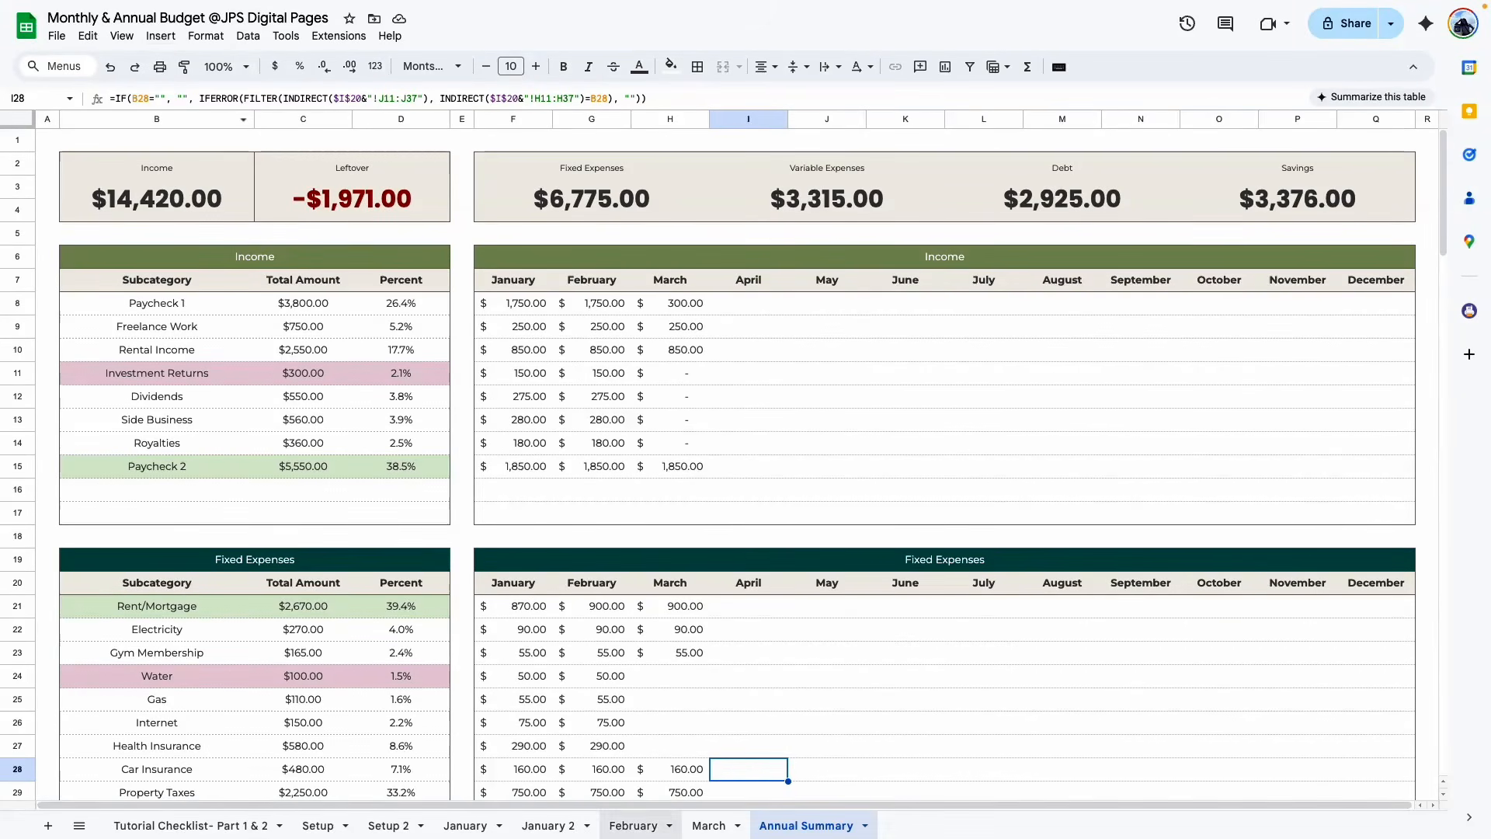
# Duplicate the March sheet and rename the copy April
pyautogui.click(468, 824)
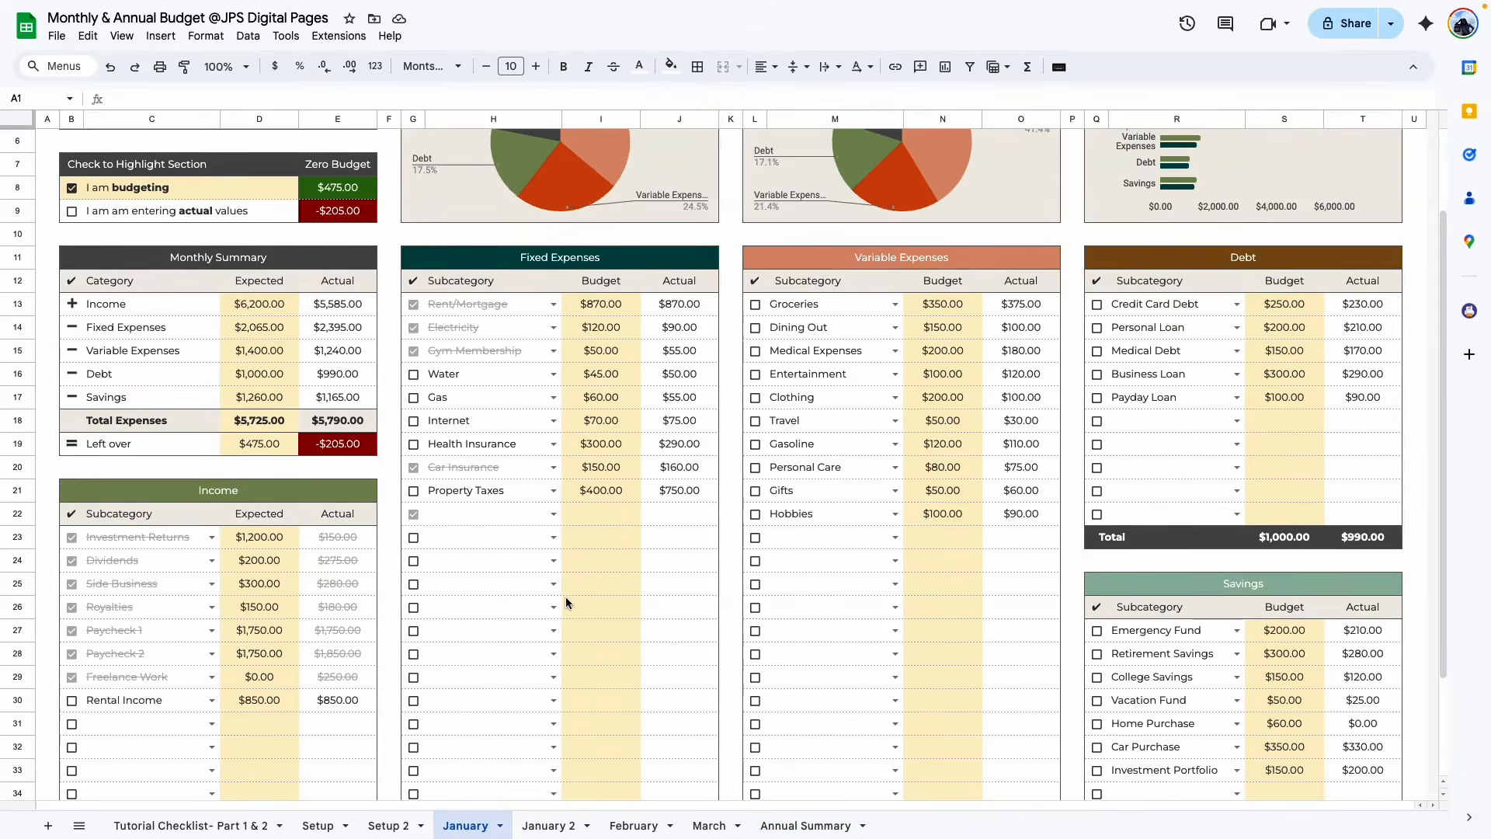
pyautogui.scroll(2, 567, 603)
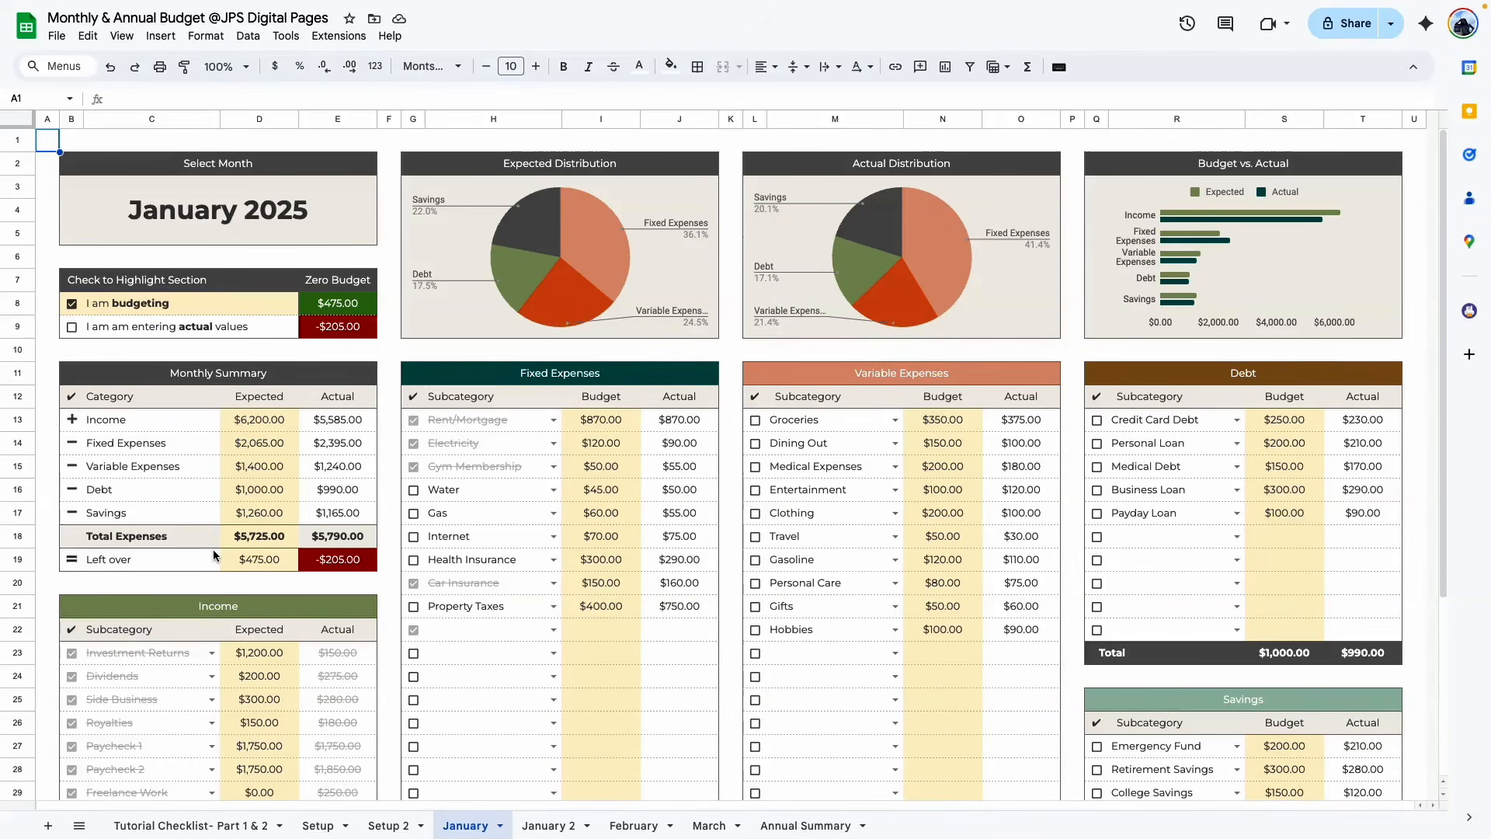
pyautogui.click(708, 825)
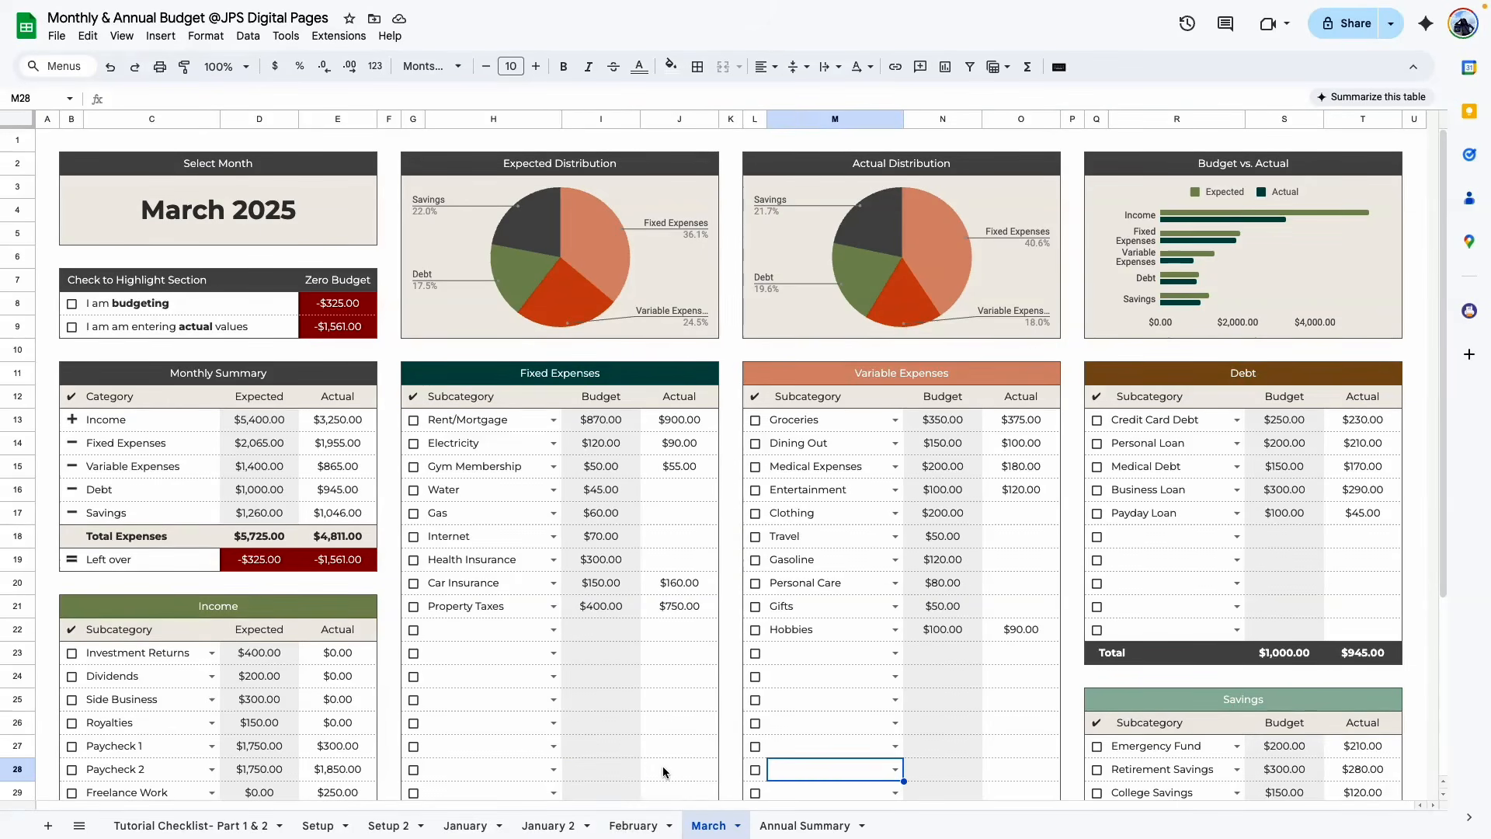
pyautogui.click(740, 828)
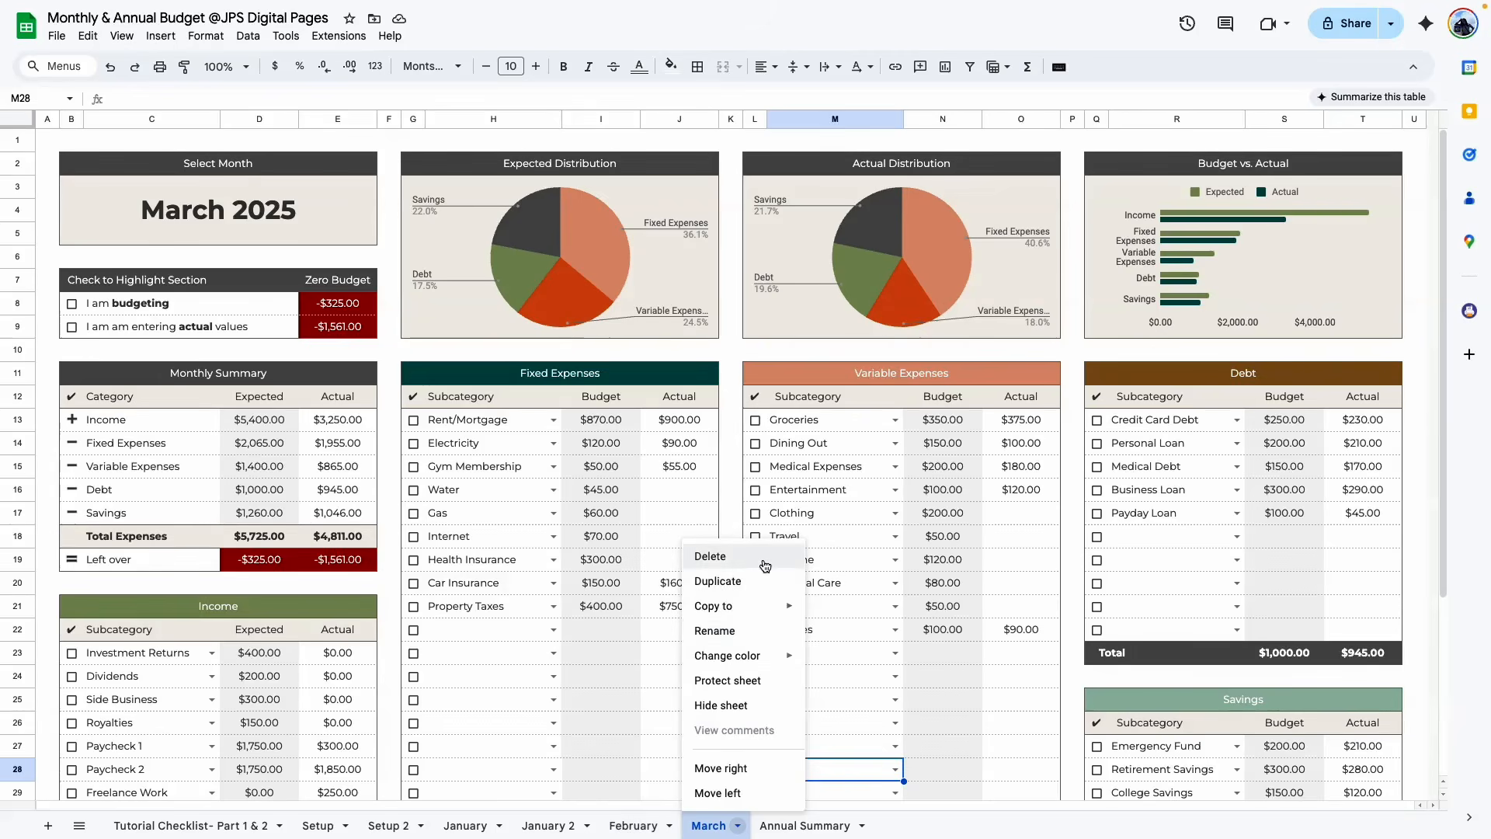
pyautogui.click(612, 698)
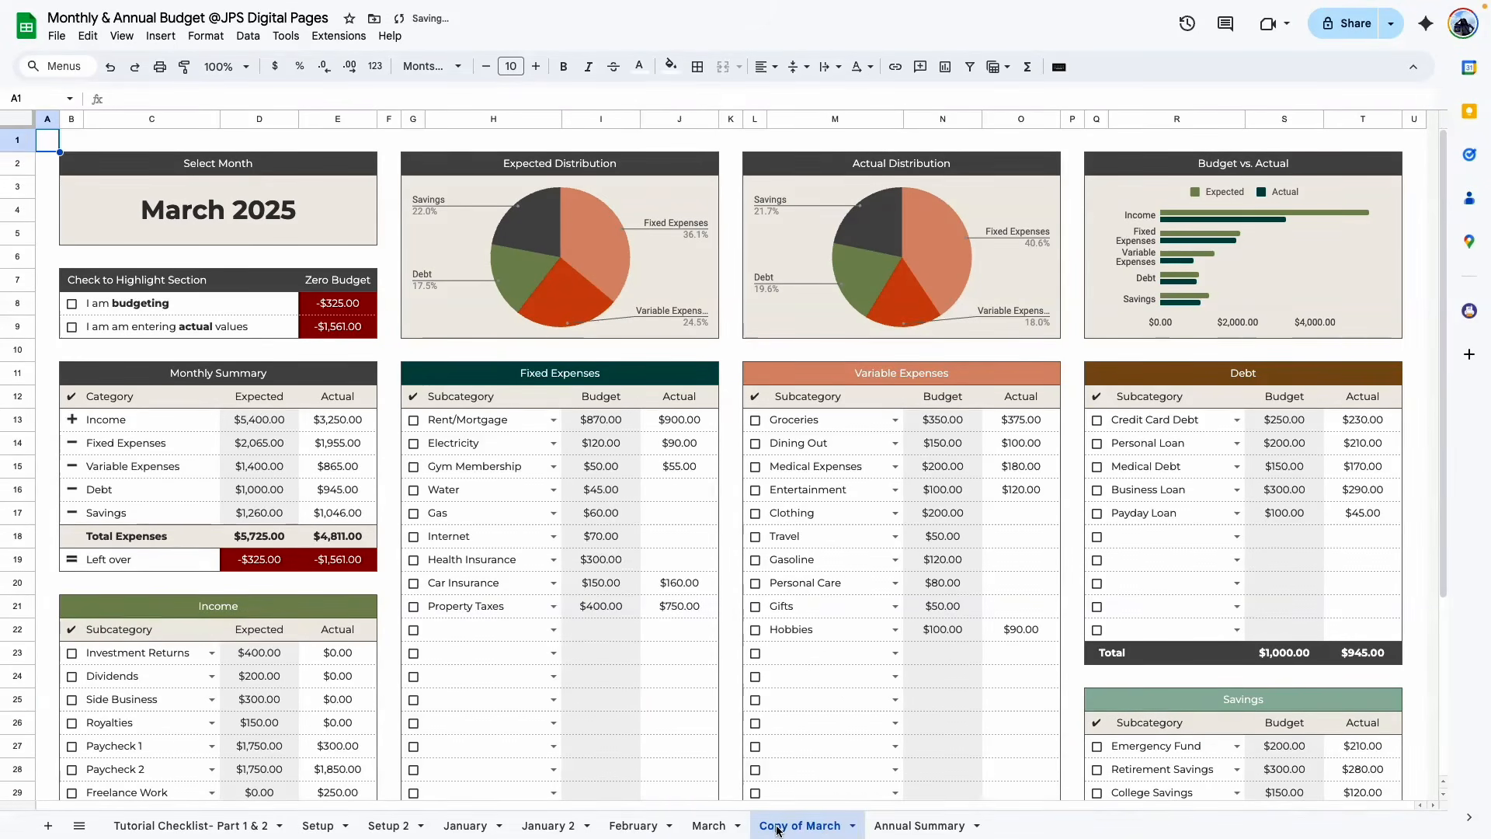
pyautogui.doubleClick(777, 825)
pyautogui.write('April')
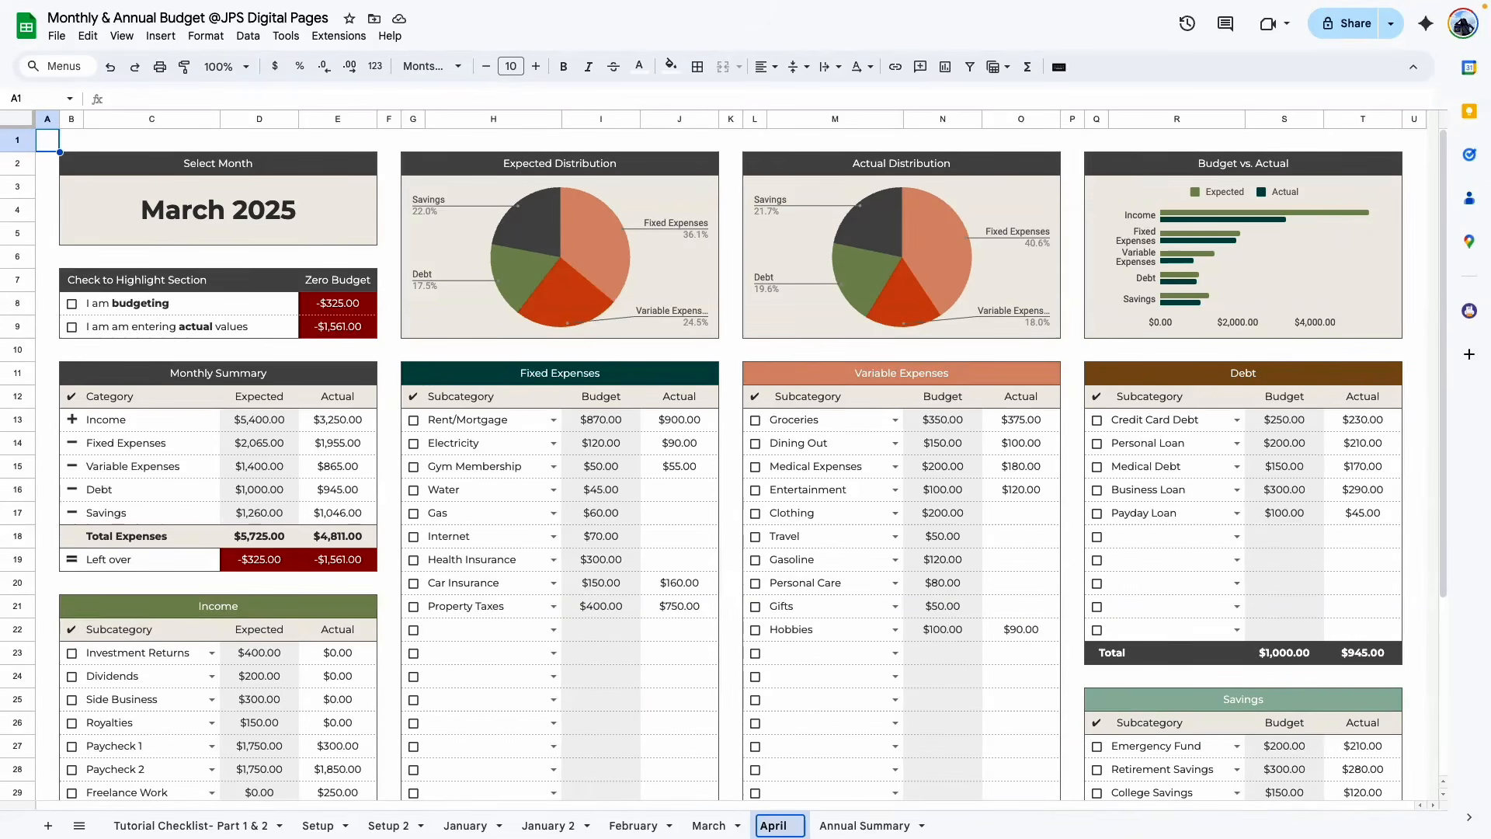
pyautogui.press('Return')
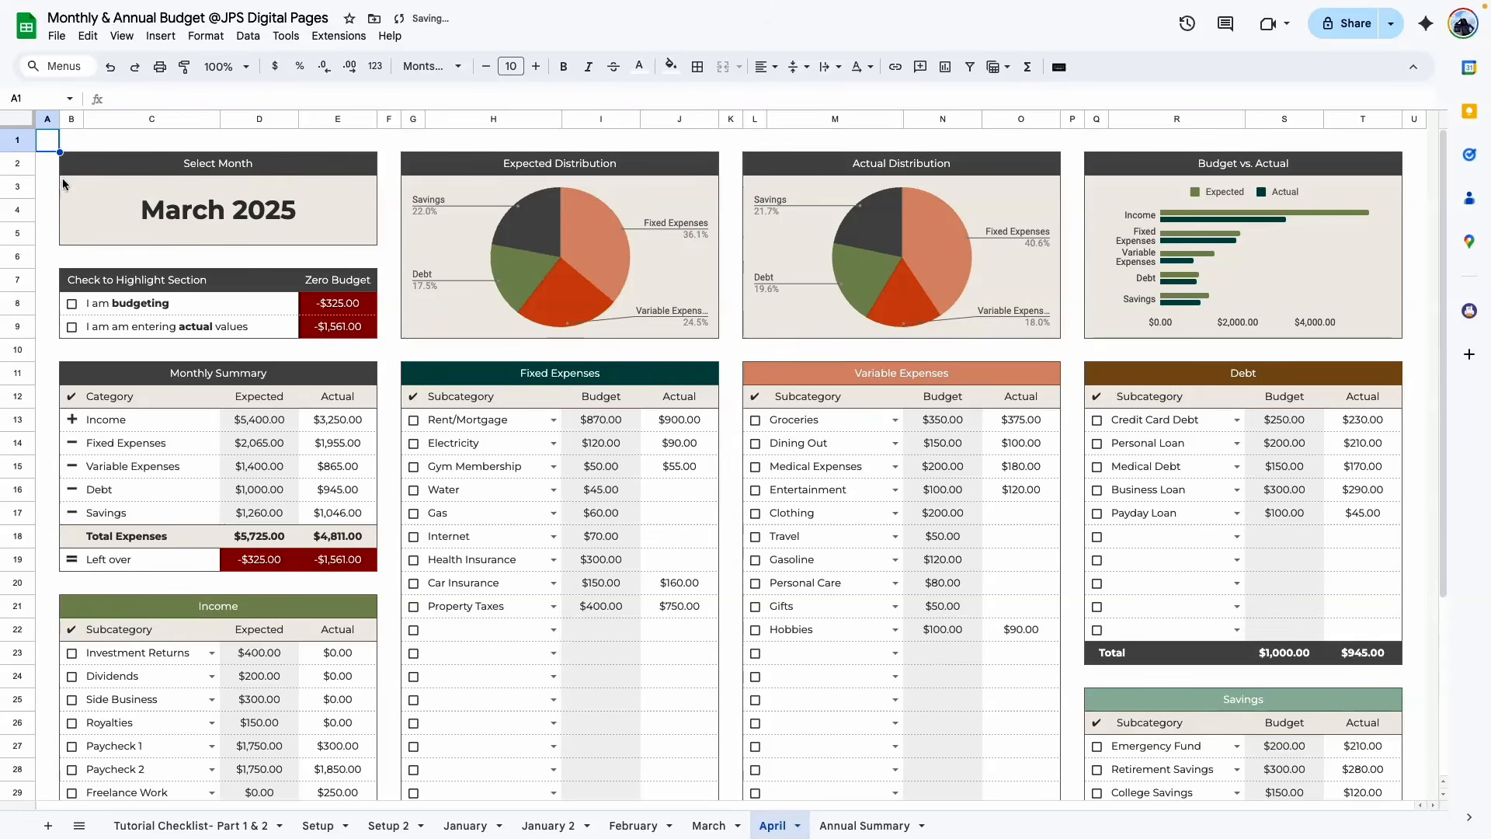
# Set the selected month on the April sheet to 4/1/2025
pyautogui.doubleClick(246, 217)
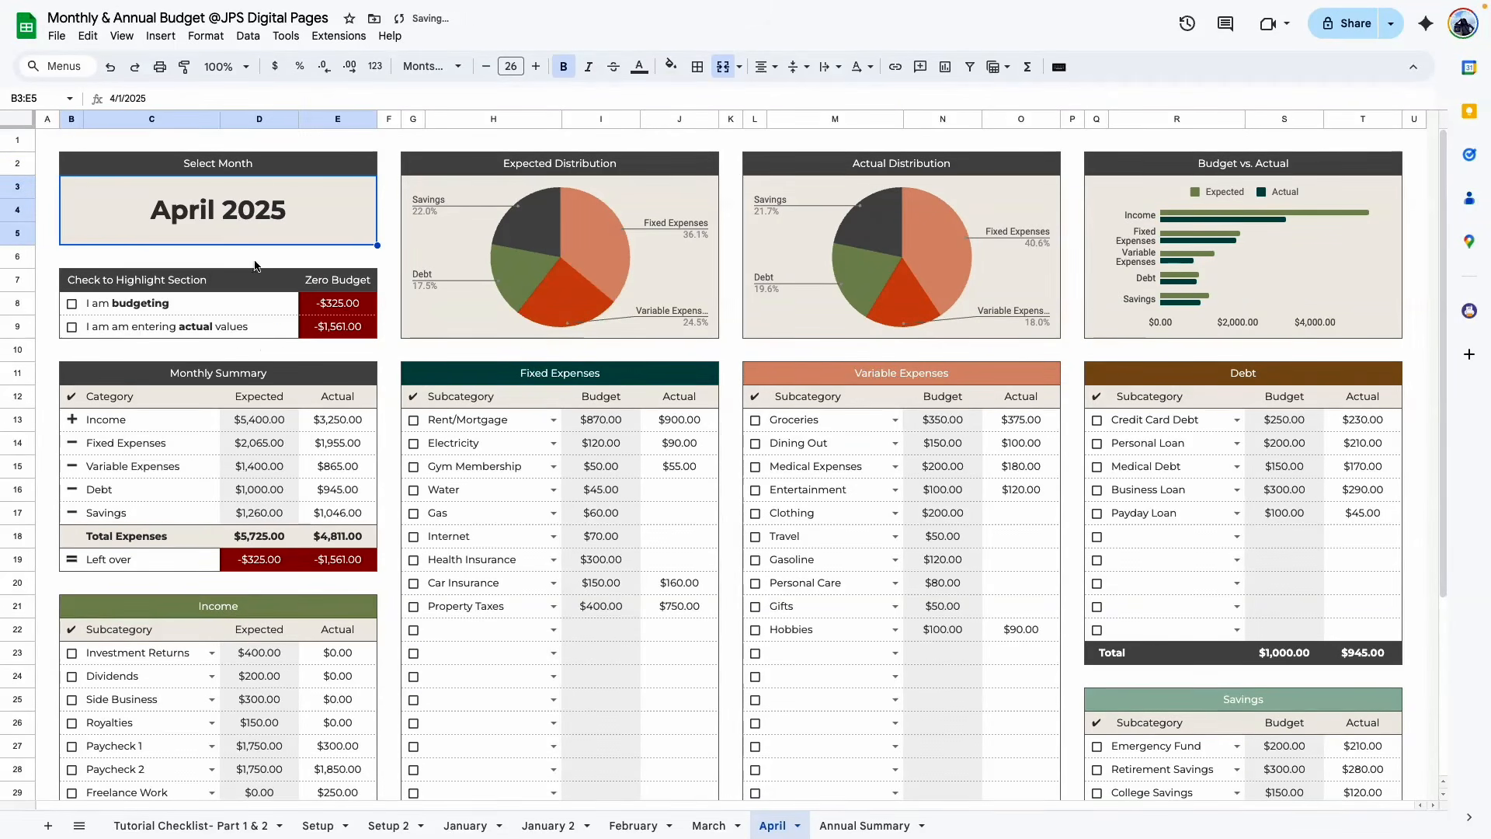
# Review the actual amounts in the April sheet's Income and Fixed Expenses tables that need updating for the month
pyautogui.scroll(-1, 223, 556)
pyautogui.scroll(-2, 222, 557)
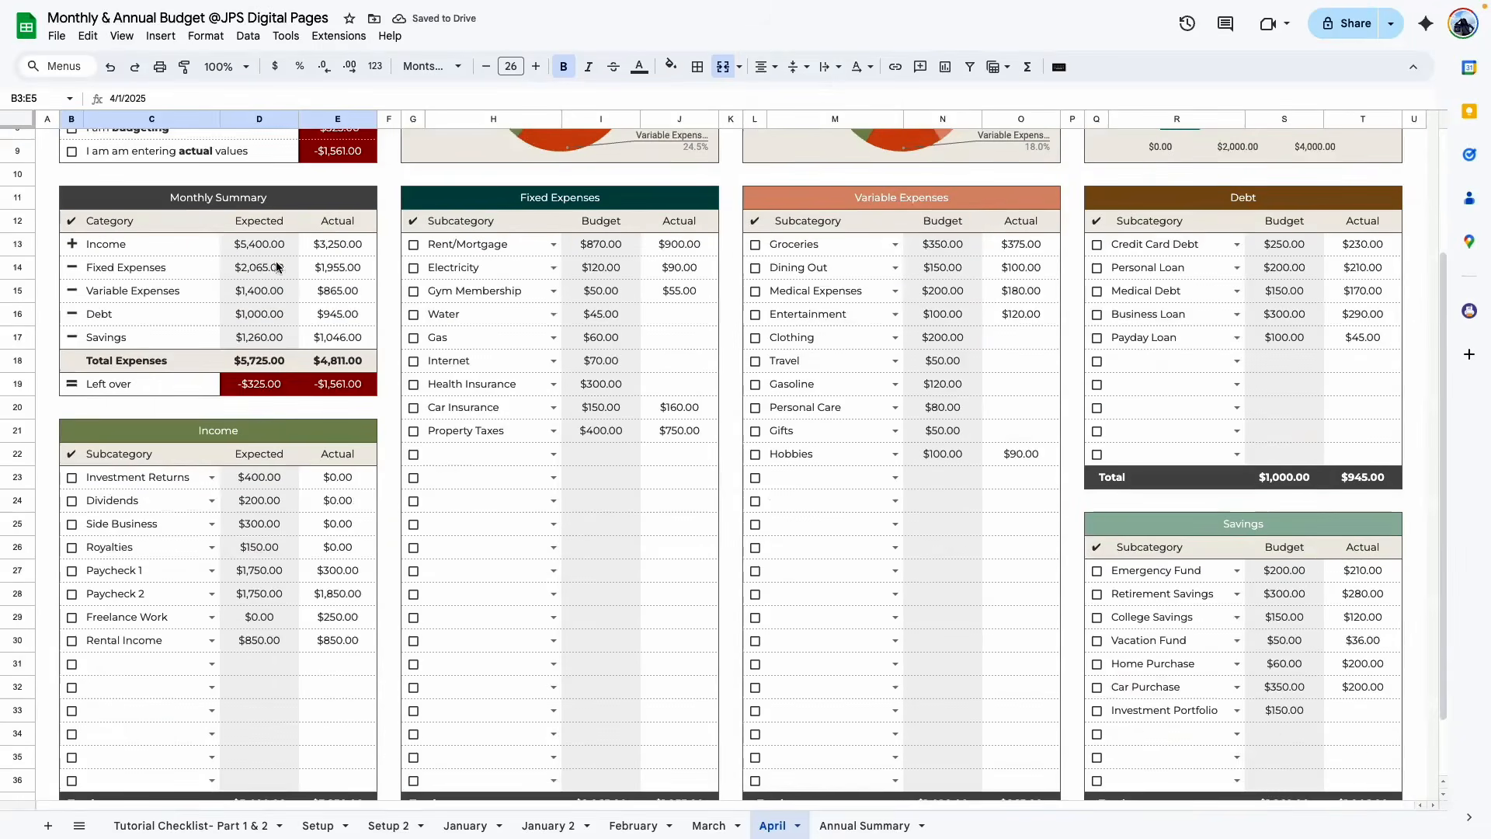
pyautogui.scroll(-1, 385, 612)
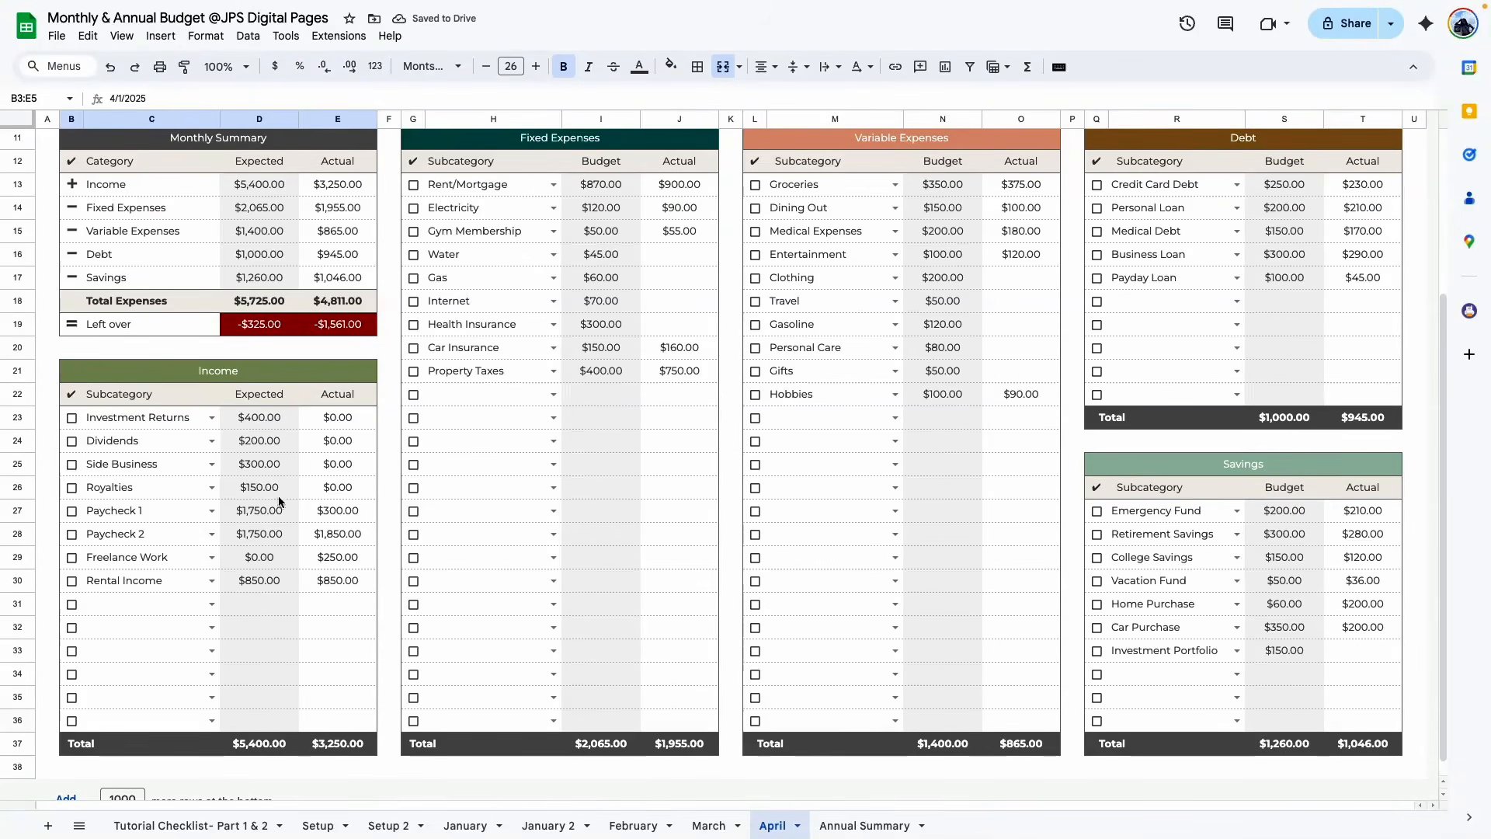
pyautogui.moveTo(330, 418); pyautogui.dragTo(352, 702)
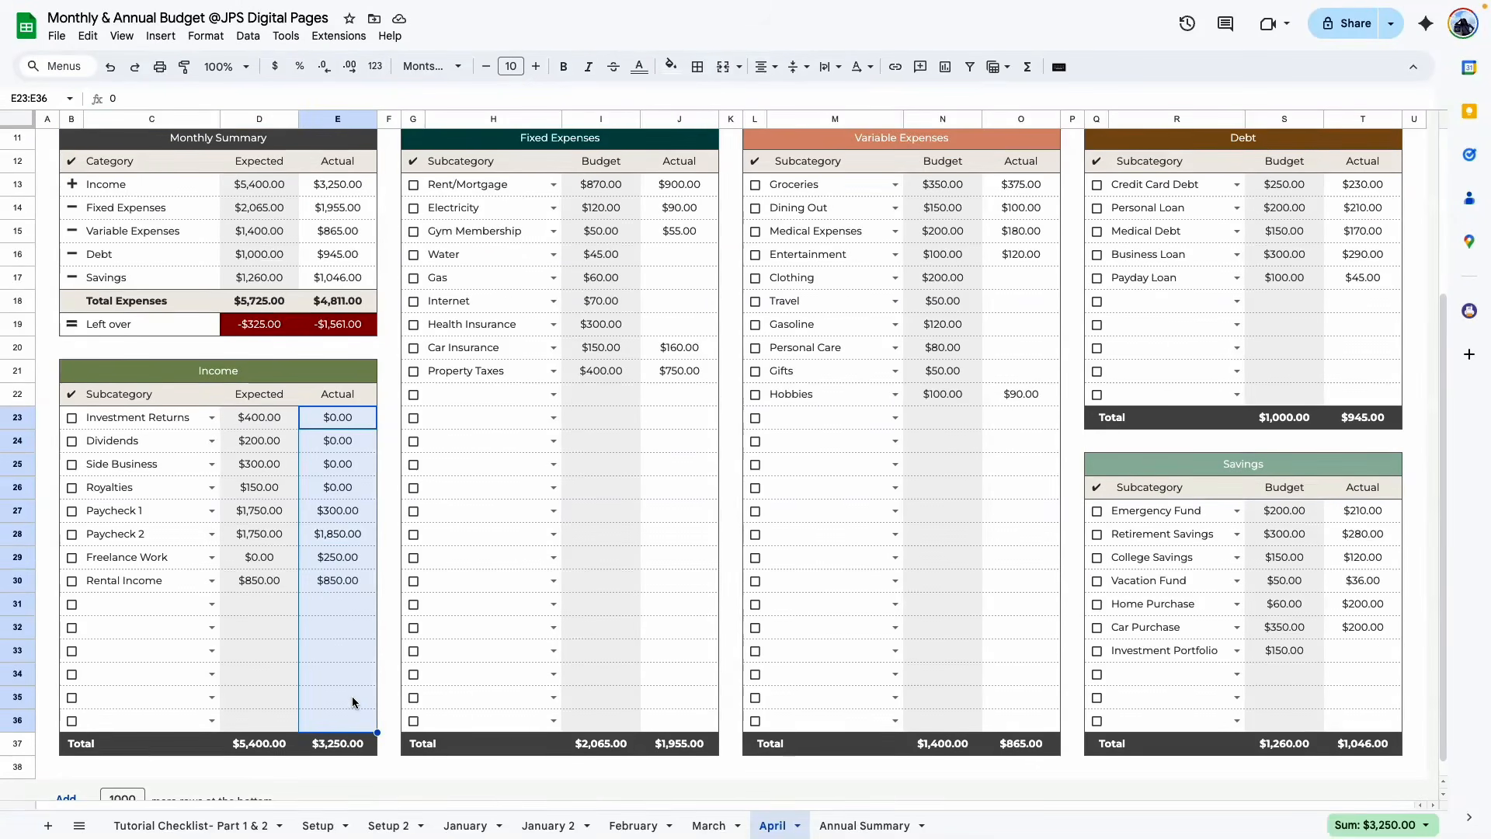
pyautogui.click(352, 701)
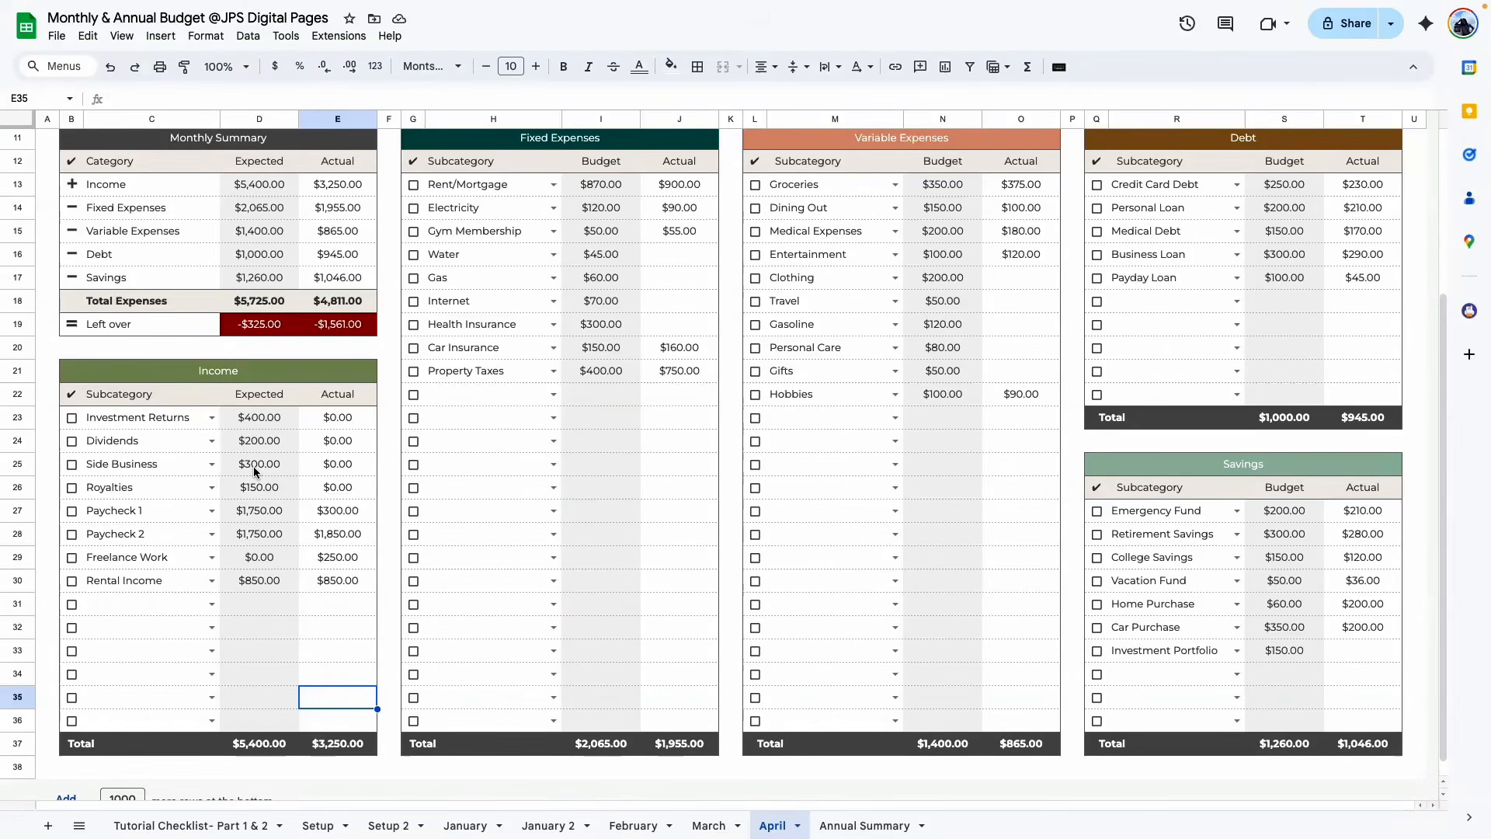
pyautogui.scroll(3, 531, 322)
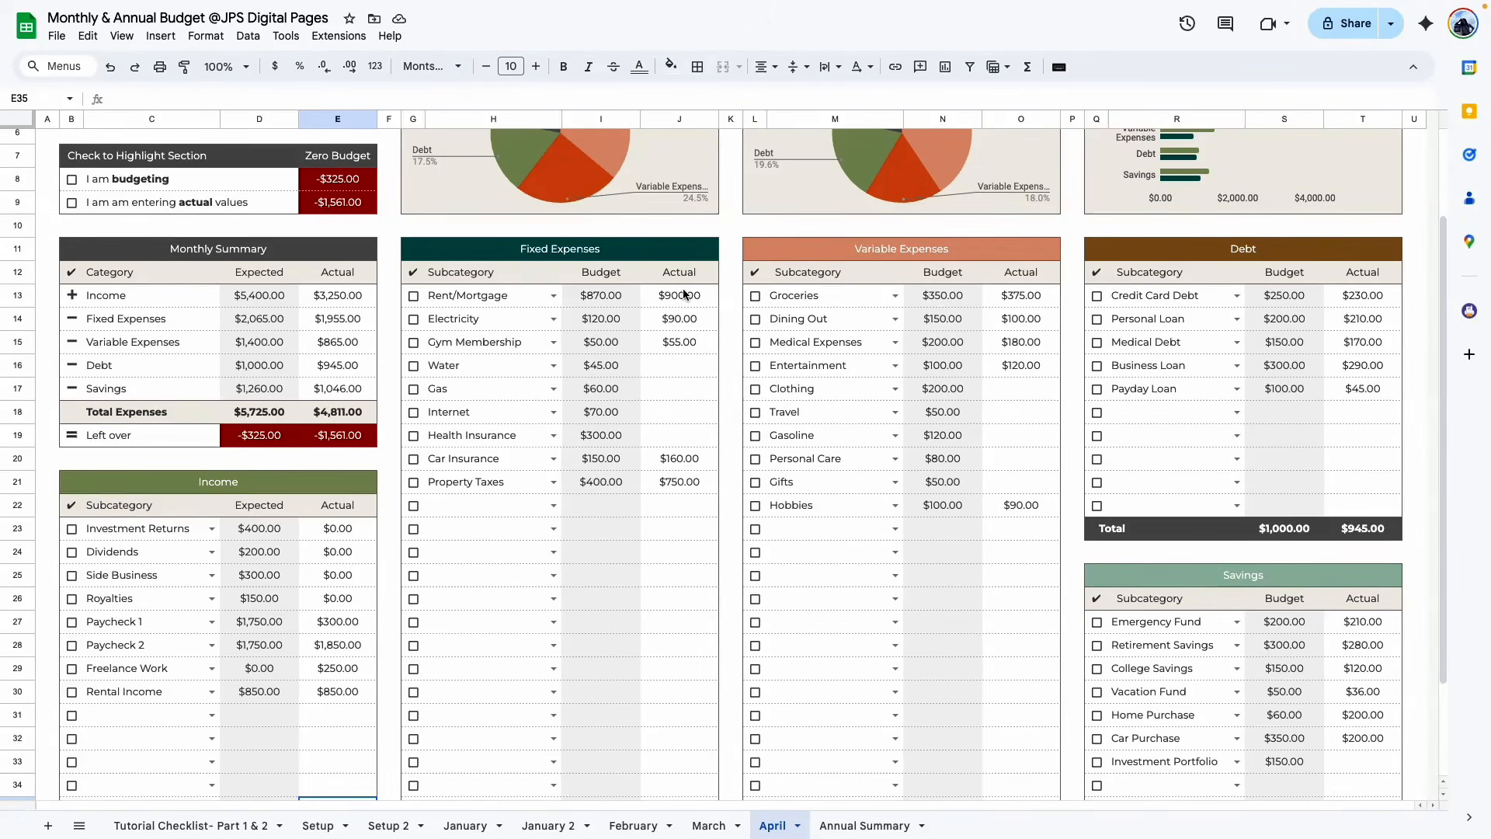
pyautogui.click(688, 343)
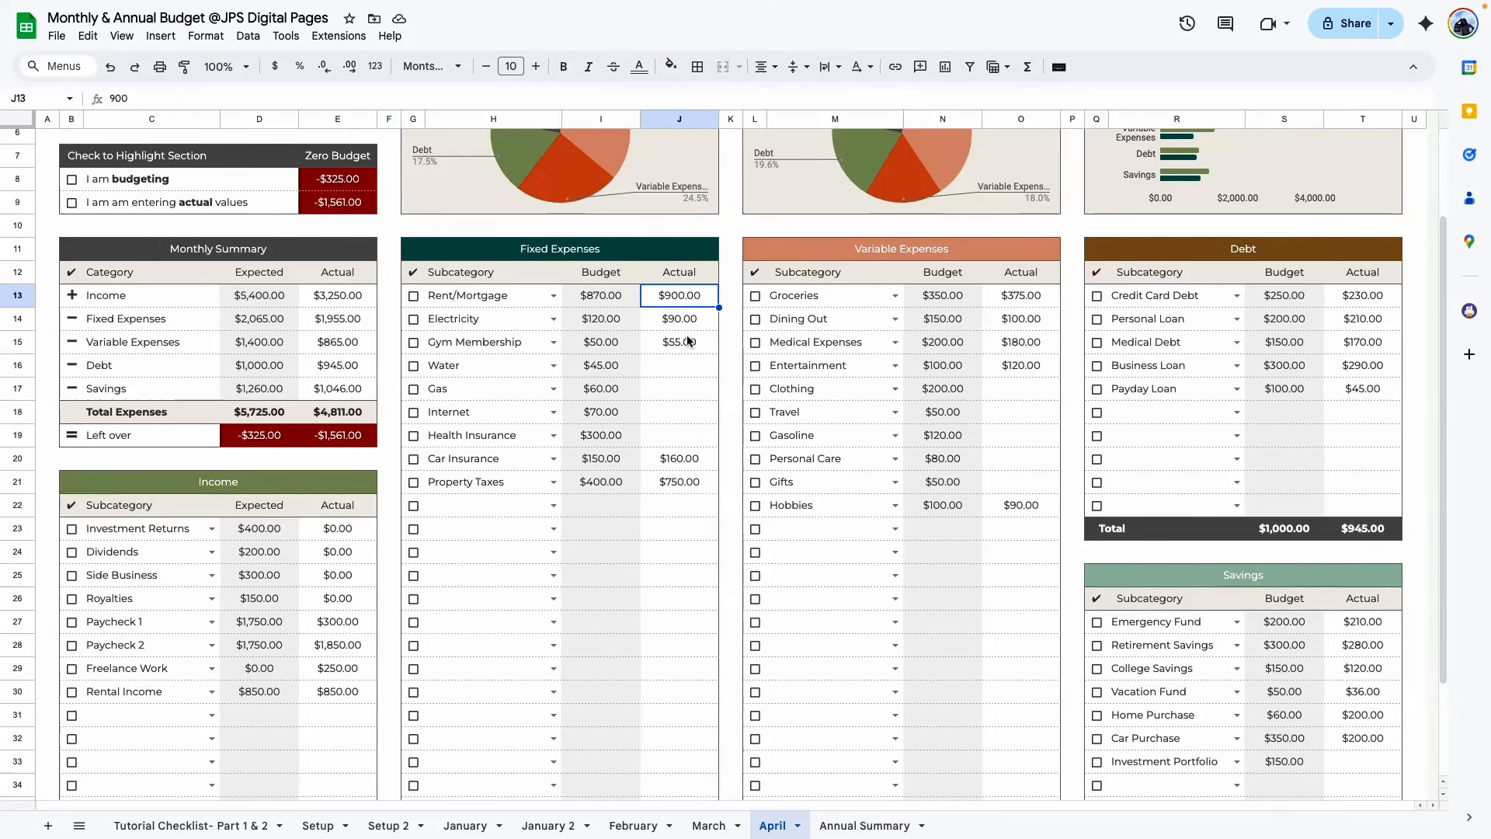
pyautogui.scroll(2, 685, 350)
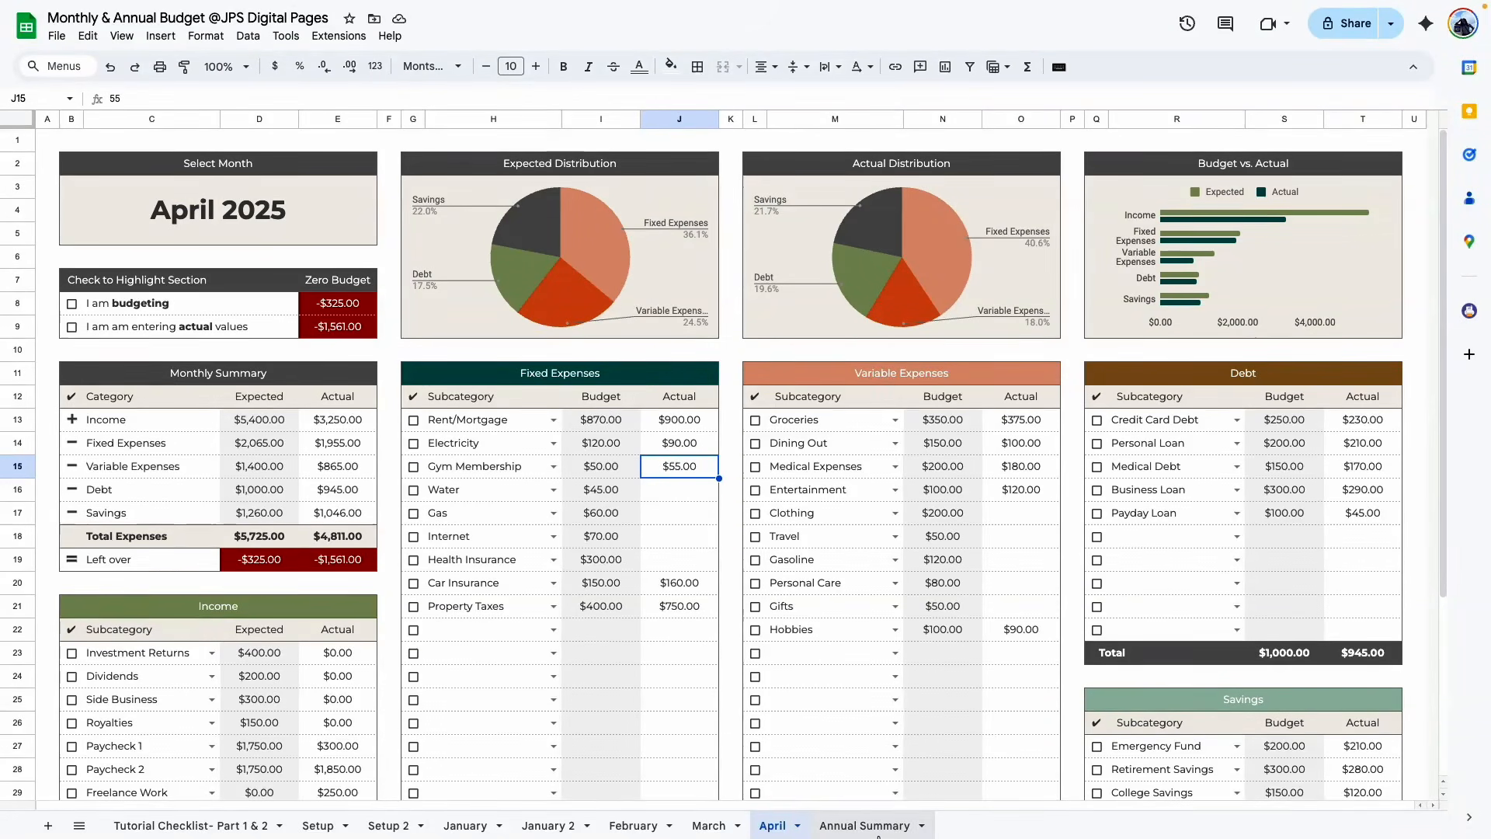
# Open the Annual Summary sheet and check the April and May columns of the Income table
pyautogui.click(843, 825)
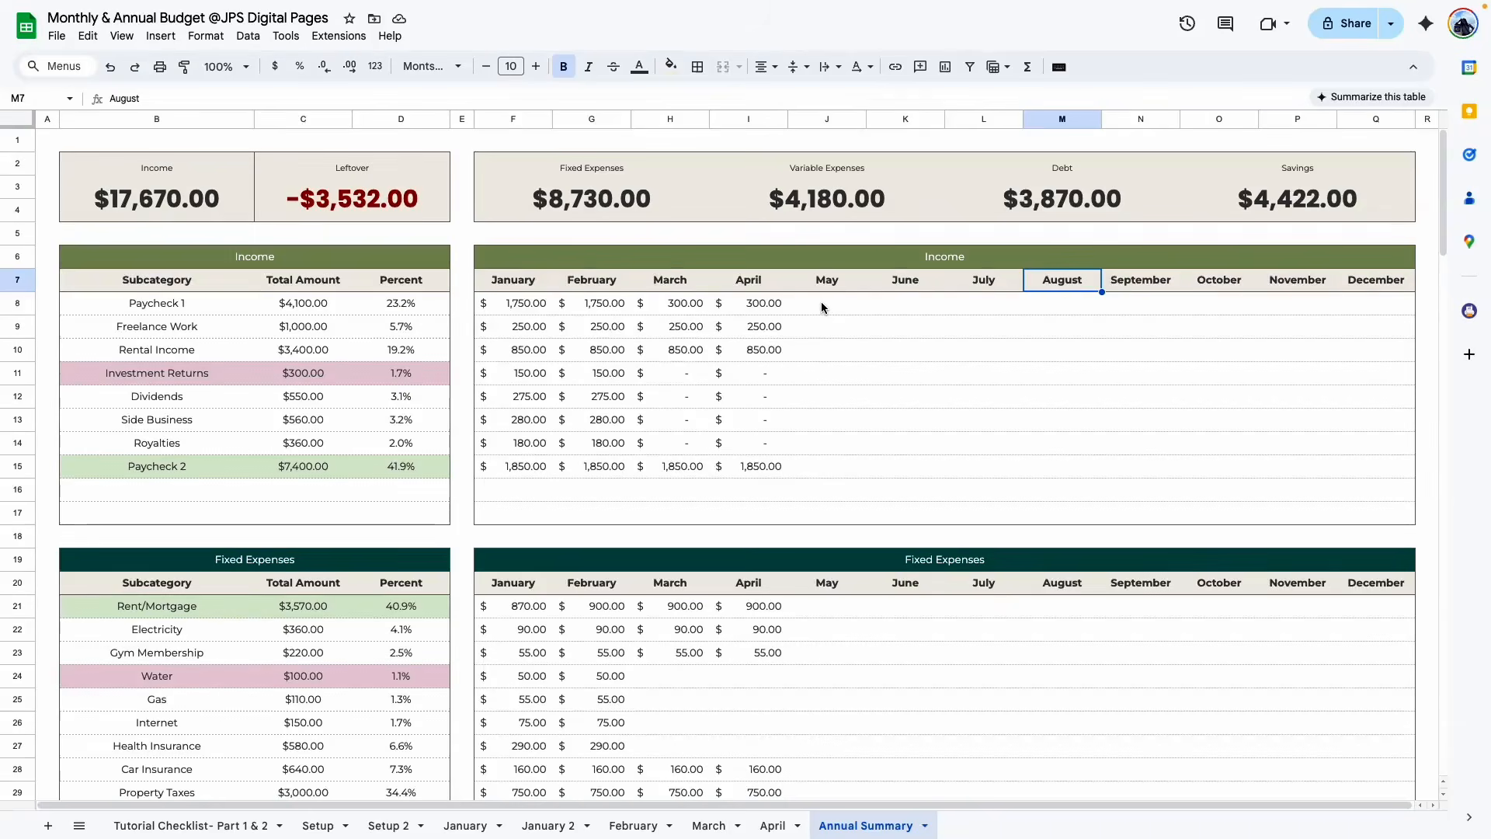
pyautogui.moveTo(826, 305); pyautogui.dragTo(832, 516)
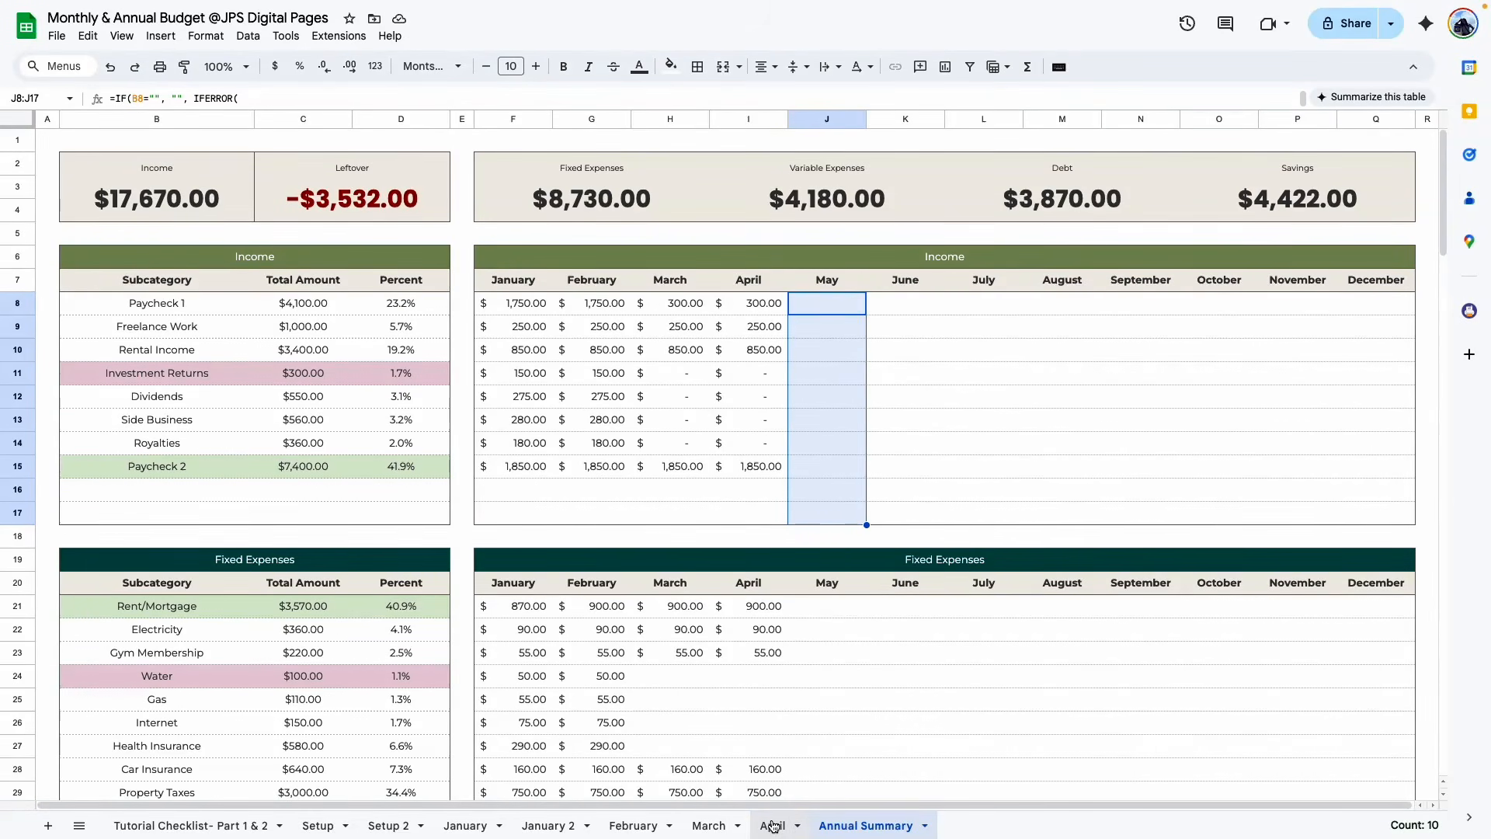
pyautogui.click(928, 466)
# Duplicate the April sheet and rename the copy May
pyautogui.click(773, 826)
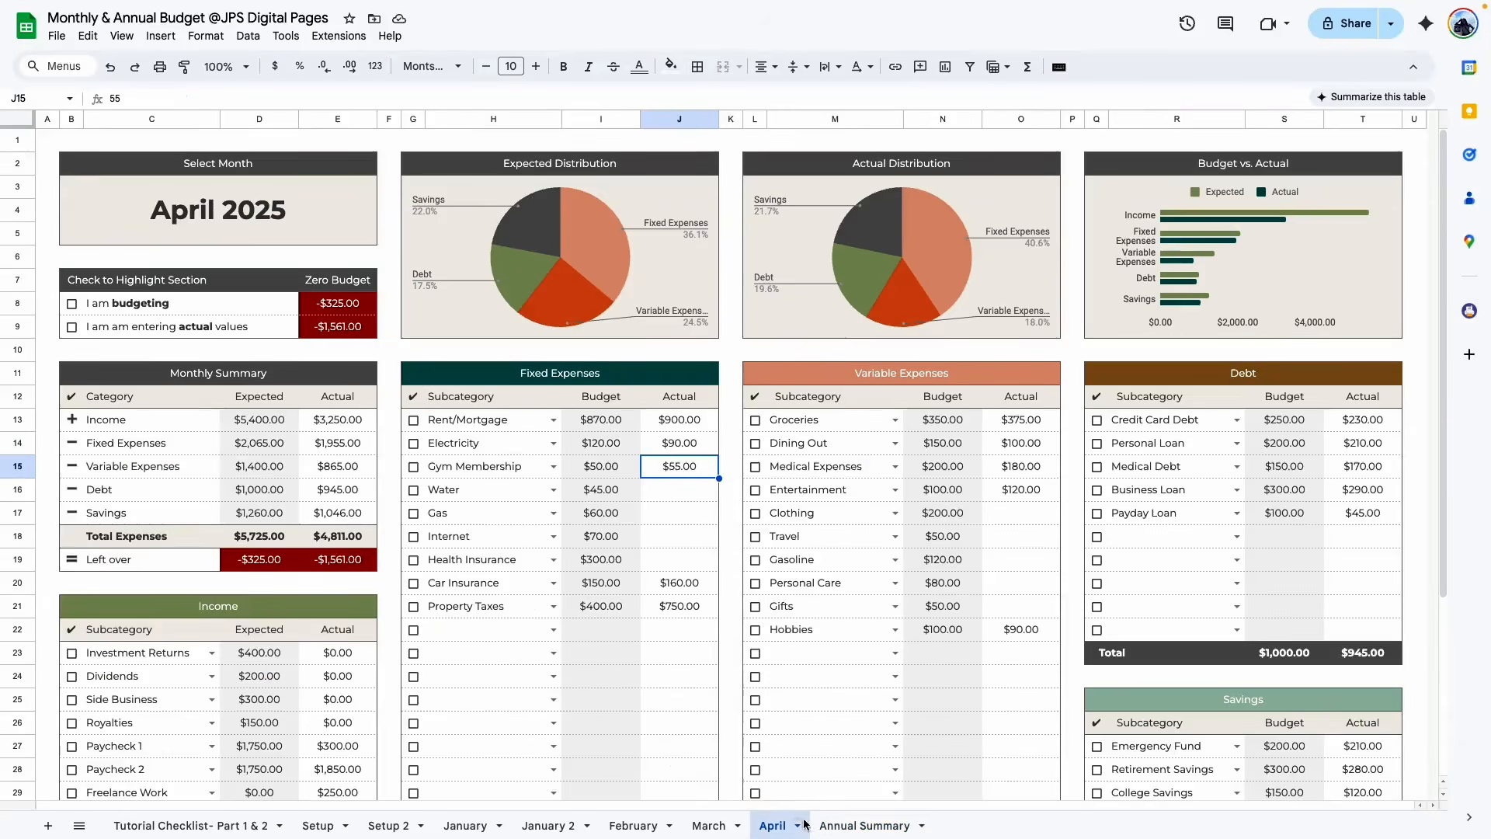
pyautogui.click(797, 826)
pyautogui.click(835, 595)
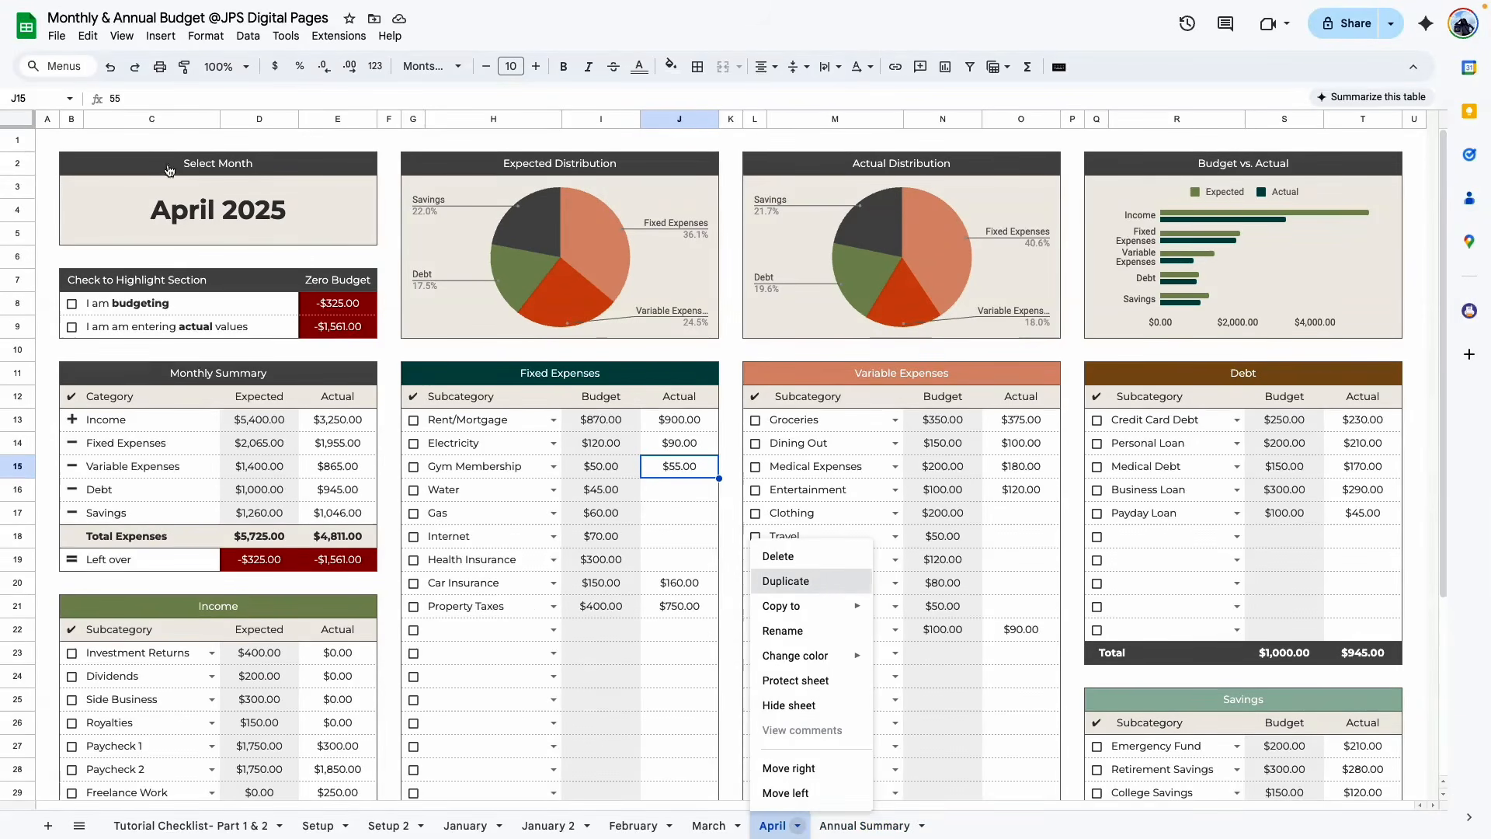
pyautogui.doubleClick(859, 825)
pyautogui.write('May')
pyautogui.press('Return')
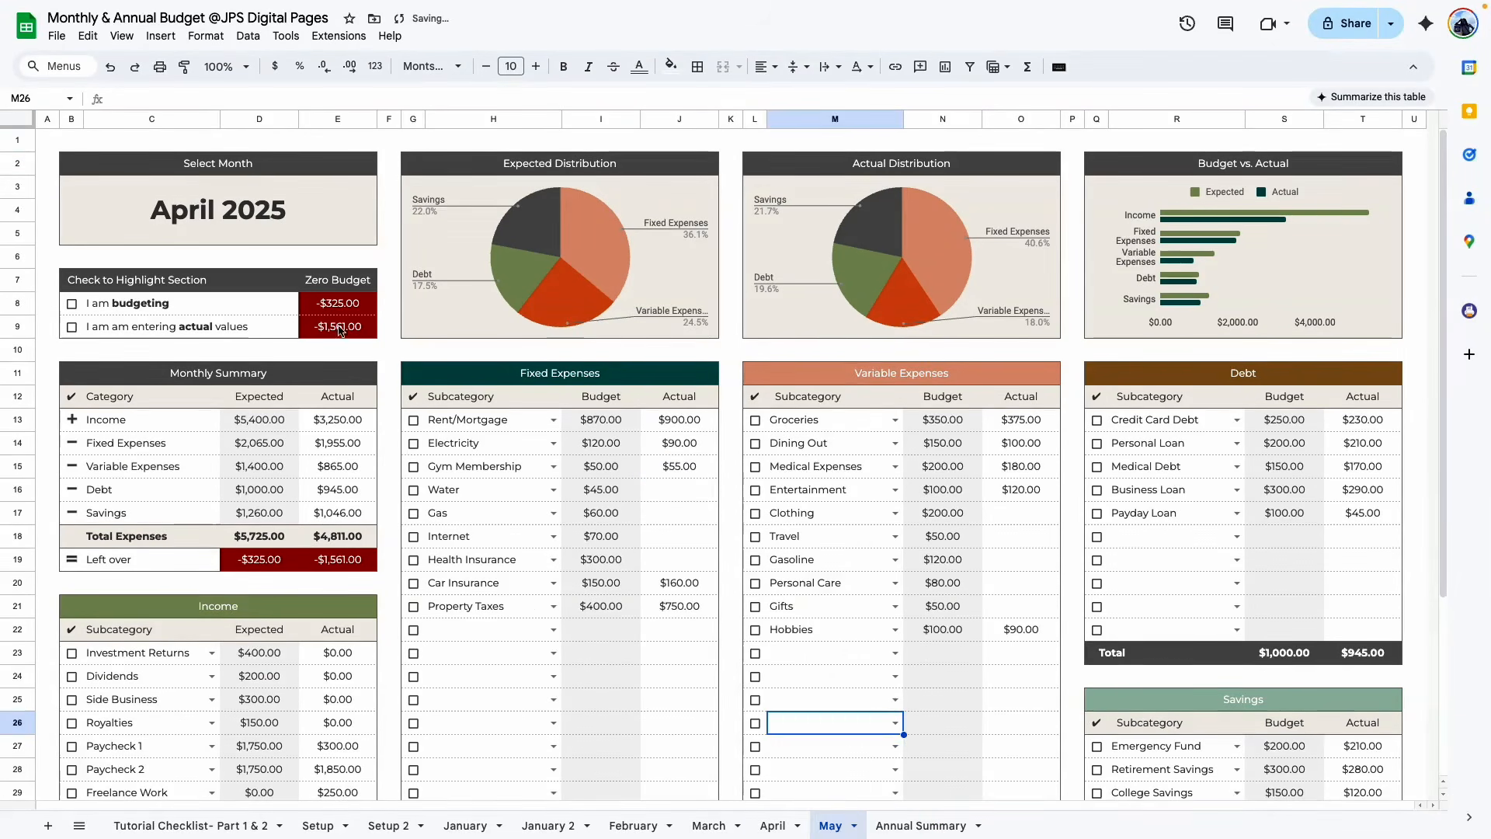
# Set the selected month on the May sheet to May 1, 2025
pyautogui.doubleClick(220, 212)
pyautogui.click(290, 262)
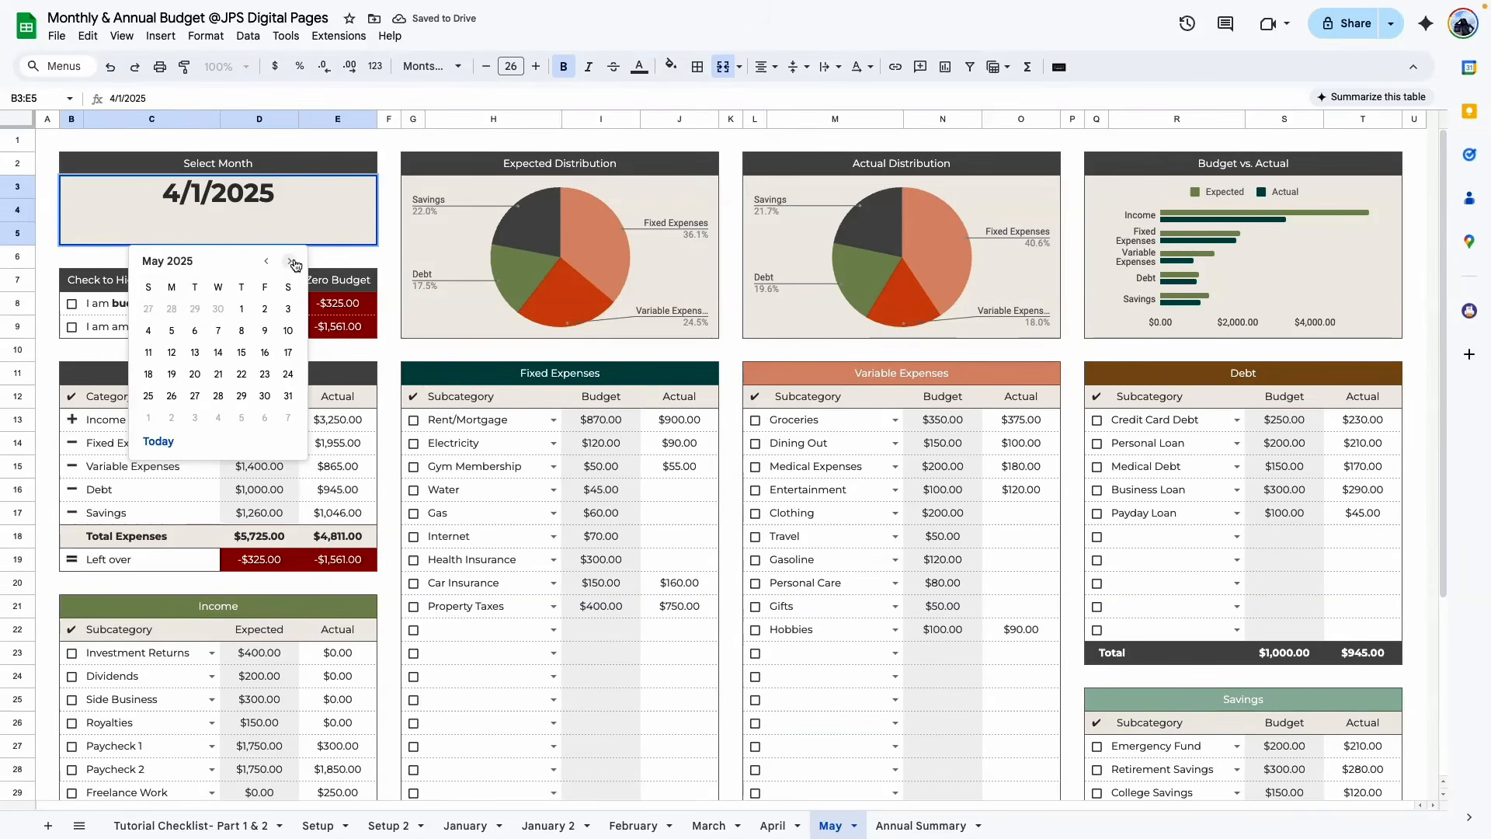
pyautogui.click(250, 310)
pyautogui.click(943, 722)
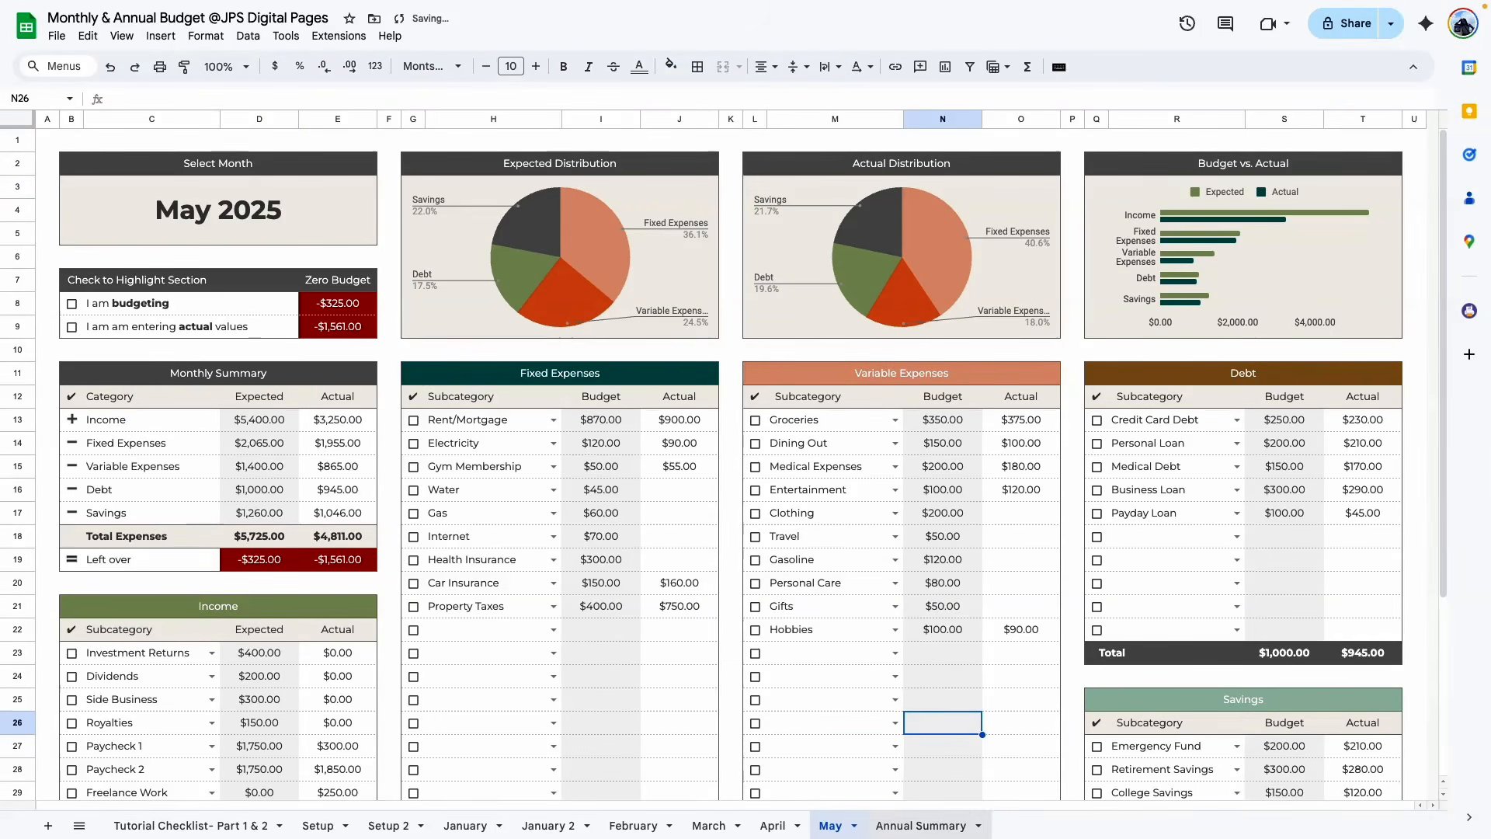
# Examine the May column across the Annual Summary's income, fixed expenses and variable expenses tables
pyautogui.click(921, 826)
pyautogui.moveTo(843, 305); pyautogui.dragTo(855, 508)
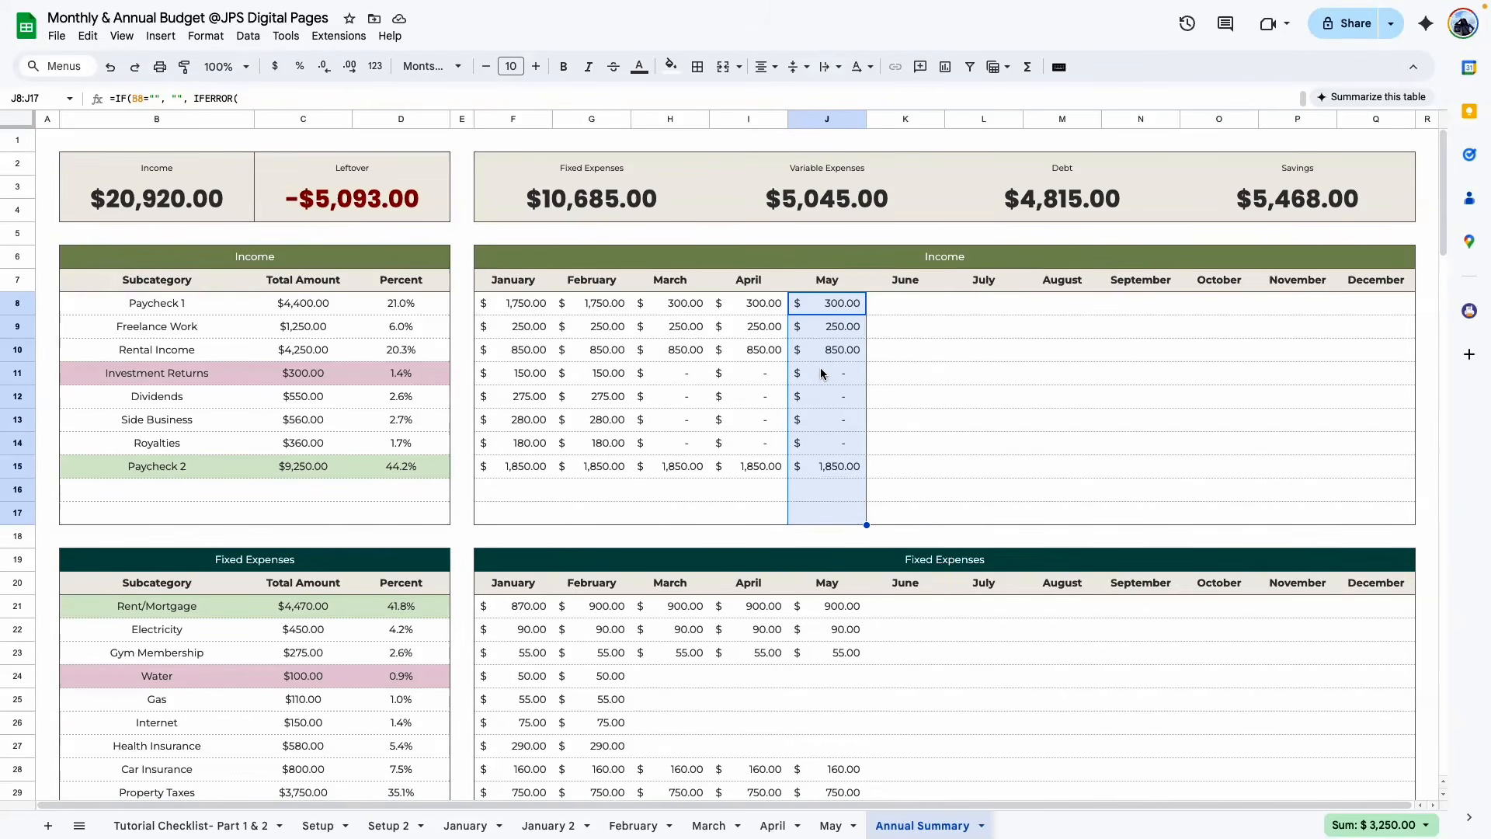
pyautogui.scroll(-6, 812, 389)
pyautogui.scroll(-12, 810, 404)
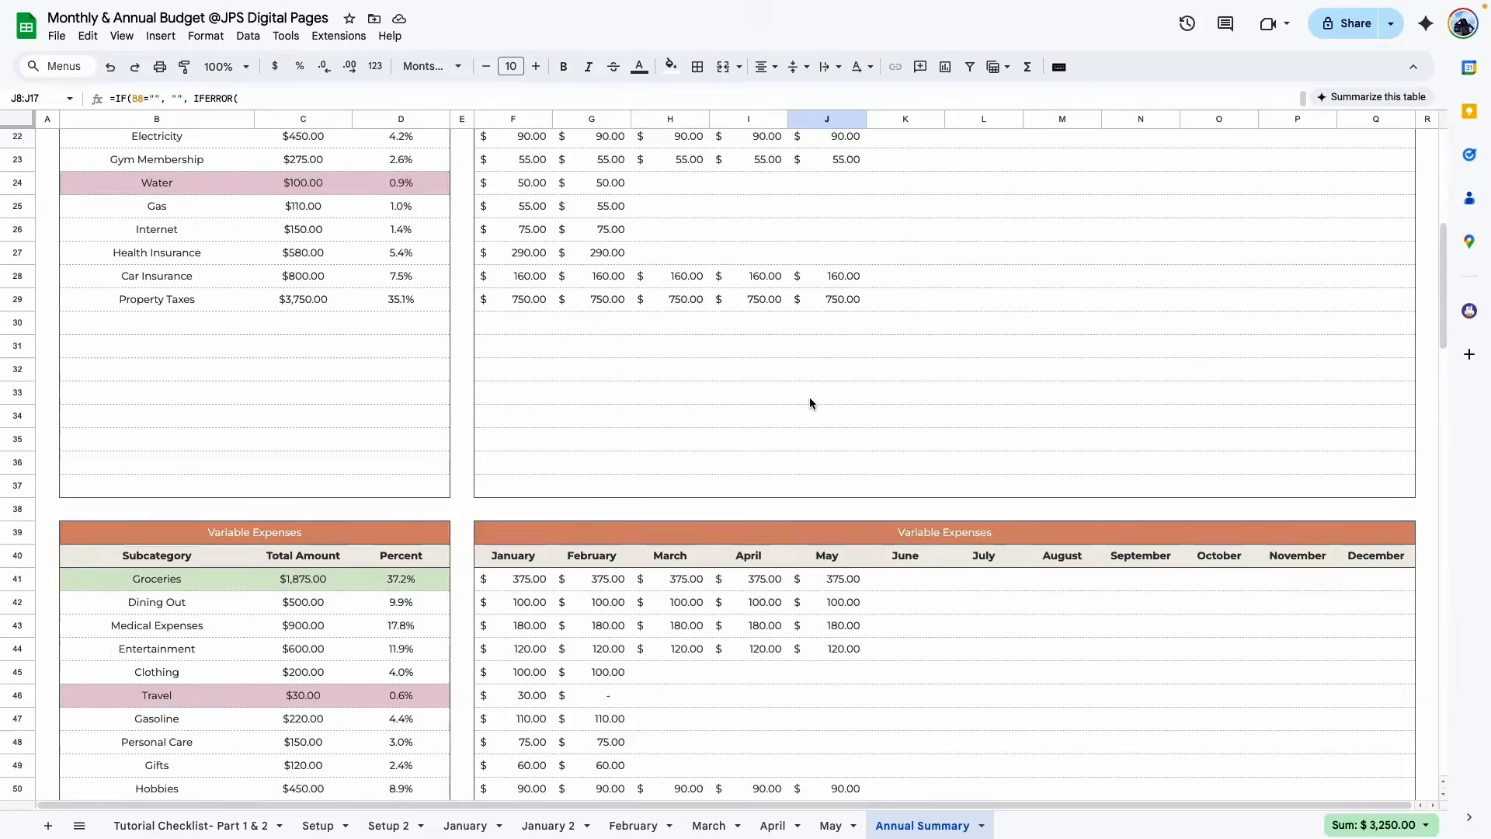
pyautogui.scroll(18, 810, 403)
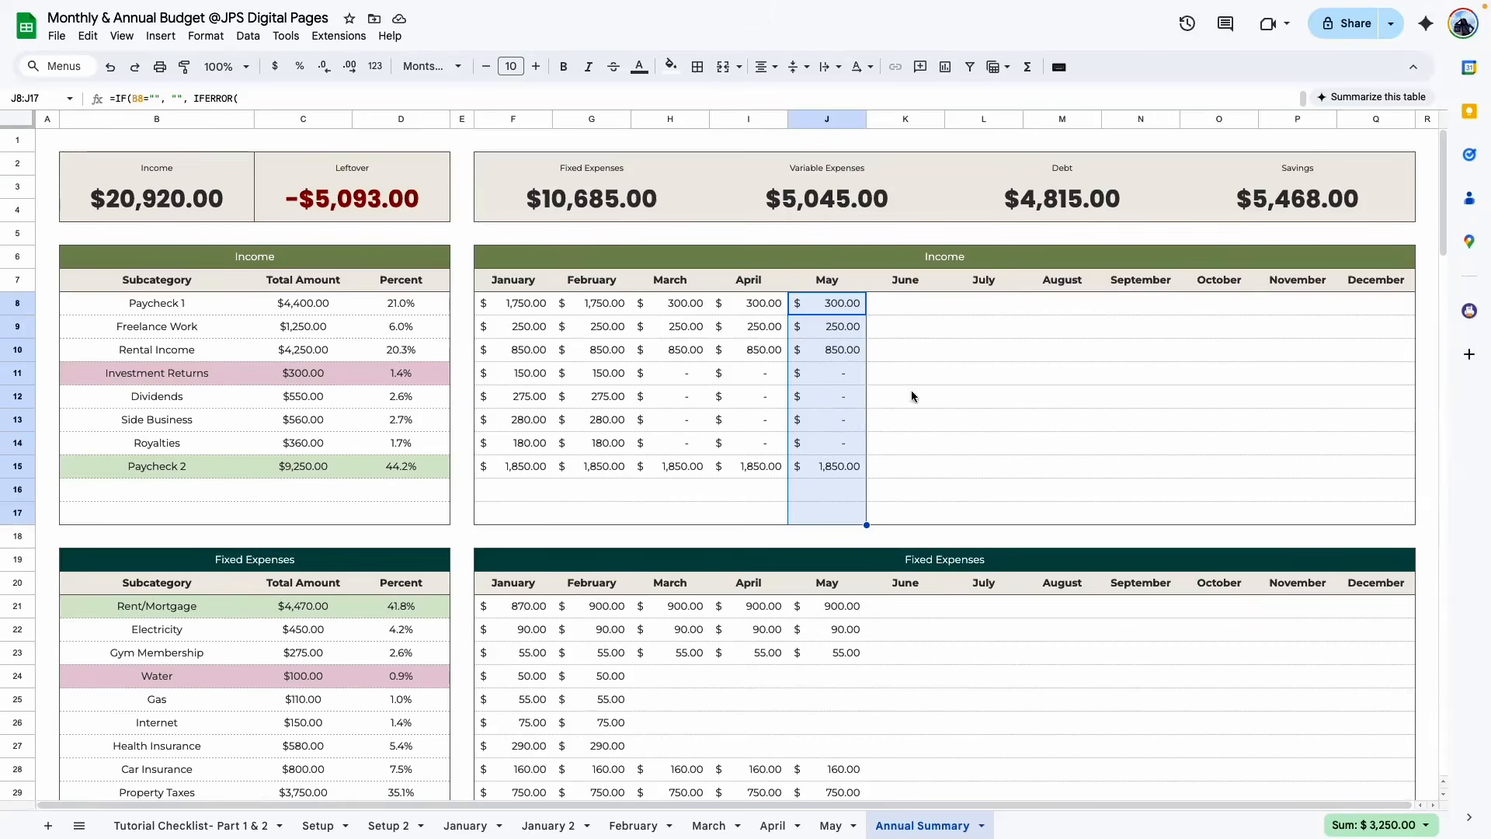
pyautogui.click(910, 415)
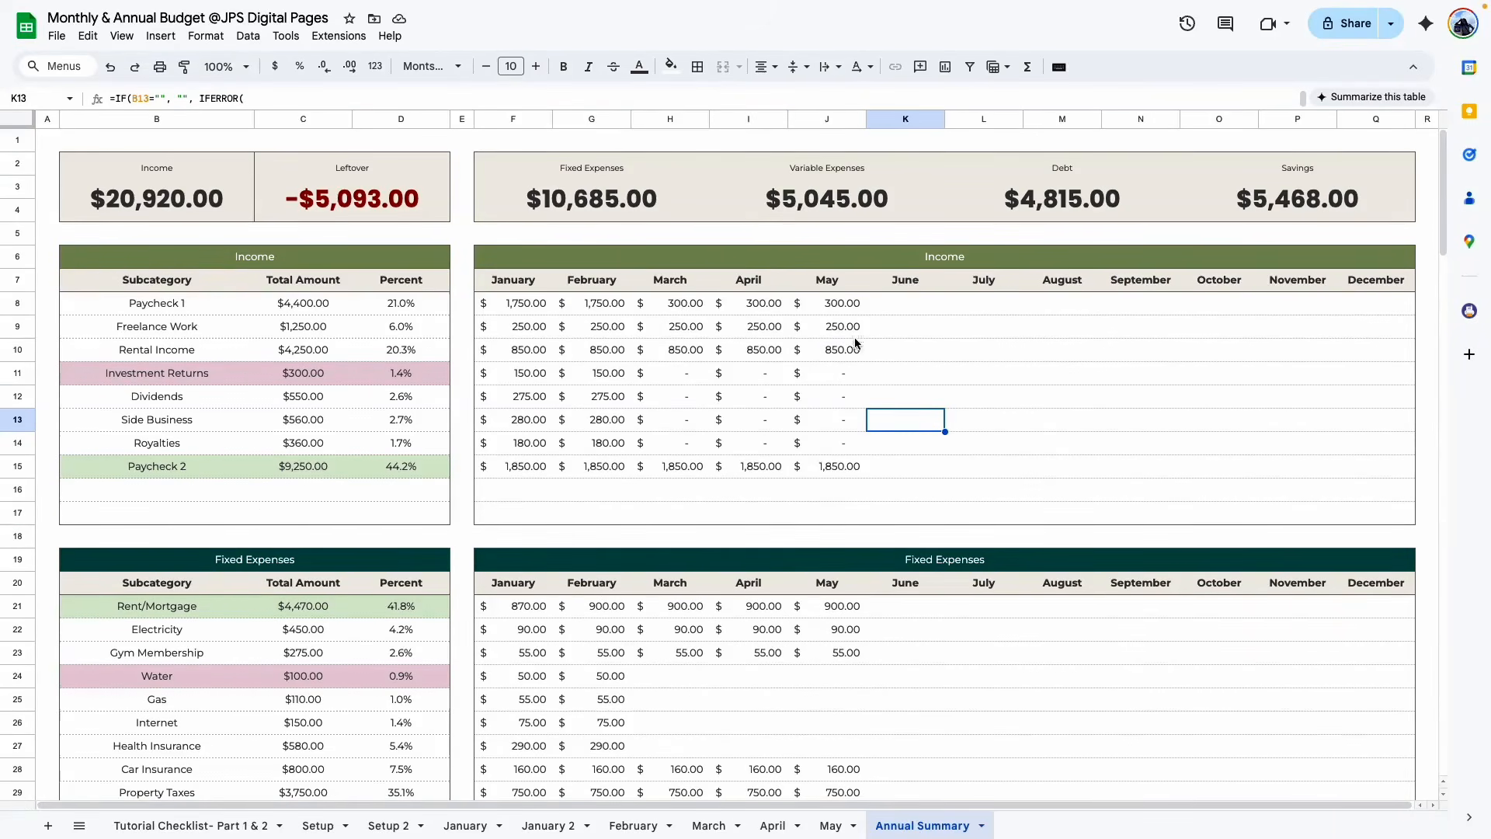
# On the May sheet, clear the actual income amounts for Paycheck 1, Paycheck 2 and Freelance Work
pyautogui.click(701, 828)
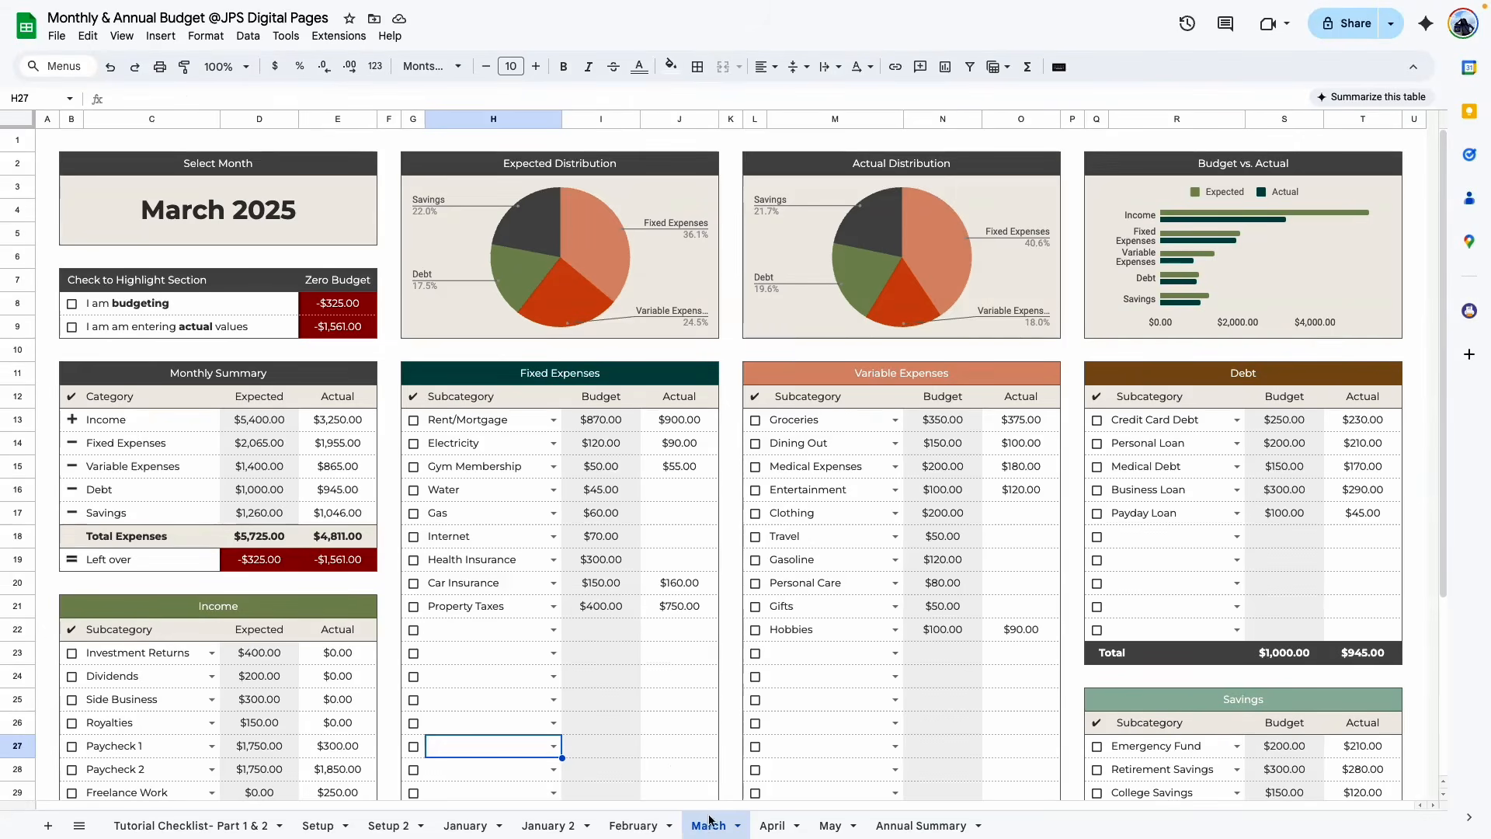
pyautogui.click(830, 826)
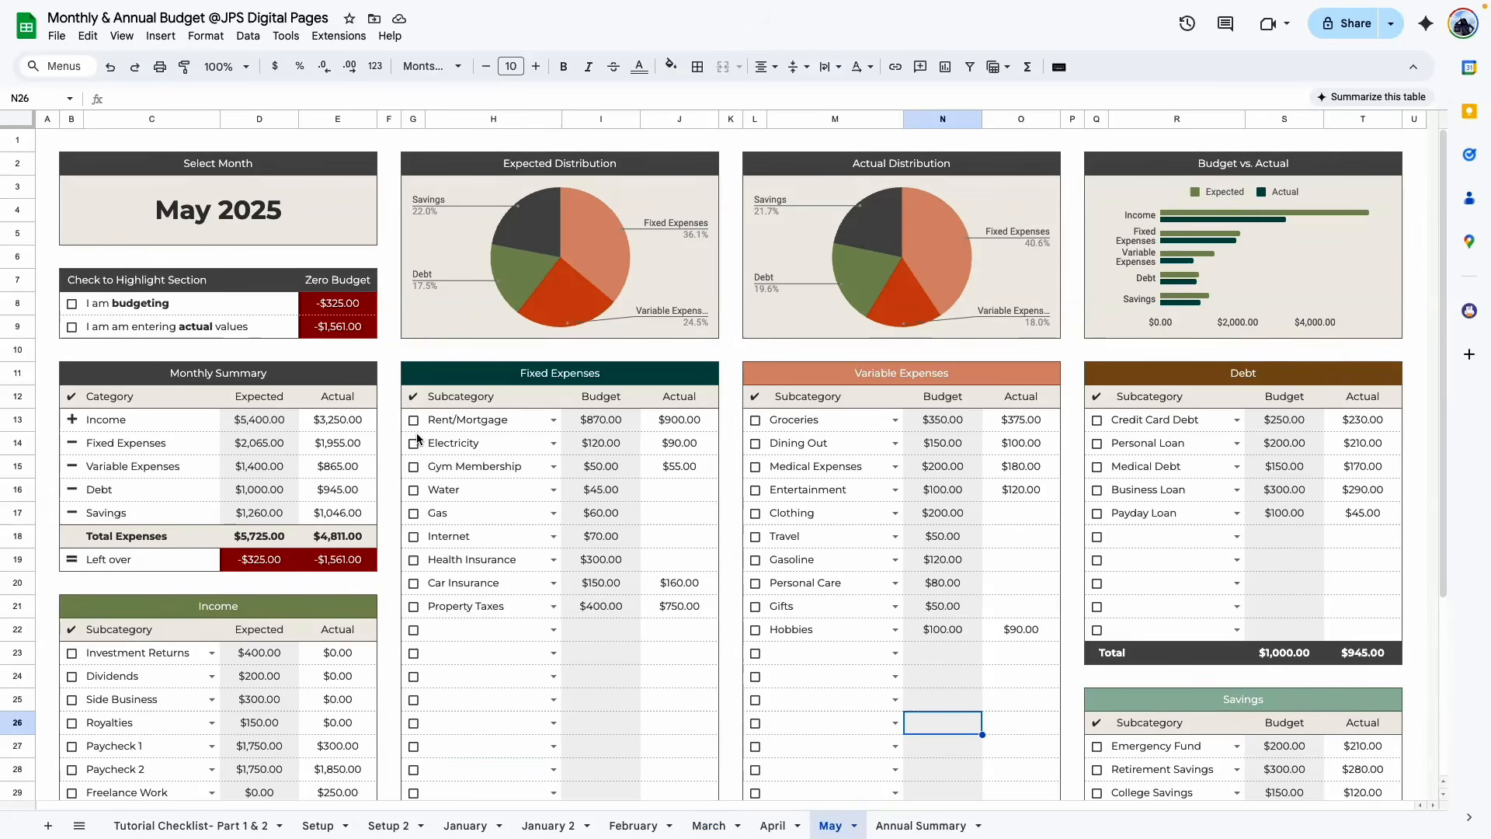
pyautogui.scroll(-5, 350, 436)
pyautogui.moveTo(338, 503); pyautogui.dragTo(344, 569)
pyautogui.click(347, 562)
pyautogui.moveTo(358, 500); pyautogui.dragTo(359, 550)
pyautogui.press('Delete')
pyautogui.click(349, 633)
# Clear the May sheet's actual fixed expense amounts for Car Insurance and Property Taxes
pyautogui.scroll(3, 449, 466)
pyautogui.moveTo(680, 488); pyautogui.dragTo(689, 449)
pyautogui.press('Delete')
# Clear the May actual amounts for Dining Out, Medical Expenses and Entertainment, and for Medical Debt and Business Loan
pyautogui.moveTo(1021, 323); pyautogui.dragTo(1024, 371)
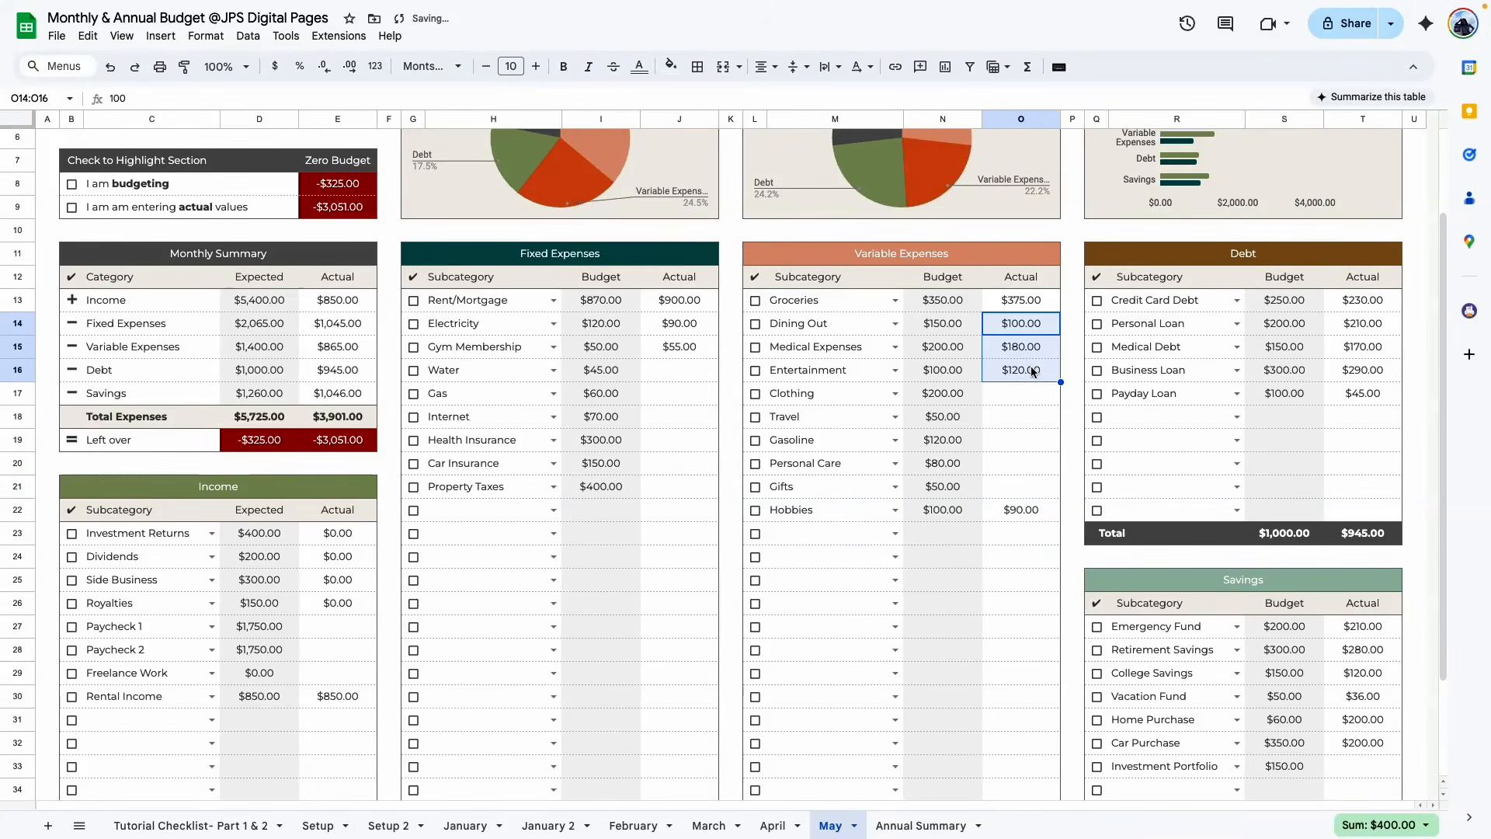
pyautogui.press('Delete')
pyautogui.moveTo(1363, 347); pyautogui.dragTo(1372, 373)
pyautogui.press('Delete')
pyautogui.click(1320, 486)
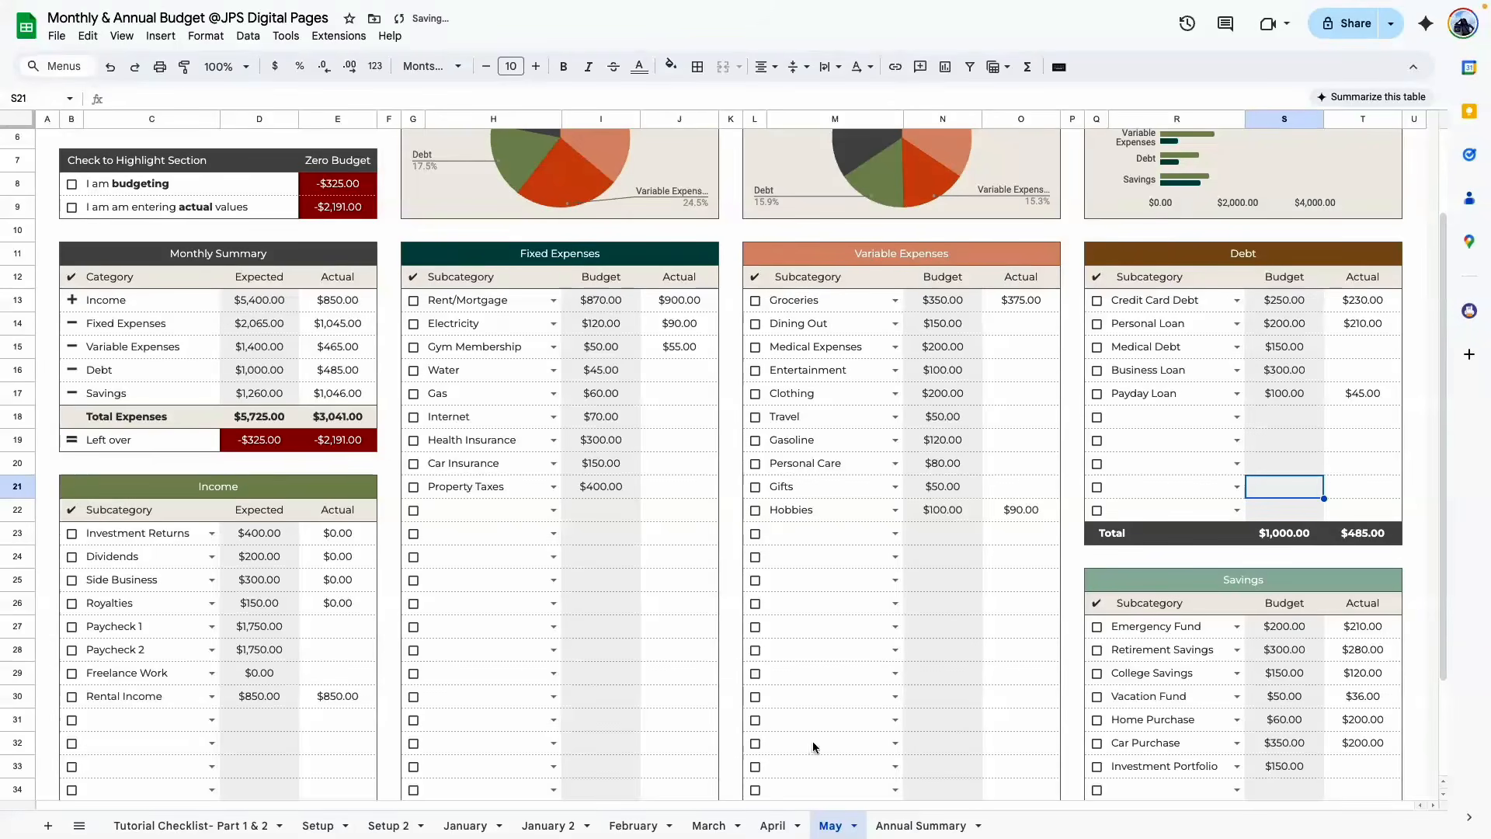
# Review the Annual Summary's May column and the highlighted subcategories in its income and expense tables
pyautogui.click(921, 826)
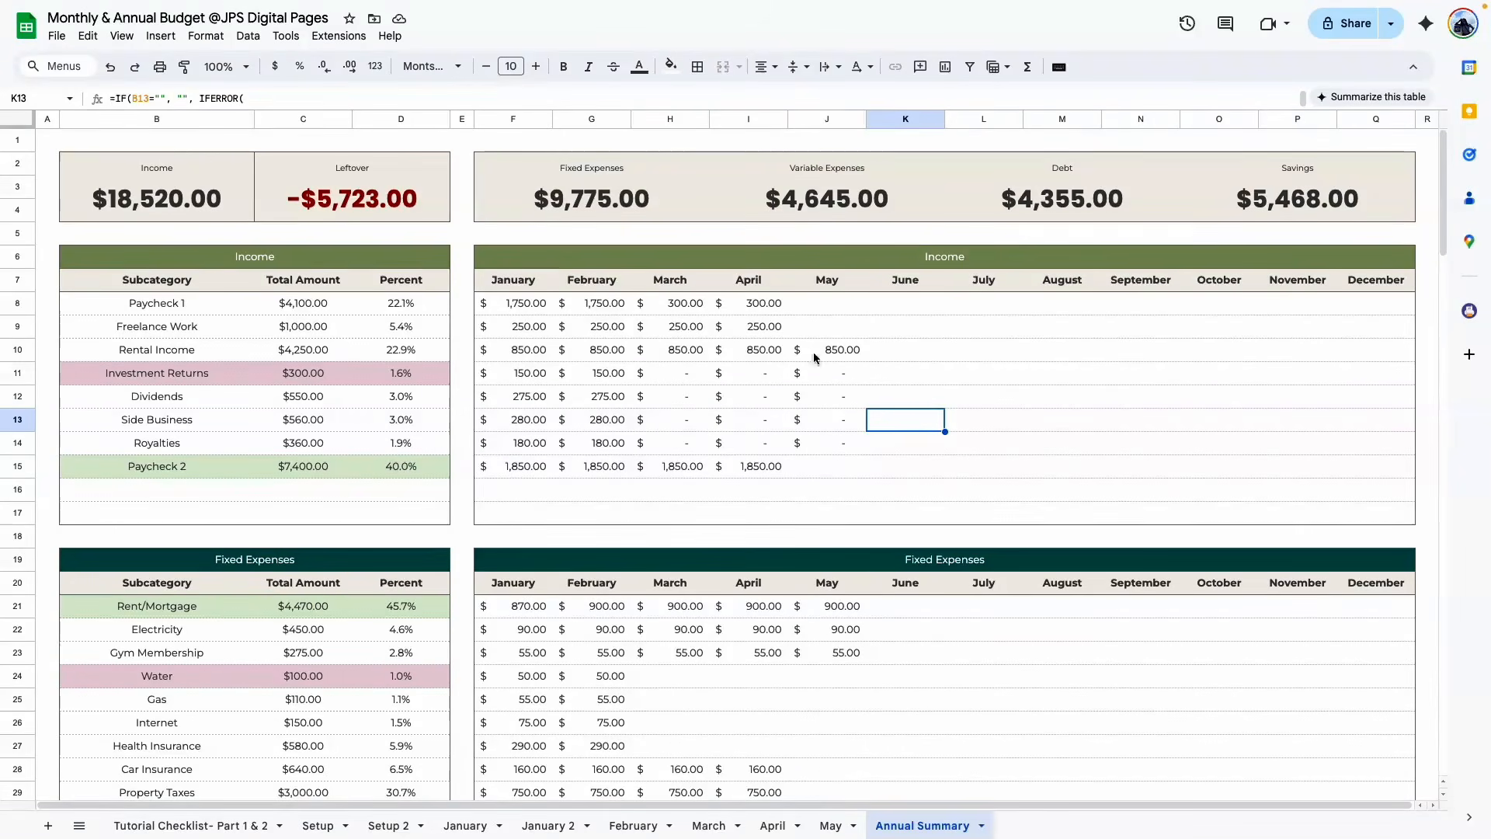
pyautogui.click(838, 278)
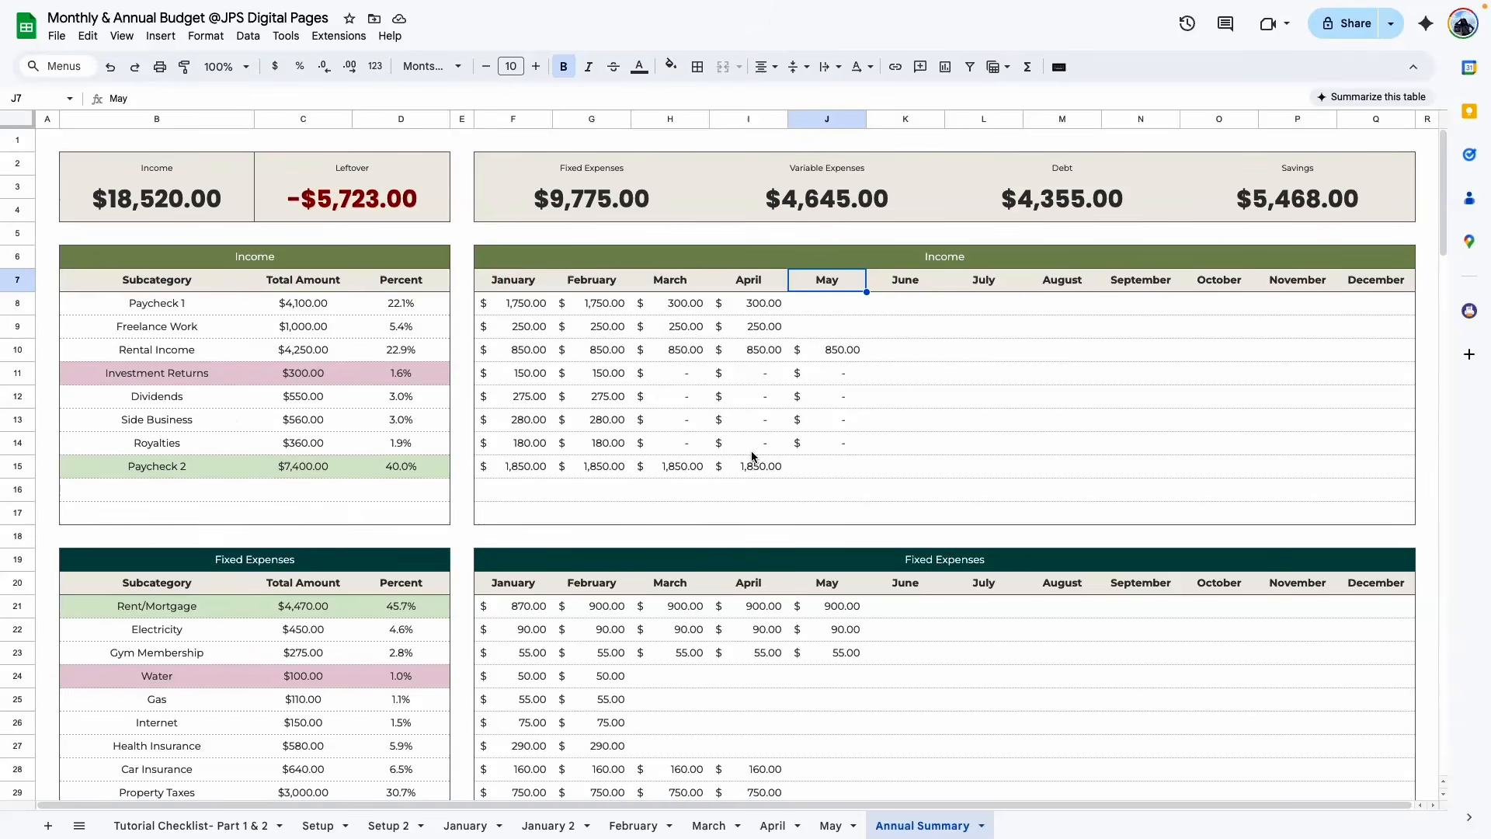
pyautogui.scroll(-3, 752, 457)
pyautogui.scroll(-2, 420, 615)
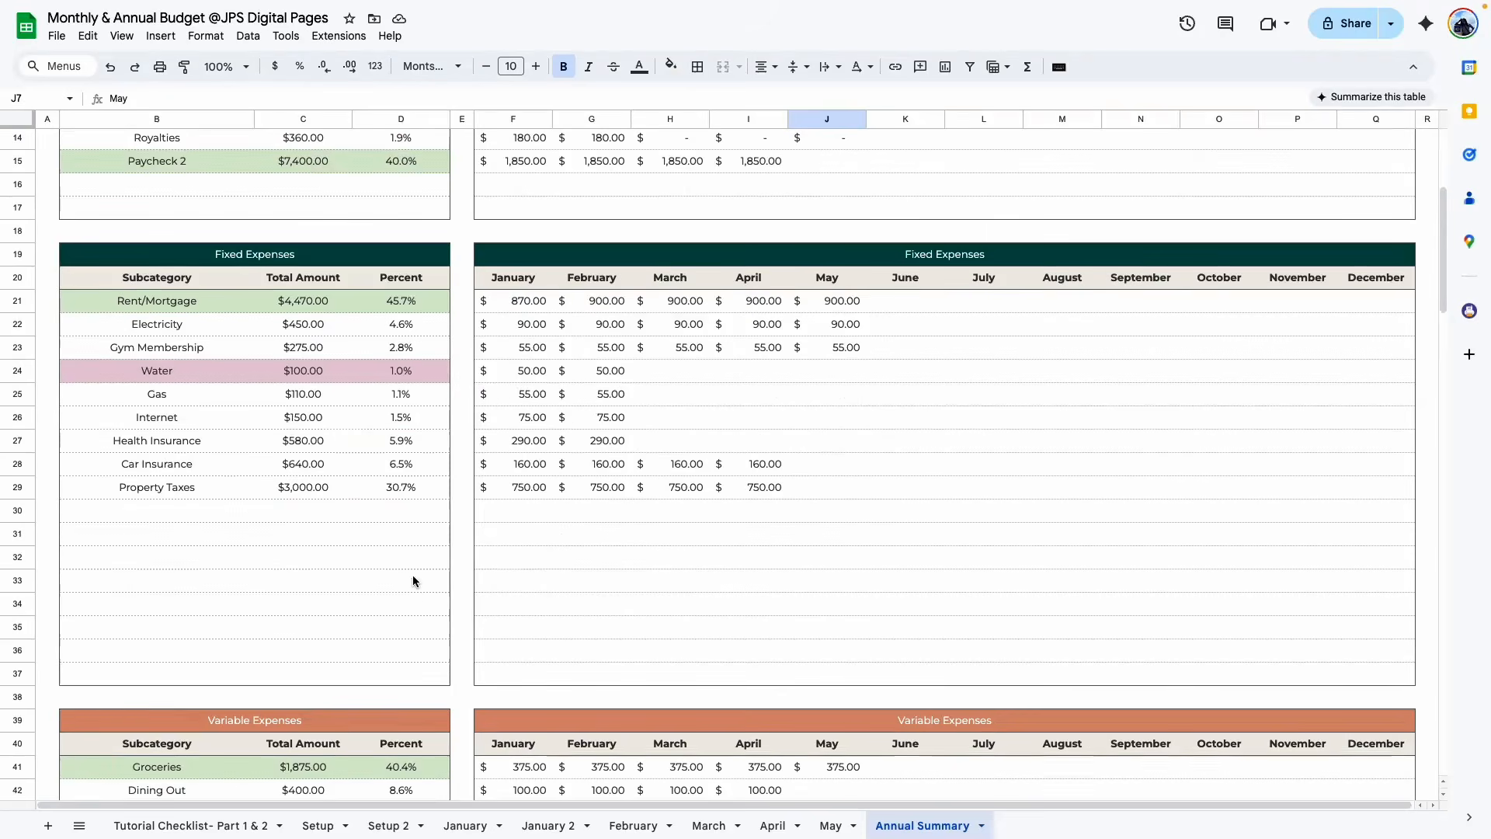
pyautogui.scroll(5, 413, 585)
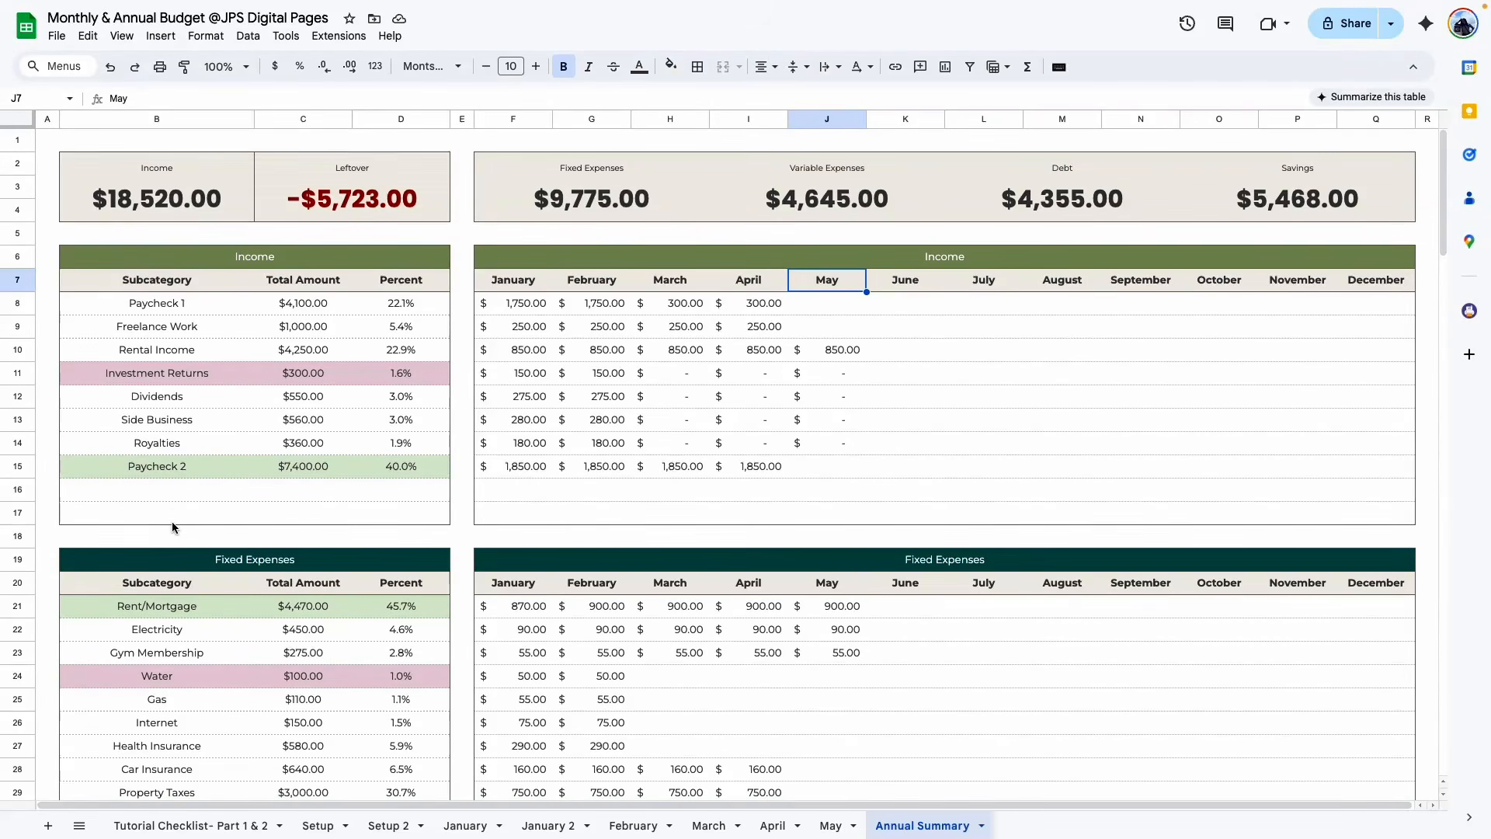
pyautogui.click(225, 372)
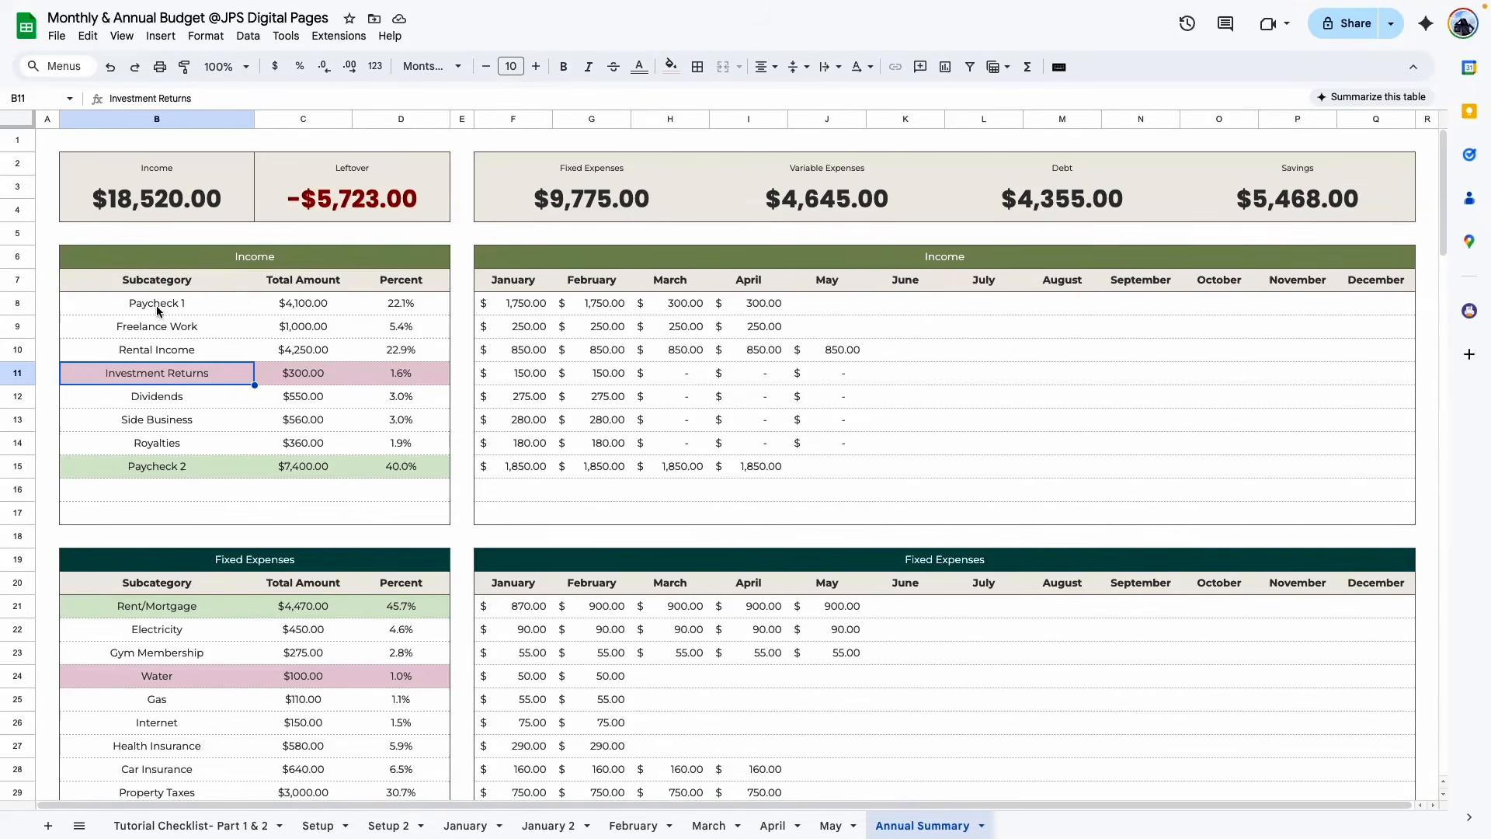
# Examine the Annual Summary's monthly amounts and highlighted subcategories from the Income table through the Debt and Savings tables
pyautogui.moveTo(490, 313); pyautogui.dragTo(781, 305)
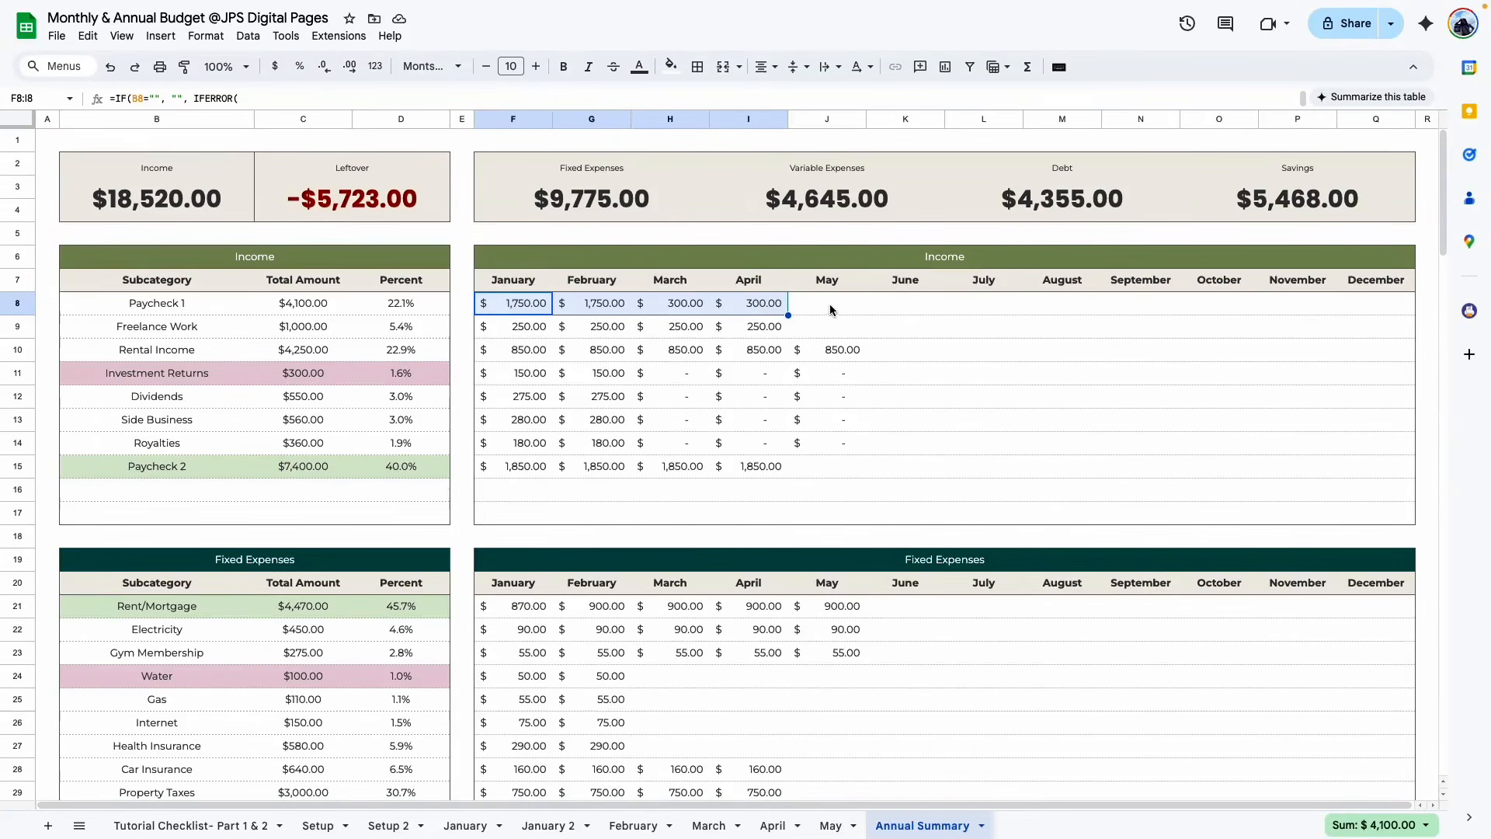
pyautogui.click(122, 333)
pyautogui.click(171, 354)
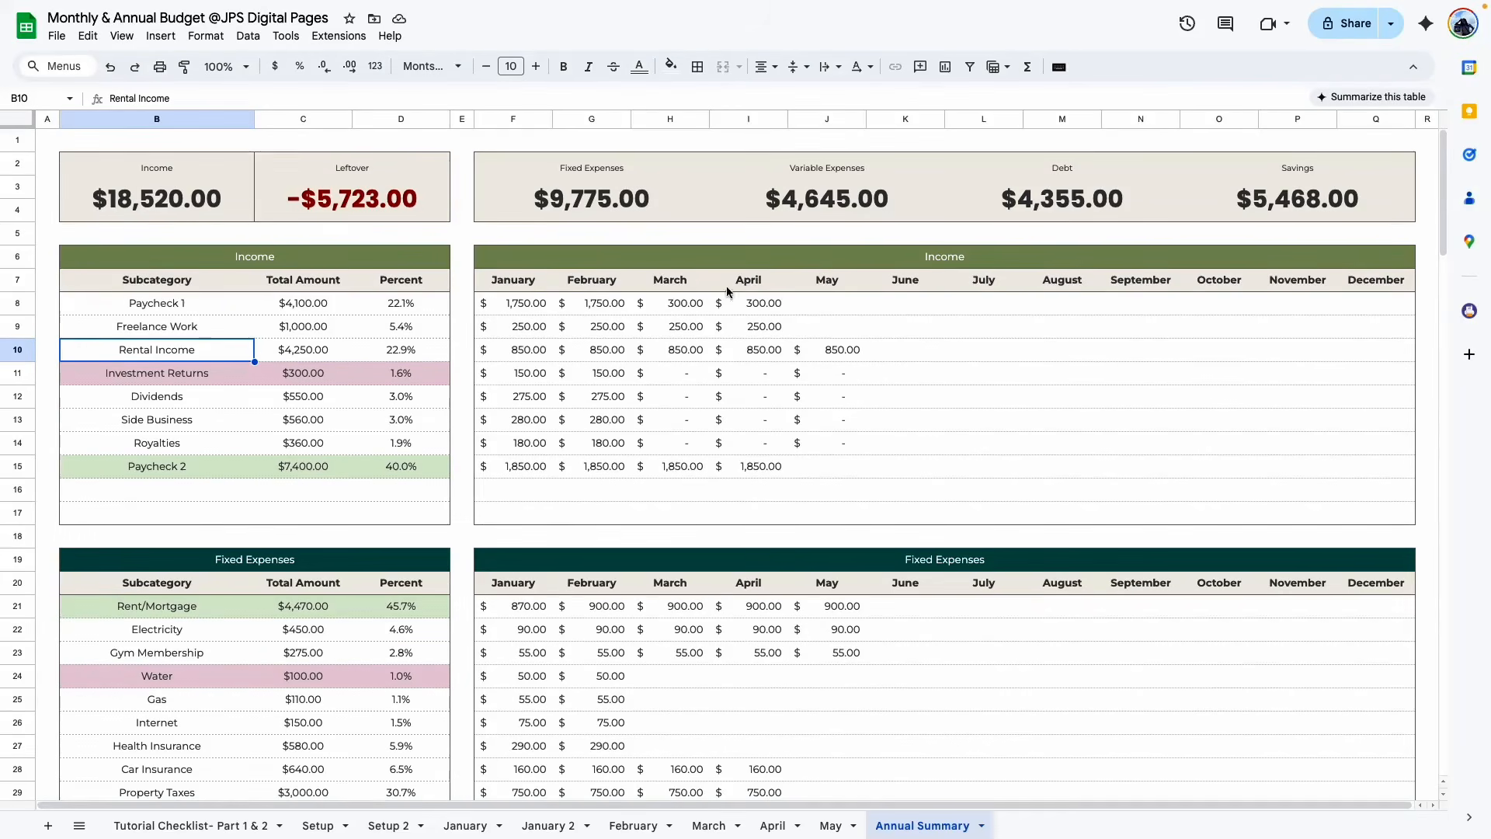
pyautogui.scroll(-2, 567, 372)
pyautogui.click(400, 543)
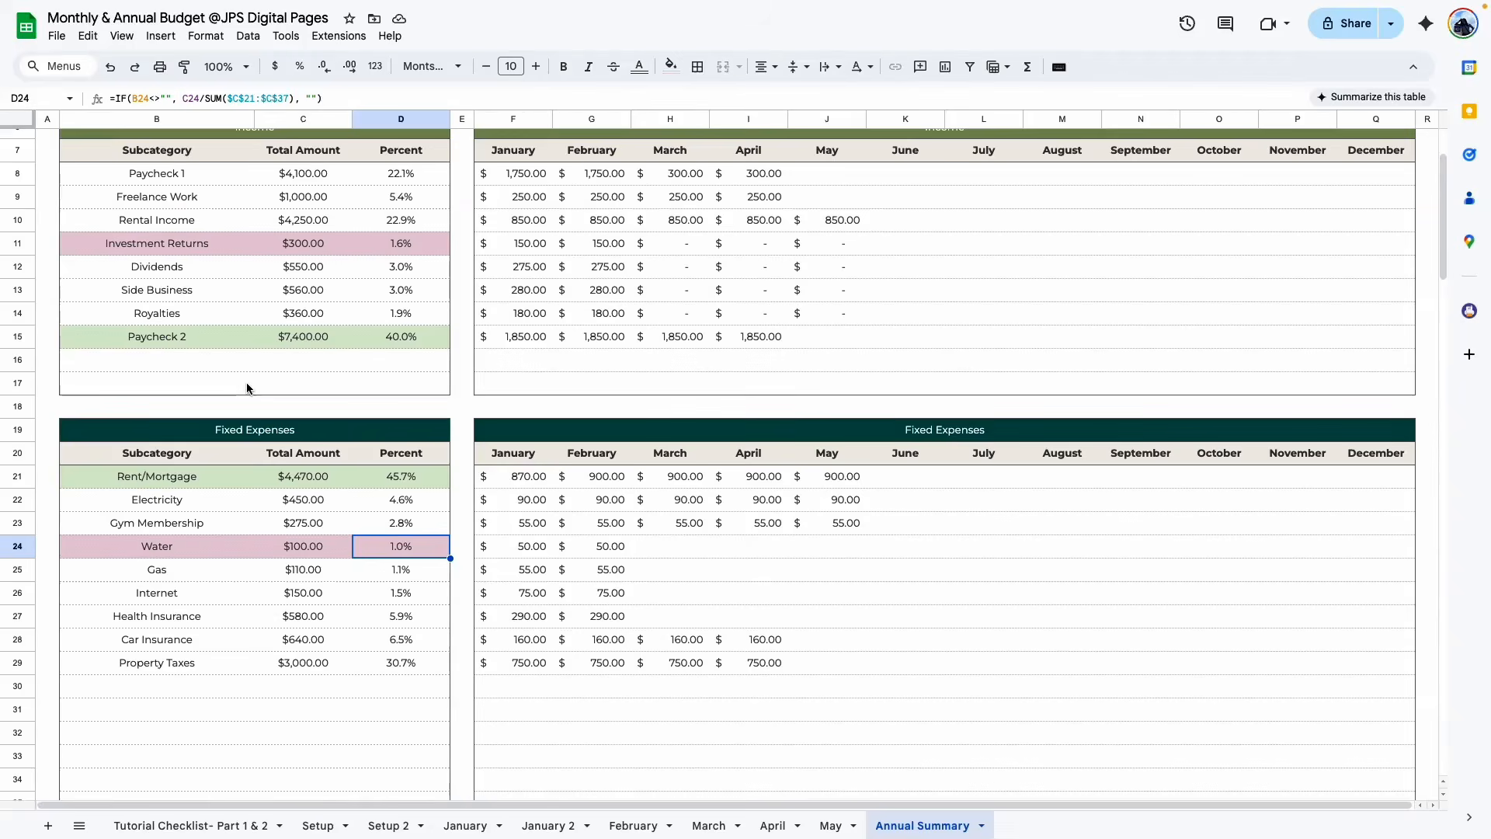
pyautogui.scroll(-7, 278, 370)
pyautogui.scroll(-5, 318, 384)
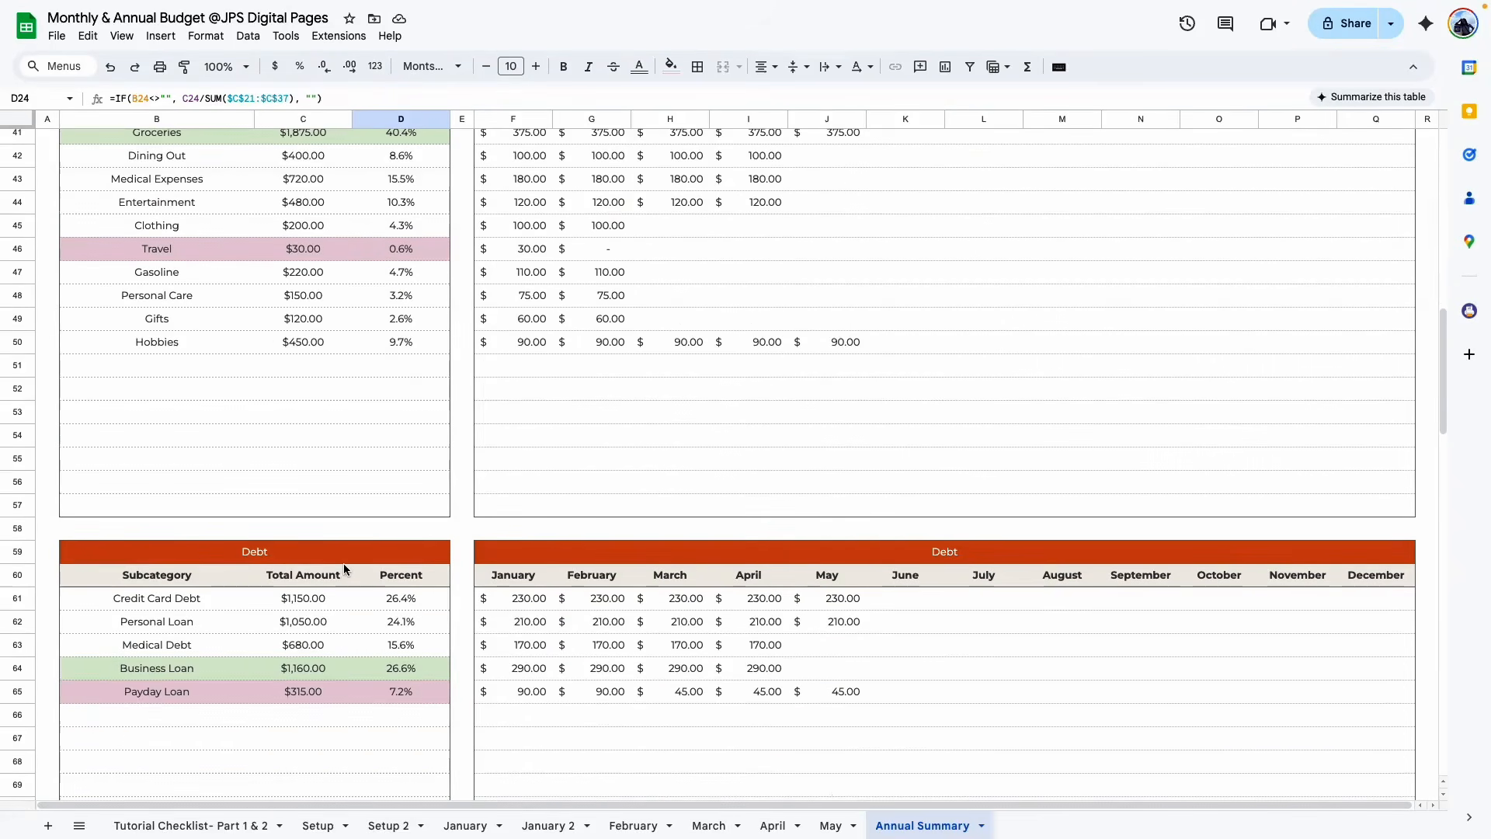
pyautogui.scroll(2, 370, 362)
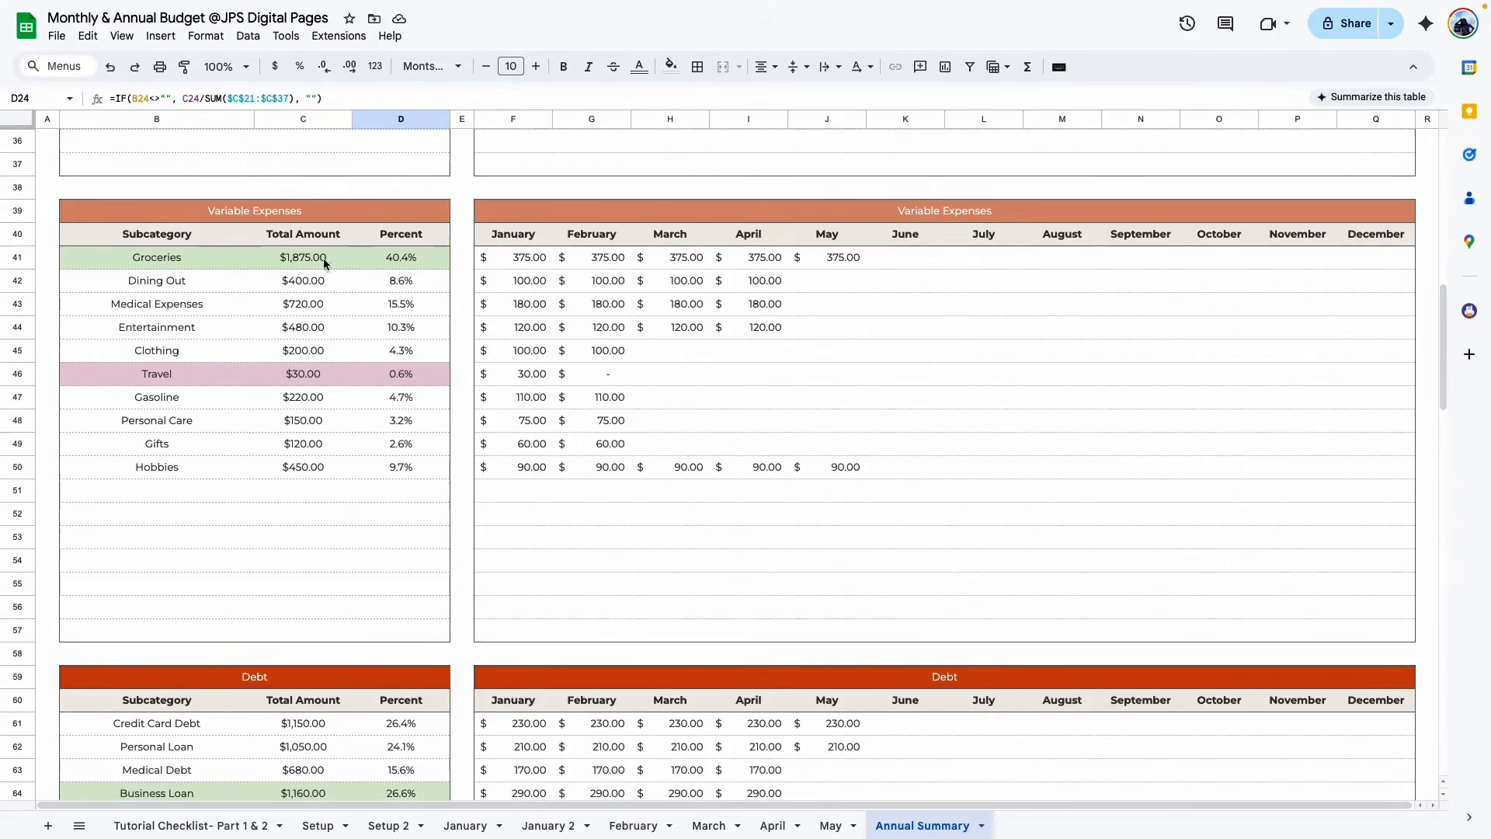
pyautogui.scroll(-10, 314, 506)
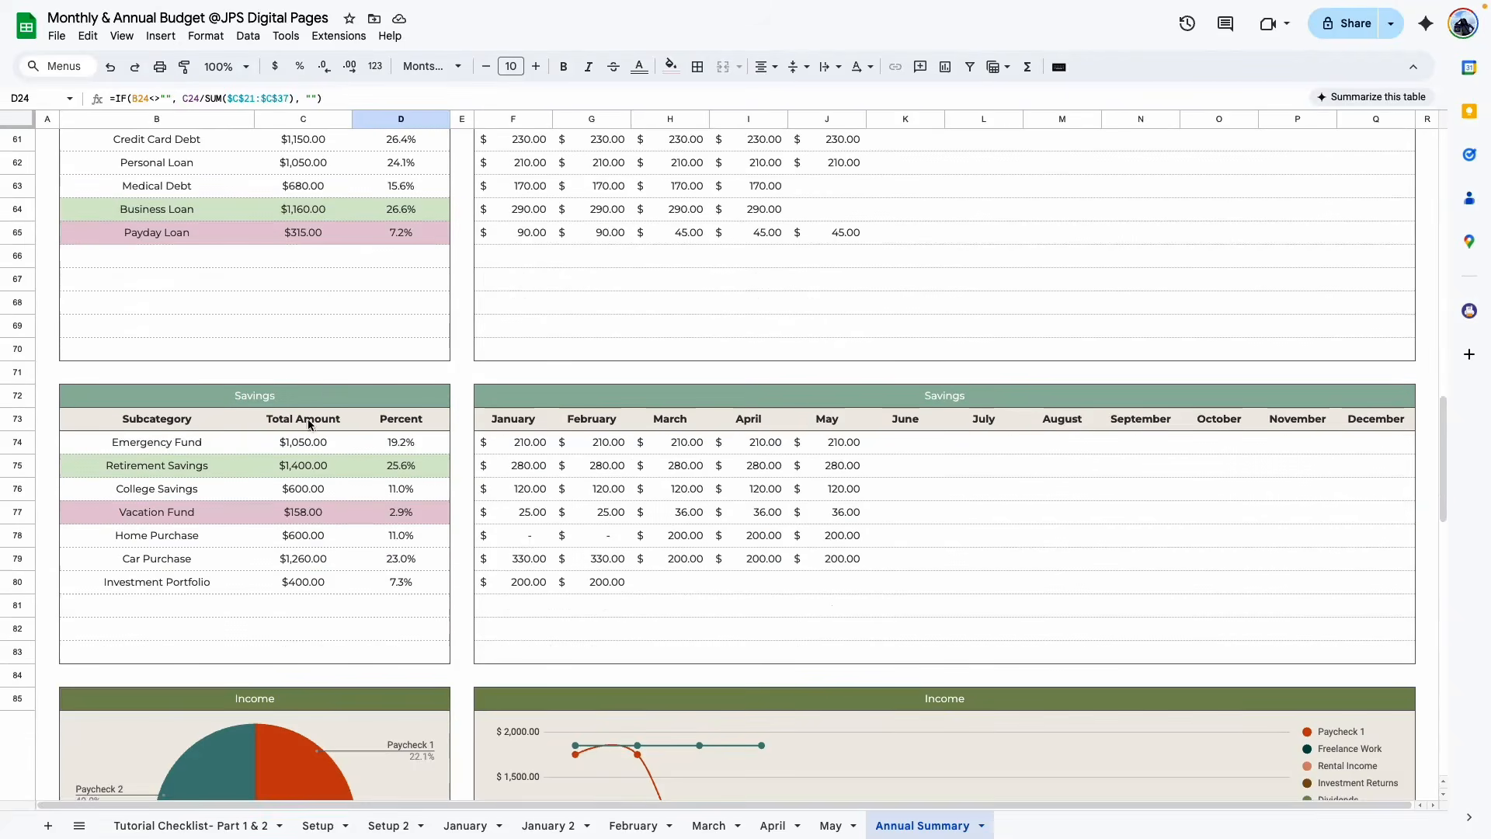
# Examine the Annual Summary's category pie charts and monthly line charts, comparing them with the tables above
pyautogui.scroll(-5, 308, 424)
pyautogui.scroll(-1, 387, 459)
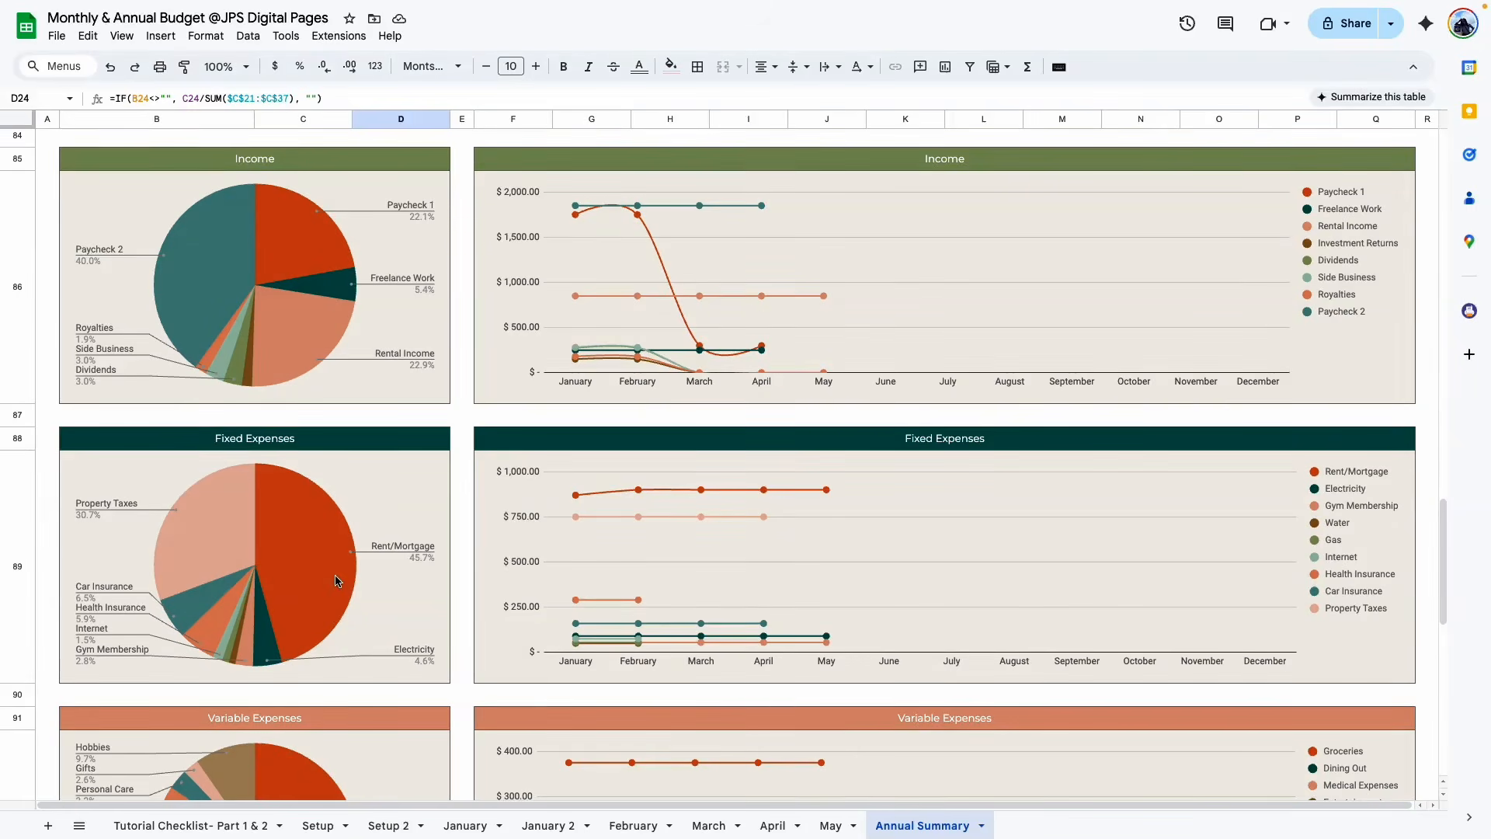
pyautogui.scroll(-4, 281, 535)
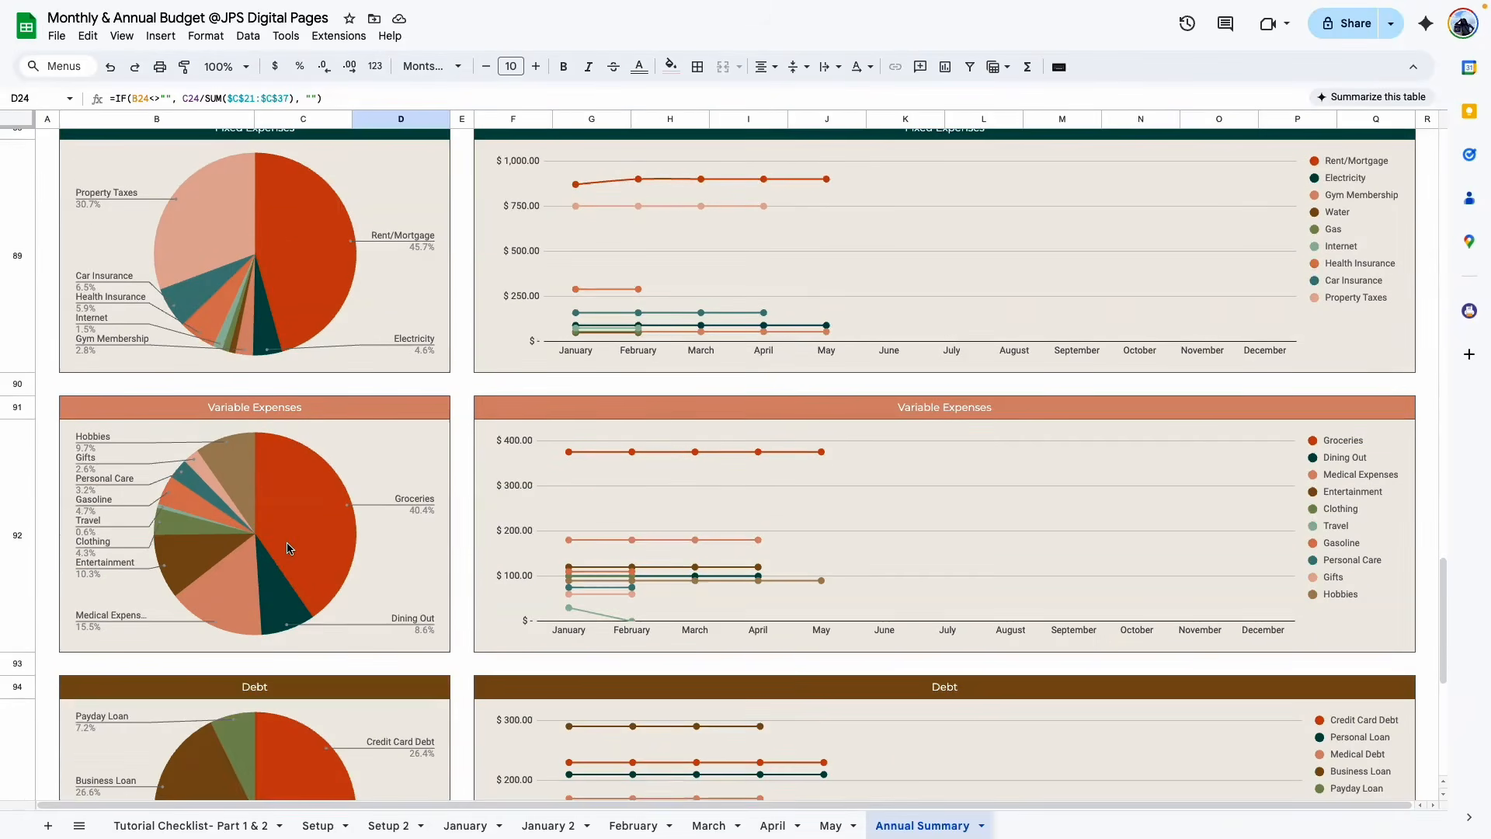
pyautogui.scroll(4, 289, 544)
pyautogui.scroll(5, 287, 544)
pyautogui.scroll(-1, 364, 464)
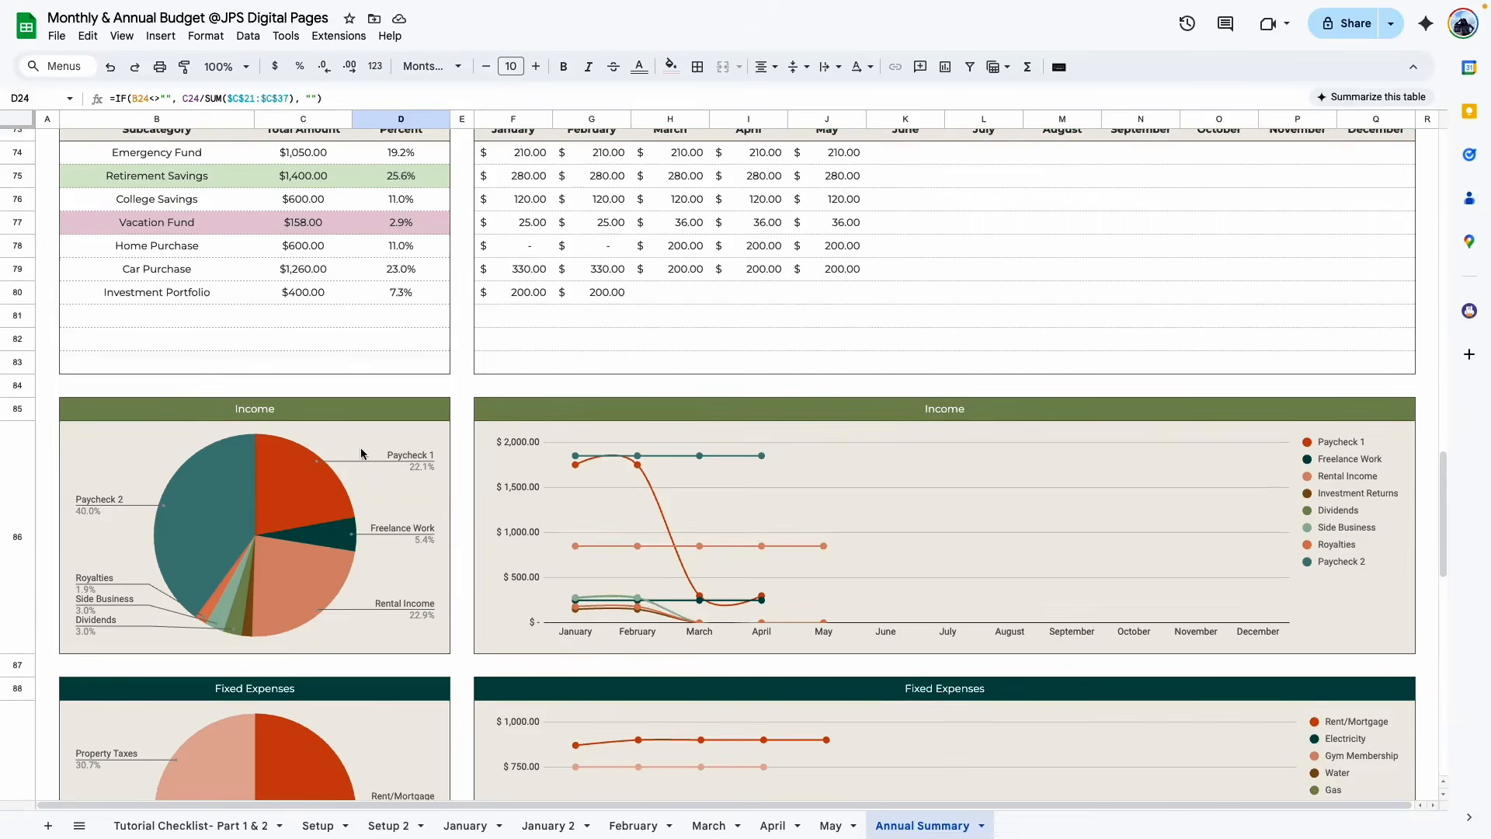
pyautogui.scroll(10, 309, 491)
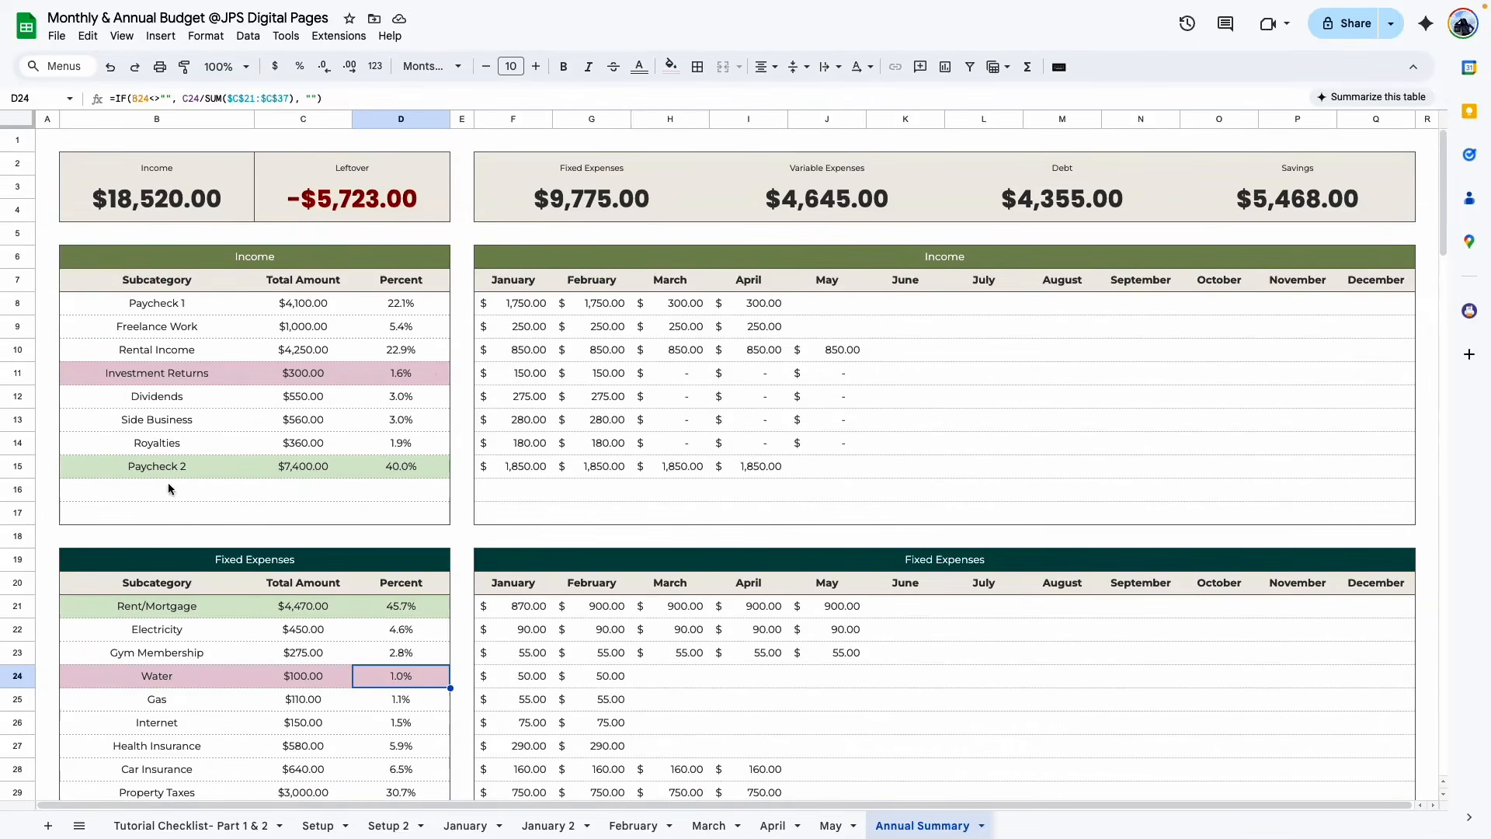
pyautogui.scroll(-12, 338, 528)
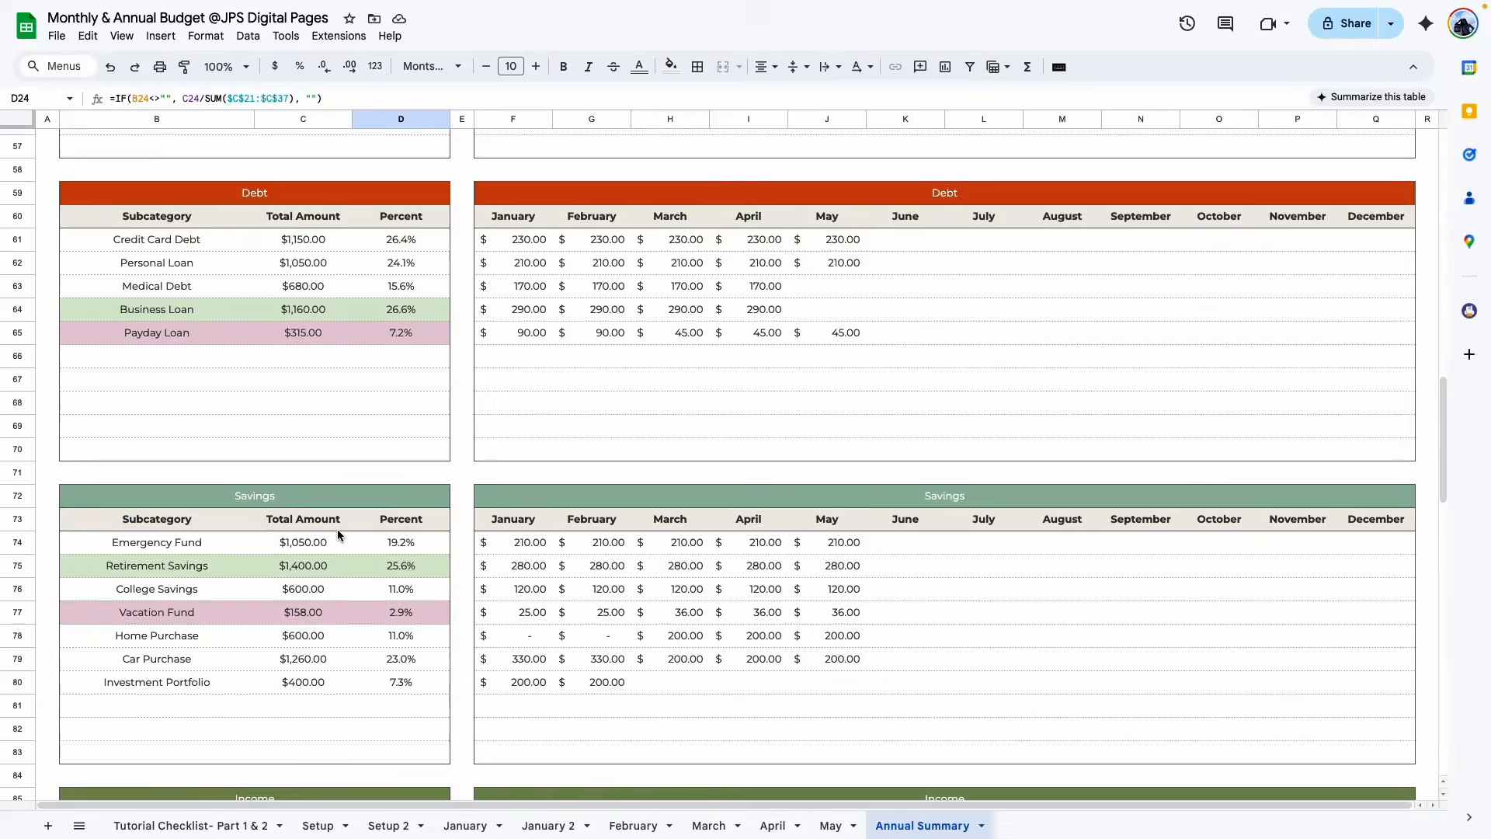
pyautogui.scroll(-3, 338, 534)
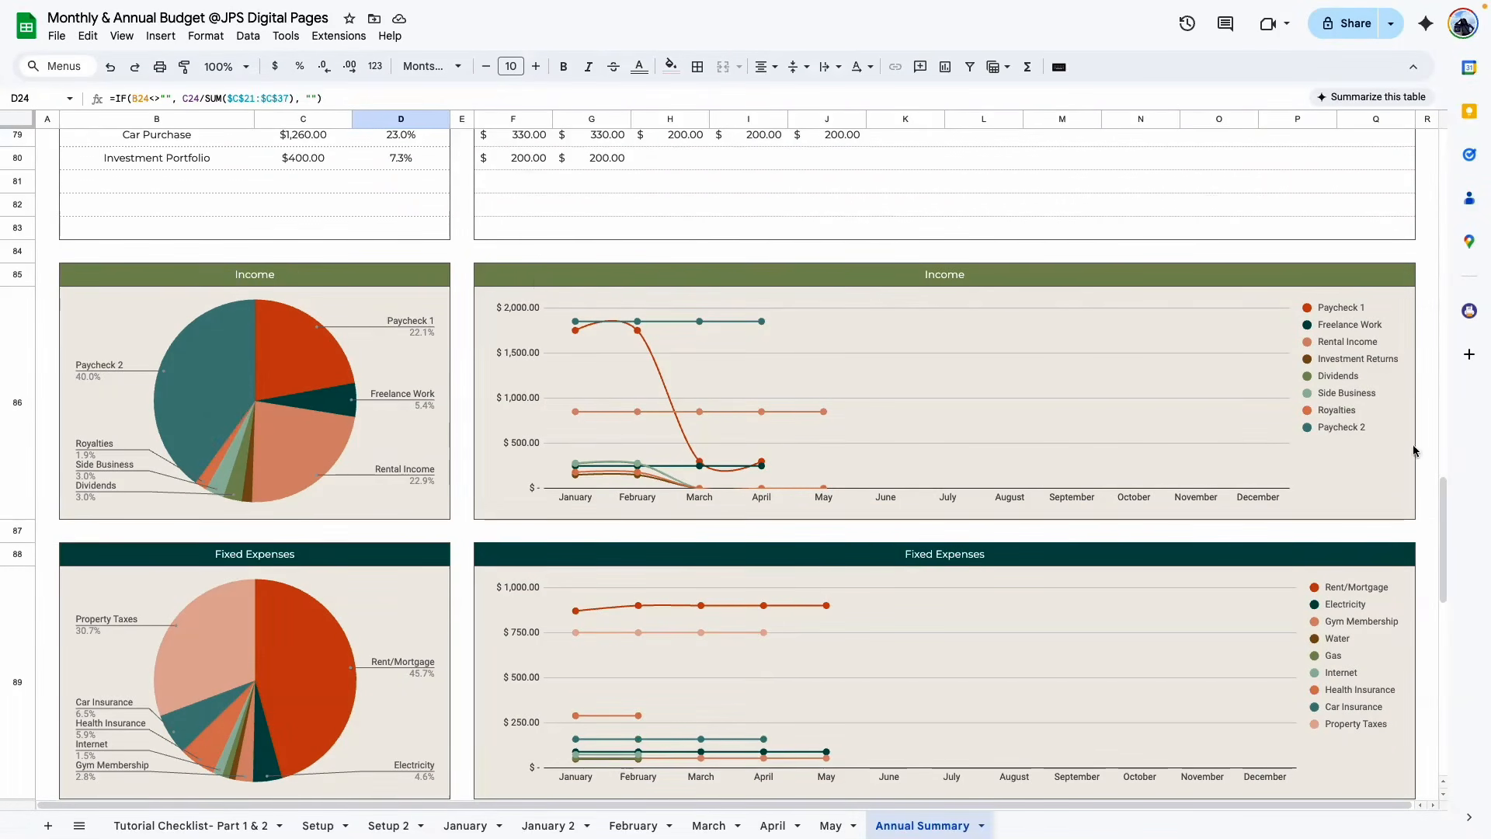
pyautogui.scroll(2, 492, 166)
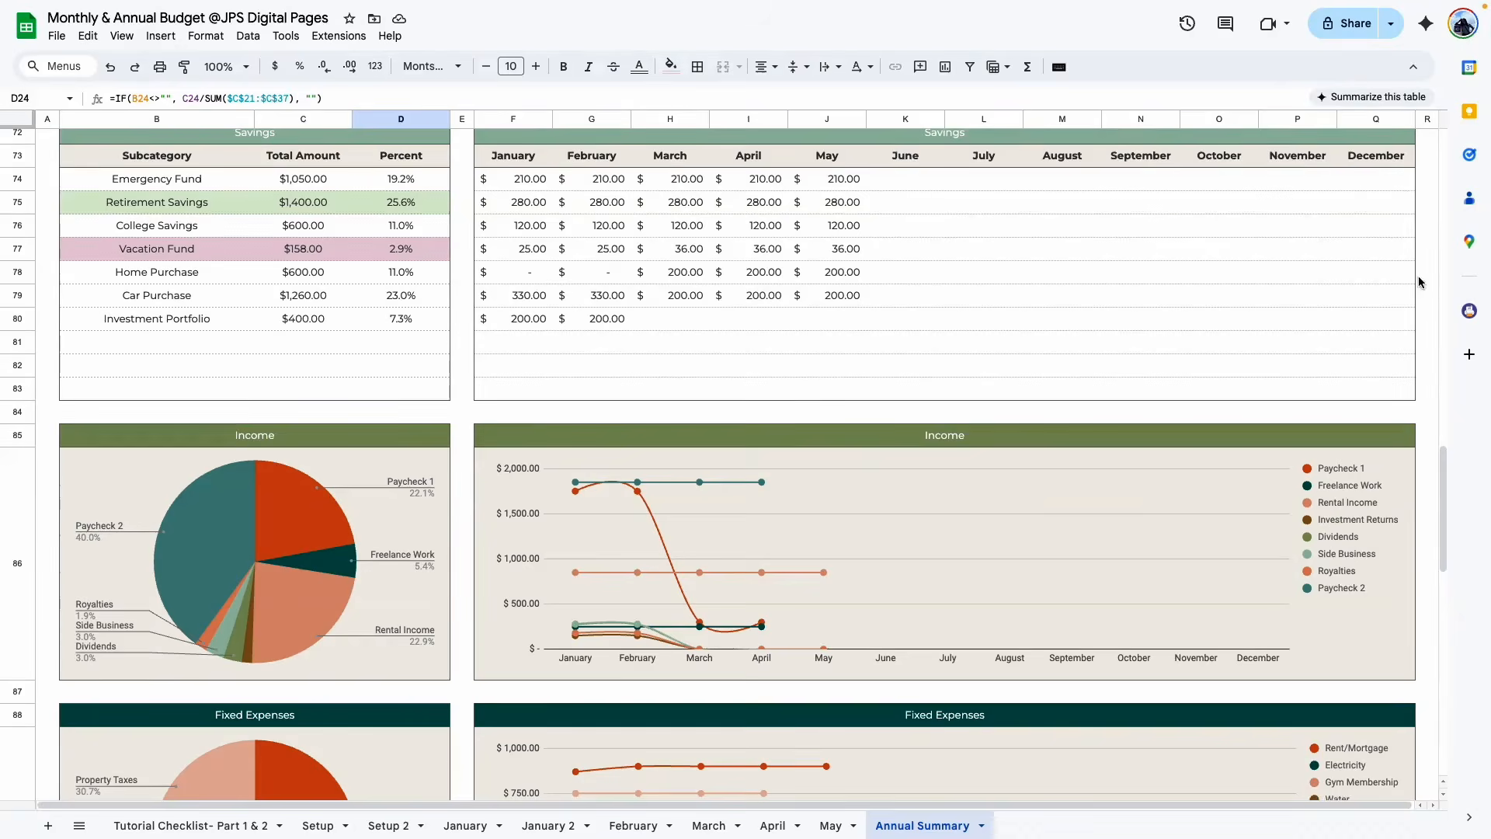
pyautogui.scroll(-5, 822, 477)
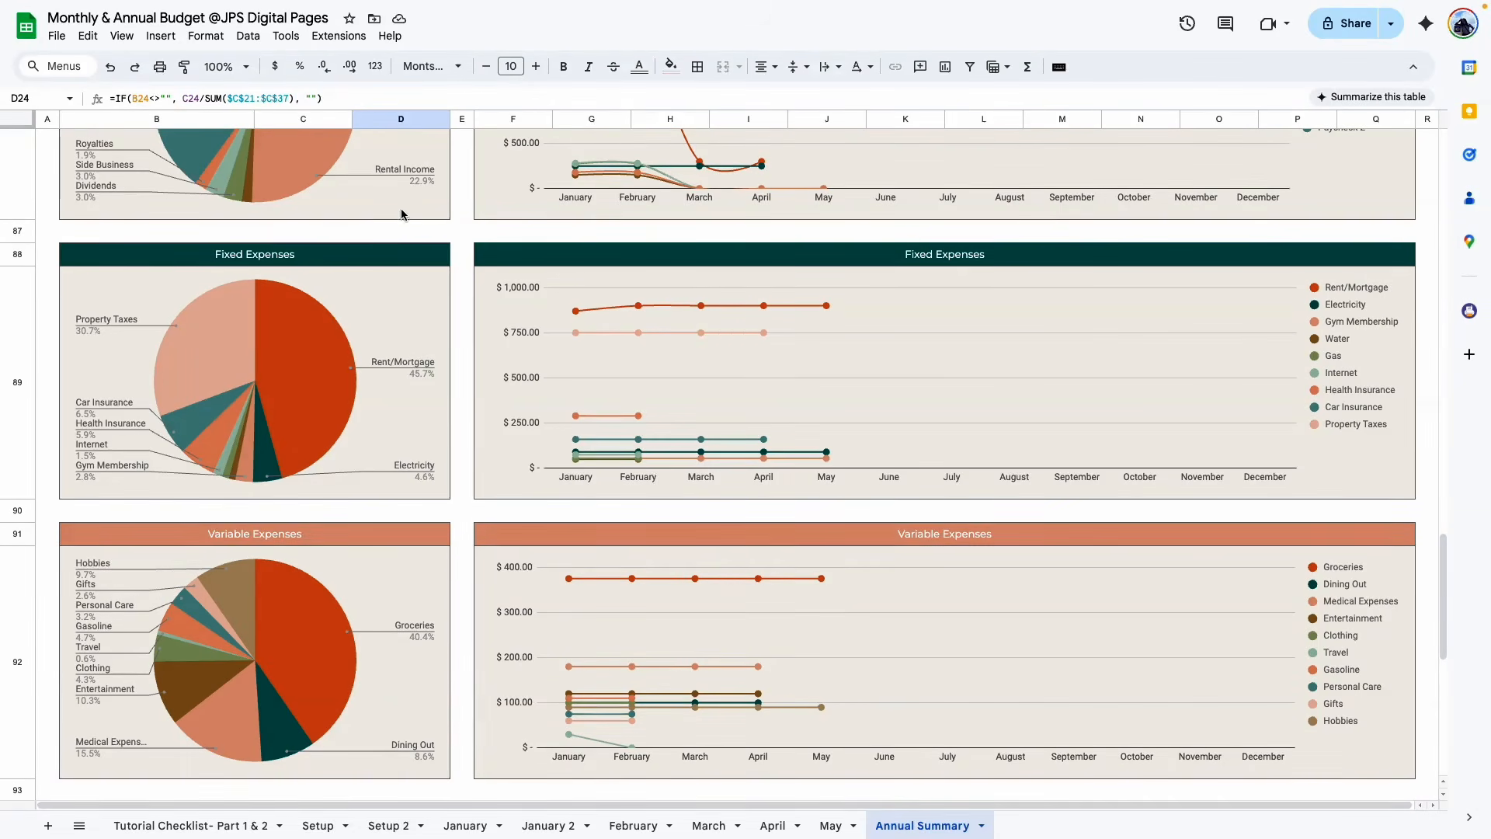
# View the Tutorial Checklist sheet at 125% zoom and read the remaining annual tab tasks
pyautogui.click(194, 823)
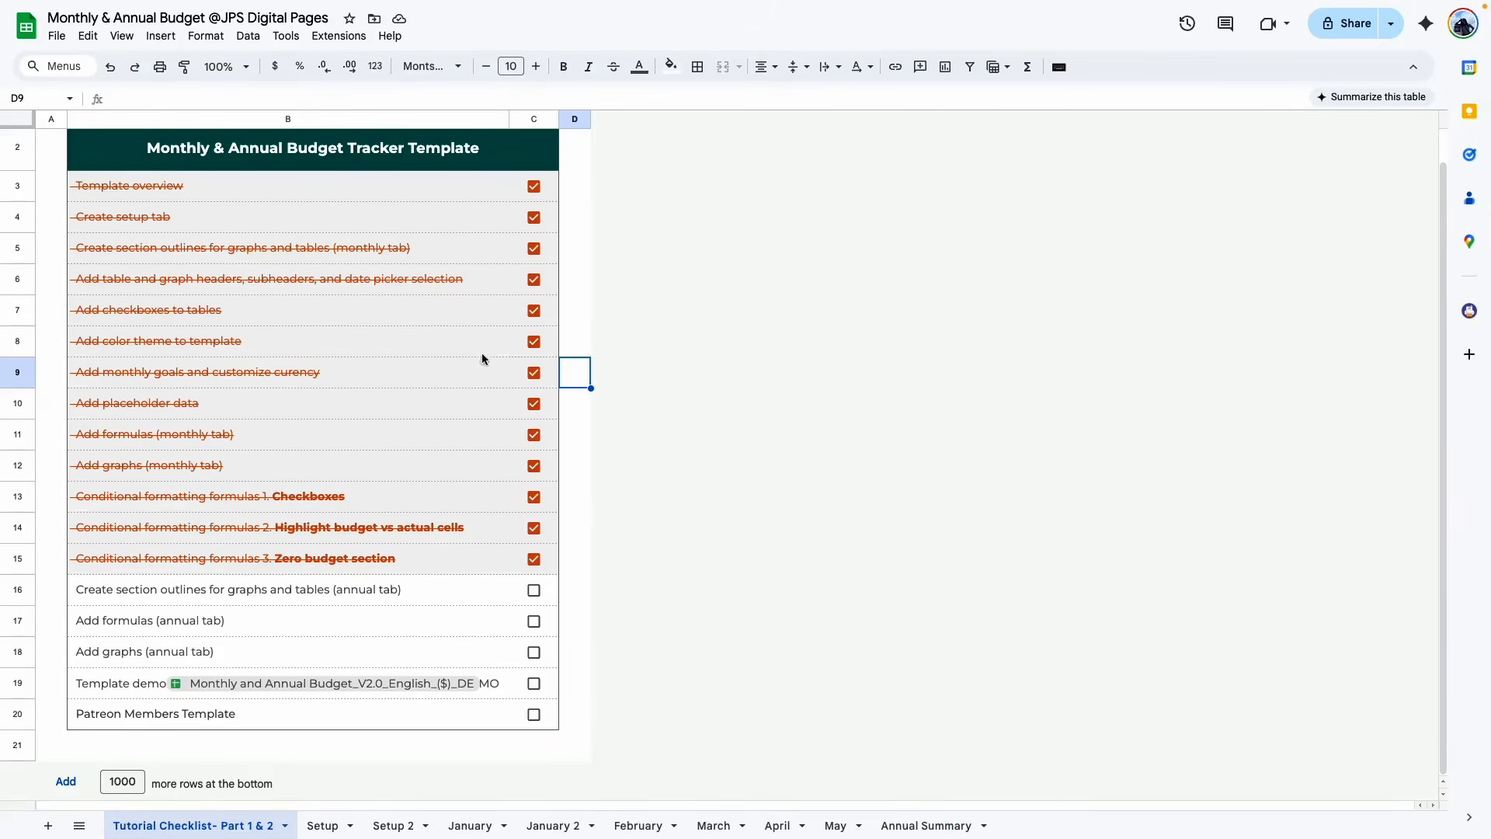
pyautogui.click(247, 67)
pyautogui.click(223, 195)
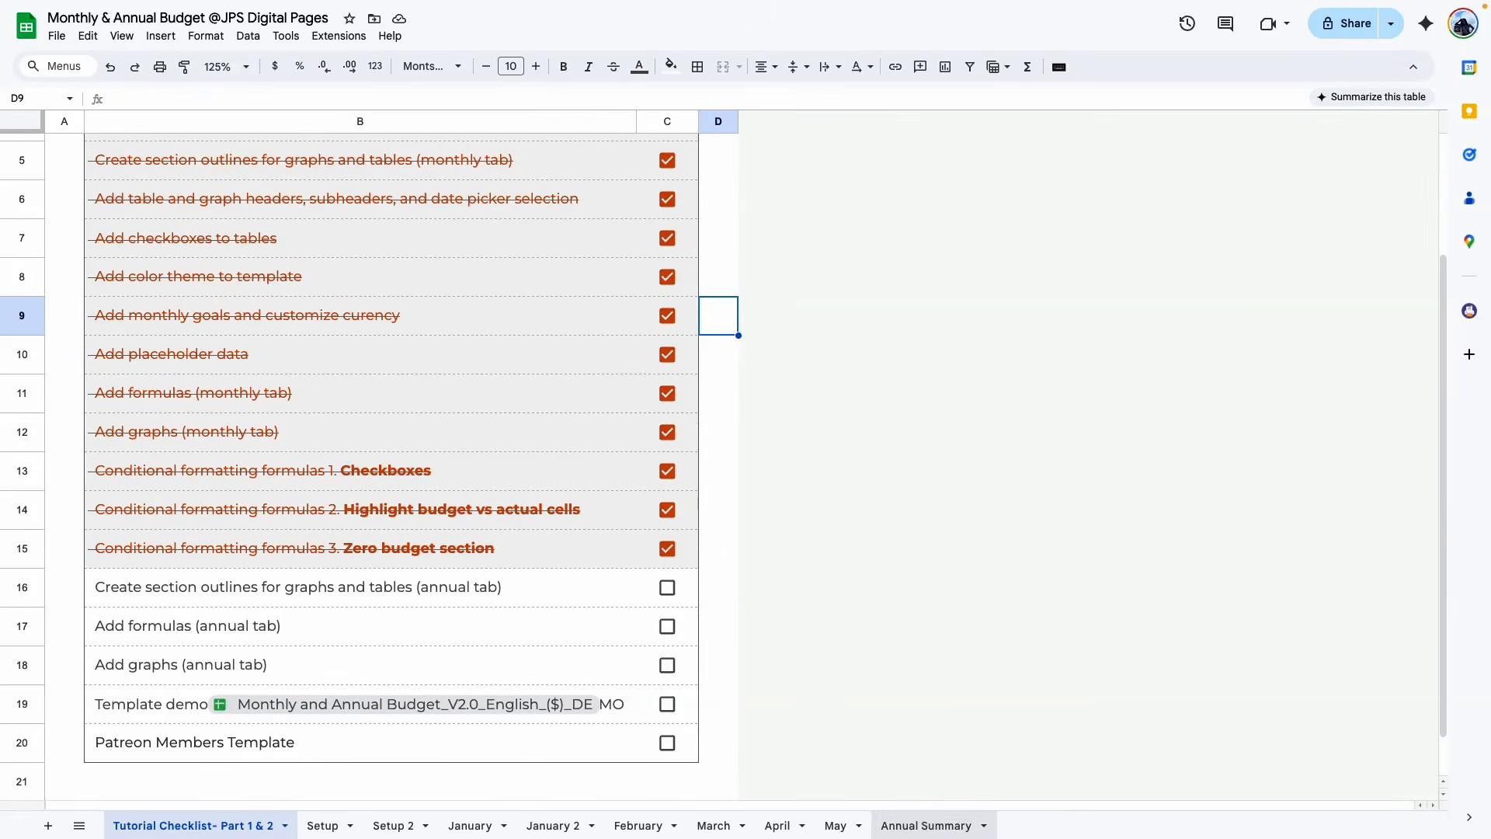
pyautogui.scroll(-1, 566, 641)
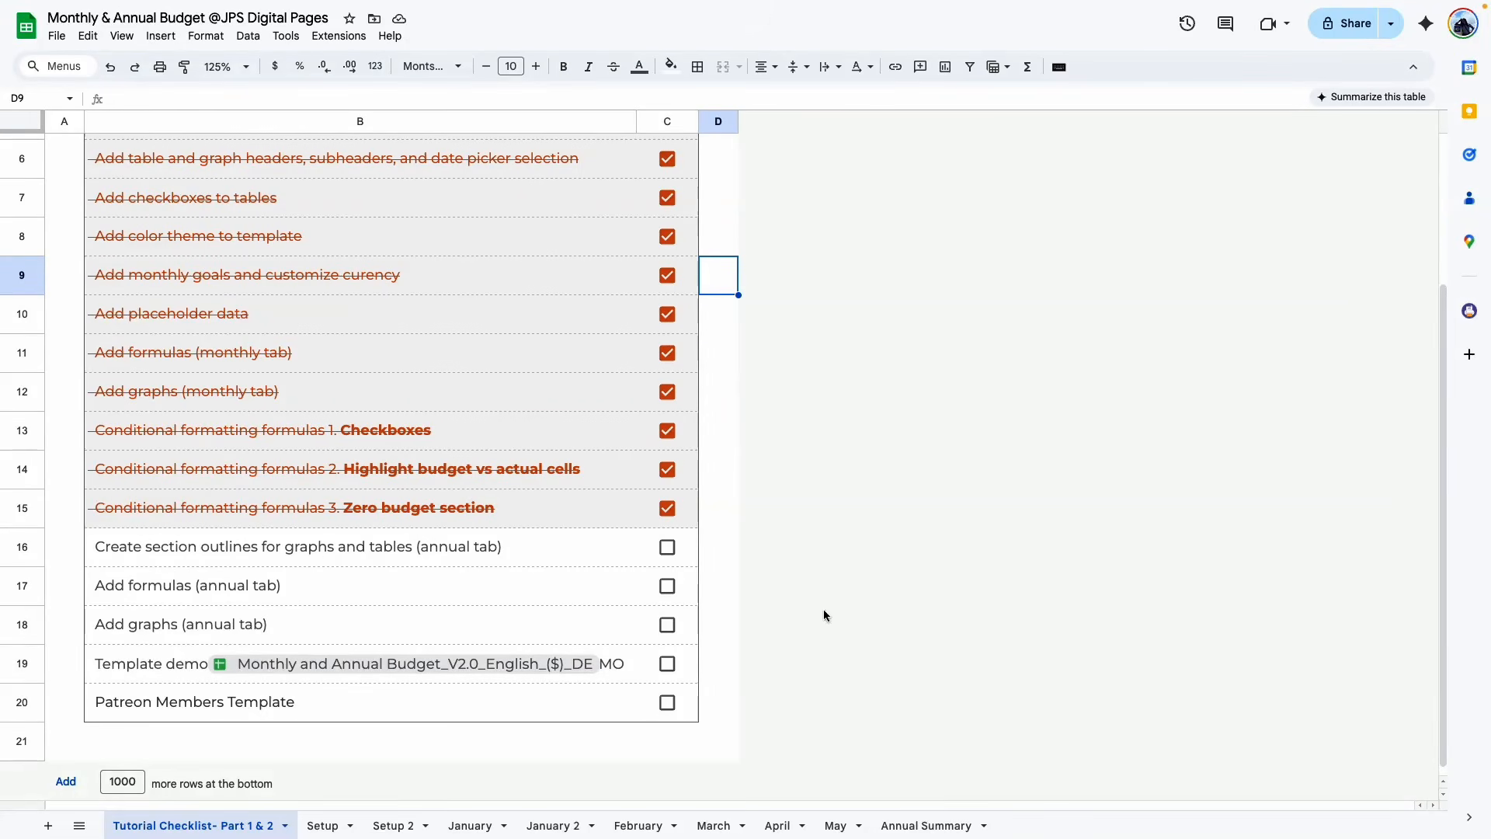
# Add a new sheet after Annual Summary and name it "Annual Summary 2"
pyautogui.click(926, 825)
pyautogui.click(47, 825)
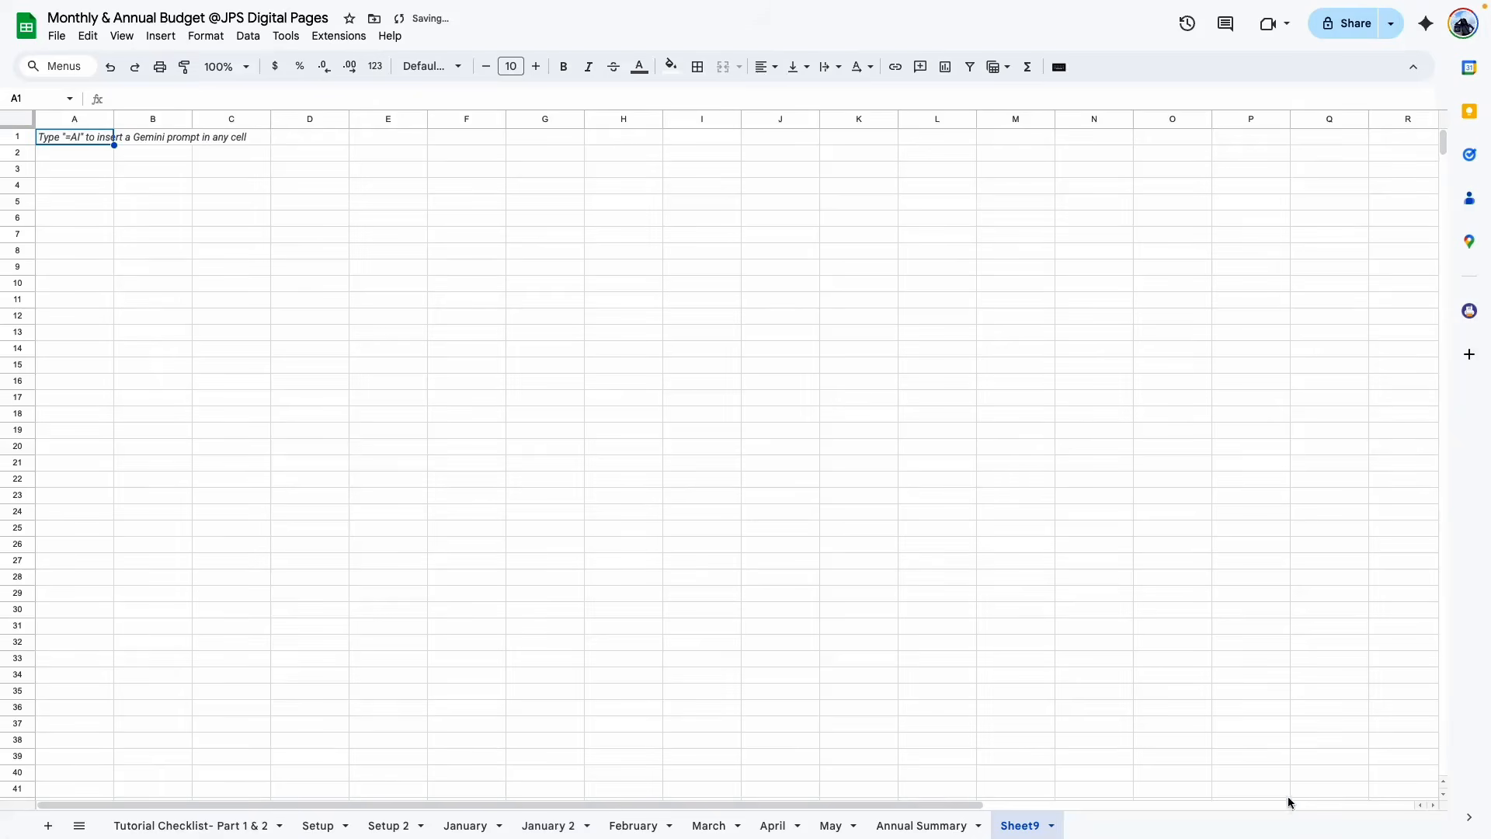
pyautogui.doubleClick(1024, 826)
pyautogui.write('Annual Summary')
pyautogui.press('Return')
pyautogui.write('2')
pyautogui.press('Return')
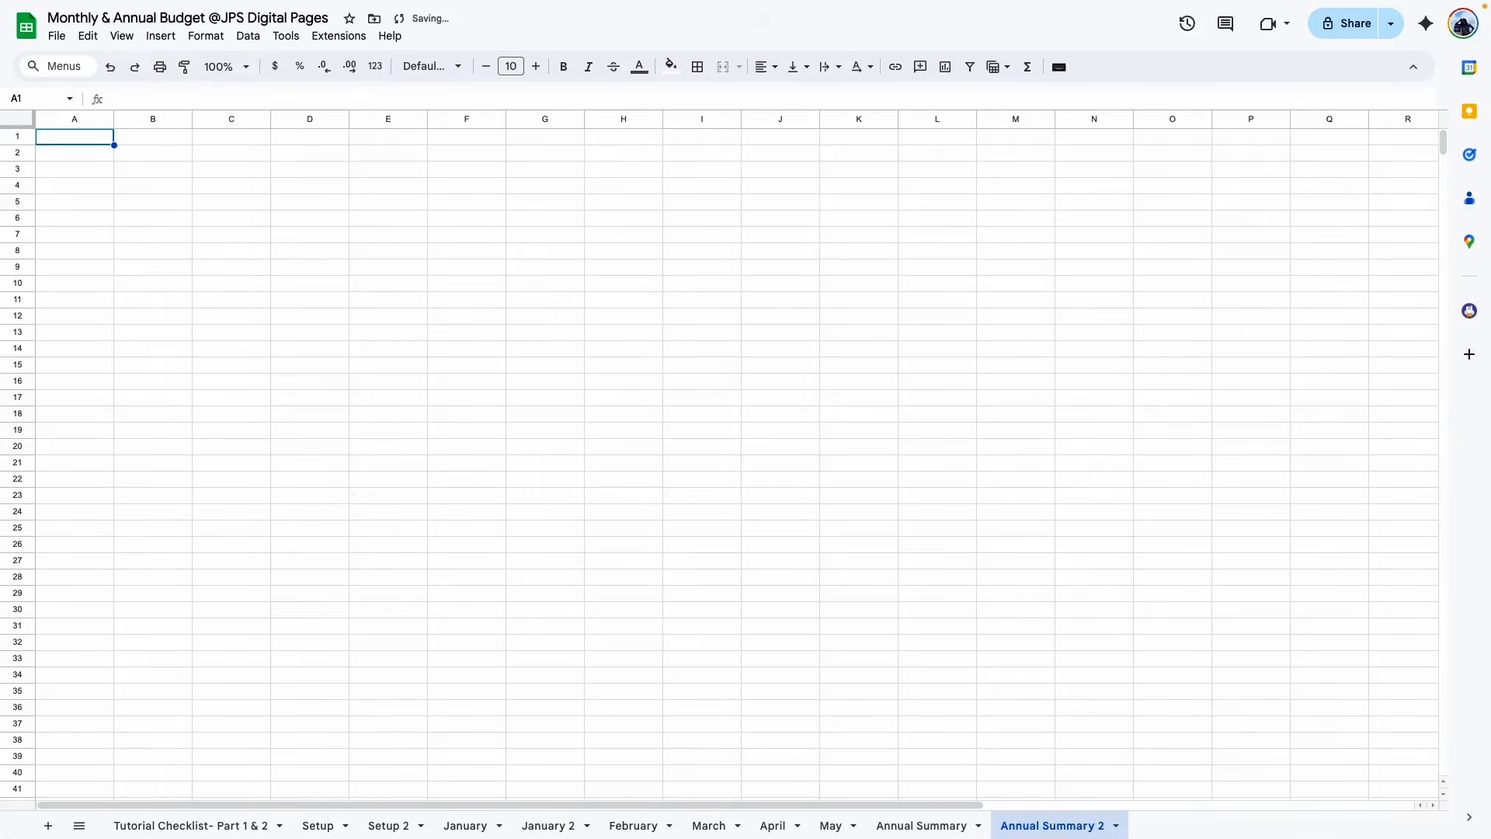
# Format the entire Annual Summary 2 sheet in Montserrat with cells centered horizontally and vertically aligned to the middle
pyautogui.click(17, 120)
pyautogui.click(425, 66)
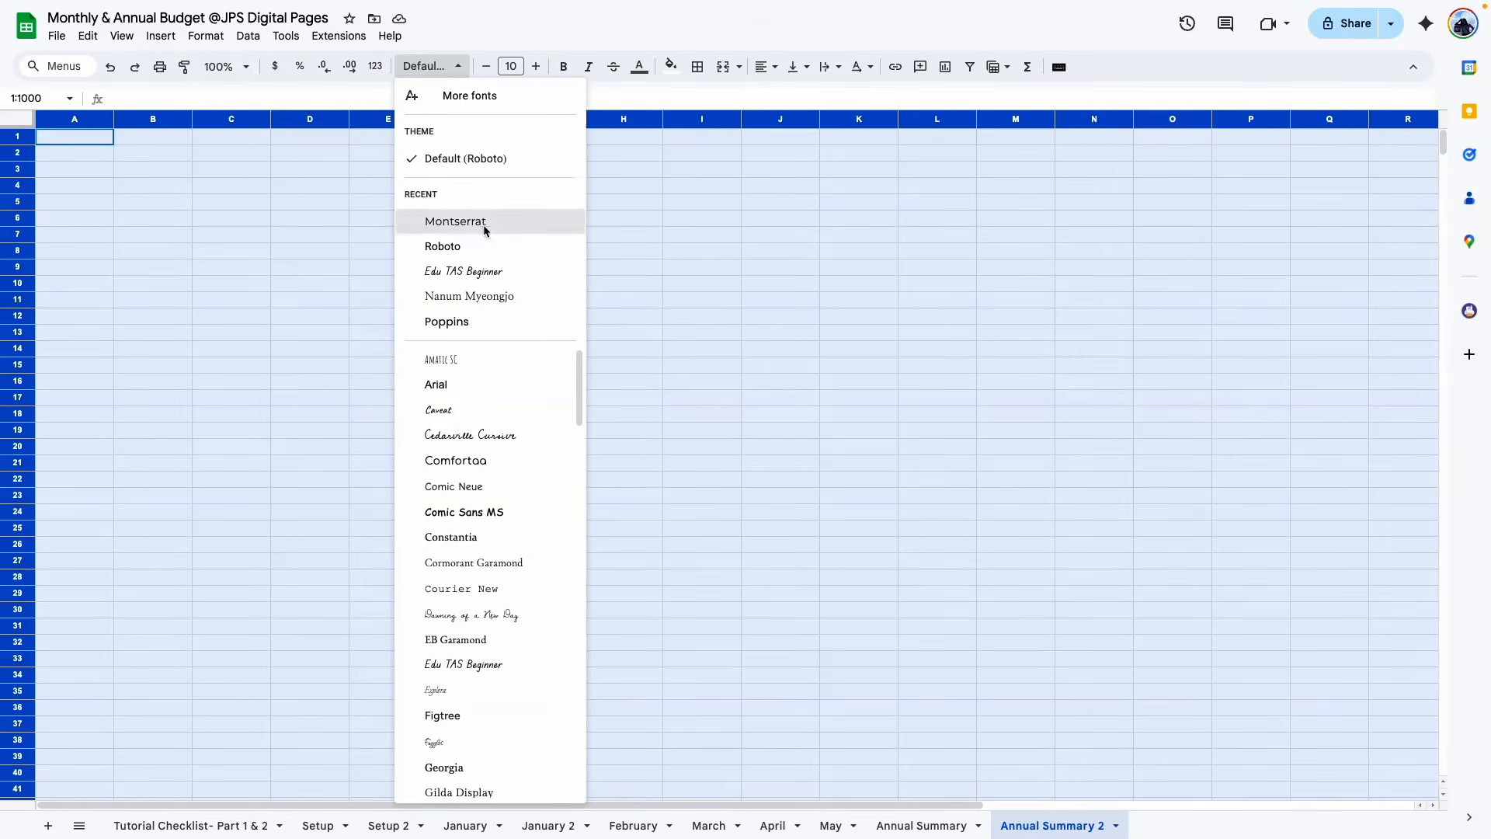
pyautogui.click(456, 221)
pyautogui.click(765, 67)
pyautogui.click(790, 97)
pyautogui.click(797, 67)
pyautogui.click(825, 98)
pyautogui.click(813, 281)
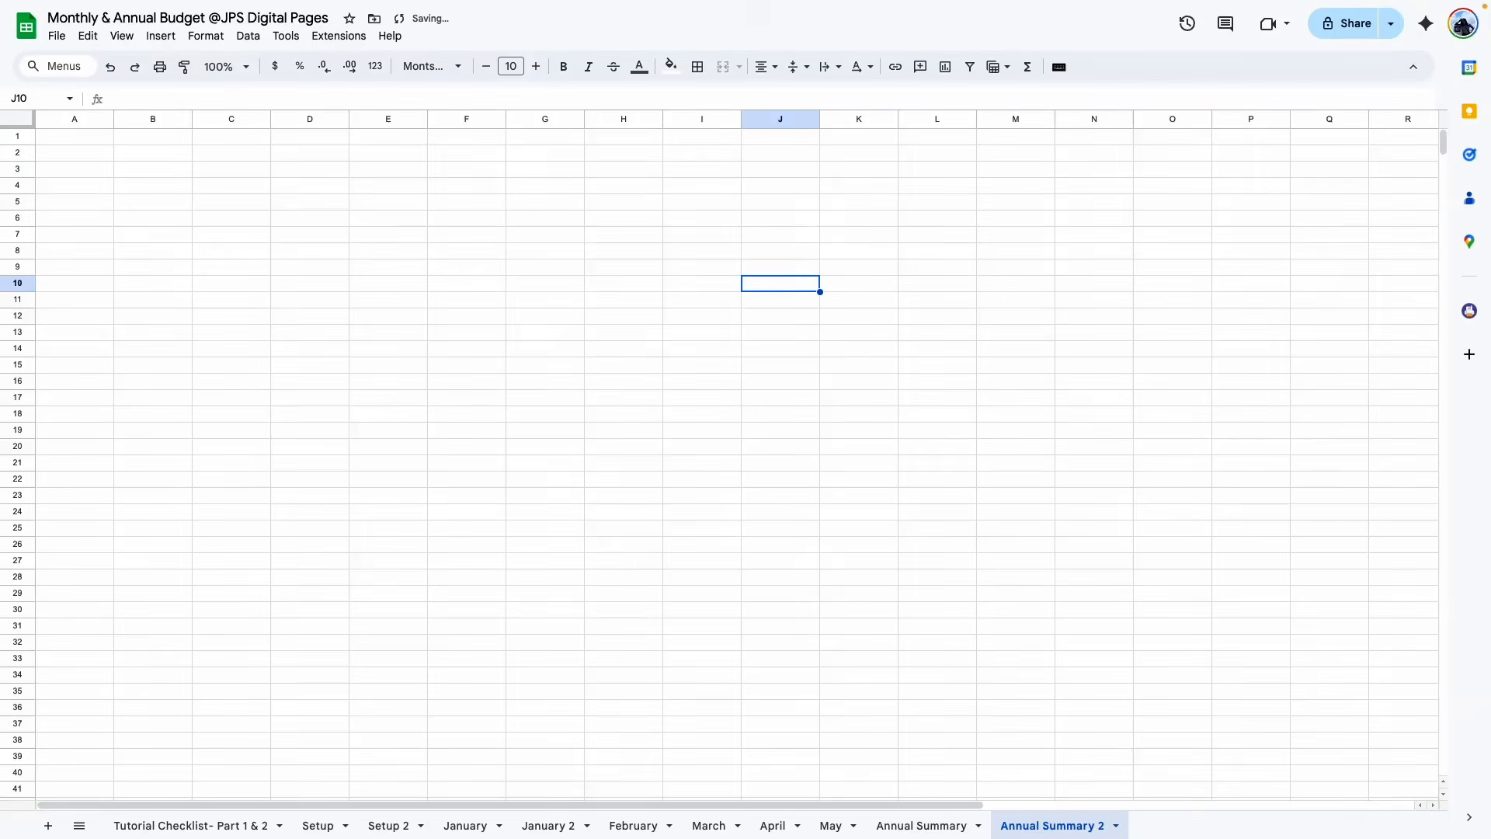
# Check the last column and row of the Annual Summary, and delete columns S to Z from Annual Summary 2
pyautogui.click(921, 825)
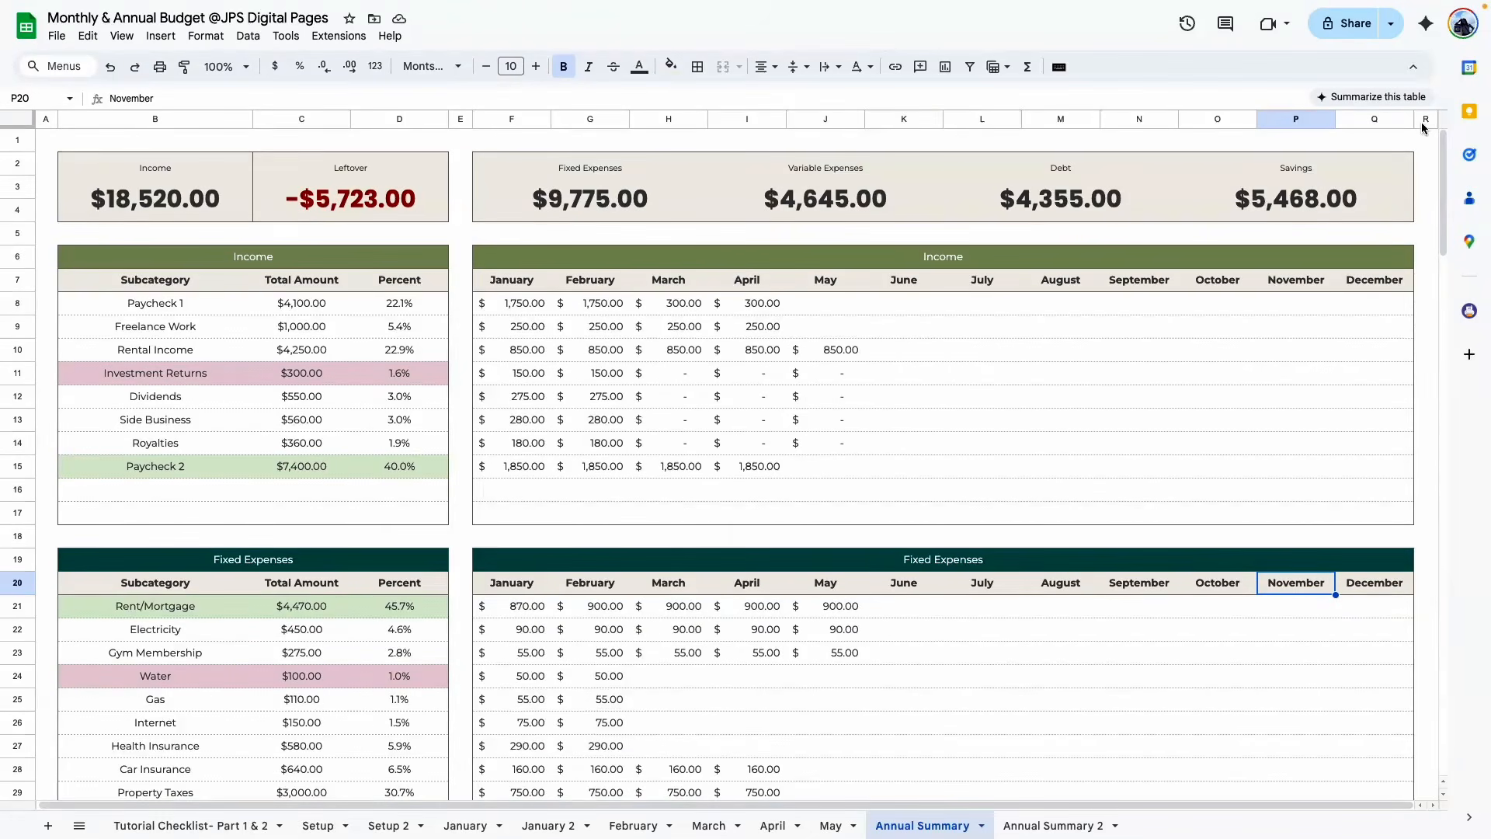
pyautogui.scroll(-20, 536, 466)
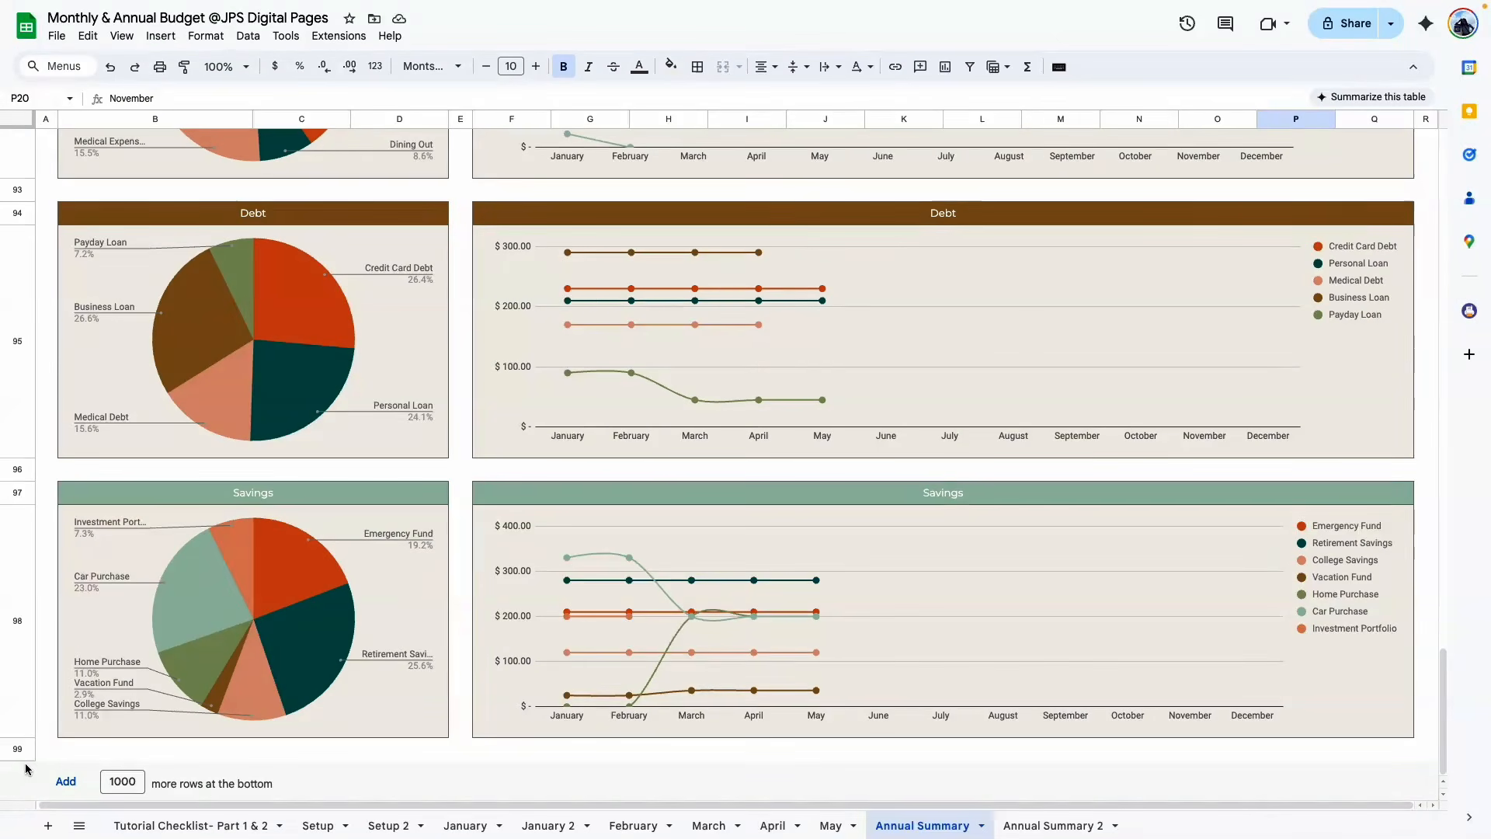
pyautogui.click(1045, 827)
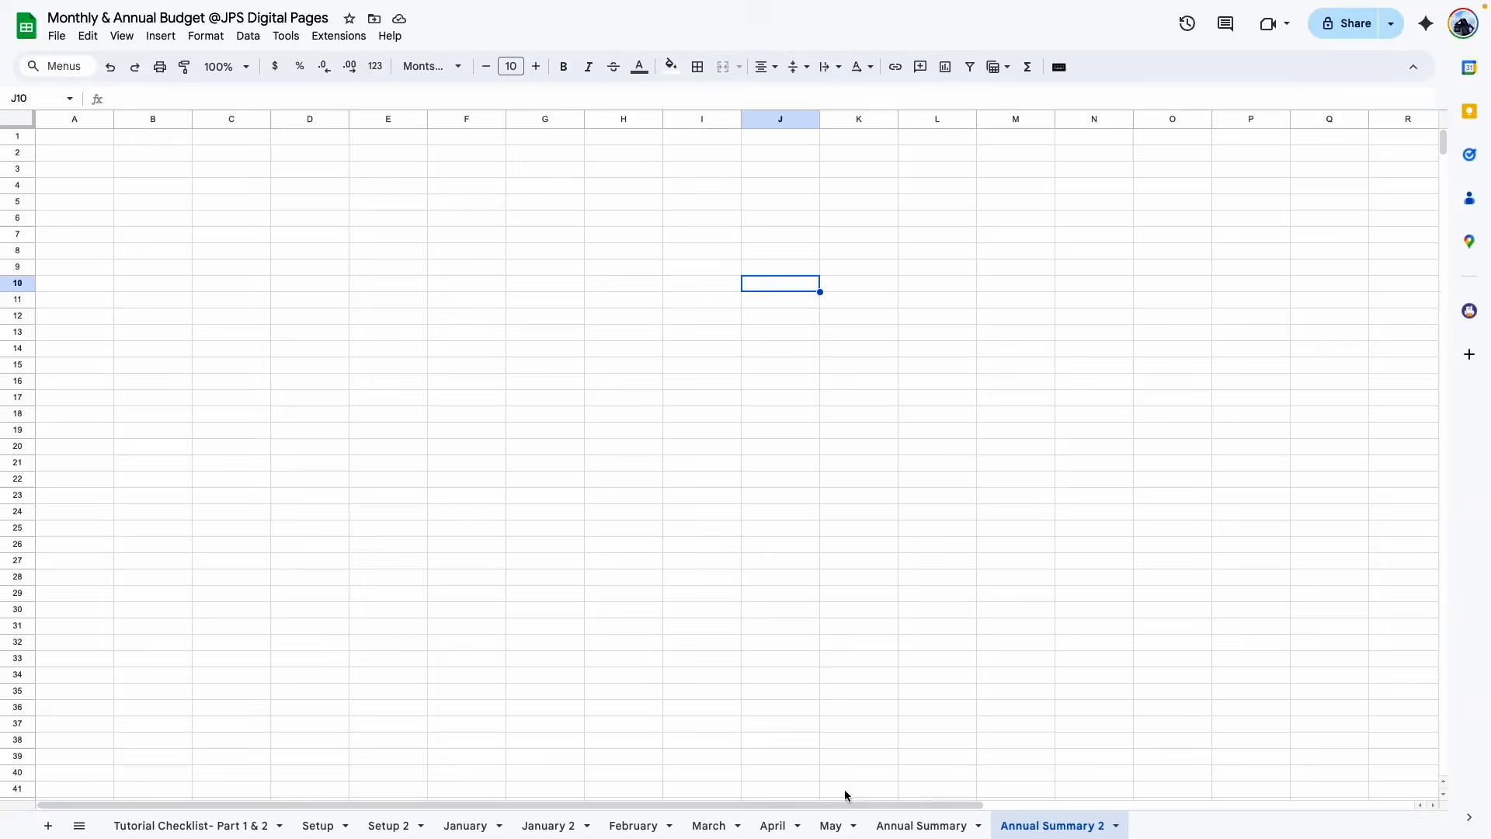
pyautogui.hscroll(6, 845, 796)
pyautogui.click(1022, 121)
pyautogui.hscroll(2, 844, 121)
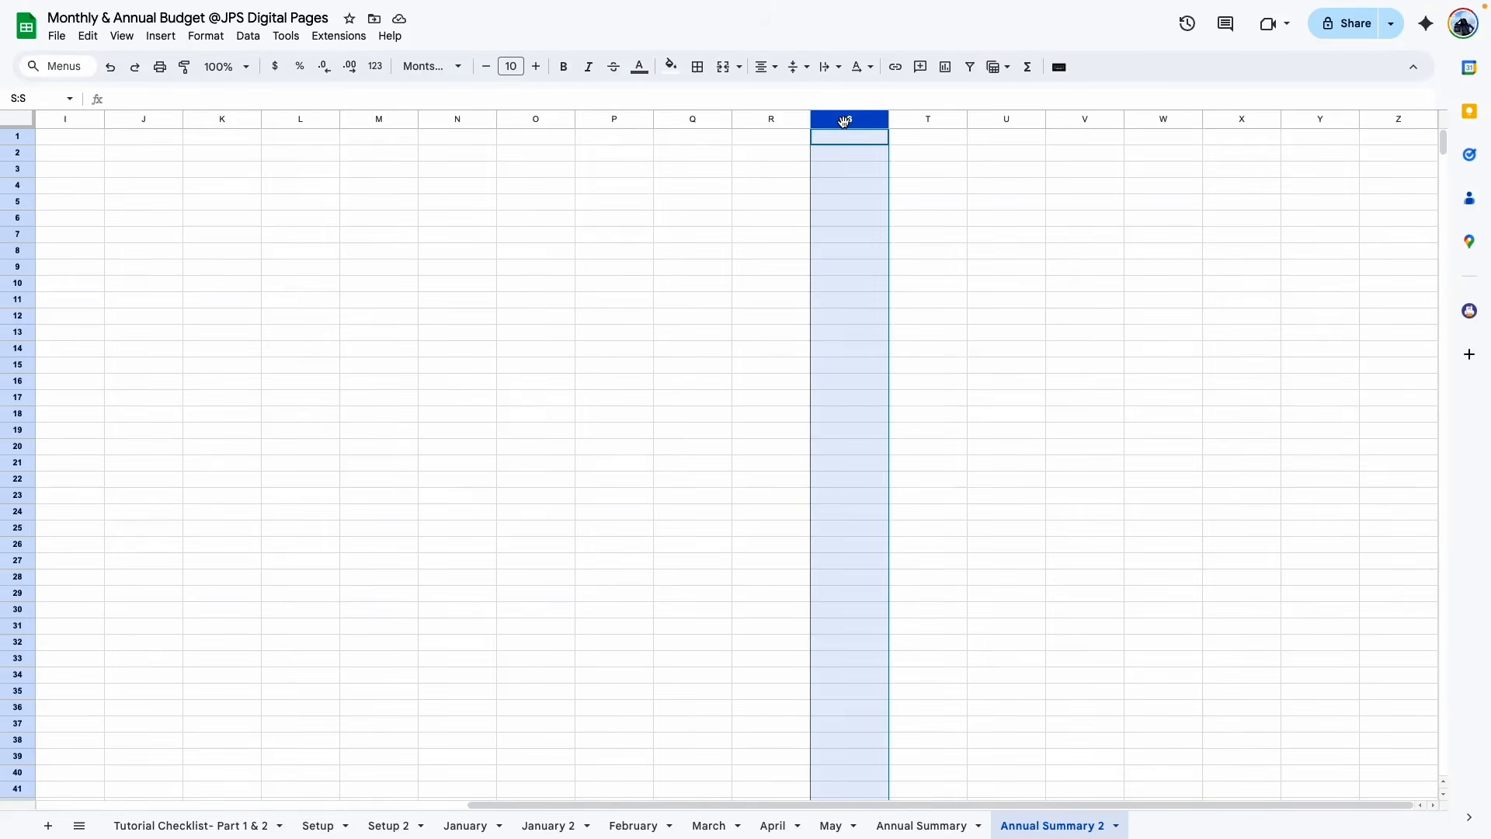
pyautogui.hotkey('ctrl', 'shift', 'Right')
pyautogui.rightClick(845, 120)
pyautogui.click(1013, 296)
# Delete rows 100 to 1000 from Annual Summary 2
pyautogui.scroll(-15, 852, 566)
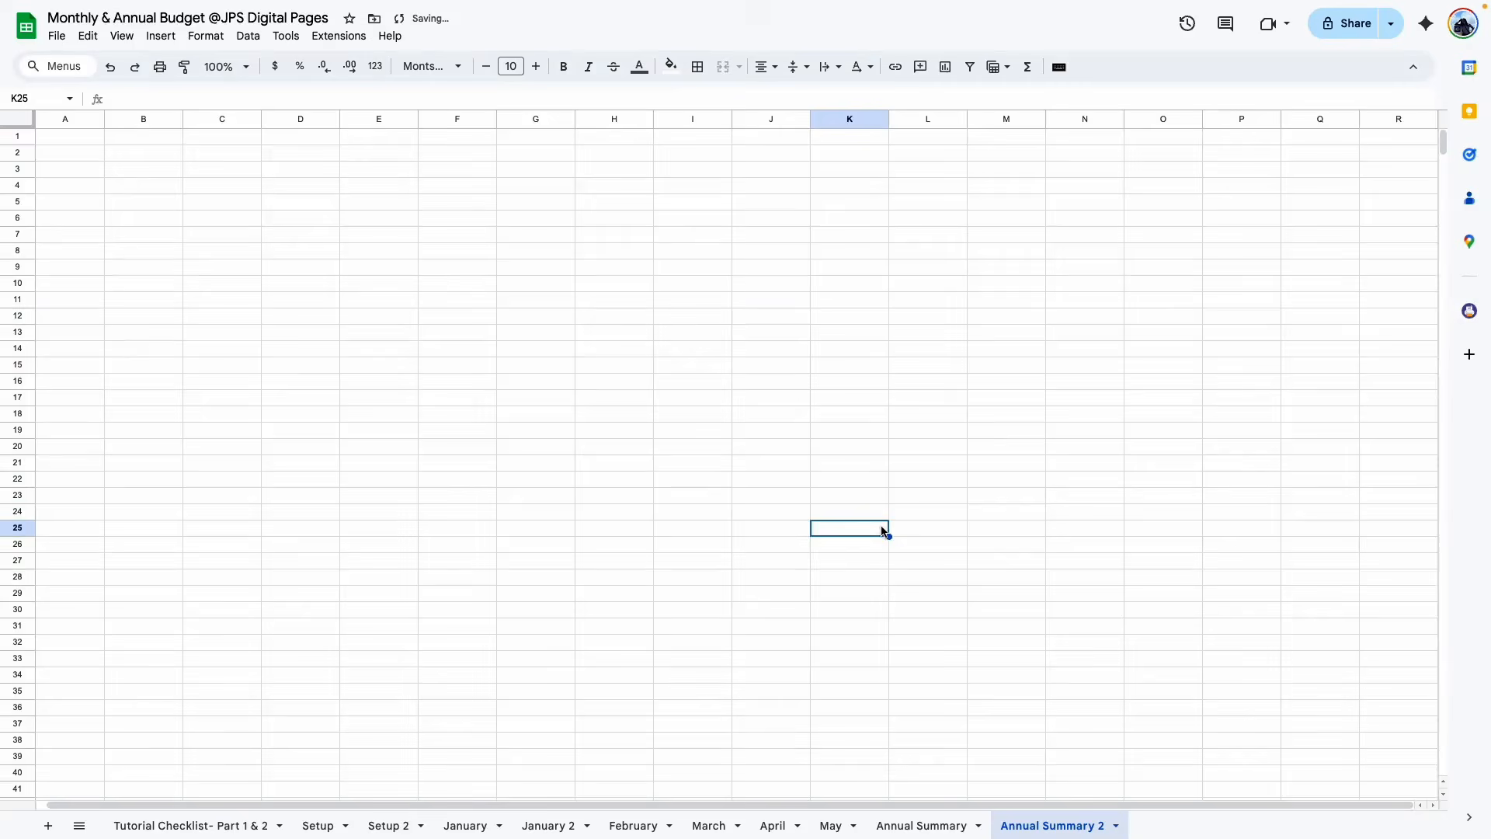
pyautogui.scroll(-5, 606, 583)
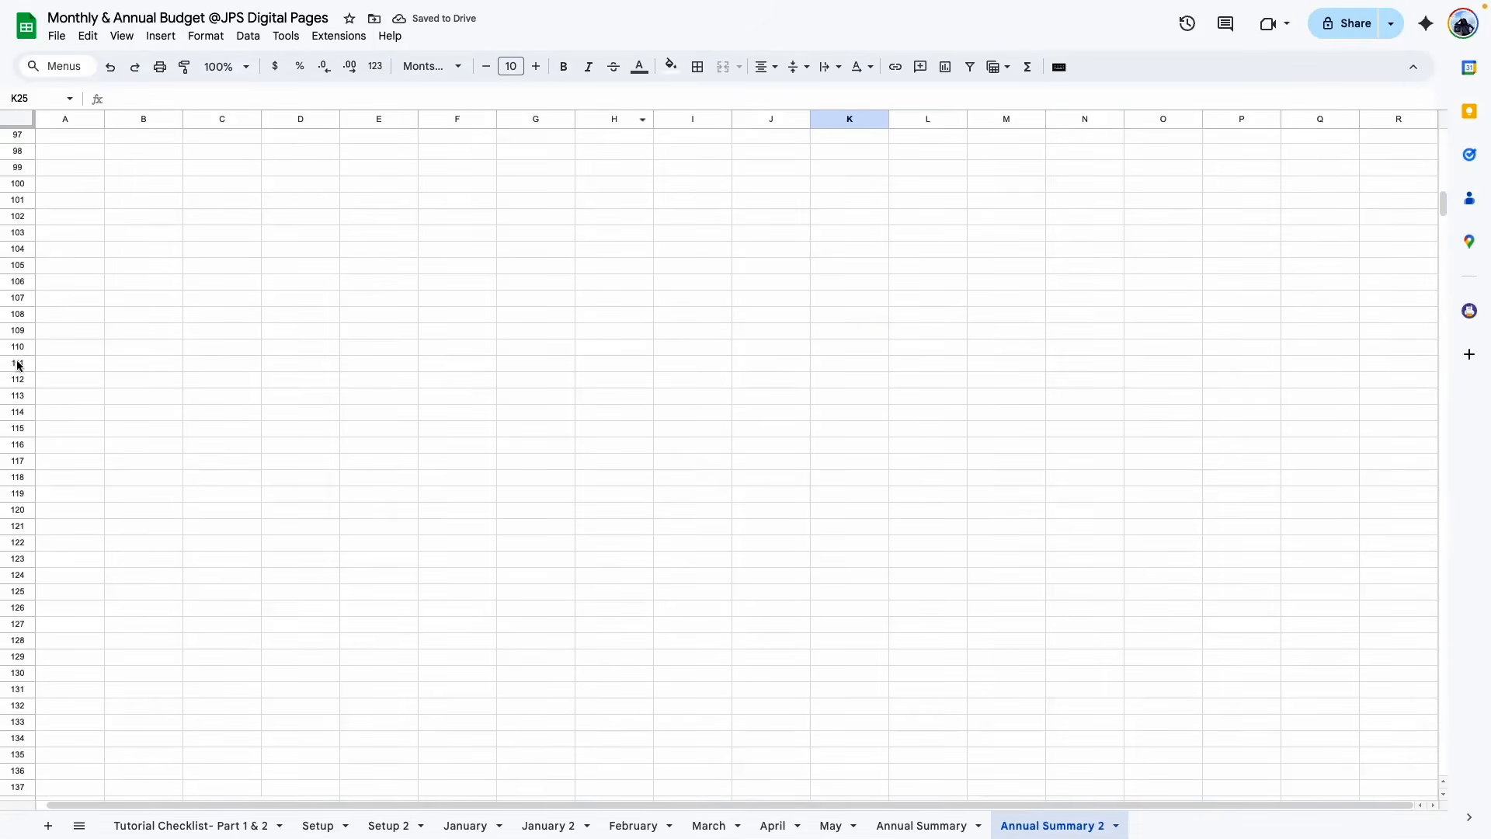
pyautogui.click(14, 184)
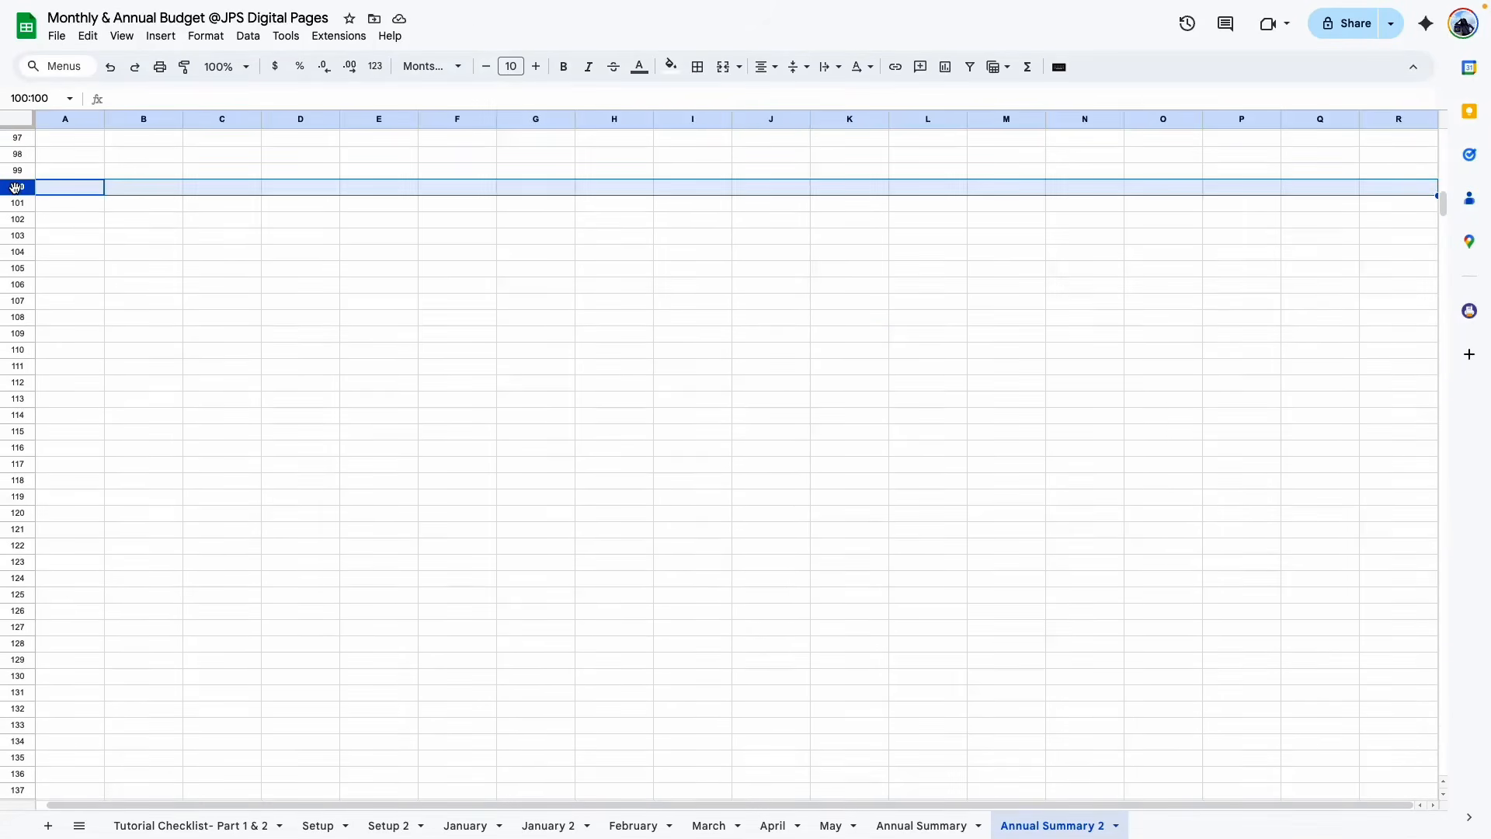
pyautogui.hotkey('ctrl', 'shift', 'Down')
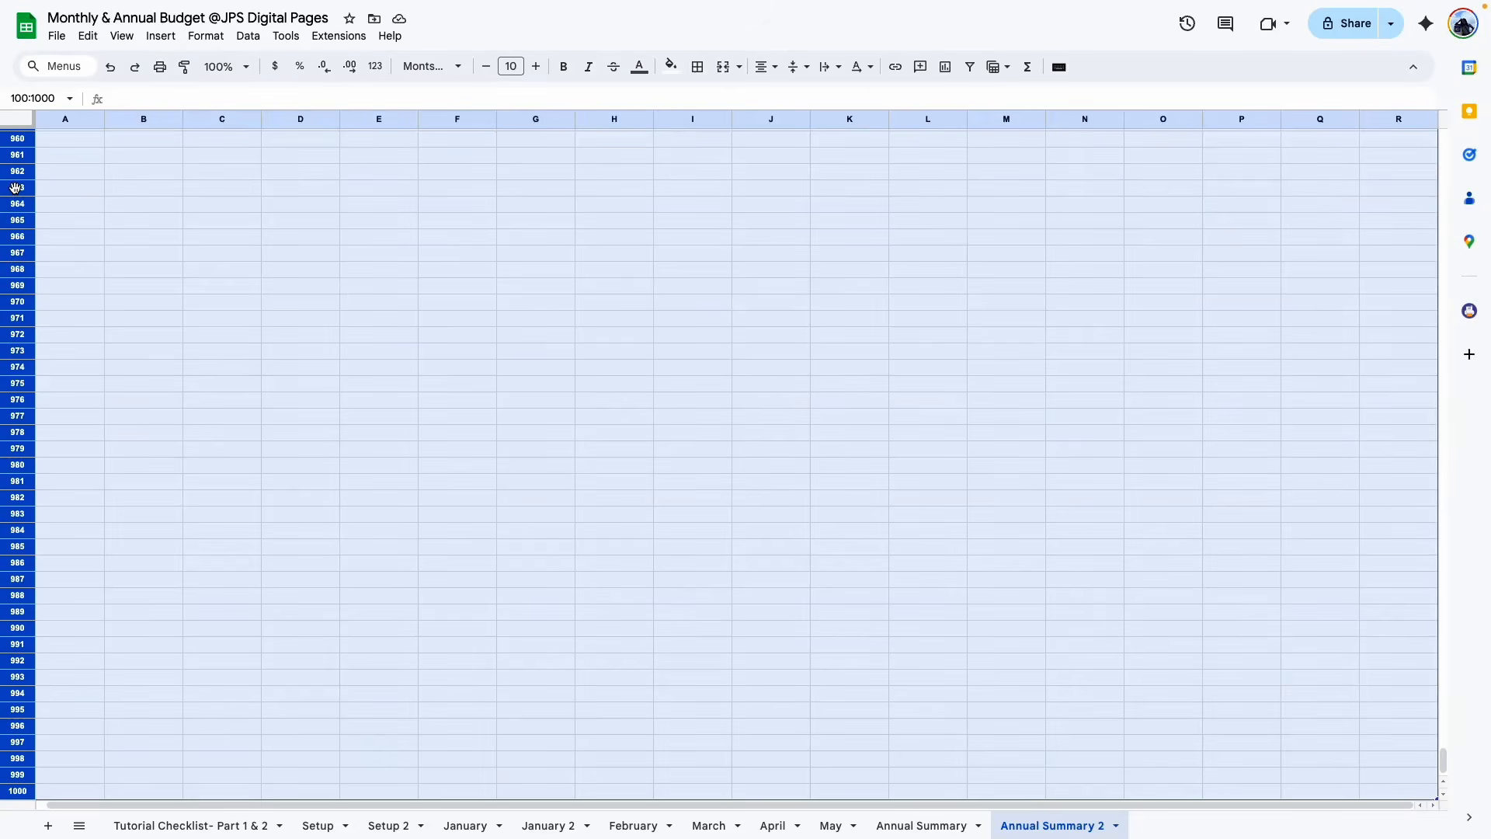
pyautogui.rightClick(15, 188)
pyautogui.click(93, 374)
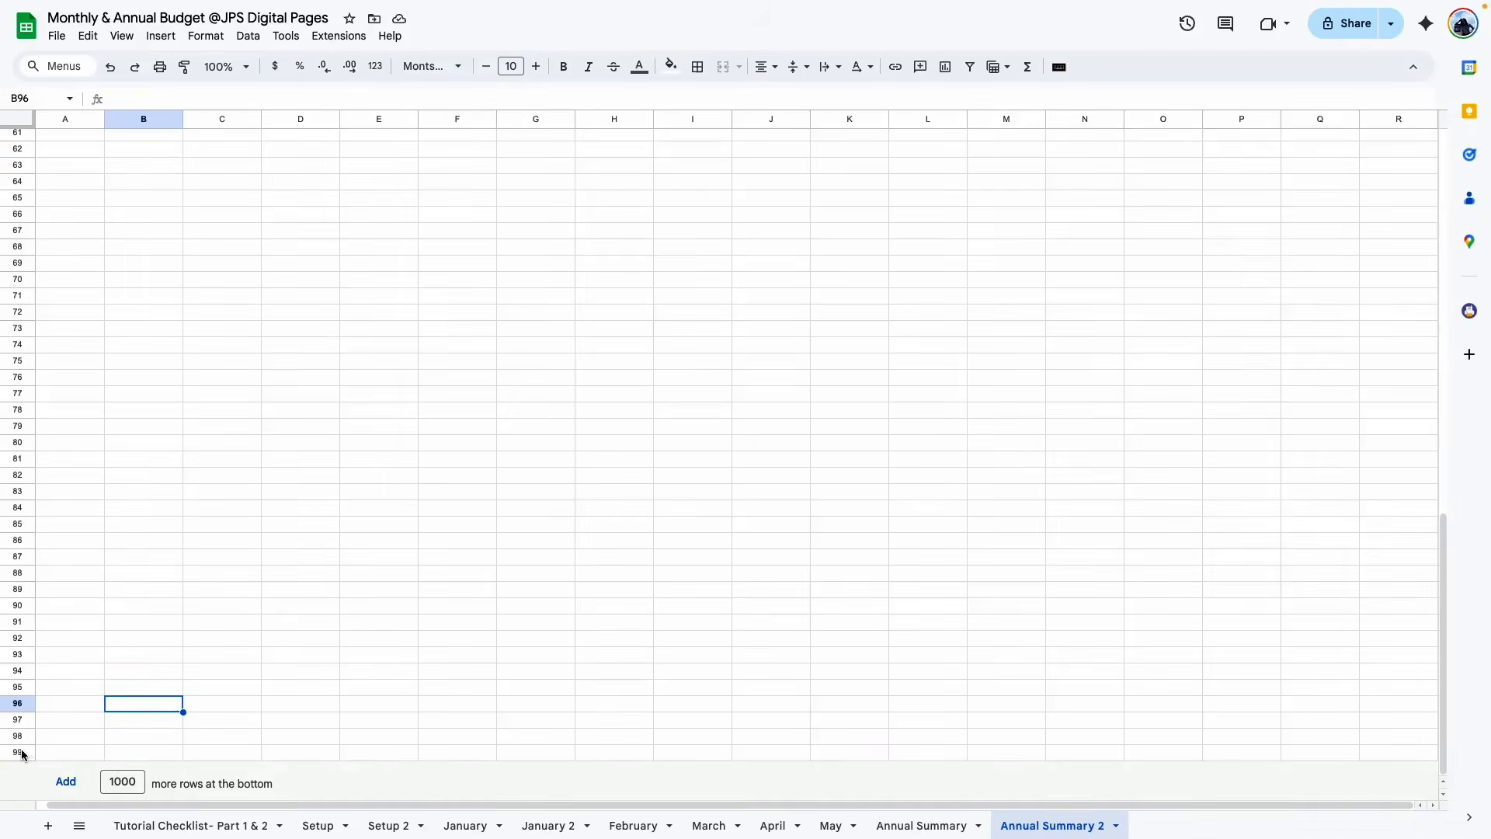
# Set the height of rows 1 to 99 on Annual Summary 2 to 30 pixels
pyautogui.moveTo(22, 753); pyautogui.dragTo(118, 5)
pyautogui.rightClick(21, 188)
pyautogui.click(87, 442)
pyautogui.doubleClick(706, 417)
pyautogui.write('30')
pyautogui.press('Return')
pyautogui.click(167, 262)
# Set the width of columns A and R on Annual Summary 2 to 30 pixels
pyautogui.click(59, 118)
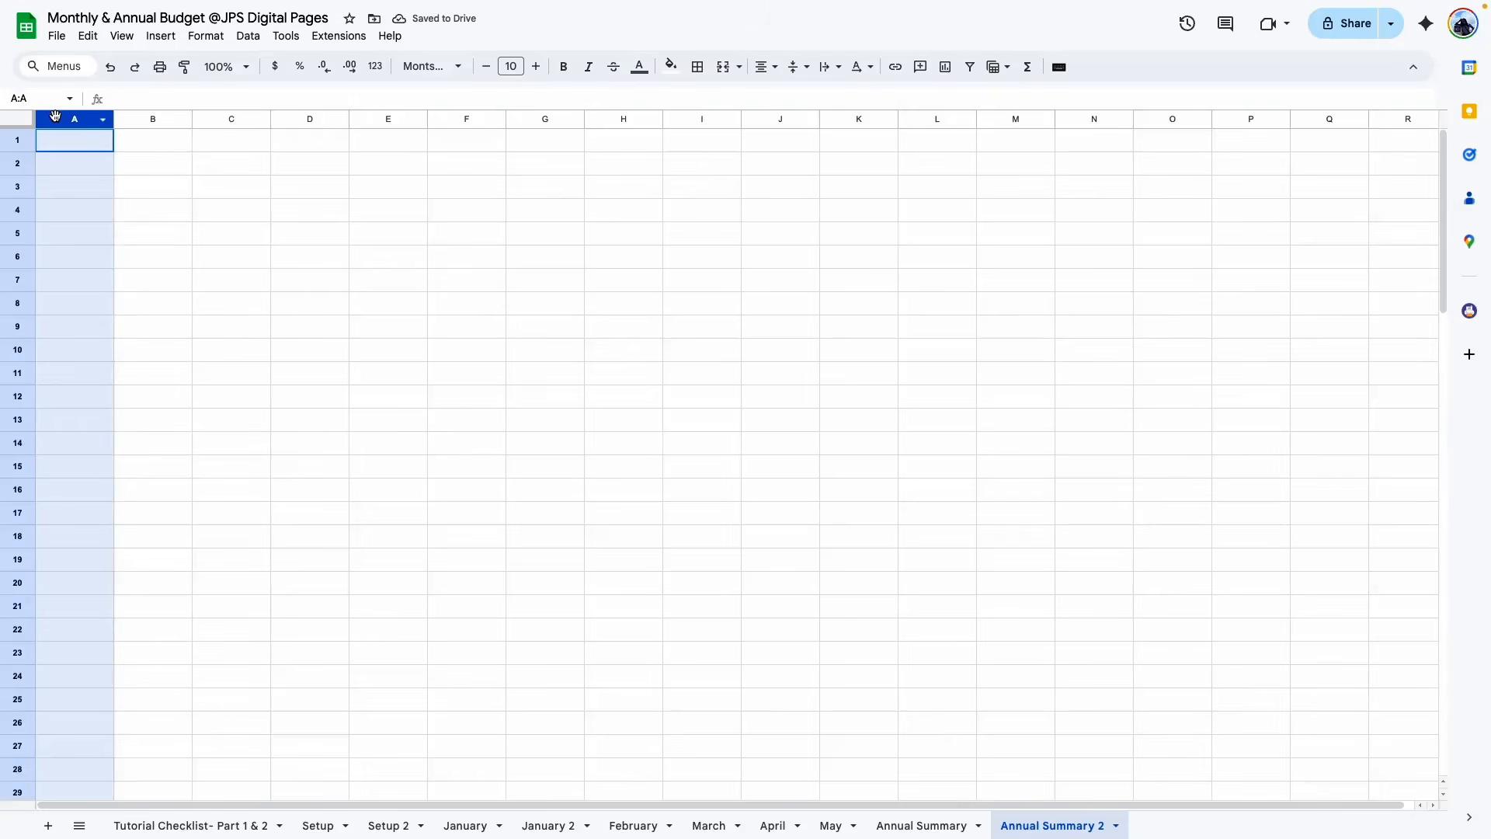
pyautogui.hscroll(1, 949, 802)
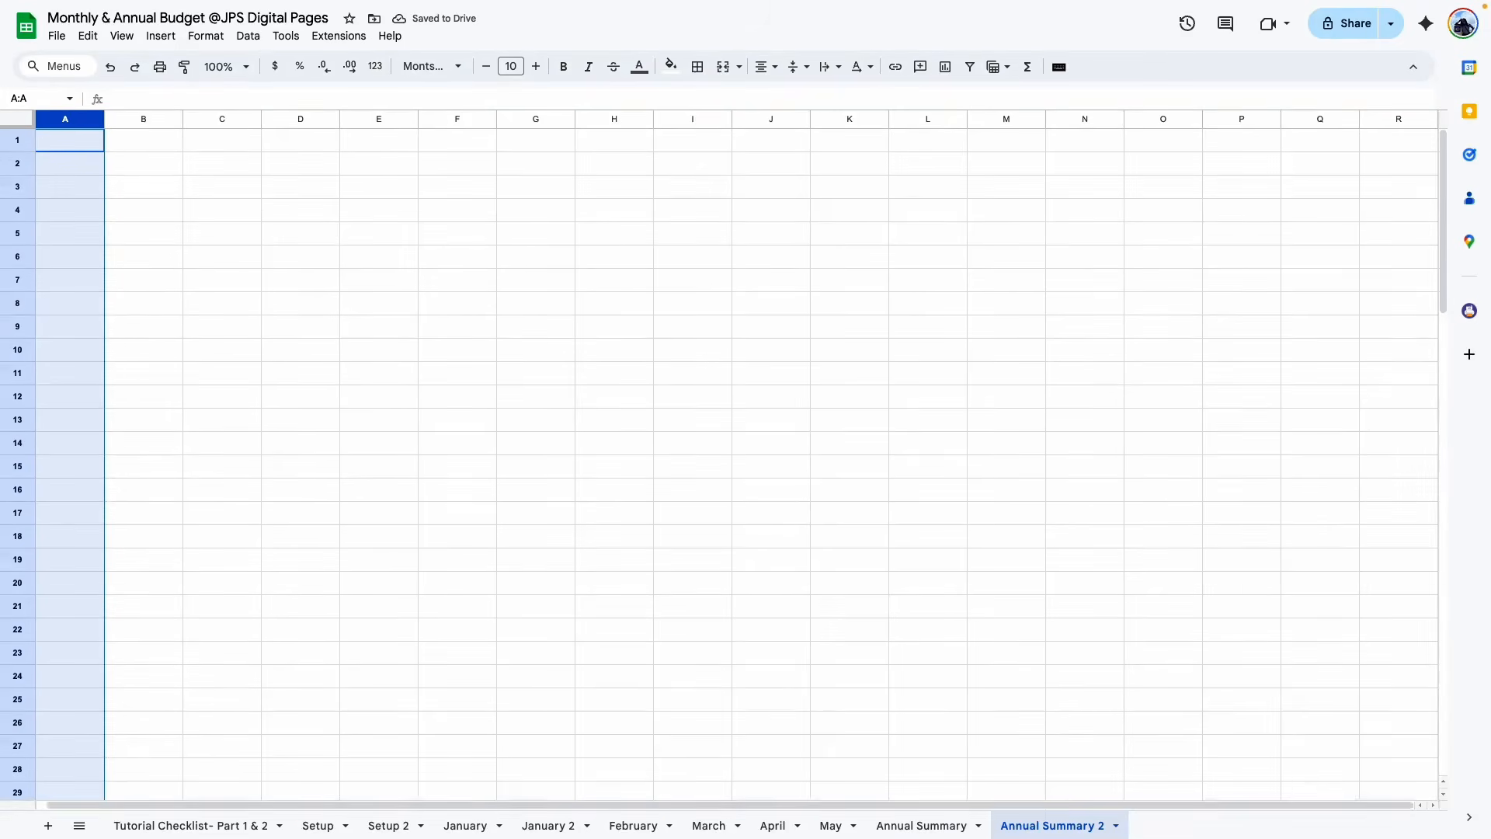
pyautogui.keyDown('ctrl'); pyautogui.click(1398, 124); pyautogui.keyUp('ctrl')
pyautogui.rightClick(1390, 123)
pyautogui.click(1251, 210)
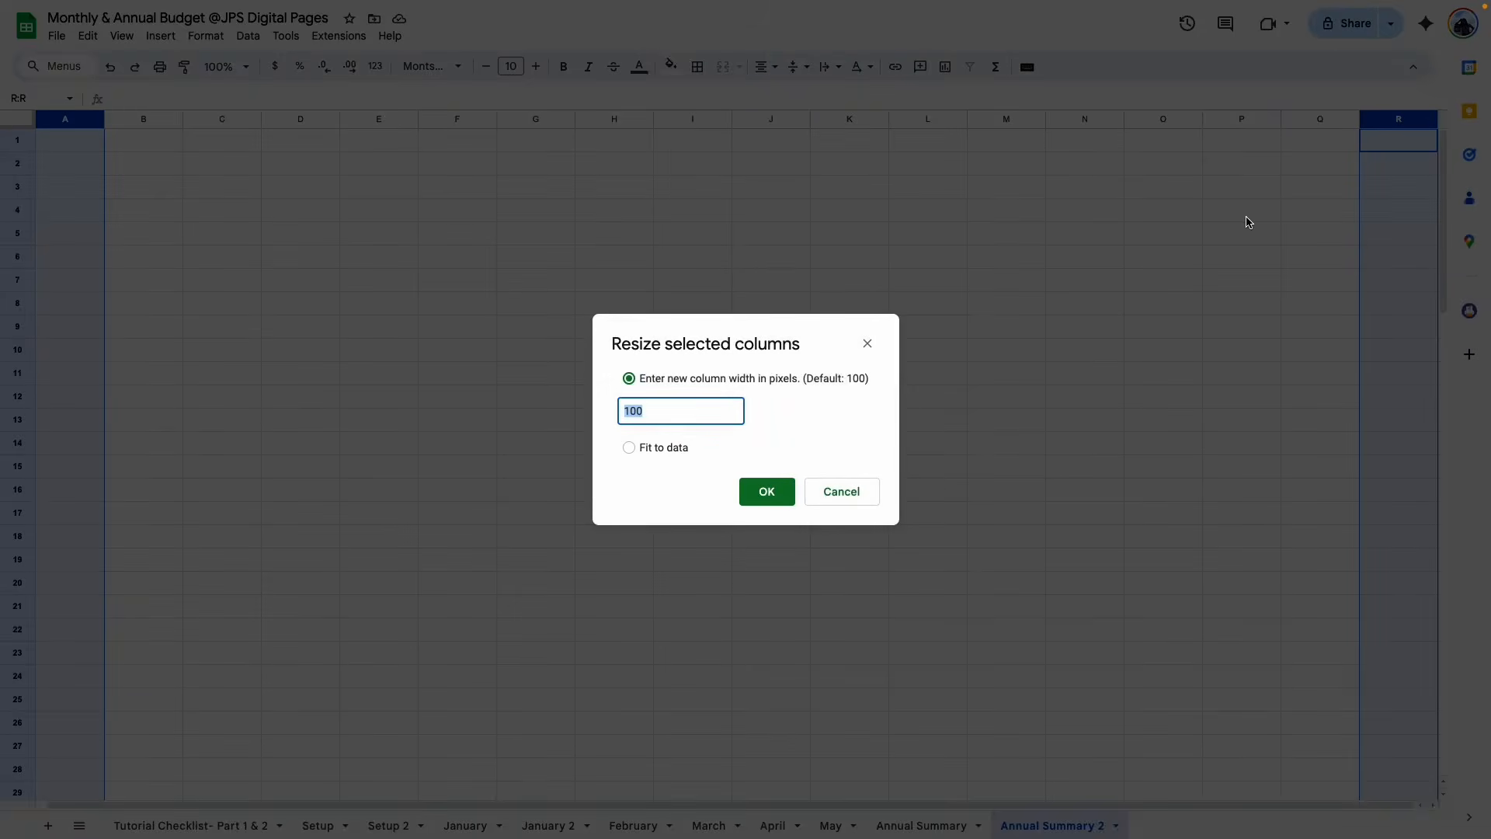
pyautogui.write('30')
pyautogui.press('Return')
pyautogui.click(1030, 303)
# Check the column layout on the Annual Summary, and set column B on Annual Summary 2 to a width of 250 pixels
pyautogui.click(916, 826)
pyautogui.scroll(20, 589, 483)
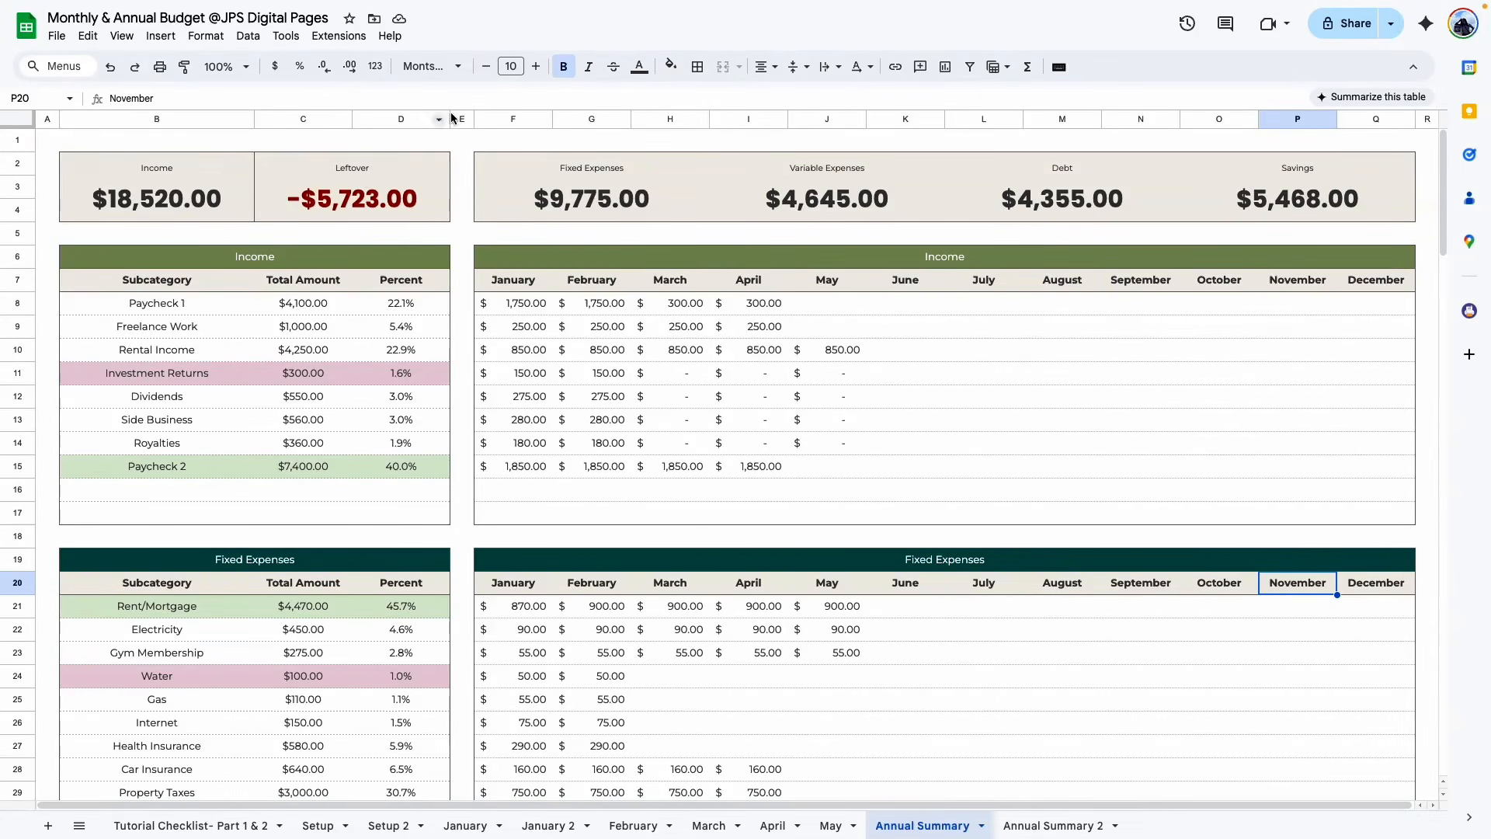
pyautogui.hotkey('ctrl', 'shift', 'pagedown')
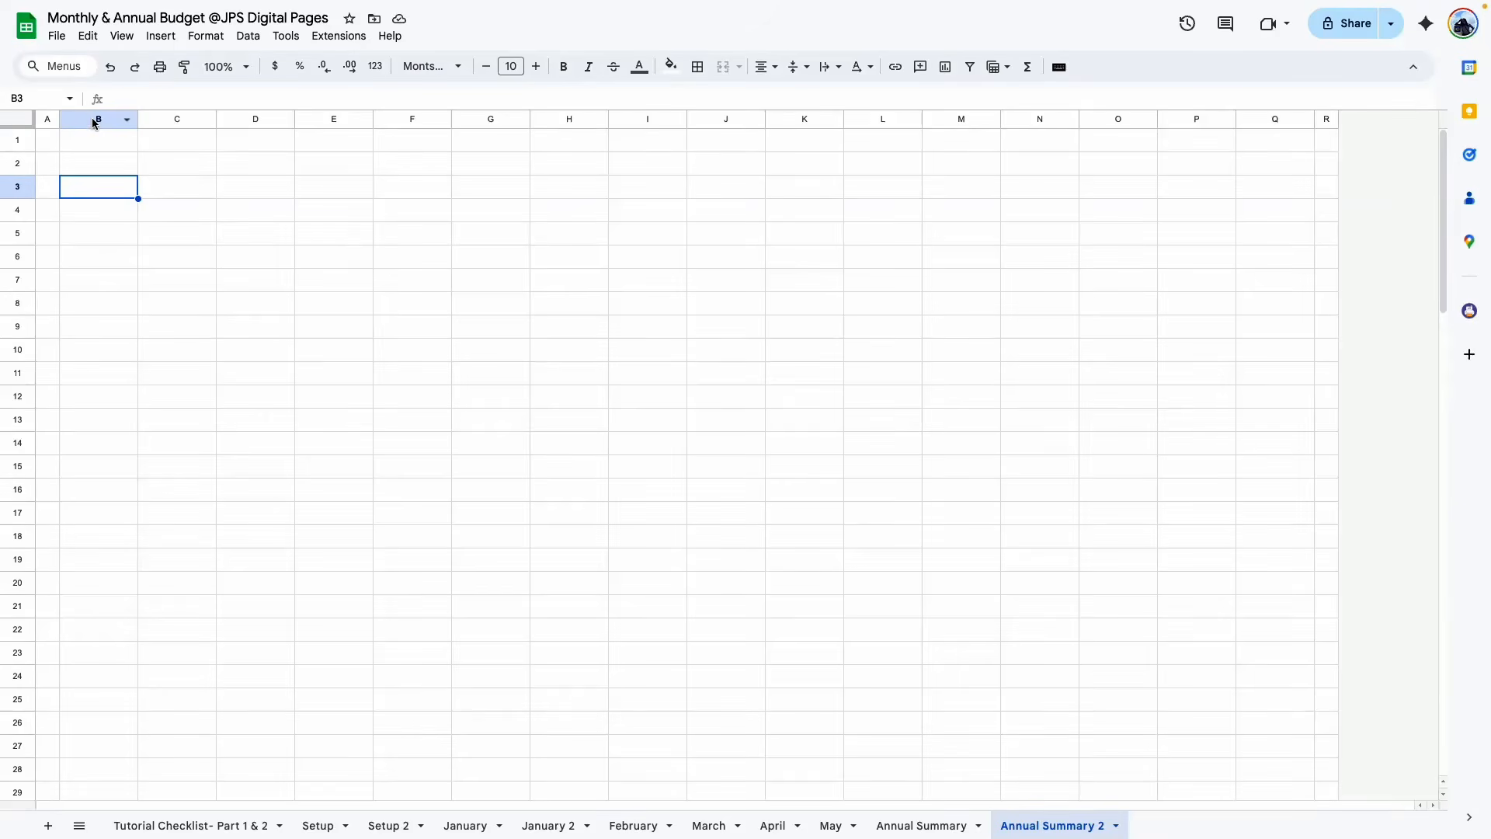
pyautogui.click(93, 122)
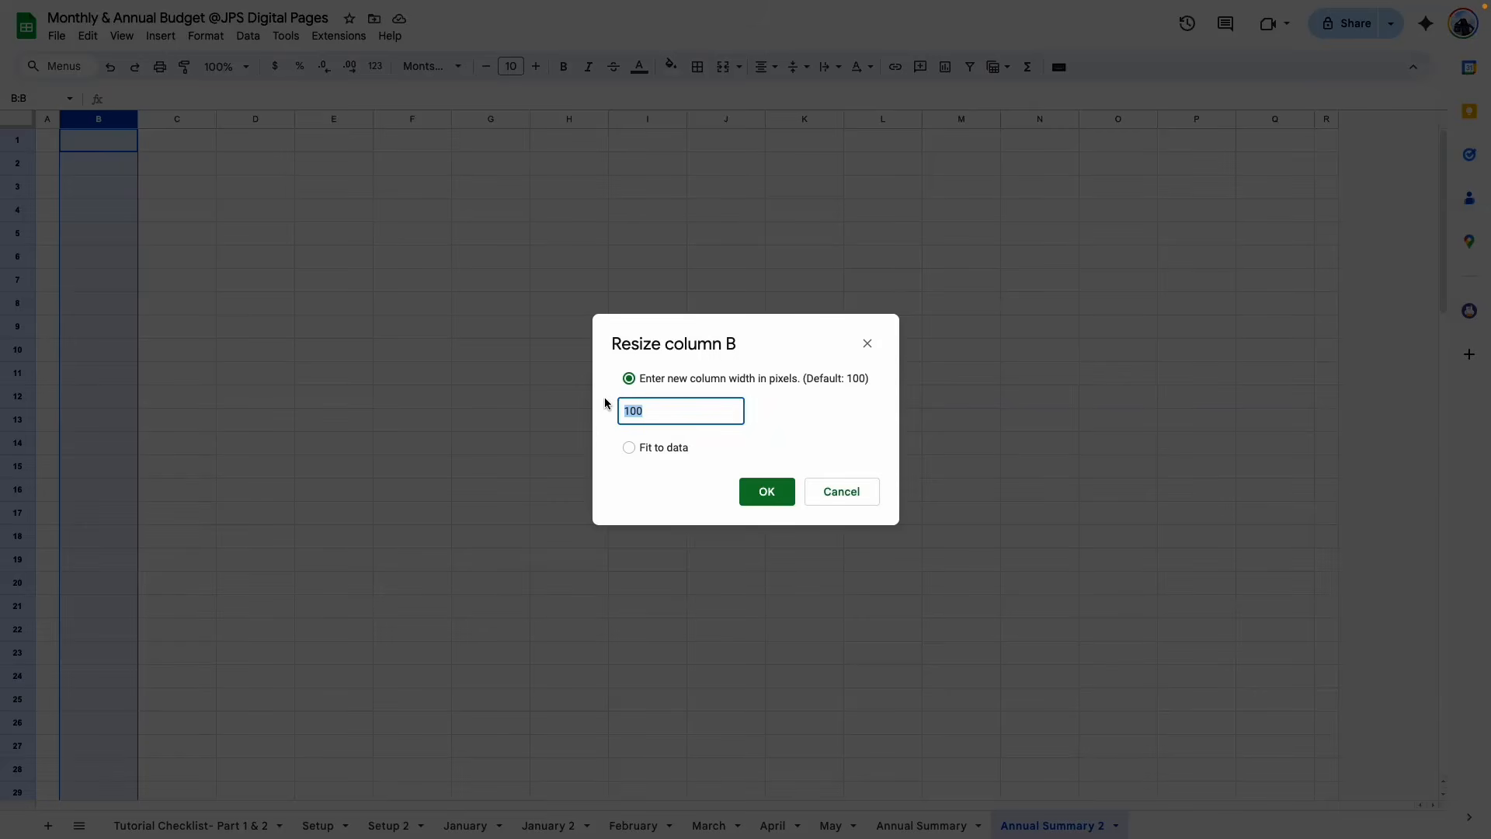
pyautogui.write('250')
pyautogui.press('Return')
pyautogui.click(573, 359)
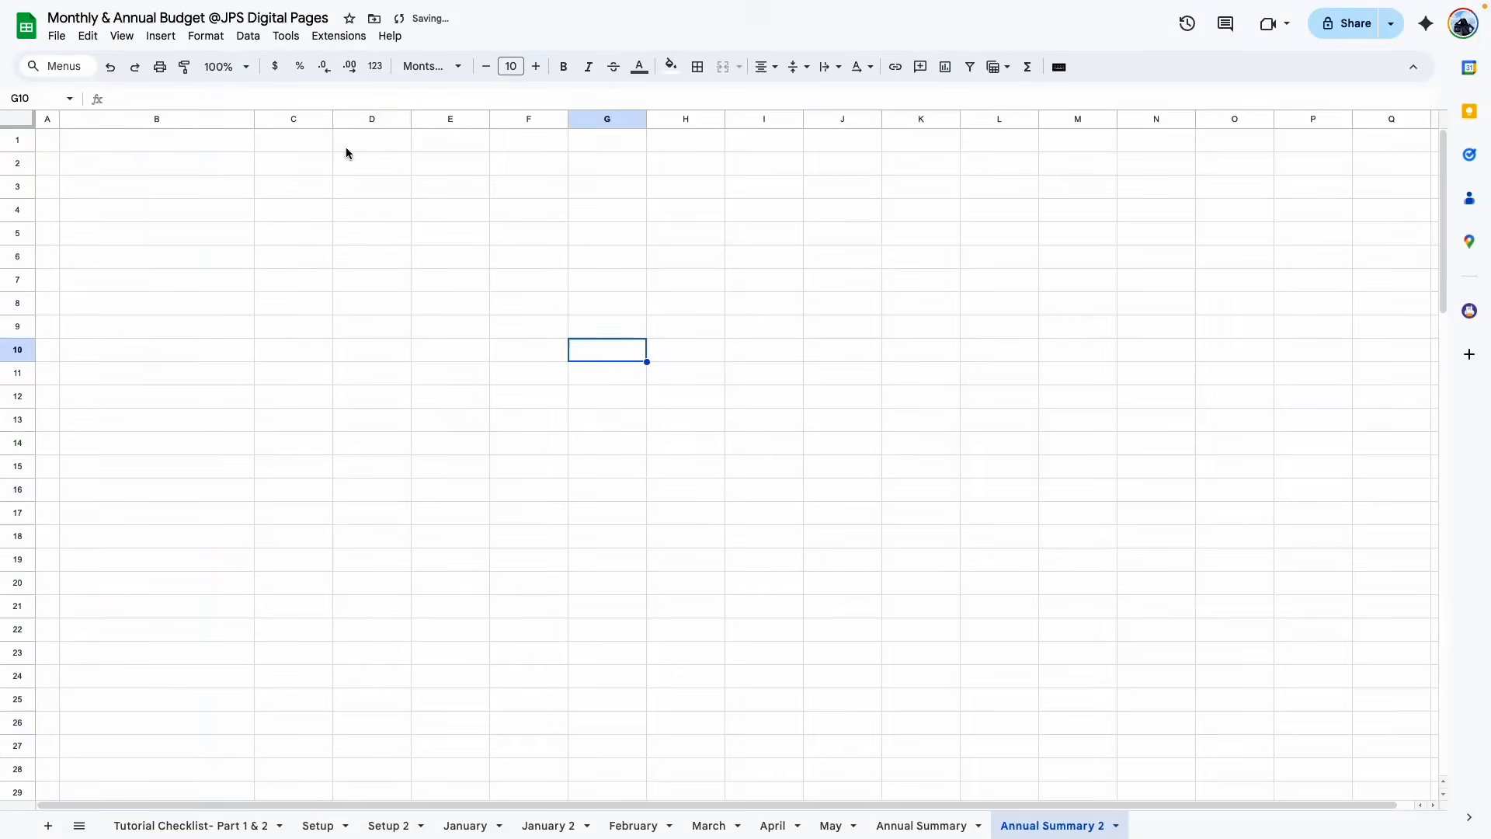
# Set the width of columns C and D on Annual Summary 2 to 125 pixels
pyautogui.moveTo(281, 118); pyautogui.dragTo(338, 119)
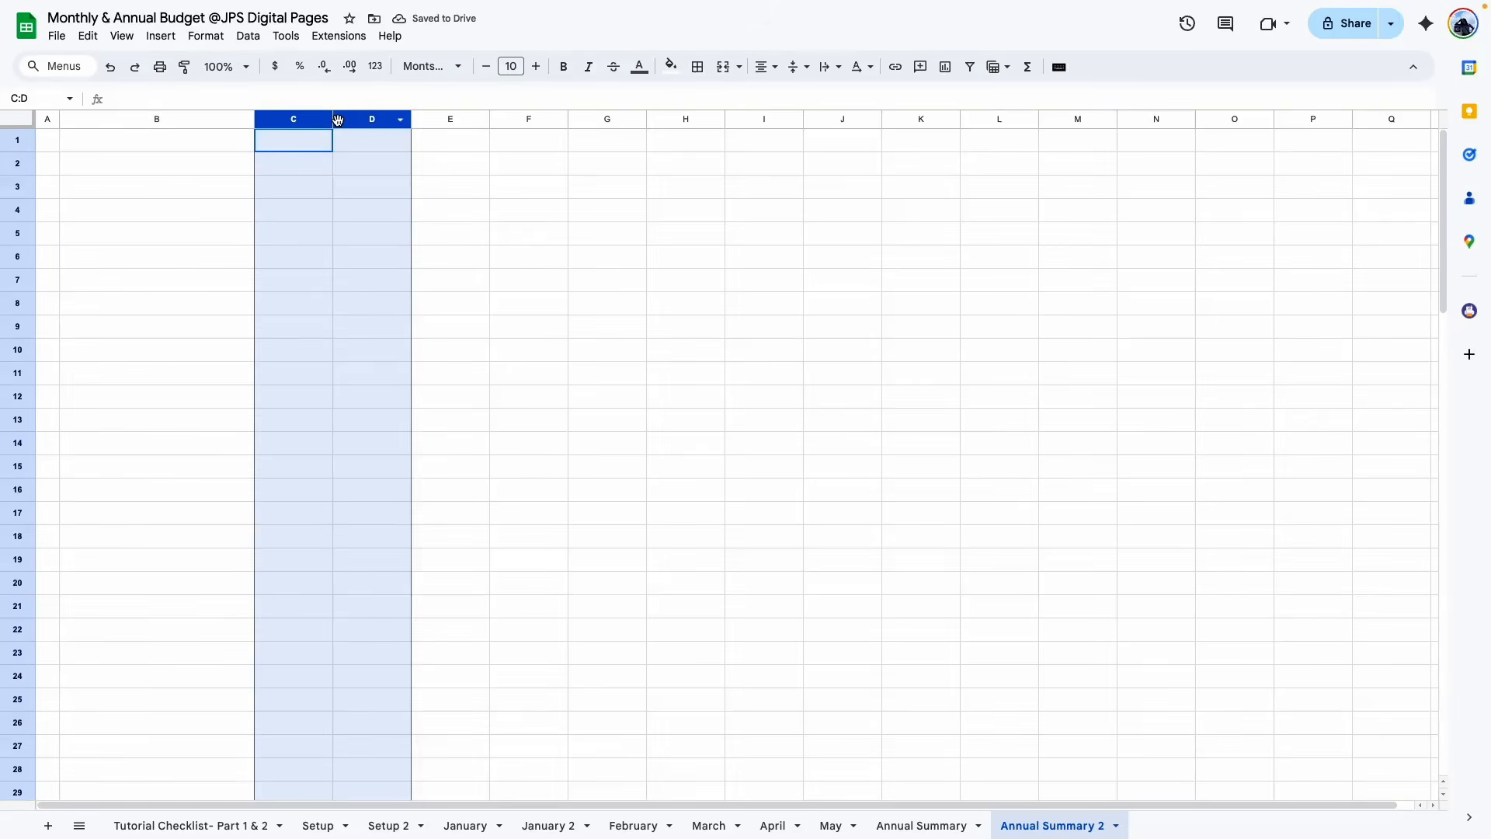
pyautogui.rightClick(337, 118)
pyautogui.click(473, 377)
pyautogui.write('125')
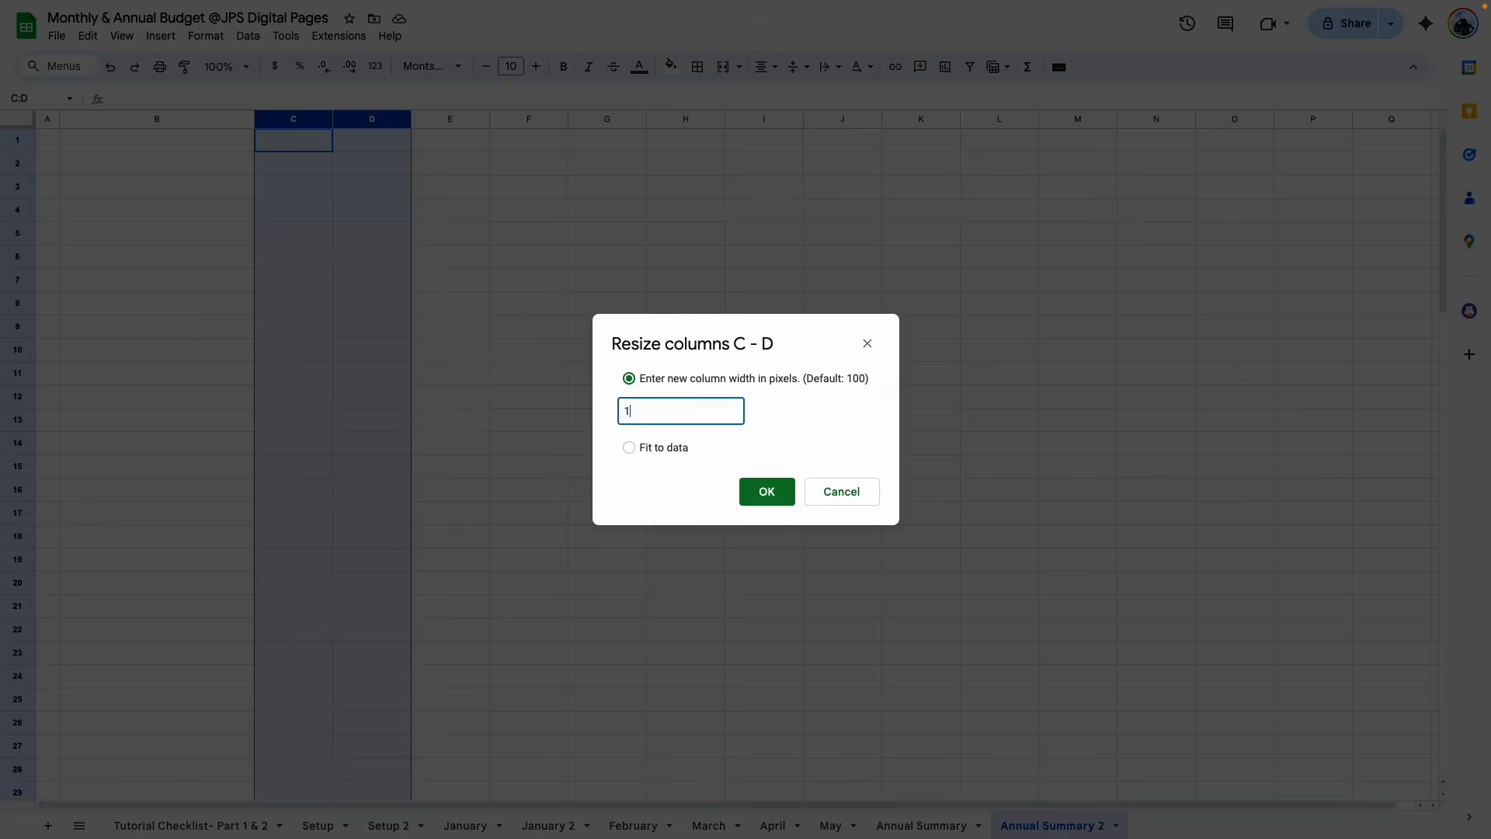
pyautogui.press('Return')
pyautogui.click(645, 443)
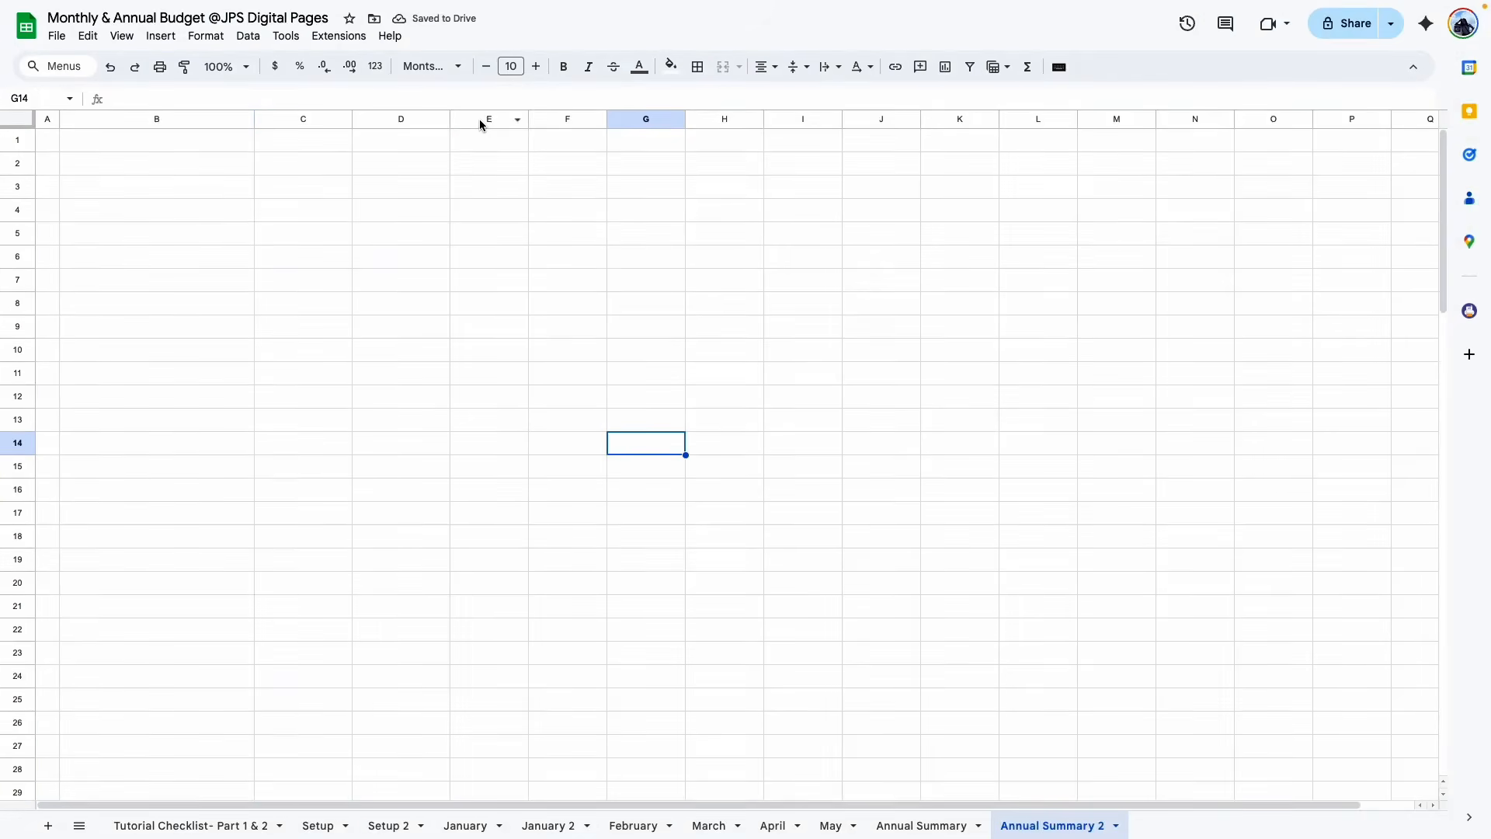
# Set the width of column E on Annual Summary 2 to 30 pixels
pyautogui.click(480, 119)
pyautogui.rightClick(479, 119)
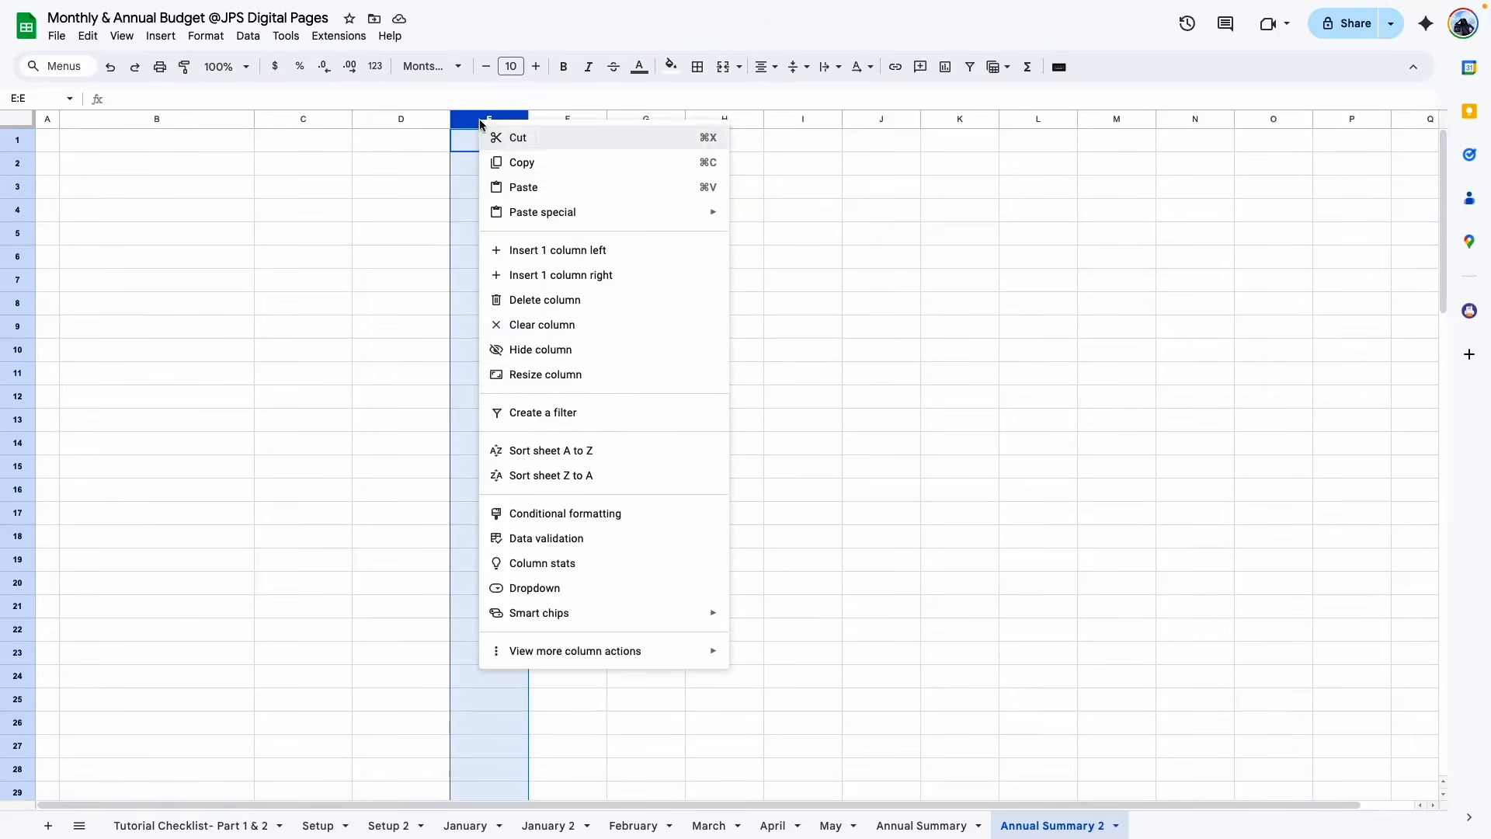
pyautogui.click(619, 386)
pyautogui.write('30')
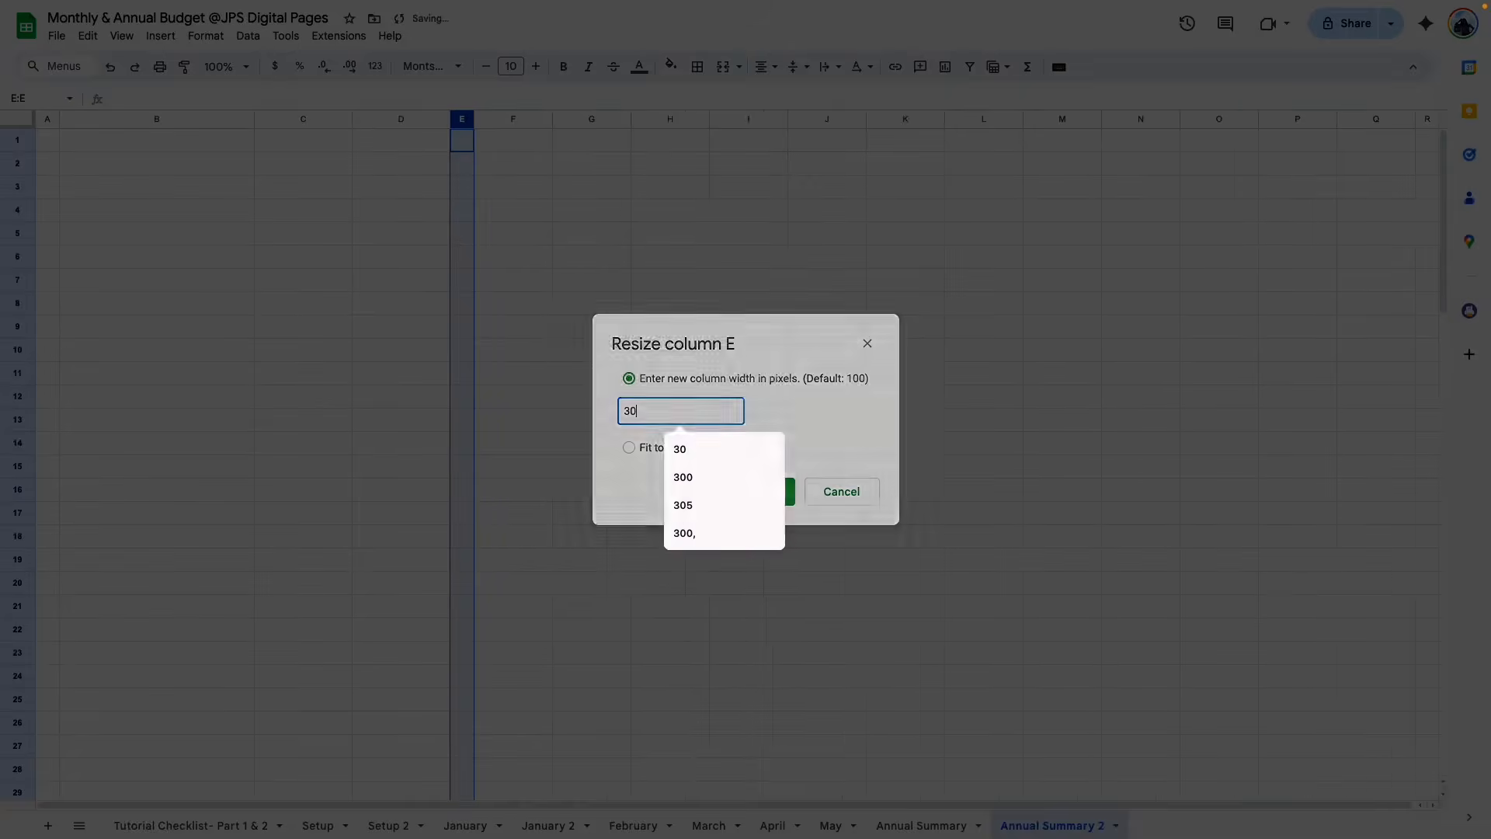
pyautogui.press('Return')
pyautogui.click(590, 186)
# Compare columns F to Q with the columns spanned by the monthly Income table on the Annual Summary
pyautogui.click(513, 120)
pyautogui.press('shift+super+Right')
pyautogui.moveTo(1426, 119); pyautogui.dragTo(1374, 128)
pyautogui.click(922, 826)
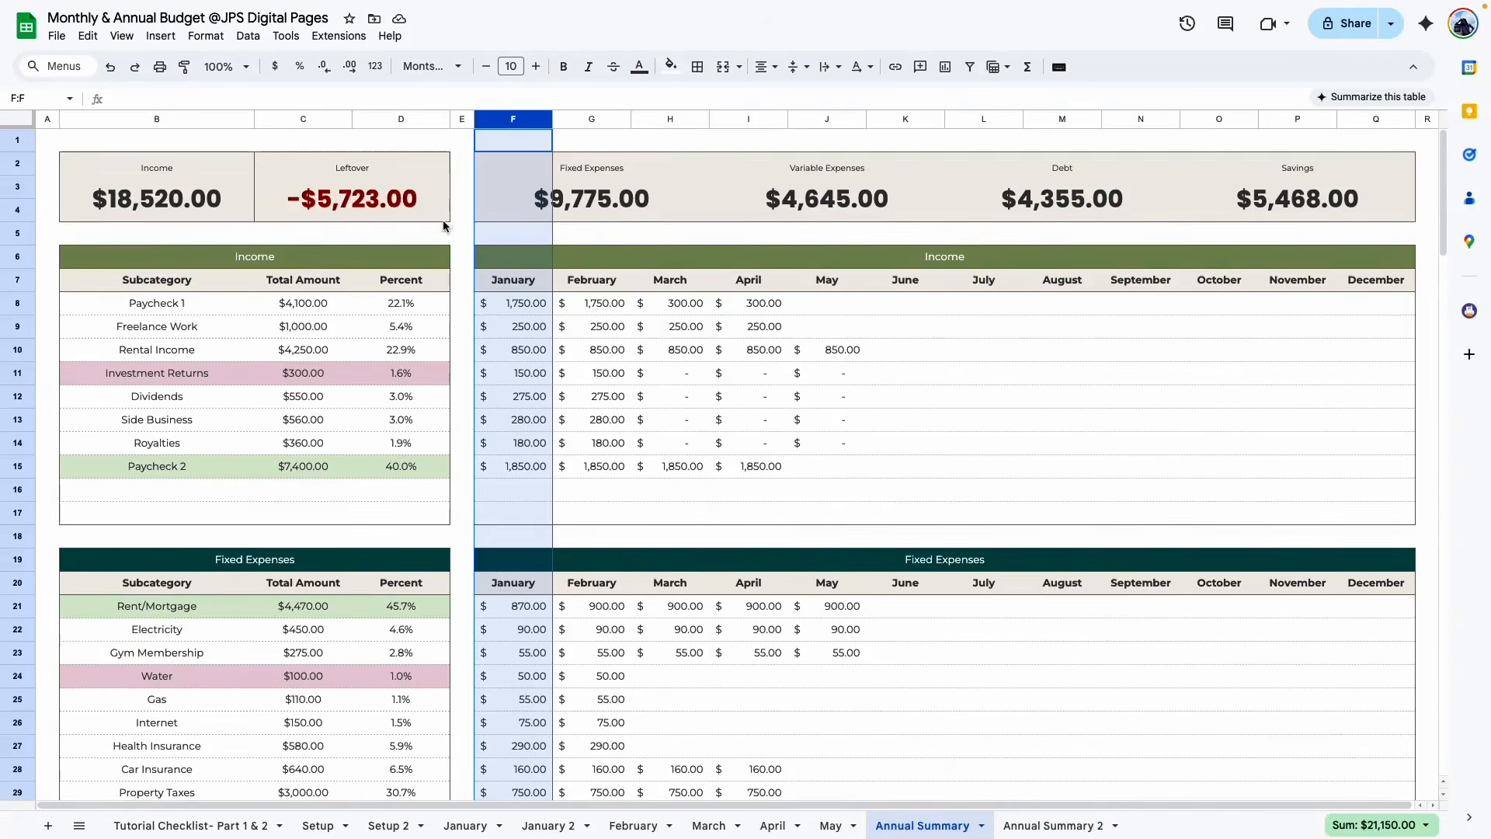
pyautogui.click(483, 257)
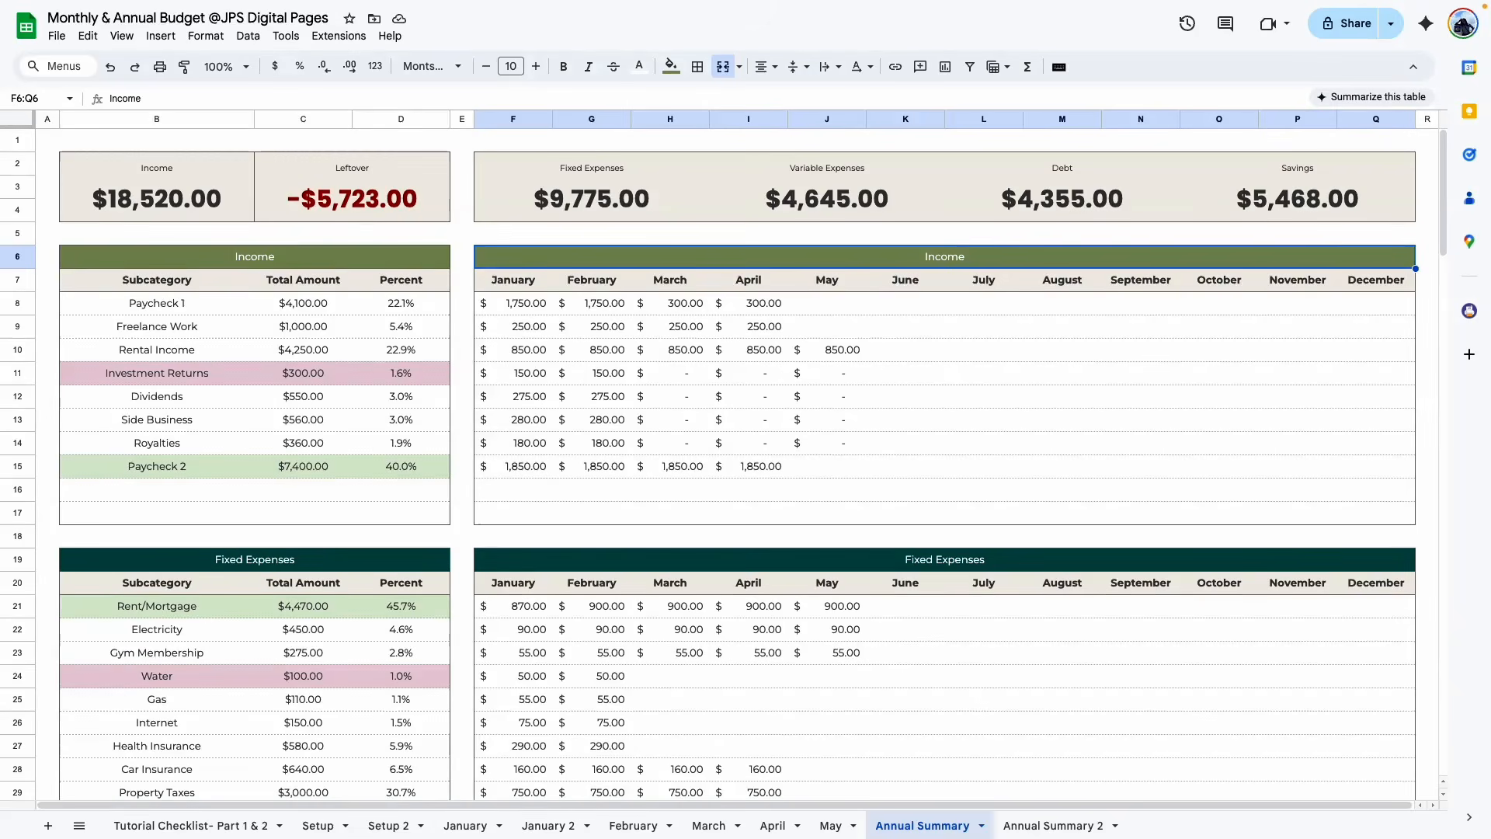
# Add a dark grey outer border around B2:D4 on Annual Summary 2
pyautogui.click(1041, 822)
pyautogui.moveTo(94, 165); pyautogui.dragTo(356, 216)
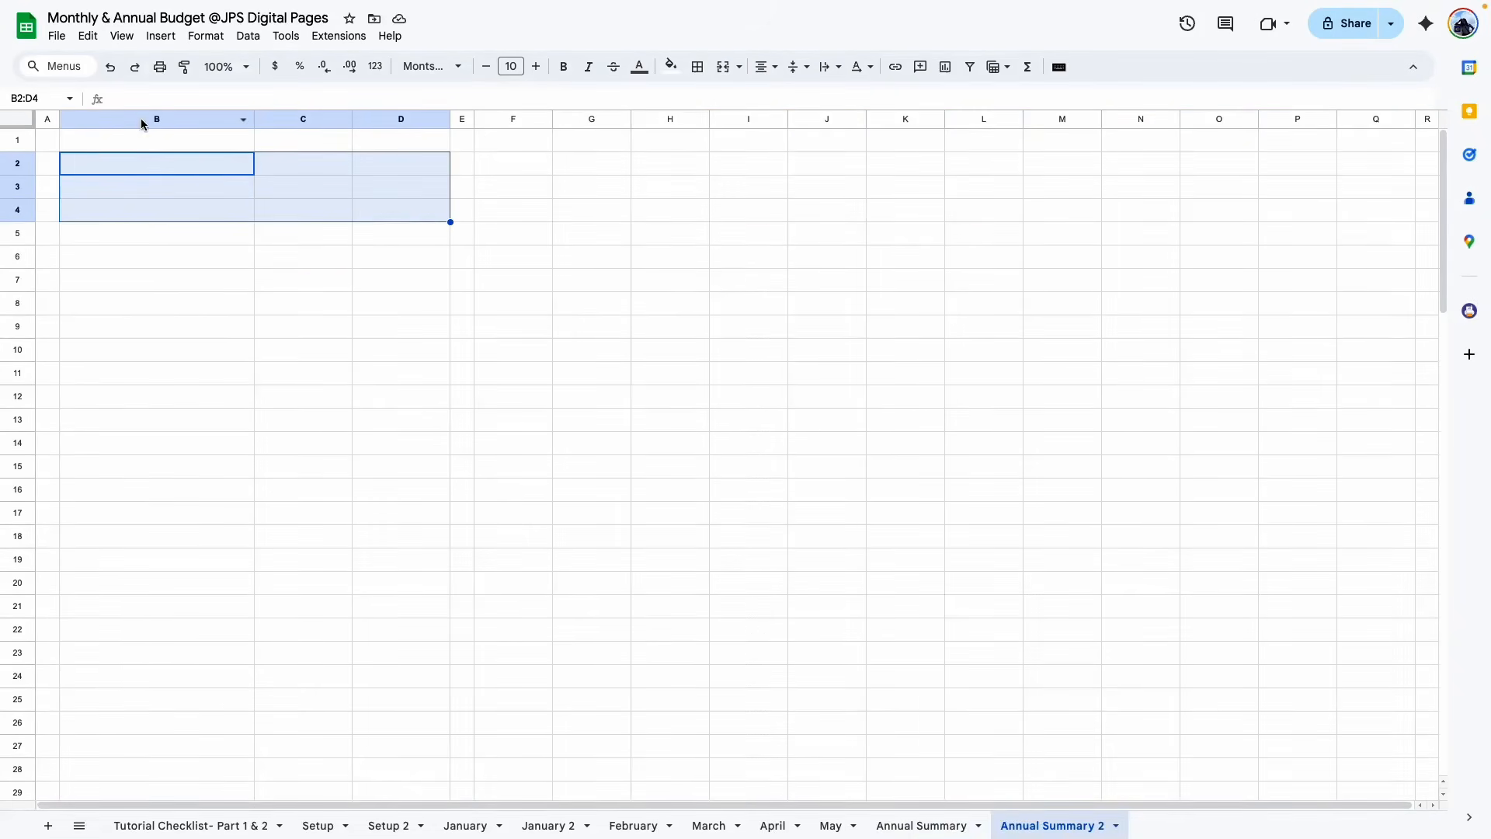
pyautogui.click(696, 68)
pyautogui.click(859, 107)
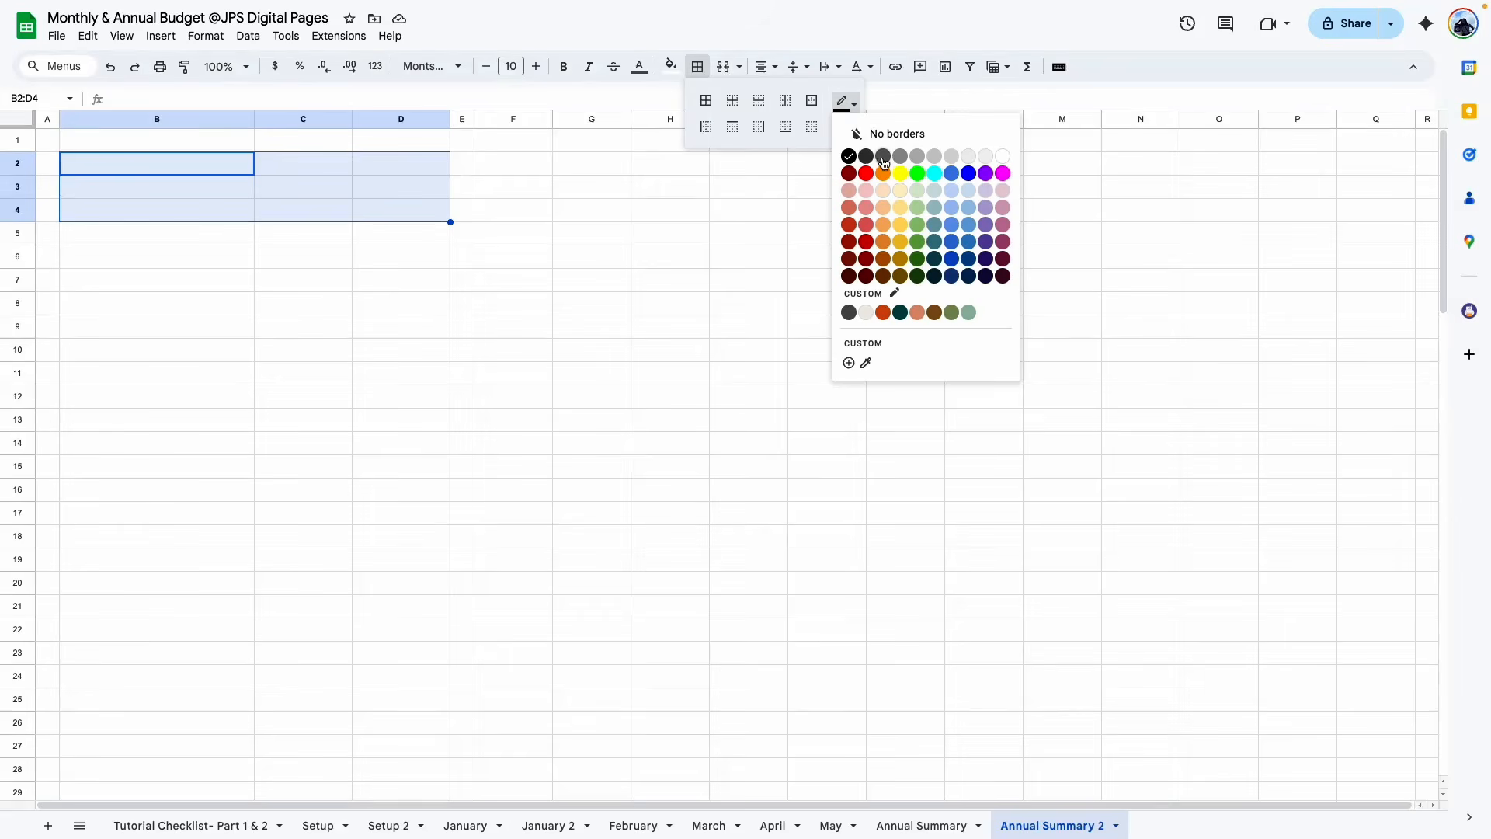
pyautogui.click(884, 158)
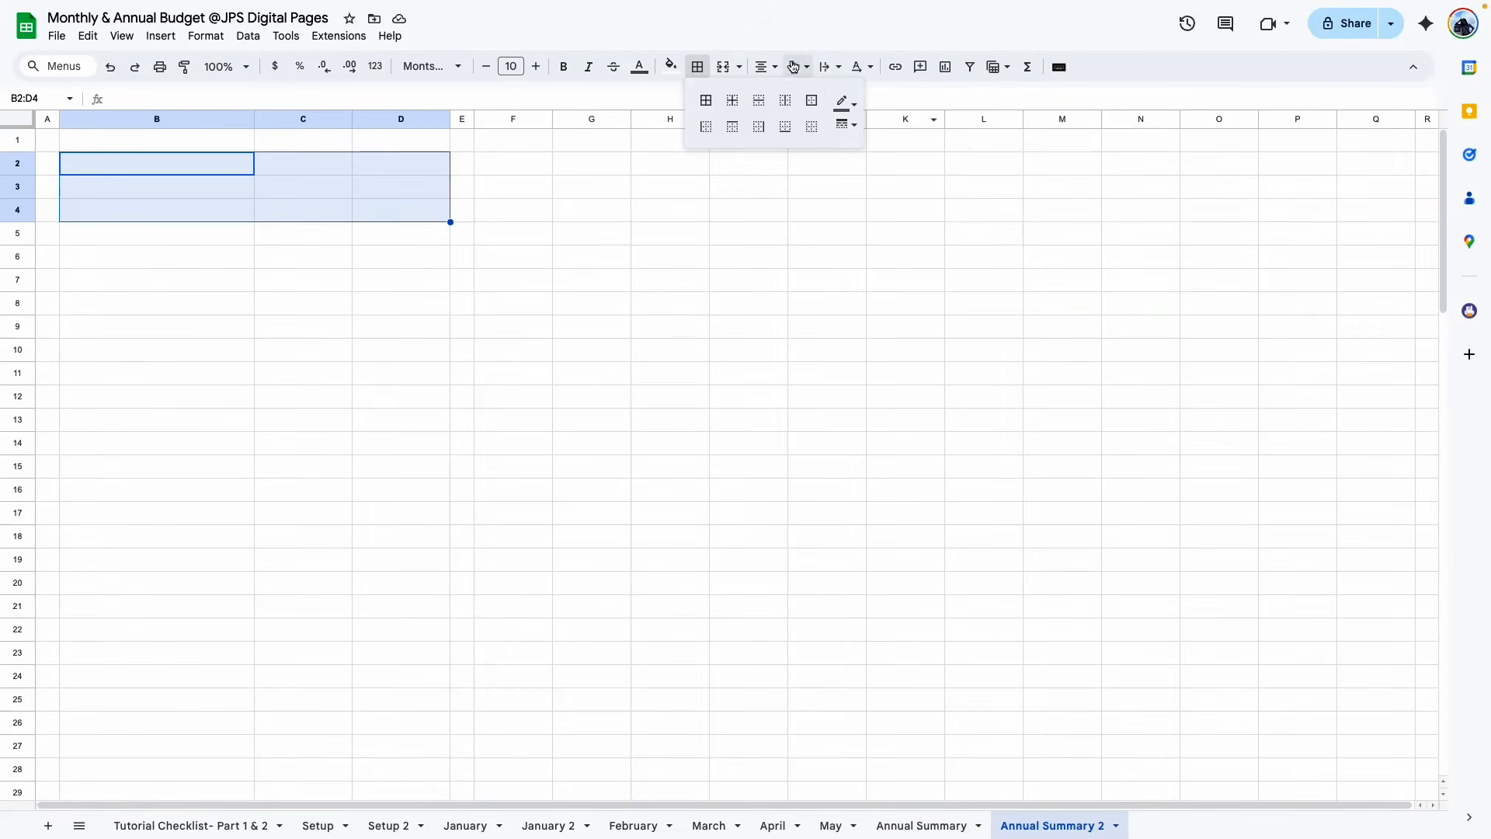
pyautogui.click(814, 102)
pyautogui.click(423, 362)
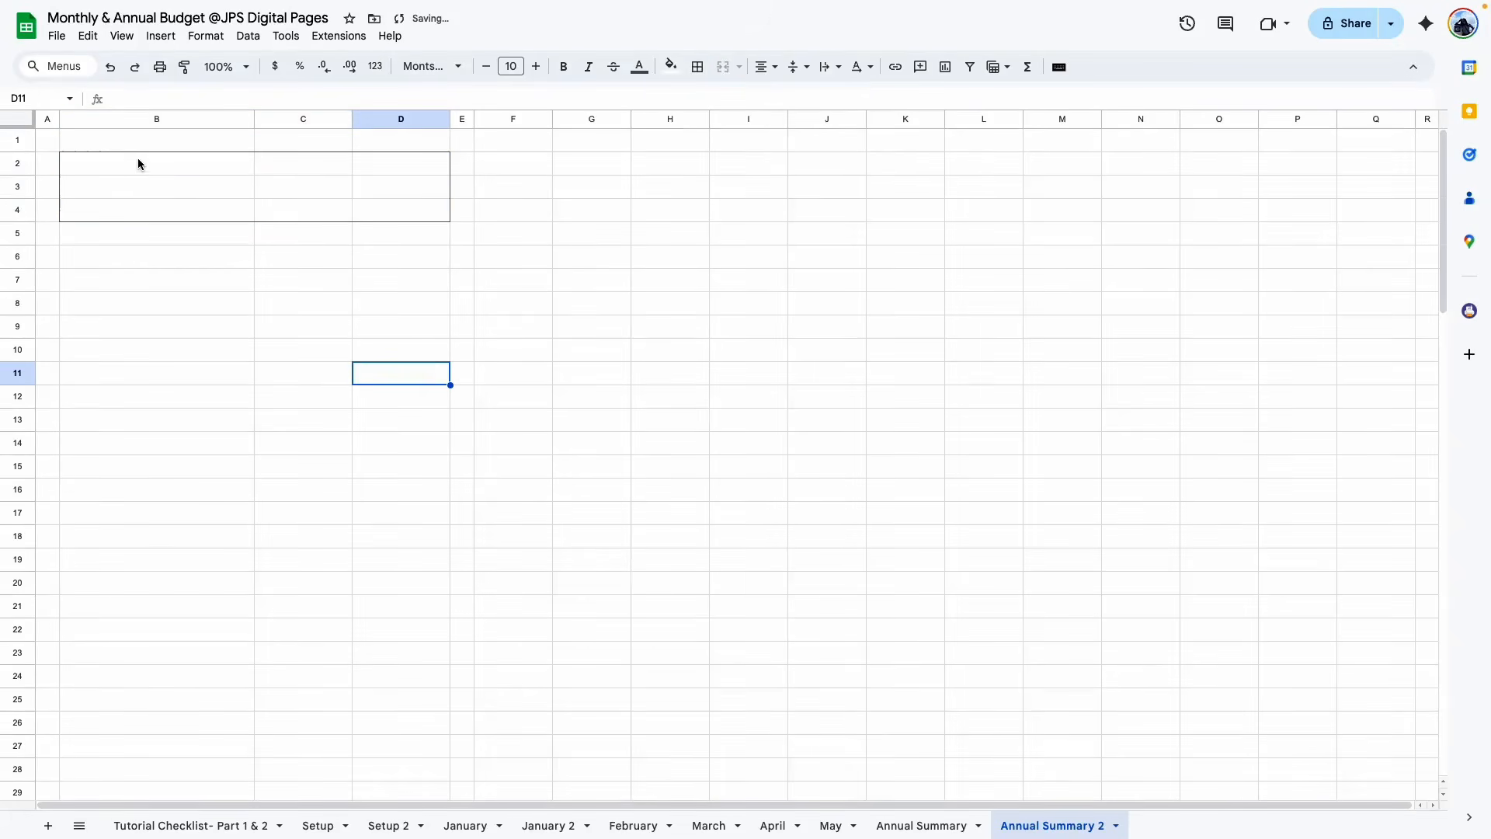
# Add a border along the right edge of B2:B4 to divide the first summary box in two
pyautogui.moveTo(140, 165); pyautogui.dragTo(180, 215)
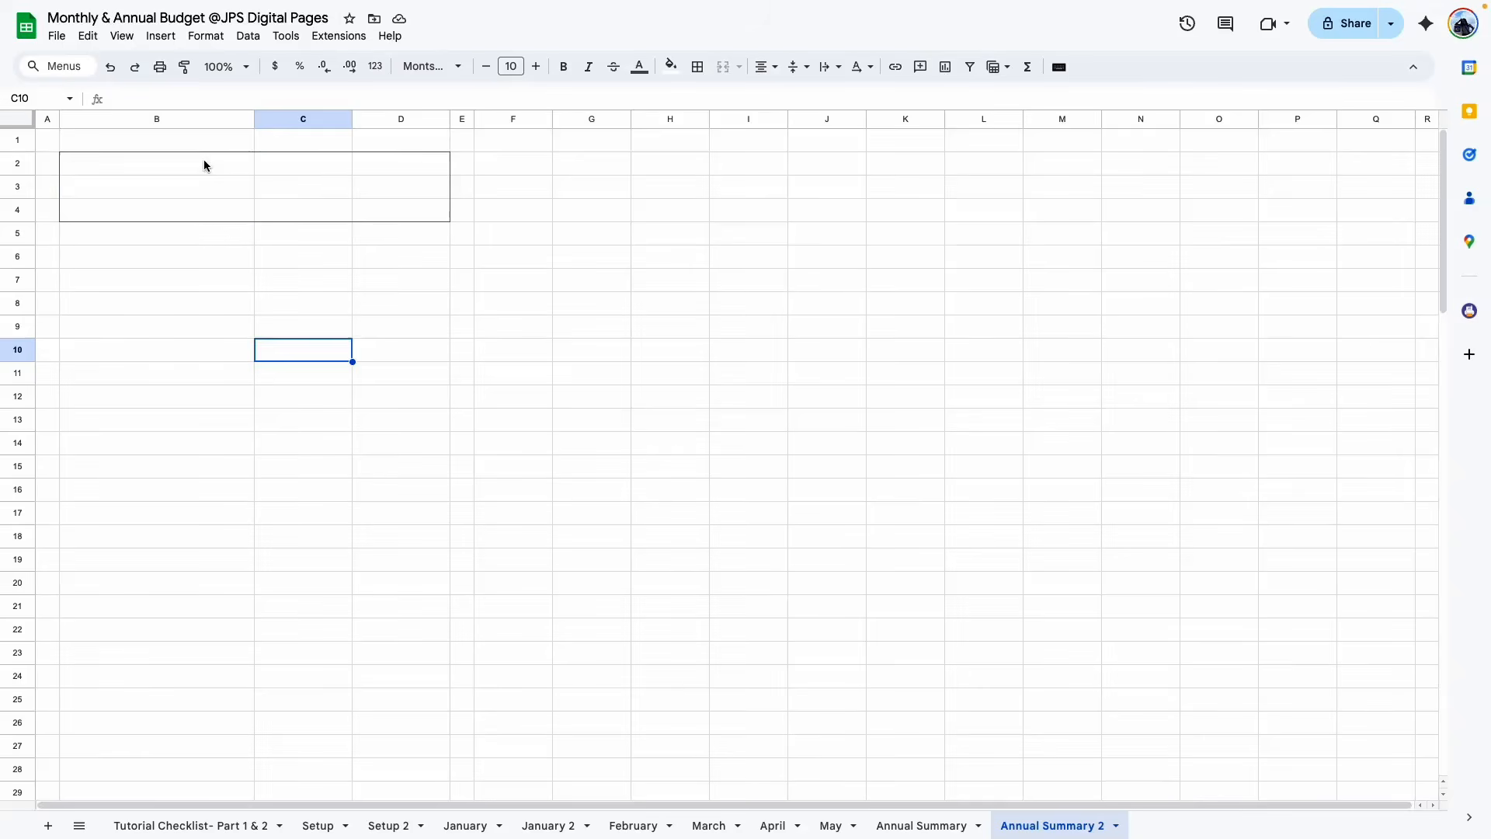
pyautogui.moveTo(203, 162); pyautogui.dragTo(207, 206)
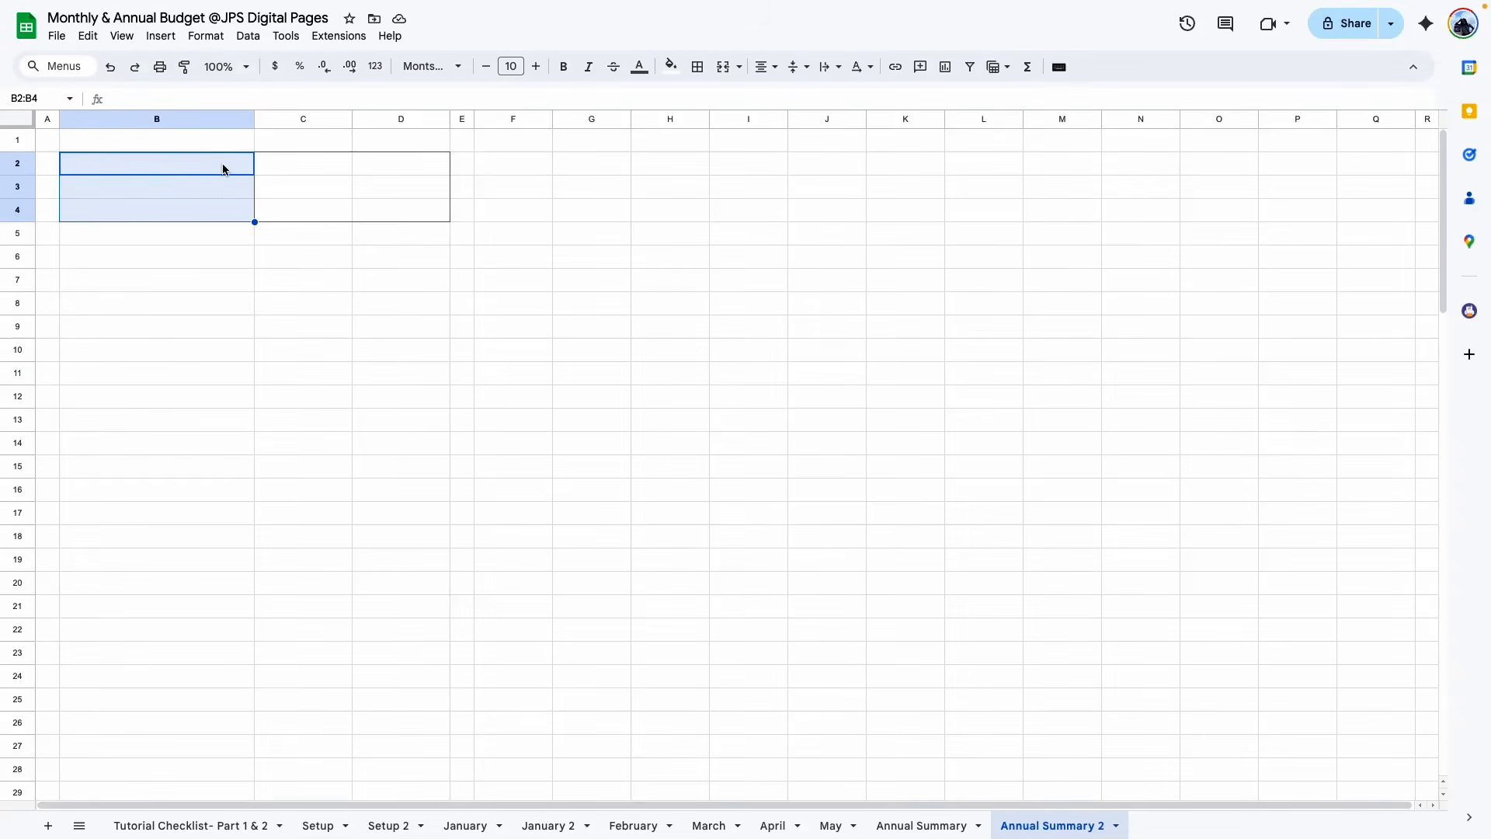
pyautogui.click(698, 66)
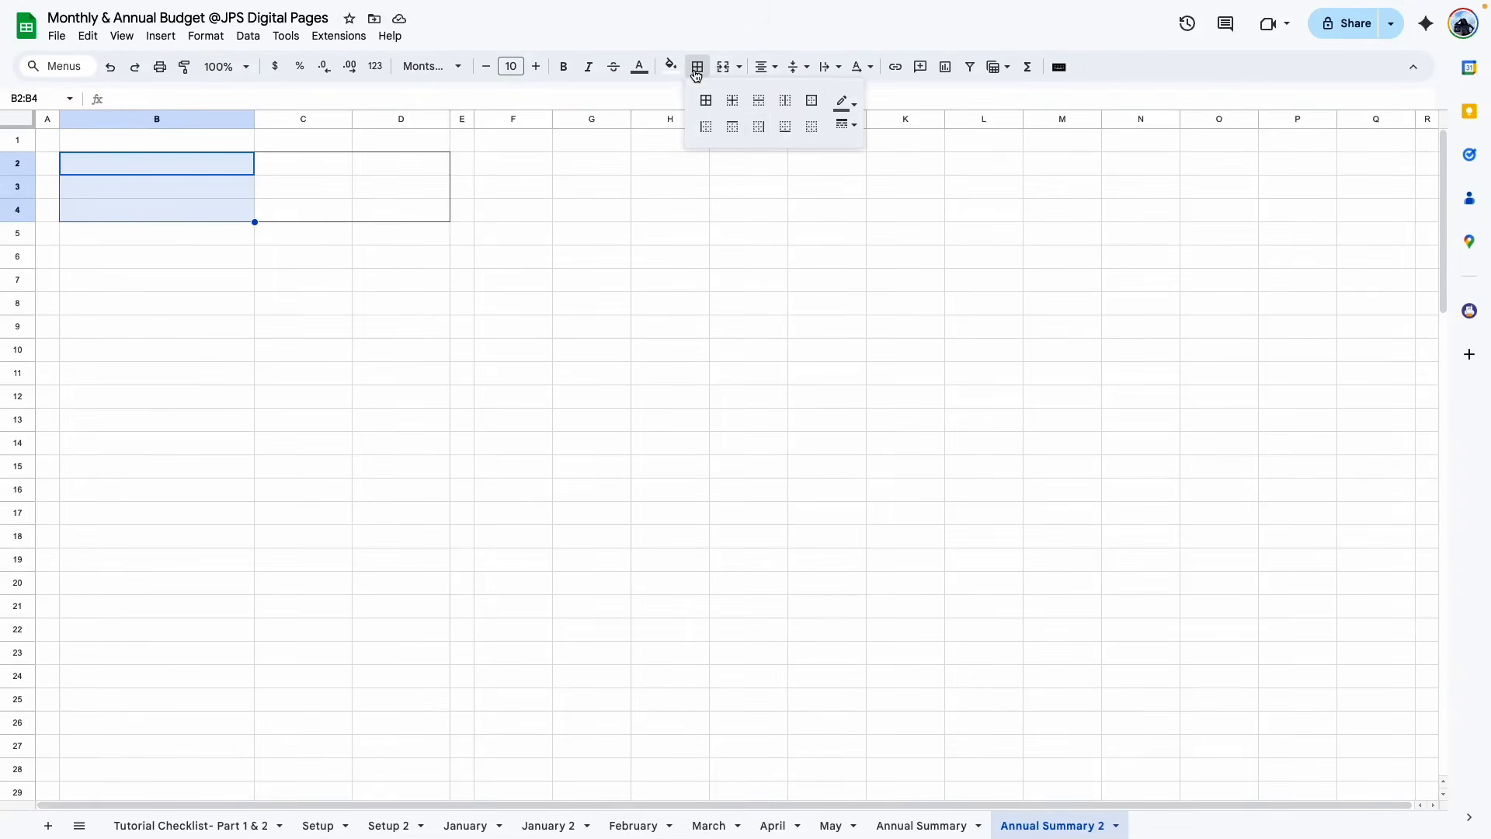
pyautogui.click(759, 129)
pyautogui.click(575, 335)
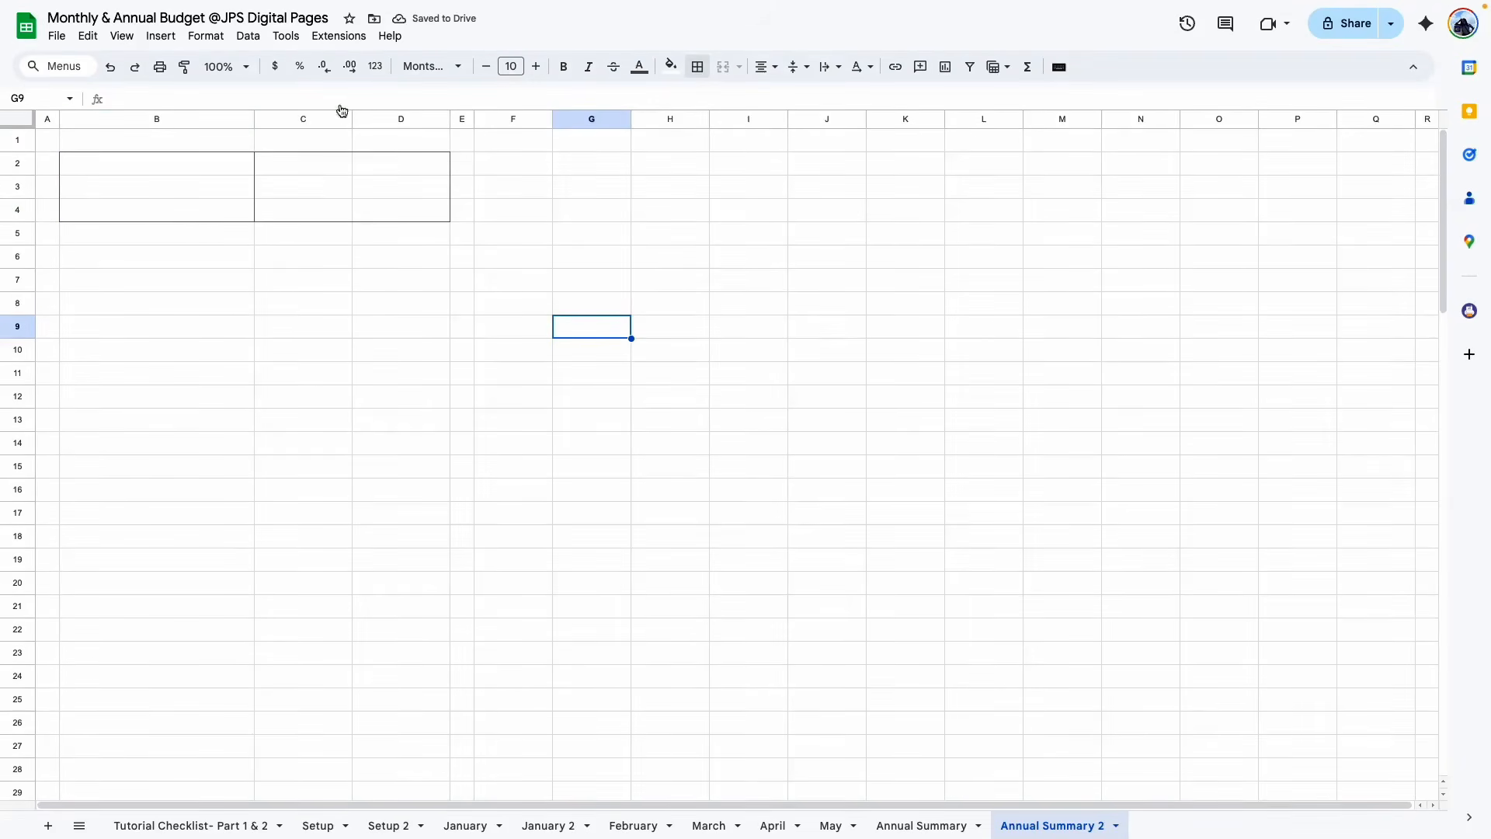
# Add an outer border around F2:Q4 for the second summary box
pyautogui.click(485, 158)
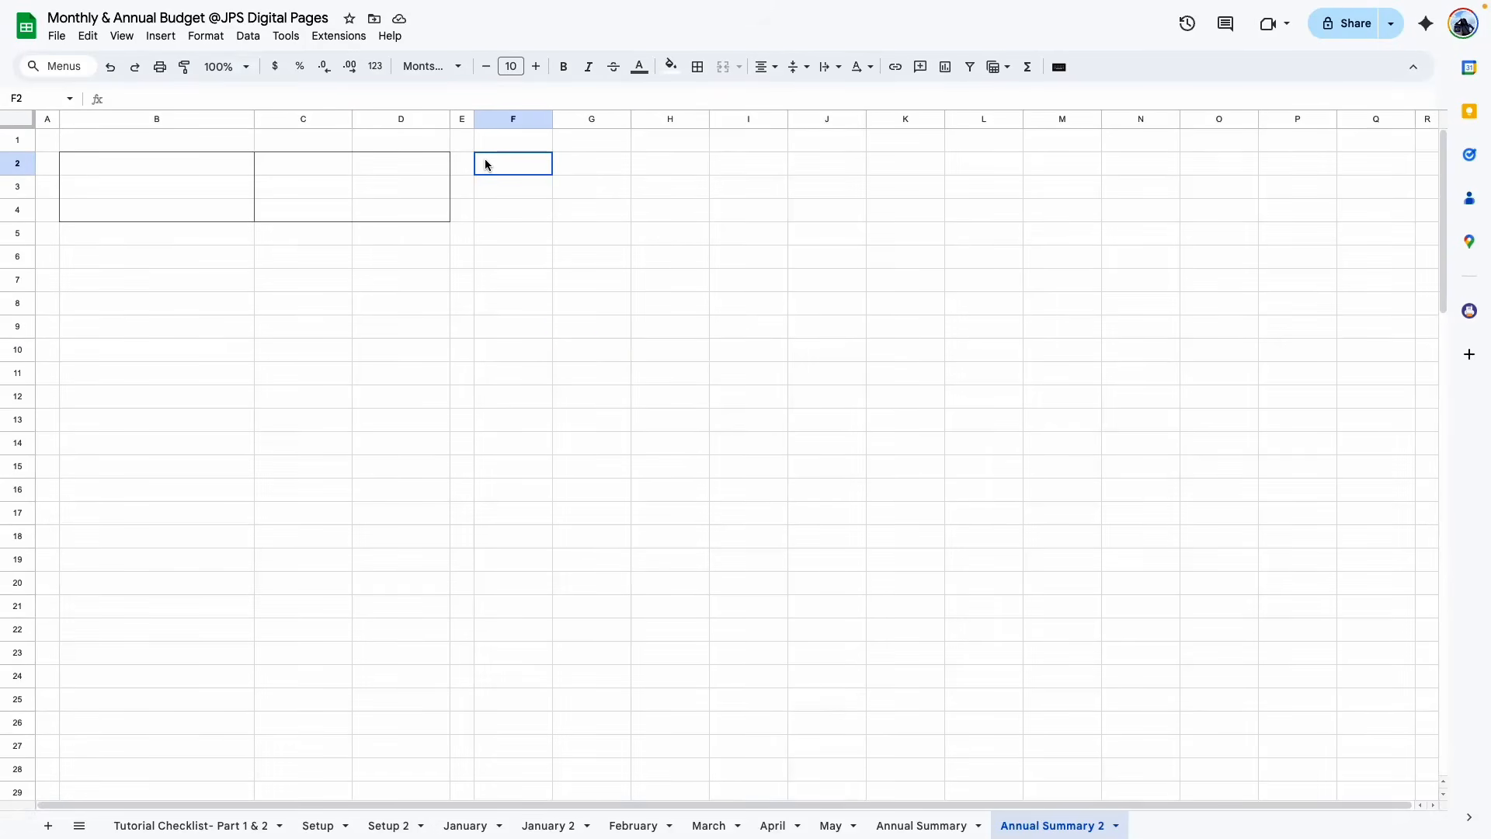
pyautogui.press('Down')
pyautogui.press('Down')
pyautogui.press('Down')
pyautogui.press('Down')
pyautogui.press('Down')
pyautogui.moveTo(492, 160); pyautogui.dragTo(1391, 225)
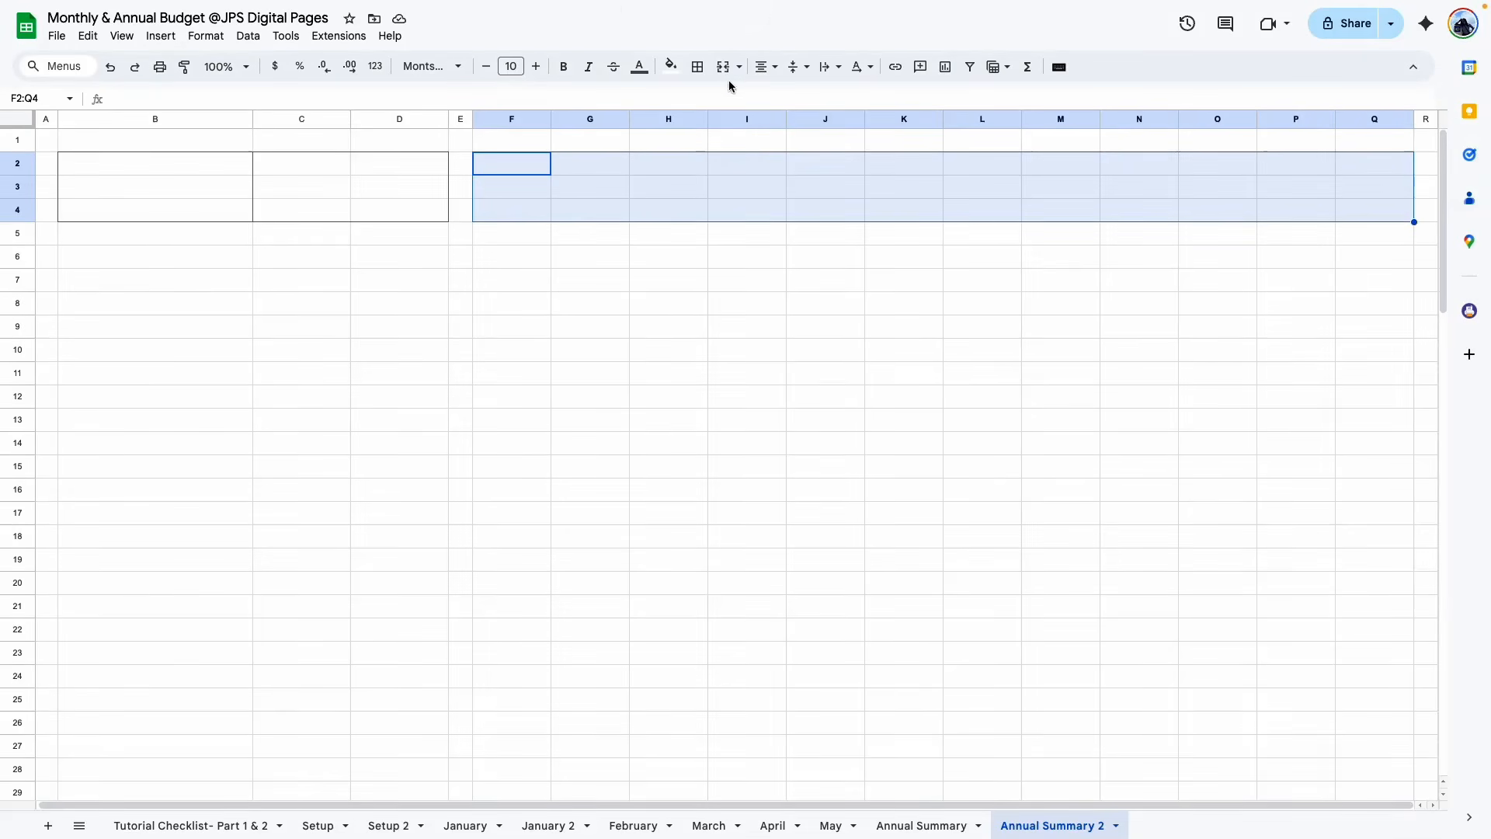
pyautogui.click(698, 67)
pyautogui.click(812, 100)
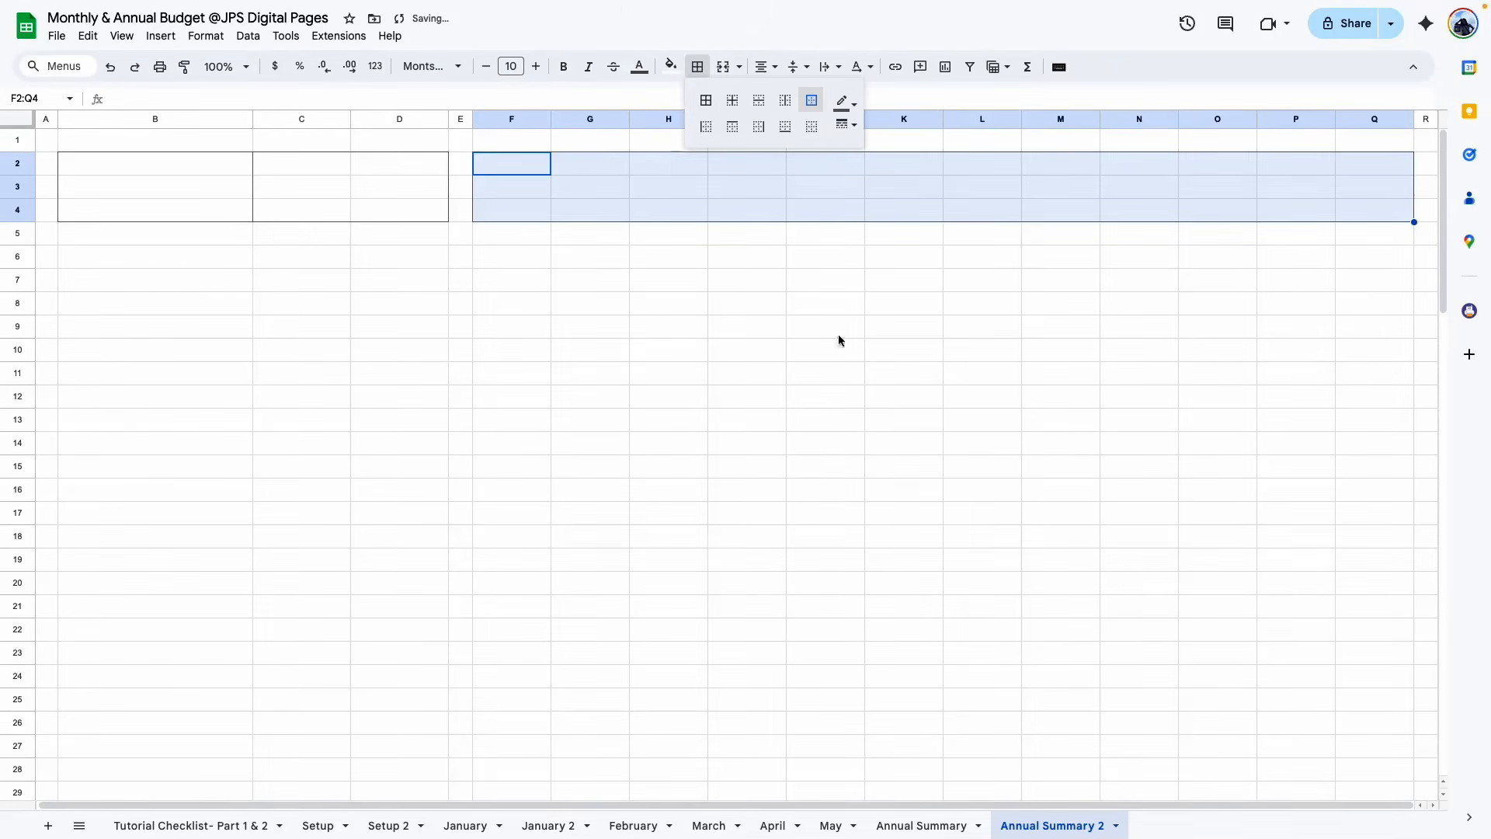
pyautogui.click(461, 443)
# Fill B2:D4 with the light beige of the Vintage palette, and select F2:Q4 for the same fill
pyautogui.moveTo(209, 167); pyautogui.dragTo(375, 214)
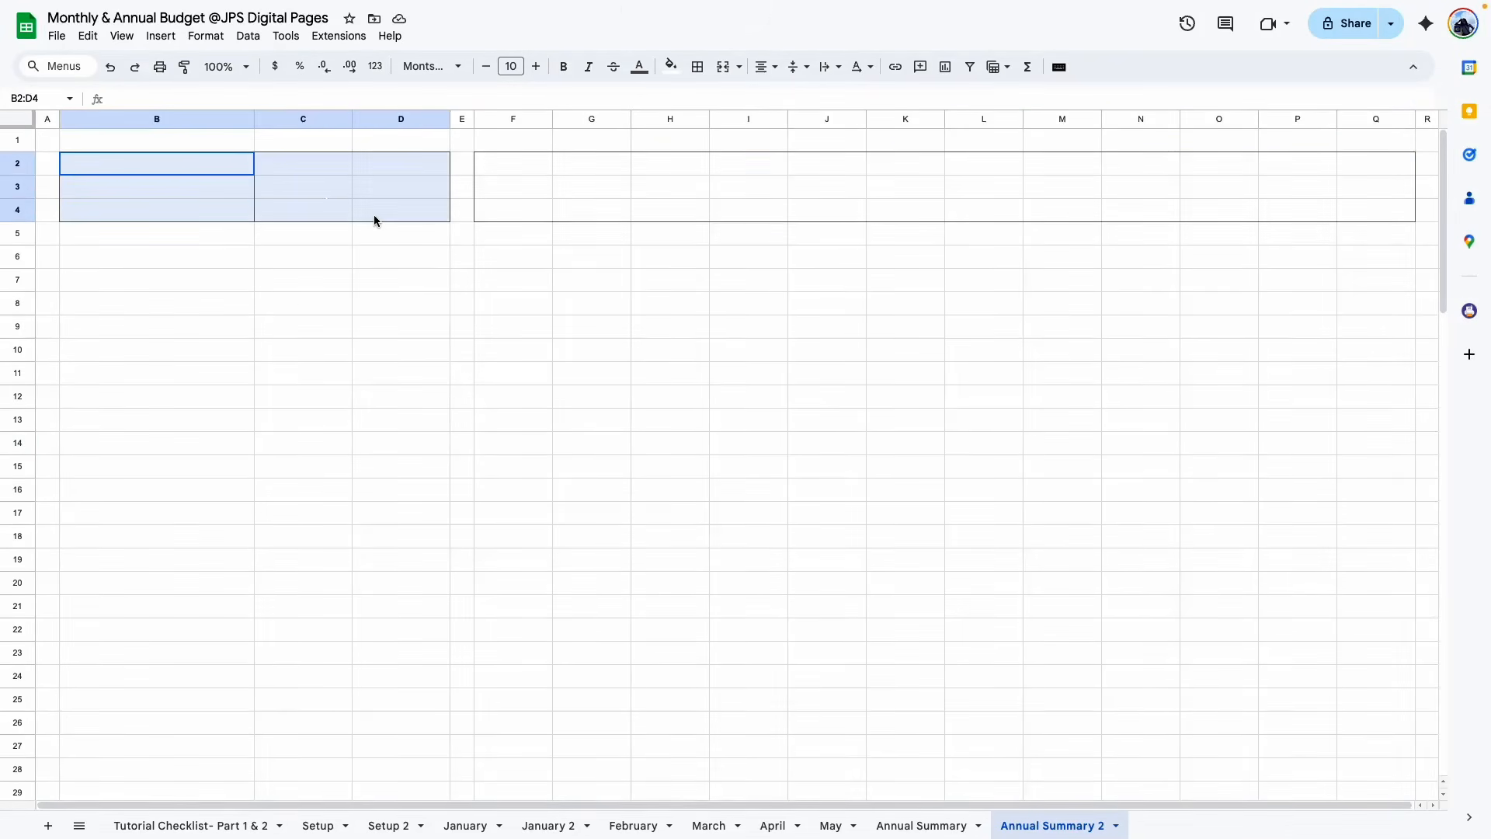
pyautogui.click(670, 66)
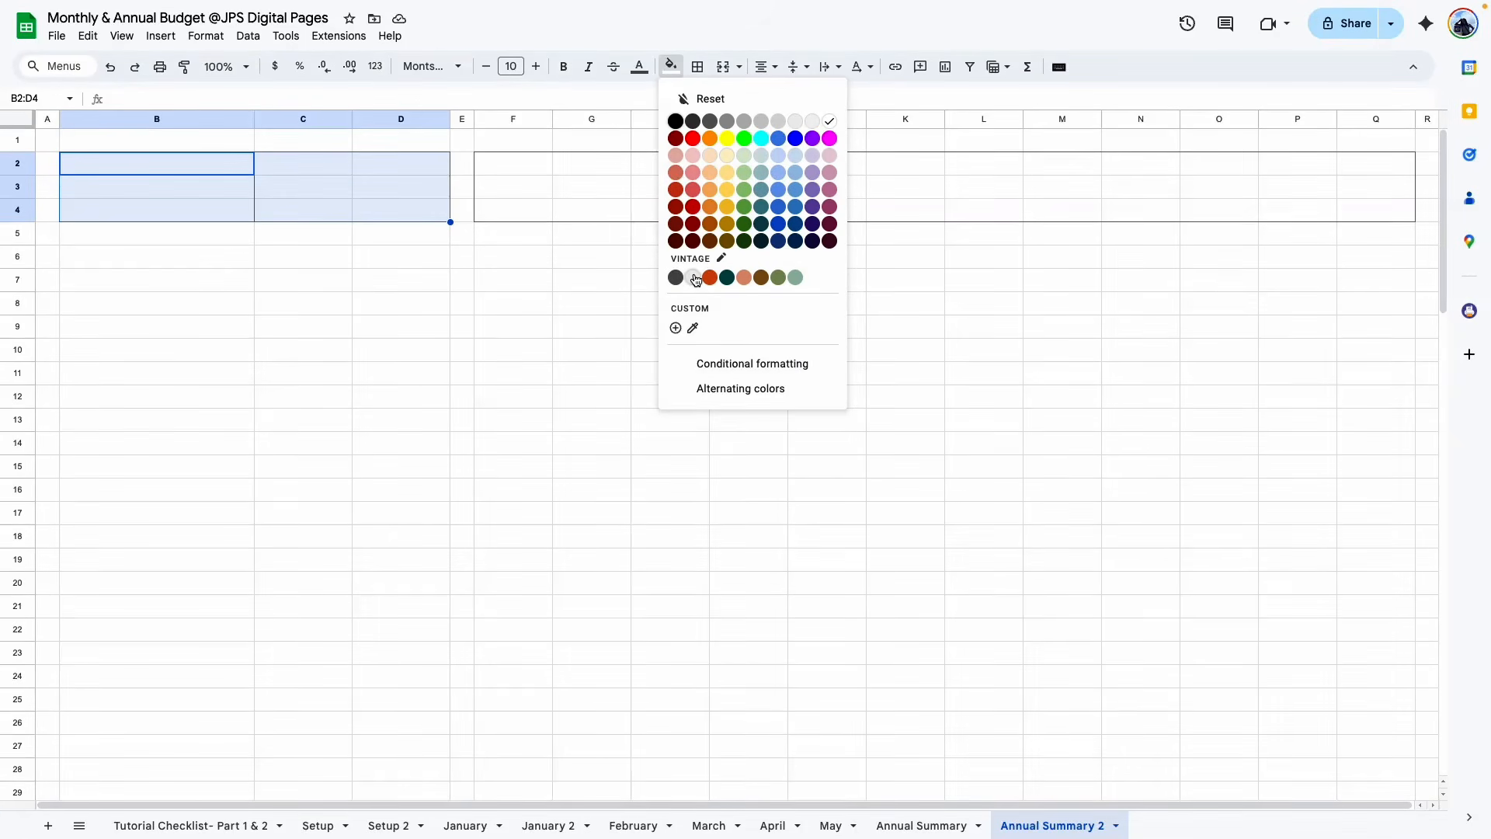
pyautogui.click(695, 280)
pyautogui.moveTo(483, 167); pyautogui.dragTo(1411, 210)
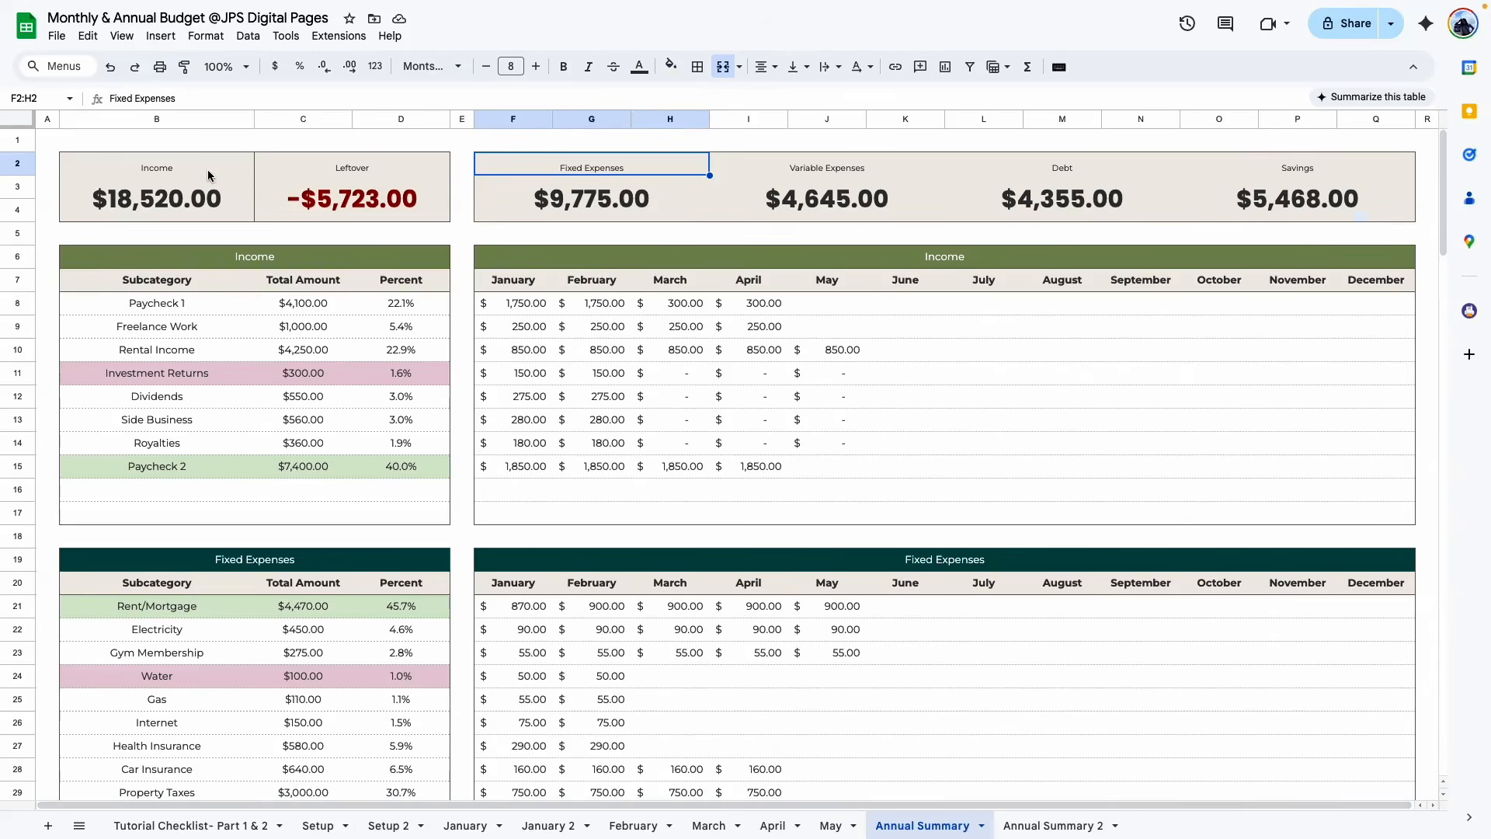
# Examine the merged summary headings in row 2 and the totals beneath them on the Annual Summary
pyautogui.click(207, 169)
pyautogui.click(359, 171)
pyautogui.click(590, 167)
pyautogui.moveTo(150, 199); pyautogui.dragTo(576, 204)
pyautogui.click(608, 415)
# Examine the font, size and formulas of the Income, Leftover and expense totals in rows 3 and 4 of the Annual Summary
pyautogui.click(149, 202)
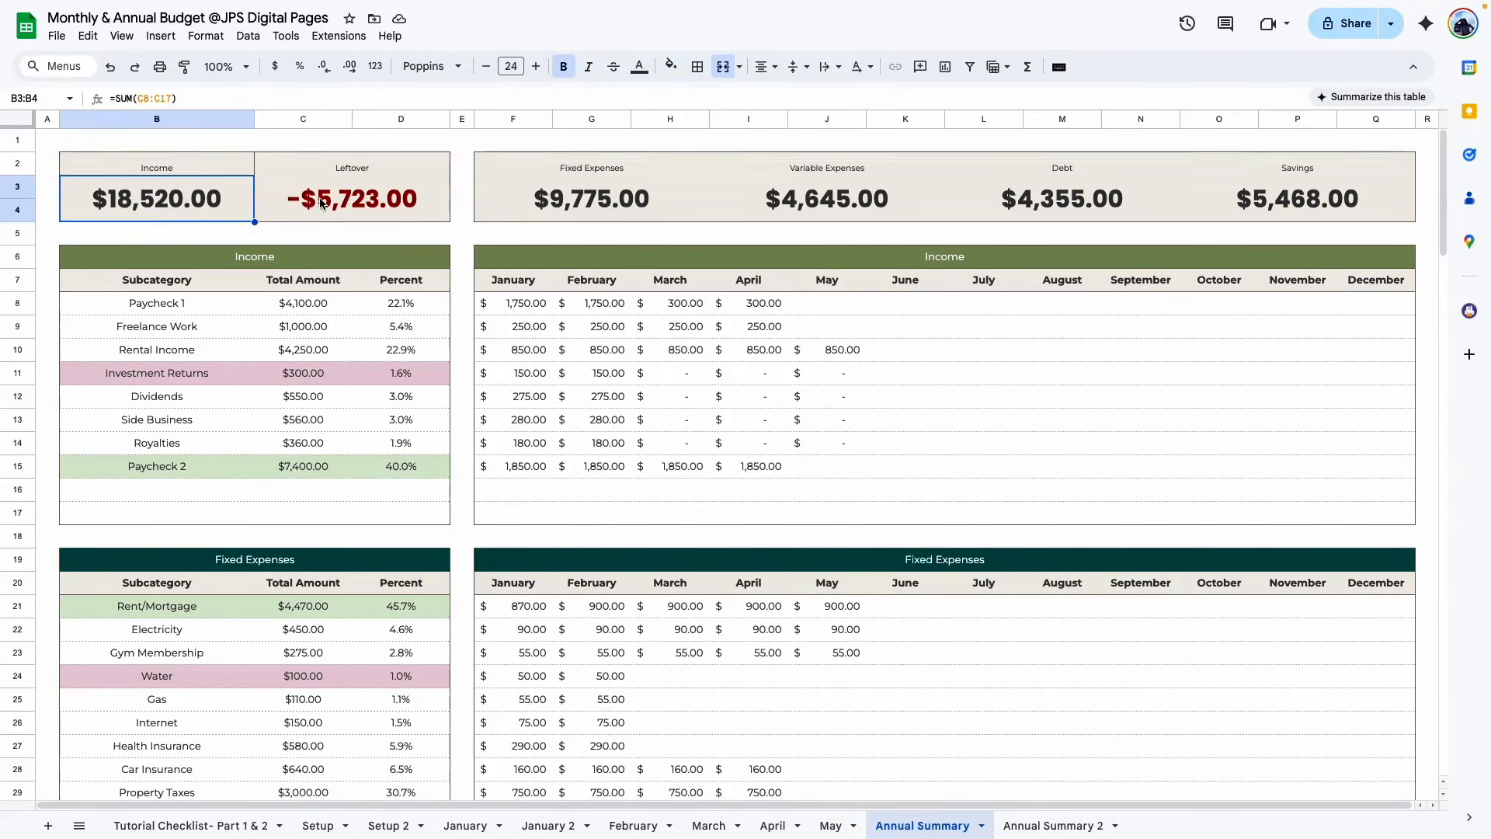
pyautogui.click(321, 203)
pyautogui.click(155, 201)
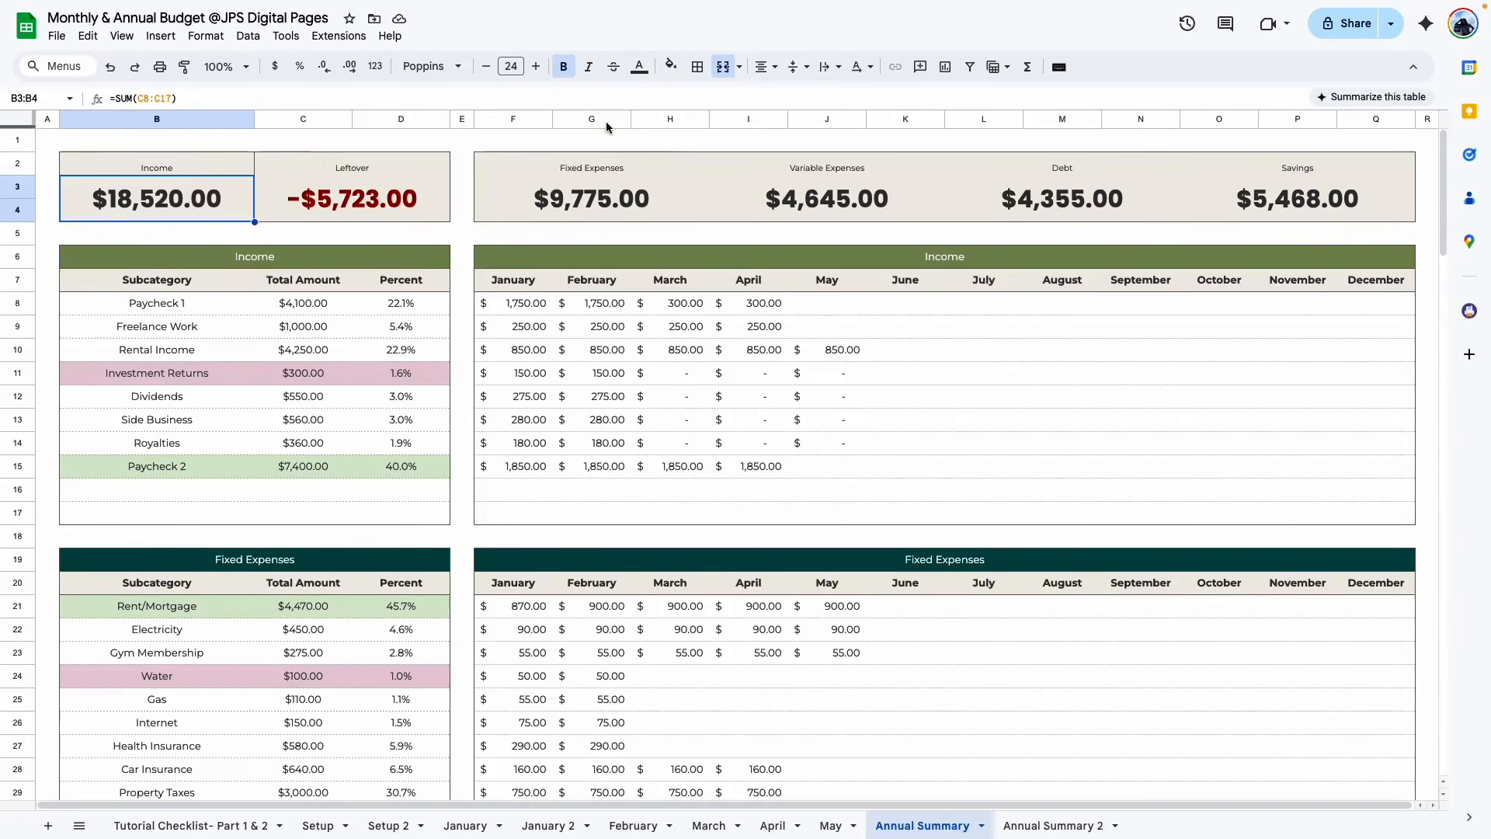
pyautogui.click(618, 203)
pyautogui.click(841, 198)
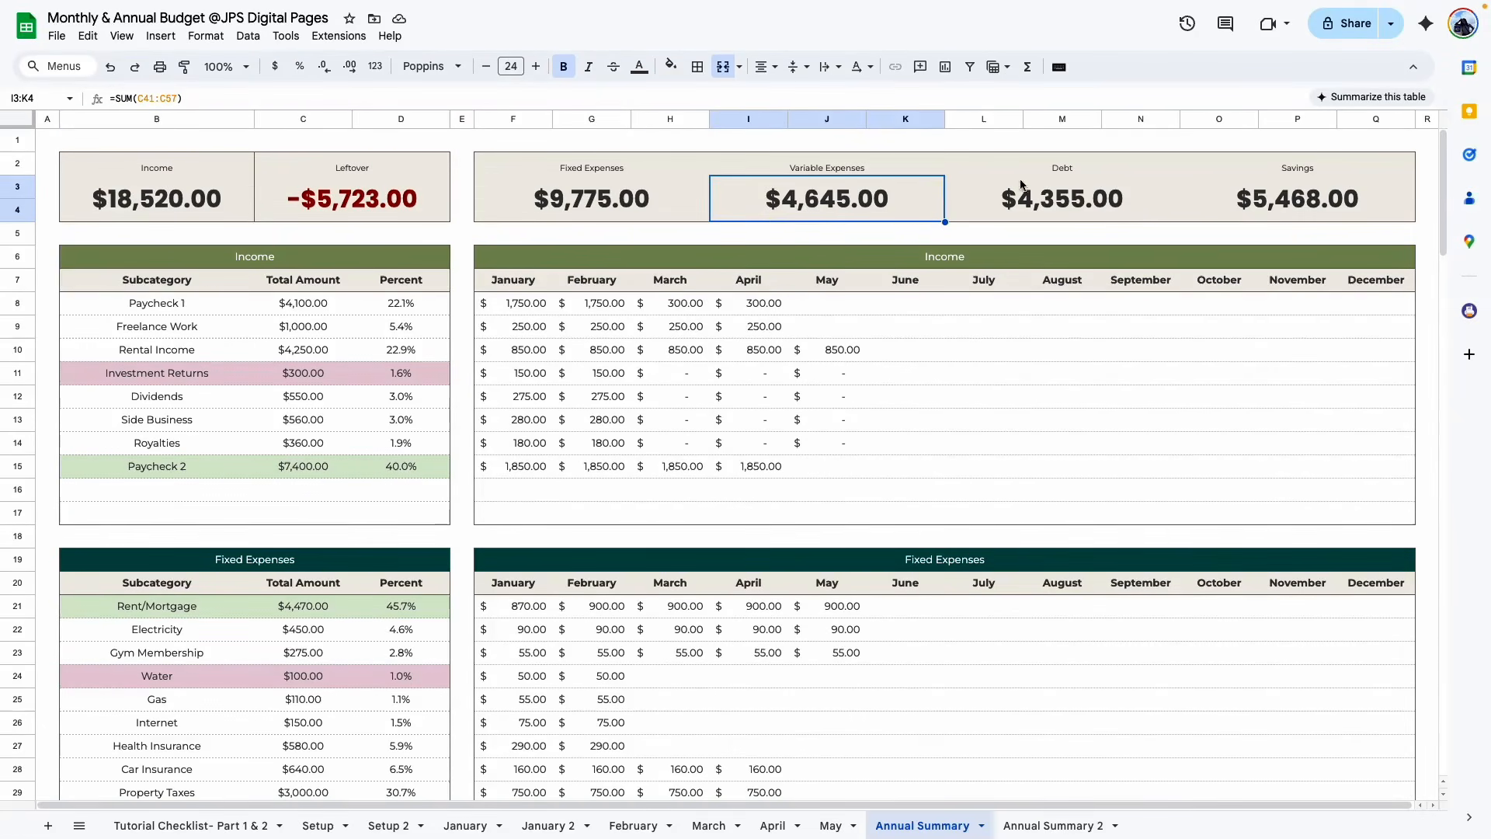
pyautogui.click(364, 194)
pyautogui.click(405, 171)
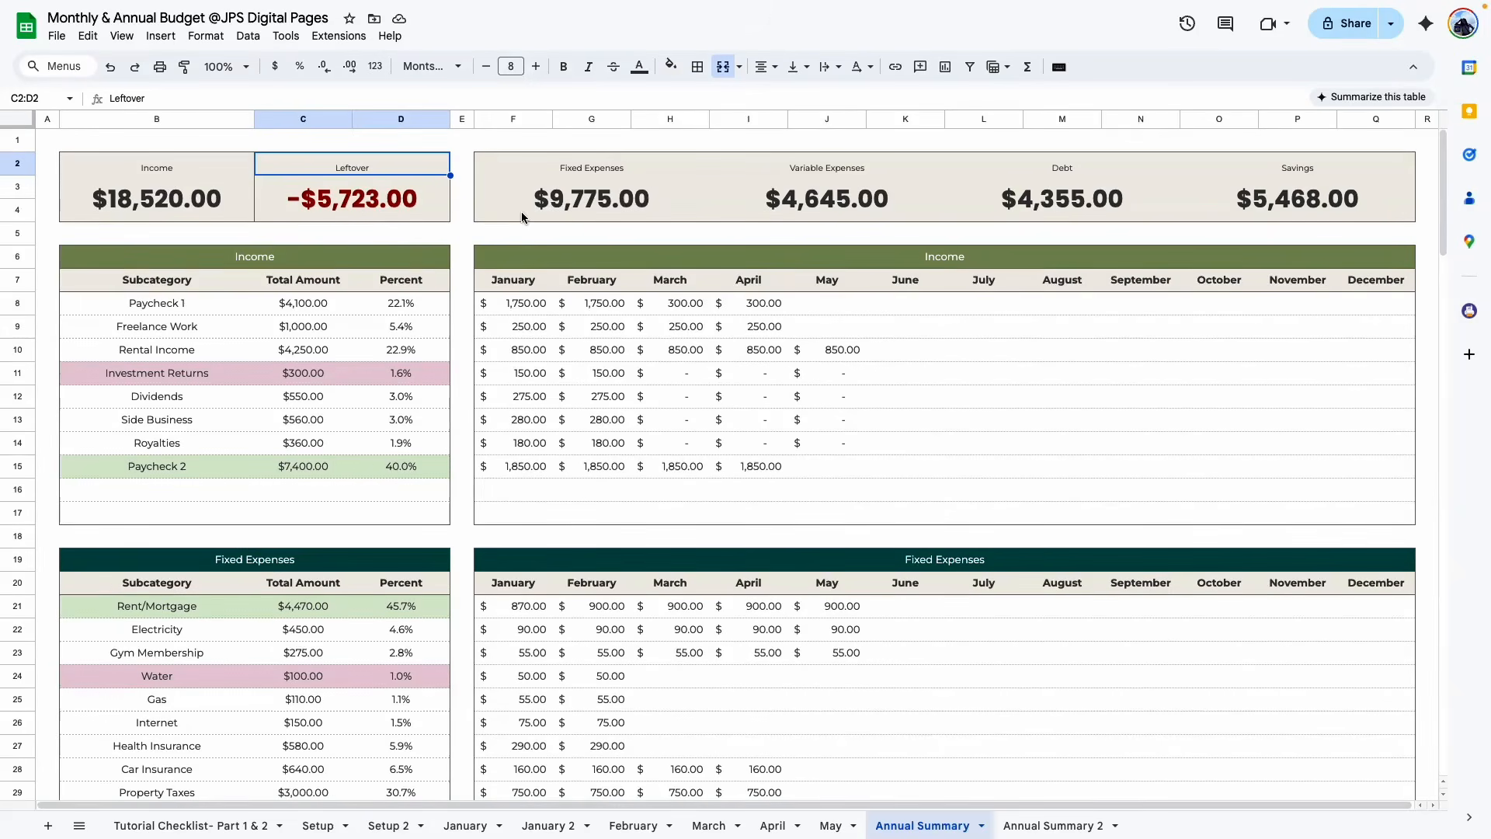
pyautogui.click(186, 207)
pyautogui.moveTo(548, 202); pyautogui.dragTo(1266, 200)
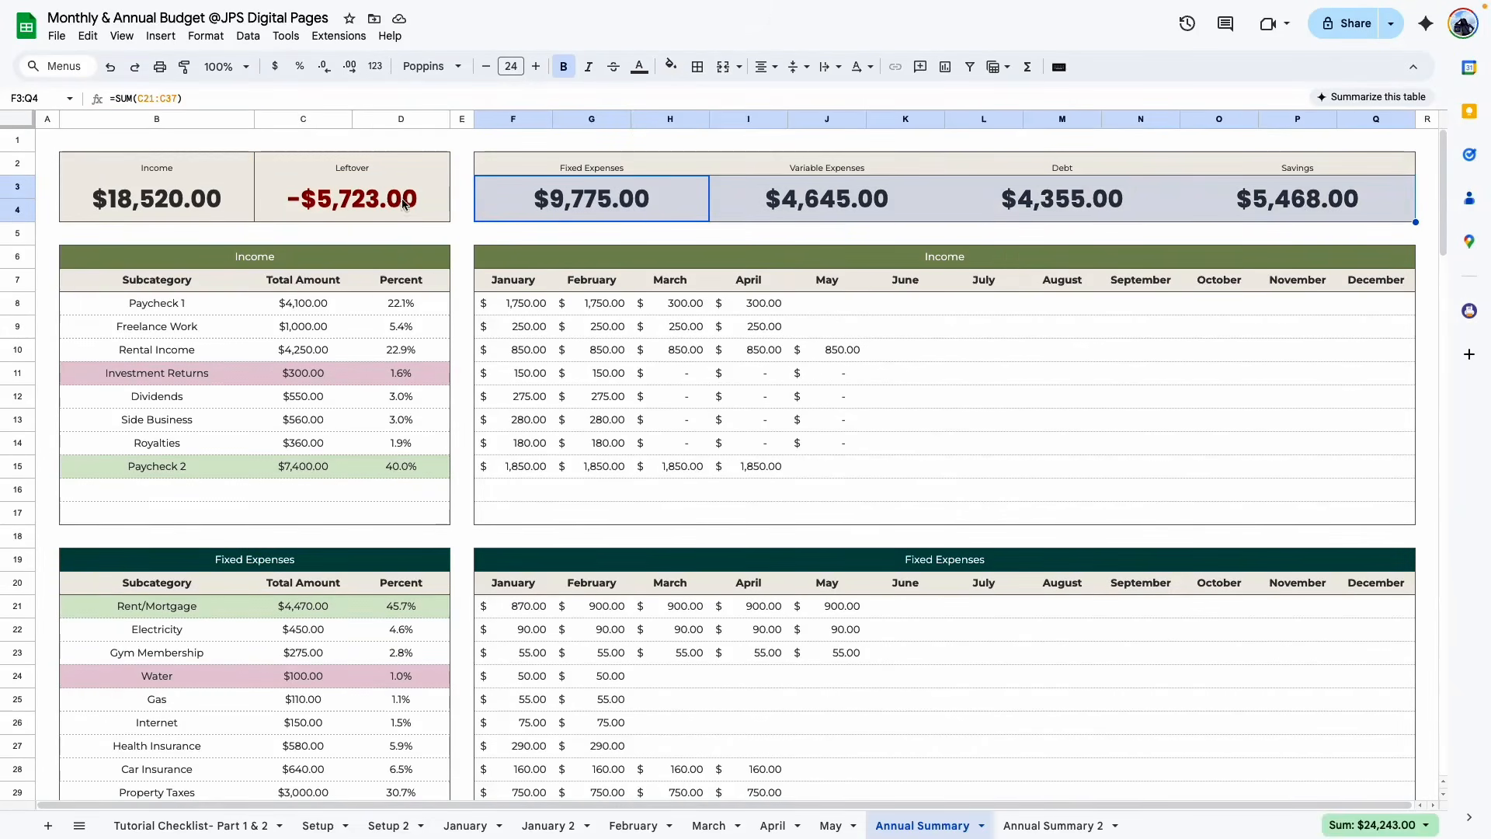
pyautogui.click(326, 199)
pyautogui.click(905, 420)
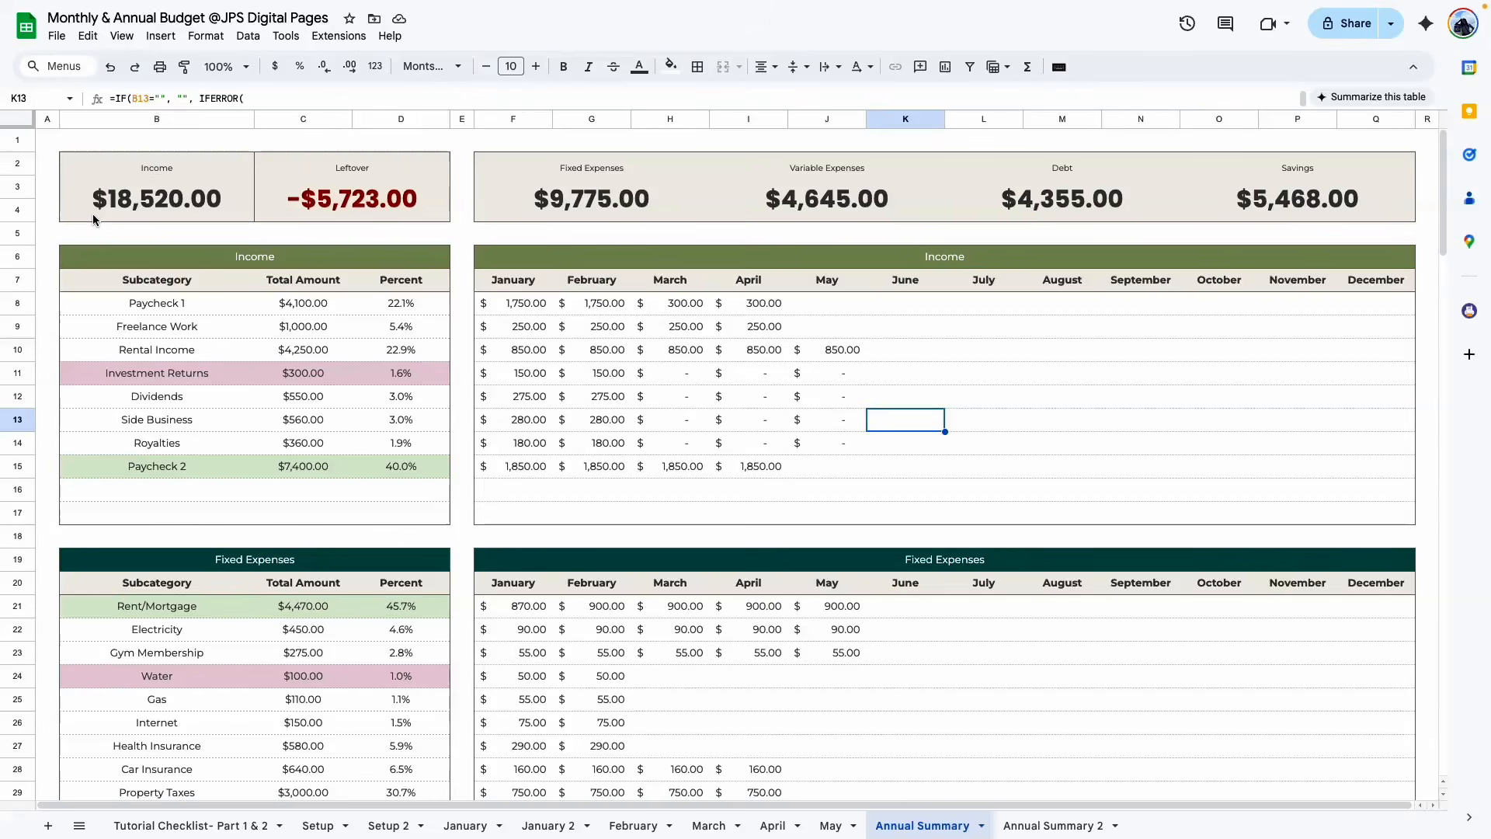
pyautogui.moveTo(168, 163); pyautogui.dragTo(1288, 169)
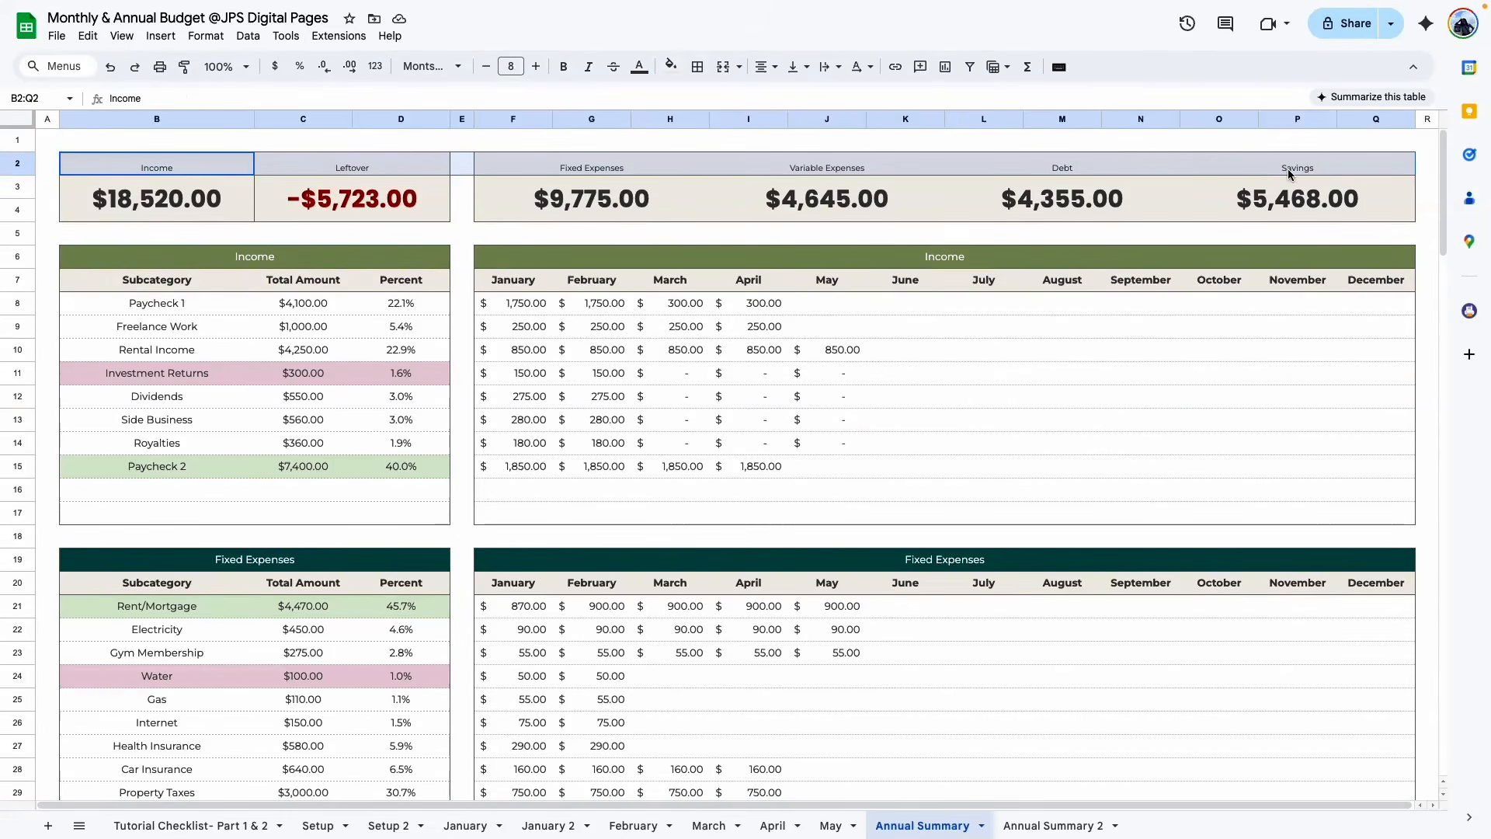
pyautogui.hotkey('ctrl', 'c')
pyautogui.click(983, 349)
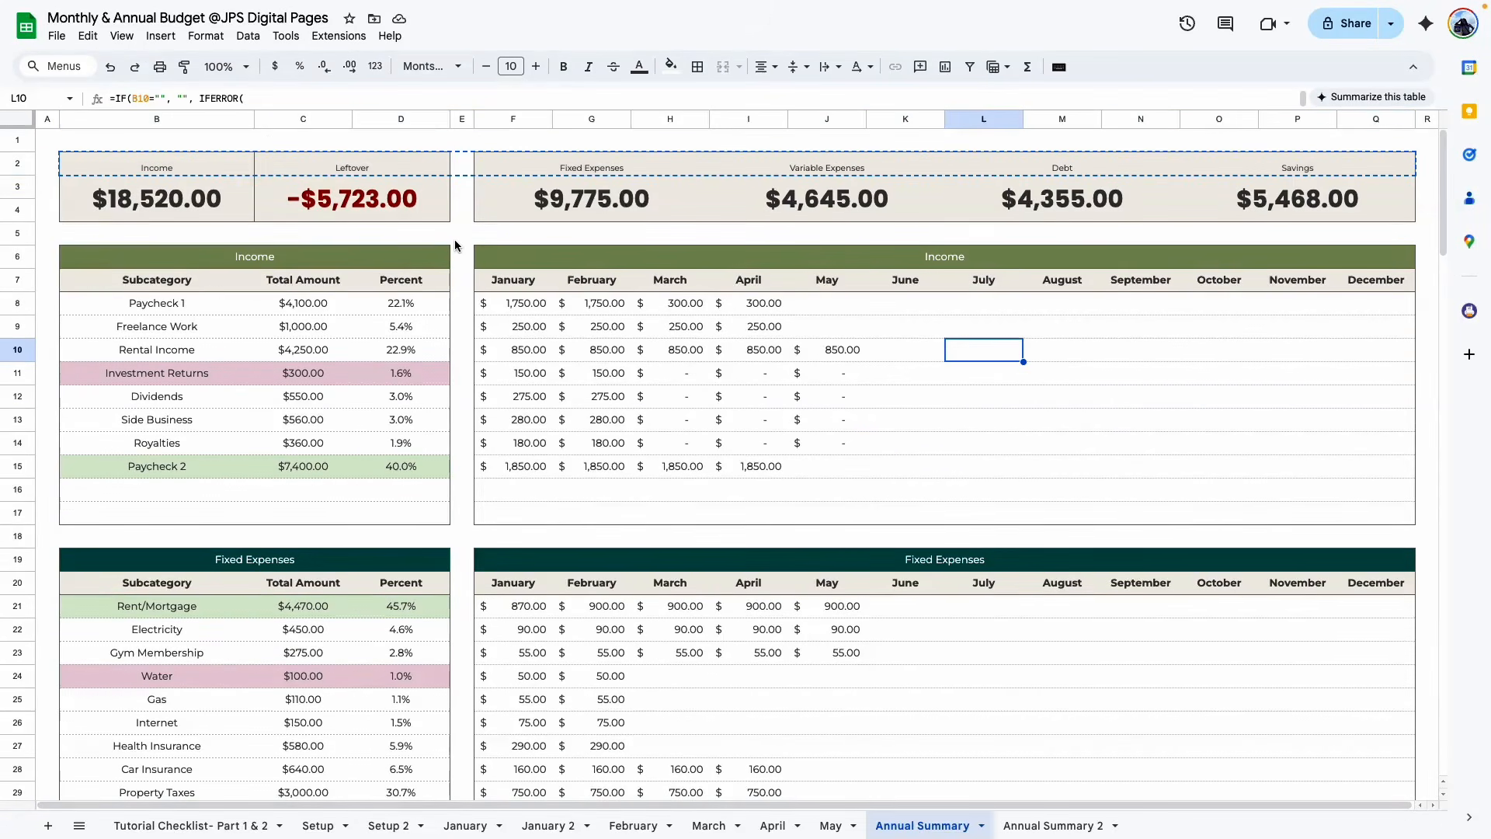
pyautogui.press('Escape')
# Check which columns each row 2 heading spans on the Annual Summary, from Income through to Savings
pyautogui.click(163, 170)
pyautogui.click(330, 166)
pyautogui.click(626, 166)
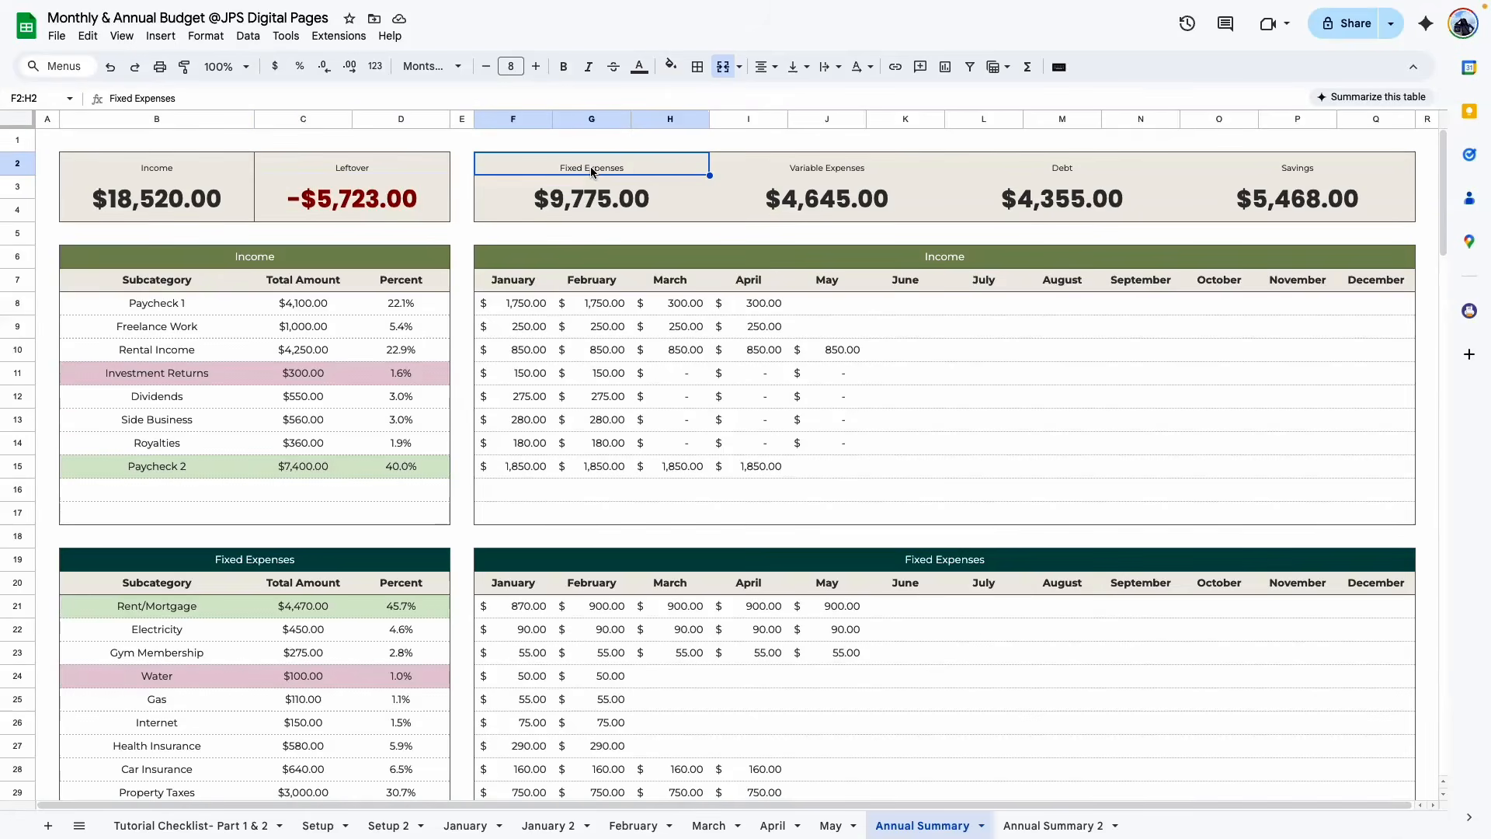
pyautogui.press('Right')
pyautogui.press('Right')
pyautogui.press('Right')
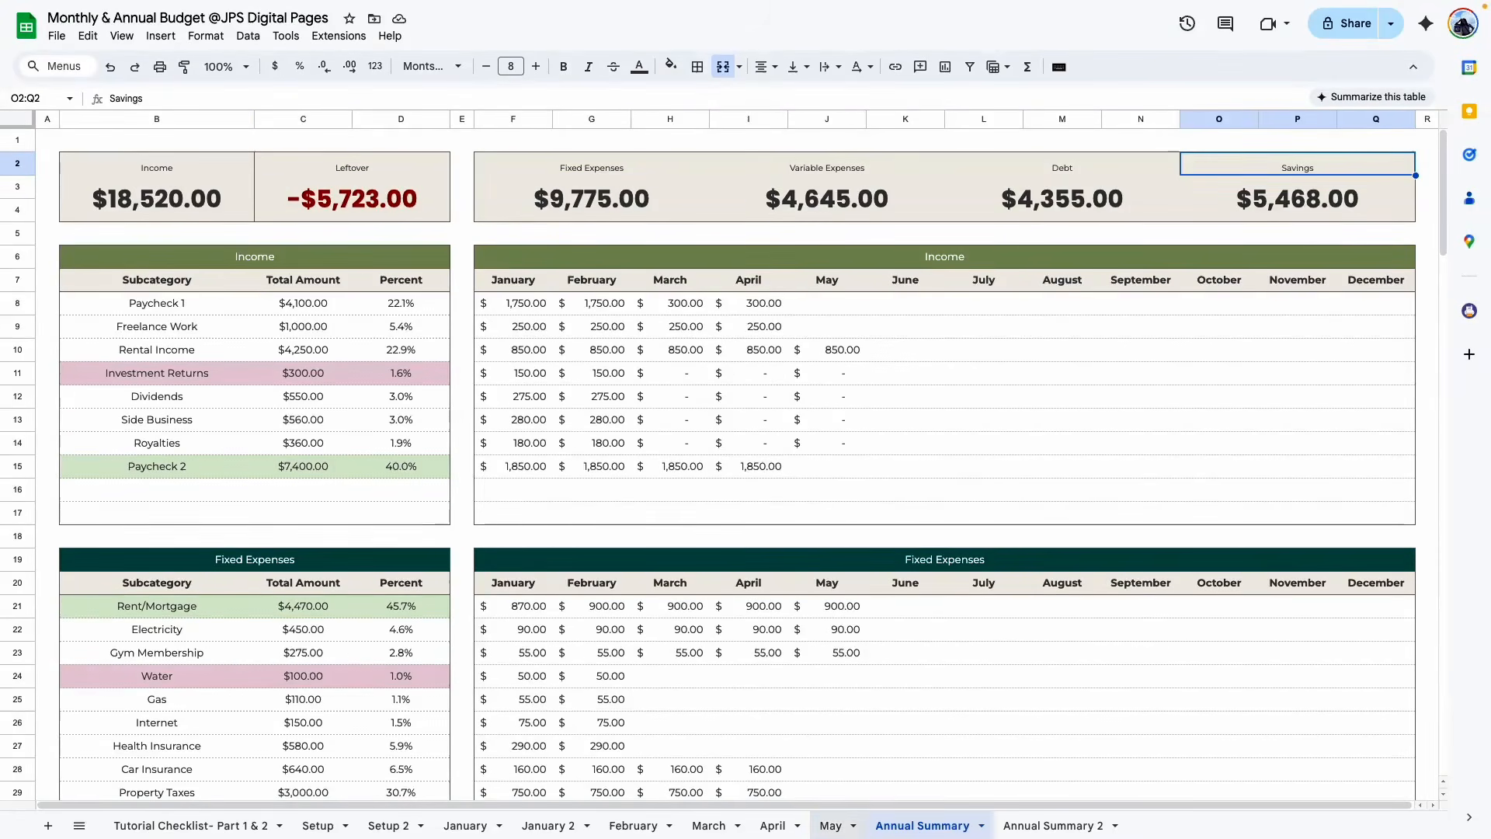
# Paste only the values of the copied summary headings into row 2 of Annual Summary 2, starting at B2
pyautogui.click(1052, 825)
pyautogui.click(86, 165)
pyautogui.rightClick(87, 165)
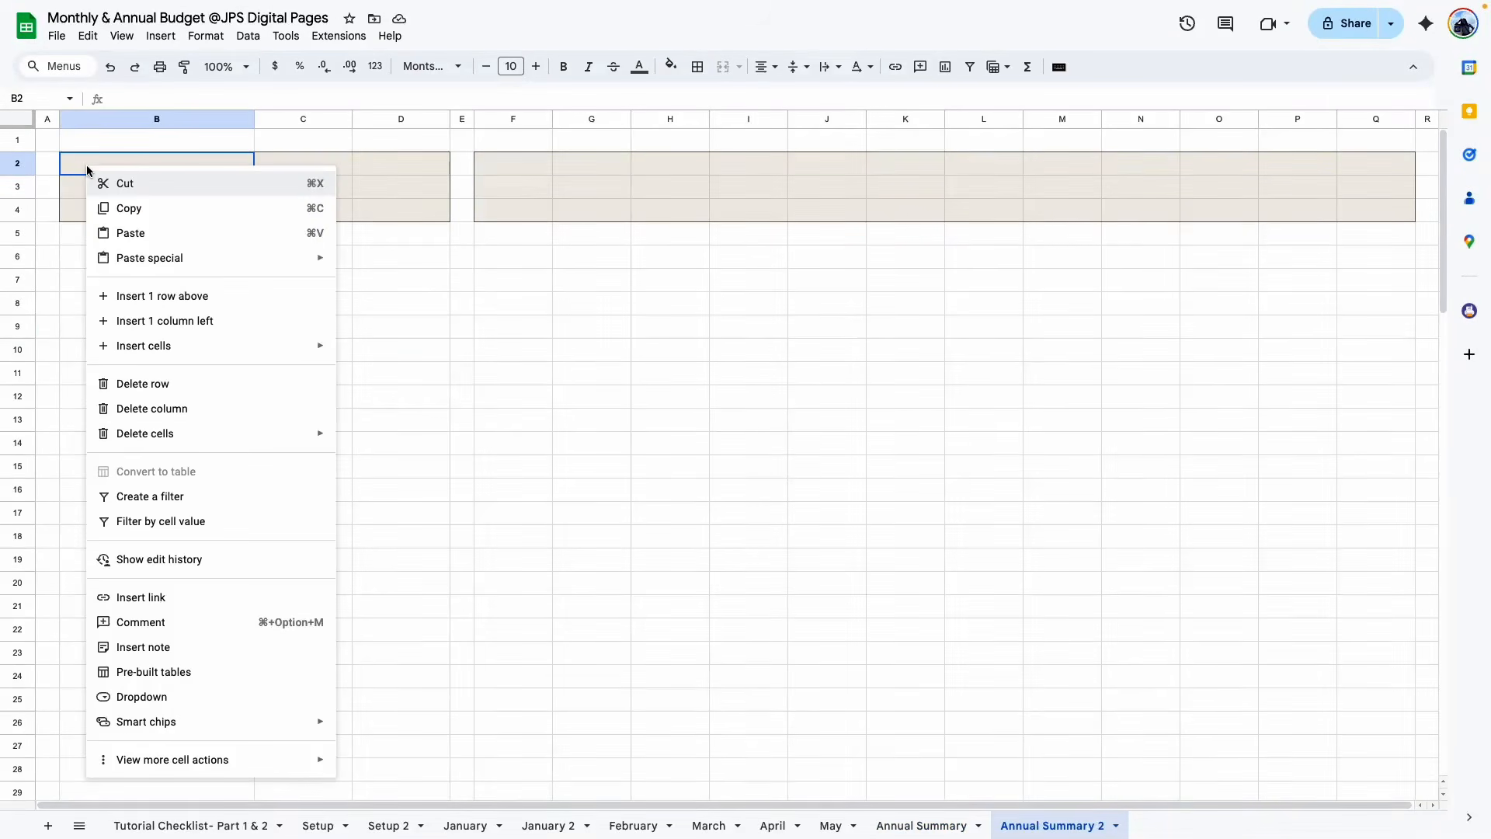
pyautogui.moveTo(223, 257)
pyautogui.click(387, 263)
pyautogui.click(385, 315)
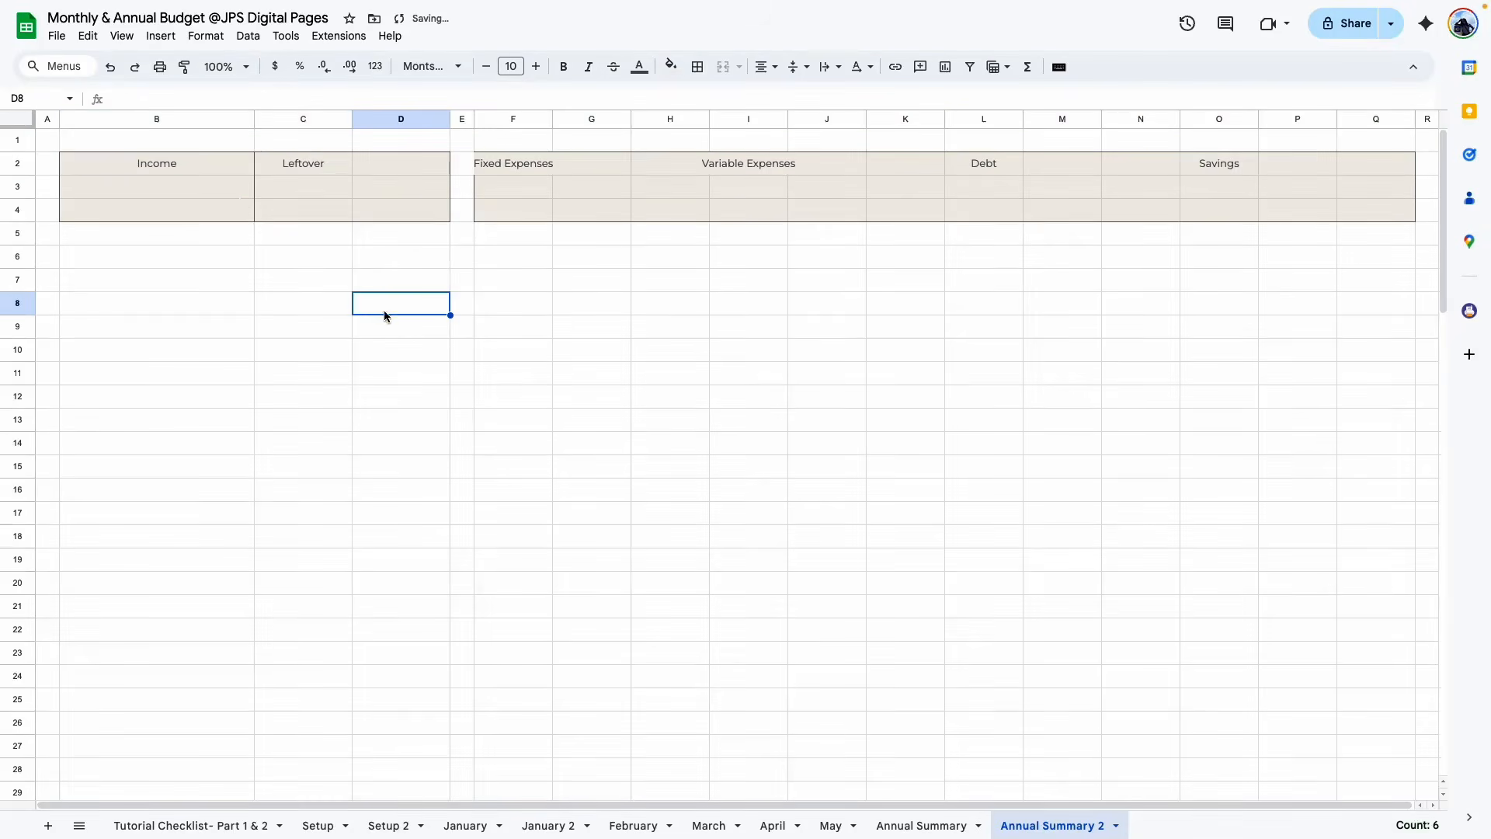
# Set the font size of all row 2 headings on Annual Summary 2 to 8
pyautogui.click(18, 163)
pyautogui.click(487, 69)
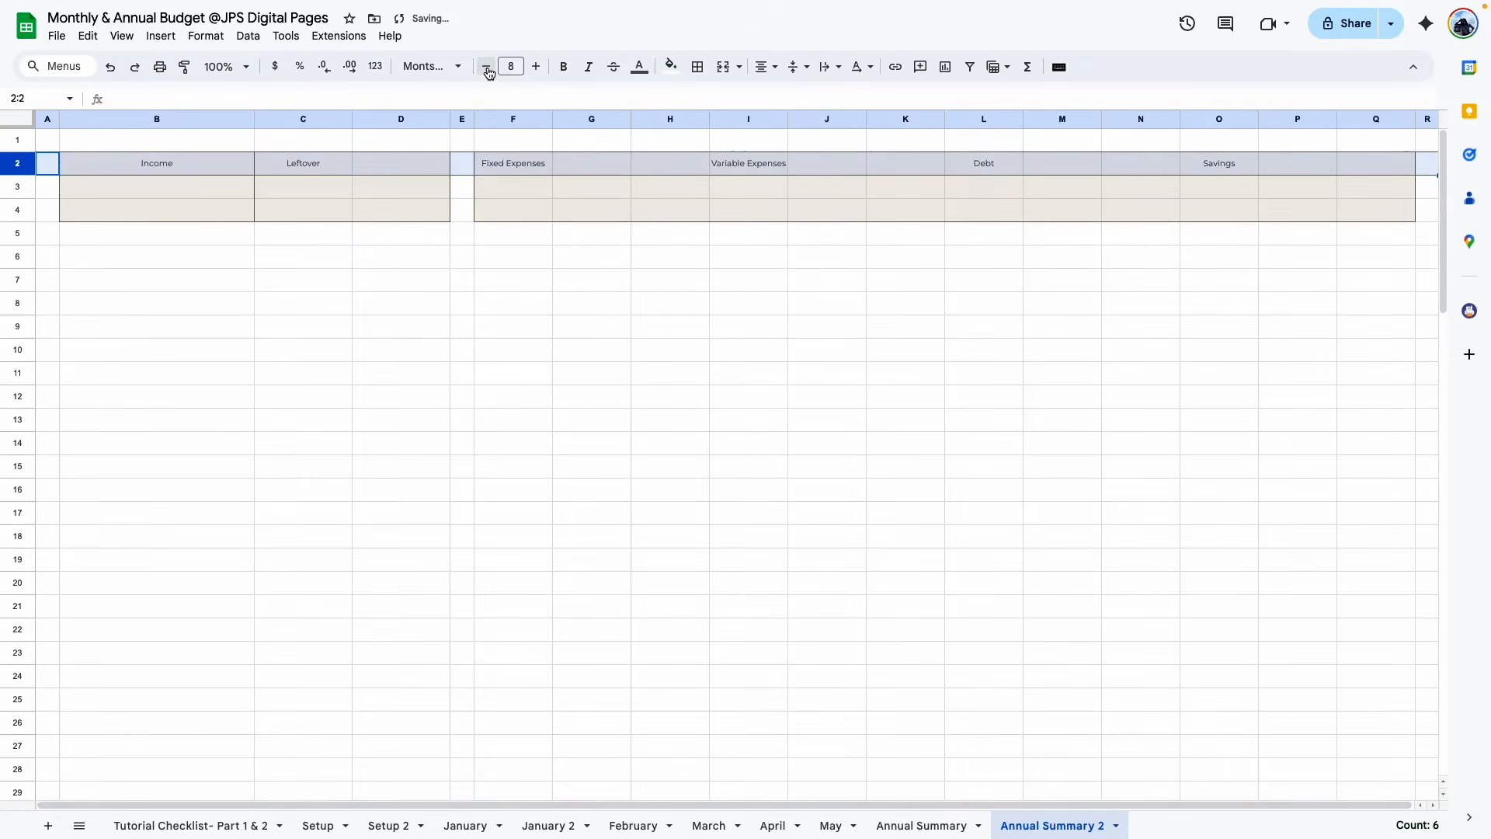
pyautogui.click(724, 479)
pyautogui.click(304, 286)
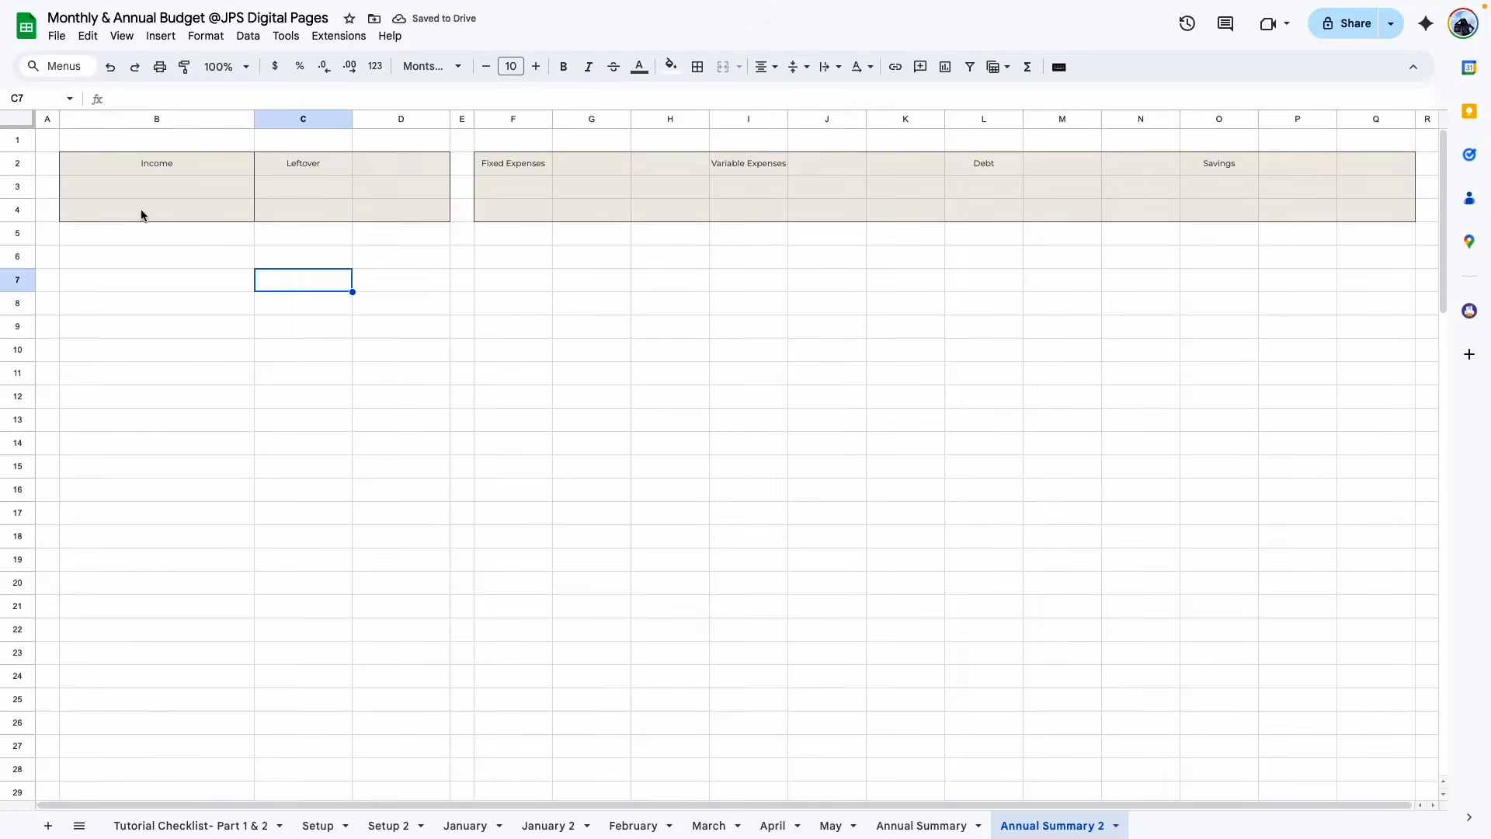
# Merge C2:D2 so the Leftover heading spans both columns
pyautogui.click(168, 166)
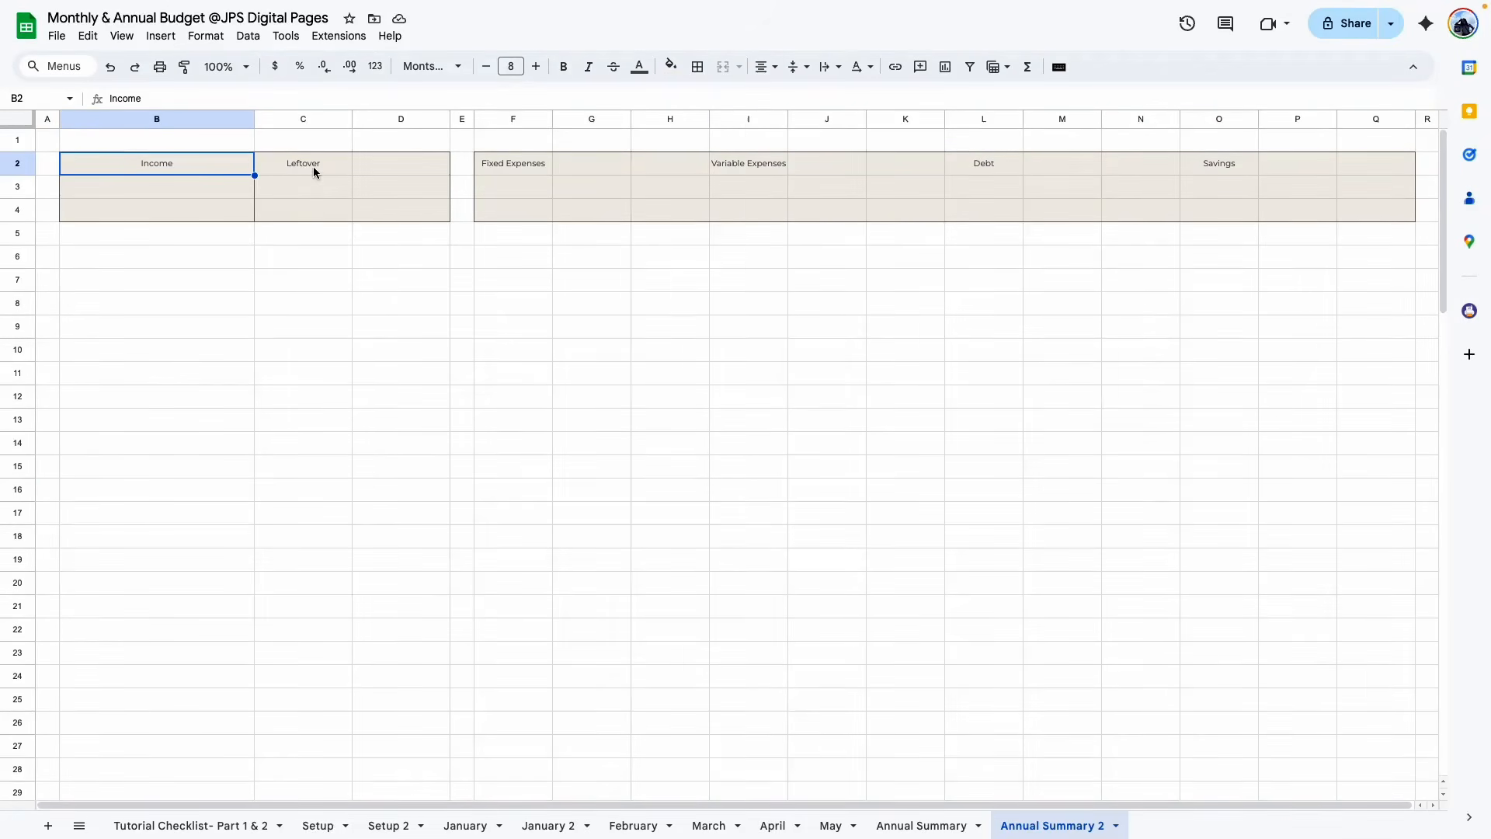
pyautogui.moveTo(281, 170); pyautogui.dragTo(375, 166)
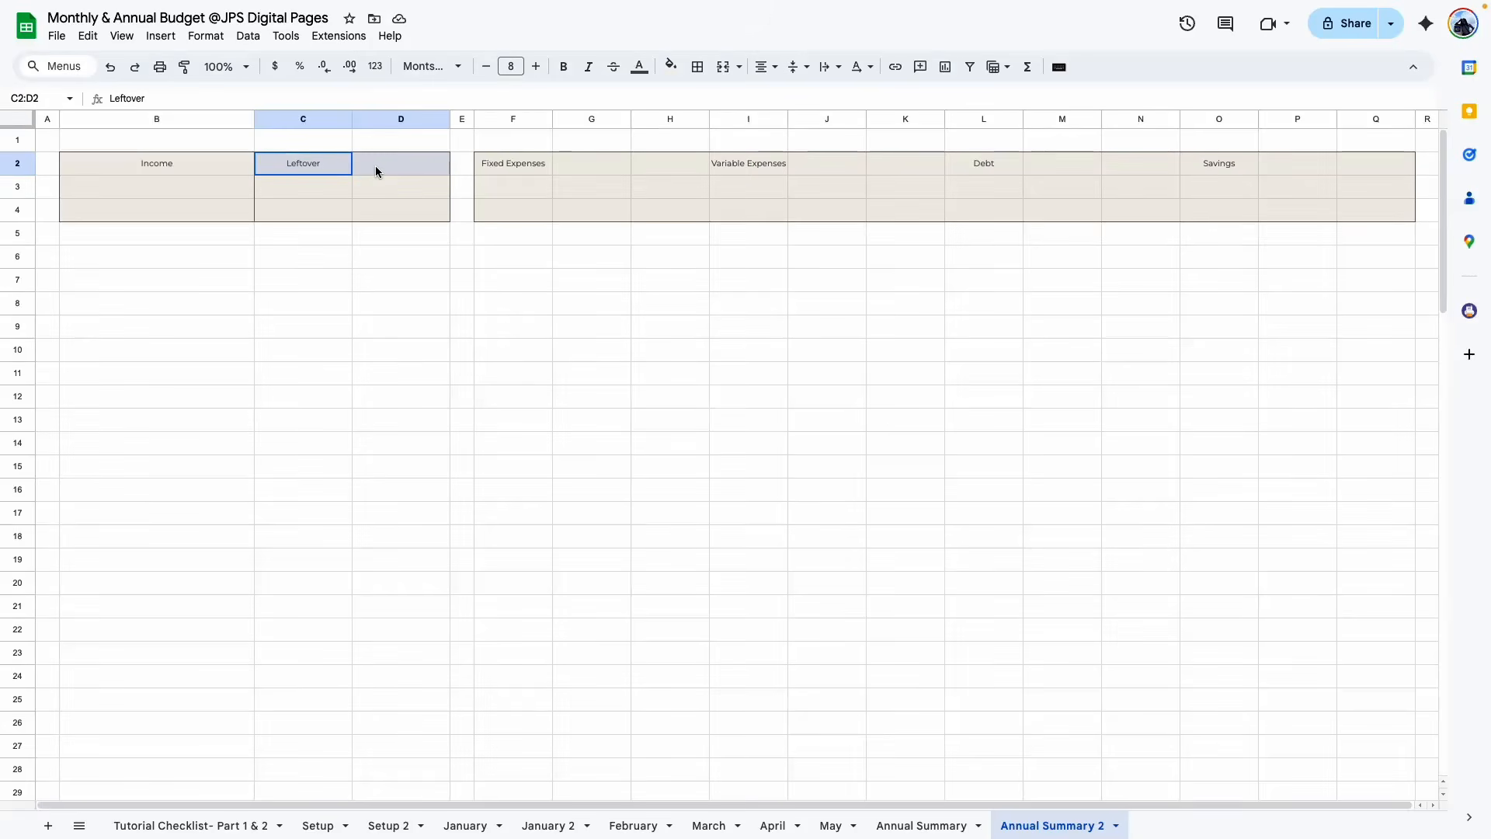
pyautogui.click(716, 68)
pyautogui.click(508, 348)
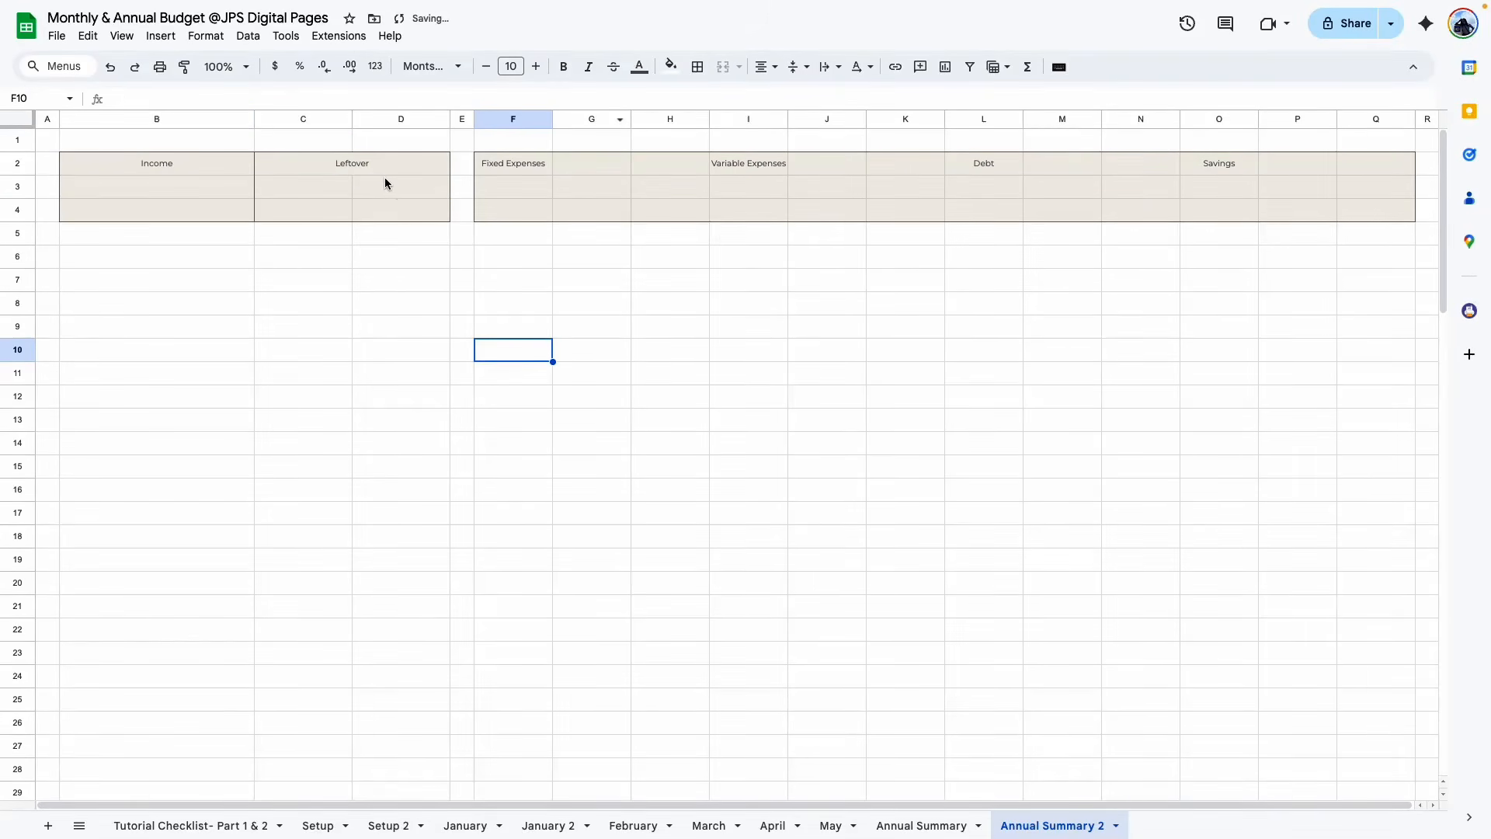
pyautogui.click(984, 165)
pyautogui.click(897, 398)
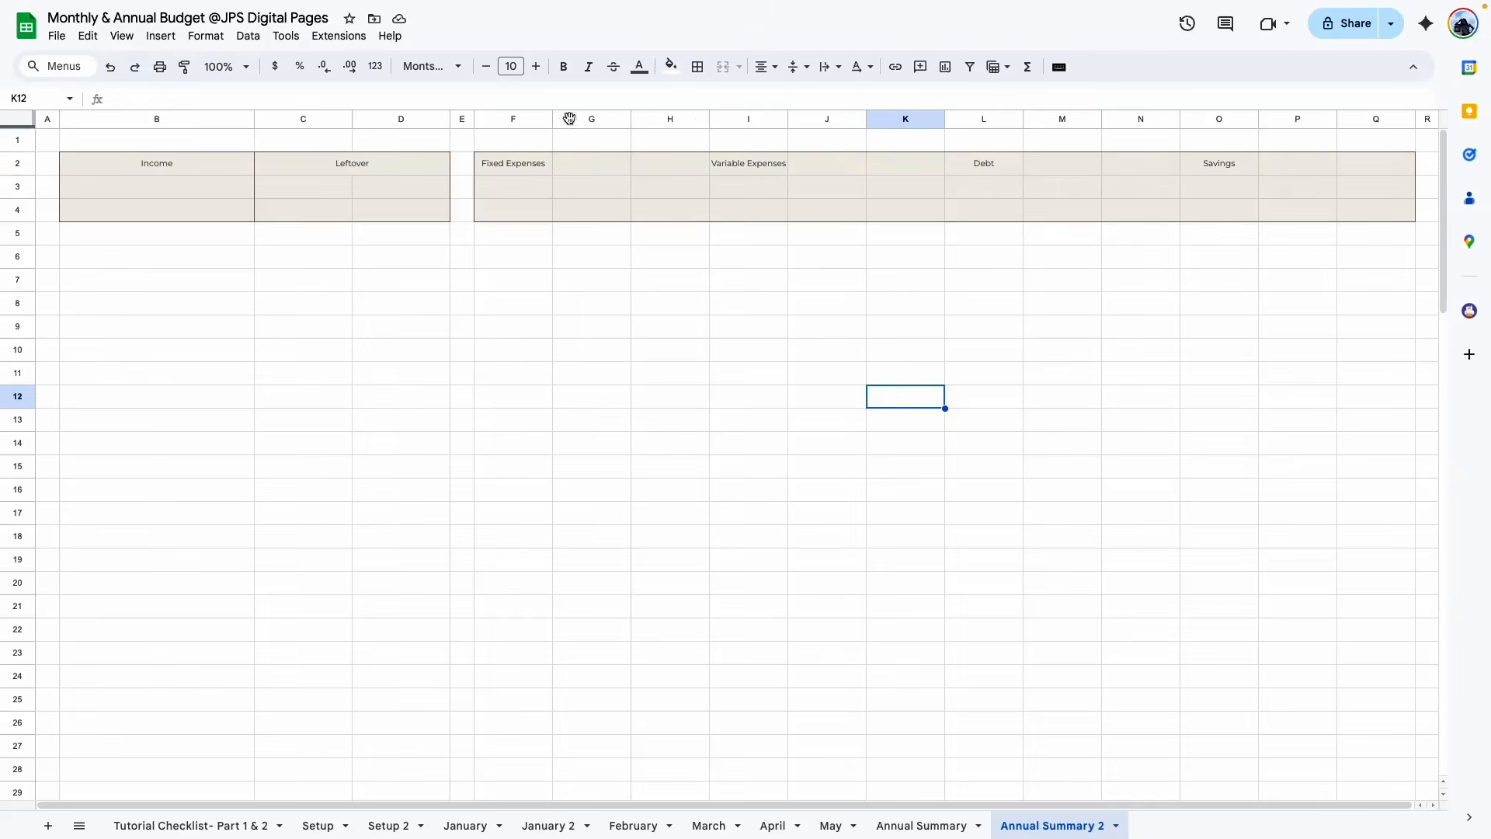
# Merge F2:G2 for the Fixed Expenses heading and I2:J2 for the Variable Expenses heading
pyautogui.click(664, 233)
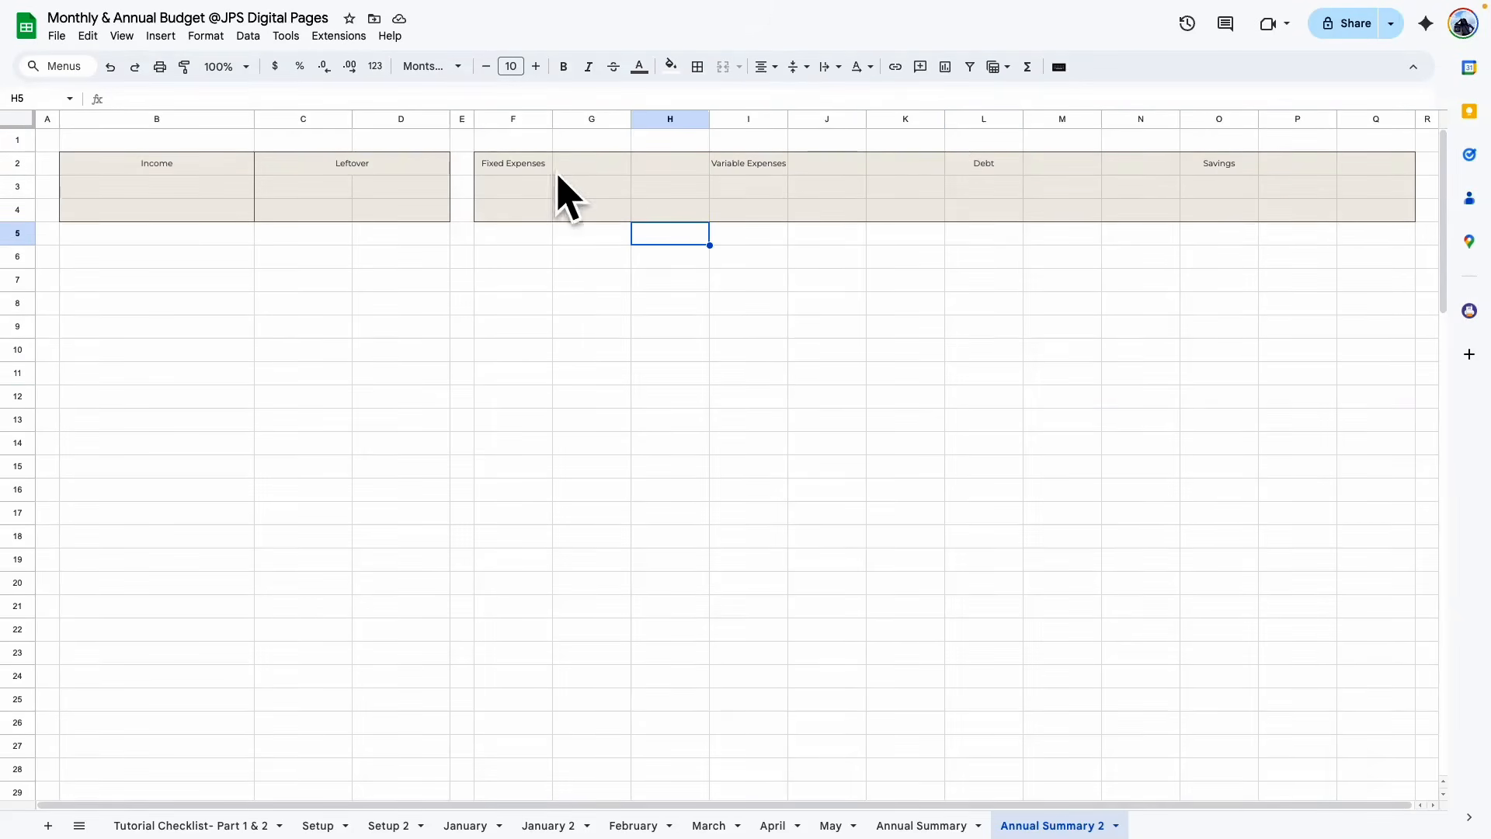
pyautogui.click(677, 167)
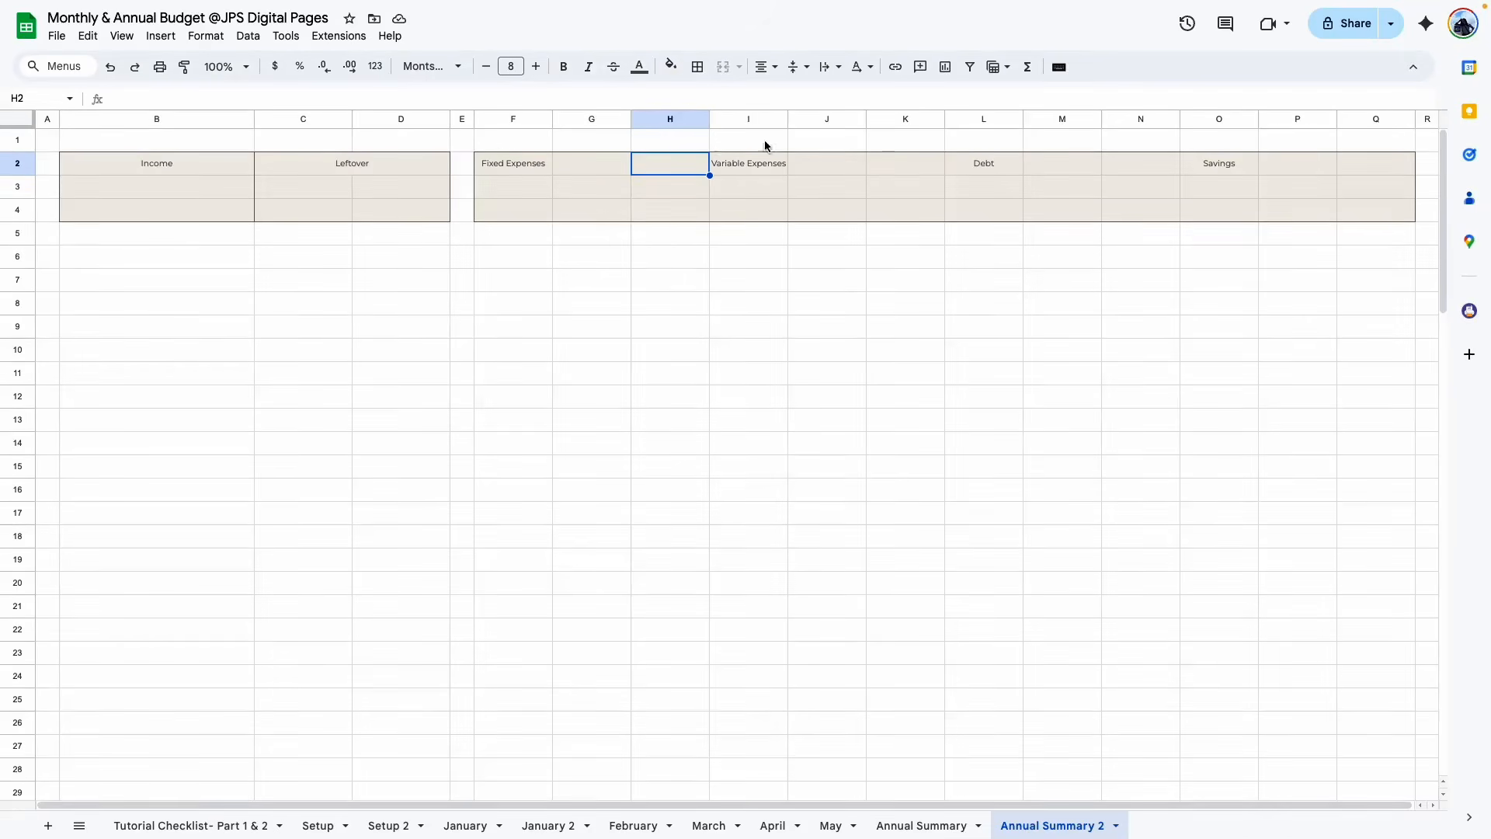
pyautogui.moveTo(504, 169); pyautogui.dragTo(582, 167)
pyautogui.click(496, 208)
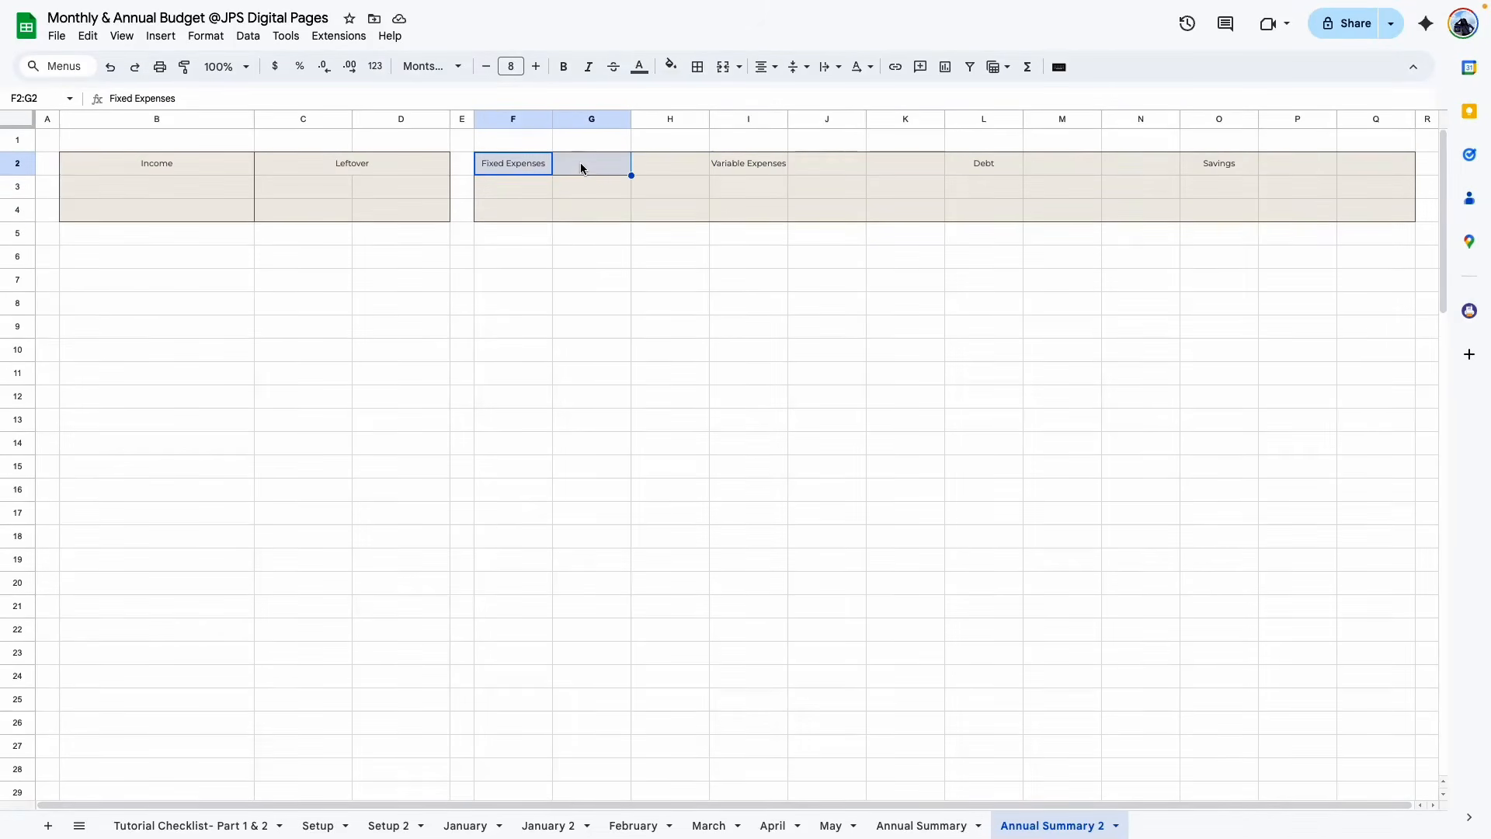
pyautogui.click(723, 66)
pyautogui.click(620, 278)
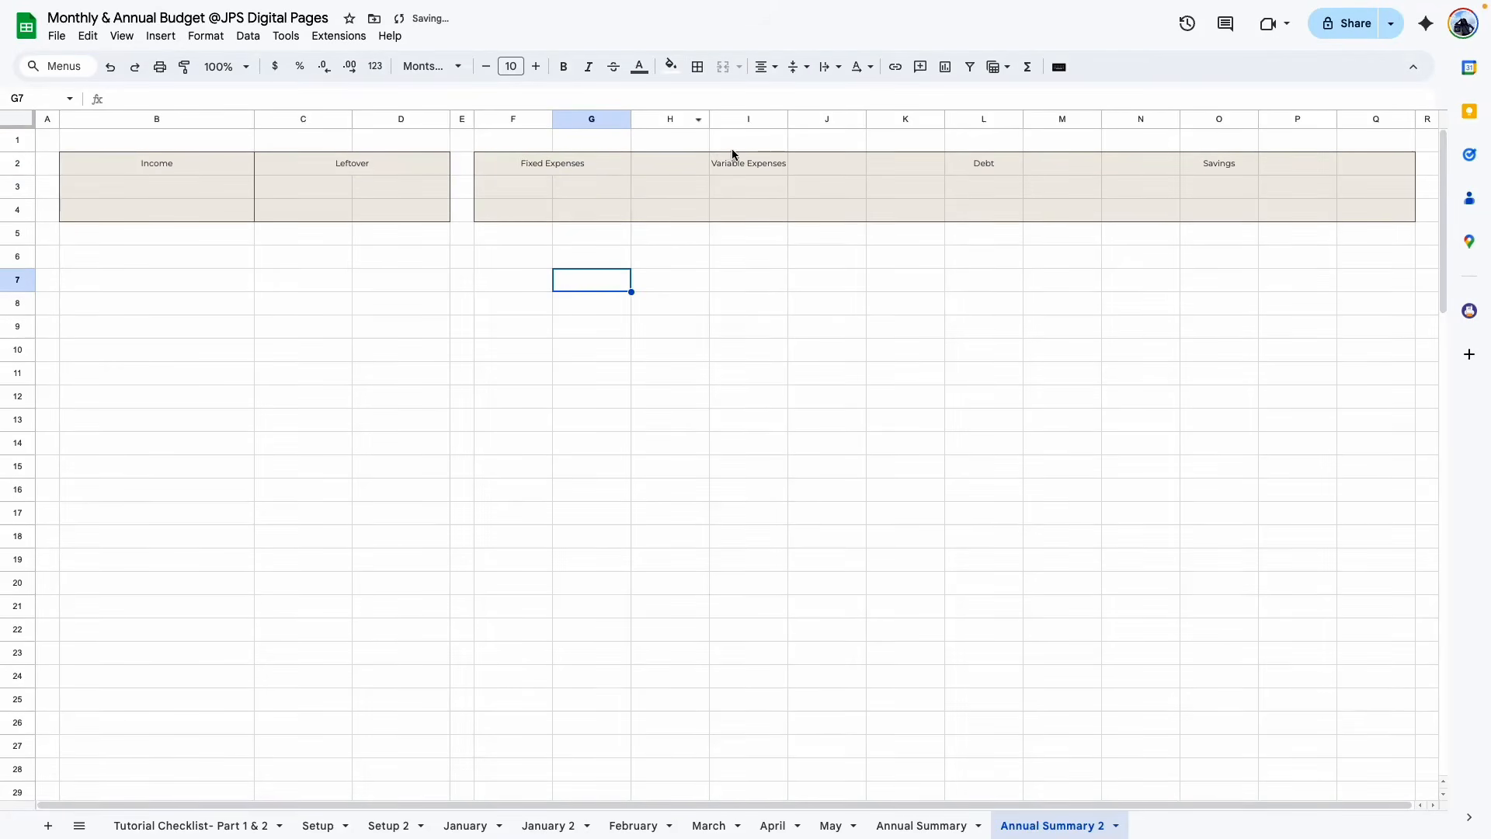
pyautogui.moveTo(729, 165); pyautogui.dragTo(859, 169)
pyautogui.click(724, 66)
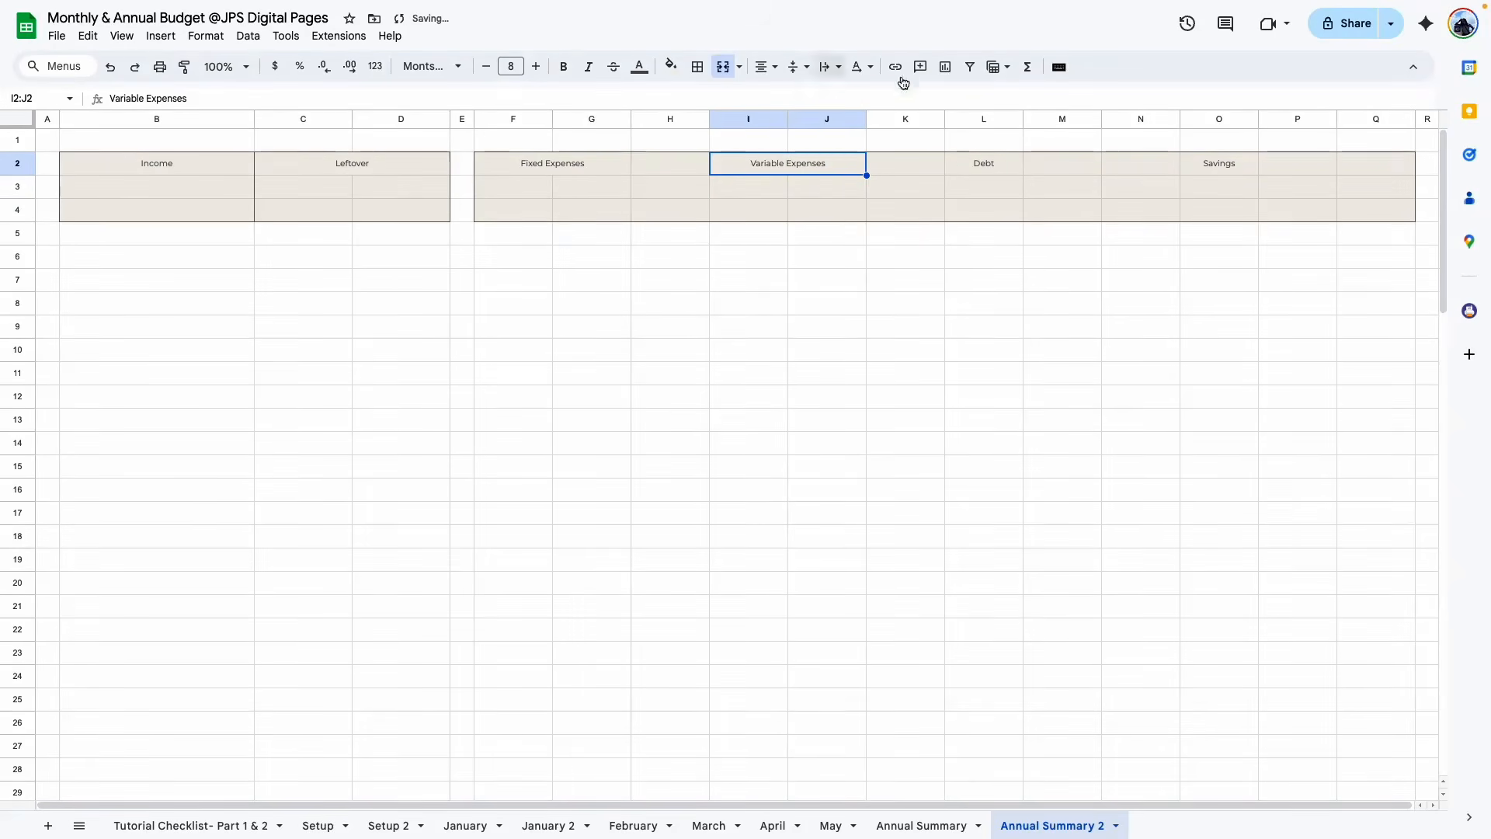
# Merge L2:M2 for the Debt heading and O2:P2 for the Savings heading
pyautogui.click(959, 166)
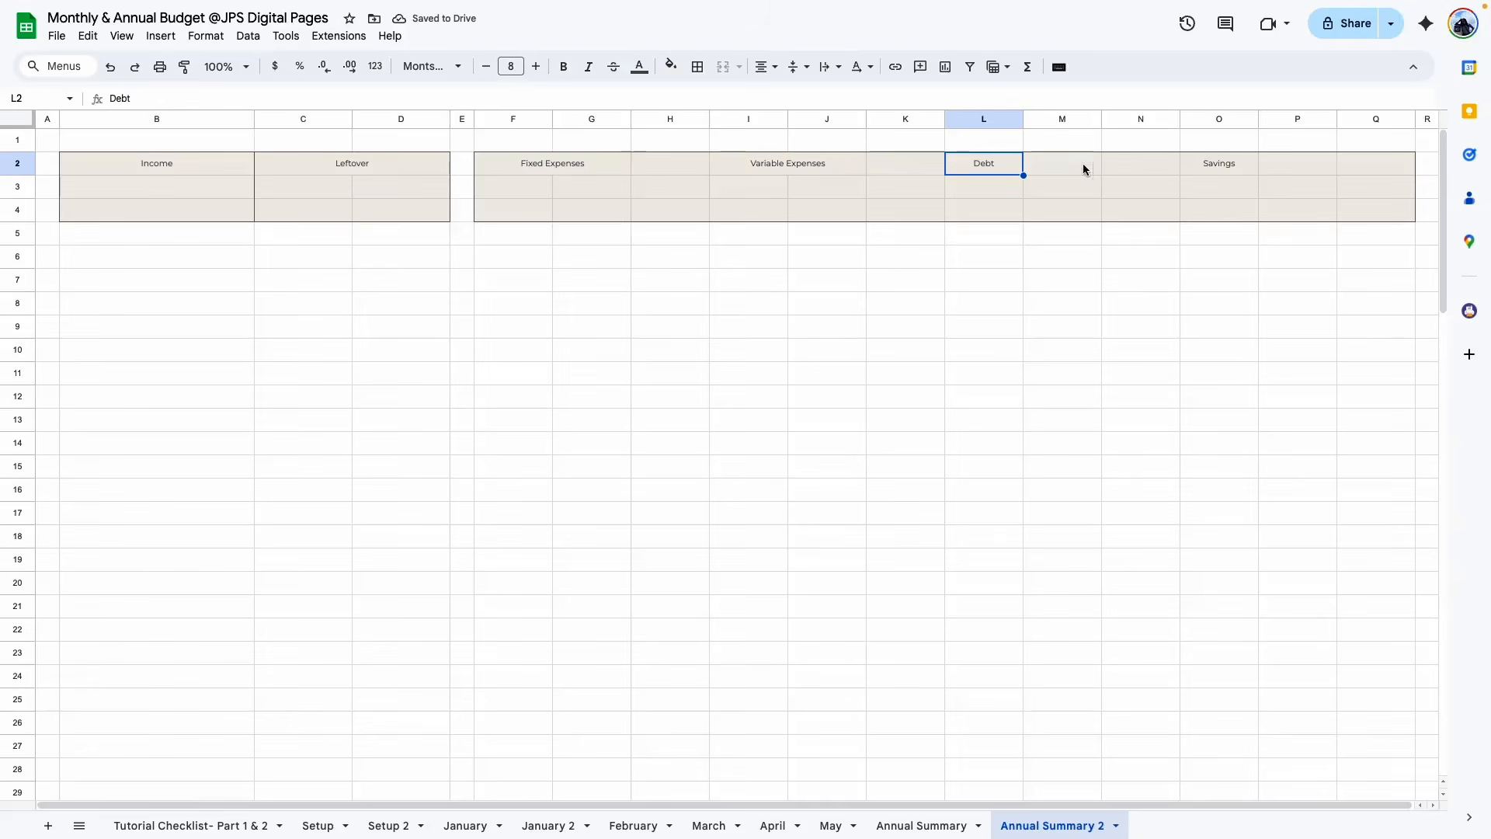
pyautogui.moveTo(1023, 168); pyautogui.dragTo(1096, 169)
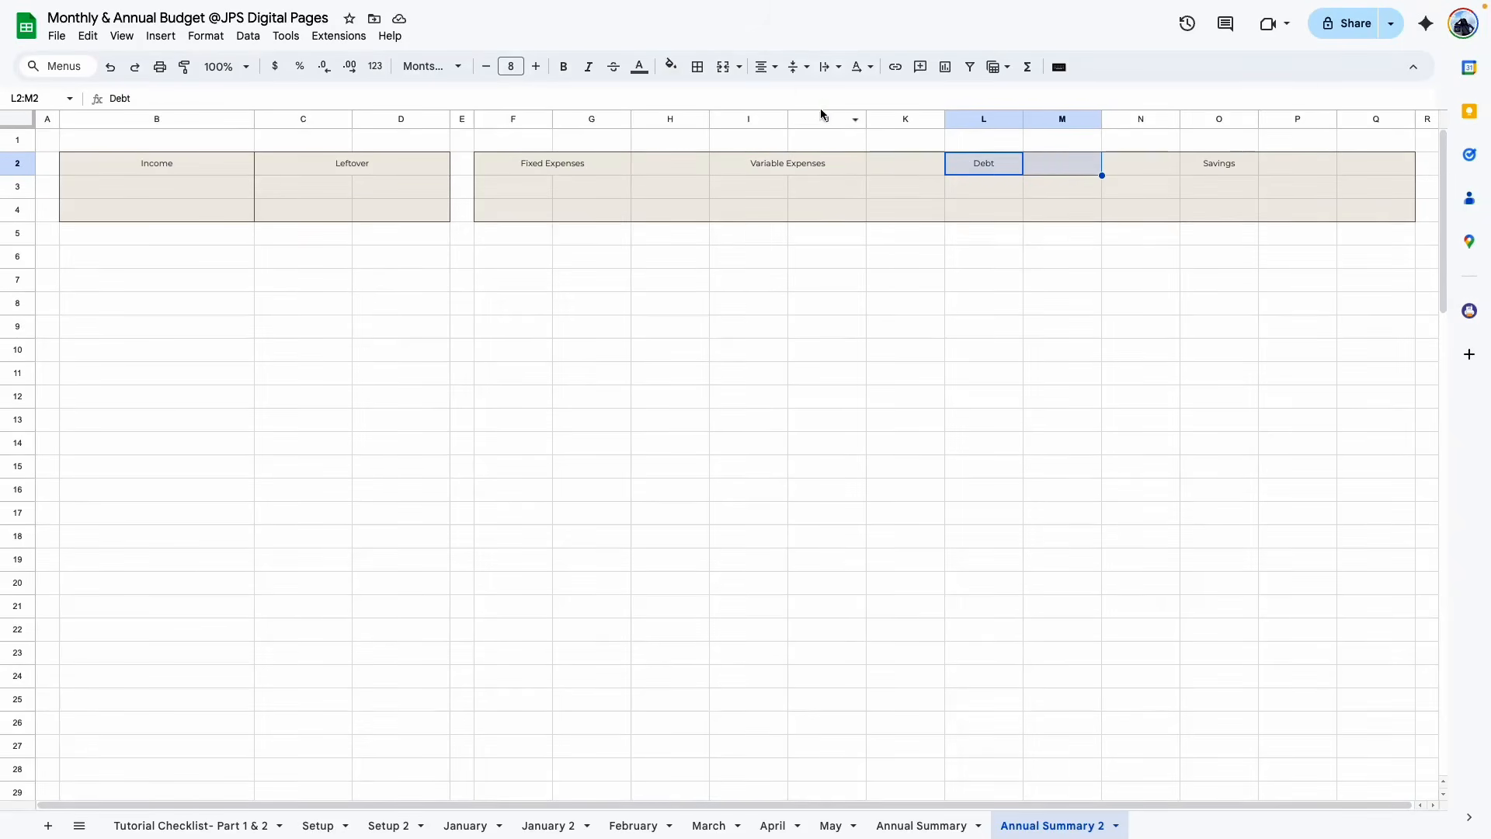
pyautogui.click(723, 66)
pyautogui.click(1138, 170)
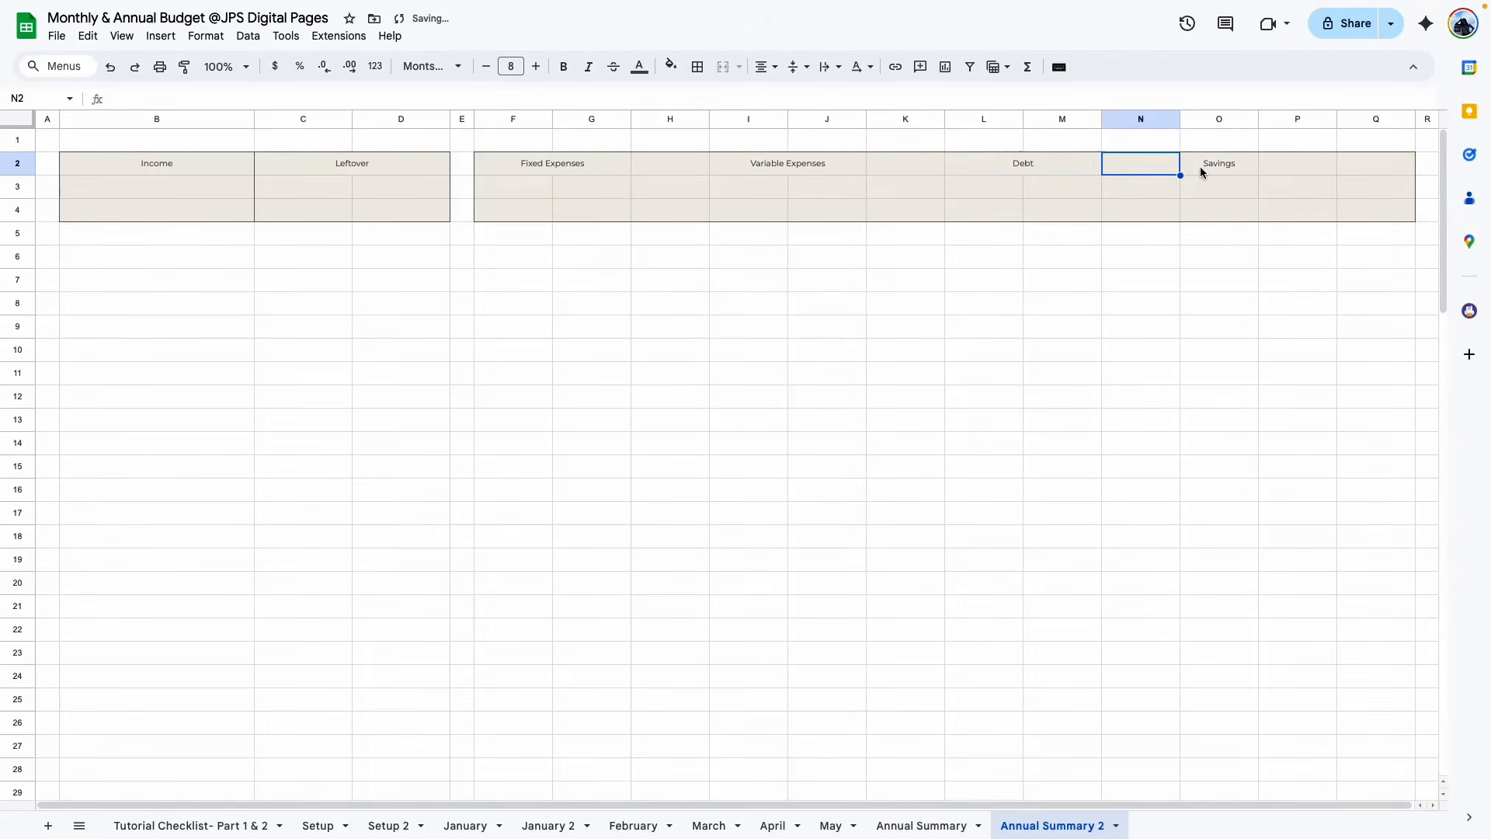
pyautogui.moveTo(1202, 171); pyautogui.dragTo(1281, 172)
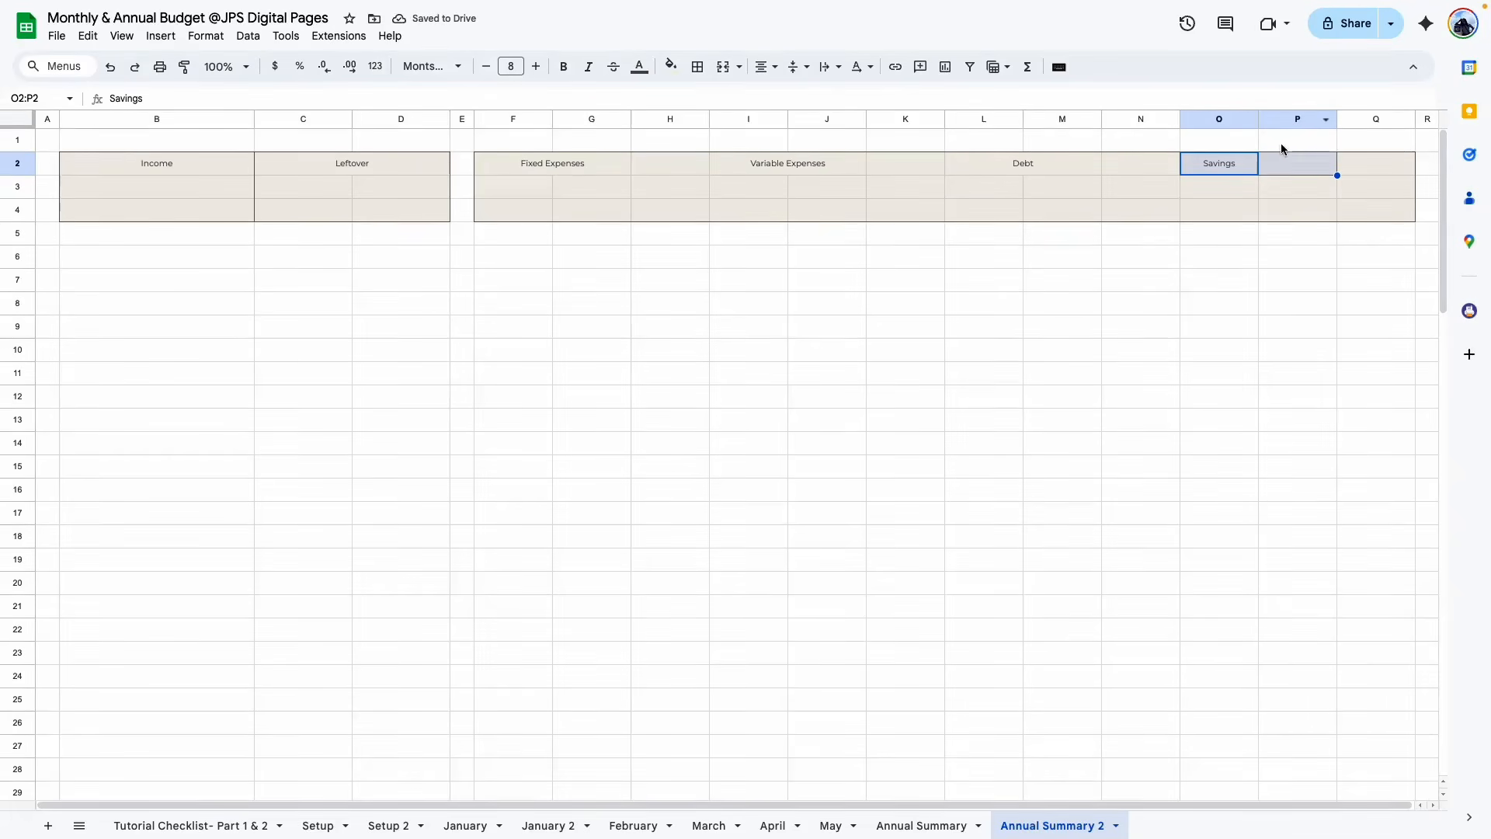
pyautogui.click(724, 66)
# Merge B3:B4 beneath Income and C3:D4 beneath Leftover to form the total cells
pyautogui.click(156, 187)
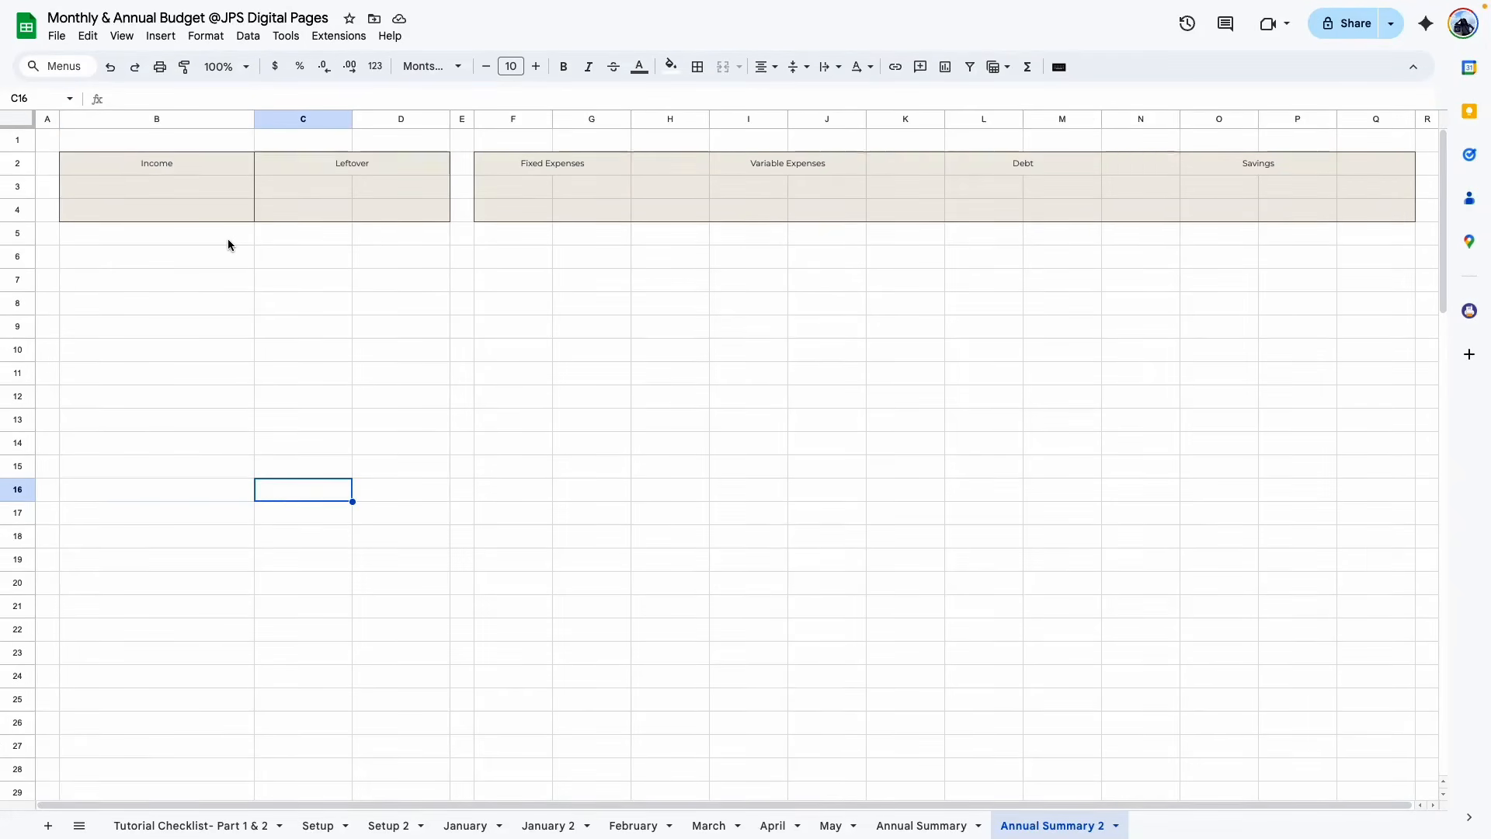
pyautogui.click(172, 189)
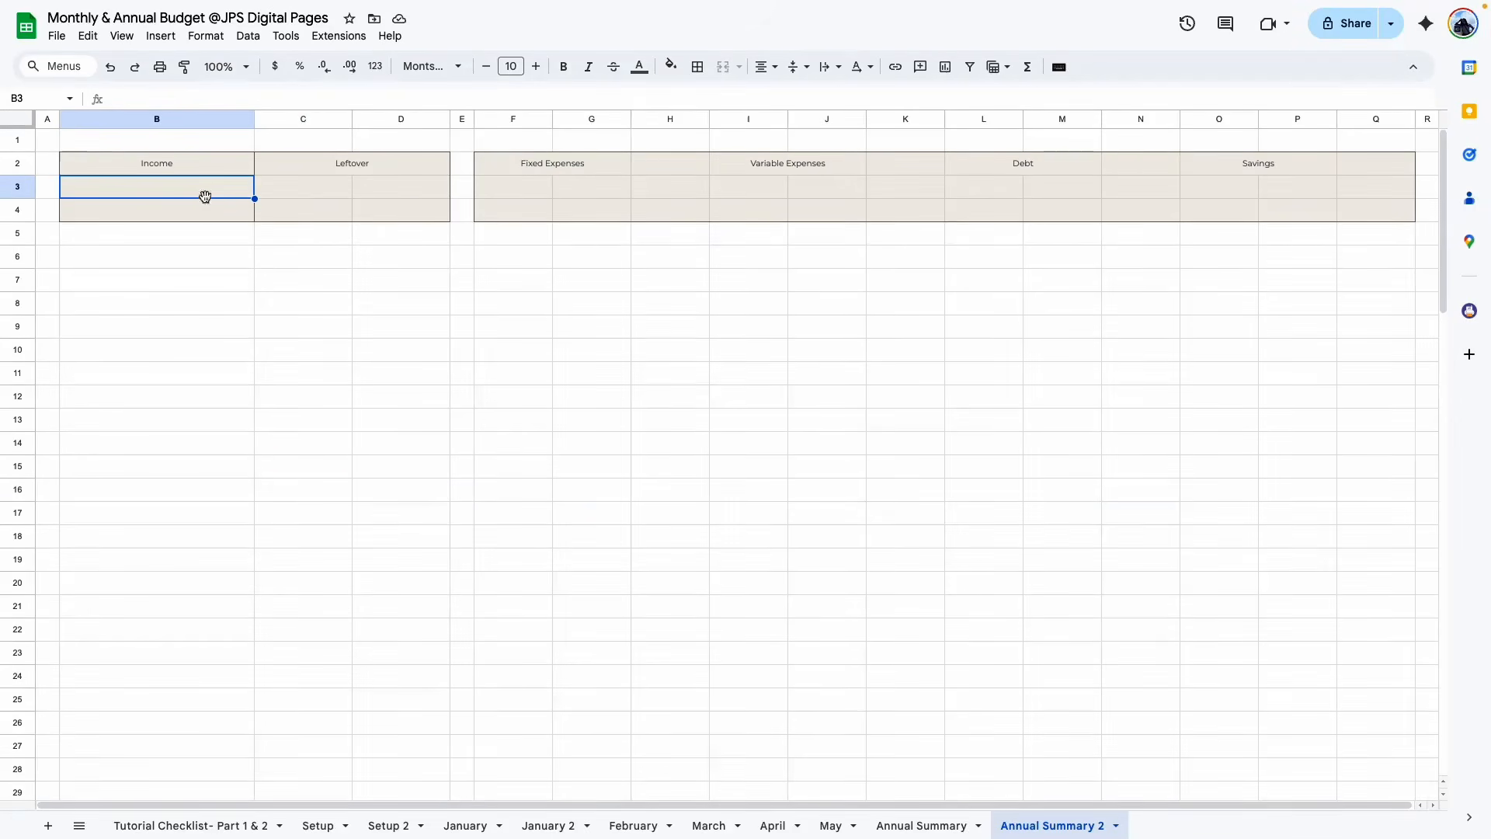
pyautogui.moveTo(200, 194); pyautogui.dragTo(381, 204)
pyautogui.click(723, 67)
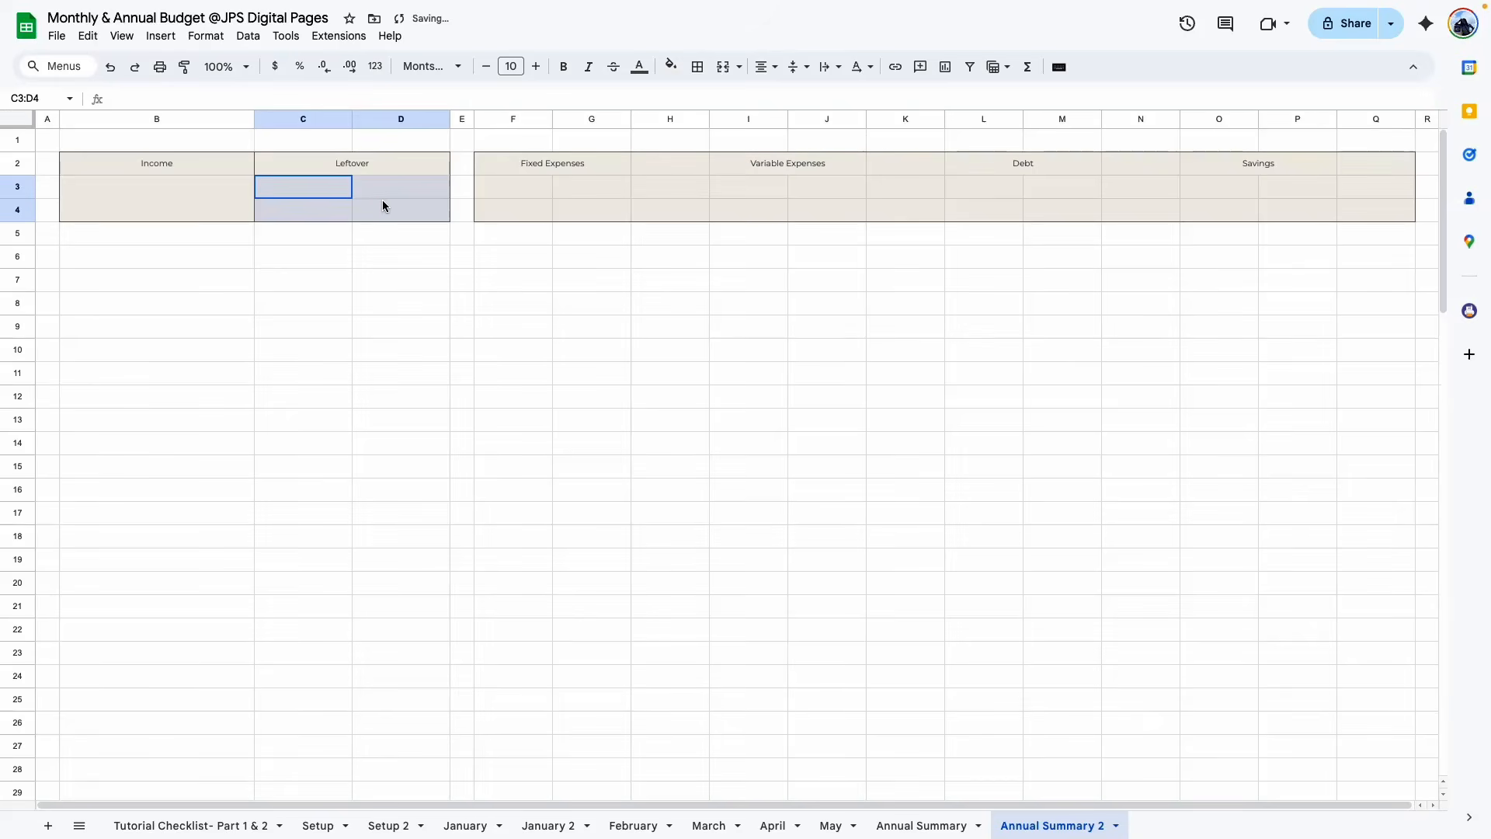
pyautogui.click(723, 67)
# Merge F3:G4, I3:J4, L3:M4 and O3:P4 as total cells beneath the expense, debt and savings headings
pyautogui.moveTo(515, 187); pyautogui.dragTo(600, 203)
pyautogui.click(722, 68)
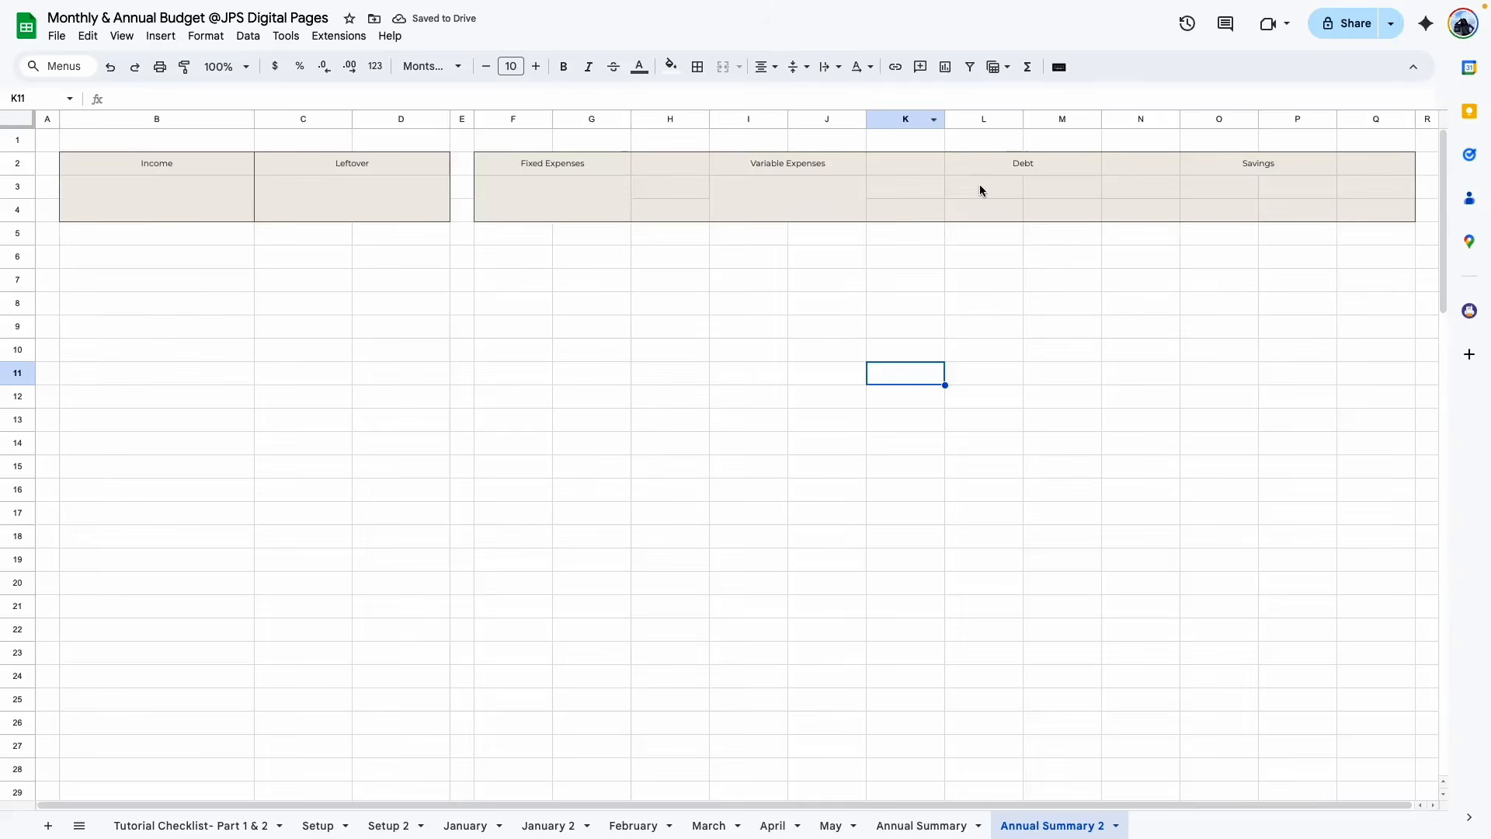
pyautogui.moveTo(980, 190); pyautogui.dragTo(1035, 206)
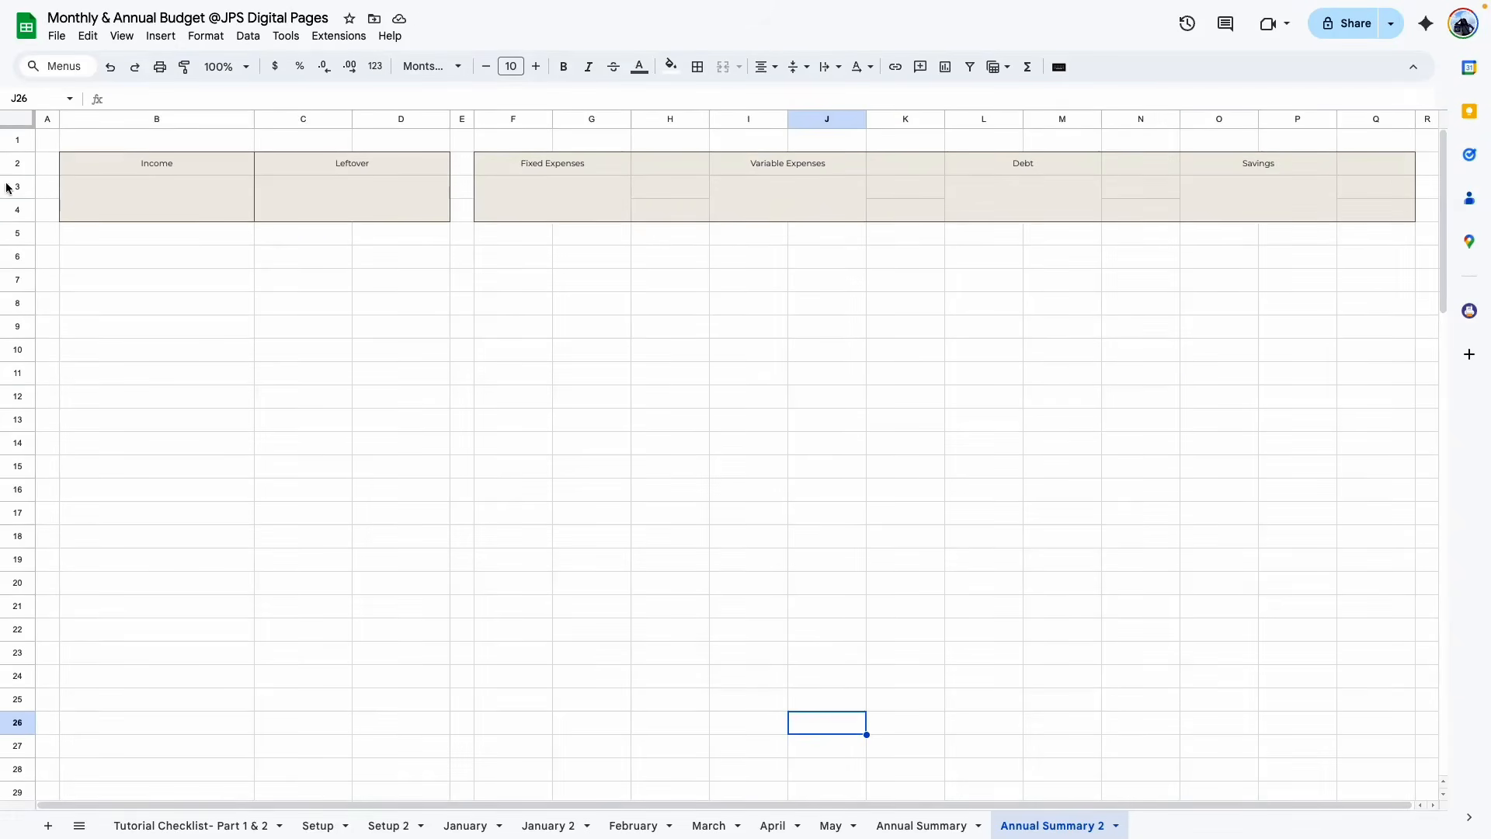
# Format rows 3 and 4 with font size 24 and bold
pyautogui.moveTo(7, 187); pyautogui.dragTo(8, 210)
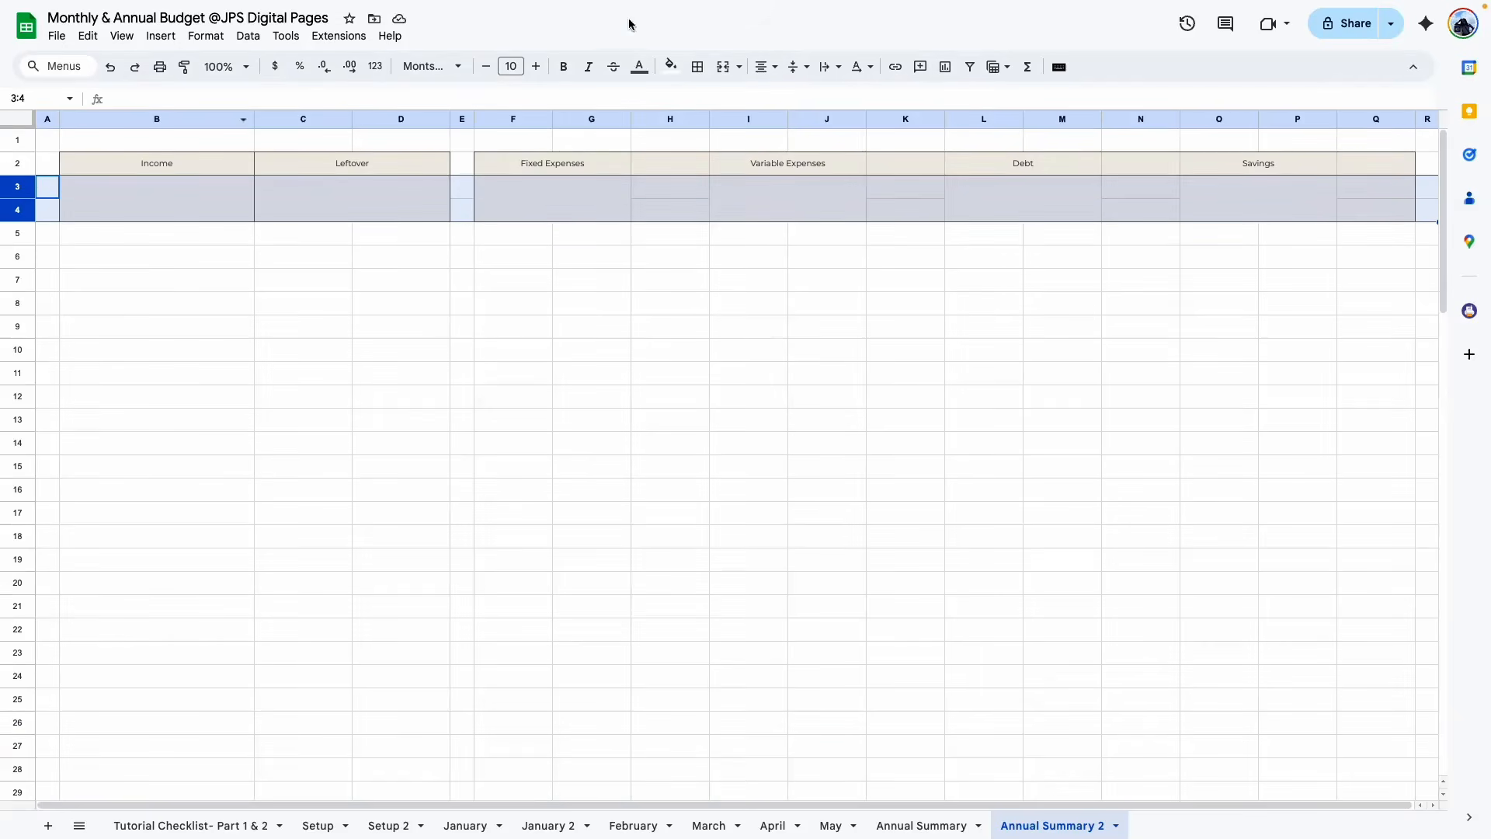
pyautogui.click(512, 68)
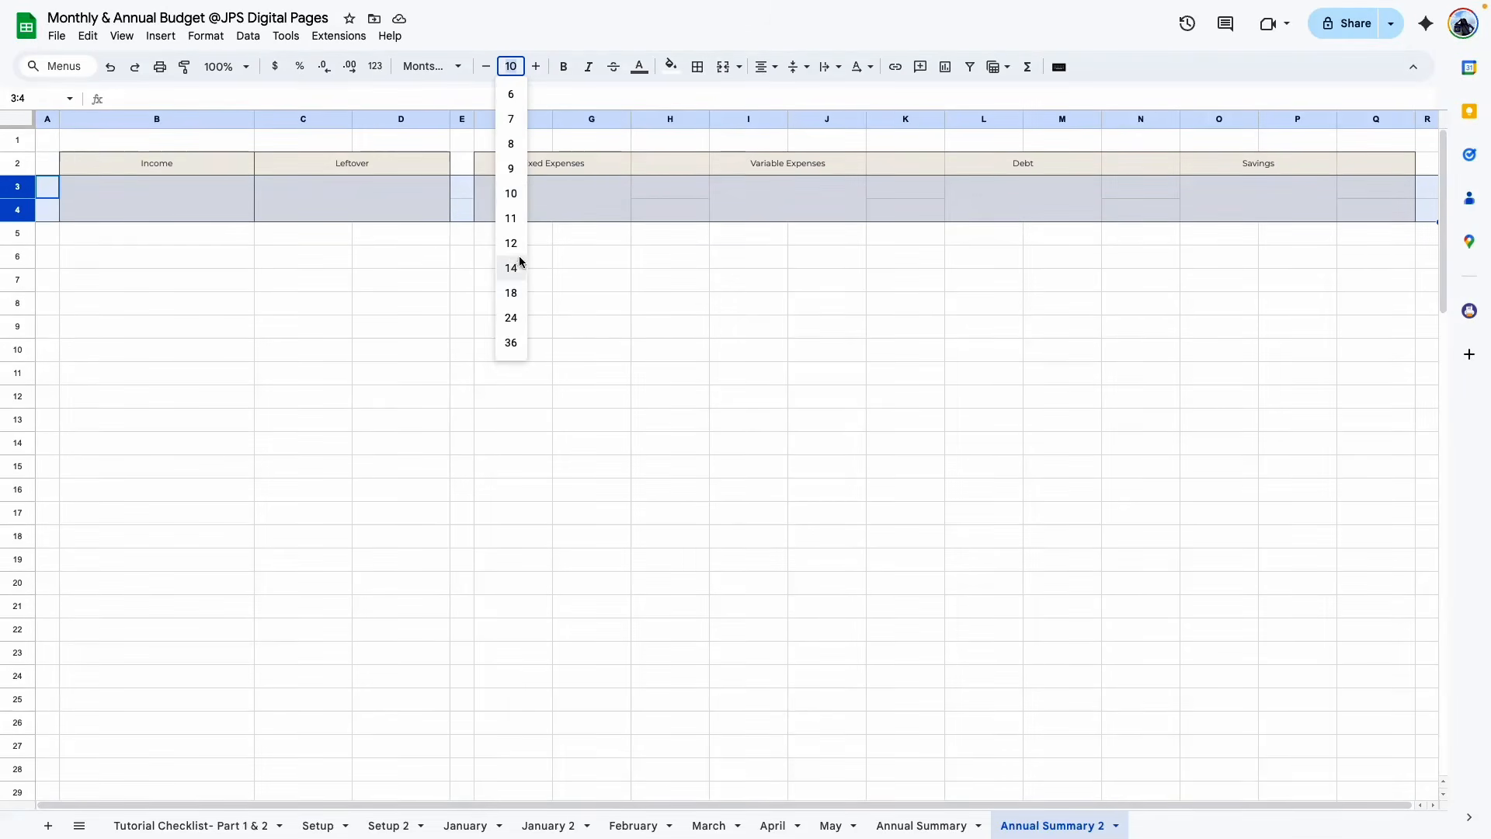
pyautogui.click(514, 318)
pyautogui.click(563, 67)
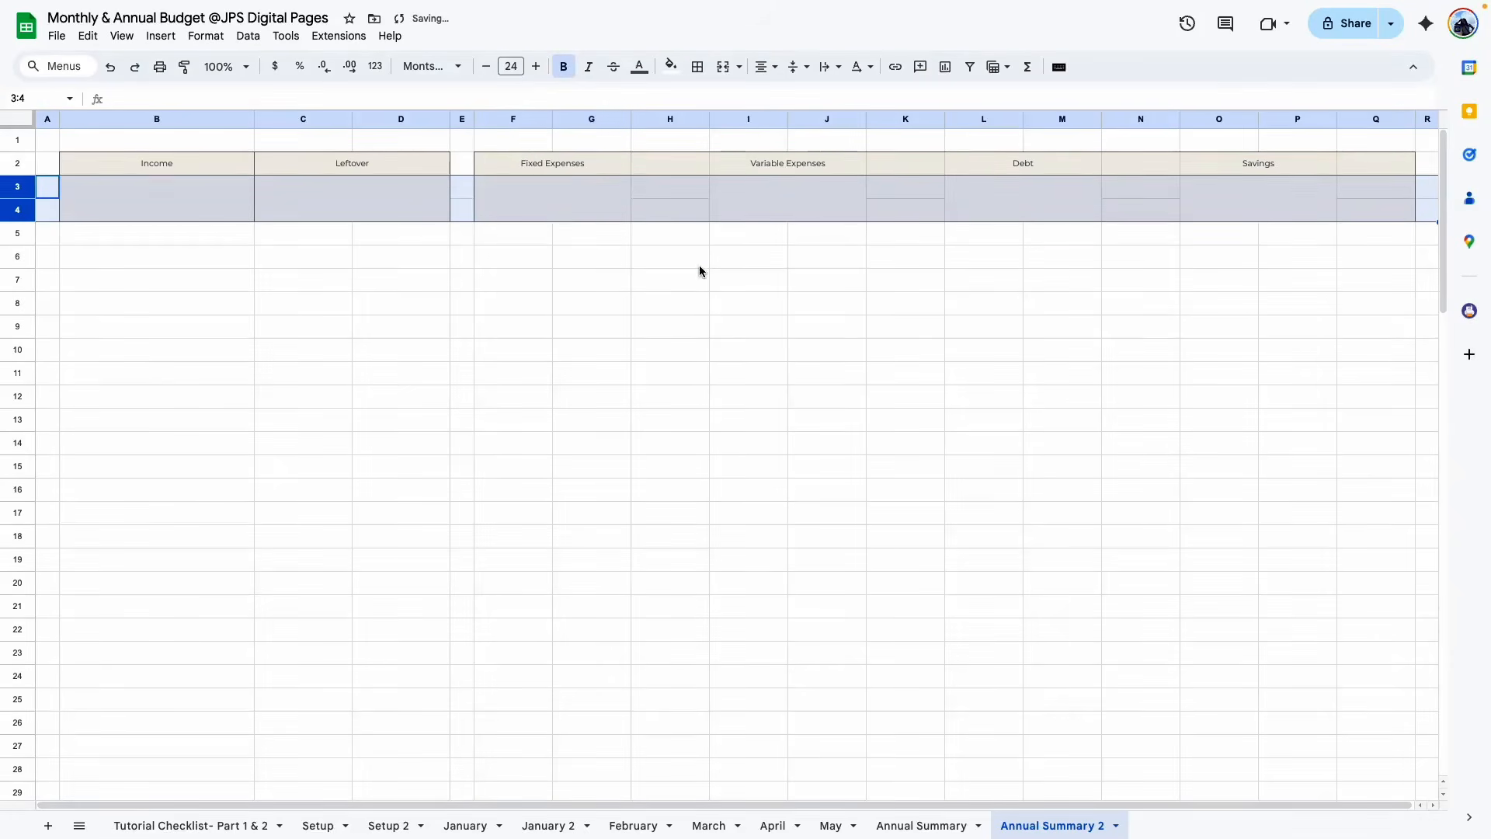
pyautogui.click(692, 260)
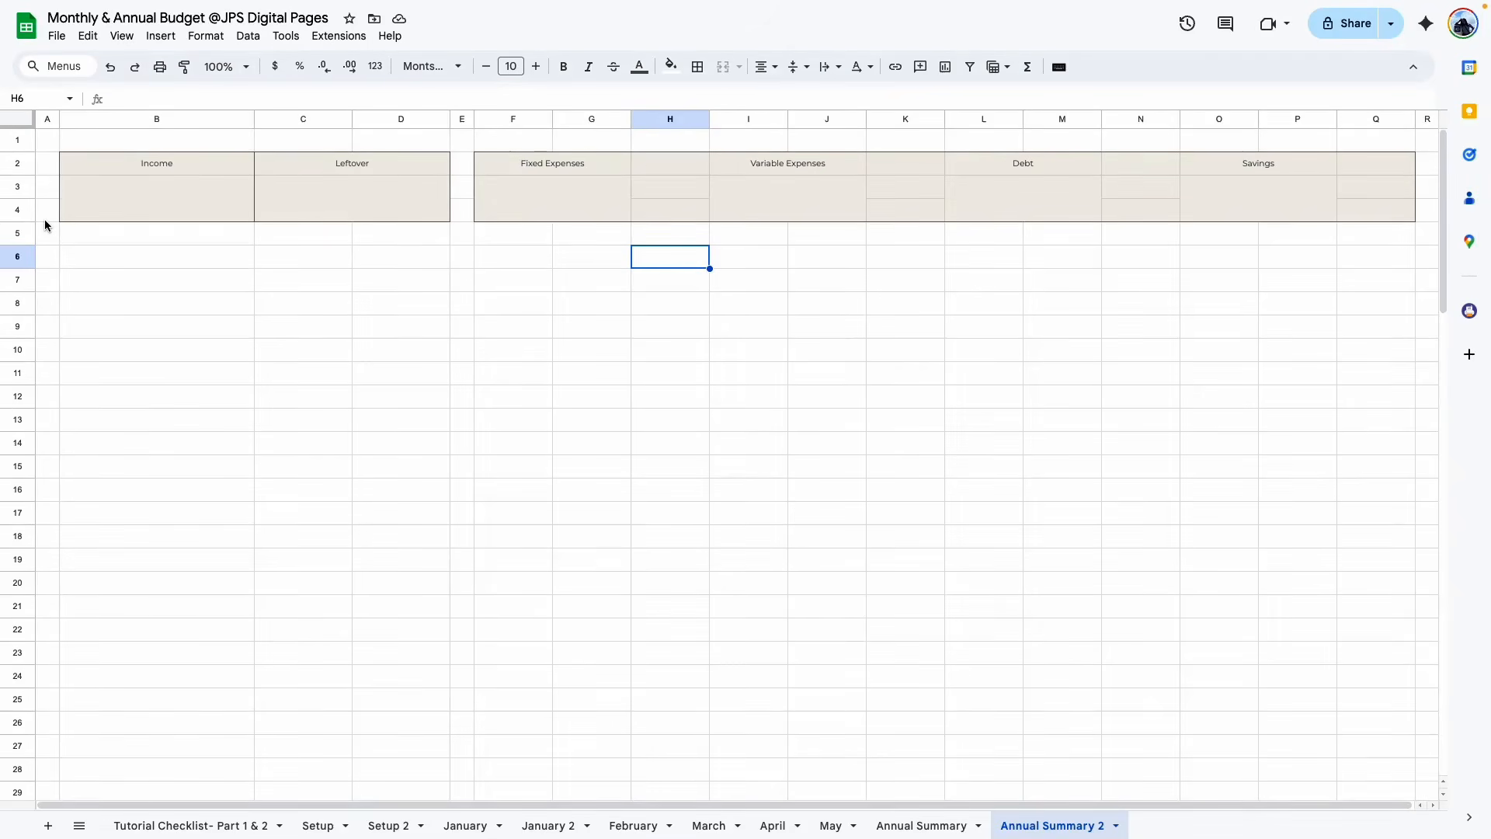
pyautogui.click(208, 302)
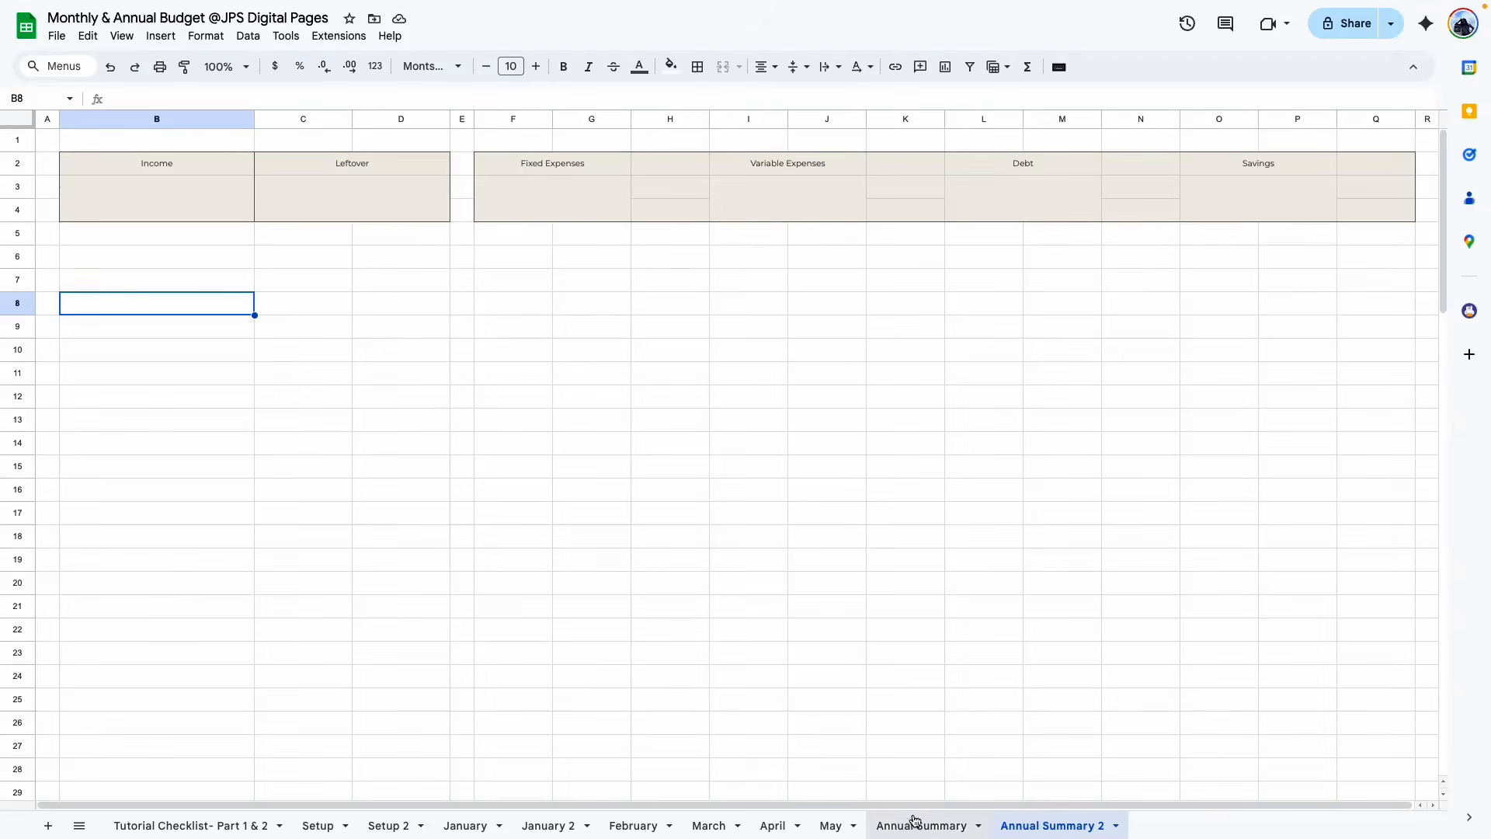
# Check the Income table's range on the Annual Summary, and put outer borders around B6:D17 on Annual Summary 2
pyautogui.click(887, 824)
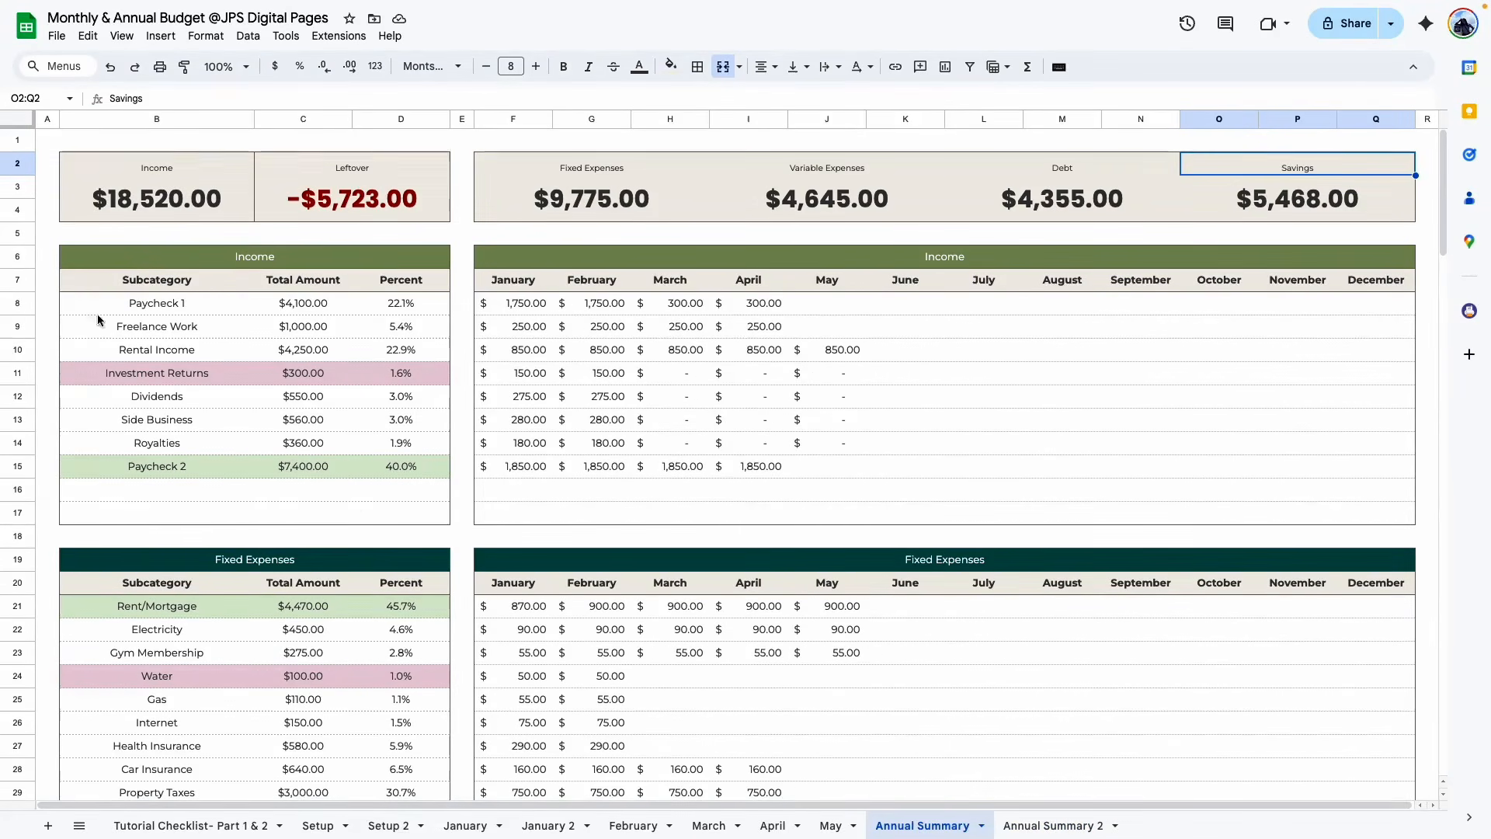
pyautogui.click(221, 284)
pyautogui.moveTo(101, 253); pyautogui.dragTo(124, 514)
pyautogui.click(179, 397)
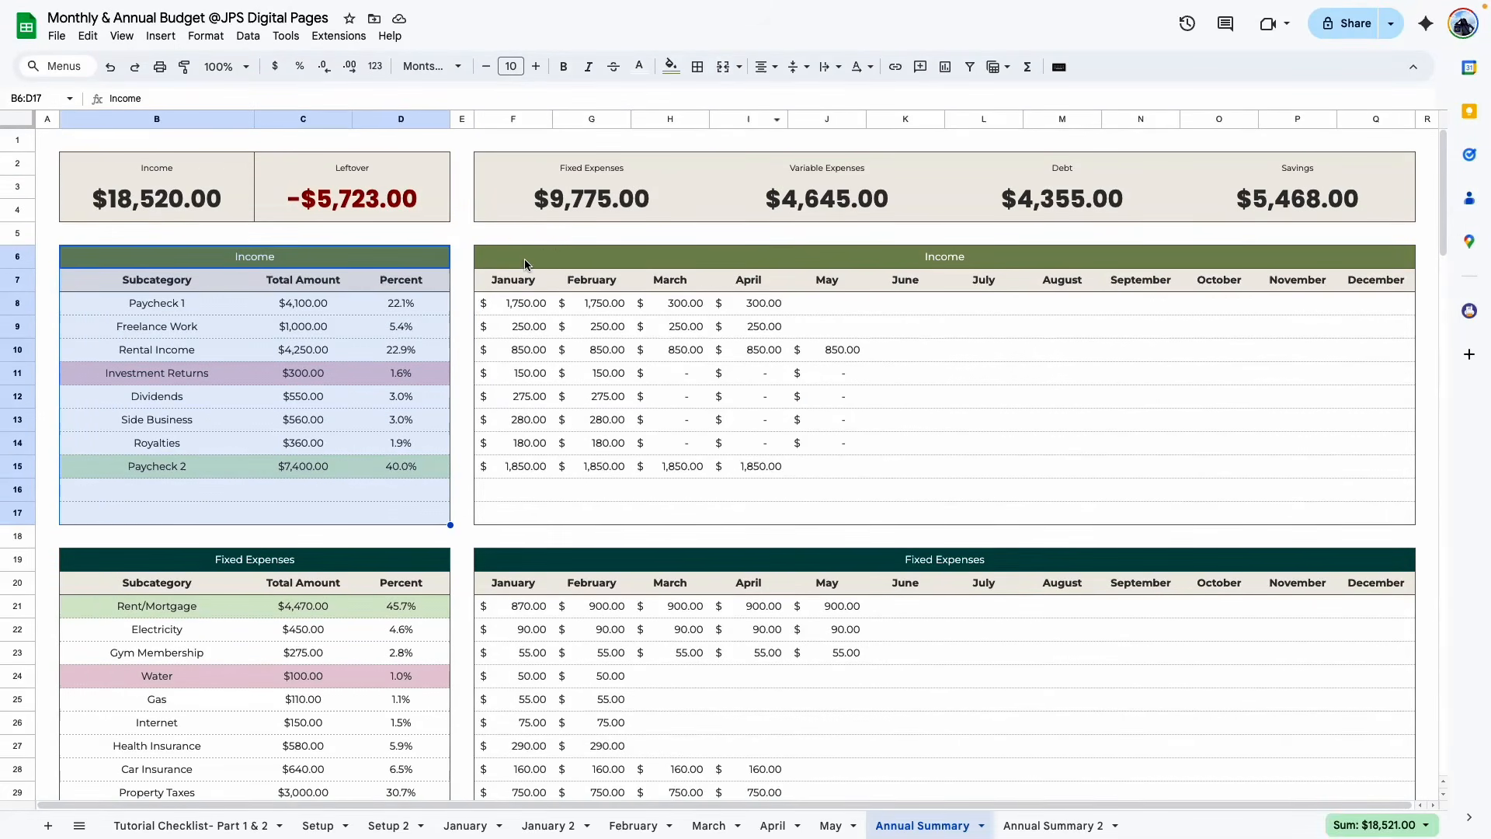
pyautogui.click(1047, 829)
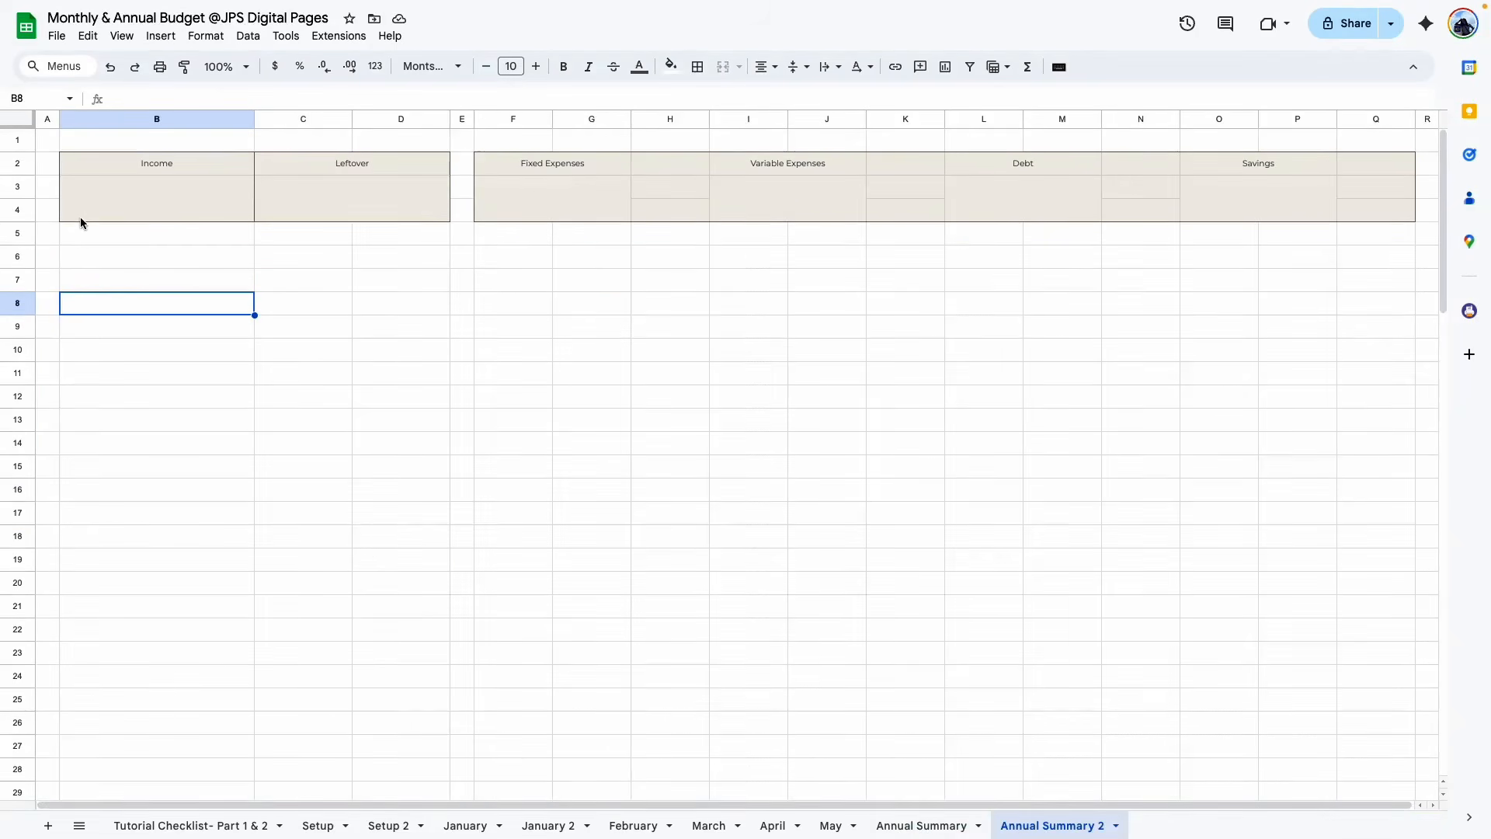
pyautogui.click(20, 237)
pyautogui.moveTo(64, 249); pyautogui.dragTo(435, 516)
pyautogui.click(698, 67)
pyautogui.click(818, 102)
# Merge B6:D6 into one title row and give it outer borders
pyautogui.moveTo(117, 260); pyautogui.dragTo(412, 267)
pyautogui.click(724, 67)
pyautogui.click(698, 66)
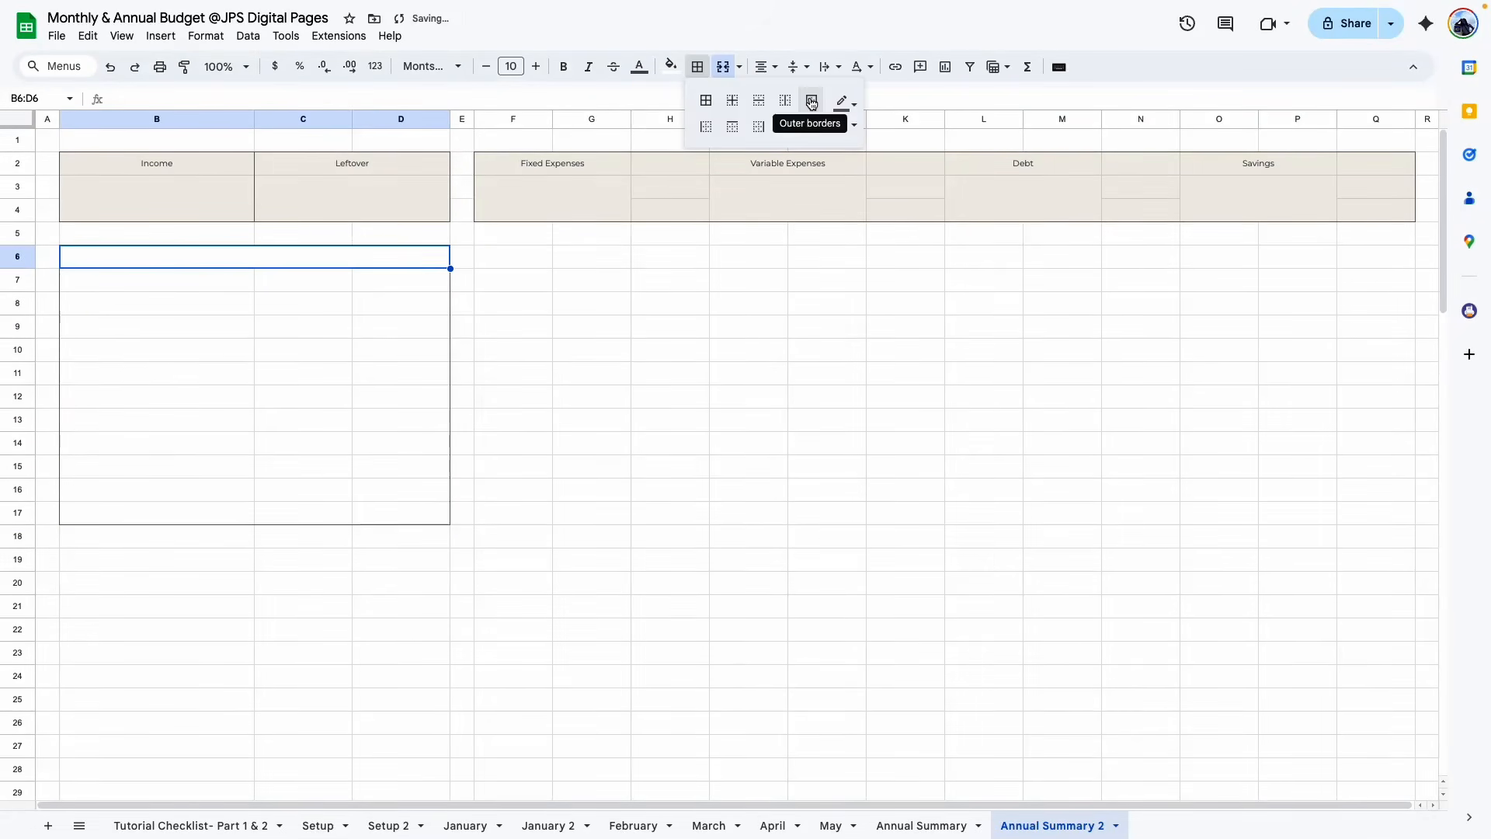
pyautogui.click(813, 104)
pyautogui.click(630, 374)
# Put outer borders around F6:Q17 for the monthly Income table
pyautogui.moveTo(504, 256); pyautogui.dragTo(1390, 512)
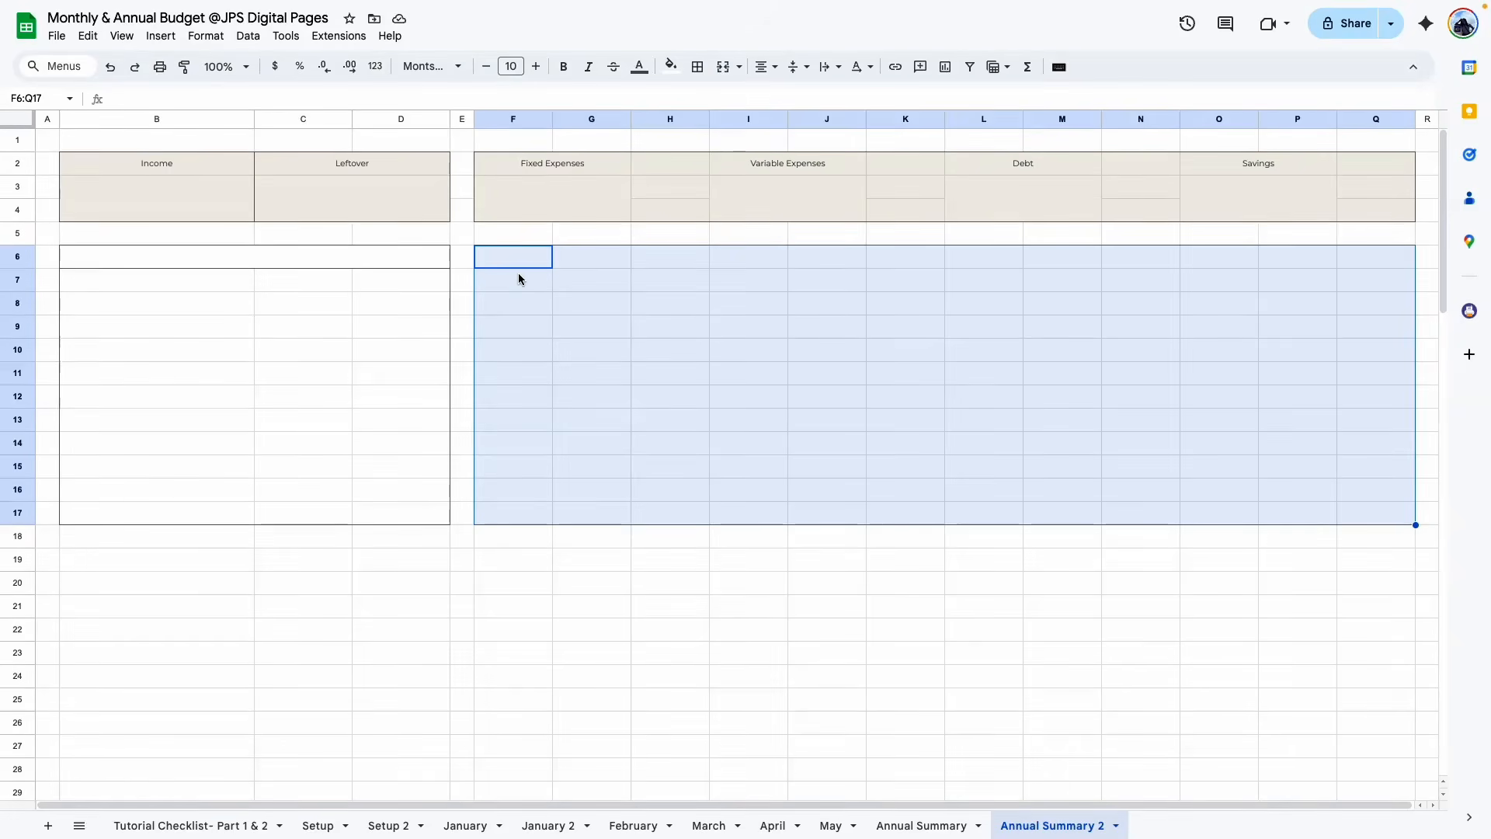
pyautogui.click(698, 67)
pyautogui.click(812, 101)
pyautogui.click(747, 327)
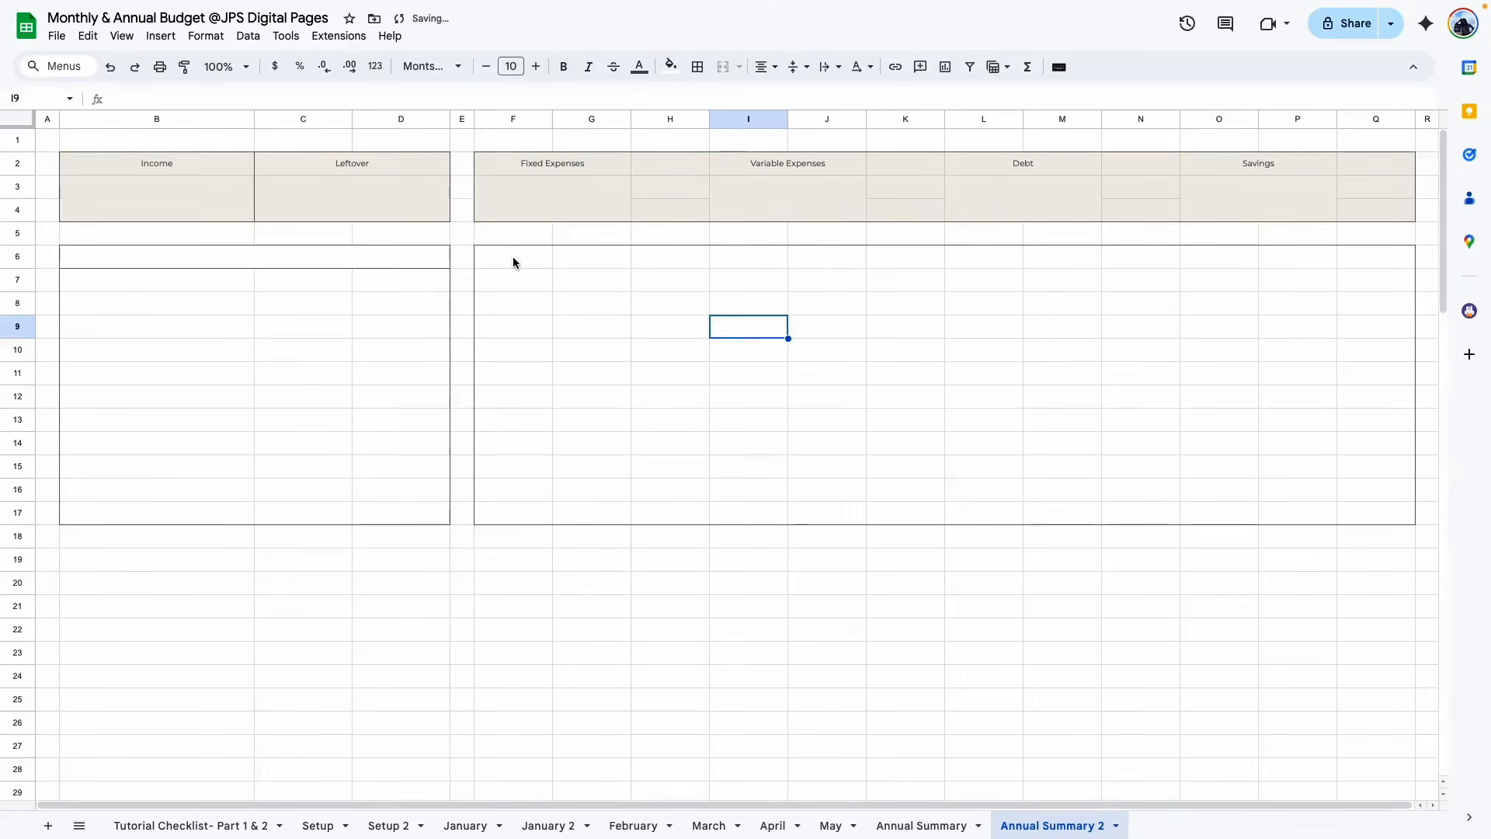
# Merge F6:Q6 into the monthly table's title row and border it off from the rows below
pyautogui.moveTo(513, 256); pyautogui.dragTo(1377, 263)
pyautogui.click(723, 67)
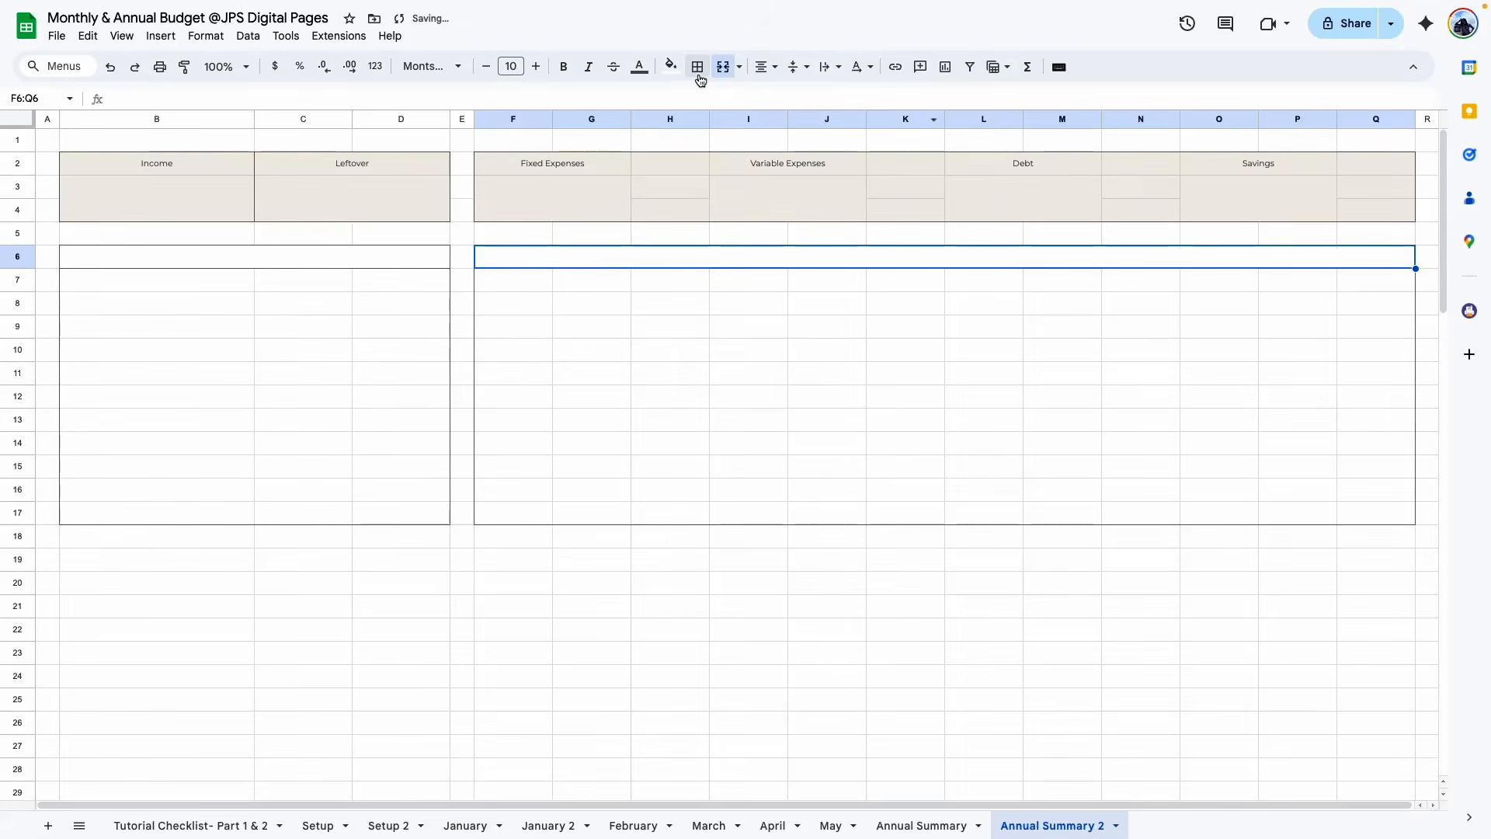
pyautogui.click(698, 67)
pyautogui.click(812, 124)
pyautogui.click(747, 327)
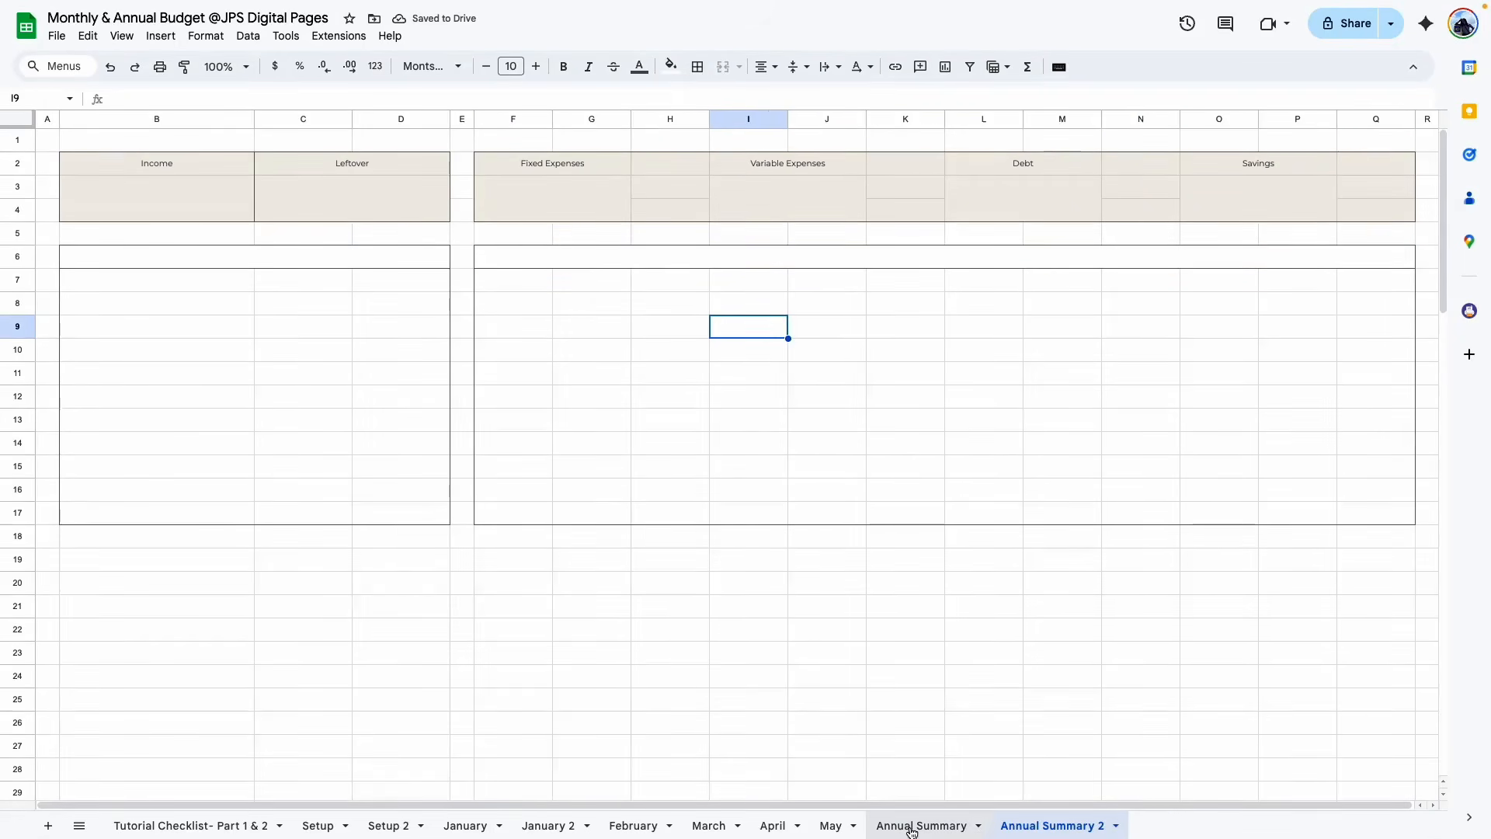
# Examine the Income tables on the Annual Summary sheet, including their title rows, column headings, subcategory cells and monthly grid
pyautogui.click(912, 826)
pyautogui.click(157, 281)
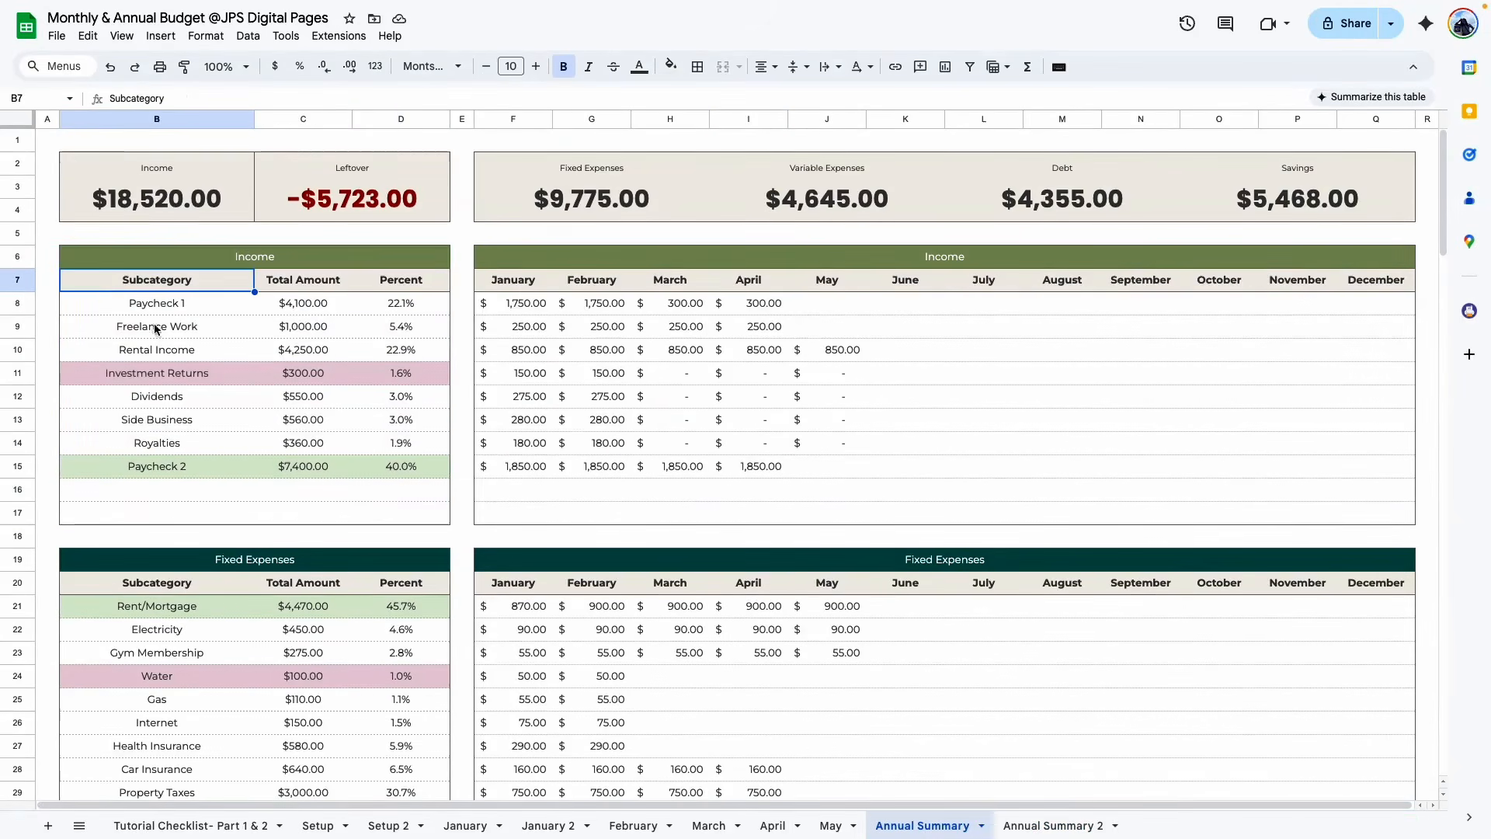
pyautogui.click(184, 350)
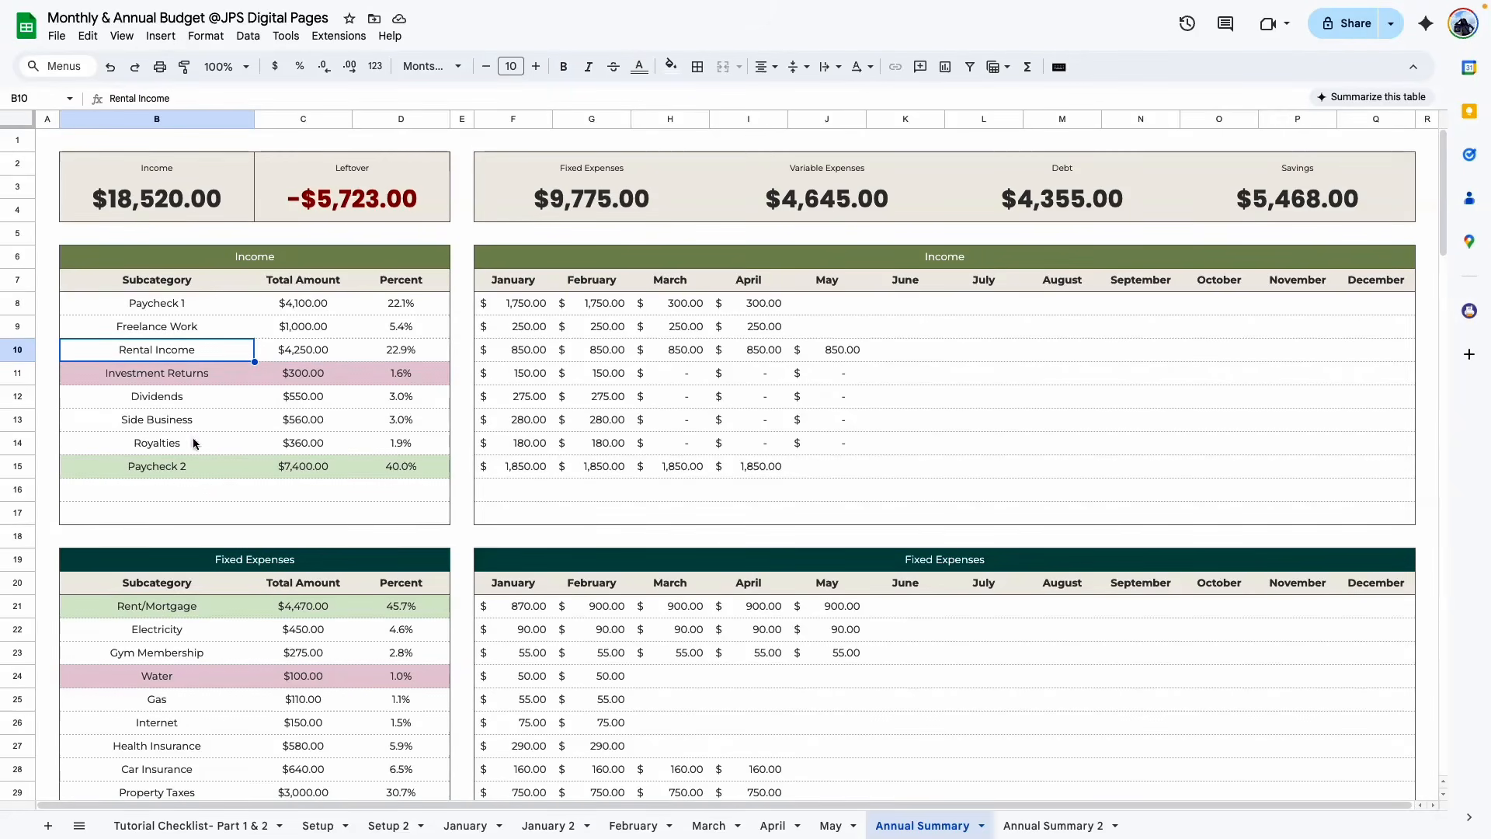
pyautogui.click(191, 286)
pyautogui.moveTo(207, 311); pyautogui.dragTo(229, 518)
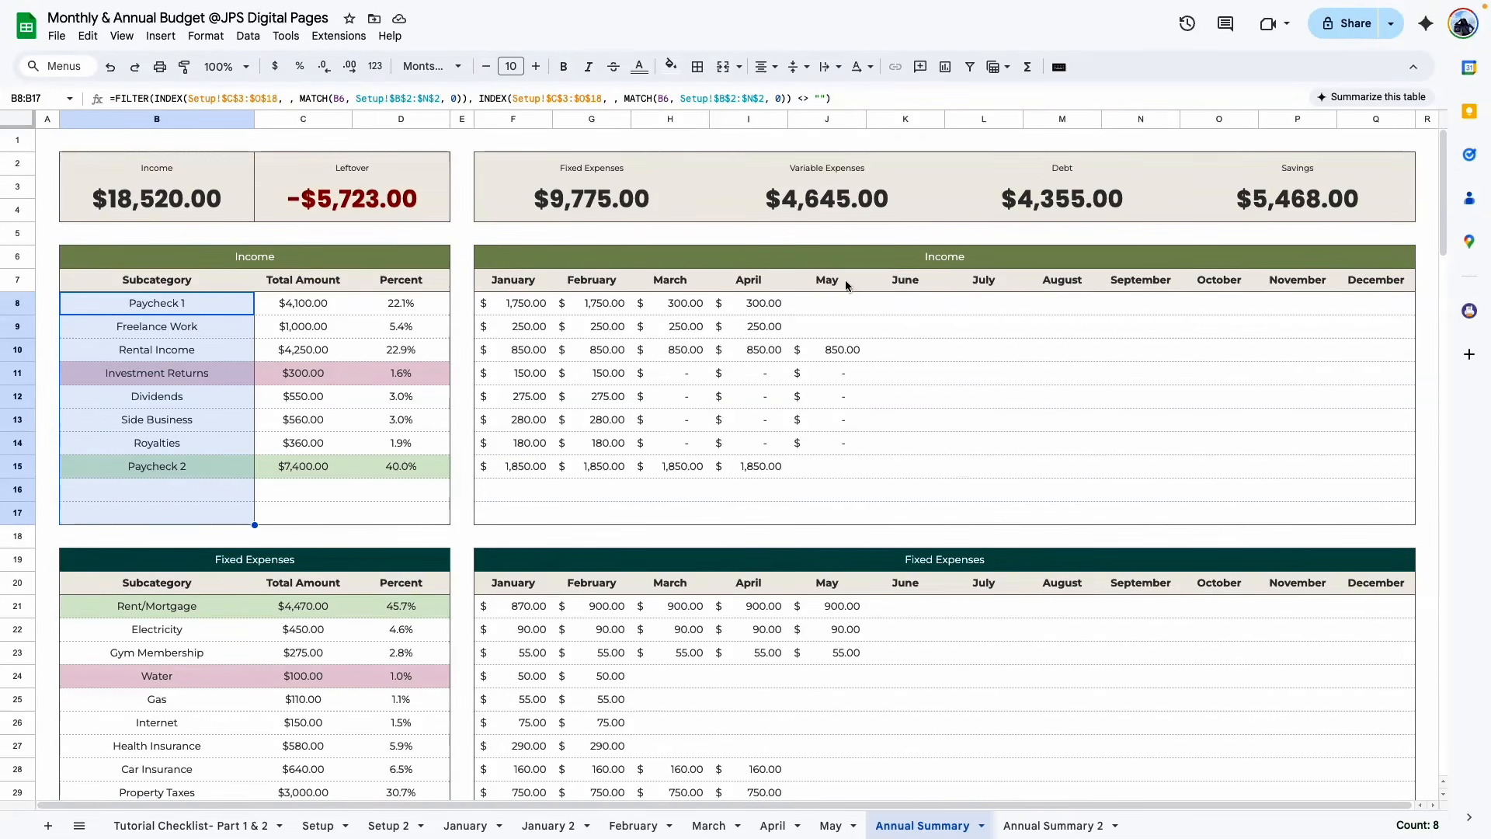
pyautogui.click(1157, 403)
pyautogui.click(307, 421)
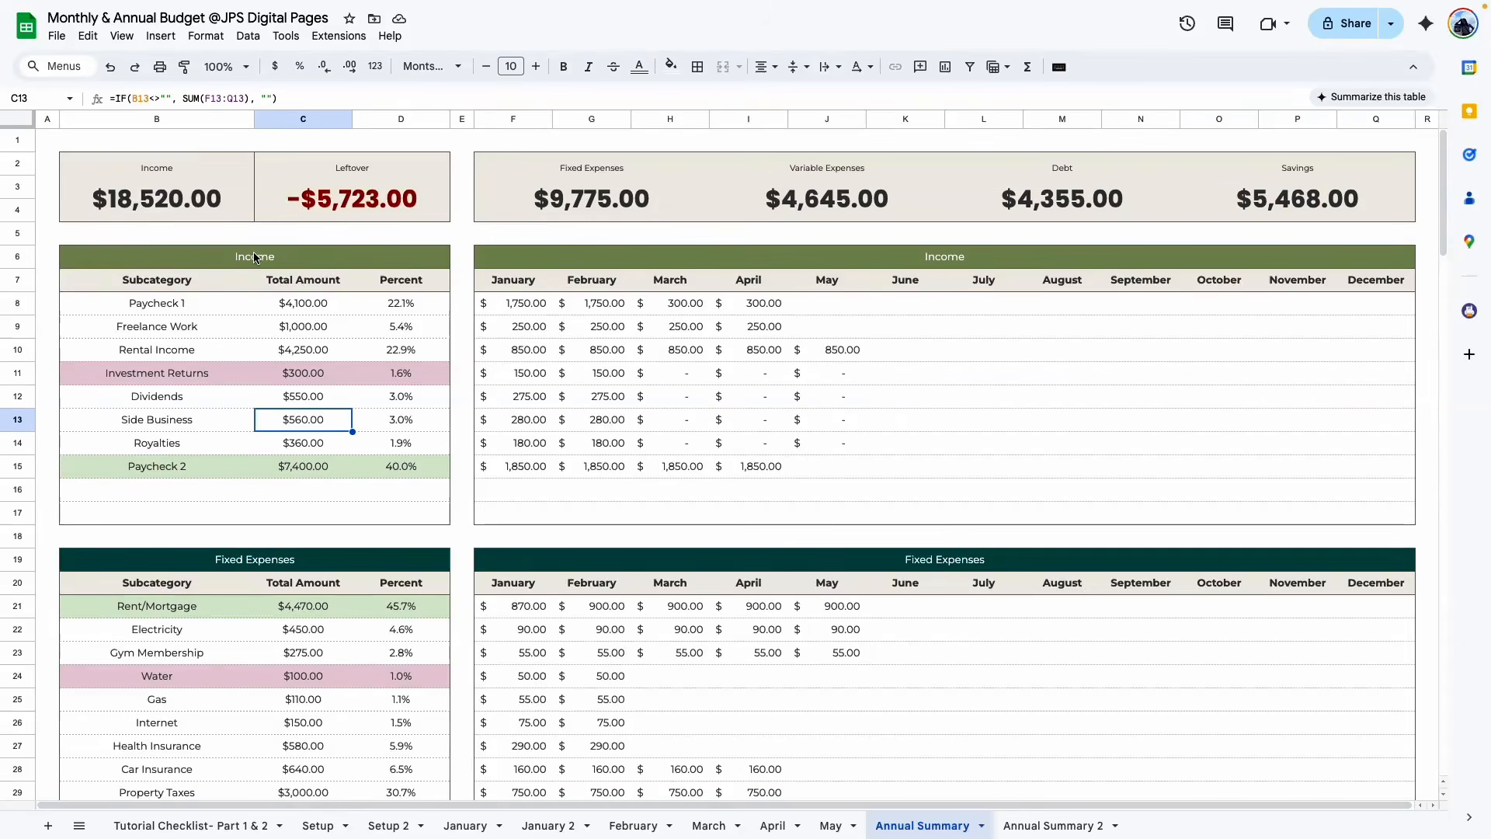
pyautogui.click(257, 259)
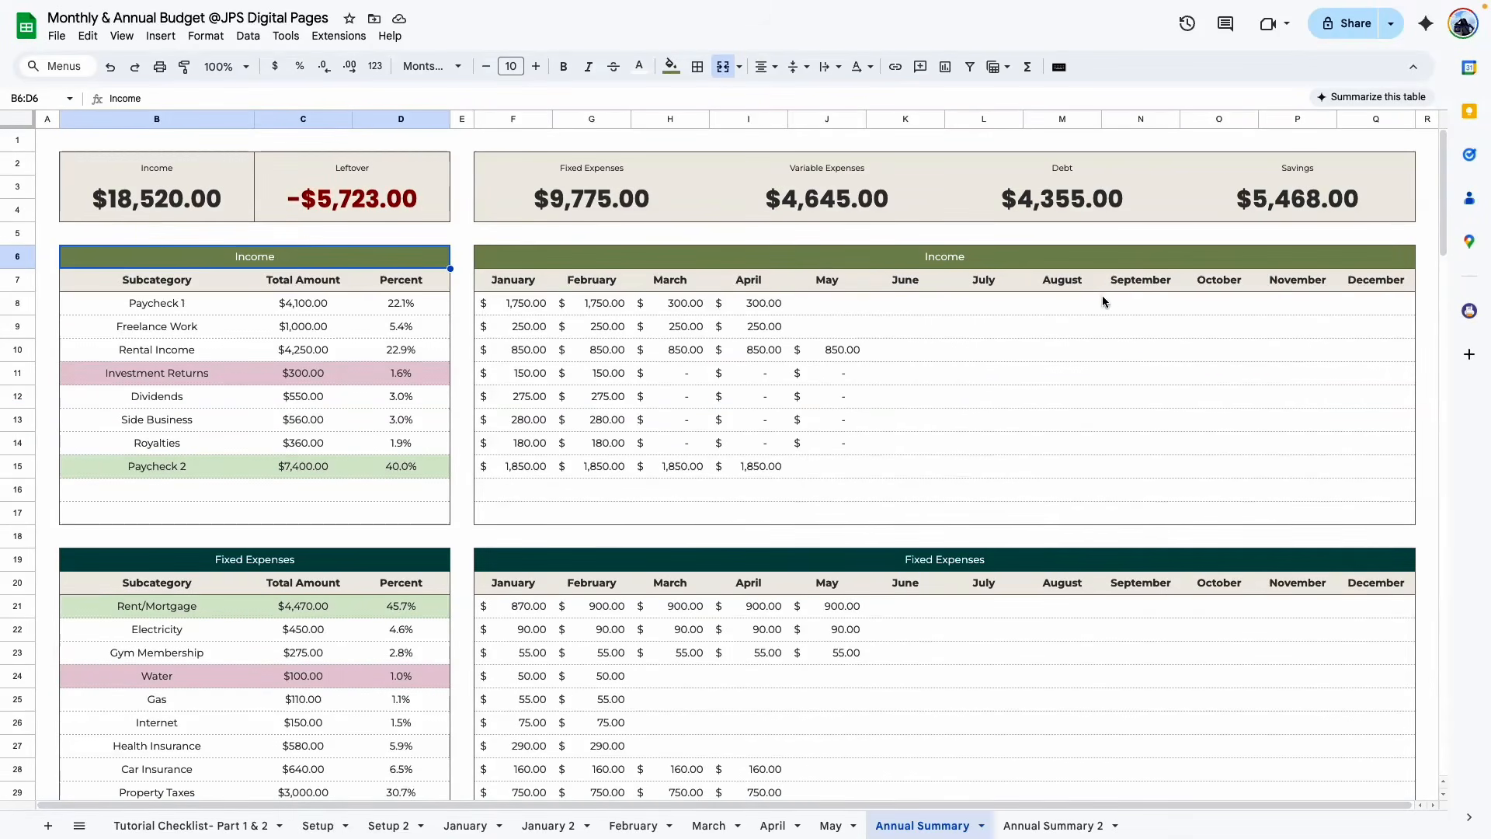
pyautogui.click(1006, 262)
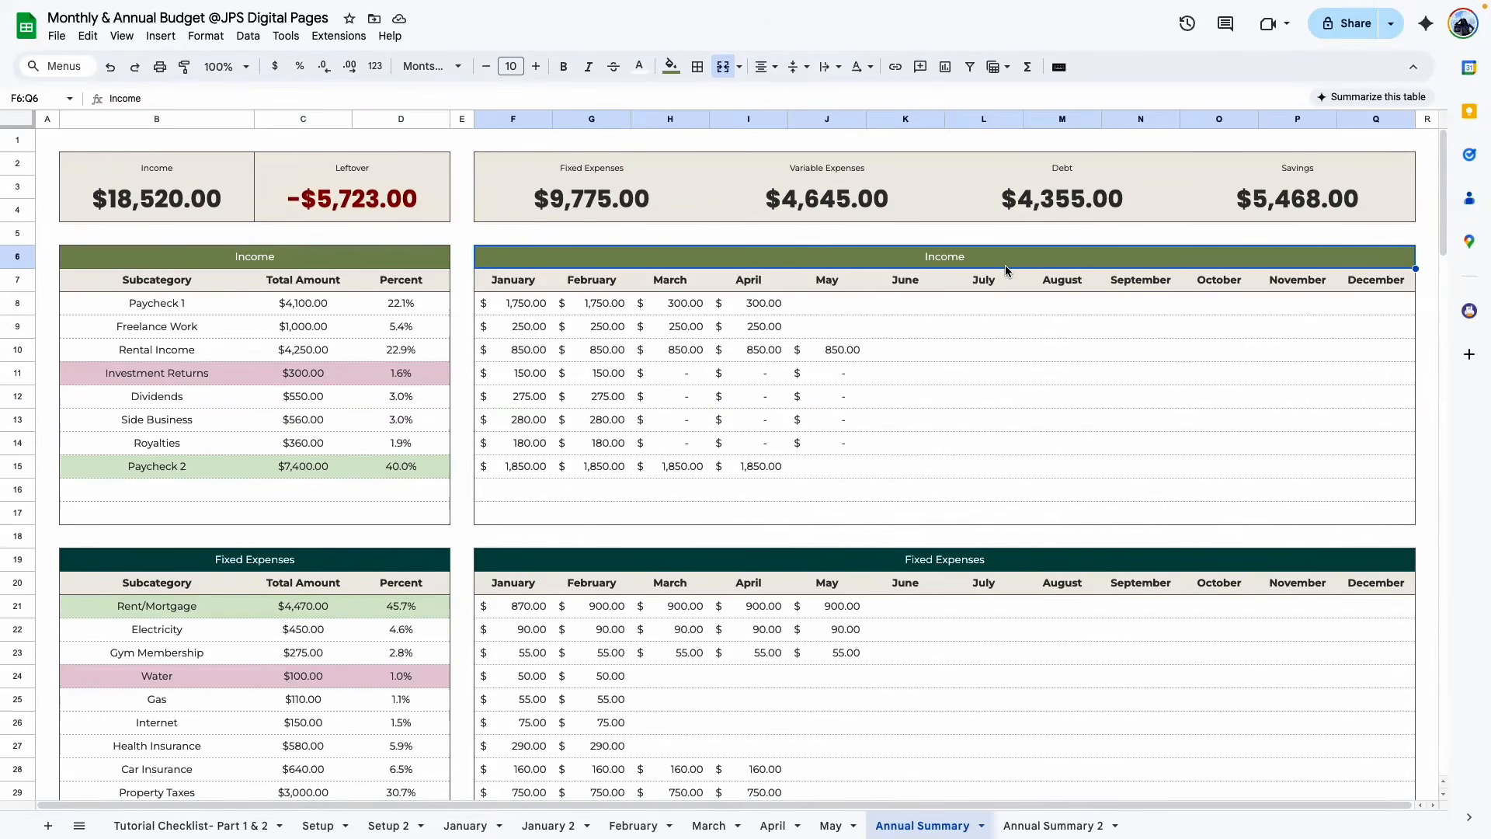
# On Annual Summary 2, enter the title Income in both merged title rows, B6:D6 and F6:Q6
pyautogui.click(1033, 824)
pyautogui.click(226, 250)
pyautogui.write('Income')
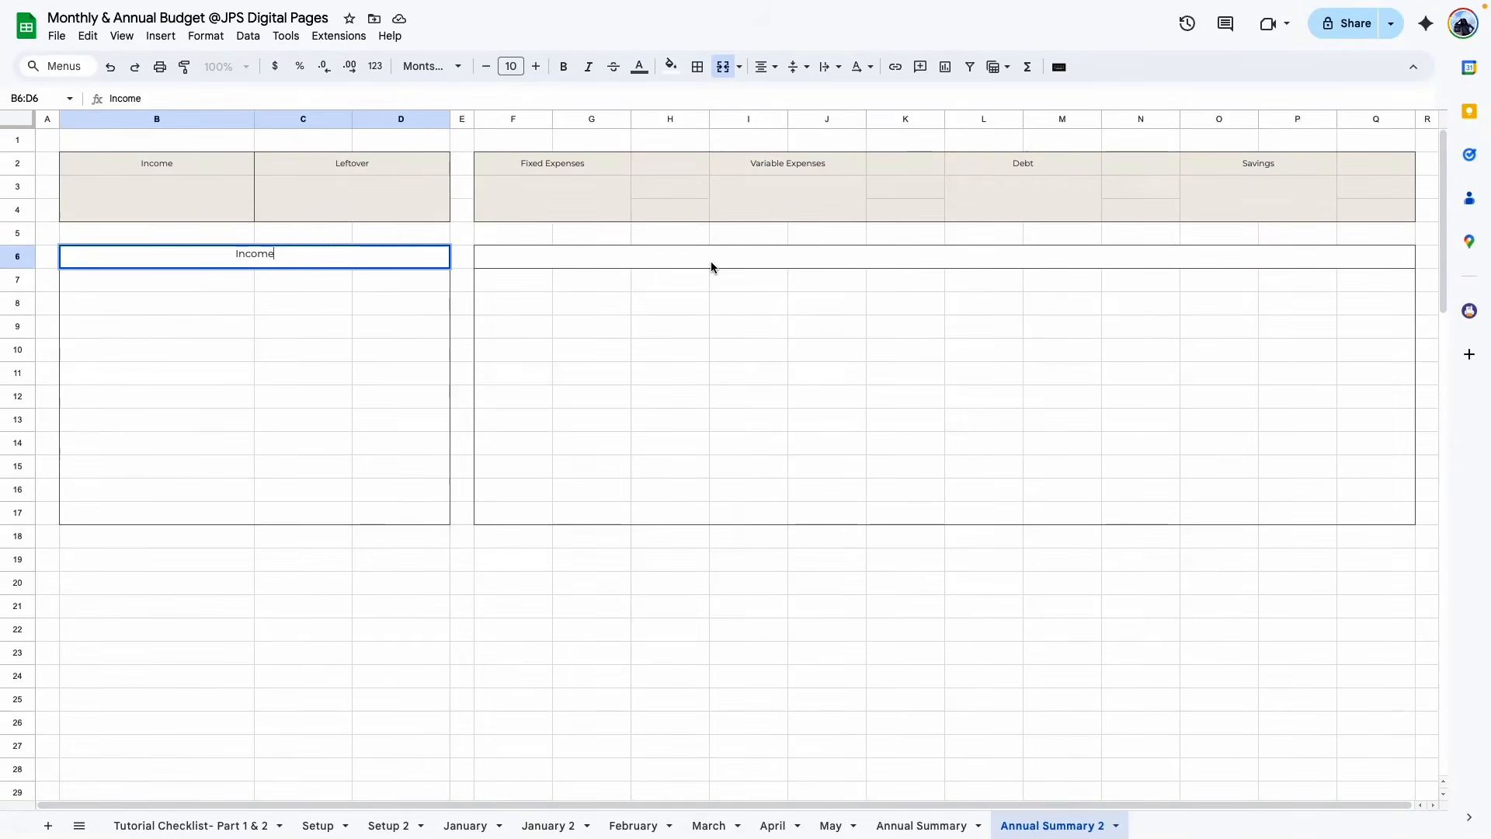
pyautogui.click(711, 261)
pyautogui.write('Income')
pyautogui.click(652, 354)
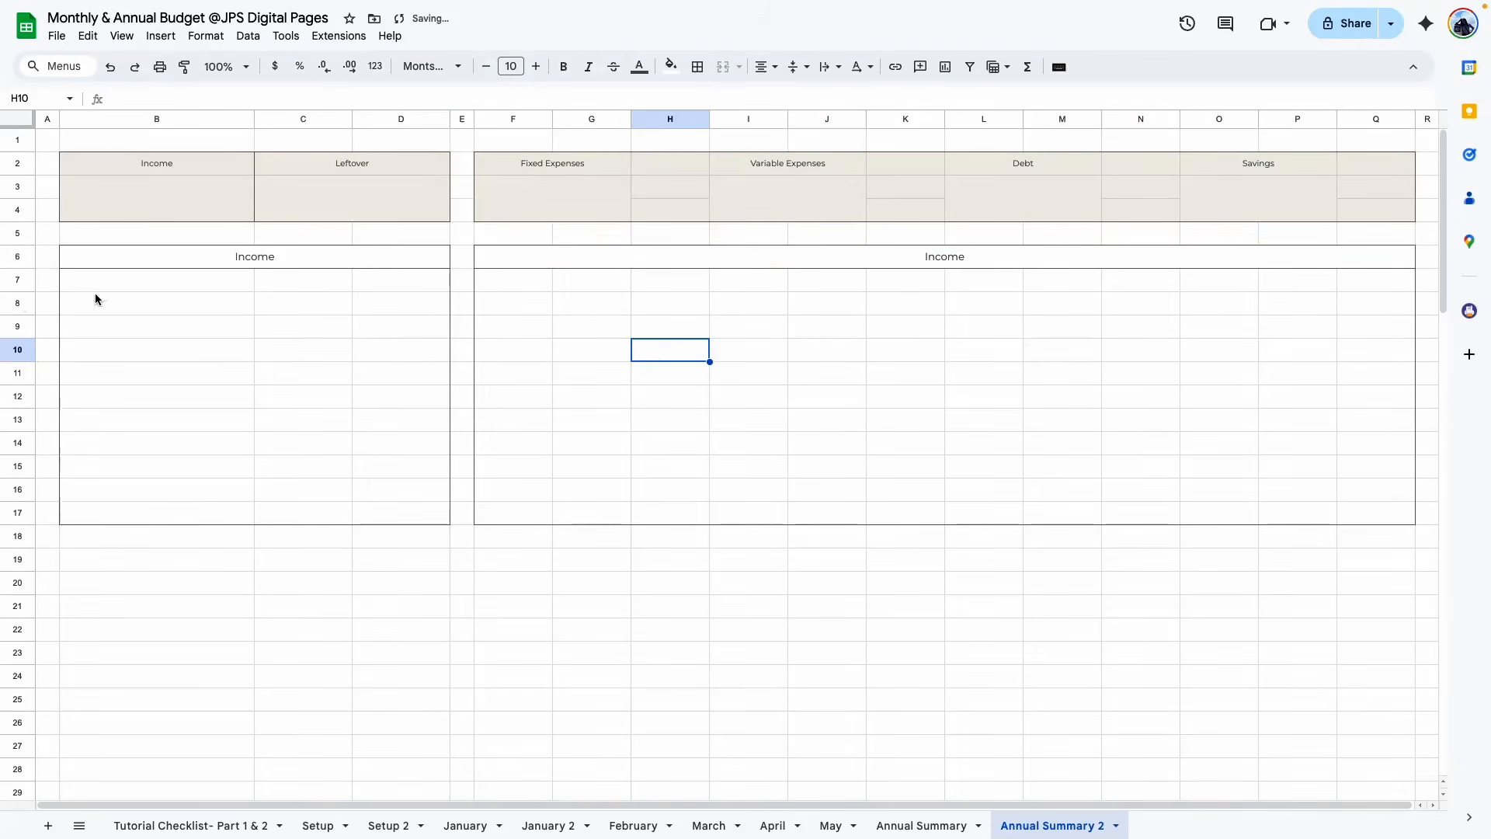
# Put outer borders around the heading rows B7:D7 and F7:Q7 of the two Income tables
pyautogui.moveTo(92, 281); pyautogui.dragTo(405, 286)
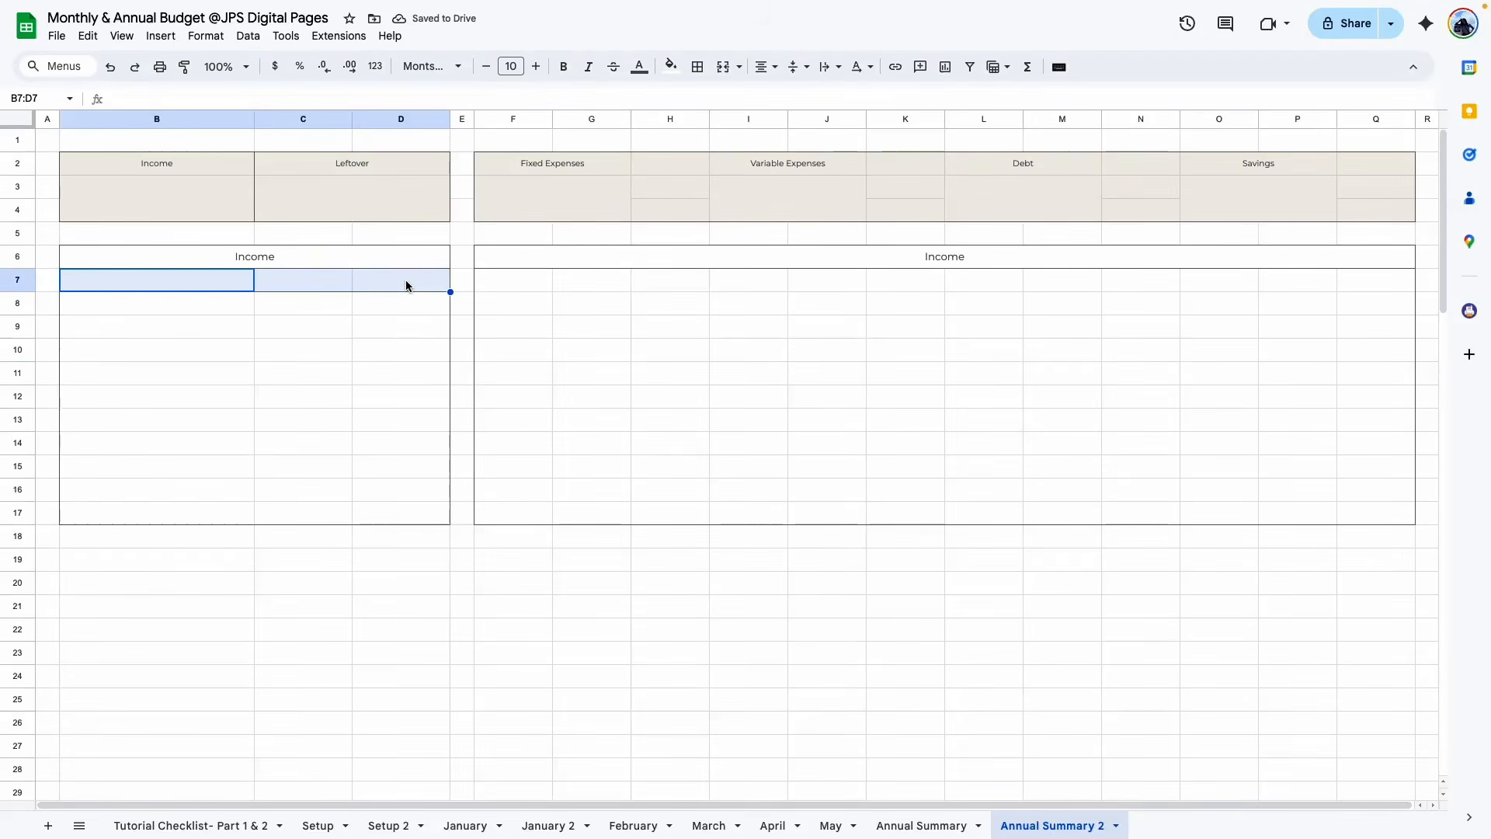
pyautogui.click(697, 67)
pyautogui.click(812, 101)
pyautogui.moveTo(499, 282); pyautogui.dragTo(1369, 278)
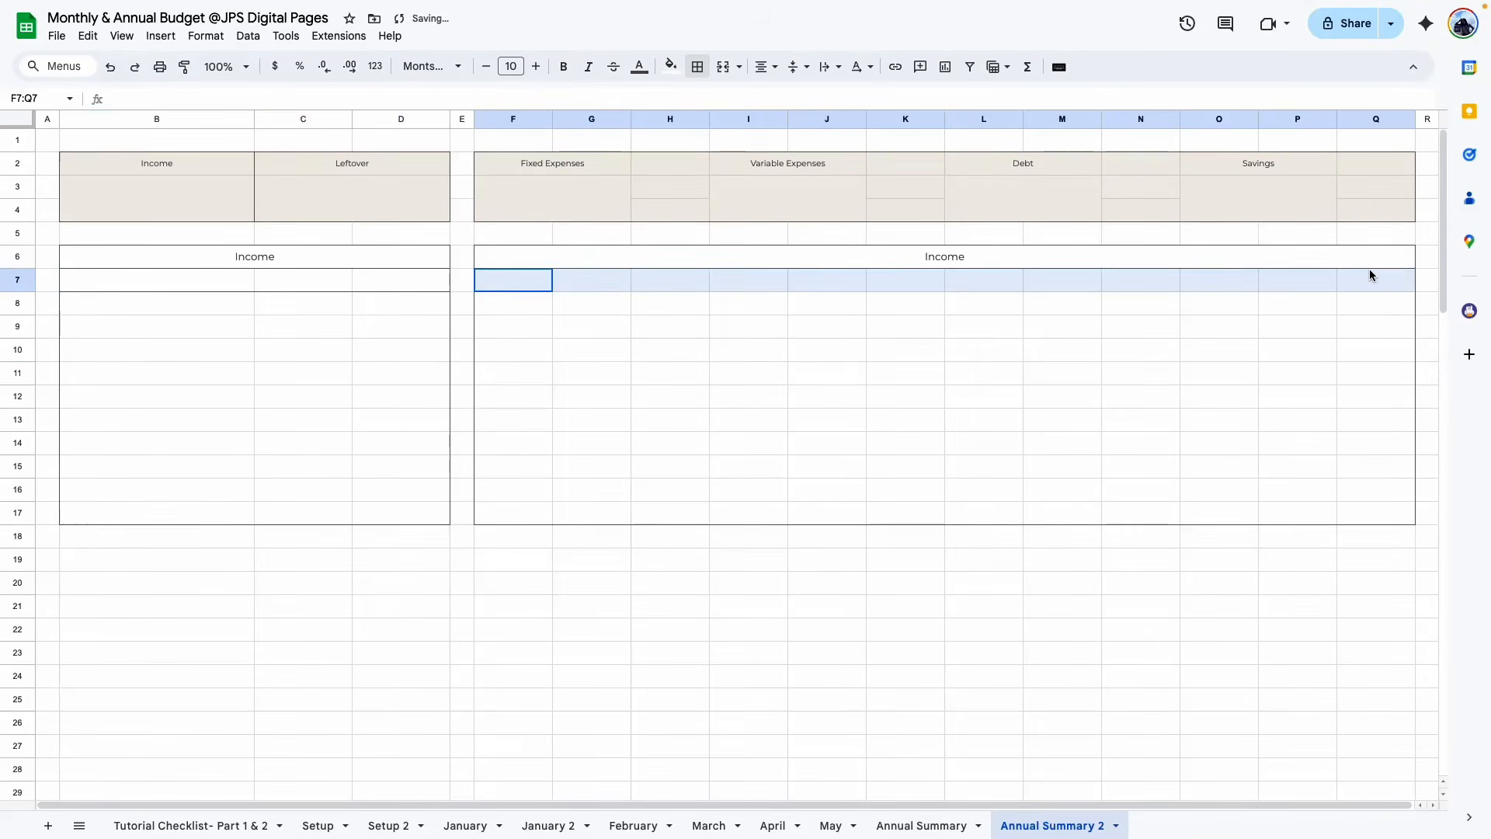
pyautogui.click(697, 67)
pyautogui.click(812, 100)
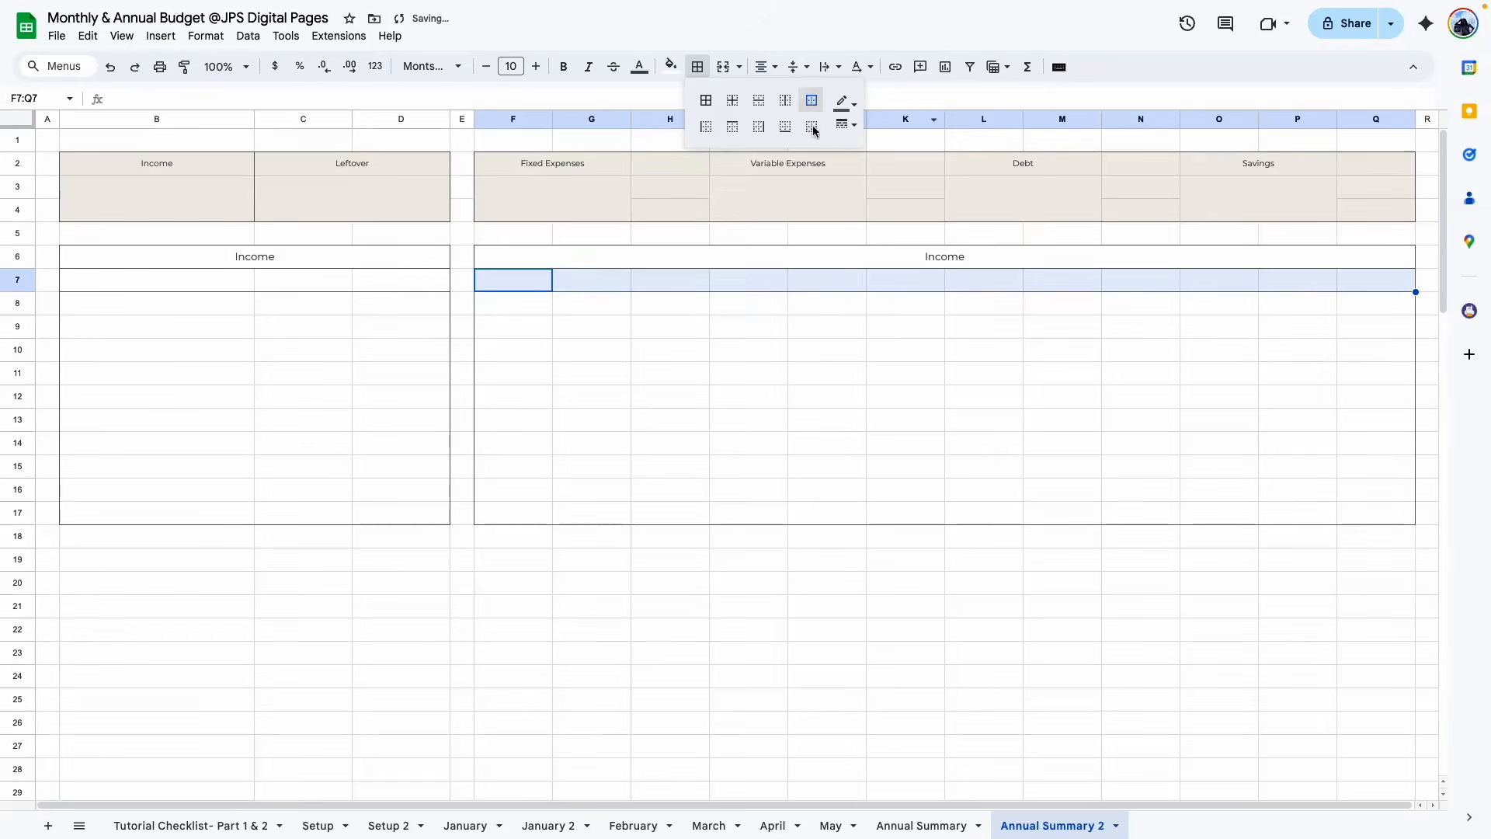
pyautogui.click(748, 373)
# Enter the column headings Subcategory, Total Amount and Percent in B7:D7
pyautogui.click(155, 281)
pyautogui.click(326, 282)
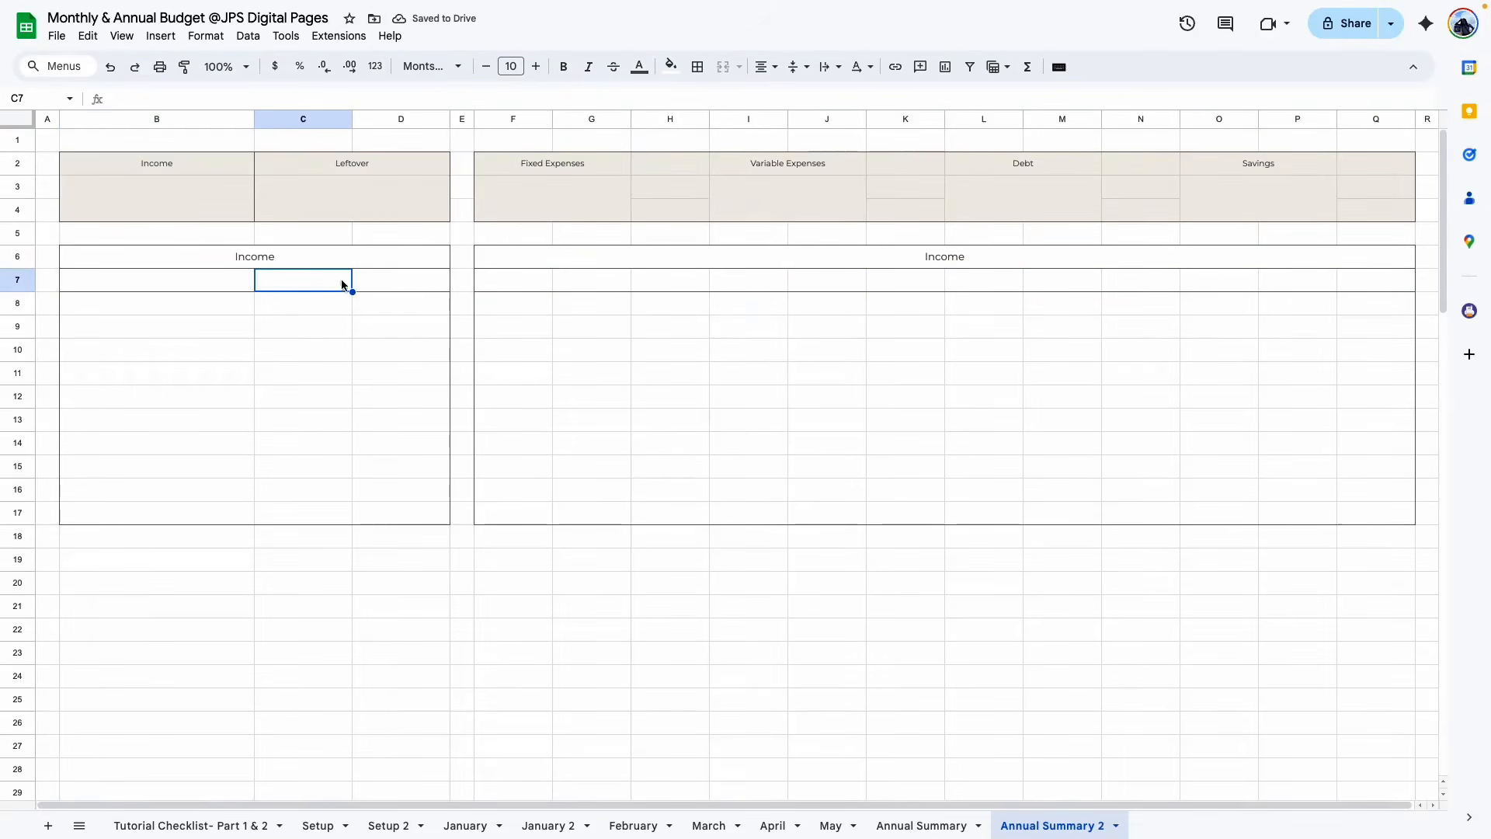
pyautogui.press('Right')
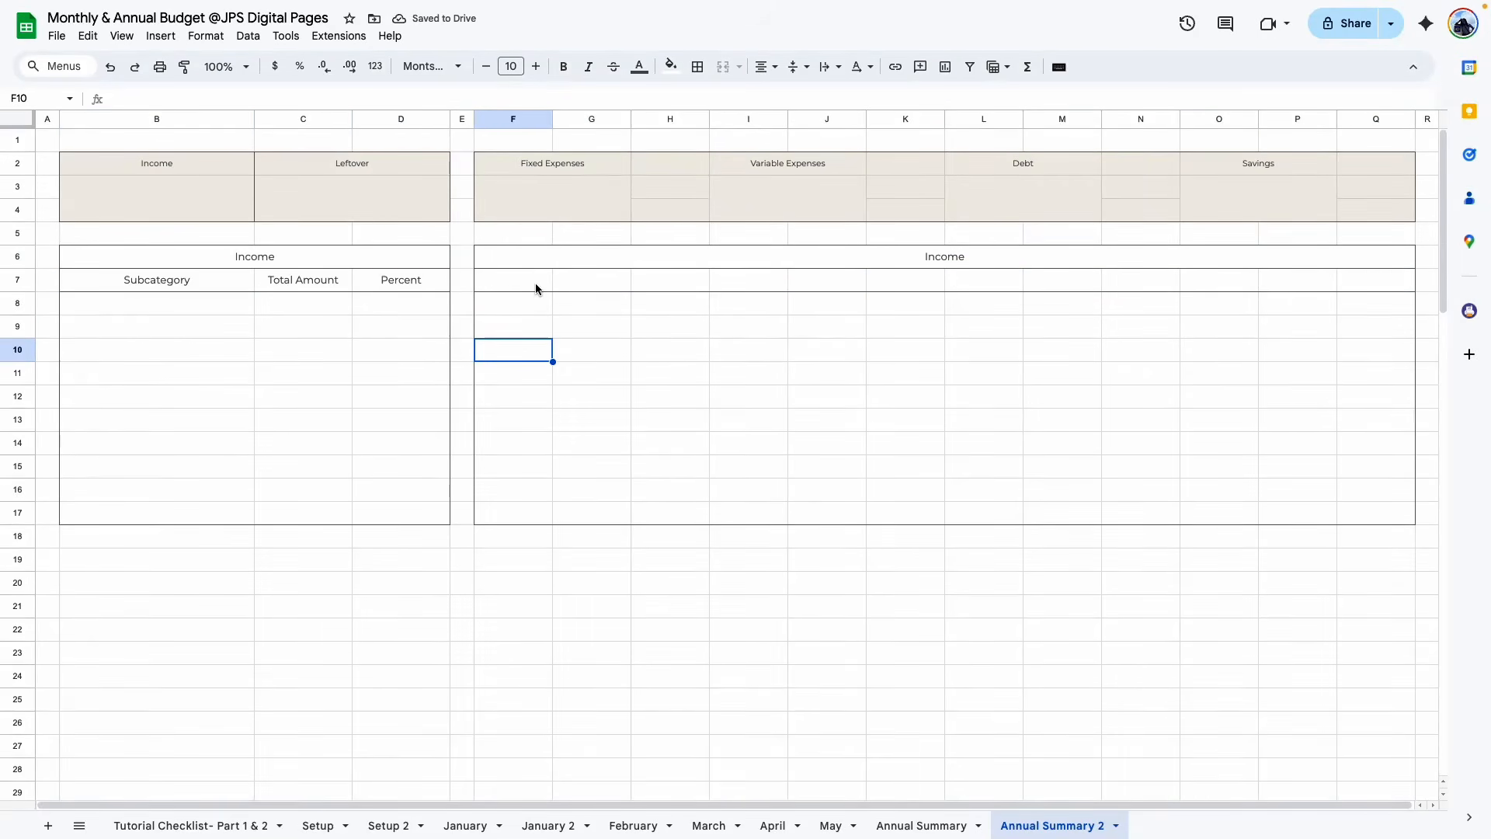
# Enter January in F7 and fill the month headings across row 7 through December in Q7
pyautogui.click(536, 287)
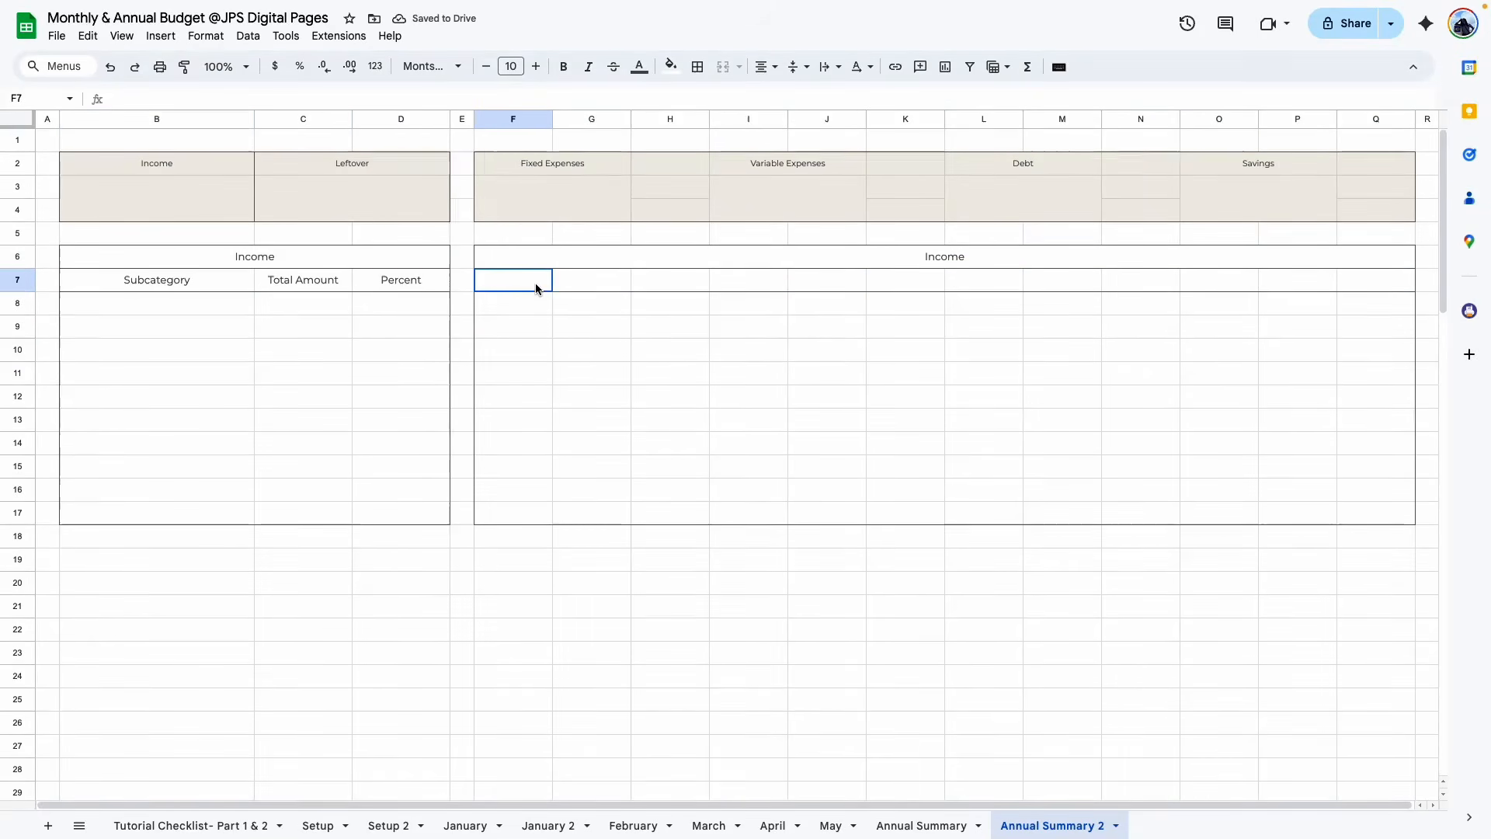
pyautogui.click(1390, 284)
pyautogui.click(539, 288)
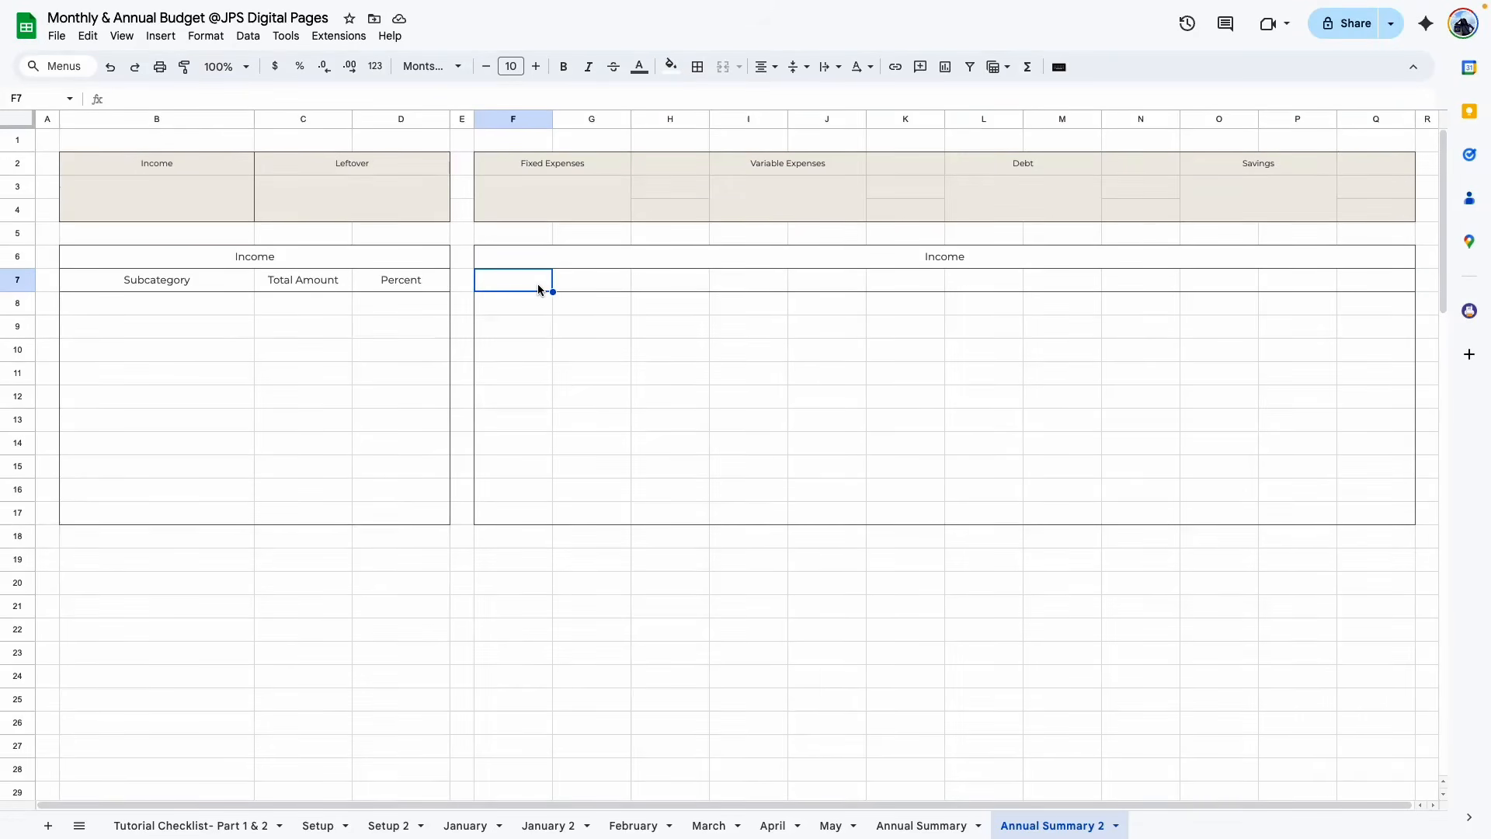
pyautogui.write('January')
pyautogui.click(527, 346)
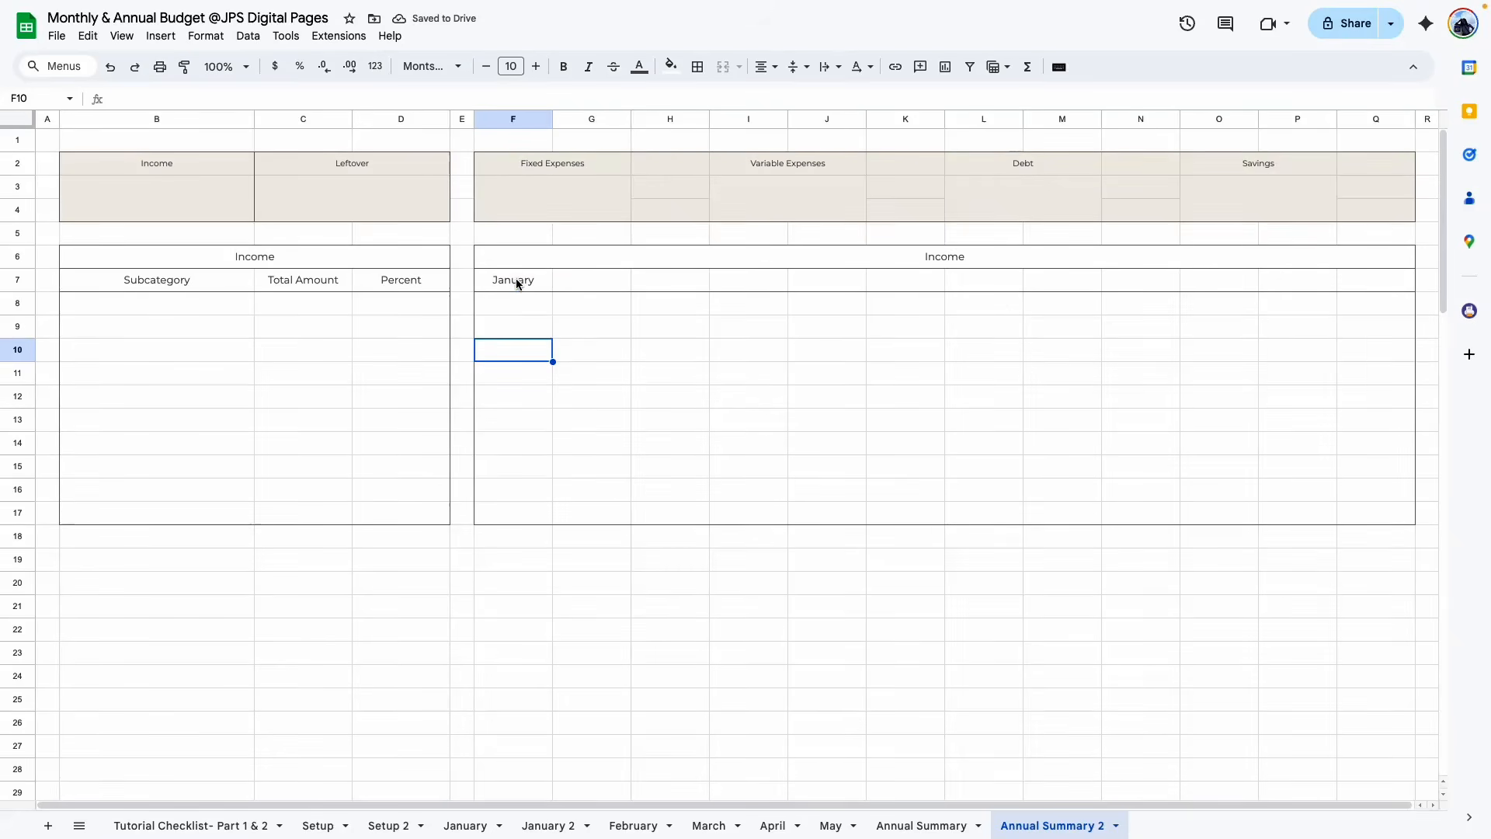
pyautogui.click(517, 283)
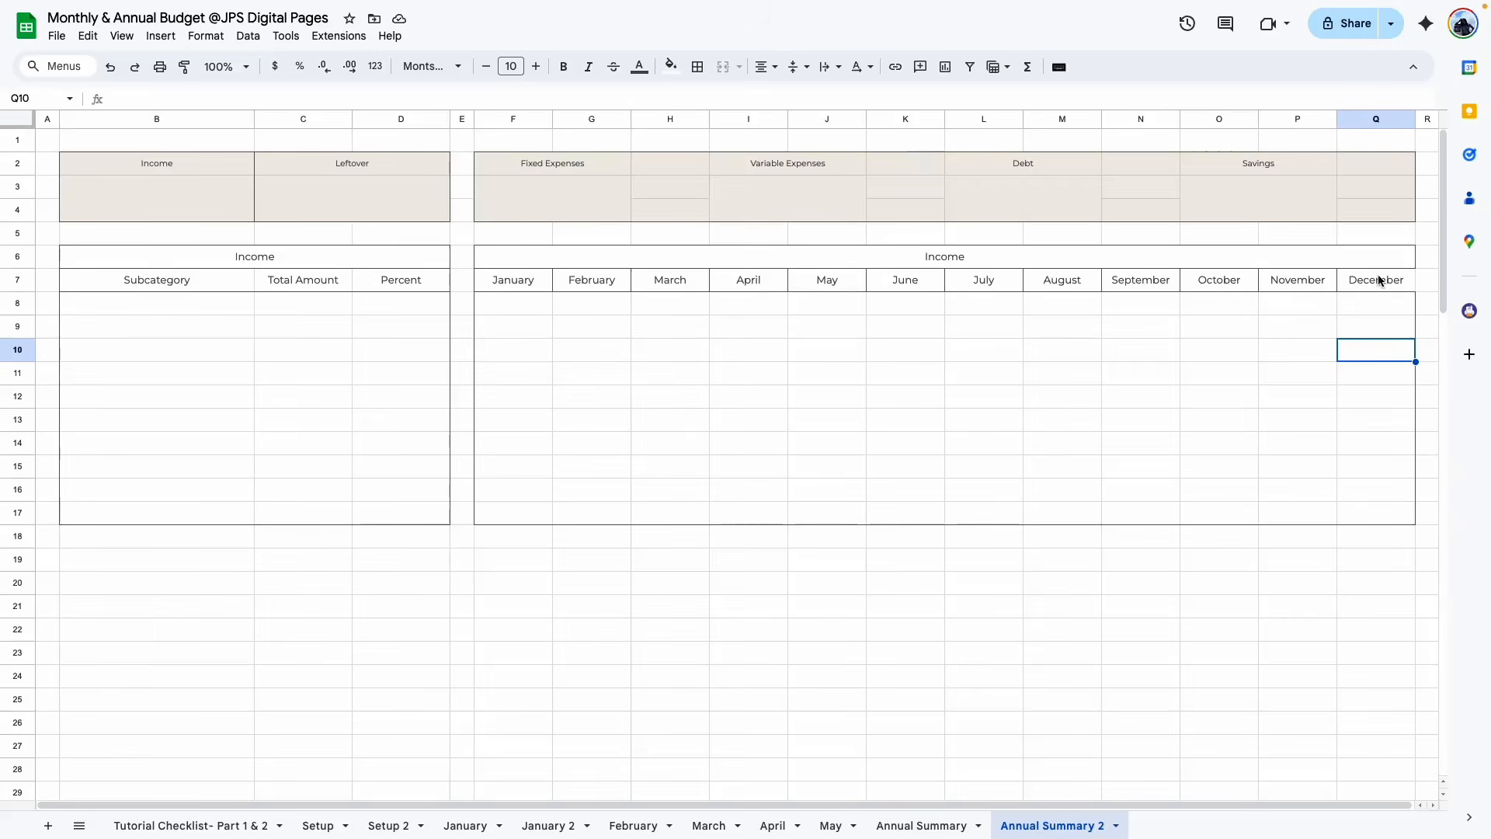
# Clear the borders between the month headings in F7:Q7 and reapply only an outer border
pyautogui.moveTo(505, 282); pyautogui.dragTo(1399, 280)
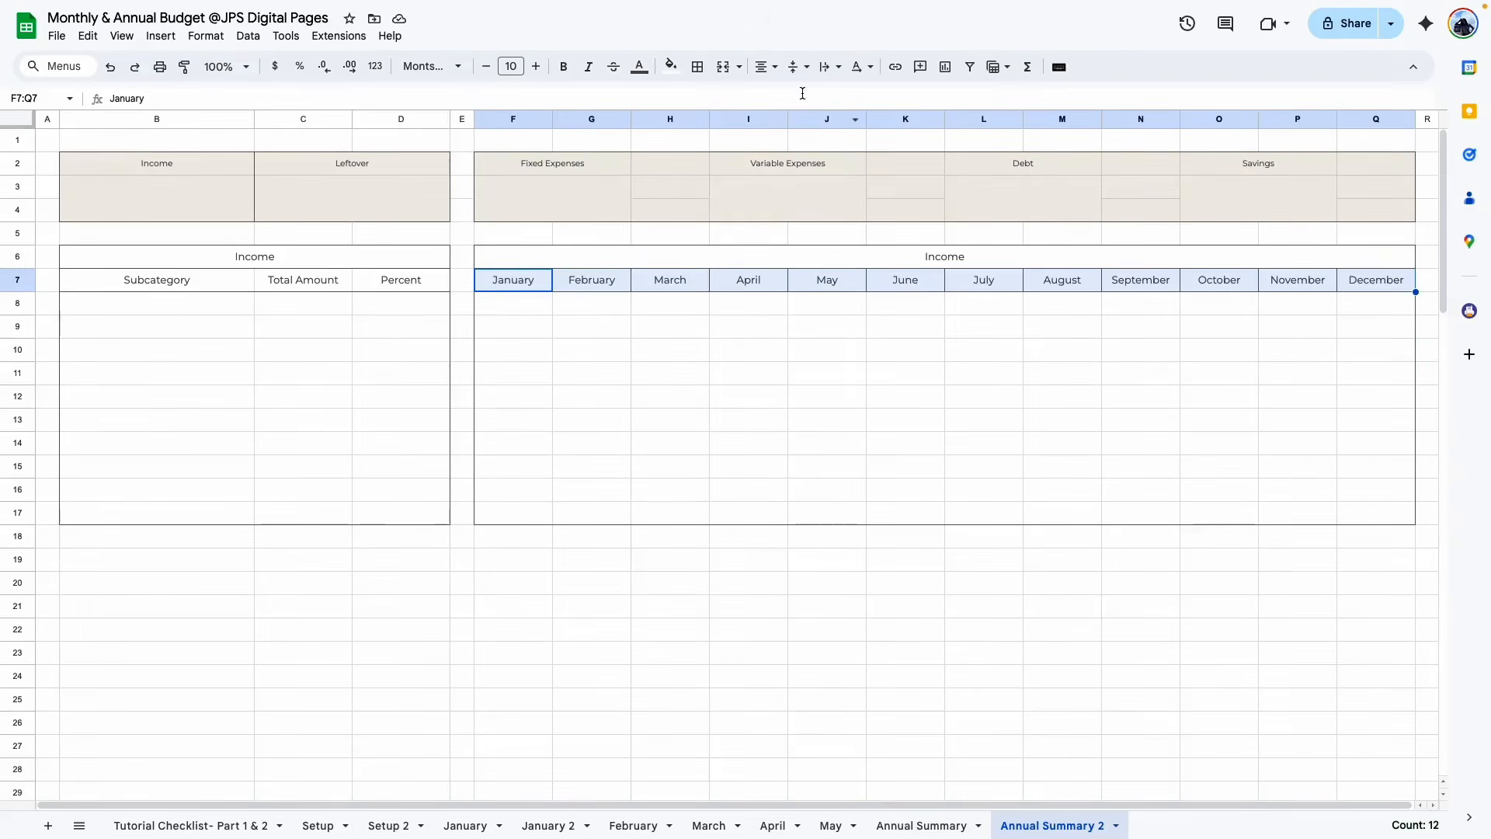
pyautogui.click(695, 70)
pyautogui.click(806, 128)
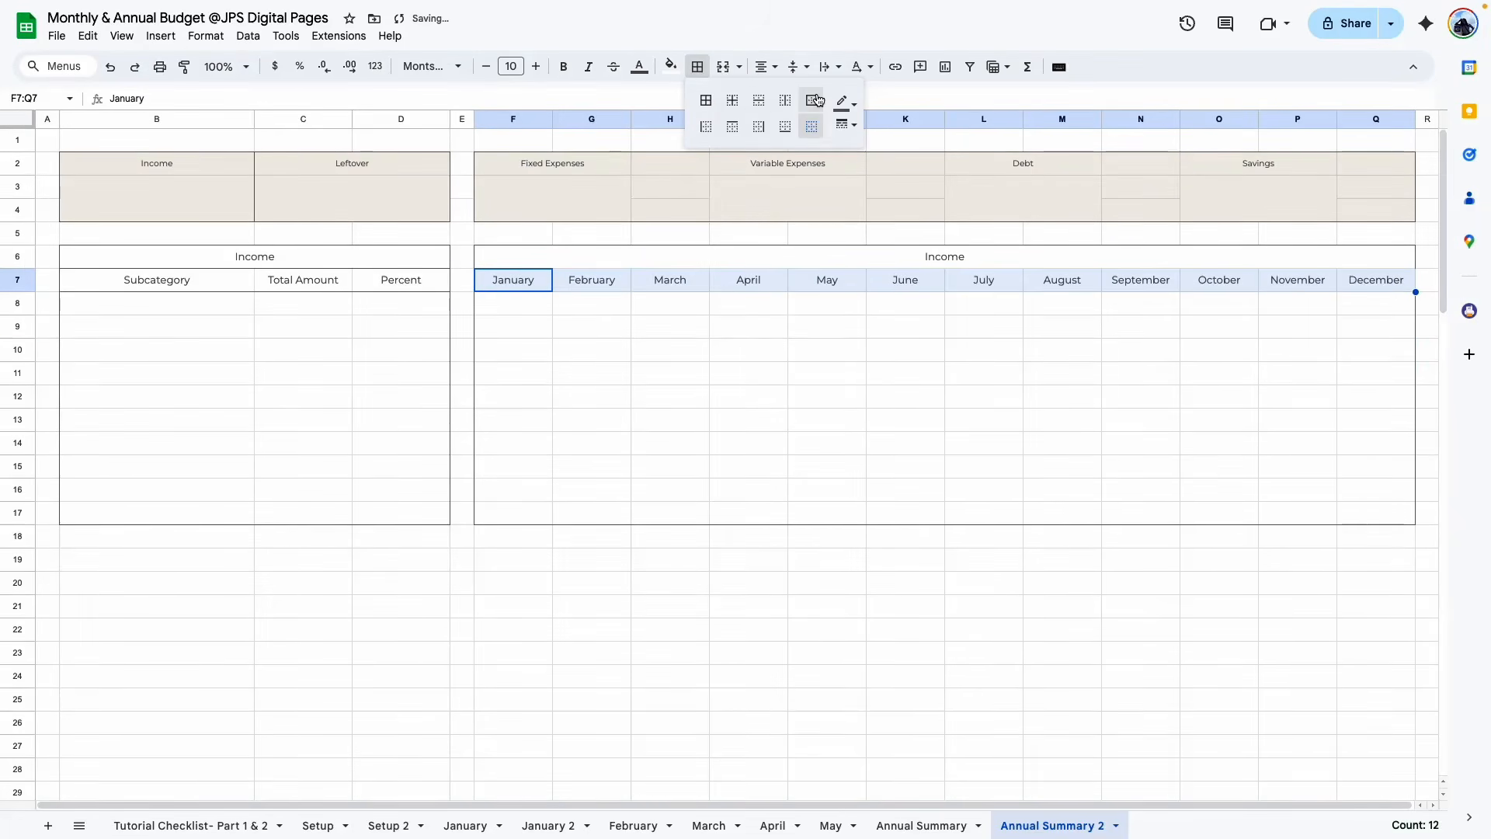
pyautogui.click(812, 100)
pyautogui.click(746, 396)
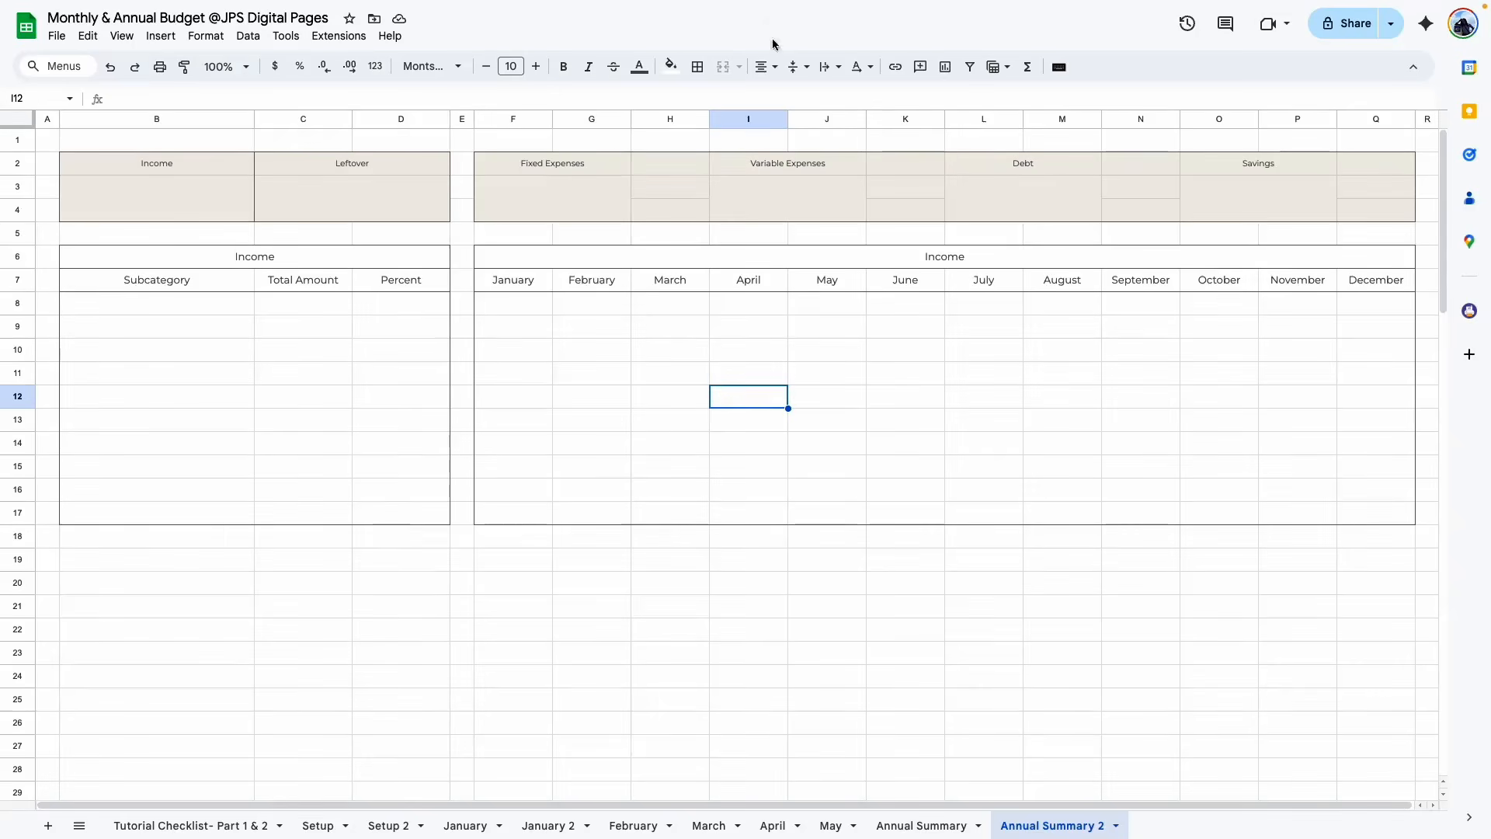
# Give both Income title rows Setup 2's green fill with white text, and make the row 7 headings bold on beige
pyautogui.click(671, 66)
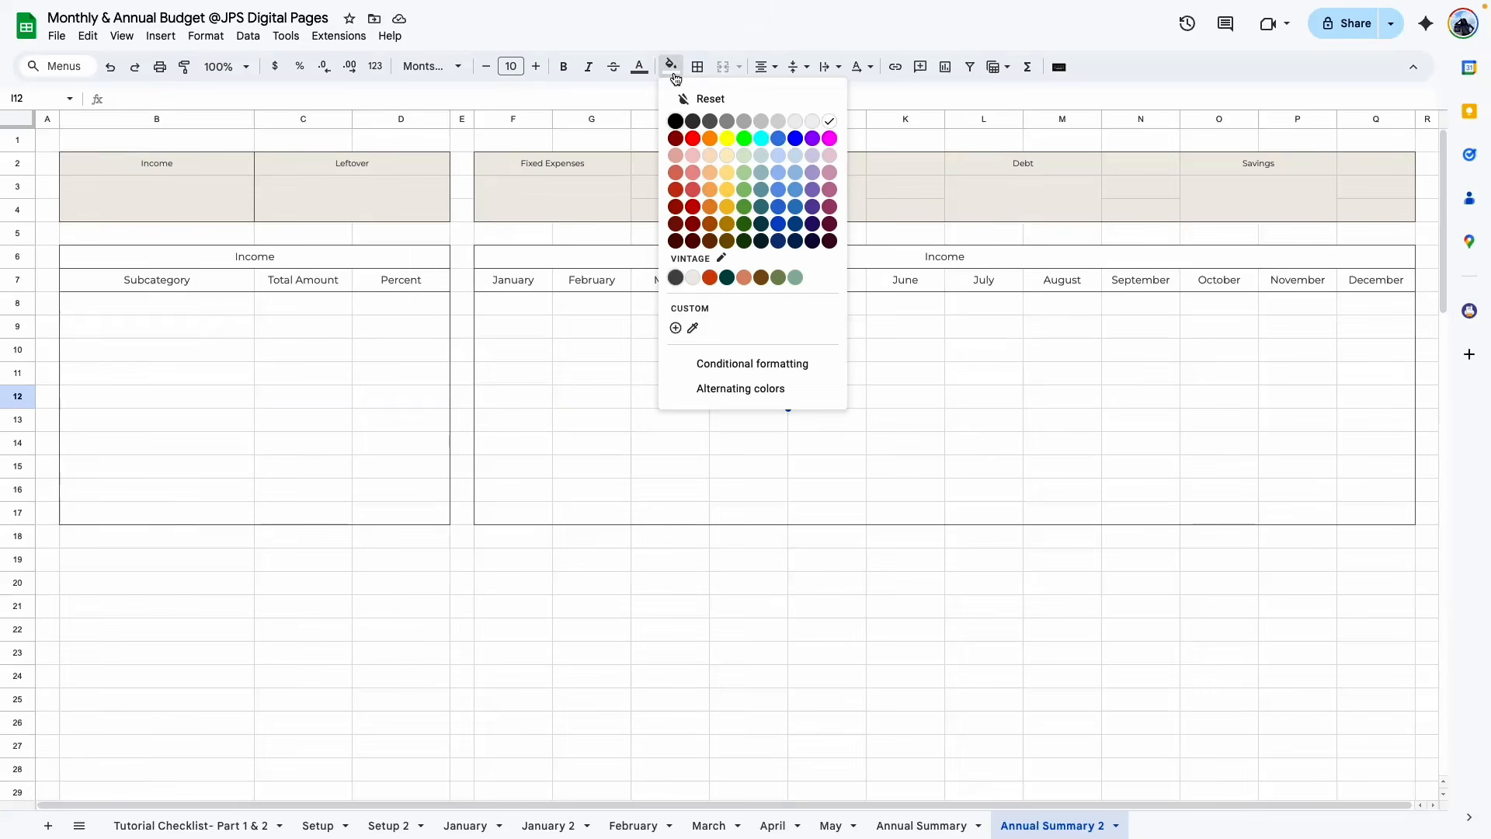
pyautogui.click(500, 439)
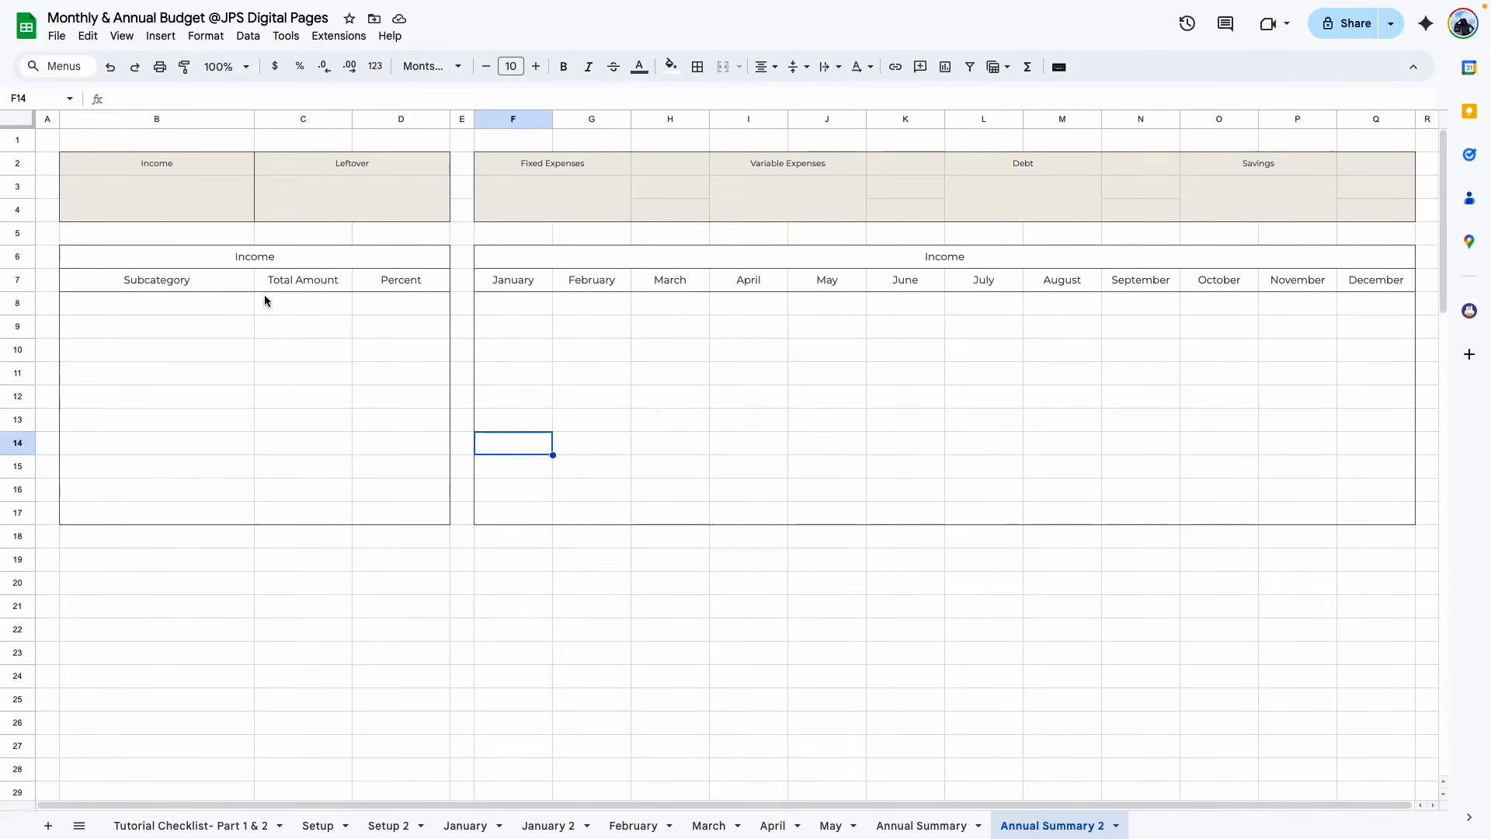
pyautogui.click(274, 264)
pyautogui.click(490, 265)
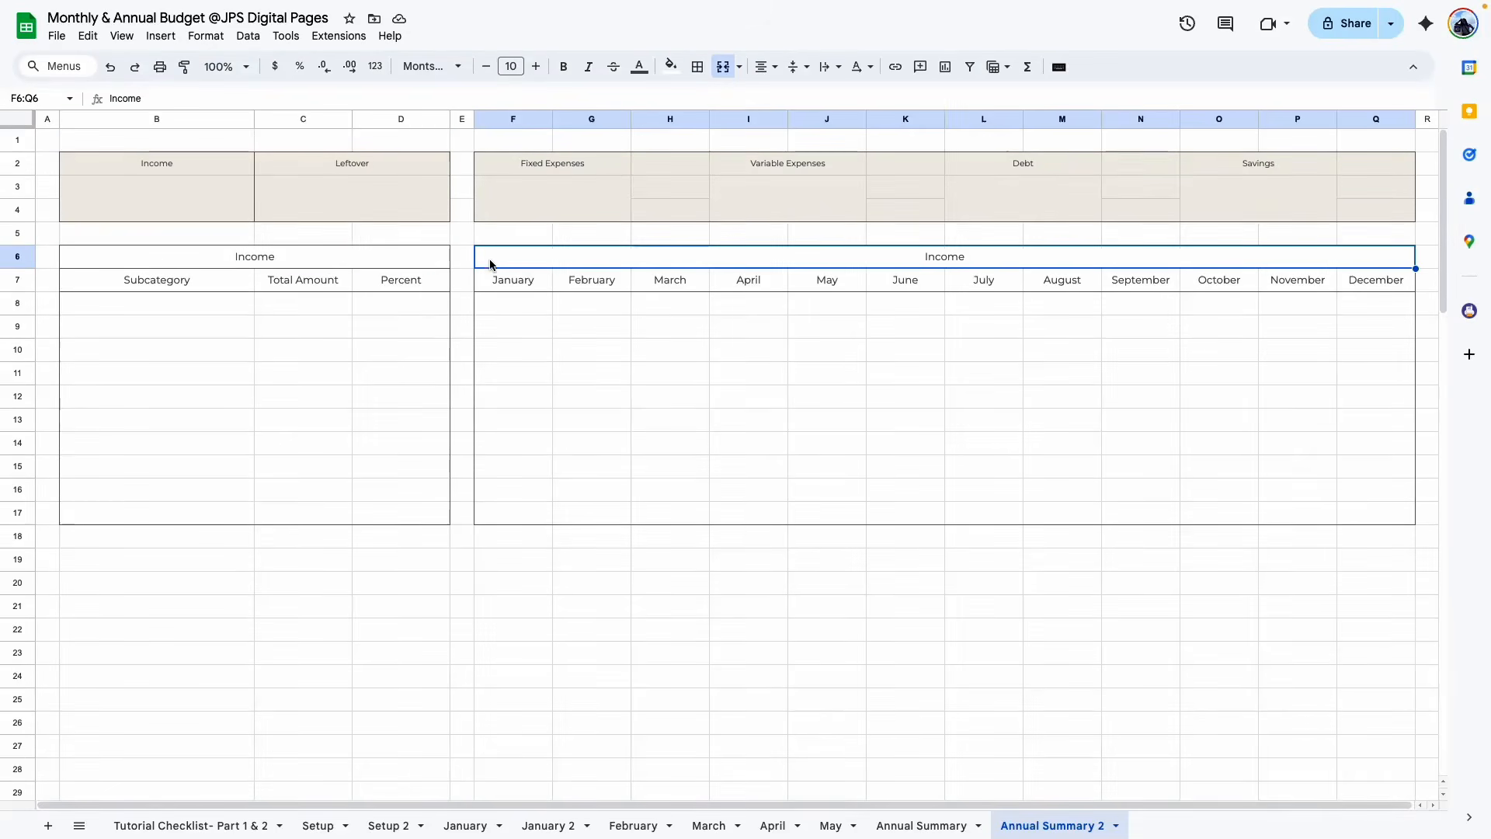
pyautogui.click(466, 825)
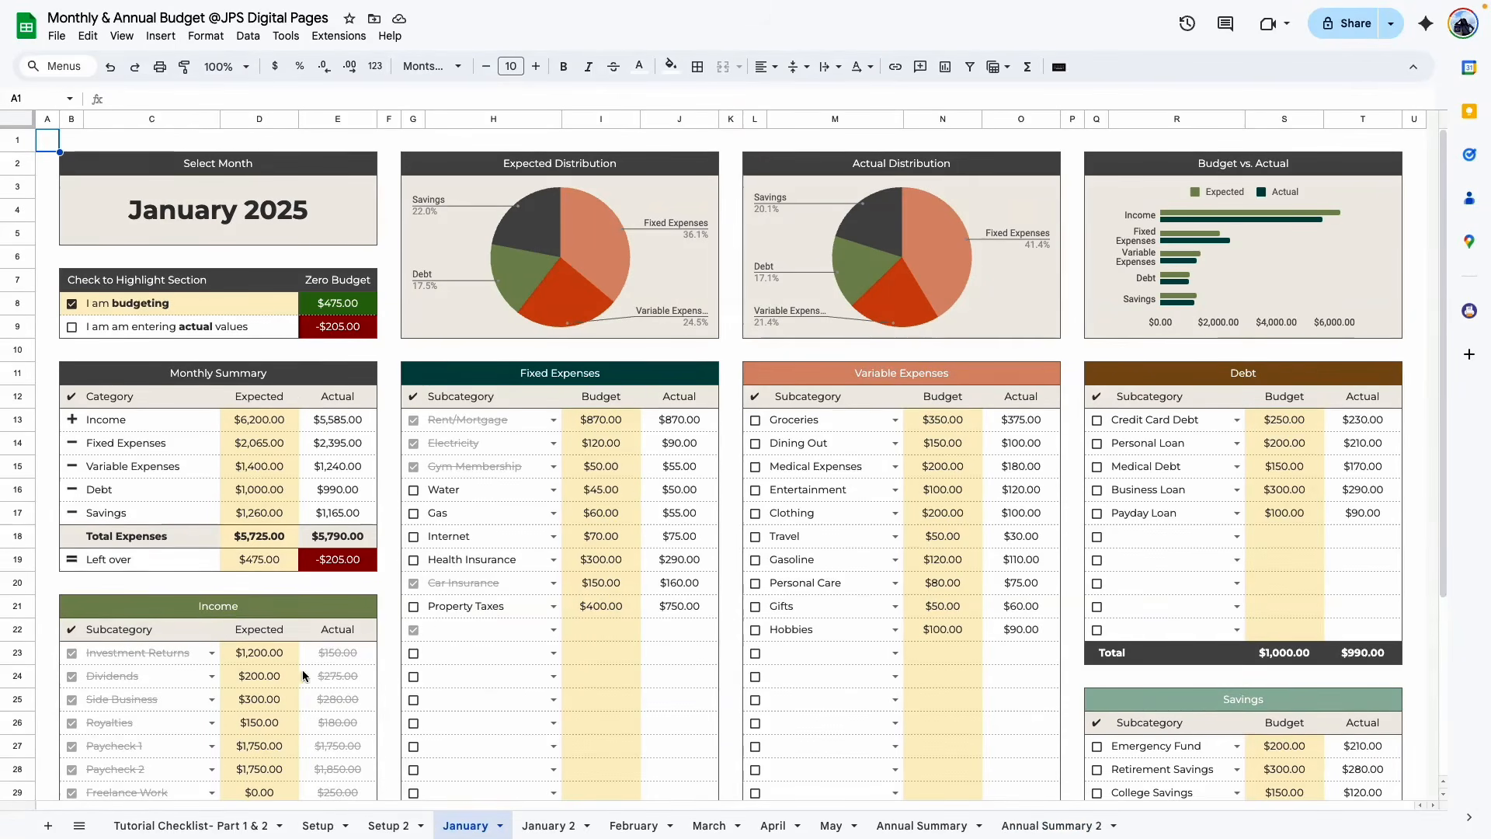
pyautogui.click(389, 824)
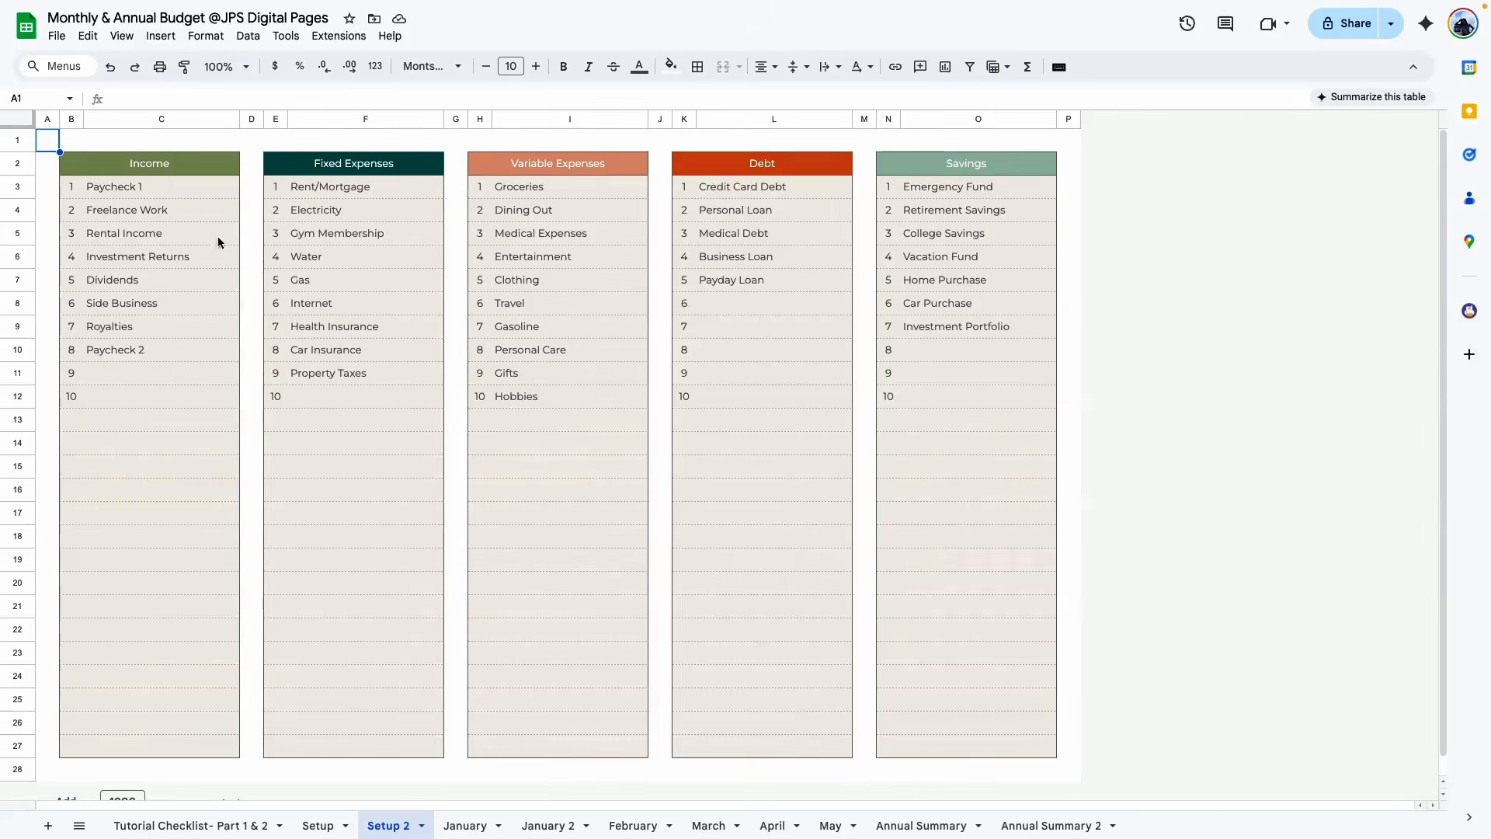
pyautogui.click(149, 171)
pyautogui.click(1052, 825)
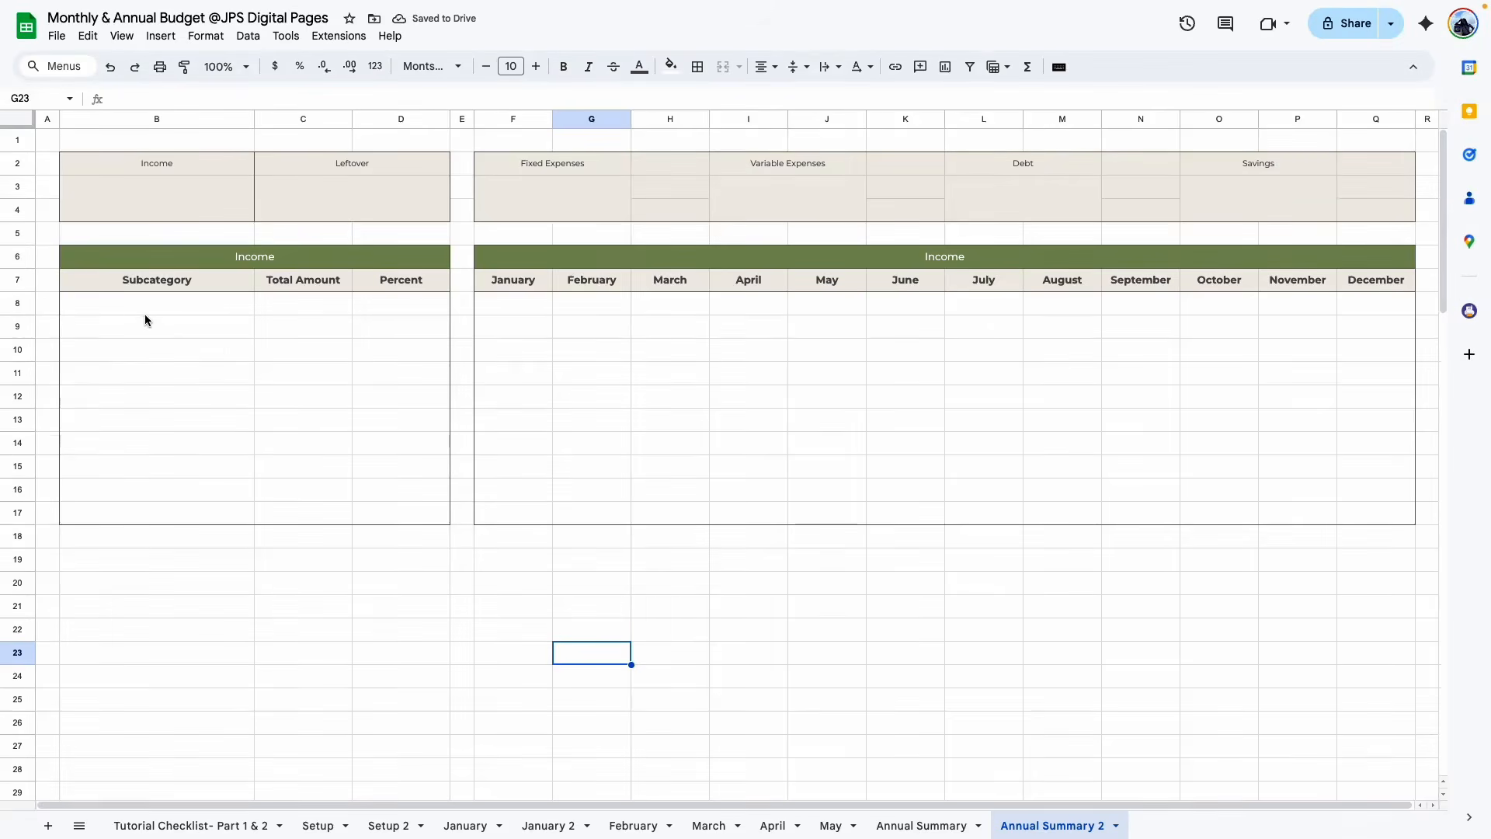
# Add grey dotted horizontal inner borders to B8:D17 in the Income subcategory table
pyautogui.moveTo(123, 303); pyautogui.dragTo(396, 512)
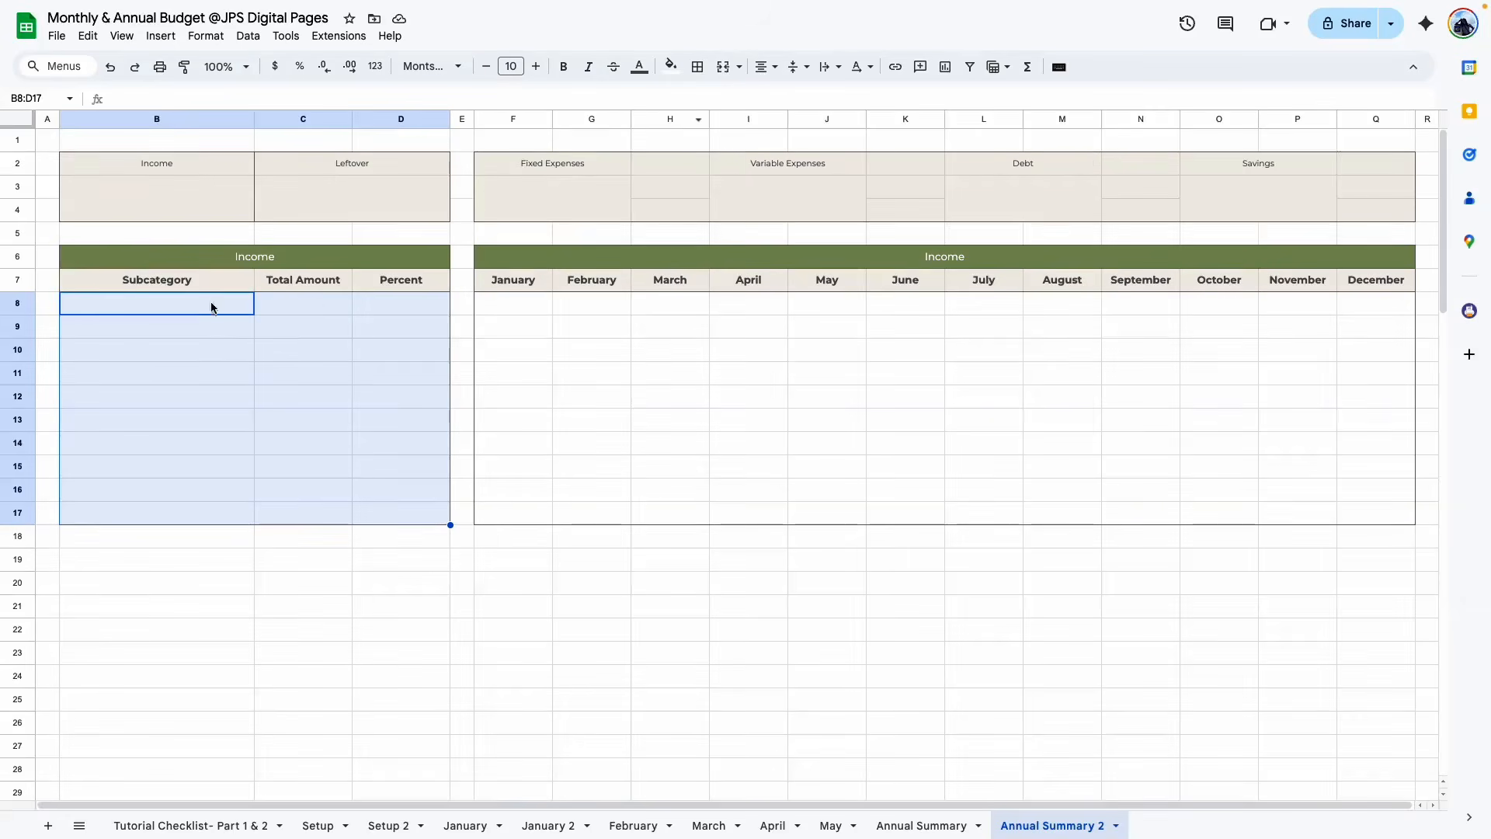
pyautogui.click(700, 66)
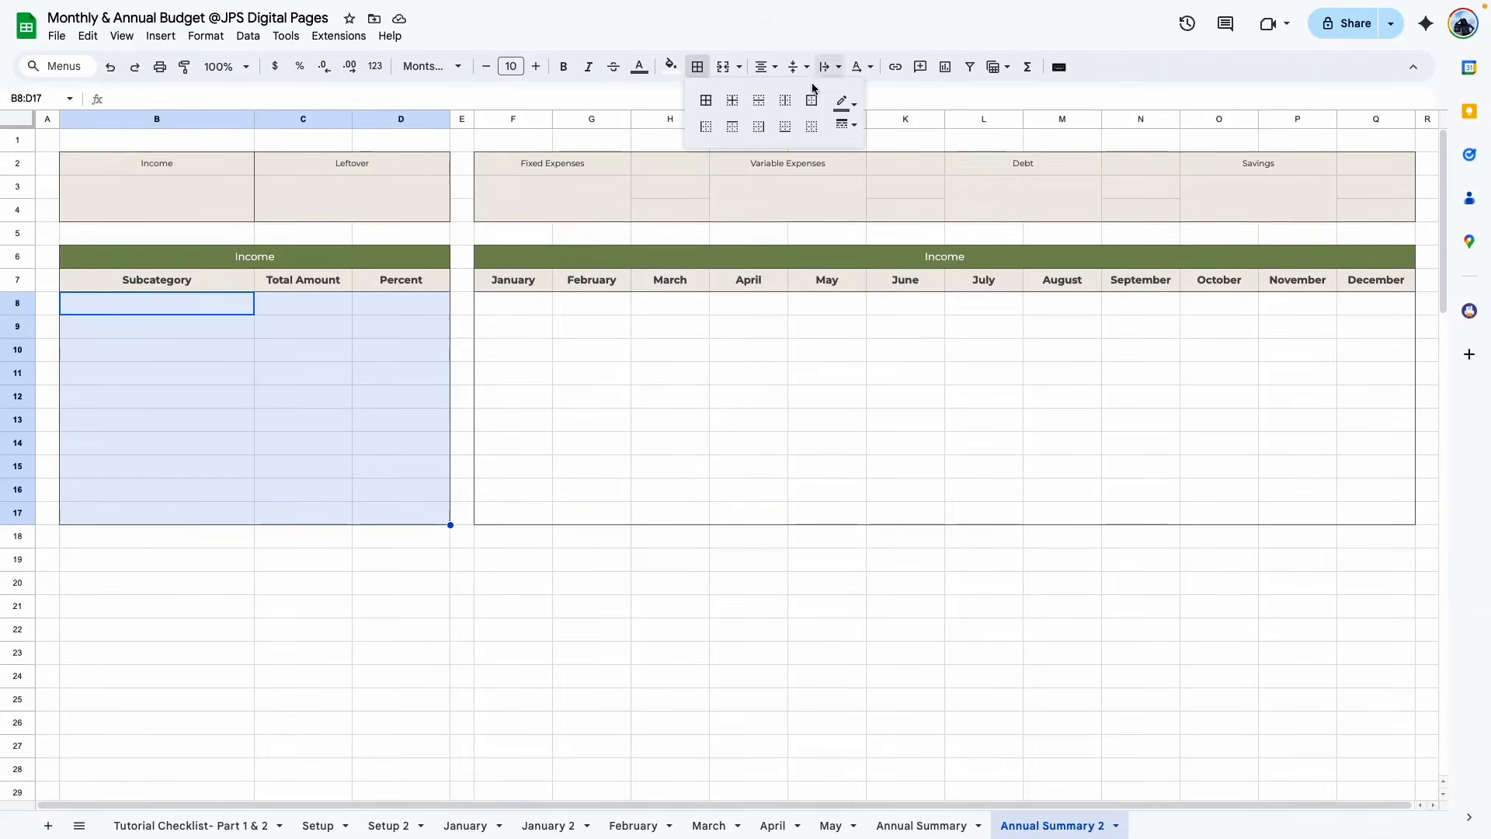
pyautogui.click(759, 101)
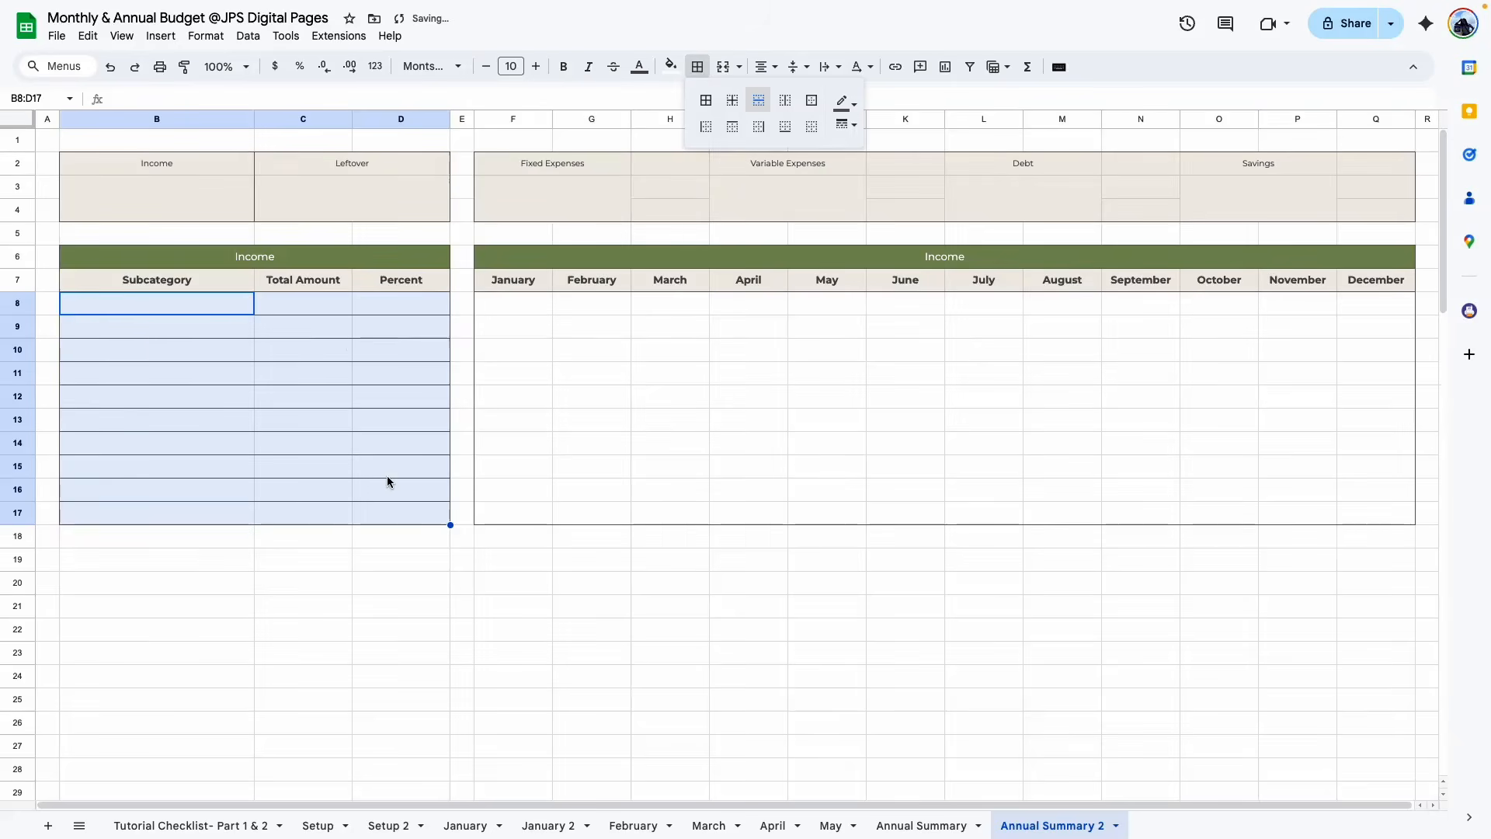
pyautogui.click(845, 101)
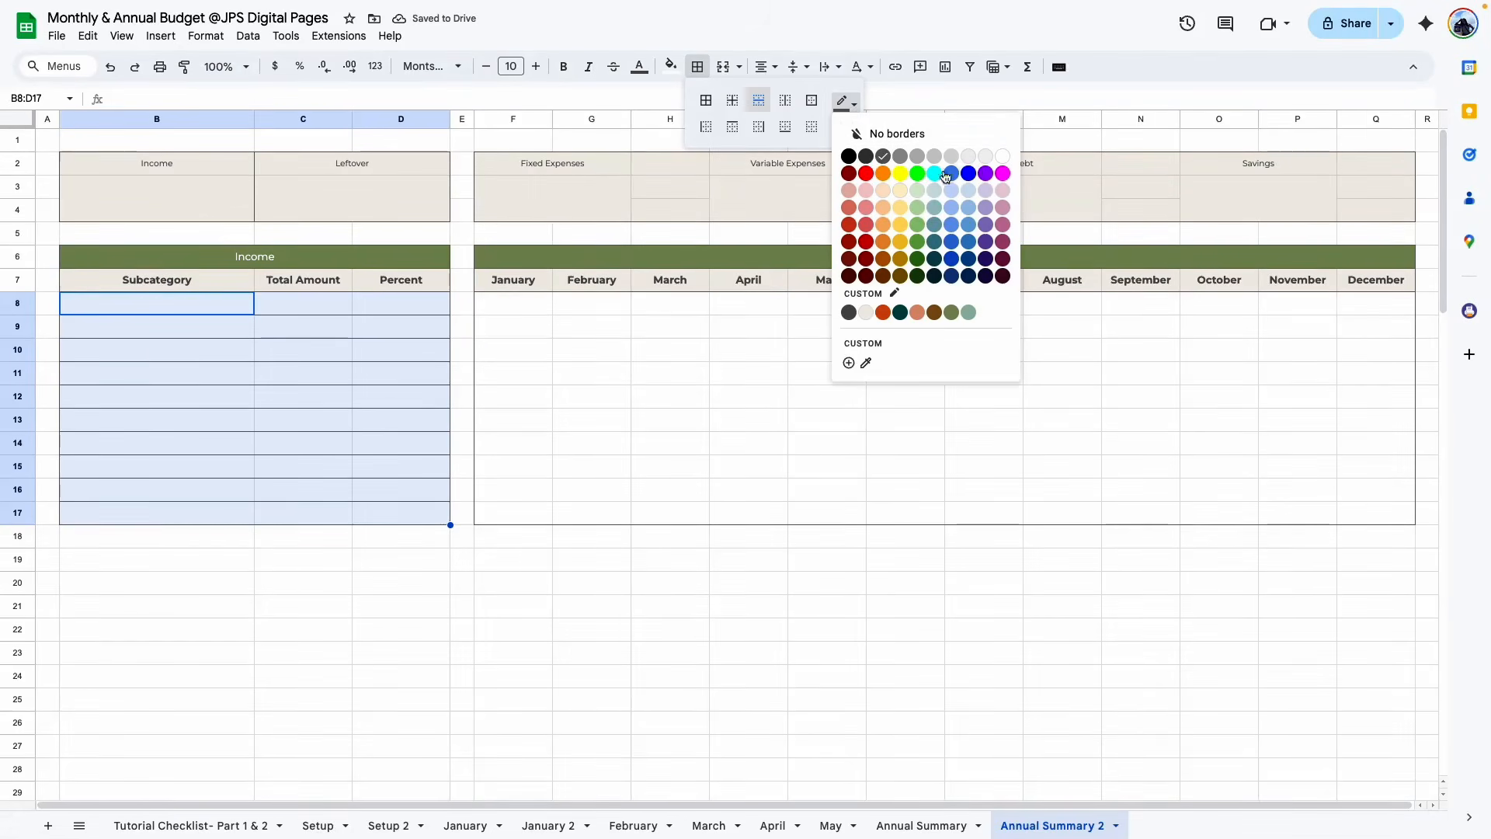
pyautogui.click(948, 175)
pyautogui.click(847, 124)
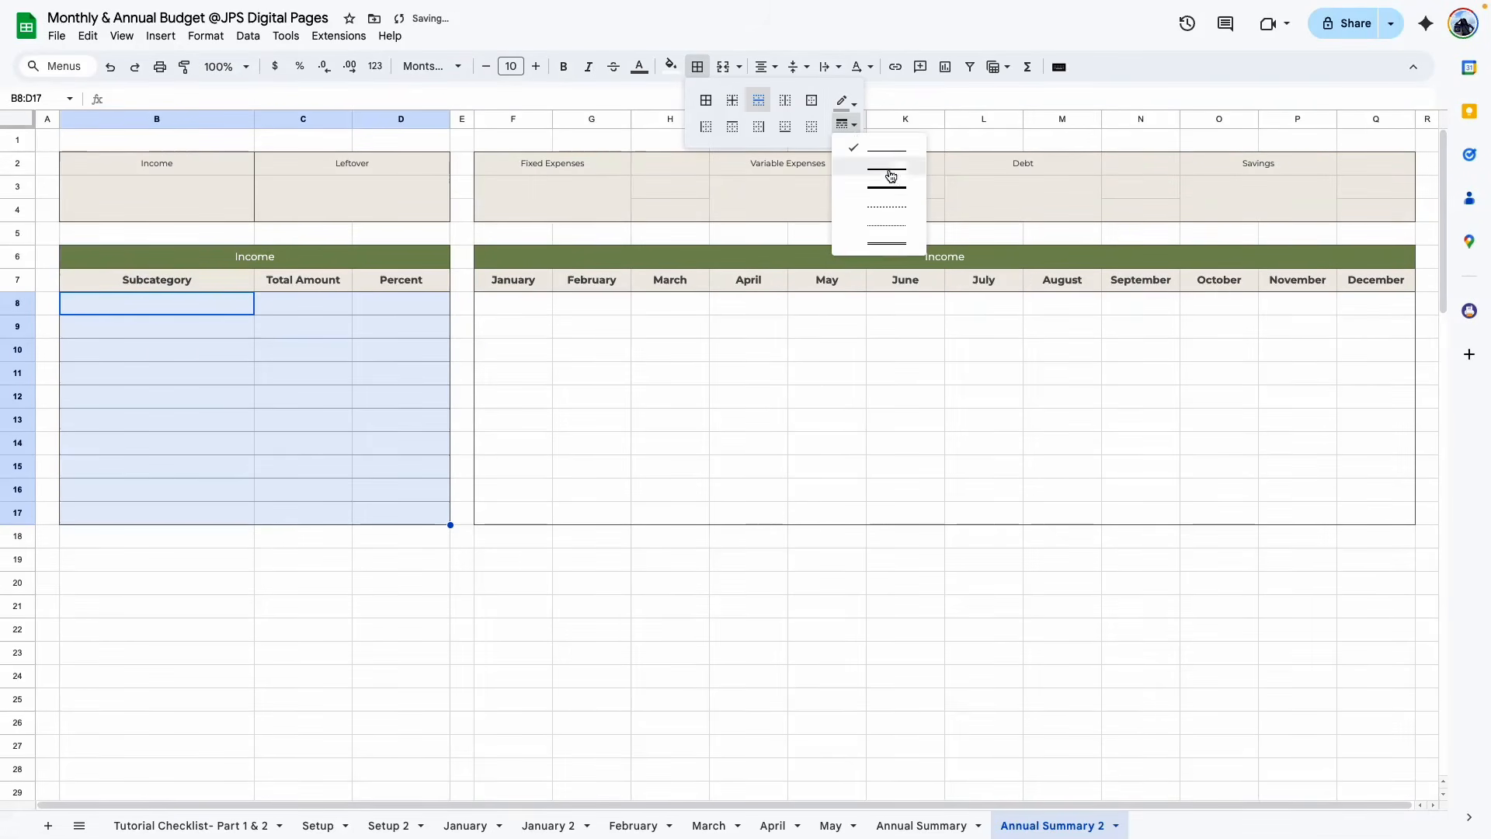
pyautogui.click(888, 208)
pyautogui.click(544, 466)
# Add matching dotted horizontal inner borders to F8:Q17 in the monthly Income table
pyautogui.moveTo(504, 303); pyautogui.dragTo(1378, 510)
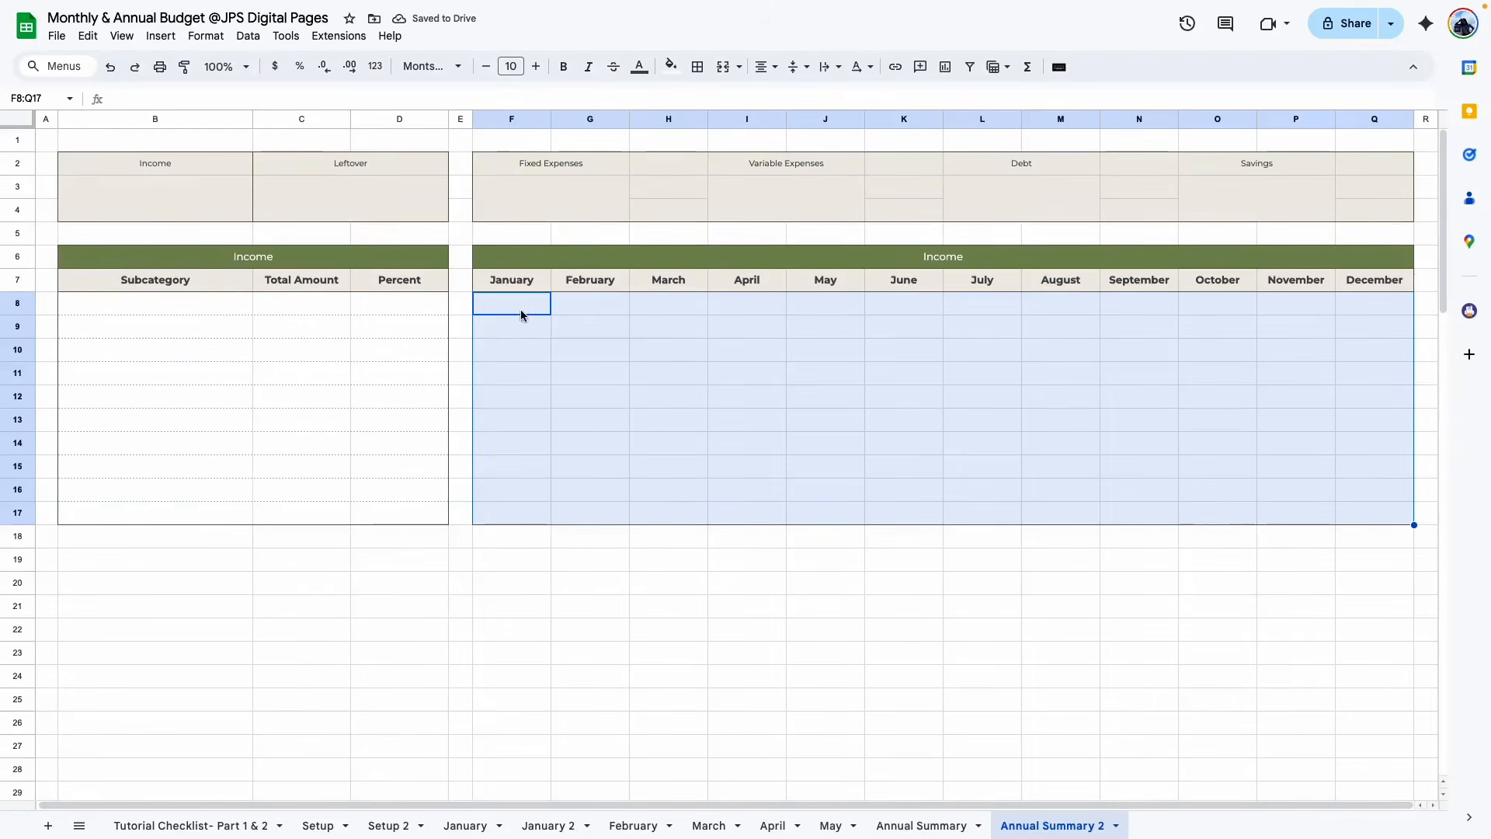
pyautogui.click(698, 67)
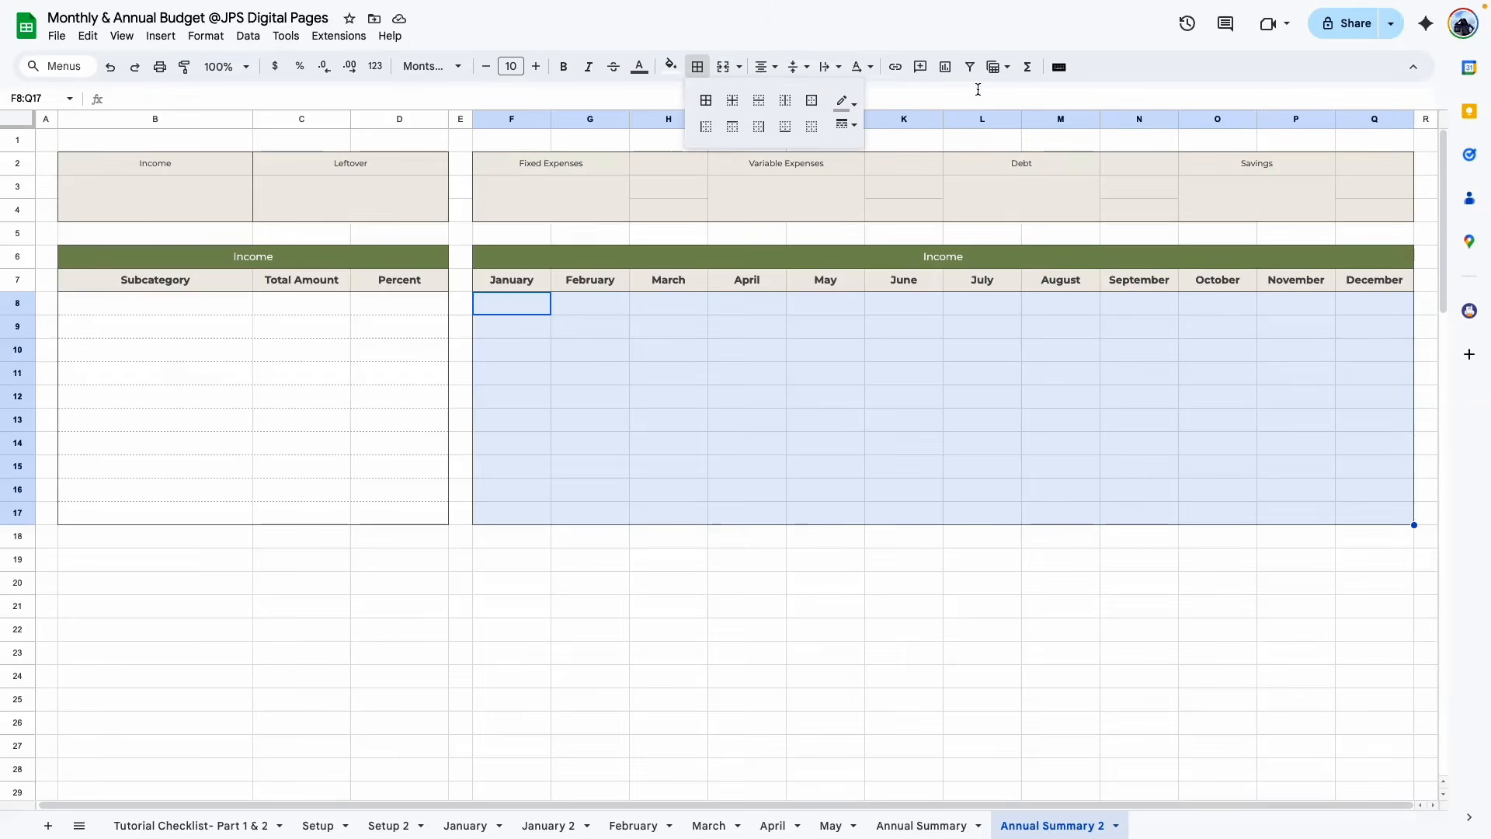
pyautogui.click(760, 105)
pyautogui.click(1005, 660)
# Examine how many rows each category table has on January 2, Annual Summary and Setup 2, and return to Annual Summary 2
pyautogui.scroll(-3, 494, 492)
pyautogui.scroll(3, 521, 315)
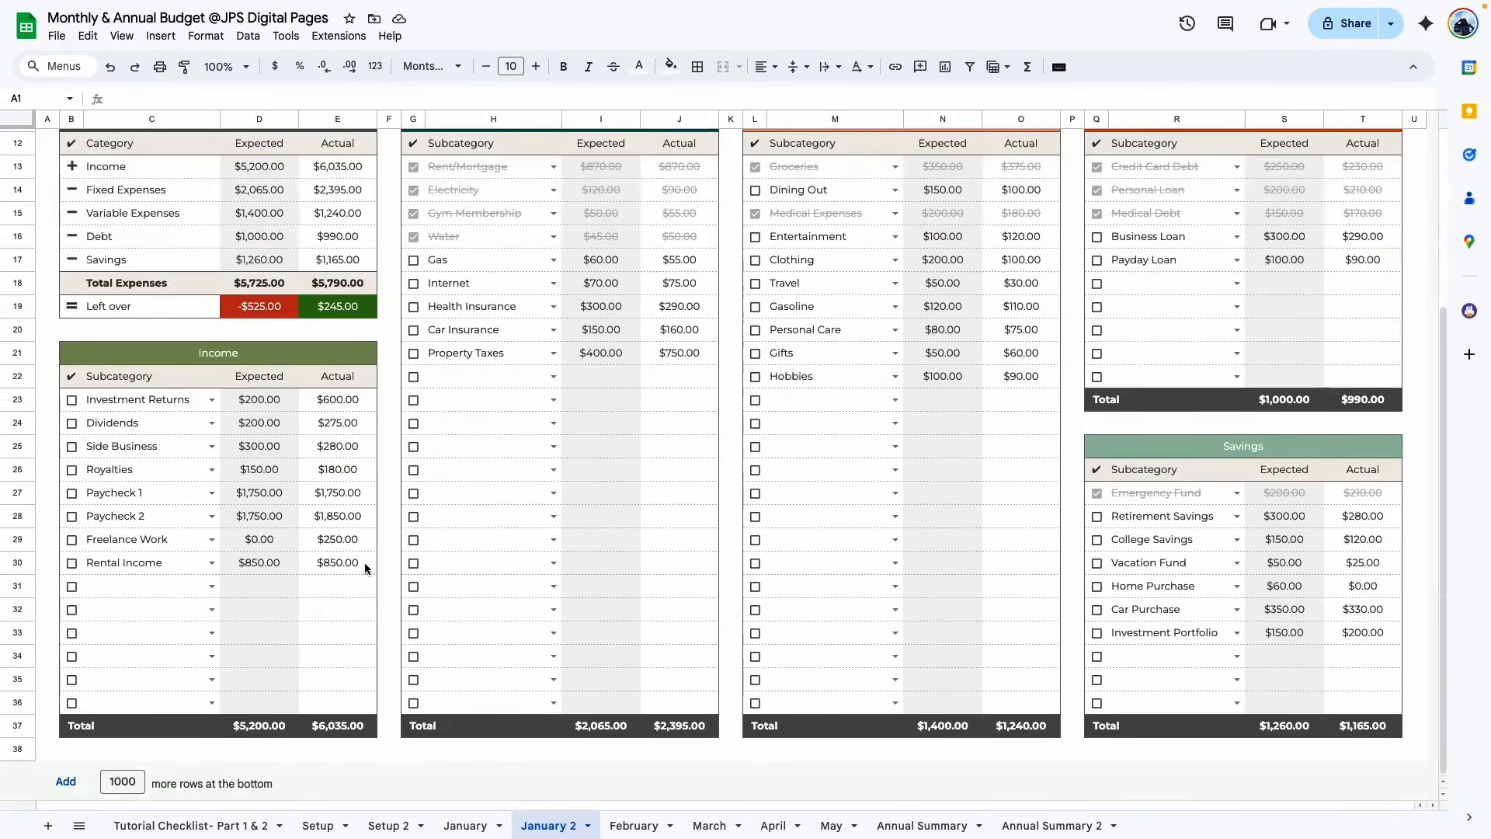
pyautogui.scroll(2, 489, 622)
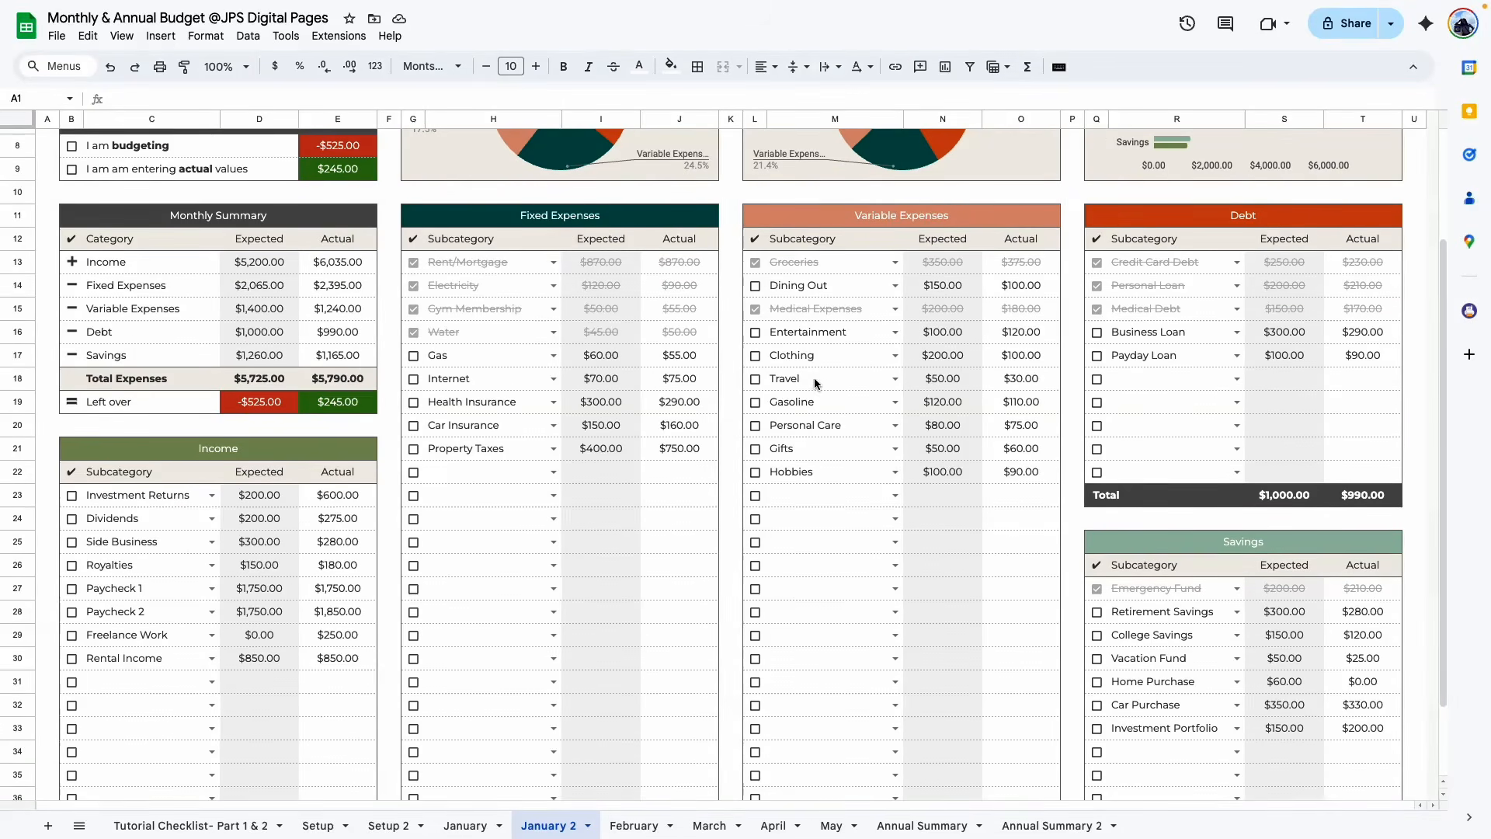
pyautogui.scroll(-1, 815, 384)
pyautogui.click(922, 826)
pyautogui.scroll(-10, 221, 556)
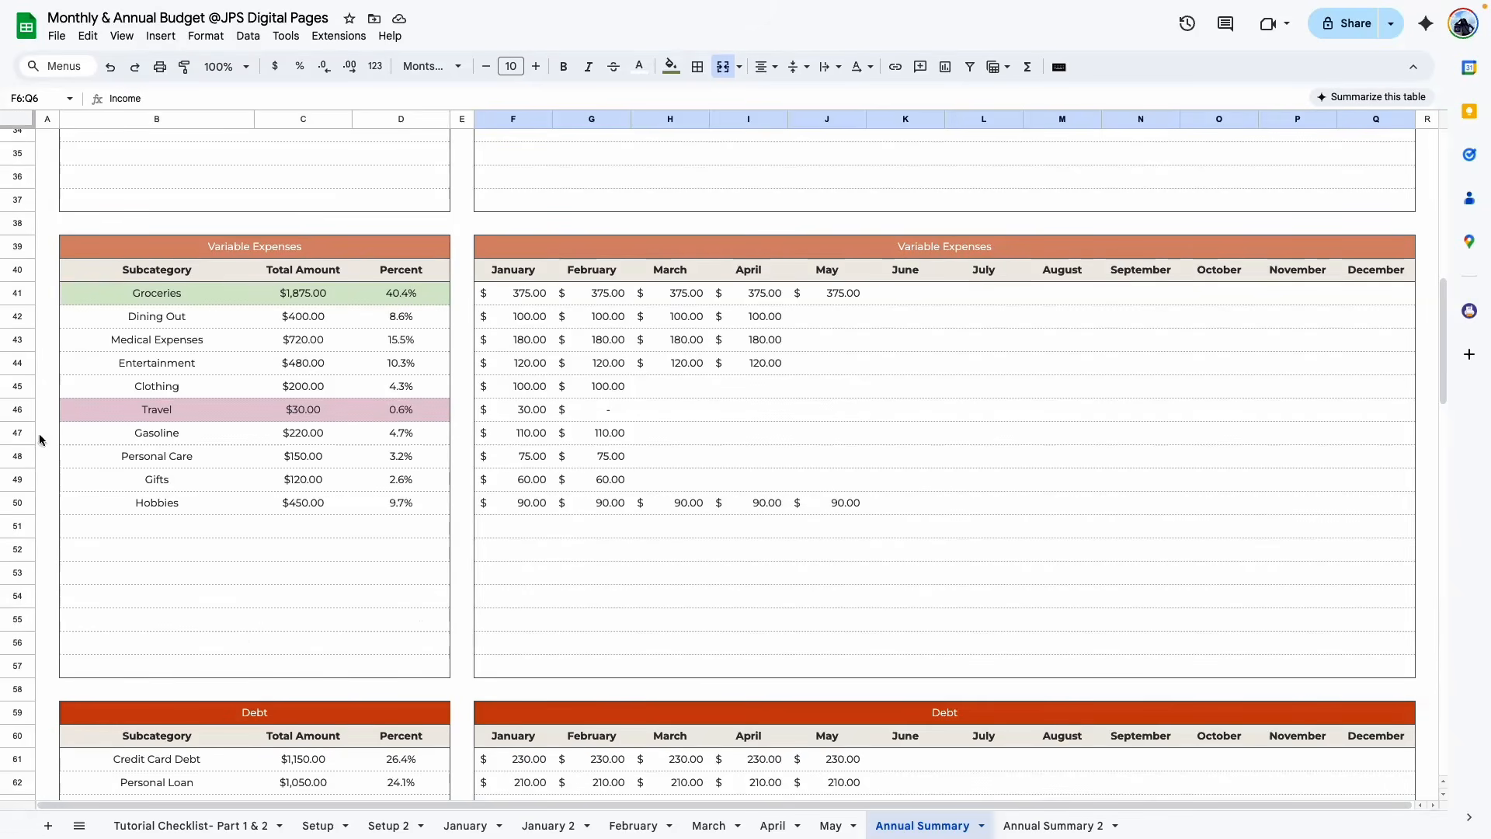
pyautogui.scroll(3, 346, 260)
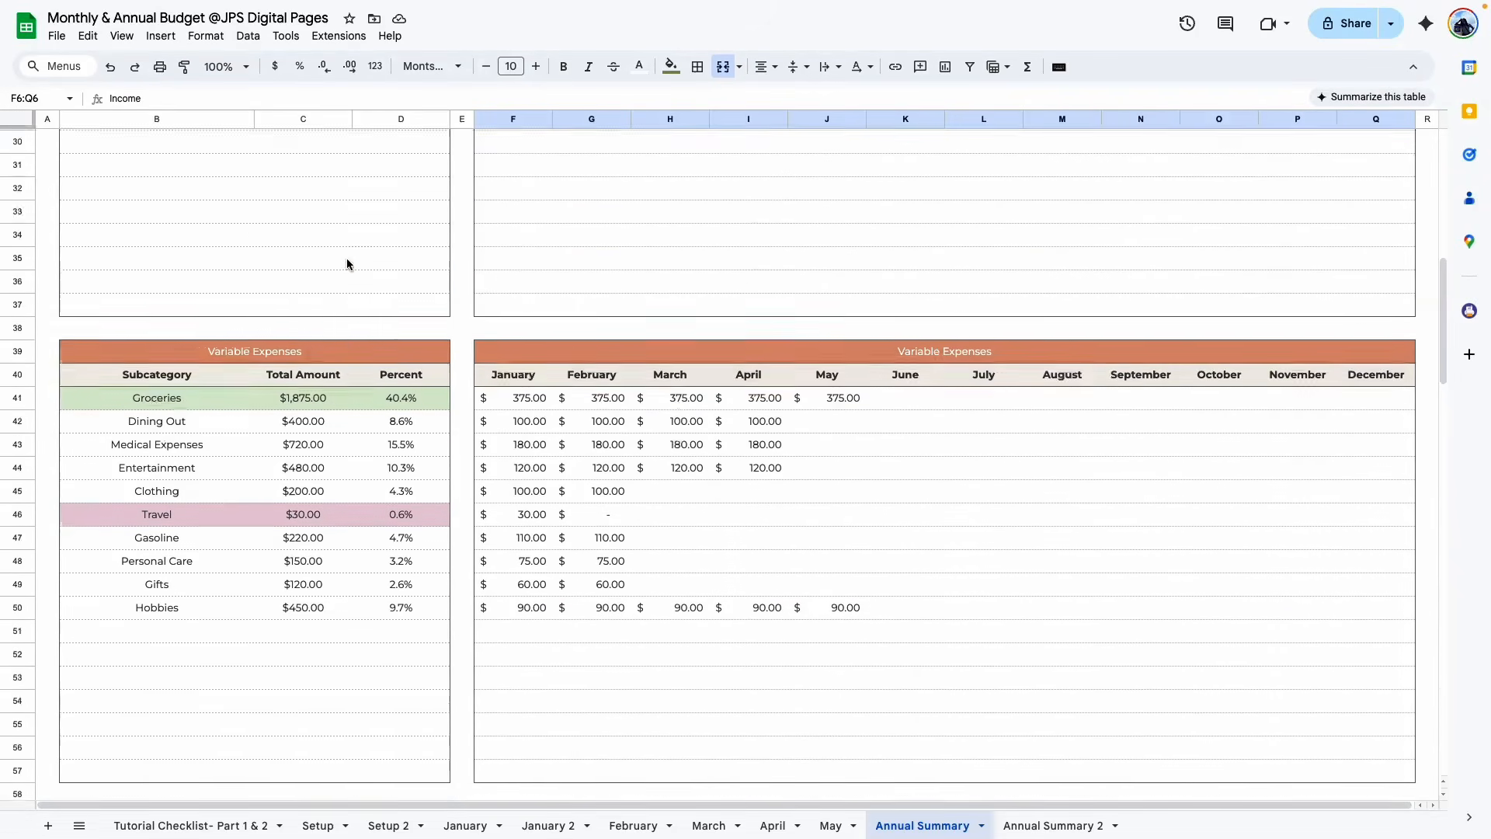
pyautogui.scroll(-3, 348, 502)
pyautogui.scroll(-9, 347, 501)
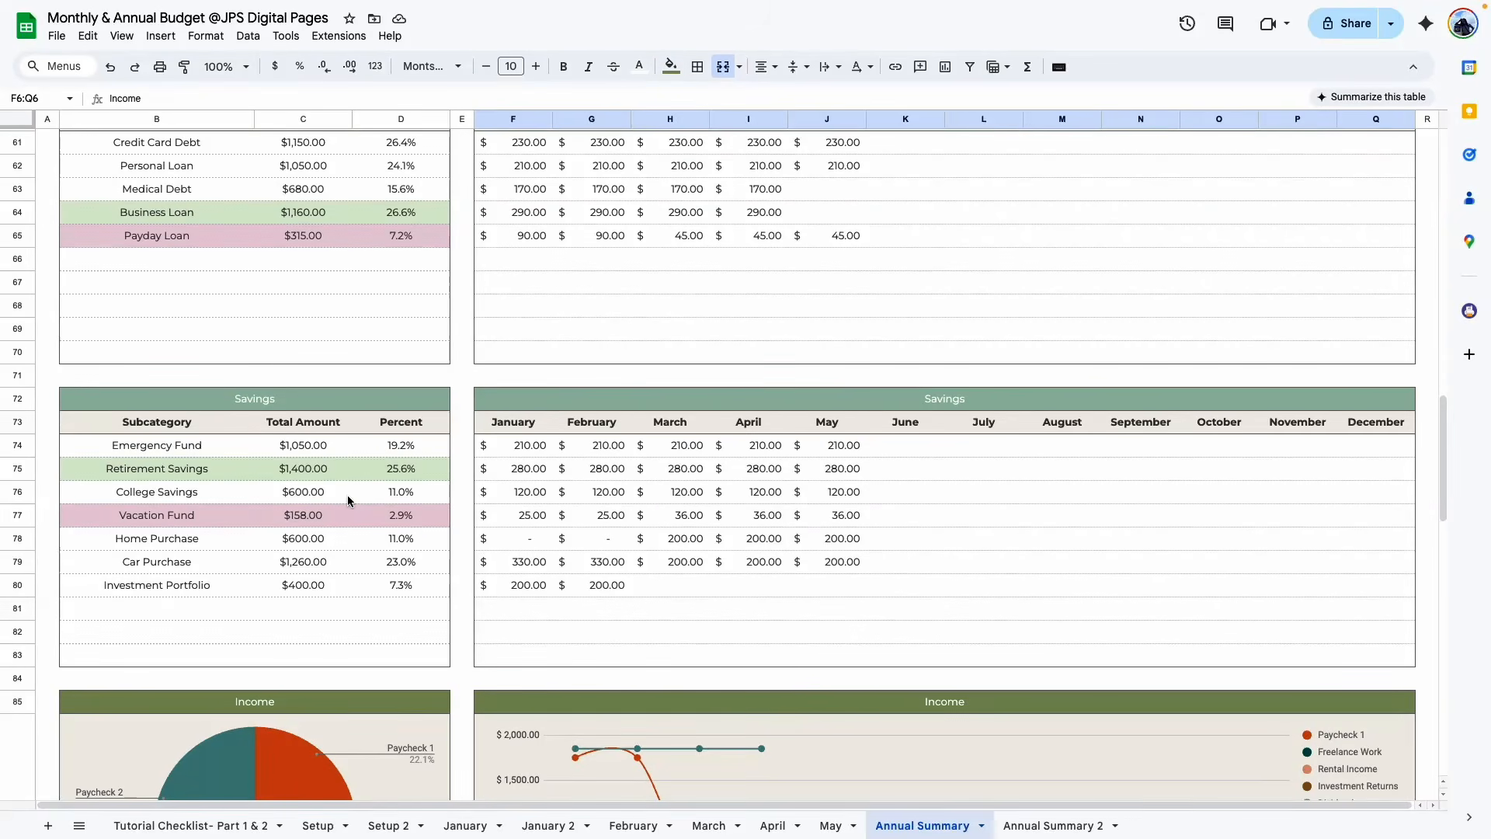
pyautogui.scroll(2, 347, 491)
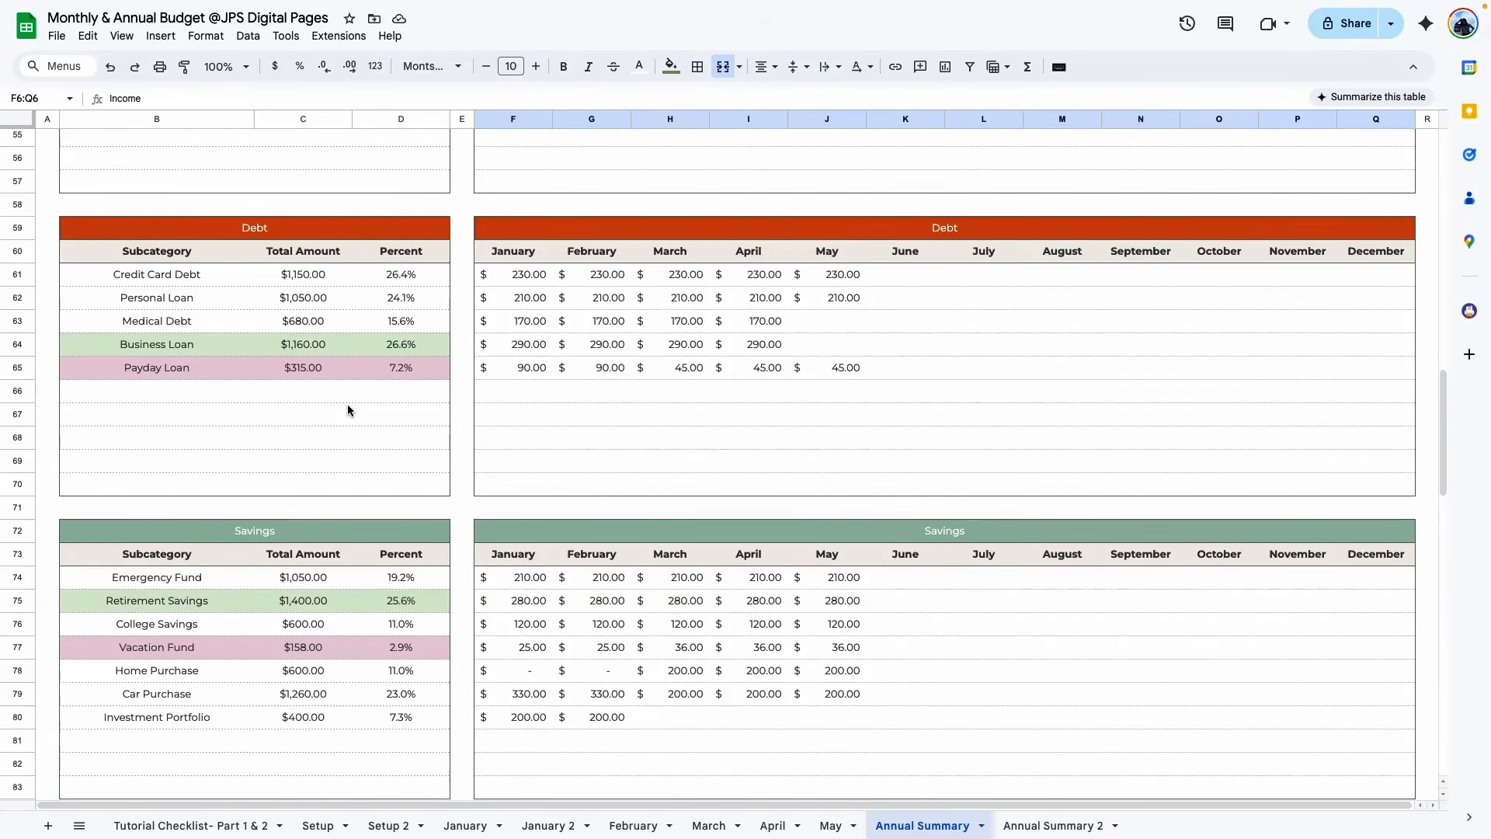
pyautogui.click(387, 826)
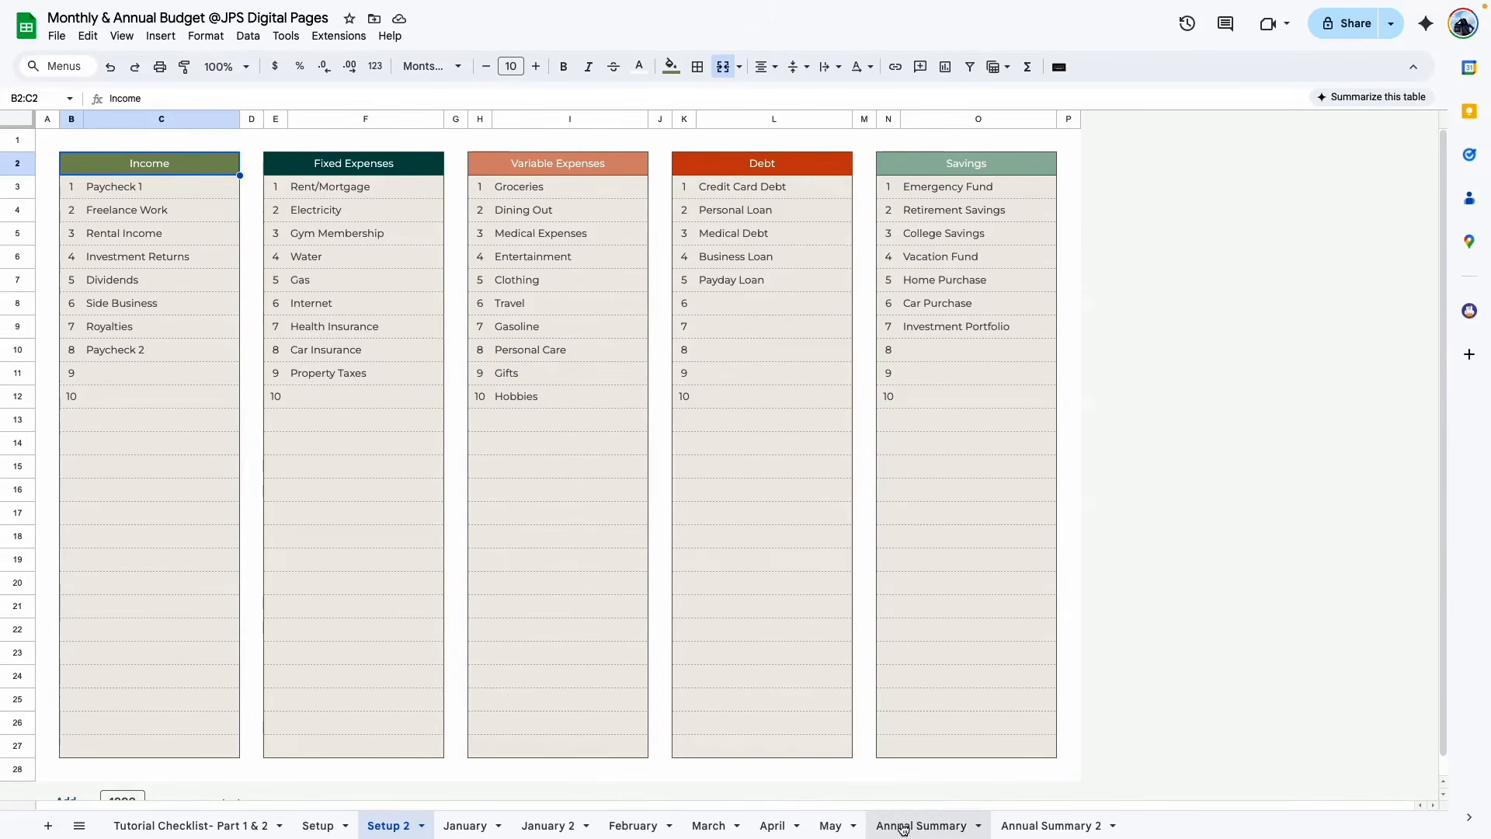
pyautogui.click(1038, 826)
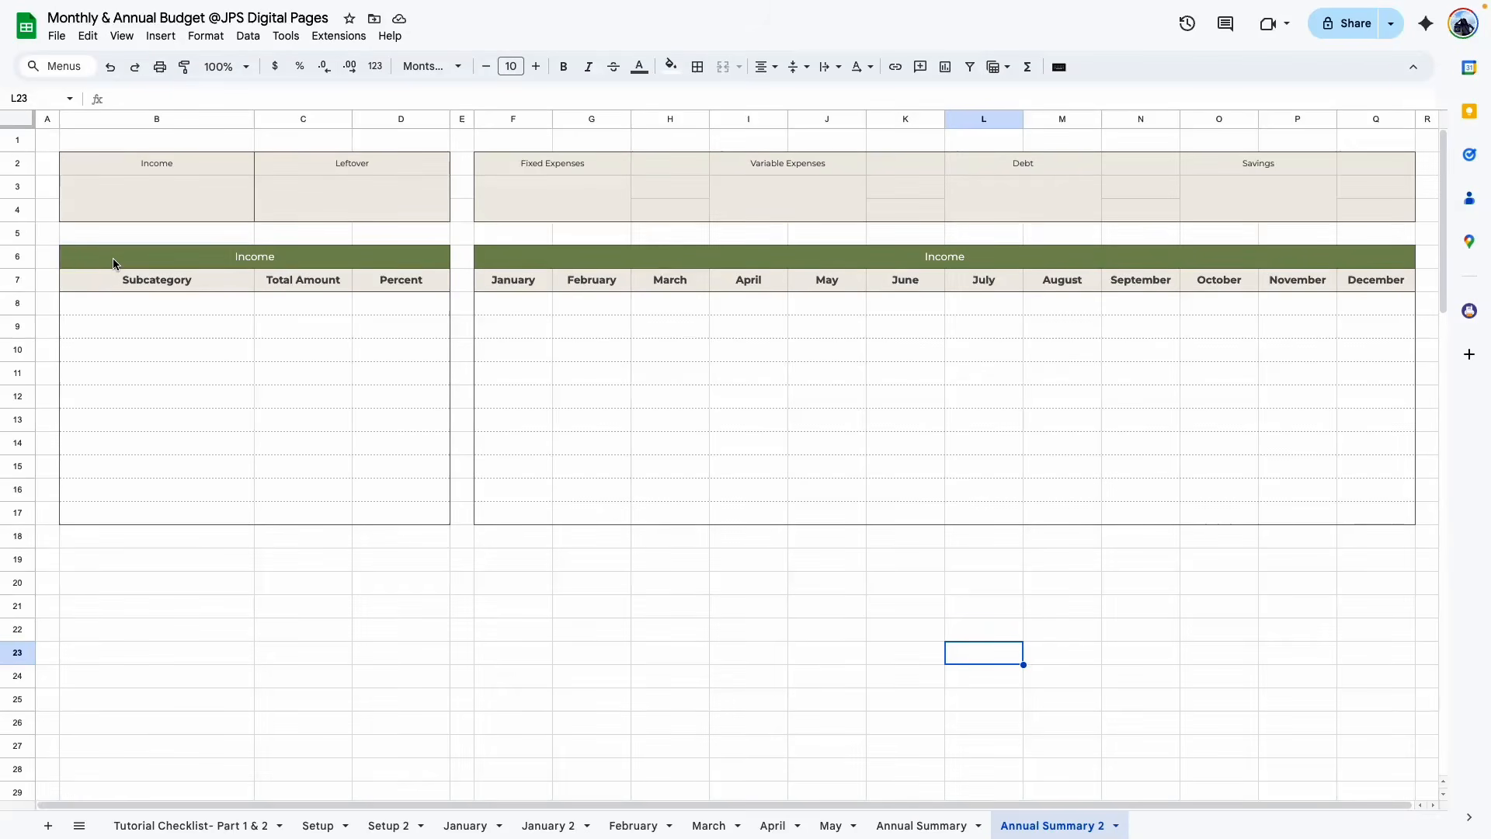
# Copy both Income tables in B6:Q17 and paste the block at B19
pyautogui.moveTo(109, 263); pyautogui.dragTo(1364, 514)
pyautogui.hotkey('ctrl', 'c')
pyautogui.click(73, 565)
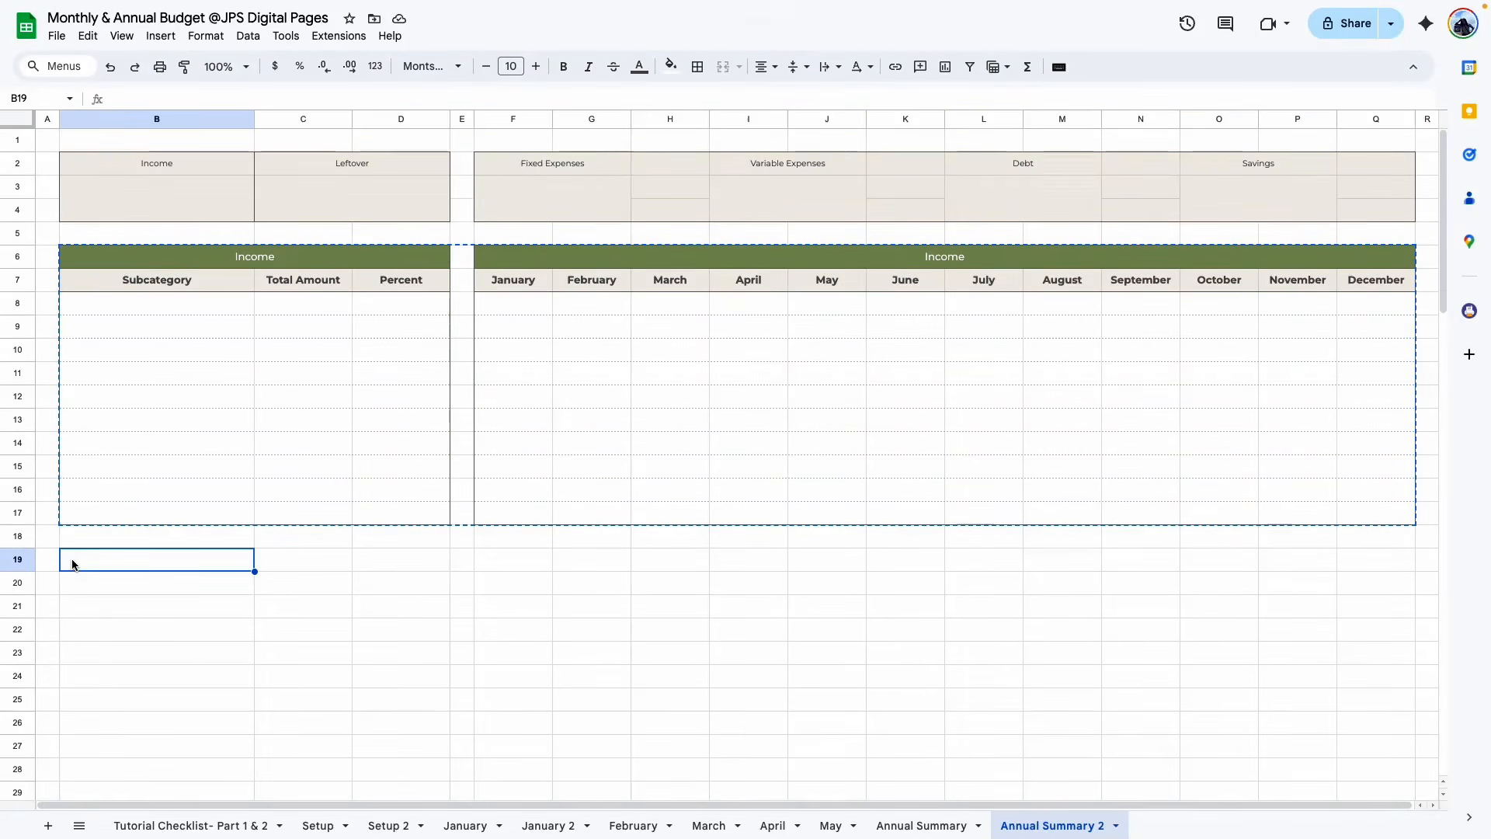
pyautogui.hotkey('ctrl', 'v')
# Retitle both pasted tables in row 19 as Fixed Expenses
pyautogui.click(309, 570)
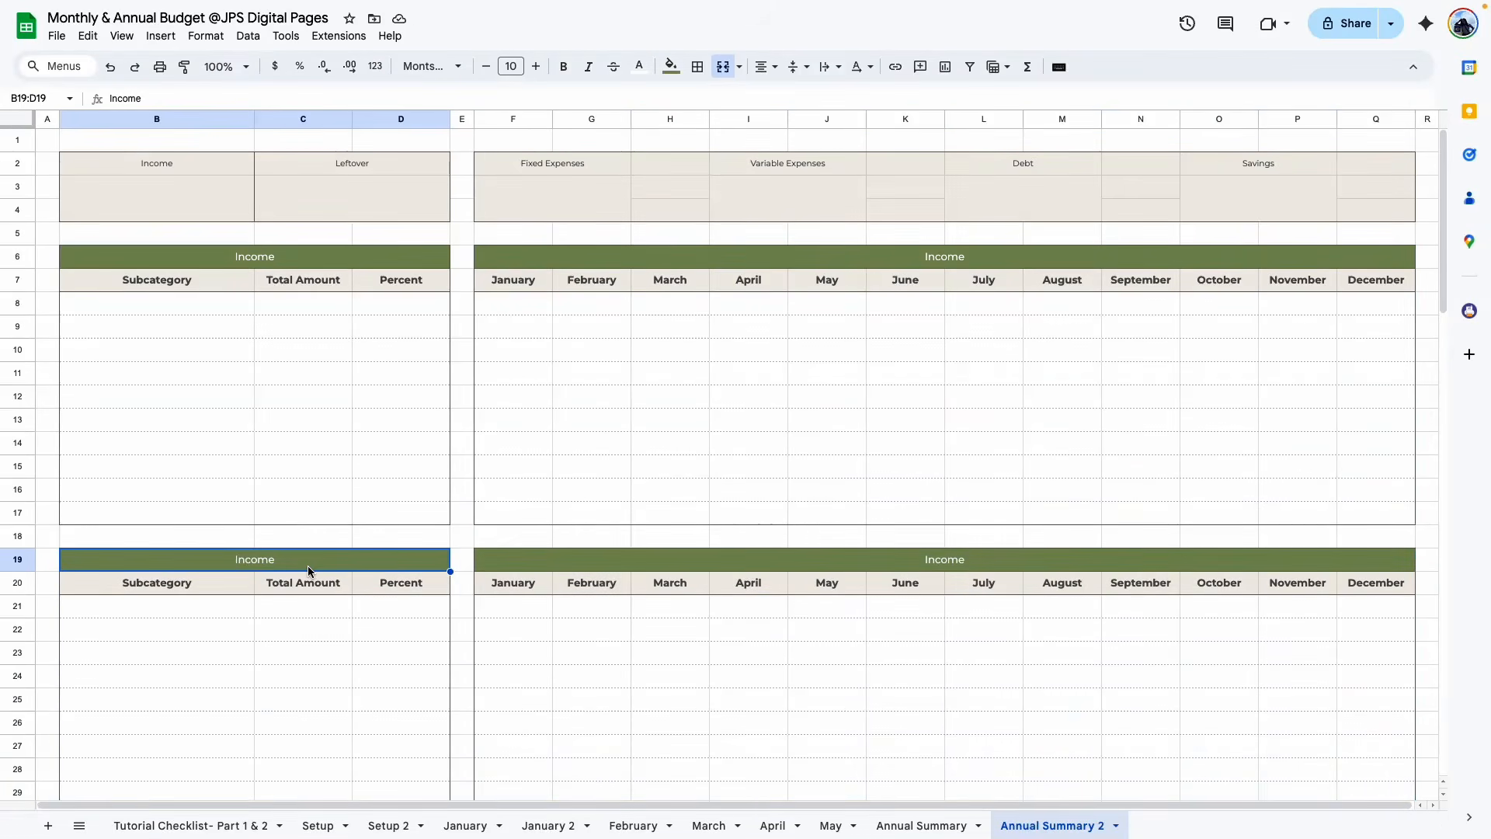
pyautogui.write('Fixed Expenses')
pyautogui.press('Return')
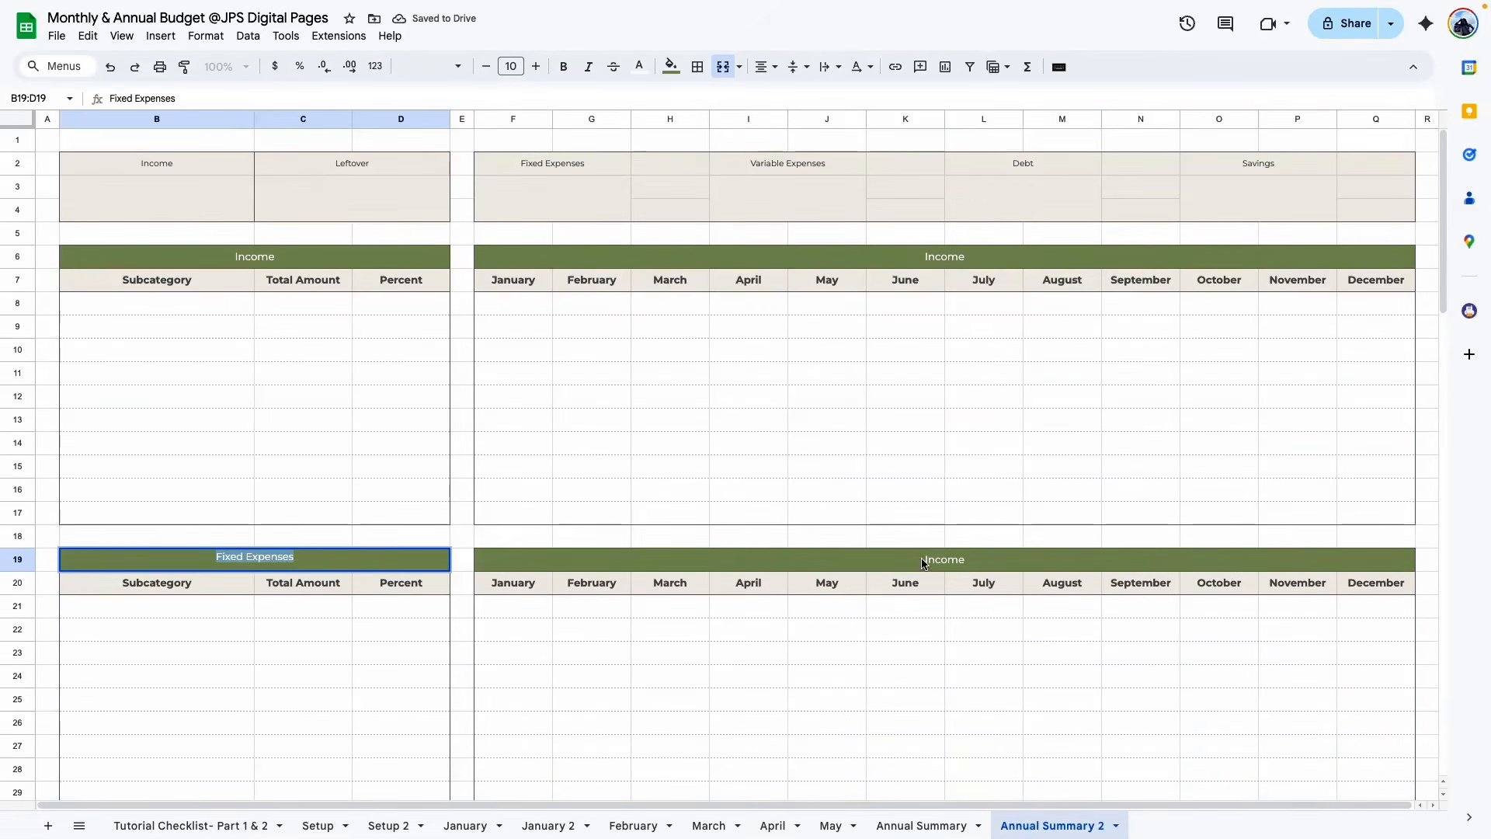
pyautogui.doubleClick(932, 557)
pyautogui.write('Fixed Expenses')
# Fill both Fixed Expenses title cells in row 19 with the dark green used for that category on Setup 2
pyautogui.click(448, 562)
pyautogui.keyDown('ctrl'); pyautogui.click(547, 561); pyautogui.keyUp('ctrl')
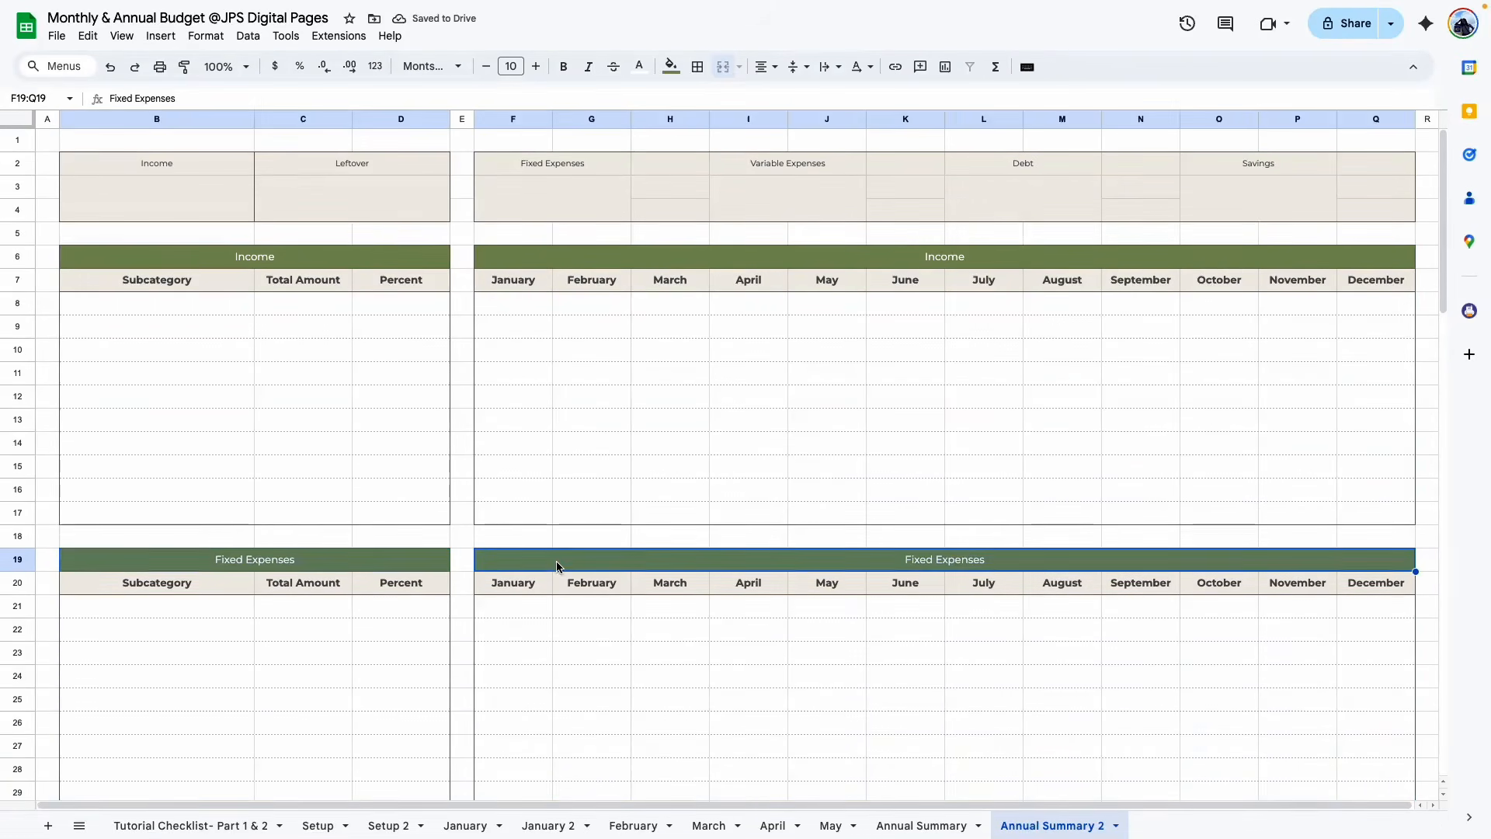
pyautogui.click(671, 66)
pyautogui.click(727, 278)
pyautogui.click(592, 473)
# Lengthen the Fixed Expenses tables by inserting eight rows below rows 22 to 29
pyautogui.scroll(-4, 580, 712)
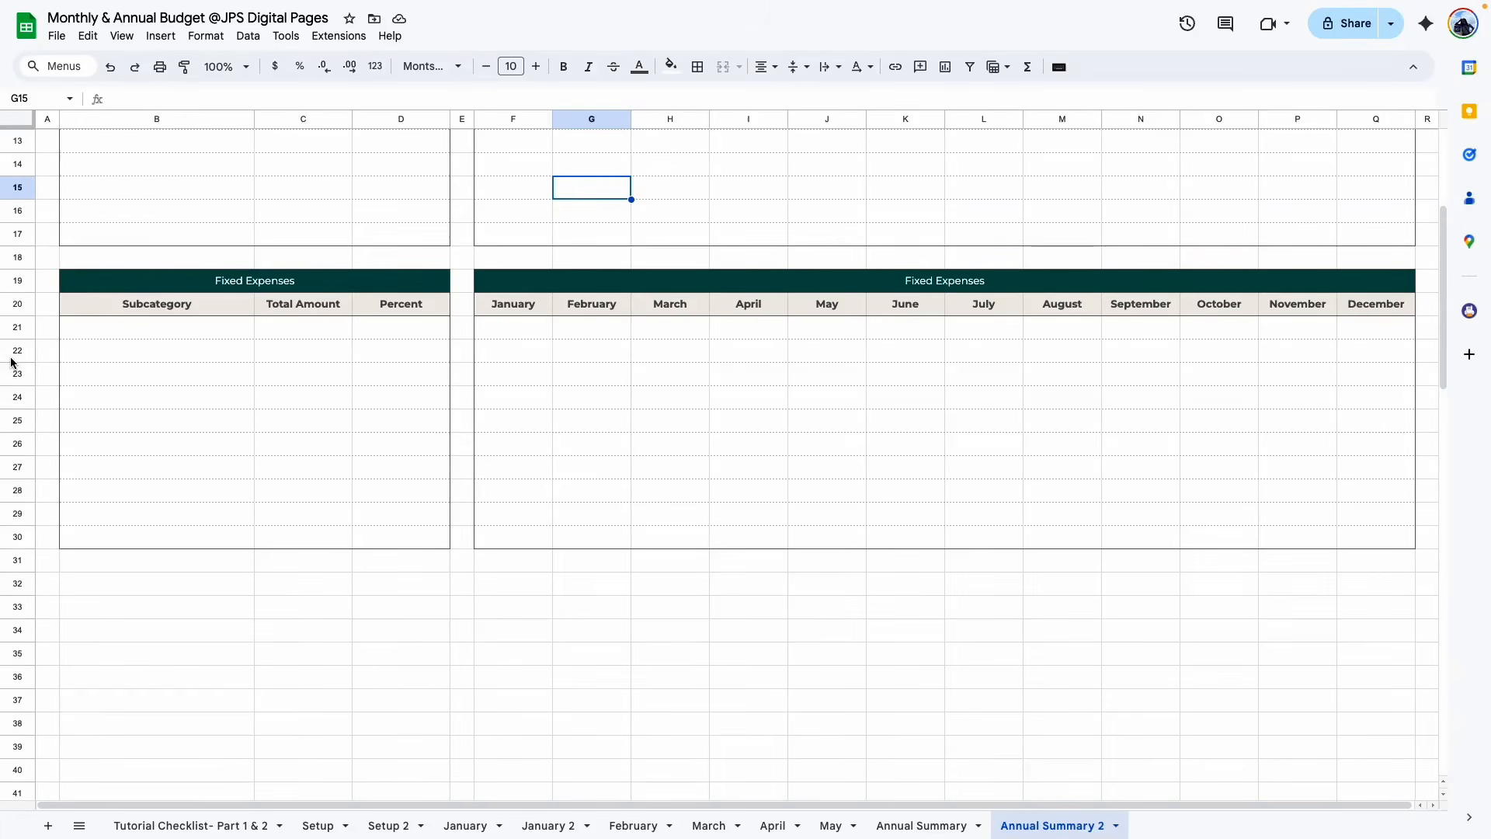
pyautogui.moveTo(17, 350); pyautogui.dragTo(17, 513)
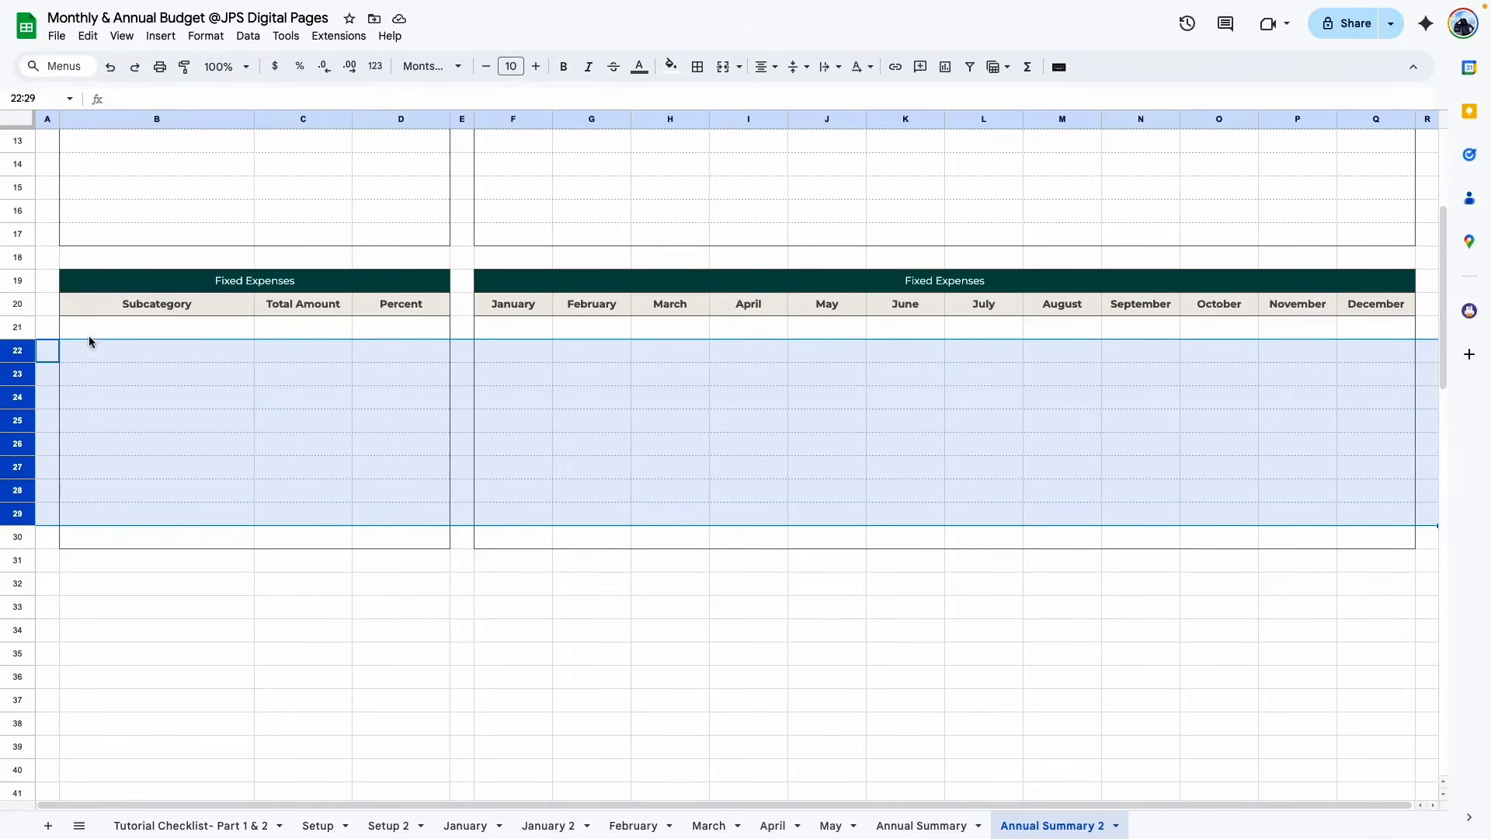
pyautogui.rightClick(20, 352)
pyautogui.click(168, 515)
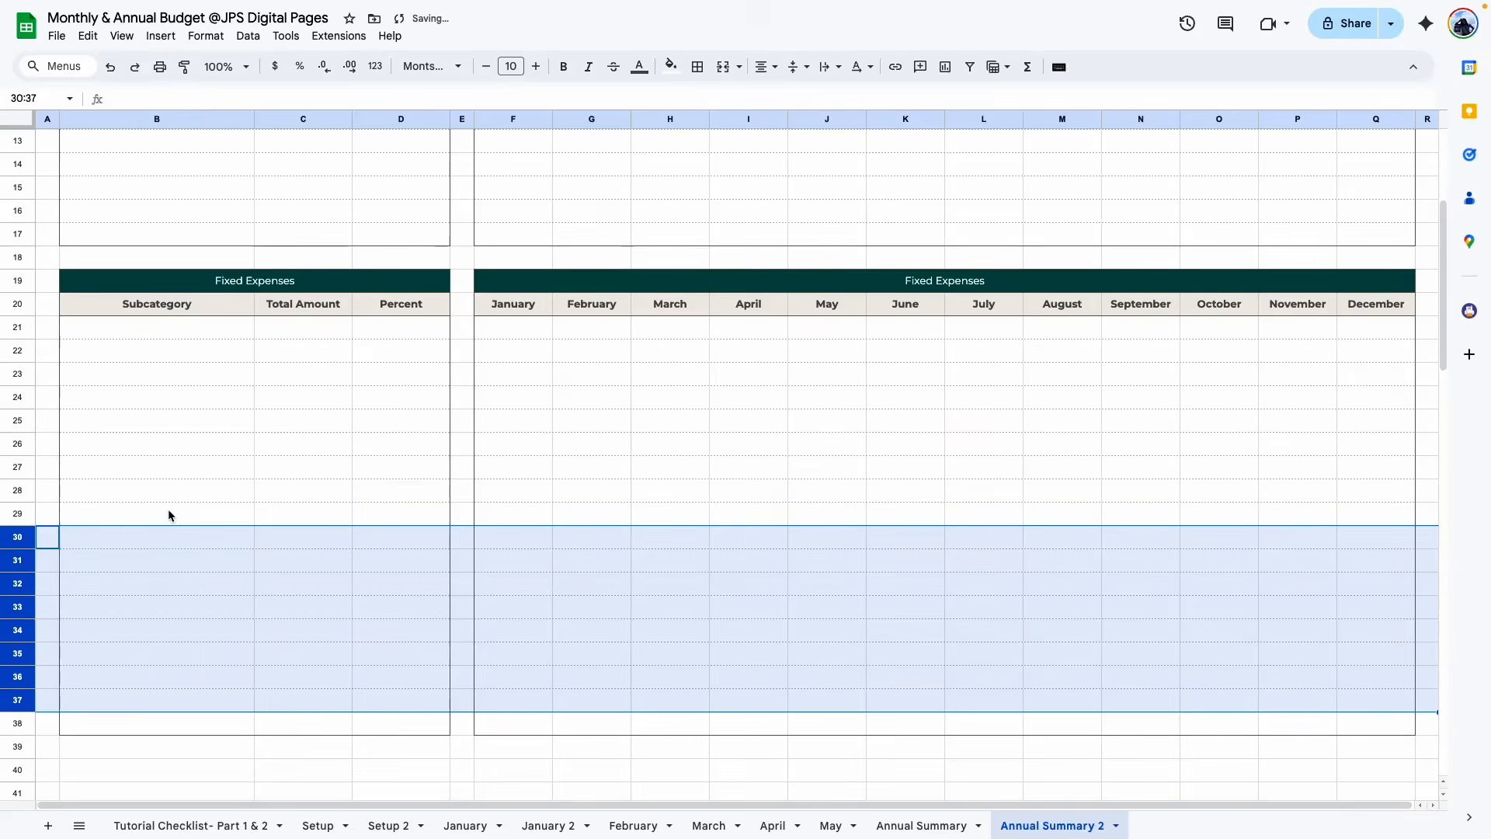
pyautogui.scroll(-1, 166, 505)
pyautogui.click(303, 412)
pyautogui.scroll(-1, 332, 565)
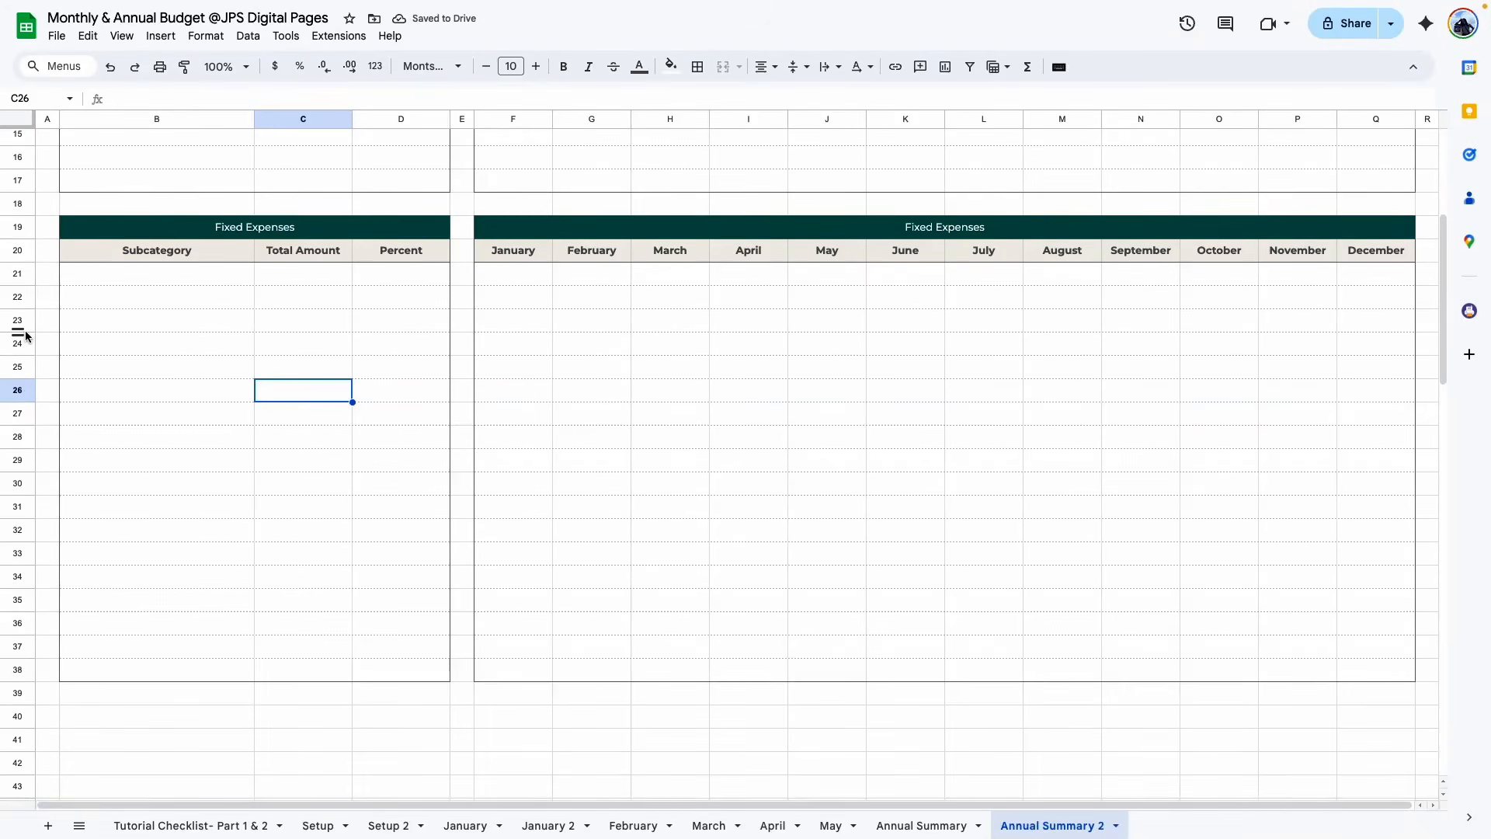
pyautogui.moveTo(22, 327); pyautogui.dragTo(23, 530)
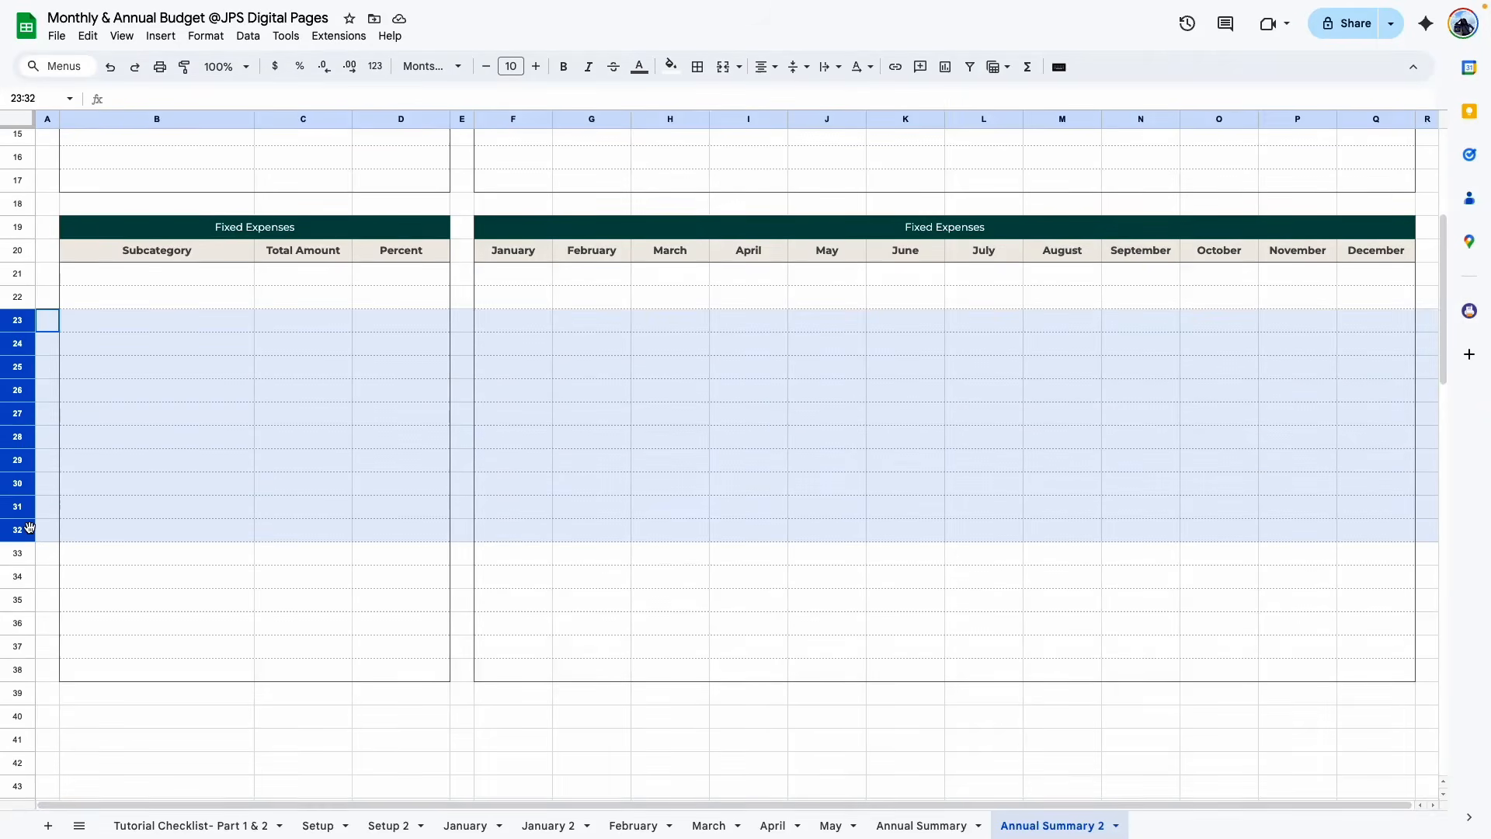
pyautogui.rightClick(23, 529)
pyautogui.click(697, 533)
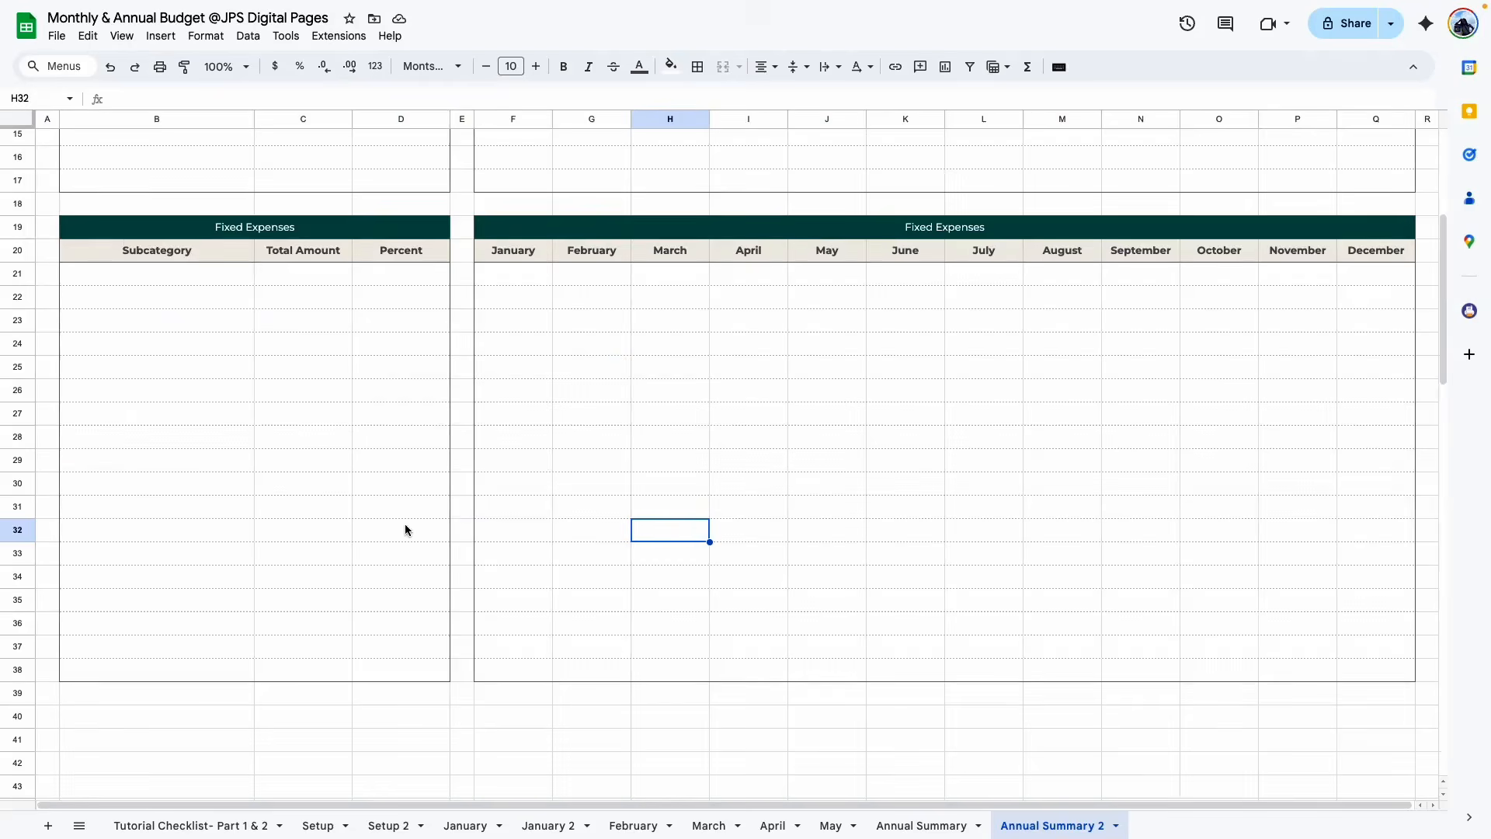
# Copy both Fixed Expenses tables in B19:Q38 and paste the block at B40
pyautogui.scroll(-1, 405, 524)
pyautogui.scroll(10, 404, 521)
pyautogui.scroll(-4, 525, 606)
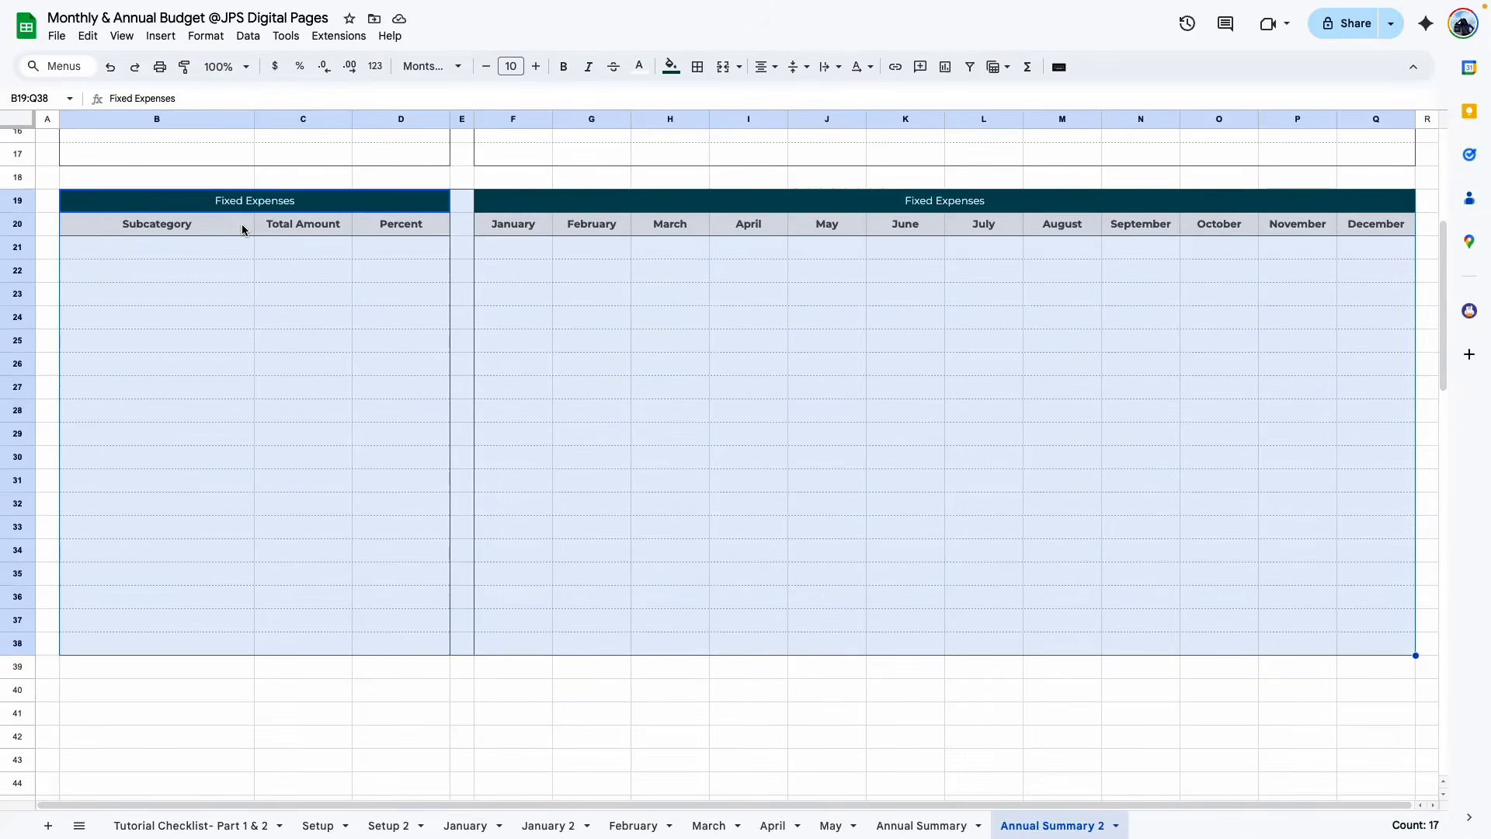
pyautogui.scroll(-1, 1350, 621)
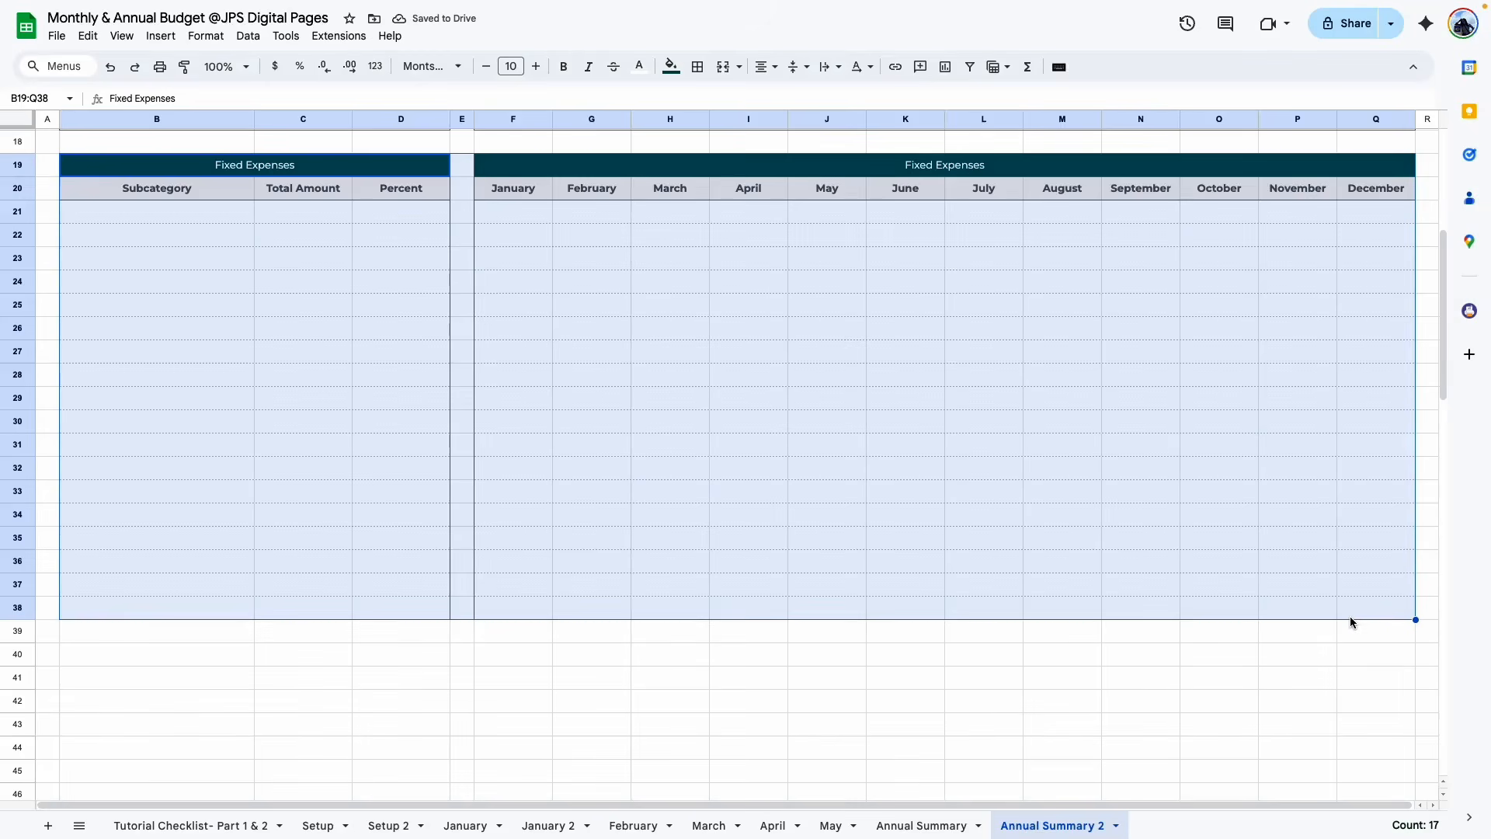
pyautogui.click(77, 652)
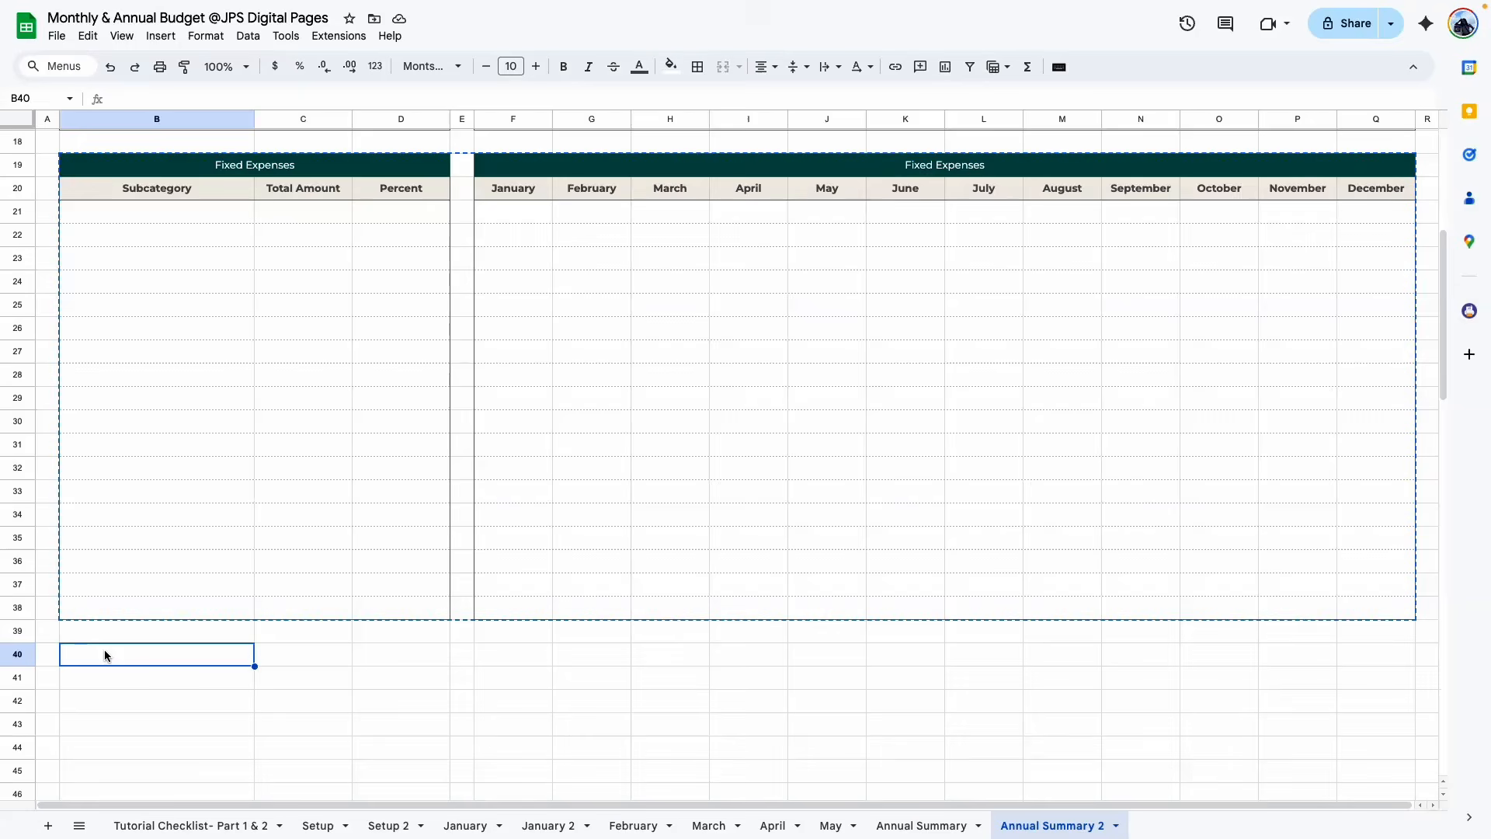
pyautogui.hotkey('ctrl', 'v')
# Retitle both pasted tables in row 40 as Variable Expenses
pyautogui.click(232, 693)
pyautogui.doubleClick(235, 658)
pyautogui.doubleClick(235, 653)
pyautogui.write('Variable')
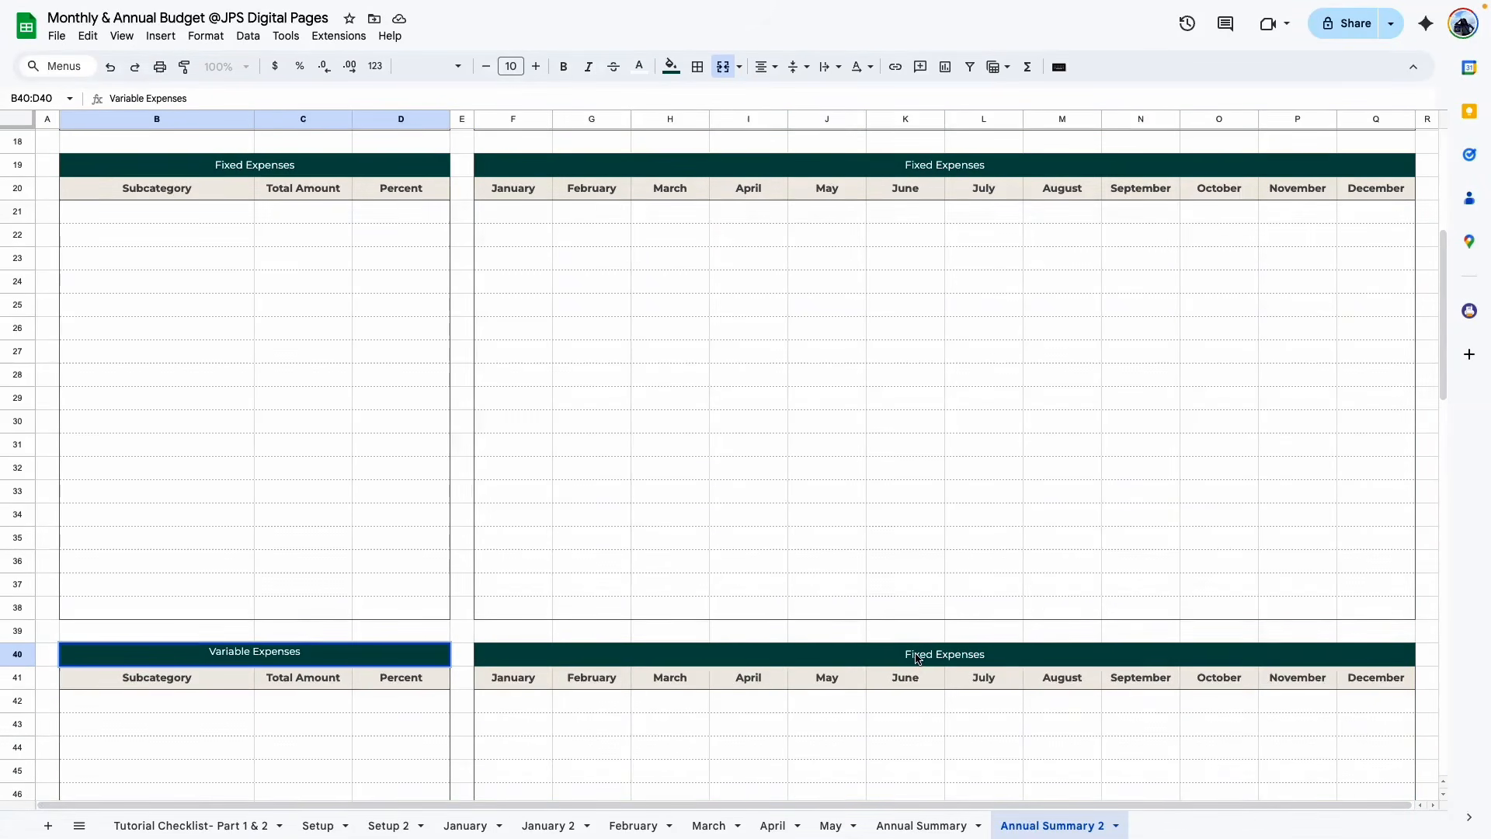
pyautogui.doubleClick(918, 657)
pyautogui.doubleClick(917, 654)
pyautogui.write('Variable')
# Change the fill color of both Variable Expenses title cells in row 40
pyautogui.click(442, 653)
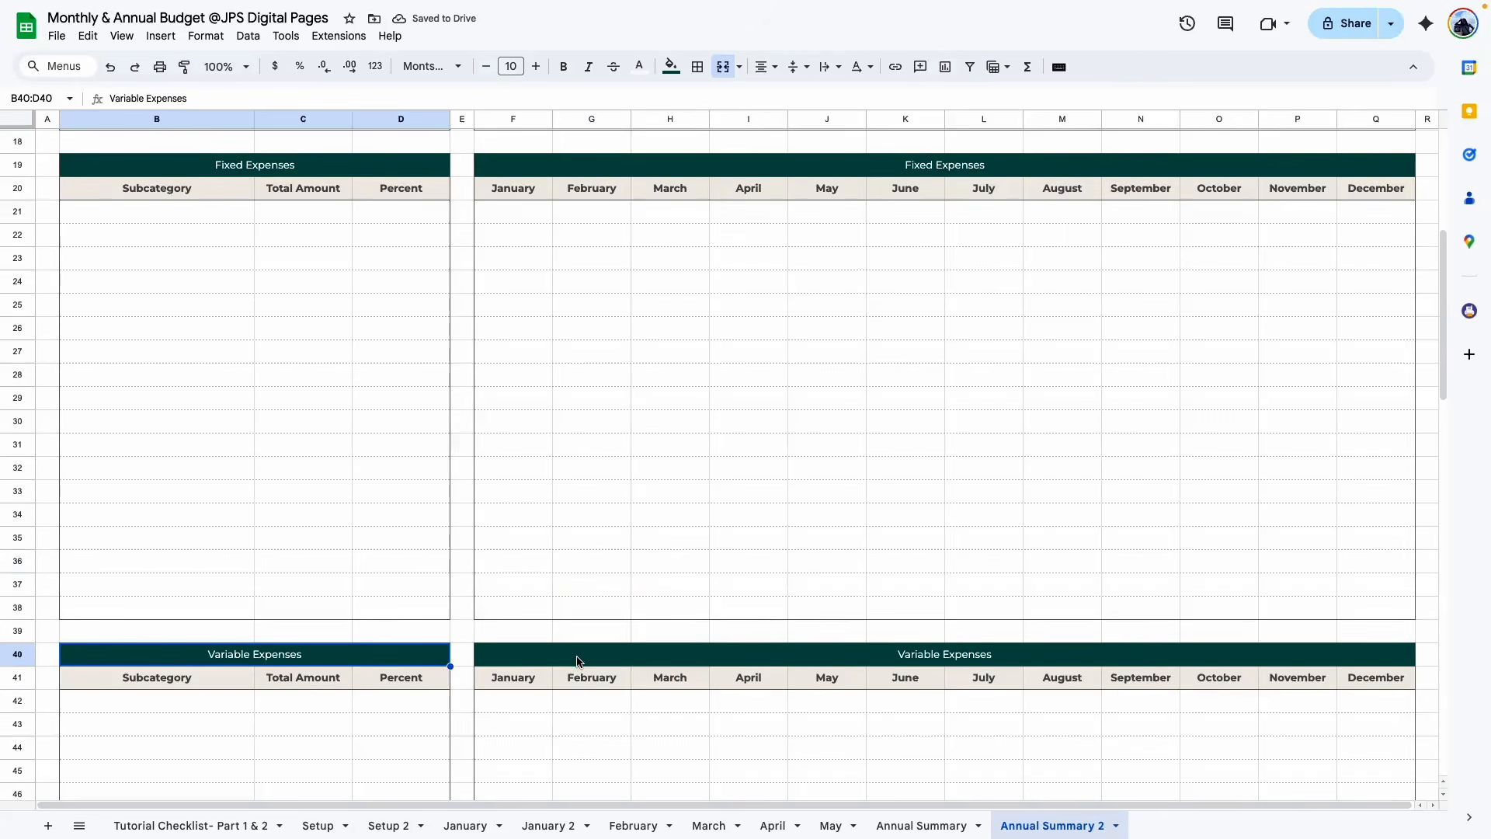
pyautogui.click(577, 661)
pyautogui.click(672, 67)
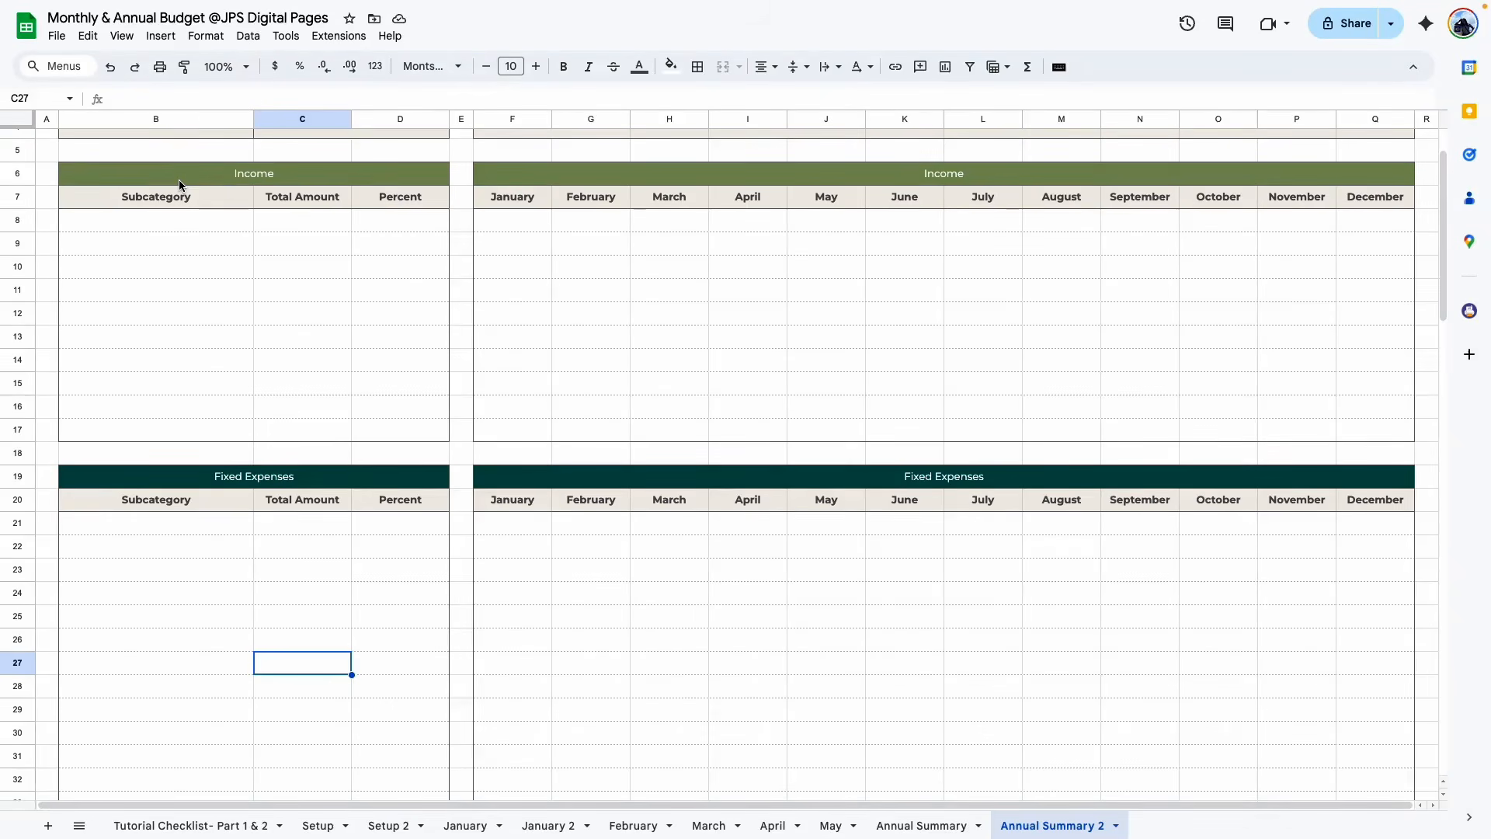
# Copy both Income tables in B6:Q17 and paste the block at B61
pyautogui.moveTo(179, 185); pyautogui.dragTo(1293, 432)
pyautogui.scroll(-15, 696, 463)
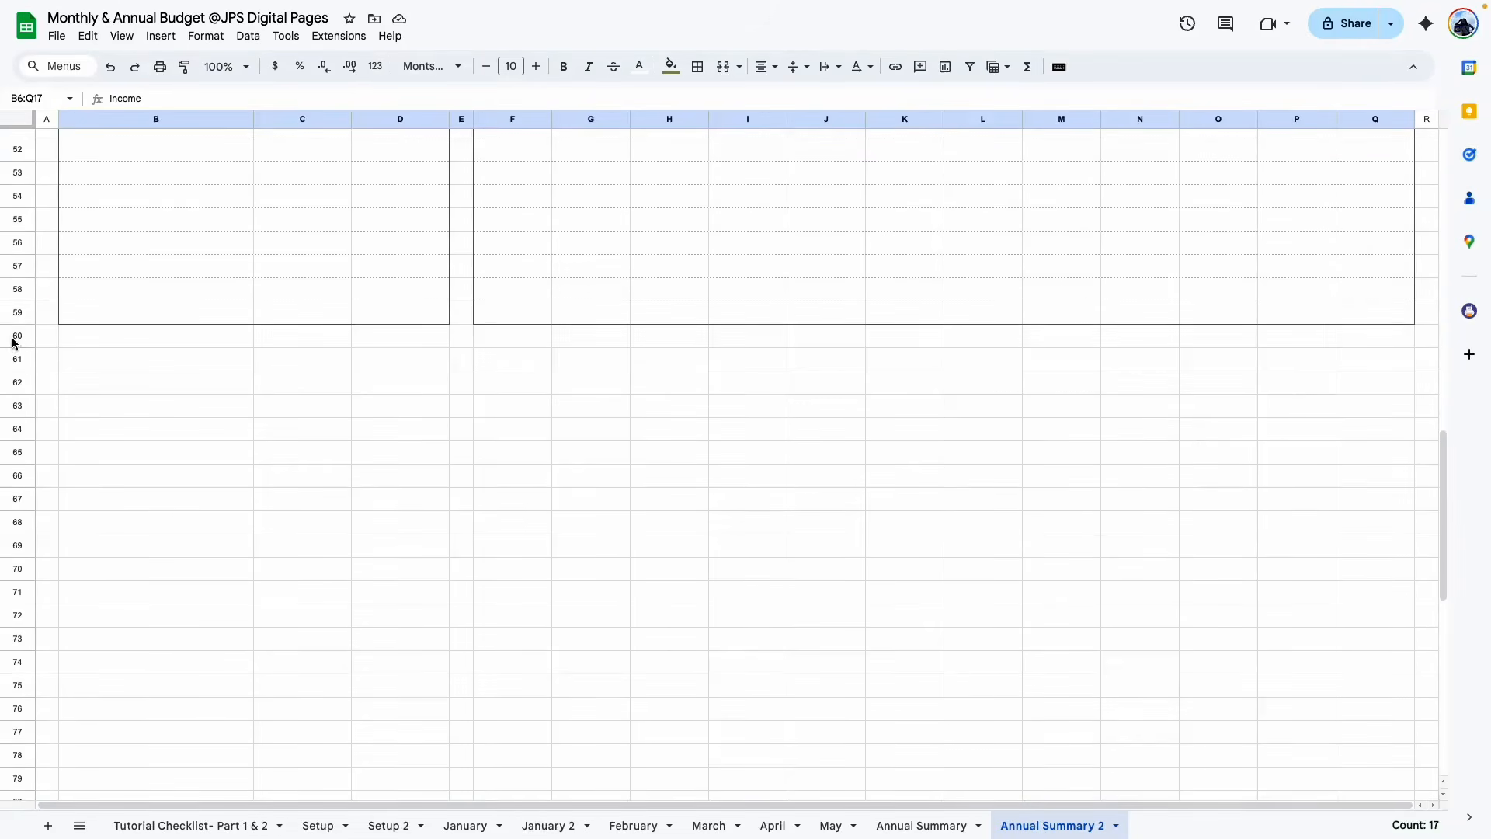
pyautogui.click(72, 364)
pyautogui.hotkey('ctrl', 'v')
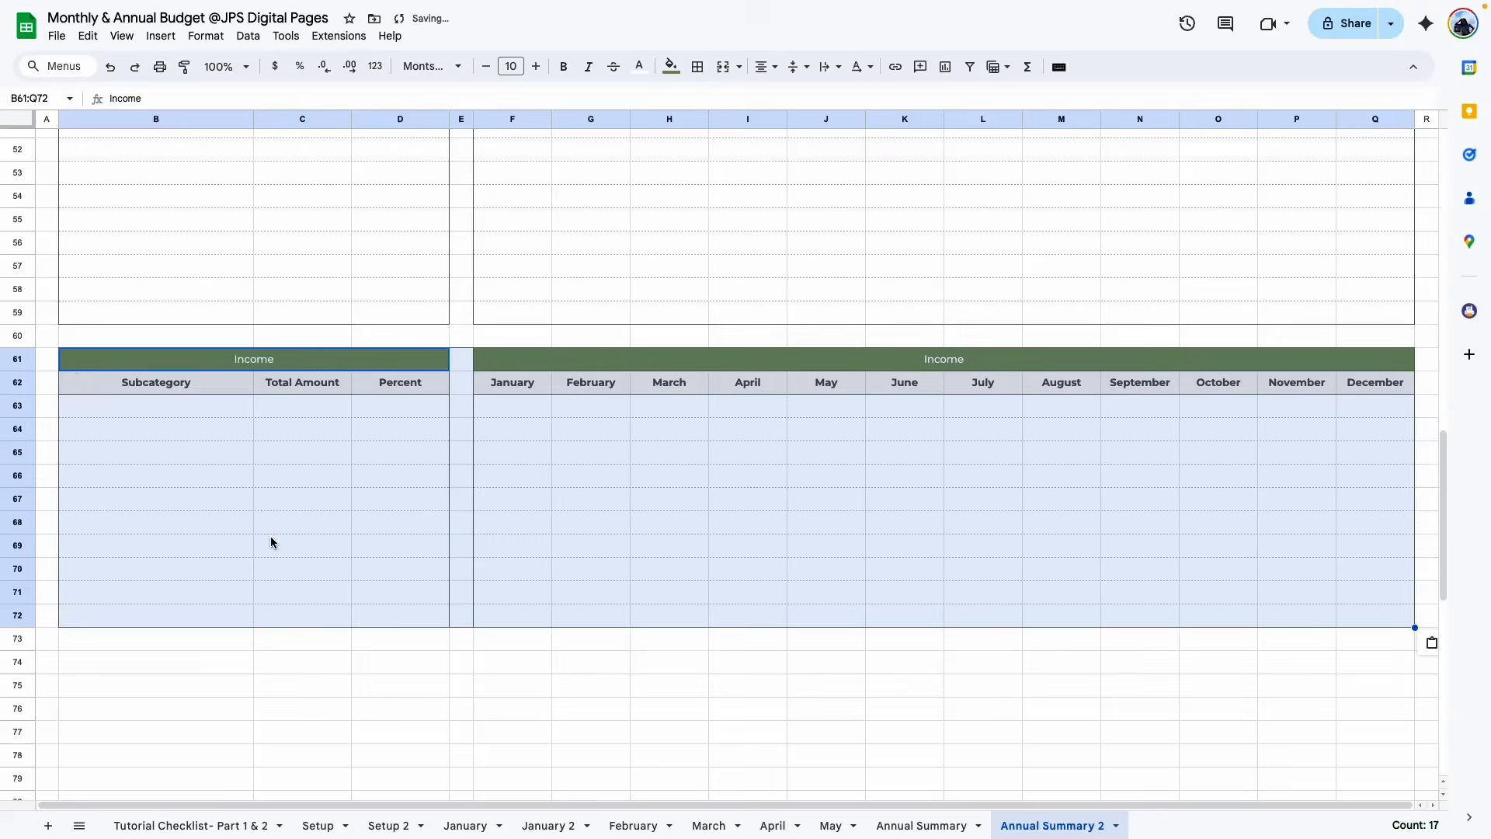
# Retitle both pasted tables in row 61 as Debt
pyautogui.click(306, 367)
pyautogui.doubleClick(228, 349)
pyautogui.write('Debt')
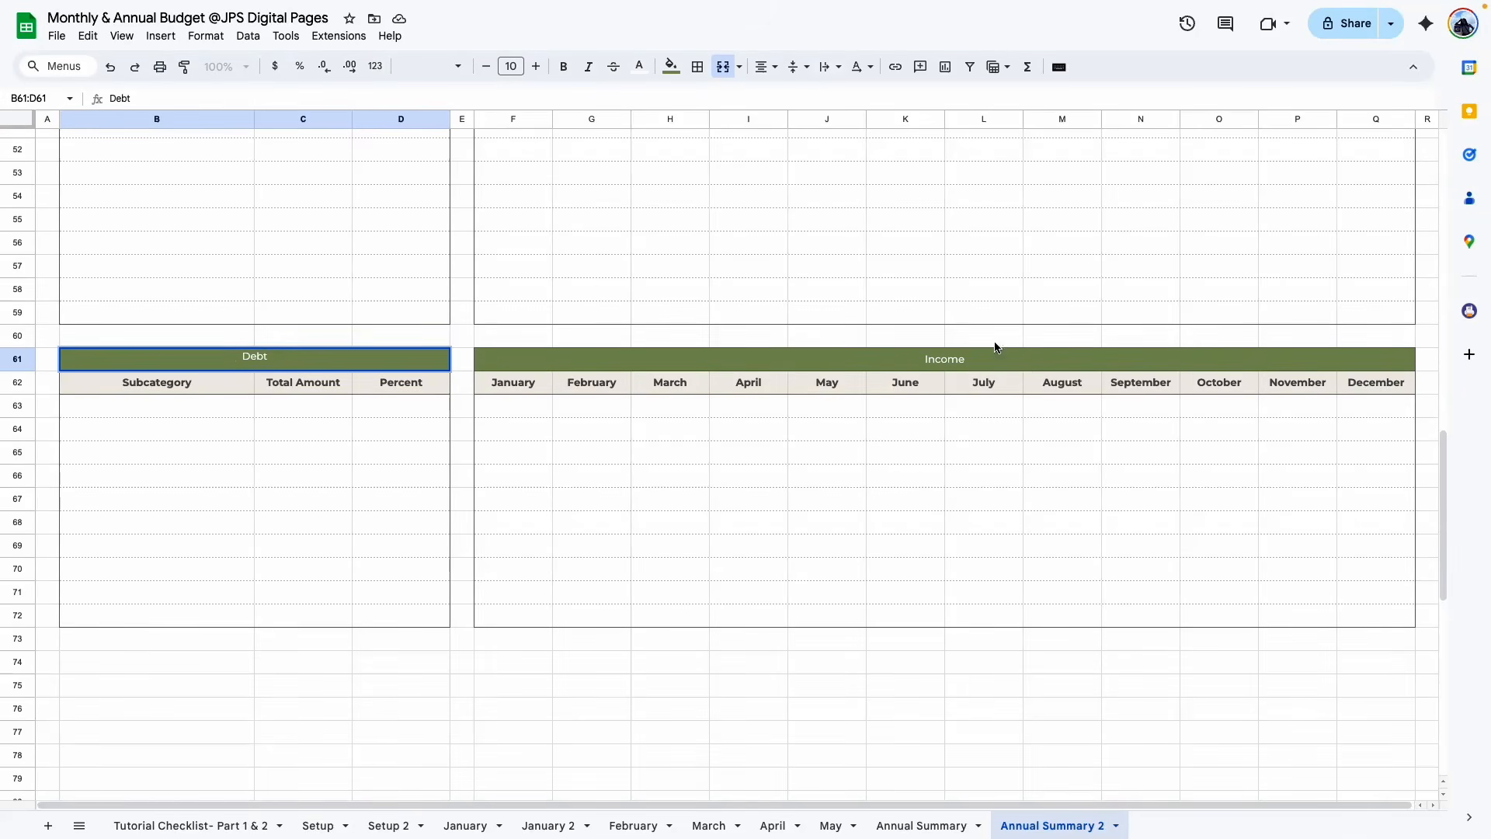
pyautogui.doubleClick(952, 357)
pyautogui.write('Debt')
pyautogui.click(905, 452)
# Fill both Debt title cells in row 61 with orange-red, and paste another copy of the Income tables at B74
pyautogui.click(340, 363)
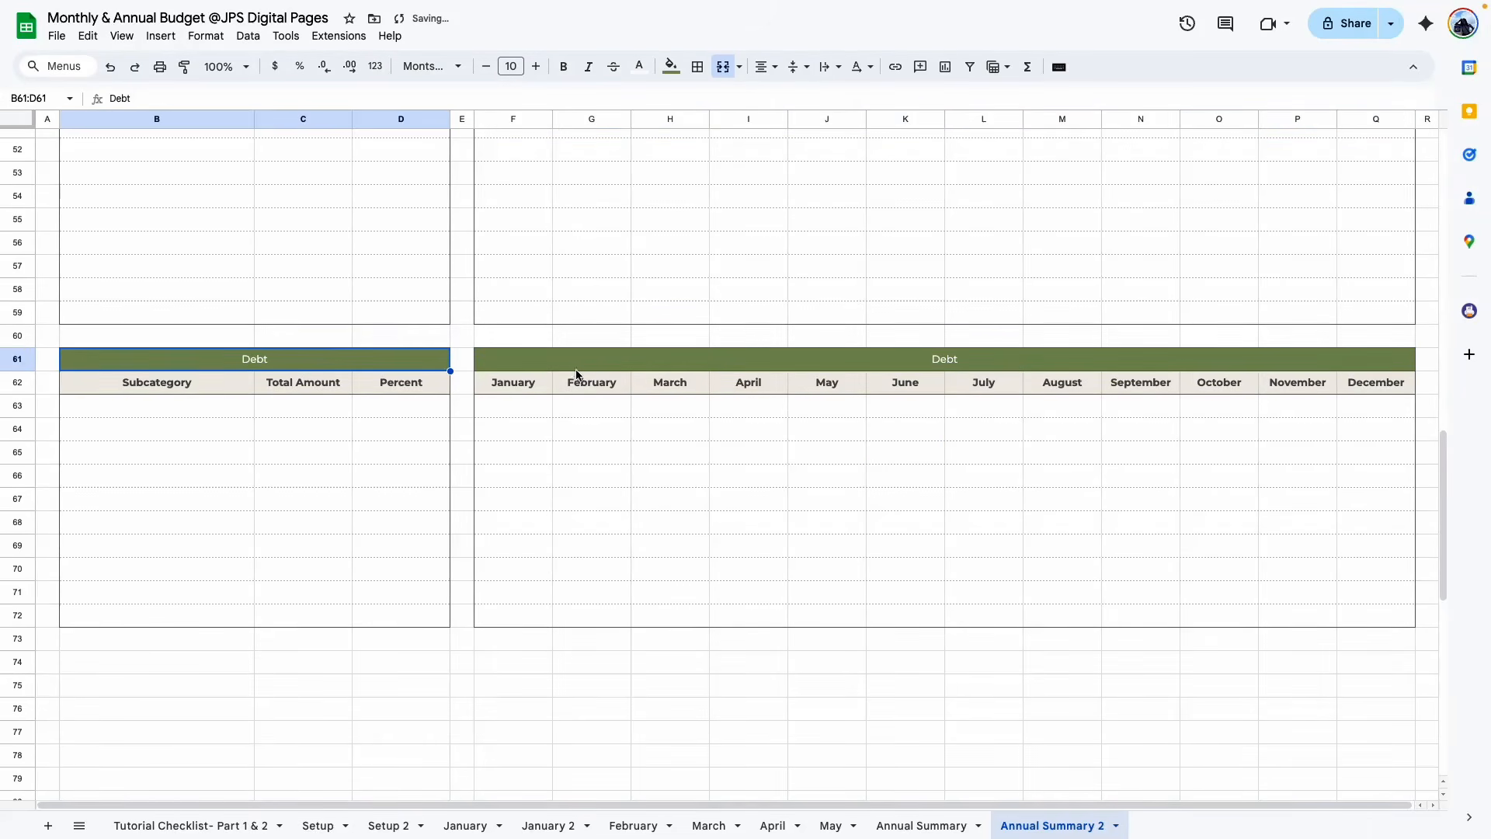
pyautogui.keyDown('shift'); pyautogui.click(582, 363); pyautogui.keyUp('shift')
pyautogui.click(602, 592)
pyautogui.click(386, 355)
pyautogui.keyDown('super'); pyautogui.click(616, 362); pyautogui.keyUp('super')
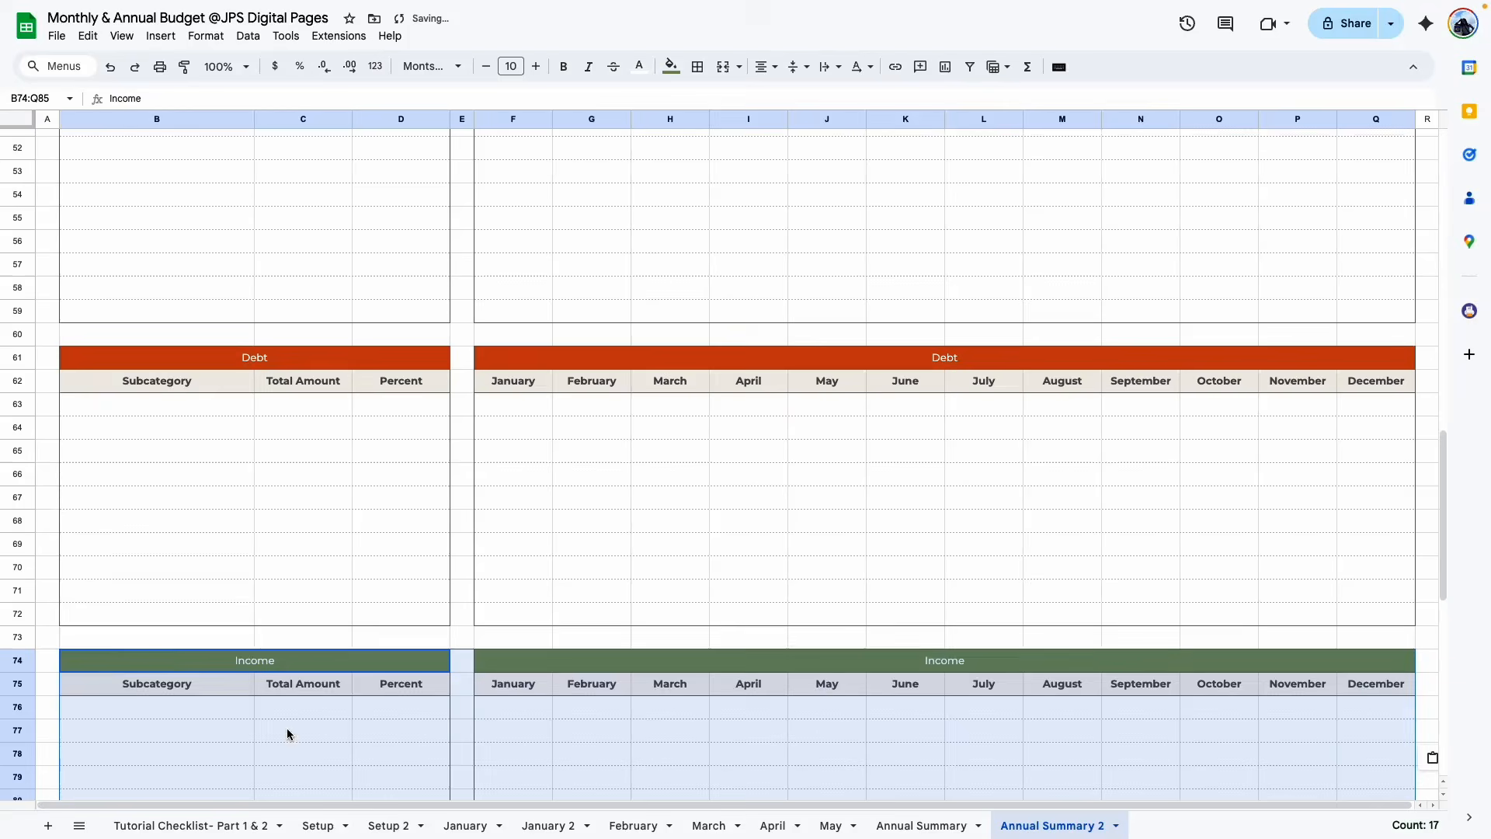
# Retitle both tables in row 74 as Savings and select the two title cells together
pyautogui.click(286, 733)
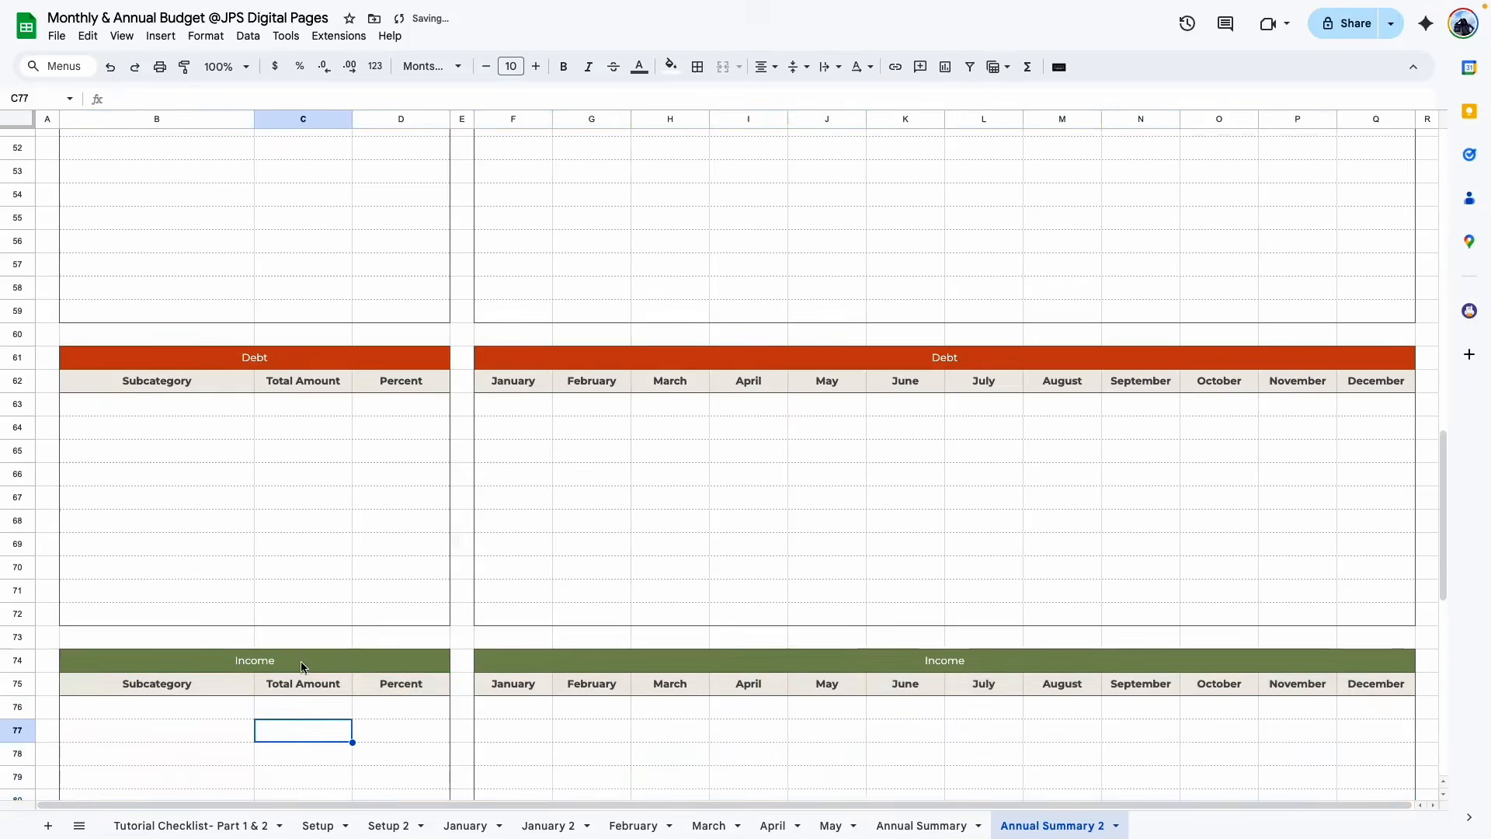
pyautogui.doubleClick(303, 658)
pyautogui.write('Savings')
pyautogui.press('Return')
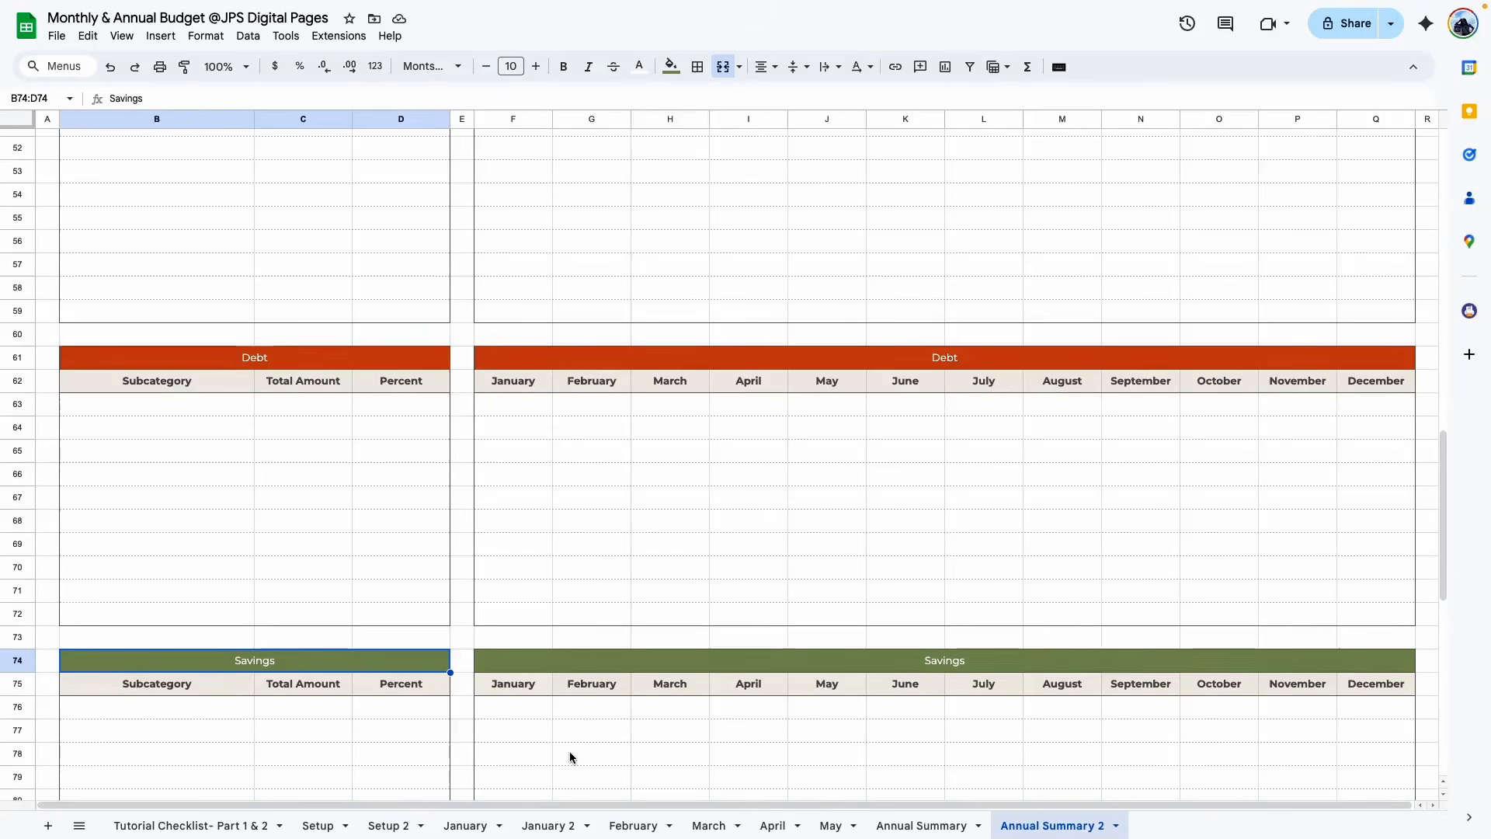
pyautogui.keyDown('super'); pyautogui.click(547, 663); pyautogui.keyUp('super')
# Examine the layout of the chart sections below the Savings table on Annual Summary, and return to Annual Summary 2
pyautogui.scroll(-5, 730, 365)
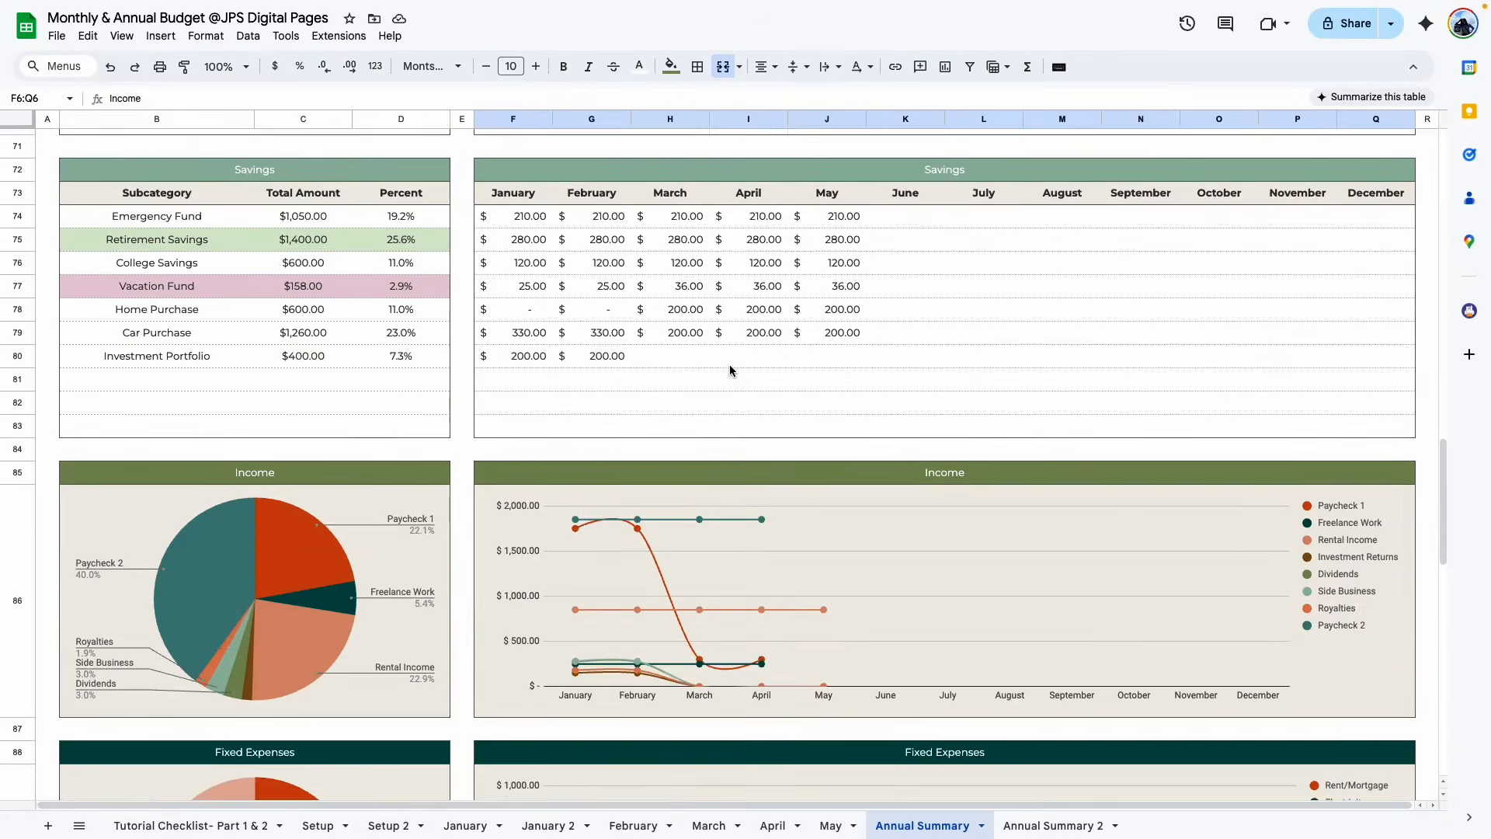
pyautogui.scroll(-3, 728, 320)
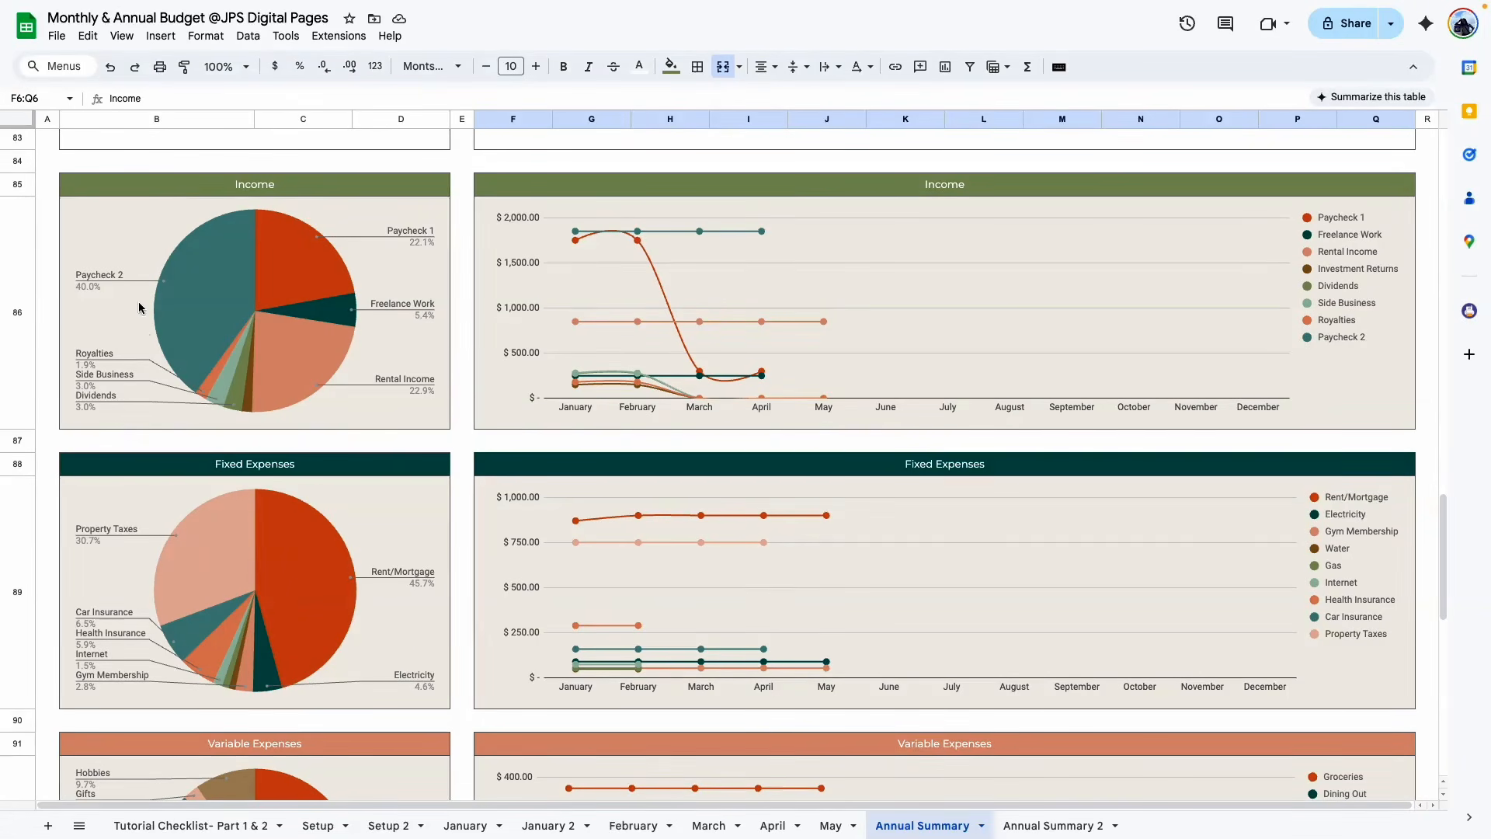
pyautogui.click(47, 237)
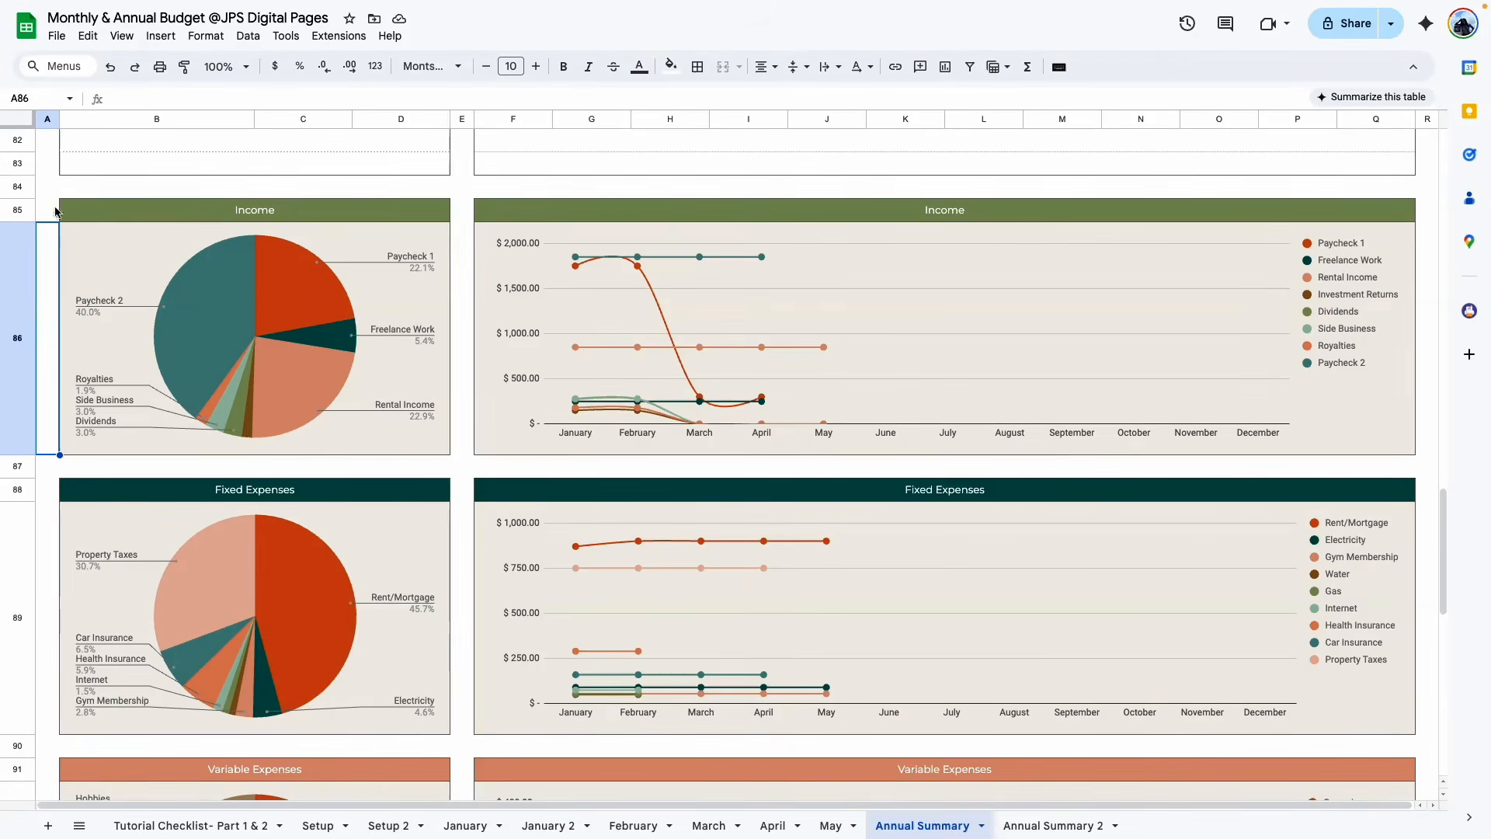
pyautogui.click(1053, 826)
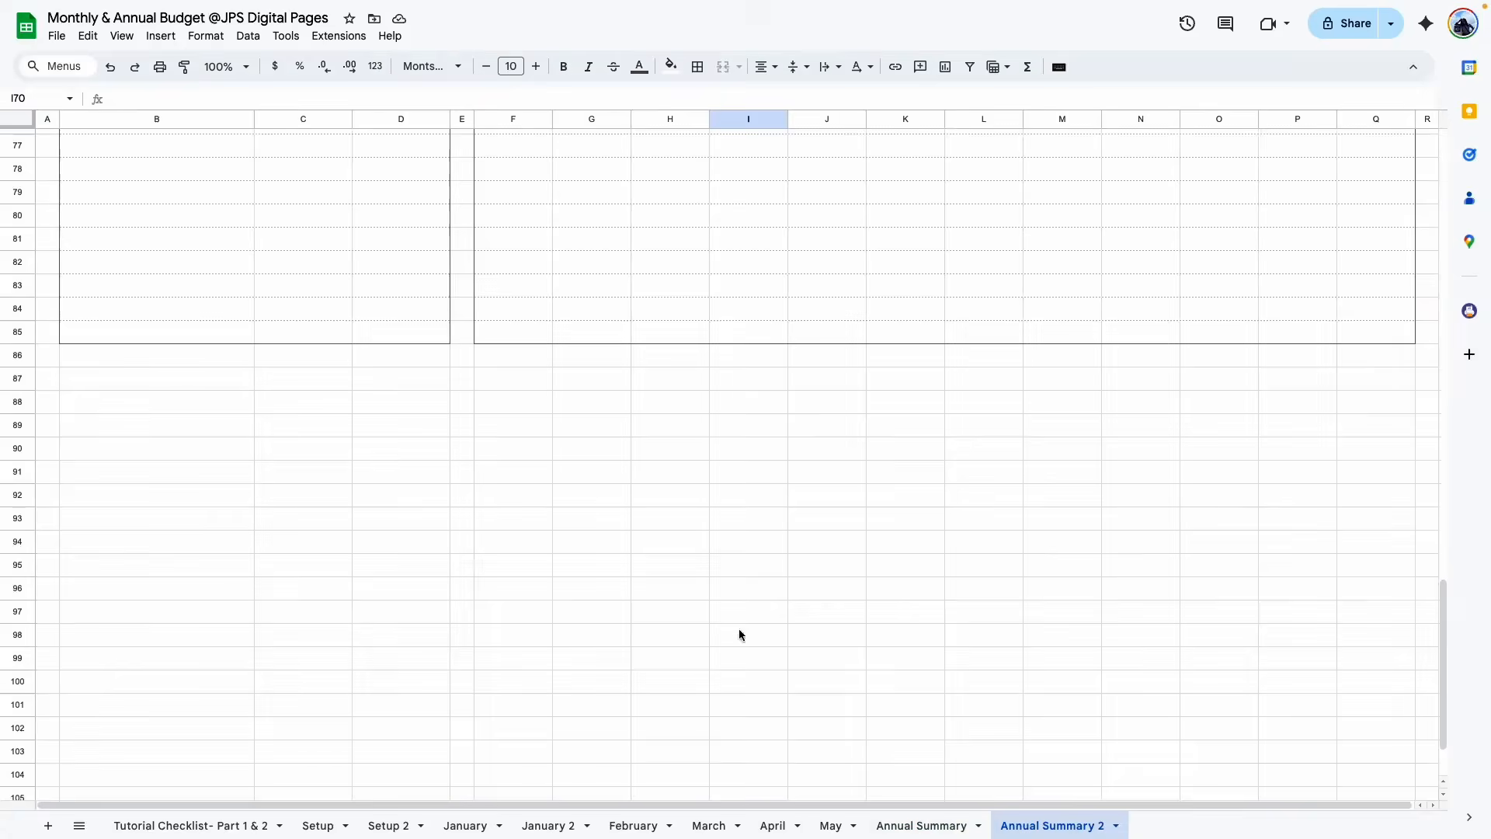
# Examine the title row, chart row and spacing of the Income chart section on Annual Summary before returning to Annual Summary 2
pyautogui.scroll(7, 171, 361)
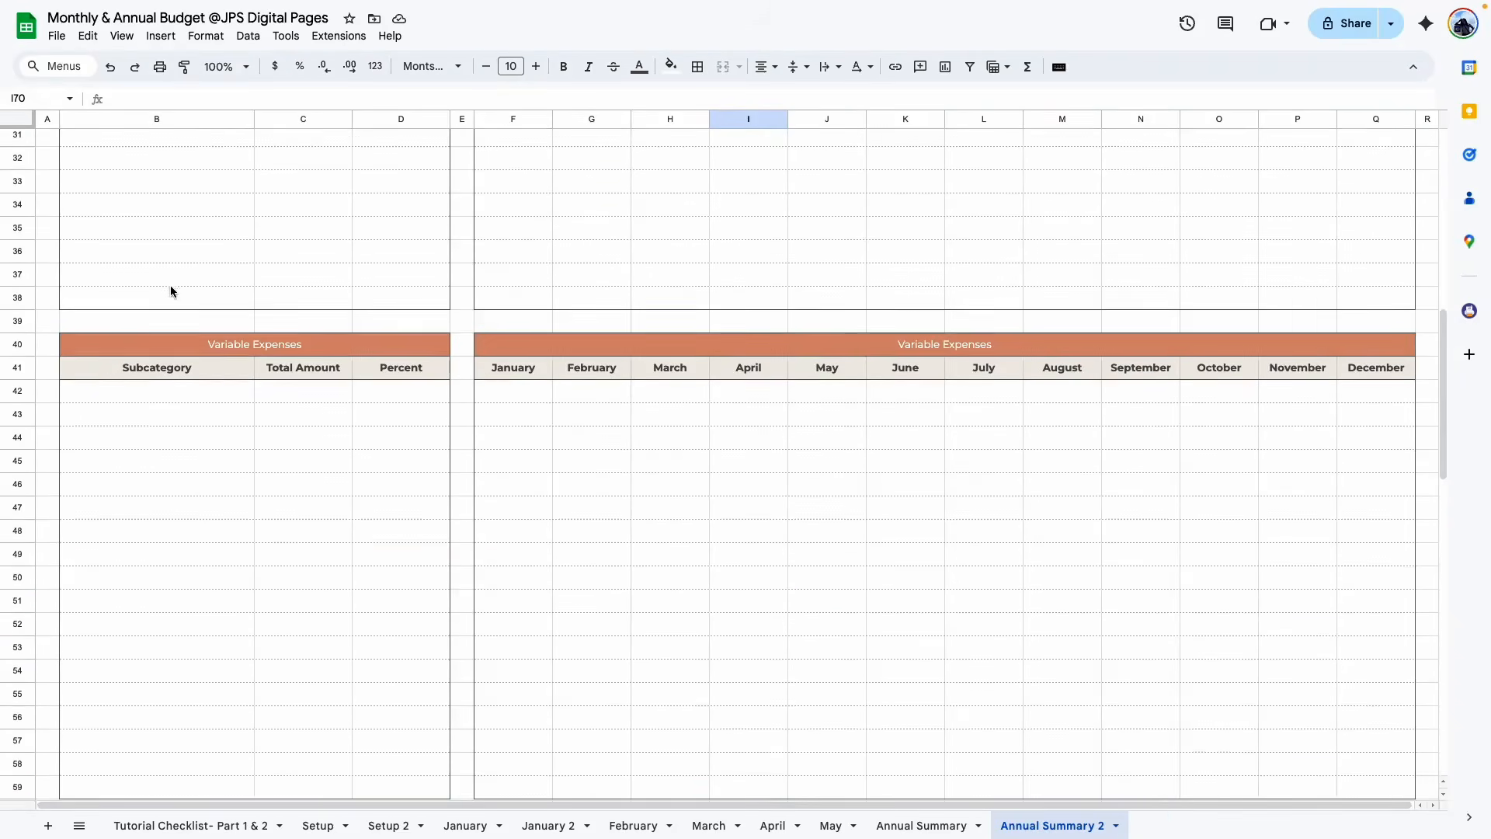
pyautogui.click(921, 826)
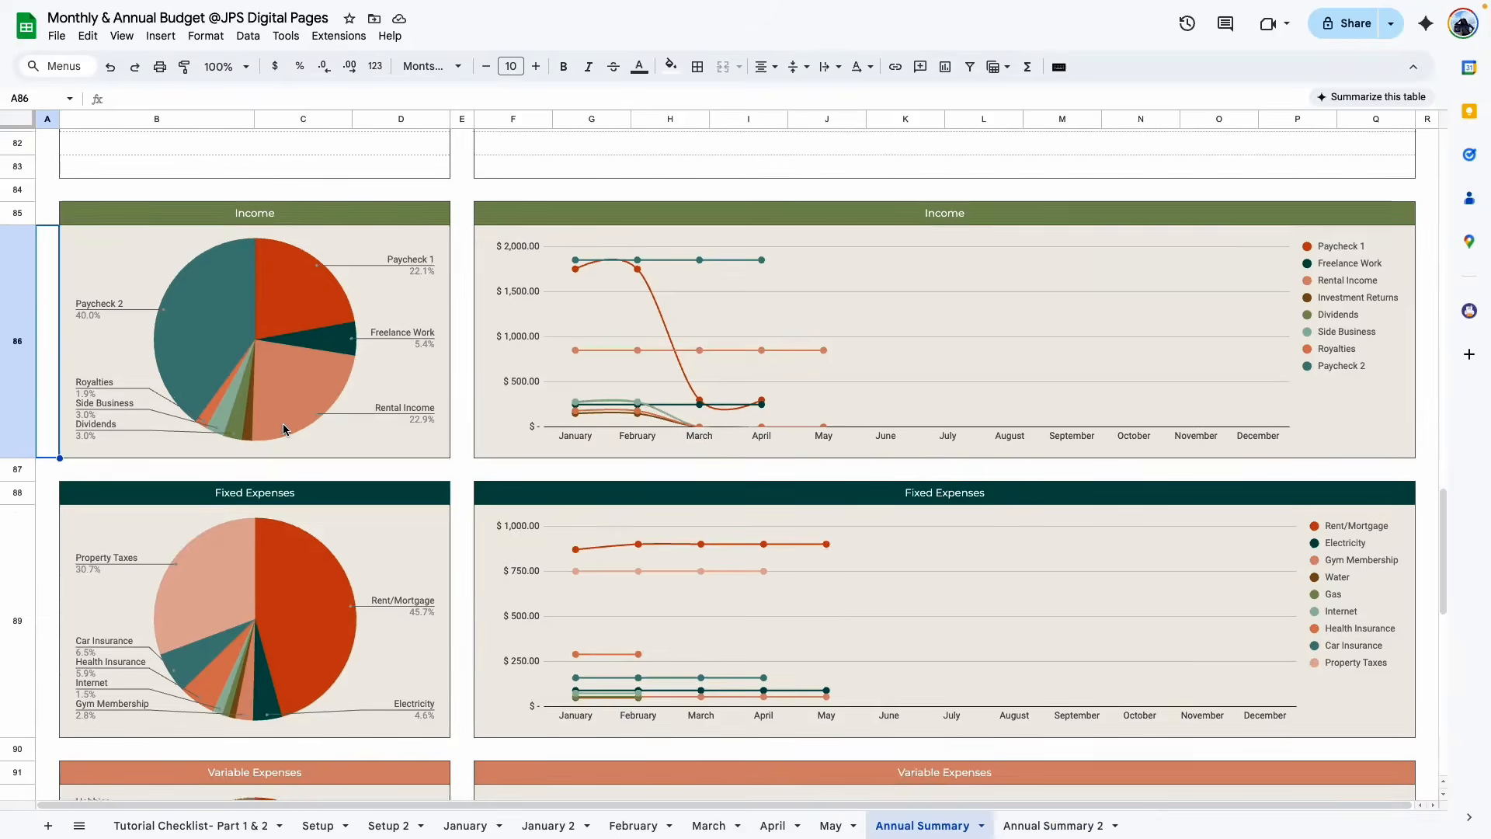
pyautogui.scroll(7, 208, 435)
pyautogui.scroll(-6, 358, 459)
pyautogui.click(132, 164)
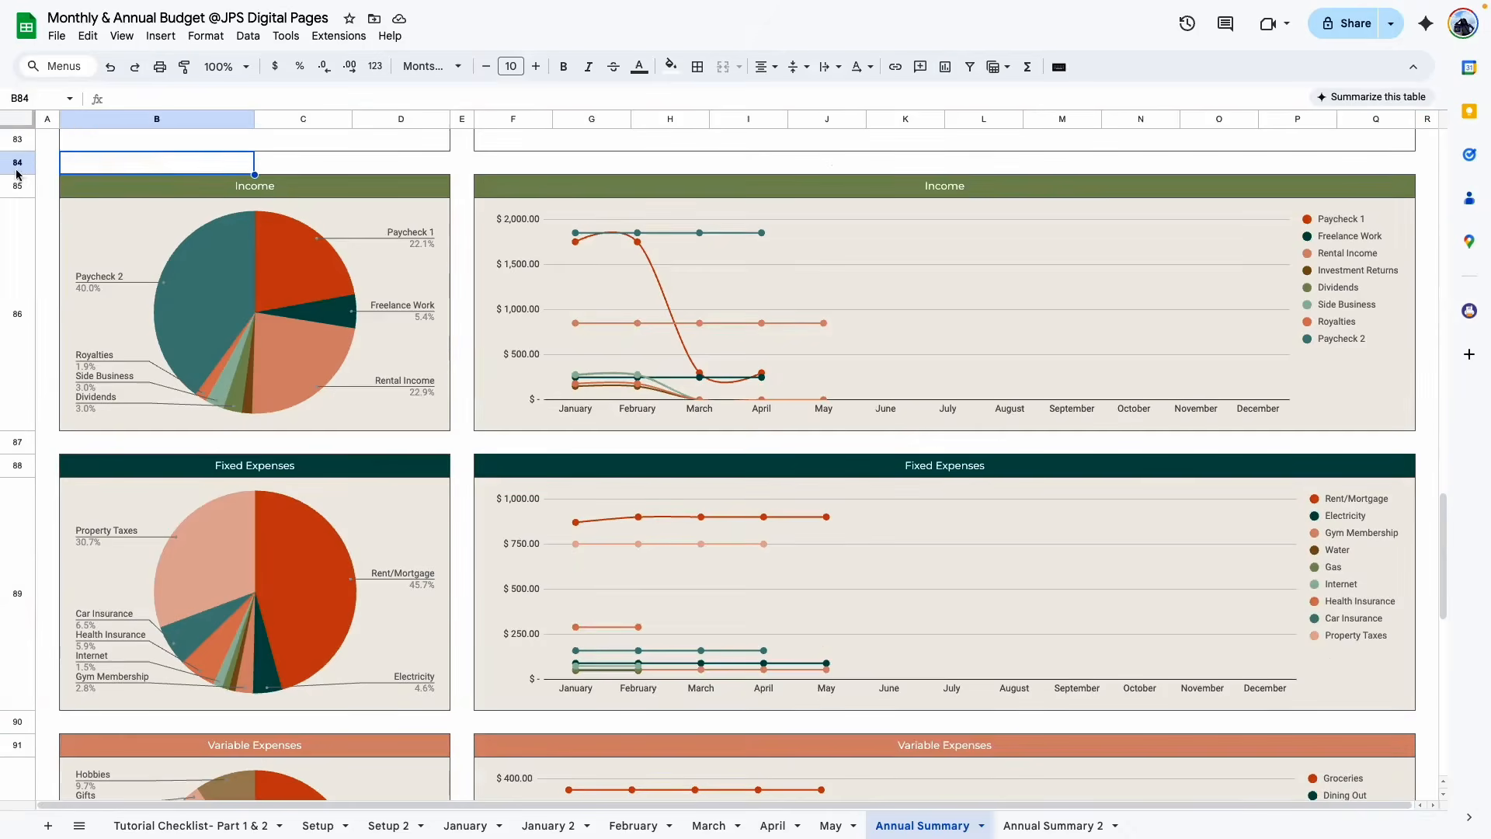
pyautogui.click(21, 167)
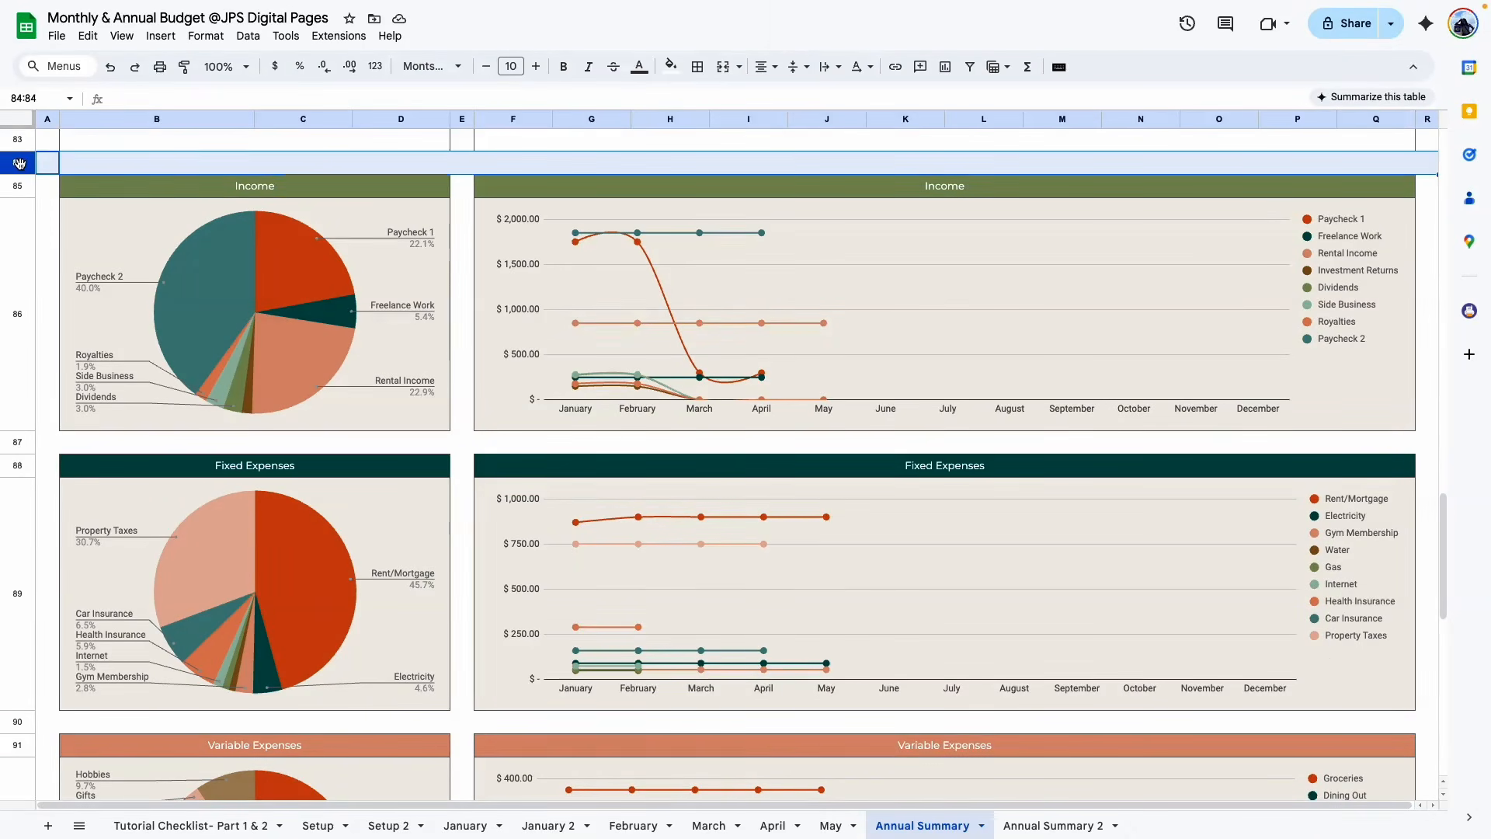
pyautogui.click(100, 192)
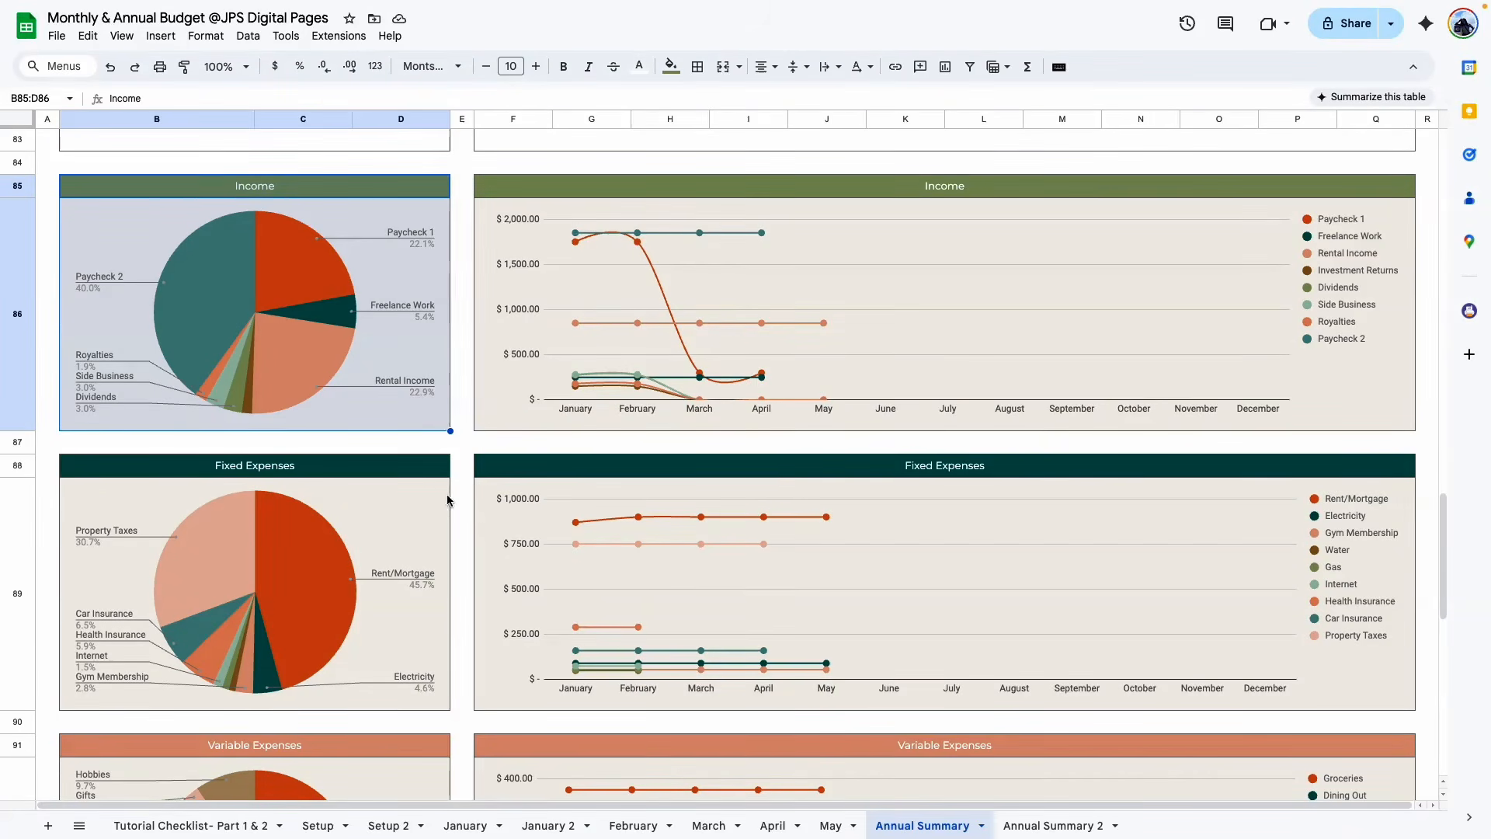
pyautogui.hotkey('shift', 'Up')
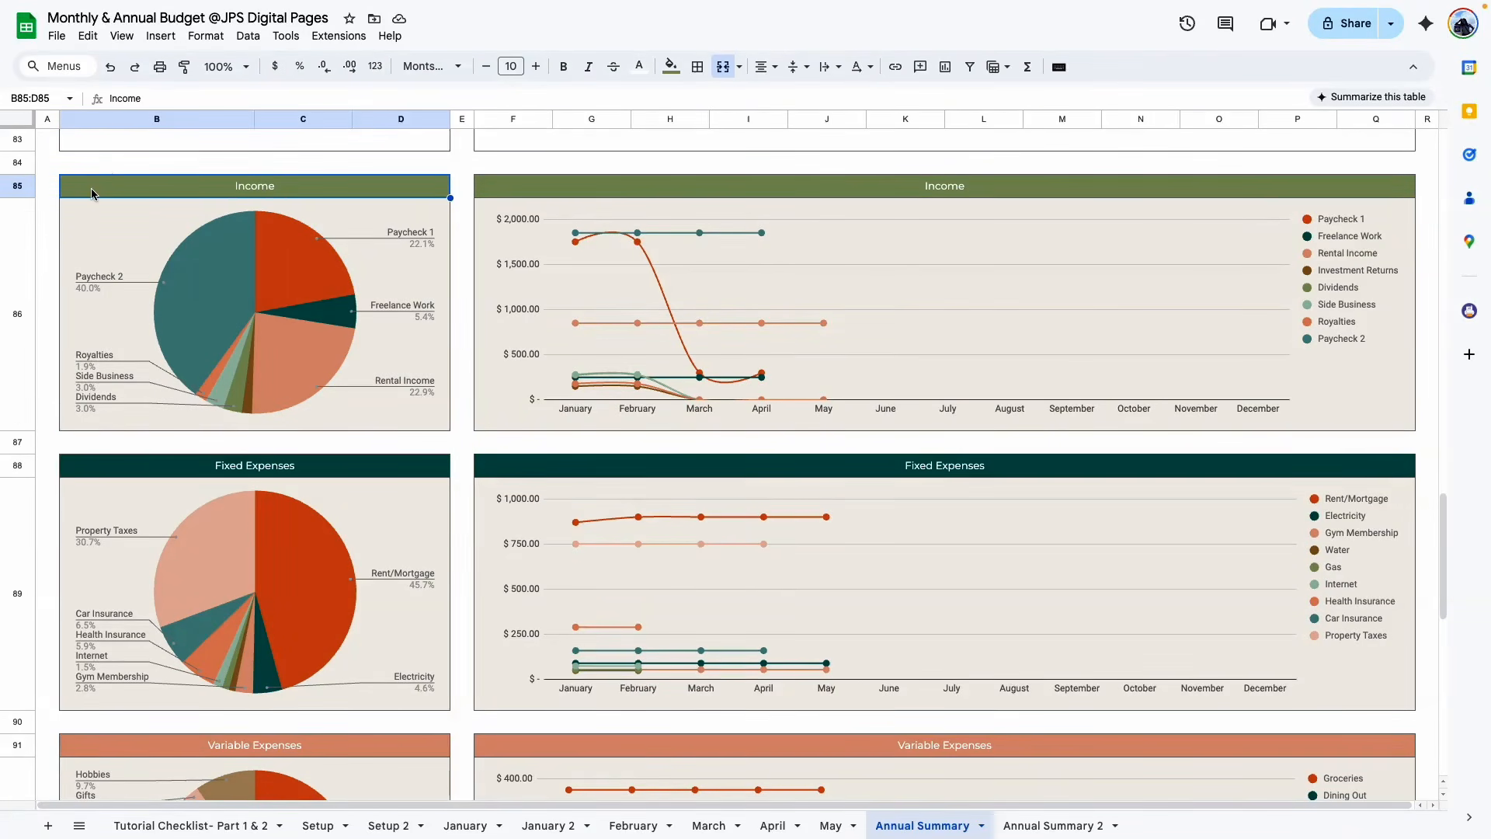
pyautogui.keyDown('shift'); pyautogui.click(105, 331); pyautogui.keyUp('shift')
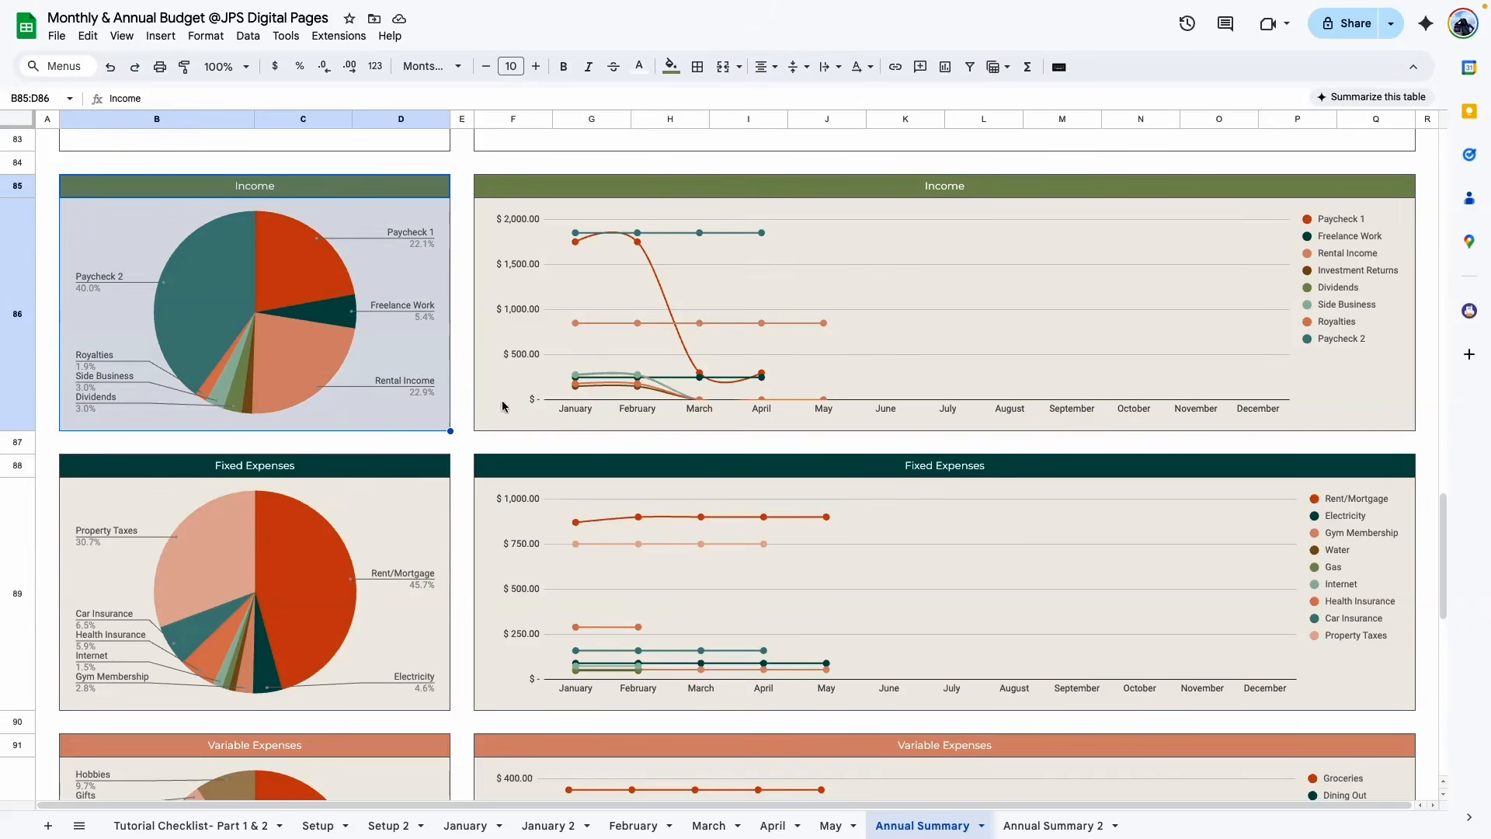
pyautogui.click(458, 439)
pyautogui.scroll(1, 458, 439)
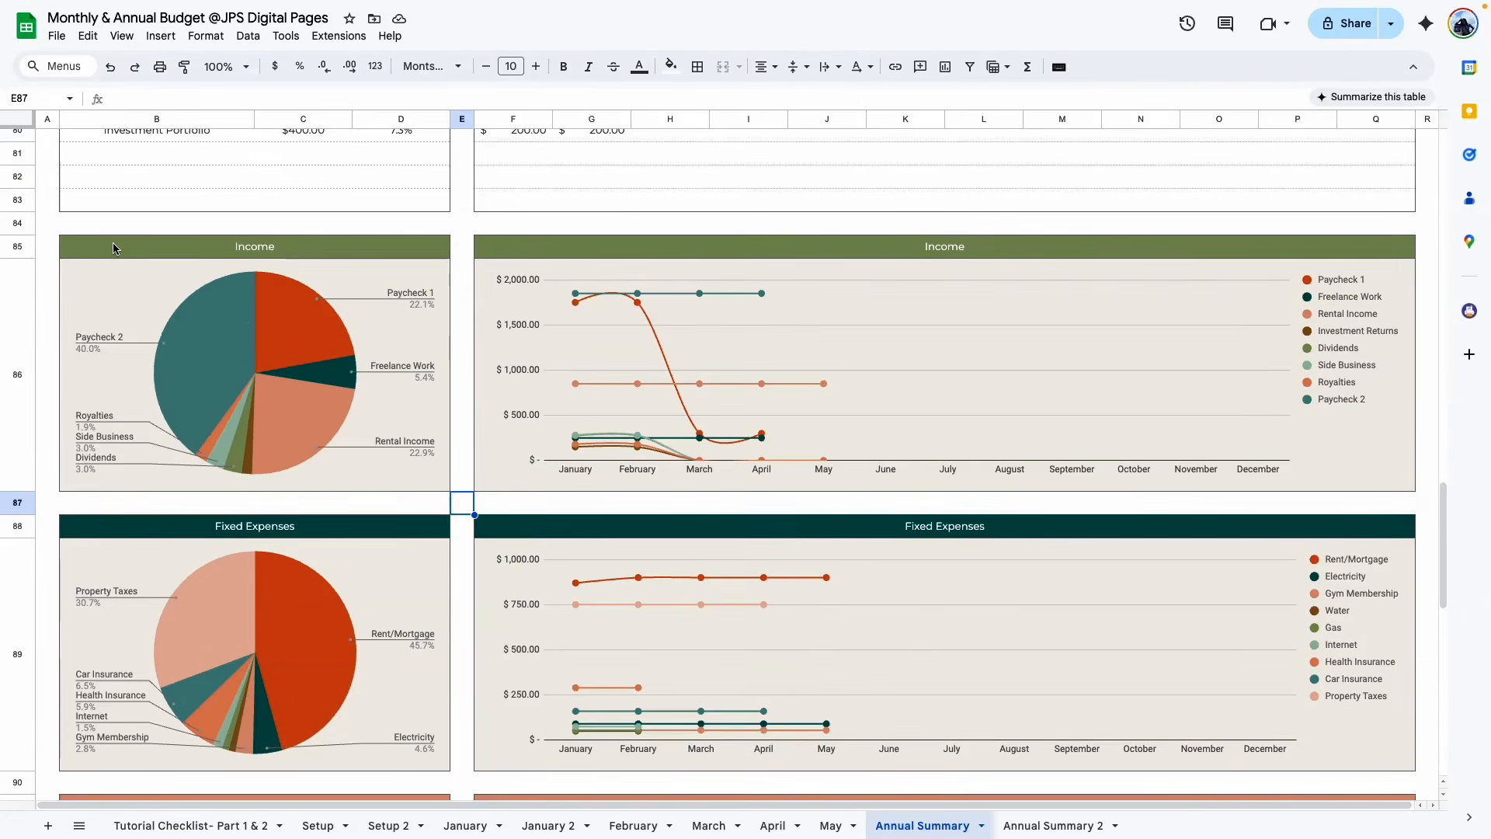
pyautogui.click(113, 246)
pyautogui.click(19, 307)
pyautogui.click(103, 292)
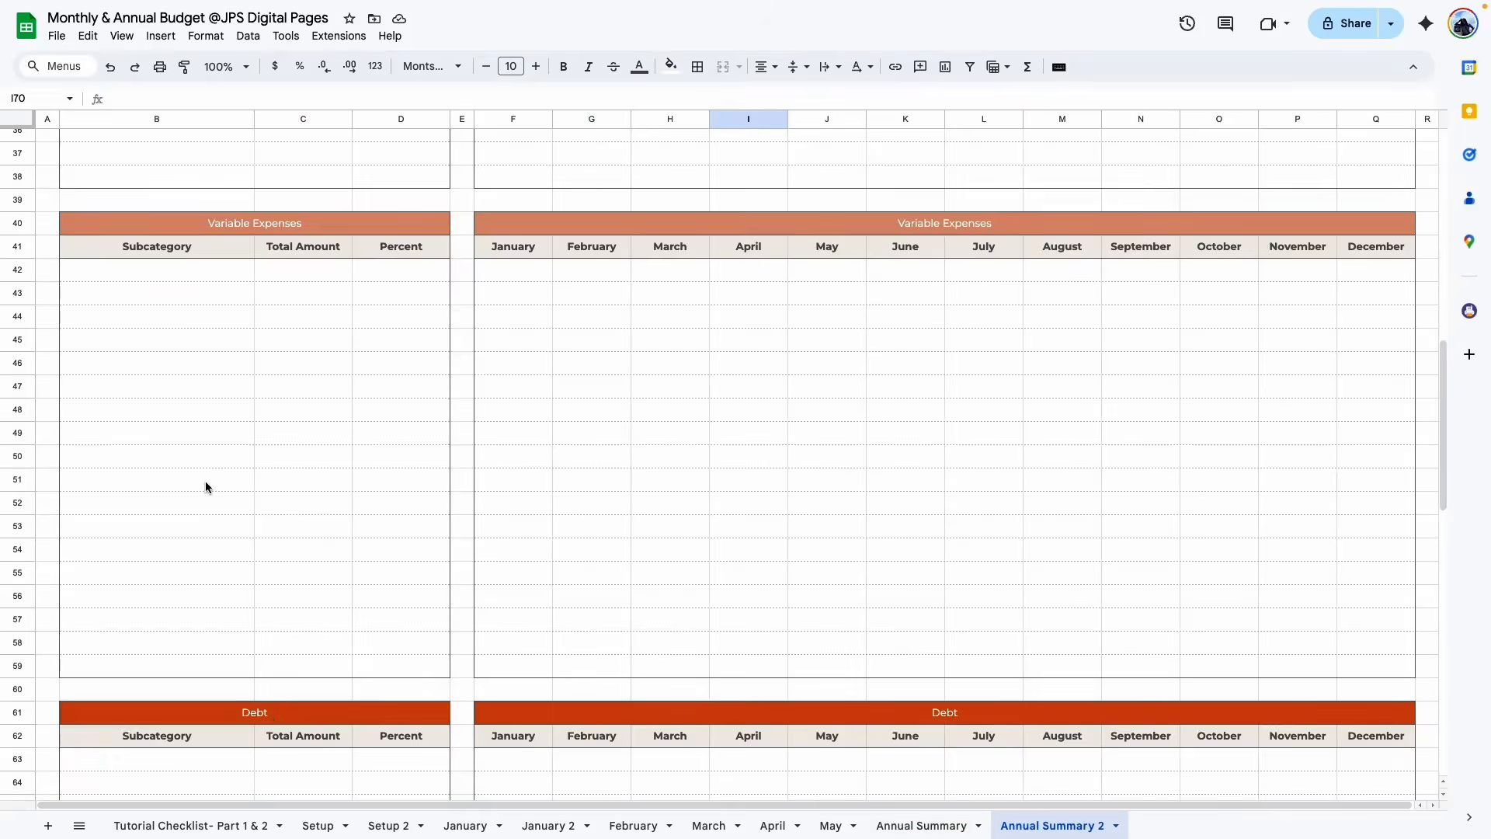
# Add an outer border around B87:D88, leaving row 86 empty below the Savings table
pyautogui.scroll(-8, 209, 485)
pyautogui.scroll(-2, 224, 474)
pyautogui.click(18, 472)
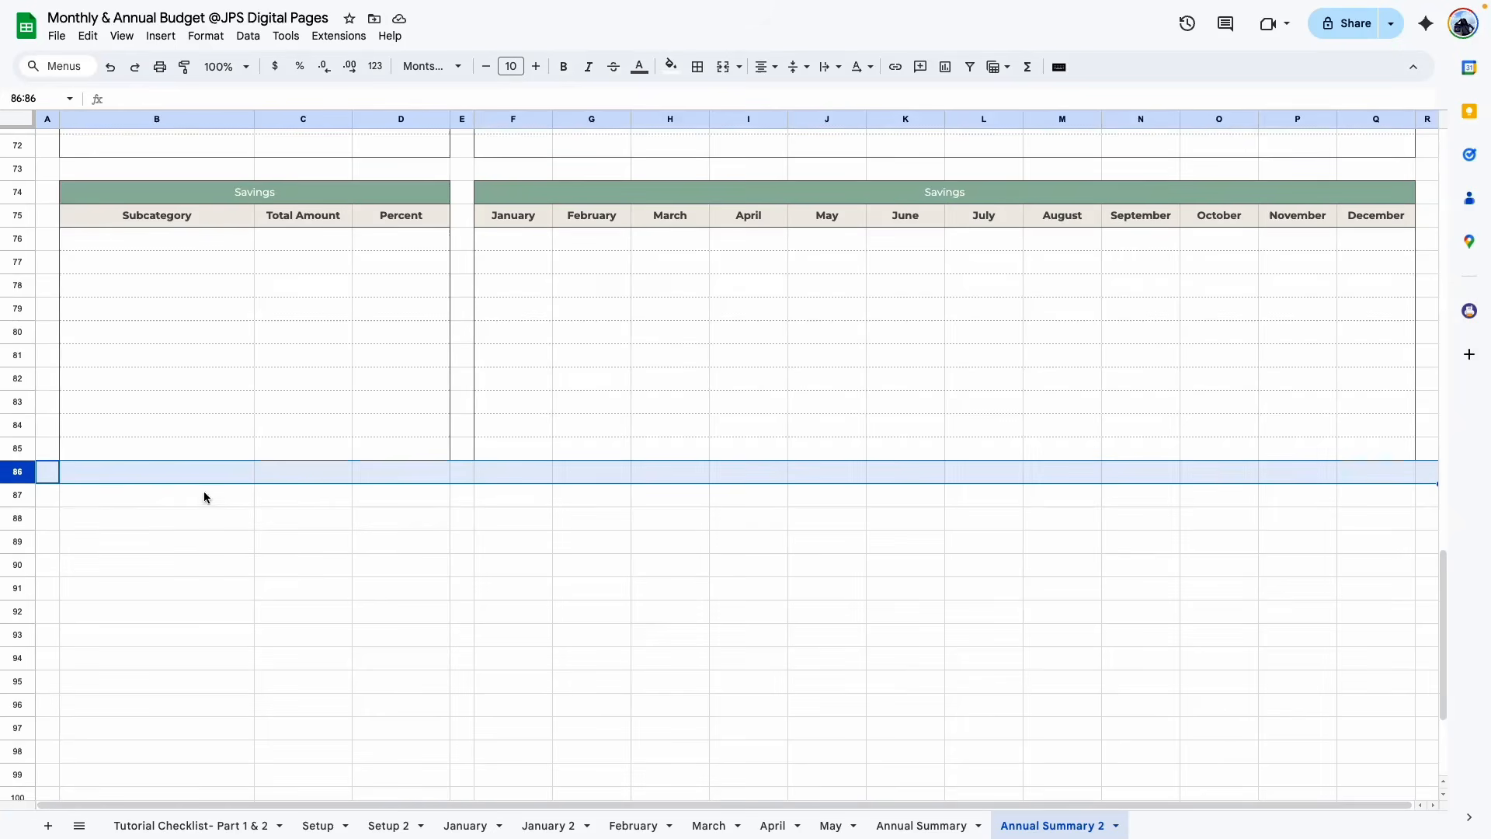
pyautogui.click(17, 496)
pyautogui.moveTo(83, 494); pyautogui.dragTo(402, 504)
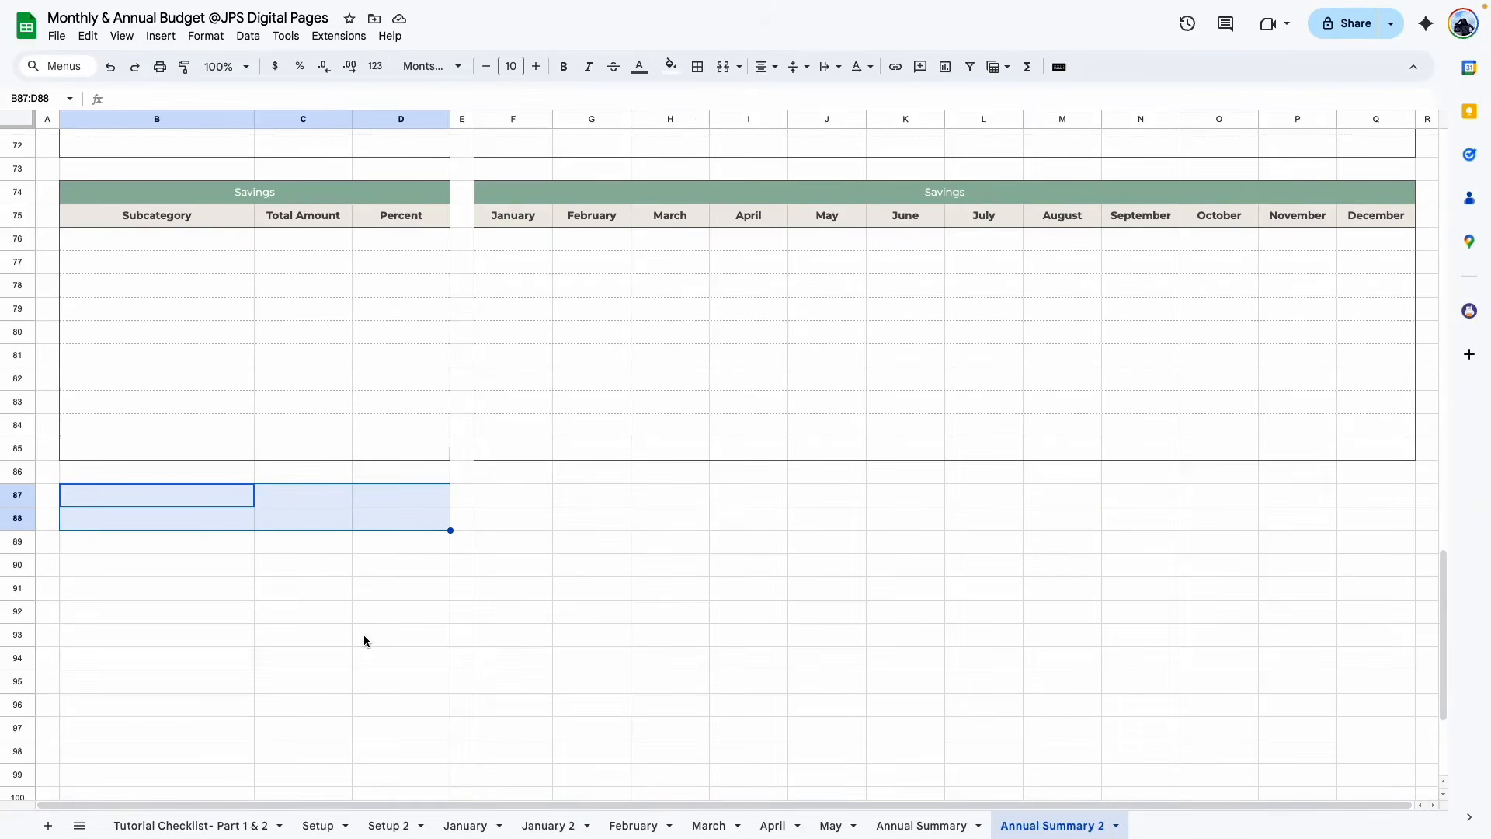
pyautogui.click(698, 67)
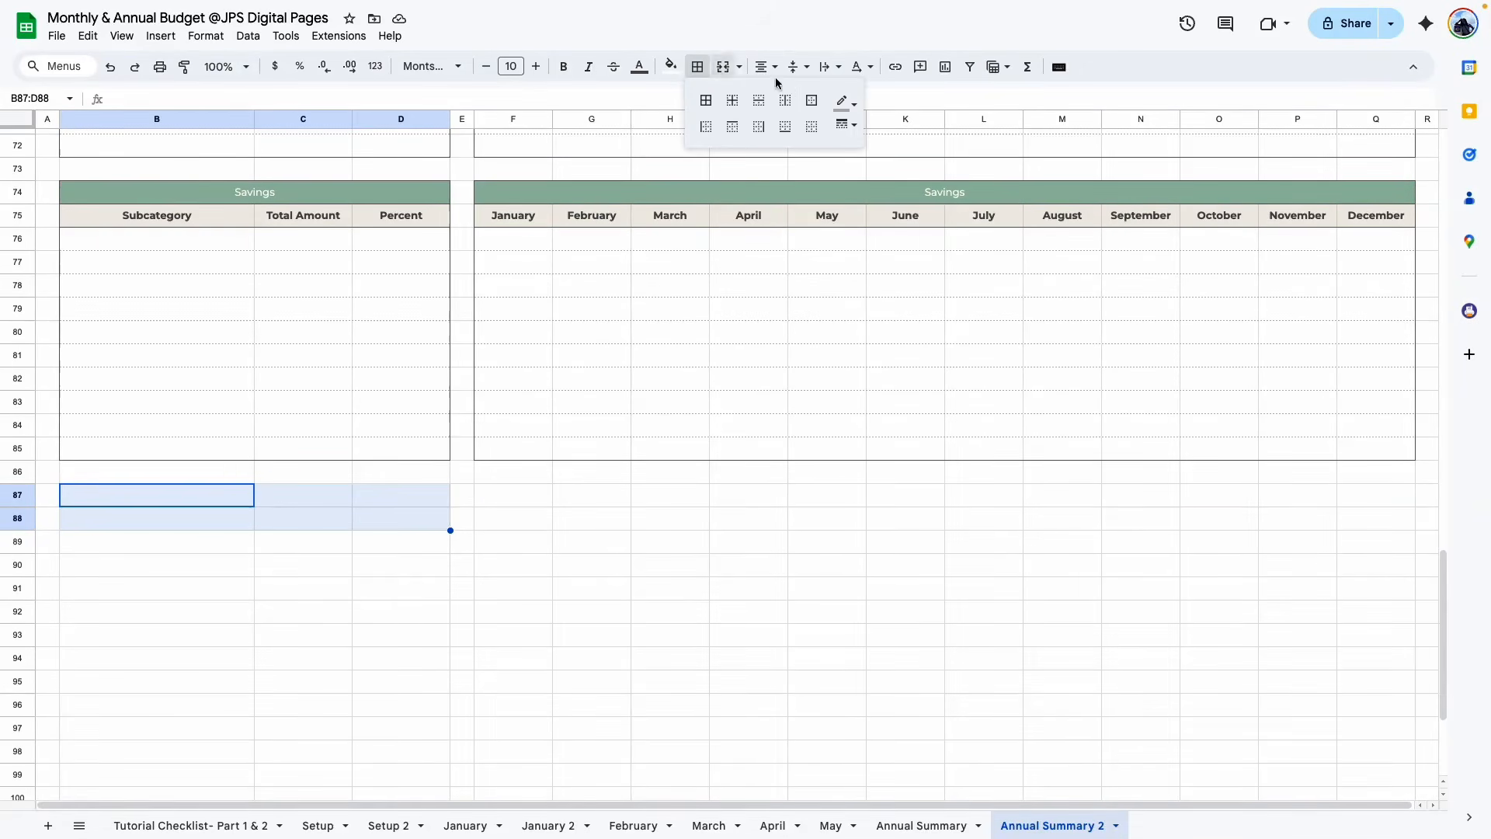
pyautogui.click(855, 103)
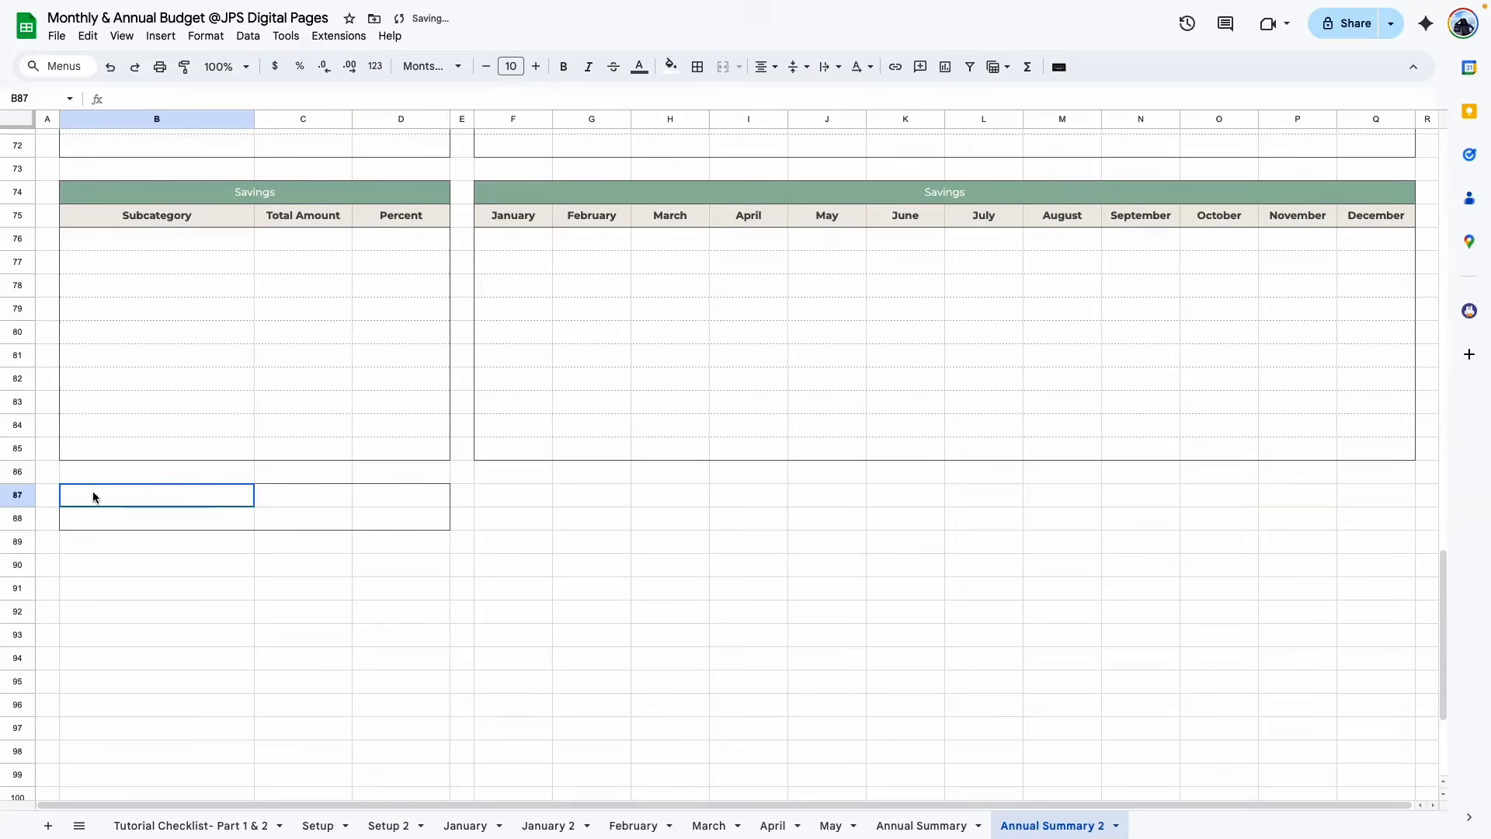
# Merge B87:D87 into one title cell and give it an outer border
pyautogui.moveTo(93, 496); pyautogui.dragTo(399, 494)
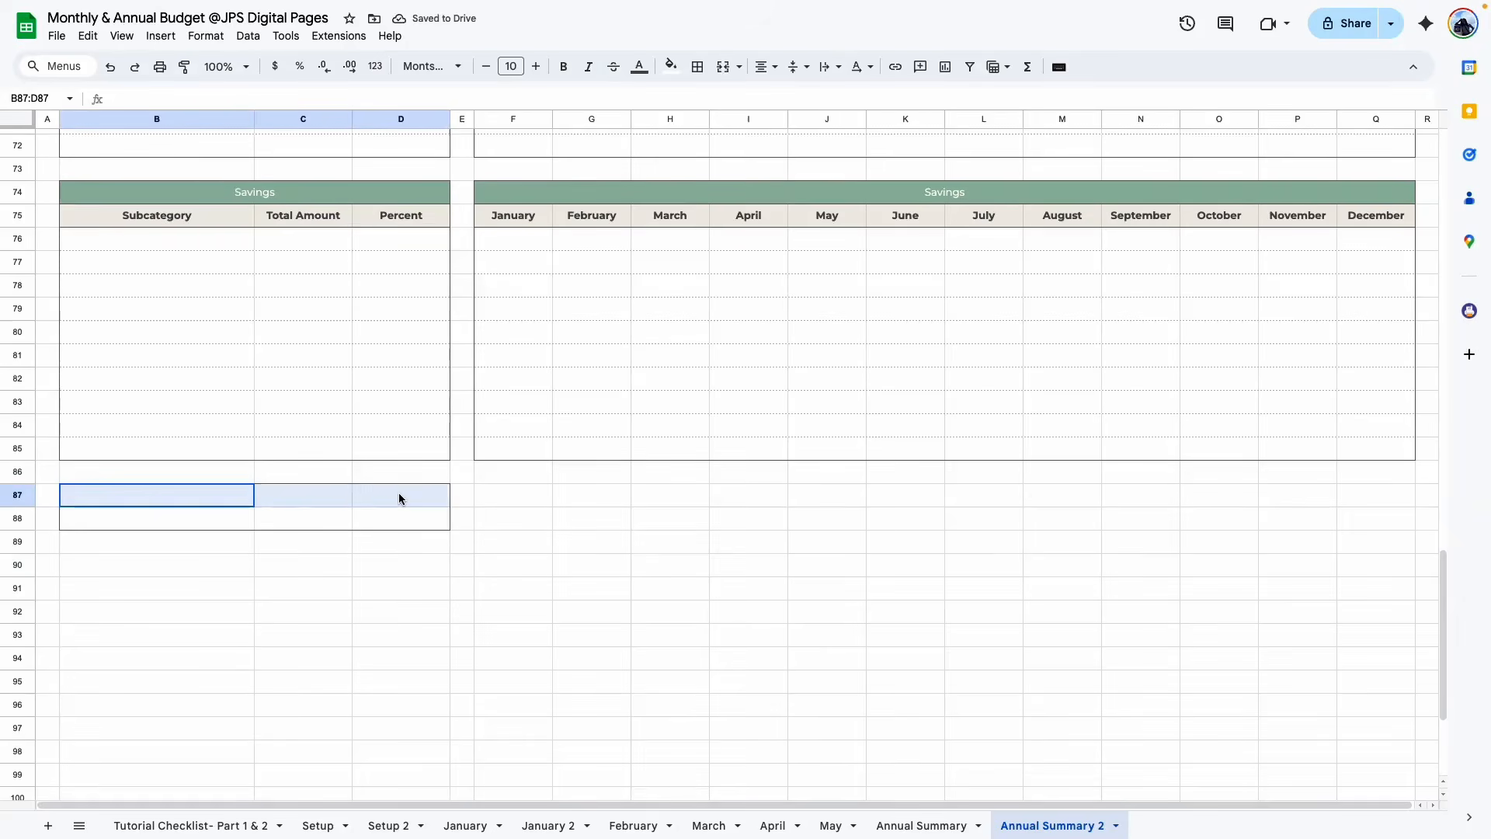
pyautogui.click(721, 72)
pyautogui.click(698, 67)
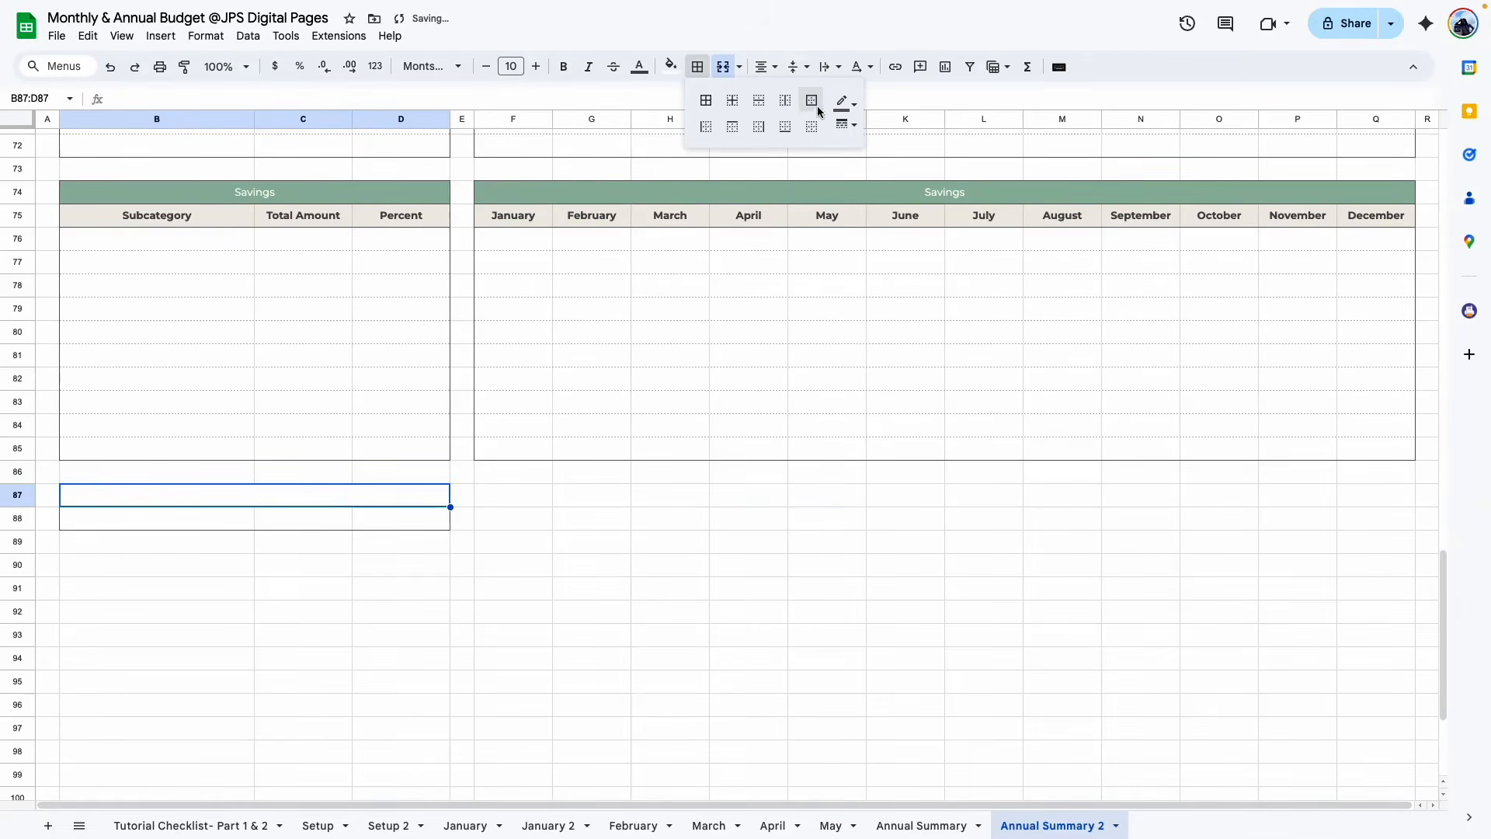
pyautogui.click(641, 641)
pyautogui.click(113, 520)
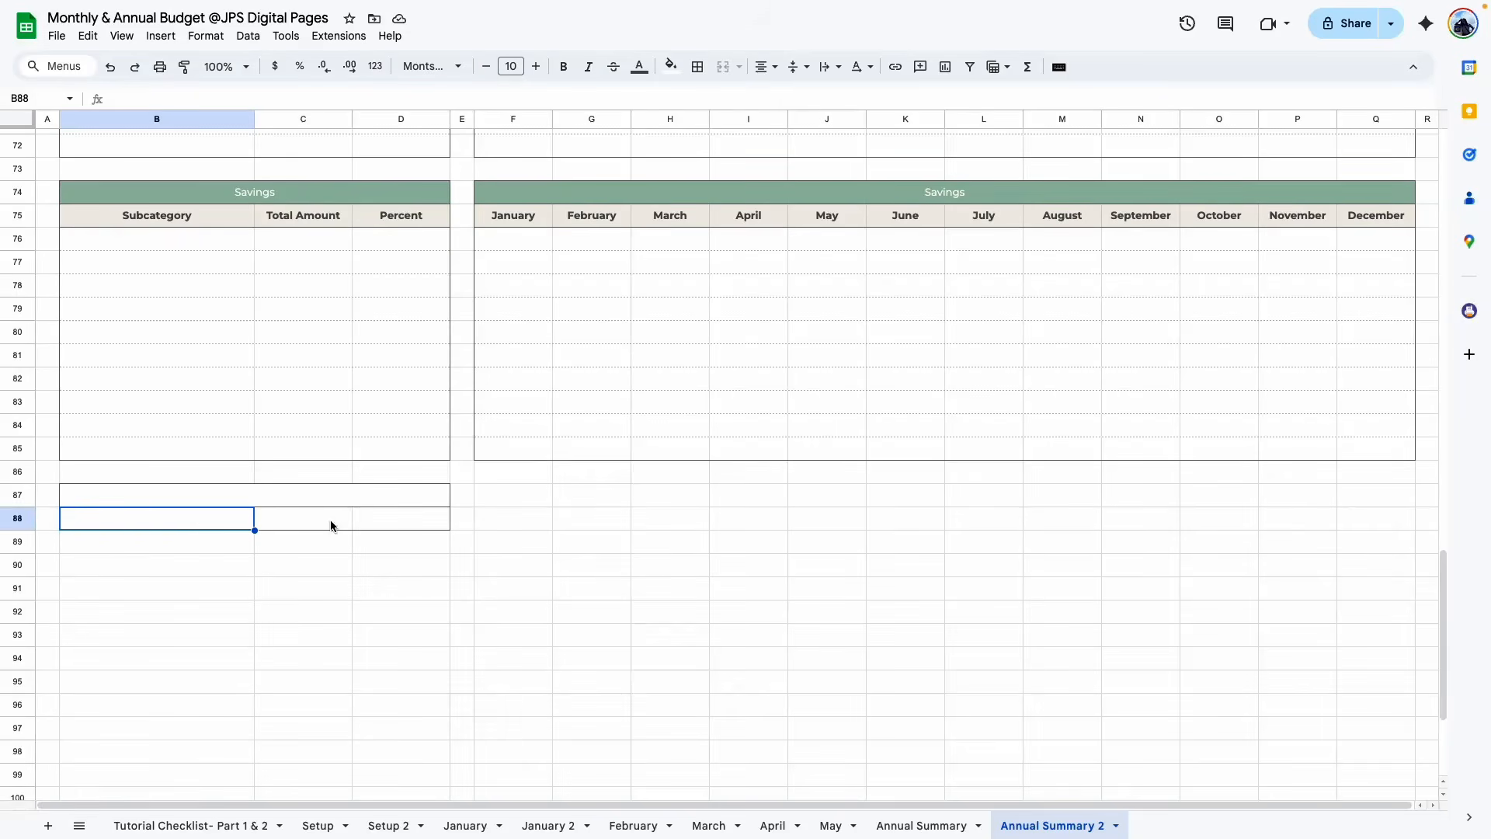
# Set the height of row 88 to 300 pixels and merge B88:D88 into one chart area
pyautogui.click(17, 518)
pyautogui.rightClick(17, 517)
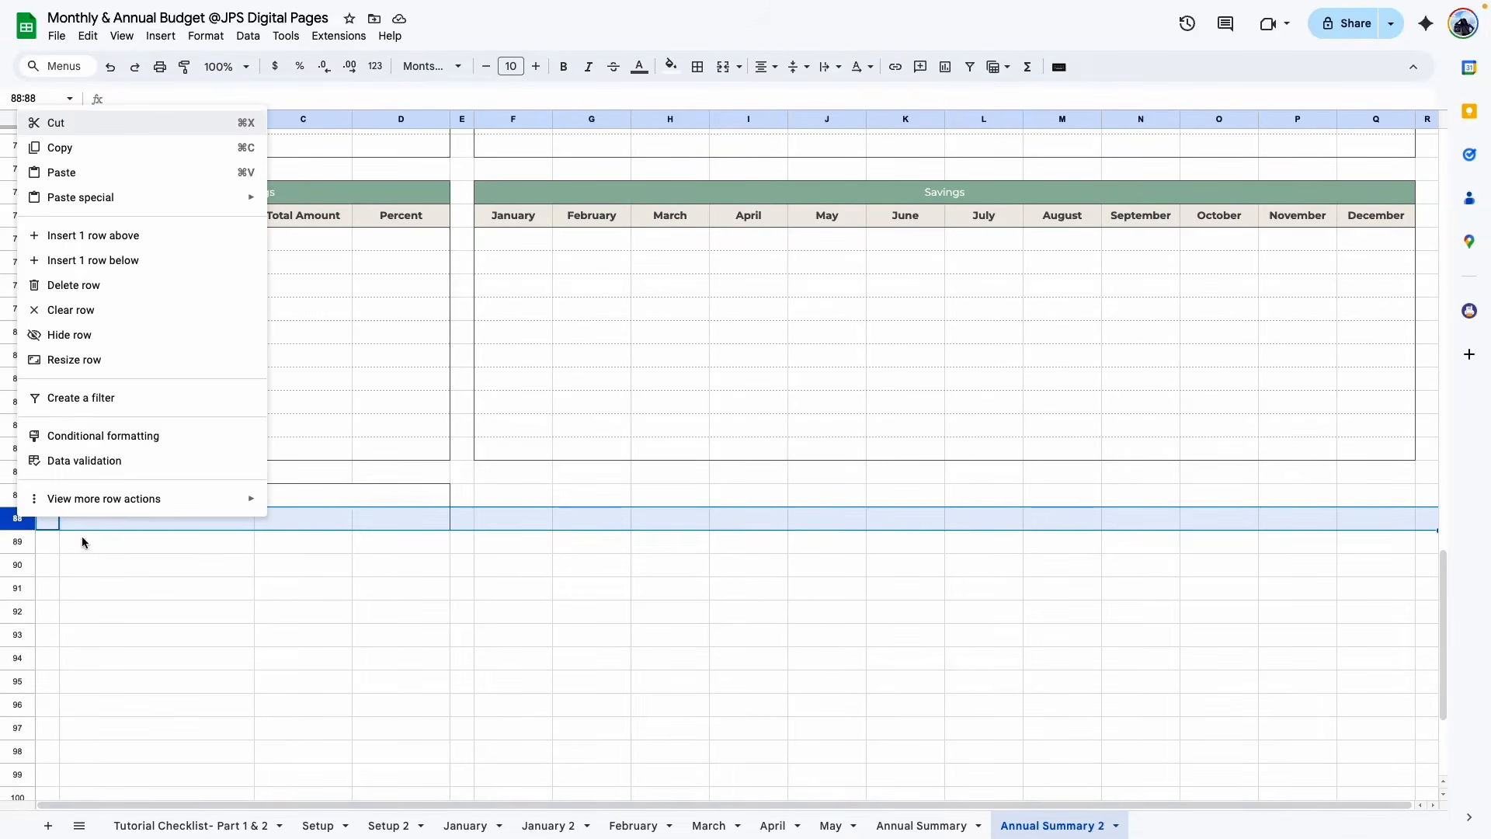
pyautogui.click(124, 356)
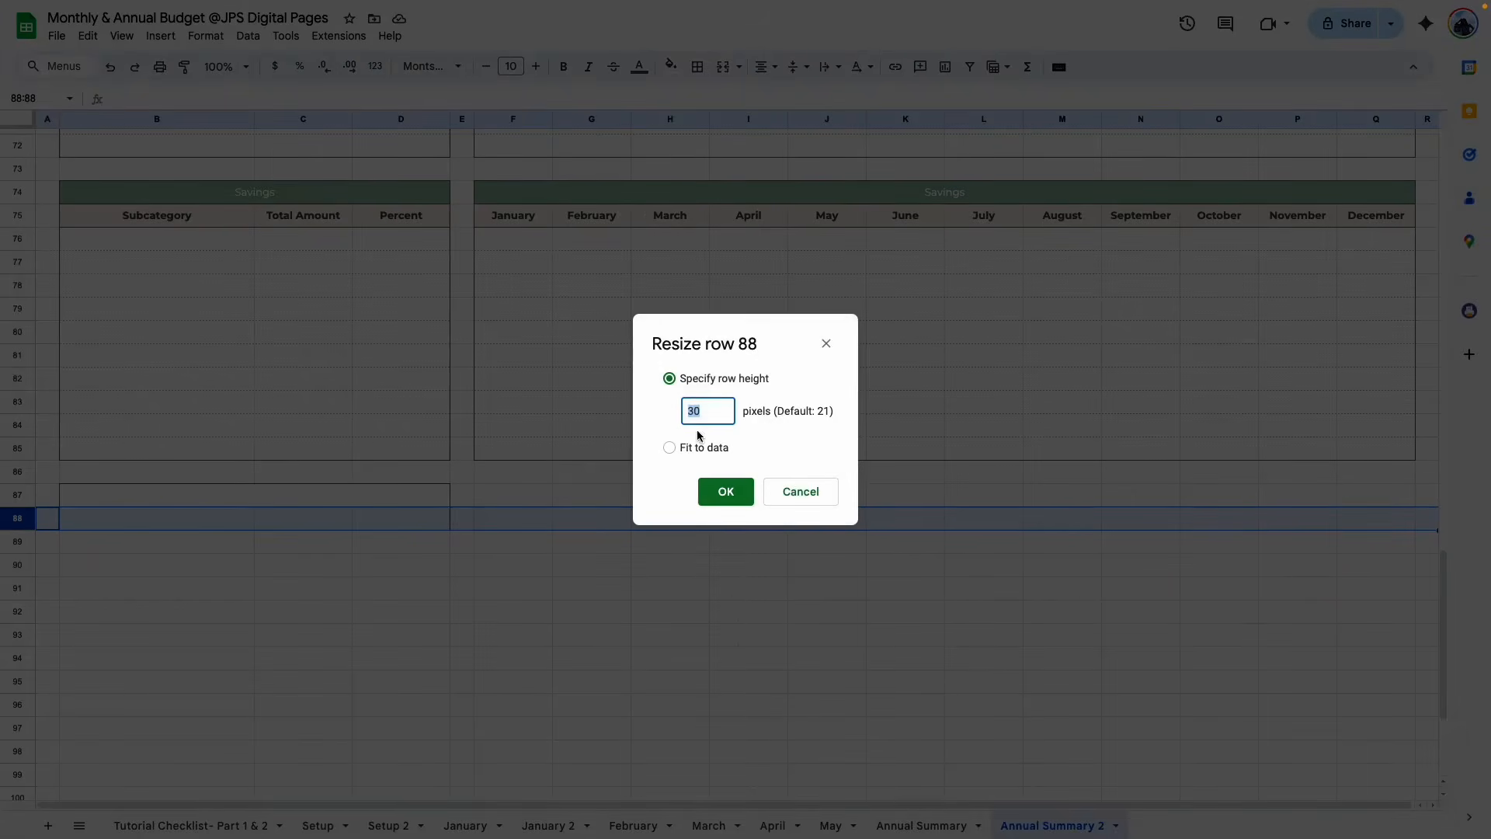
pyautogui.click(715, 408)
pyautogui.write('0')
pyautogui.press('Return')
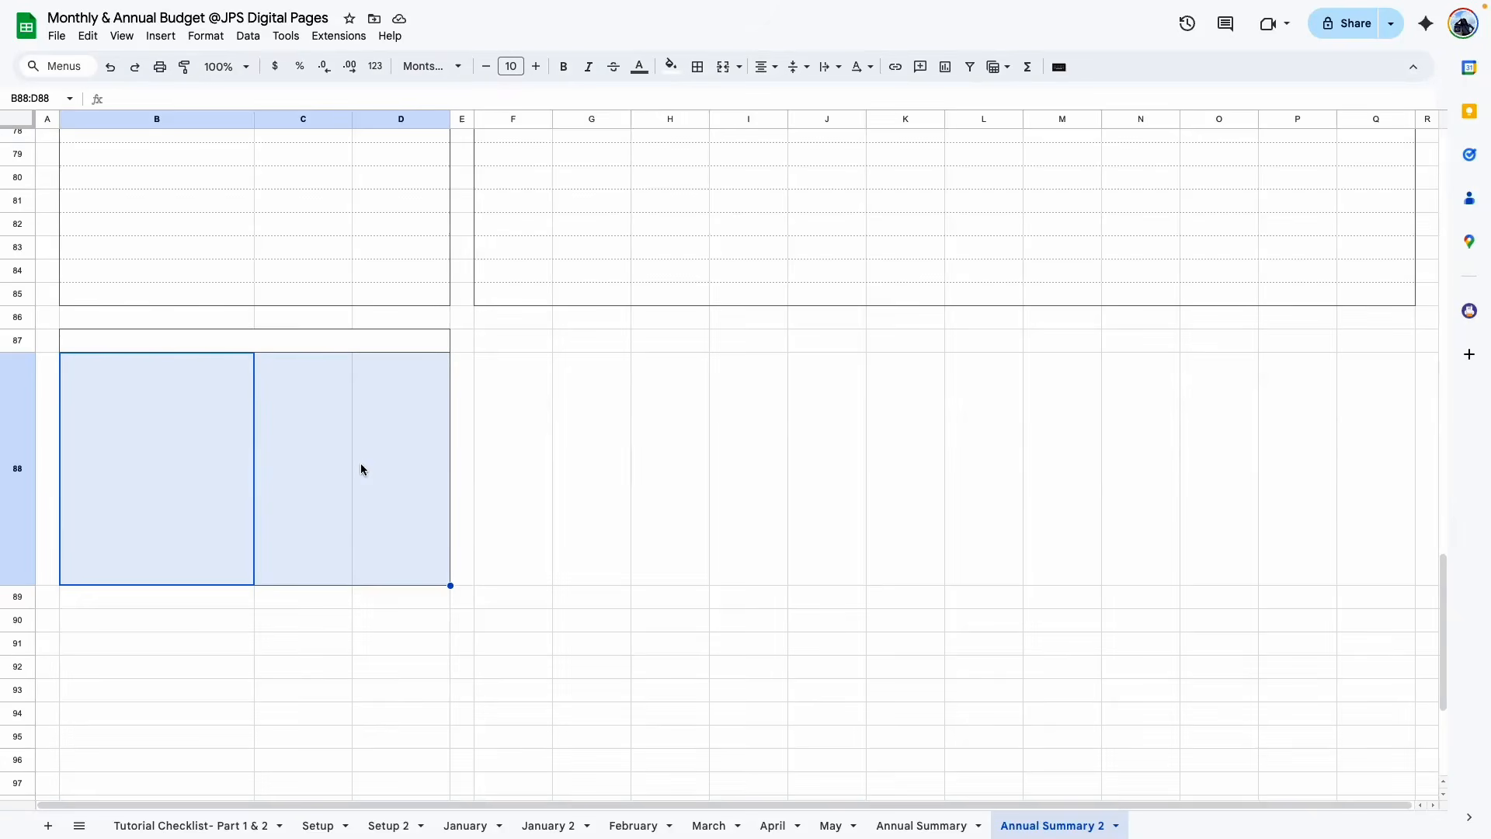
pyautogui.click(723, 67)
pyautogui.click(679, 430)
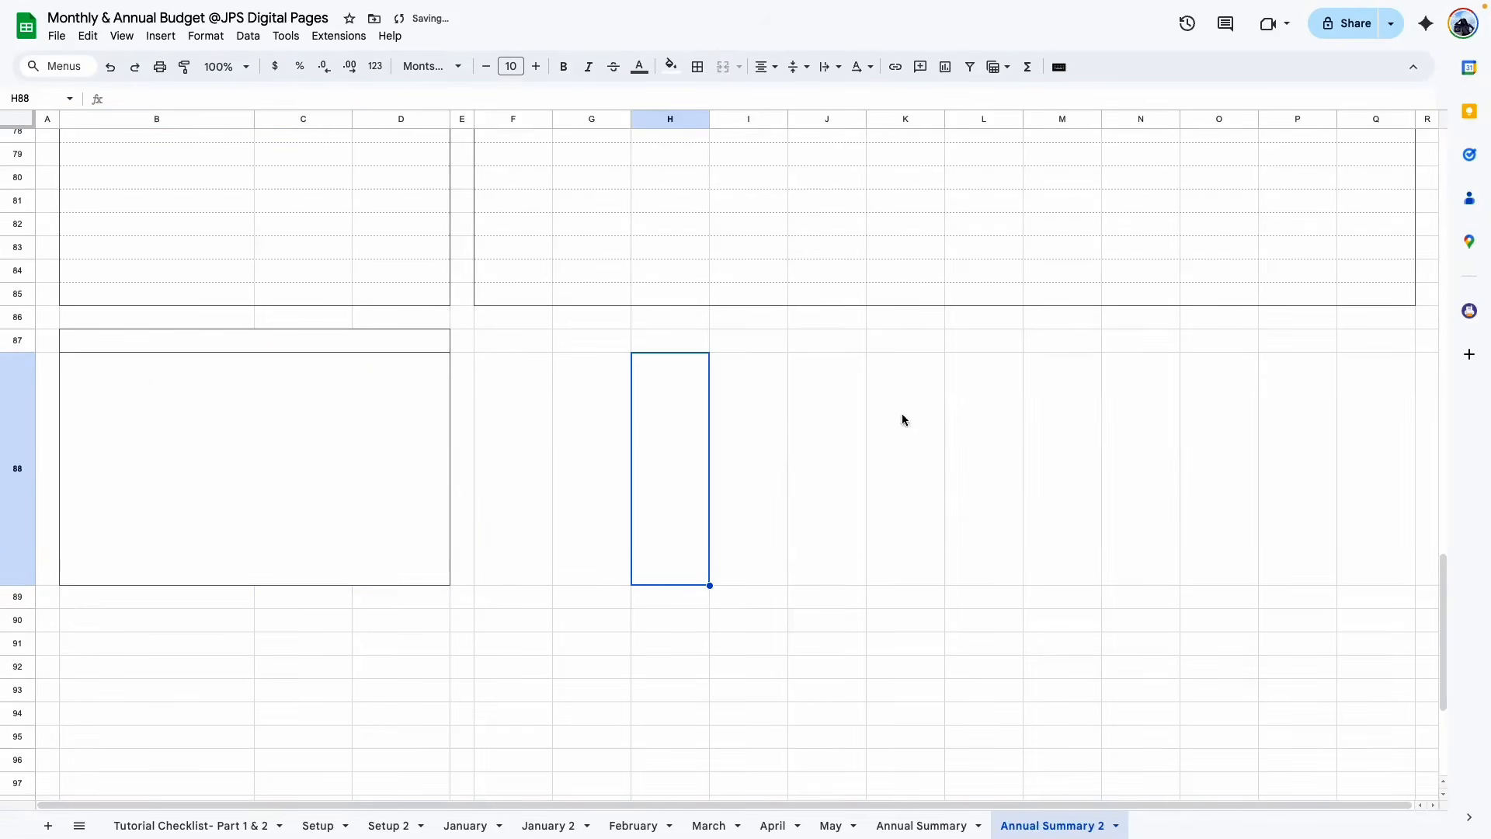
# Merge F87:Q87 and F88:Q88 separately into a title cell and a chart area, each with an outer border
pyautogui.moveTo(492, 344); pyautogui.dragTo(1385, 339)
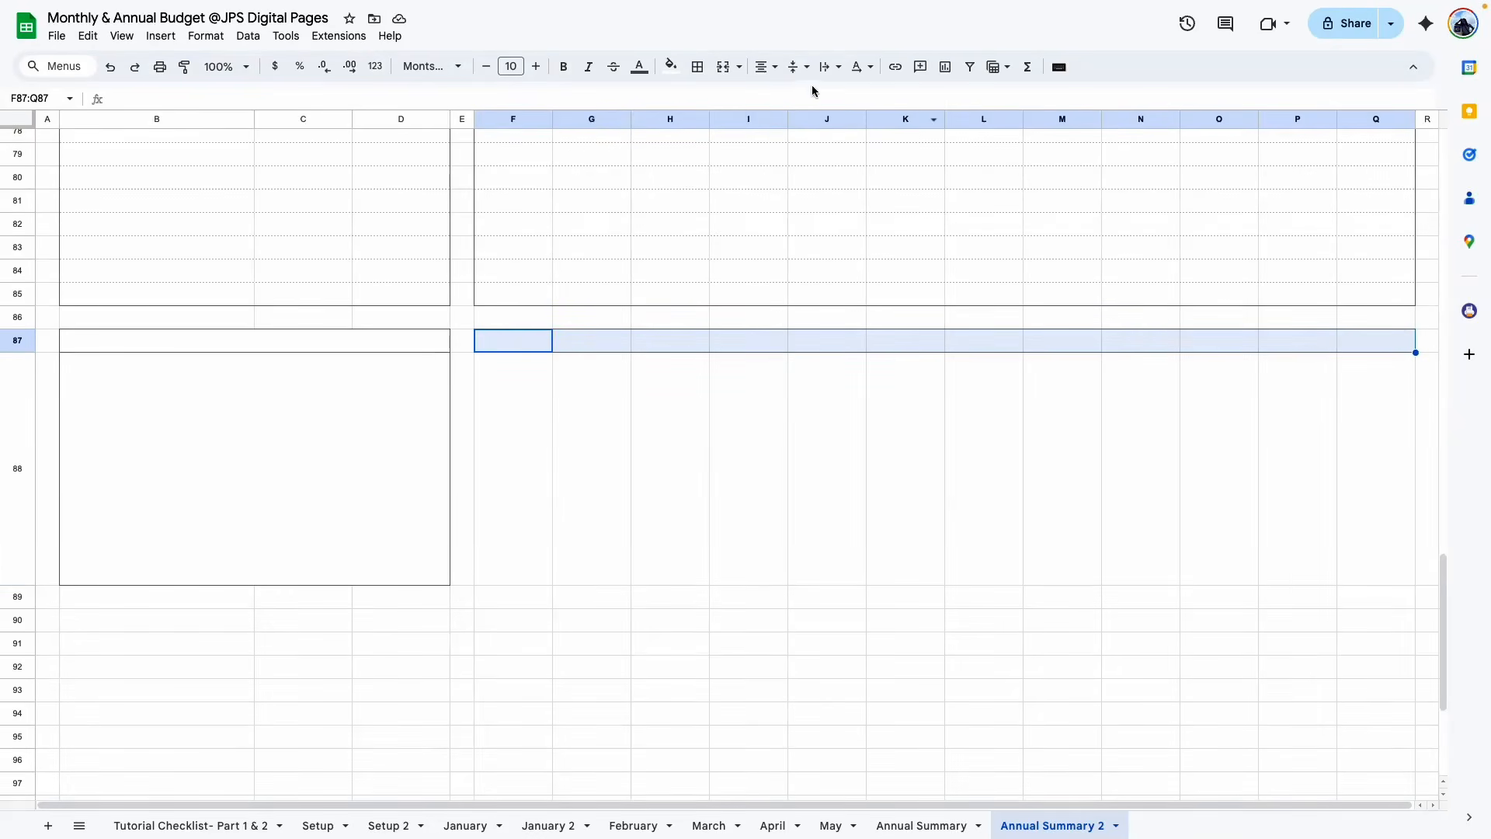
pyautogui.click(724, 67)
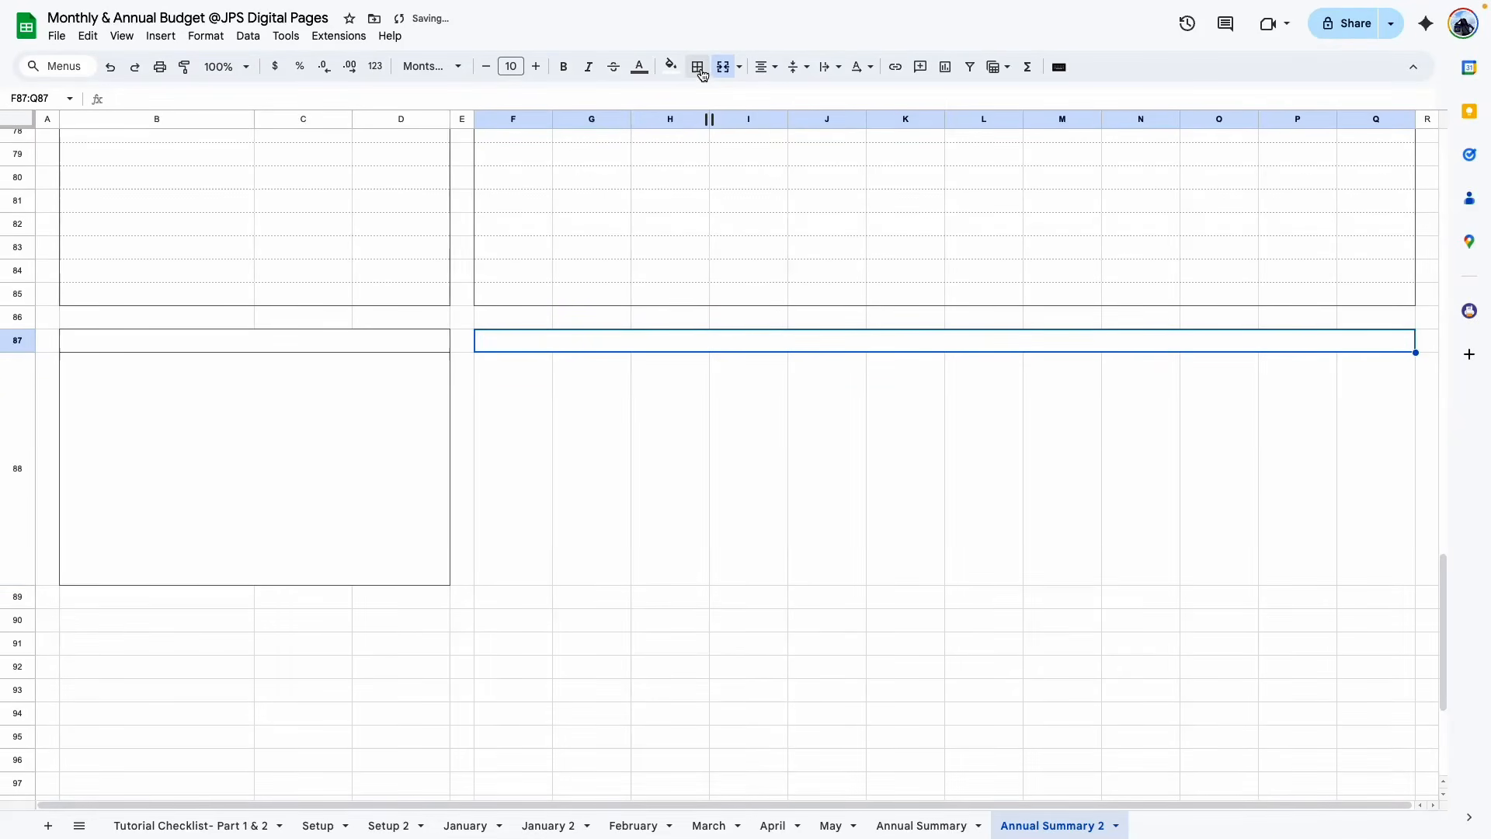
pyautogui.click(698, 67)
pyautogui.moveTo(507, 409); pyautogui.dragTo(1354, 418)
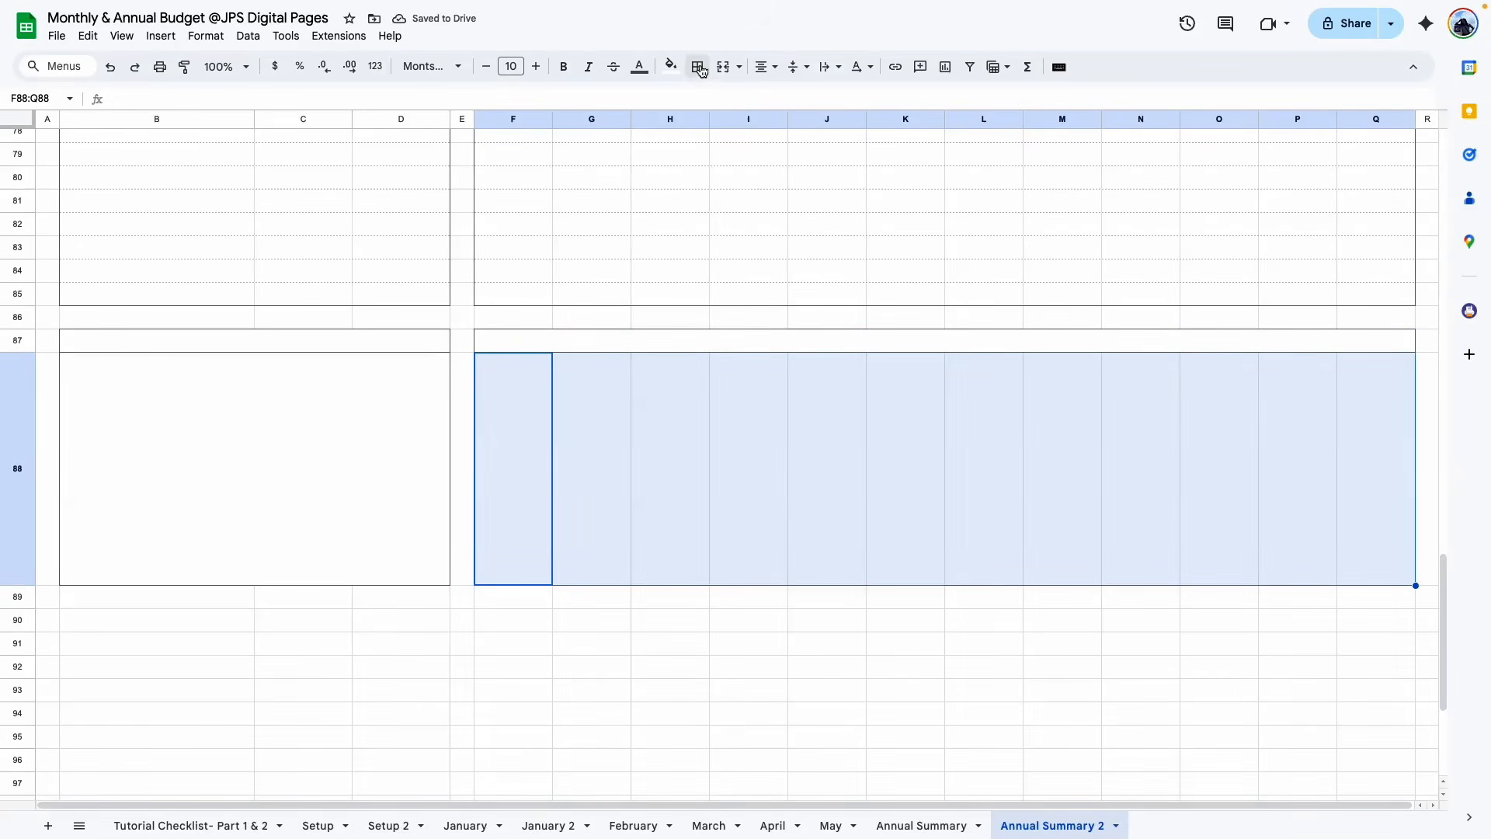
pyautogui.click(724, 68)
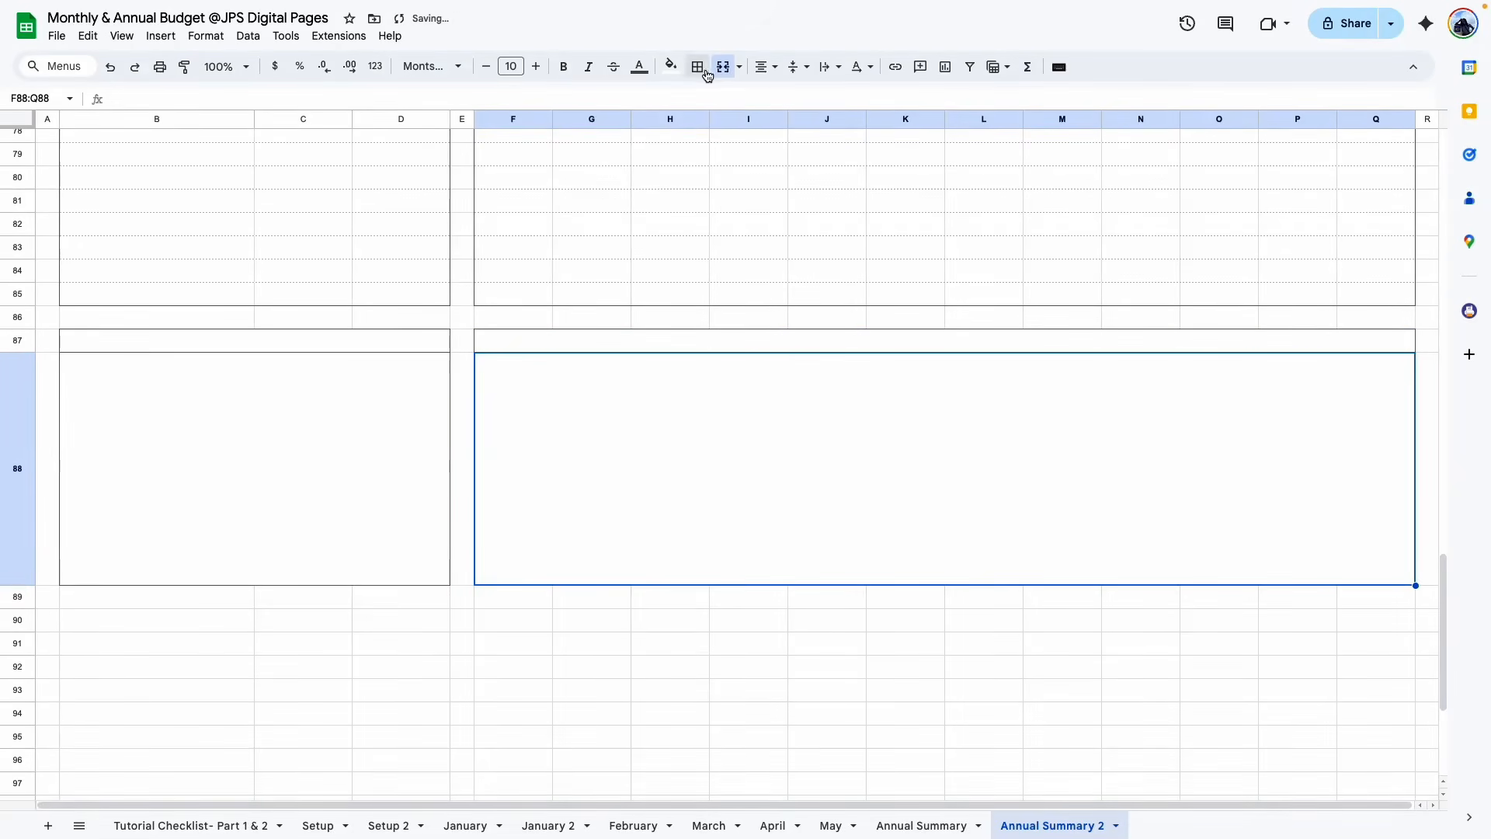
pyautogui.click(698, 67)
pyautogui.click(784, 665)
# Title both chart boxes in row 87 Income, matching the green fill and white text of the row 6 title cells
pyautogui.scroll(20, 391, 460)
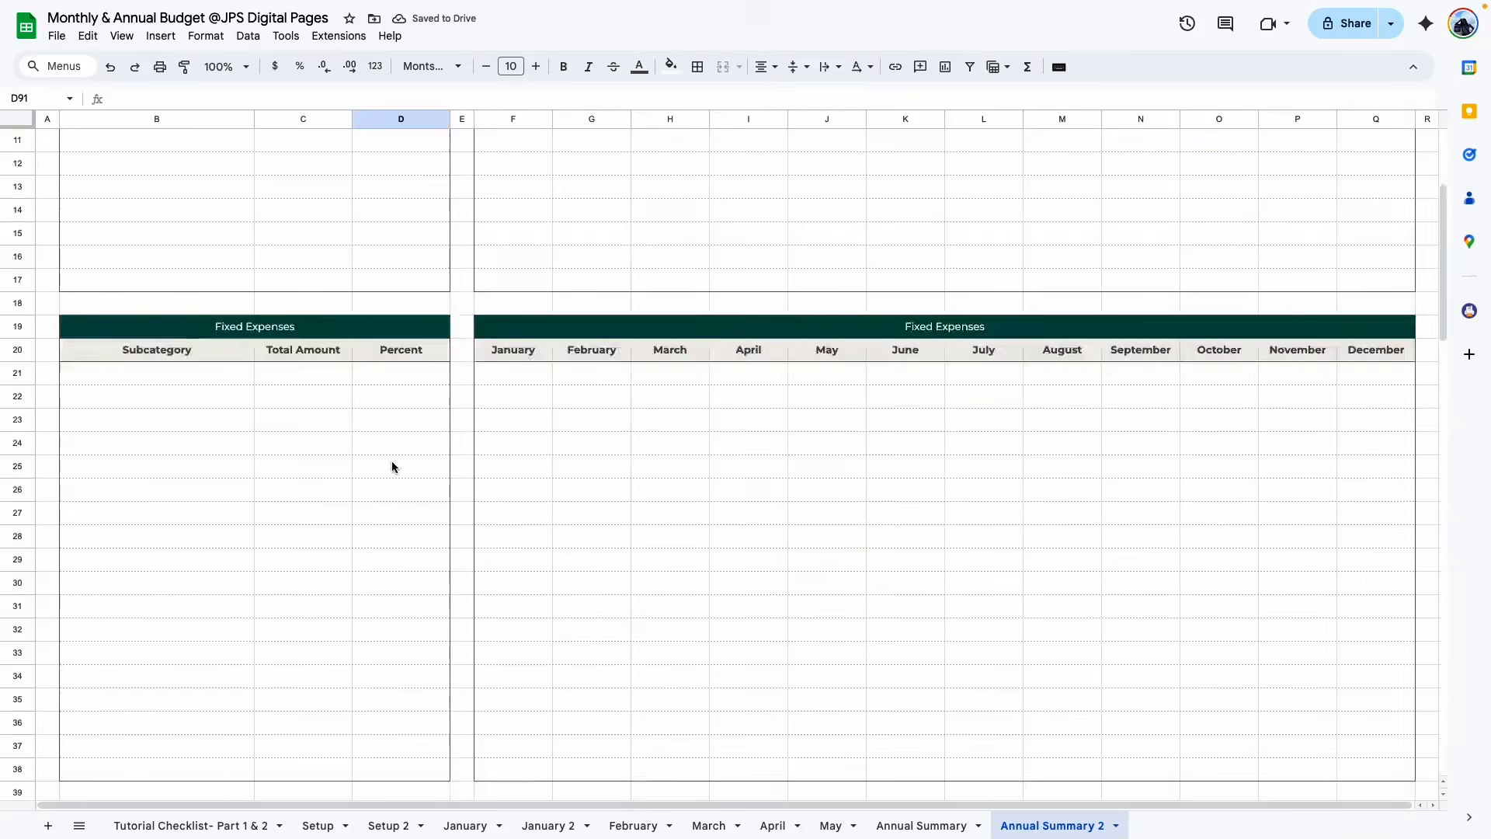
pyautogui.click(385, 266)
pyautogui.hotkey('ctrl', 'shift', 'Right')
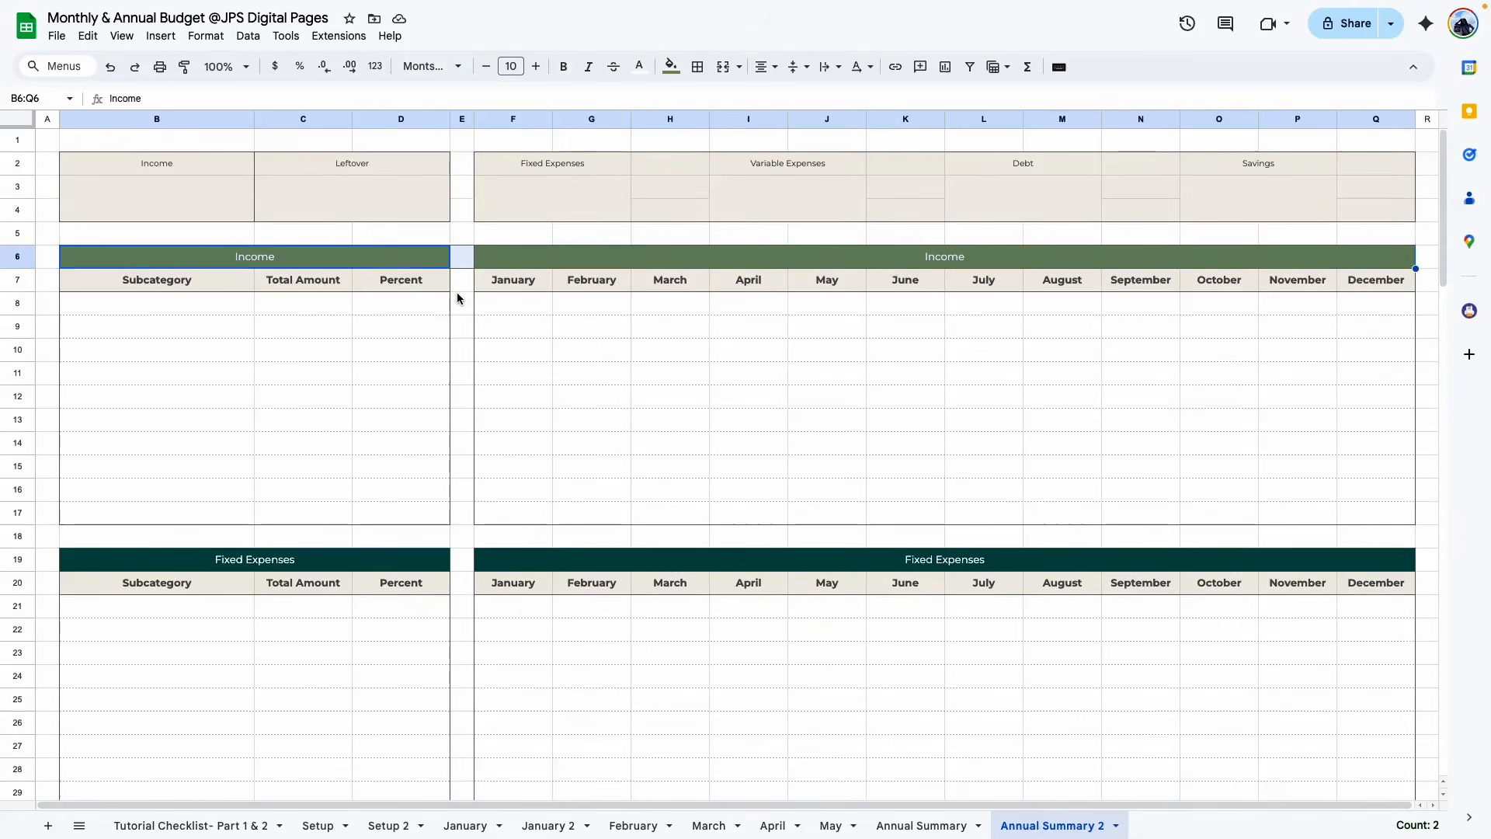
pyautogui.scroll(-15, 451, 414)
pyautogui.scroll(-5, 449, 415)
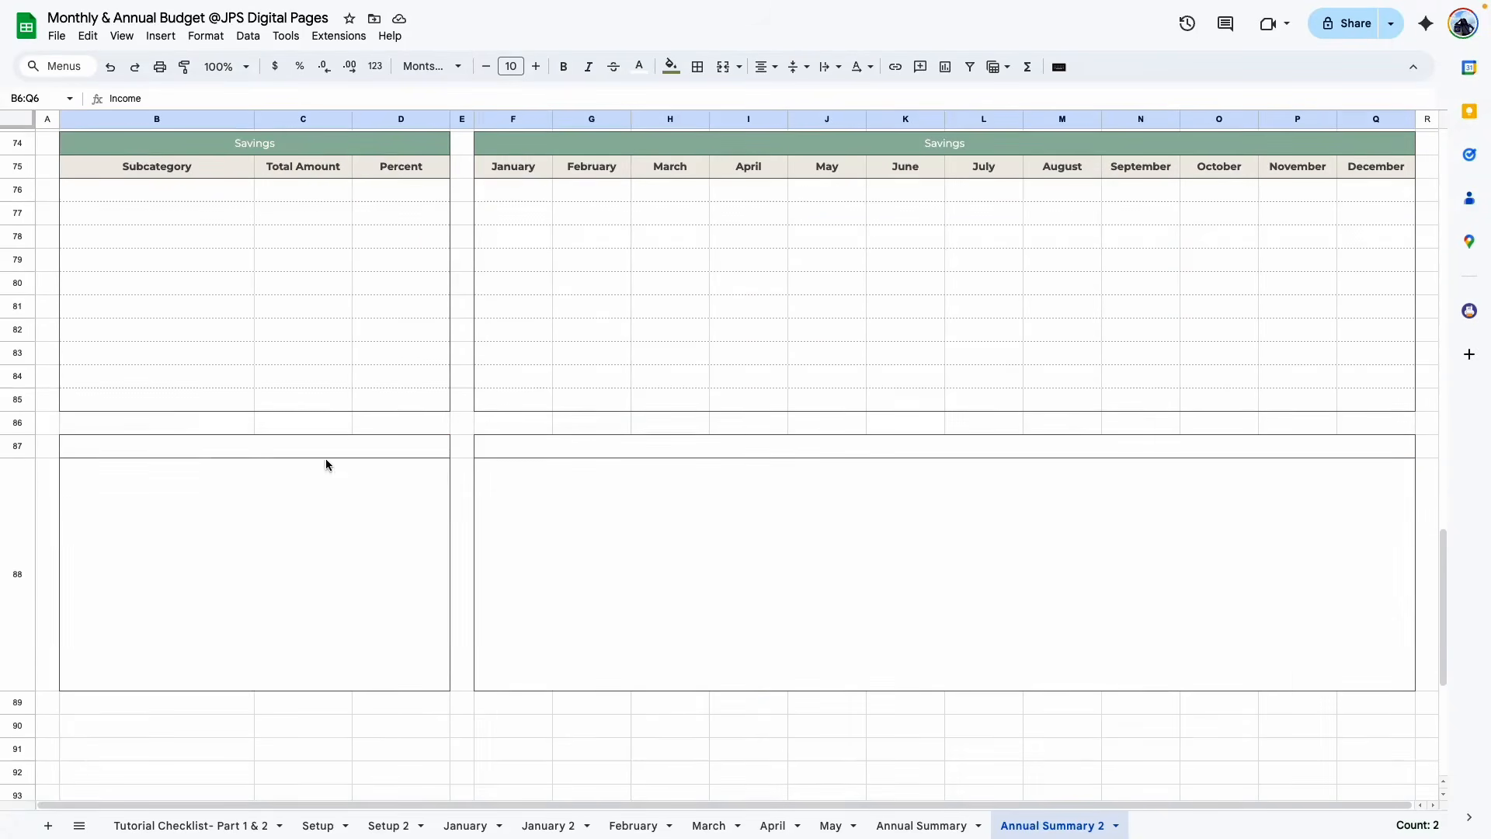
pyautogui.click(222, 452)
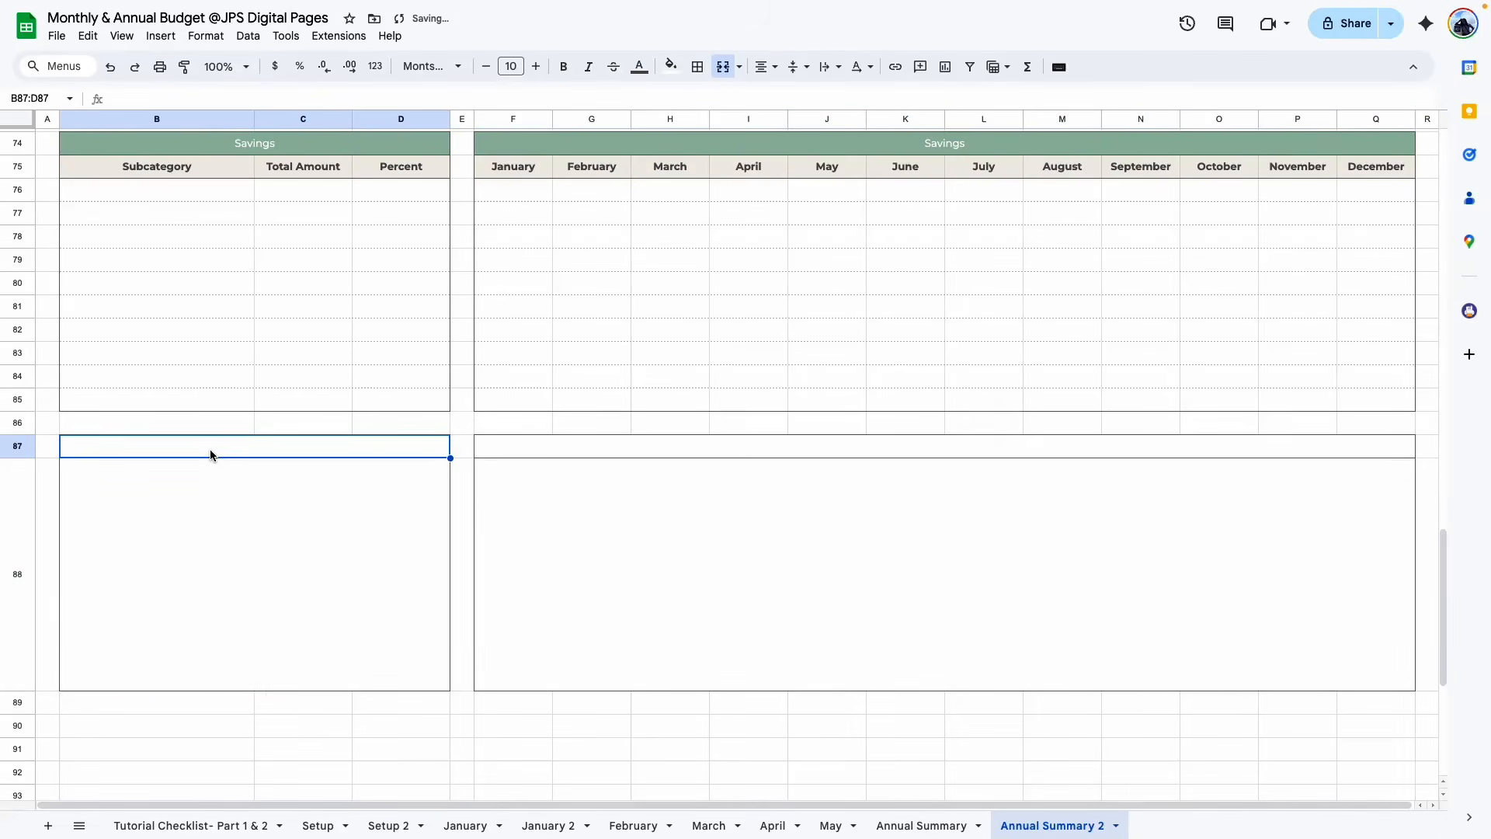
pyautogui.write('Income')
pyautogui.press('Down')
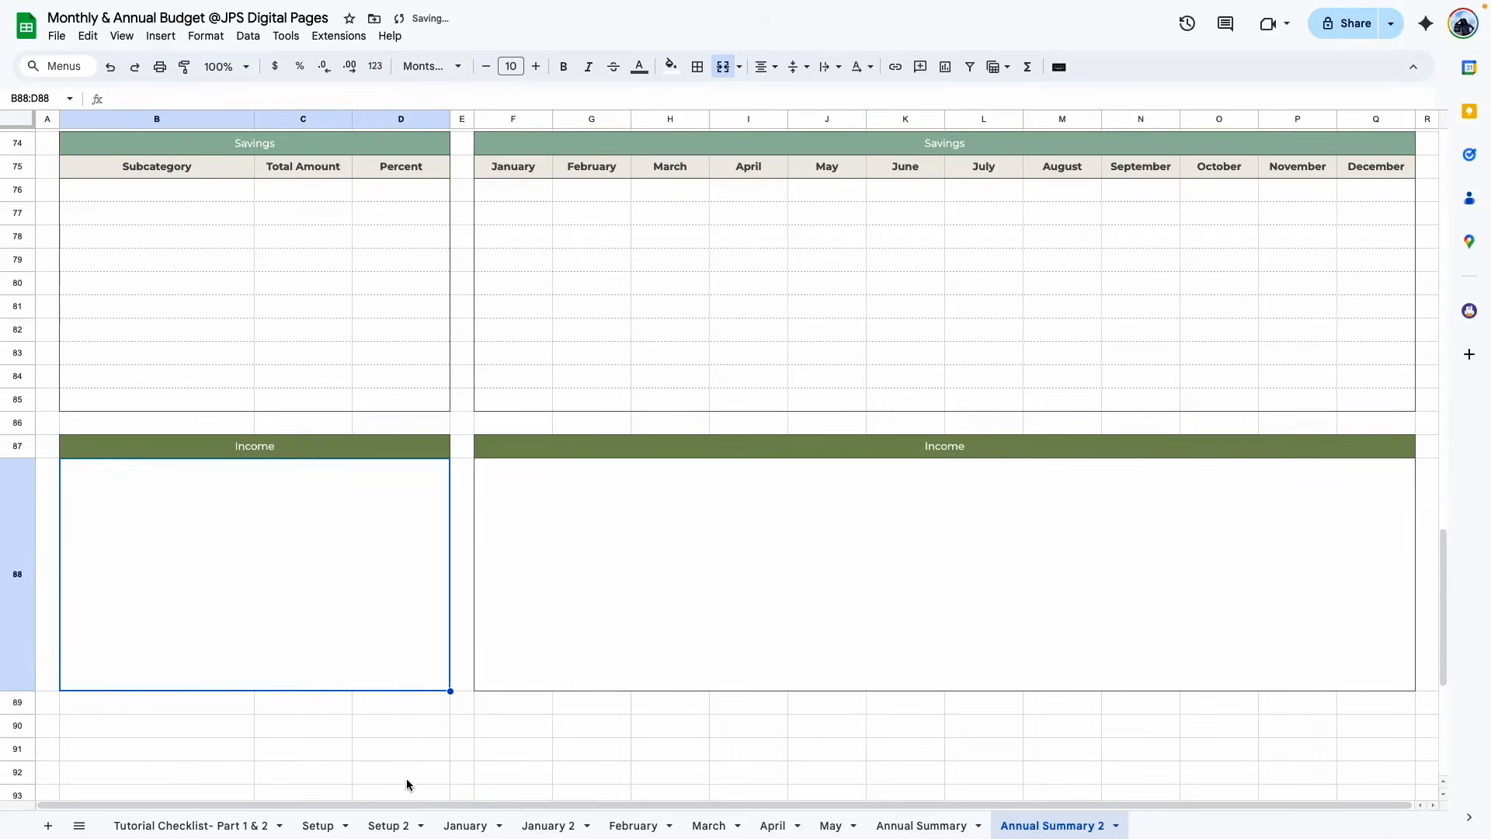
pyautogui.click(401, 750)
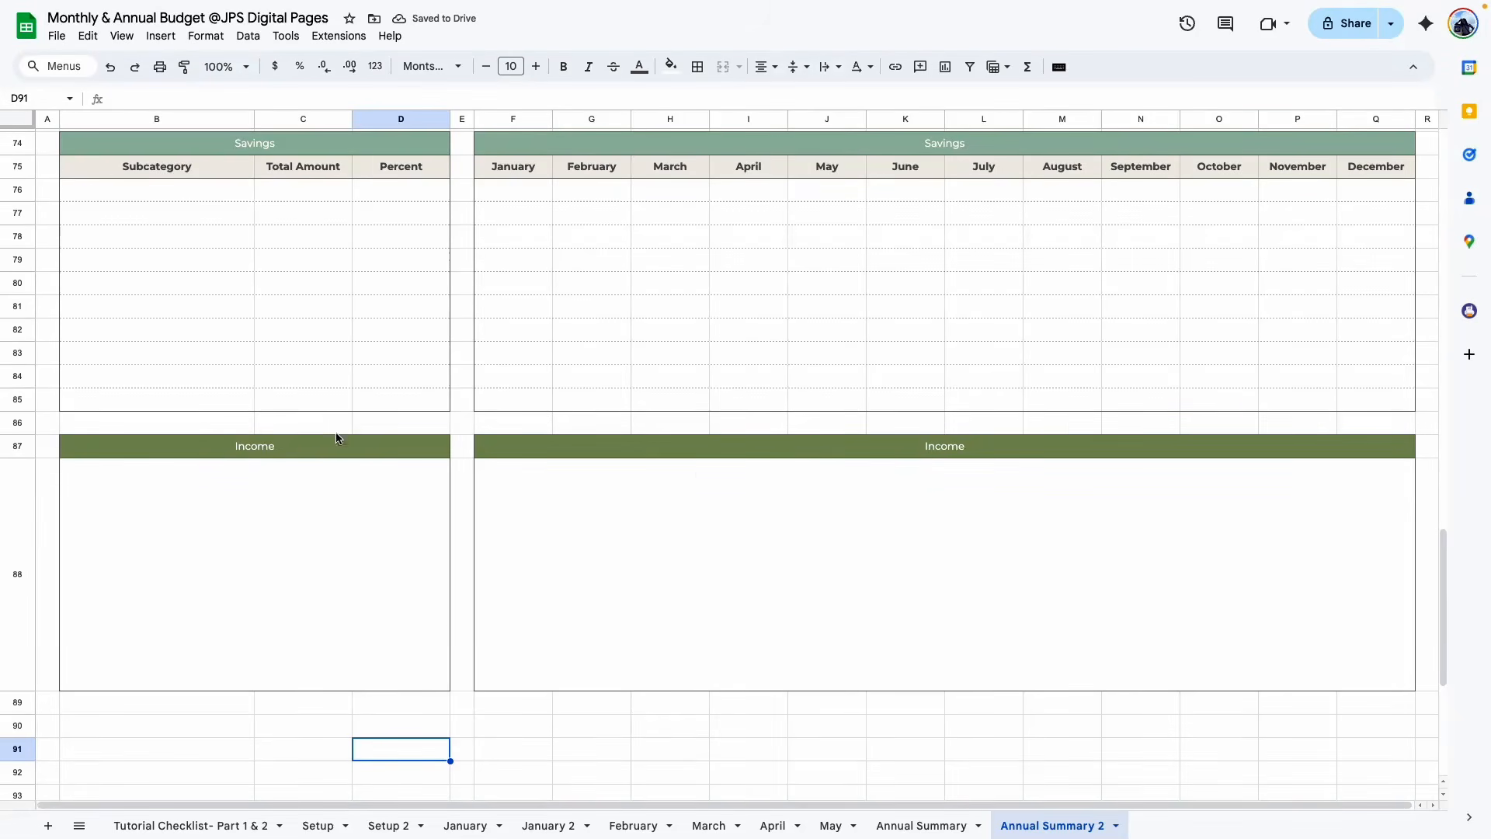
# Fill both merged chart areas in row 88 with light beige
pyautogui.scroll(-2, 365, 494)
pyautogui.click(266, 439)
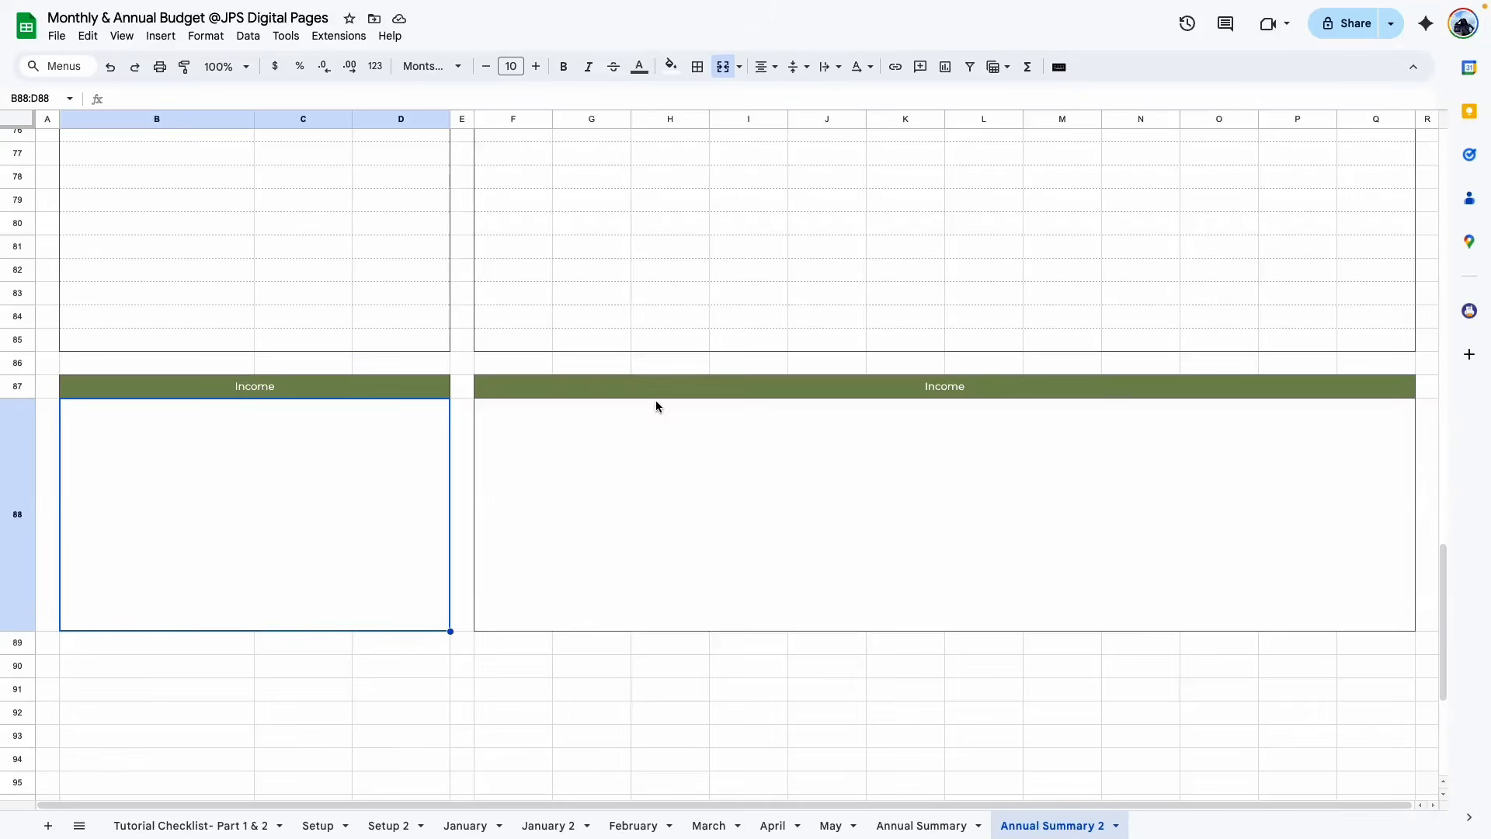
pyautogui.keyDown('ctrl'); pyautogui.click(550, 478); pyautogui.keyUp('ctrl')
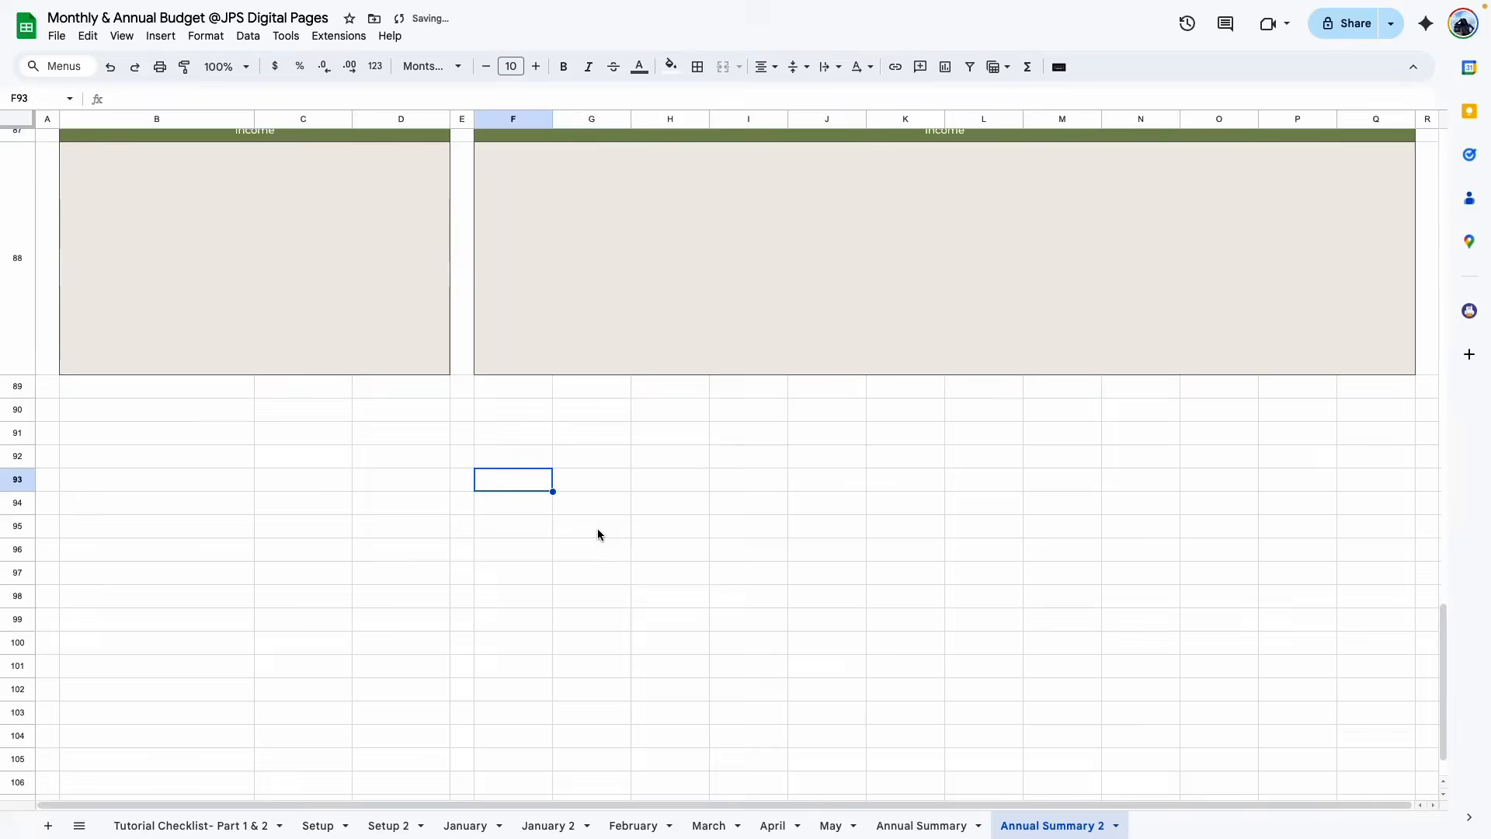
pyautogui.scroll(4, 599, 532)
pyautogui.scroll(-2, 599, 531)
pyautogui.scroll(-2, 327, 393)
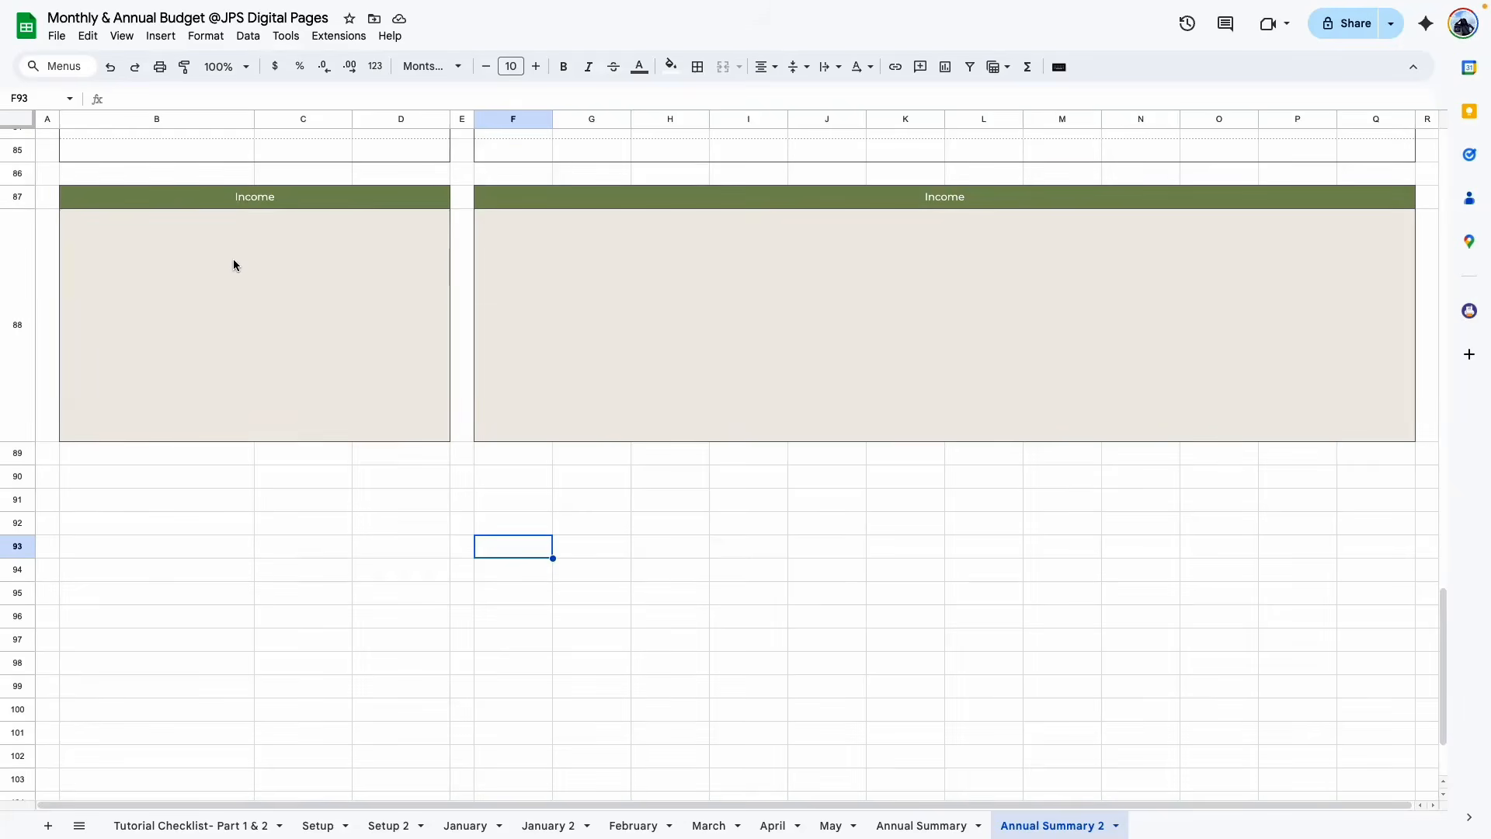
pyautogui.click(308, 204)
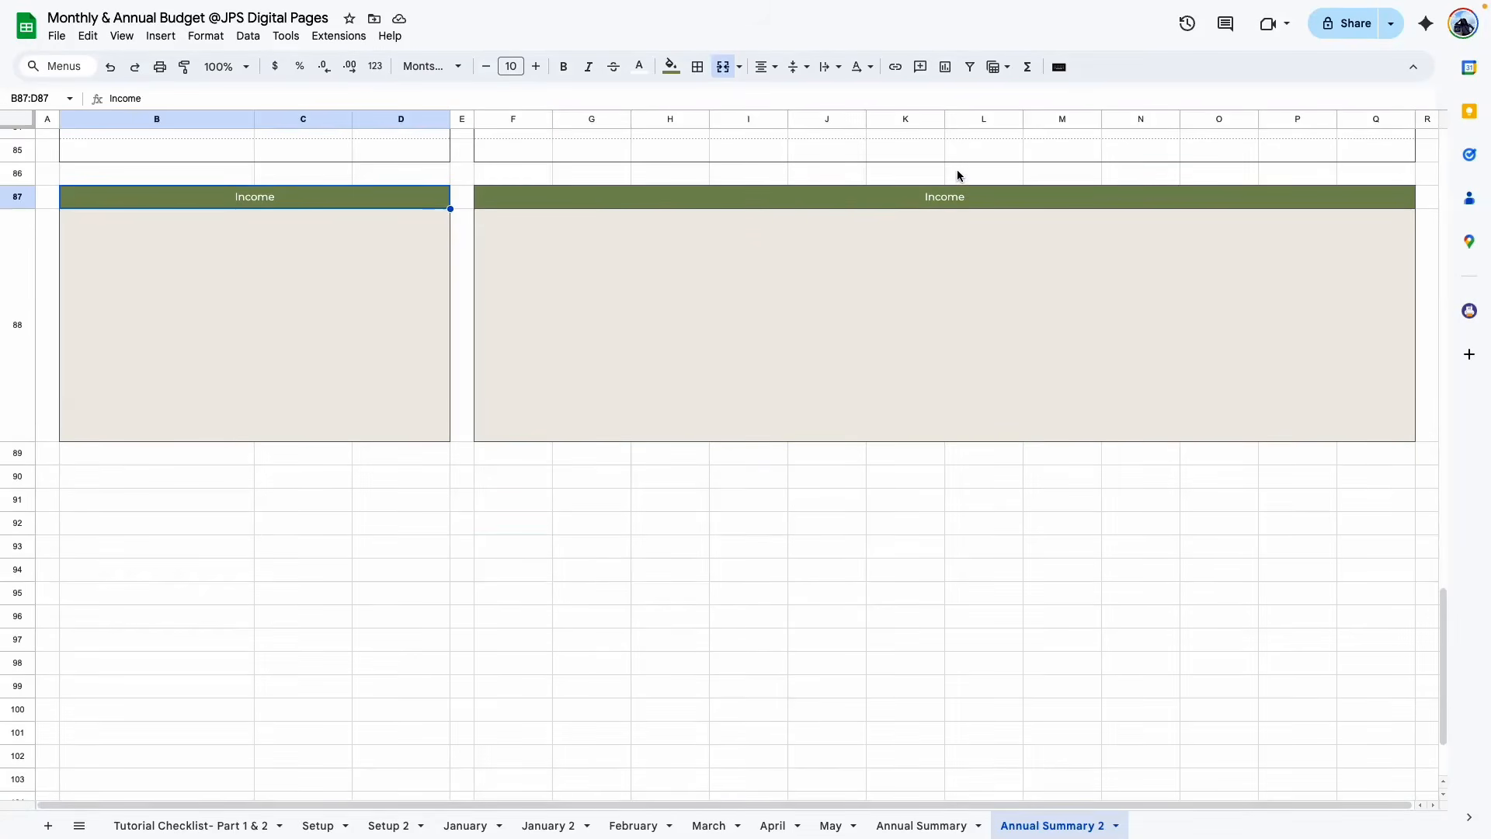
pyautogui.click(303, 570)
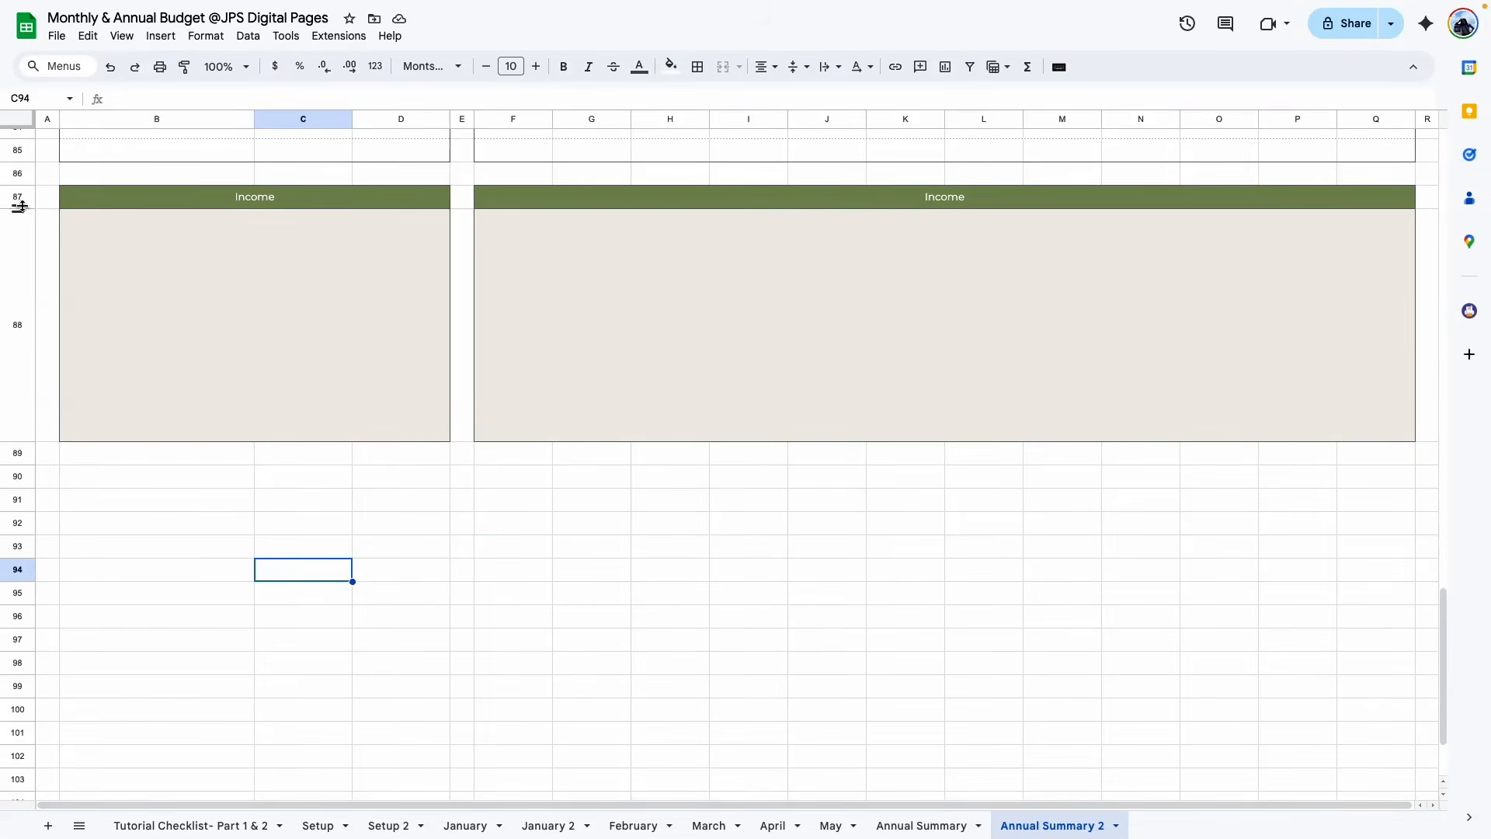
# Duplicate the chart rows 87:88 at rows 90, 93, 96 and 99, and remove the unused rows from 102 down
pyautogui.moveTo(21, 199); pyautogui.dragTo(23, 366)
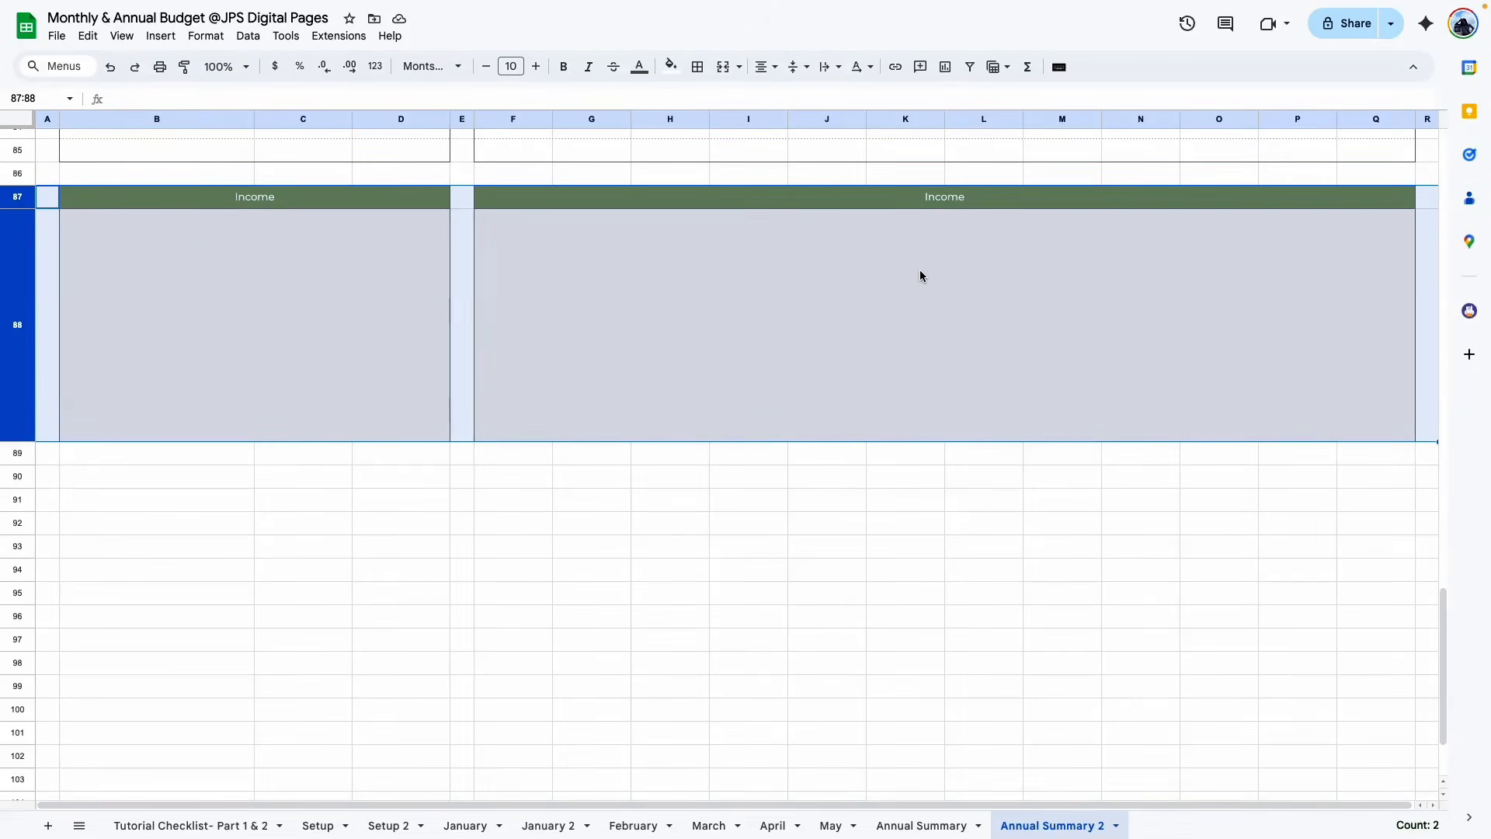
pyautogui.hotkey('ctrl', 'c')
pyautogui.click(23, 458)
pyautogui.click(17, 476)
pyautogui.rightClick(17, 476)
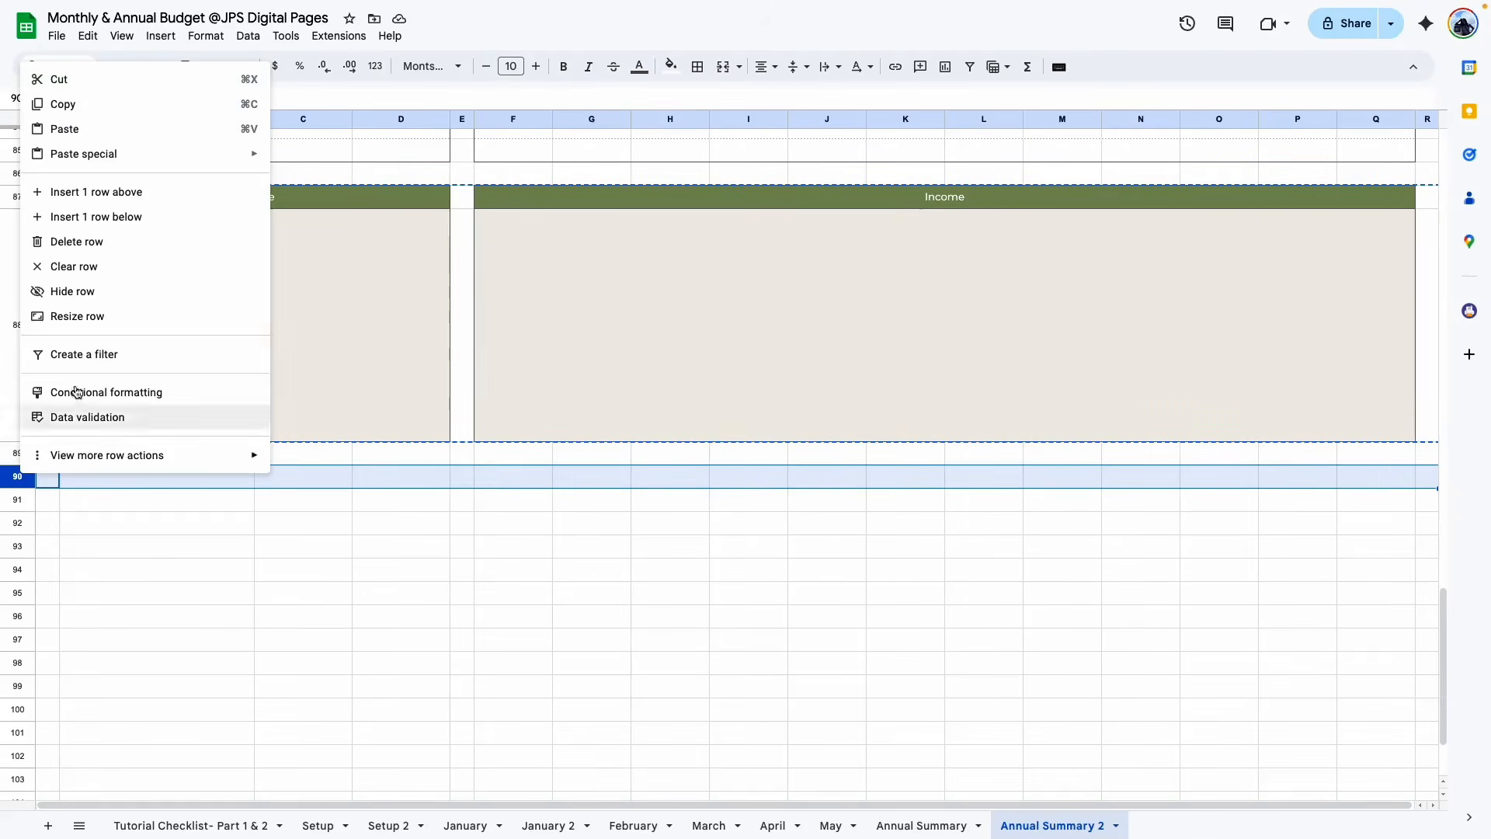
pyautogui.press('super+v')
pyautogui.click(343, 599)
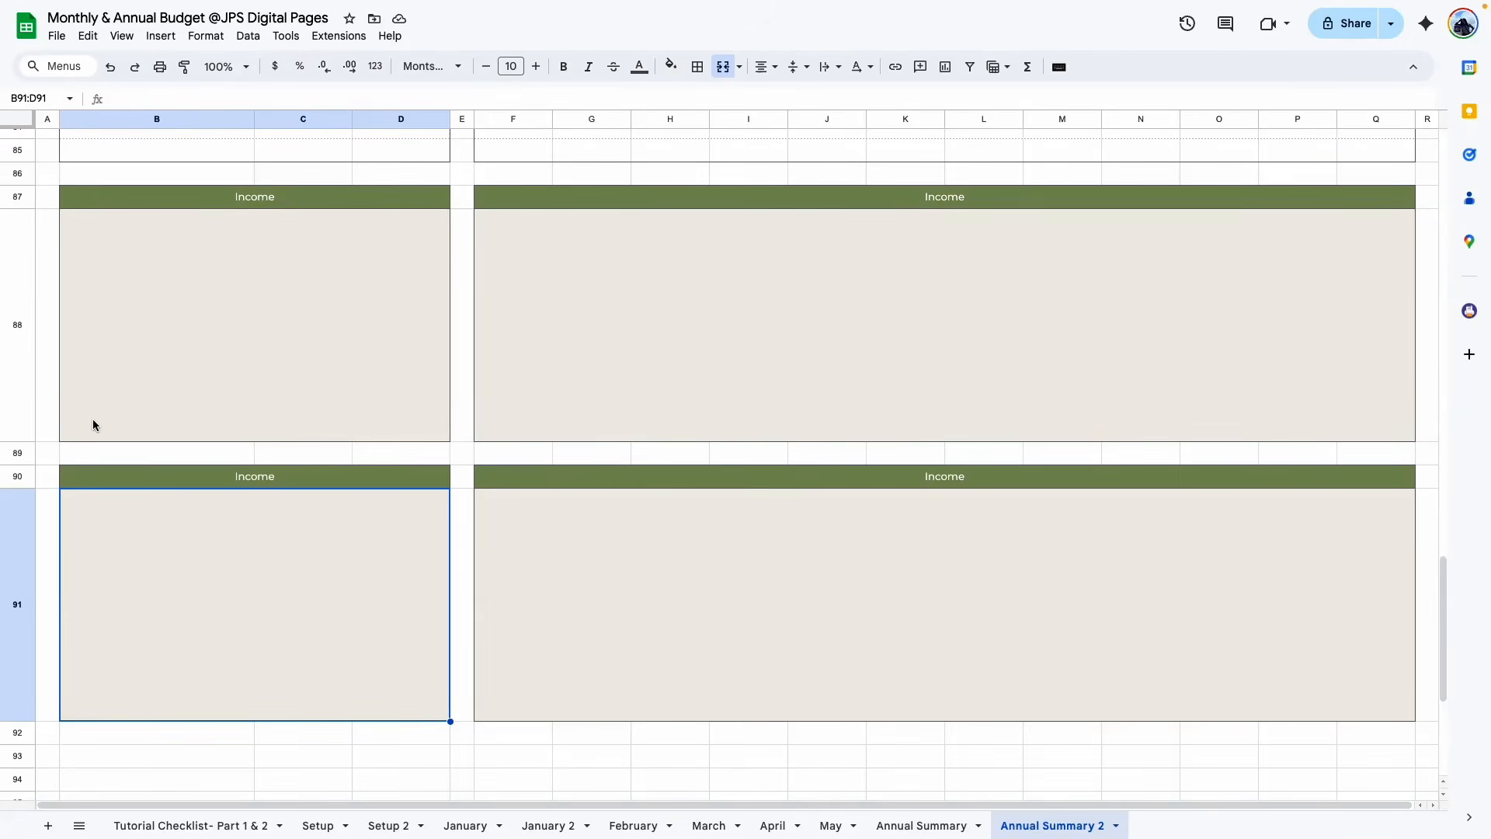
pyautogui.scroll(-3, 203, 714)
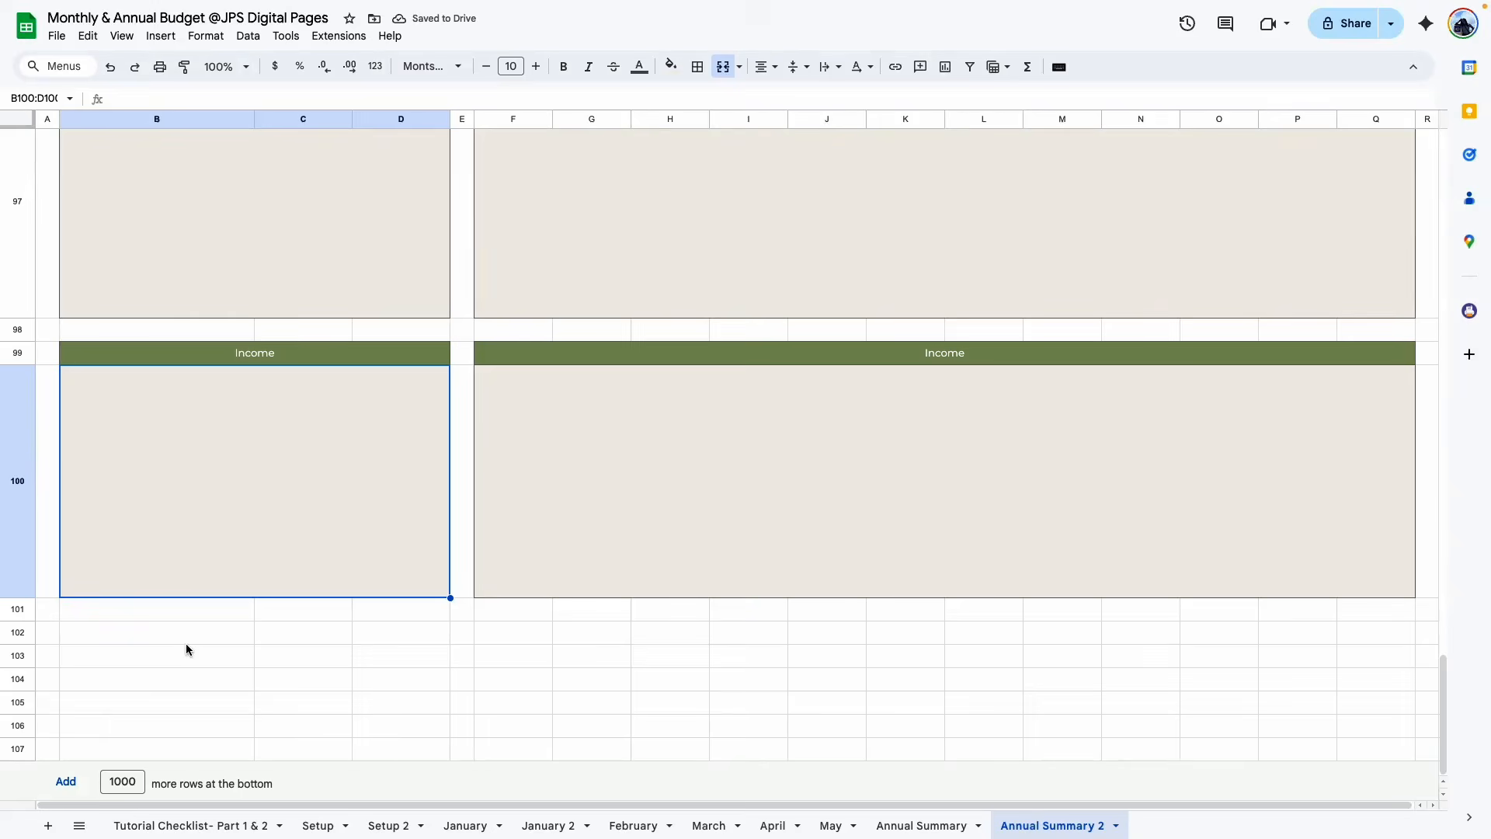
pyautogui.moveTo(26, 635); pyautogui.dragTo(31, 750)
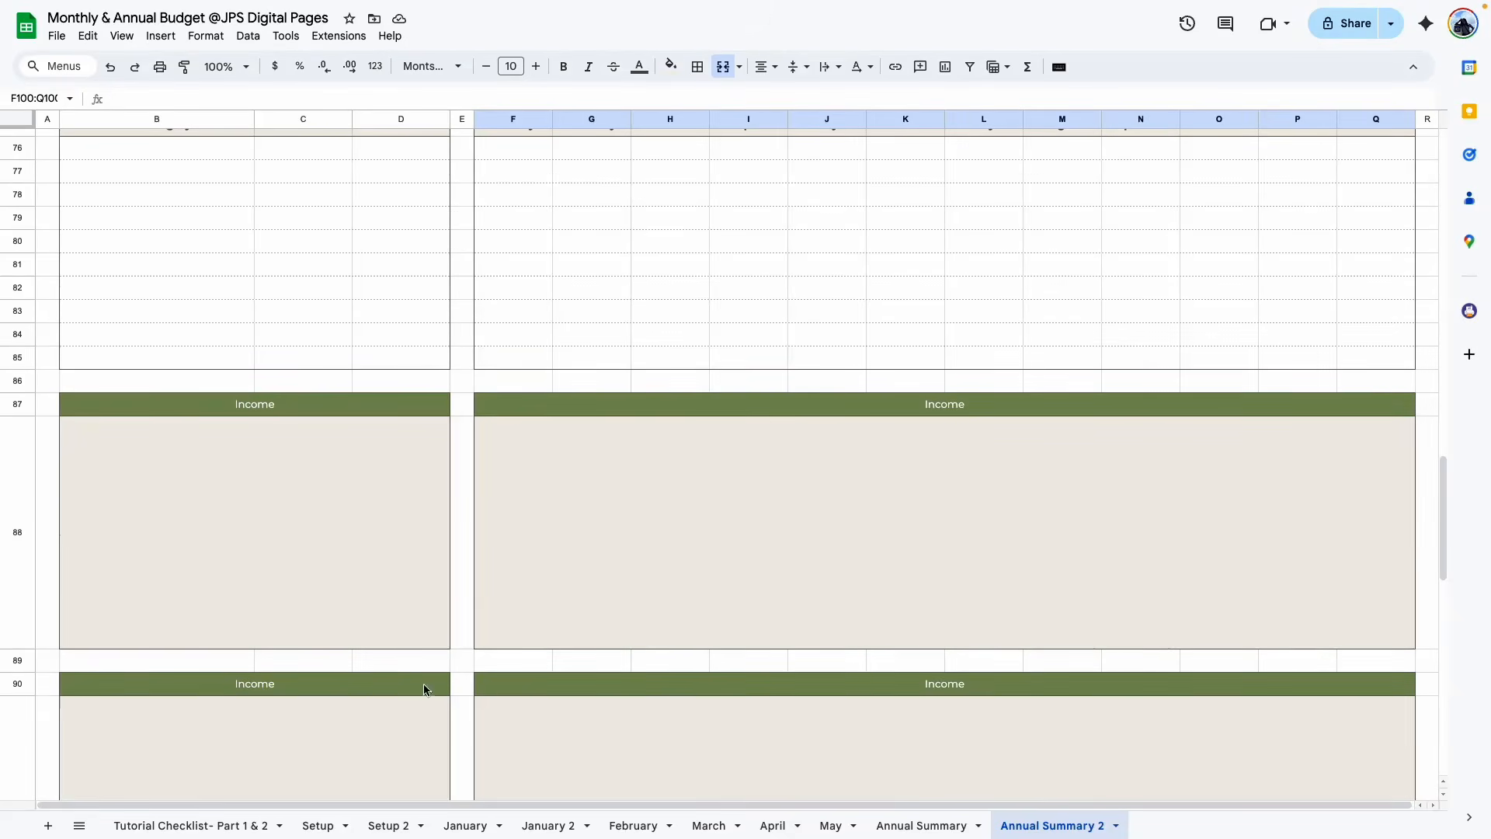
# Copy the Fixed Expenses, Variable Expenses, Debt and Savings title bars from the category tables onto the chart boxes in rows 90, 93, 96 and 99
pyautogui.scroll(20, 389, 672)
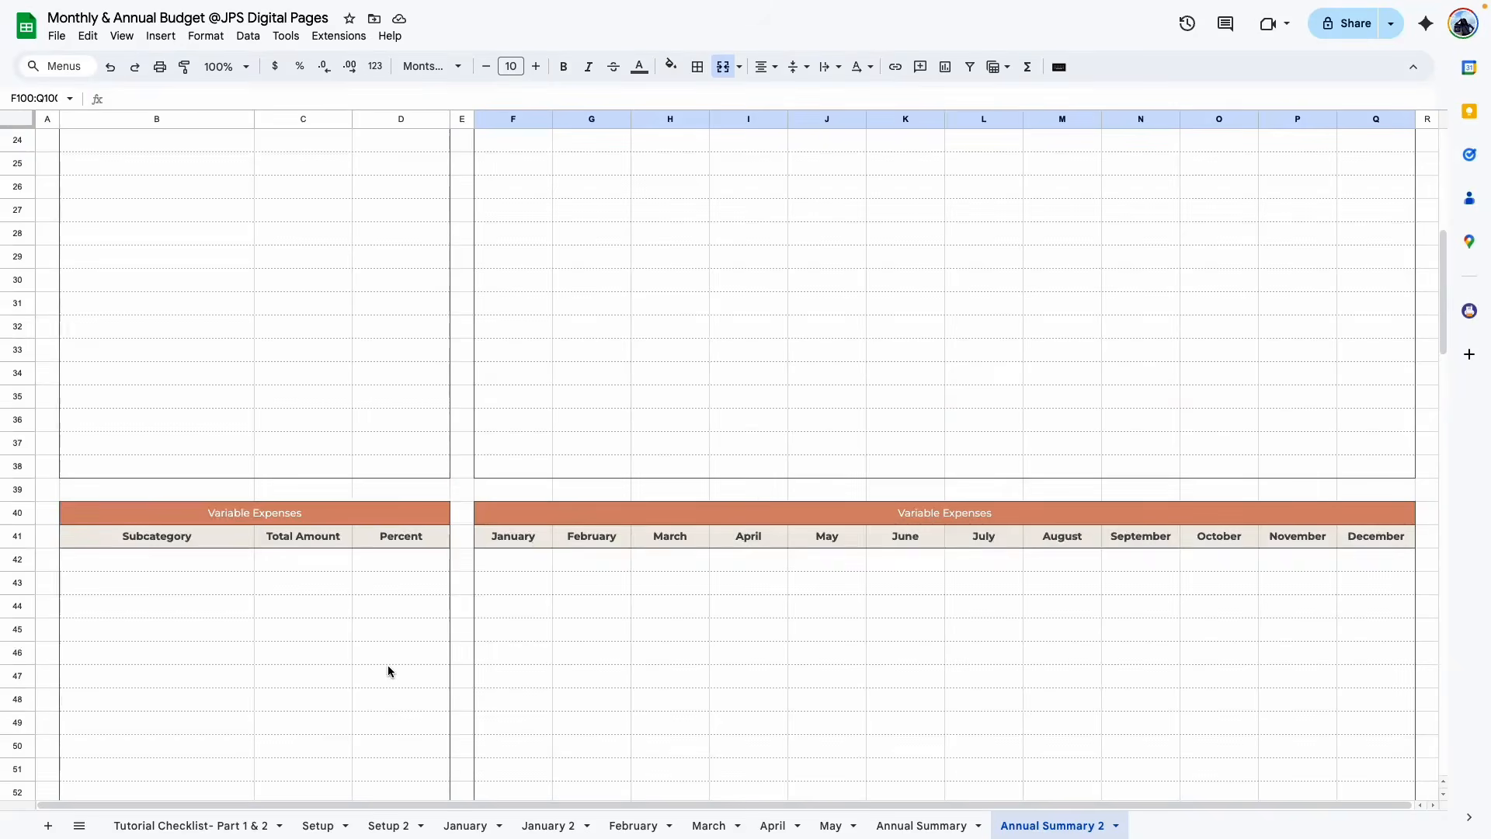
pyautogui.moveTo(333, 568); pyautogui.dragTo(626, 566)
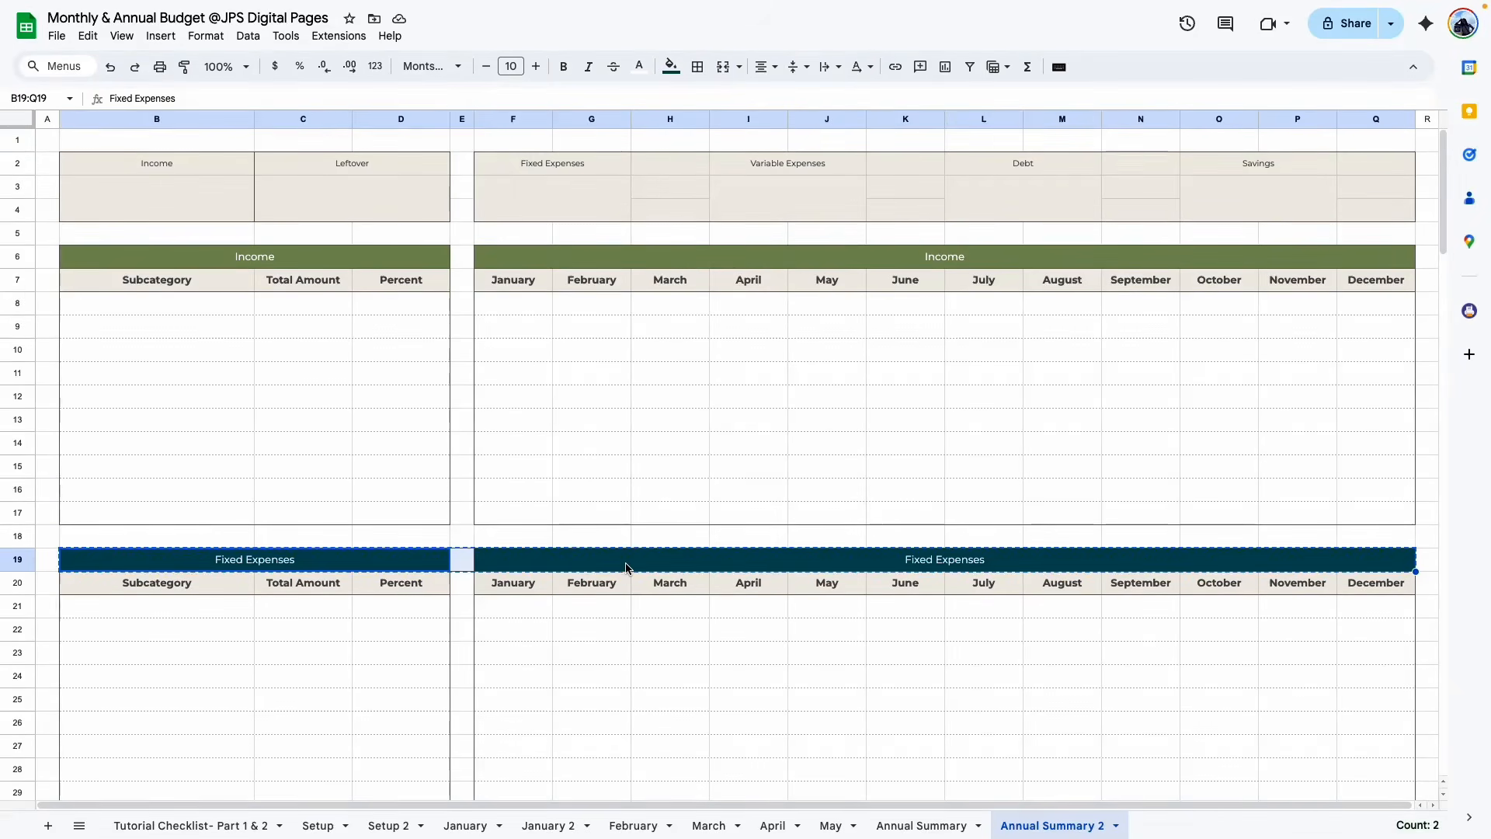
pyautogui.scroll(-15, 589, 599)
pyautogui.scroll(-2, 589, 600)
pyautogui.click(356, 678)
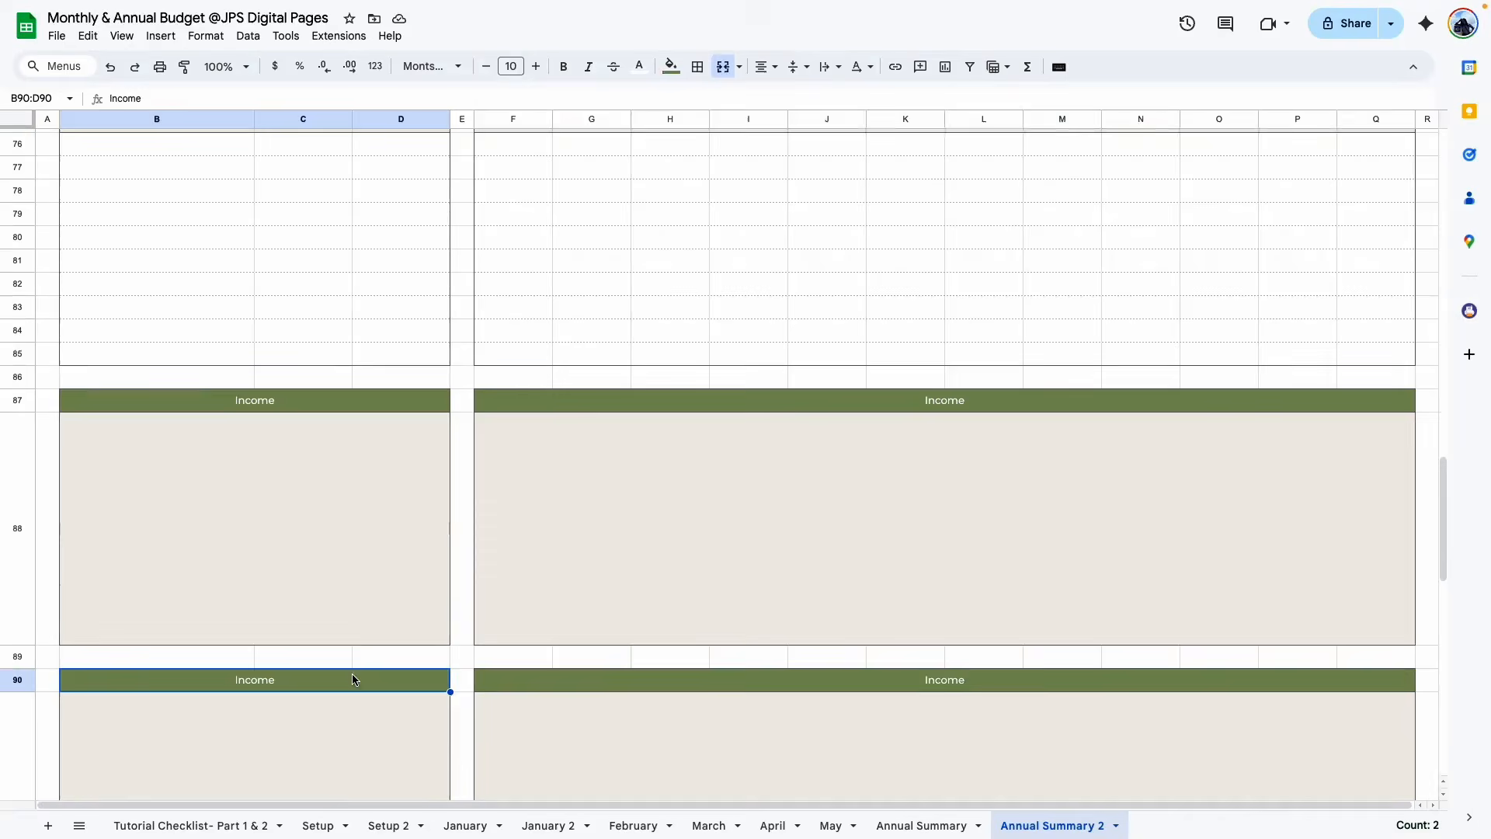
pyautogui.hotkey('ctrl', 'v')
pyautogui.scroll(-6, 435, 606)
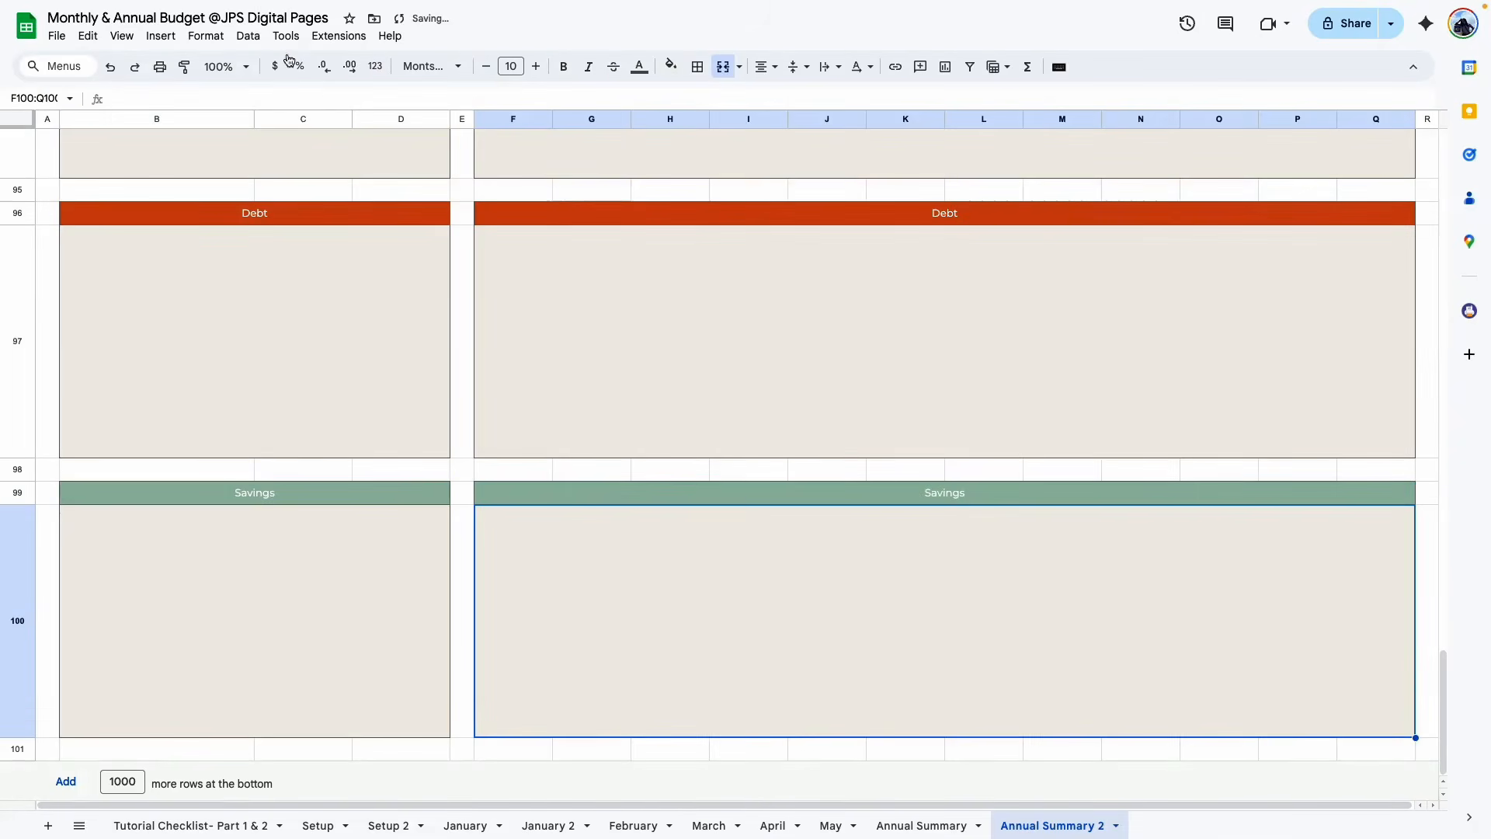
# Review the complete Annual Summary 2 layout at 50% zoom, from the upper category tables through the chart boxes
pyautogui.click(246, 67)
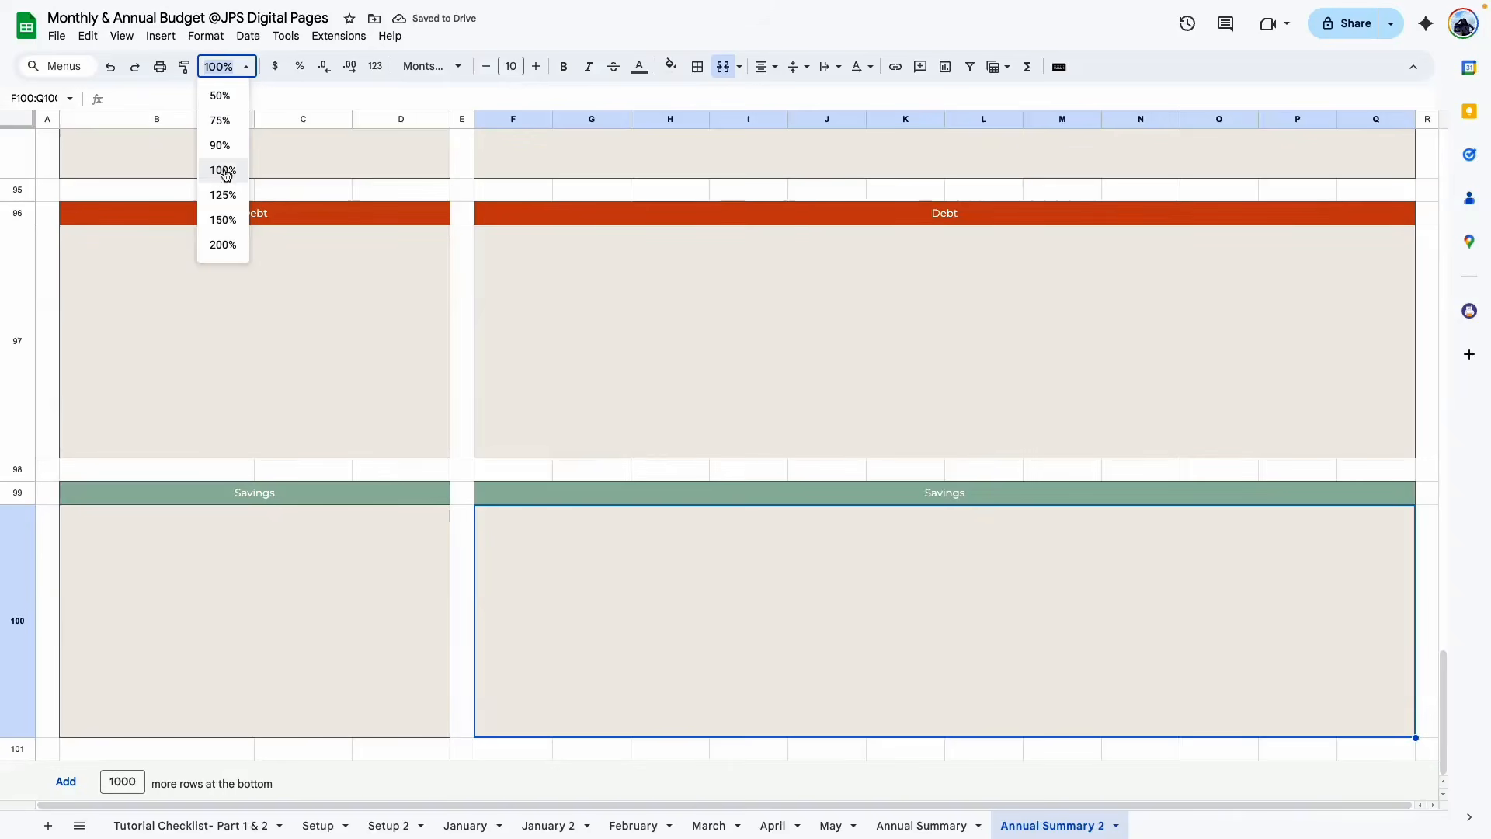
pyautogui.click(233, 96)
pyautogui.scroll(15, 474, 405)
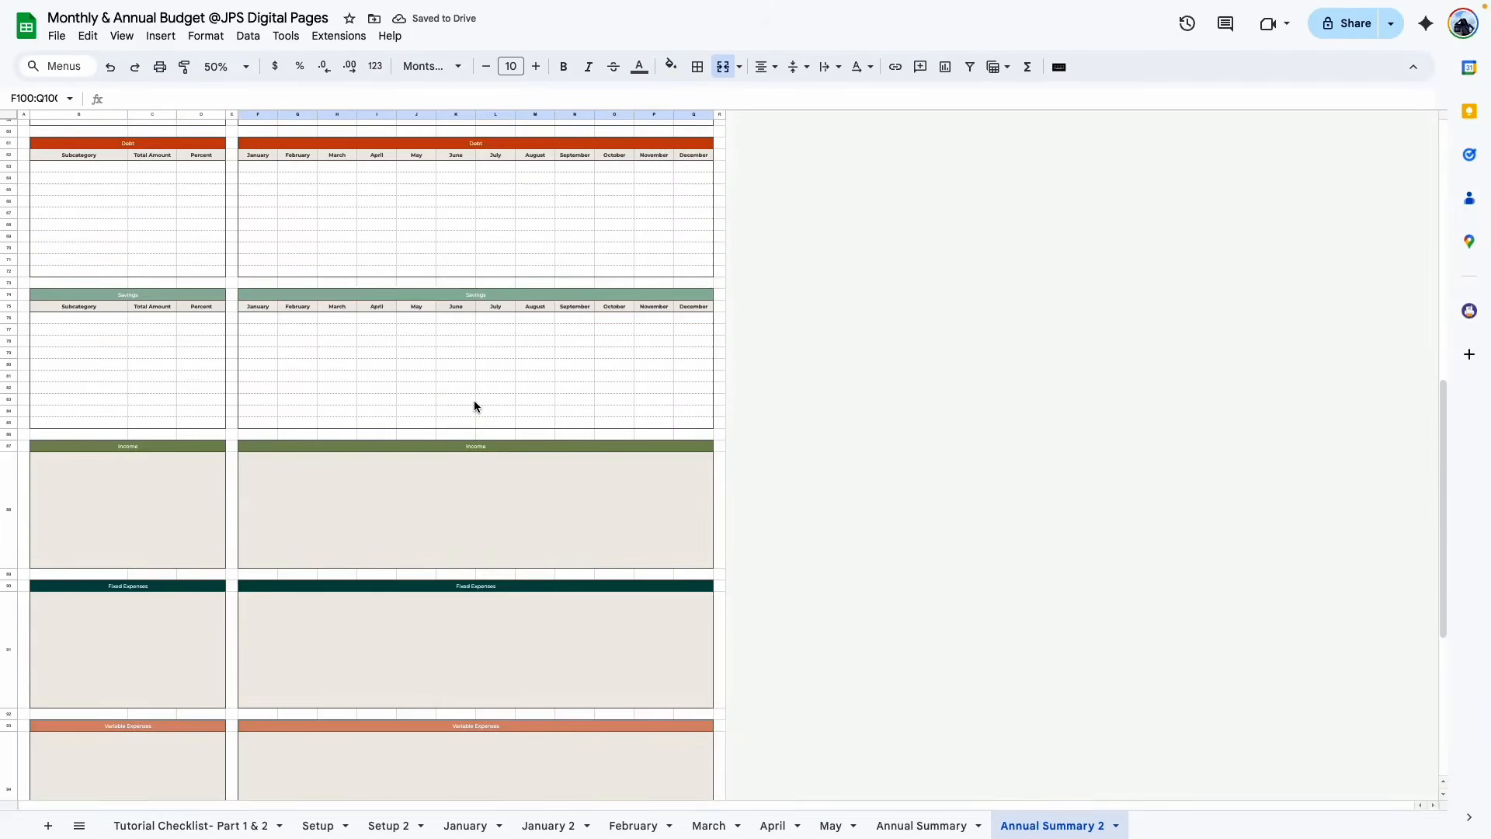
pyautogui.scroll(2, 170, 188)
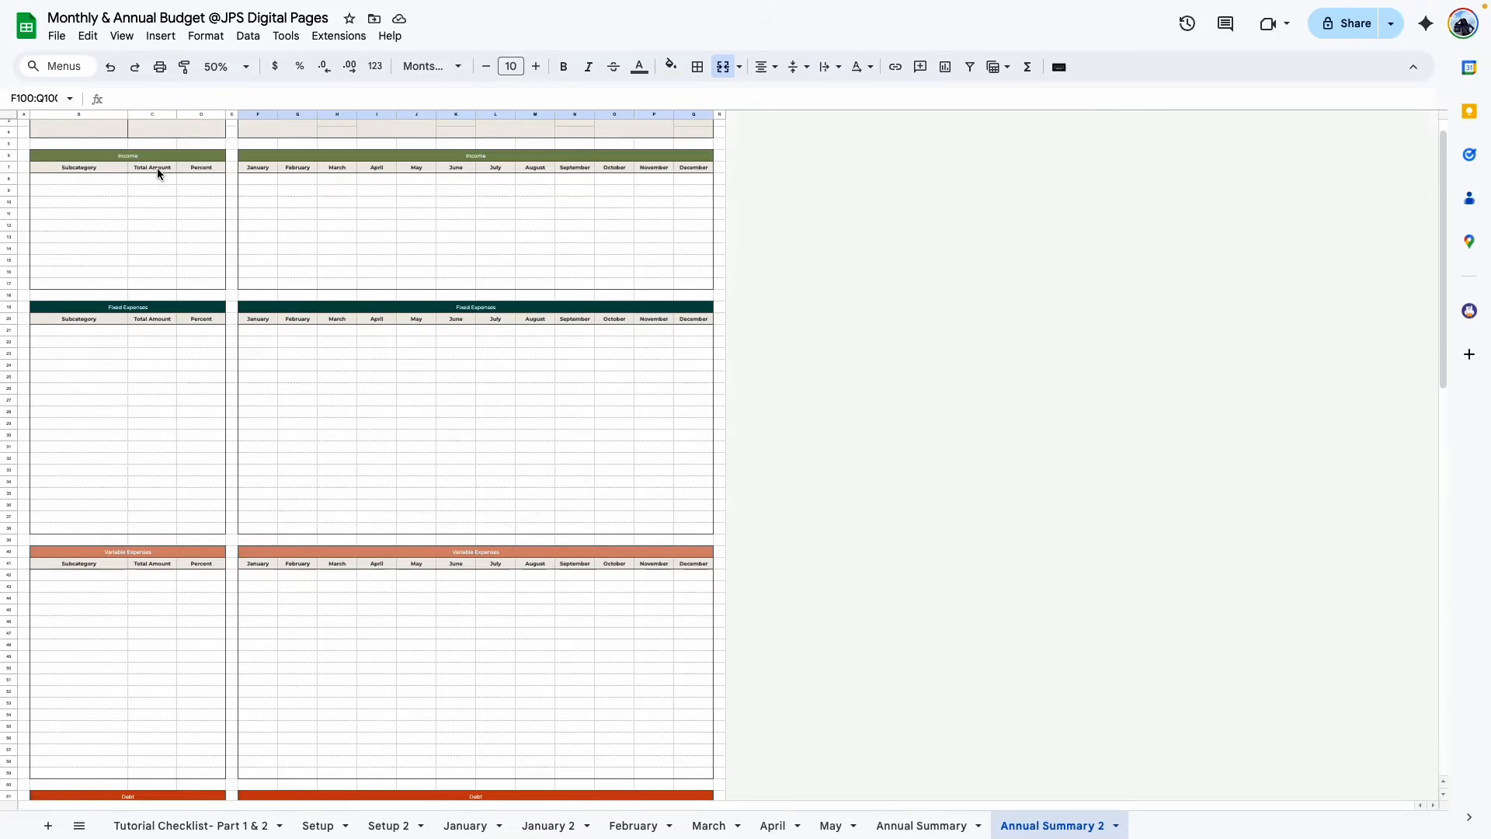
pyautogui.scroll(-1, 175, 381)
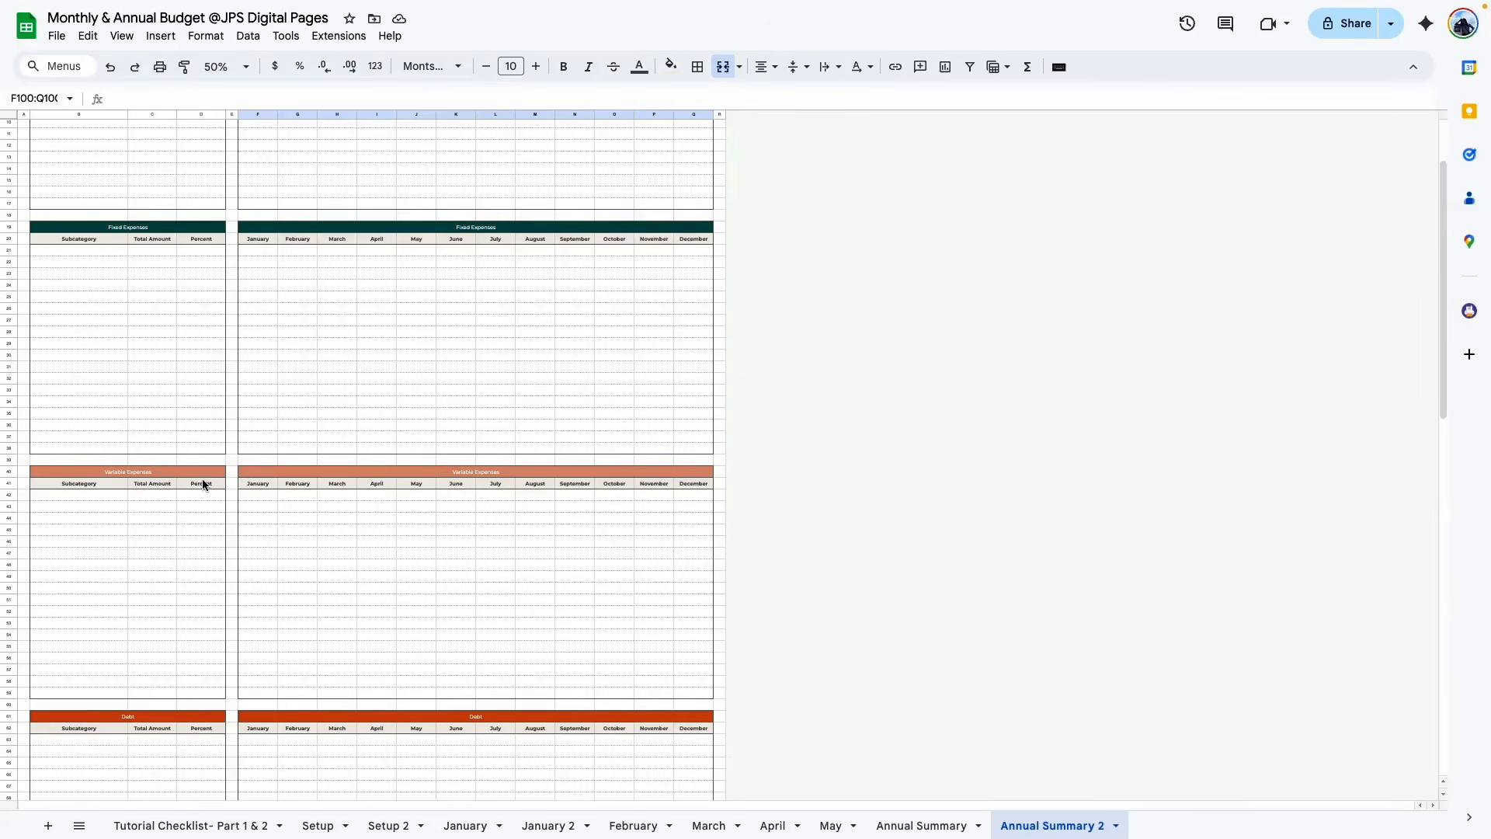
pyautogui.scroll(-4, 200, 480)
pyautogui.scroll(-1, 167, 536)
pyautogui.scroll(-9, 170, 614)
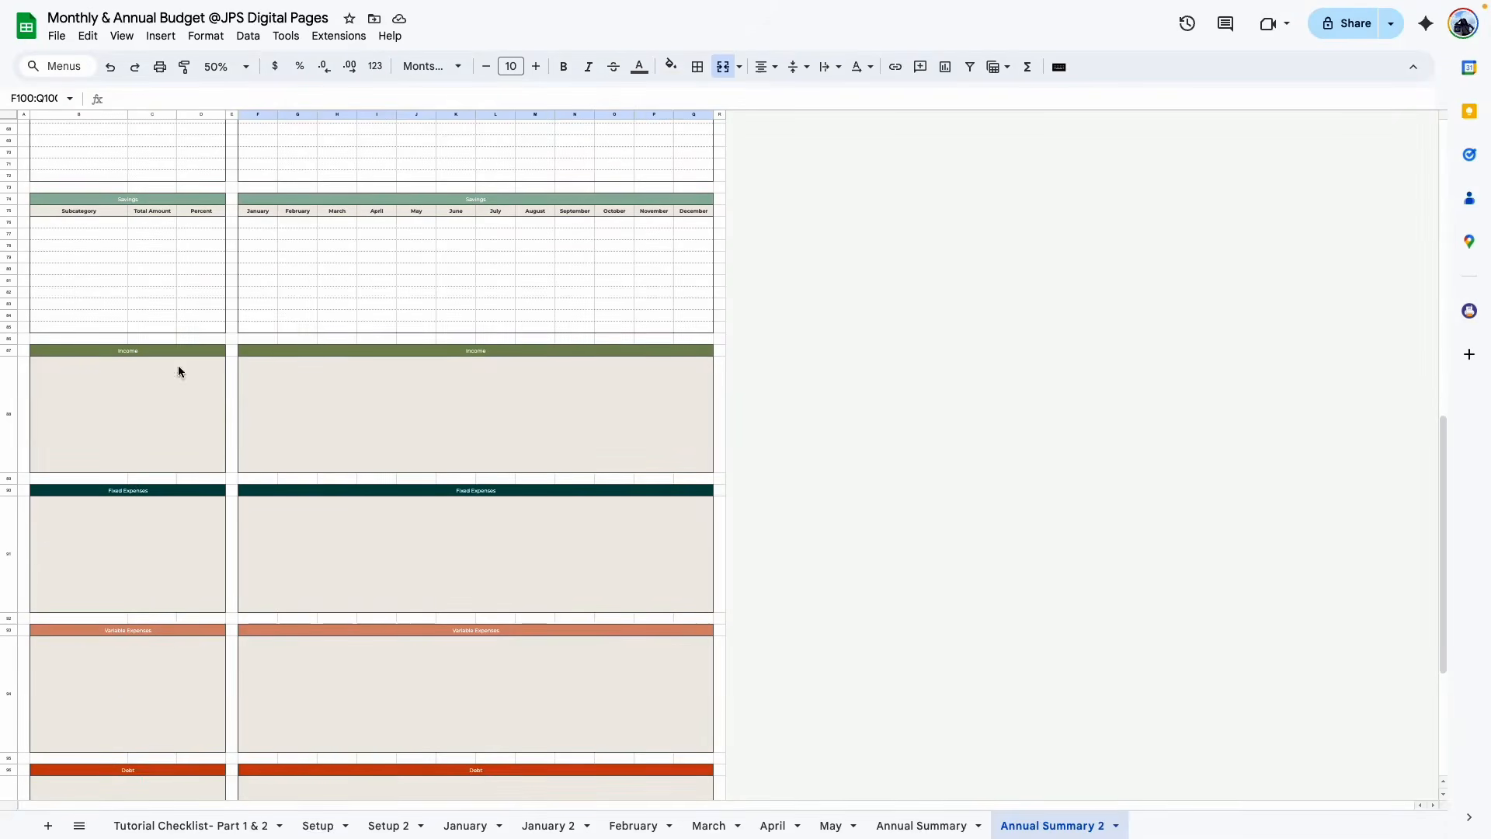
pyautogui.scroll(-1, 100, 477)
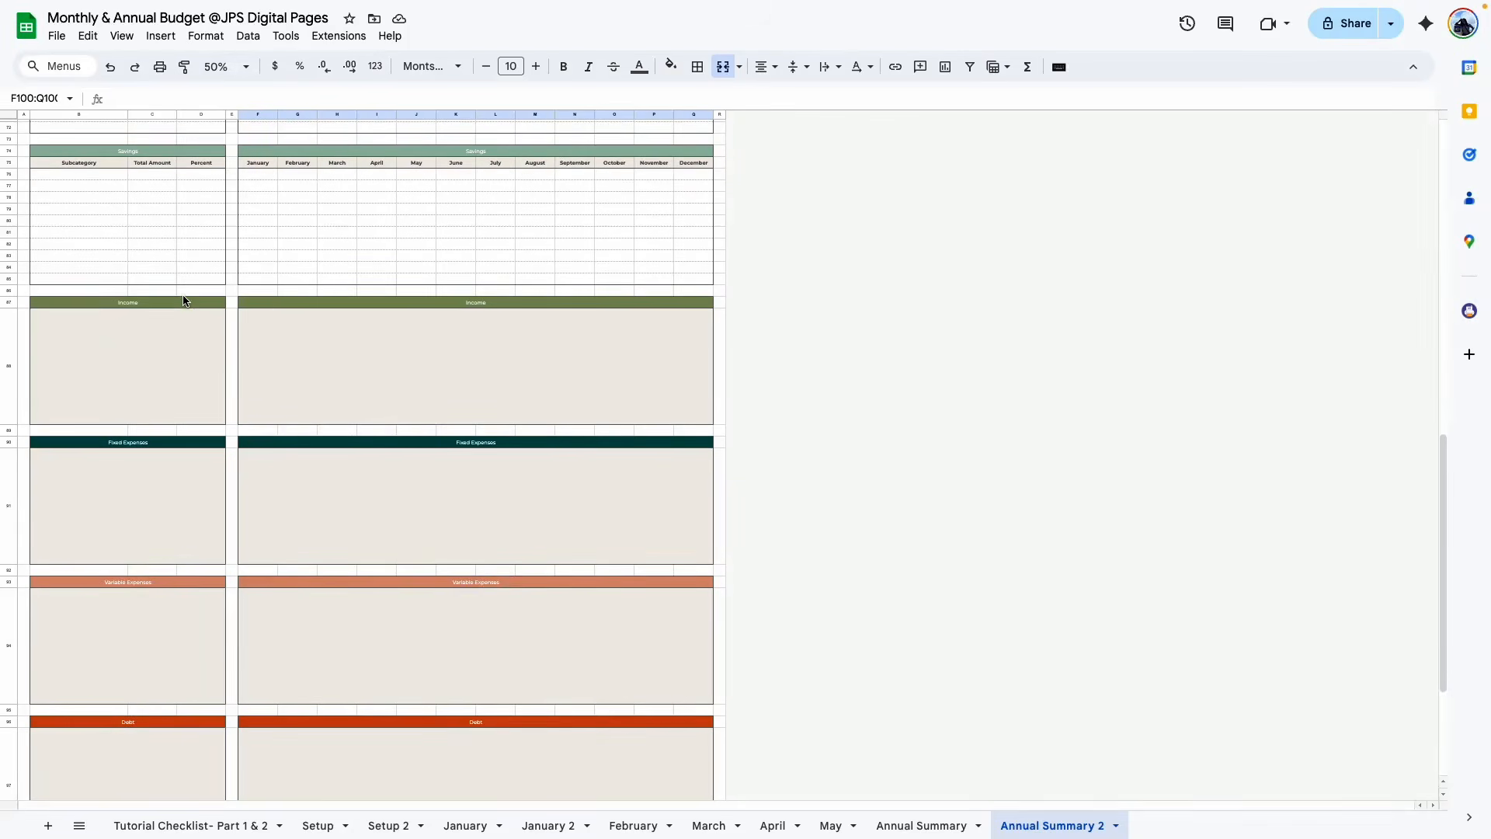
pyautogui.scroll(-5, 184, 448)
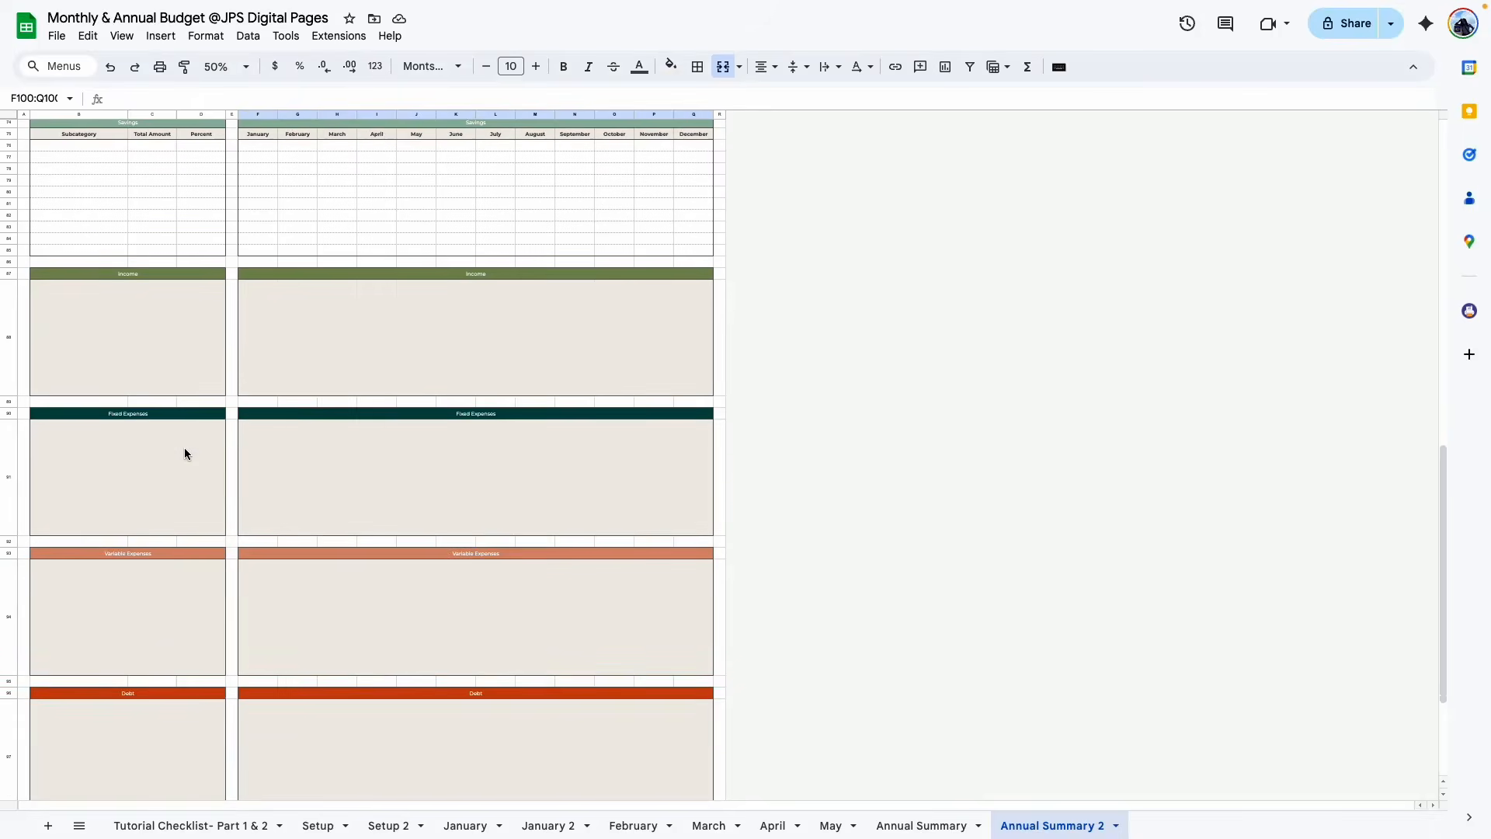
# Mark "Create section outlines for graphs and tables (annual tab)" as done on the Tutorial Checklist sheet
pyautogui.click(191, 826)
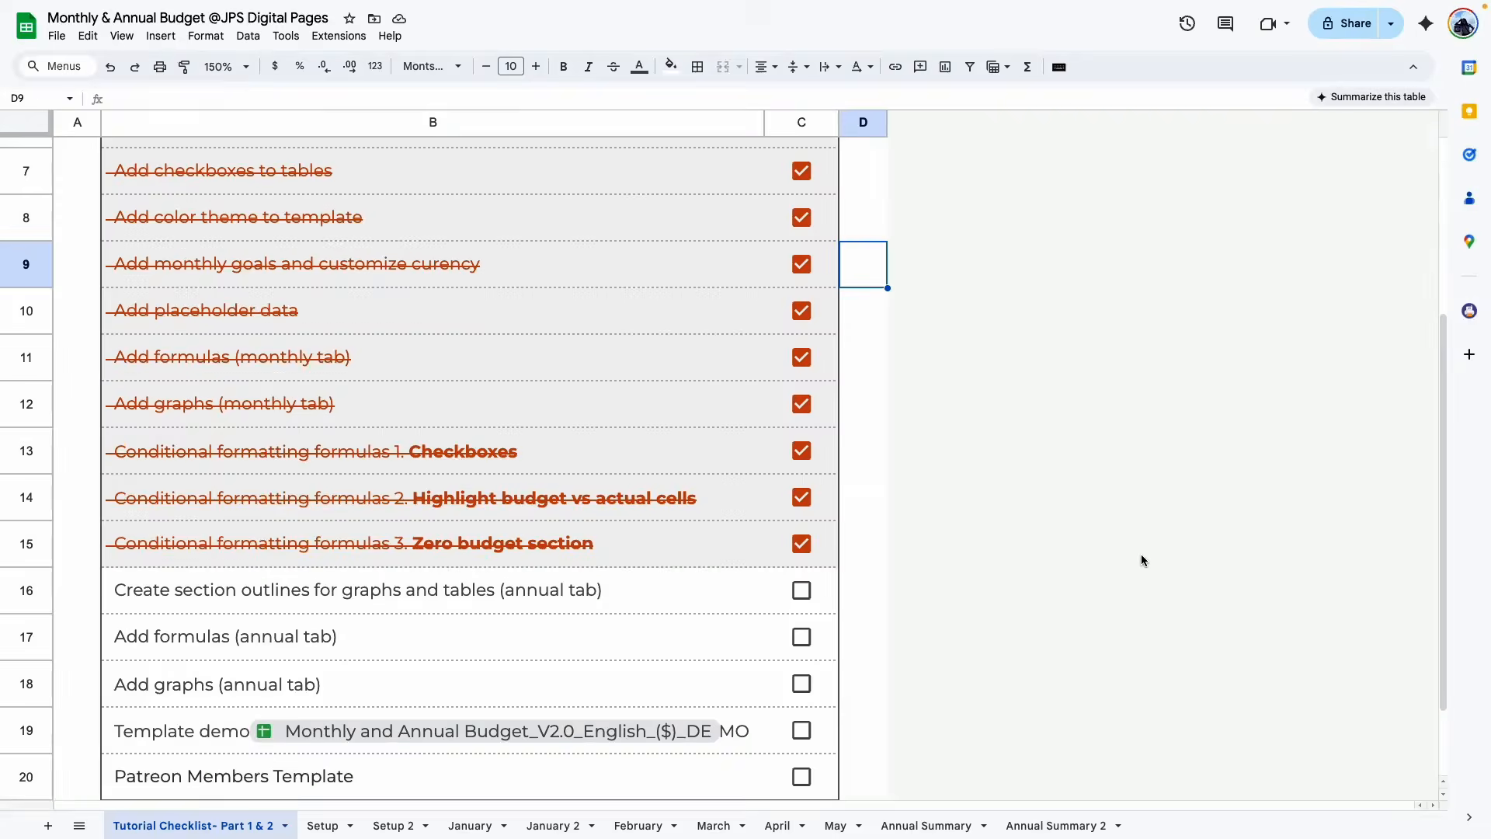
pyautogui.scroll(-2, 1142, 561)
pyautogui.click(802, 505)
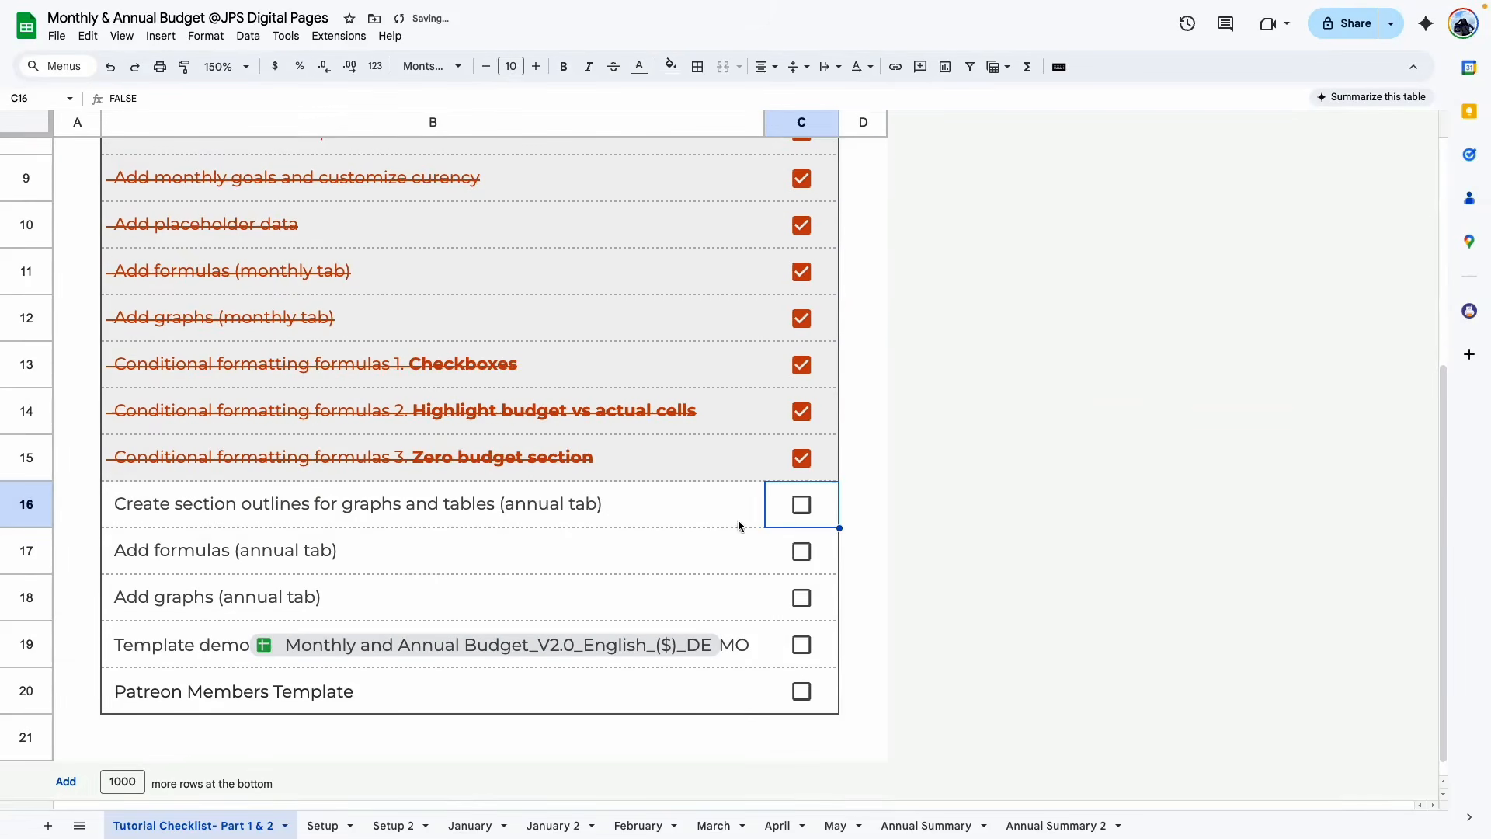
pyautogui.click(802, 505)
pyautogui.click(547, 568)
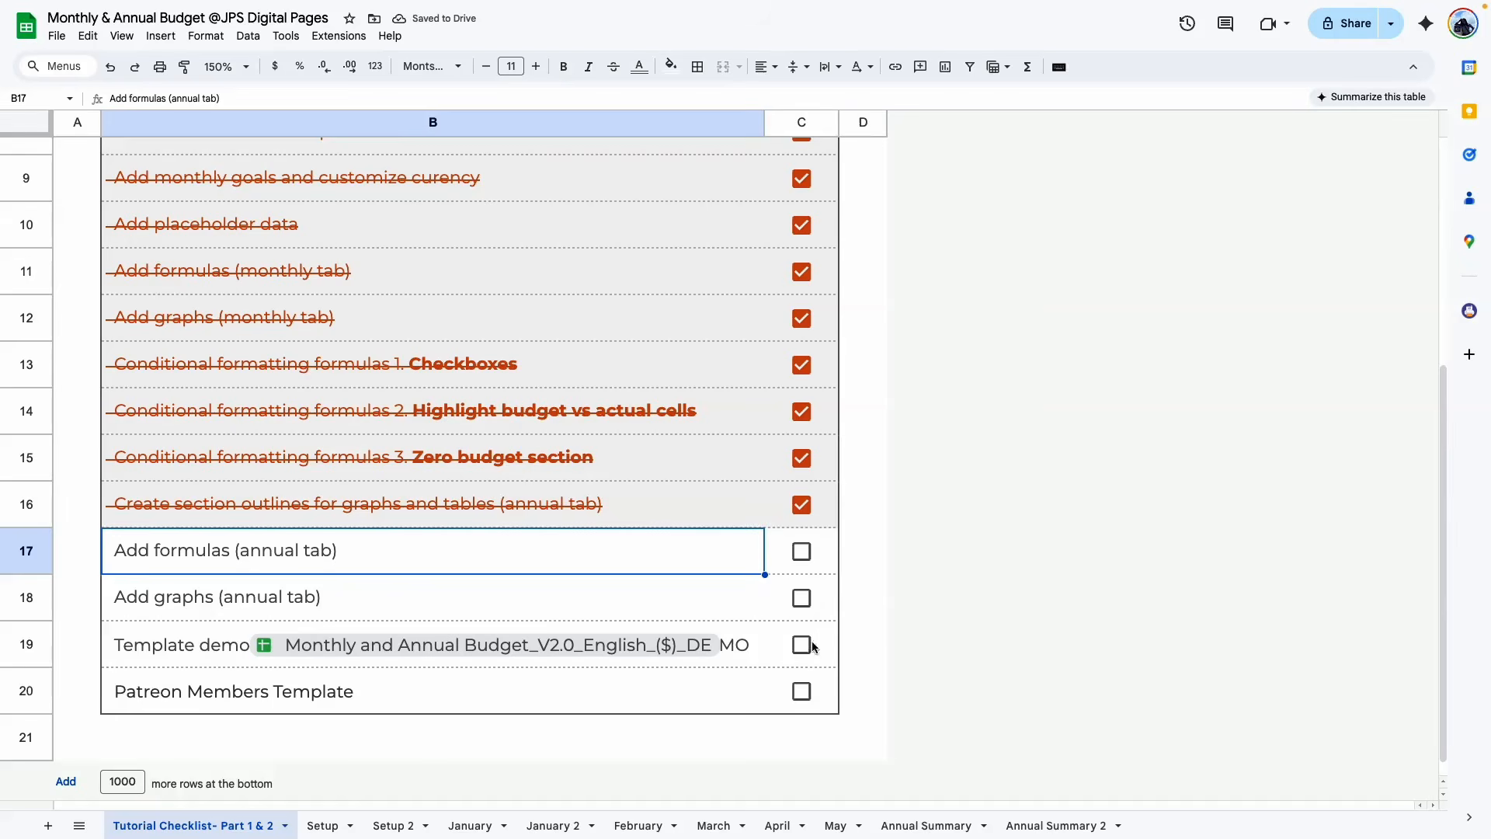
# On the Annual Summary sheet at 100% zoom, examine the Income total and the Income table's Total Amount, monthly and Subcategory cells
pyautogui.click(925, 826)
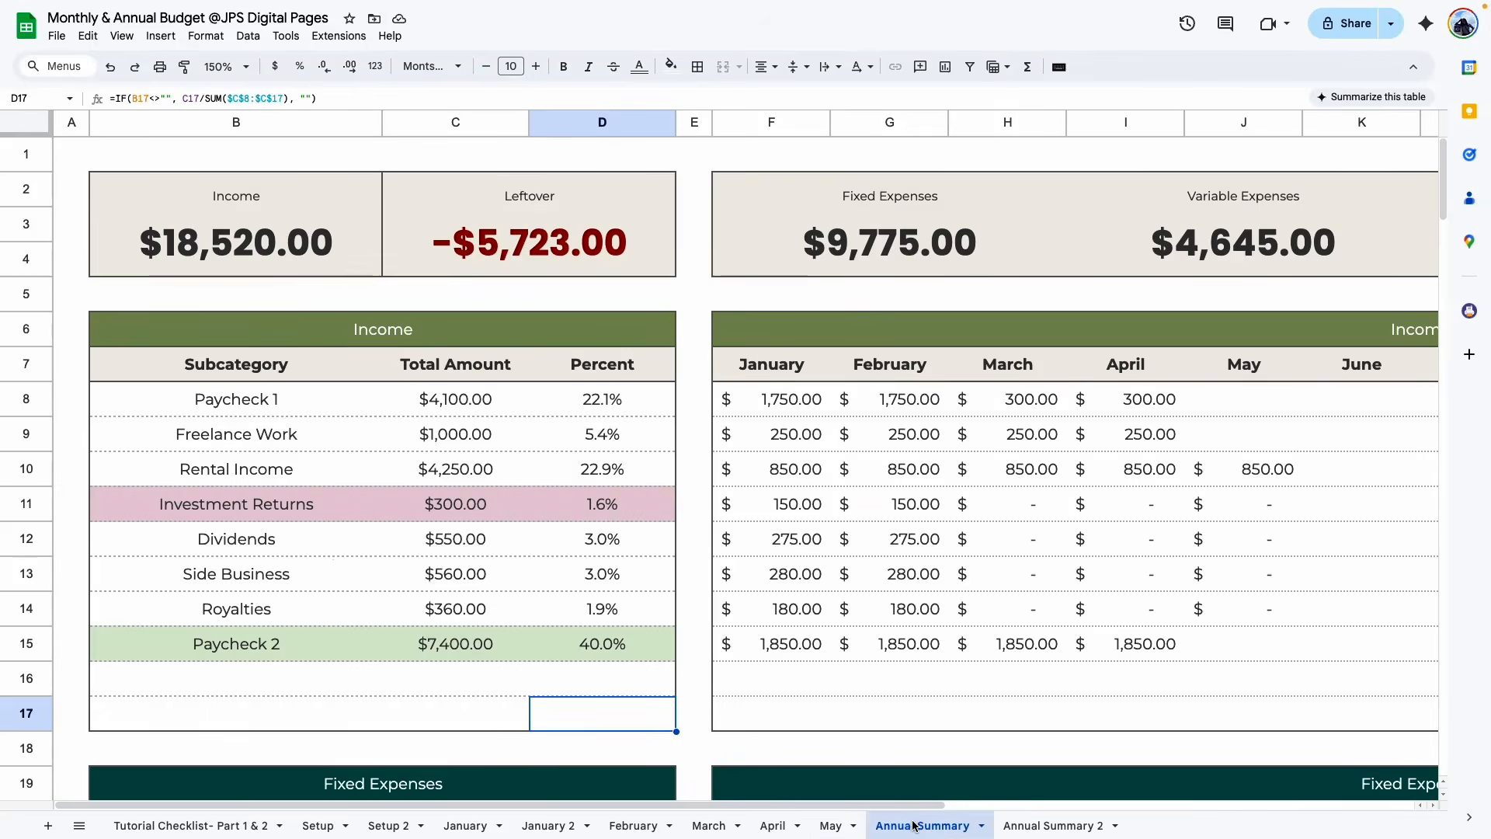
pyautogui.click(225, 66)
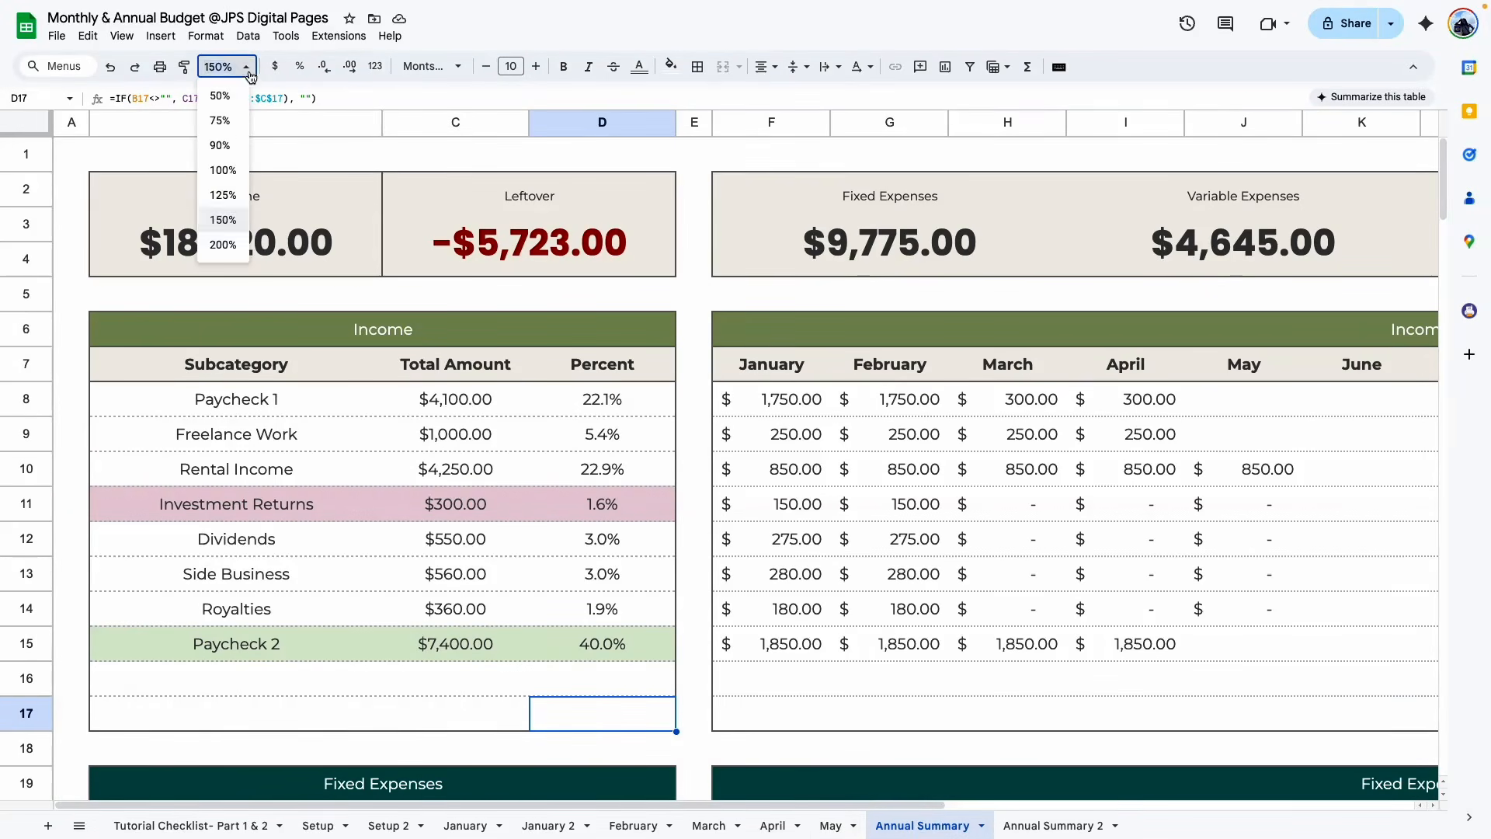
pyautogui.click(223, 170)
pyautogui.click(237, 217)
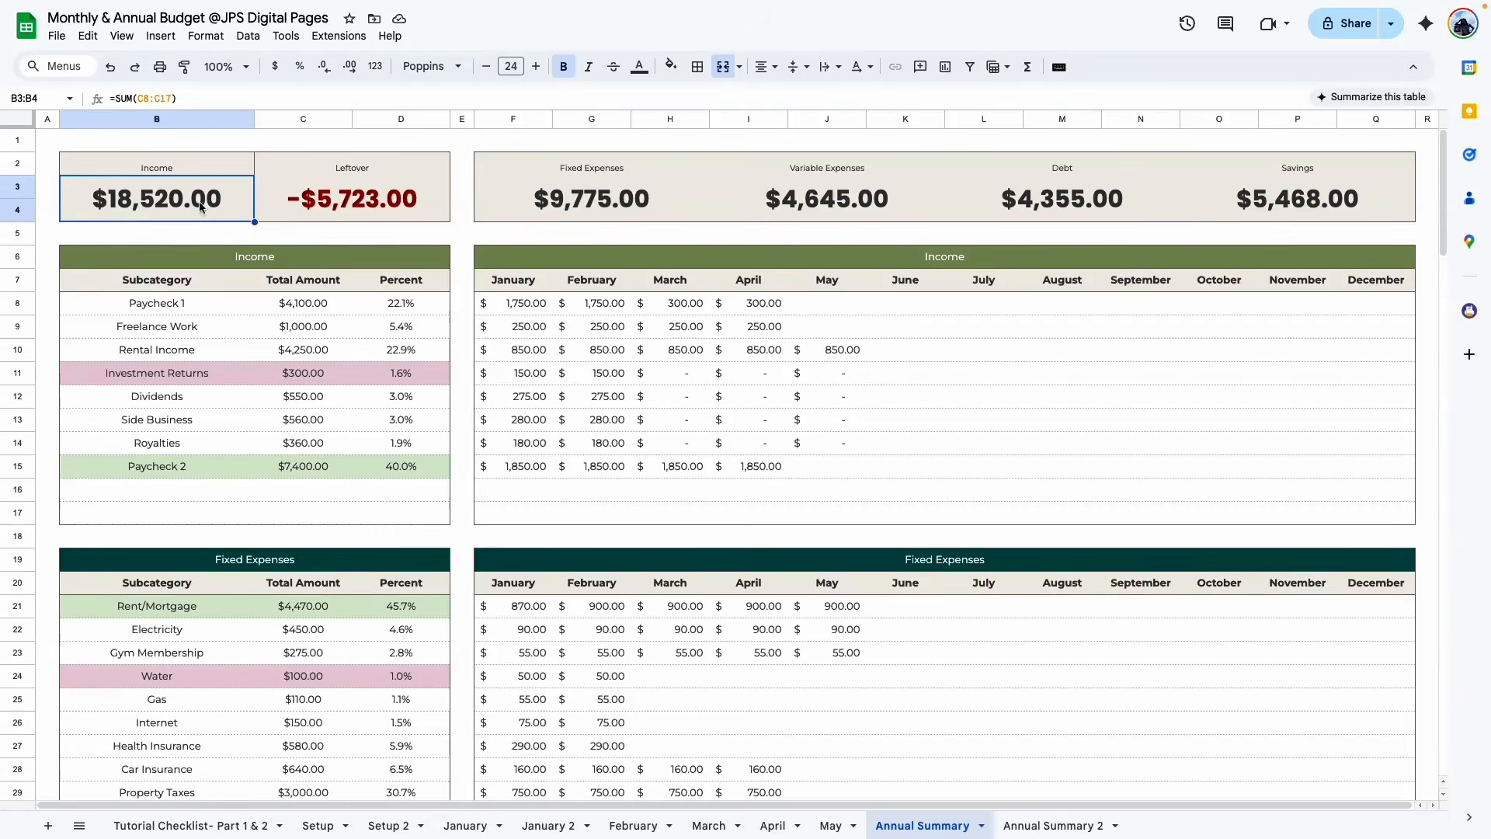
pyautogui.moveTo(334, 303); pyautogui.dragTo(326, 513)
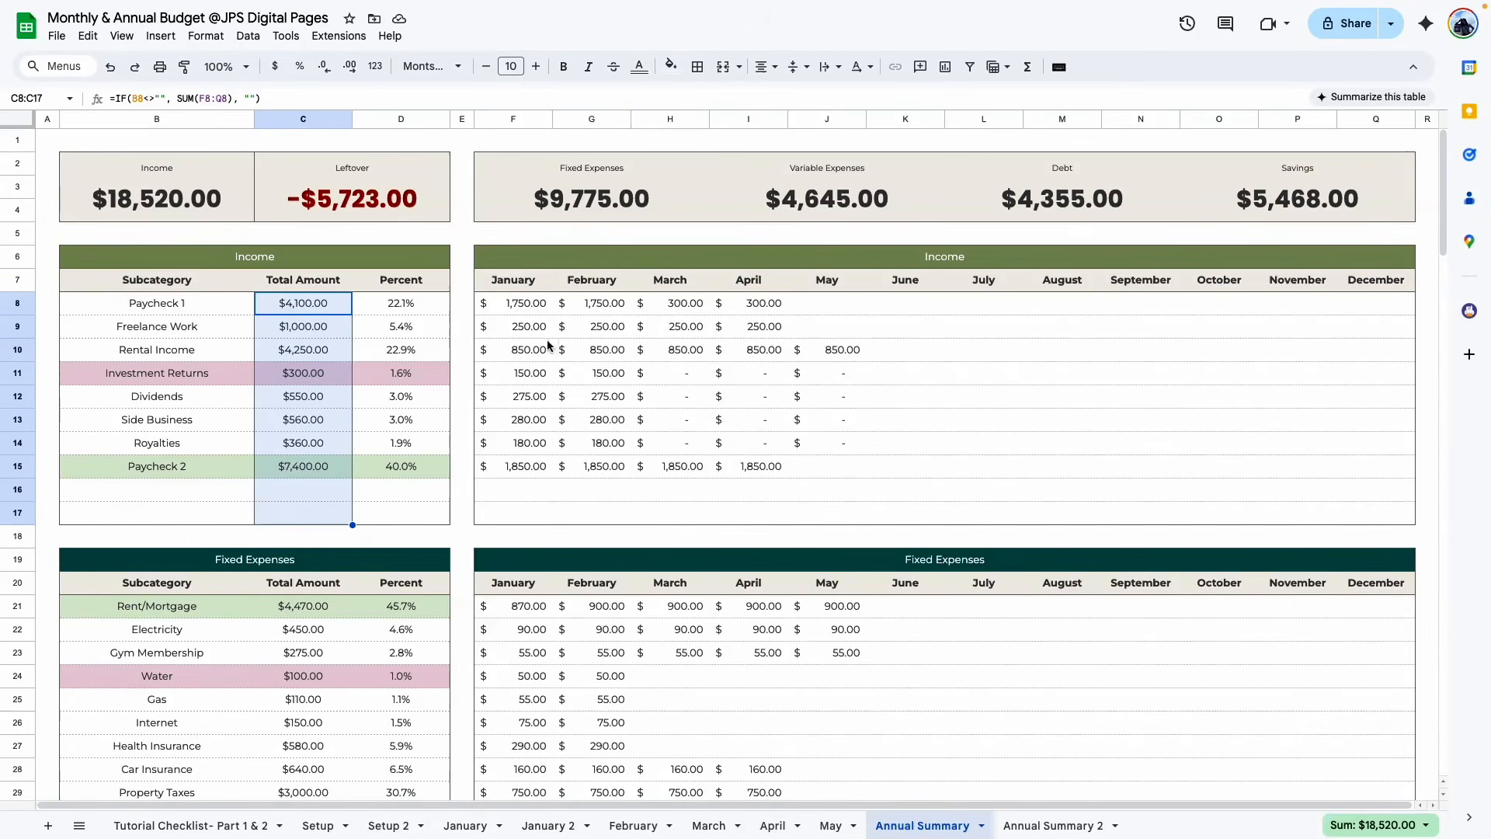
pyautogui.moveTo(546, 310); pyautogui.dragTo(1410, 519)
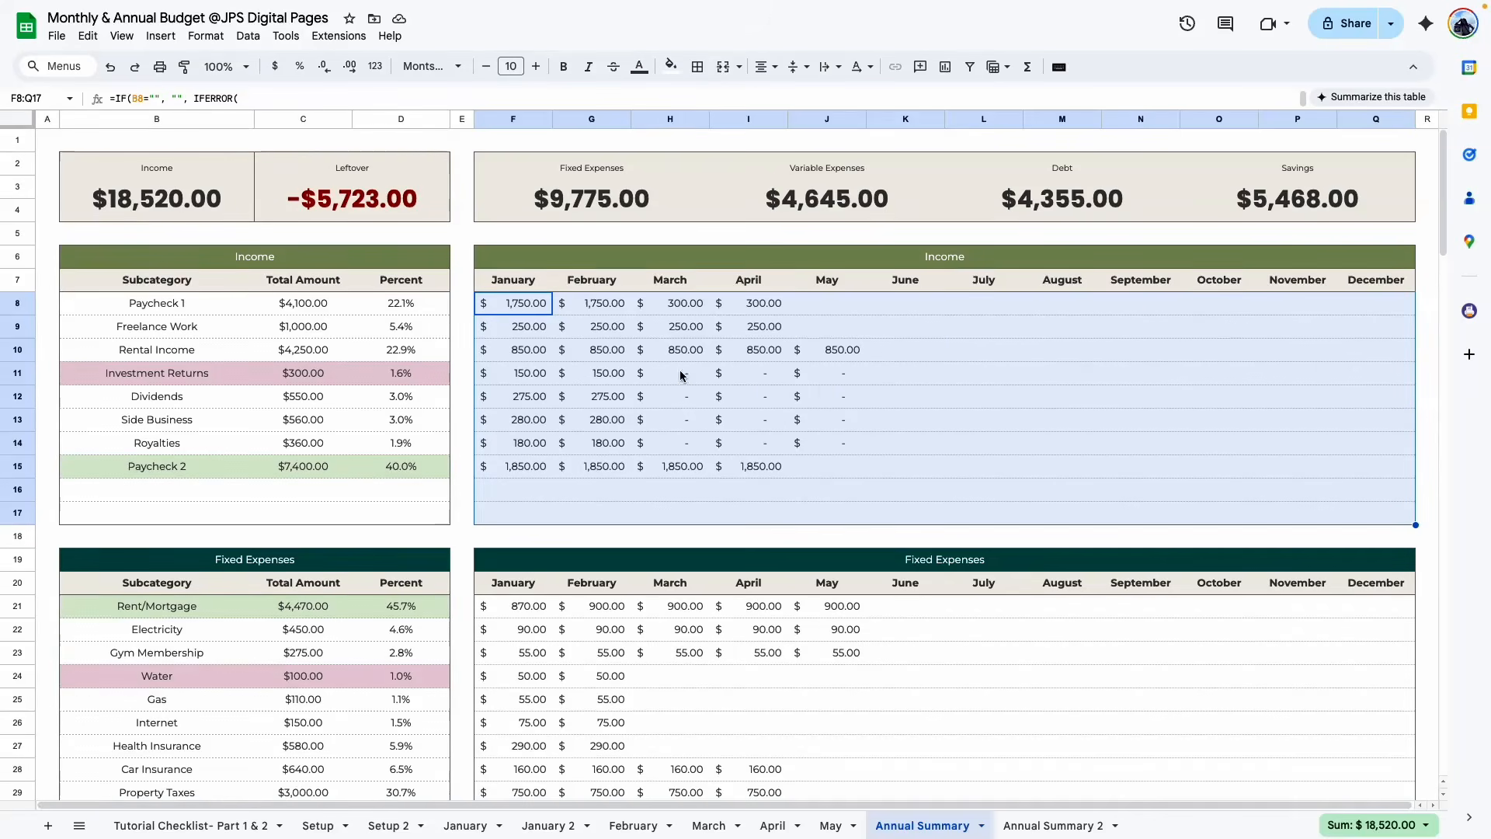
pyautogui.click(613, 397)
pyautogui.moveTo(306, 303); pyautogui.dragTo(310, 510)
pyautogui.moveTo(511, 305); pyautogui.dragTo(853, 306)
pyautogui.moveTo(155, 304); pyautogui.dragTo(206, 514)
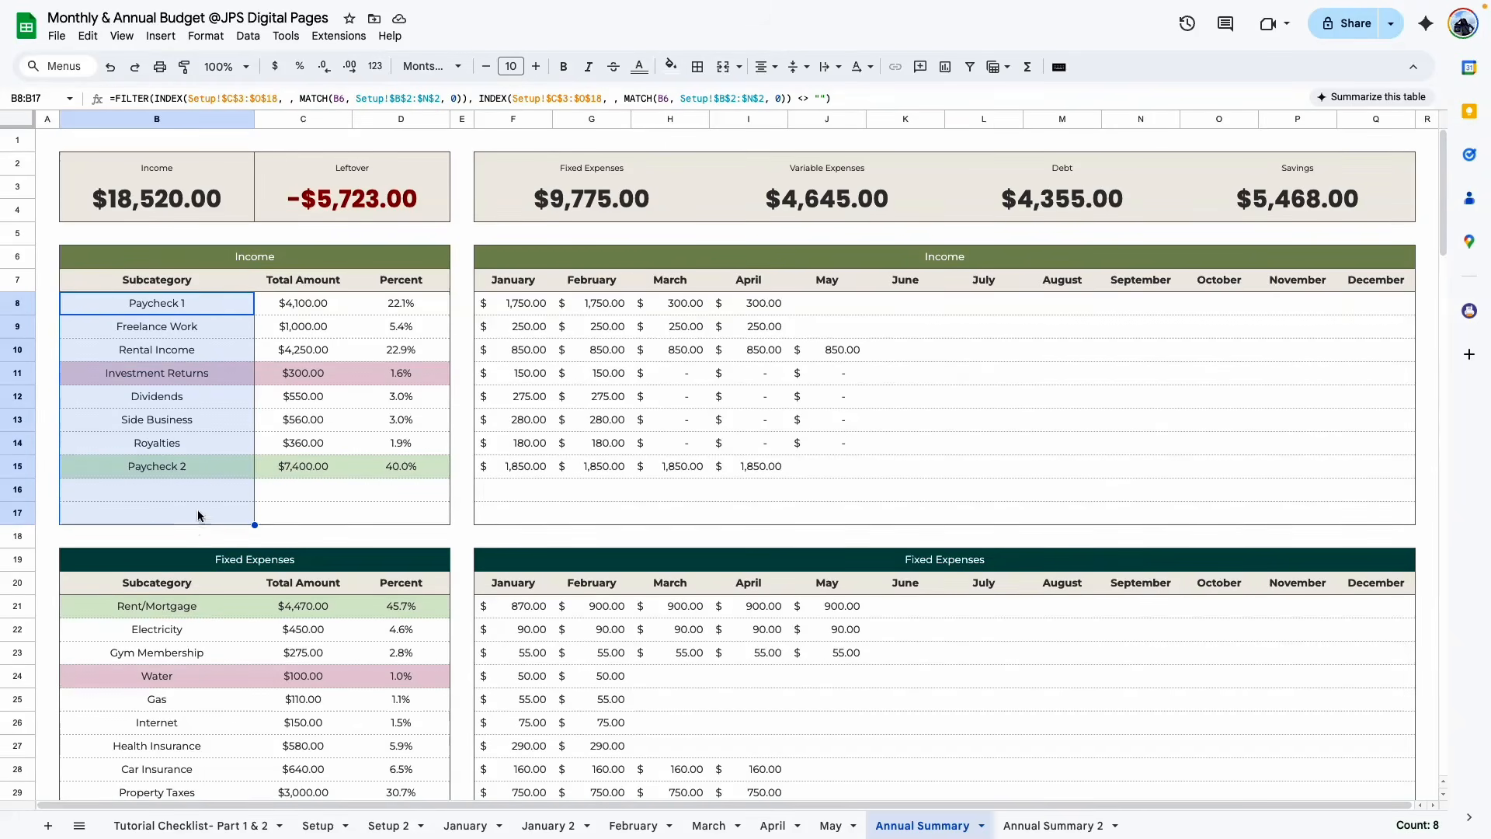
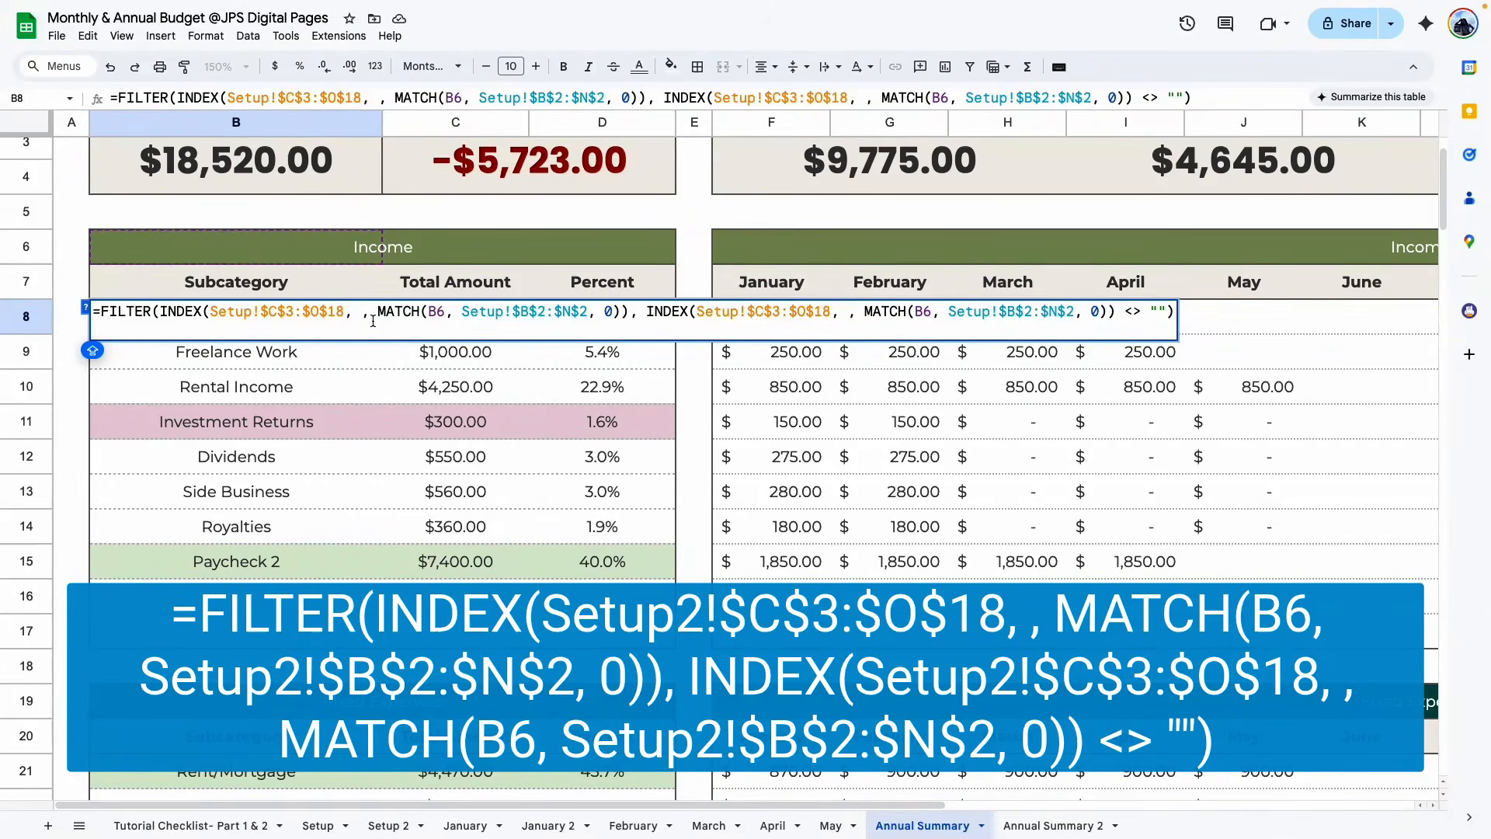
# Examine the FILTER formula in B8 of Annual Summary and the Setup sheet range it draws the subcategories from
pyautogui.press('Return')
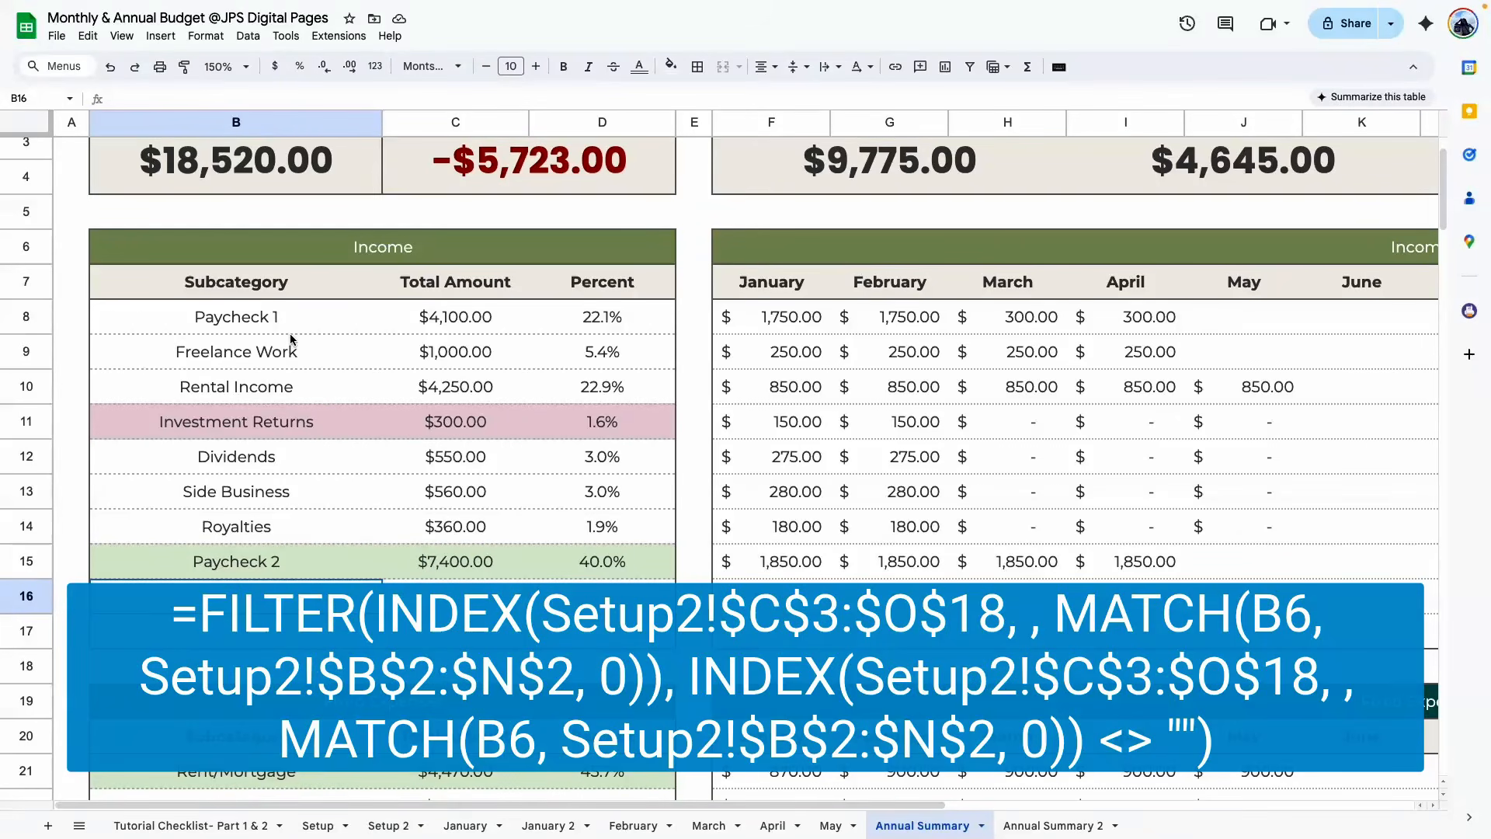
pyautogui.click(318, 825)
pyautogui.click(276, 326)
pyautogui.moveTo(264, 225); pyautogui.dragTo(278, 474)
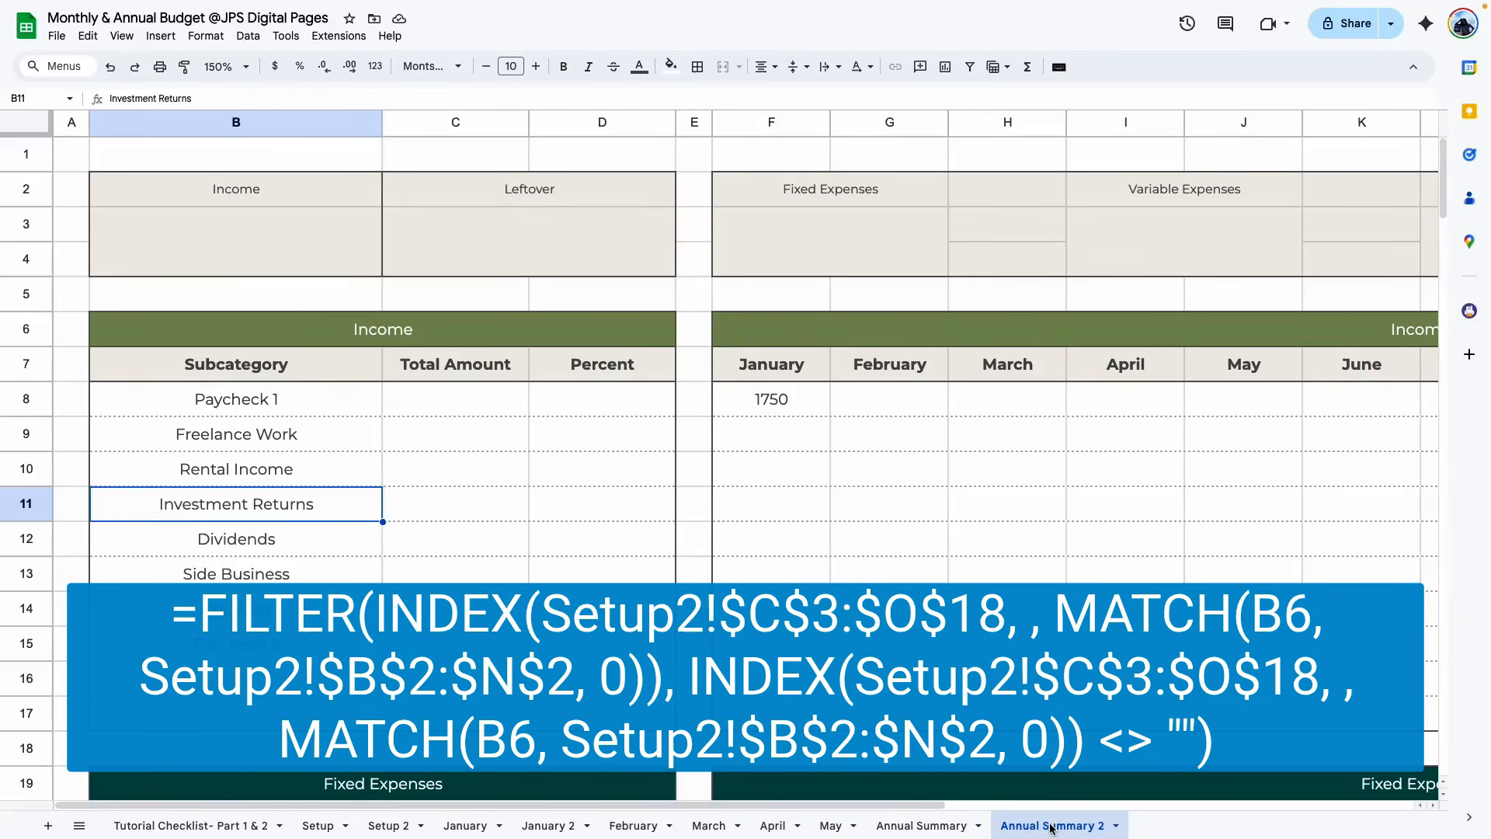
# In B8 of Annual Summary 2, enter =FILTER(INDEX(Setup2!$C$3:$O$18, , MATCH(B6, Setup2!$B$2:$N$2, 0)), INDEX(Setup2!$C$3:$O$18, , MATCH(B6, Setup2!$B$2:$N$2, 0)) <> "")
pyautogui.click(318, 393)
pyautogui.write('=FILTER(INDEX(Setup!$C$3:$O$18, , MATCH(B6, Setup!$B$2:$N$2, 0)), INDEX(Setup!$C$3:$O$18, , MATCH(B6, Setup!$B$2:$N$2, 0)) <> "")')
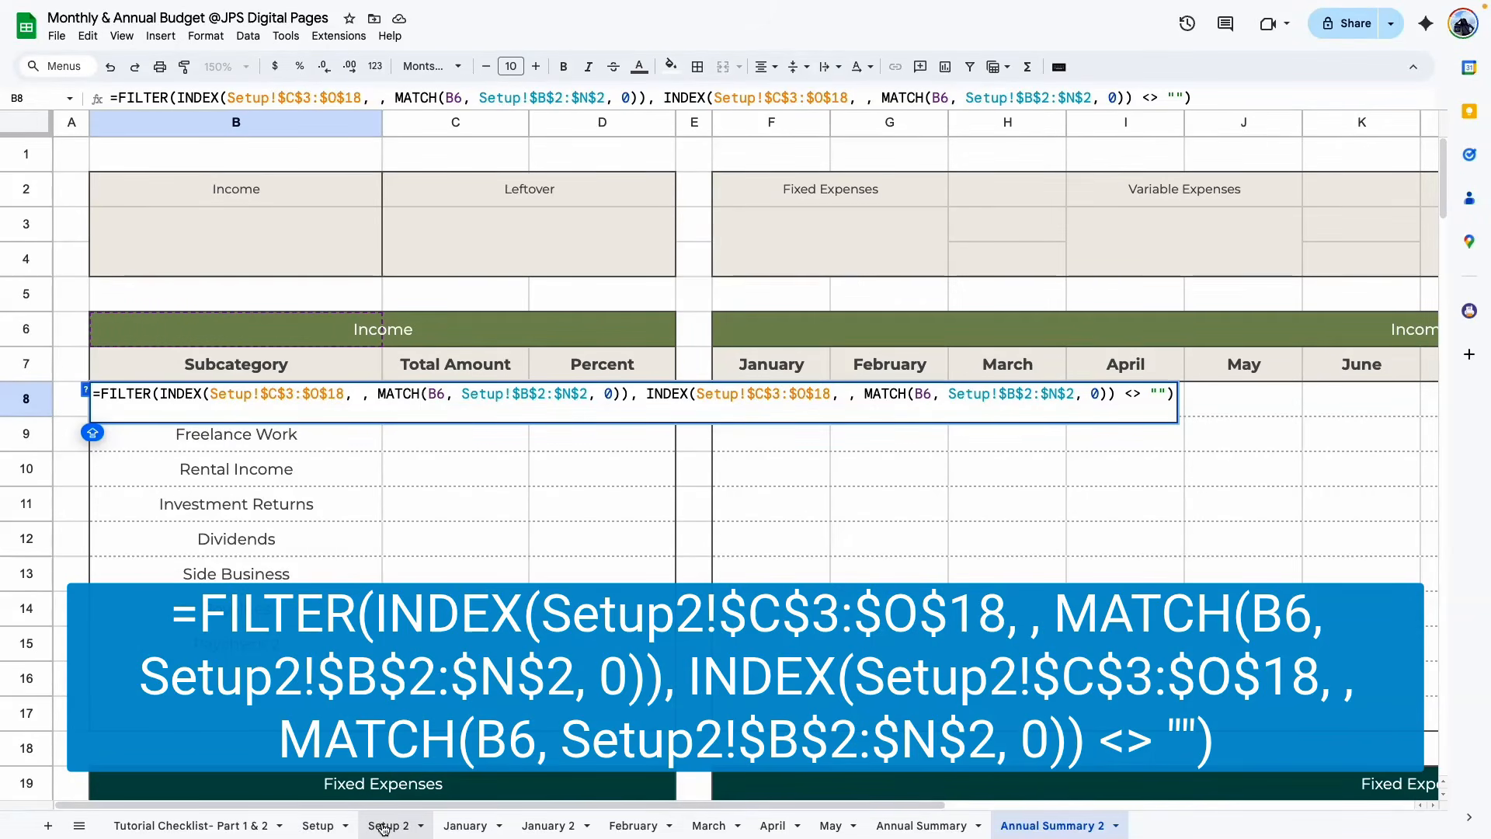
pyautogui.doubleClick(227, 394)
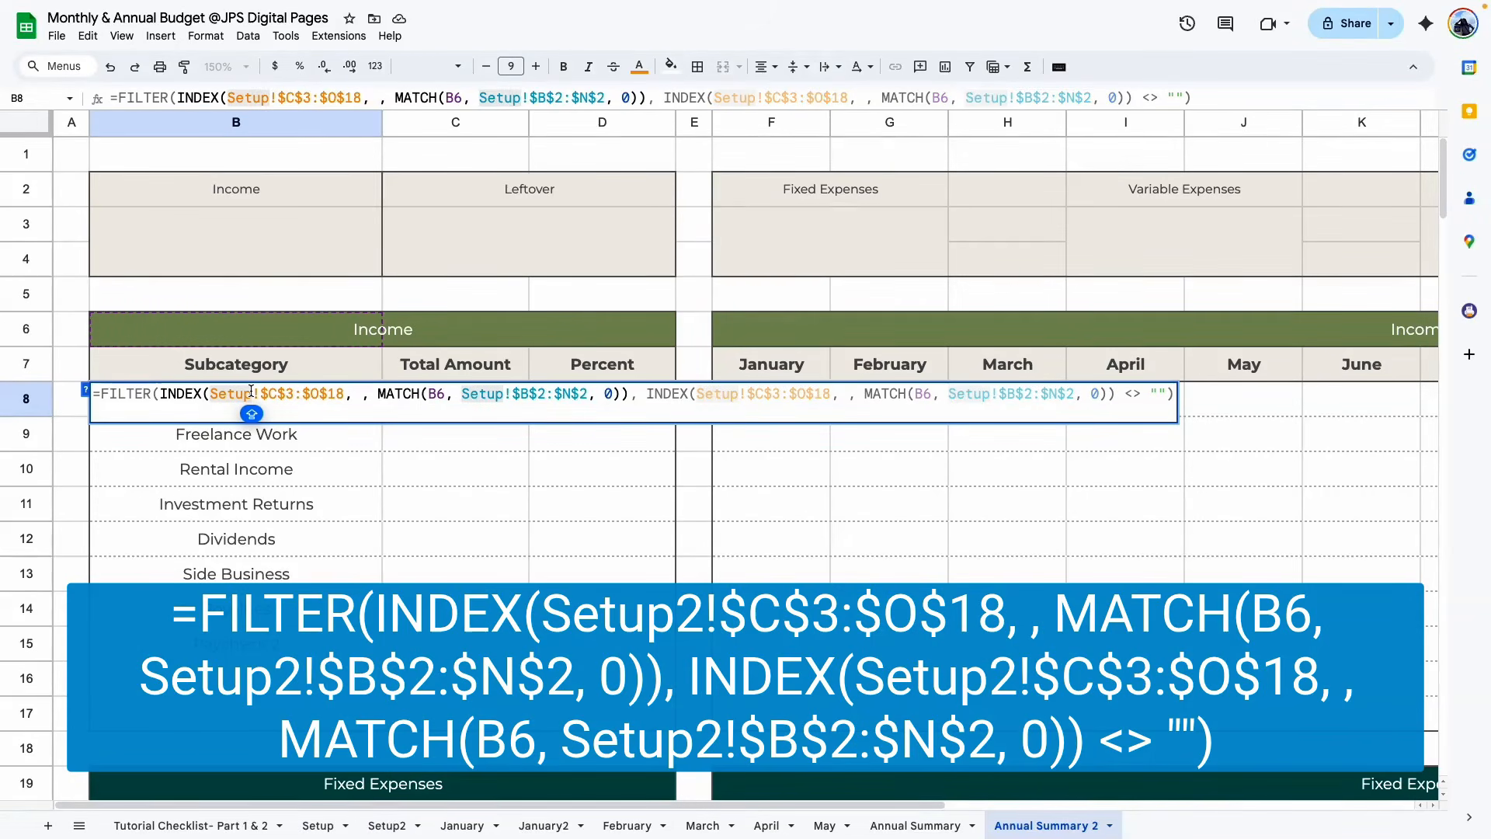
pyautogui.write('Setup2')
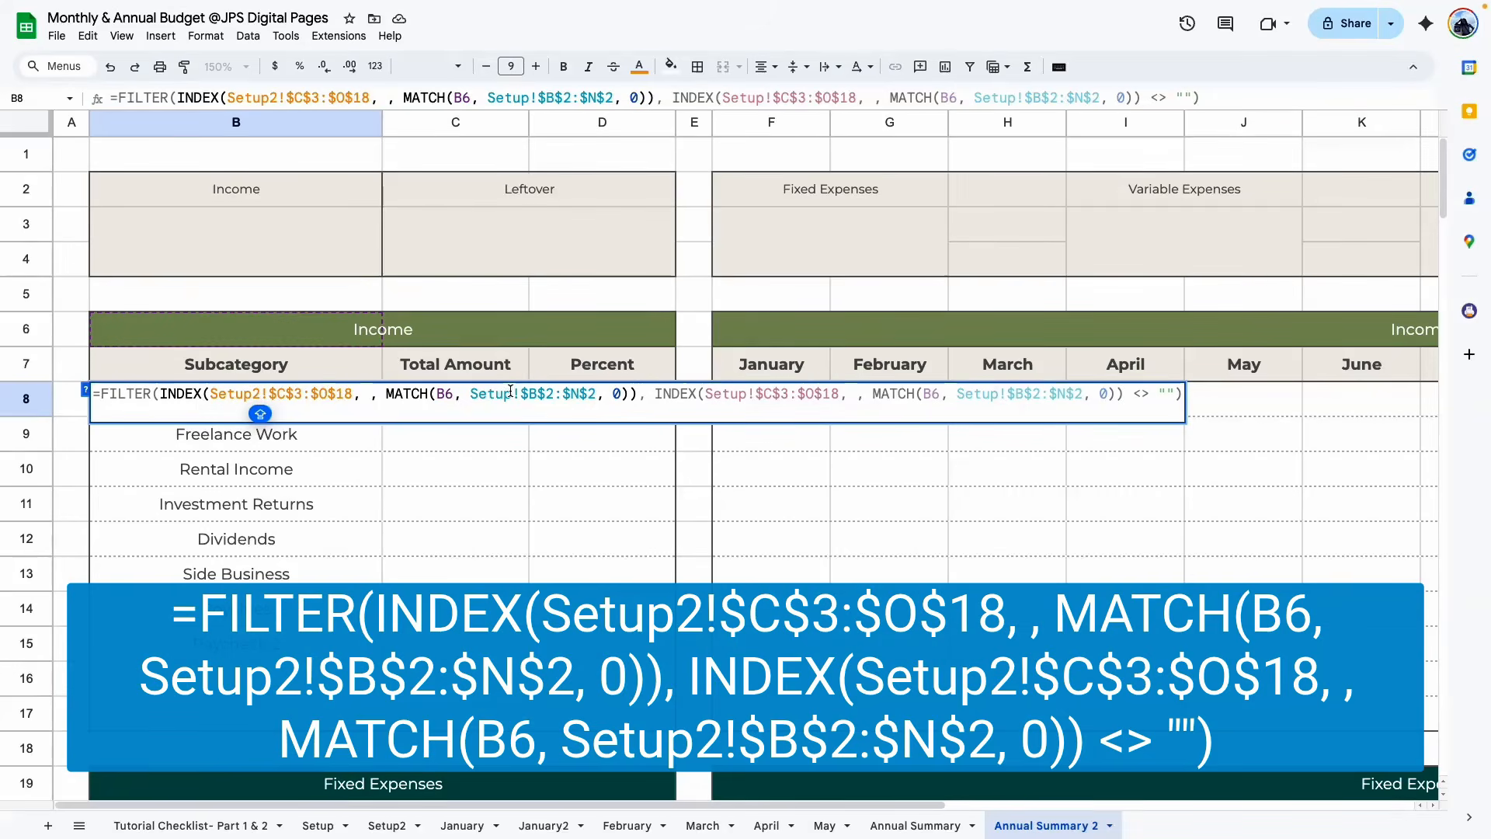
pyautogui.doubleClick(997, 394)
pyautogui.write('Setup2')
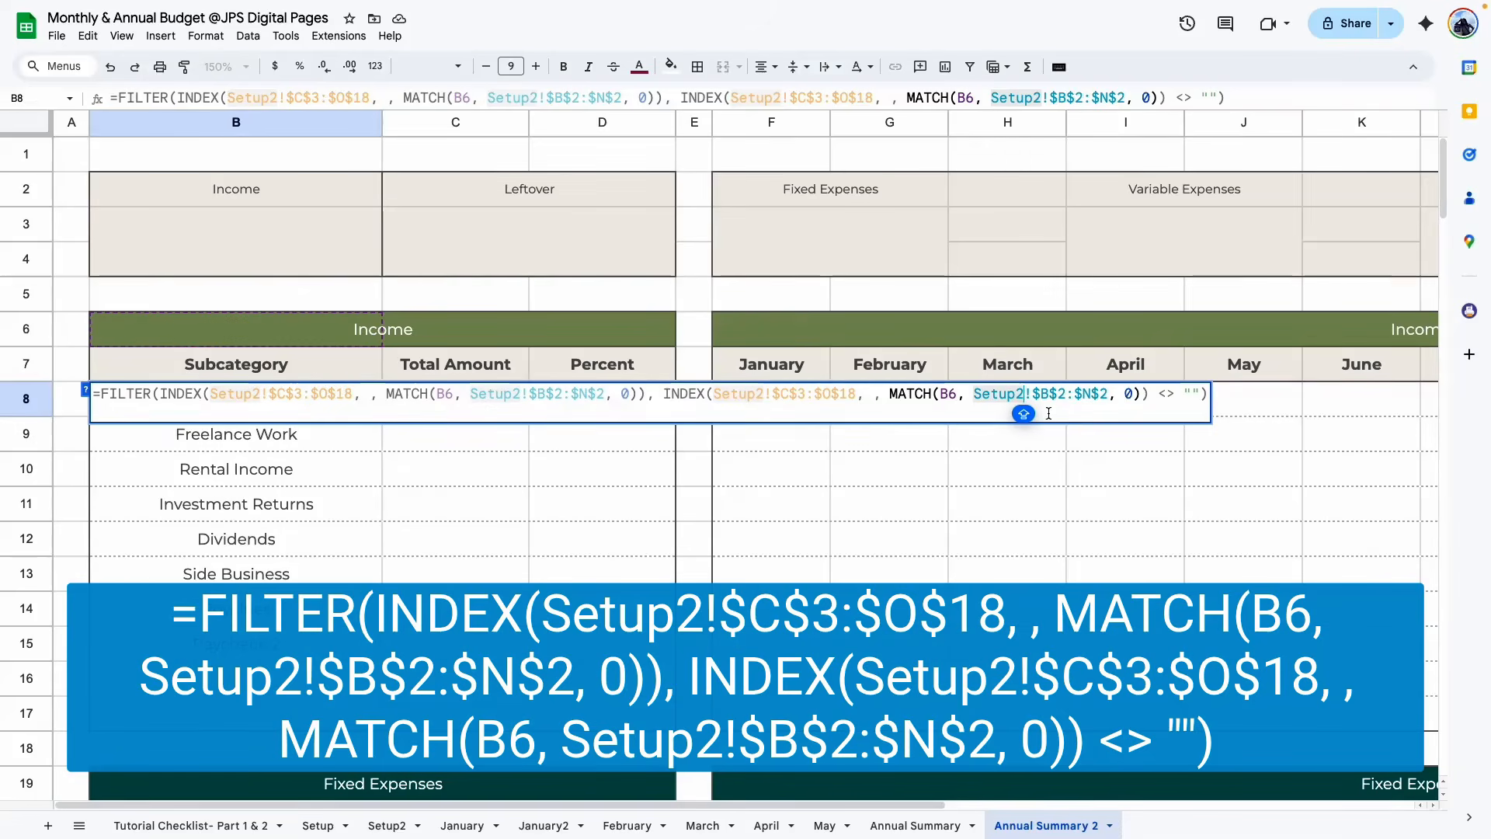
pyautogui.press('Return')
pyautogui.click(327, 577)
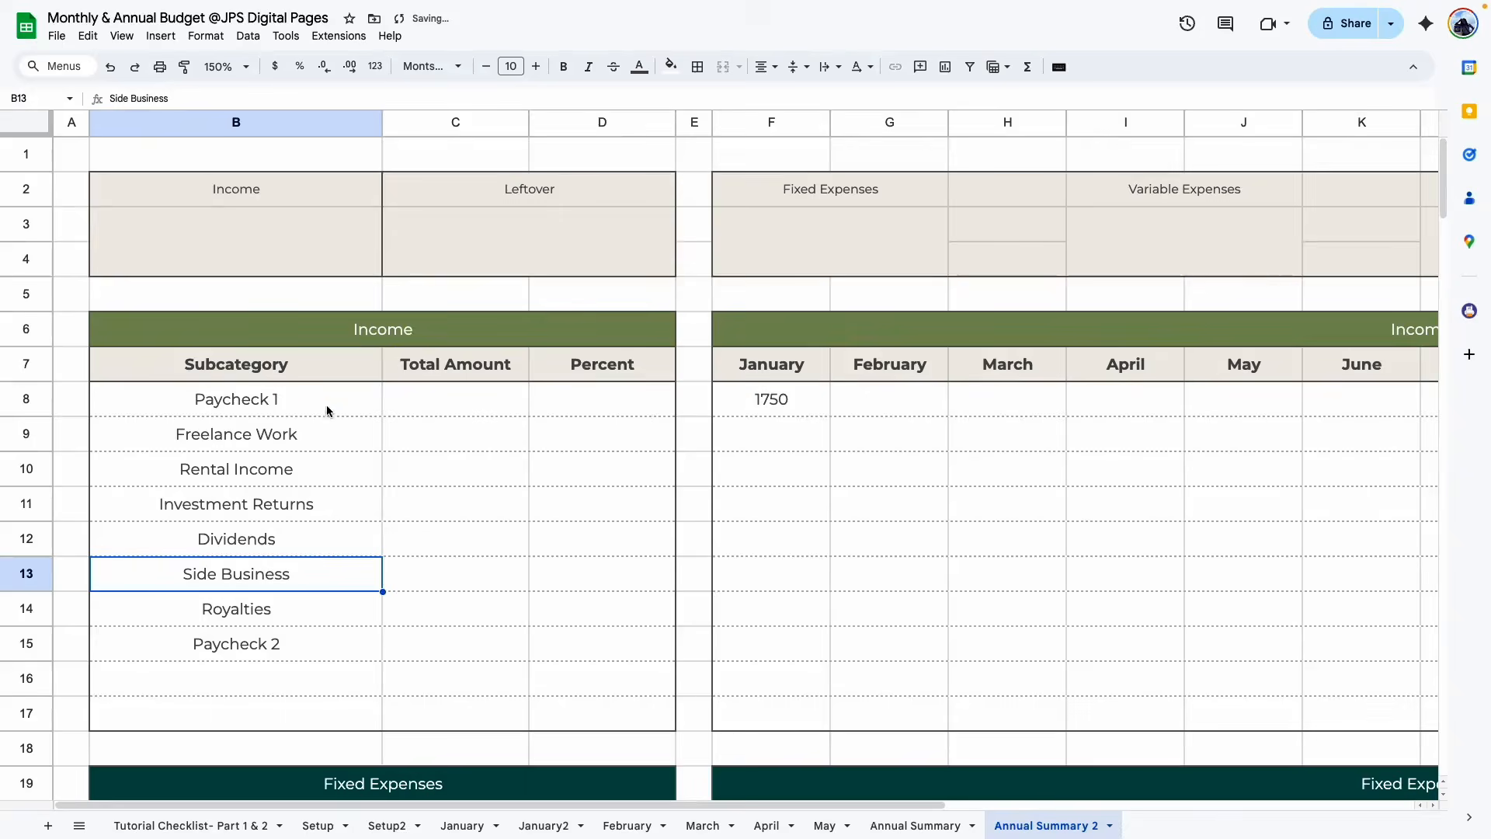
pyautogui.moveTo(325, 368); pyautogui.dragTo(336, 638)
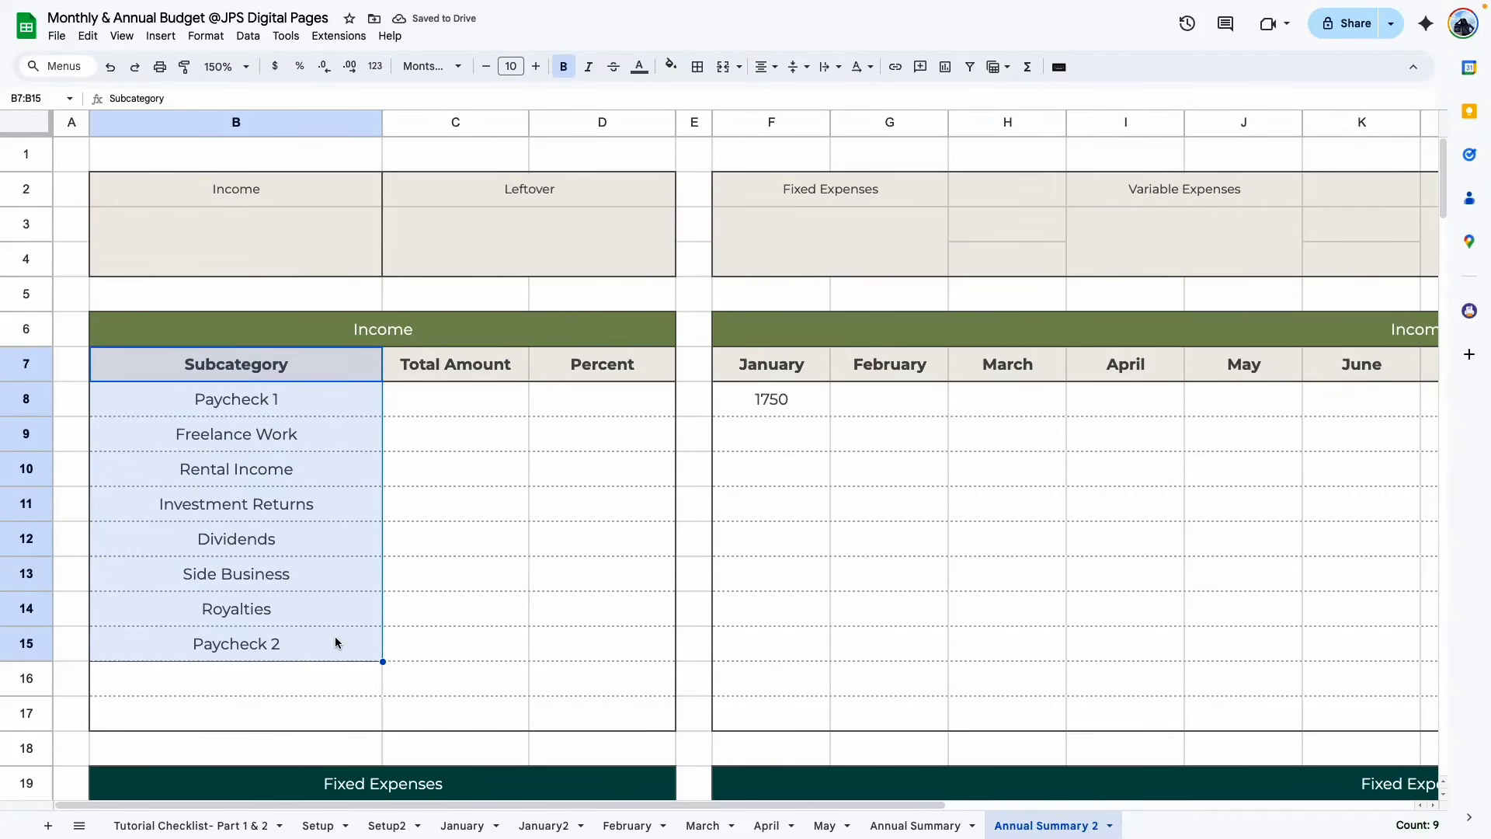
pyautogui.click(334, 636)
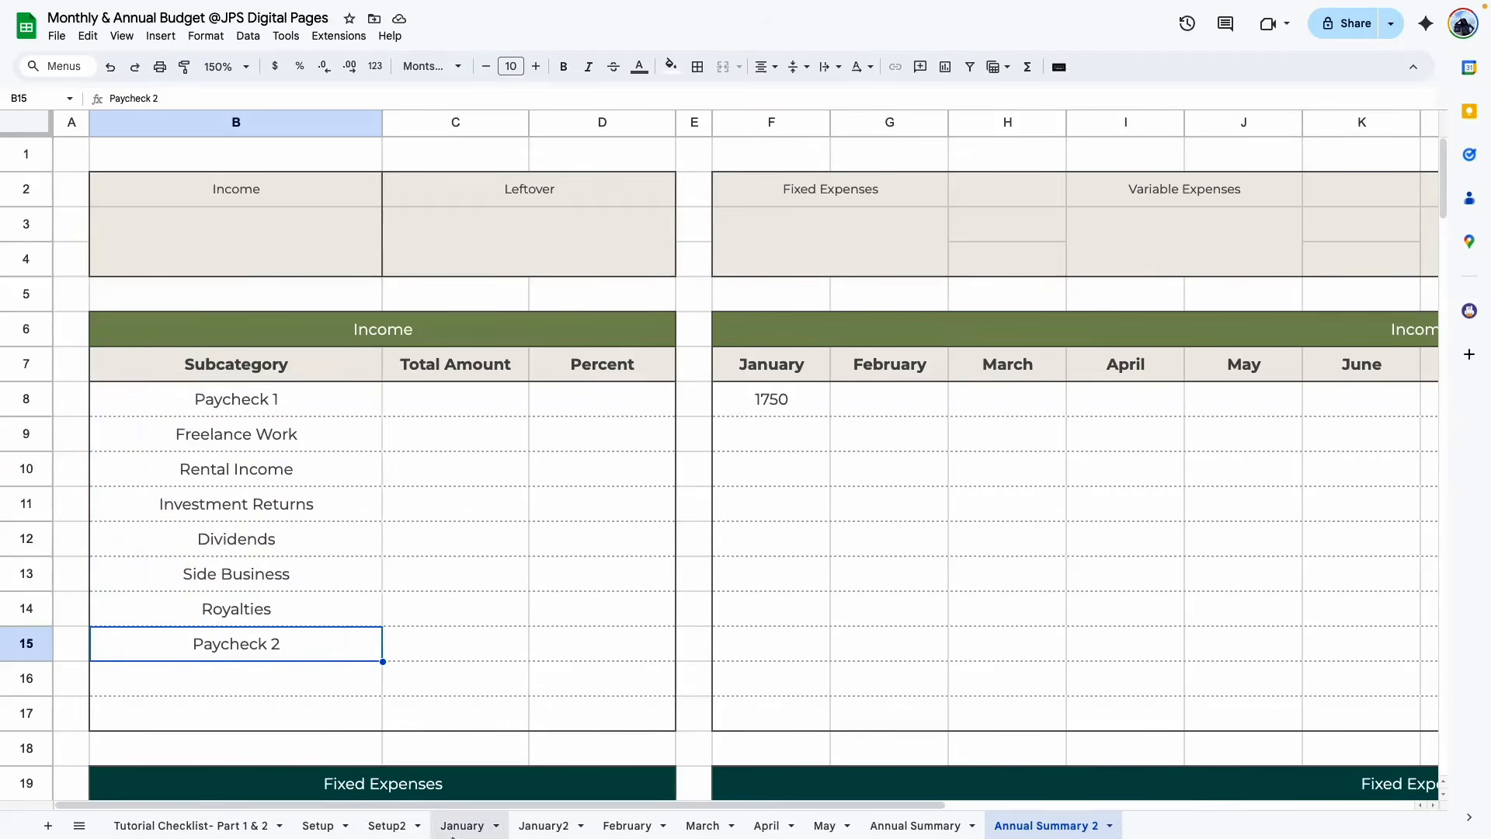
# Check the Income subcategories on the Setup sheet against the list in the Income table of Annual Summary 2
pyautogui.click(233, 825)
pyautogui.click(318, 825)
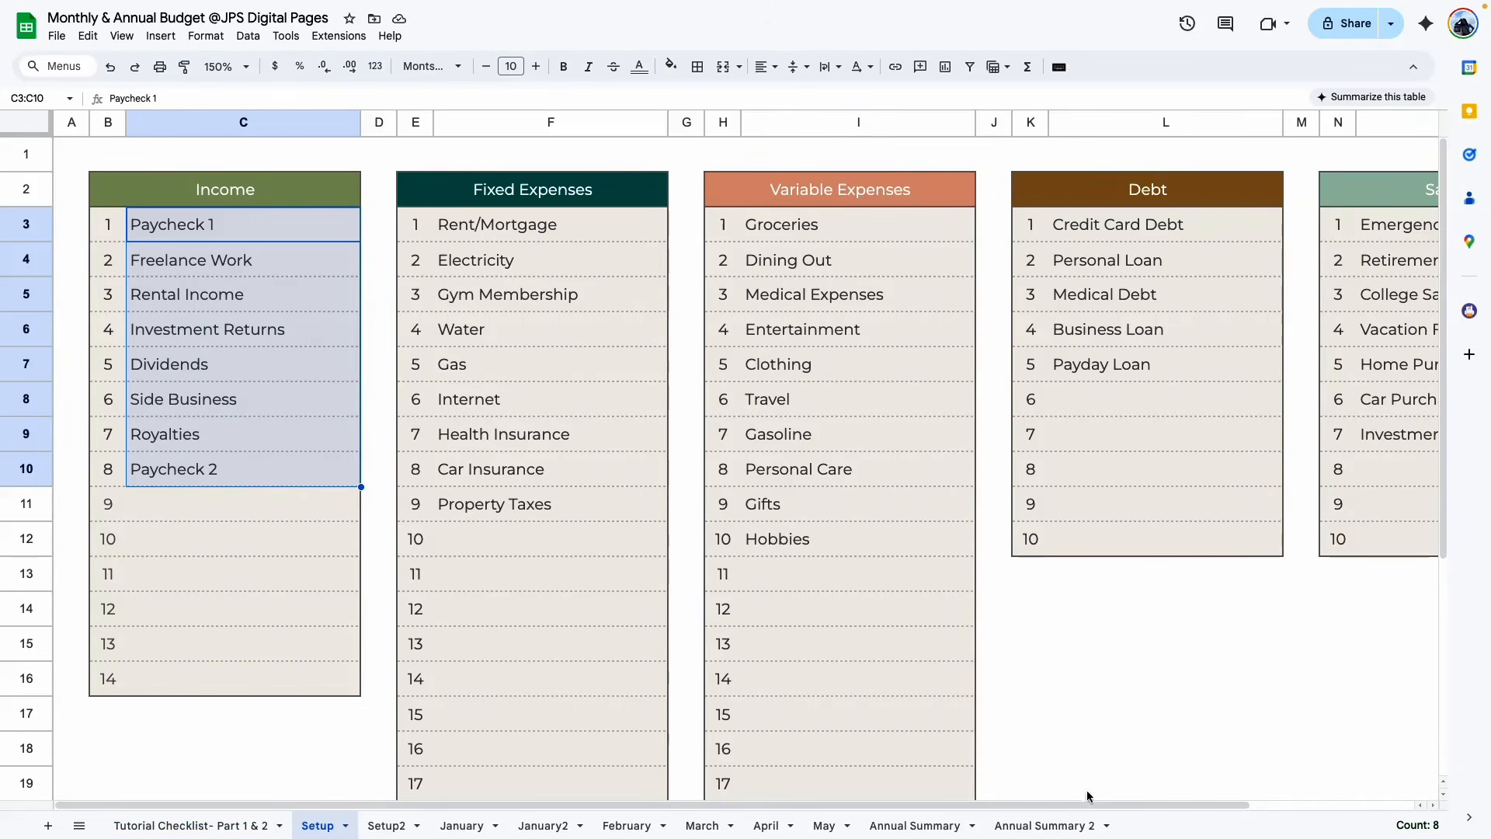
pyautogui.click(1028, 825)
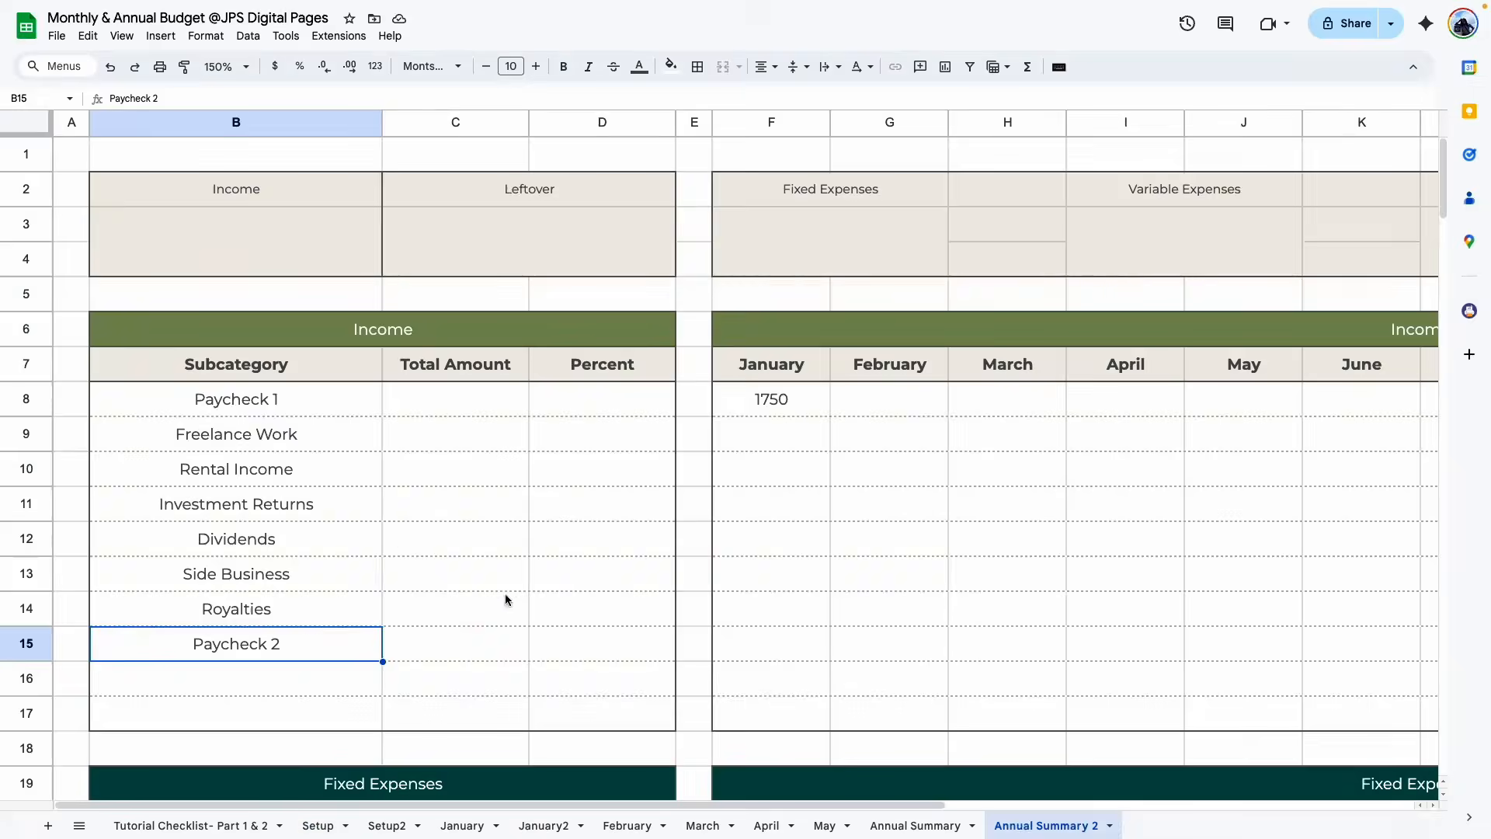
pyautogui.click(505, 599)
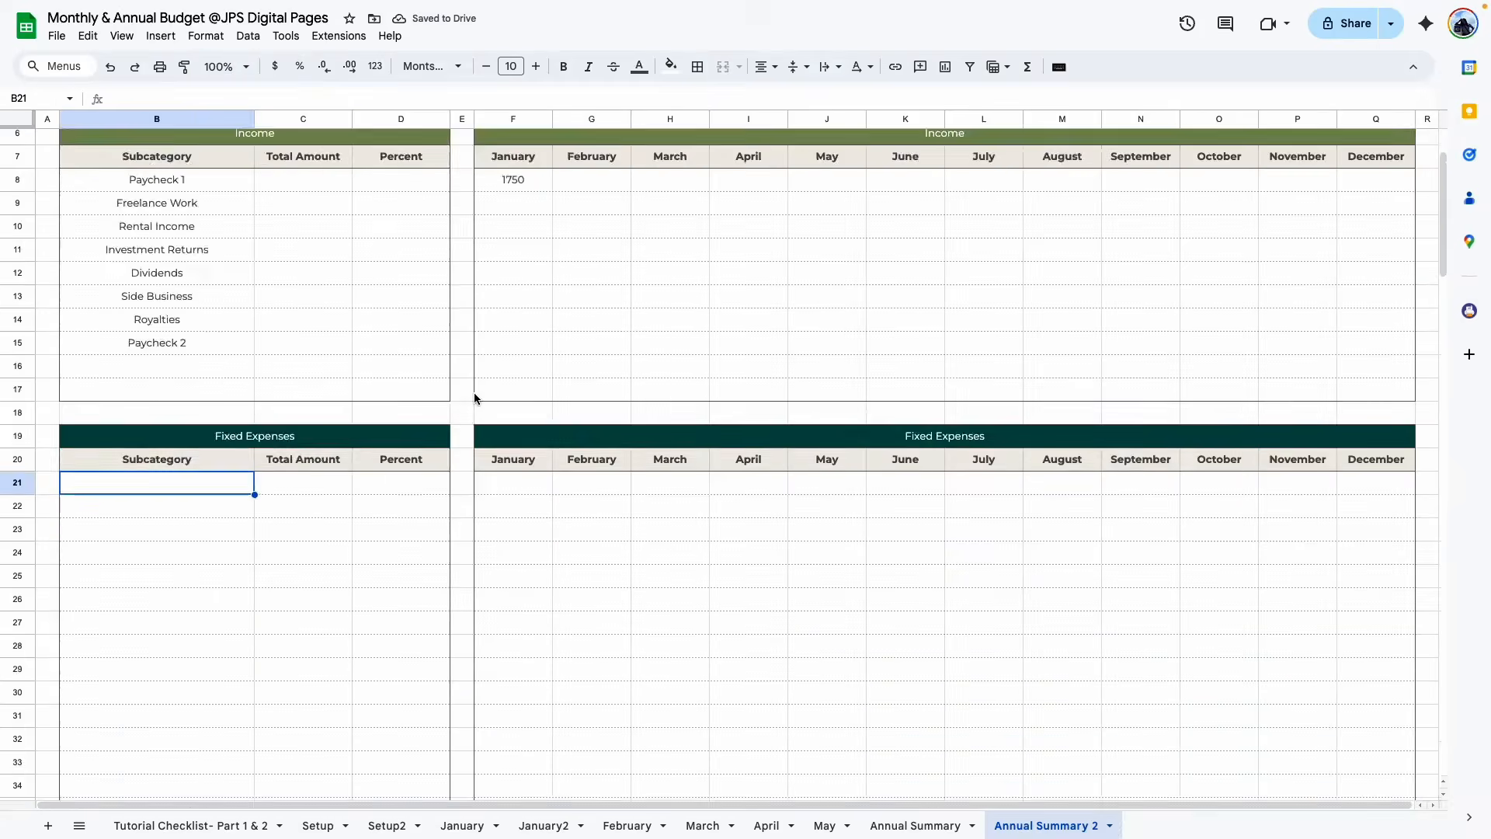
pyautogui.scroll(3, 137, 350)
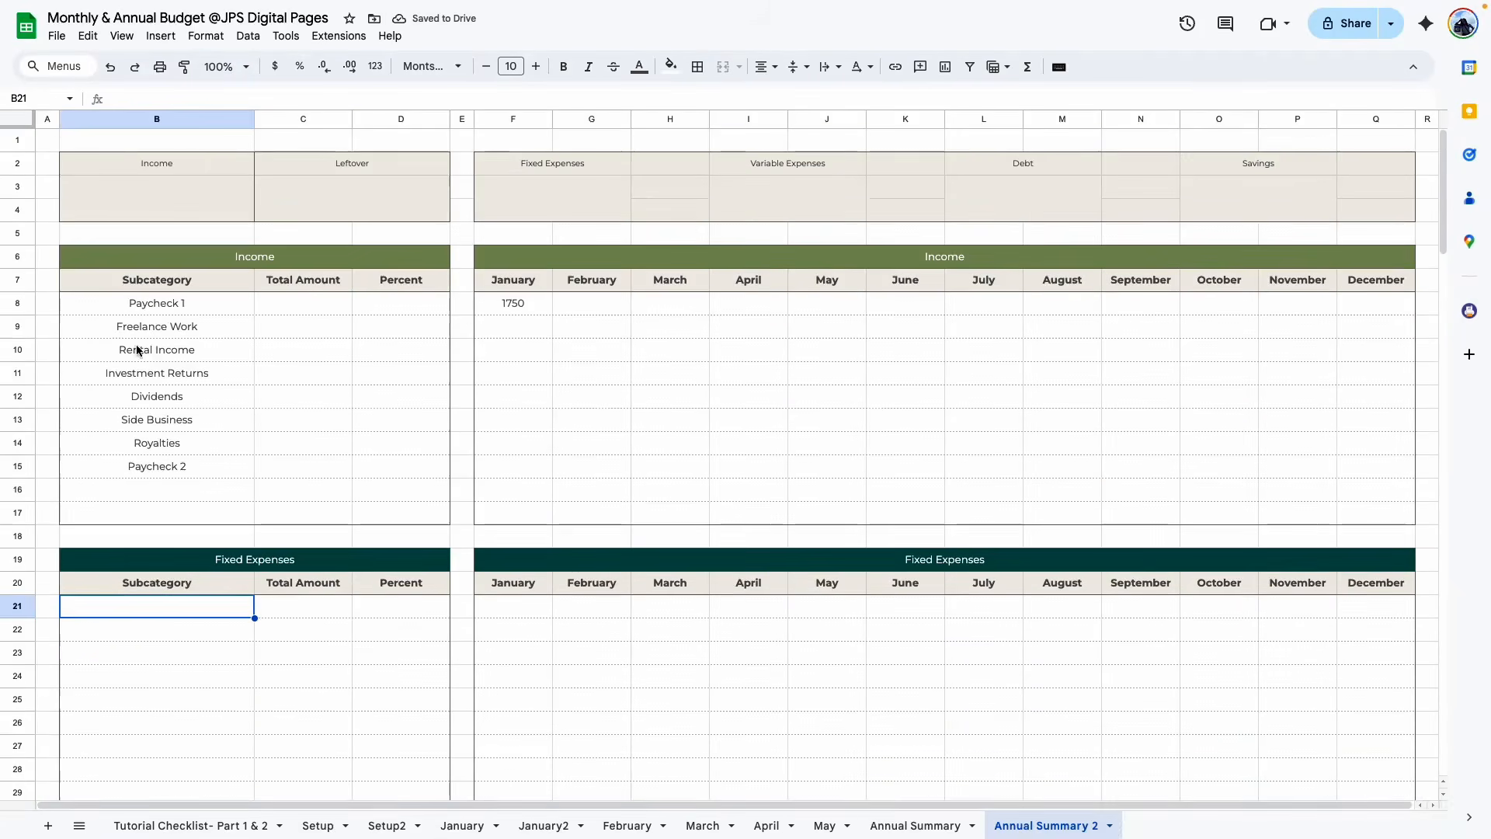
# Copy the subcategory FILTER formula from B8 into B21, the first subcategory cell of the Fixed Expenses table
pyautogui.click(177, 303)
pyautogui.press('Return')
pyautogui.click(307, 452)
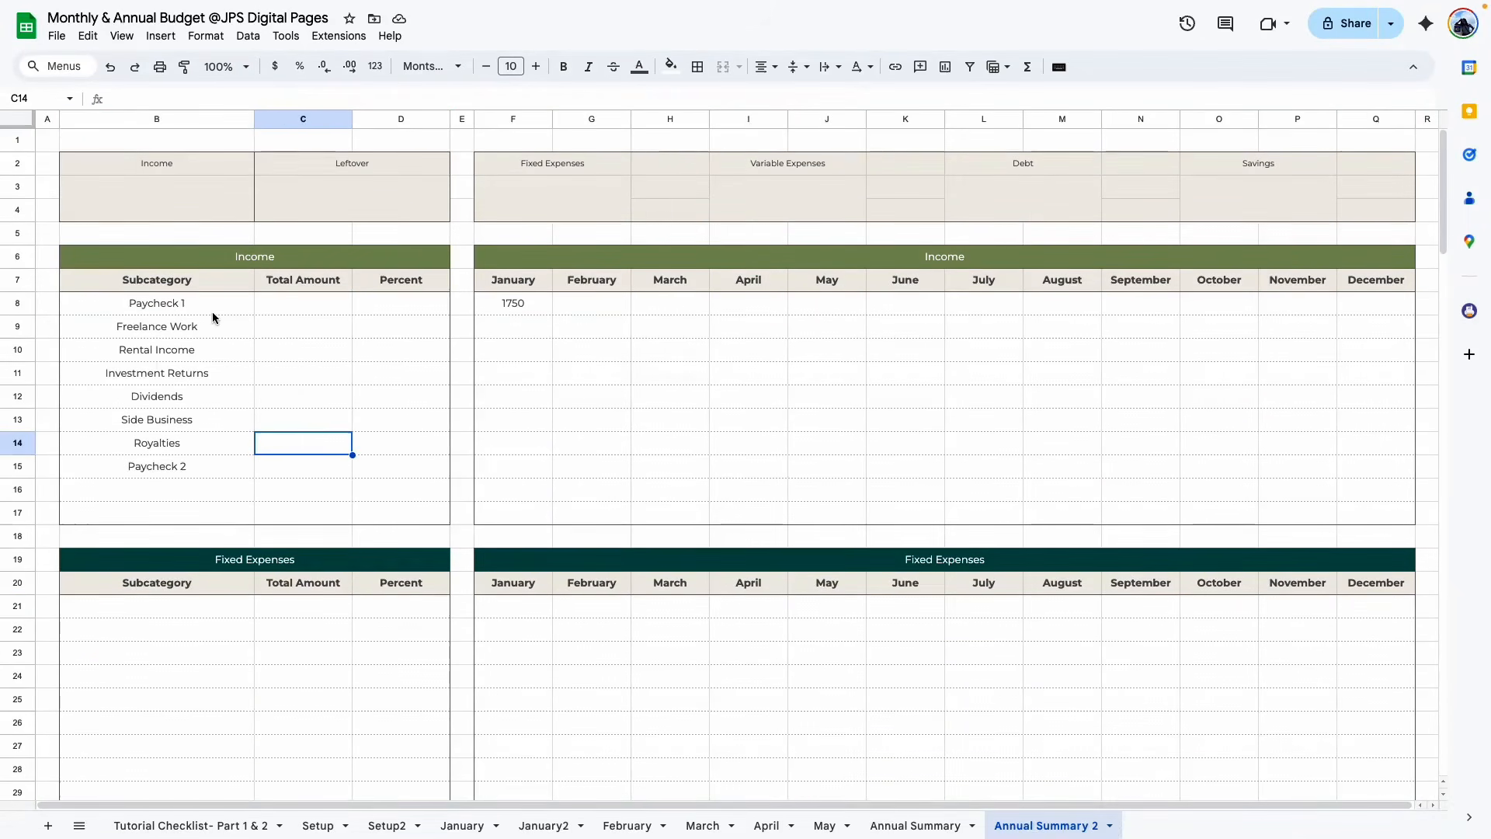
pyautogui.click(210, 309)
pyautogui.click(202, 371)
pyautogui.click(177, 303)
pyautogui.hotkey('ctrl', 'c')
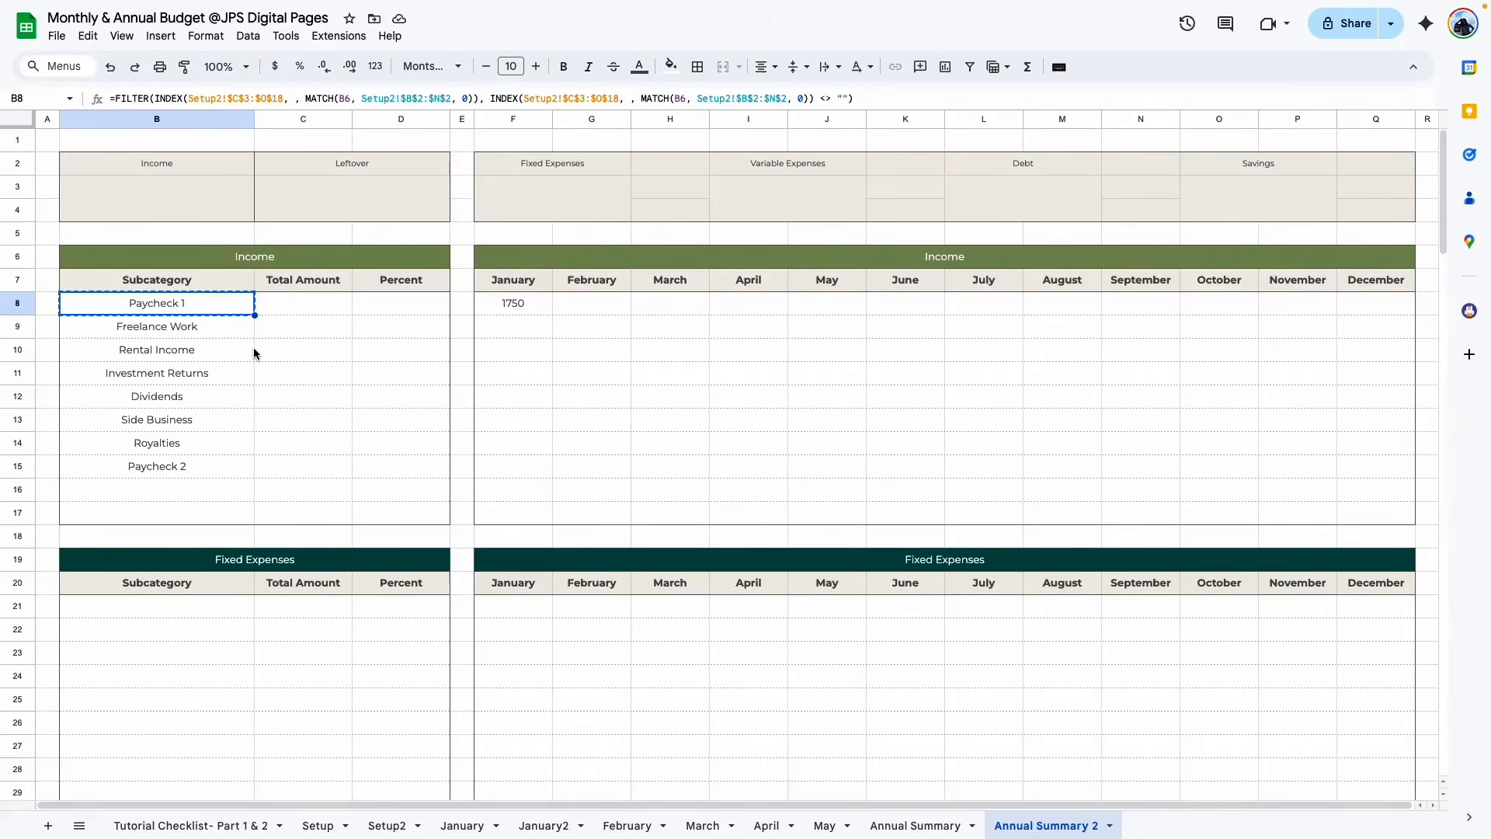
pyautogui.scroll(-1, 202, 587)
pyautogui.click(163, 587)
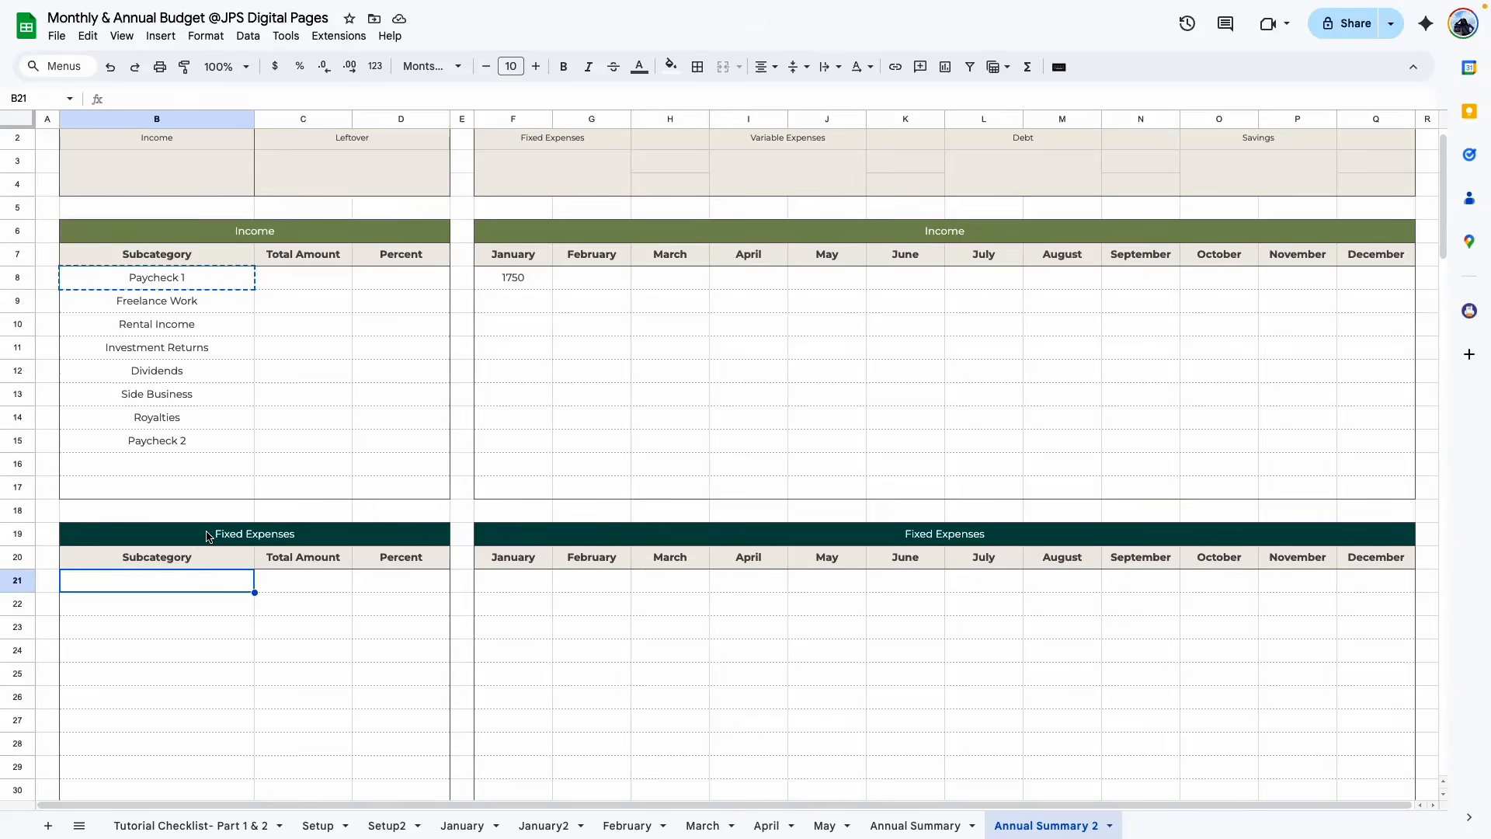
pyautogui.hotkey('ctrl', 'v')
pyautogui.click(208, 654)
# Examine the Fixed Expenses subcategory list and the header cell that the formula in B21 refers to
pyautogui.scroll(-5, 210, 653)
pyautogui.moveTo(202, 451); pyautogui.dragTo(186, 693)
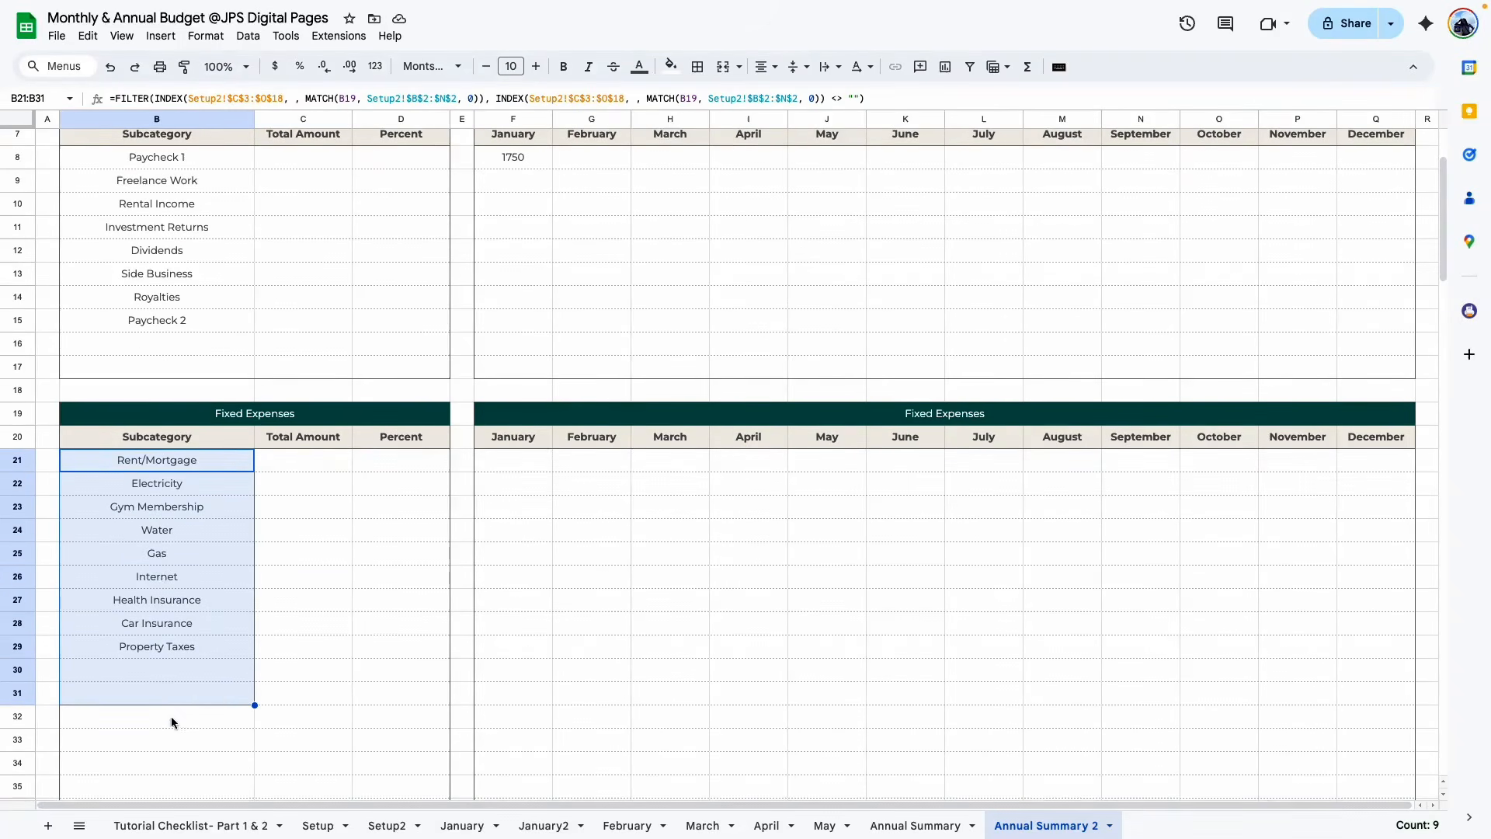
pyautogui.click(205, 539)
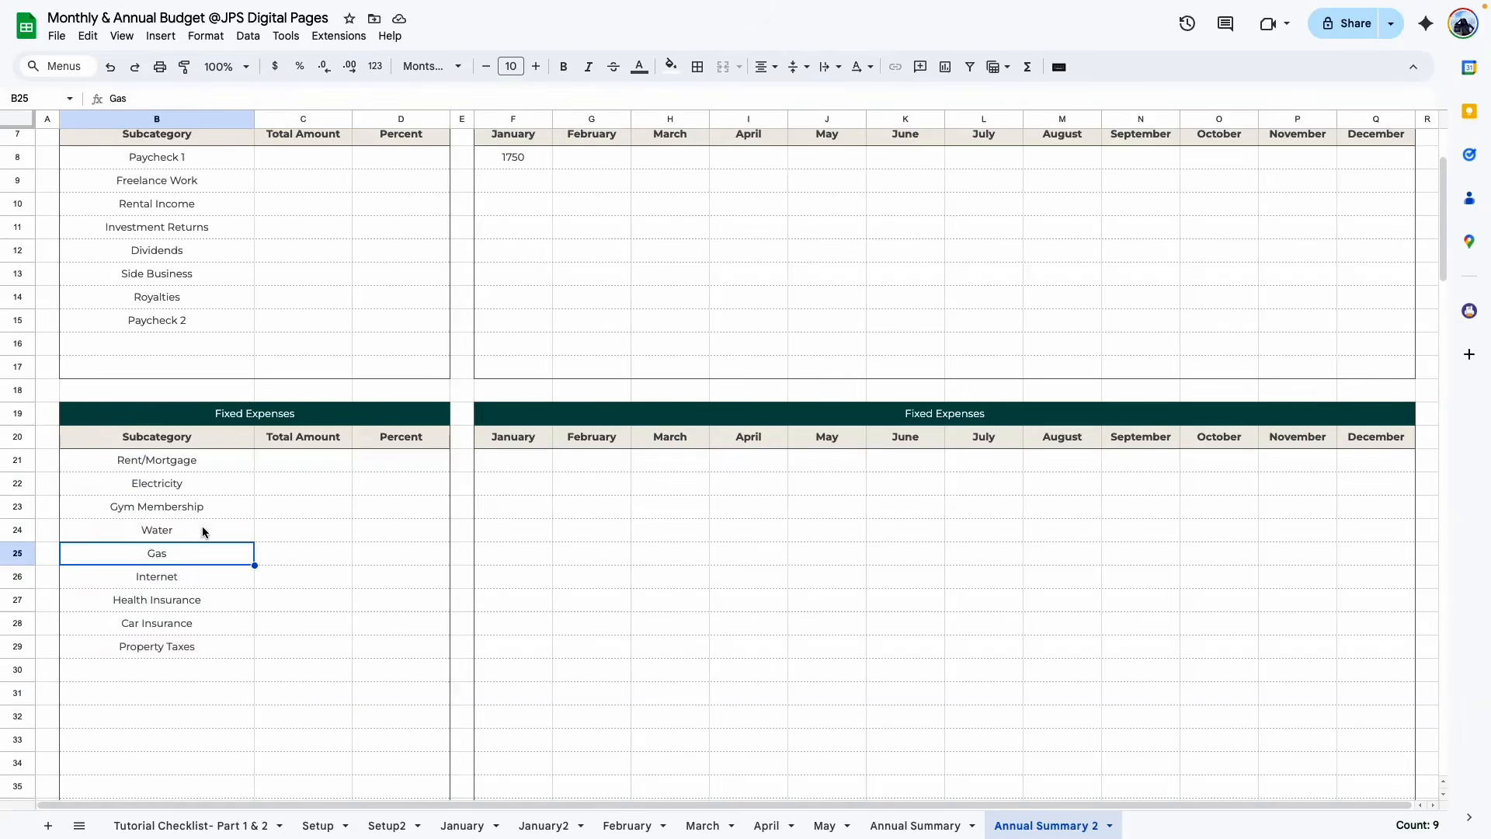
pyautogui.doubleClick(207, 463)
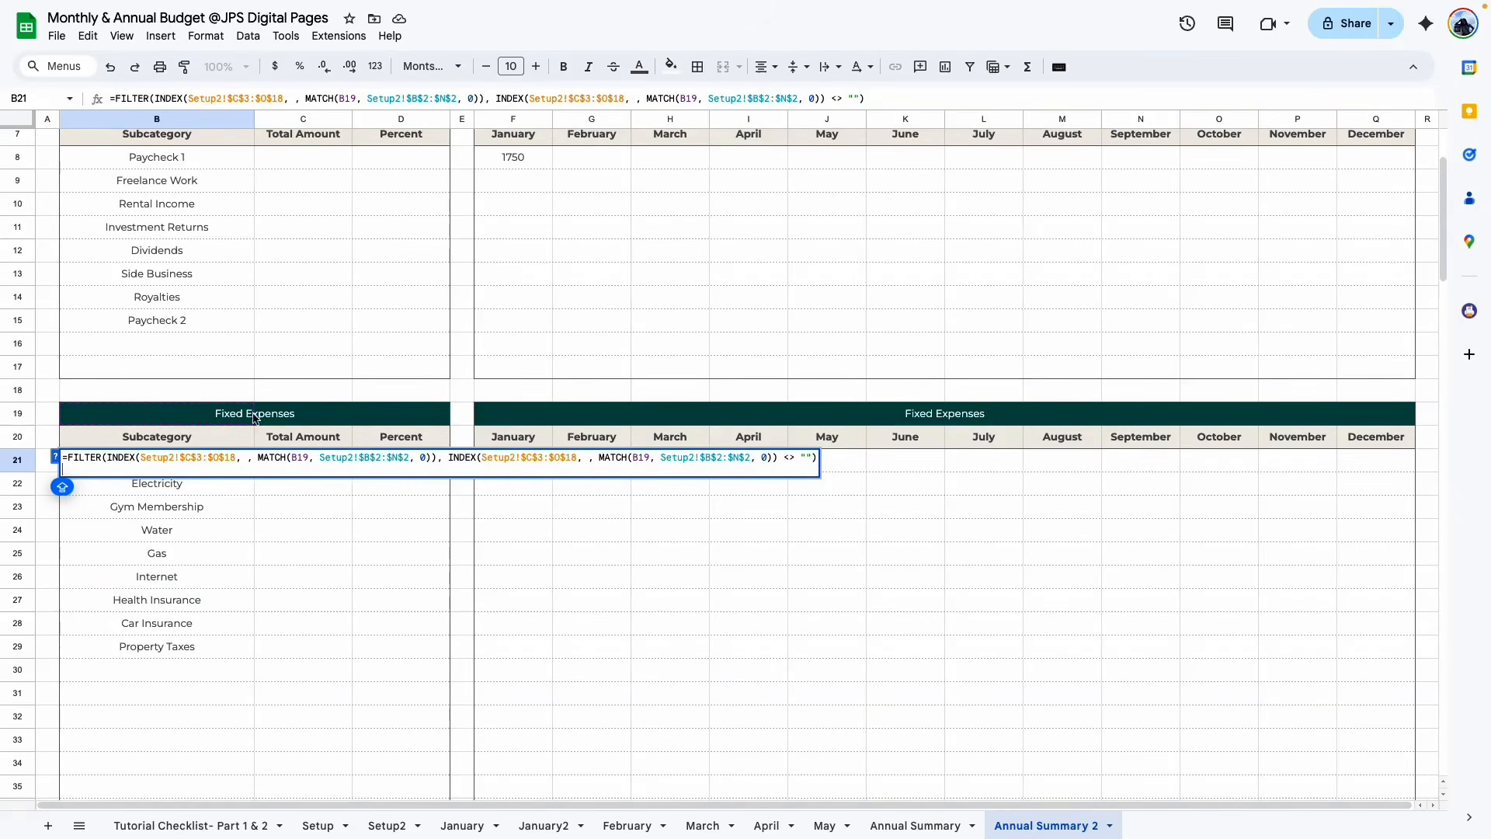
pyautogui.click(250, 509)
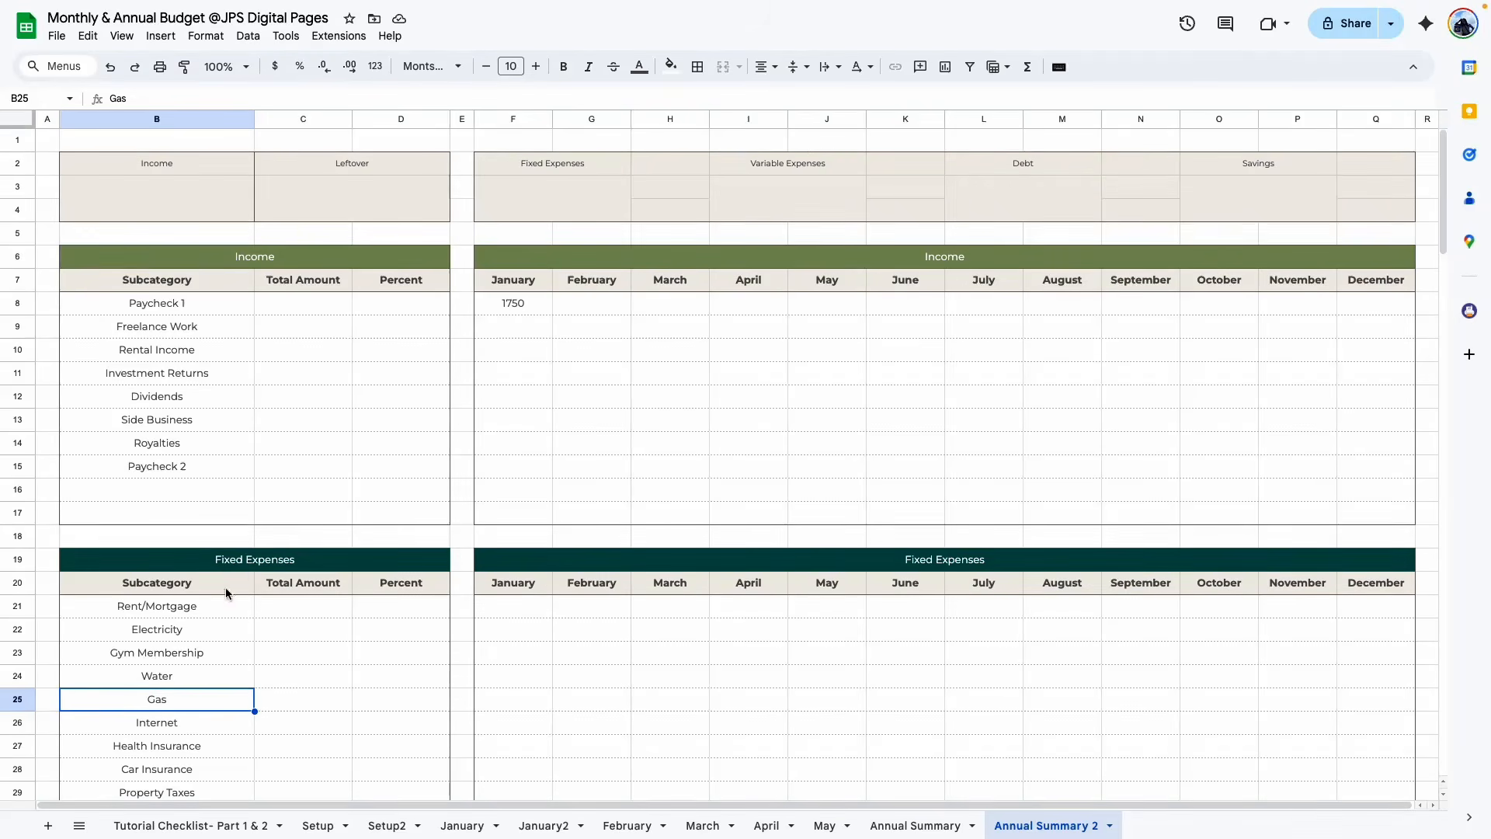
# Paste the copied subcategory formula into B42 of the Variable Expenses table and check its header reference
pyautogui.scroll(-8, 226, 589)
pyautogui.click(188, 526)
pyautogui.hotkey('ctrl', 'v')
pyautogui.click(157, 615)
pyautogui.click(206, 528)
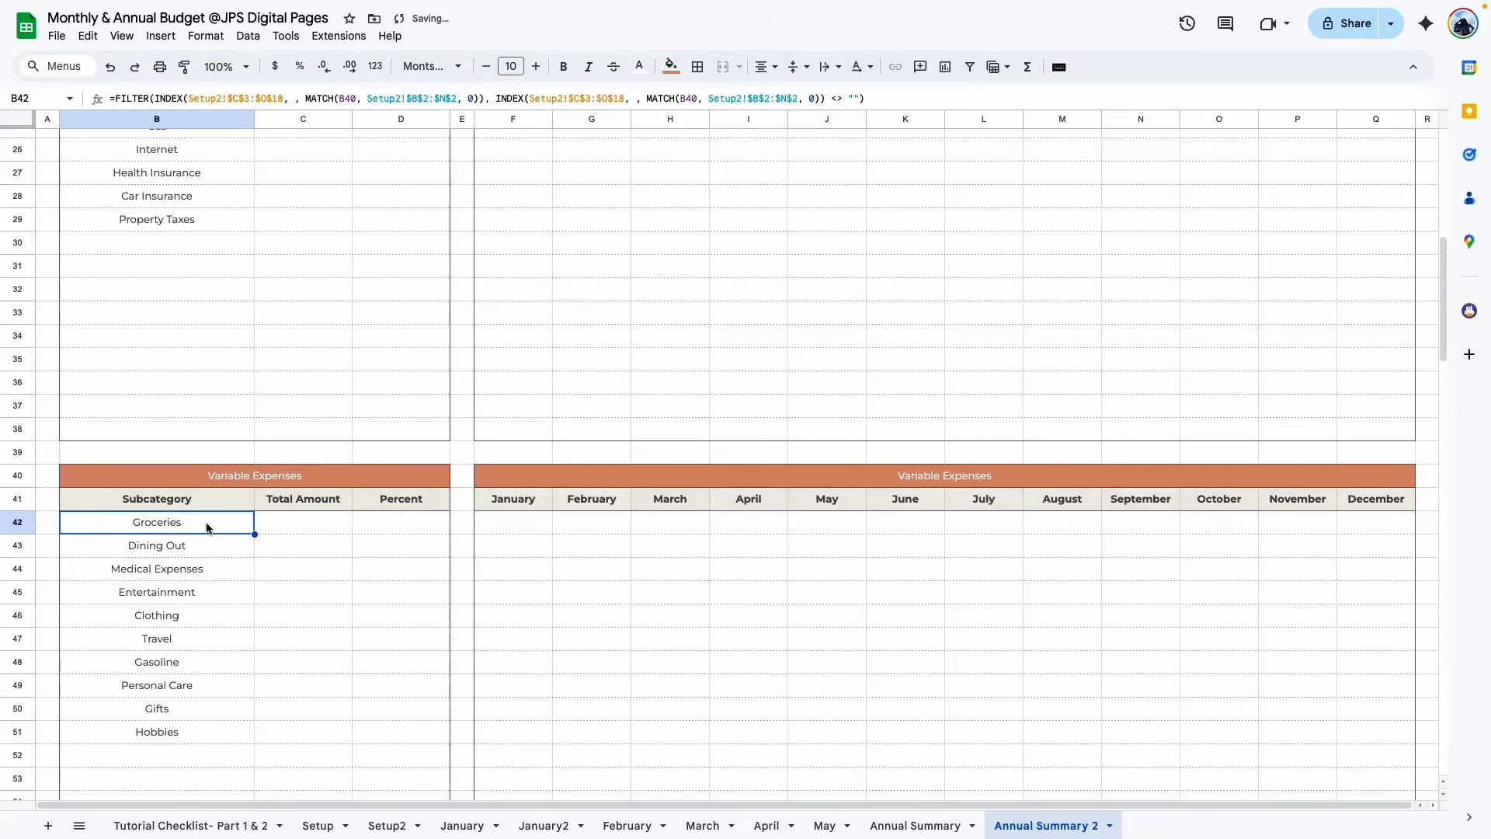
pyautogui.doubleClick(206, 528)
pyautogui.click(235, 599)
# Paste the copied subcategory formula into B63 of the Debt table and B76 of the Savings table
pyautogui.scroll(-4, 235, 599)
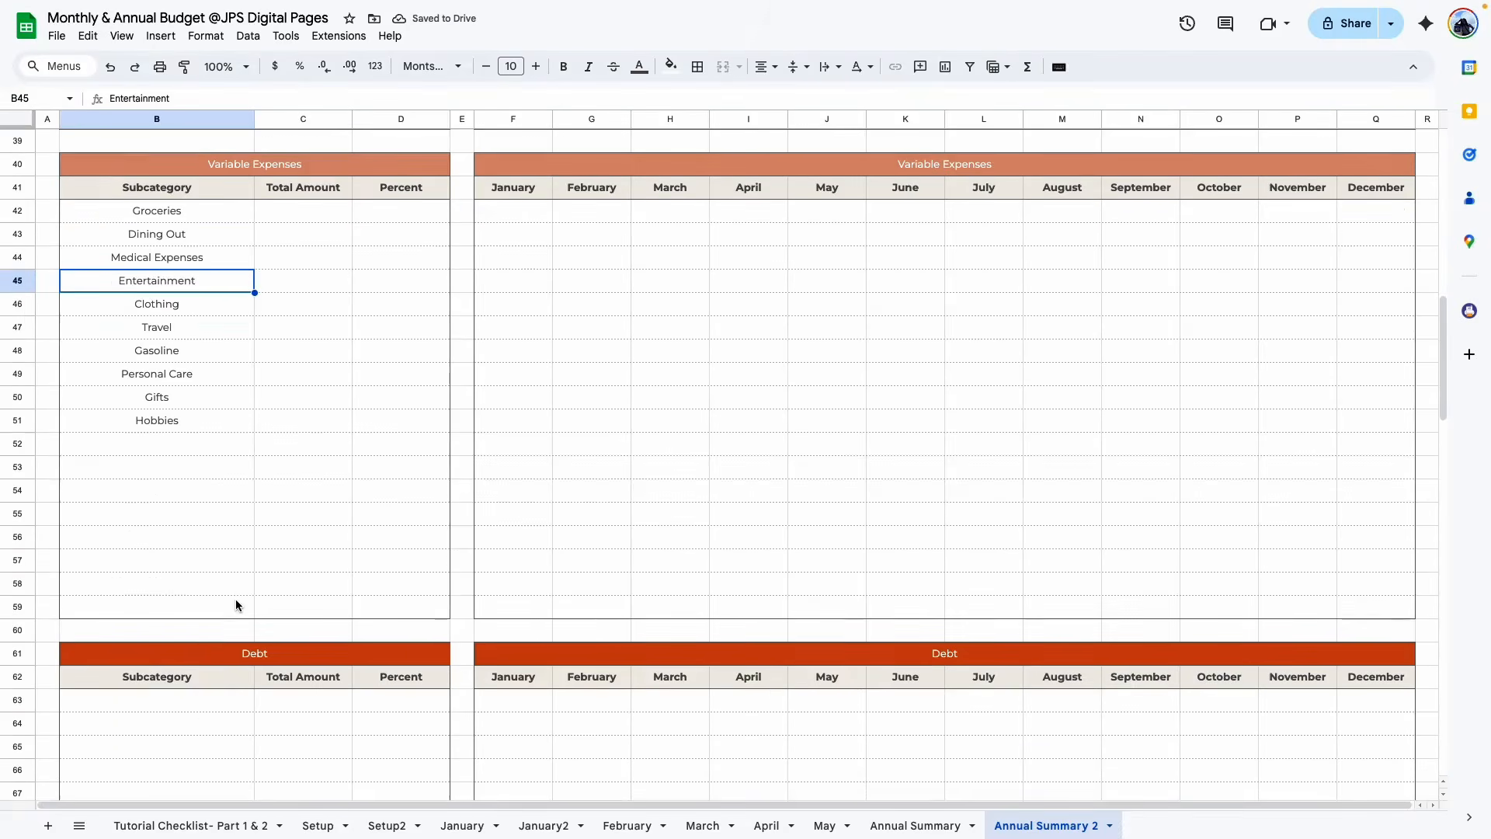
pyautogui.click(202, 706)
pyautogui.hotkey('ctrl', 'v')
pyautogui.scroll(-5, 202, 706)
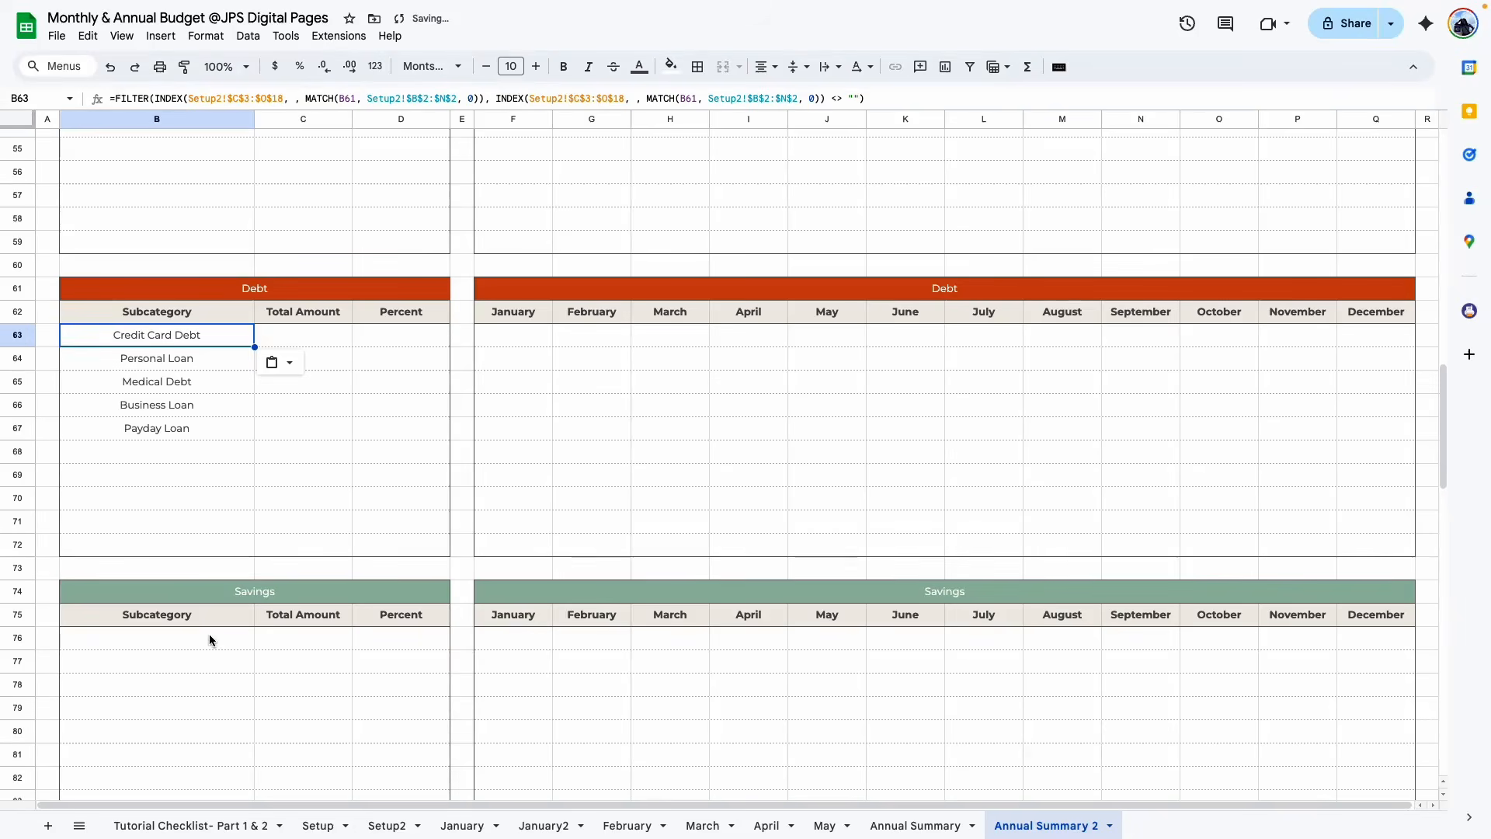
pyautogui.click(211, 640)
pyautogui.hotkey('ctrl', 'v')
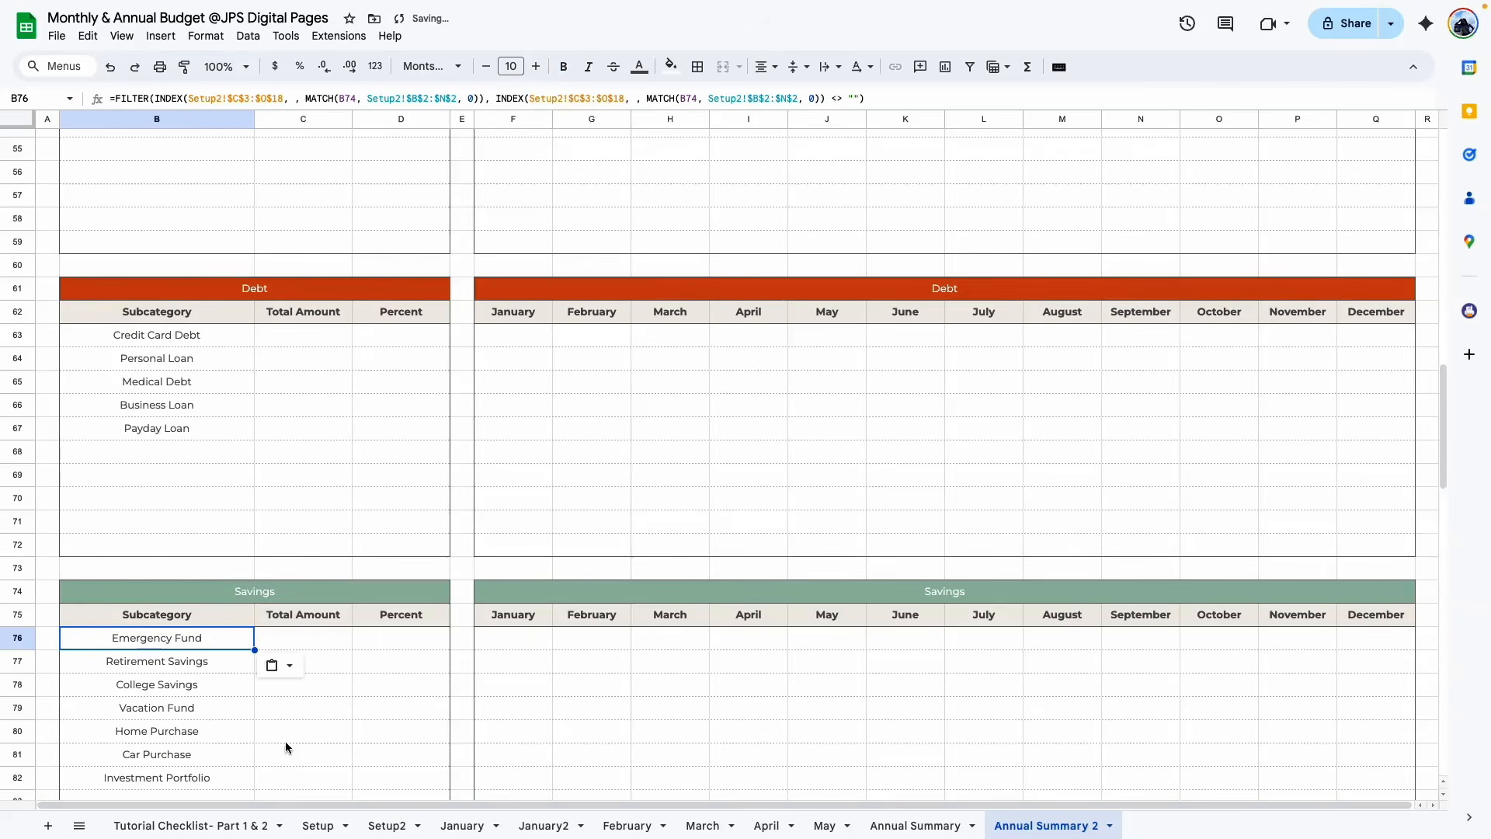
pyautogui.scroll(-6, 286, 741)
# On the Annual Summary sheet, examine the Total Amount formula in C8 and the monthly Income cells it sums
pyautogui.click(915, 825)
pyautogui.doubleClick(316, 250)
pyautogui.press('Return')
pyautogui.click(300, 245)
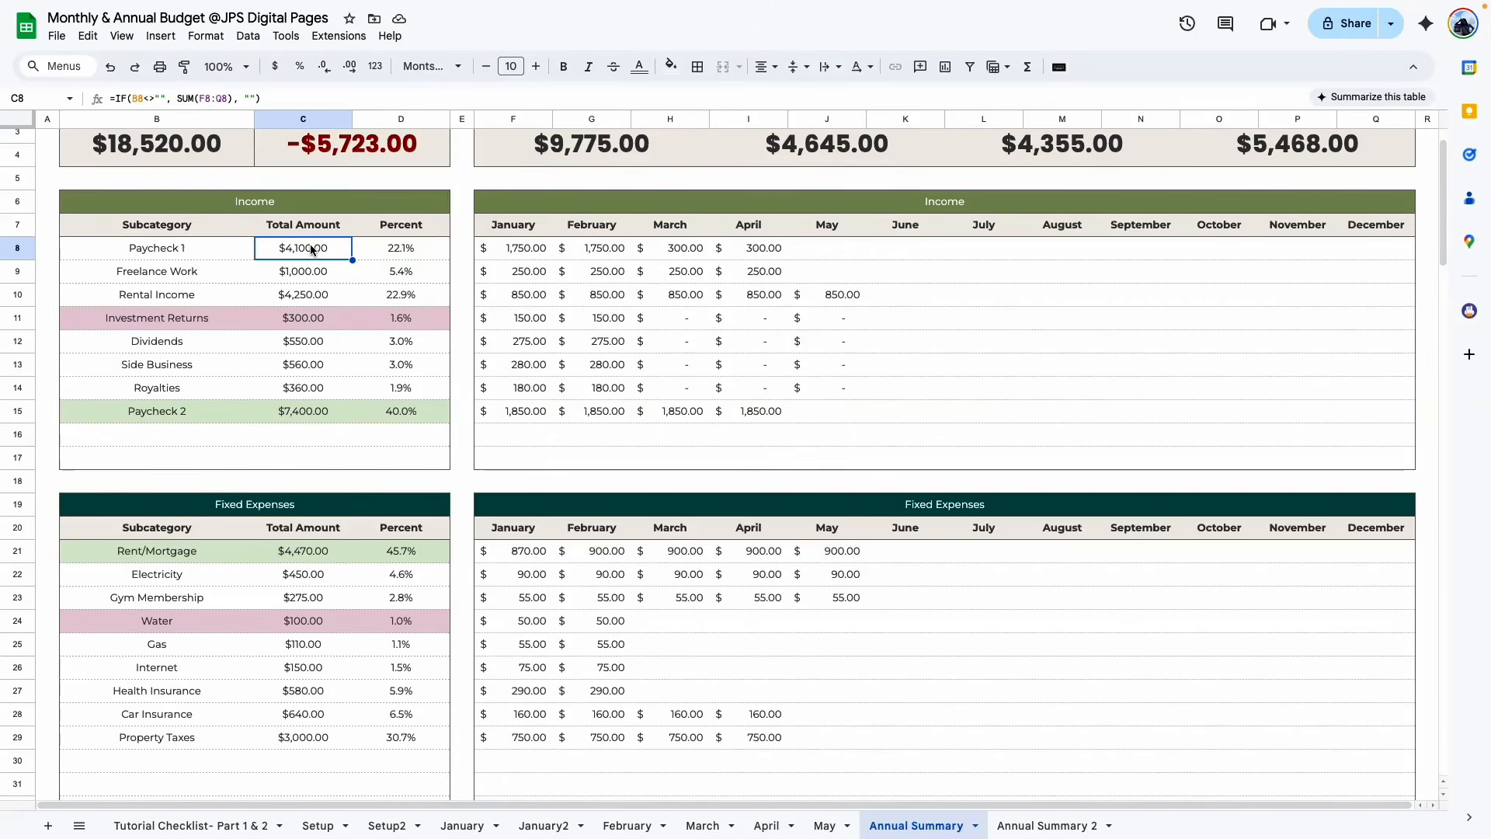
pyautogui.click(527, 257)
pyautogui.click(607, 252)
pyautogui.click(700, 250)
pyautogui.click(770, 258)
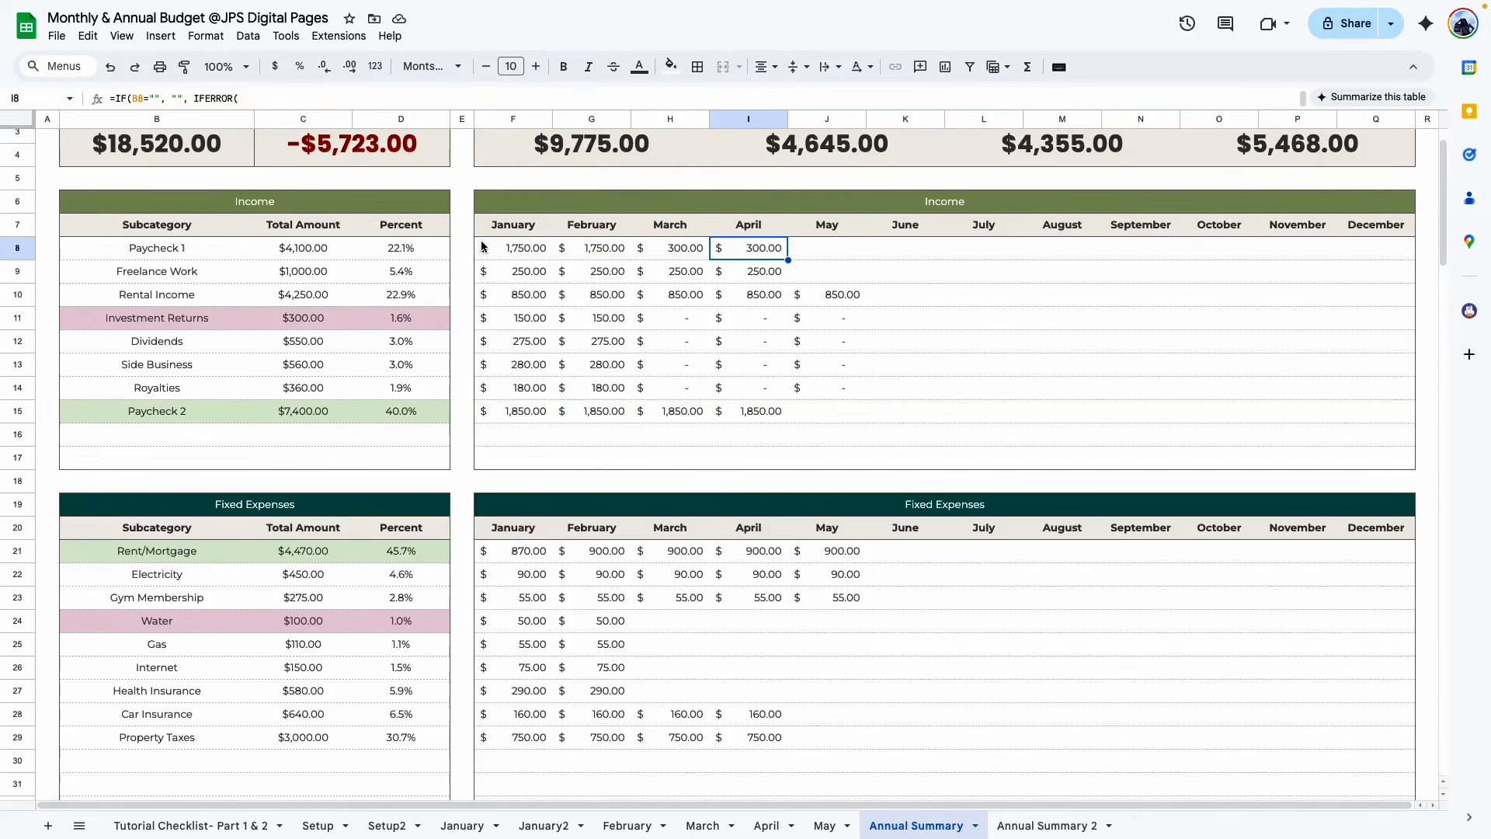
pyautogui.click(324, 250)
pyautogui.doubleClick(325, 250)
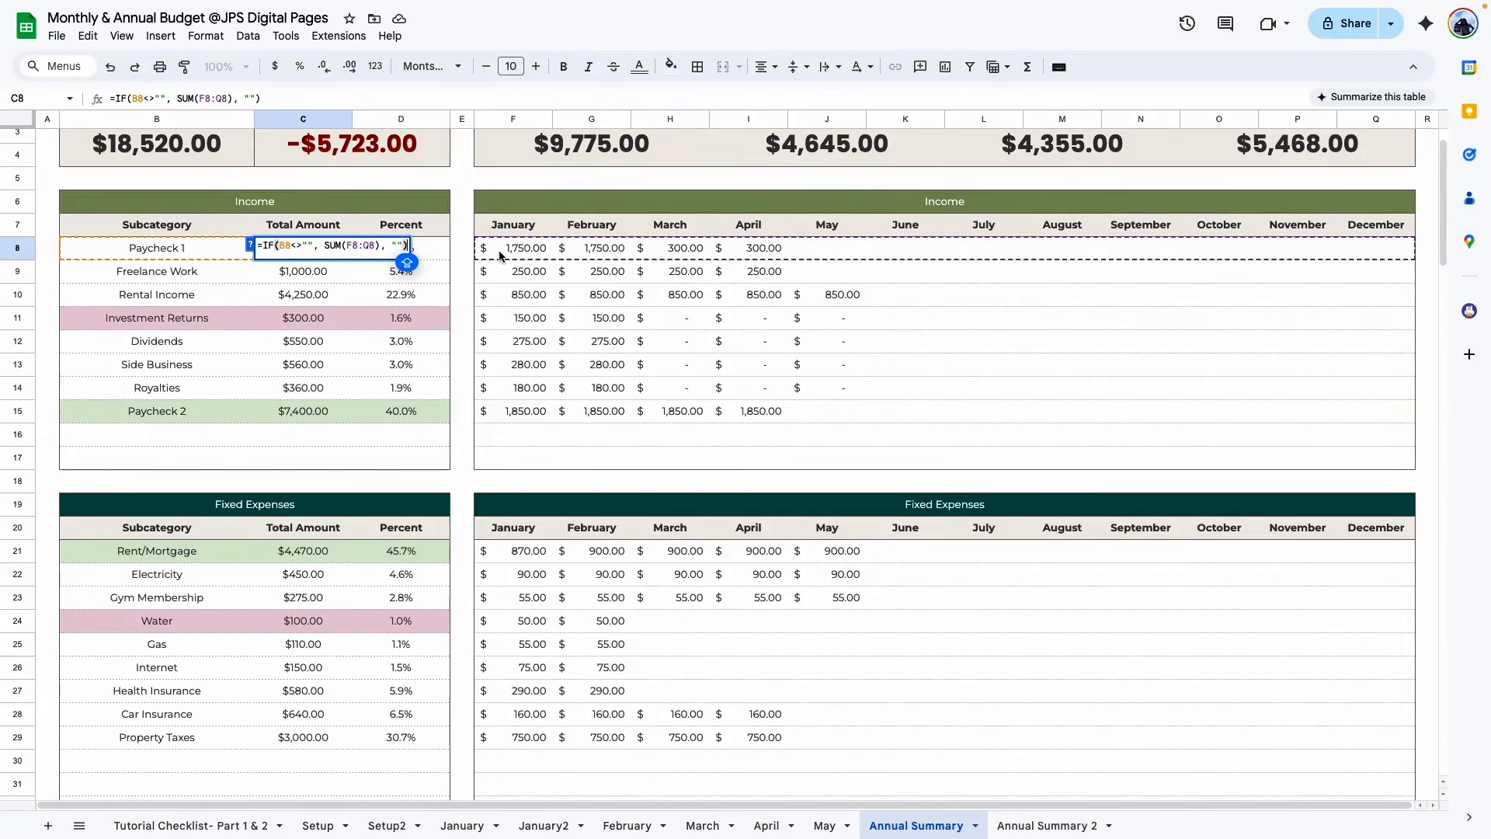
pyautogui.click(1174, 324)
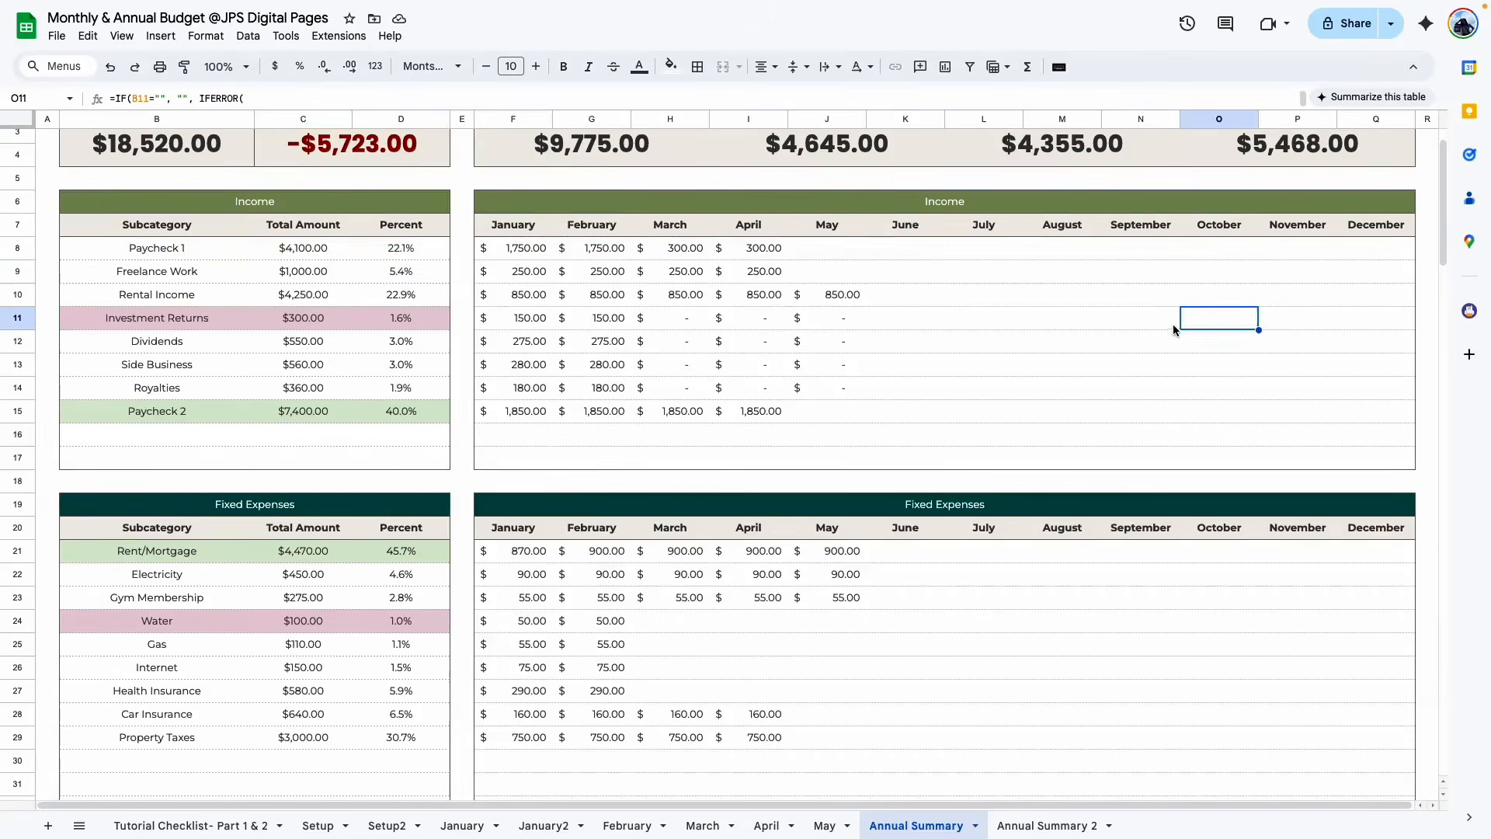
pyautogui.moveTo(303, 248); pyautogui.dragTo(435, 460)
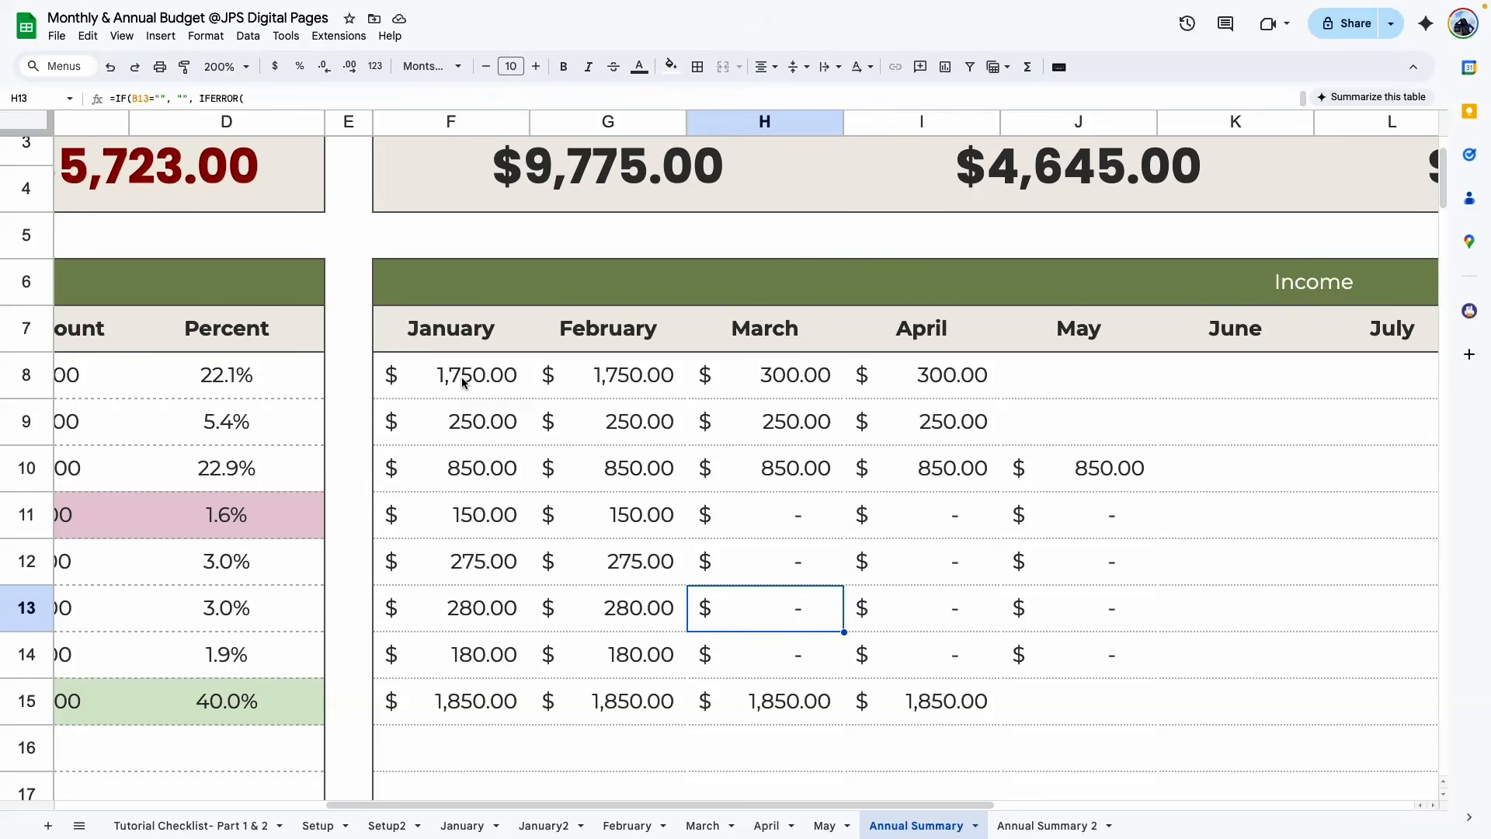
# Examine the January Income formula in F8 of Annual Summary, including its C23:C36 reference
pyautogui.doubleClick(462, 377)
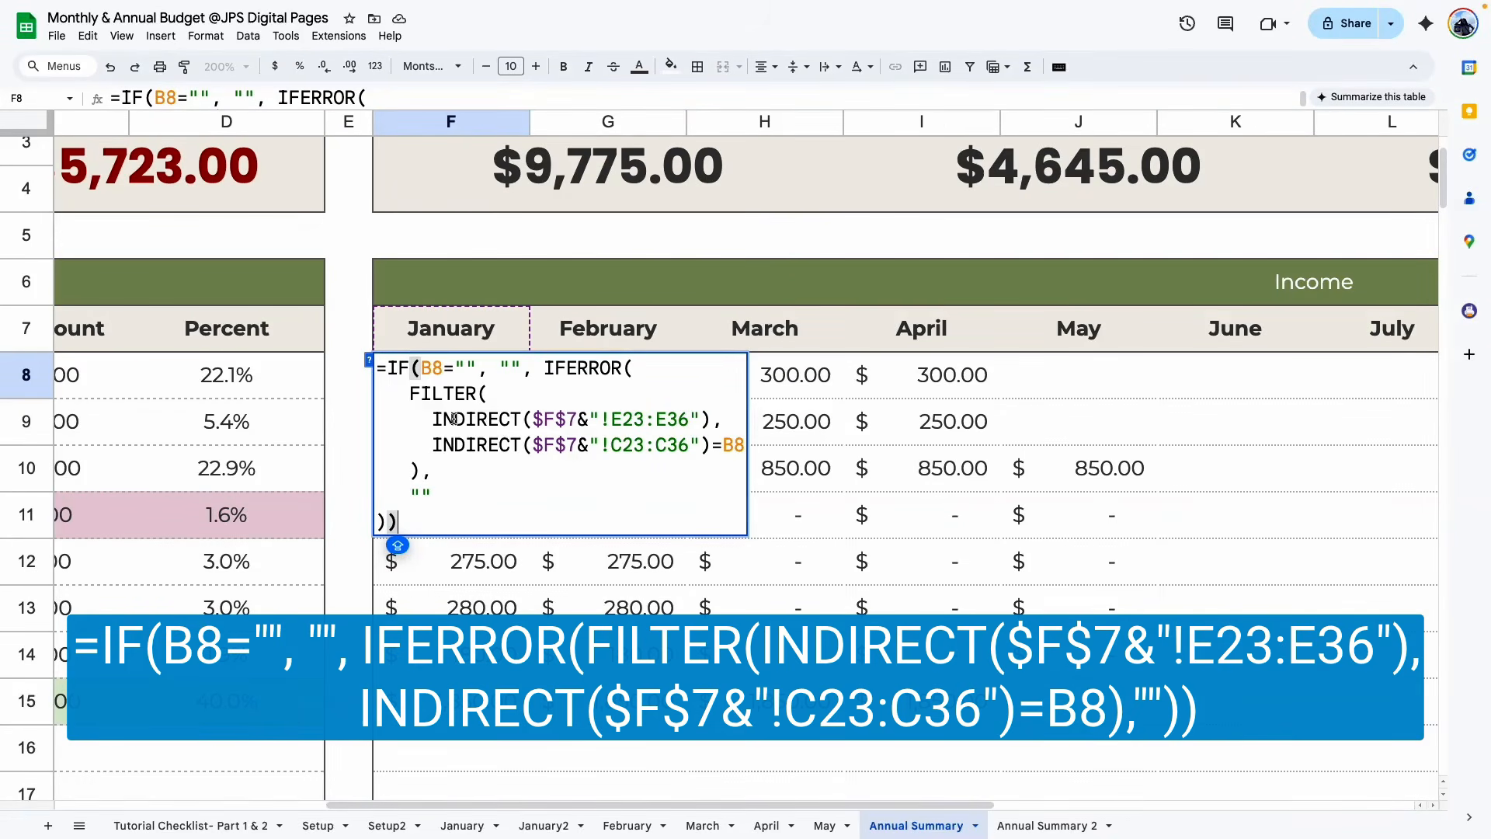
pyautogui.hscroll(-5, 454, 419)
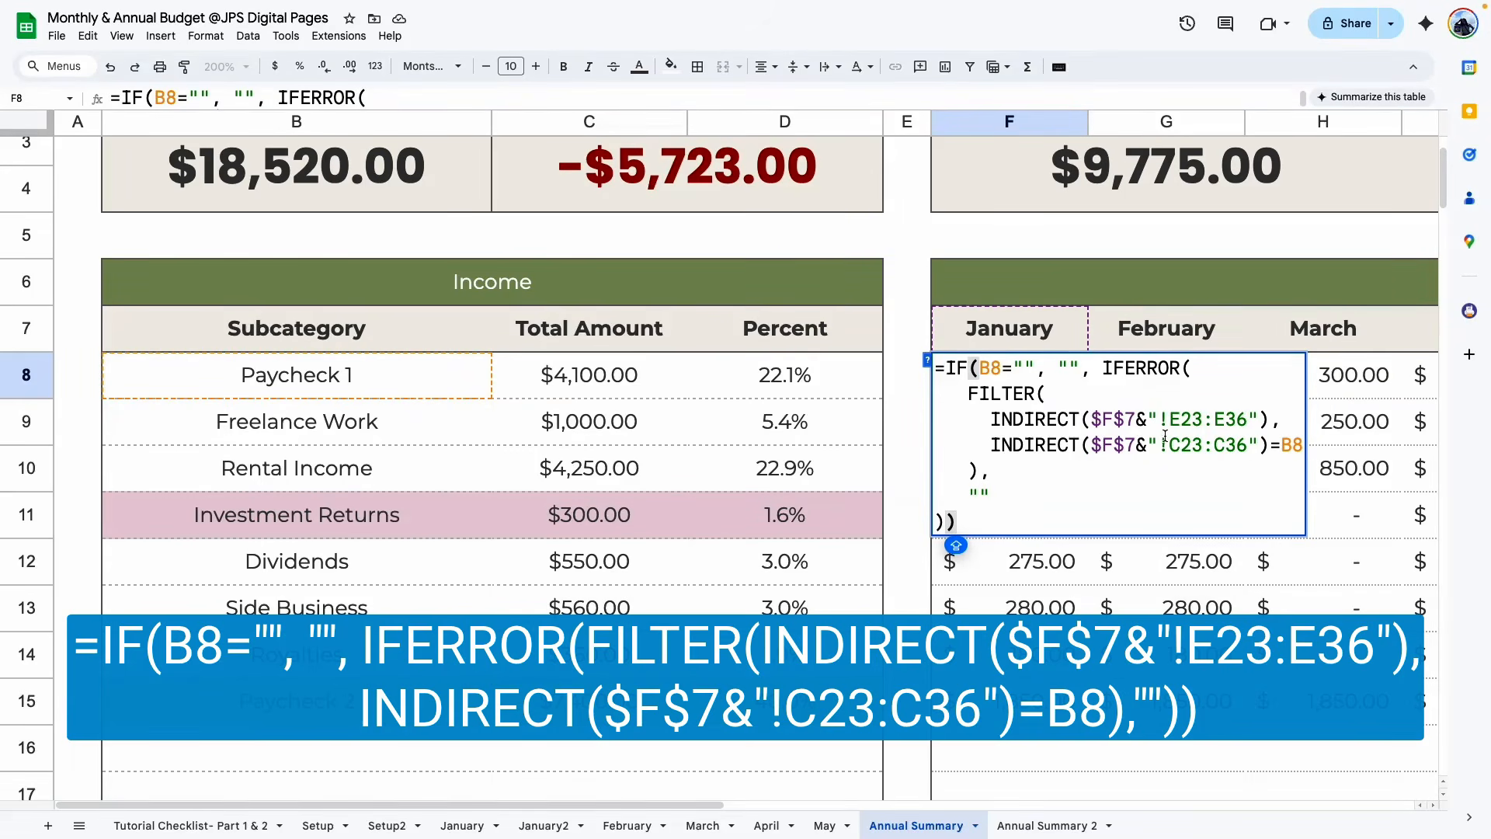
pyautogui.moveTo(1169, 440); pyautogui.dragTo(1242, 443)
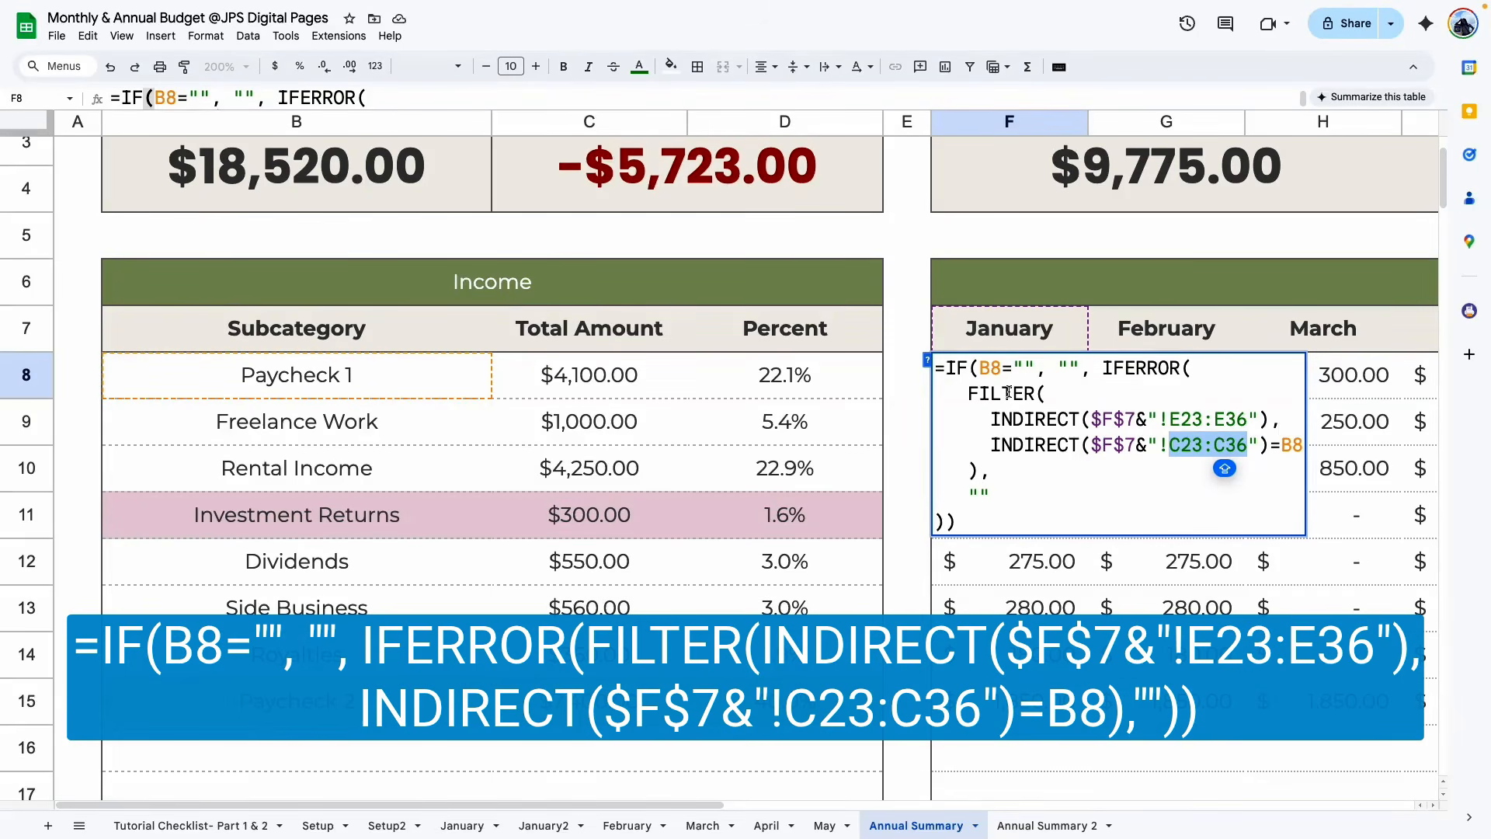
# On the January sheet, examine the Income table's subcategory range C23:C36 and Actual range E23:E36
pyautogui.click(463, 825)
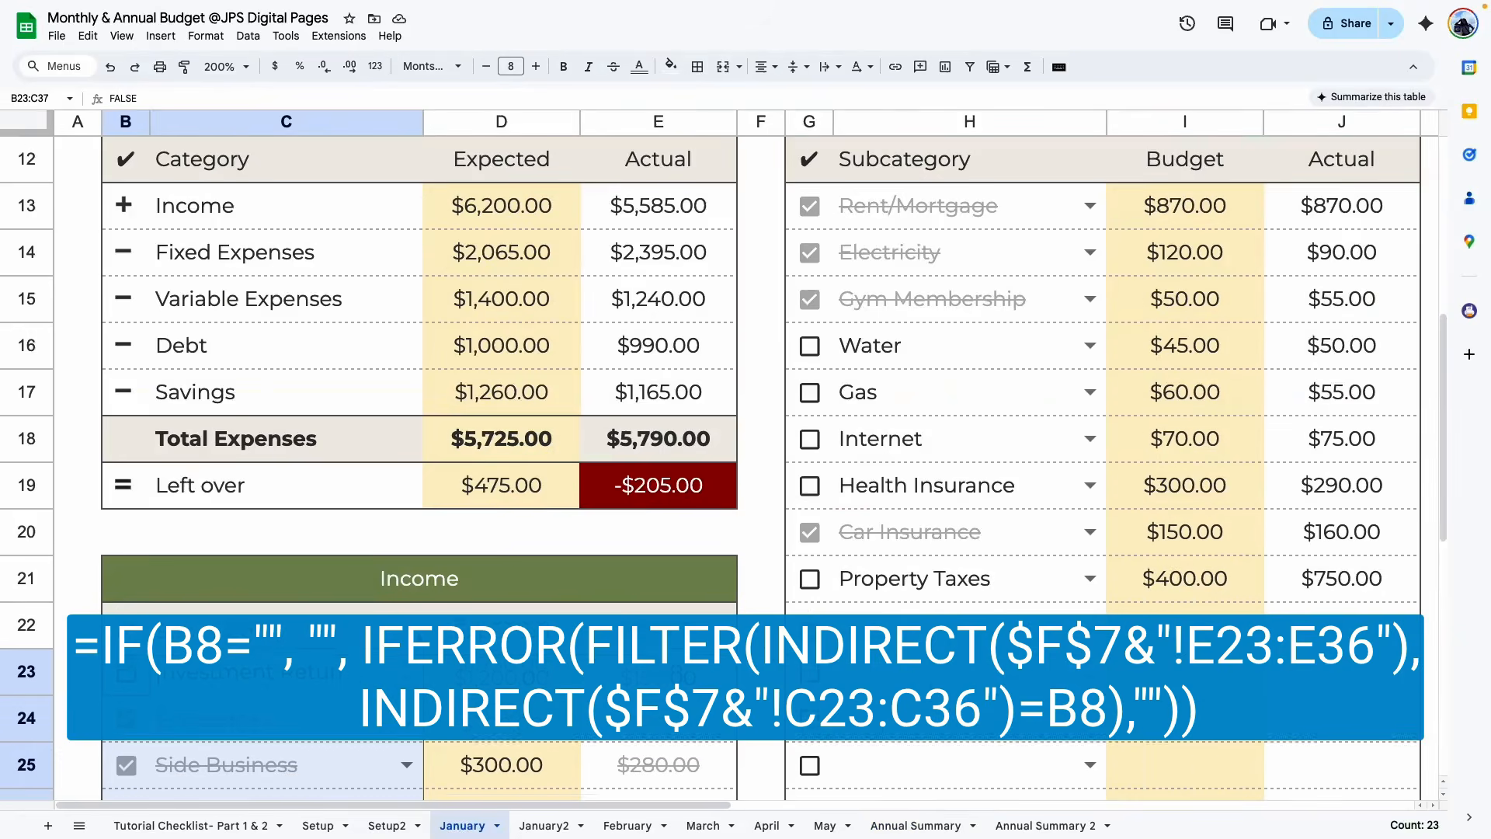
pyautogui.click(502, 649)
pyautogui.scroll(-3, 320, 466)
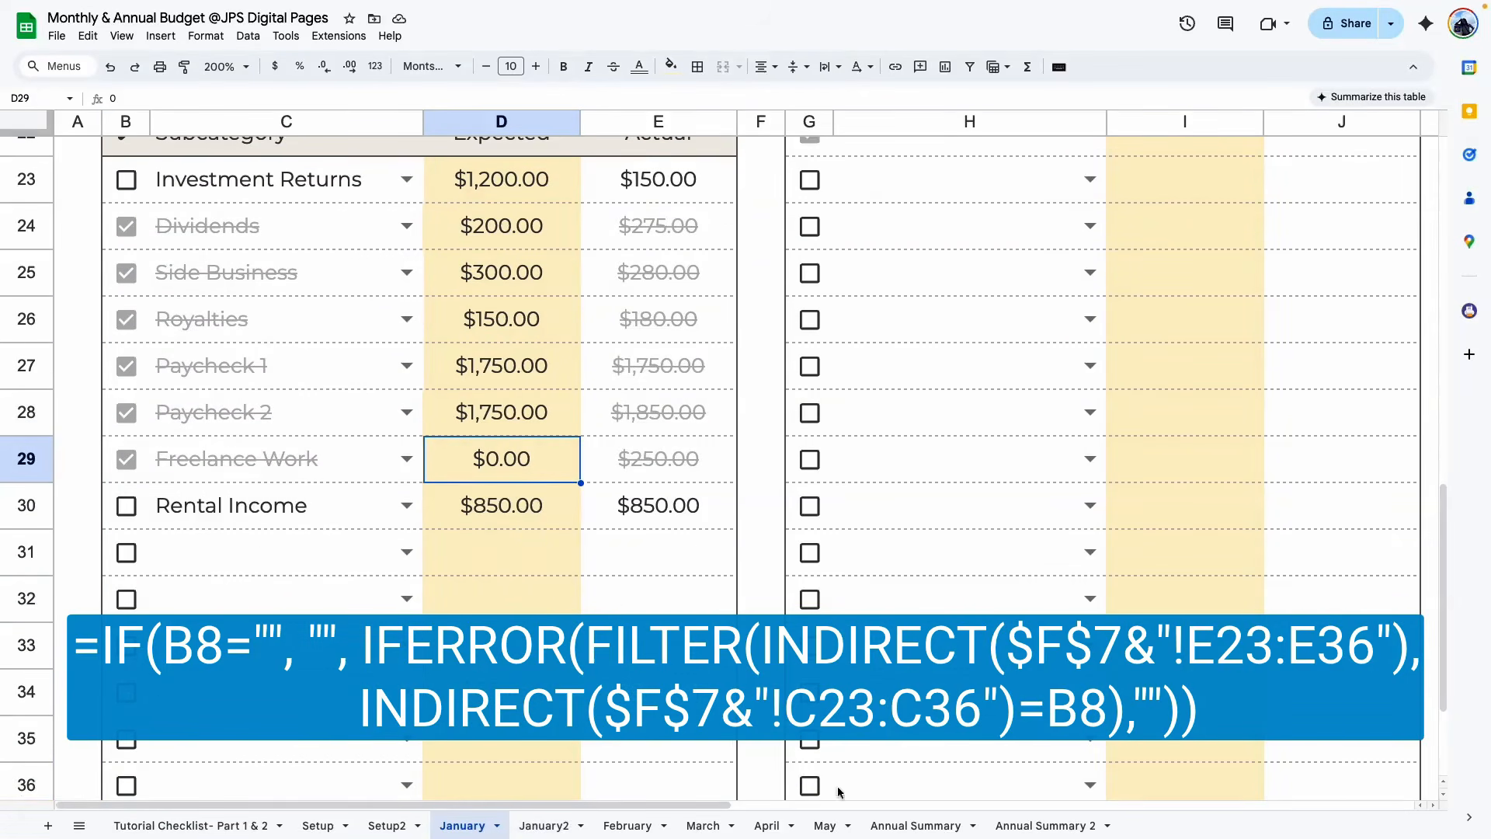
pyautogui.scroll(1, 420, 322)
pyautogui.moveTo(345, 230); pyautogui.dragTo(320, 646)
pyautogui.scroll(3, 272, 288)
pyautogui.scroll(-3, 265, 538)
pyautogui.scroll(5, 419, 388)
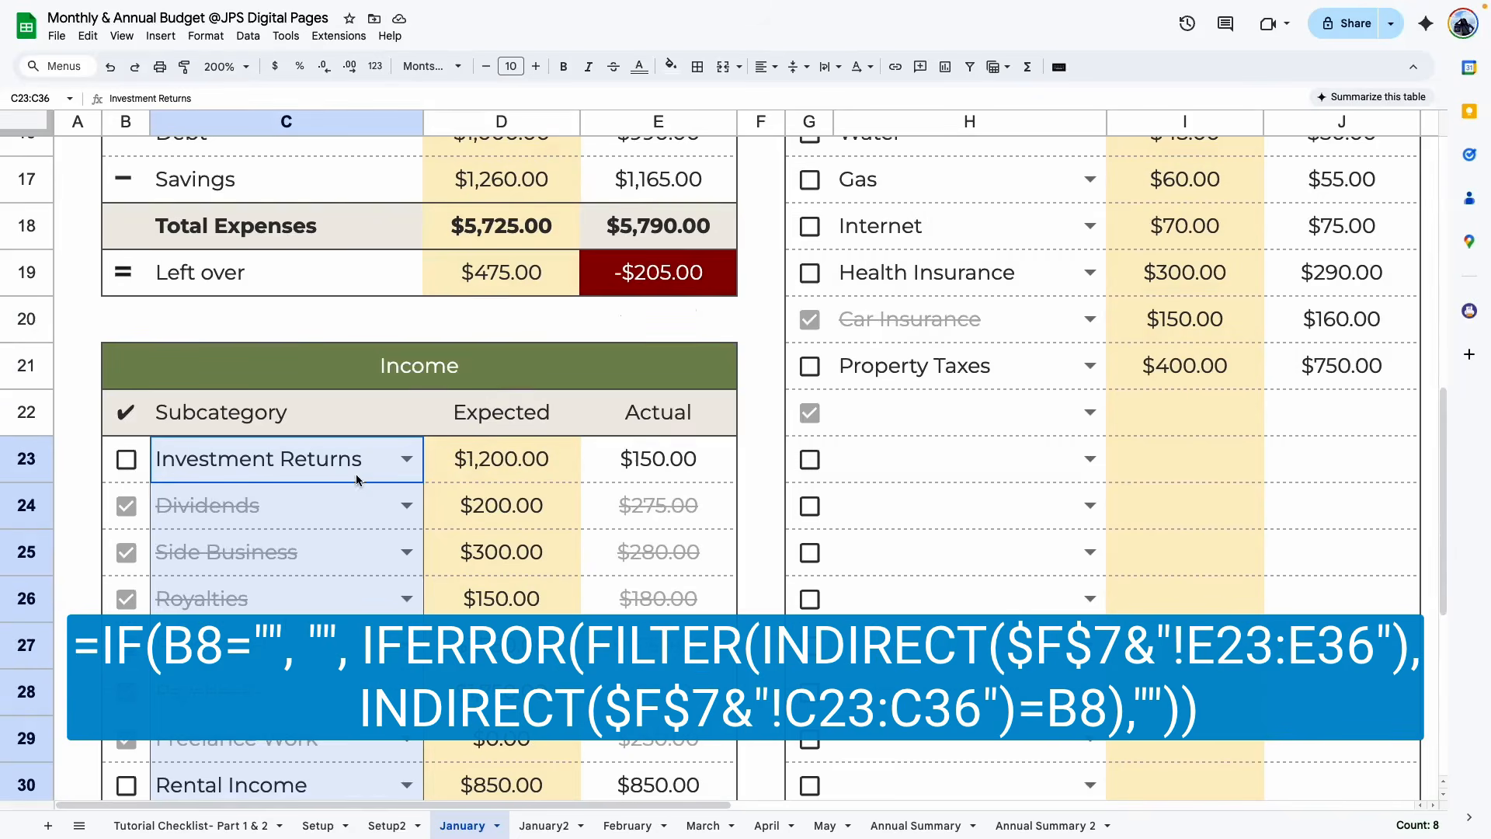
pyautogui.moveTo(667, 460); pyautogui.dragTo(673, 647)
pyautogui.scroll(1, 667, 584)
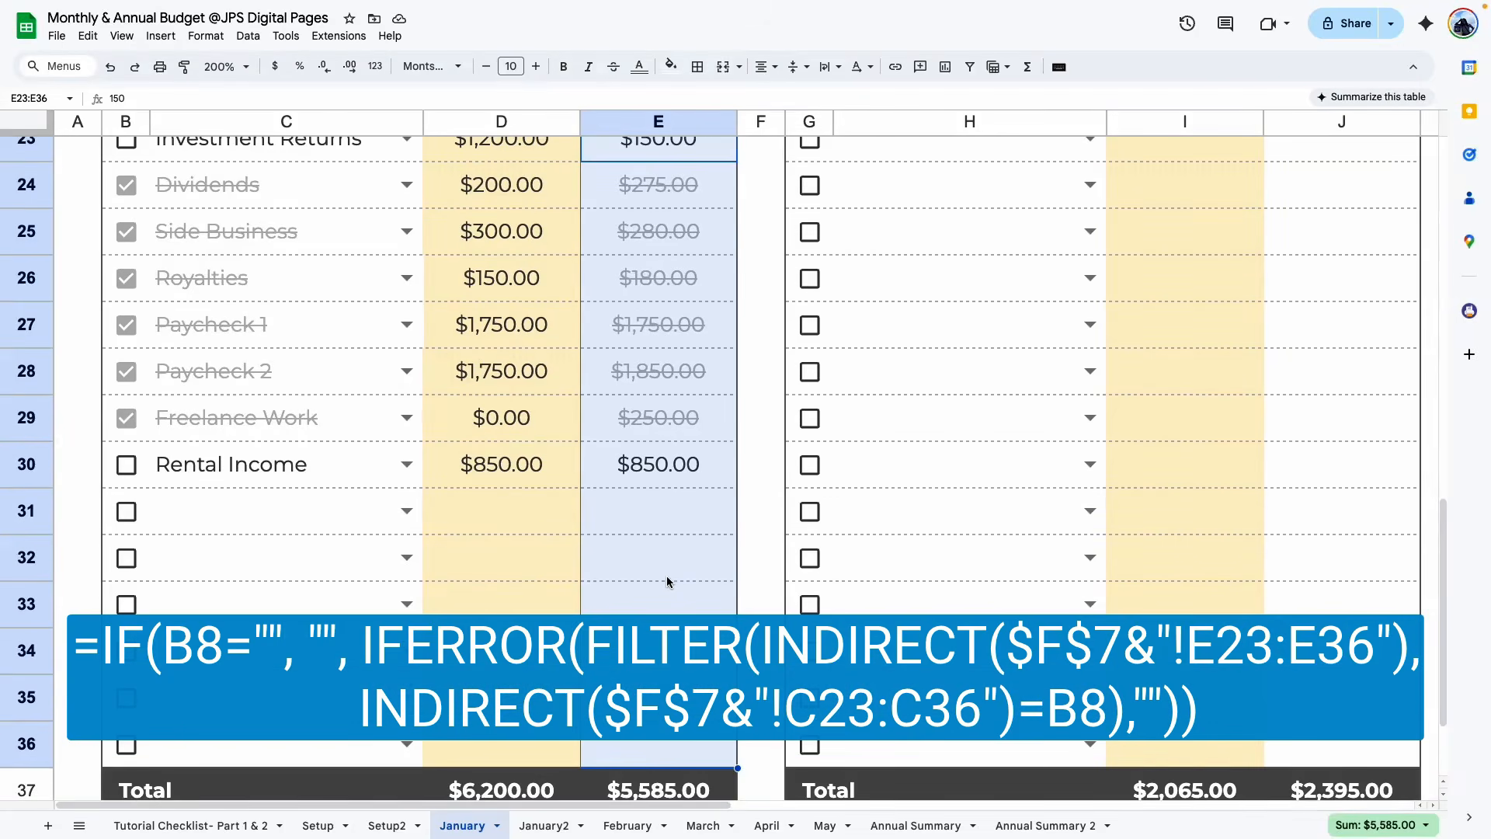
pyautogui.scroll(1, 723, 469)
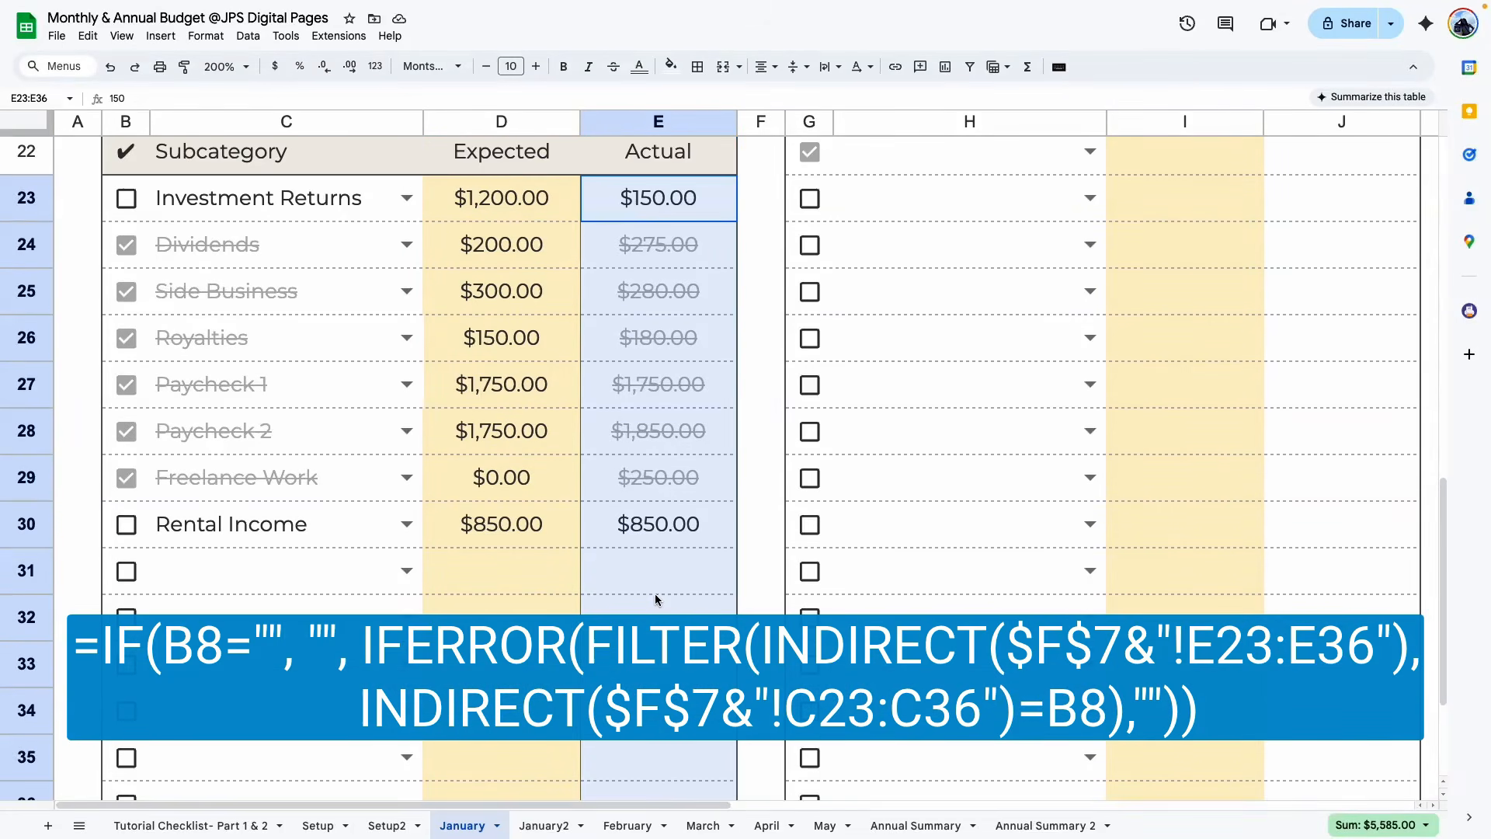
# Copy Annual Summary's F8 formula into F8 of Annual Summary 2: =IF(B8="", "", IFERROR(FILTER(INDIRECT($F$7&"!E23:E36"), INDIRECT($F$7&"!C23:C36")=B8), ""))
pyautogui.click(917, 826)
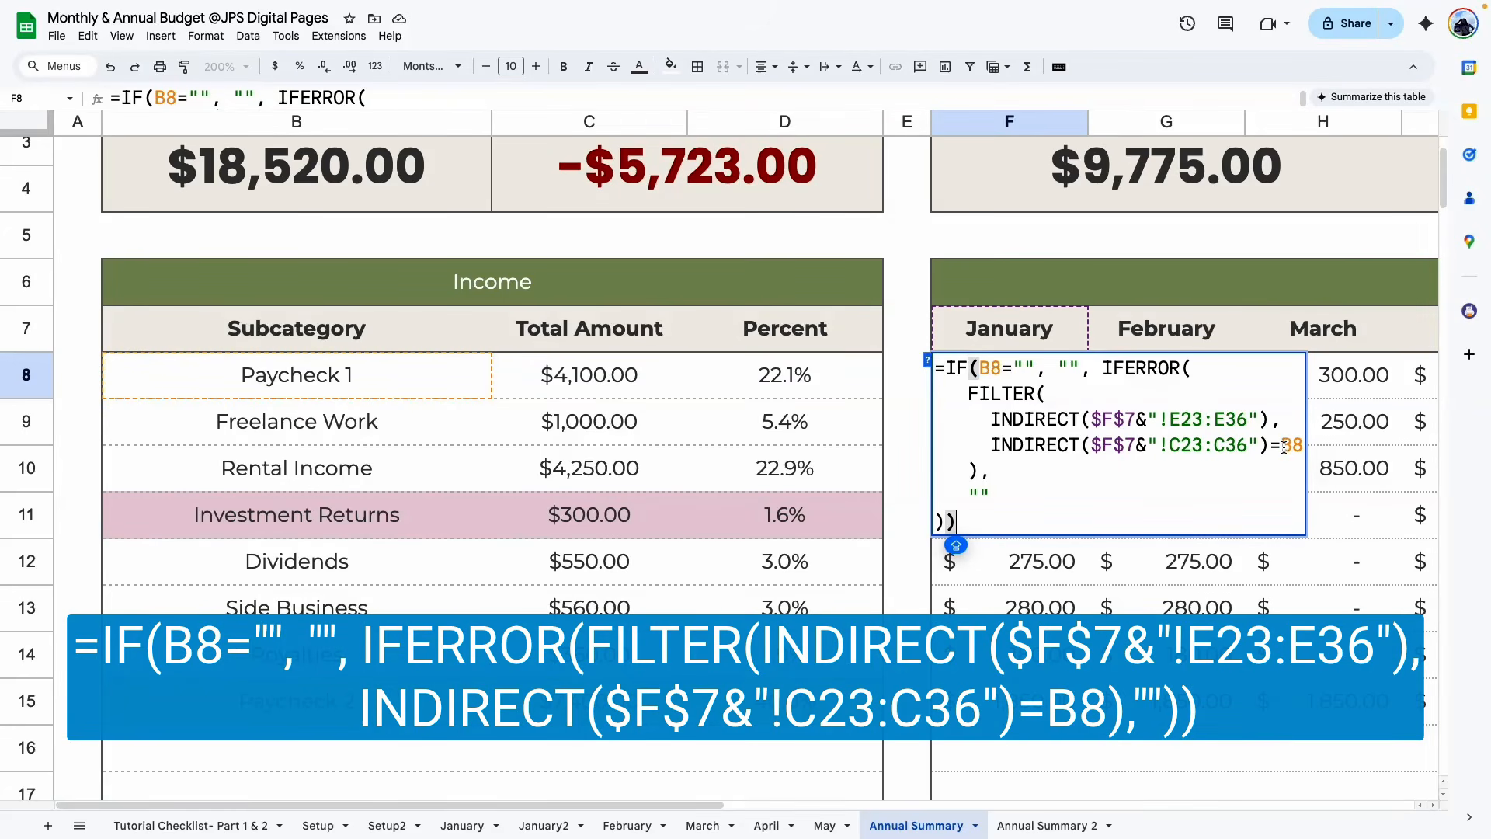
pyautogui.doubleClick(1208, 419)
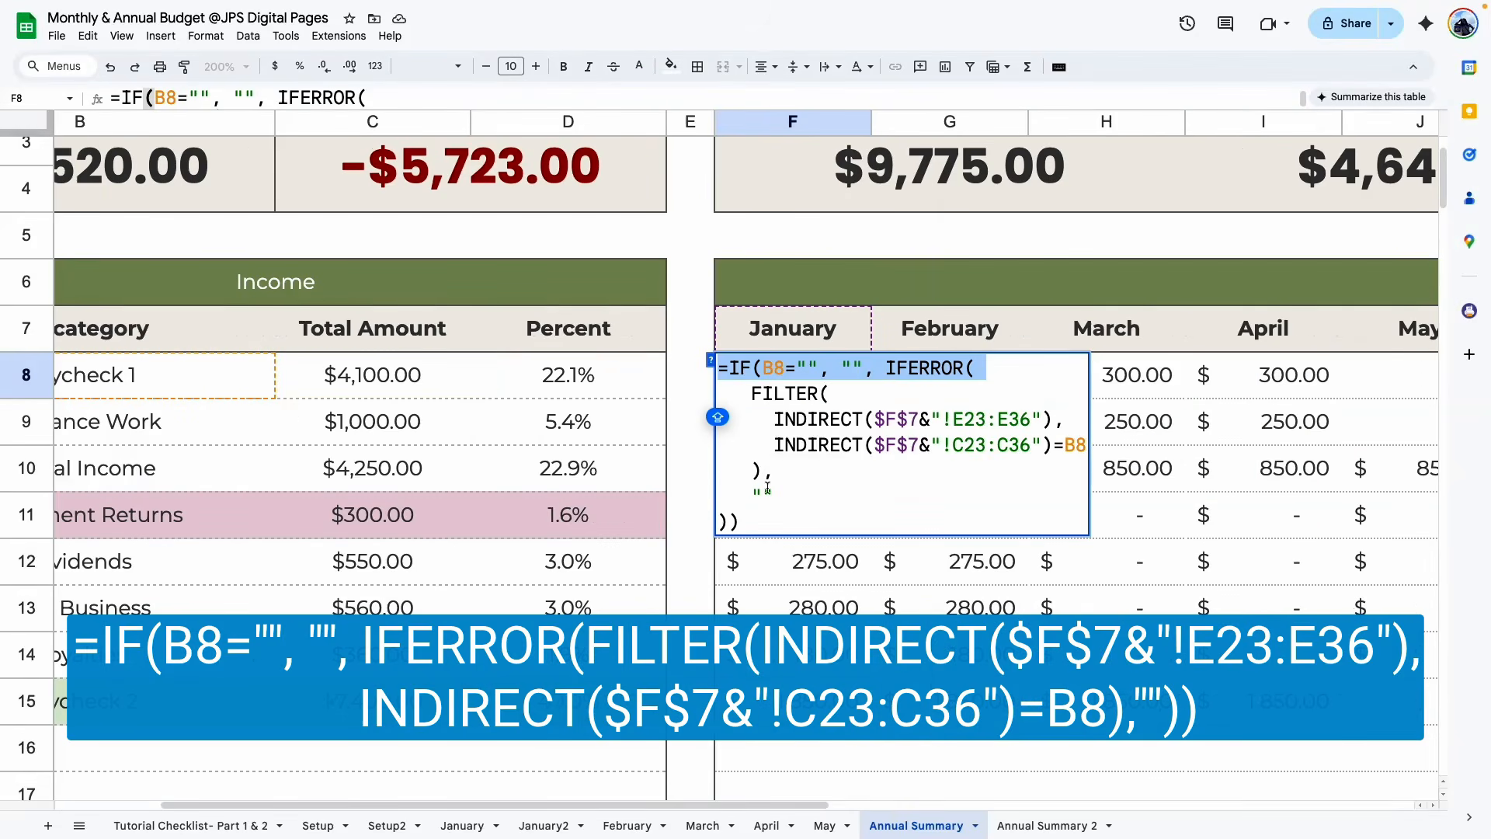
pyautogui.moveTo(756, 527); pyautogui.dragTo(716, 367)
pyautogui.hotkey('ctrl', 'c')
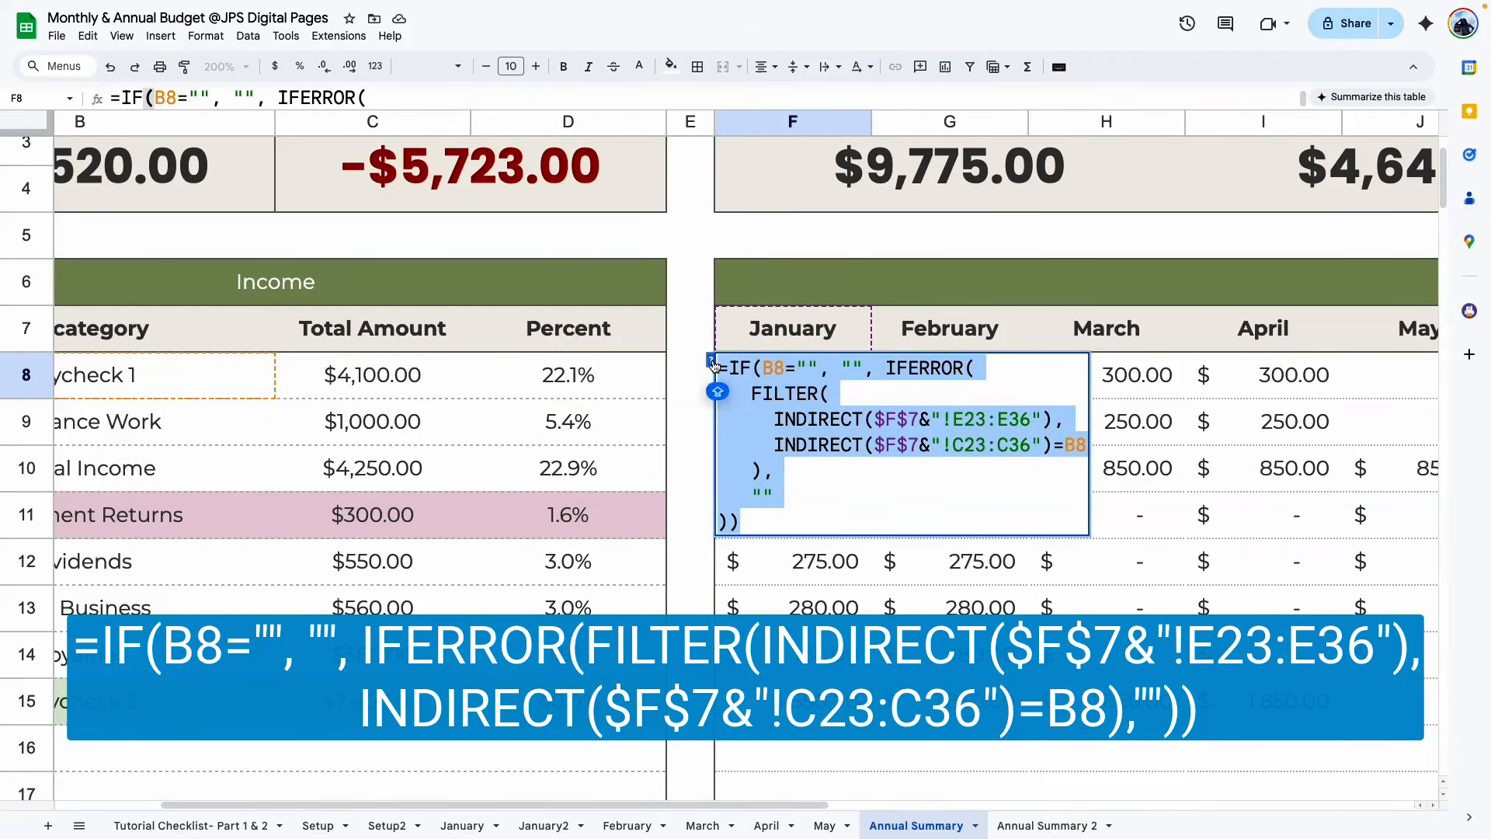
pyautogui.click(949, 700)
pyautogui.click(1028, 826)
pyautogui.hscroll(5, 713, 805)
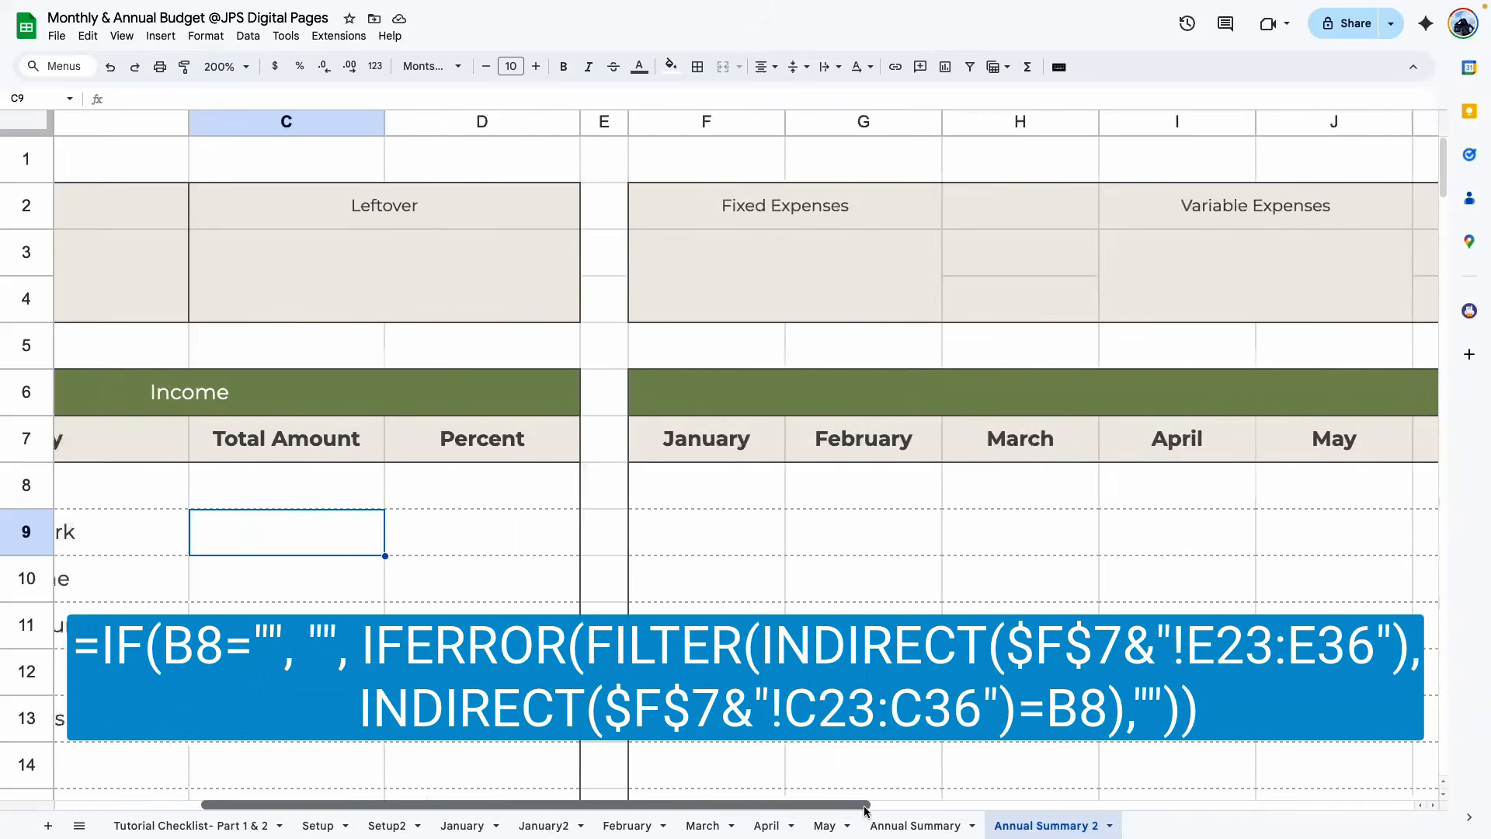
pyautogui.click(575, 484)
pyautogui.doubleClick(576, 483)
pyautogui.hotkey('ctrl', 'v')
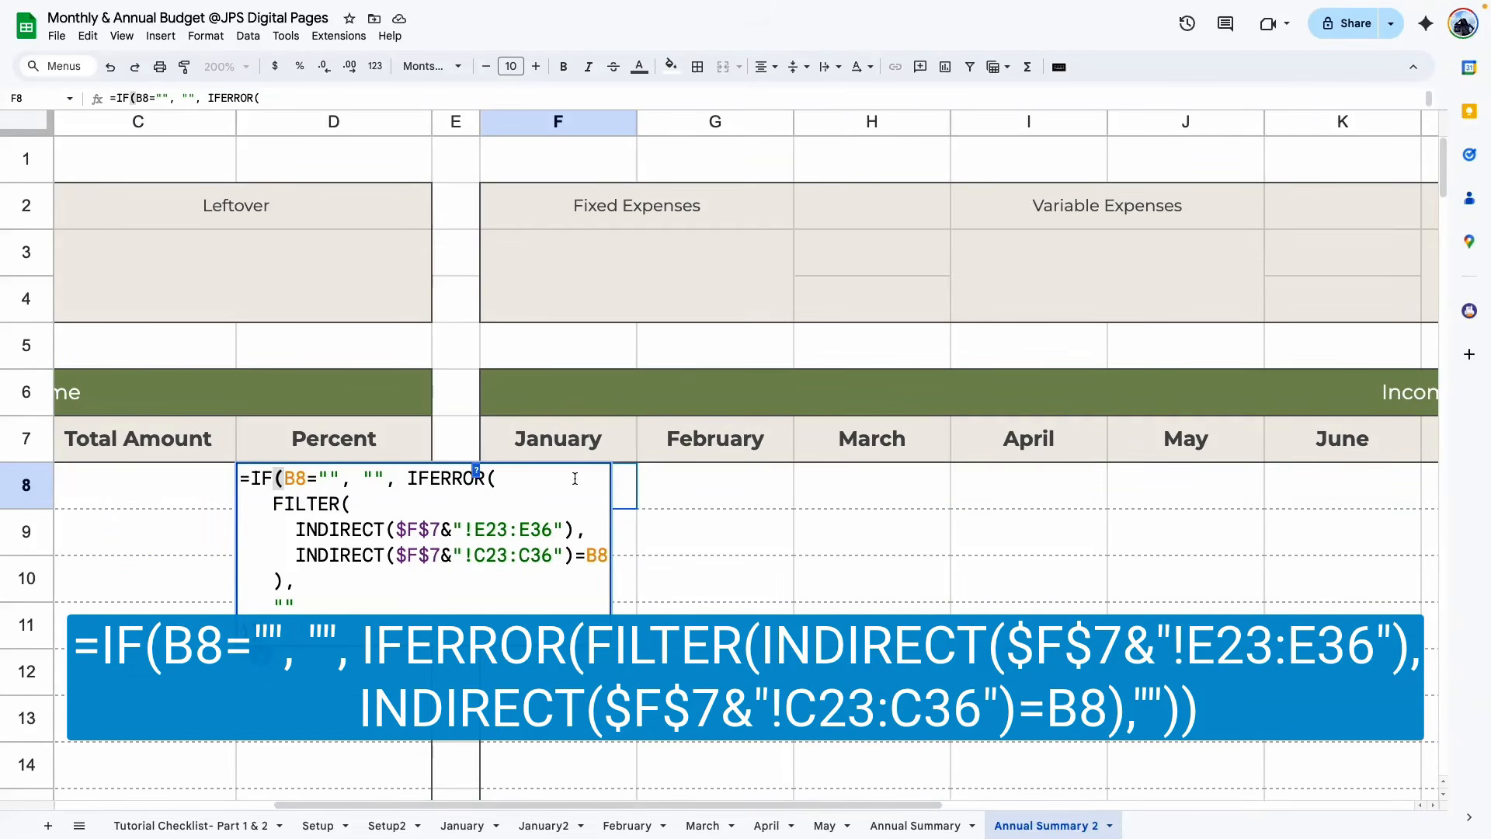
pyautogui.press('Return')
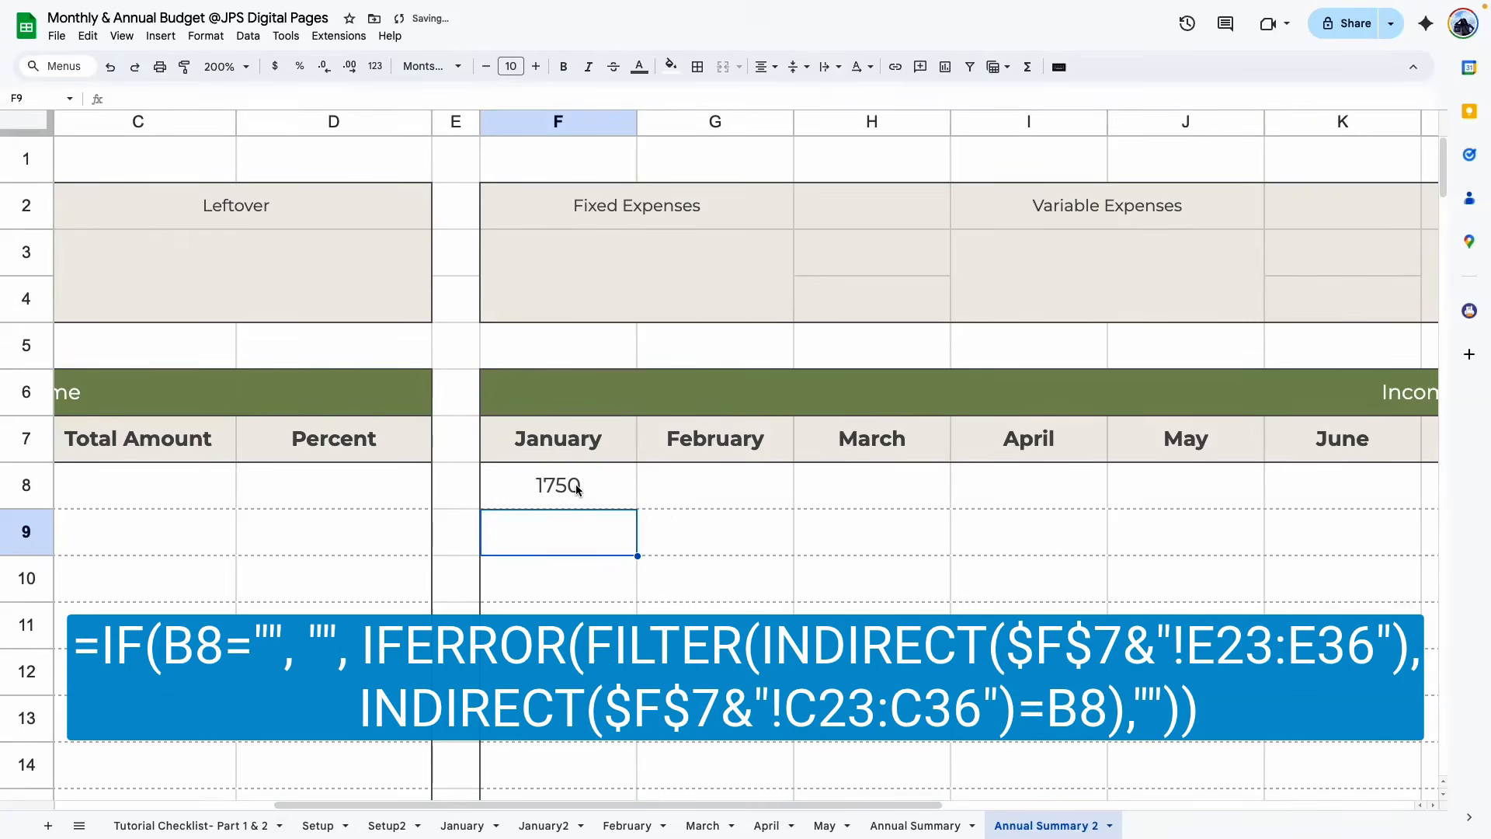
pyautogui.click(352, 485)
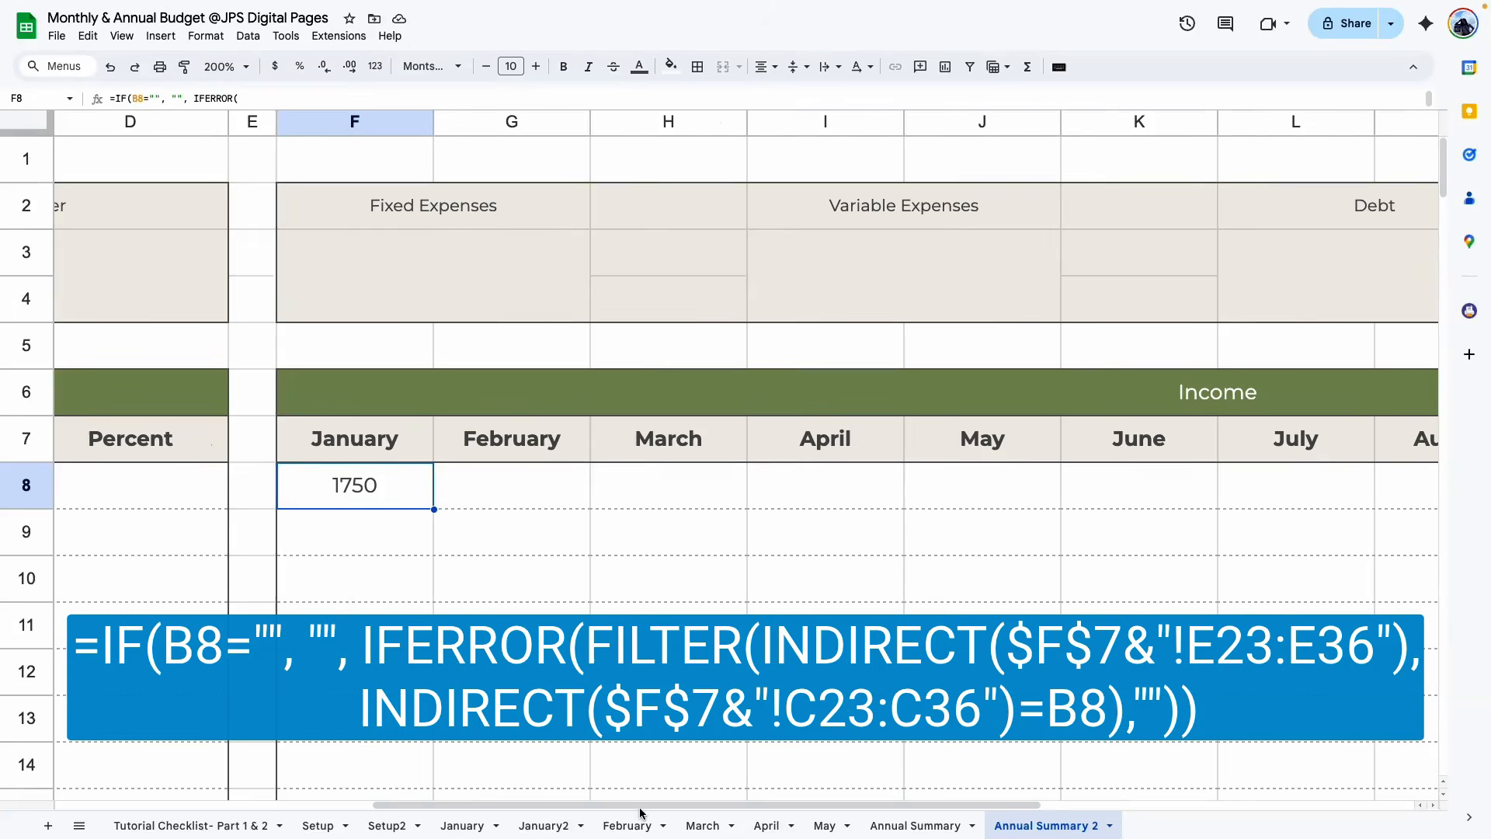
# Copy the full text of the January Income formula from cell F8 of Annual Summary 2
pyautogui.moveTo(642, 808); pyautogui.dragTo(534, 809)
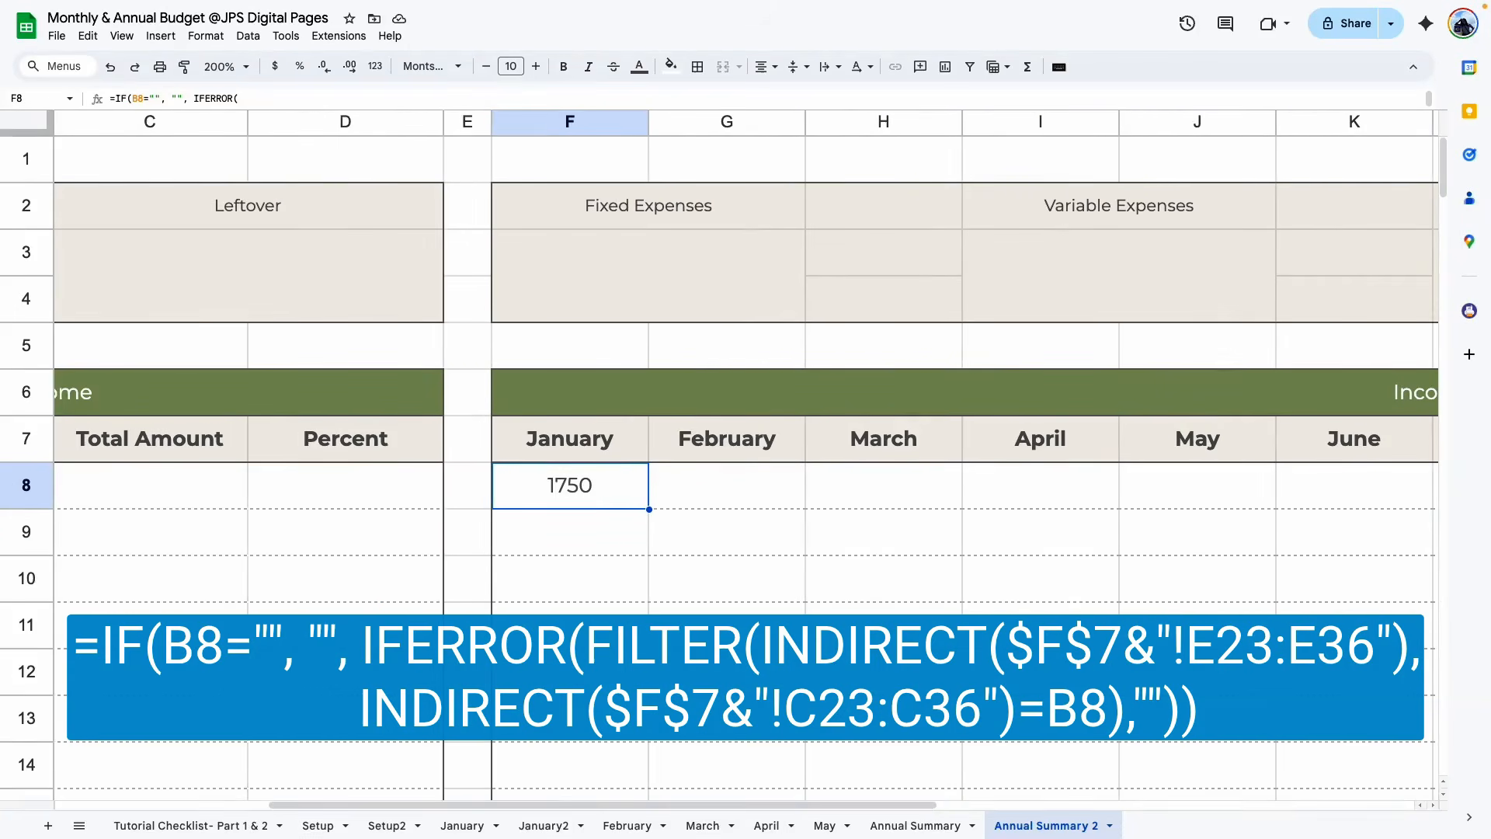
pyautogui.doubleClick(596, 505)
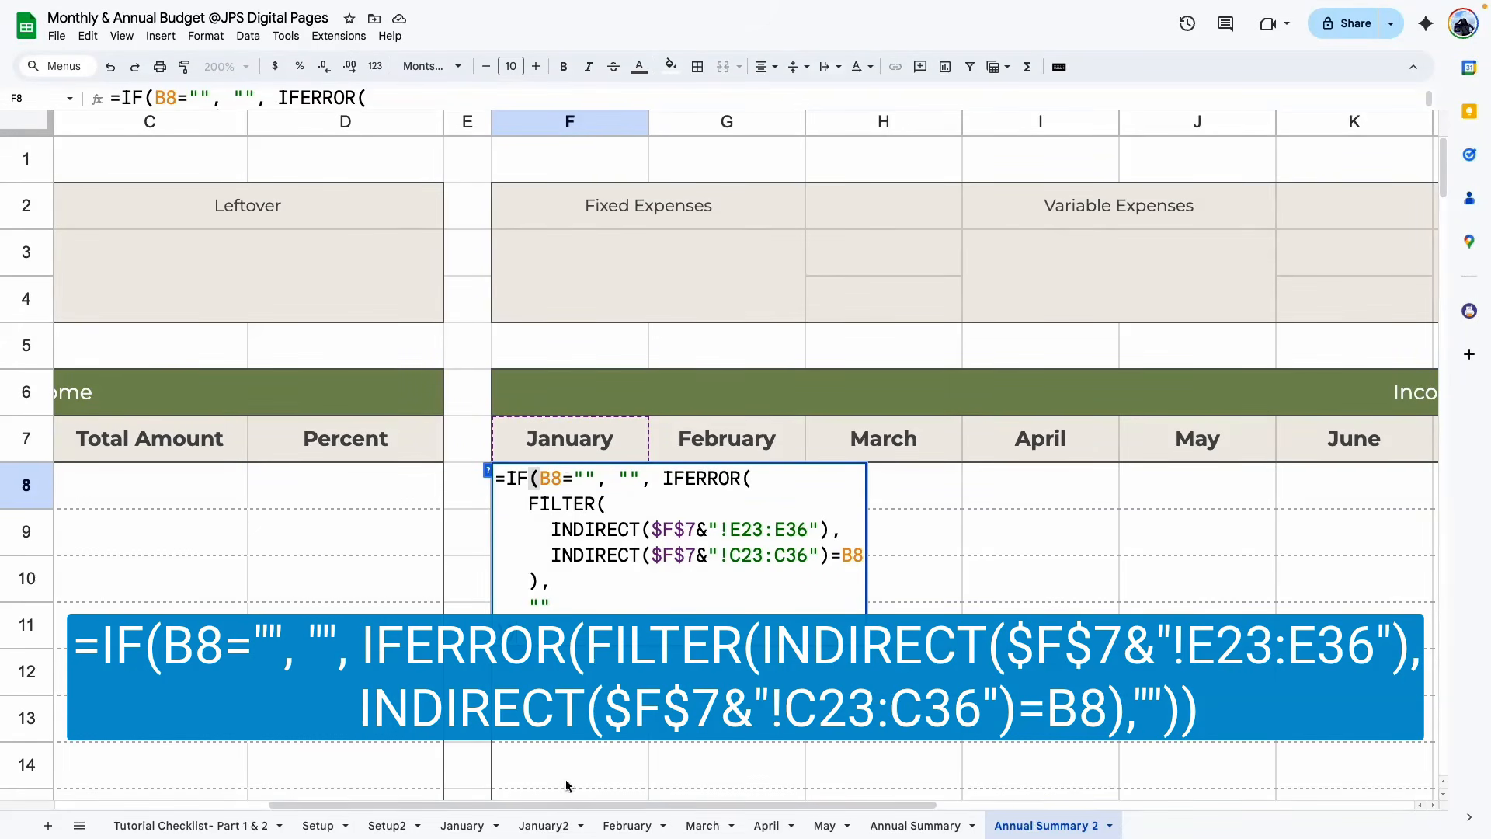
pyautogui.moveTo(587, 806); pyautogui.dragTo(372, 806)
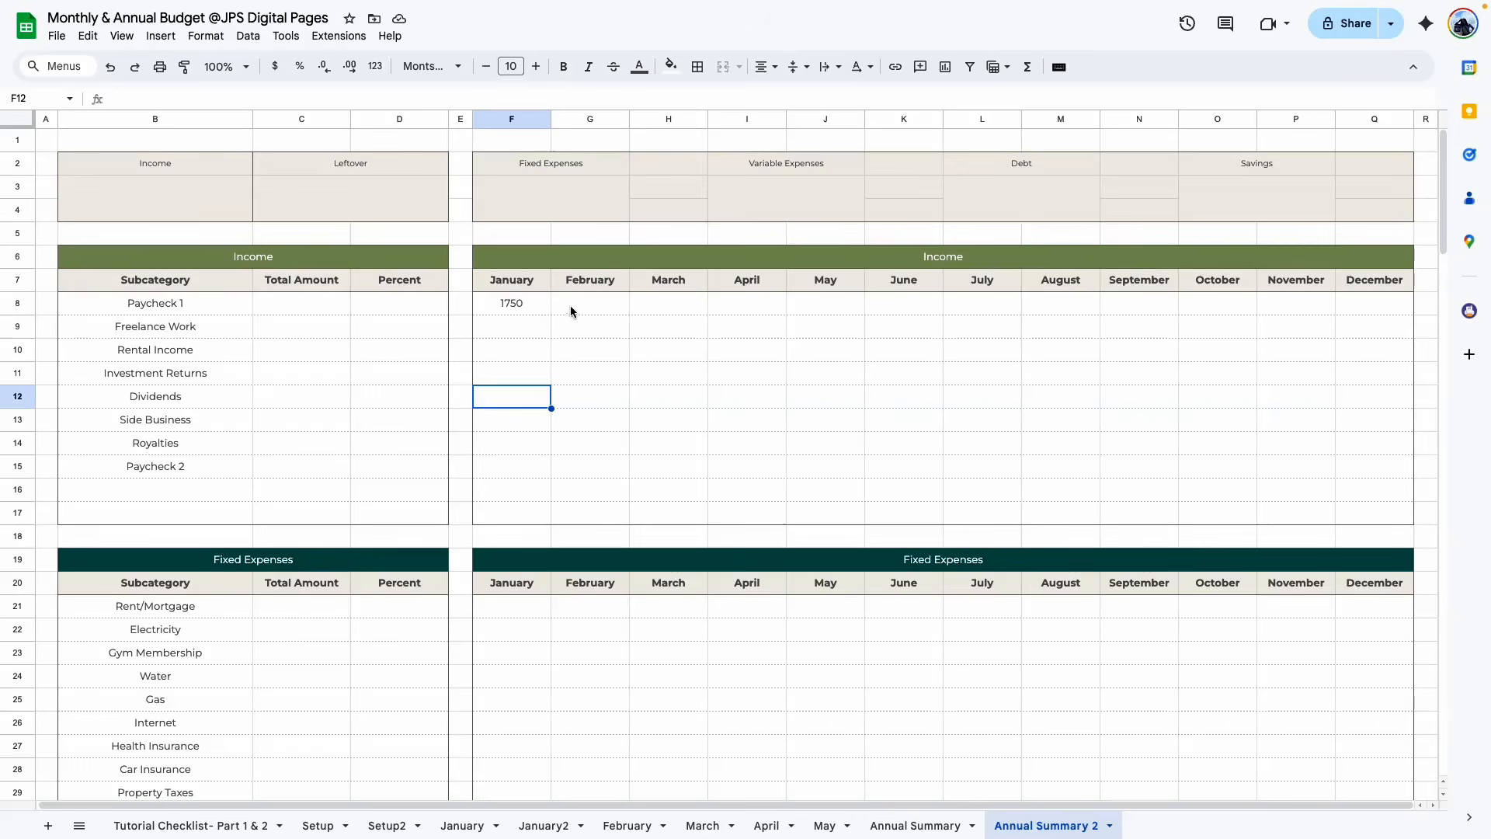
pyautogui.click(245, 67)
pyautogui.click(222, 220)
pyautogui.click(519, 402)
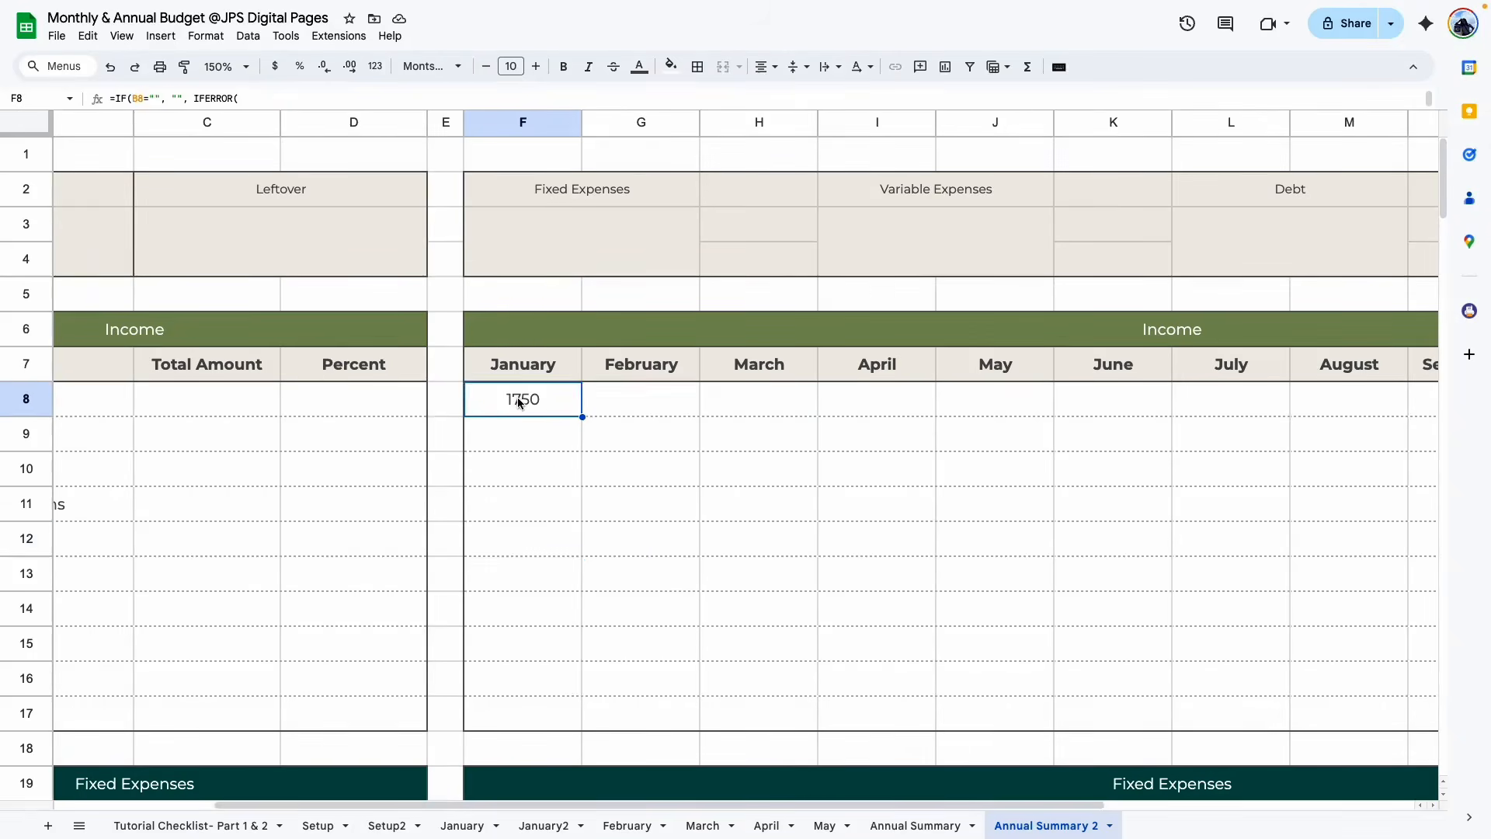
pyautogui.doubleClick(519, 402)
pyautogui.moveTo(490, 505); pyautogui.dragTo(465, 399)
pyautogui.hotkey('ctrl', 'c')
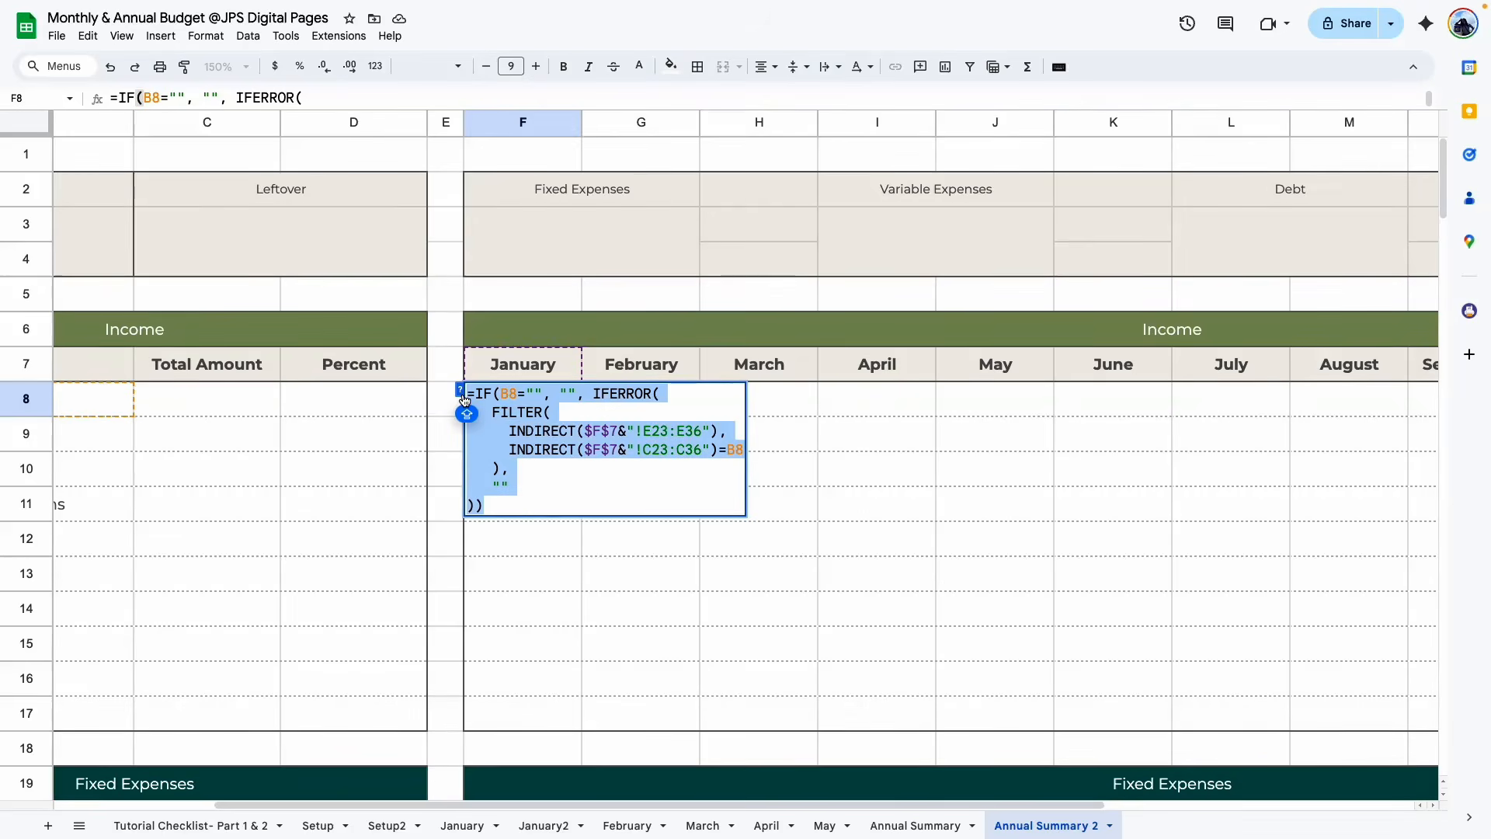
pyautogui.click(544, 609)
# Paste the formula text into February's Income cell G8 and change both $F$7 references to $G$7
pyautogui.click(622, 403)
pyautogui.doubleClick(626, 400)
pyautogui.hotkey('ctrl', 'v')
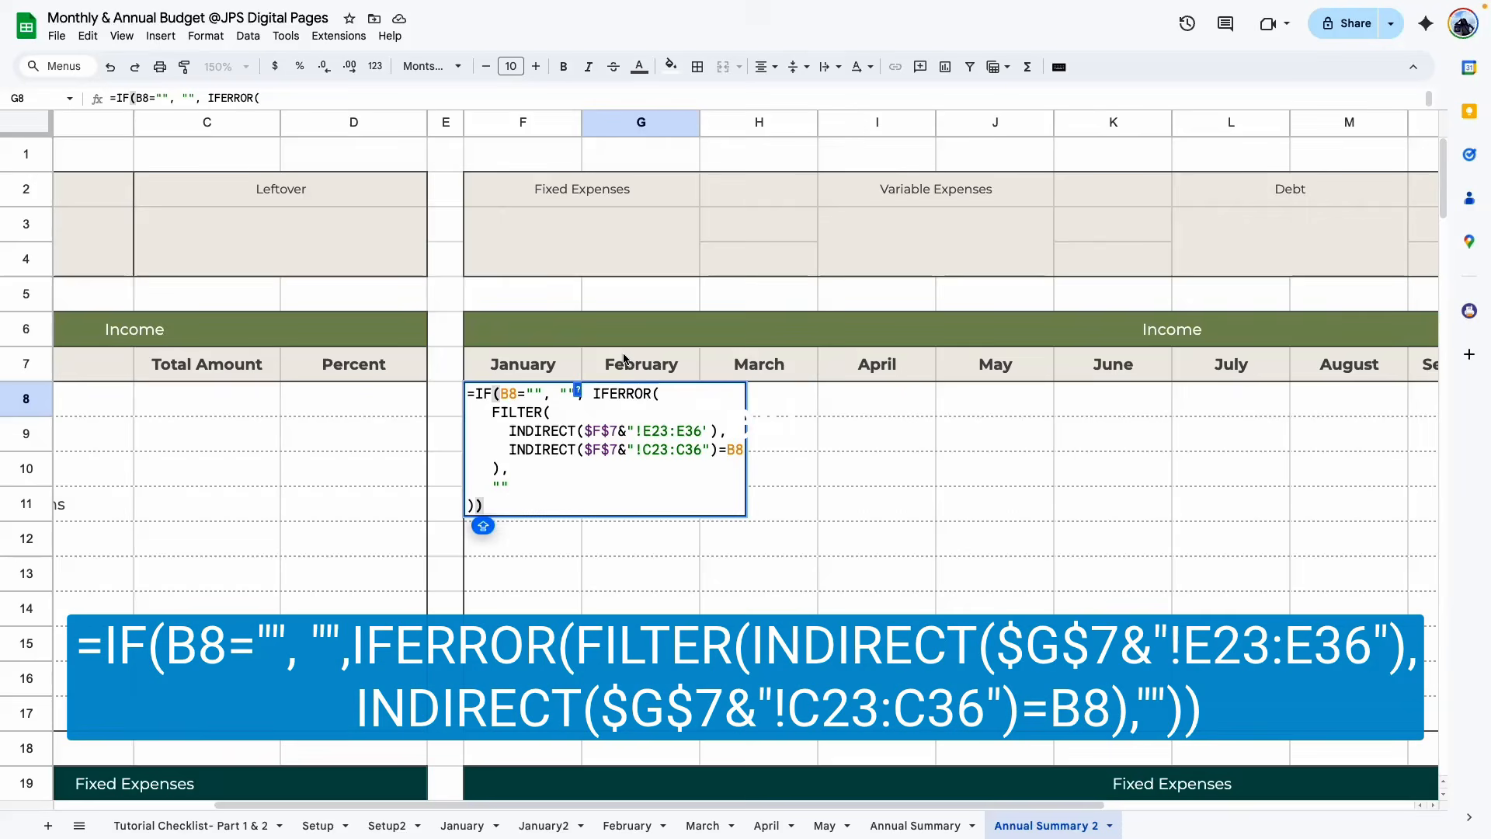
pyautogui.click(596, 430)
pyautogui.moveTo(596, 429); pyautogui.dragTo(603, 430)
pyautogui.write('G')
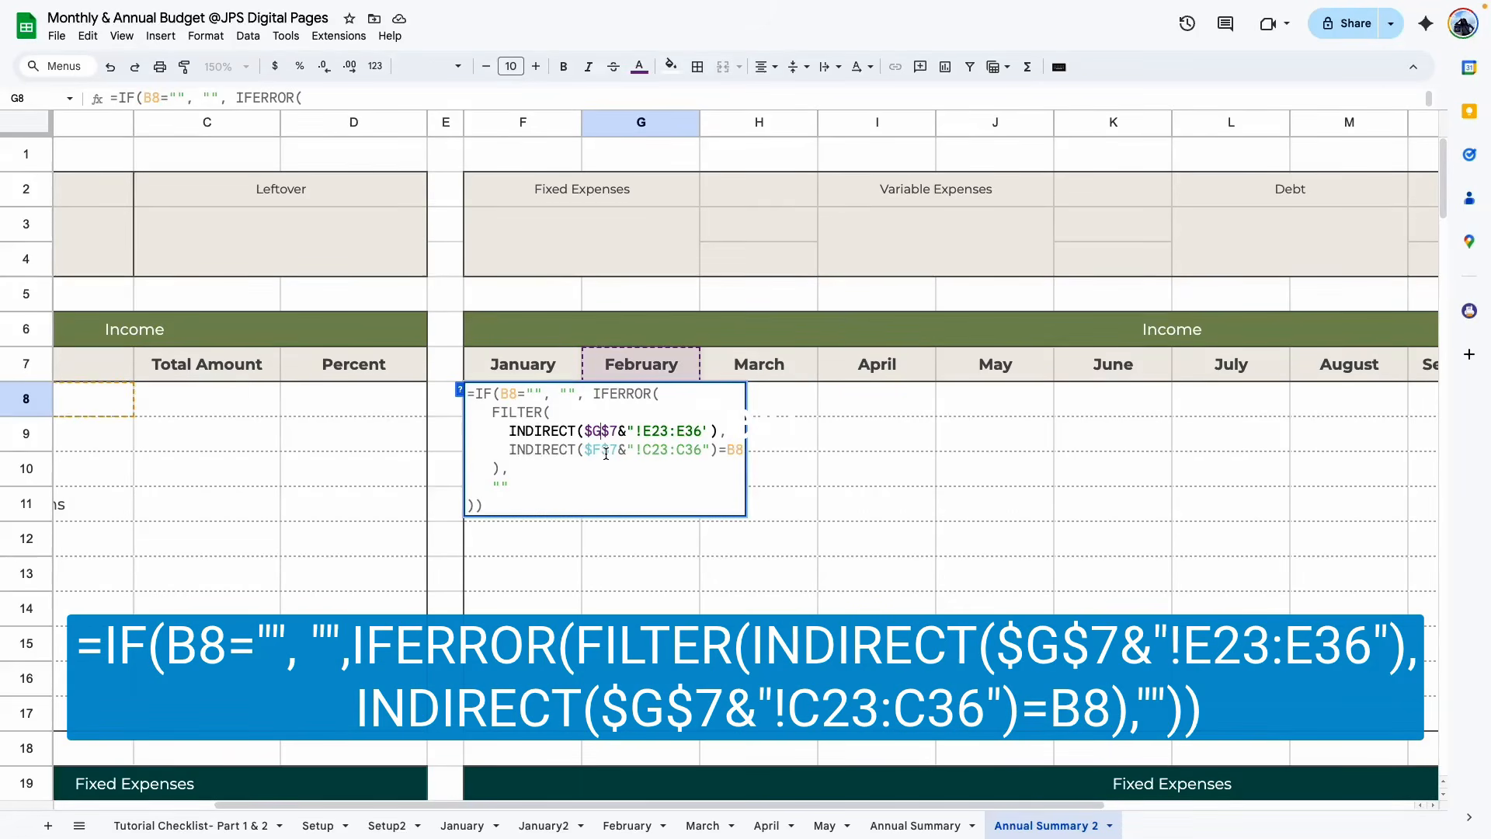
pyautogui.click(572, 464)
pyautogui.moveTo(593, 450); pyautogui.dragTo(602, 450)
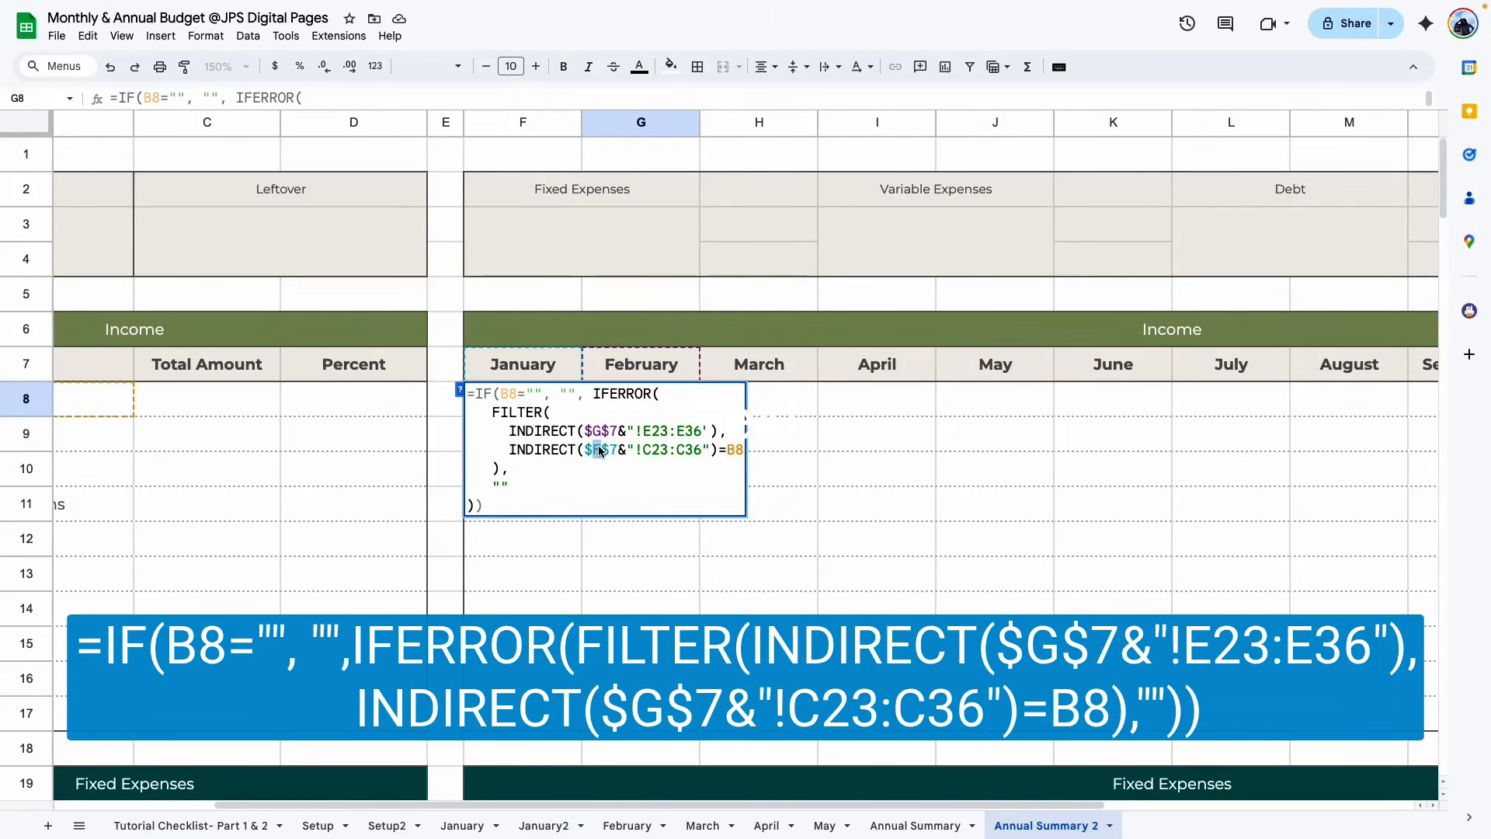
pyautogui.write('G')
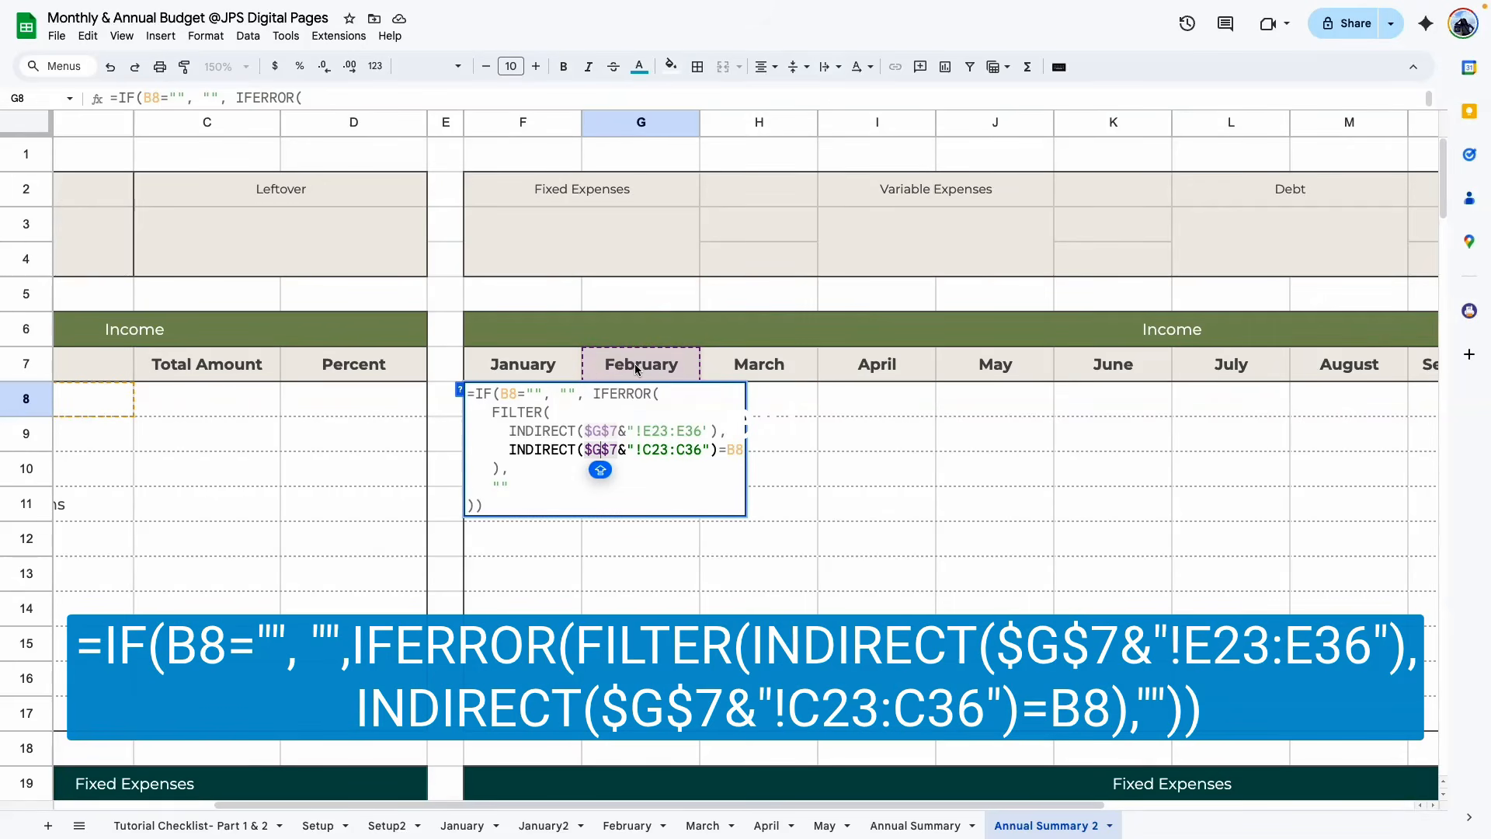
pyautogui.press('Return')
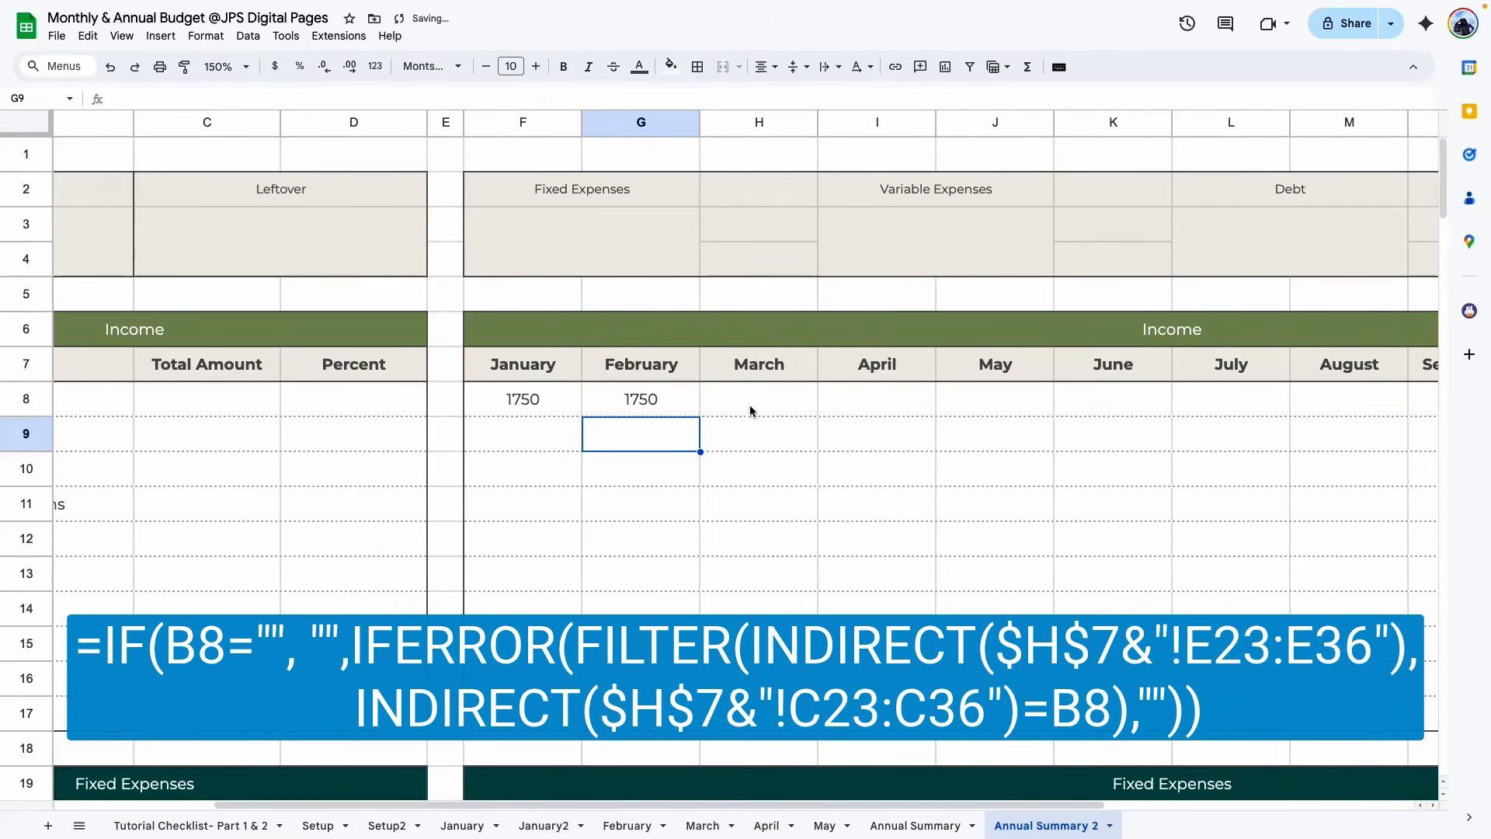
# Paste the formula text into March's Income cell H8 and change both $F$7 references to $H$7
pyautogui.click(753, 395)
pyautogui.doubleClick(753, 394)
pyautogui.hotkey('ctrl', 'v')
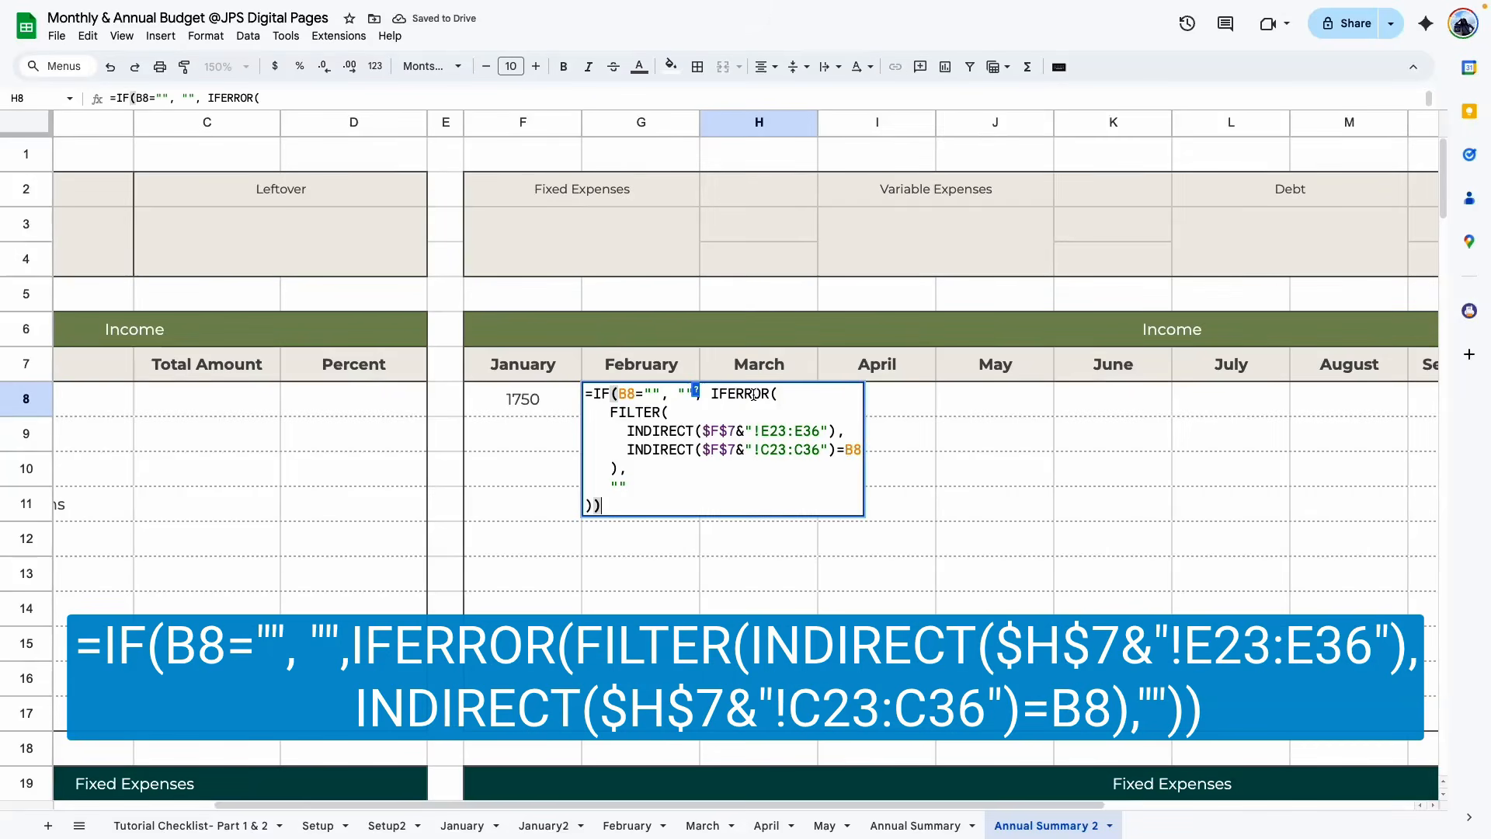
pyautogui.doubleClick(712, 431)
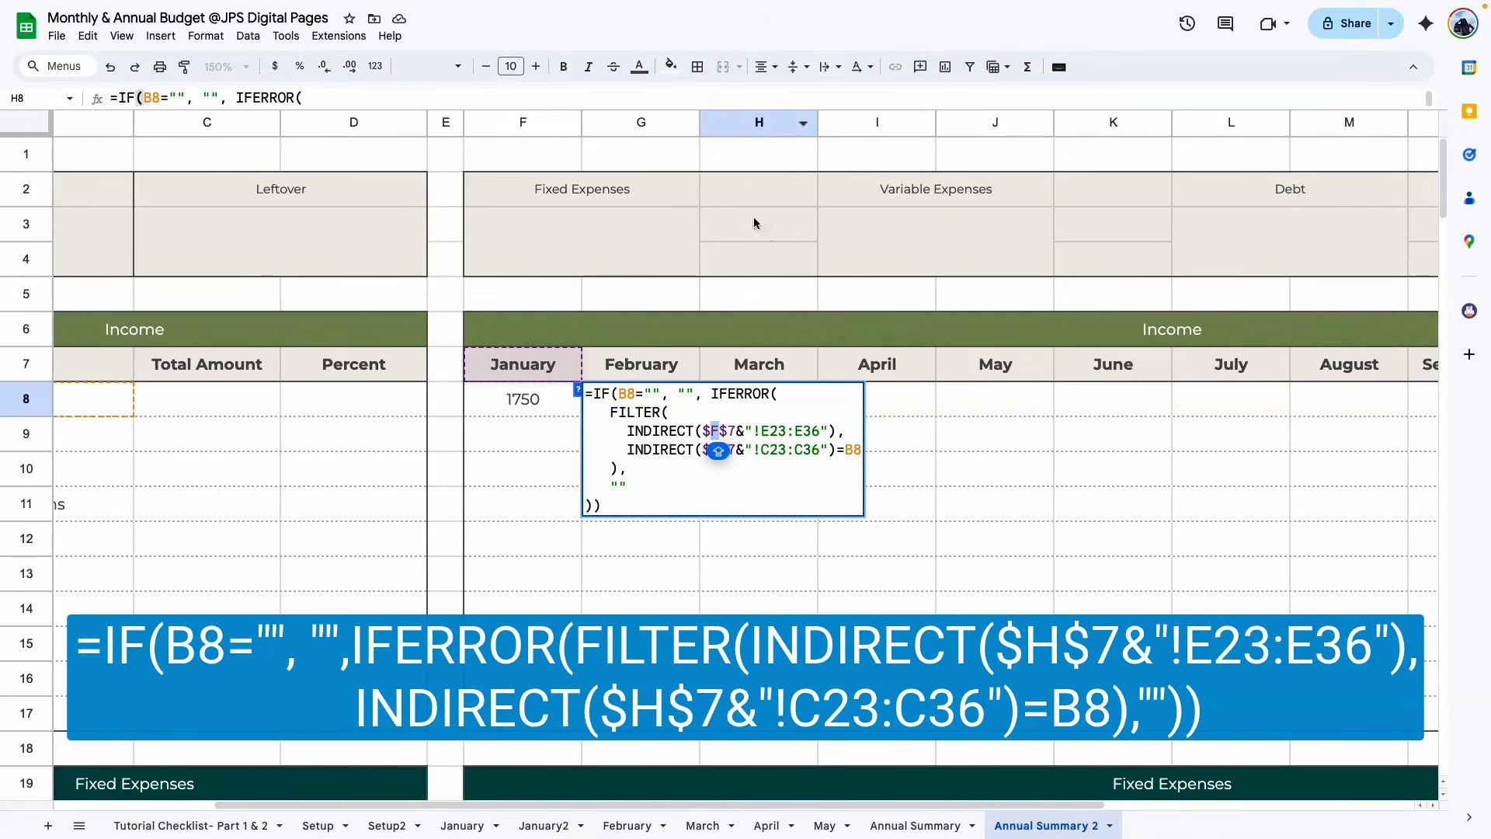
pyautogui.write('H')
pyautogui.doubleClick(713, 449)
pyautogui.write('H')
pyautogui.press('Return')
# Paste the formula text into April's Income cell I8 and change both $F$7 references to $I$7
pyautogui.hscroll(3, 455, 376)
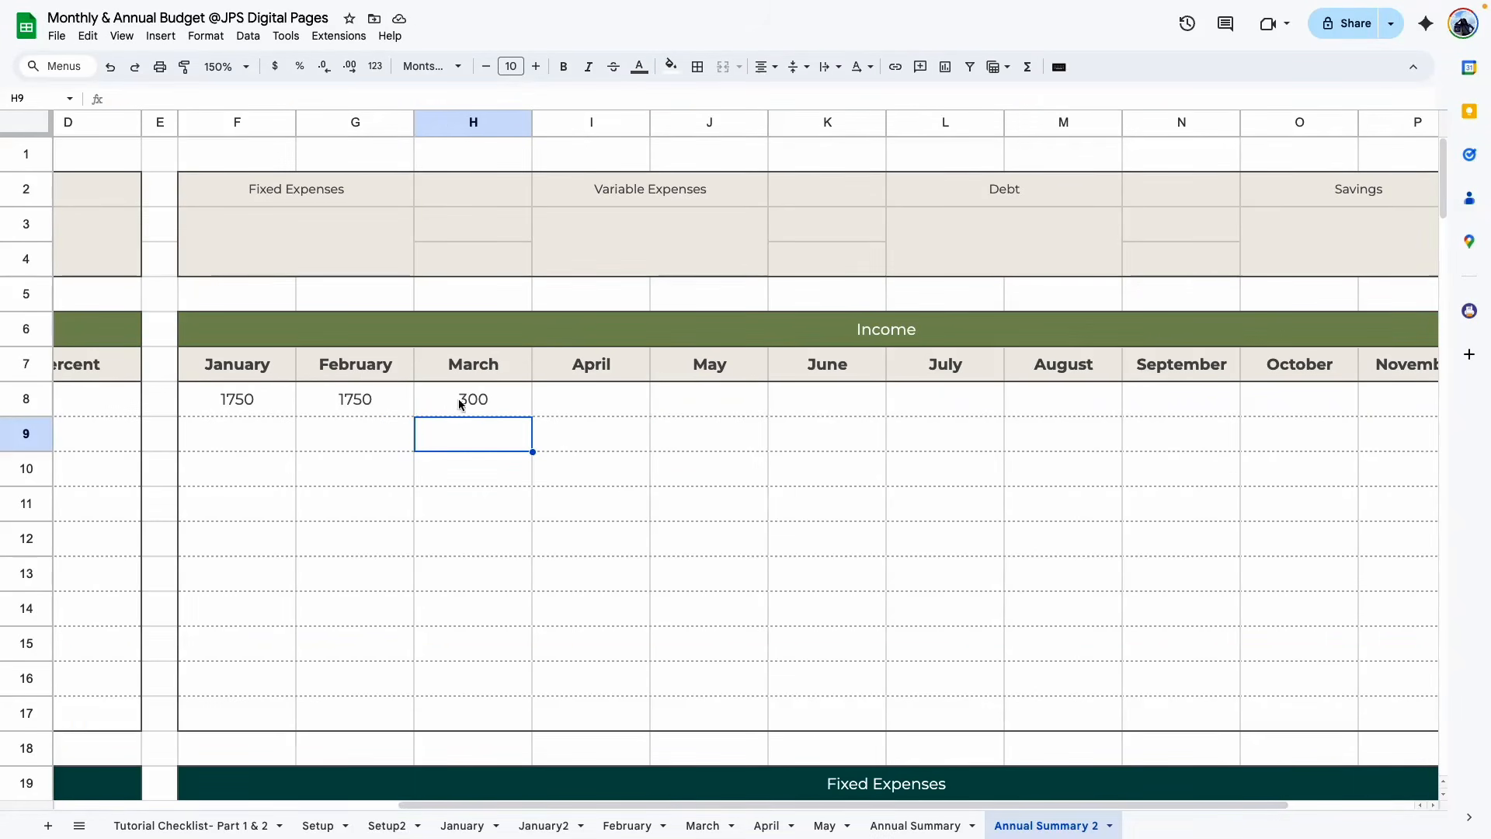
pyautogui.click(586, 400)
pyautogui.doubleClick(587, 398)
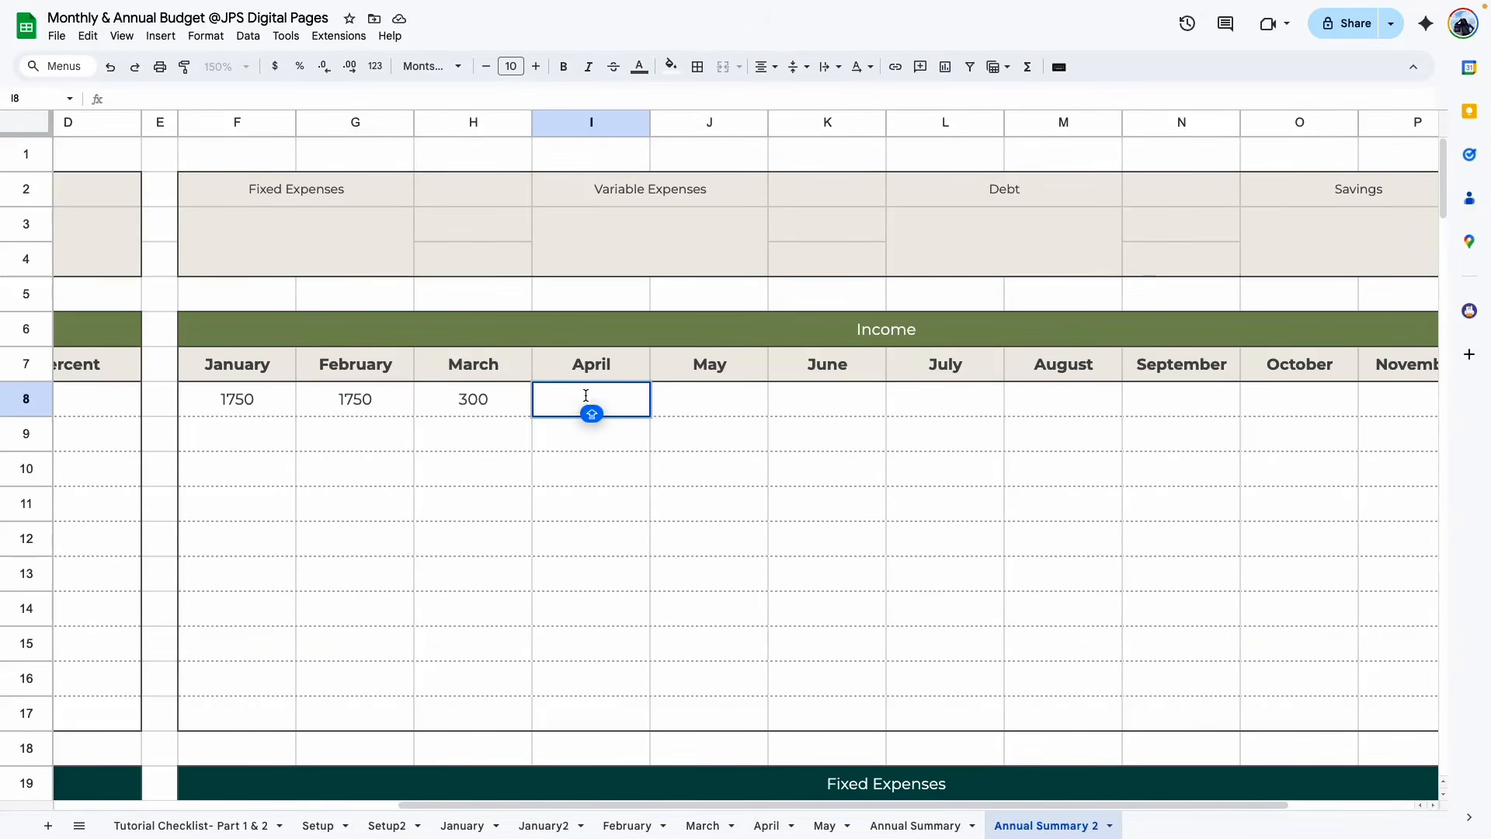
pyautogui.hotkey('ctrl', 'v')
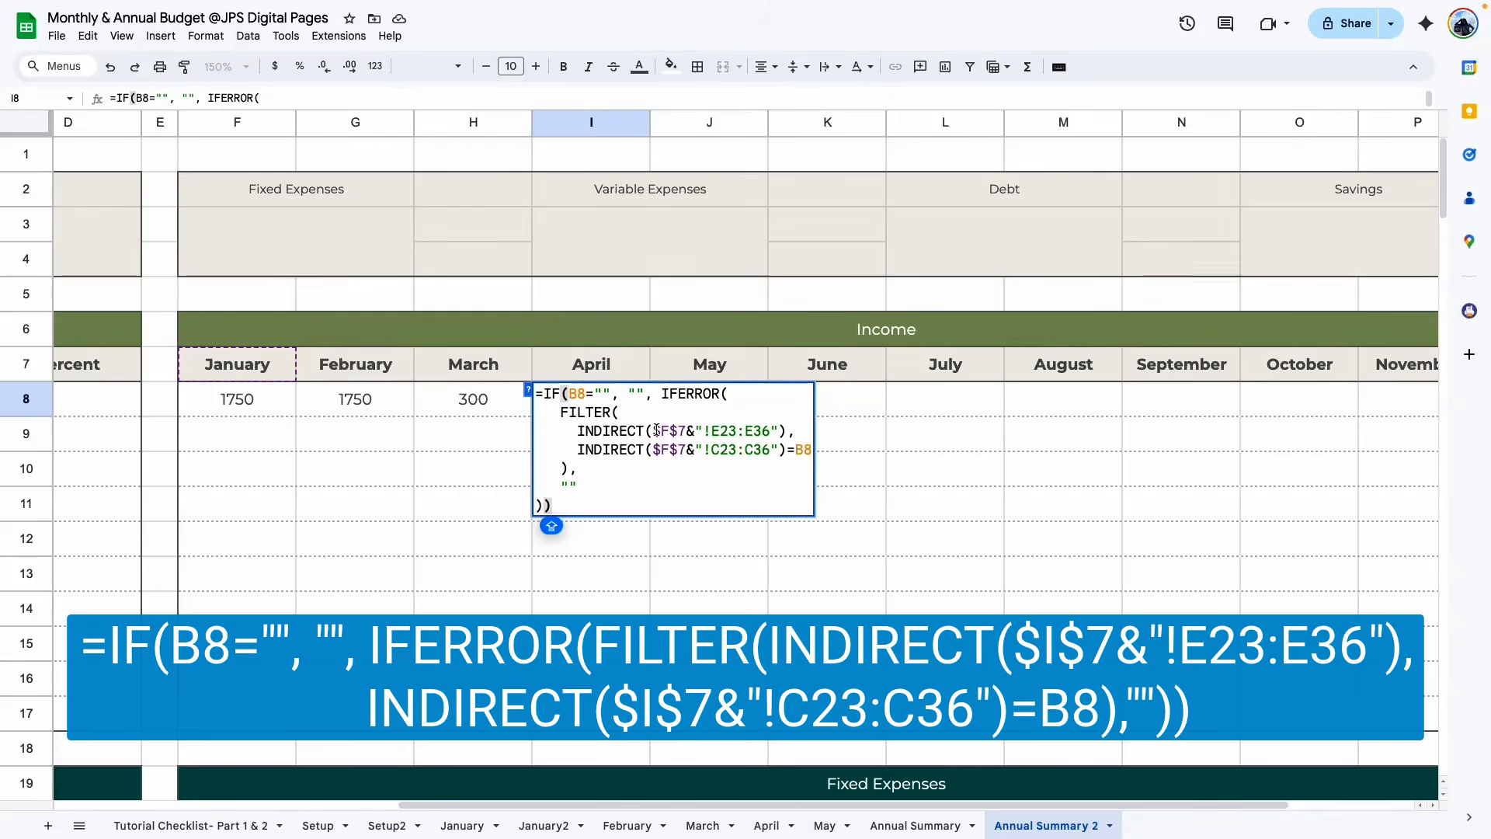
pyautogui.click(665, 431)
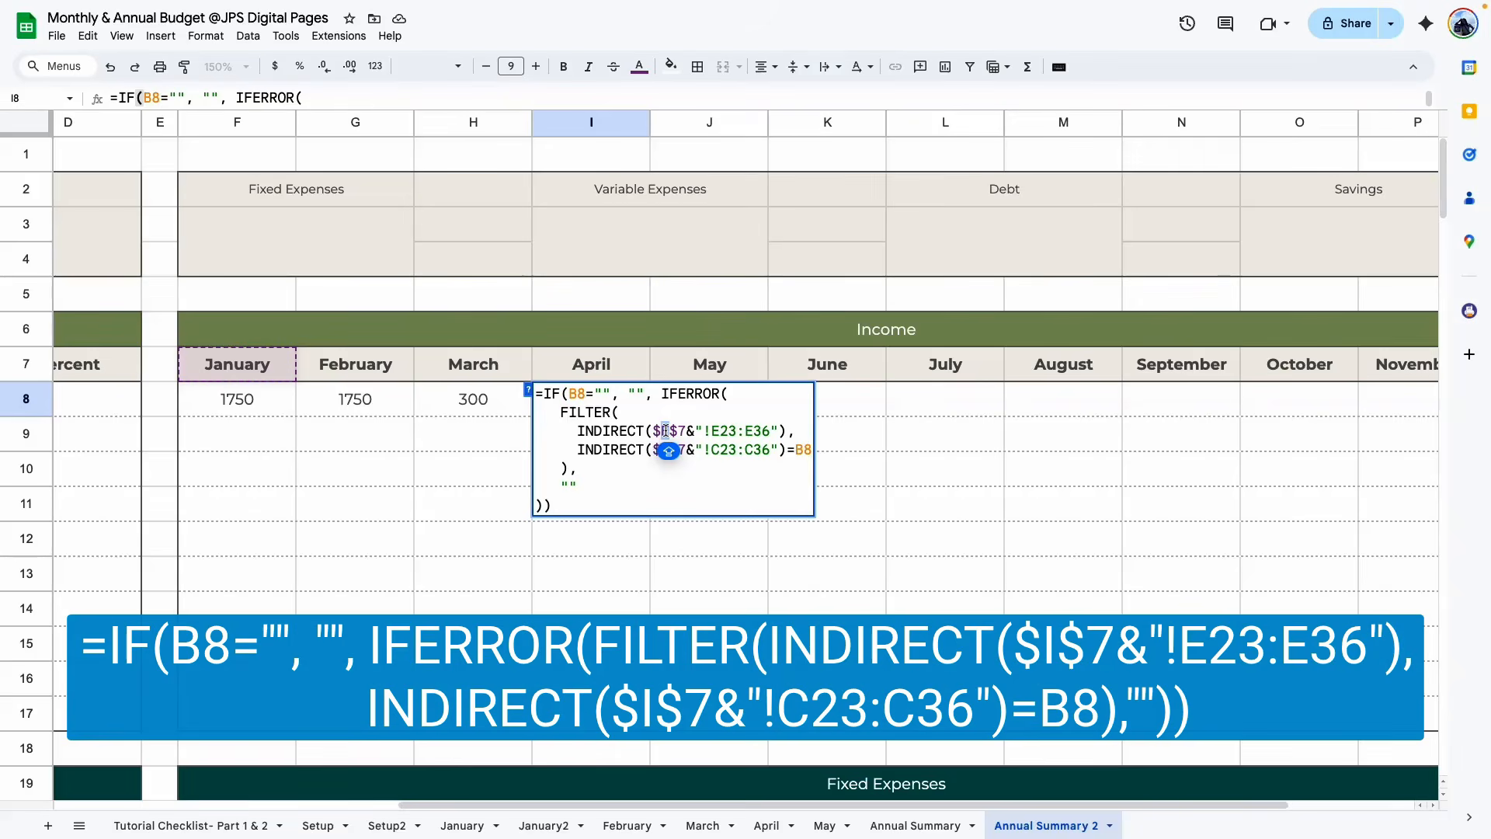
pyautogui.write('I')
pyautogui.doubleClick(667, 450)
pyautogui.write('i')
pyautogui.press('Return')
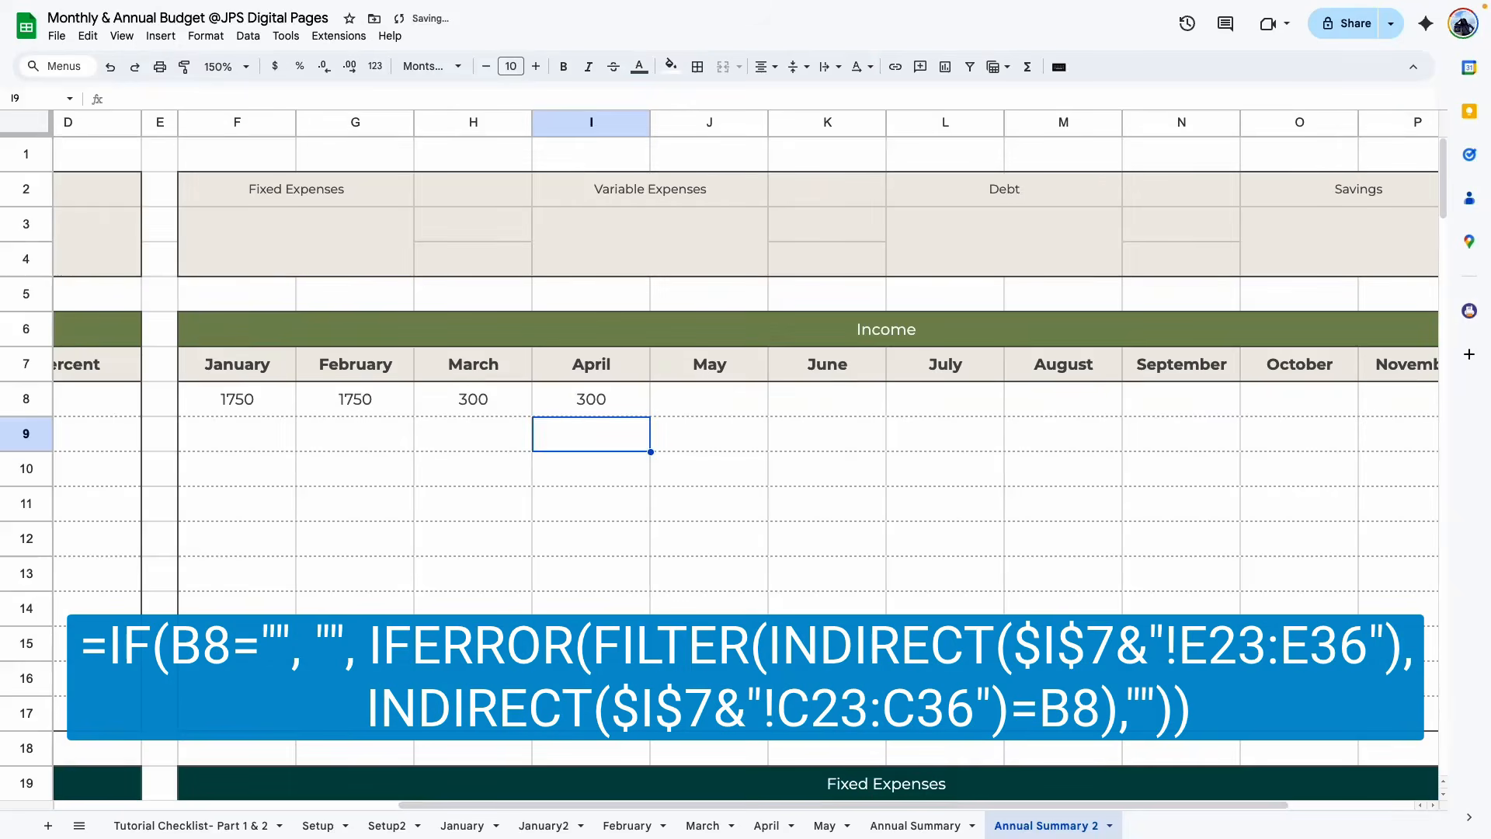
# Paste the formula text into May's Income cell J8 and change both $F$7 references to $J$7
pyautogui.hscroll(3, 621, 404)
pyautogui.click(501, 388)
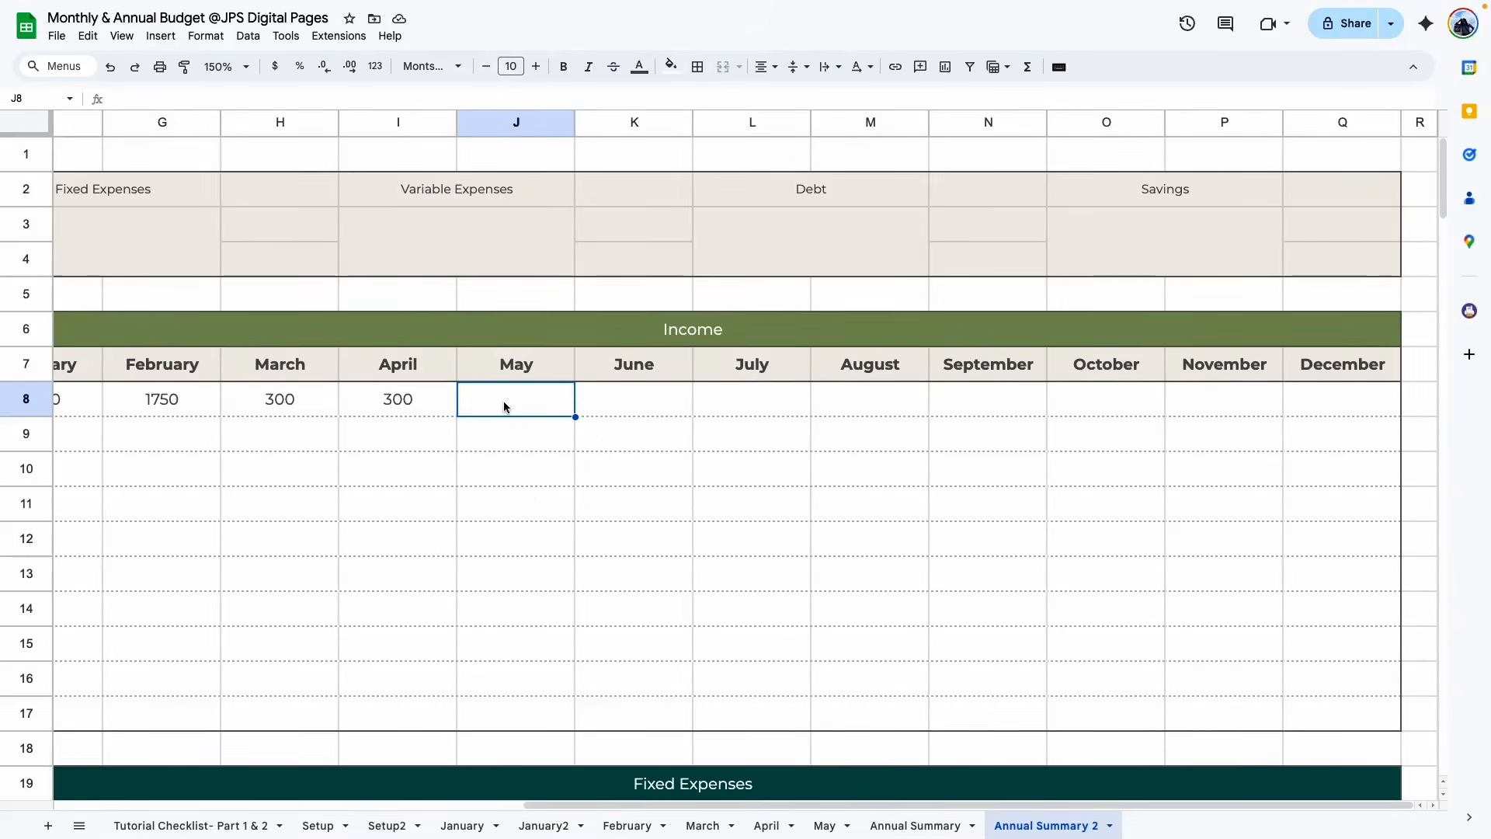
pyautogui.doubleClick(537, 399)
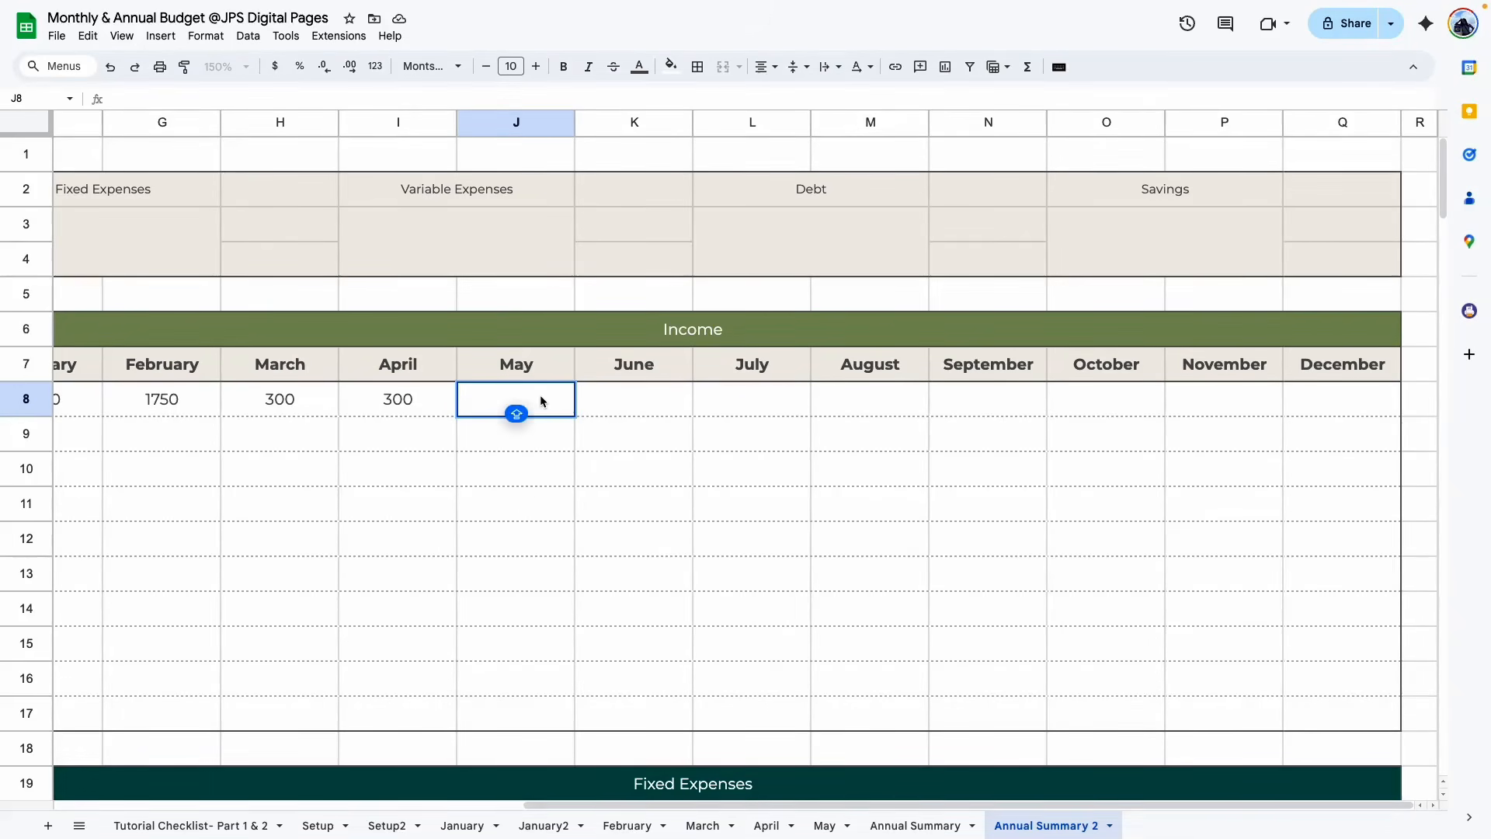
pyautogui.hotkey('ctrl', 'v')
pyautogui.doubleClick(472, 430)
pyautogui.write('J')
pyautogui.doubleClick(472, 448)
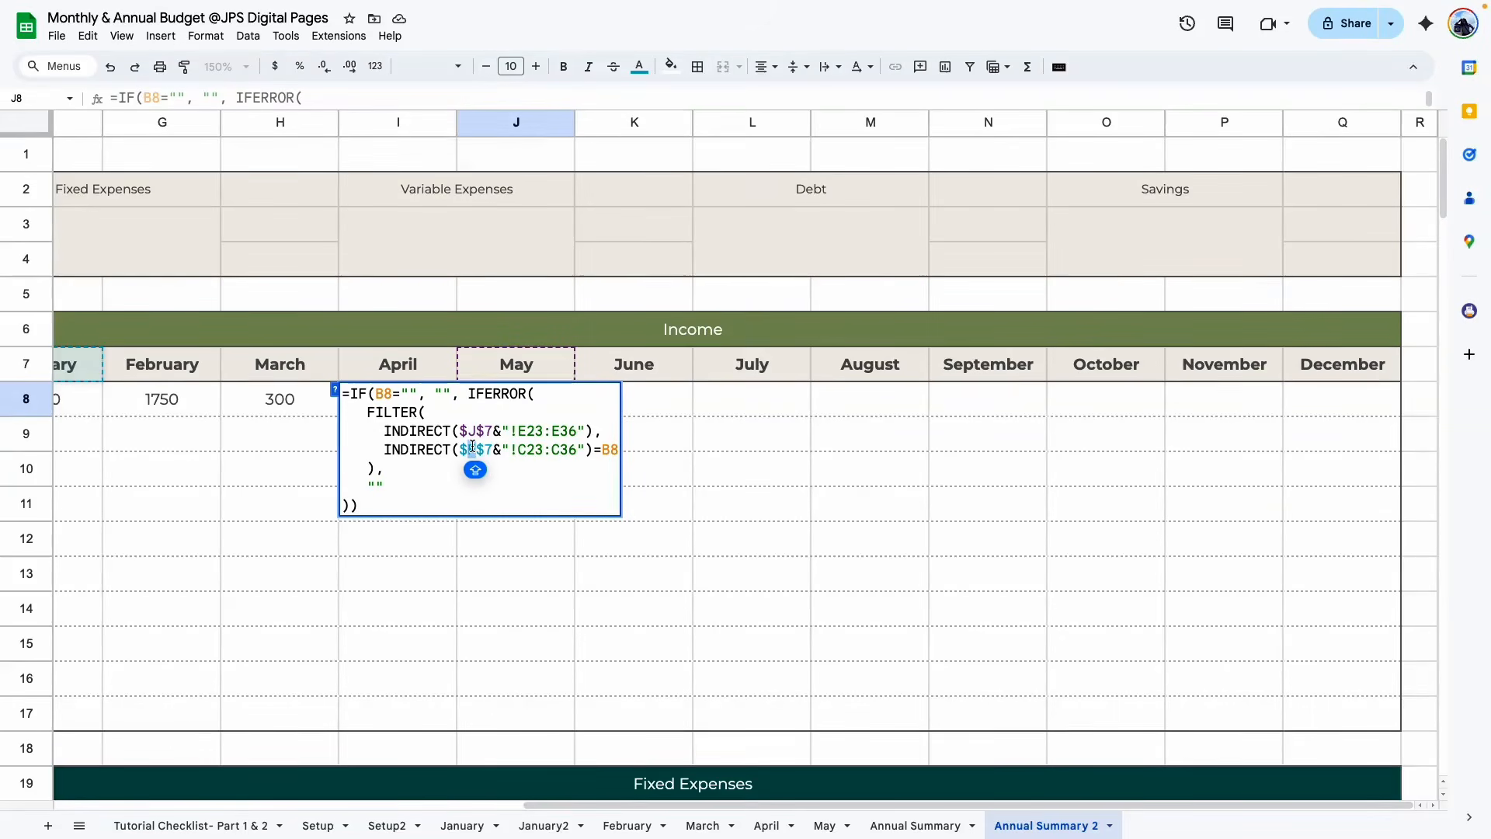
pyautogui.write('J')
pyautogui.press('Return')
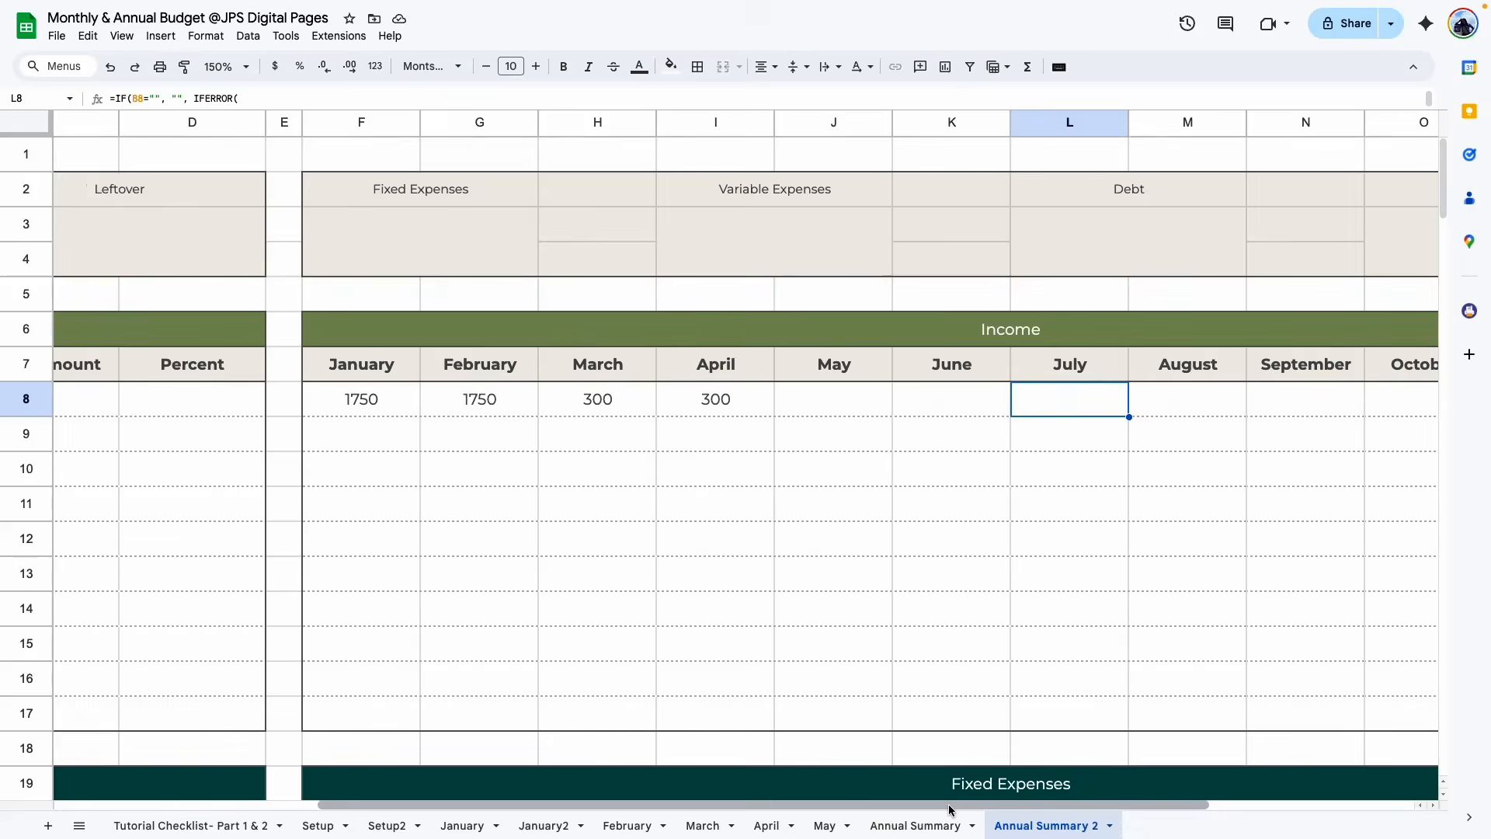
# Examine the monthly Income formulas along row 8 and the subcategory cells below Paycheck 1 in B9:B16
pyautogui.moveTo(948, 805); pyautogui.dragTo(1157, 805)
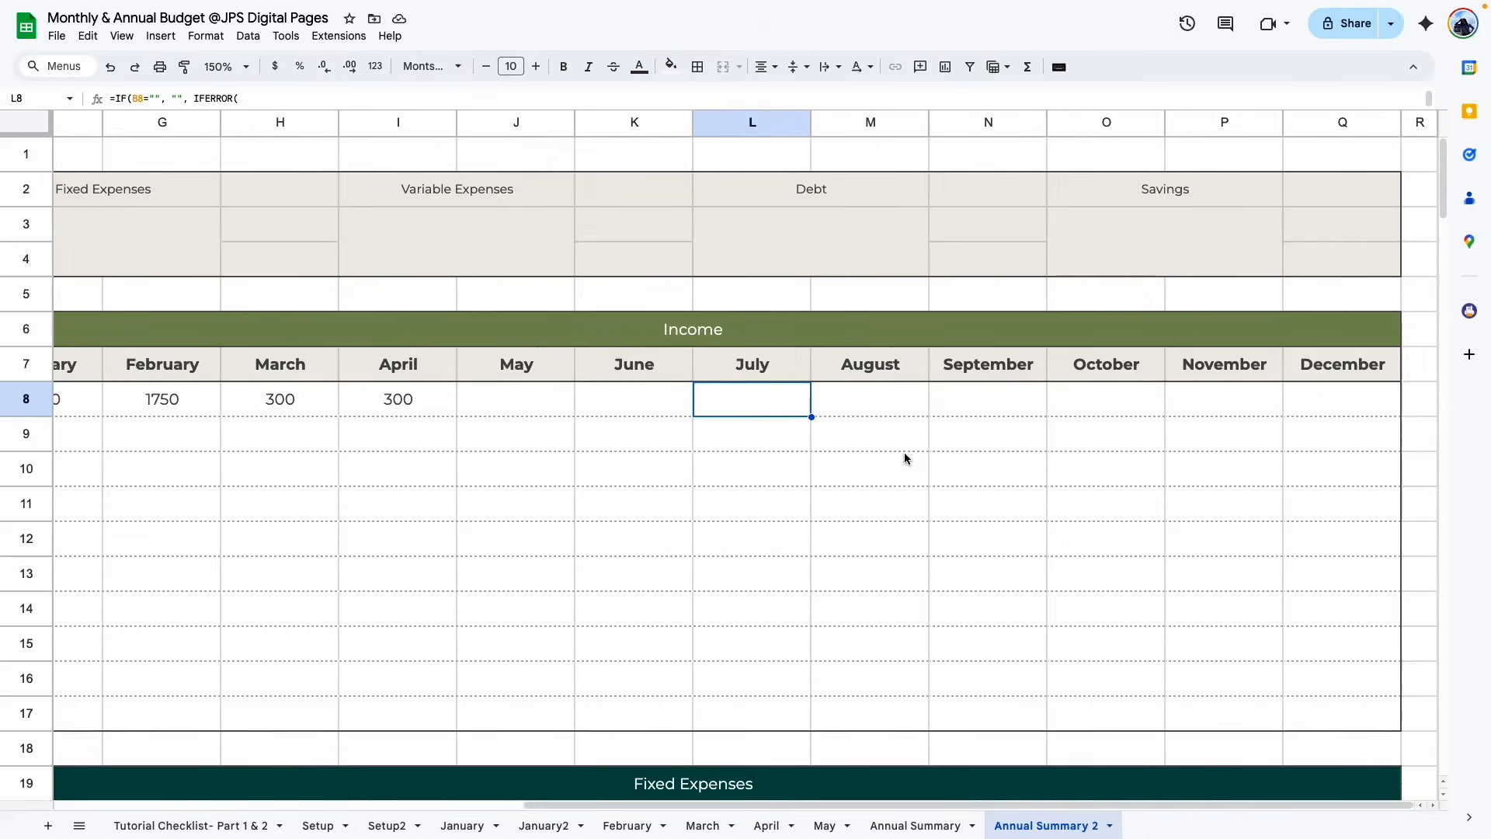
pyautogui.click(879, 405)
pyautogui.doubleClick(879, 407)
pyautogui.doubleClick(1218, 412)
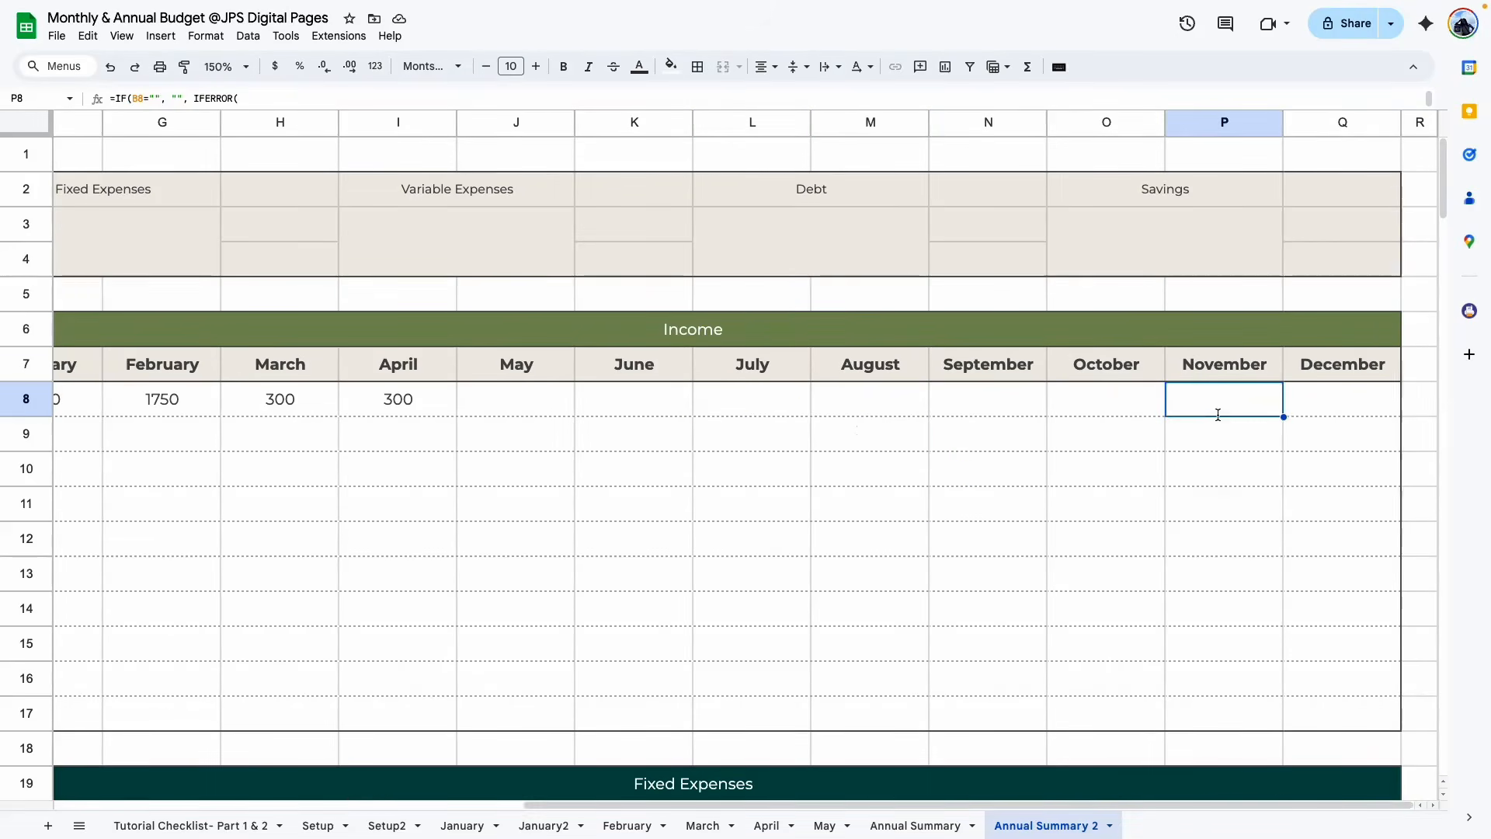
pyautogui.doubleClick(1089, 403)
pyautogui.click(839, 609)
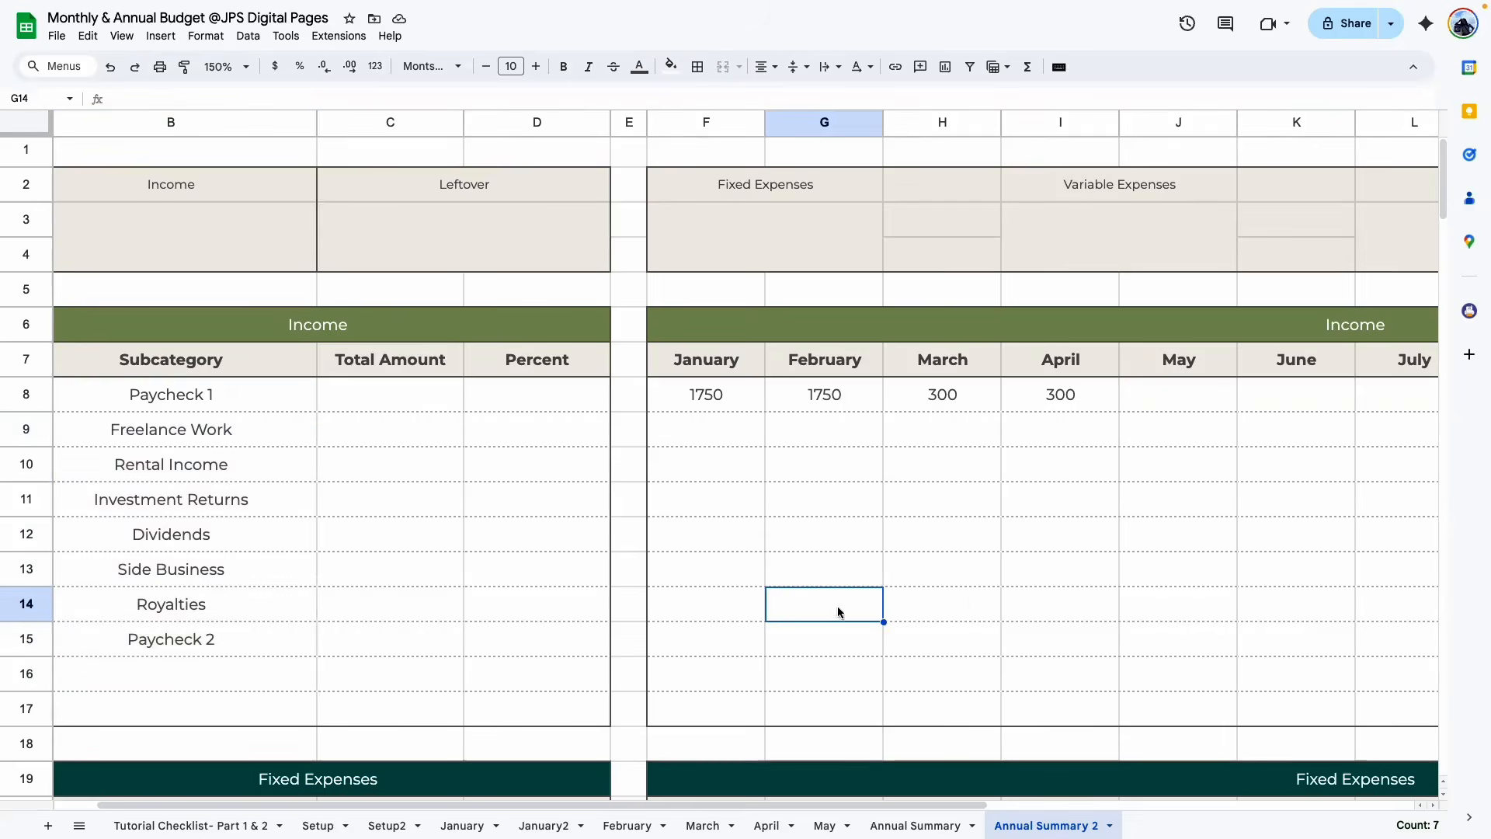
pyautogui.doubleClick(696, 404)
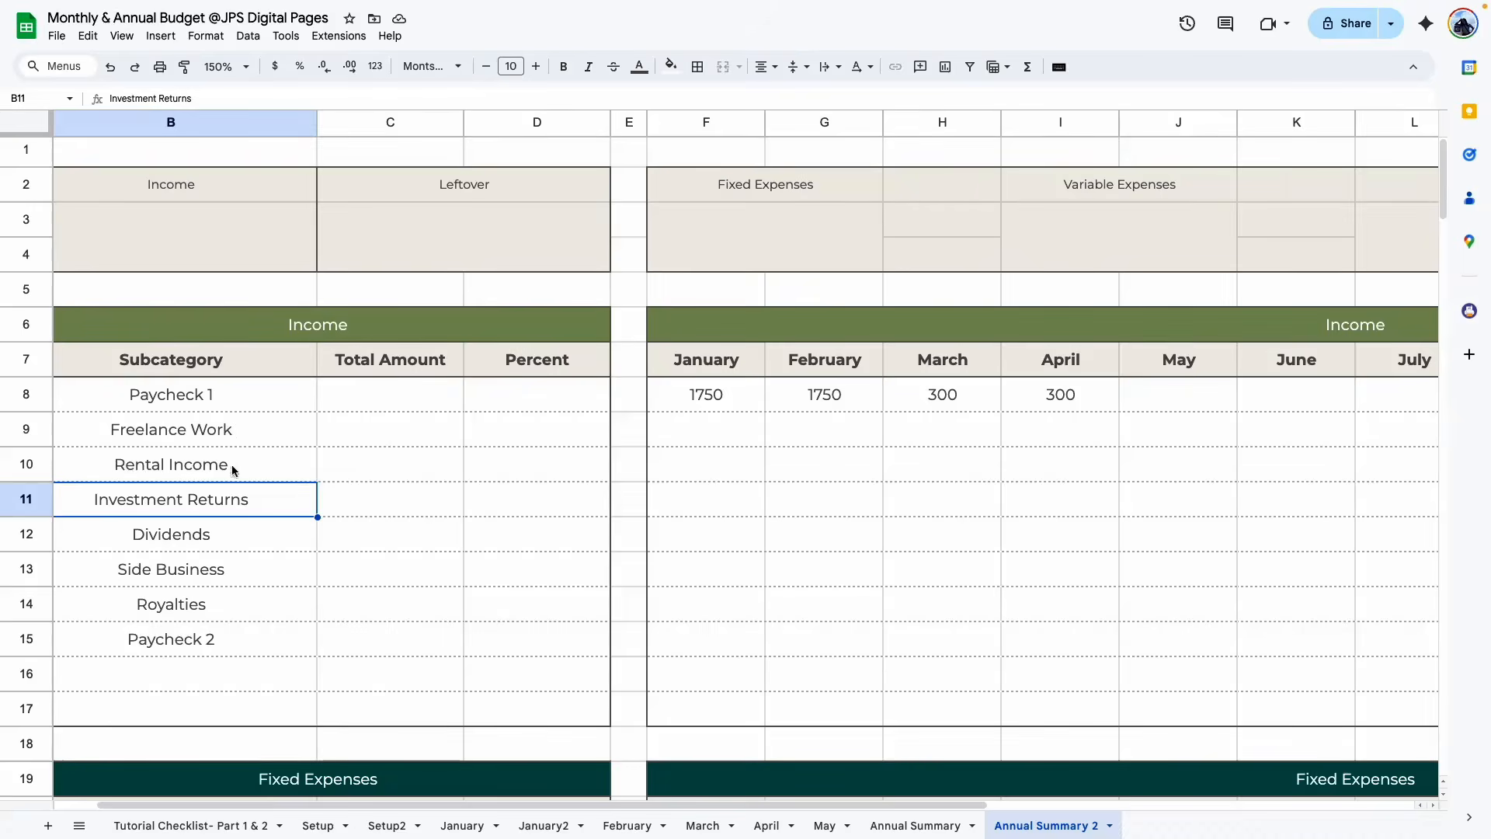
pyautogui.click(241, 432)
pyautogui.click(236, 467)
pyautogui.click(227, 532)
pyautogui.click(220, 607)
pyautogui.click(233, 674)
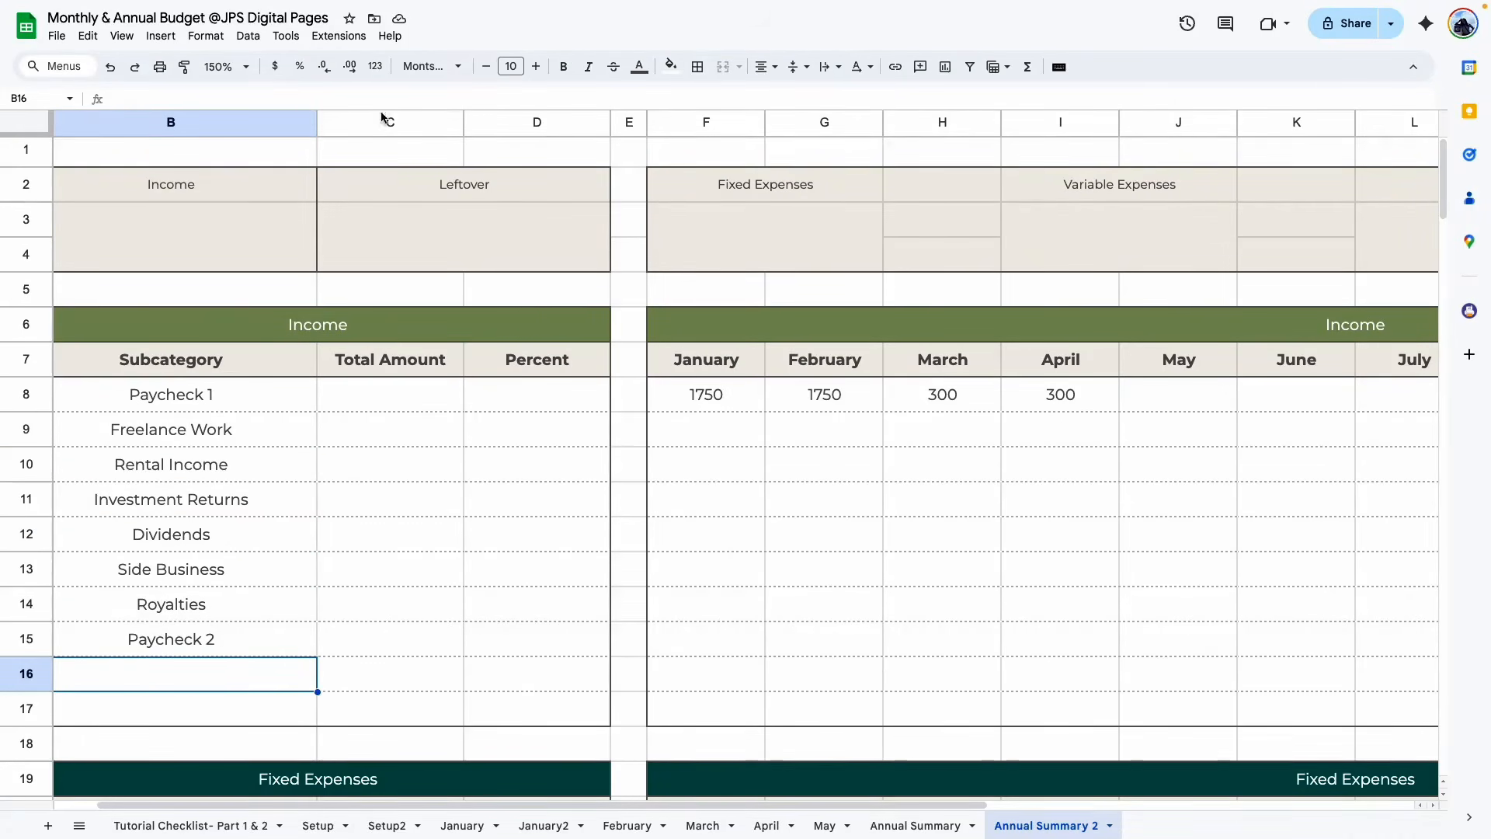
# Copy the monthly Income formulas in F8:Q8 and paste only the formulas into F9:Q17
pyautogui.click(236, 67)
pyautogui.click(223, 170)
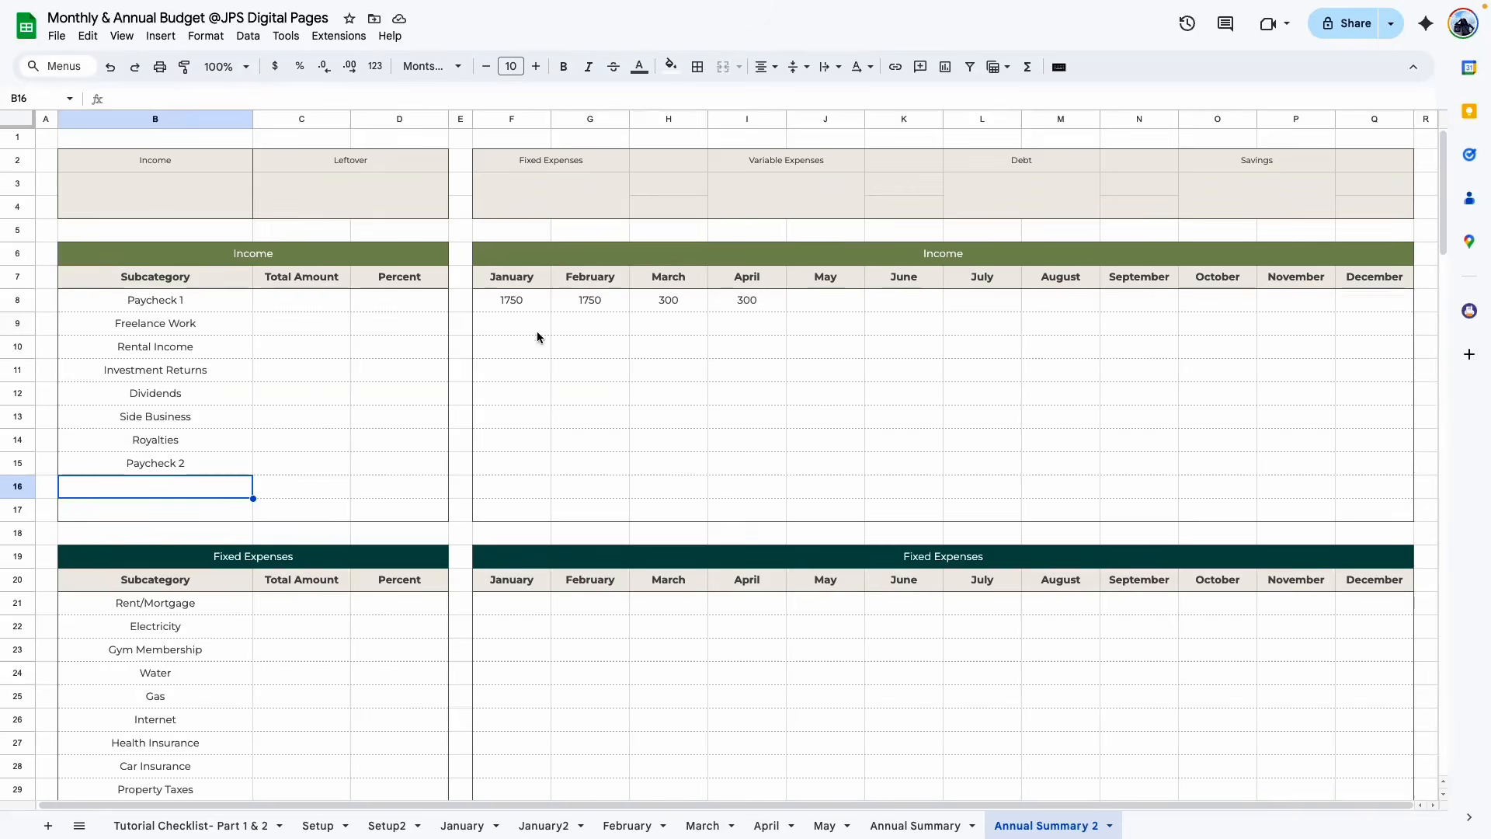
pyautogui.moveTo(498, 300); pyautogui.dragTo(1391, 300)
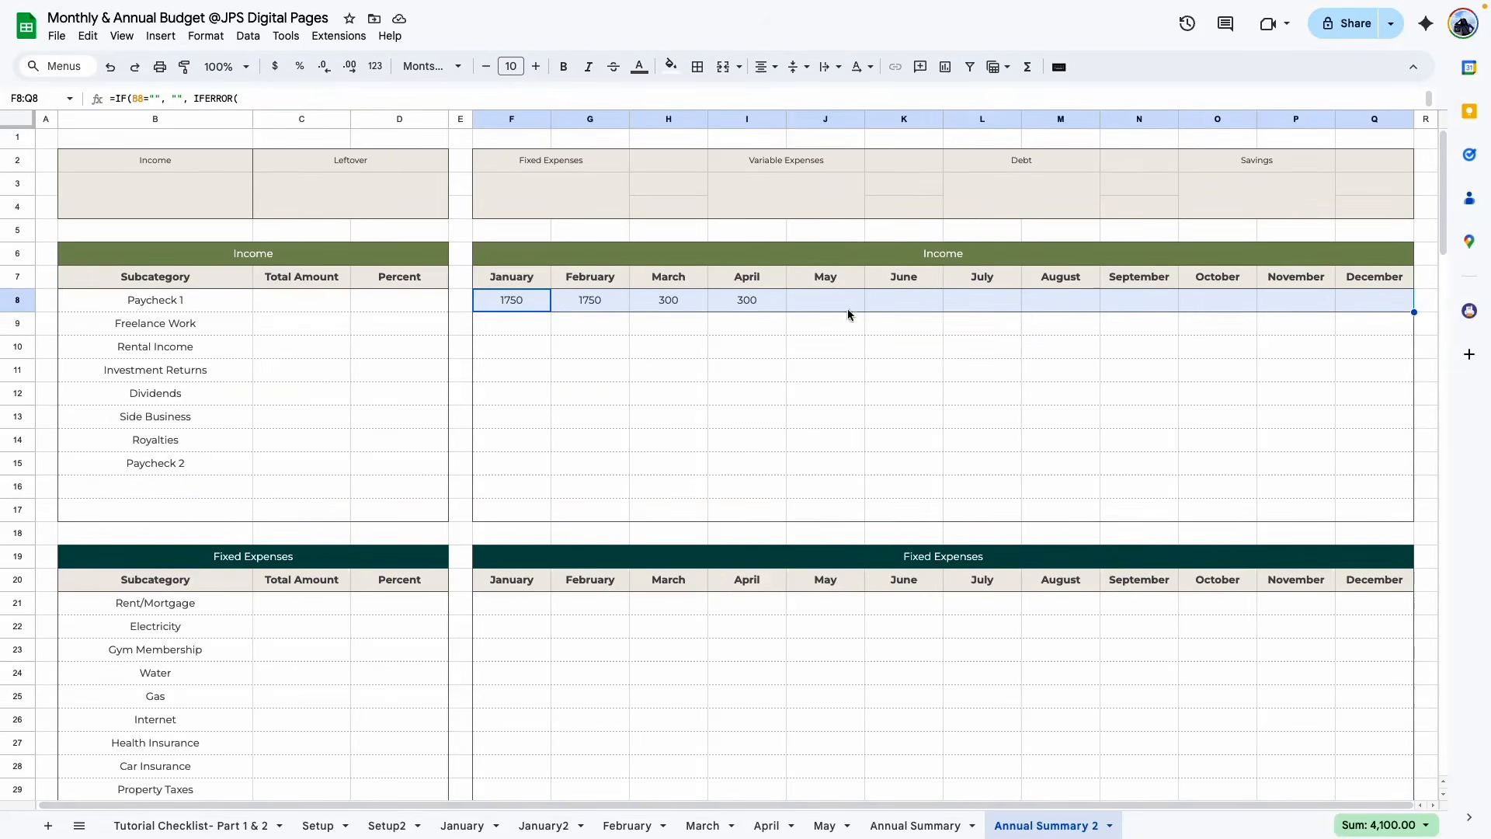
pyautogui.hotkey('ctrl', 'c')
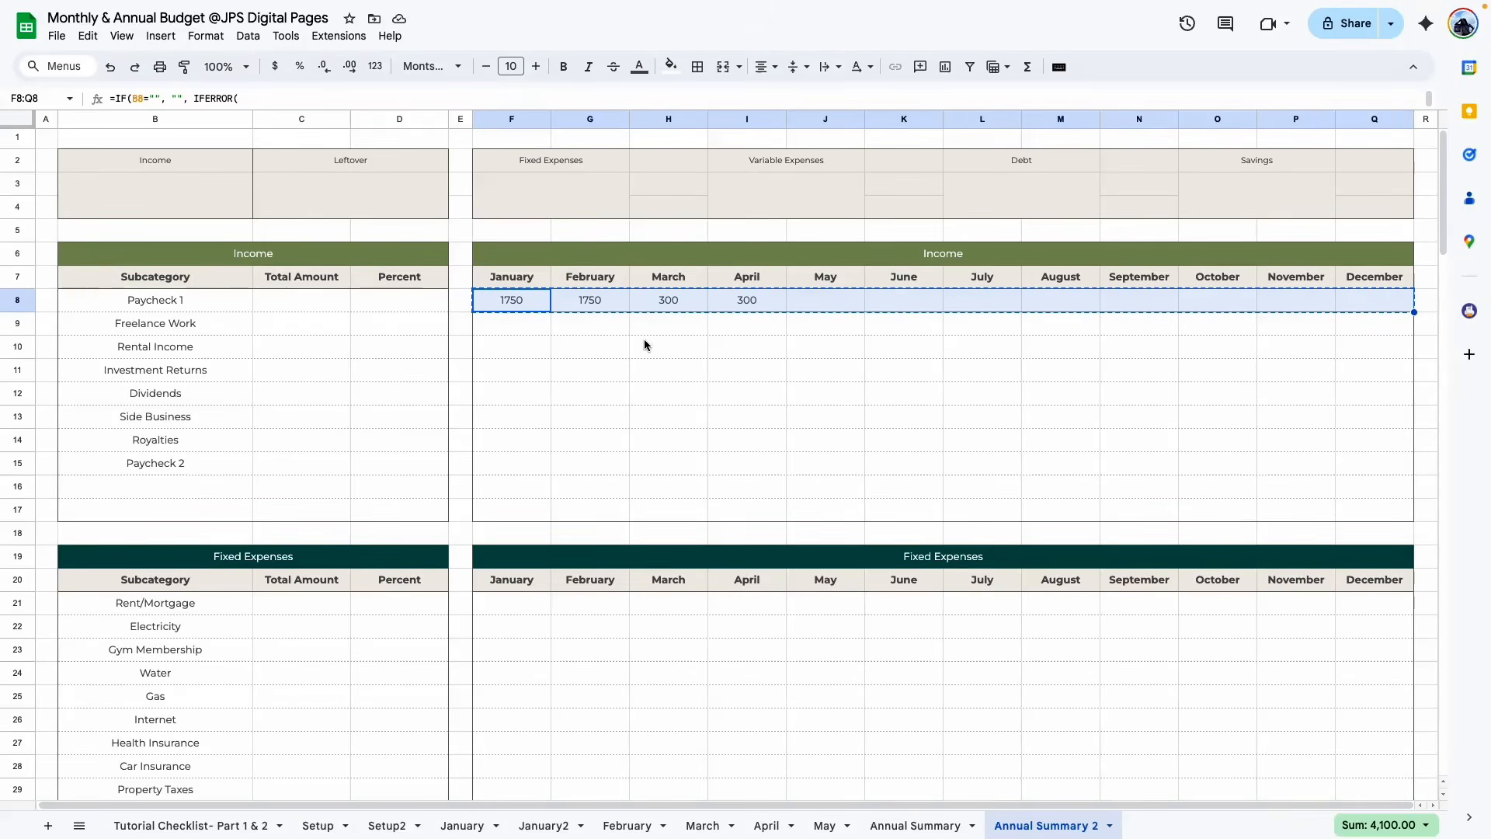
pyautogui.moveTo(512, 323); pyautogui.dragTo(1365, 521)
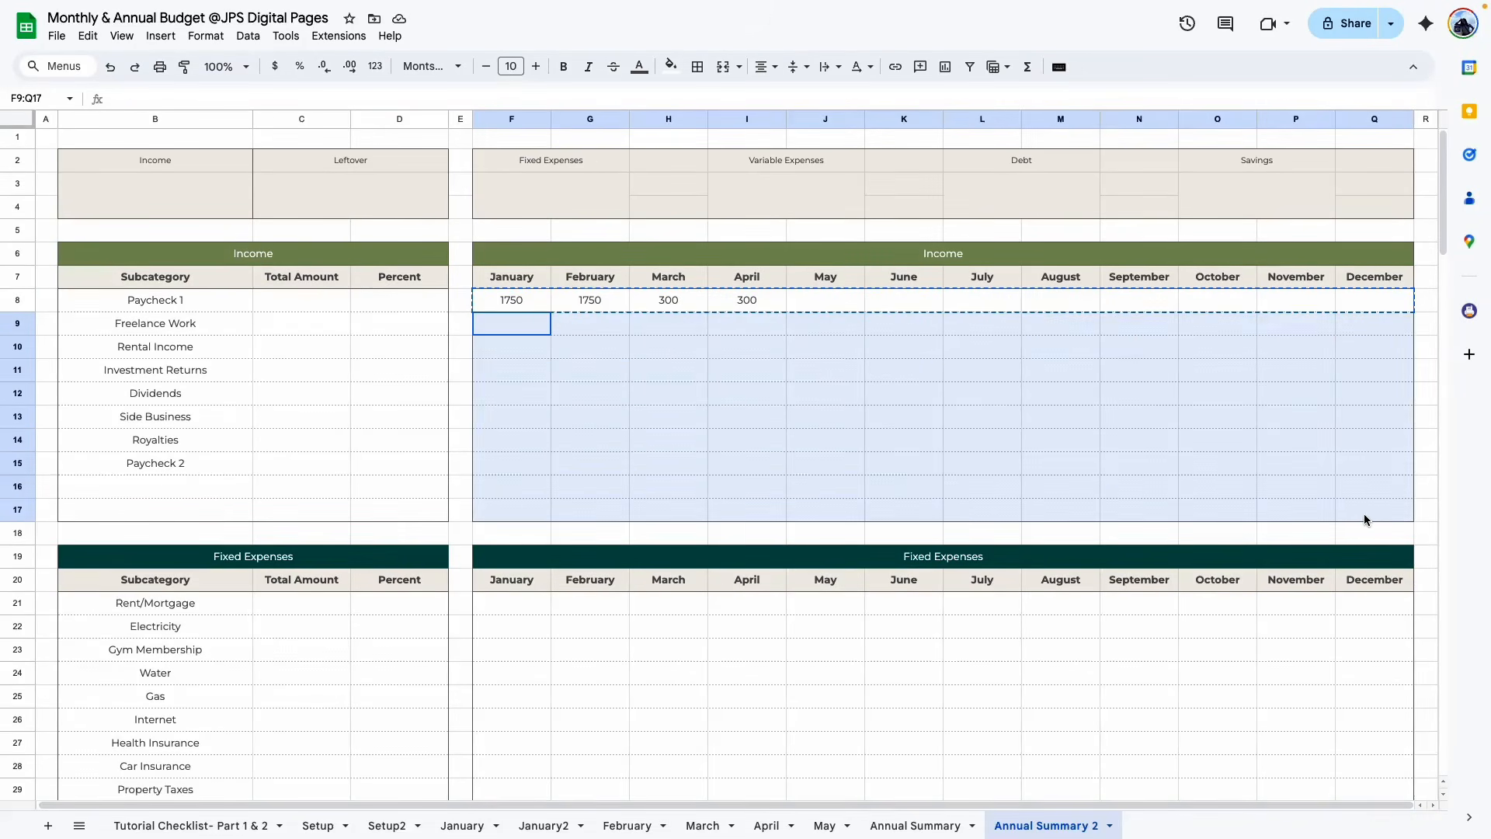
pyautogui.rightClick(515, 315)
pyautogui.moveTo(599, 383)
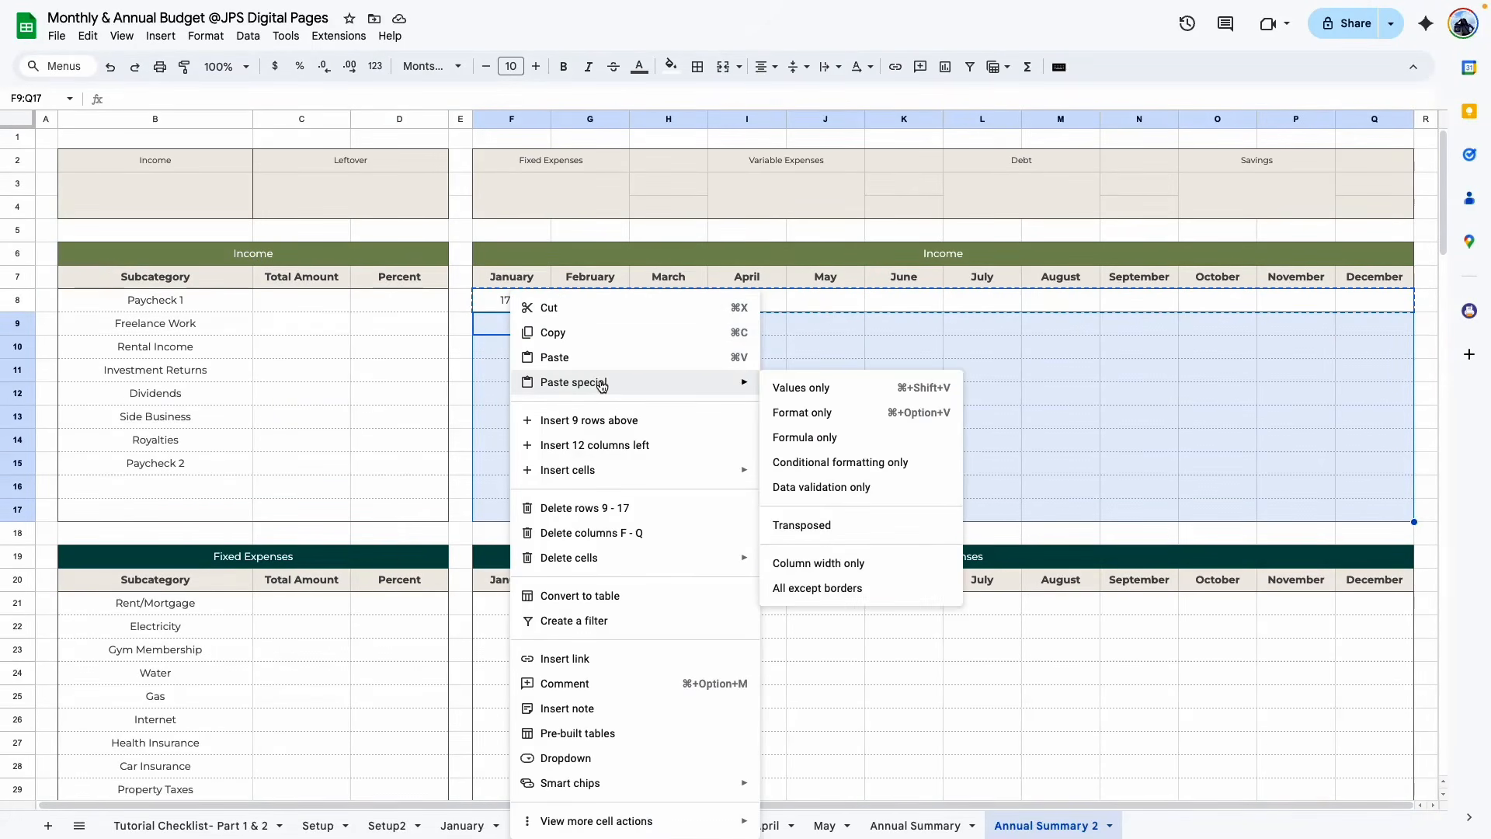
pyautogui.click(854, 449)
pyautogui.click(901, 465)
pyautogui.click(518, 494)
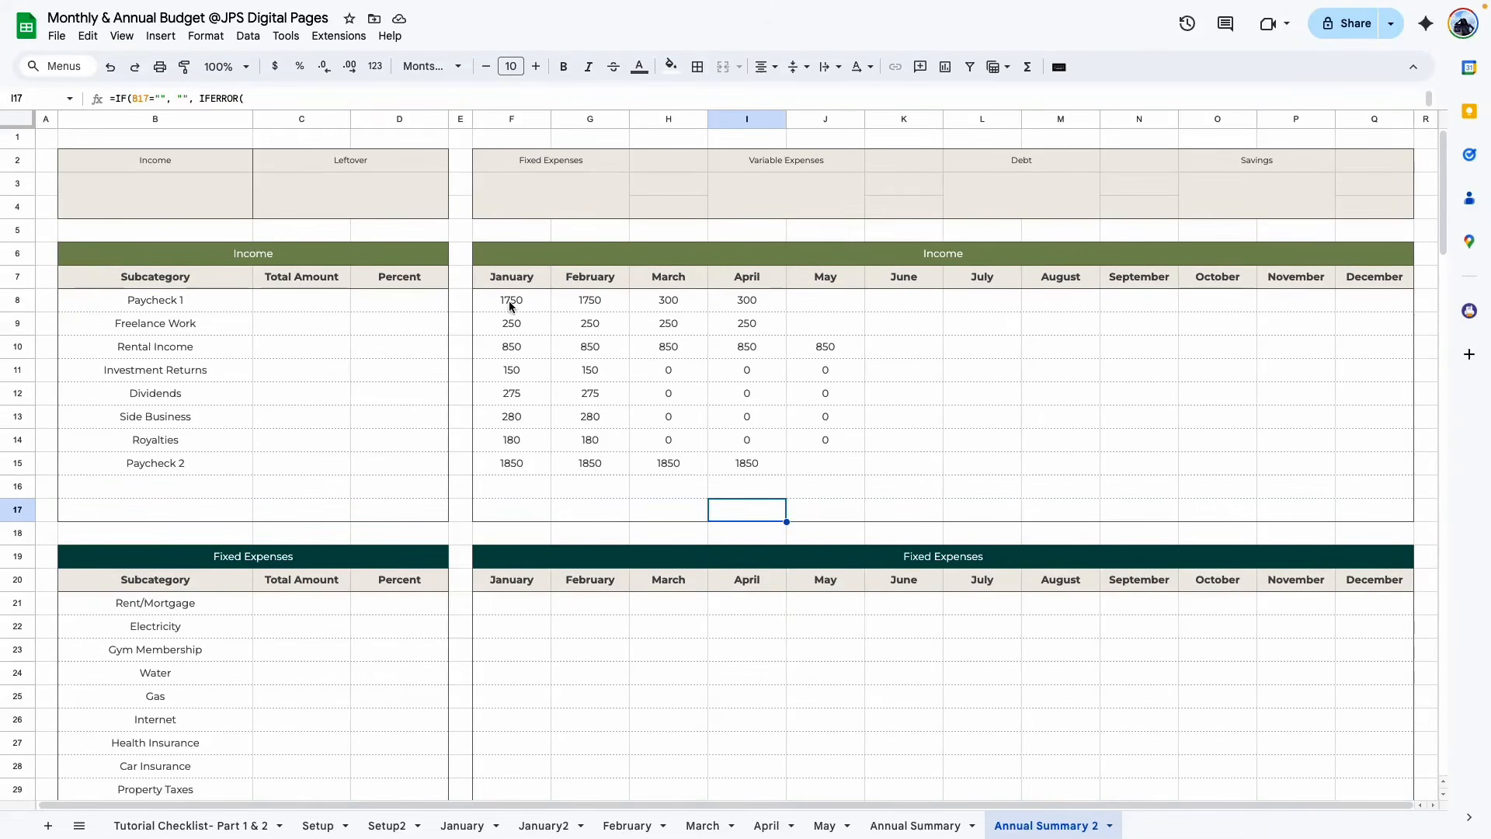
# Format the monthly Income amounts in F8:Q17 as currency
pyautogui.click(510, 305)
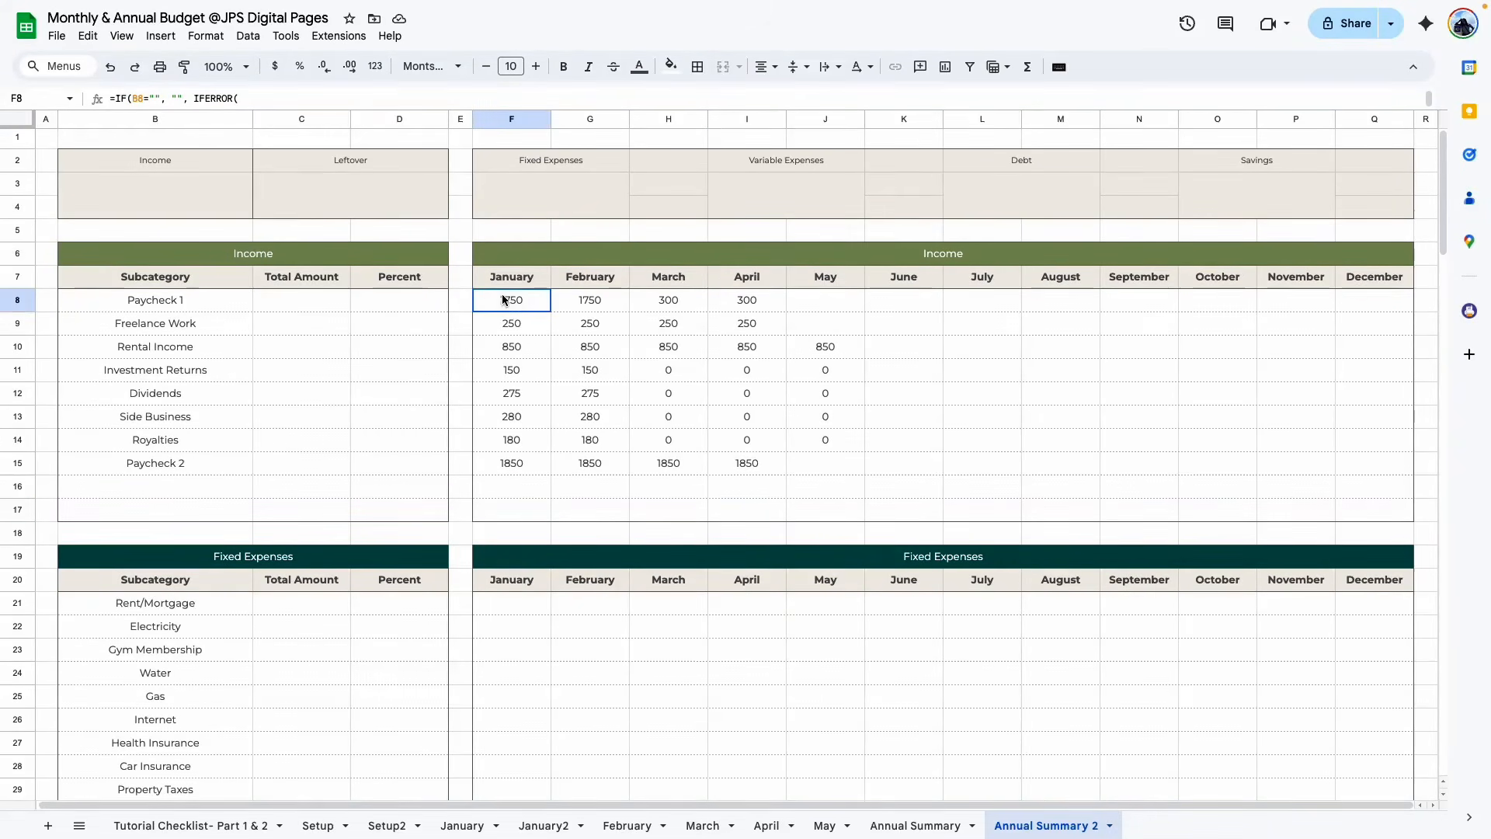
pyautogui.moveTo(516, 303); pyautogui.dragTo(1410, 516)
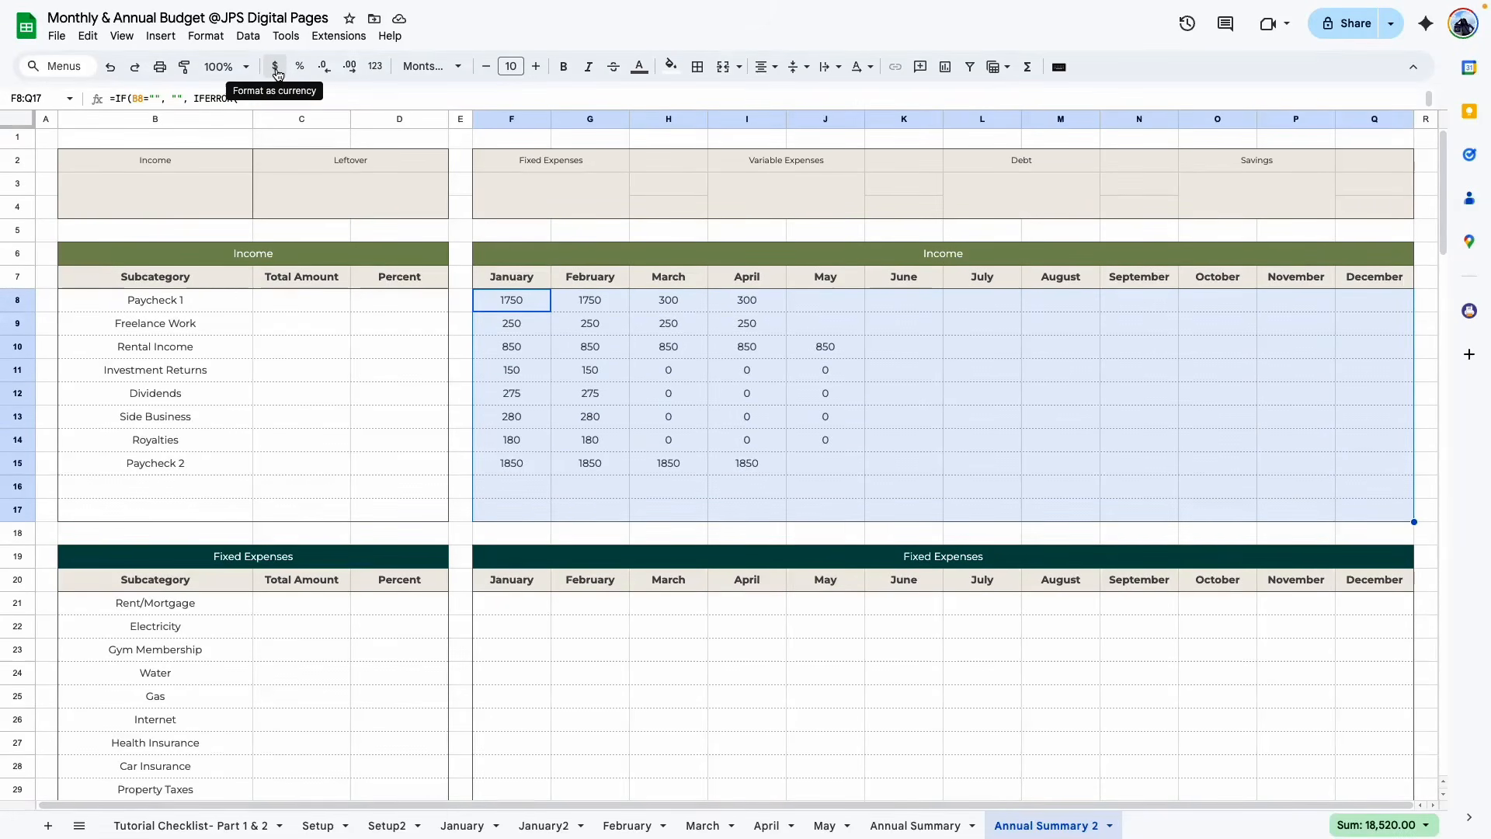
pyautogui.click(276, 67)
pyautogui.click(206, 35)
pyautogui.moveTo(264, 101)
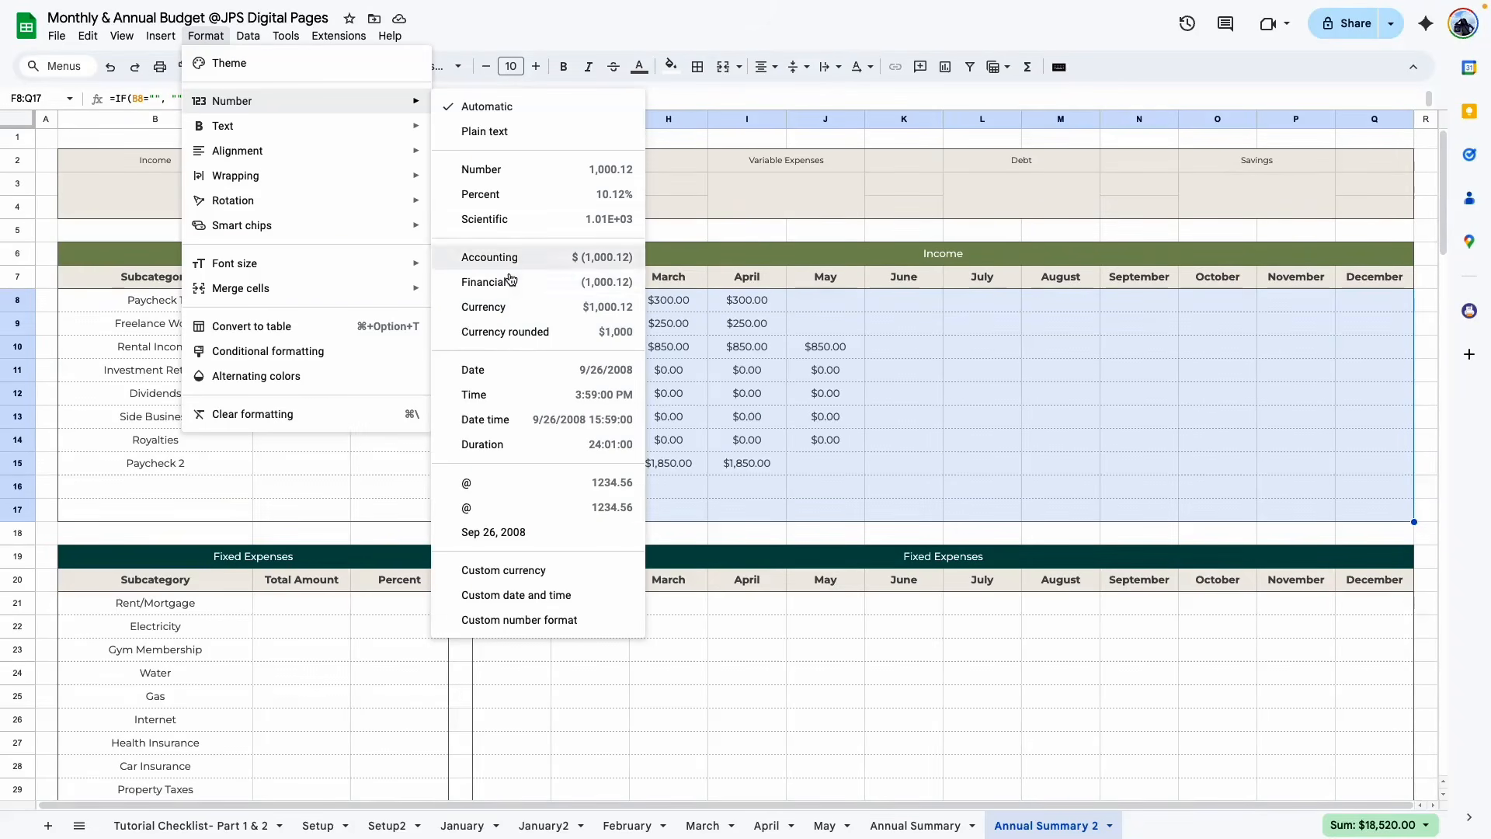
pyautogui.click(516, 571)
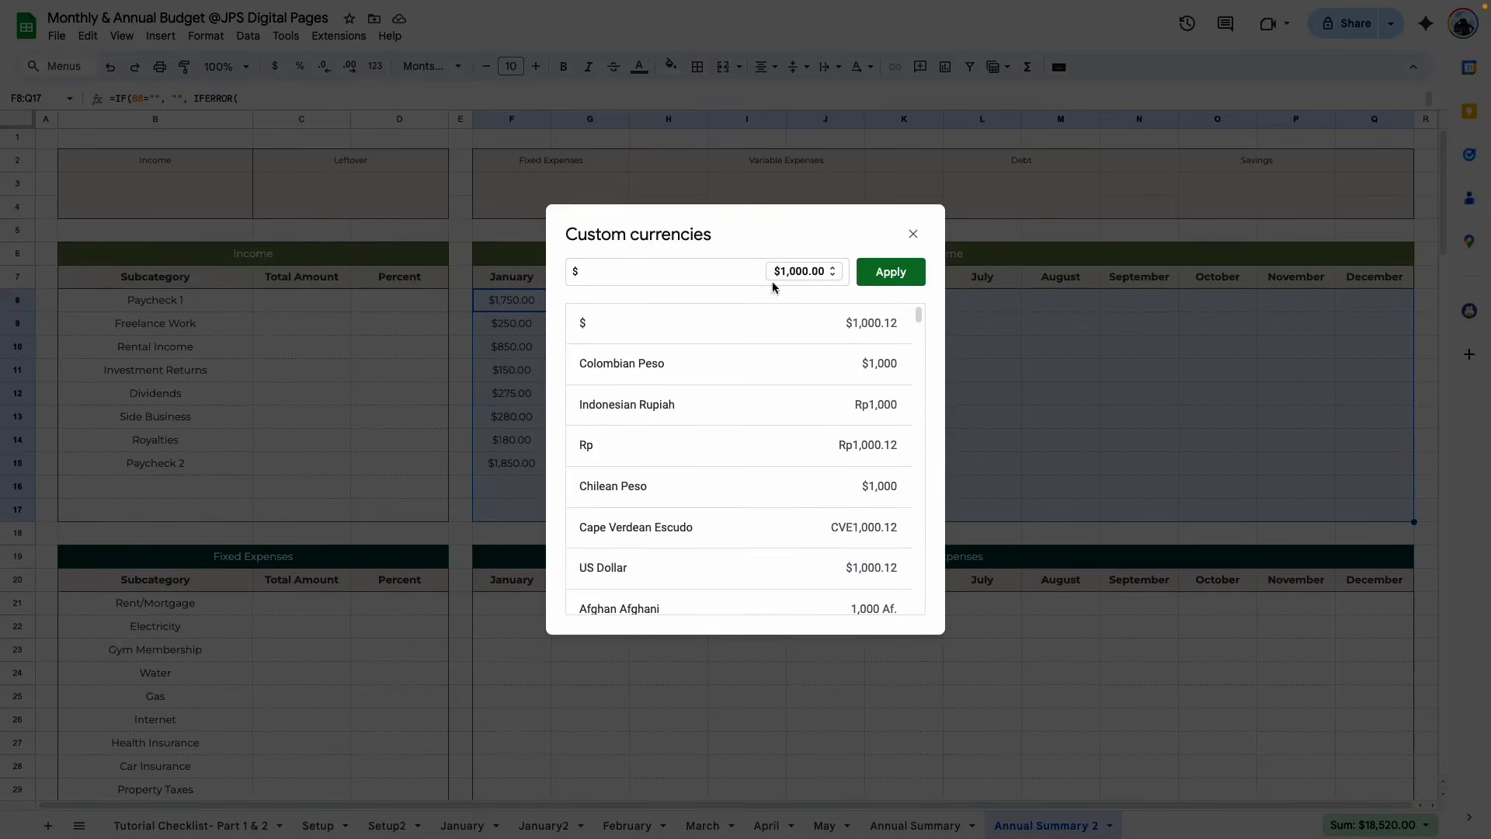
pyautogui.click(913, 233)
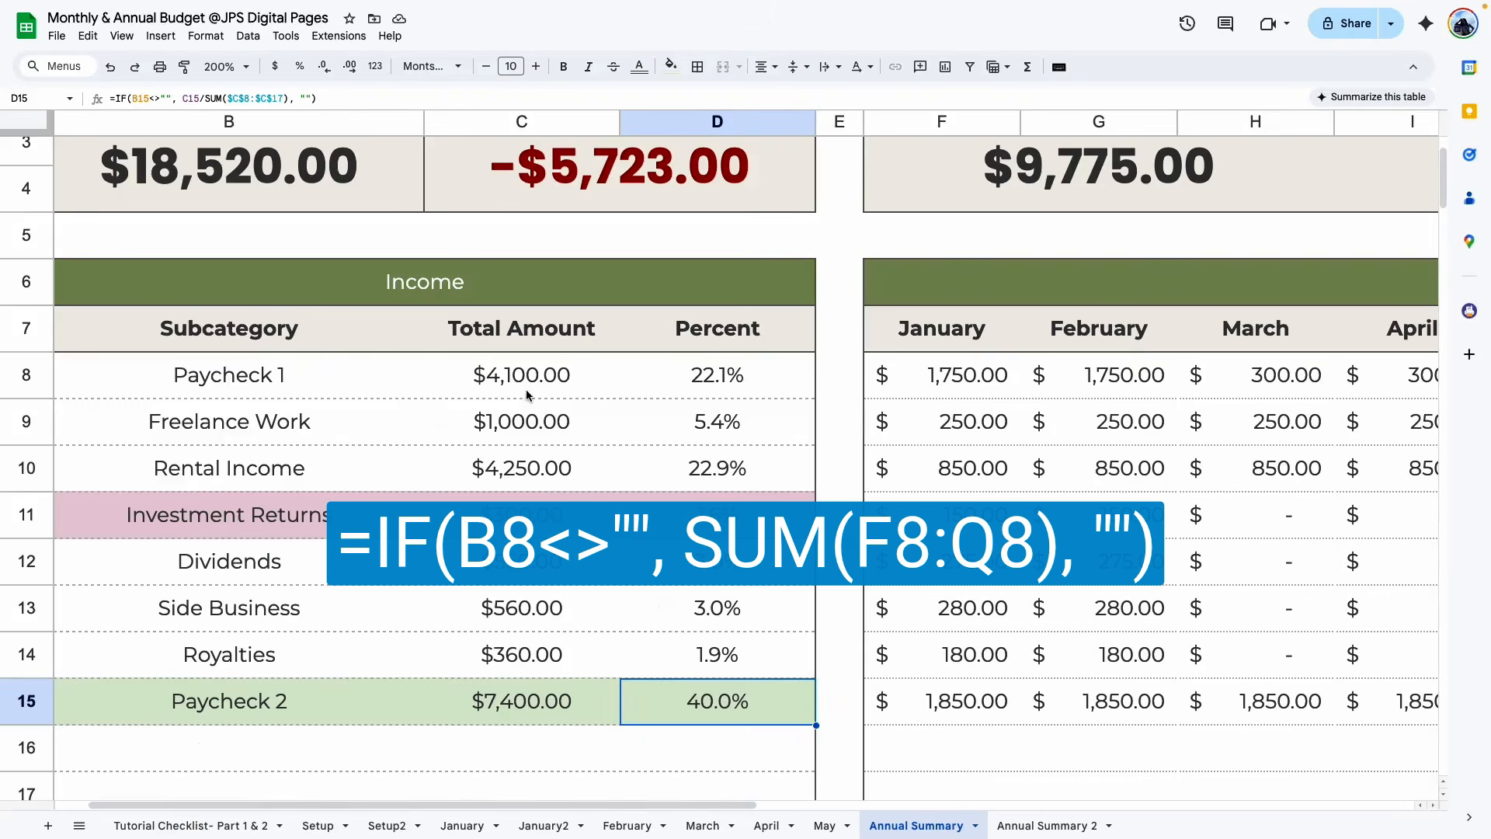
# Examine the Income table's Total Amount formulas in C8 and C16 on the Annual Summary sheet and the monthly cells they sum
pyautogui.doubleClick(559, 380)
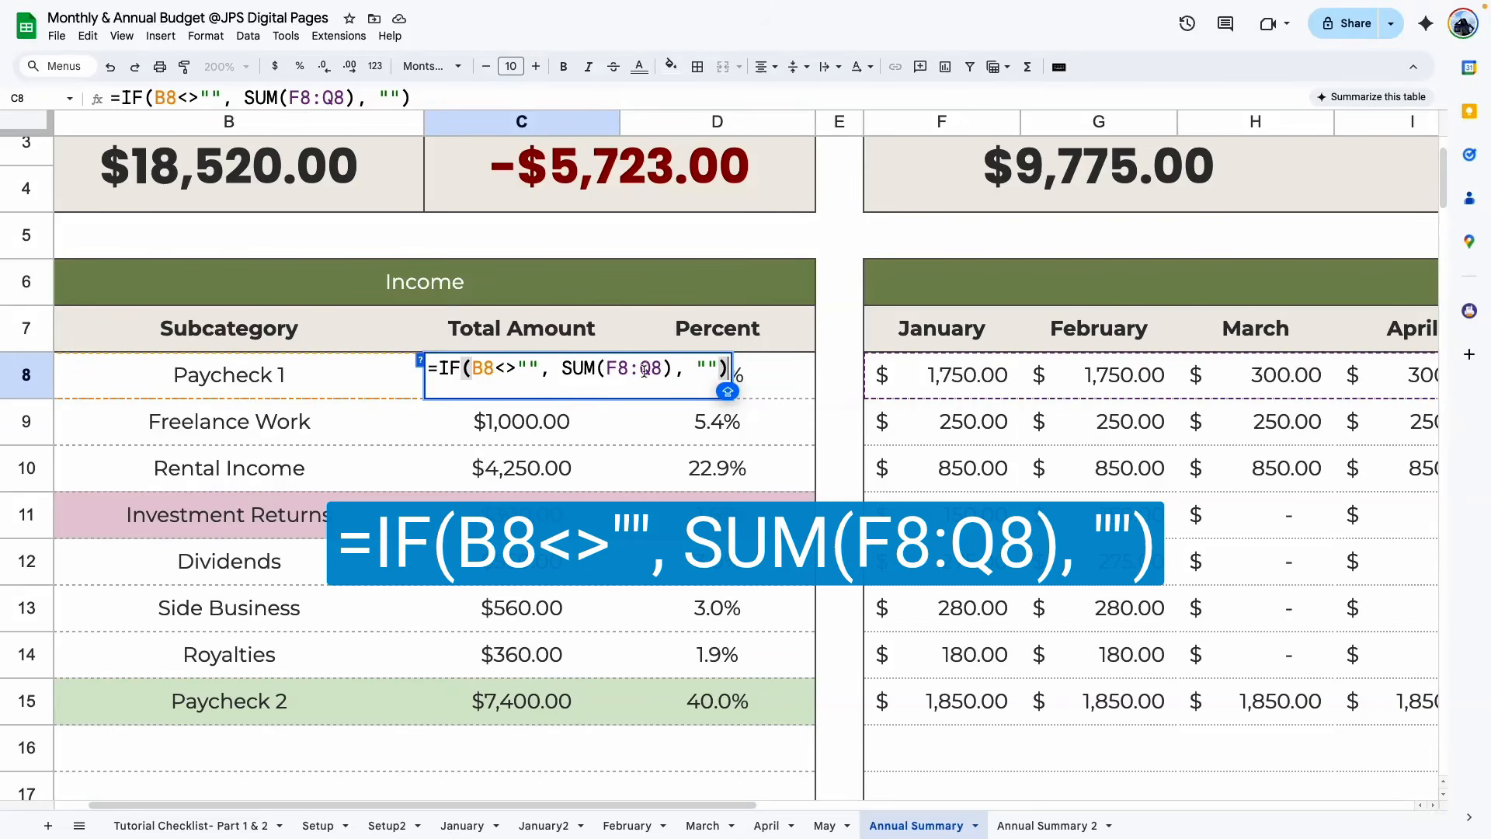
pyautogui.moveTo(752, 805); pyautogui.dragTo(1012, 803)
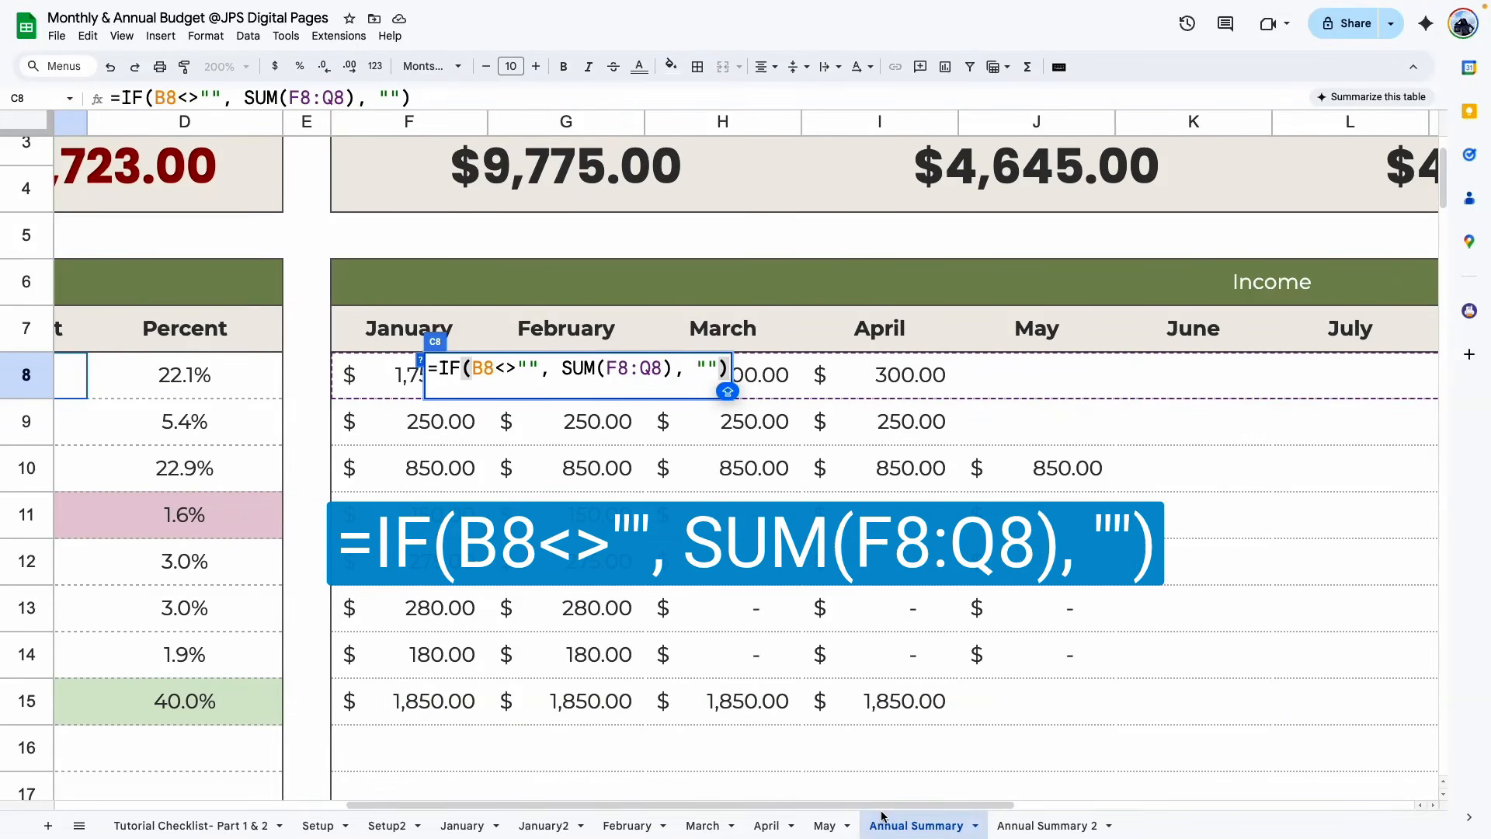
pyautogui.moveTo(883, 808); pyautogui.dragTo(589, 808)
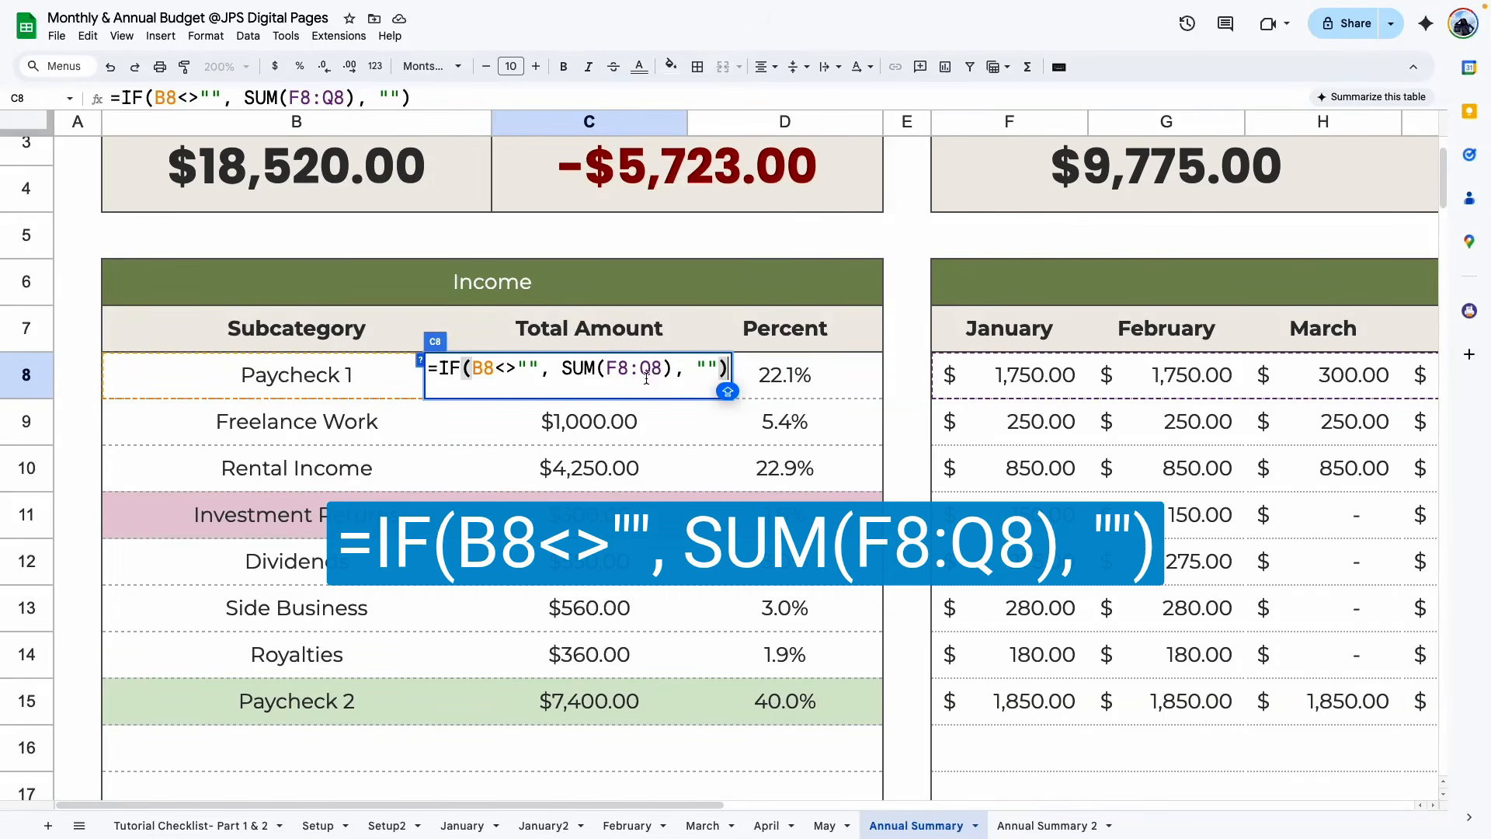
pyautogui.click(610, 556)
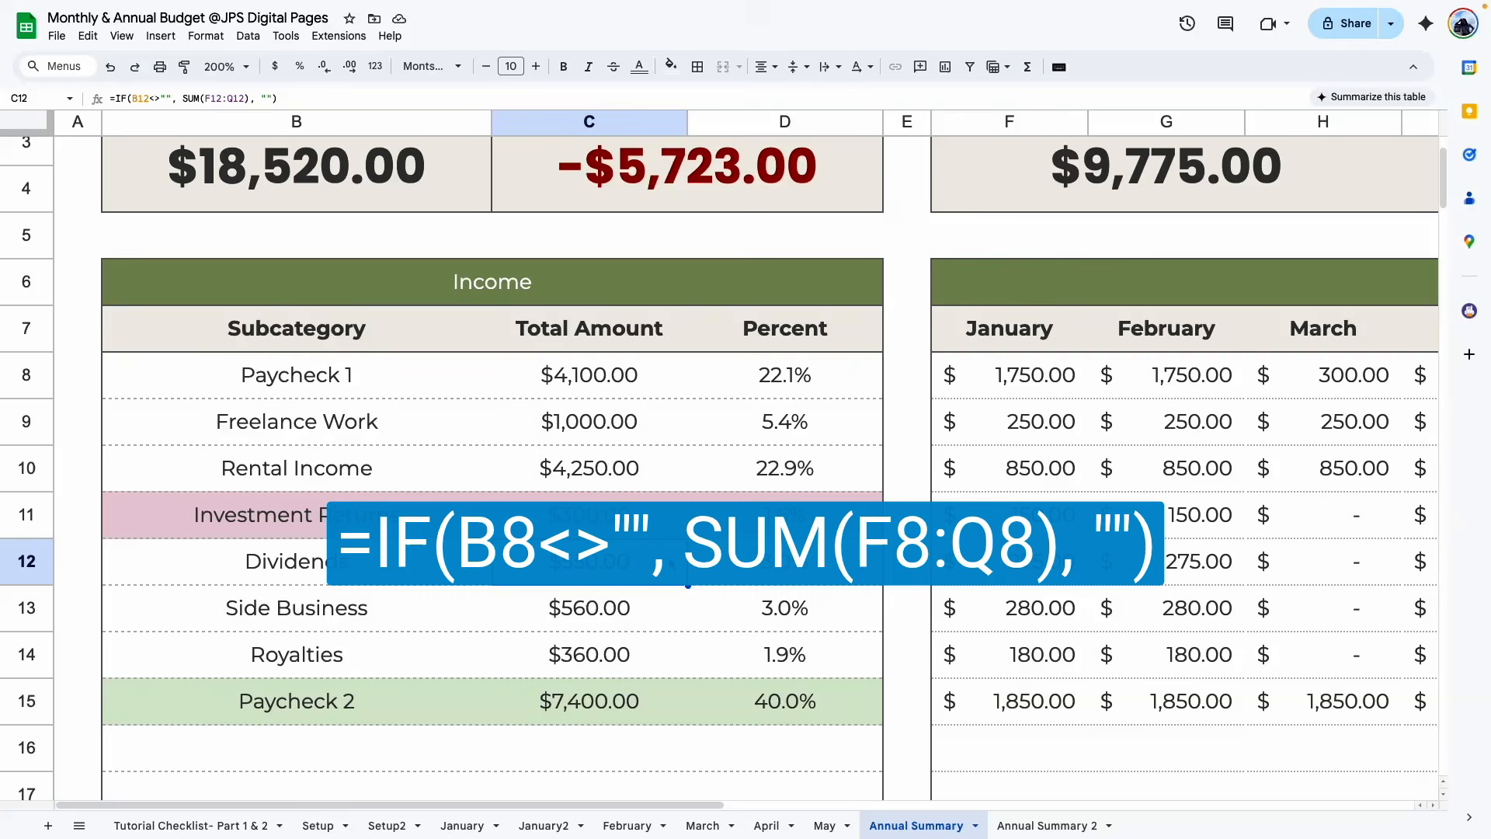
pyautogui.scroll(-1, 546, 646)
pyautogui.click(625, 689)
pyautogui.doubleClick(625, 689)
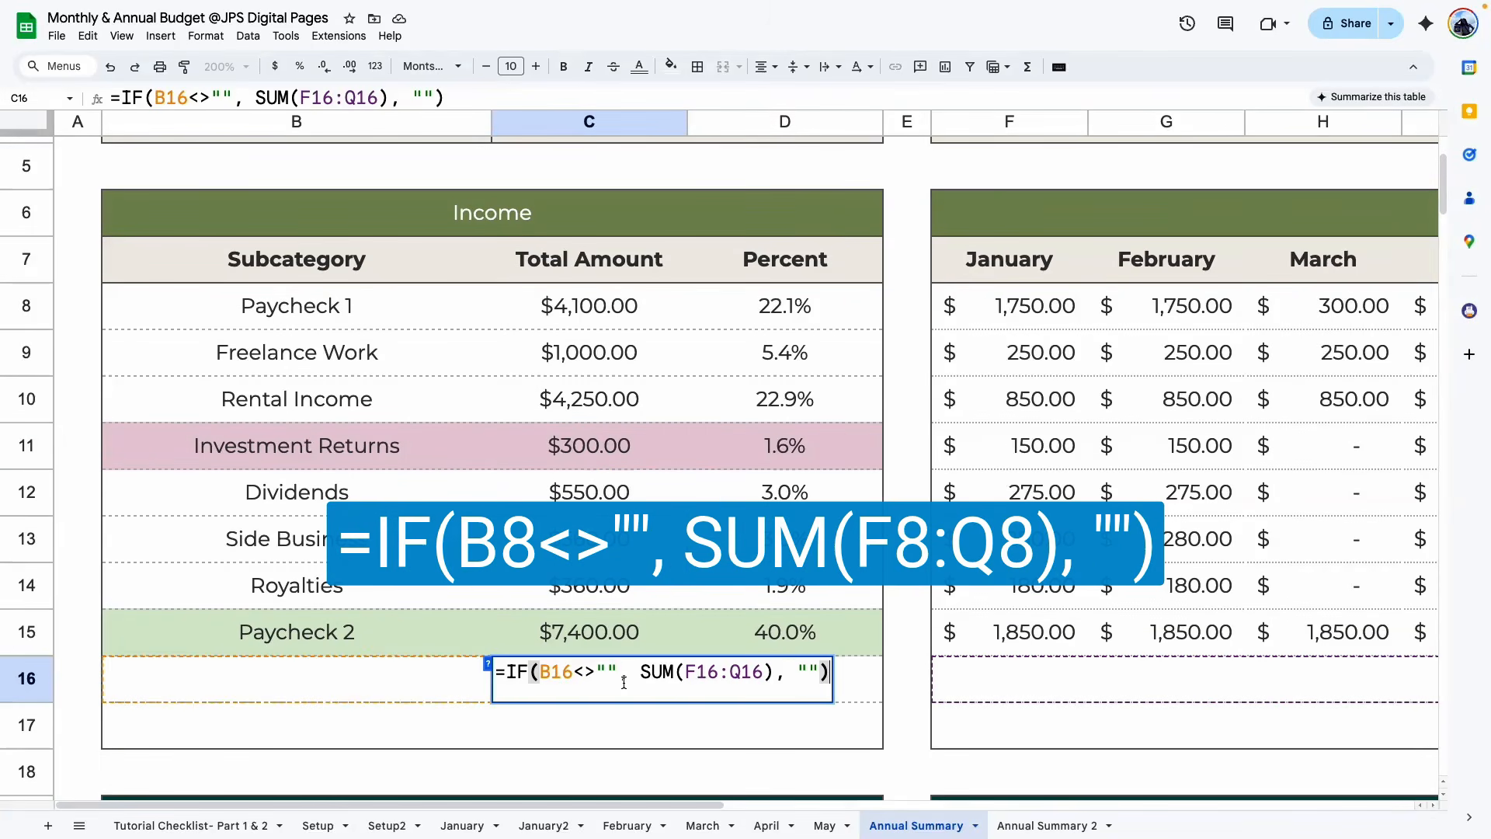
pyautogui.click(433, 683)
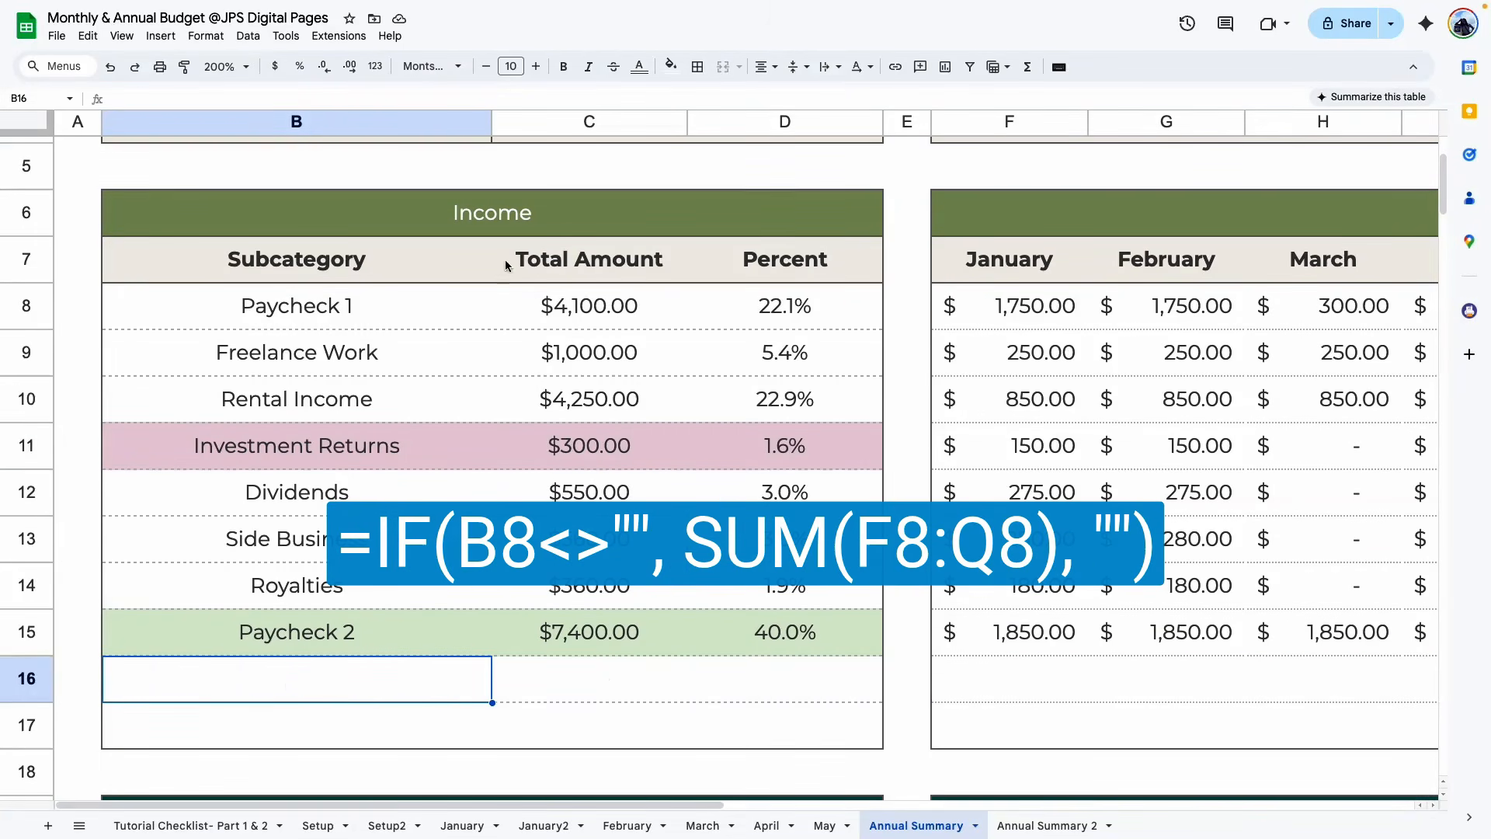
pyautogui.doubleClick(589, 324)
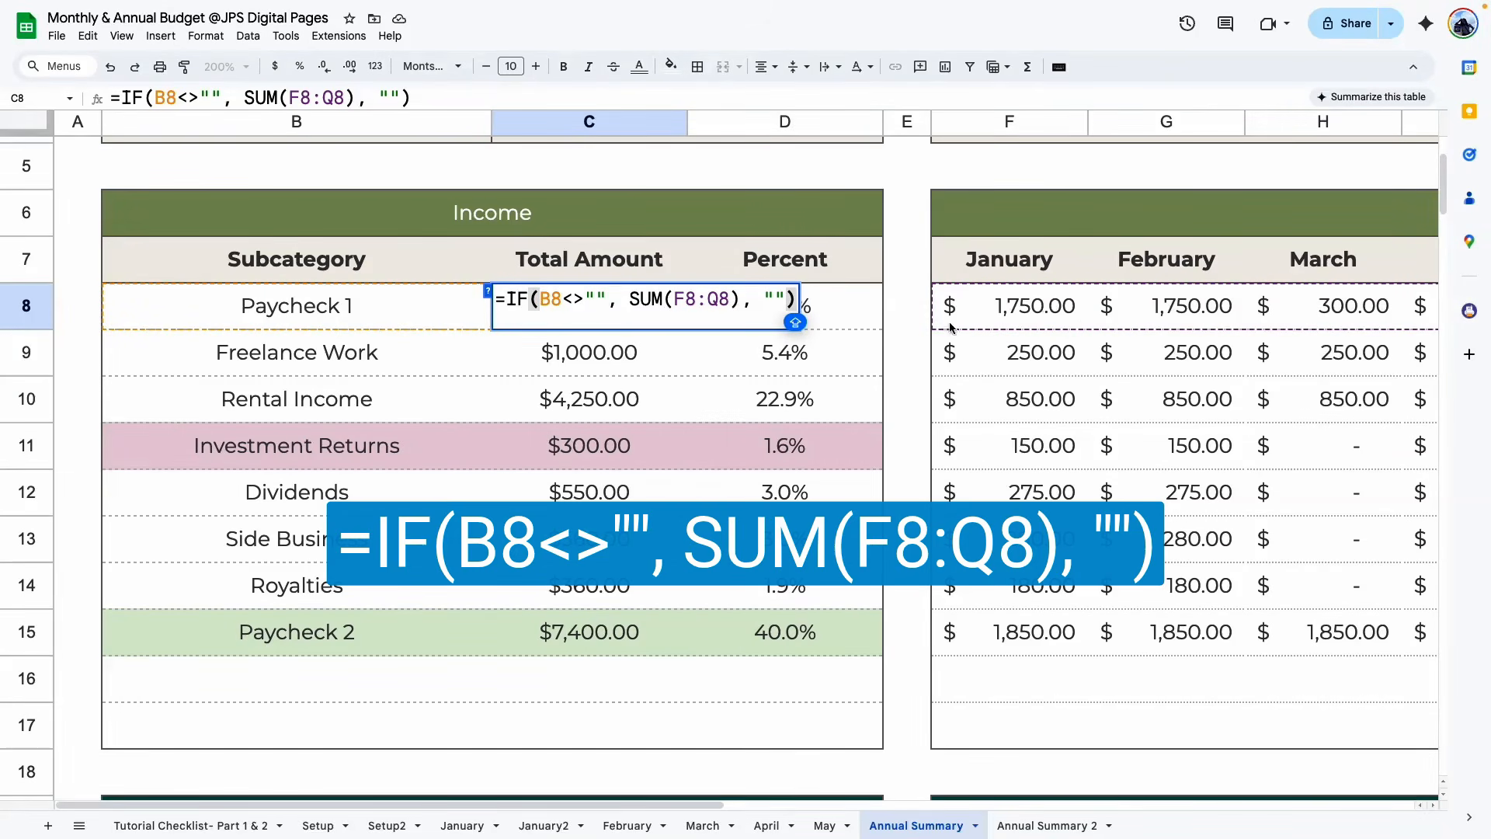
pyautogui.moveTo(673, 299); pyautogui.dragTo(731, 299)
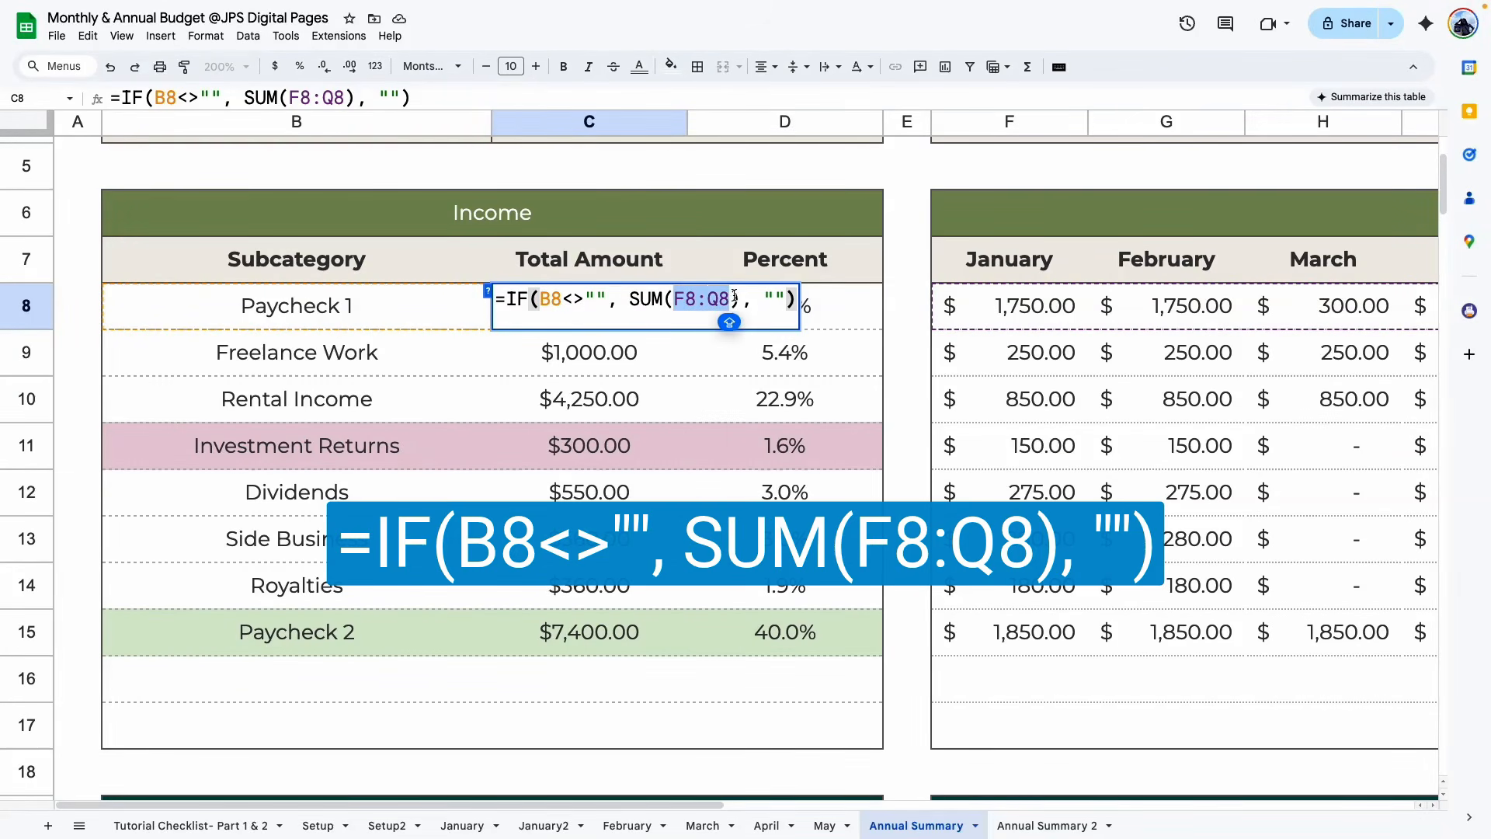
# Copy the Total Amount formula =IF(B8<>"", SUM(F8:Q8), "") from Annual Summary's C8 into Paycheck 1's Total Amount cell C8 on Annual Summary 2
pyautogui.click(583, 300)
pyautogui.hotkey('ctrl', 'a')
pyautogui.click(590, 539)
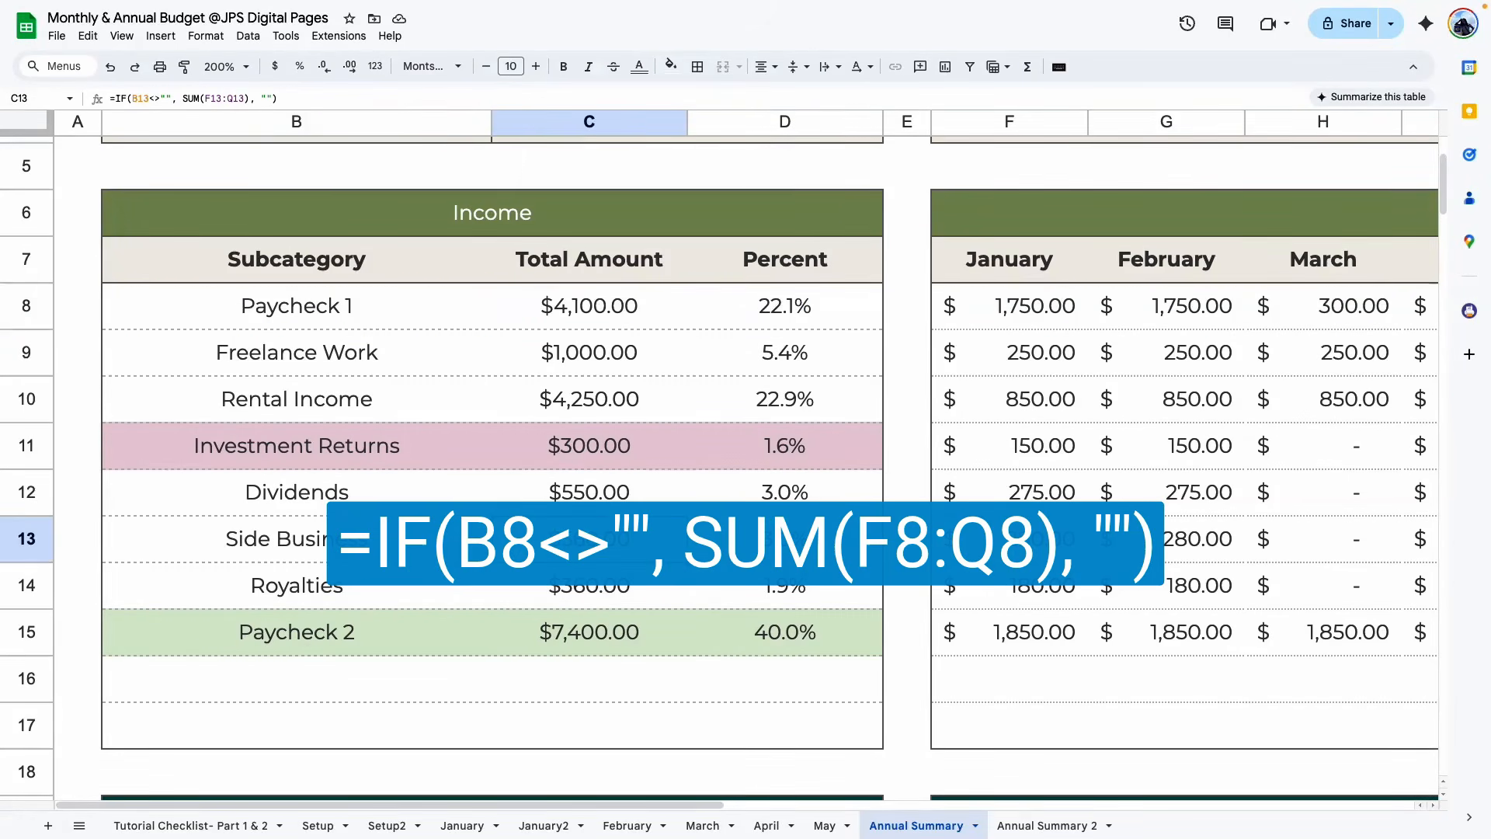
pyautogui.click(1039, 824)
pyautogui.click(608, 477)
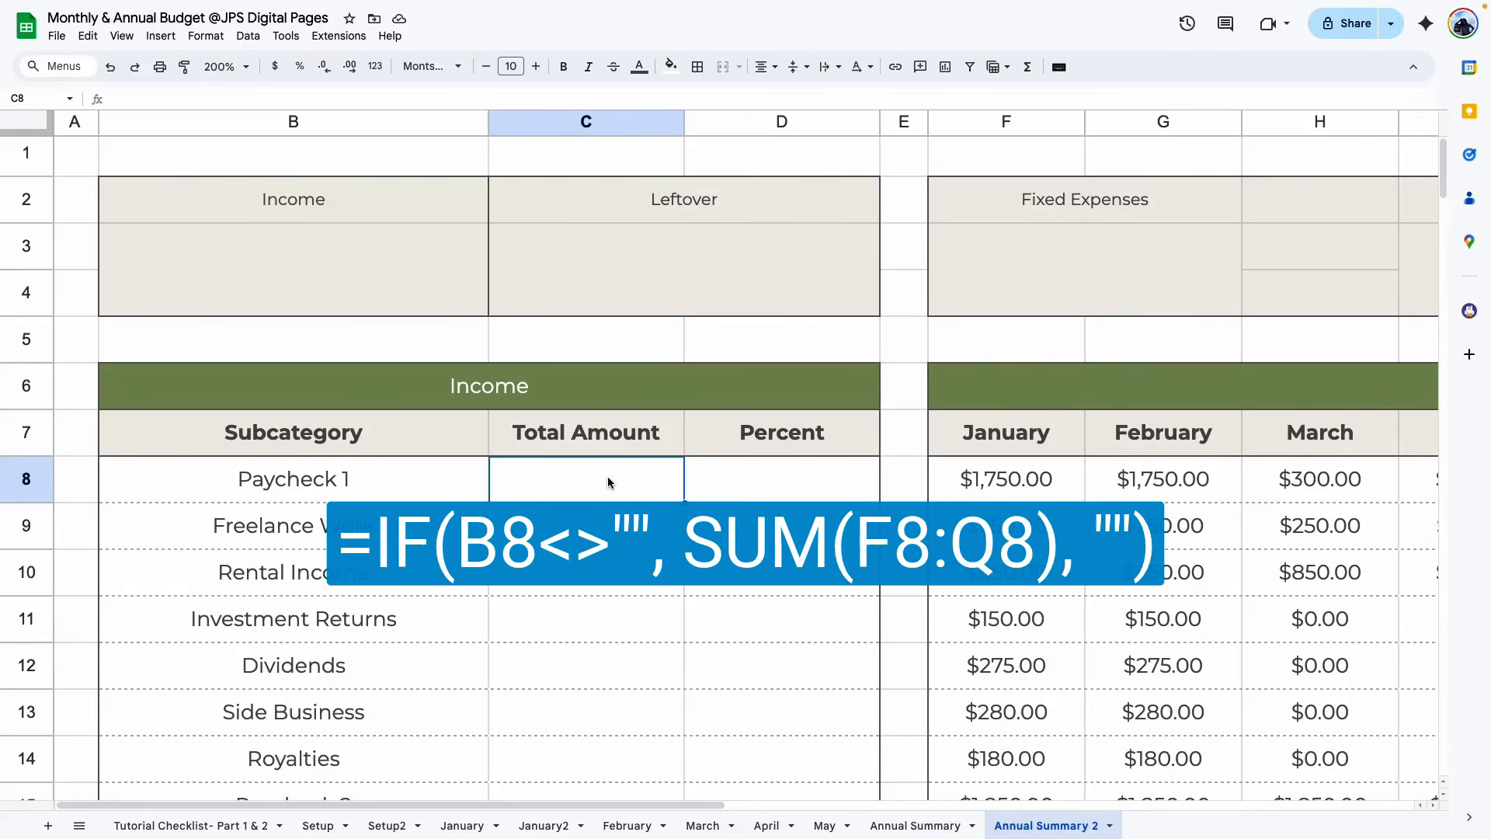
# Enter =IF(B8<>"", SUM(F8:Q8), "") as the Total Amount formula for Paycheck 1 in C8
pyautogui.hotkey('ctrl', 'v')
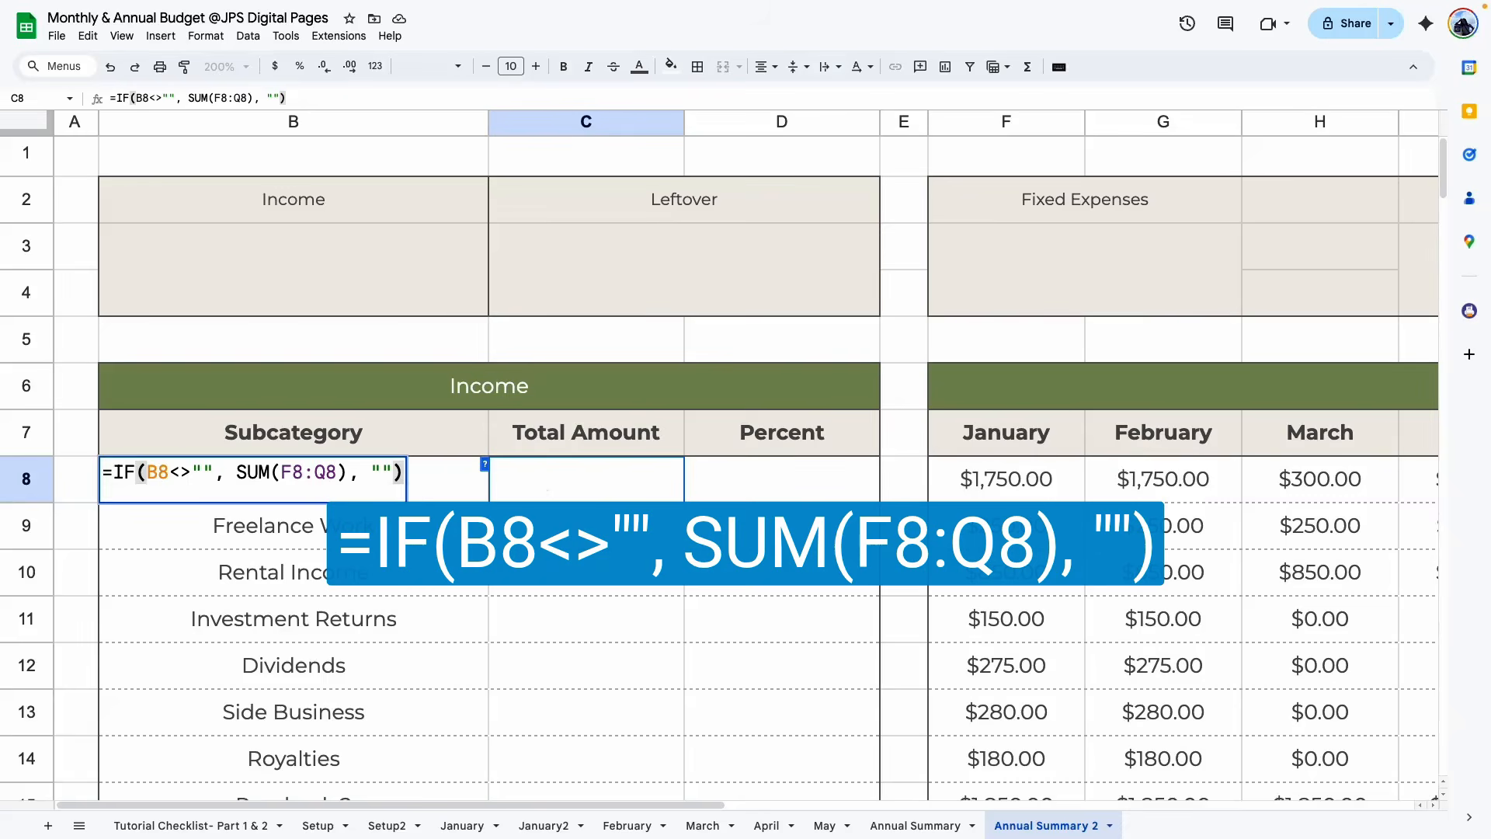
pyautogui.press('Return')
# Copy C8 and paste its formula only into C9:C17 of the Income table, checking the adjusted formula in C16
pyautogui.scroll(-1, 600, 683)
pyautogui.scroll(-5, 597, 544)
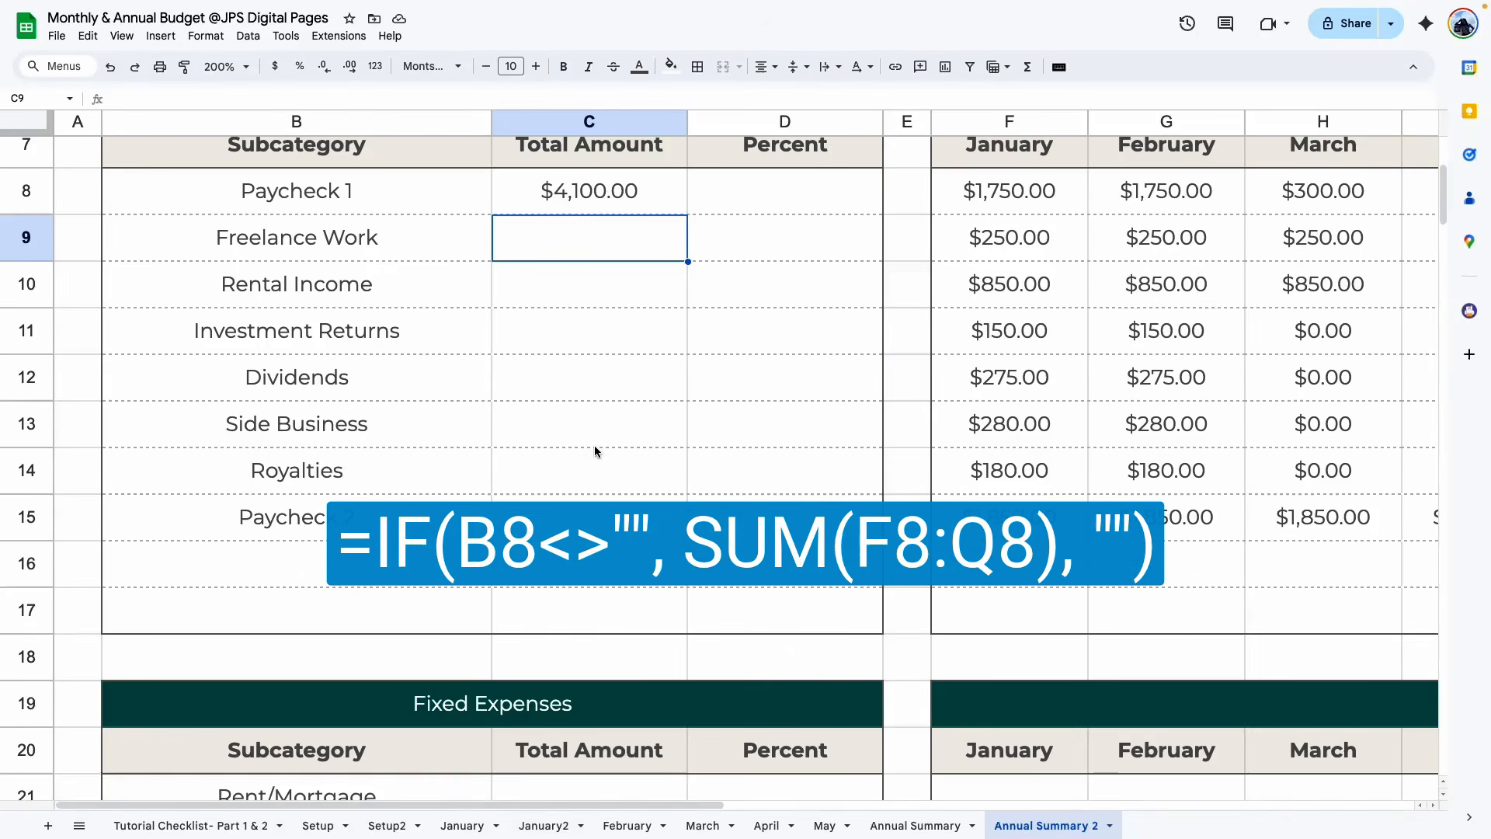
pyautogui.click(552, 189)
pyautogui.hotkey('ctrl', 'c')
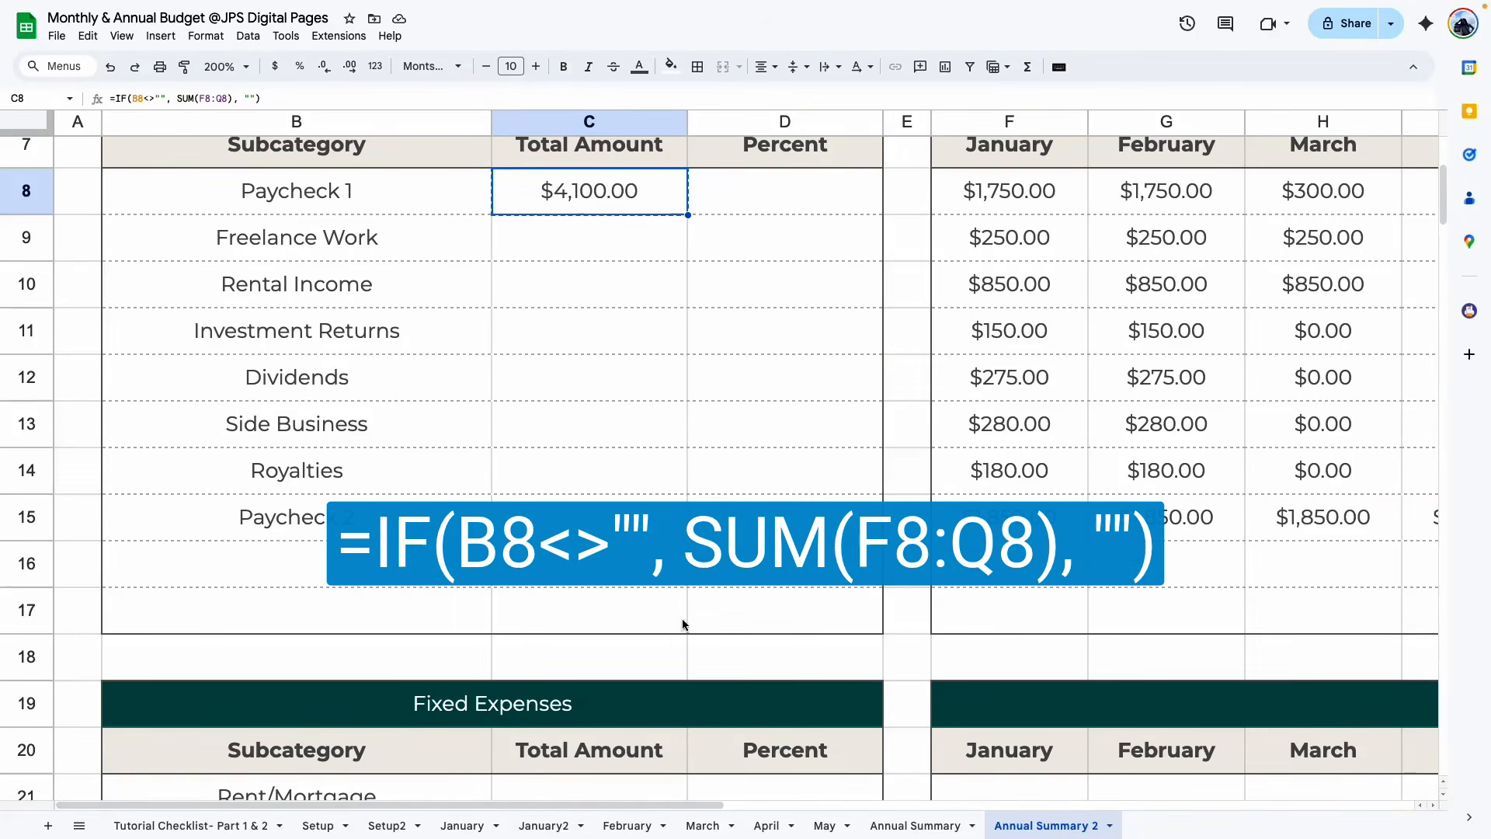
pyautogui.moveTo(603, 602); pyautogui.dragTo(574, 240)
pyautogui.rightClick(575, 236)
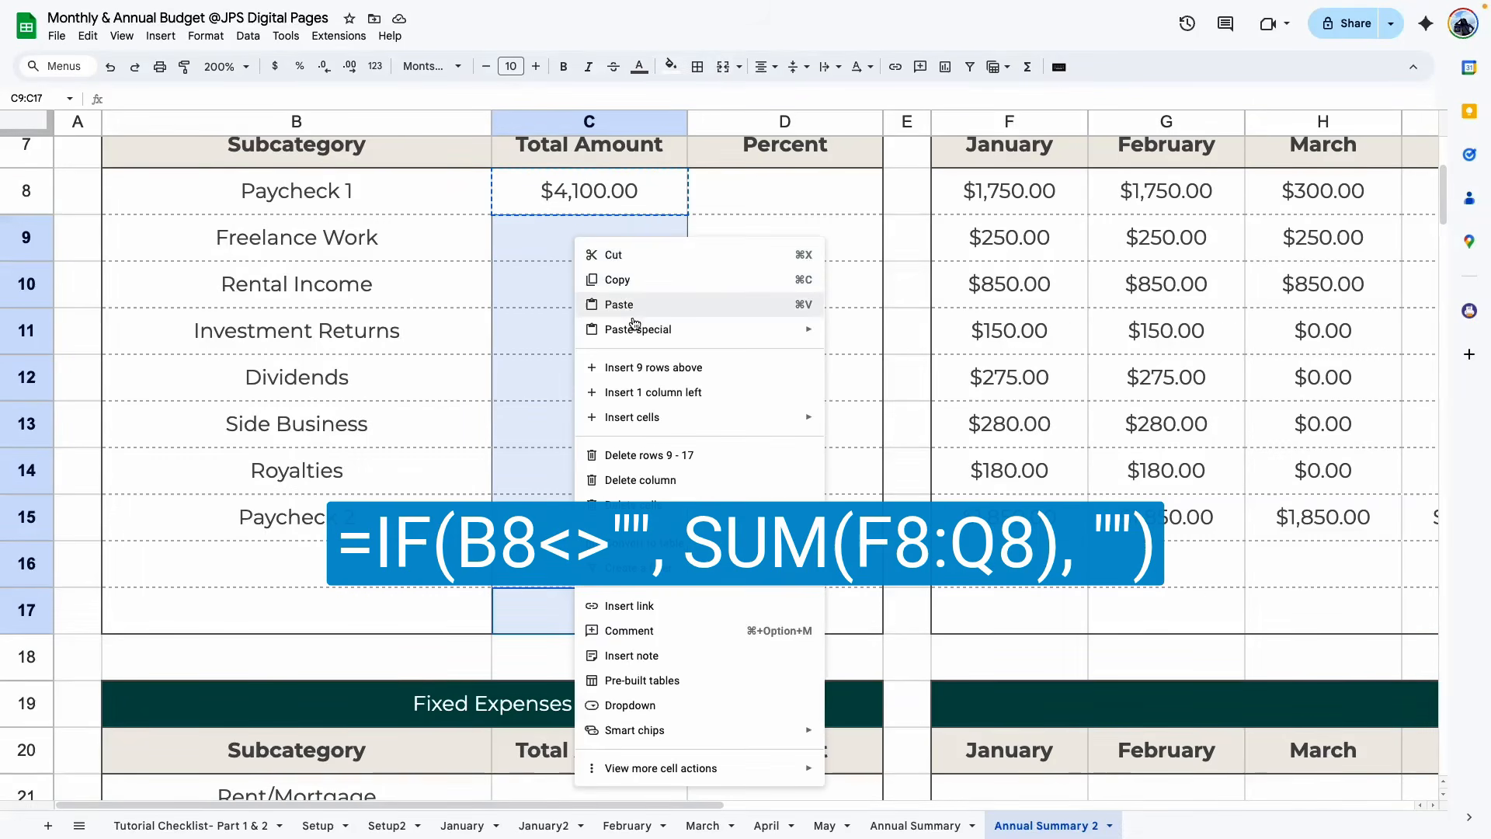
pyautogui.moveTo(777, 329)
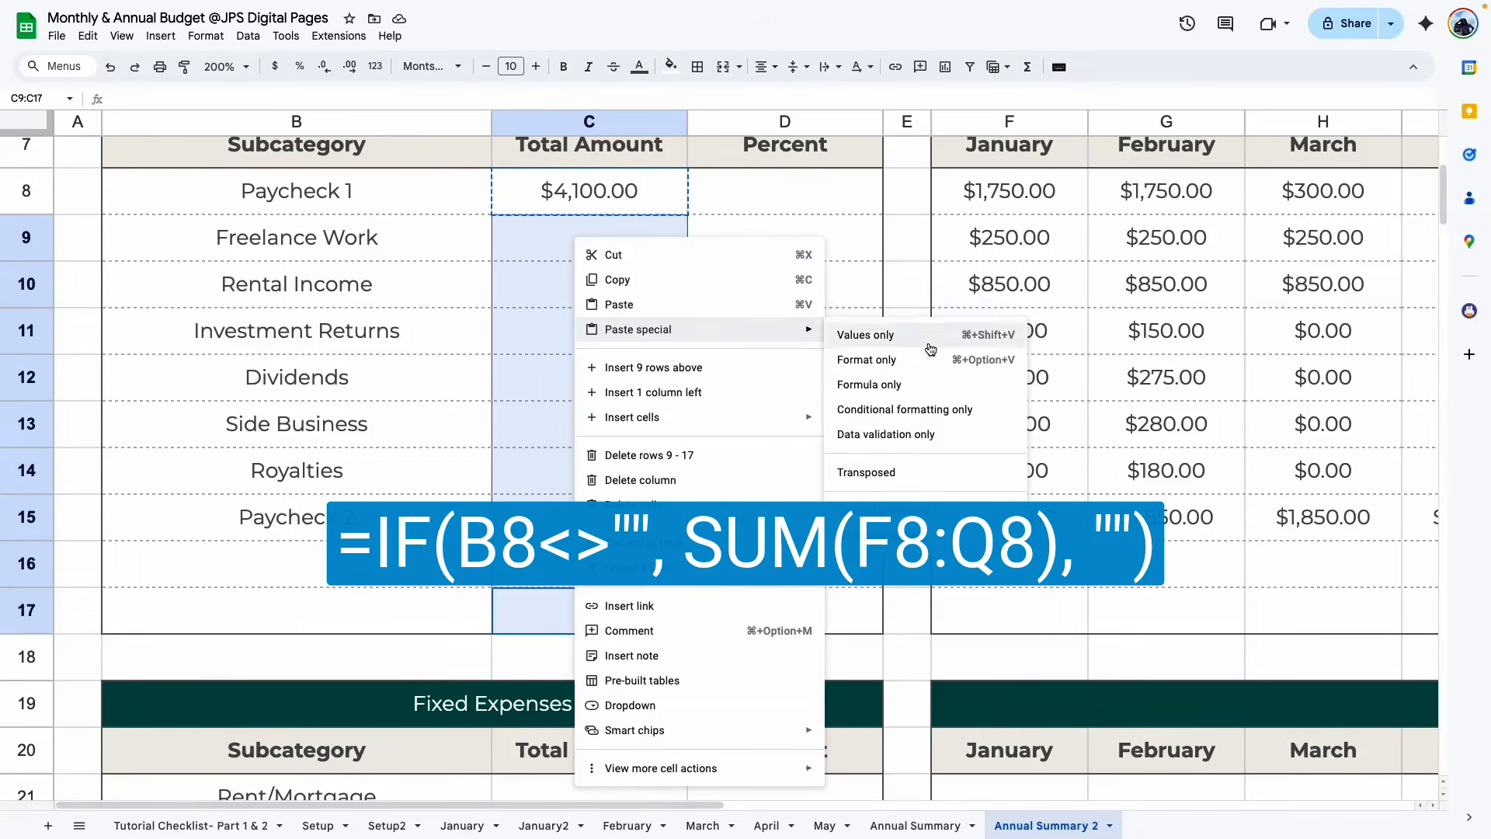
pyautogui.click(892, 383)
pyautogui.click(656, 376)
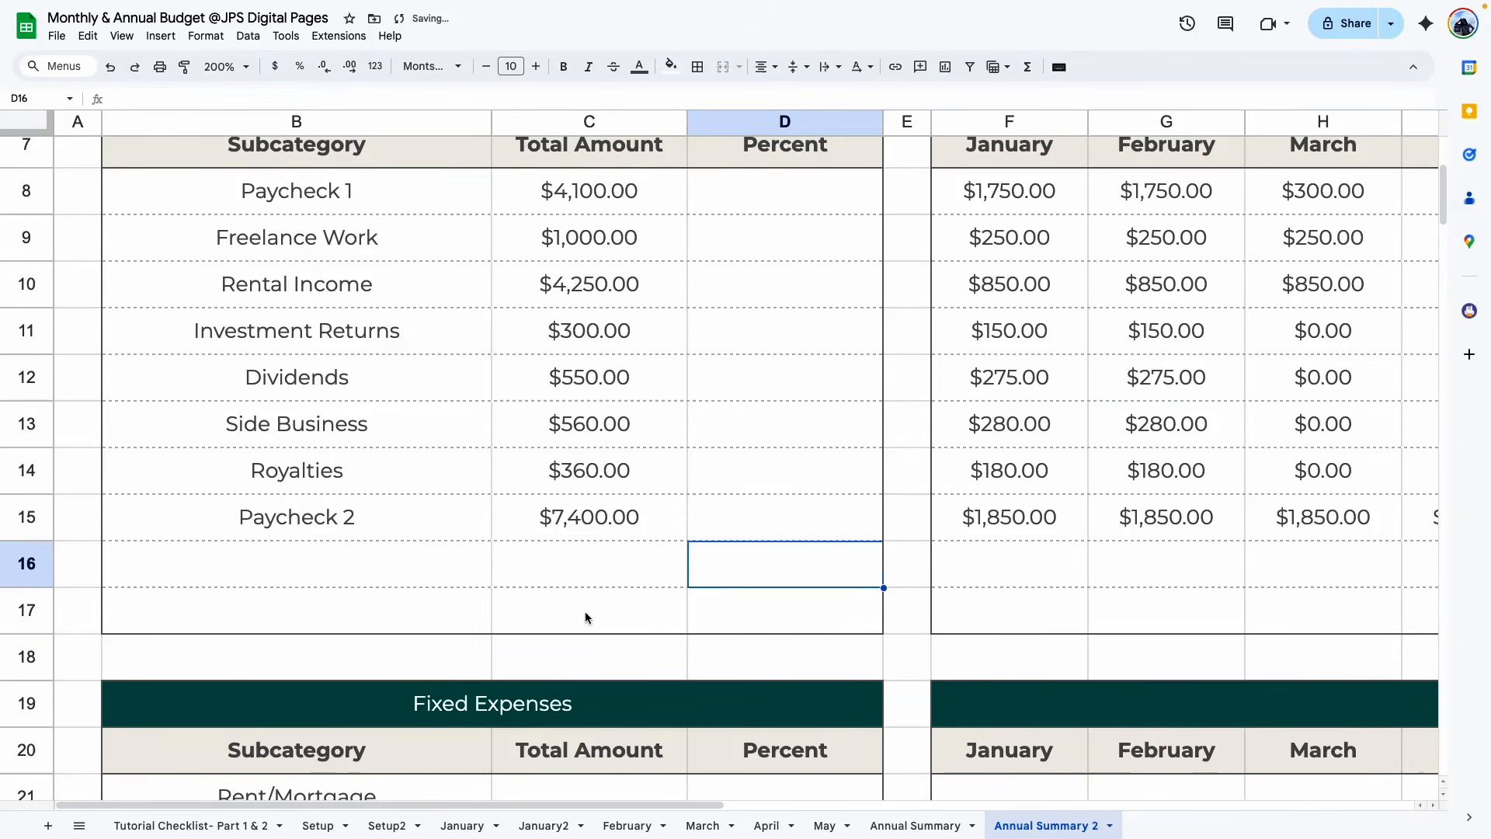
pyautogui.doubleClick(573, 557)
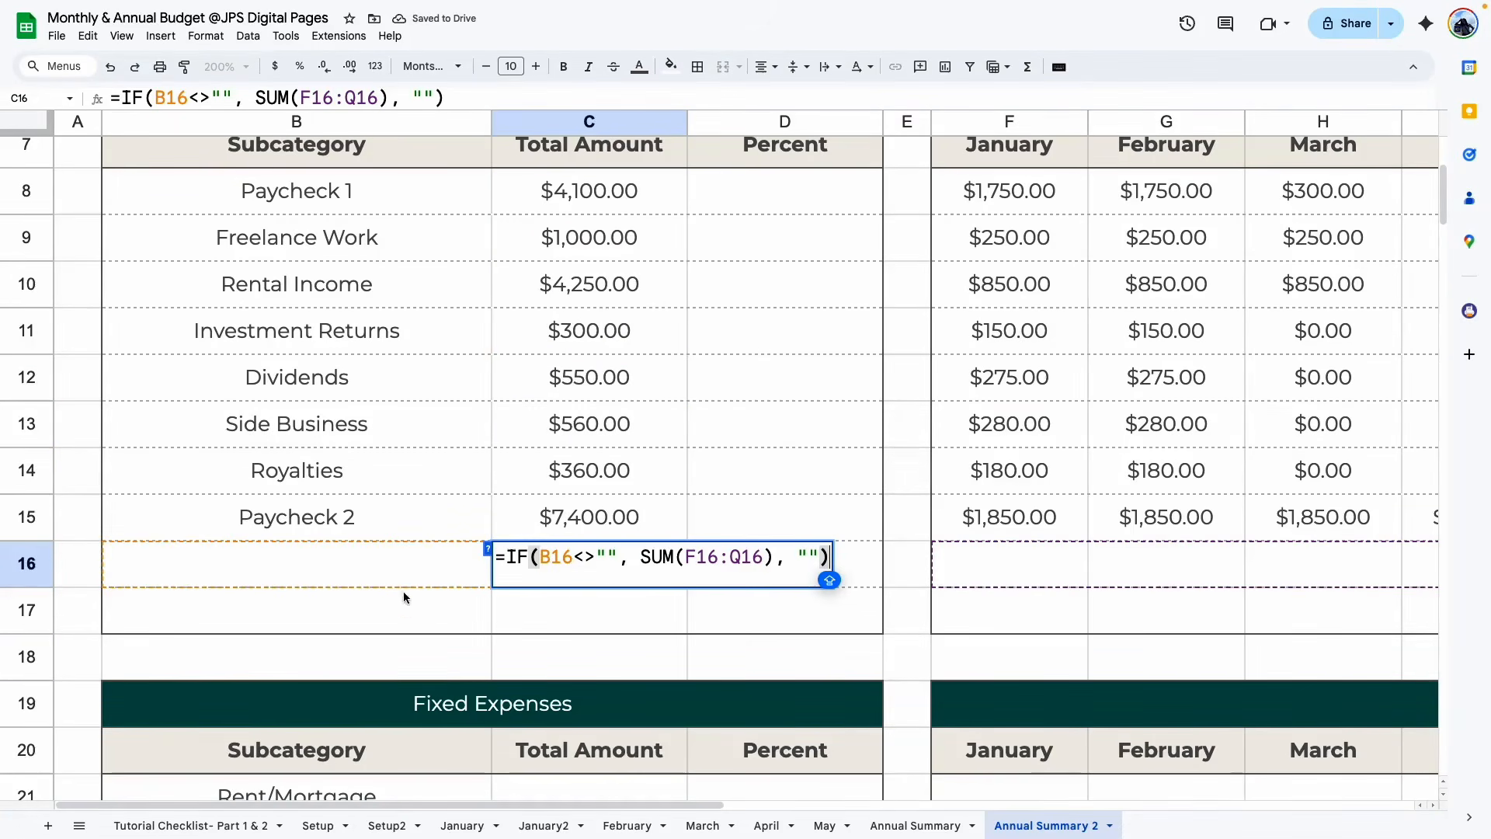
pyautogui.press('Return')
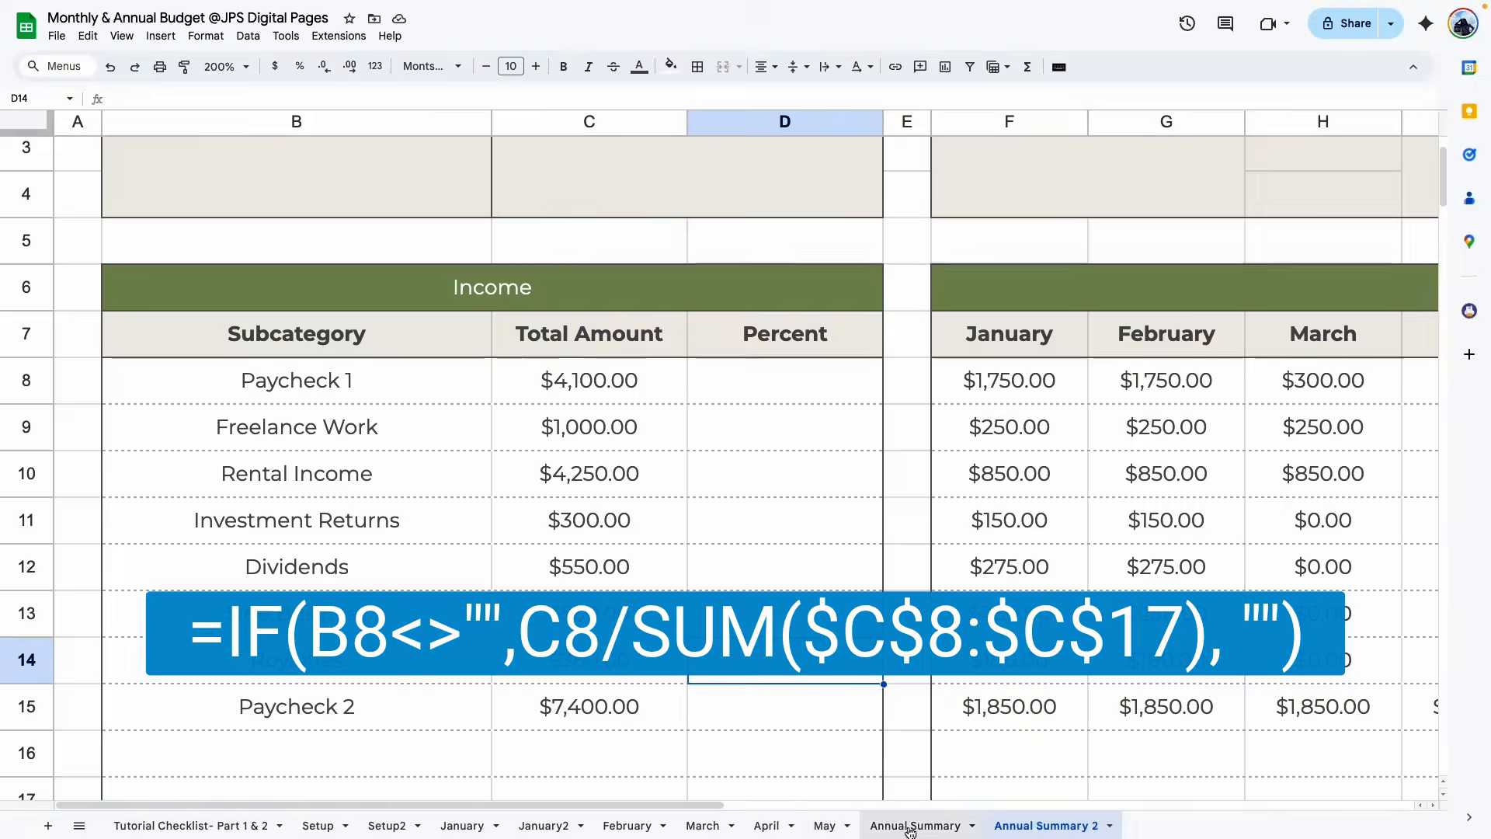
# On the Annual Summary sheet, review the Income Percent formula in D8 and the C8:C17 range, then select the whole formula text
pyautogui.click(911, 825)
pyautogui.doubleClick(781, 307)
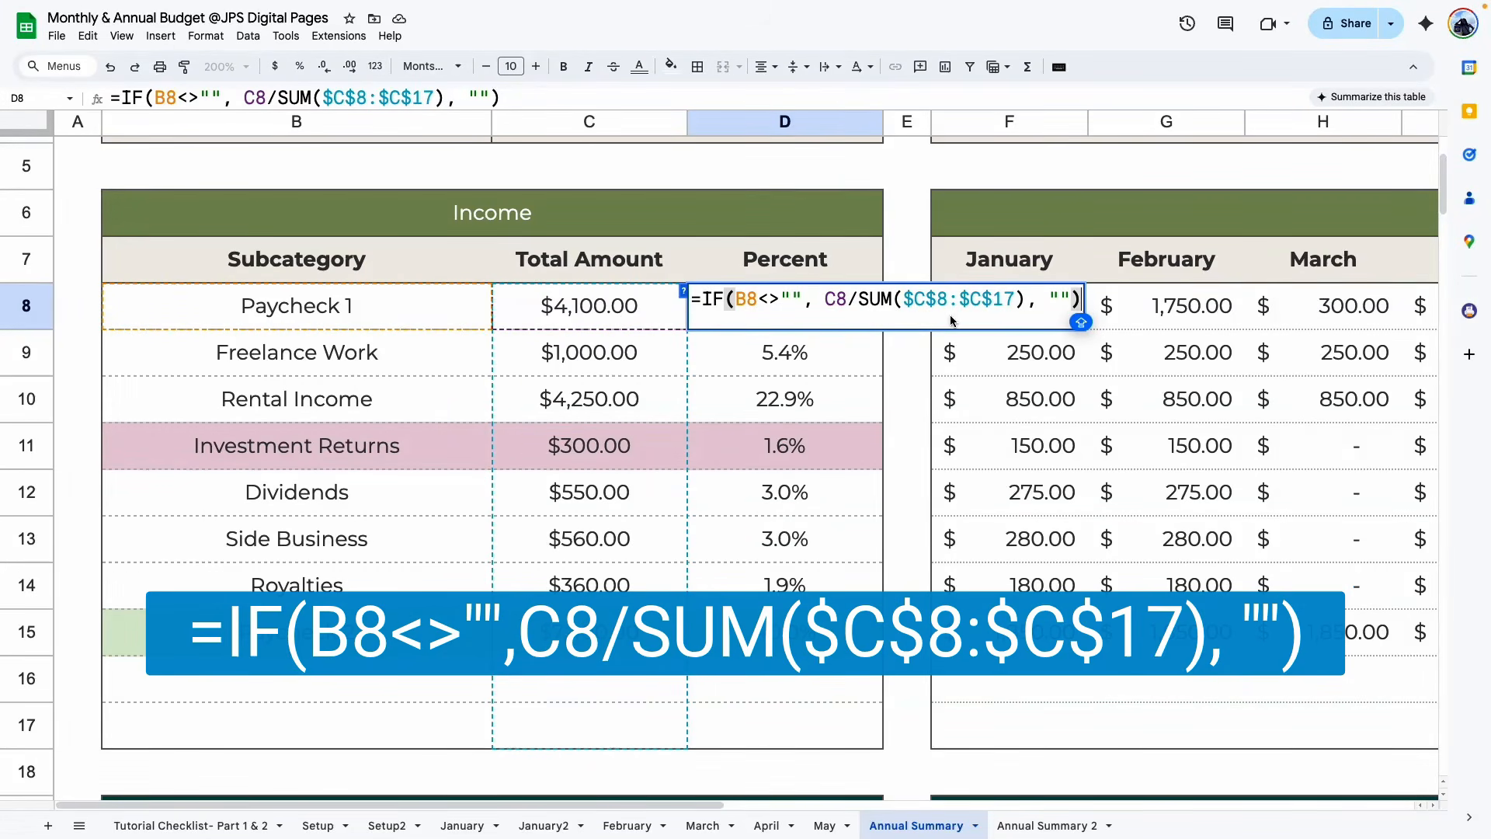
pyautogui.moveTo(591, 307); pyautogui.dragTo(646, 739)
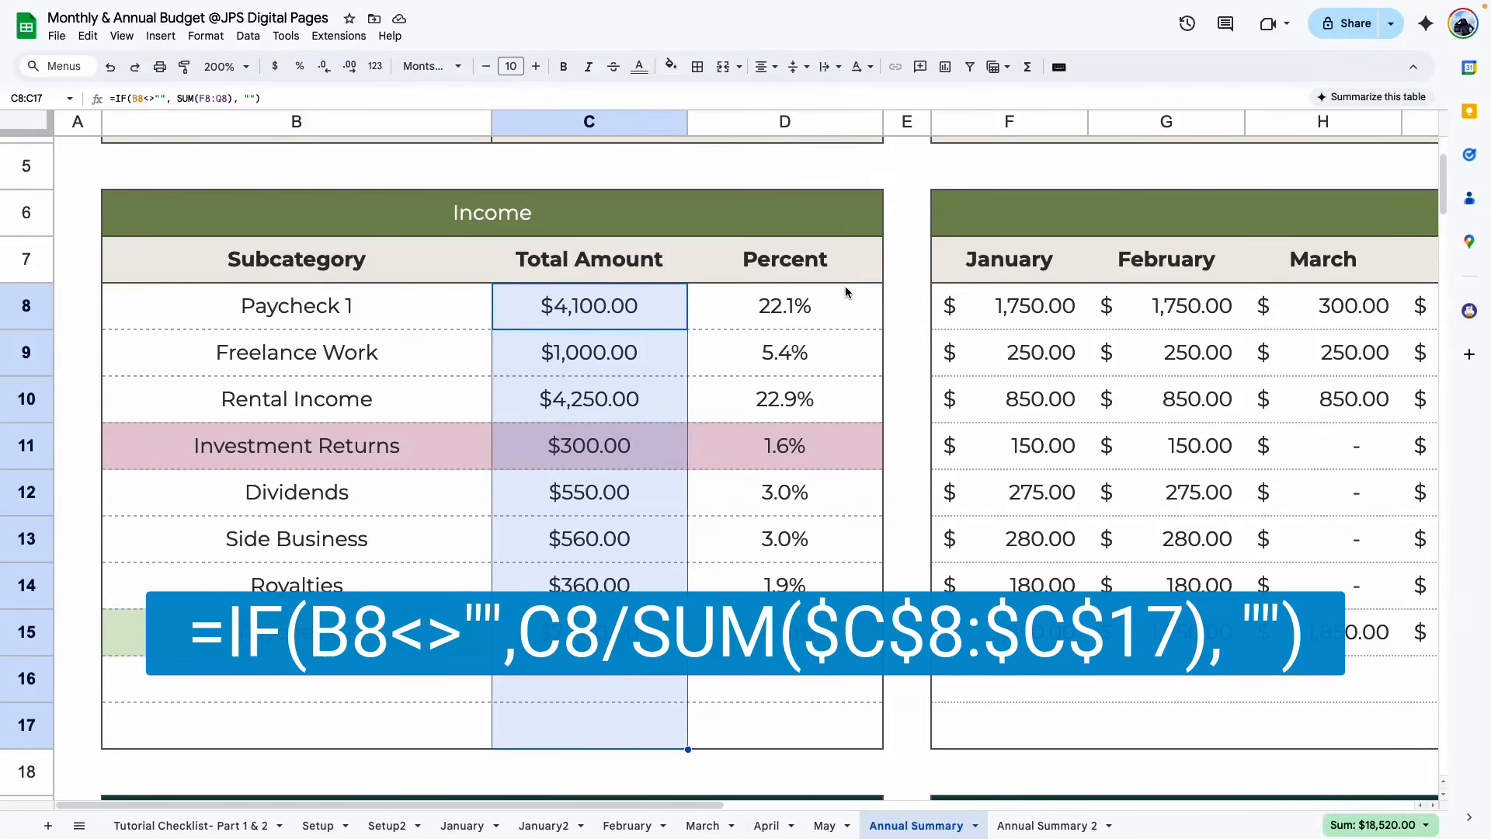
pyautogui.click(828, 298)
pyautogui.doubleClick(829, 298)
pyautogui.hotkey('ctrl', 'a')
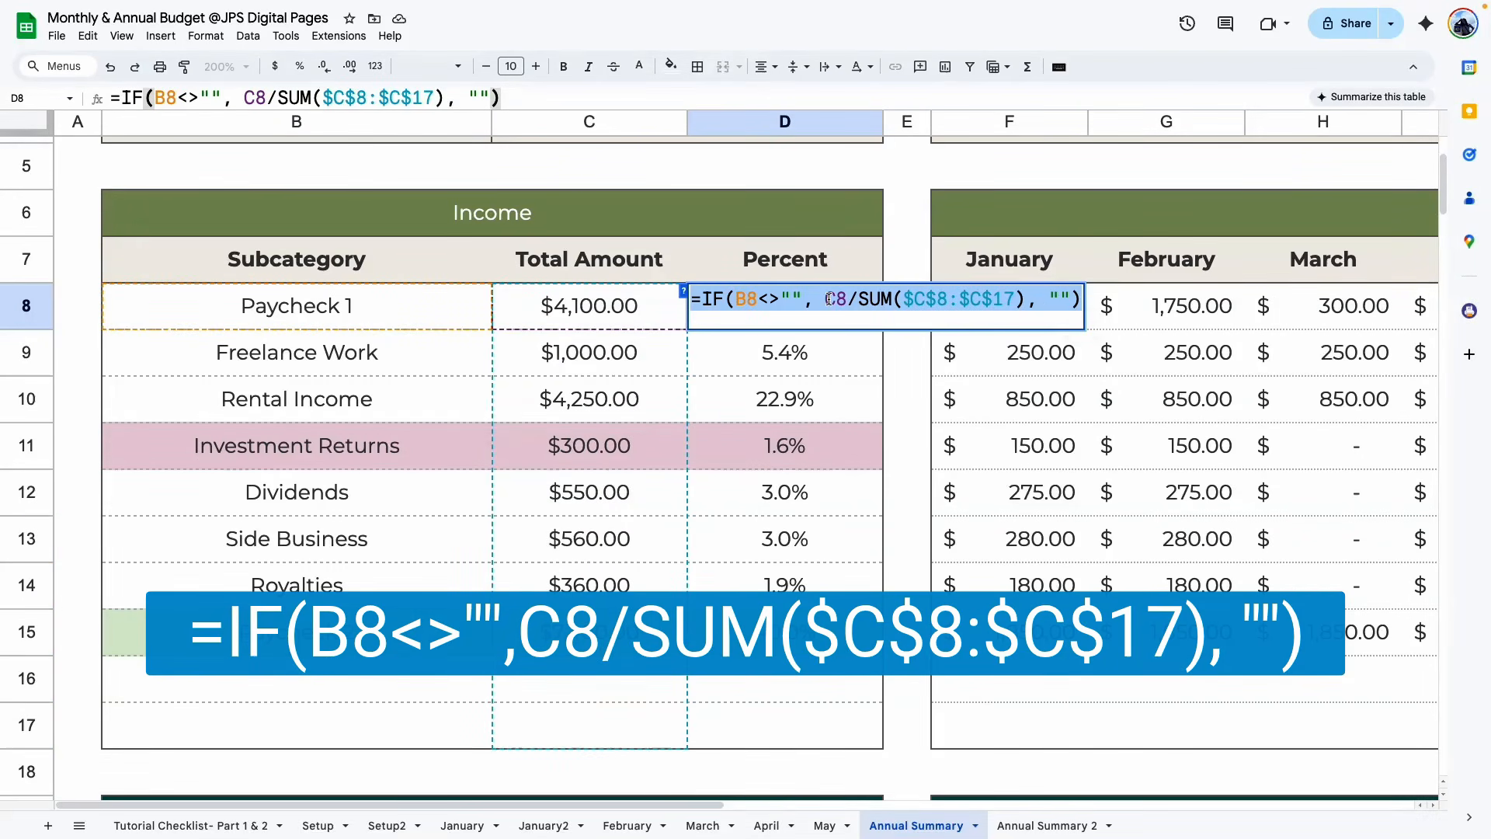
# Enter =IF(B8<>"", C8/SUM($C$8:$C$17), "") as the Percent formula in D8 of the Annual Summary 2 sheet
pyautogui.click(1047, 825)
pyautogui.doubleClick(747, 373)
pyautogui.press('capslock')
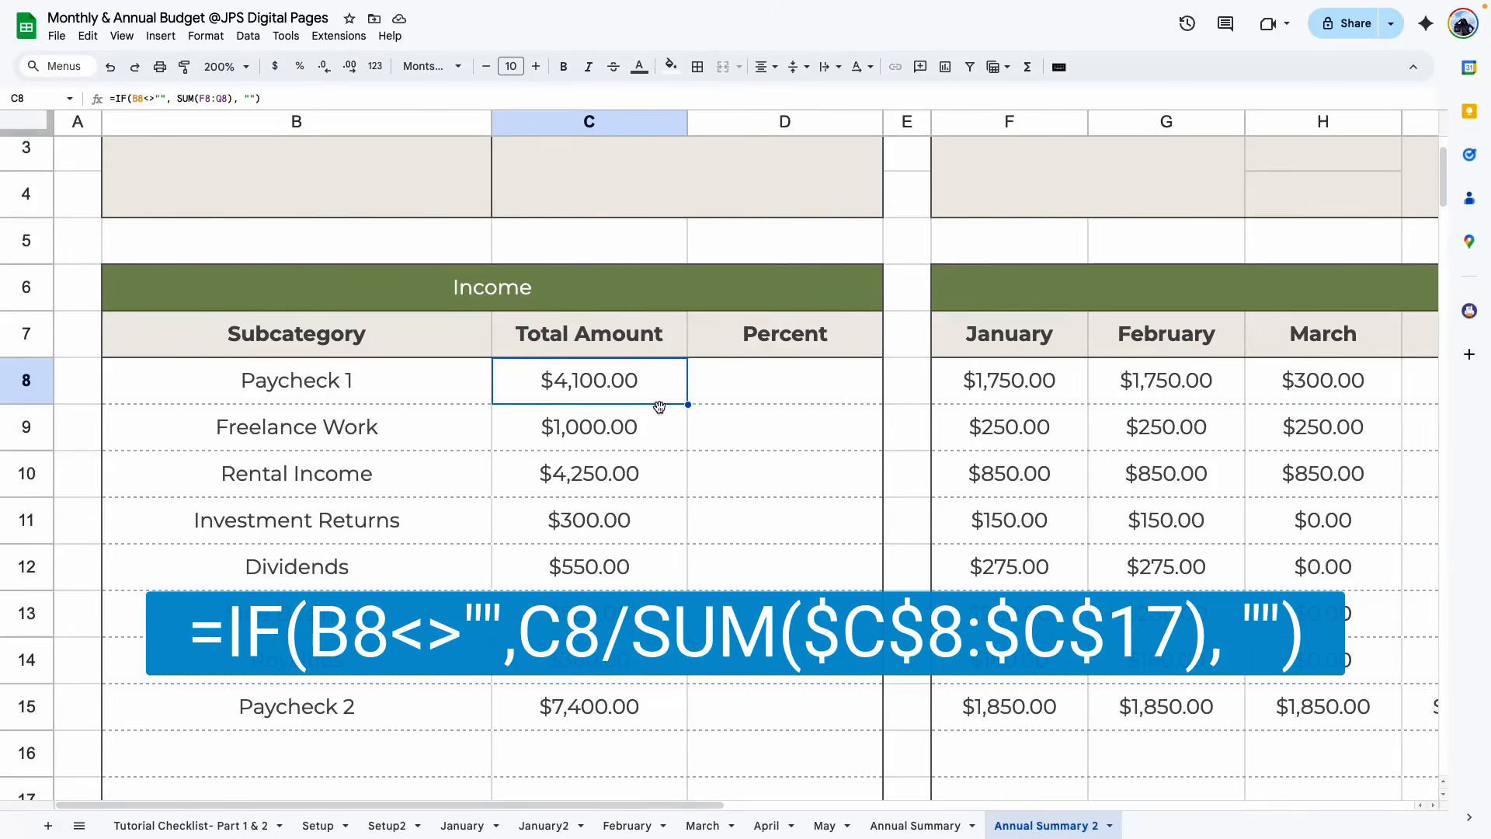
pyautogui.scroll(-5, 615, 360)
pyautogui.scroll(5, 615, 360)
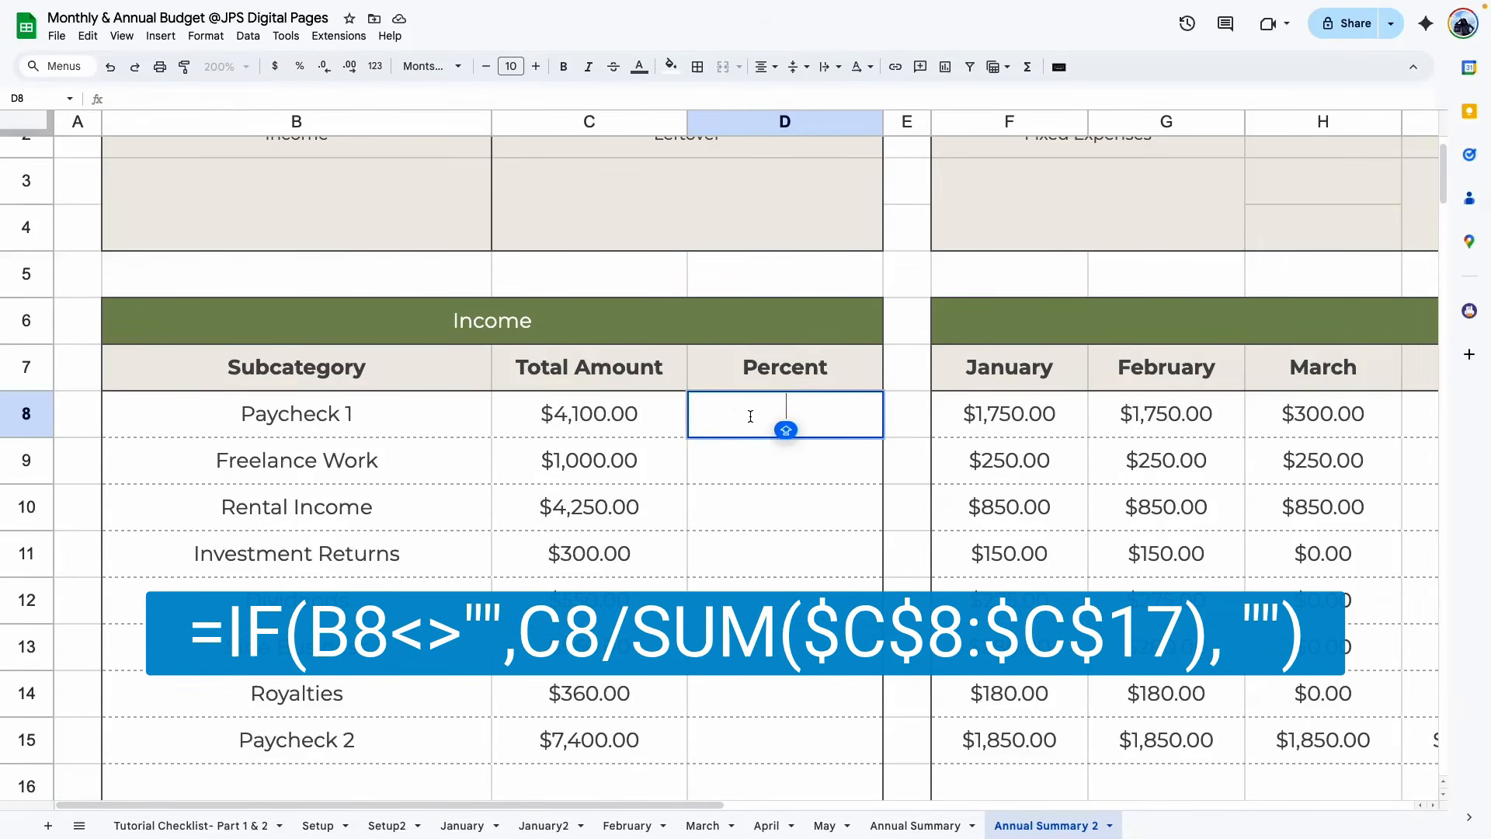
pyautogui.hotkey('ctrl', 'v')
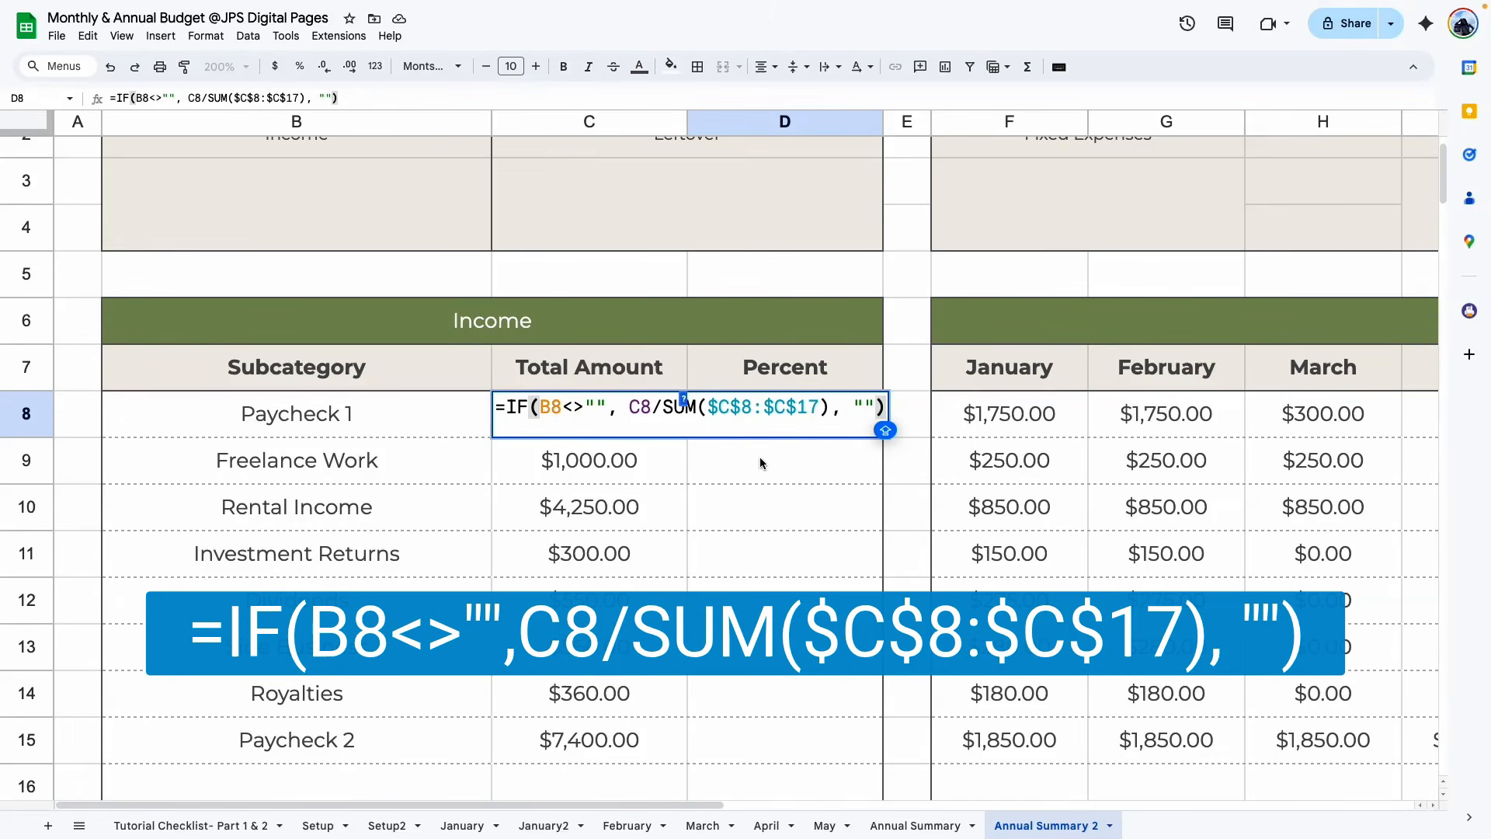
pyautogui.press('Return')
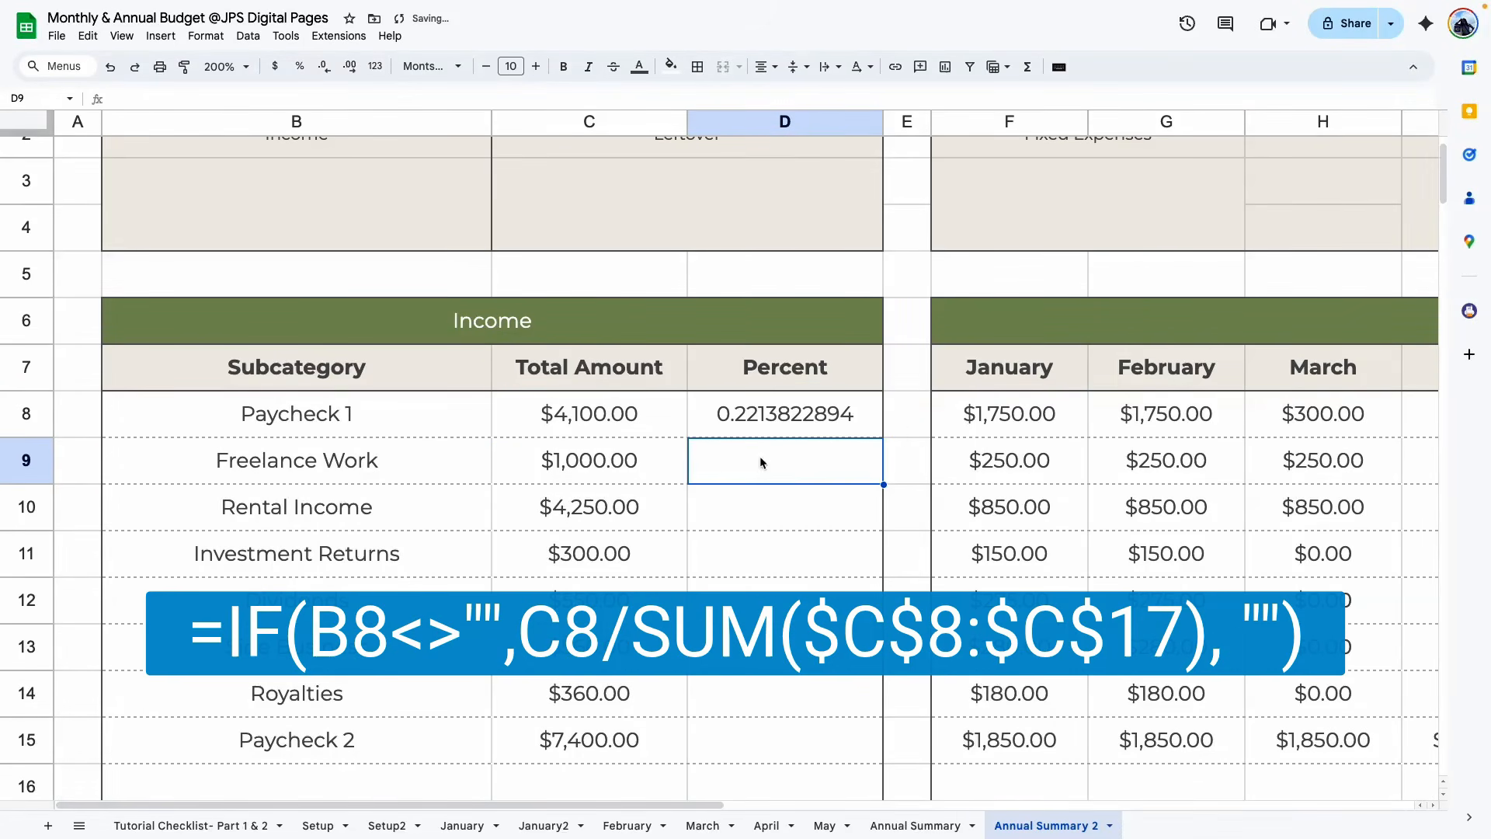
# Examine which cells the Percent formula in D8 references, without changing it
pyautogui.doubleClick(808, 423)
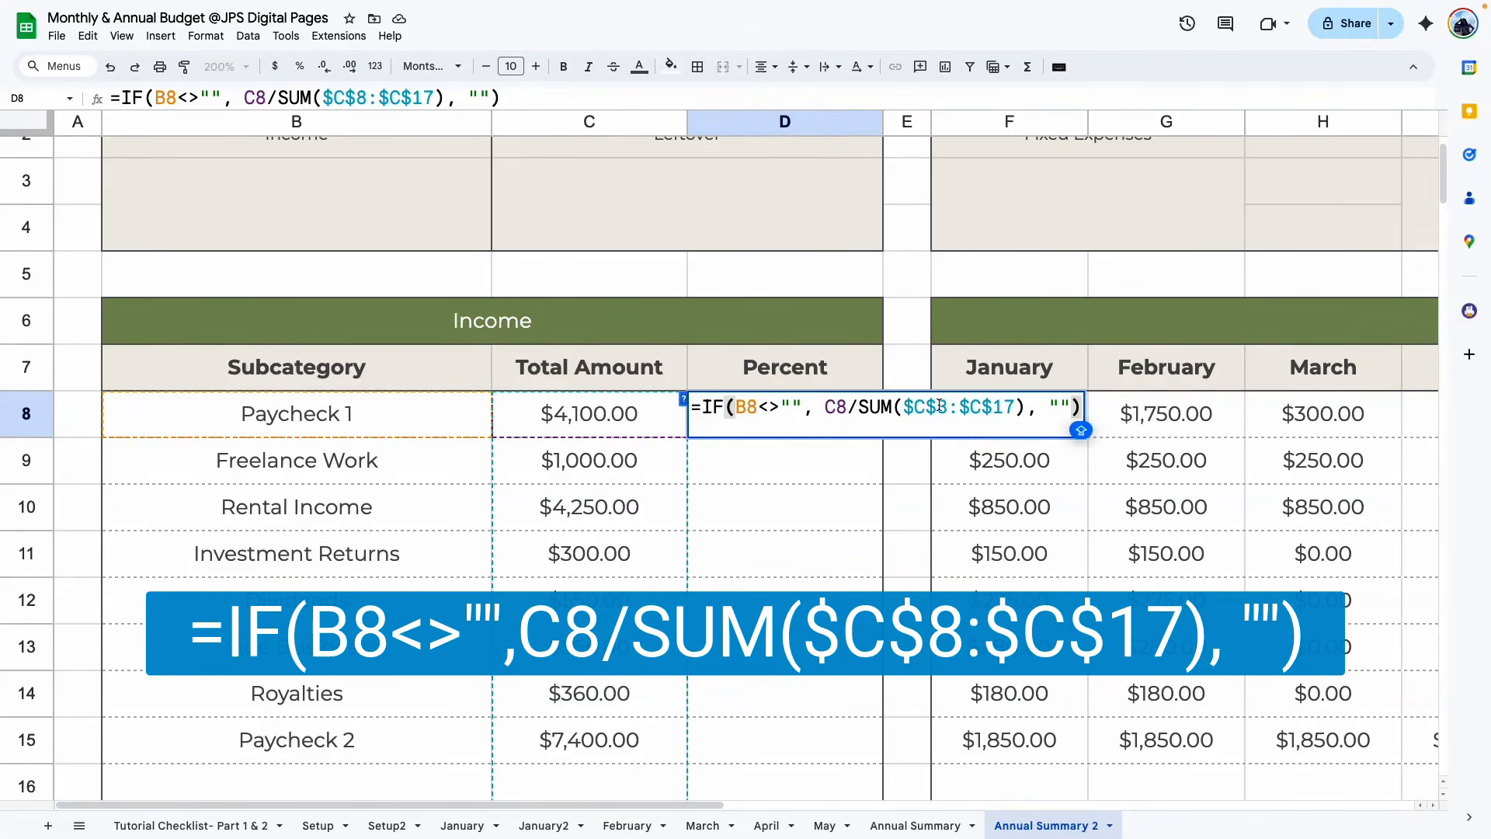
pyautogui.scroll(-5, 641, 429)
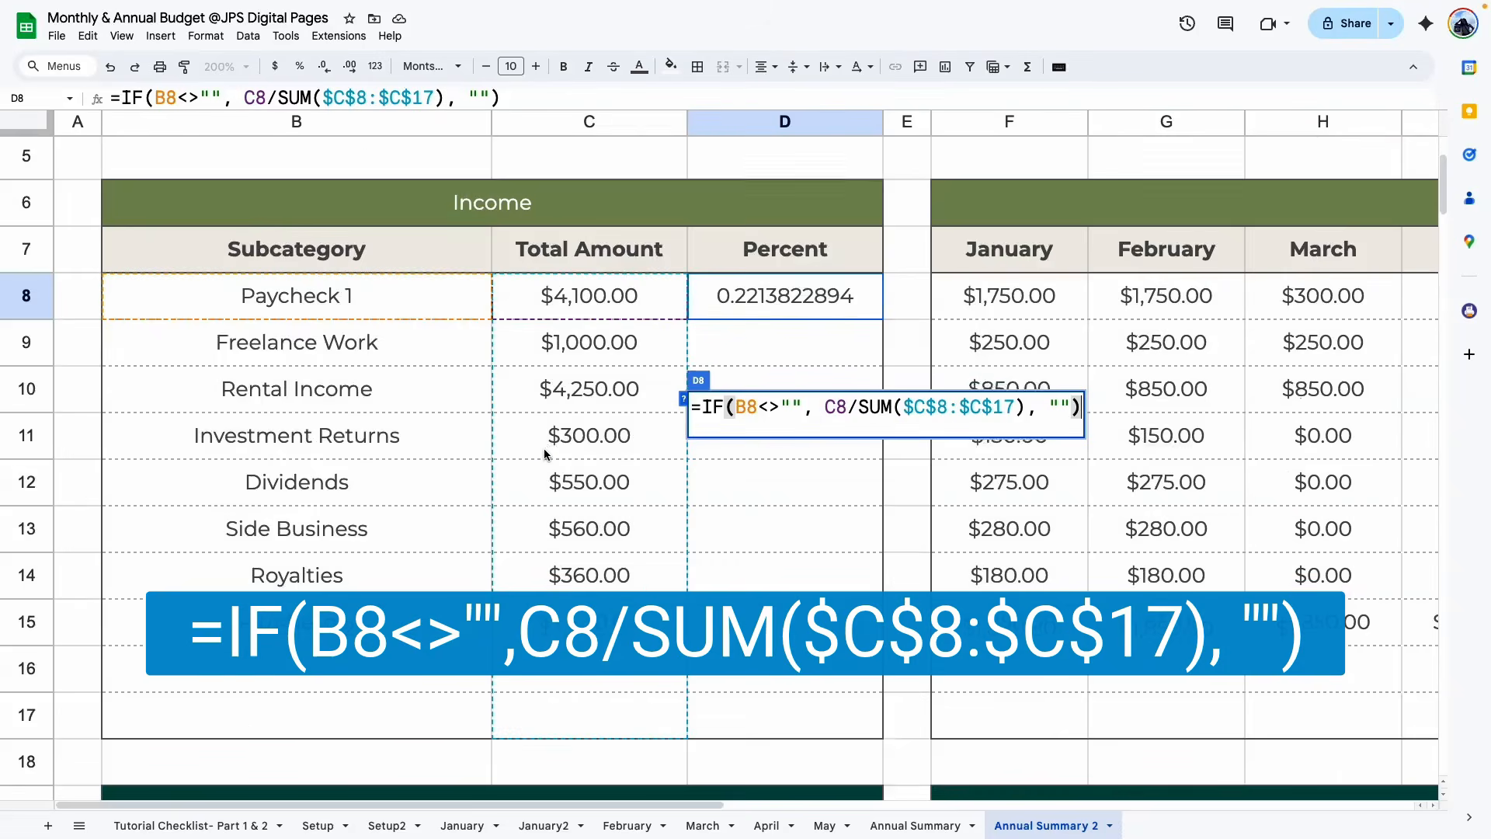
pyautogui.scroll(3, 545, 454)
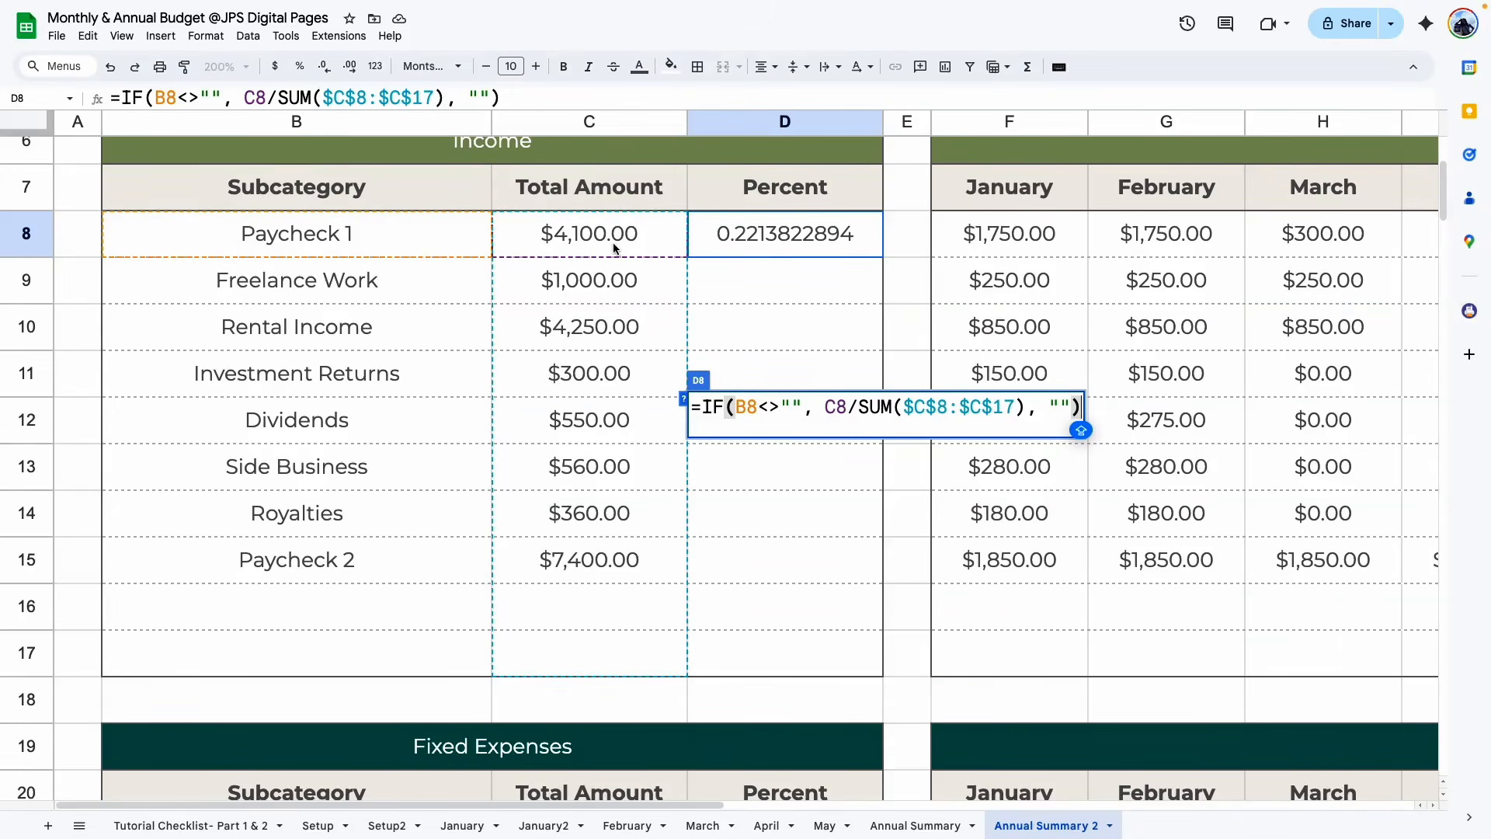
pyautogui.press('Return')
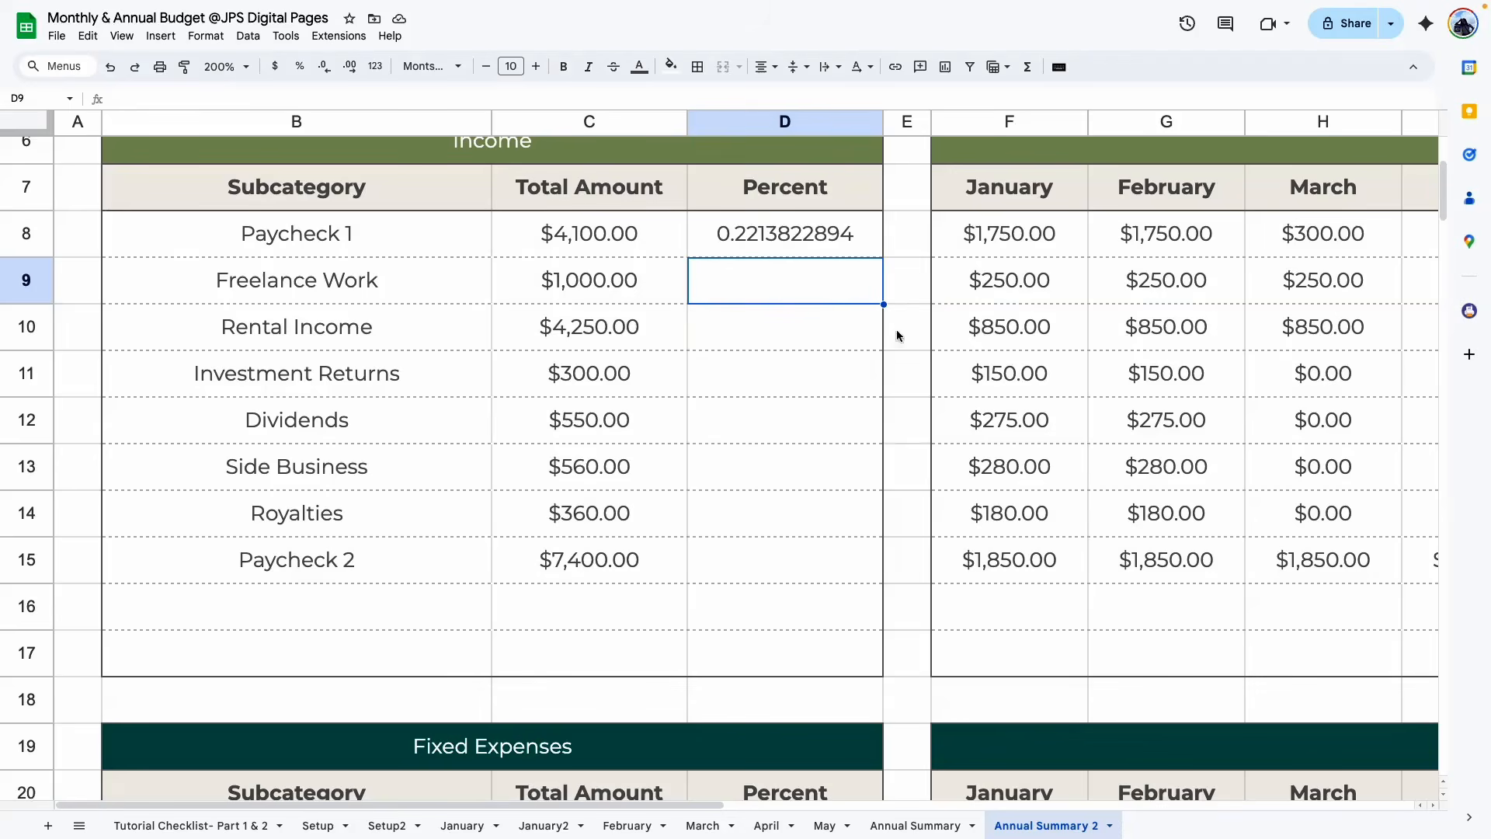
# Copy D8 and paste its formula only into D9:D17 of the Income table's Percent column
pyautogui.click(800, 236)
pyautogui.hotkey('ctrl', 'c')
pyautogui.moveTo(773, 680); pyautogui.dragTo(775, 286)
pyautogui.rightClick(775, 286)
pyautogui.moveTo(1002, 378)
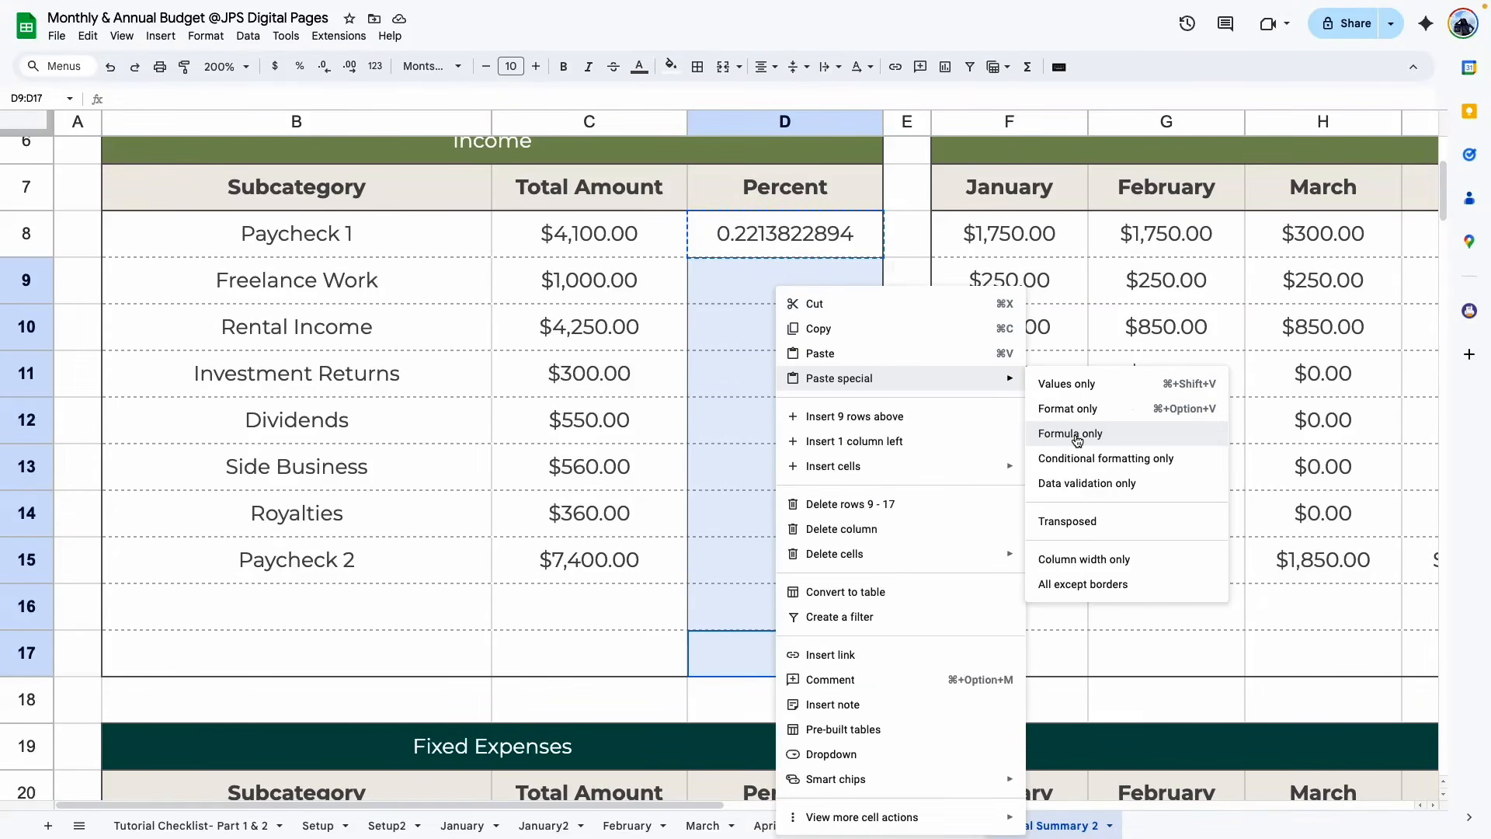
pyautogui.click(1071, 434)
# Format the Percent values in D8:D17 as percentages with one decimal place
pyautogui.moveTo(781, 233); pyautogui.dragTo(777, 659)
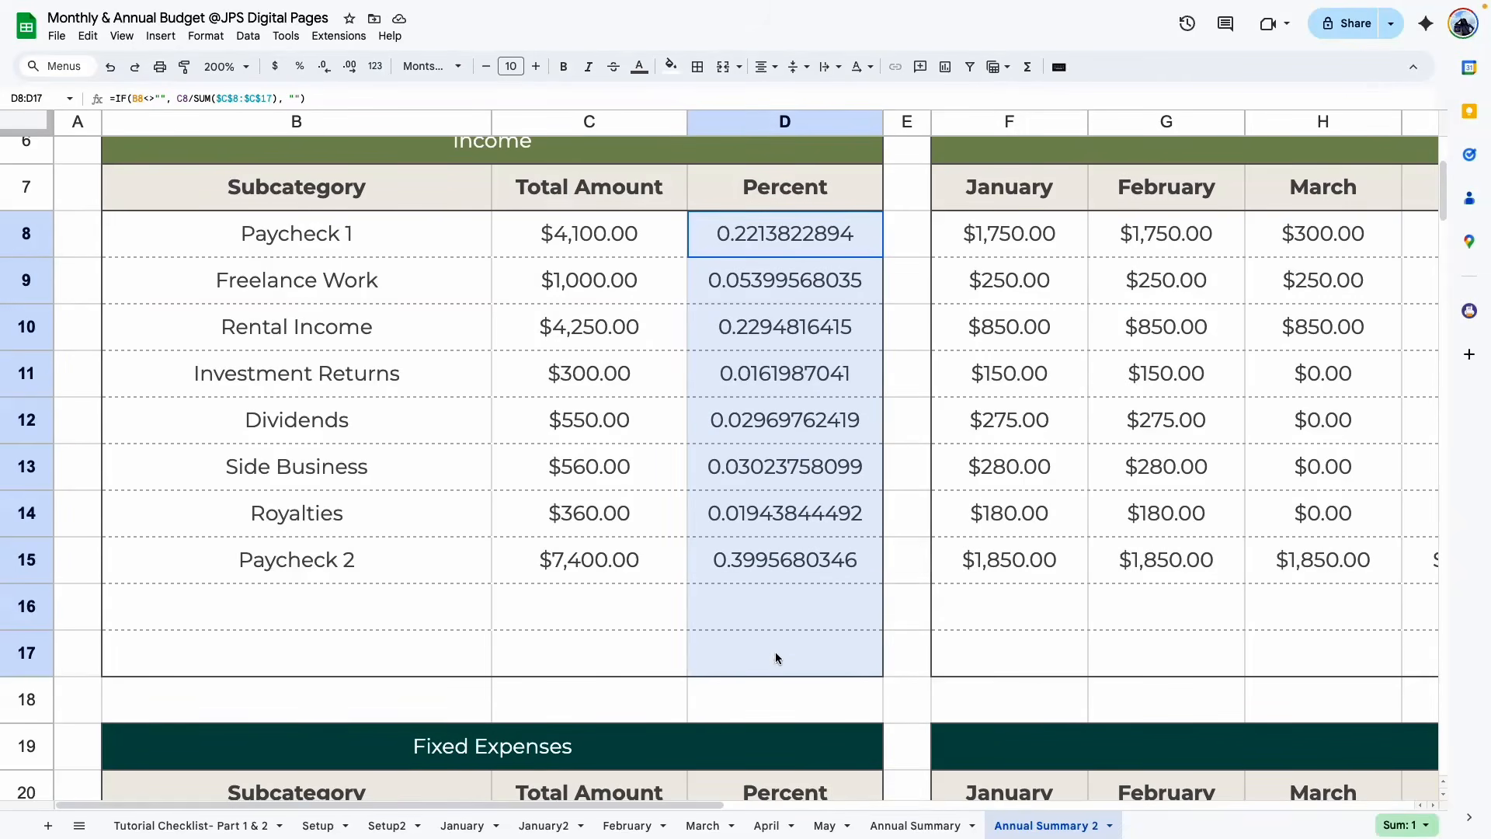
pyautogui.click(300, 66)
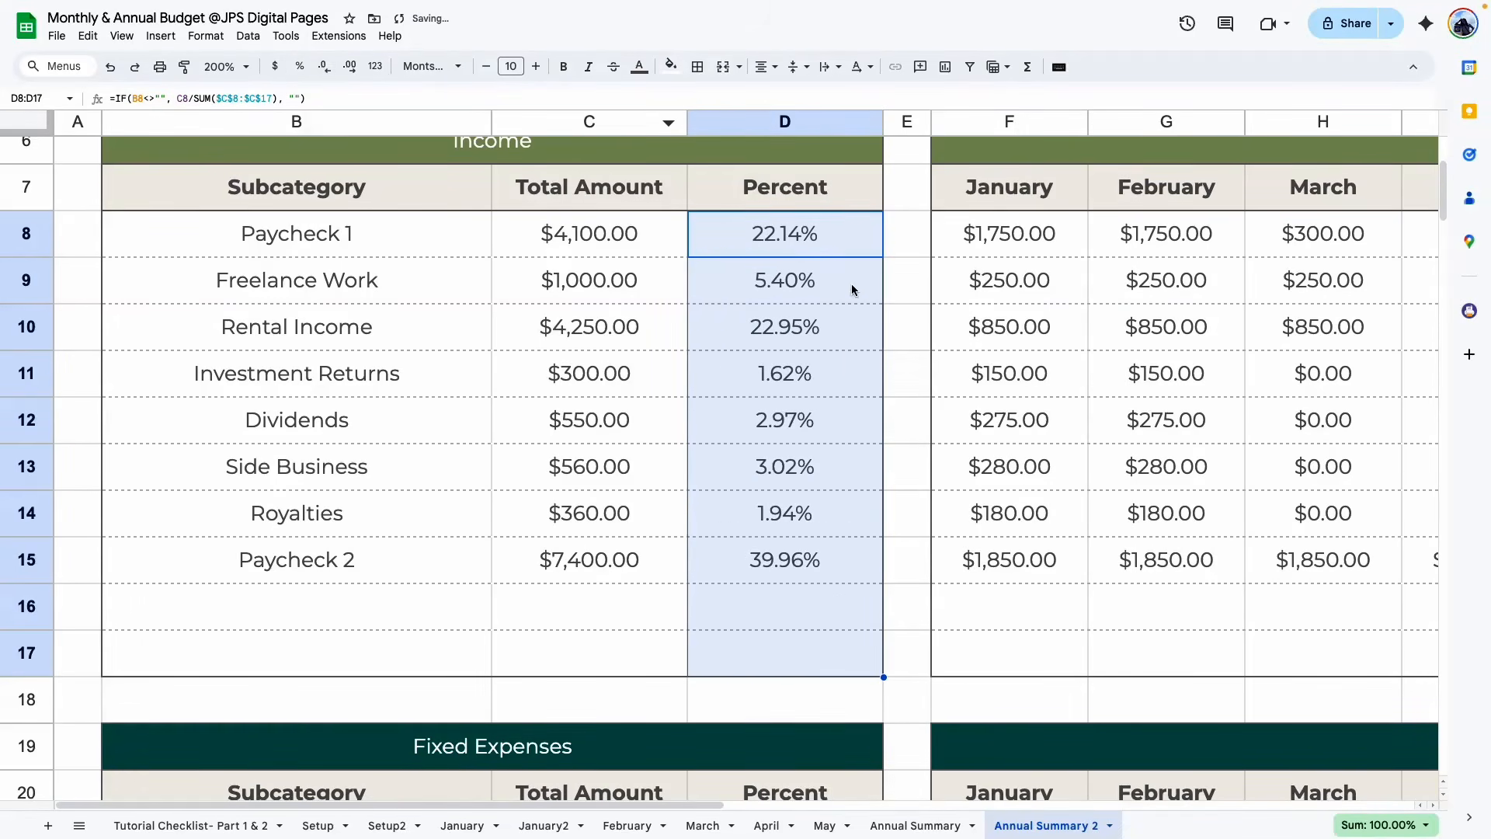
pyautogui.click(349, 68)
pyautogui.click(325, 68)
pyautogui.click(325, 69)
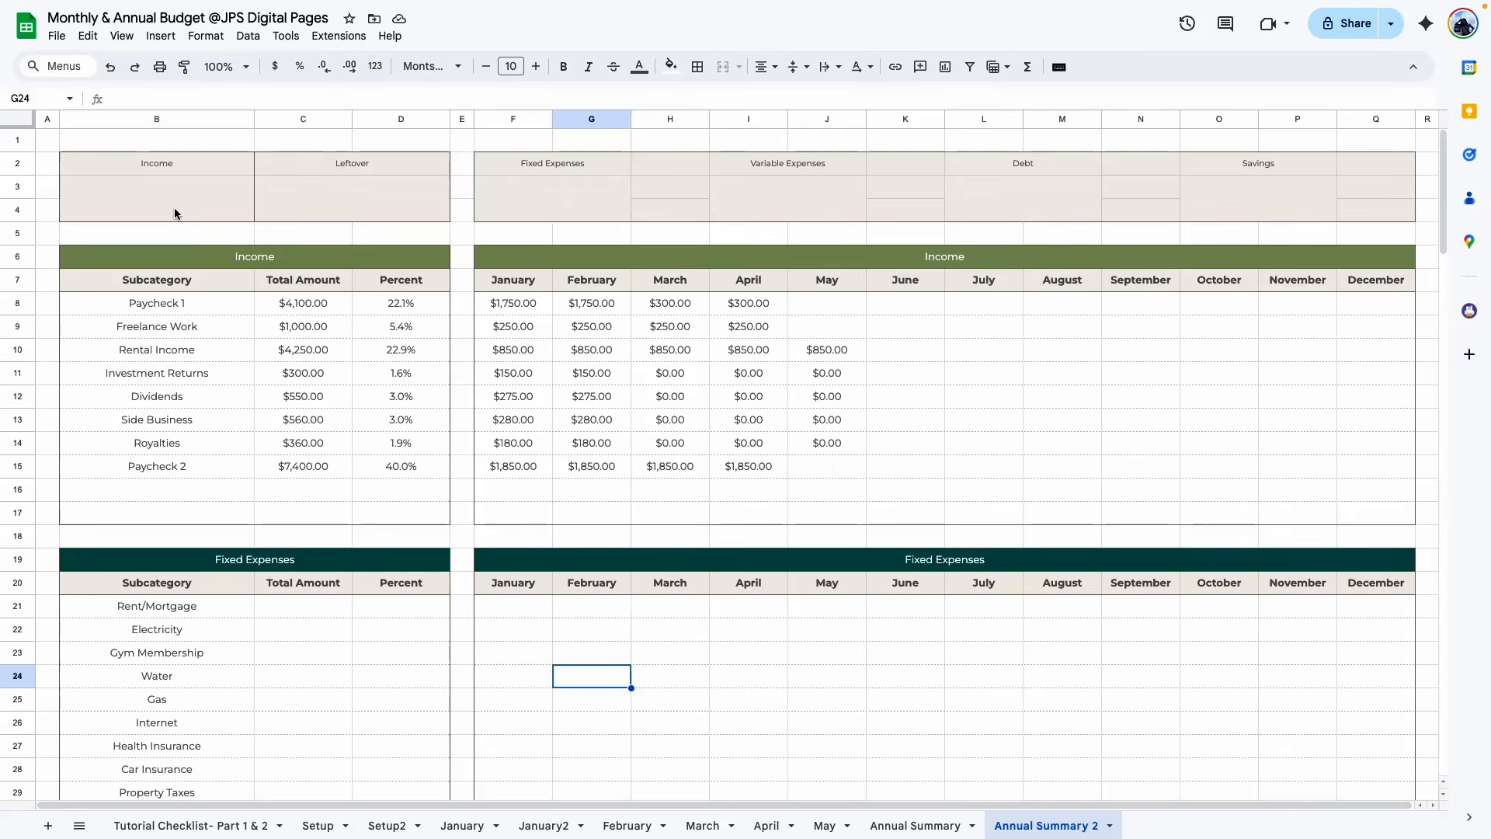
# Enter a SUM of C8:C17 in the merged cell B3:B4 under the Income summary heading
pyautogui.click(174, 210)
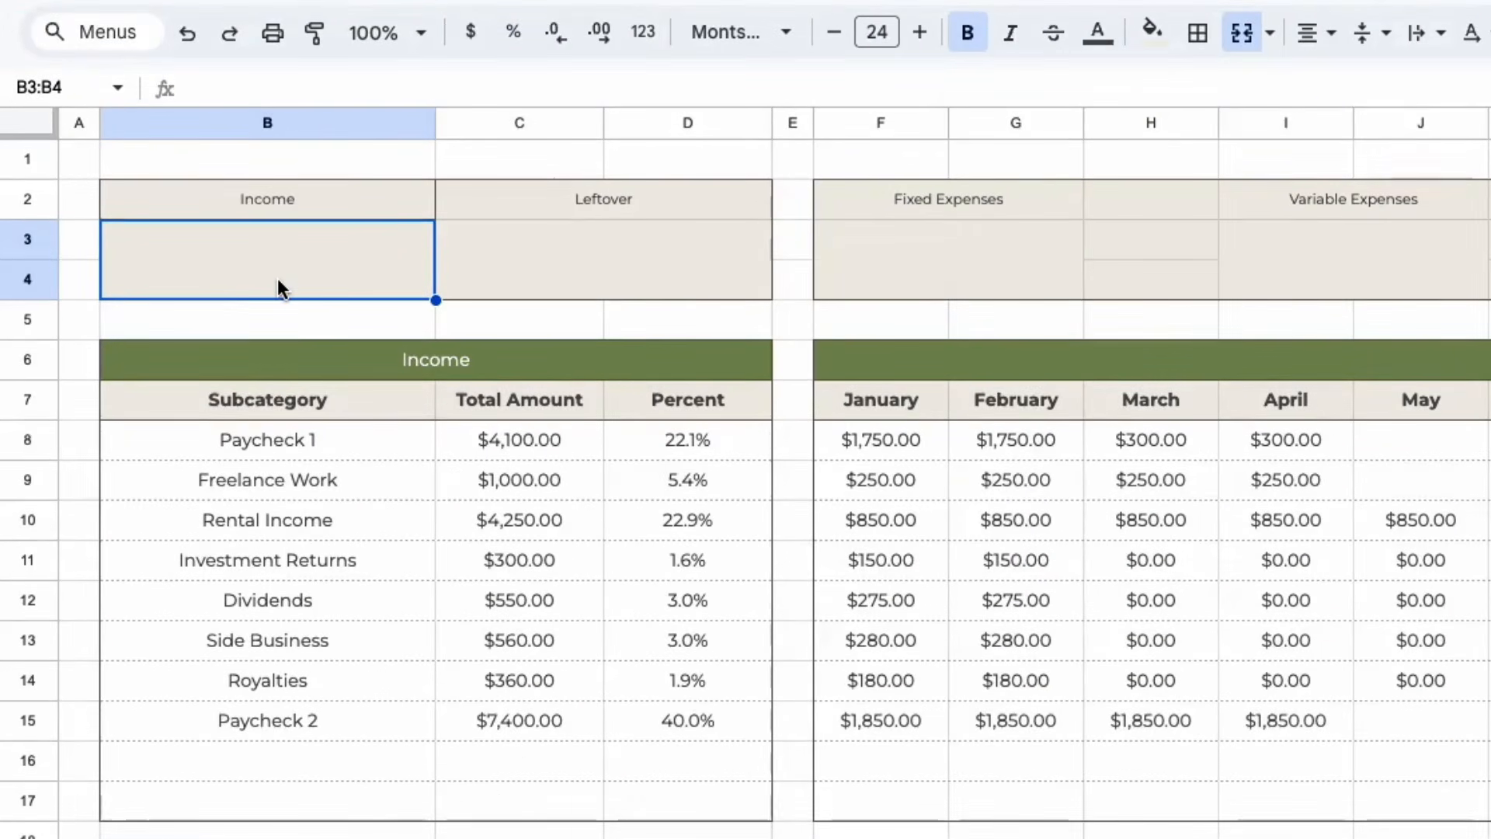
pyautogui.write('=$UM(')
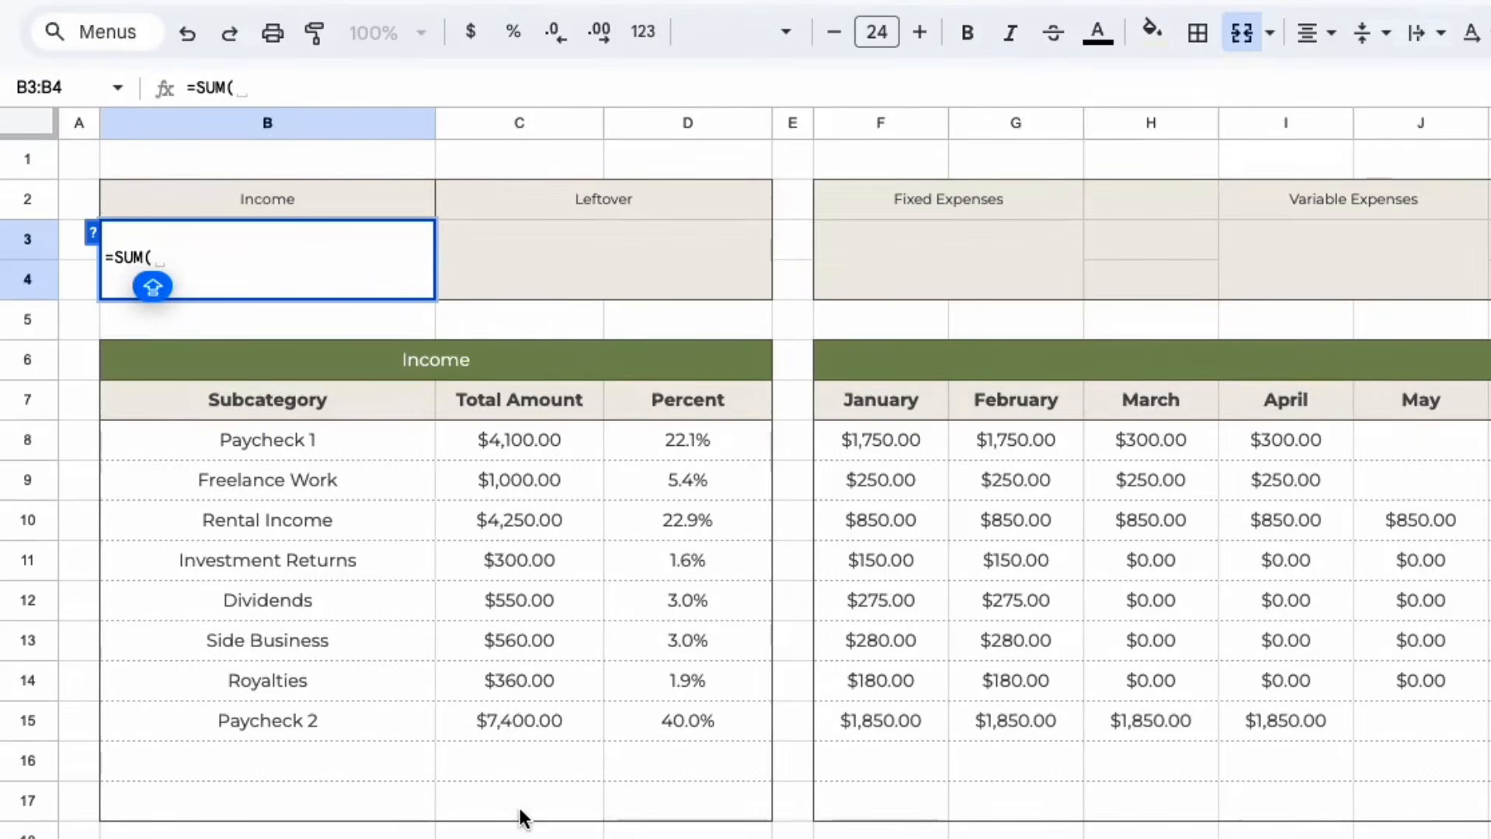
pyautogui.moveTo(520, 808); pyautogui.dragTo(516, 440)
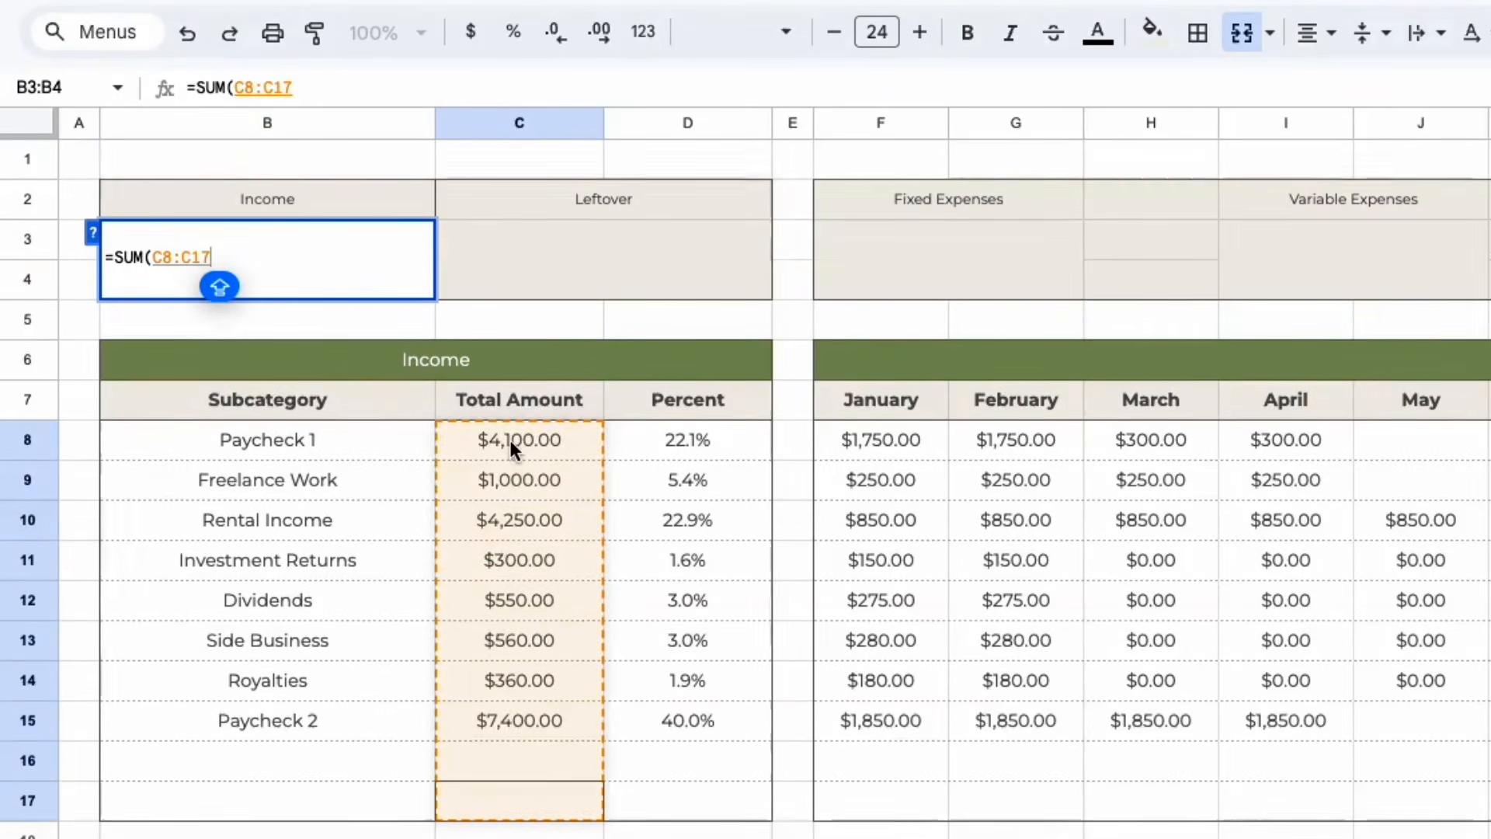
pyautogui.press('Return')
pyautogui.click(1069, 665)
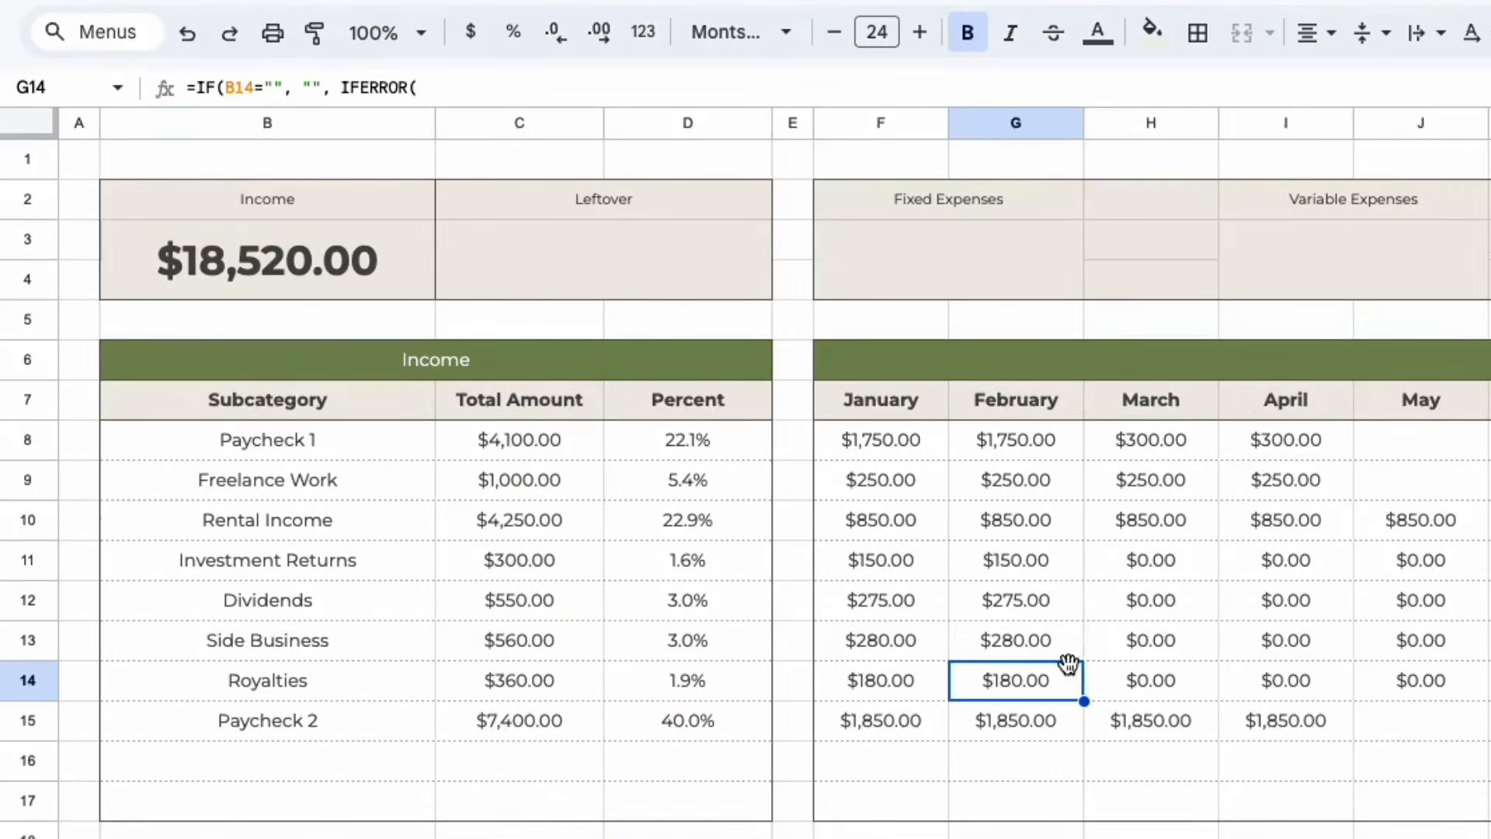
# Compare the new Income total with the one at the top of the Annual Summary sheet
pyautogui.click(310, 273)
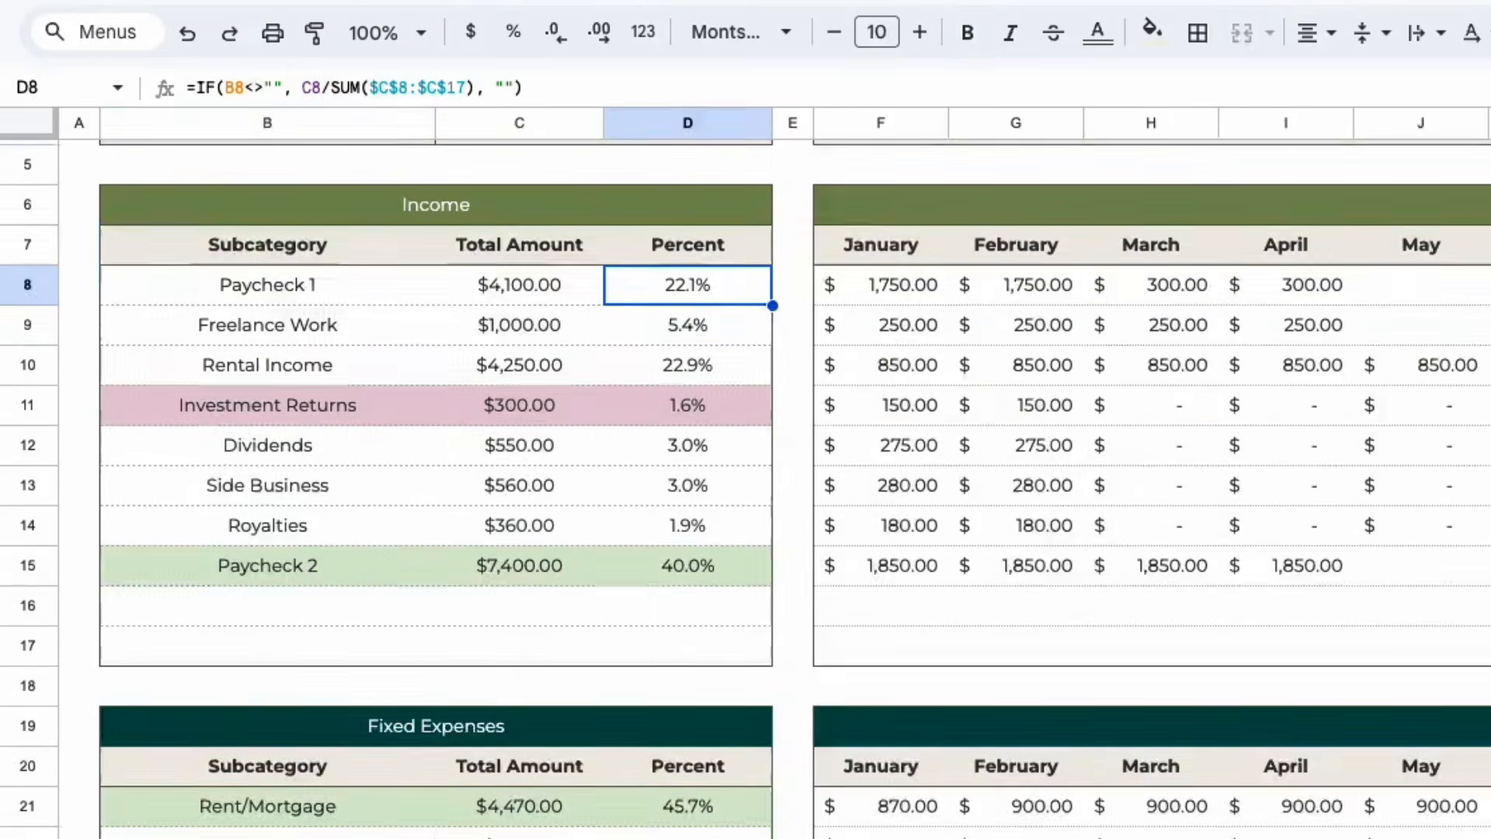
pyautogui.scroll(2, 559, 440)
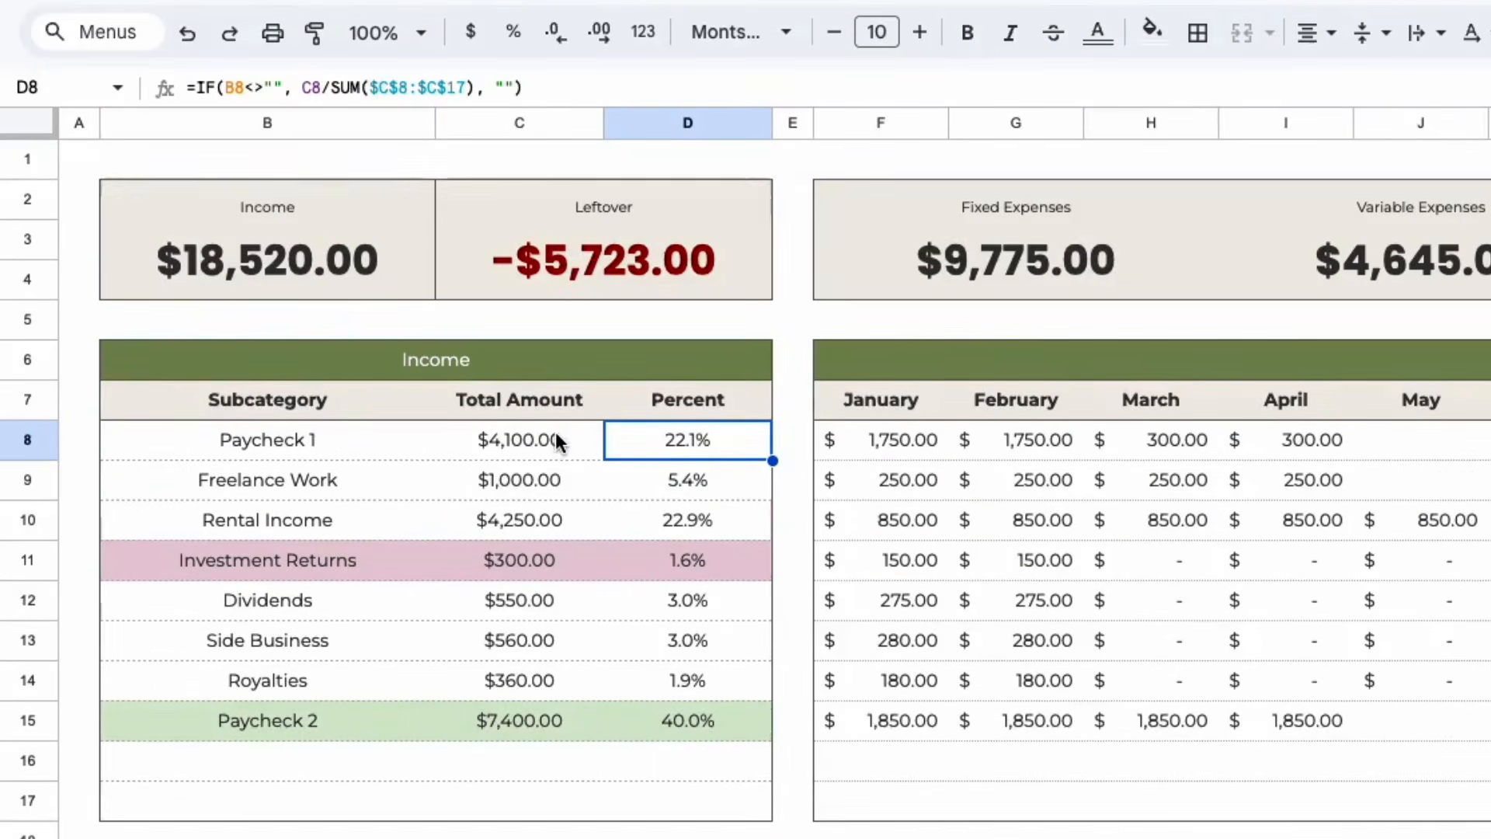
pyautogui.click(173, 256)
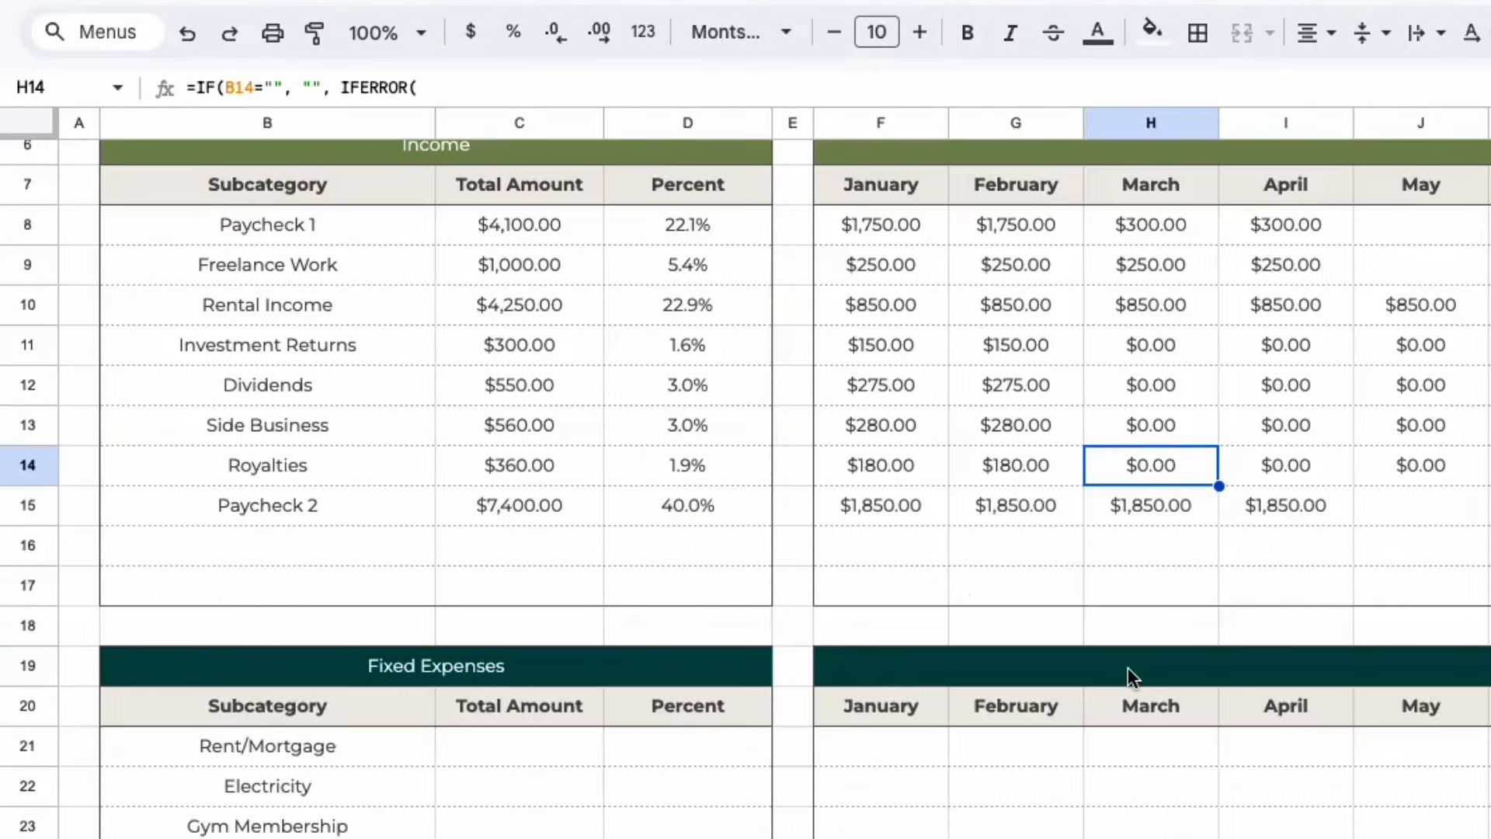
# Hide the gridlines on the Annual Summary 2 sheet and look over the Income and Fixed Expenses tables
pyautogui.scroll(3, 649, 533)
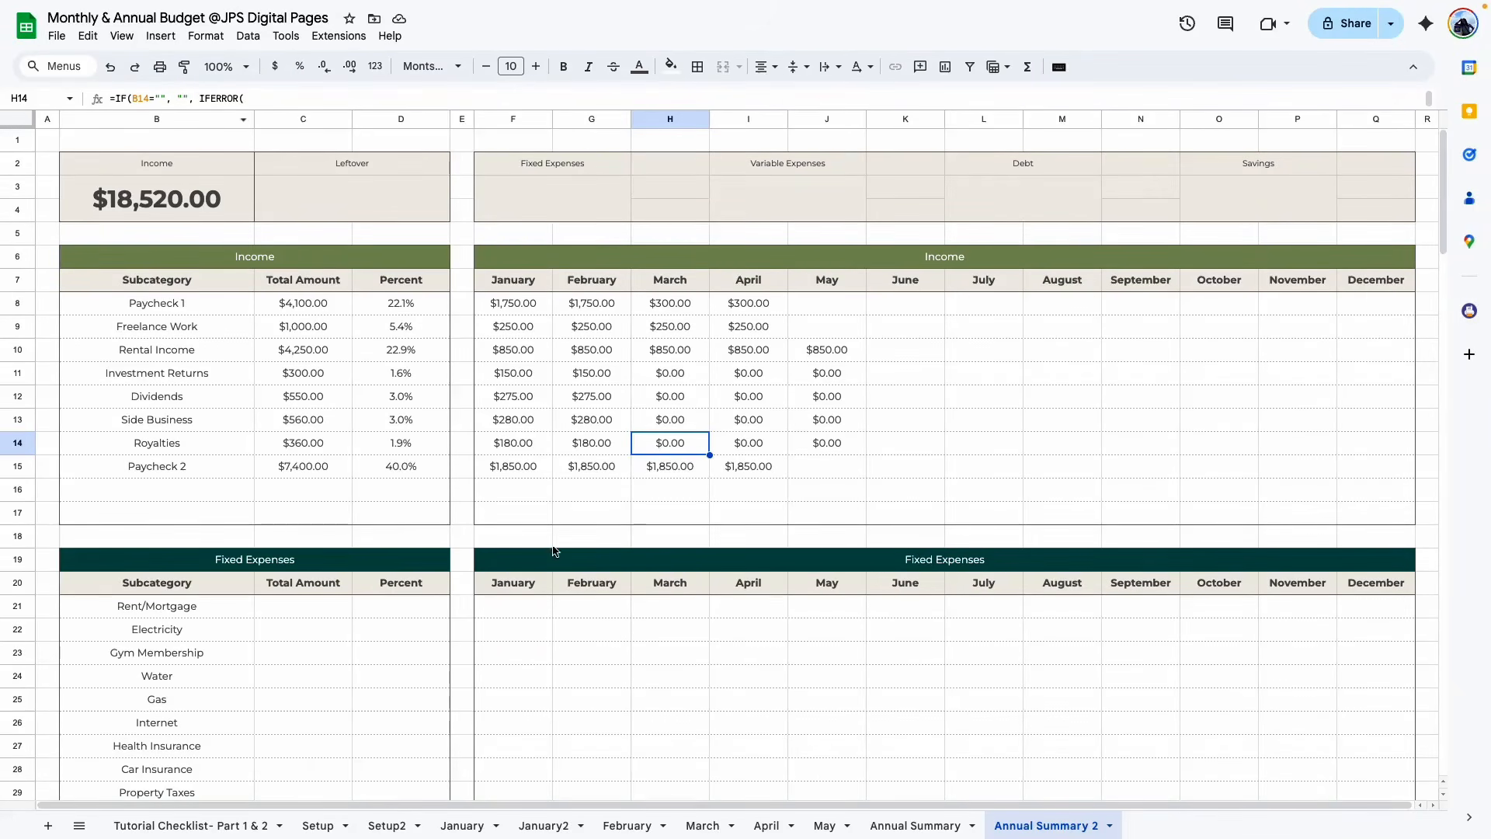
pyautogui.click(123, 36)
pyautogui.moveTo(310, 63)
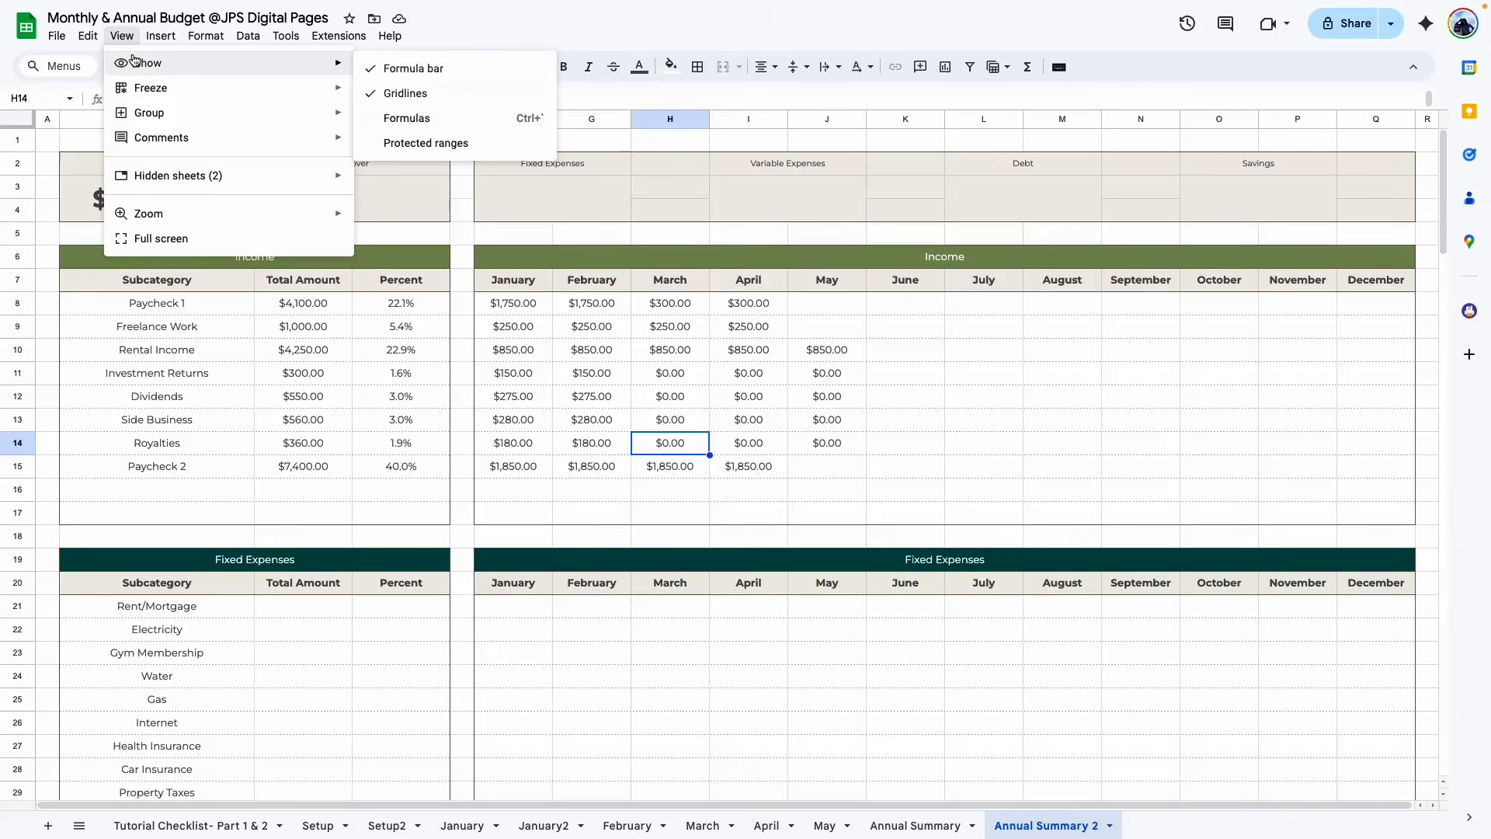
pyautogui.click(432, 93)
pyautogui.scroll(-4, 798, 426)
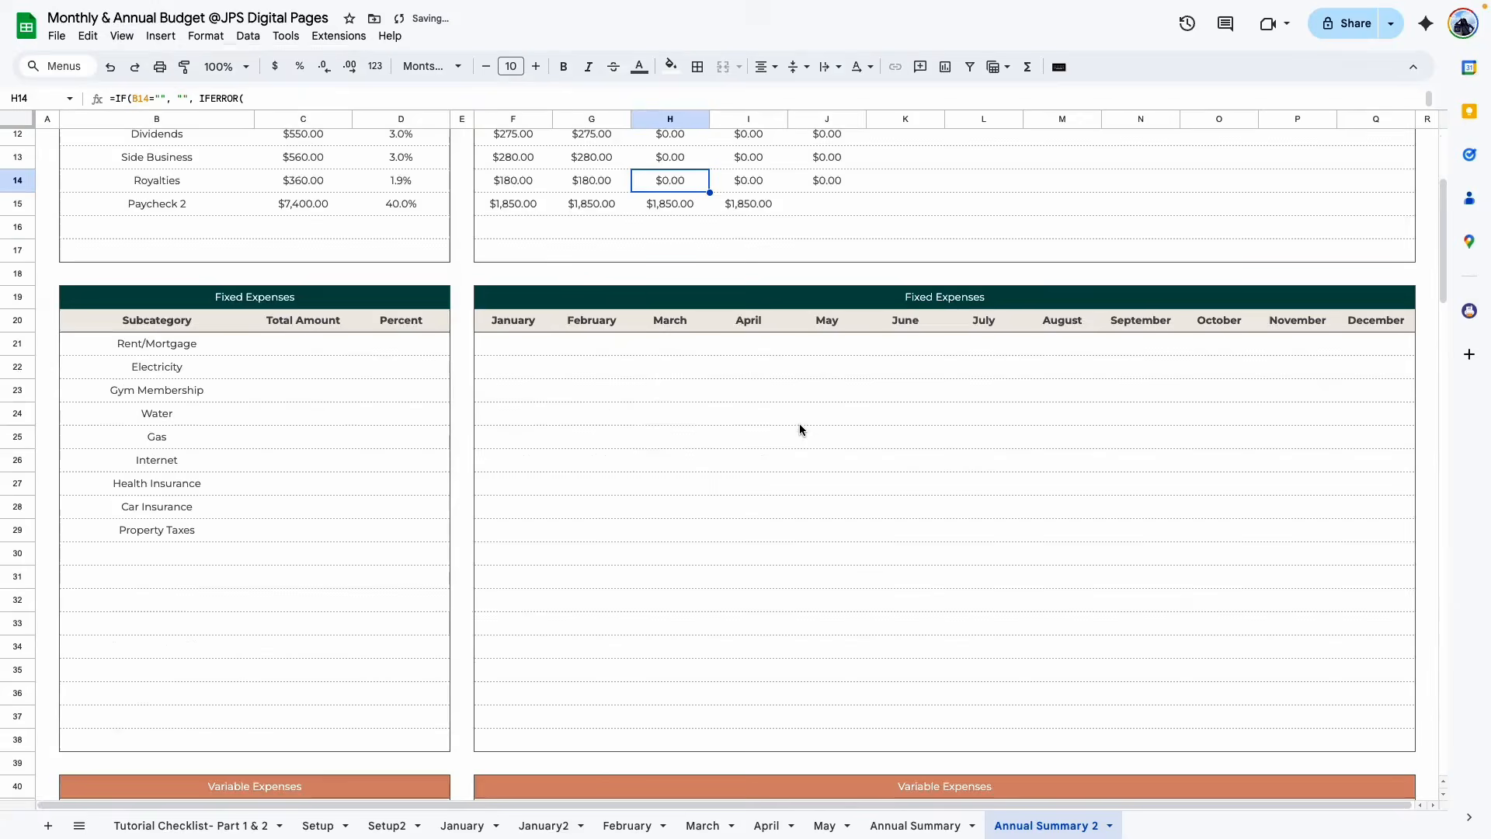
pyautogui.scroll(4, 798, 426)
pyautogui.scroll(-1, 777, 584)
pyautogui.scroll(-3, 777, 584)
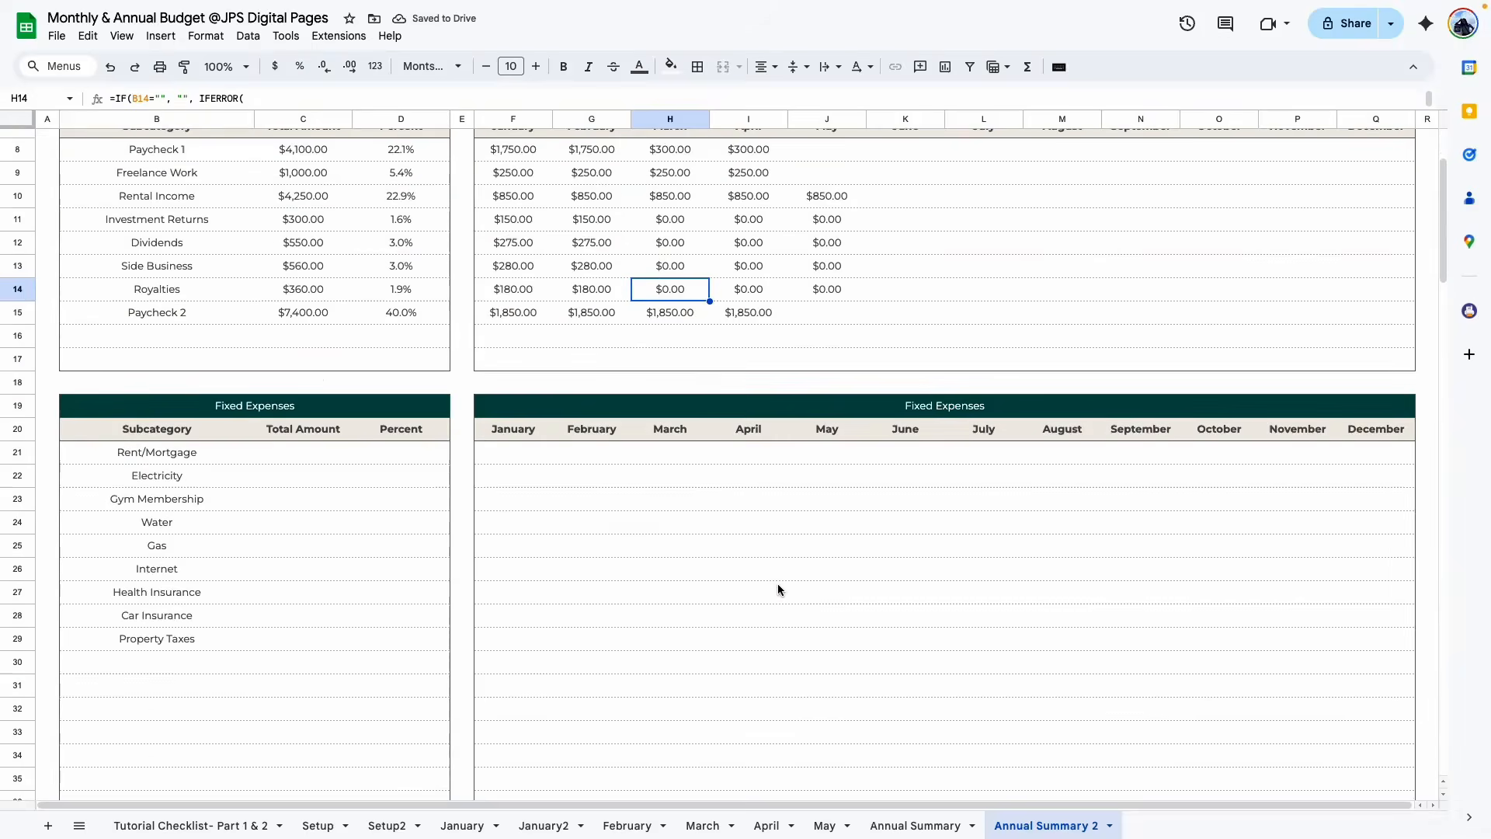
pyautogui.scroll(2, 776, 584)
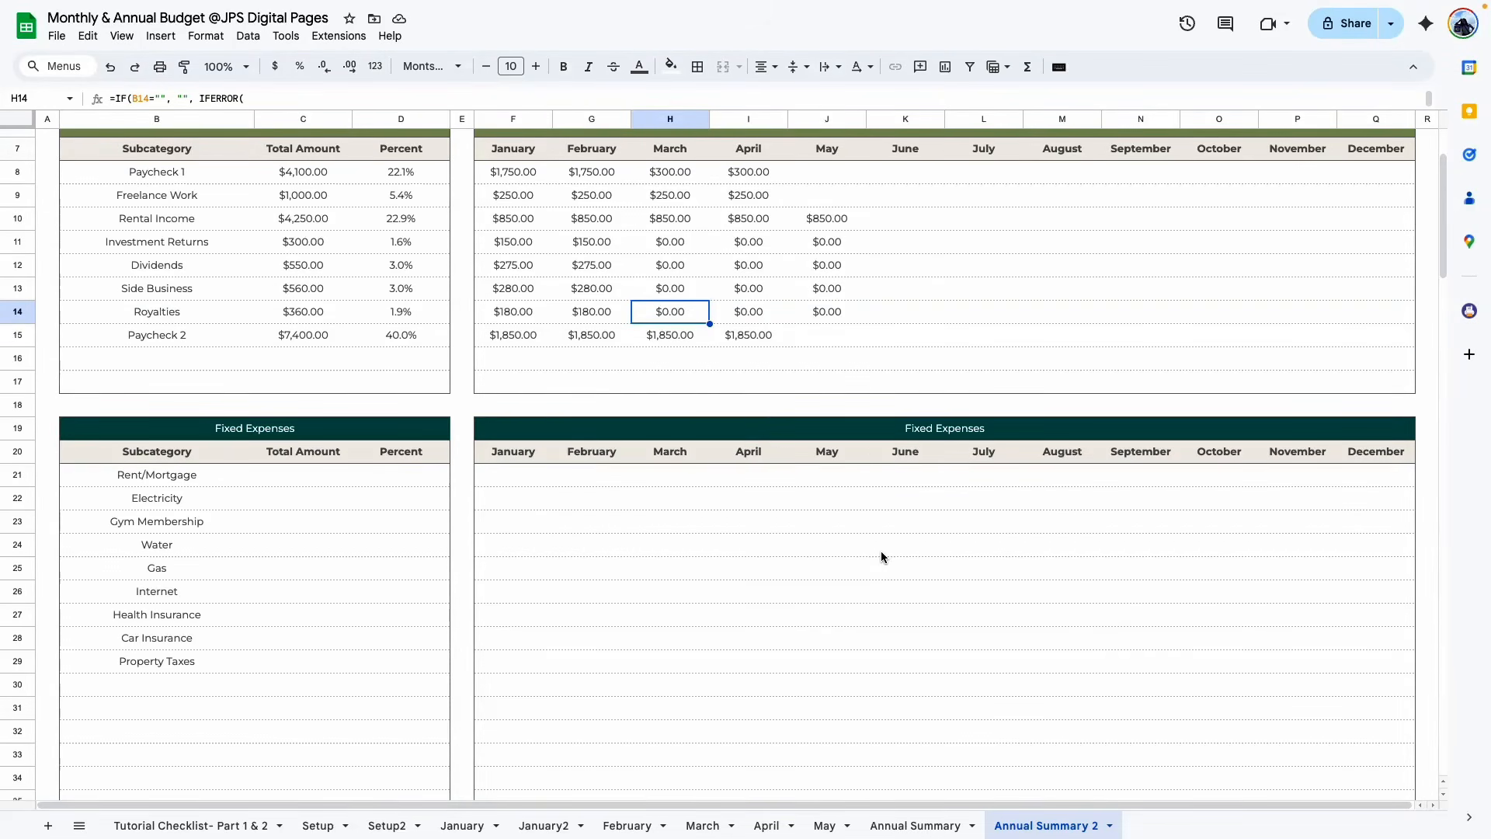
# Copy the full formula from the January income cell F8 into F21, the first January cell under Fixed Expenses
pyautogui.click(513, 172)
pyautogui.doubleClick(512, 175)
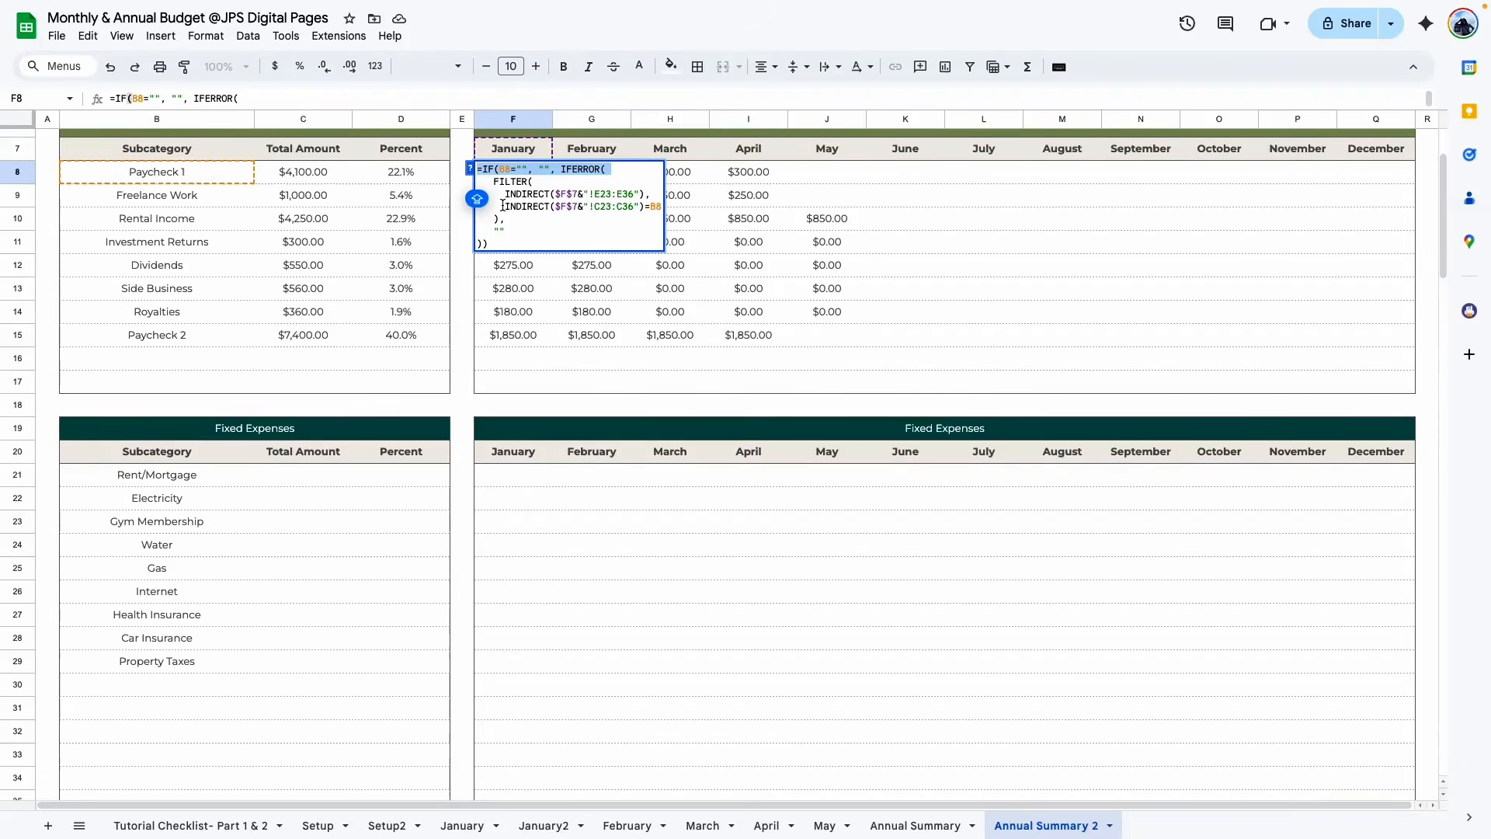
pyautogui.hotkey('ctrl', 'a')
pyautogui.hotkey('ctrl', 'c')
pyautogui.press('Escape')
pyautogui.click(642, 485)
pyautogui.hotkey('ctrl', 'v')
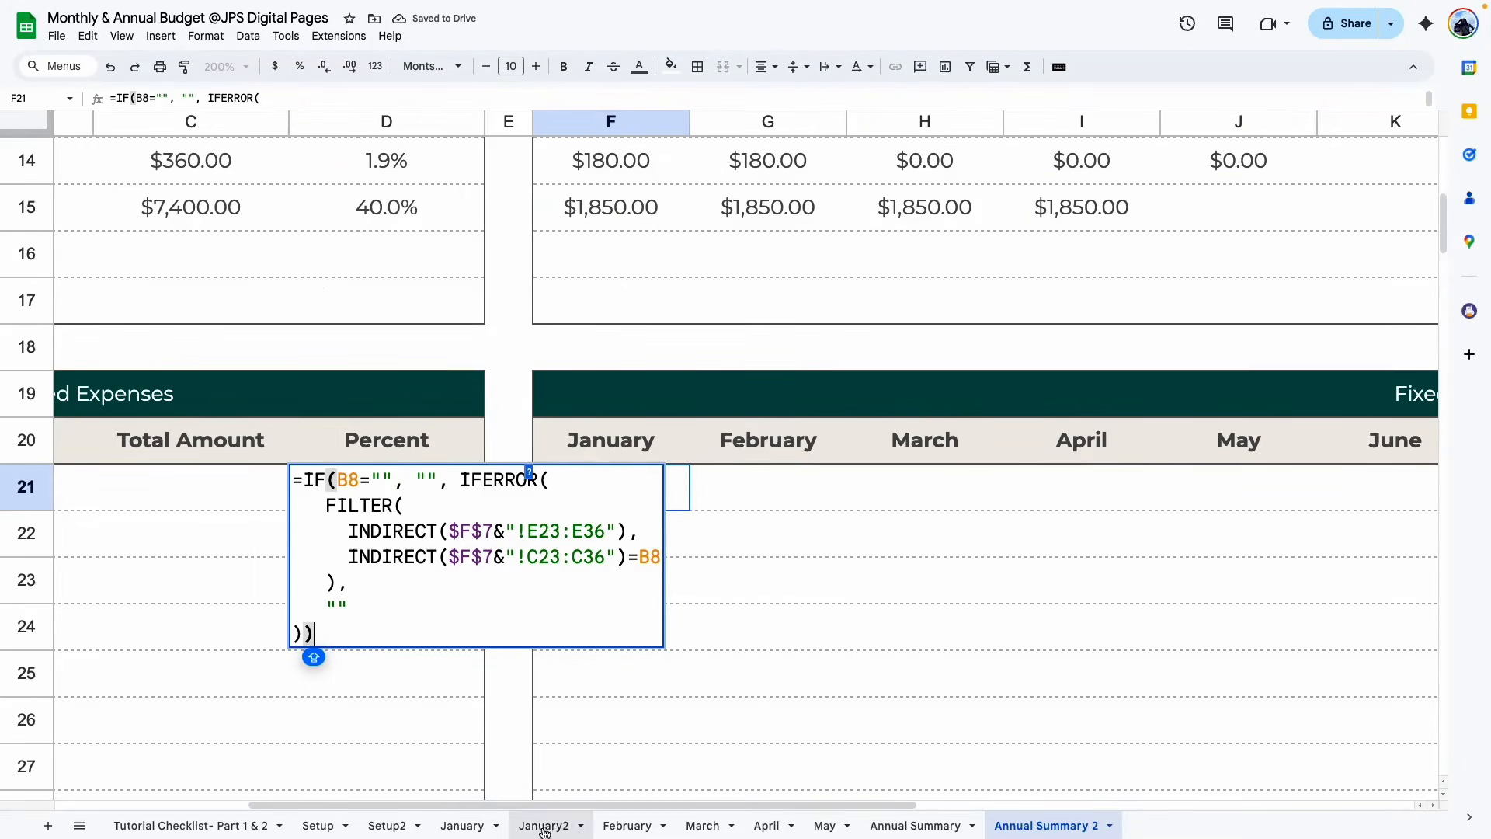
# Replace C23:C36 in F21's formula with H13:H36, the Fixed Expenses subcategory range on the January sheet
pyautogui.moveTo(556, 810); pyautogui.dragTo(366, 810)
pyautogui.doubleClick(576, 532)
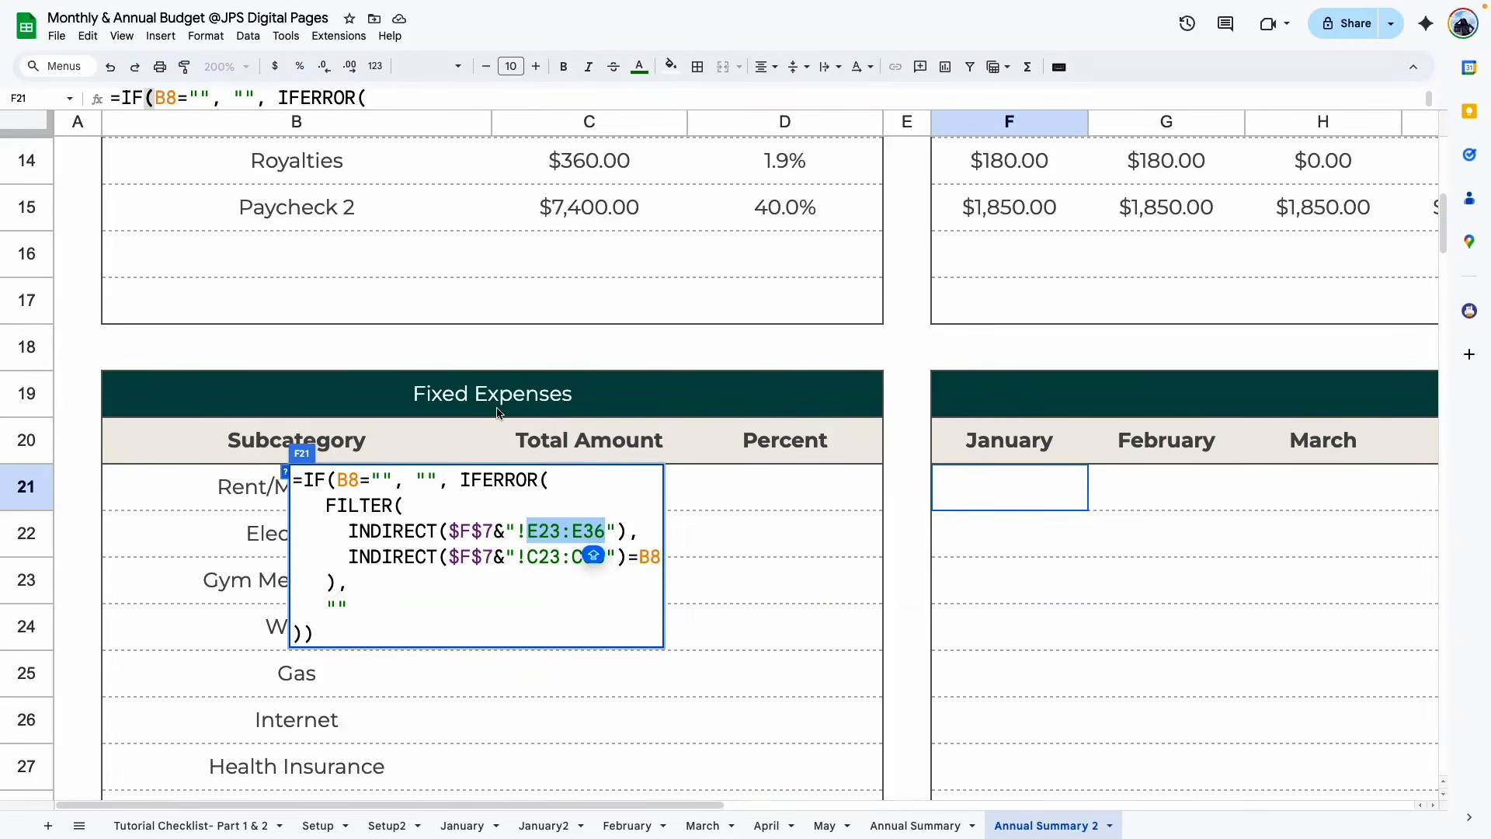
pyautogui.click(525, 530)
pyautogui.moveTo(528, 533); pyautogui.dragTo(588, 558)
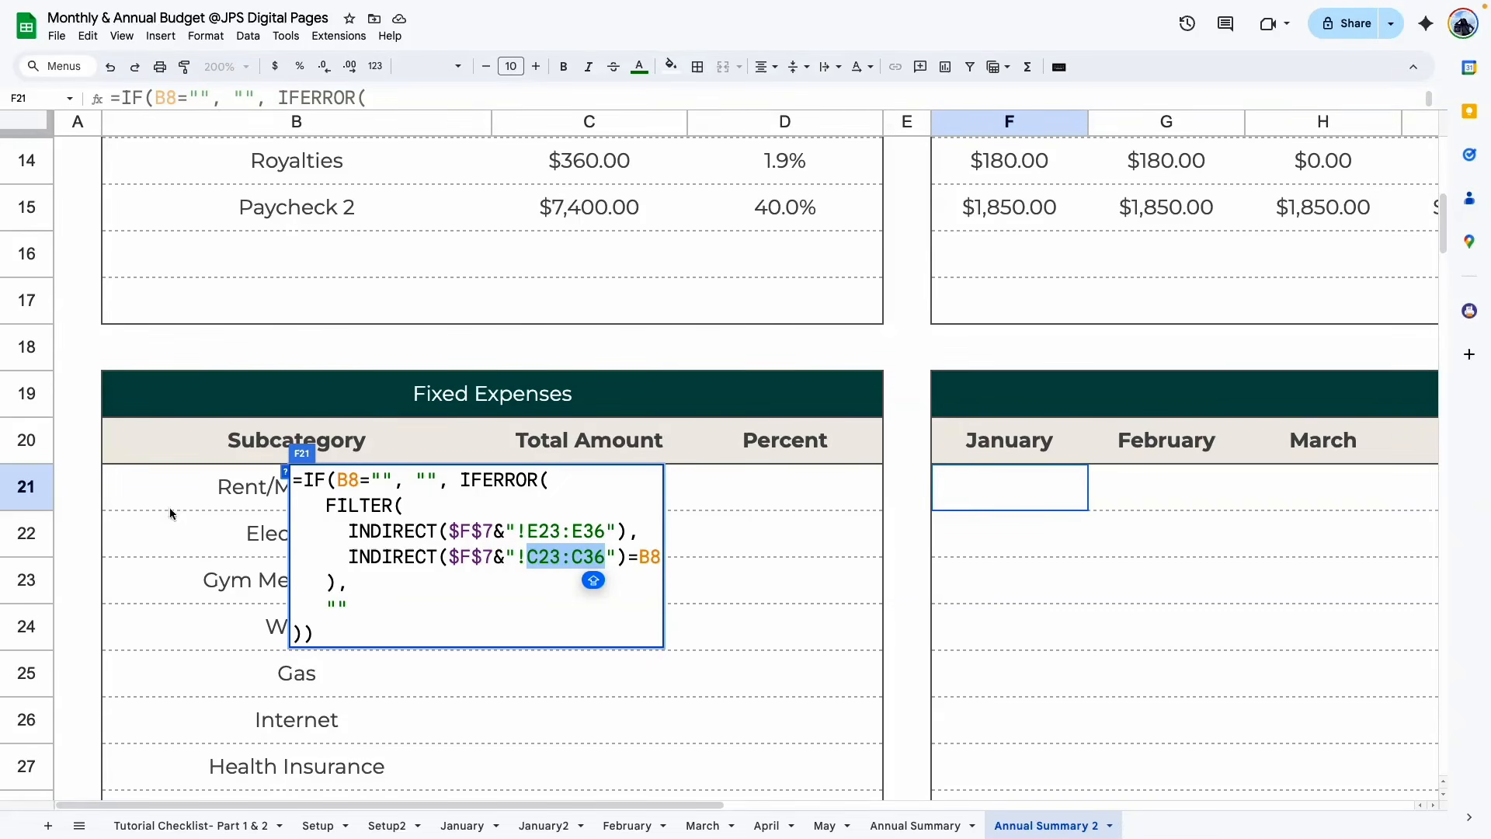
pyautogui.click(463, 826)
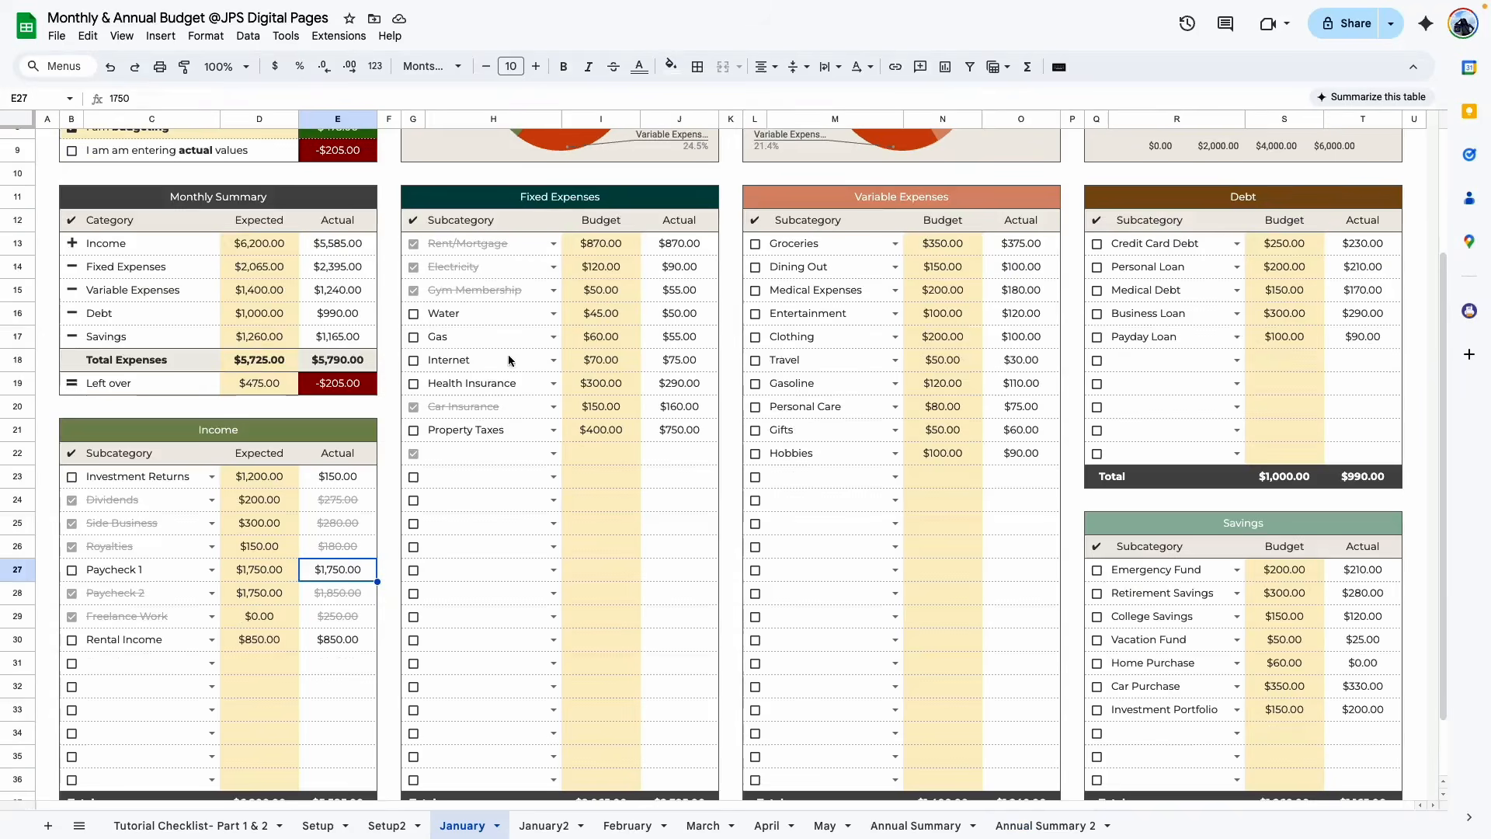
pyautogui.moveTo(496, 246); pyautogui.dragTo(518, 784)
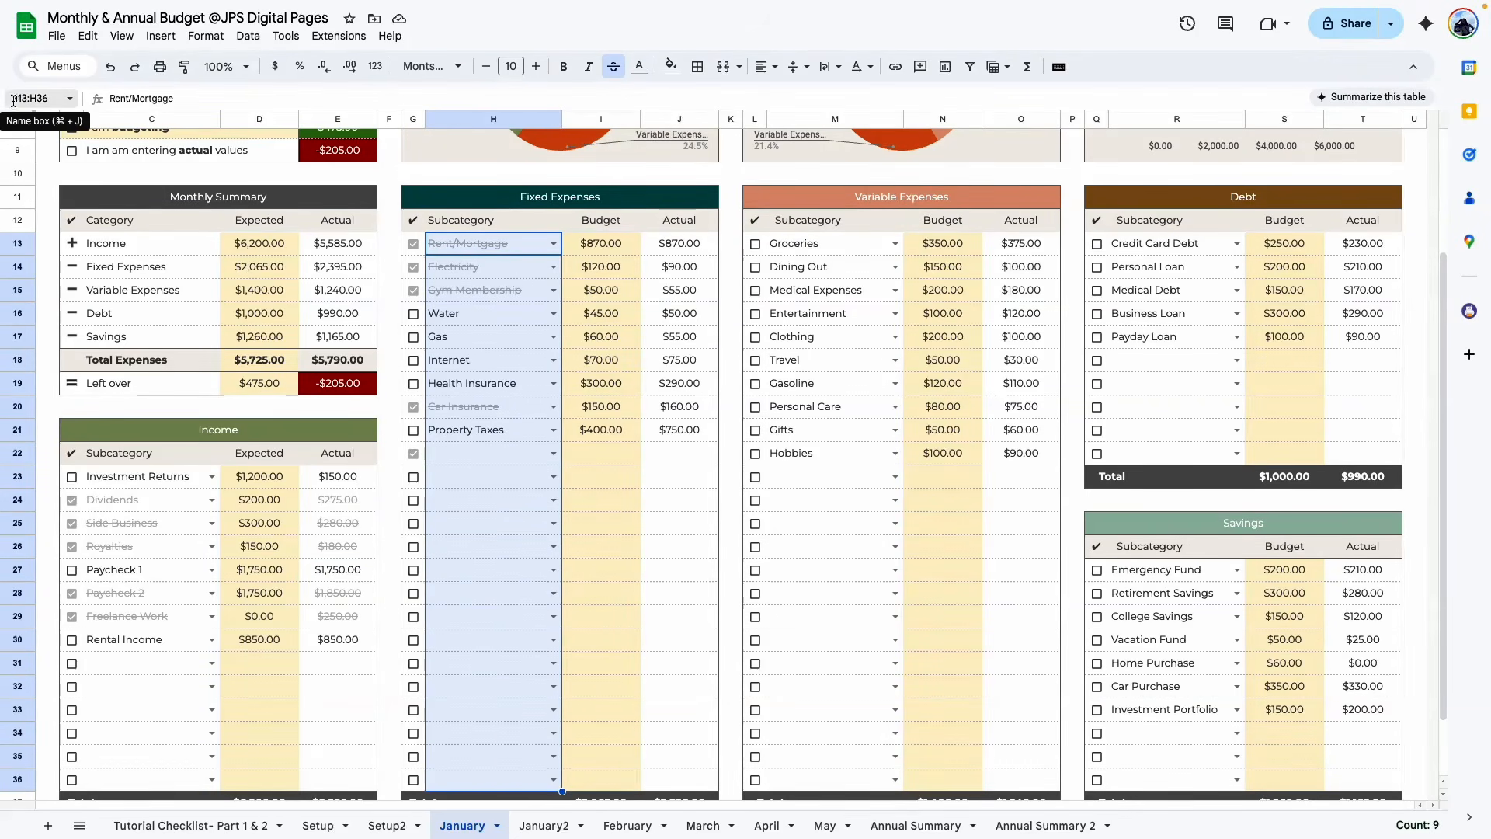
pyautogui.moveTo(155, 476); pyautogui.dragTo(187, 780)
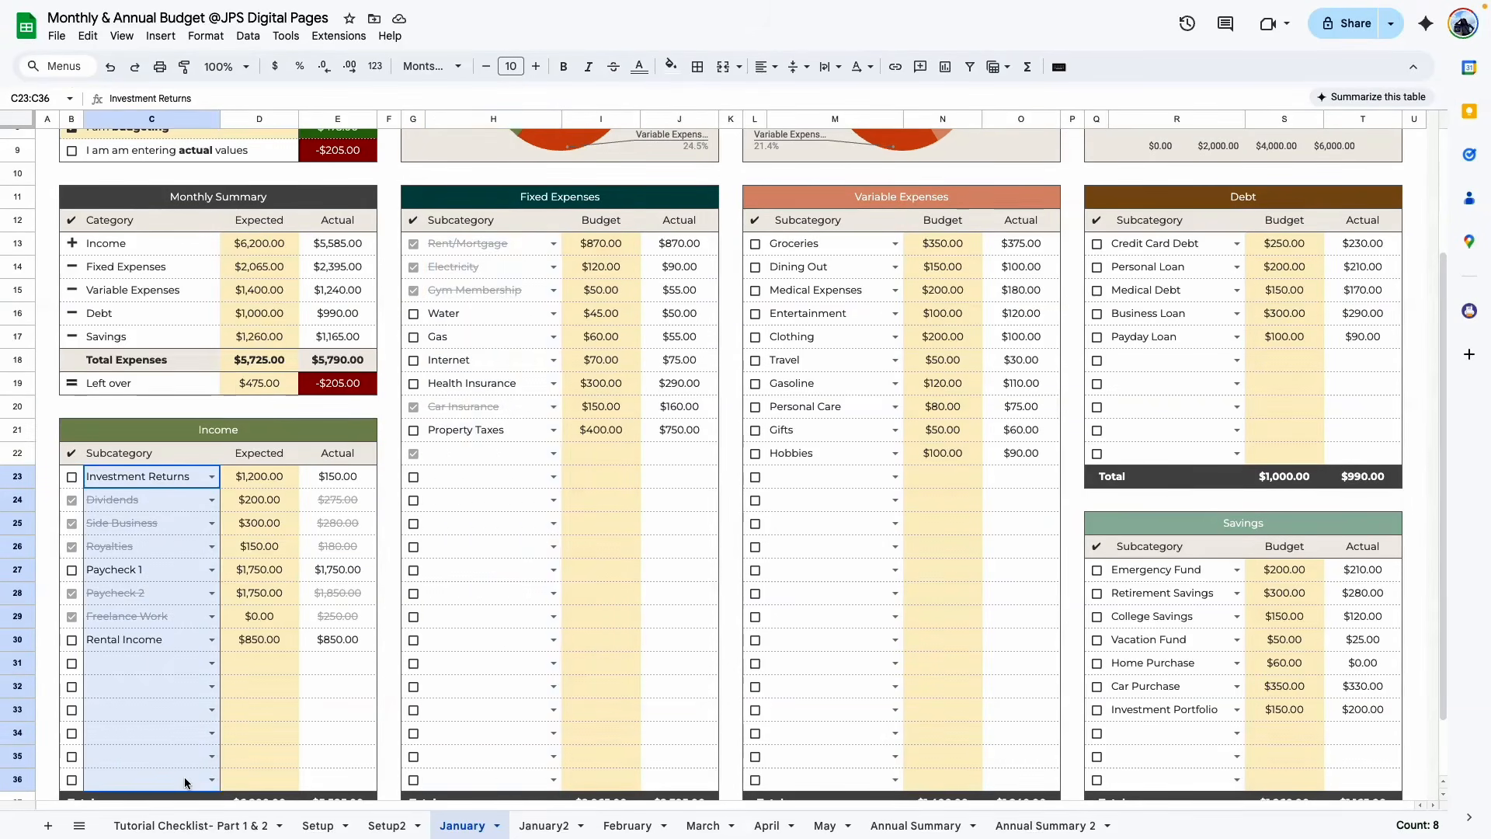
pyautogui.moveTo(495, 246); pyautogui.dragTo(505, 780)
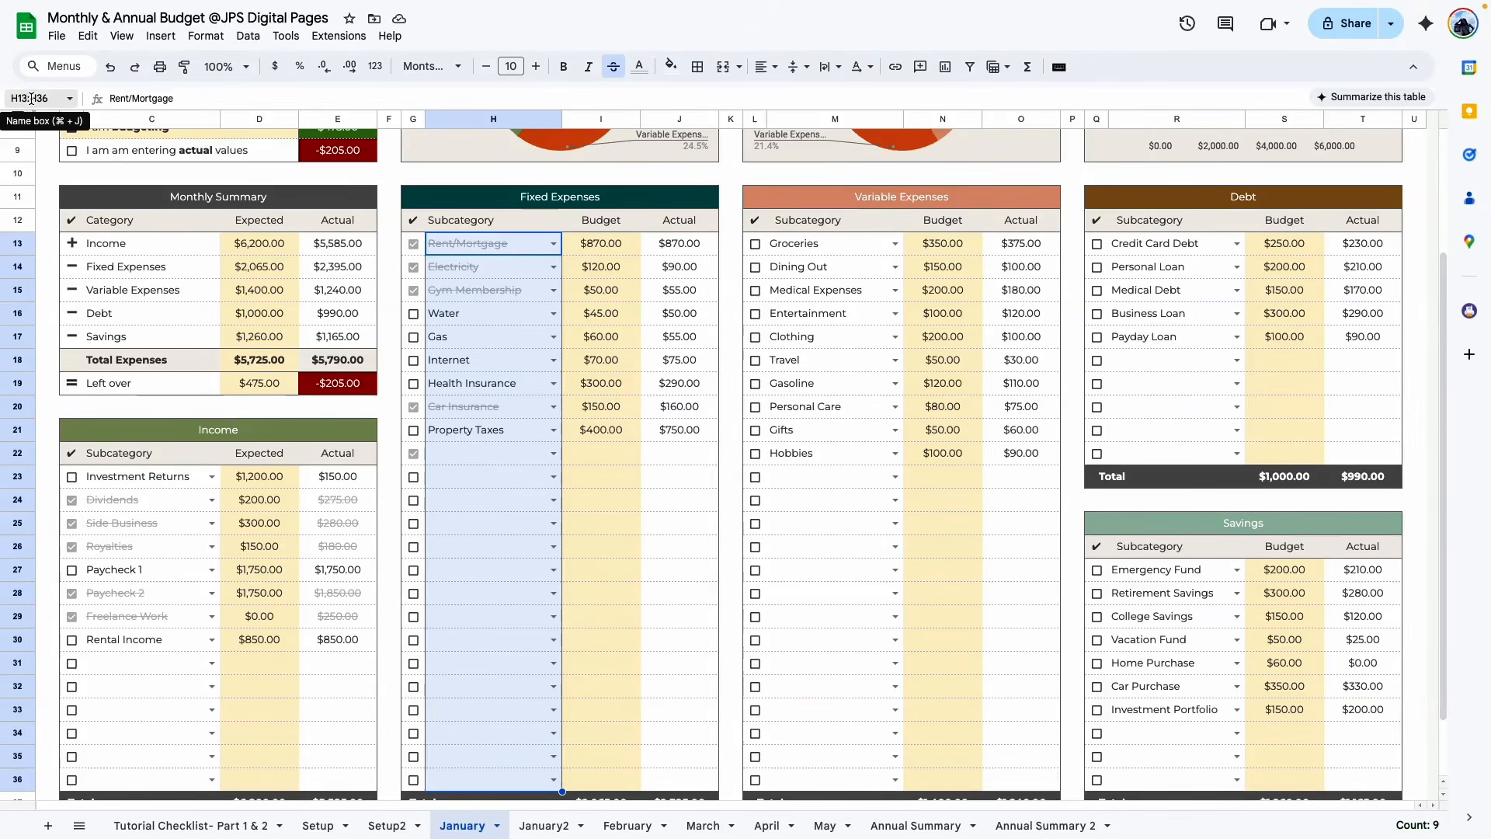
pyautogui.click(1047, 826)
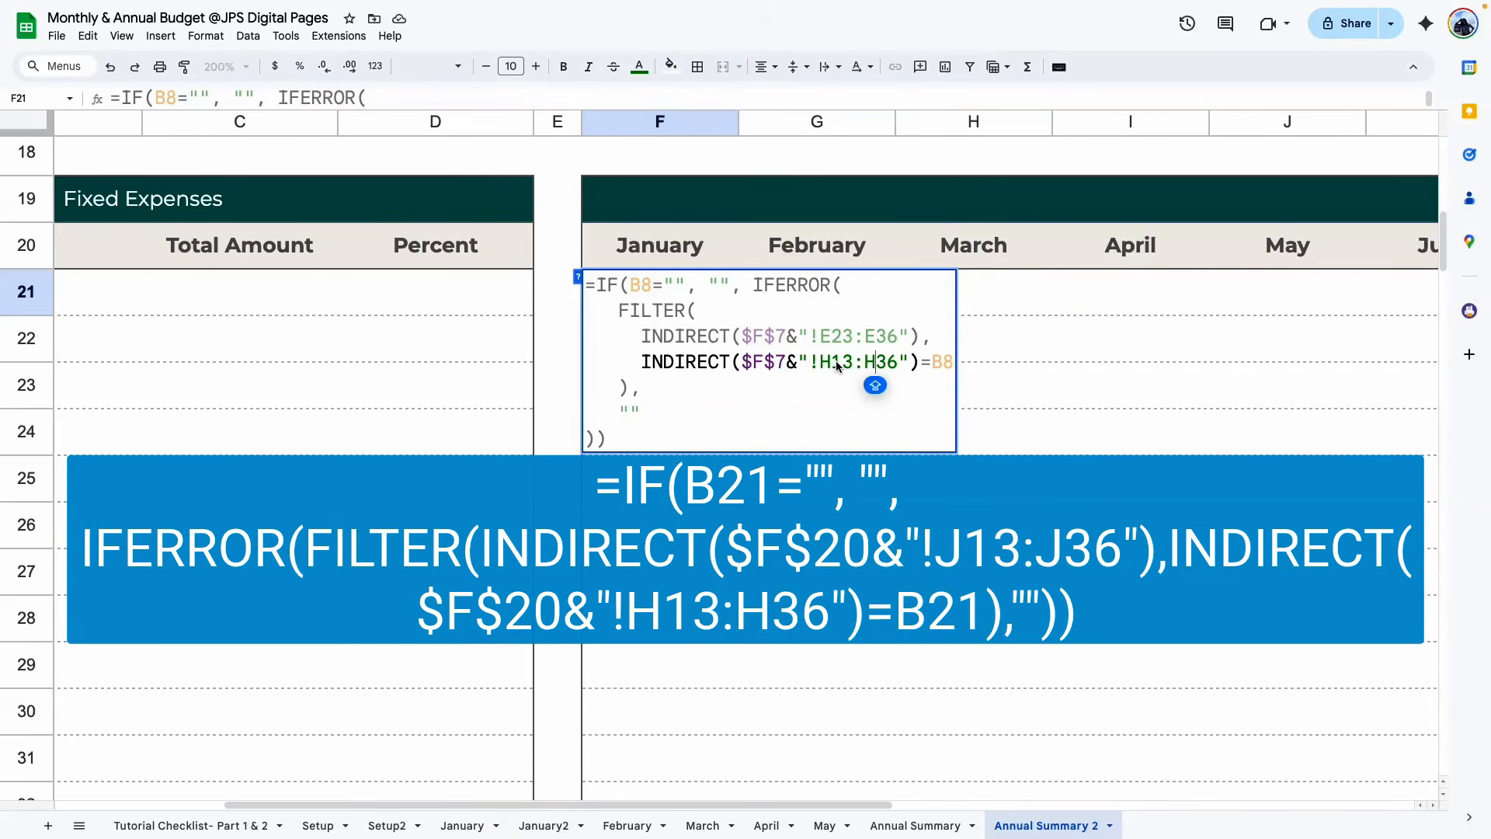
pyautogui.press('Escape')
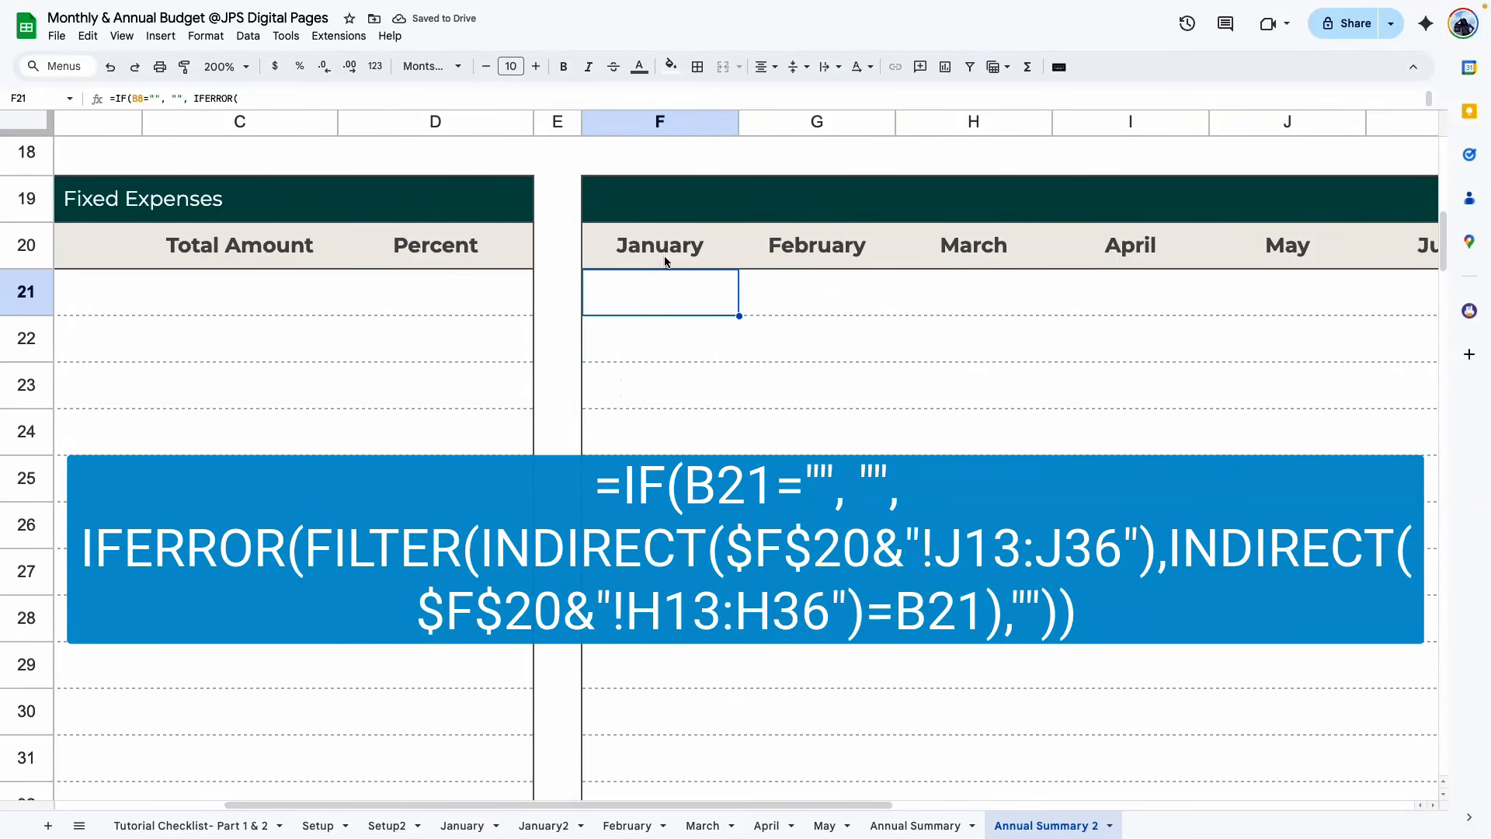
pyautogui.press('Return')
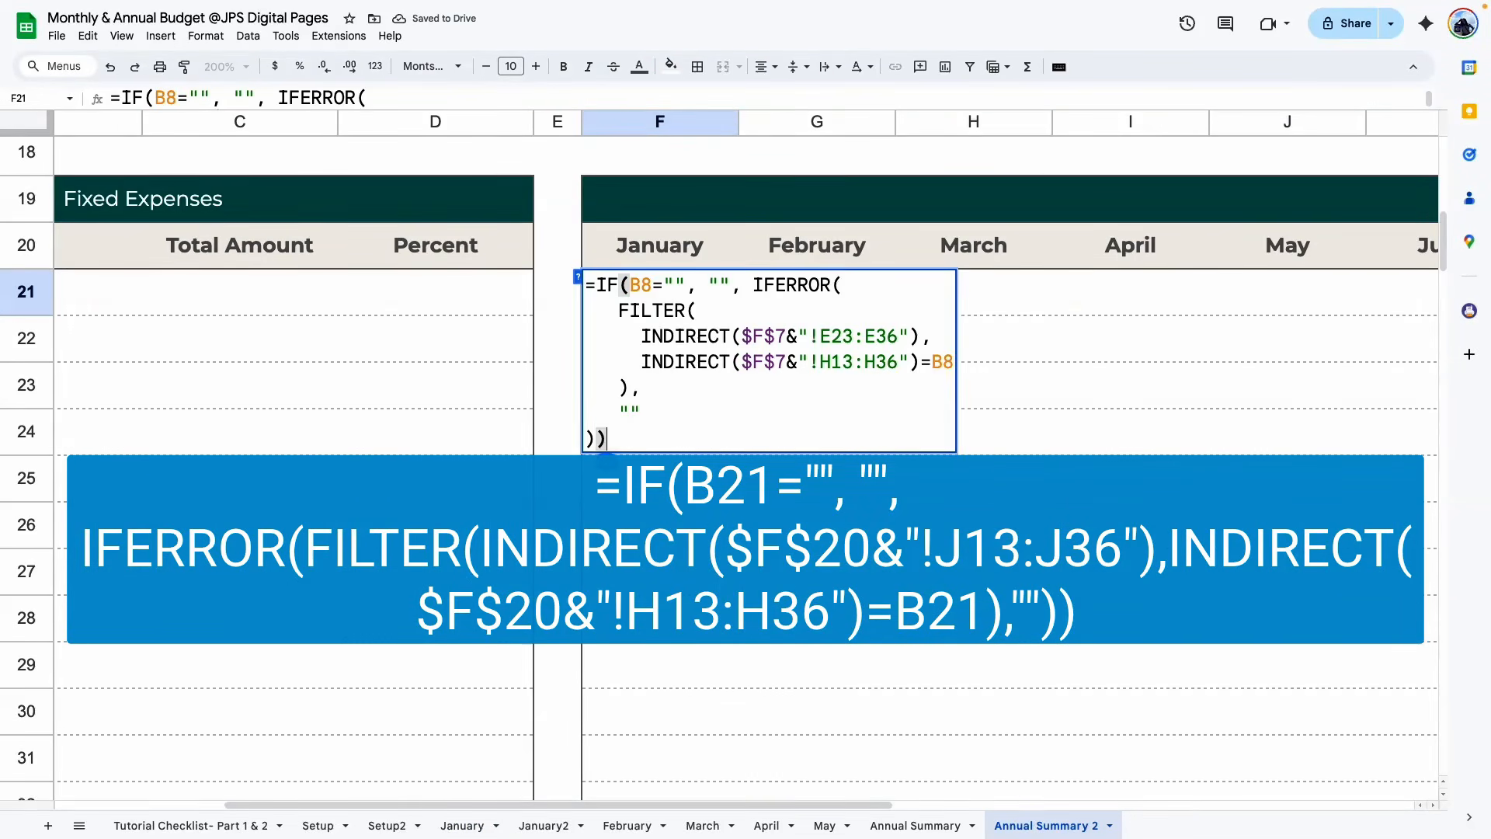
# Replace E23:E36 in F21's formula with J13:J36, the Fixed Expenses Actual range on the January sheet
pyautogui.click(462, 826)
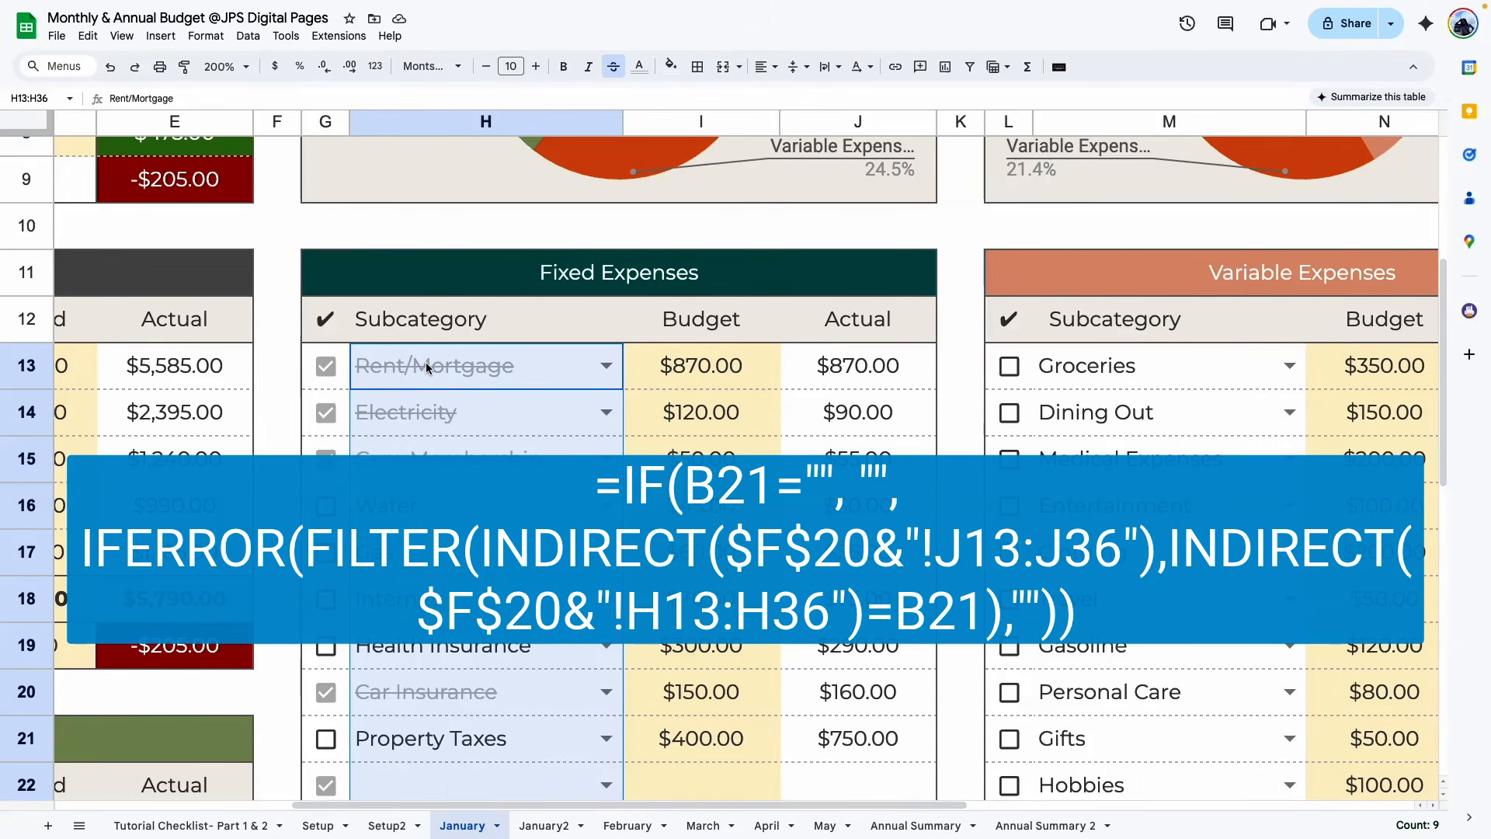
pyautogui.moveTo(859, 367); pyautogui.dragTo(861, 661)
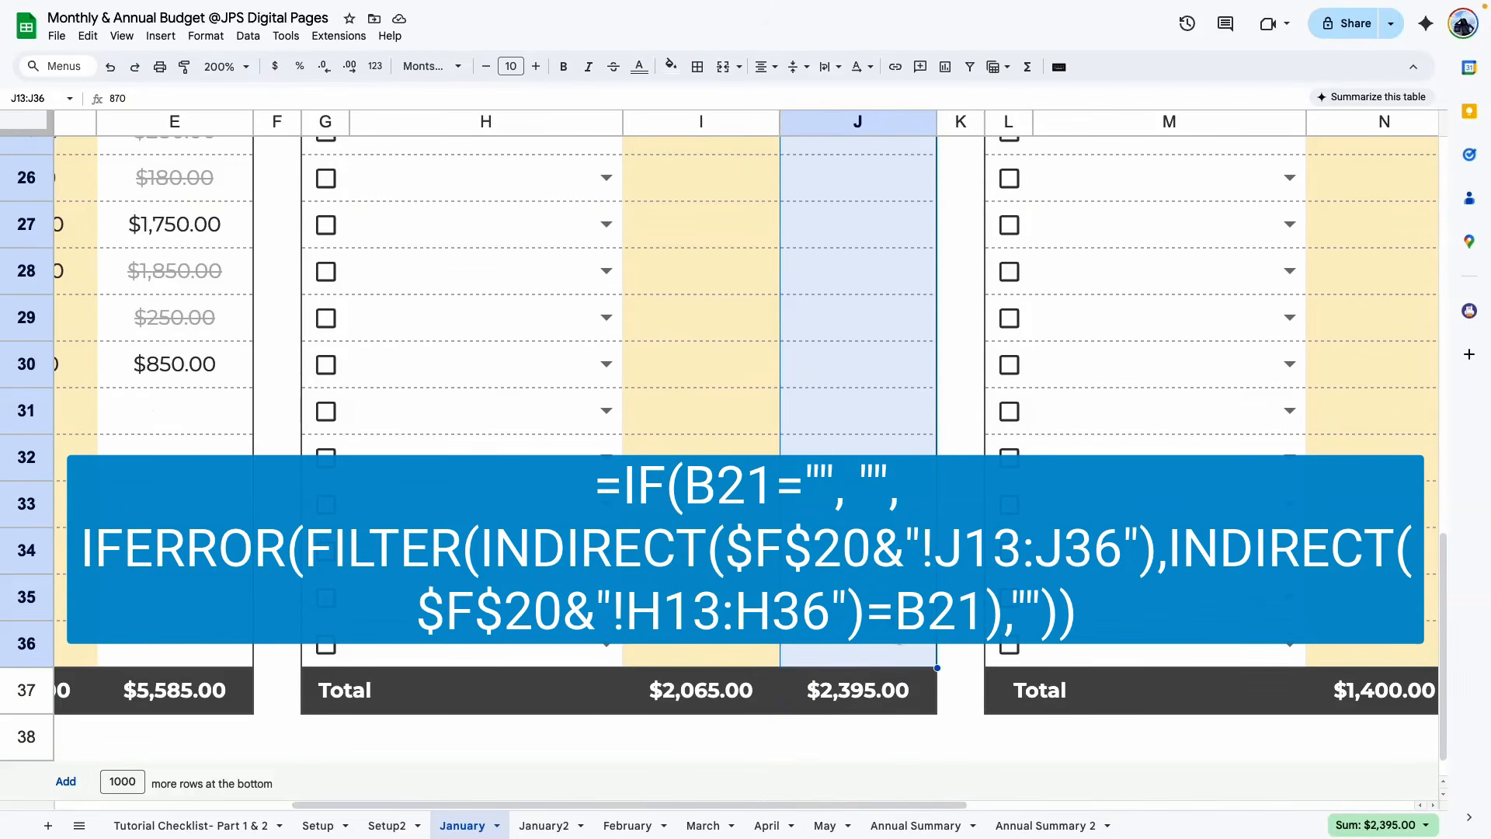
pyautogui.click(1049, 825)
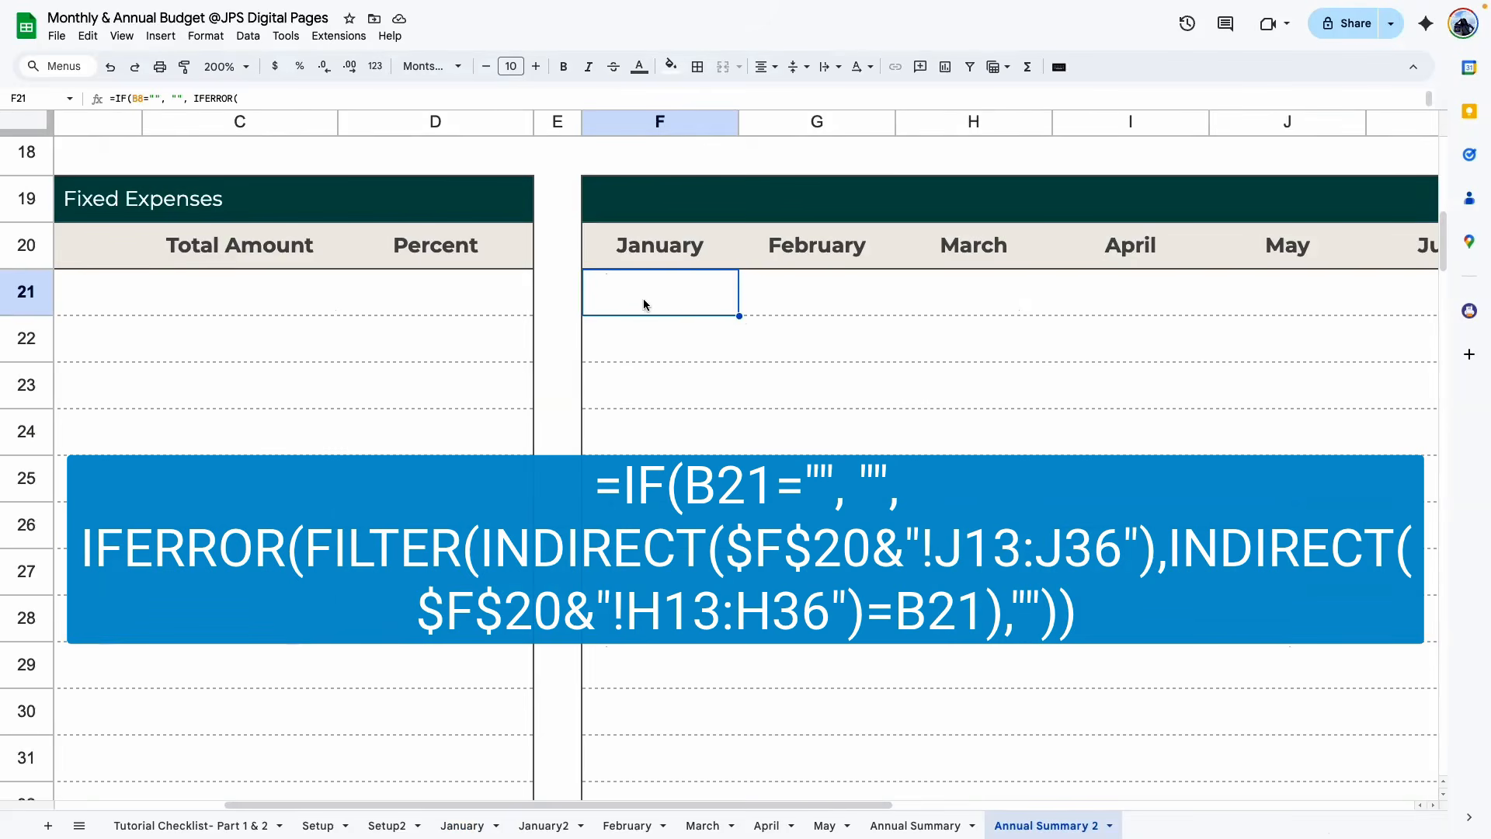
pyautogui.doubleClick(645, 303)
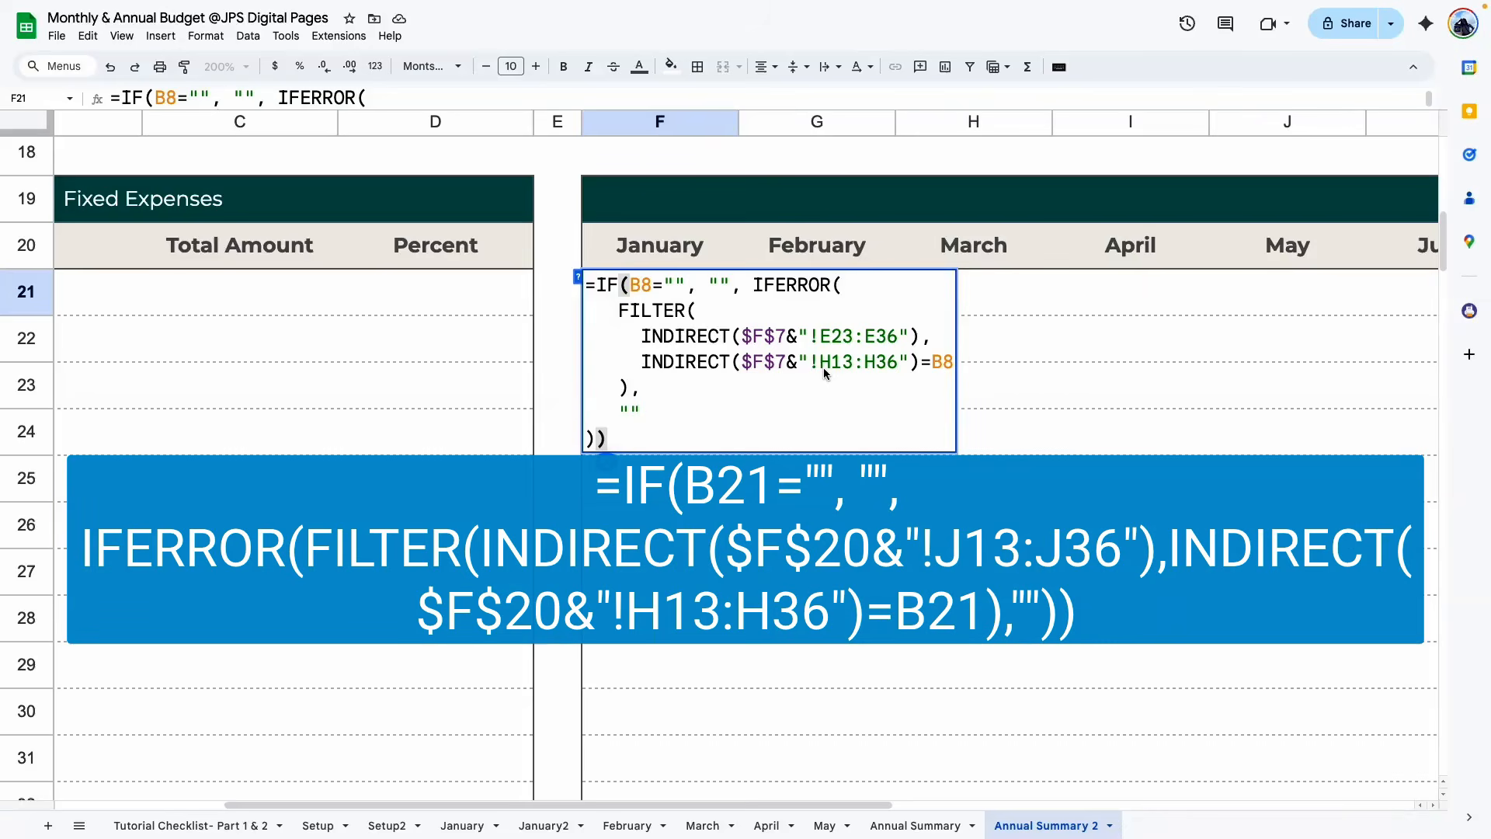
pyautogui.moveTo(819, 336); pyautogui.dragTo(849, 347)
pyautogui.write('J13')
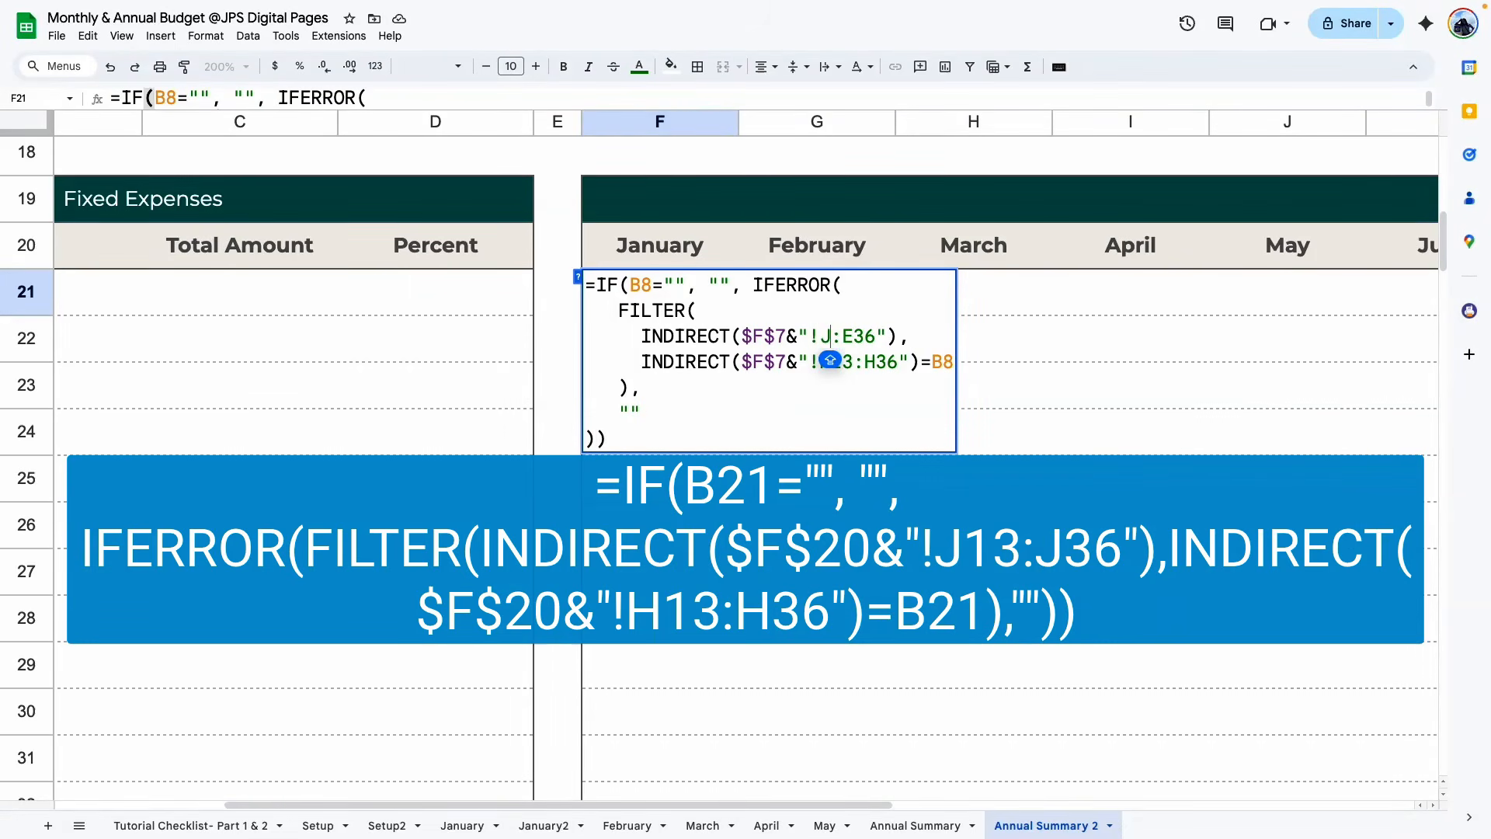
pyautogui.click(875, 341)
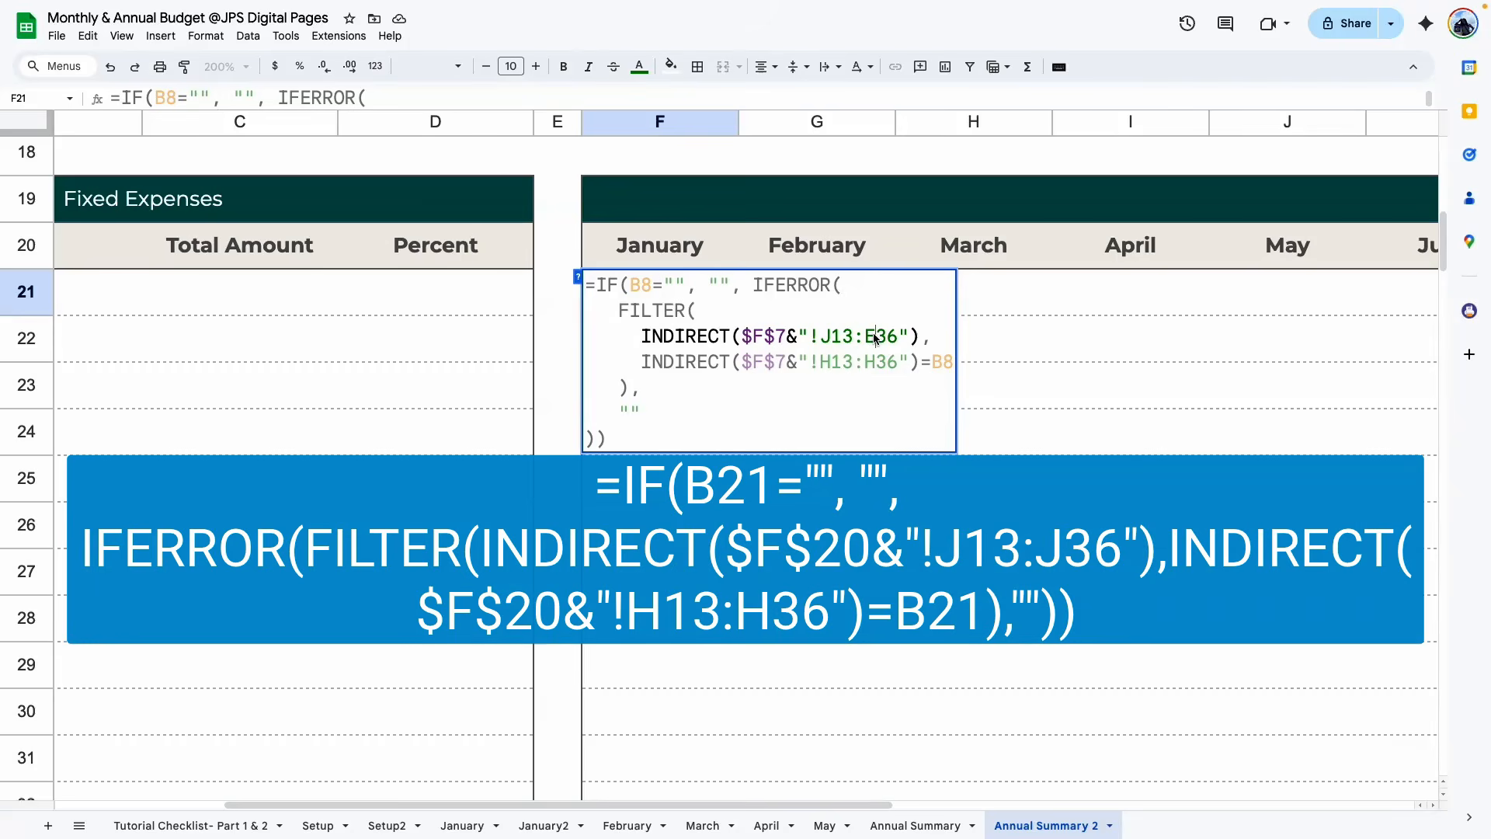
pyautogui.press('BackSpace')
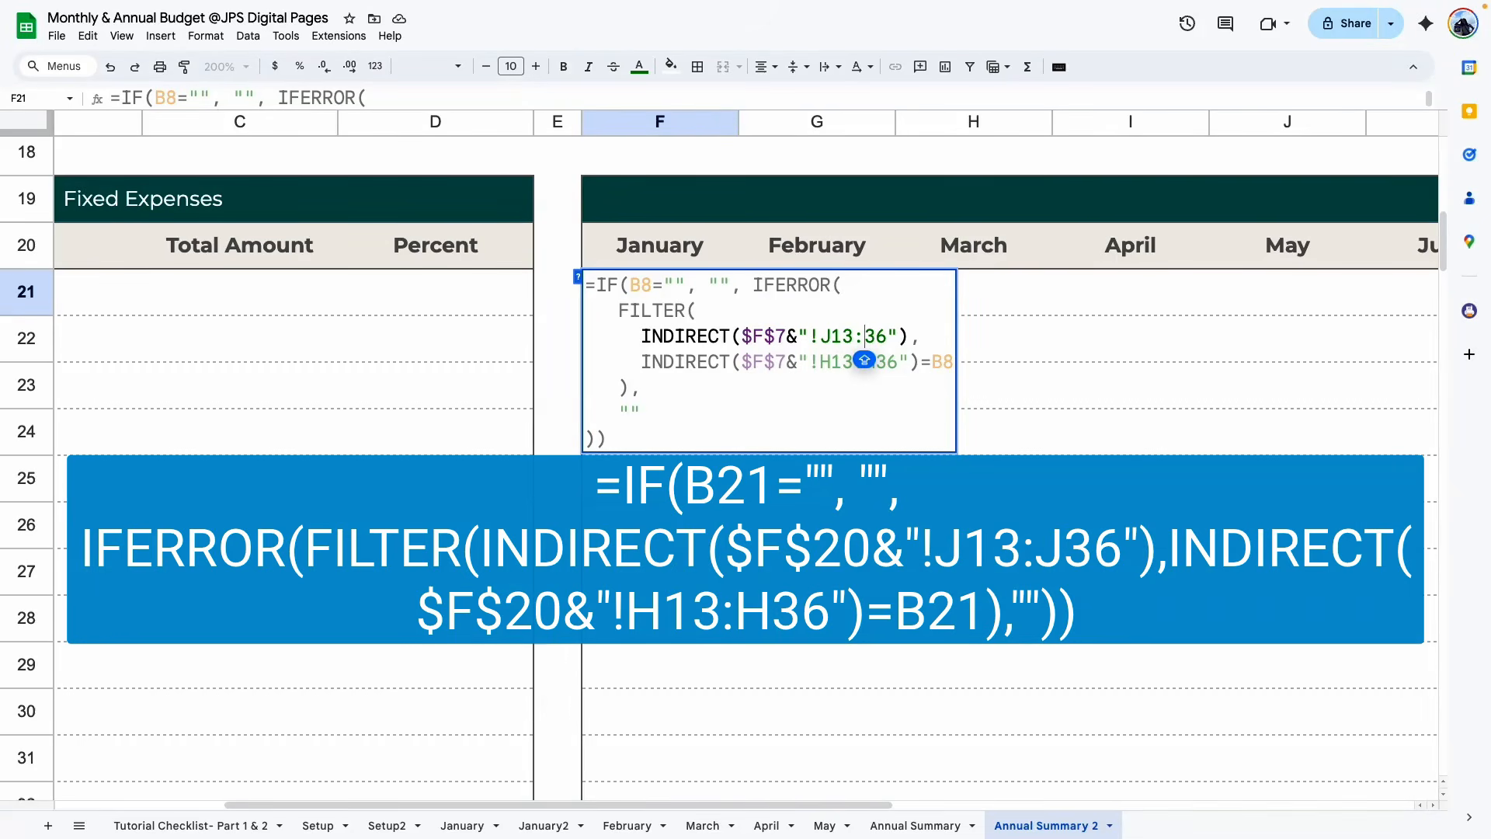
pyautogui.write('J')
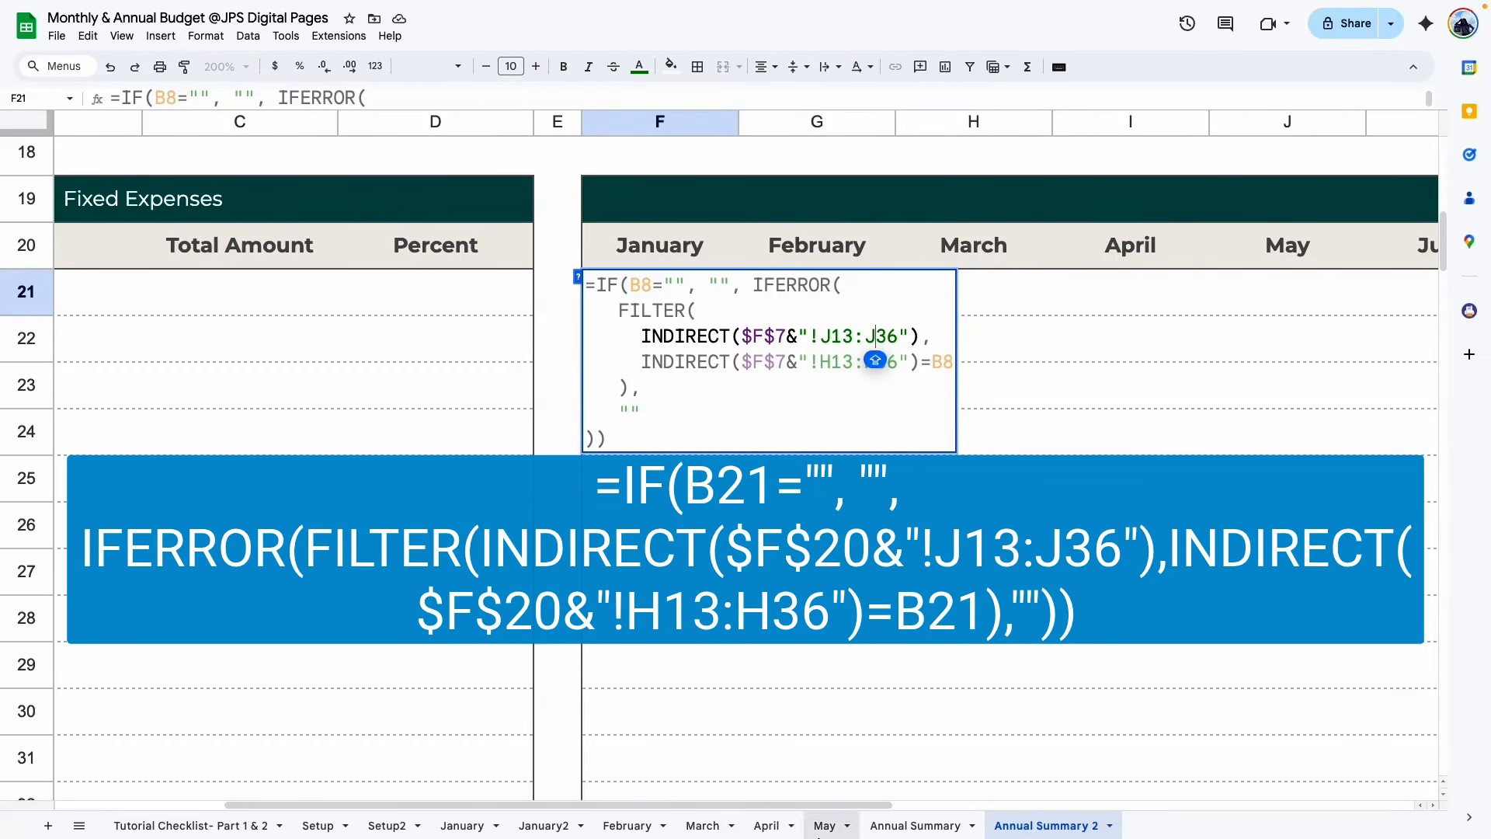
# Change both B8 references in F21's formula to B21, the Rent/Mortgage subcategory cell
pyautogui.moveTo(814, 806); pyautogui.dragTo(718, 813)
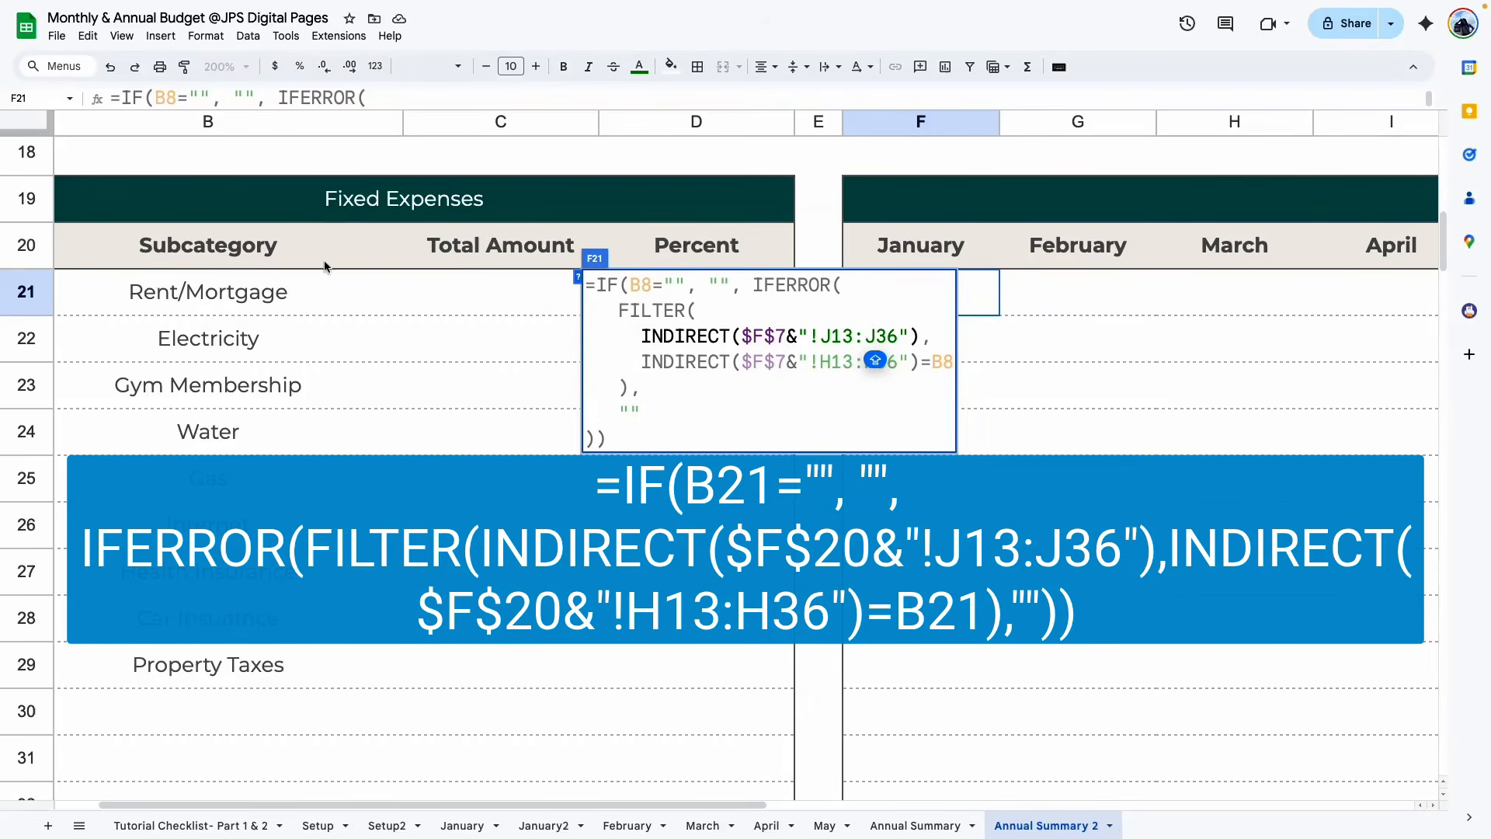
pyautogui.doubleClick(646, 284)
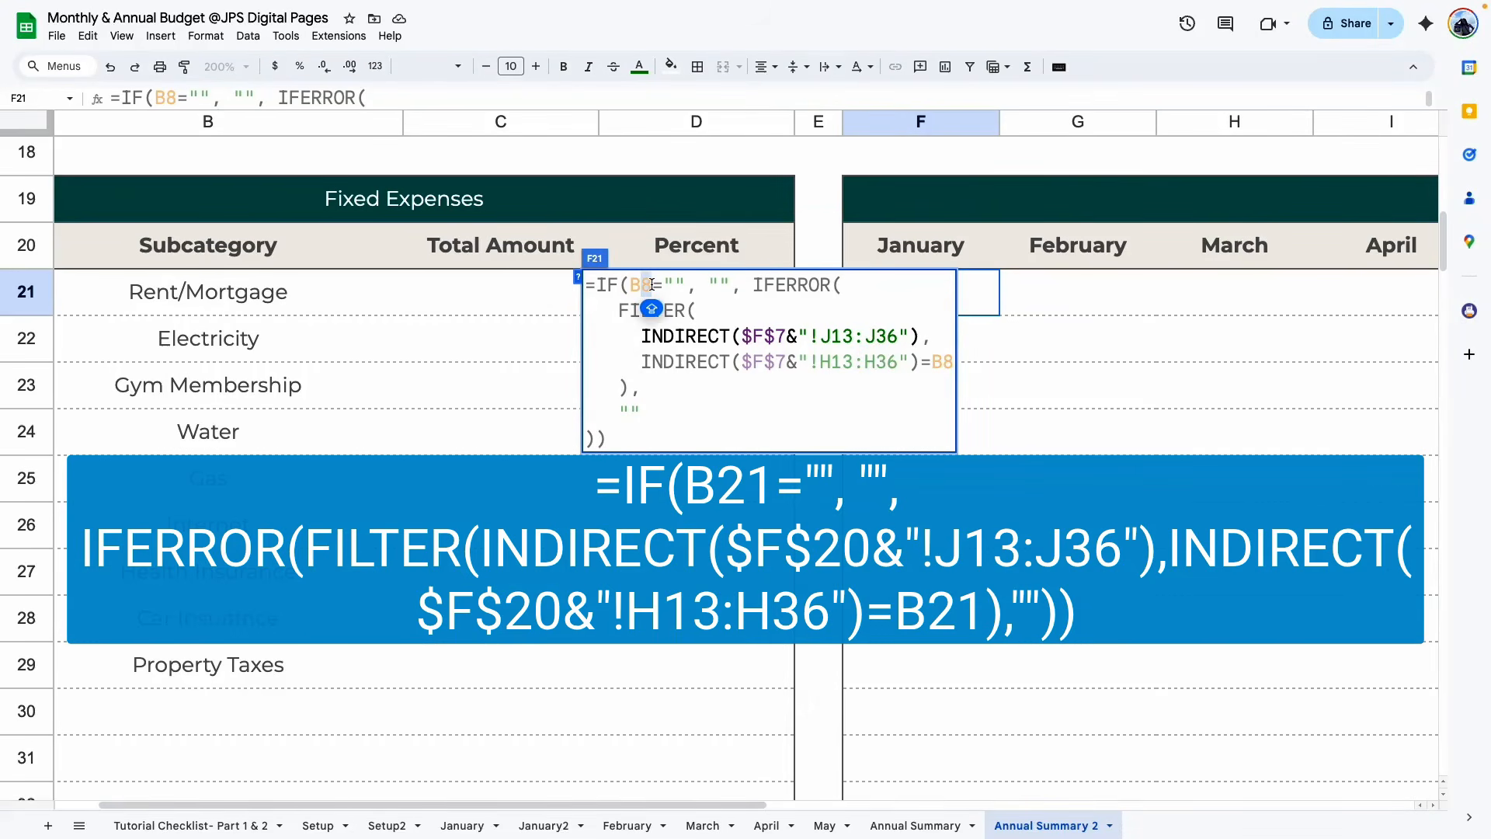
pyautogui.write('B21')
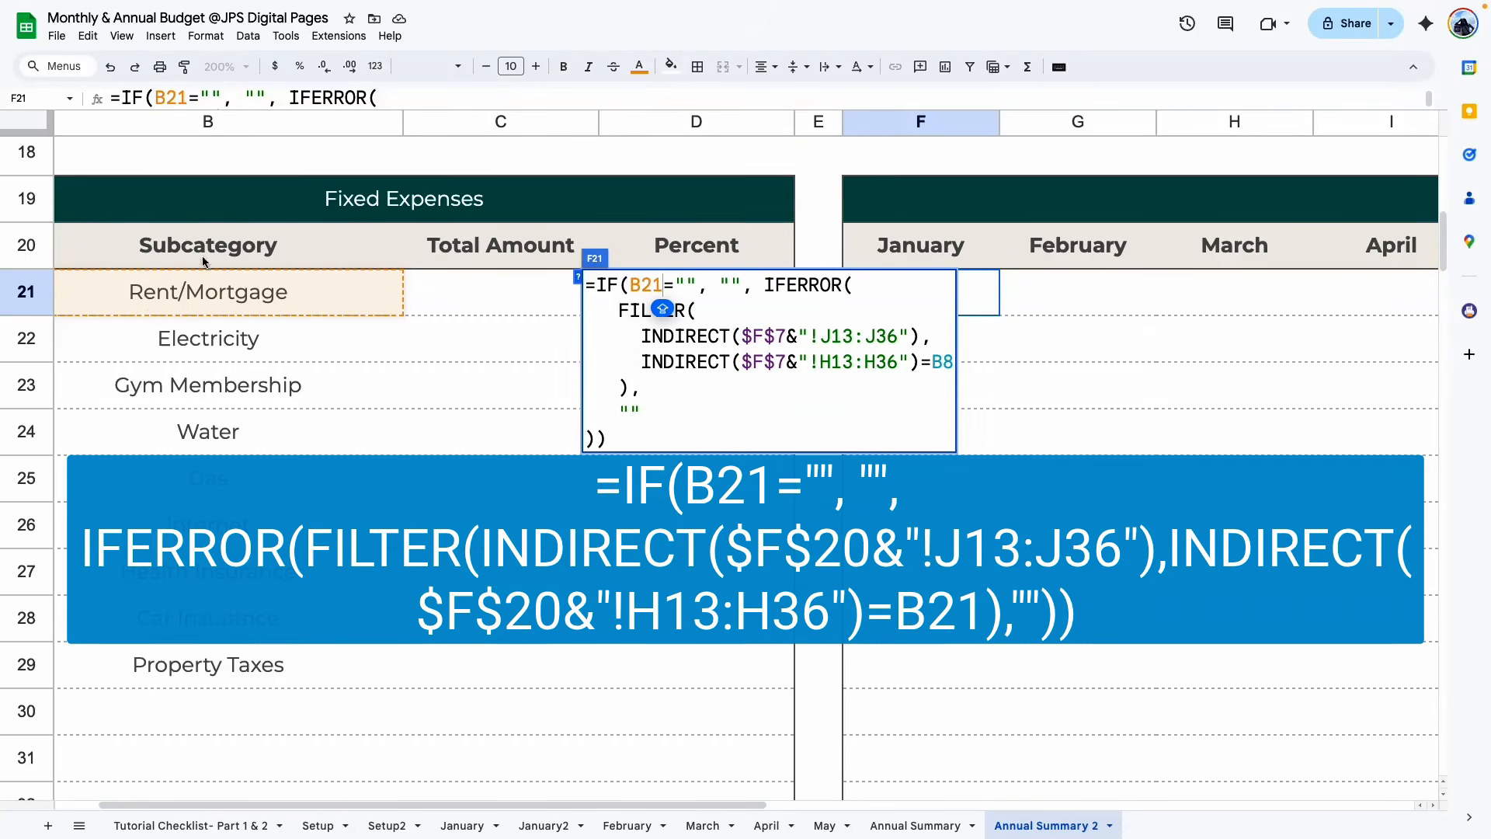
pyautogui.doubleClick(950, 361)
pyautogui.write('B21')
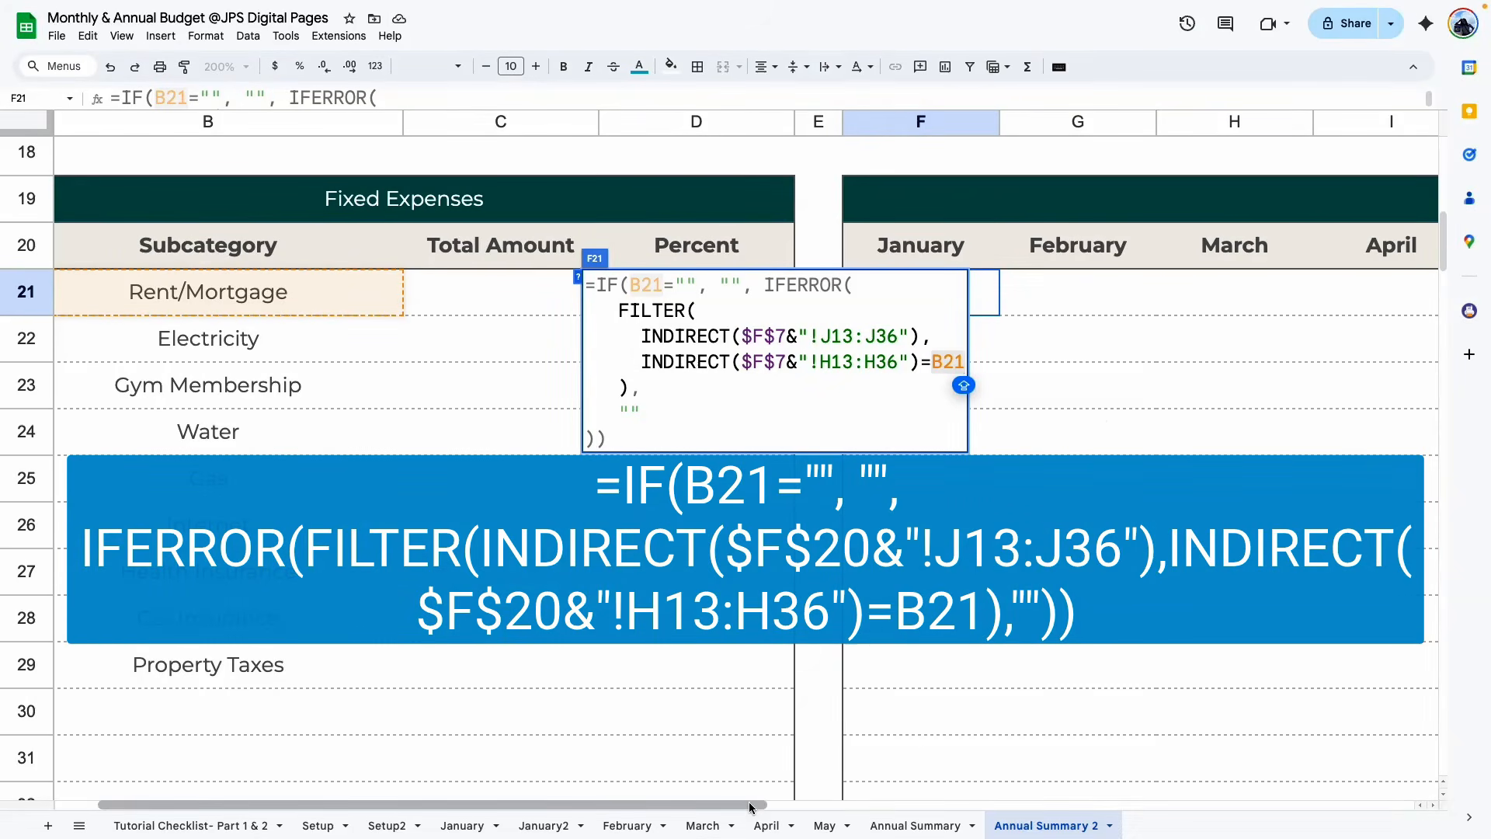
# Change both $F$7 references in F21's formula to $F$20, the January heading of Fixed Expenses
pyautogui.moveTo(753, 808); pyautogui.dragTo(863, 808)
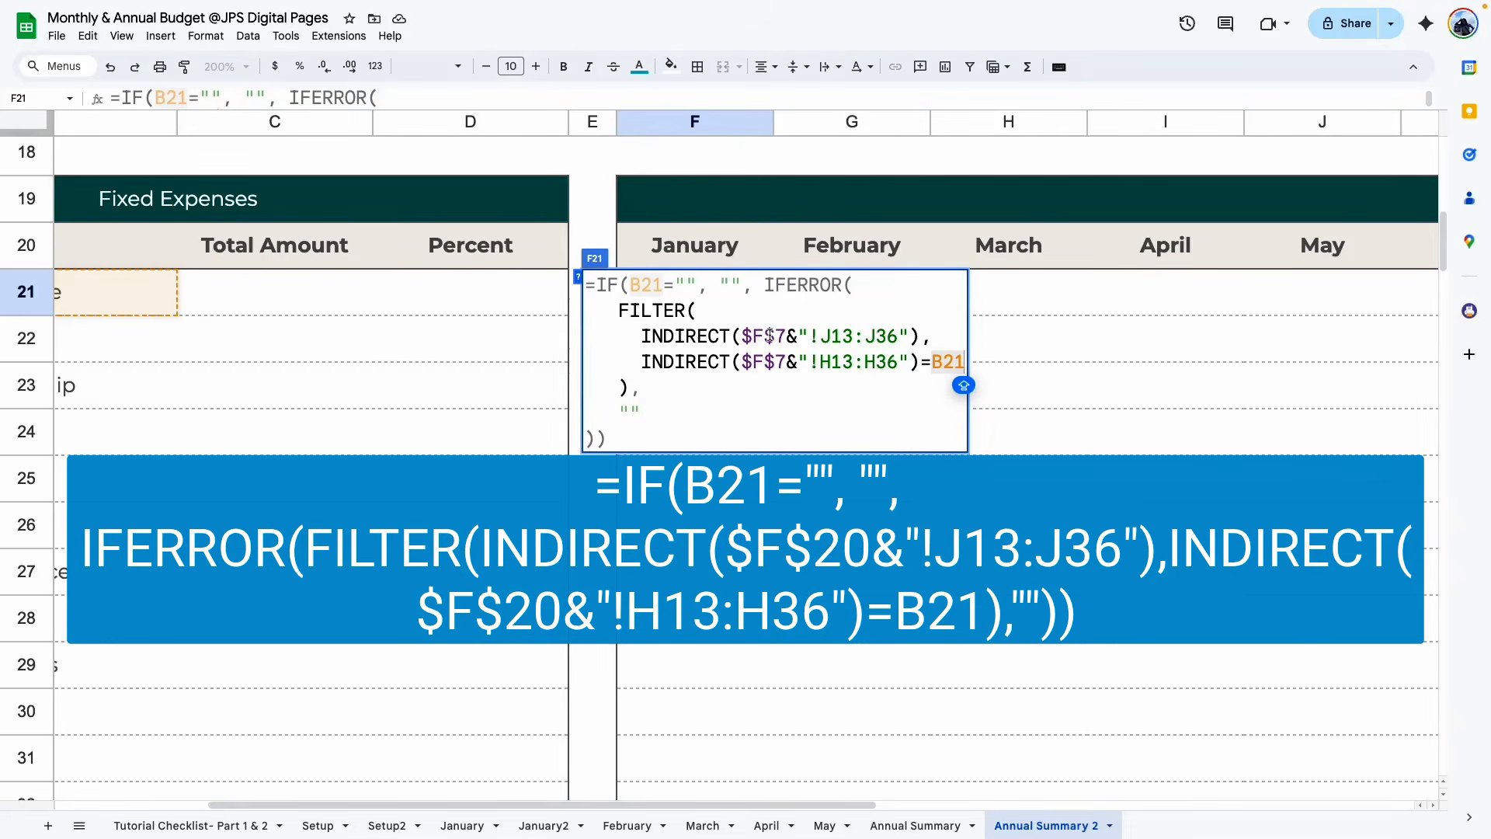
pyautogui.doubleClick(786, 335)
pyautogui.press('Escape')
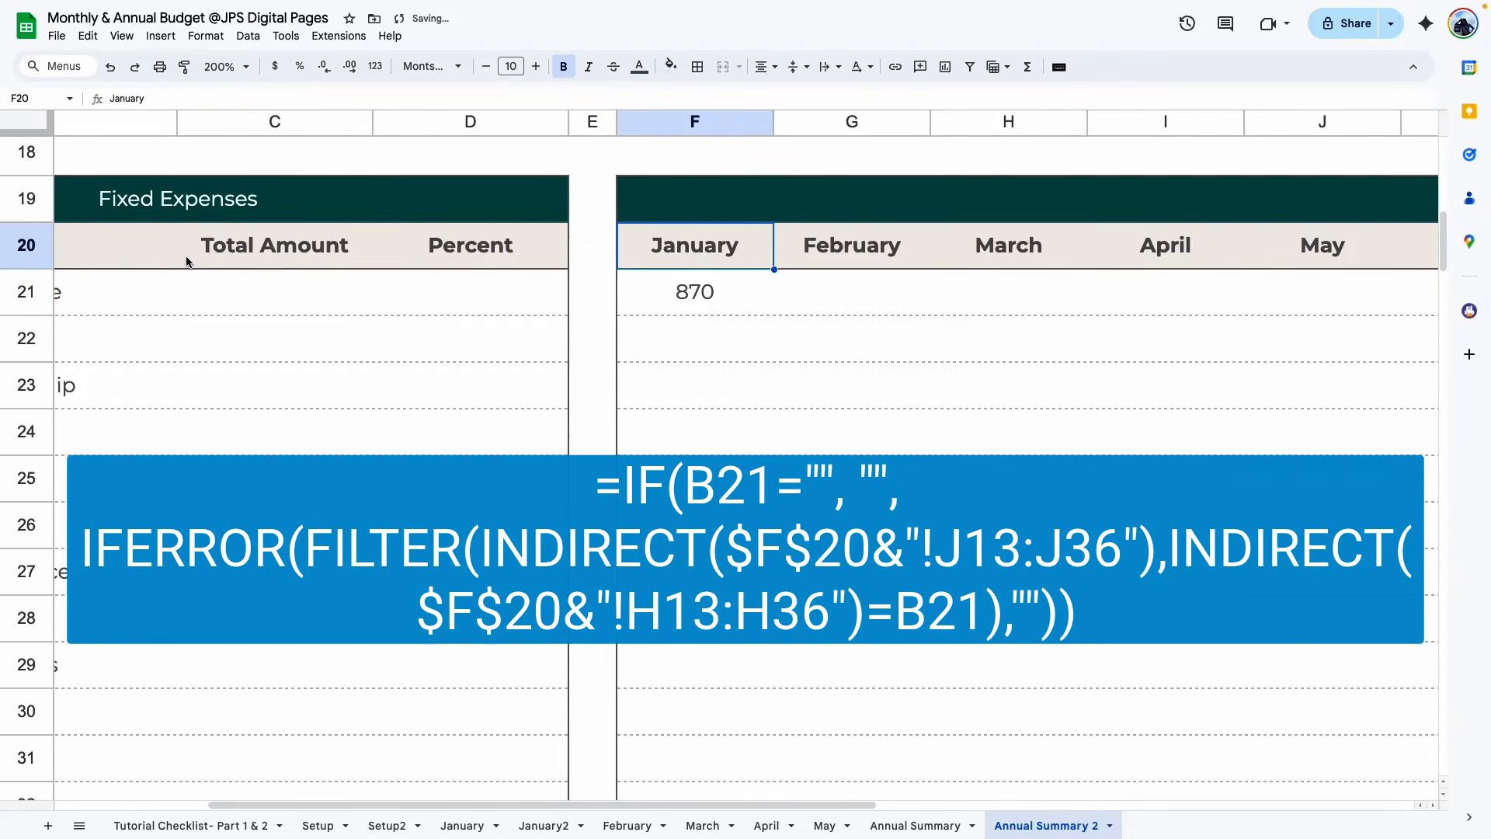
pyautogui.doubleClick(690, 289)
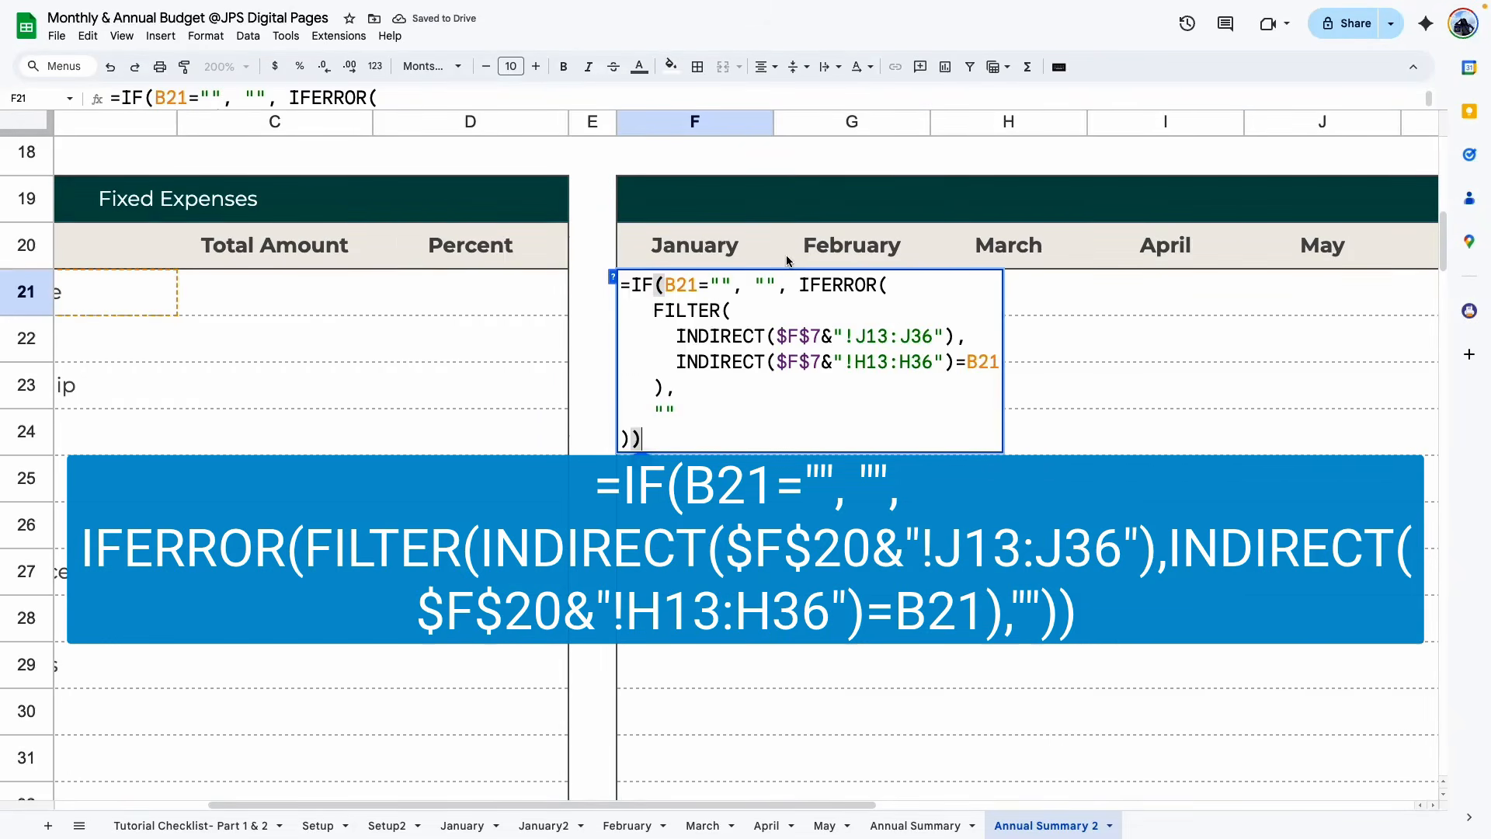
pyautogui.doubleClick(816, 335)
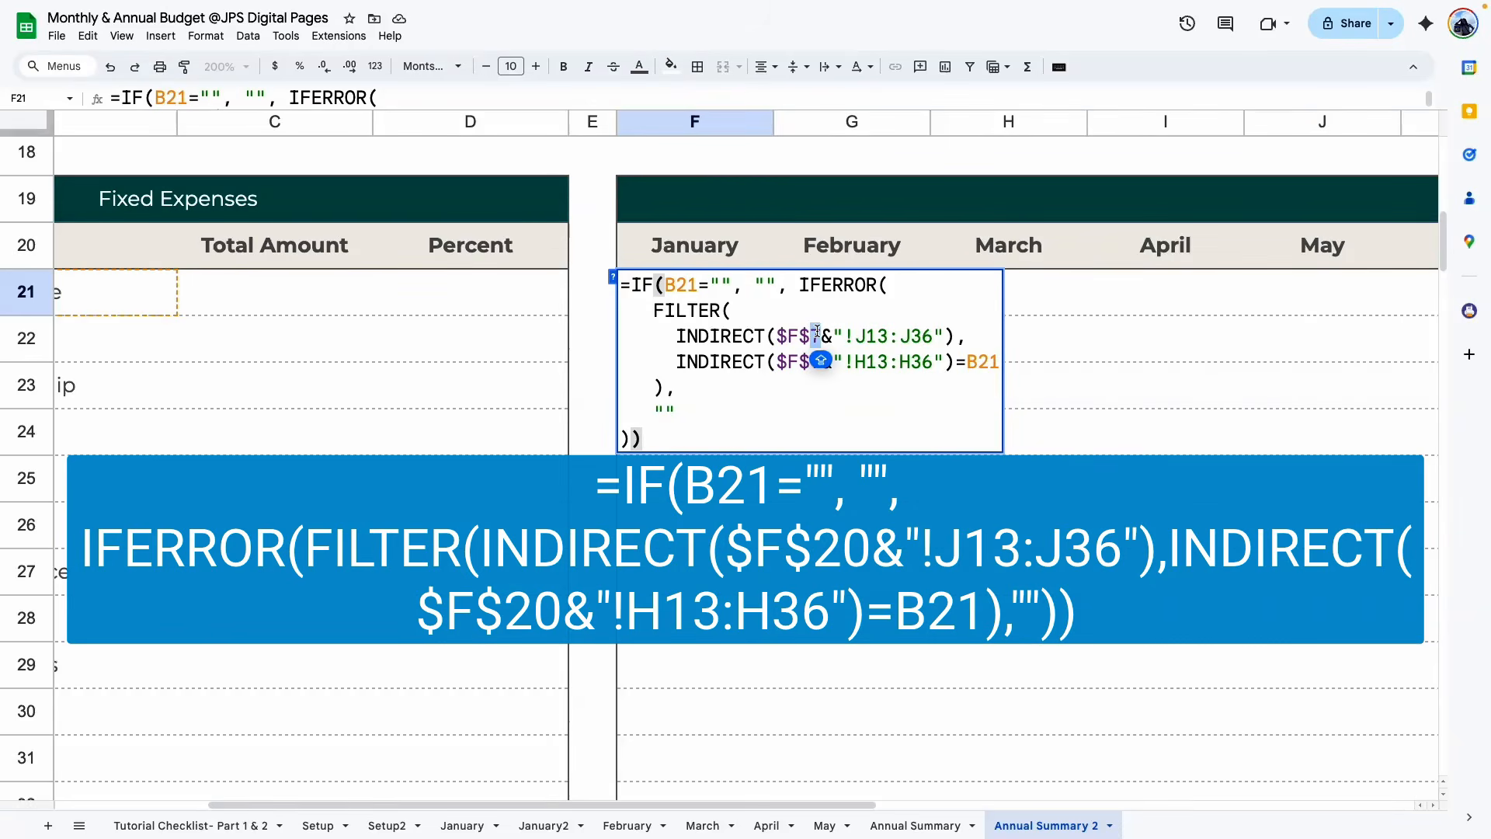
pyautogui.write('20')
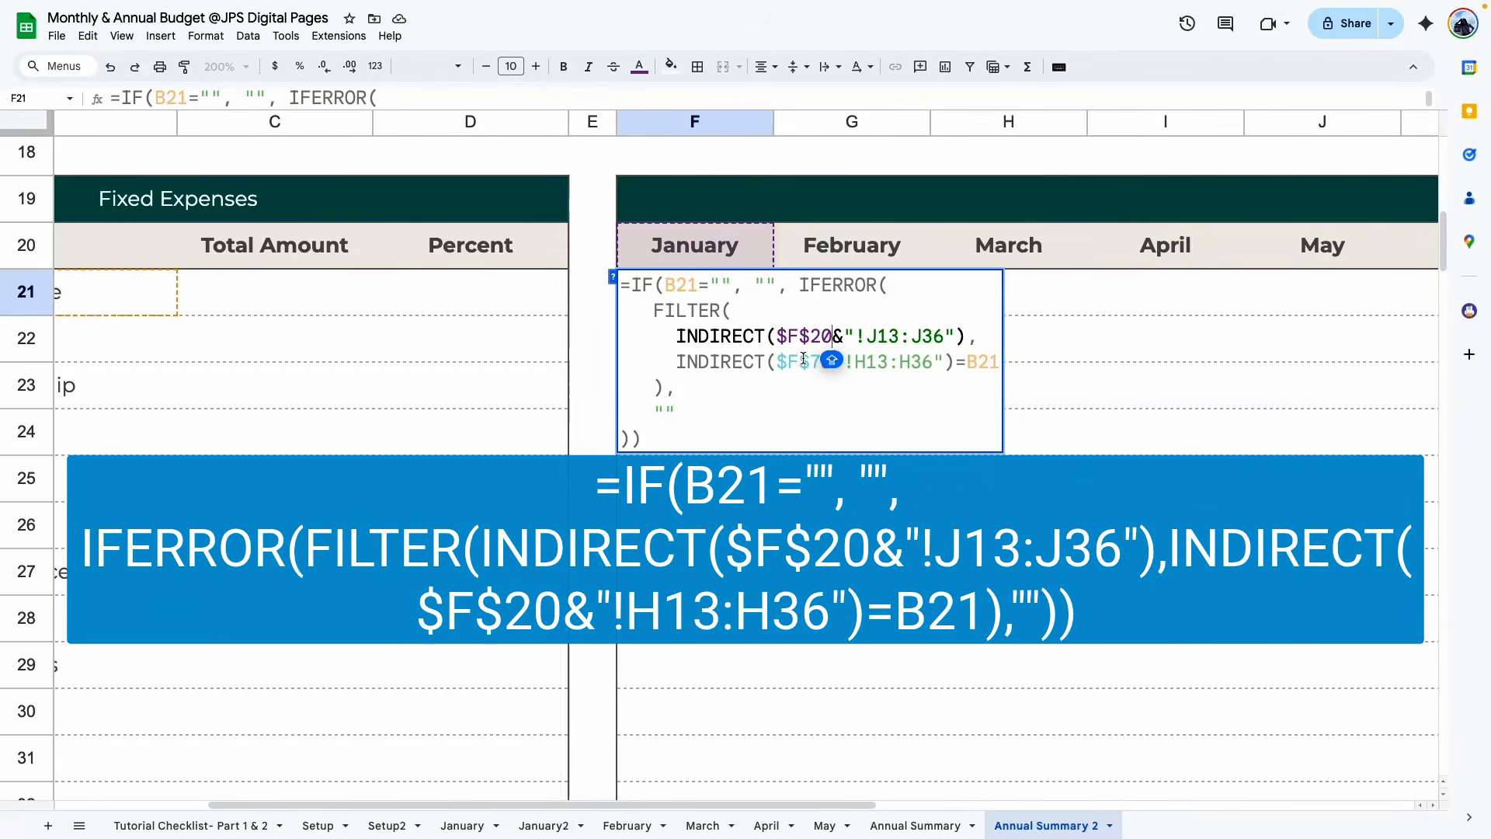
pyautogui.doubleClick(816, 362)
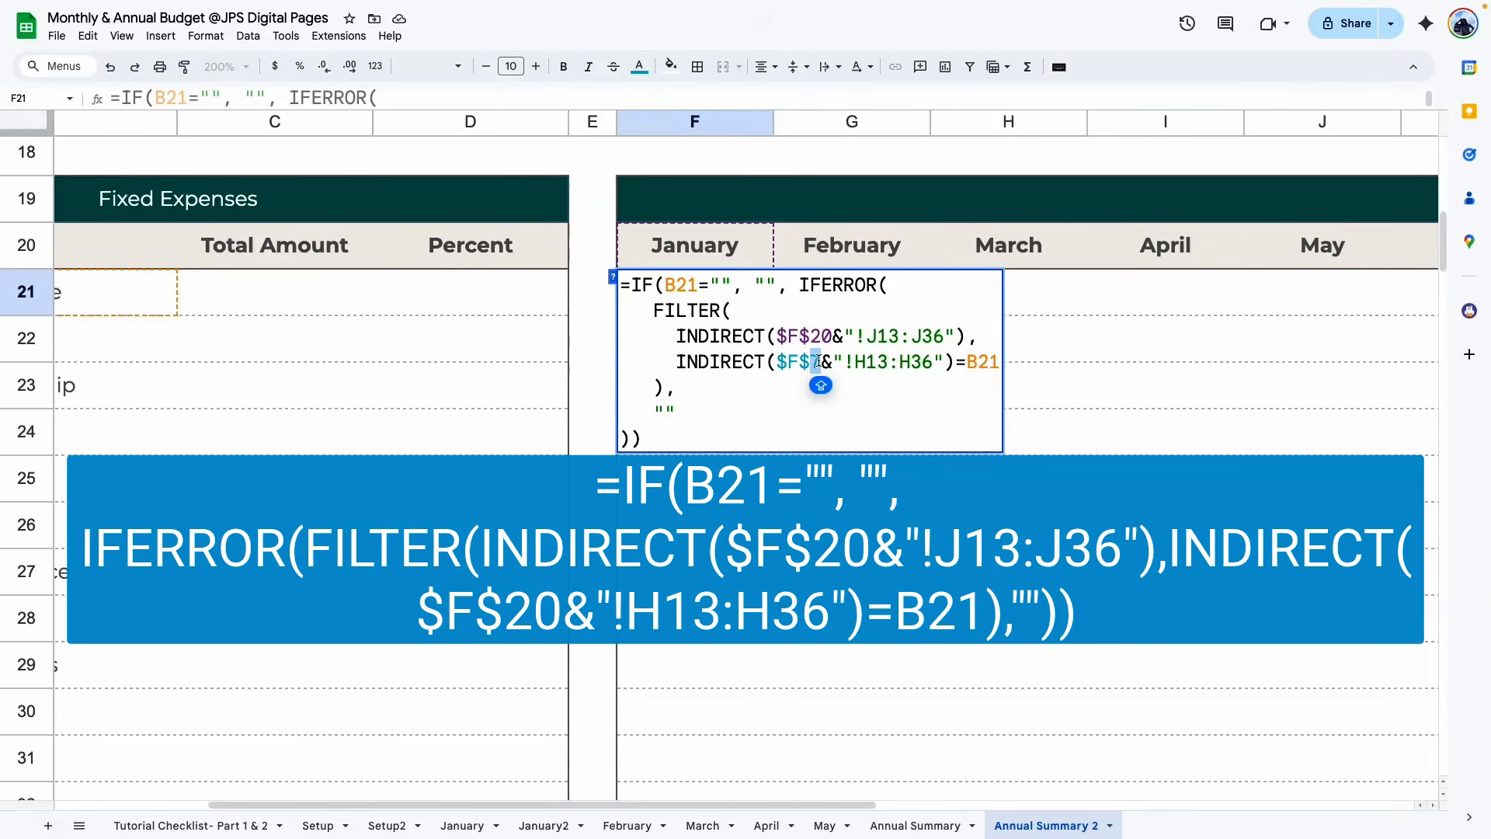
pyautogui.write('20')
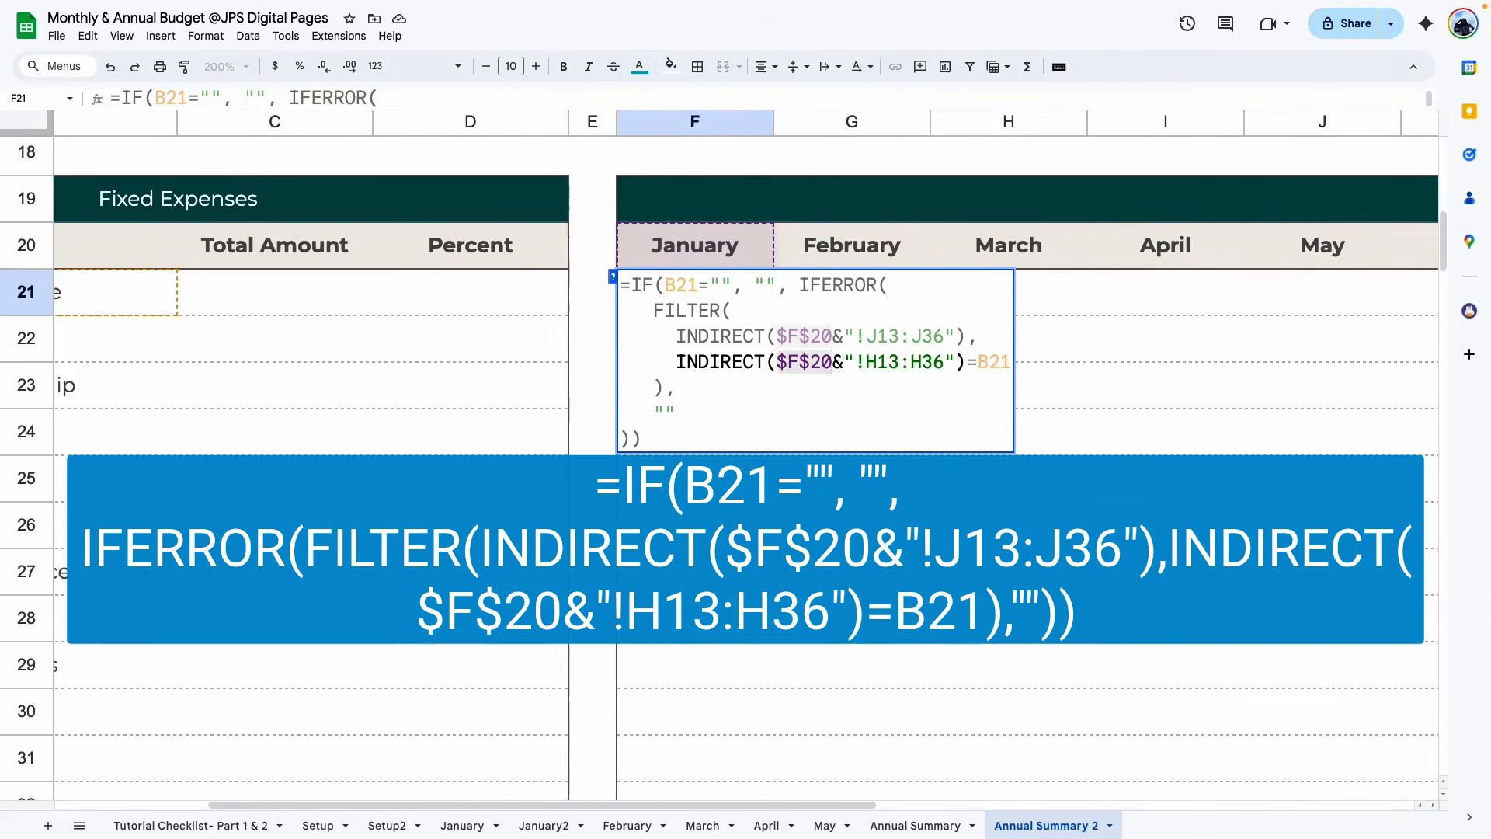
pyautogui.click(699, 525)
# Uncheck Rent/Mortgage in the January sheet's Fixed Expenses table and set its Actual amount to 800
pyautogui.hscroll(-2, 751, 647)
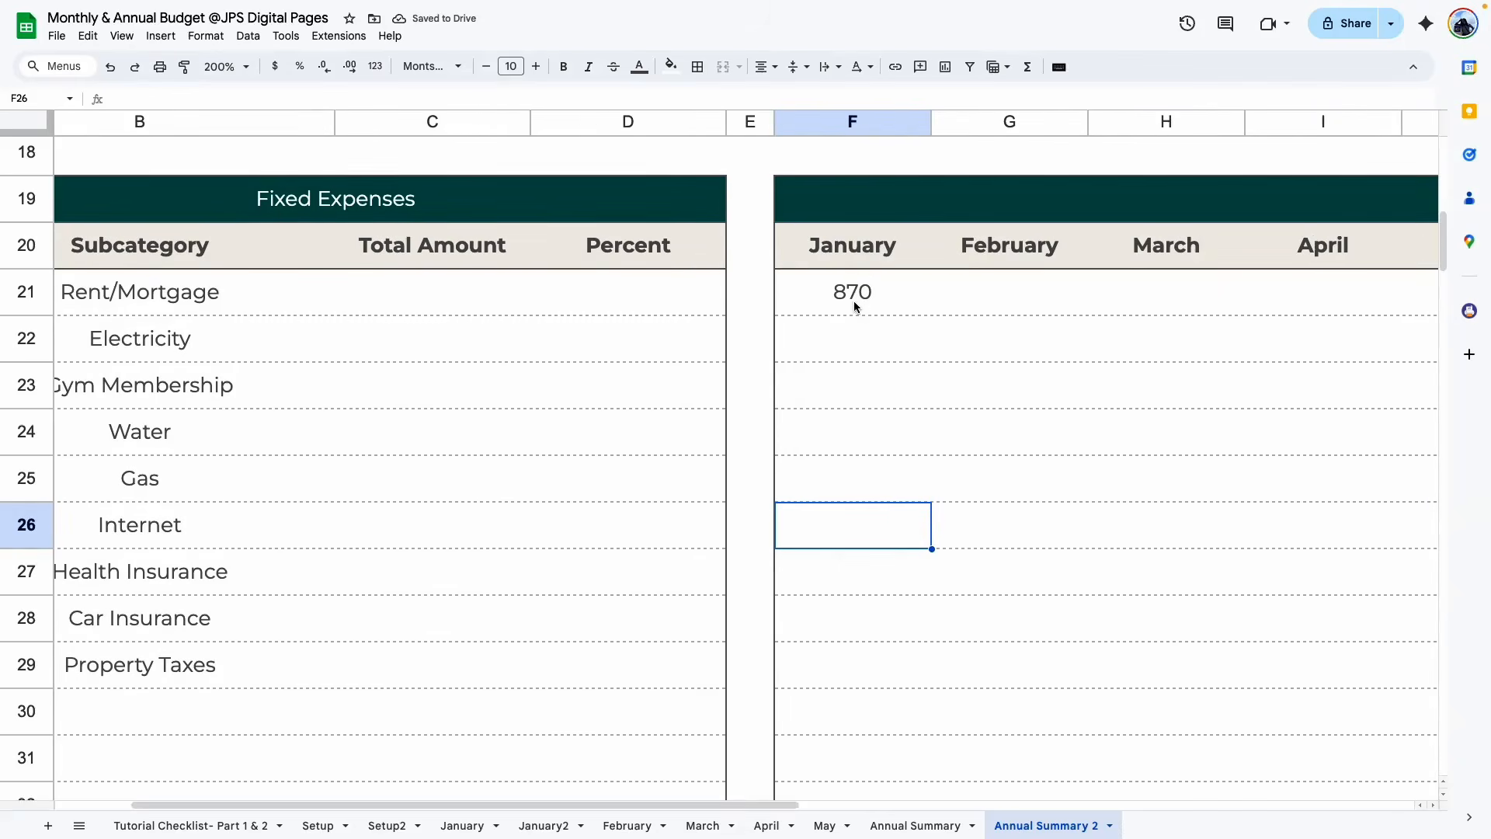
pyautogui.click(855, 306)
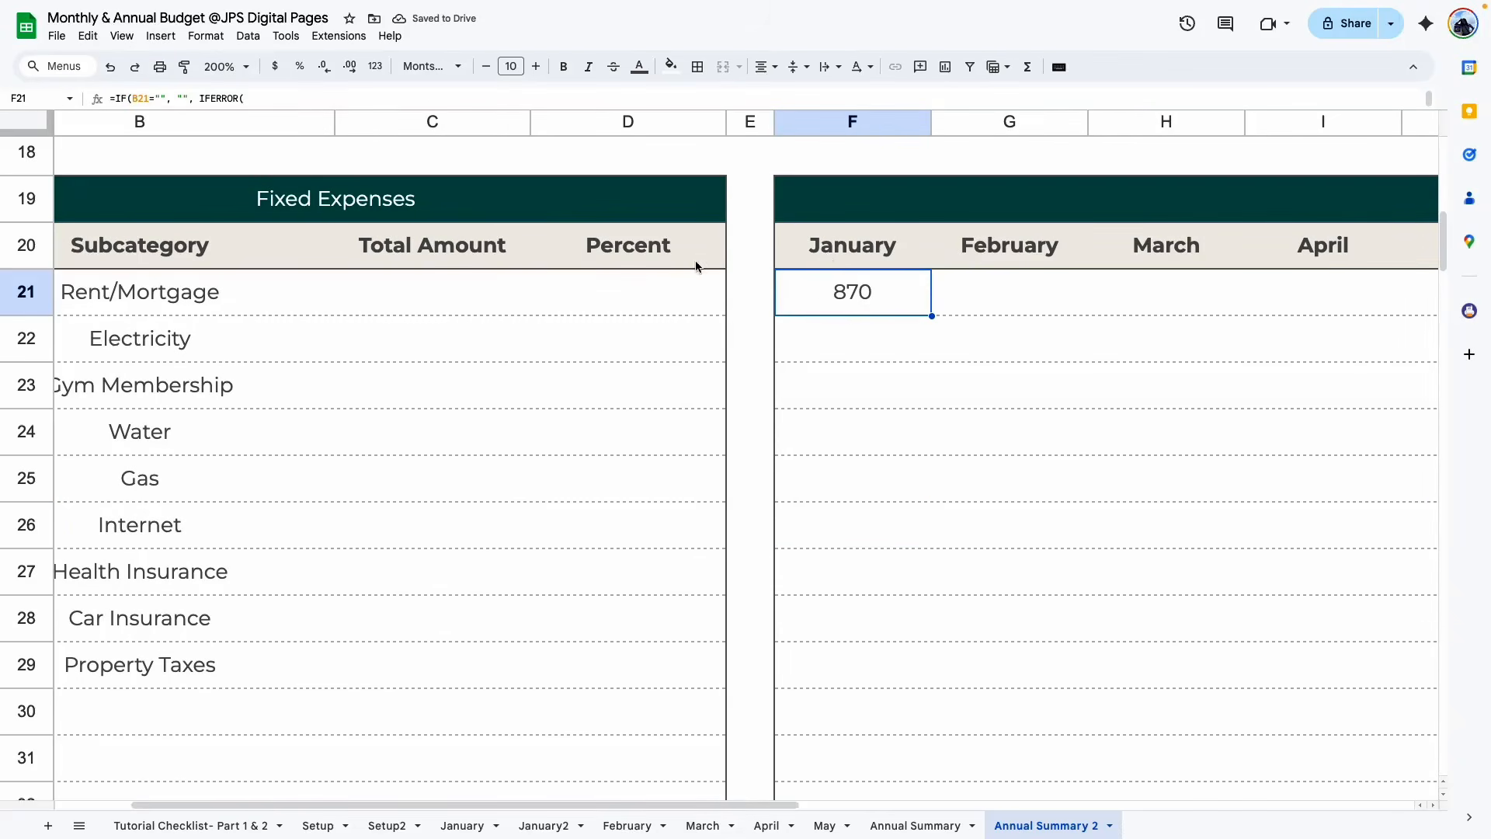
pyautogui.click(459, 826)
pyautogui.click(227, 402)
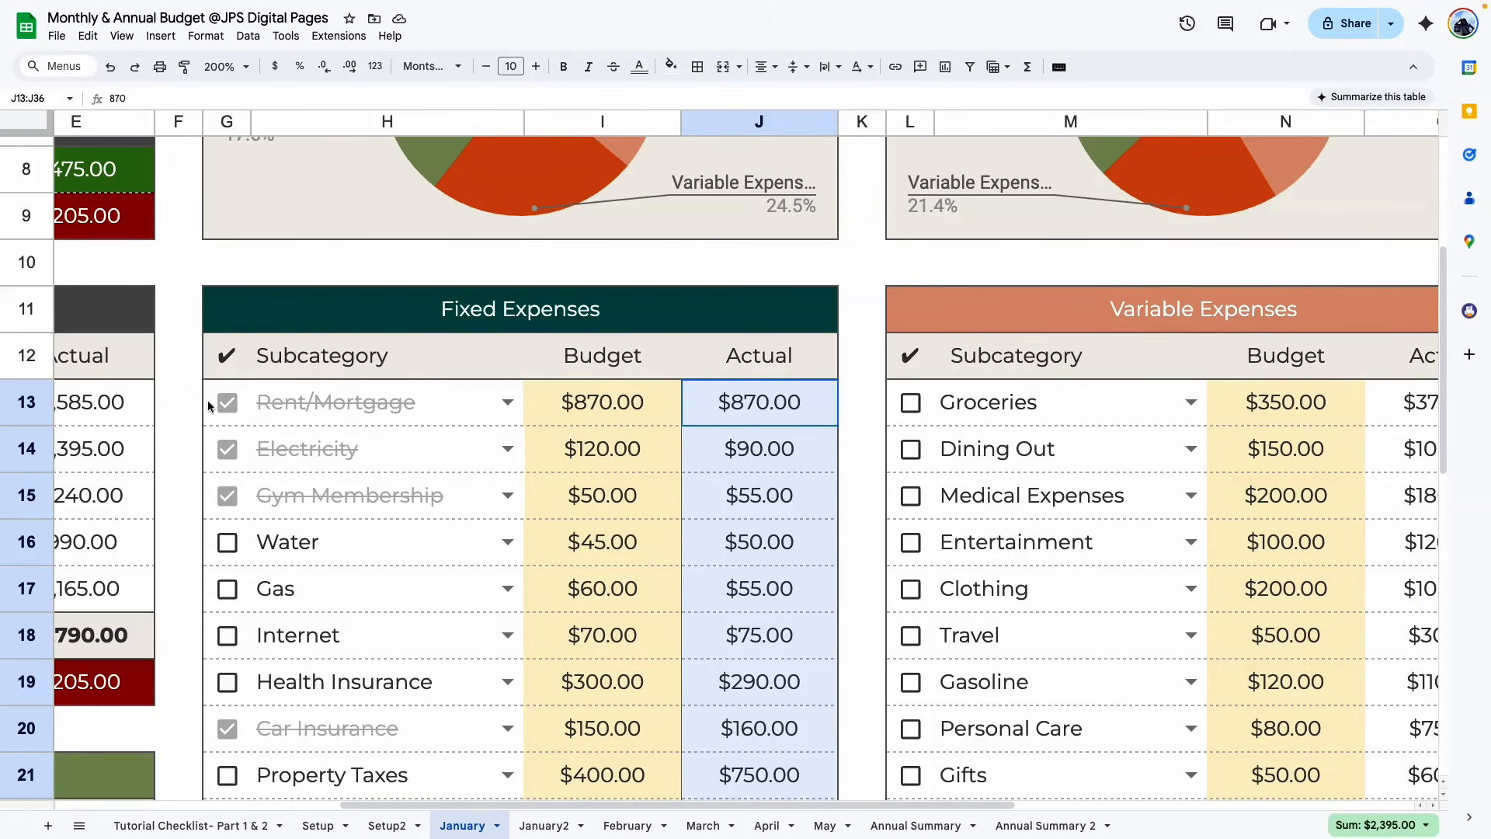
pyautogui.click(766, 416)
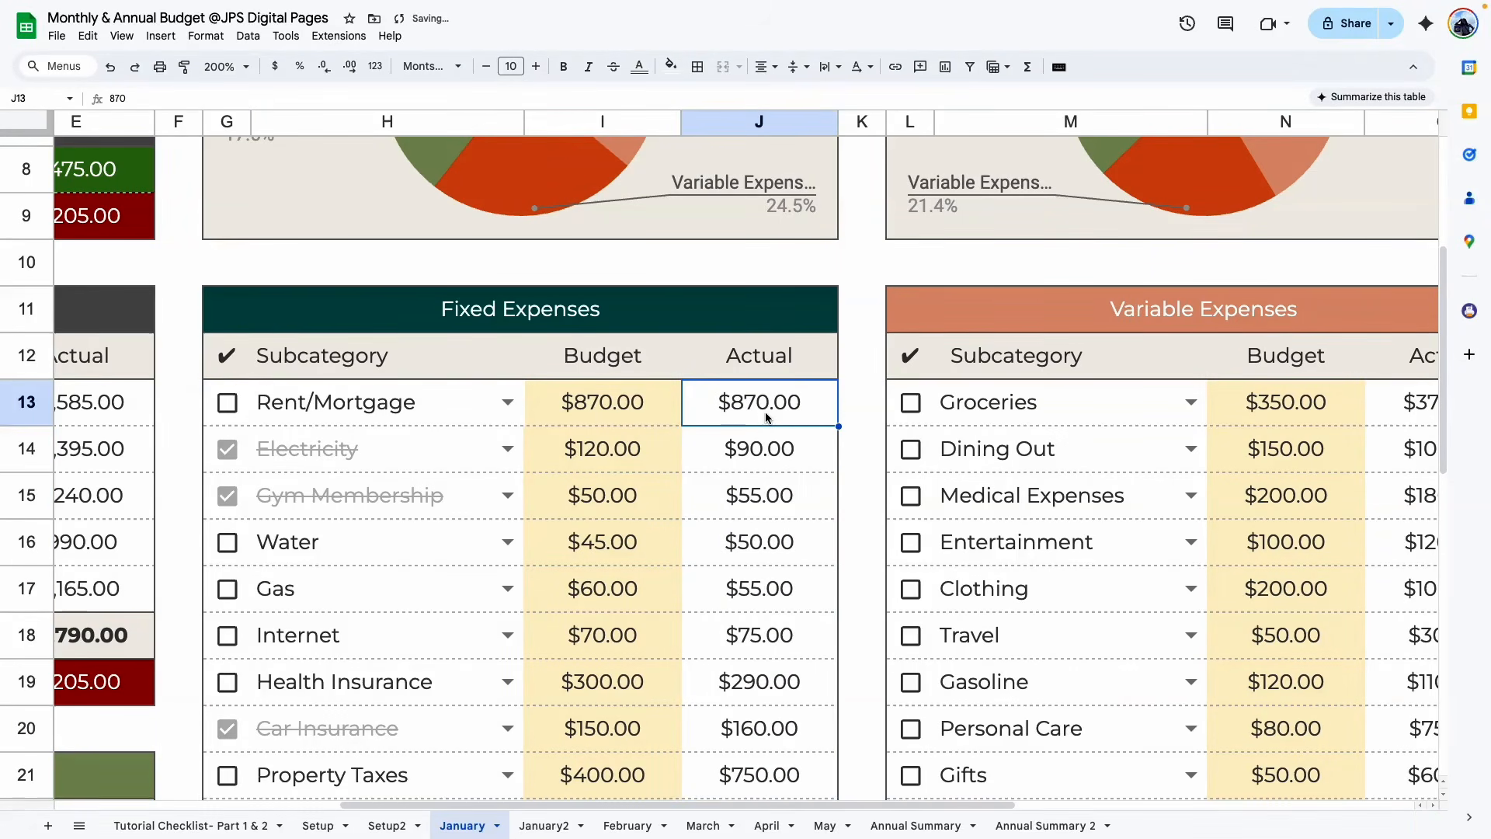
pyautogui.write('800')
pyautogui.press('Return')
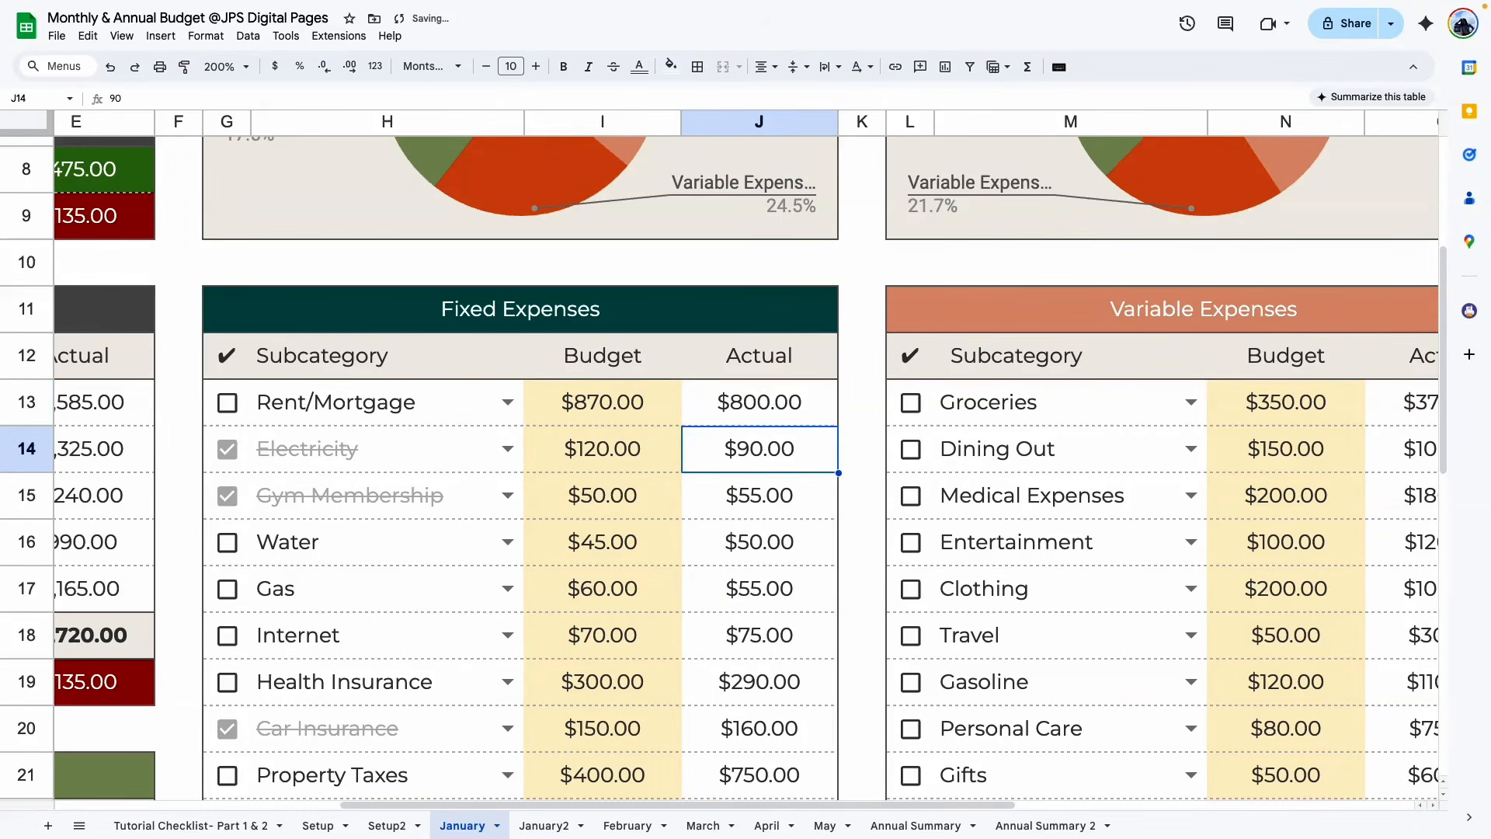
# Copy the whole Rent/Mortgage formula from F21 on the Annual Summary 2 sheet into the February cell G21
pyautogui.click(1025, 828)
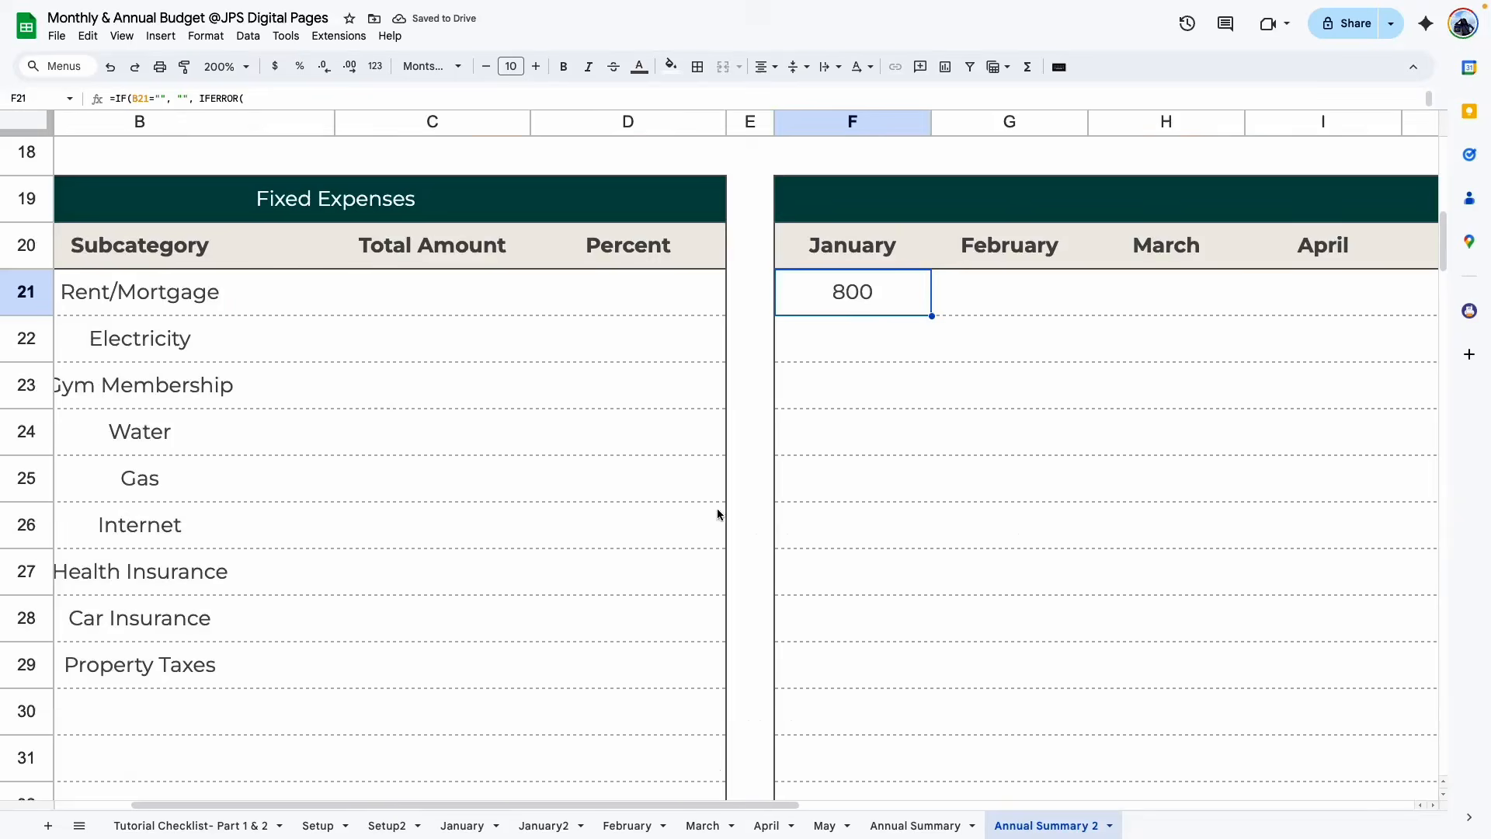
pyautogui.click(229, 66)
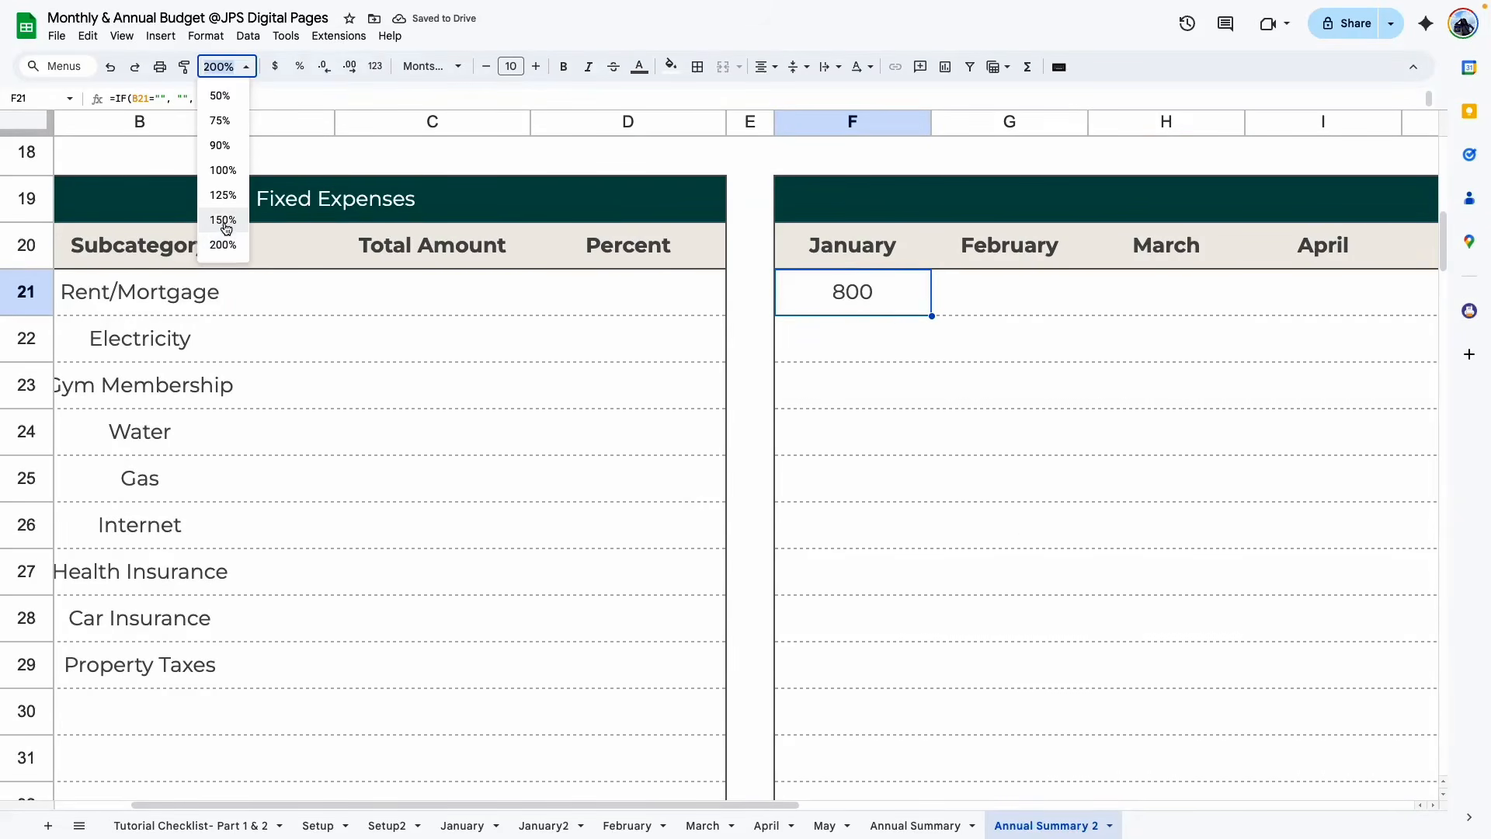
pyautogui.click(222, 169)
pyautogui.doubleClick(519, 207)
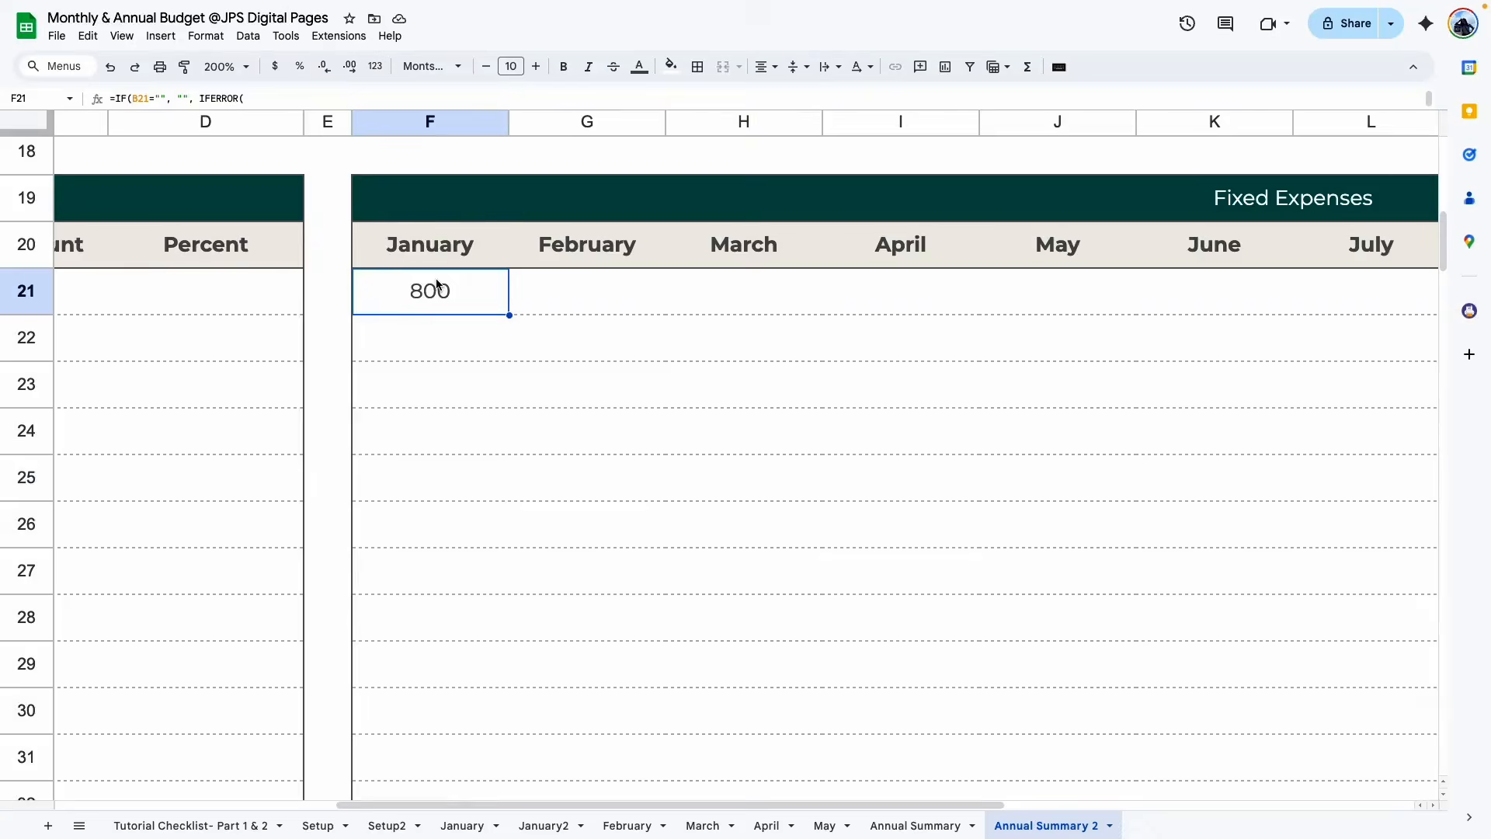
pyautogui.doubleClick(437, 284)
pyautogui.moveTo(380, 439); pyautogui.dragTo(347, 281)
pyautogui.hotkey('ctrl', 'c')
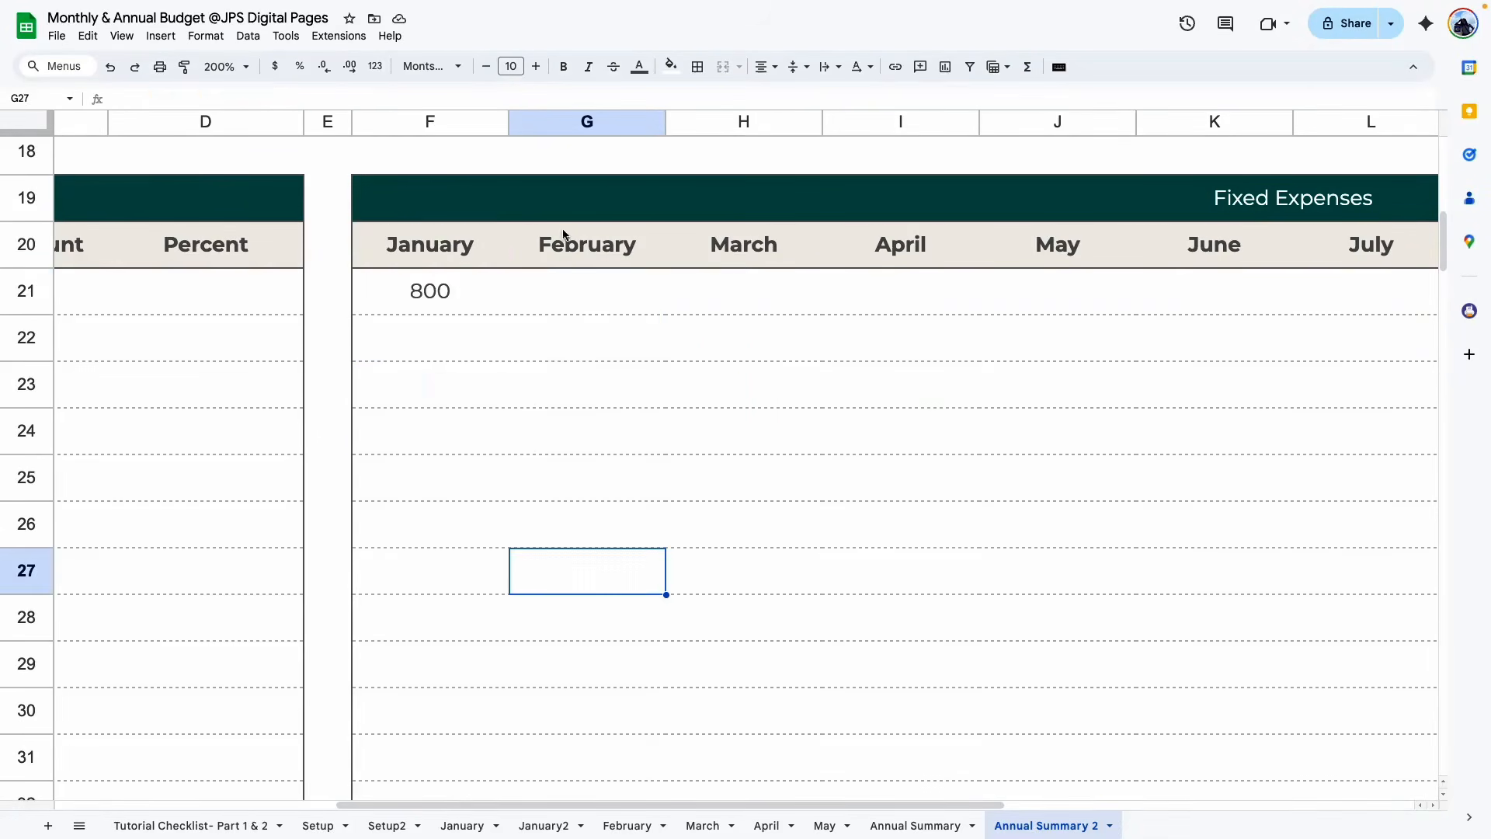
pyautogui.doubleClick(569, 301)
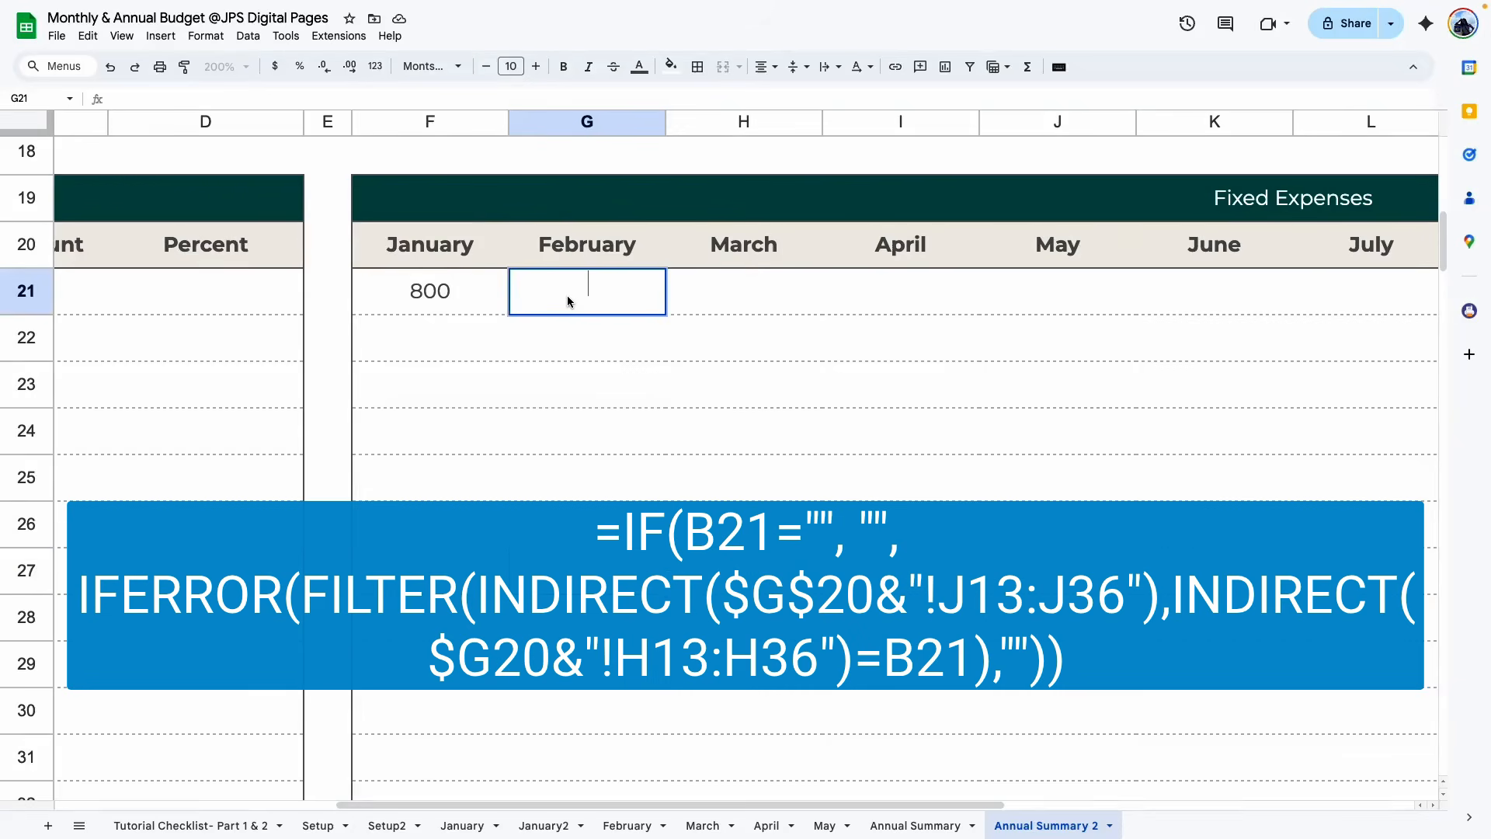
pyautogui.hotkey('ctrl', 'v')
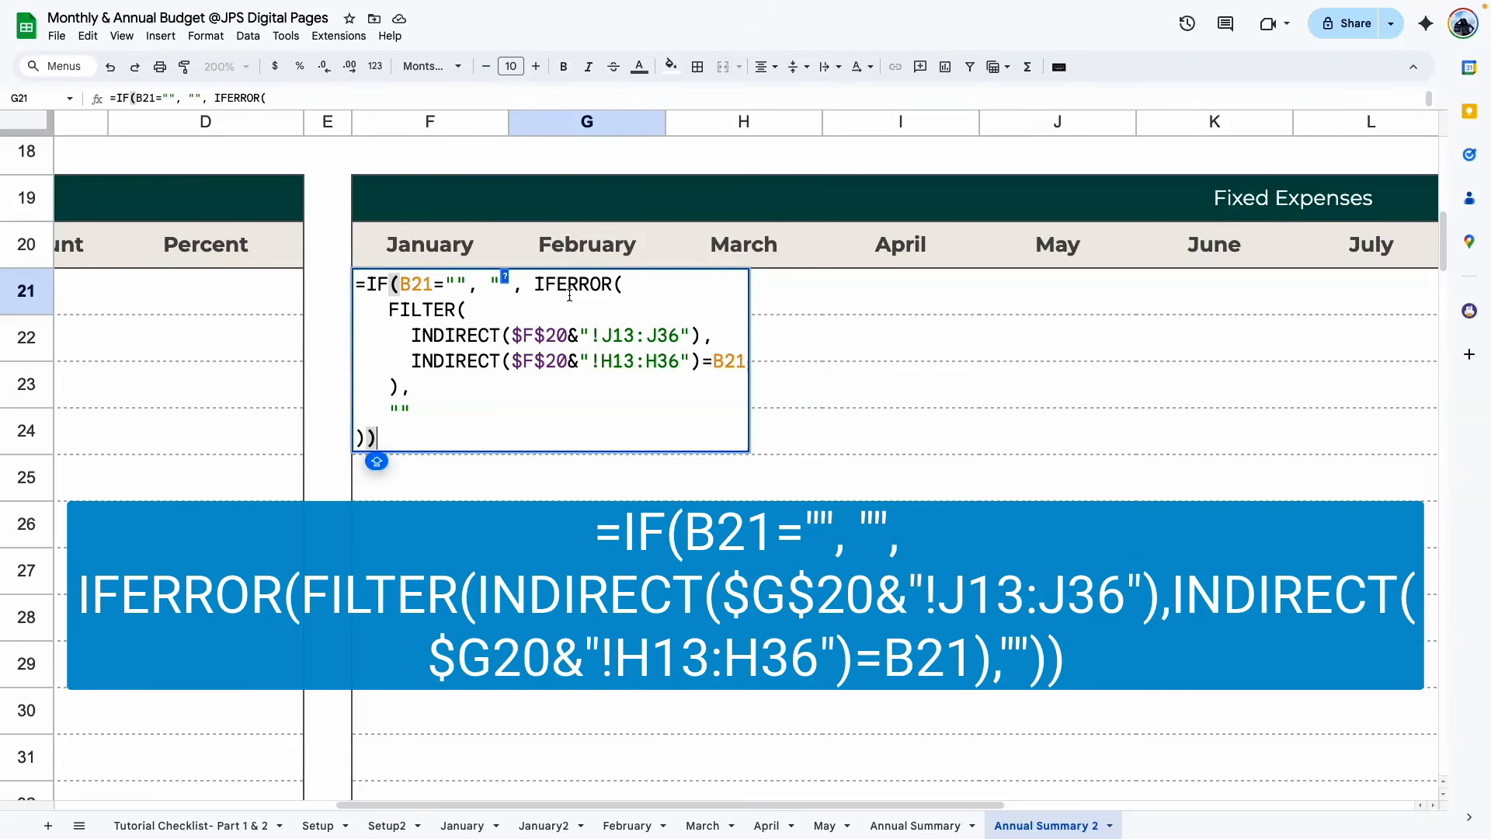
# Change both $F$20 references in G21's formula to $G$20, the February heading of Fixed Expenses
pyautogui.doubleClick(528, 338)
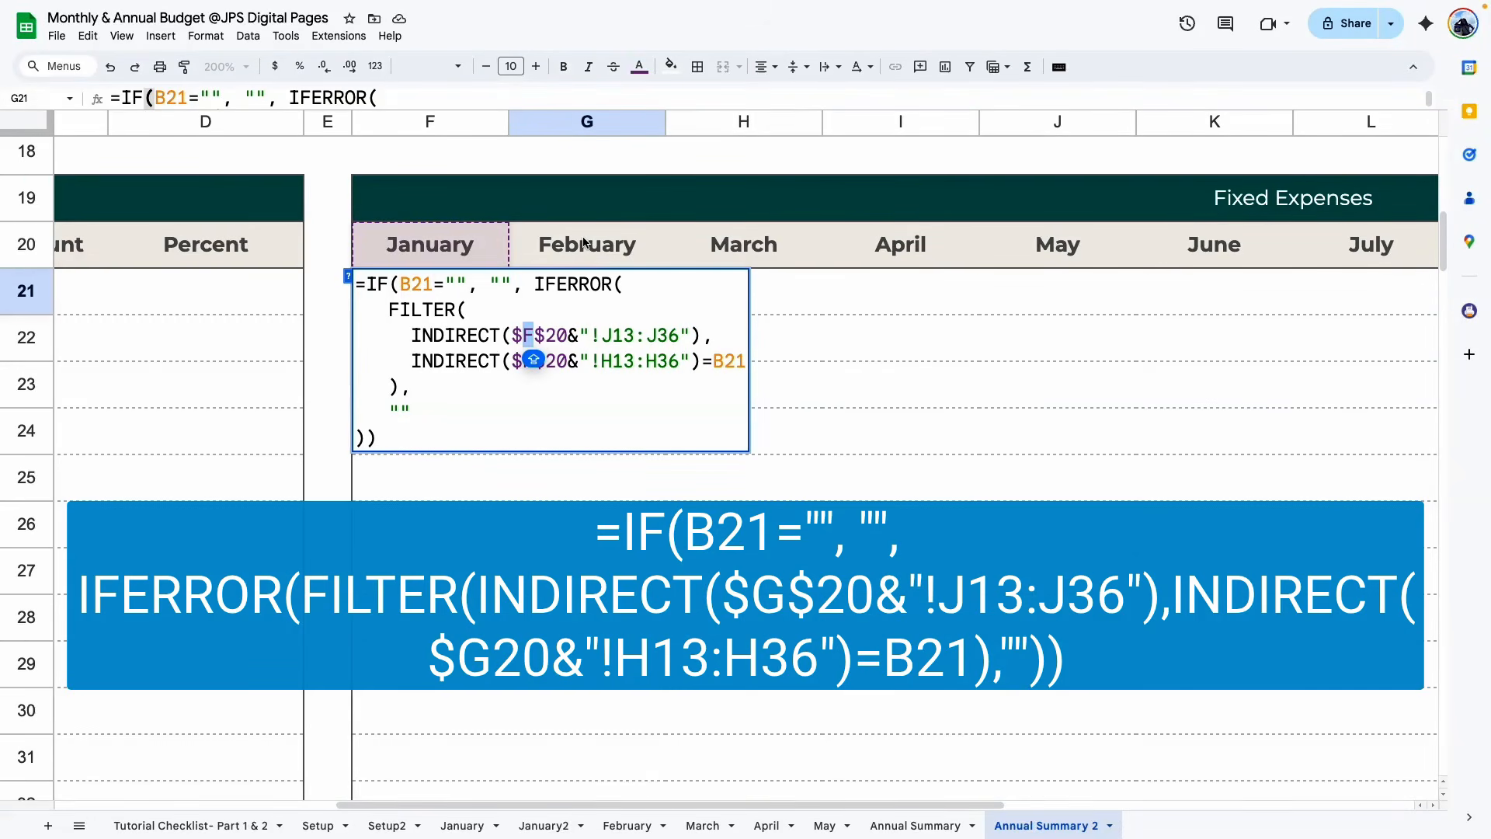
pyautogui.write('G')
pyautogui.doubleClick(529, 362)
pyautogui.write('G')
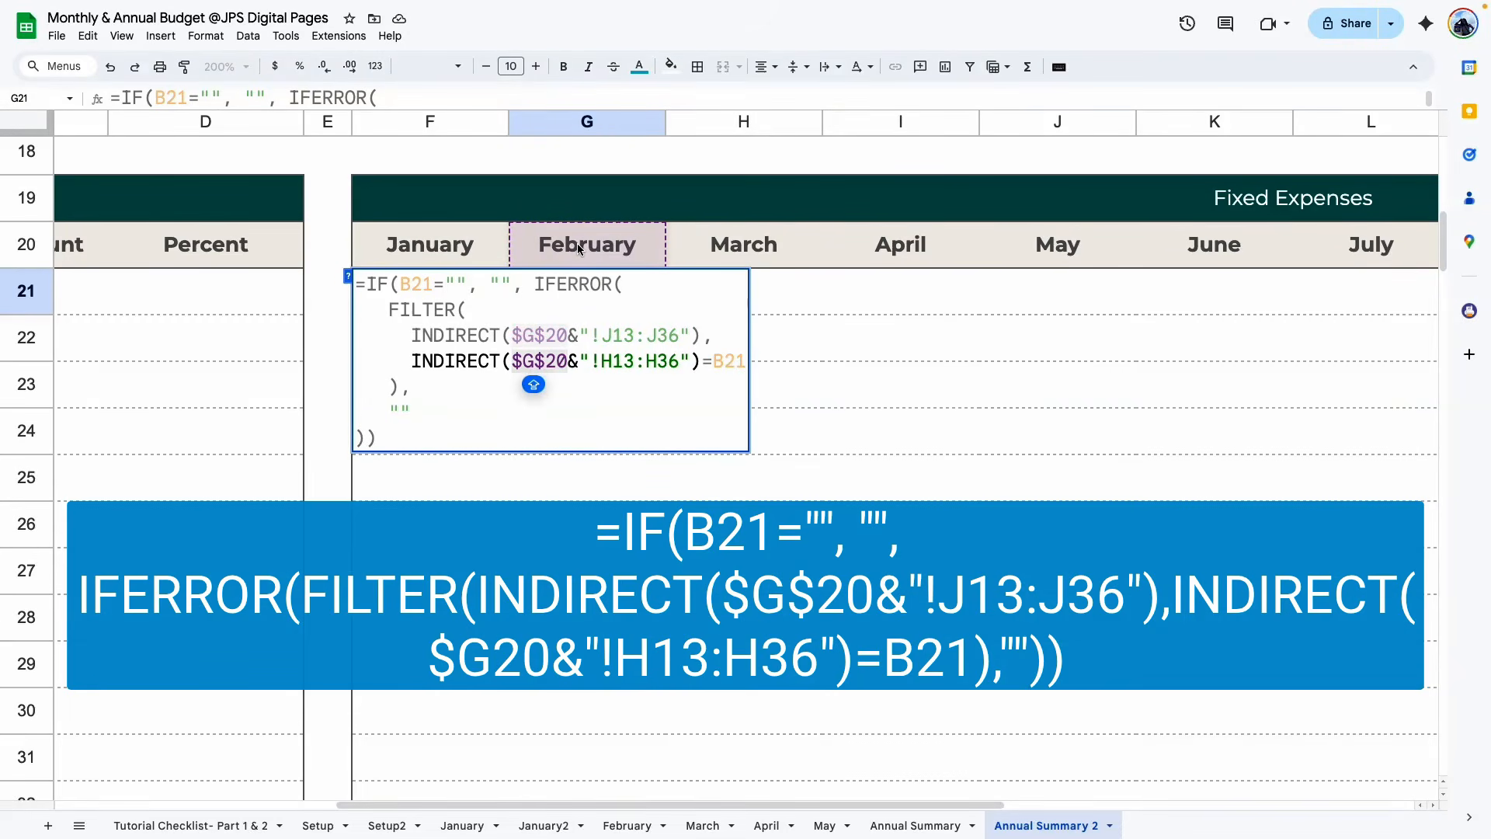
pyautogui.press('Return')
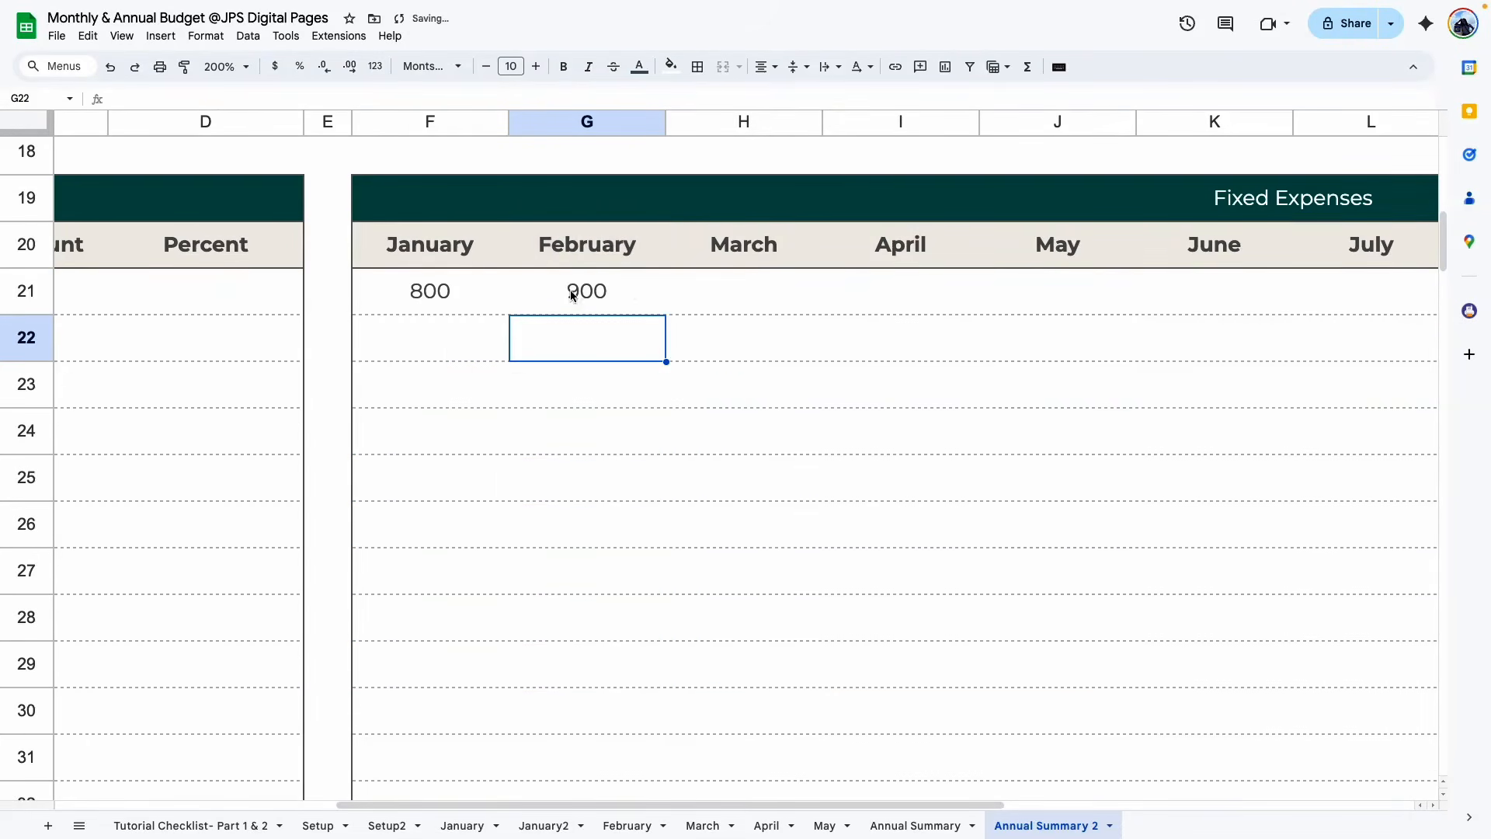
# Compare the Rent/Mortgage Actual amount on the February sheet with G21 on Annual Summary 2
pyautogui.hscroll(-5, 283, 227)
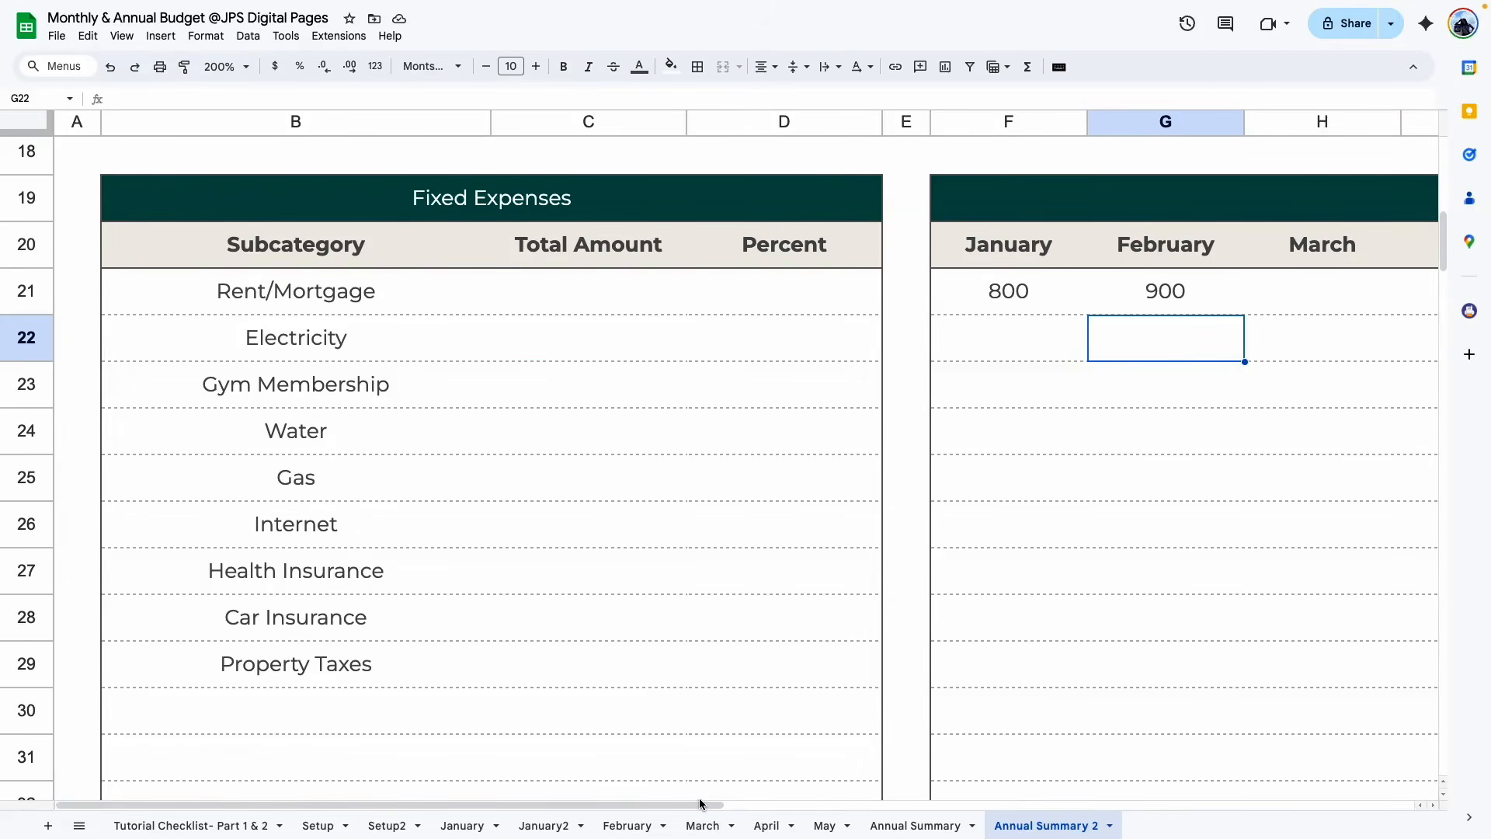
pyautogui.click(616, 826)
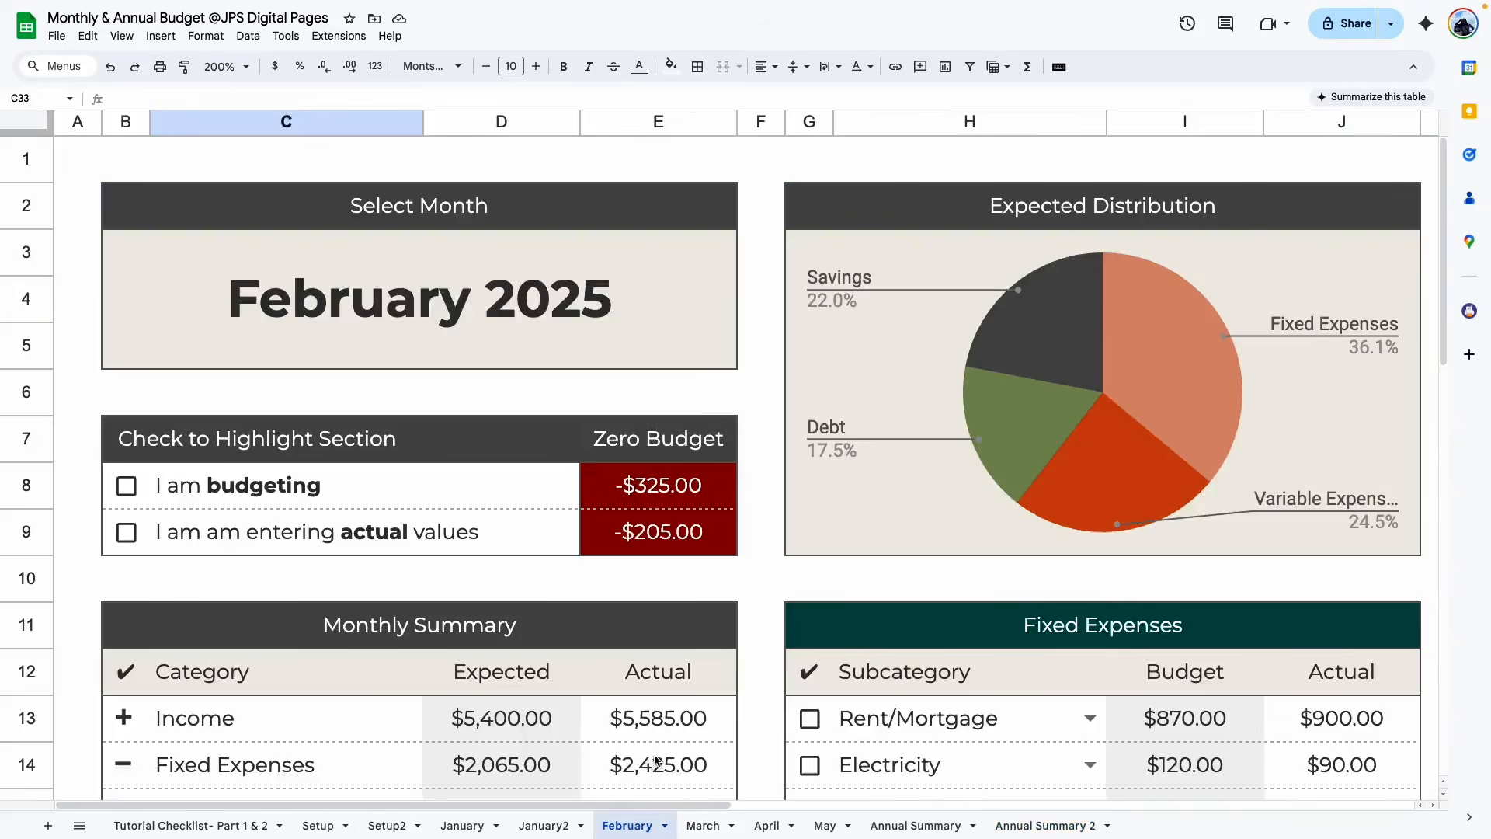
pyautogui.scroll(-3, 652, 690)
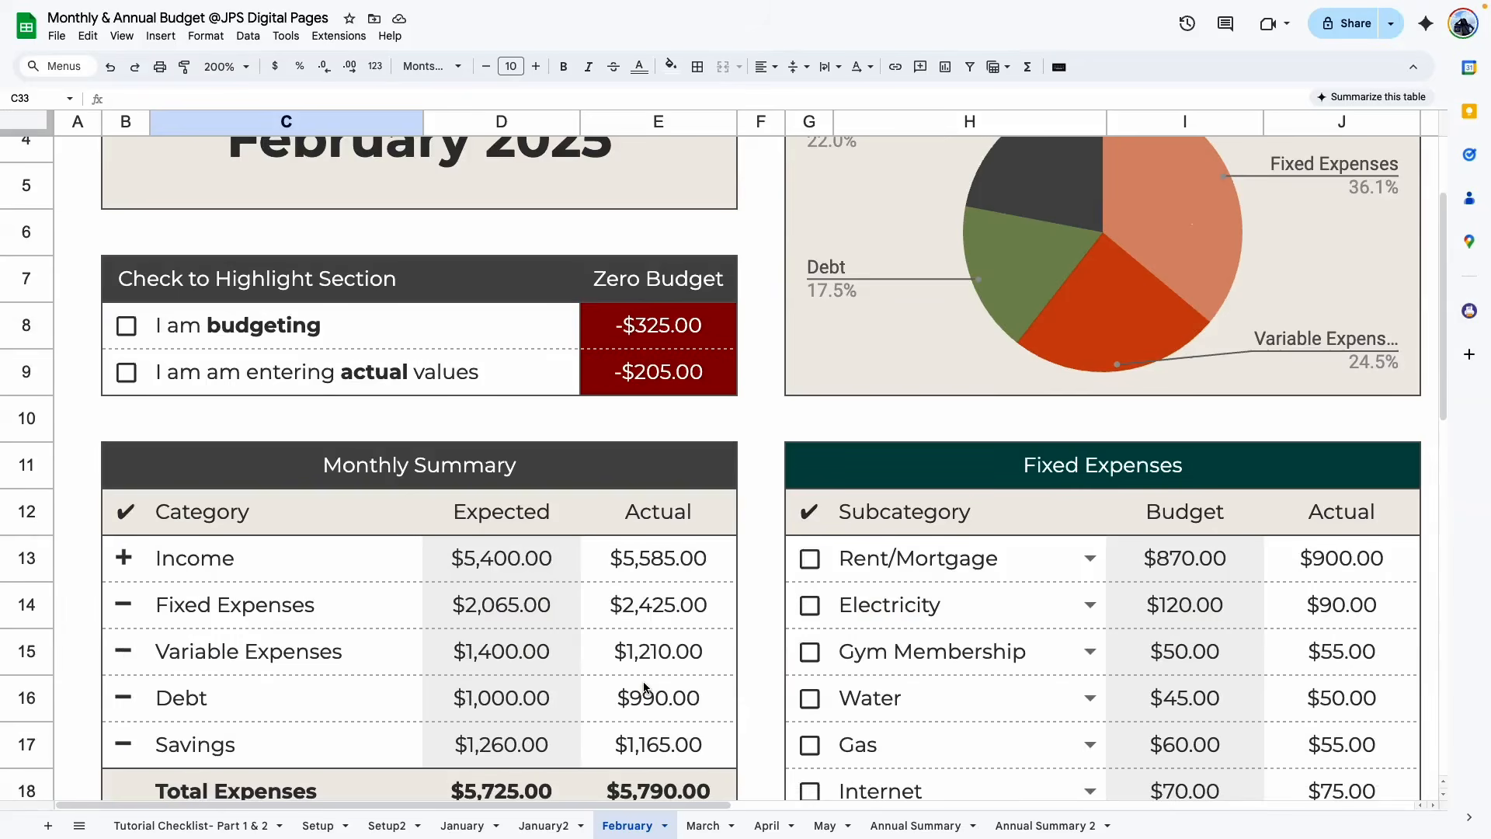
pyautogui.click(1351, 577)
pyautogui.click(1018, 825)
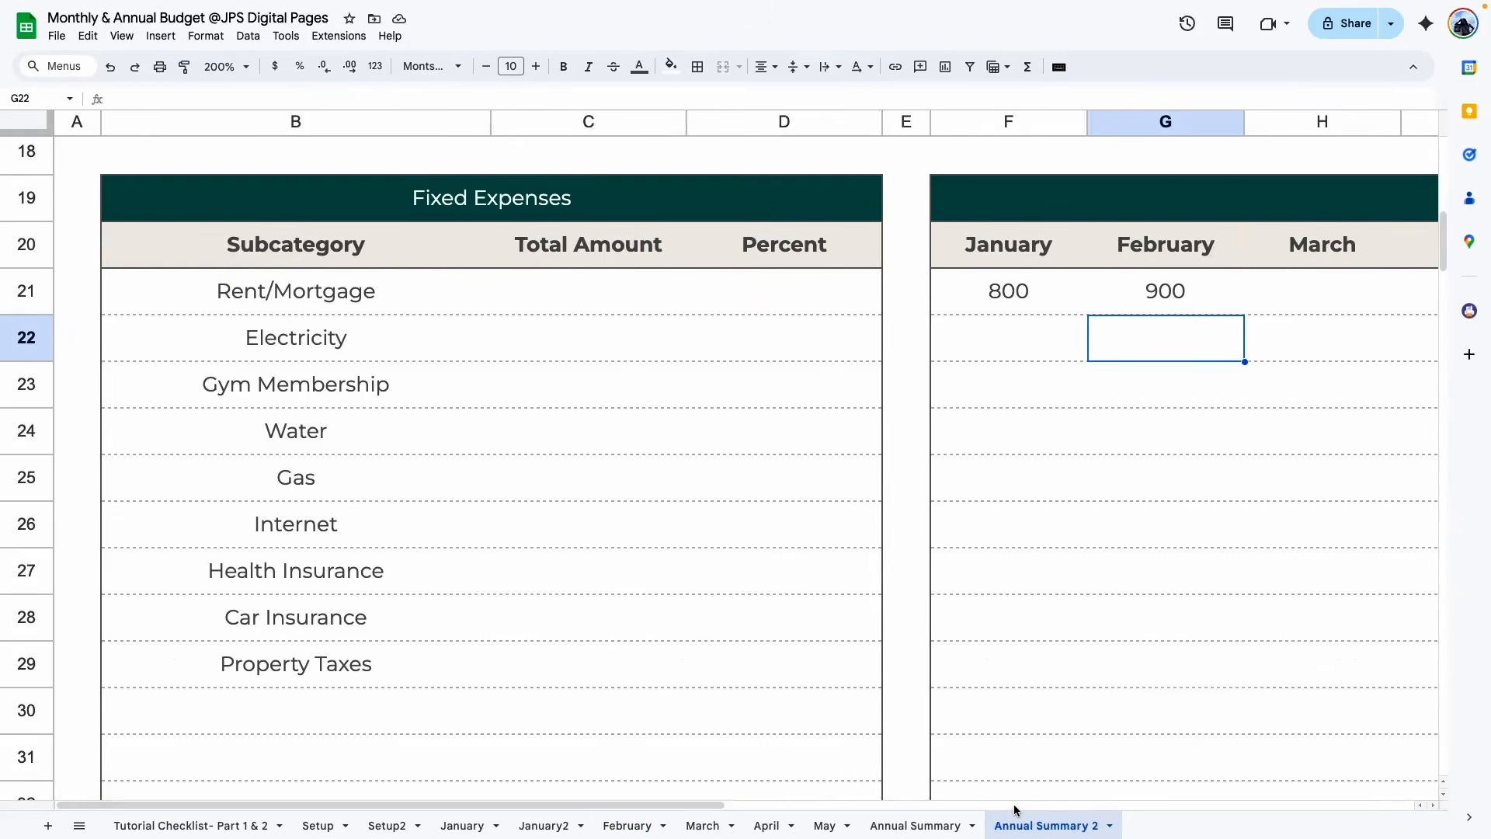
# Paste the copied Rent/Mortgage formula into the March cell H21
pyautogui.moveTo(715, 804); pyautogui.dragTo(1117, 831)
pyautogui.click(519, 291)
pyautogui.press('Return')
pyautogui.hotkey('ctrl', 'v')
# Change both $F$20 references in H21's formula to $H$20, the March heading of Fixed Expenses
pyautogui.click(473, 336)
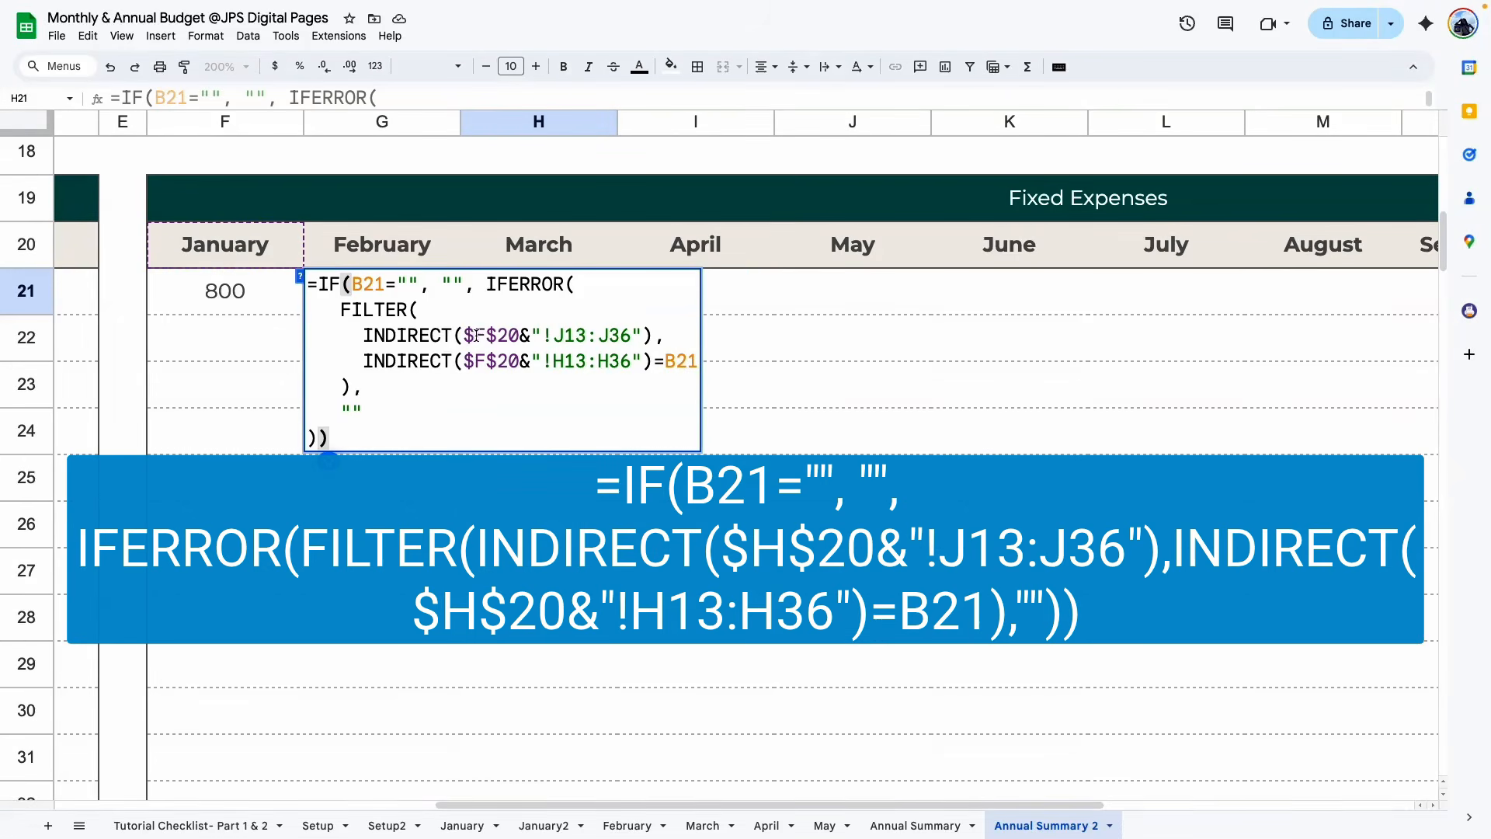
pyautogui.keyDown('shift'); pyautogui.click(481, 336); pyautogui.keyUp('shift')
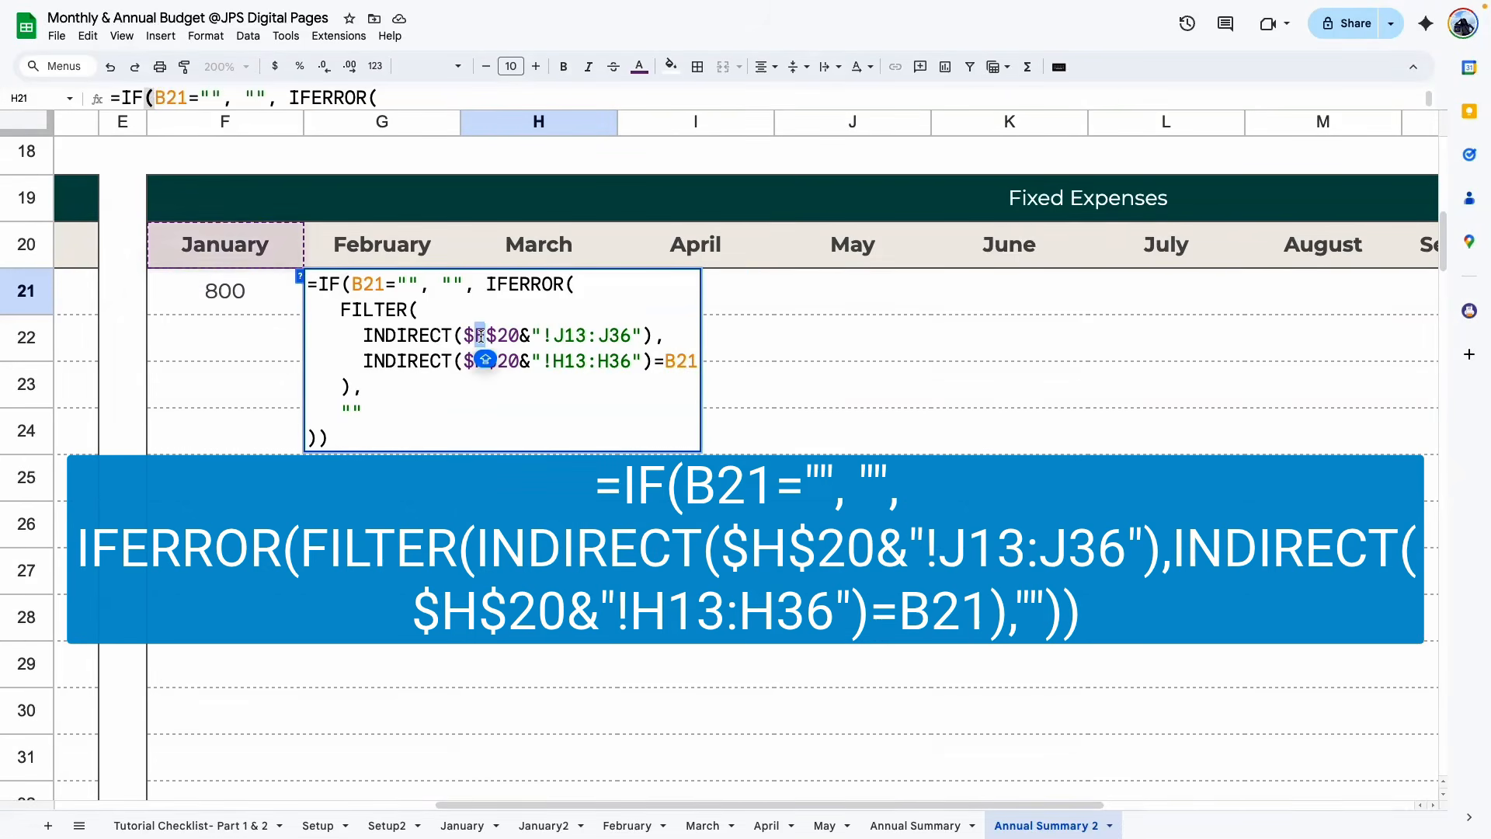
pyautogui.click(518, 253)
pyautogui.click(473, 361)
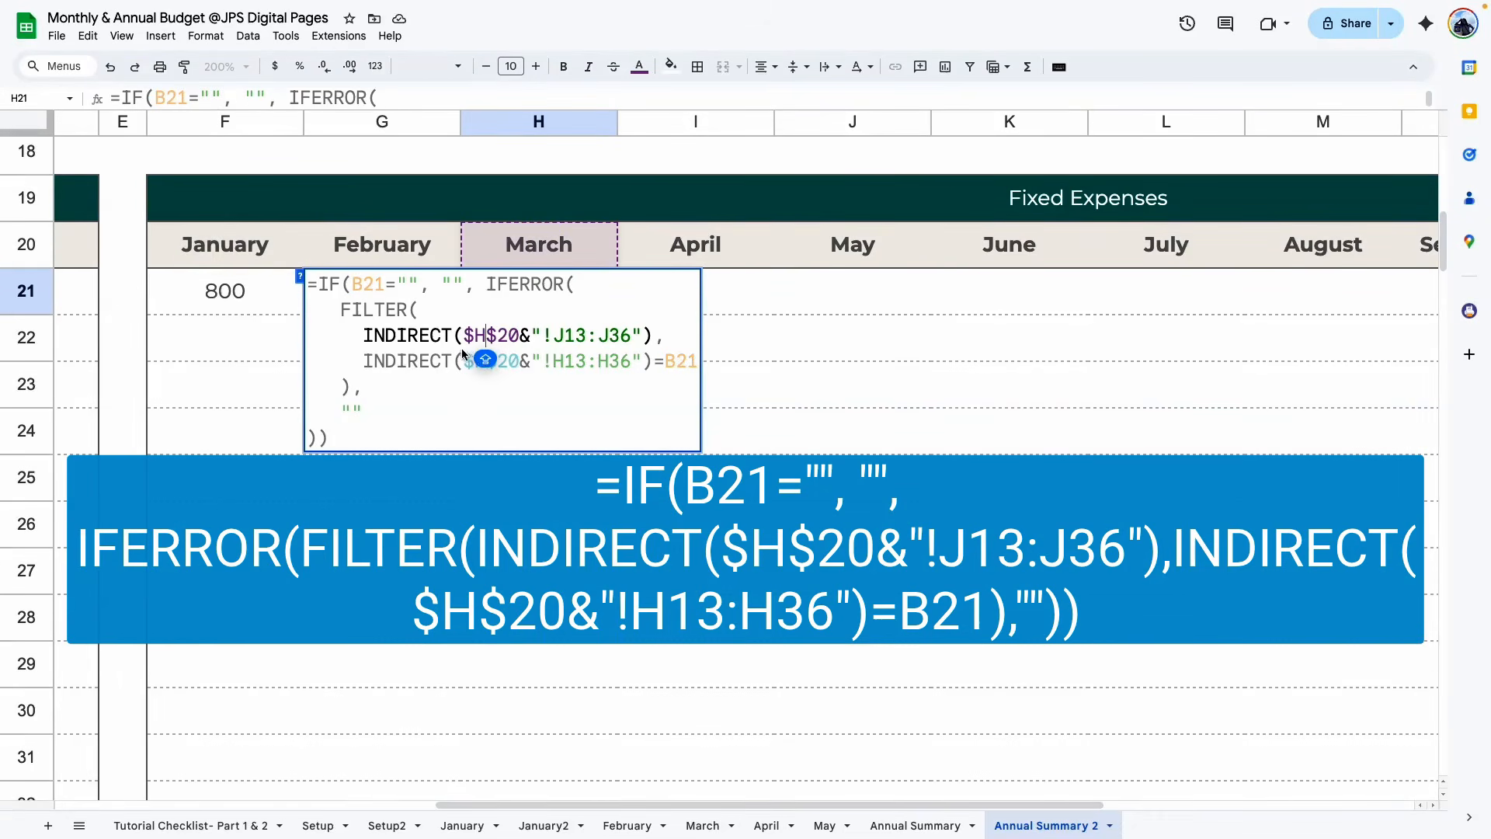
pyautogui.keyDown('shift'); pyautogui.click(486, 362); pyautogui.keyUp('shift')
pyautogui.click(520, 247)
pyautogui.press('Return')
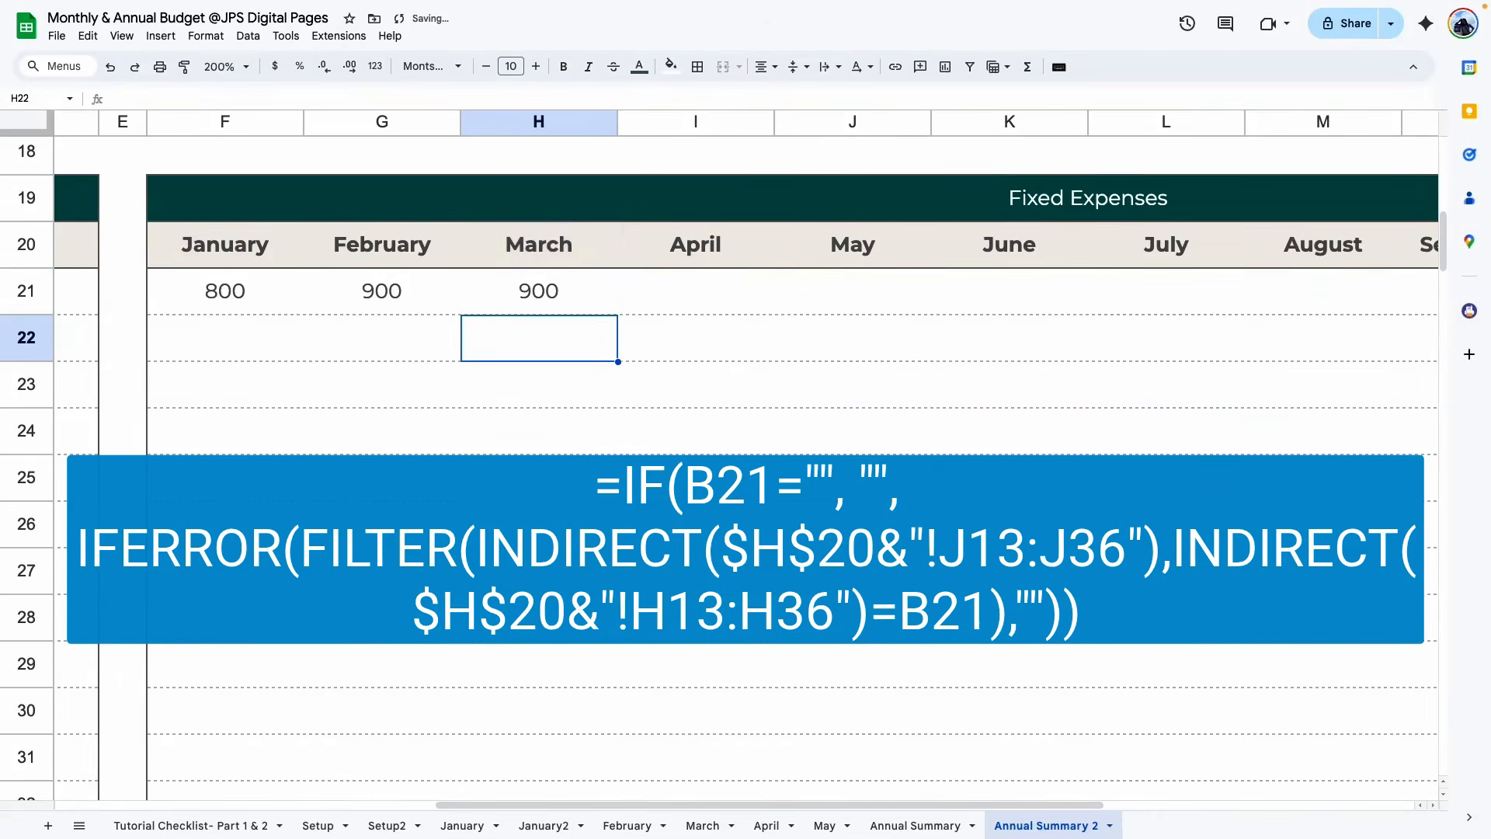
# Review the remaining month cells of the Rent/Mortgage row in the Fixed Expenses table
pyautogui.click(662, 301)
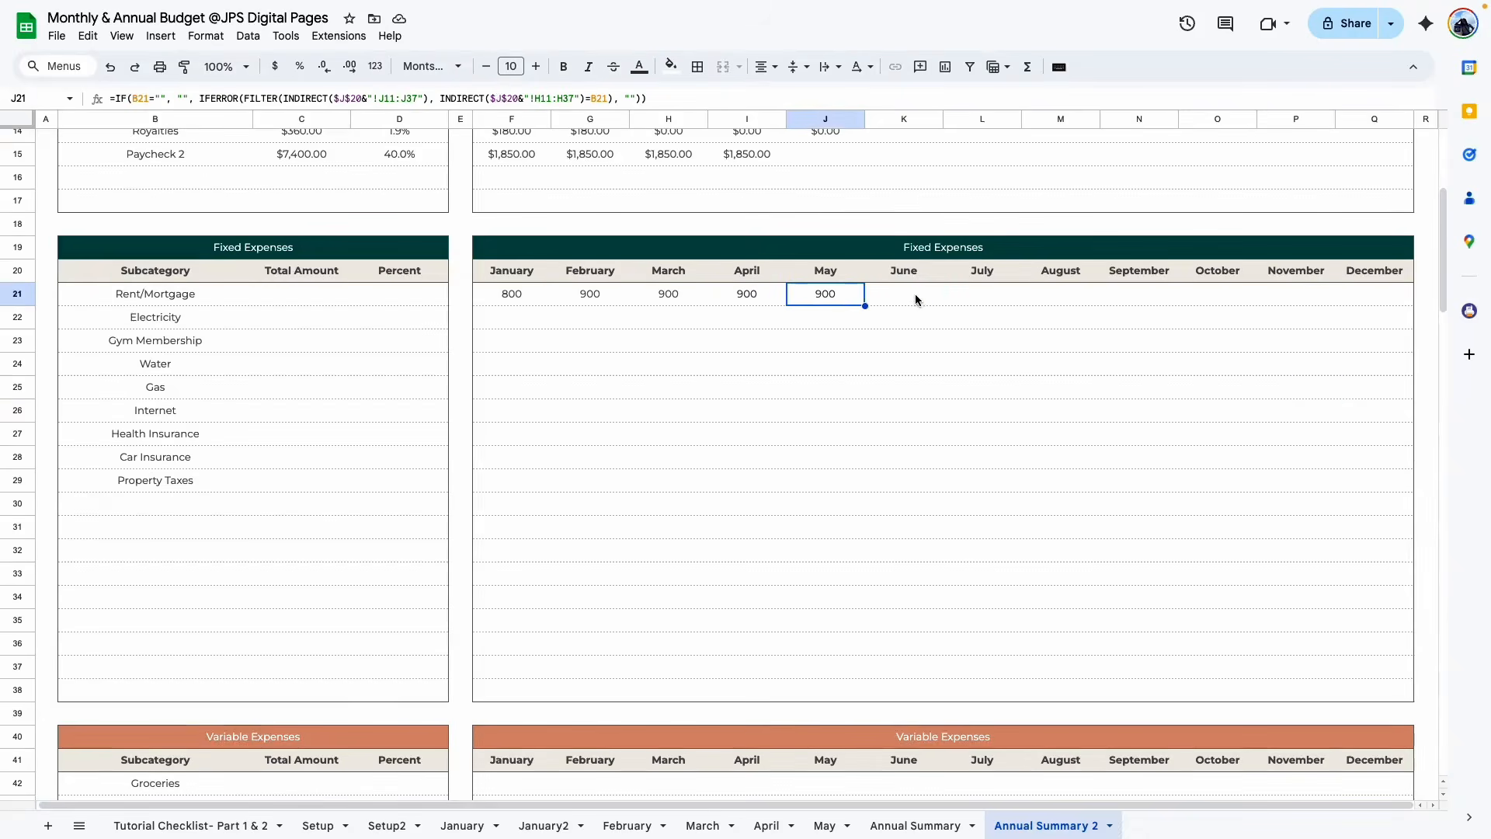
pyautogui.click(917, 299)
pyautogui.click(990, 325)
pyautogui.click(995, 304)
pyautogui.click(1080, 384)
pyautogui.click(1083, 301)
pyautogui.click(1201, 368)
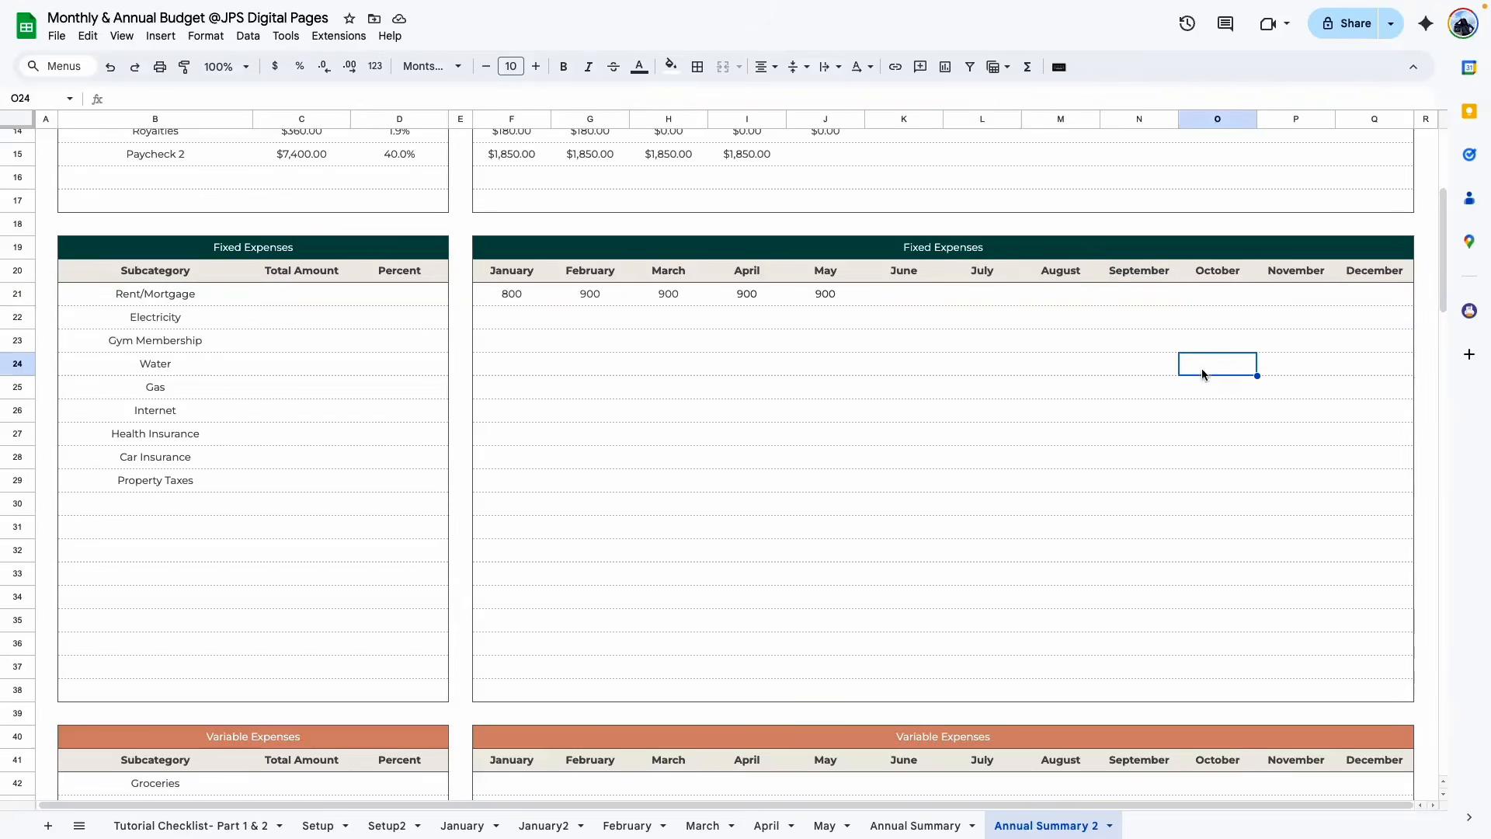
pyautogui.click(1231, 408)
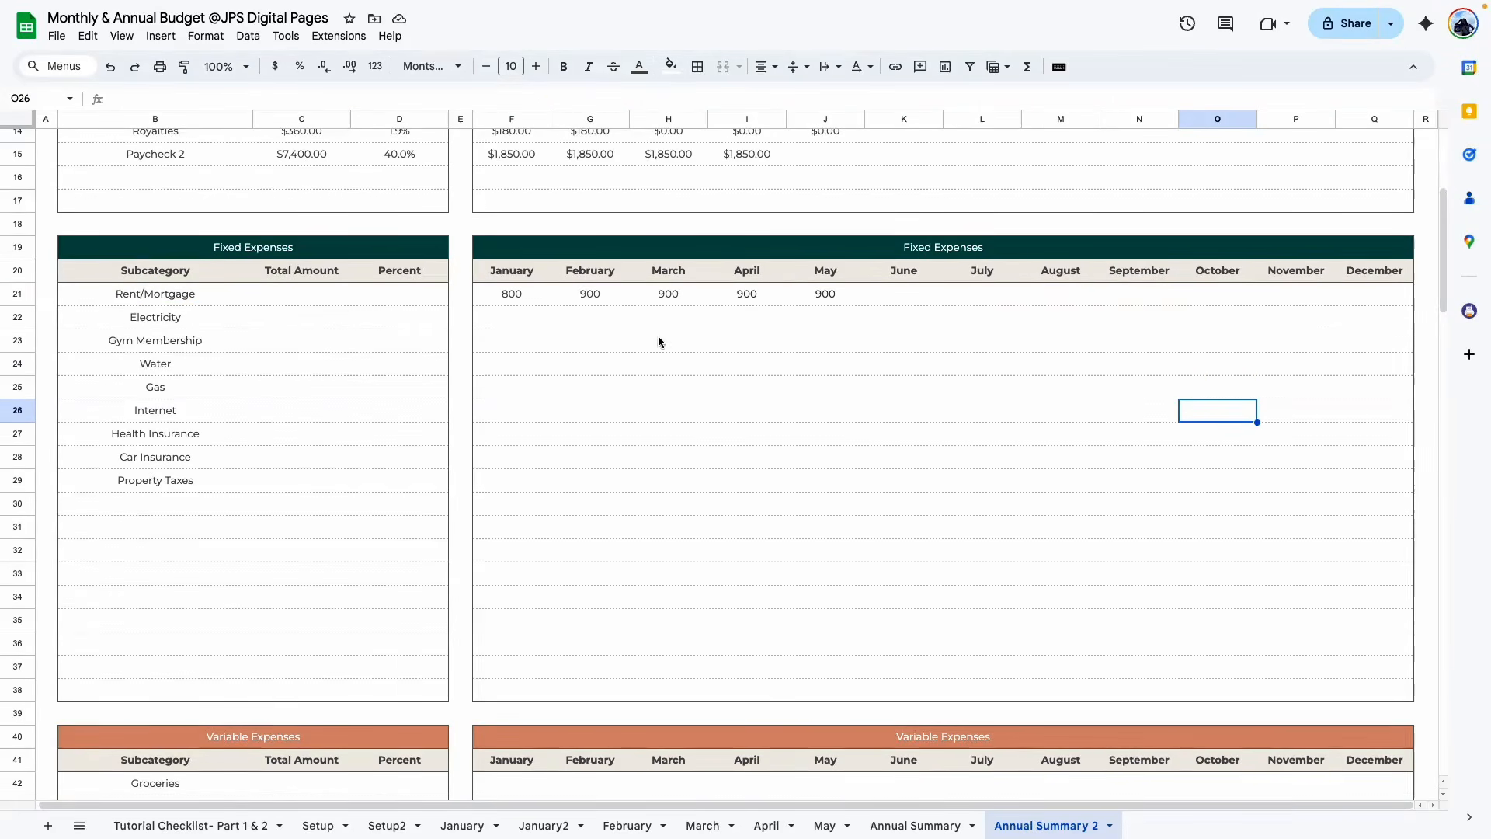
# Copy the Rent/Mortgage row formulas in F21:Q21 and paste them as formula only into F22:Q38
pyautogui.moveTo(504, 296); pyautogui.dragTo(1380, 297)
pyautogui.hotkey('ctrl', 'c')
pyautogui.moveTo(491, 331); pyautogui.dragTo(1390, 689)
pyautogui.rightClick(604, 409)
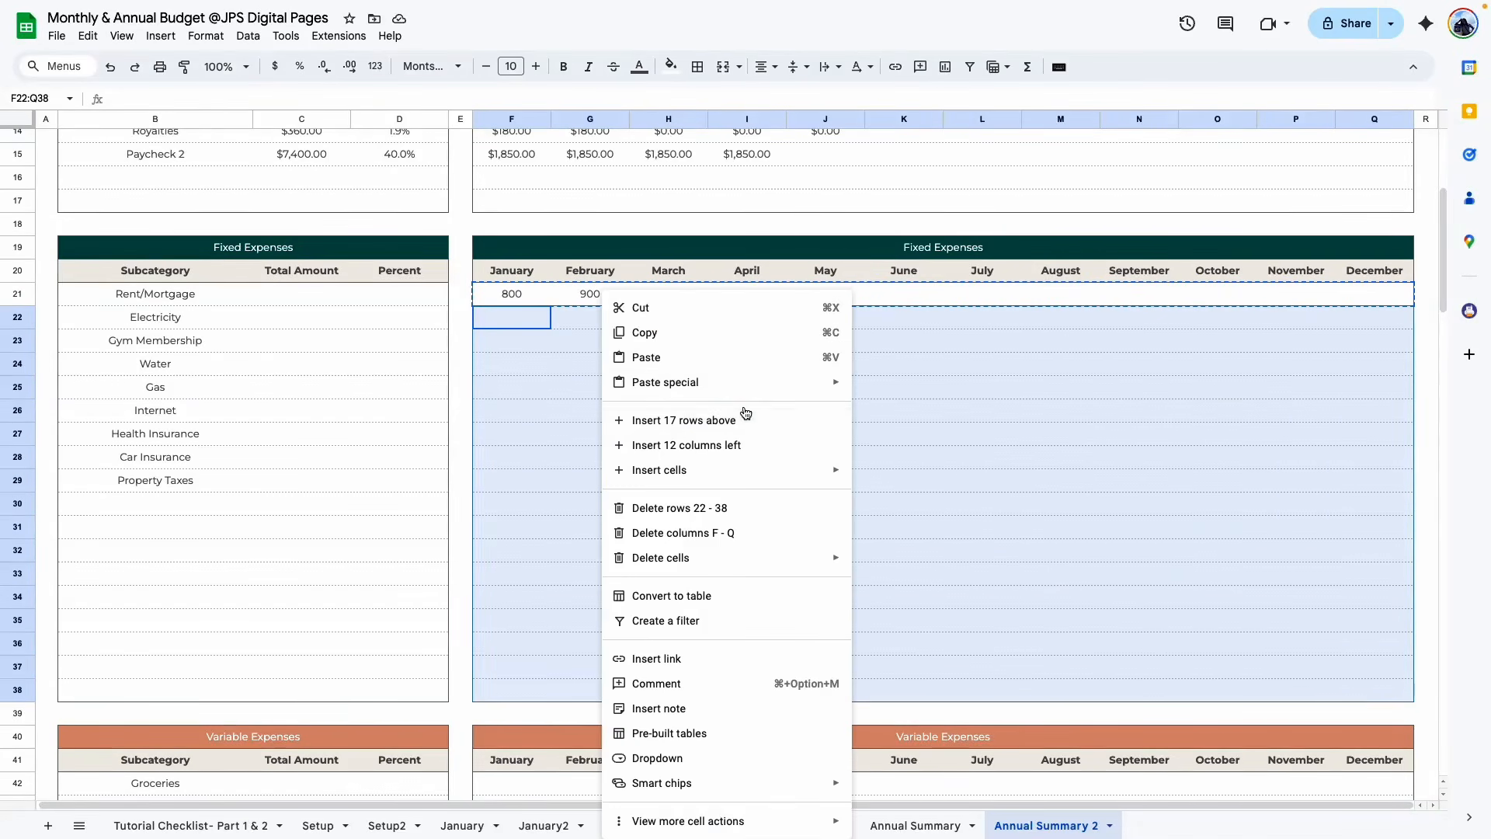
pyautogui.click(886, 435)
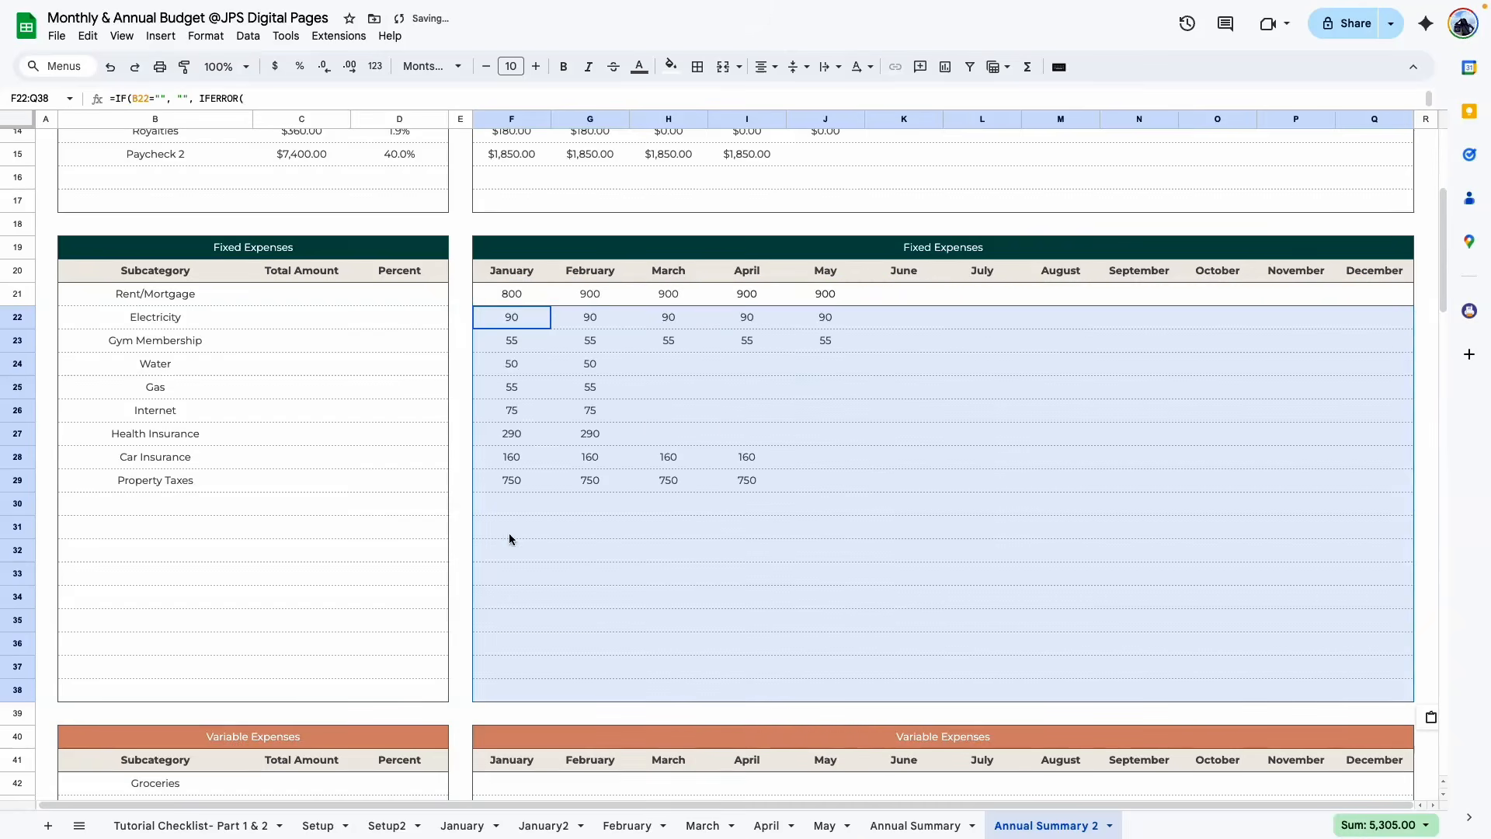
pyautogui.click(624, 596)
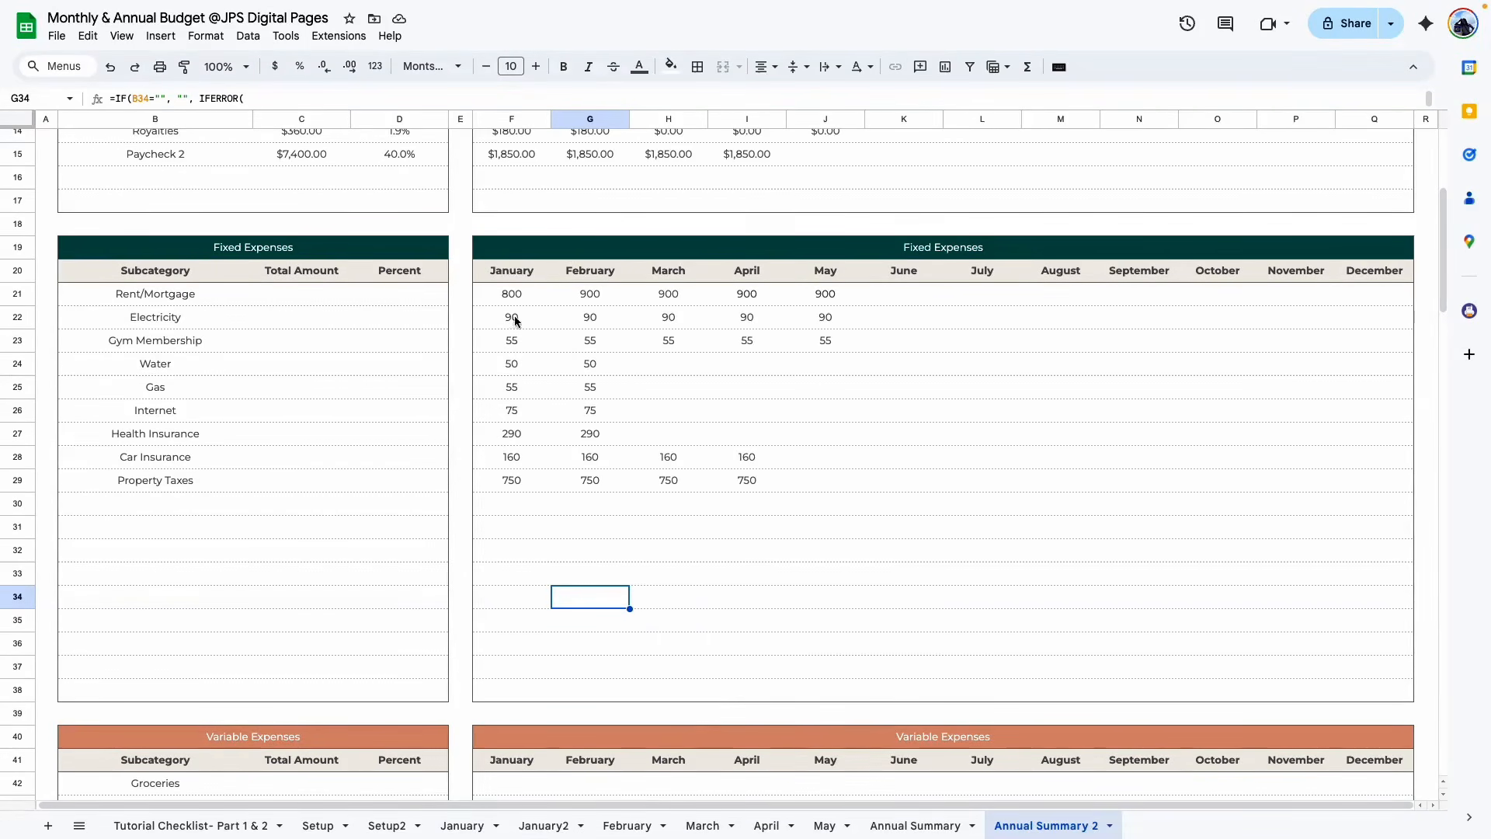
# Format the monthly Fixed Expenses amounts in F21:Q38 as currency
pyautogui.moveTo(502, 295); pyautogui.dragTo(1374, 694)
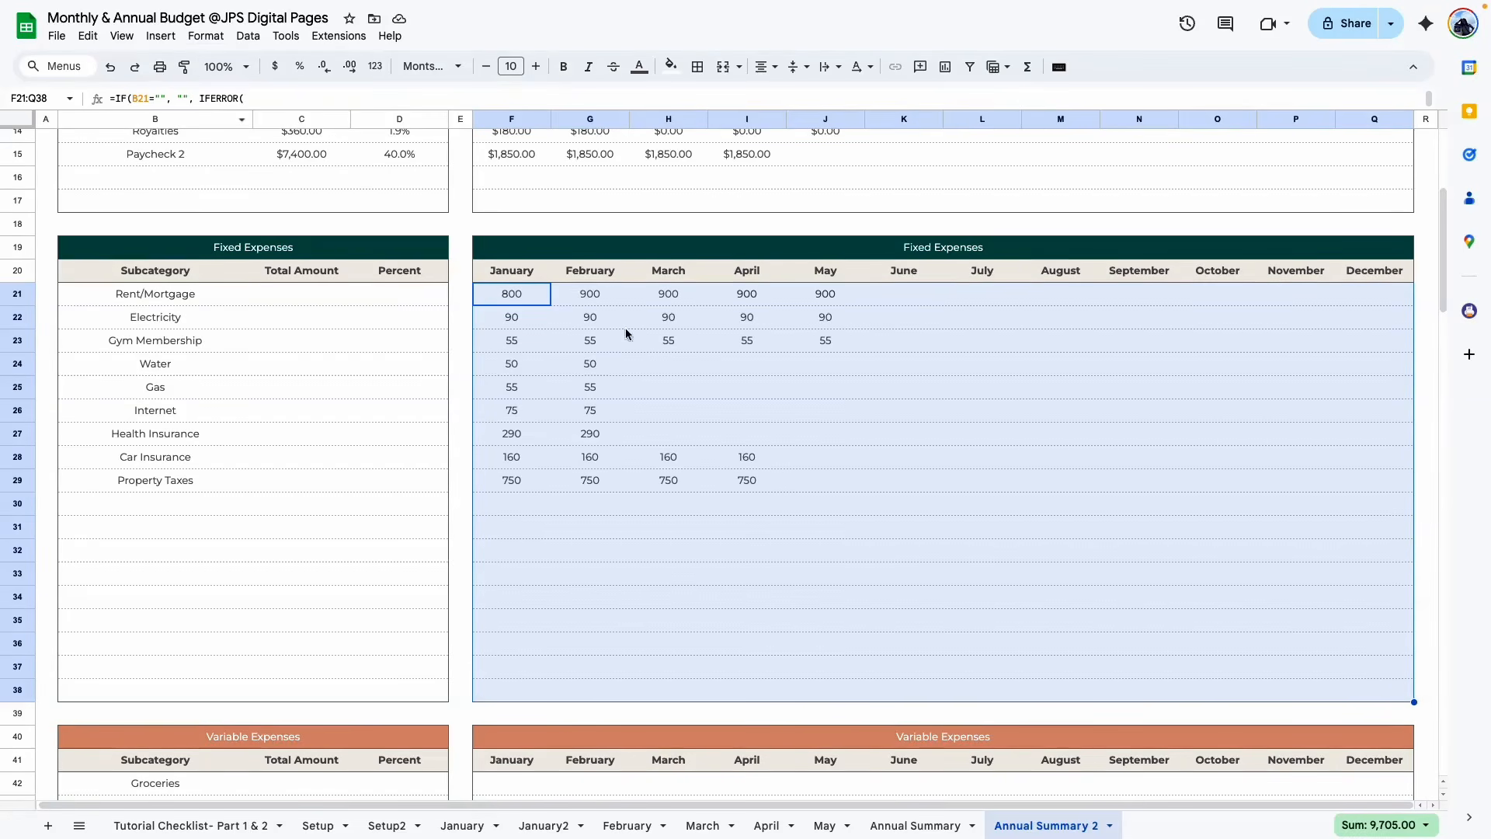
pyautogui.click(276, 67)
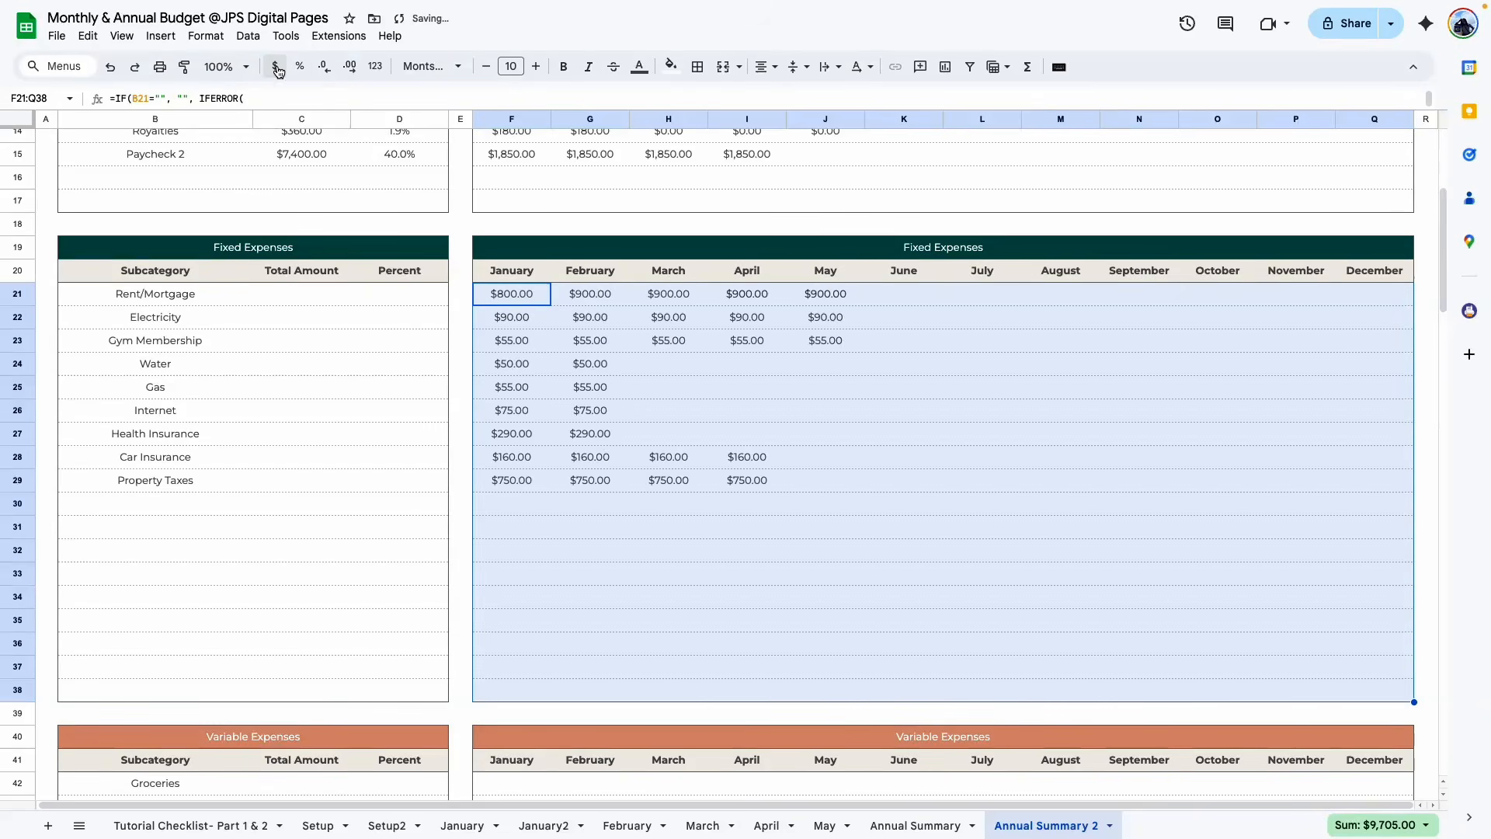
pyautogui.click(776, 665)
# Copy the Income total formula from C8 and paste it as formula only into the Fixed Expenses Total Amount cells C21:C38
pyautogui.scroll(5, 692, 513)
pyautogui.scroll(-2, 692, 512)
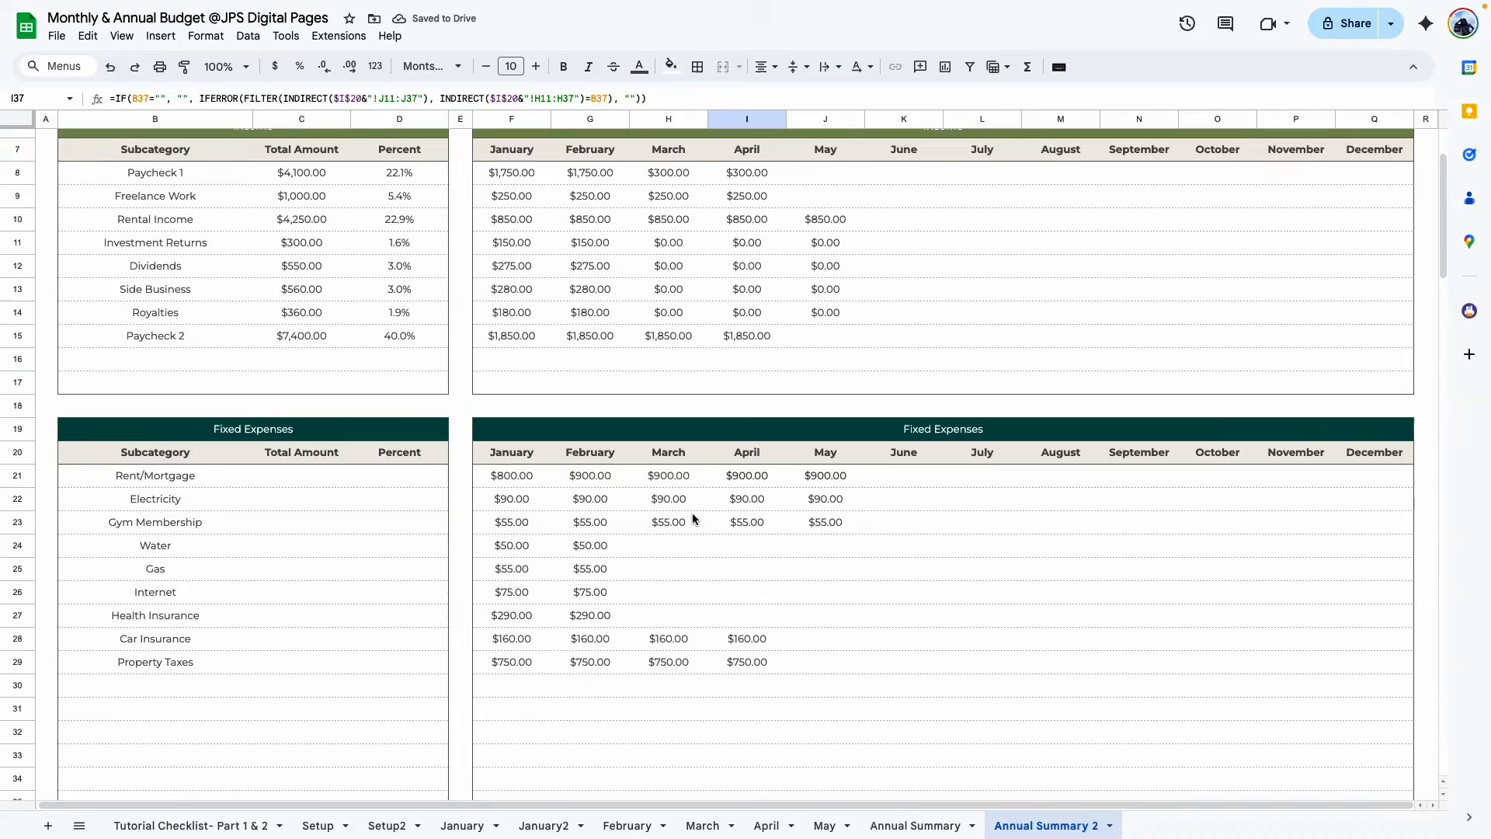
pyautogui.scroll(-1, 692, 519)
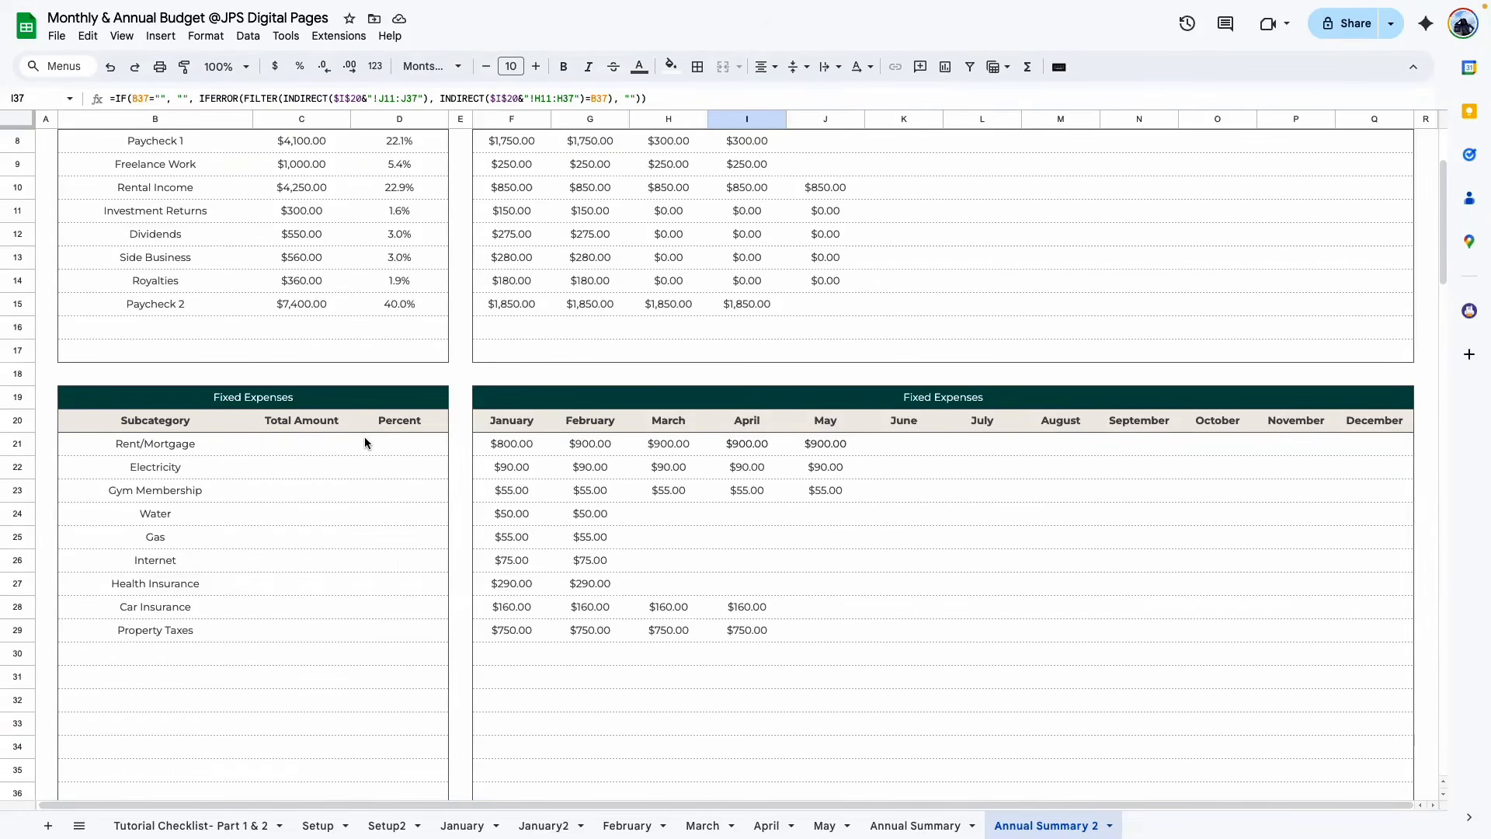
pyautogui.scroll(3, 365, 442)
pyautogui.click(301, 302)
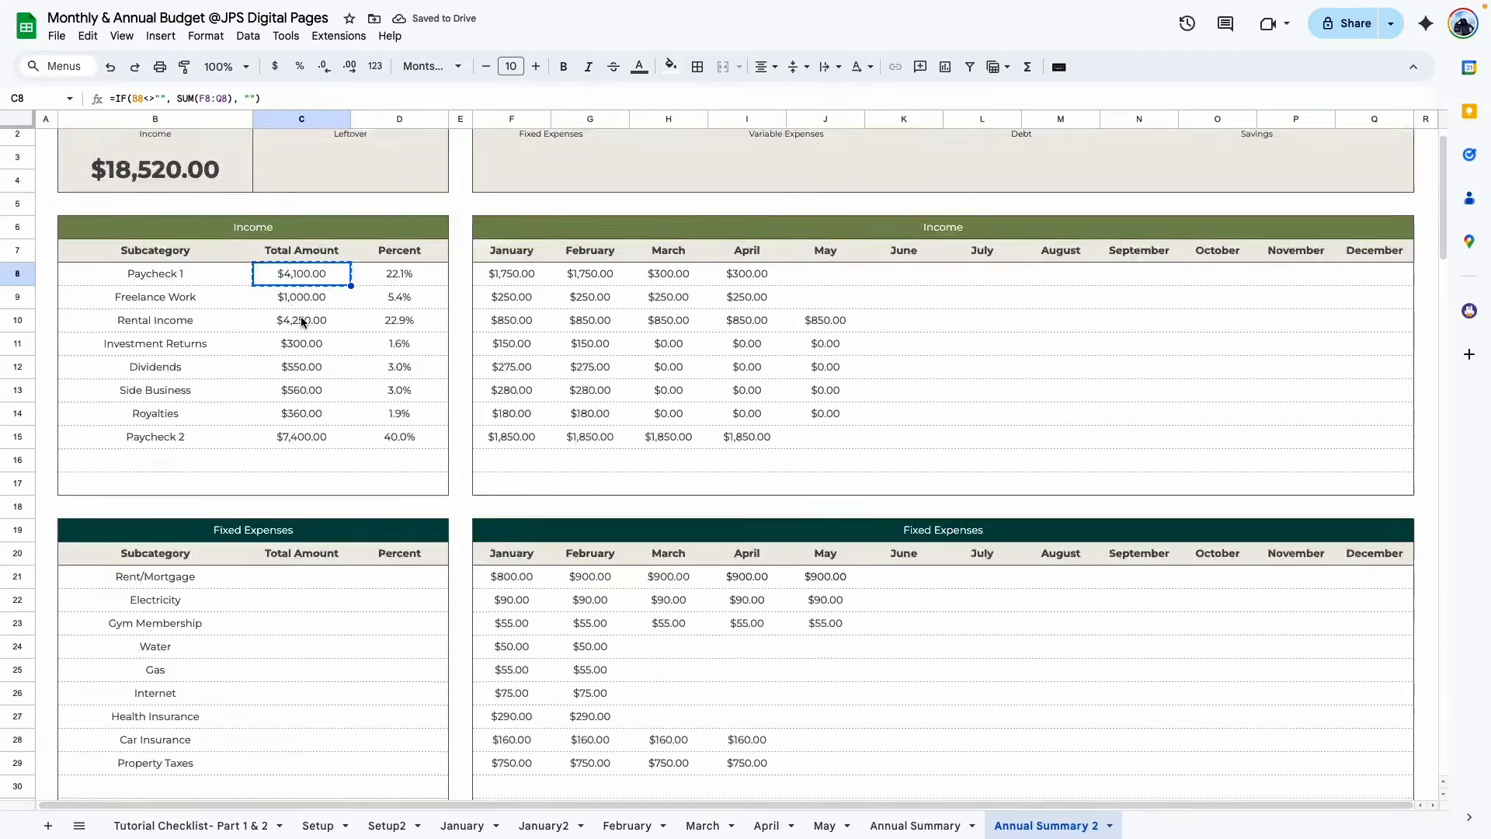
pyautogui.scroll(-5, 303, 322)
pyautogui.moveTo(310, 277); pyautogui.dragTo(316, 676)
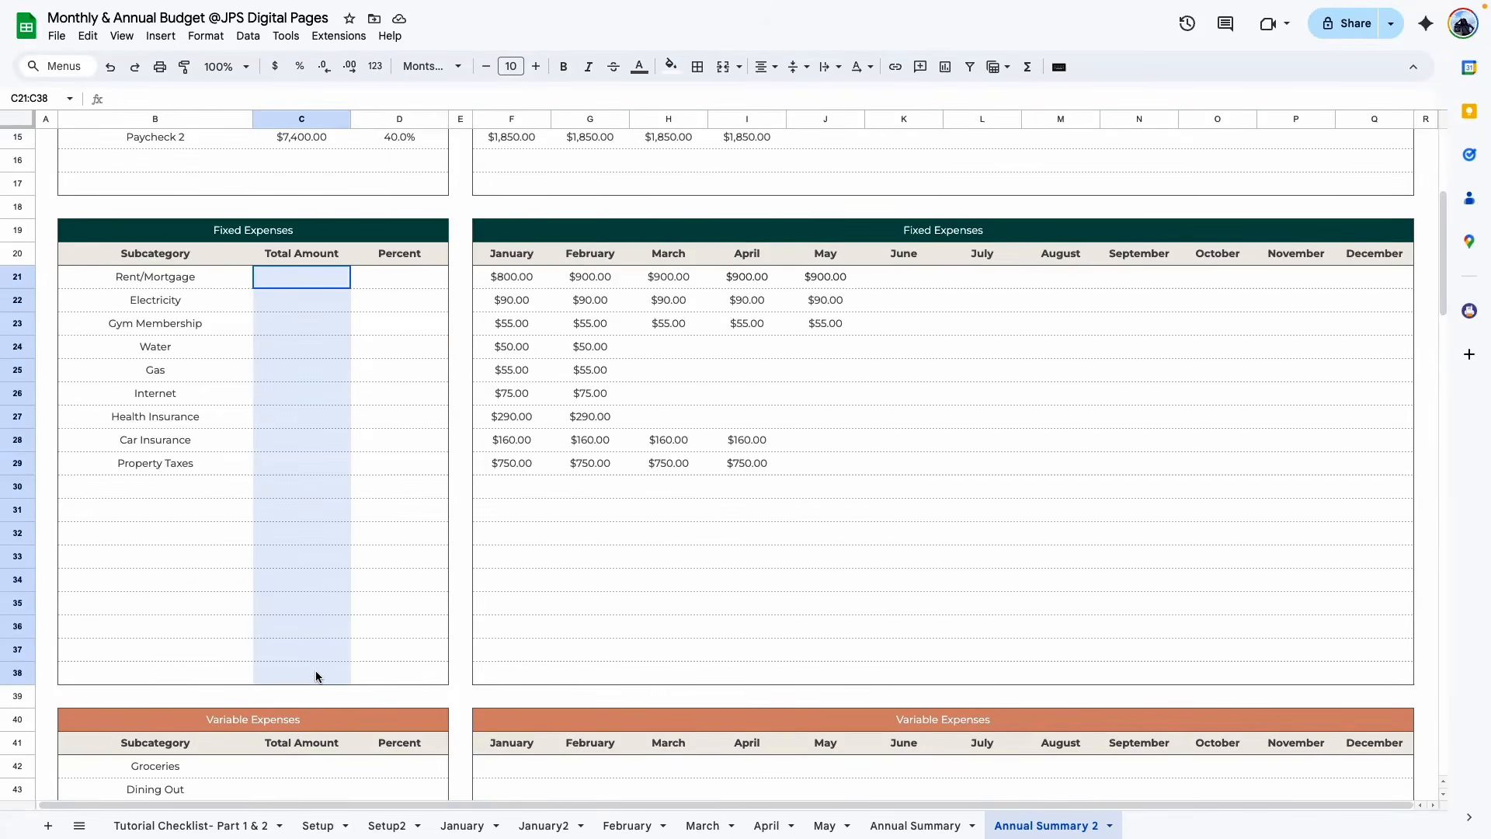
pyautogui.rightClick(316, 676)
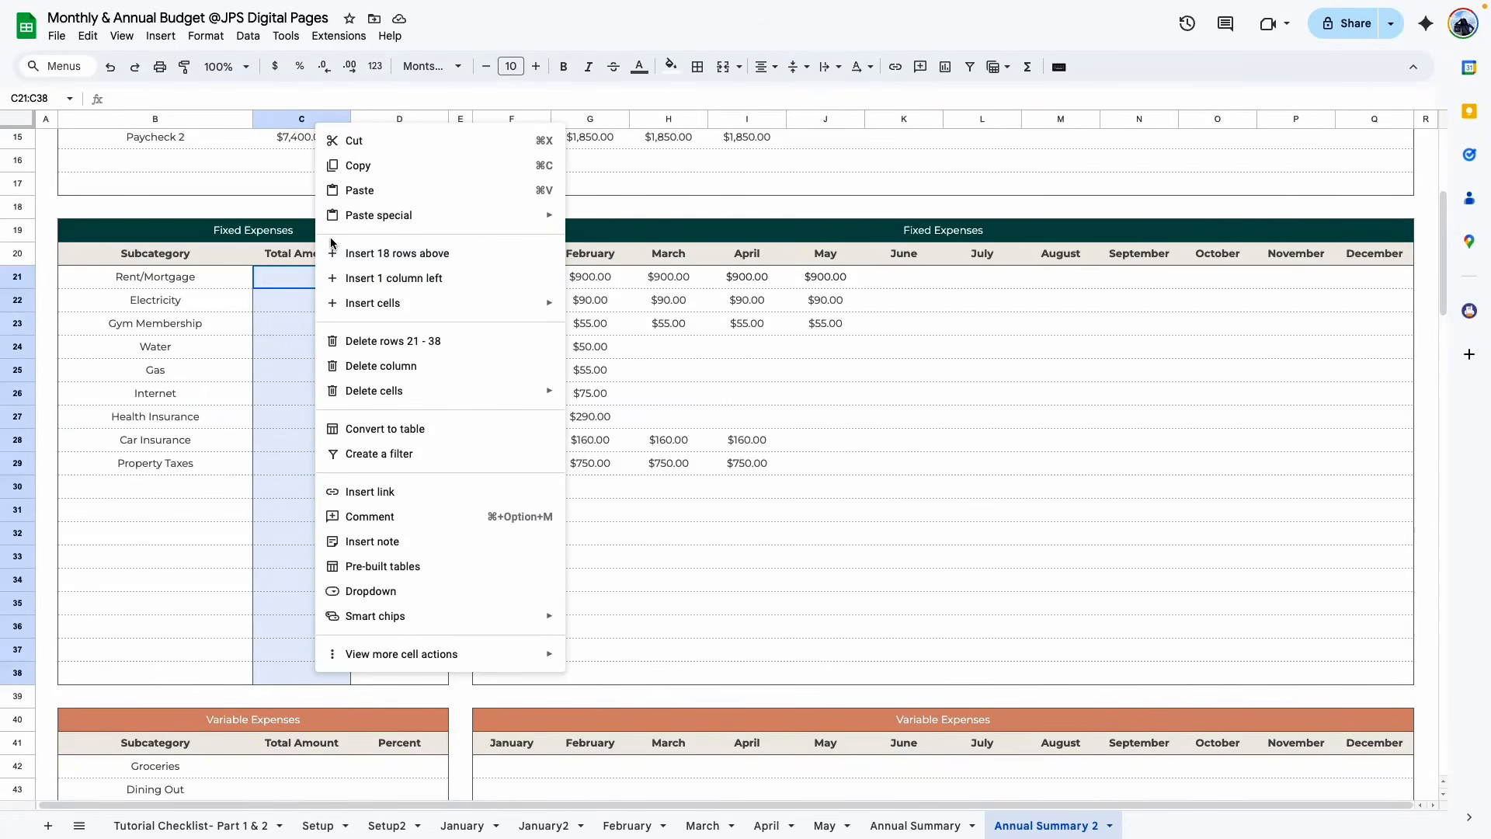
pyautogui.moveTo(358, 215)
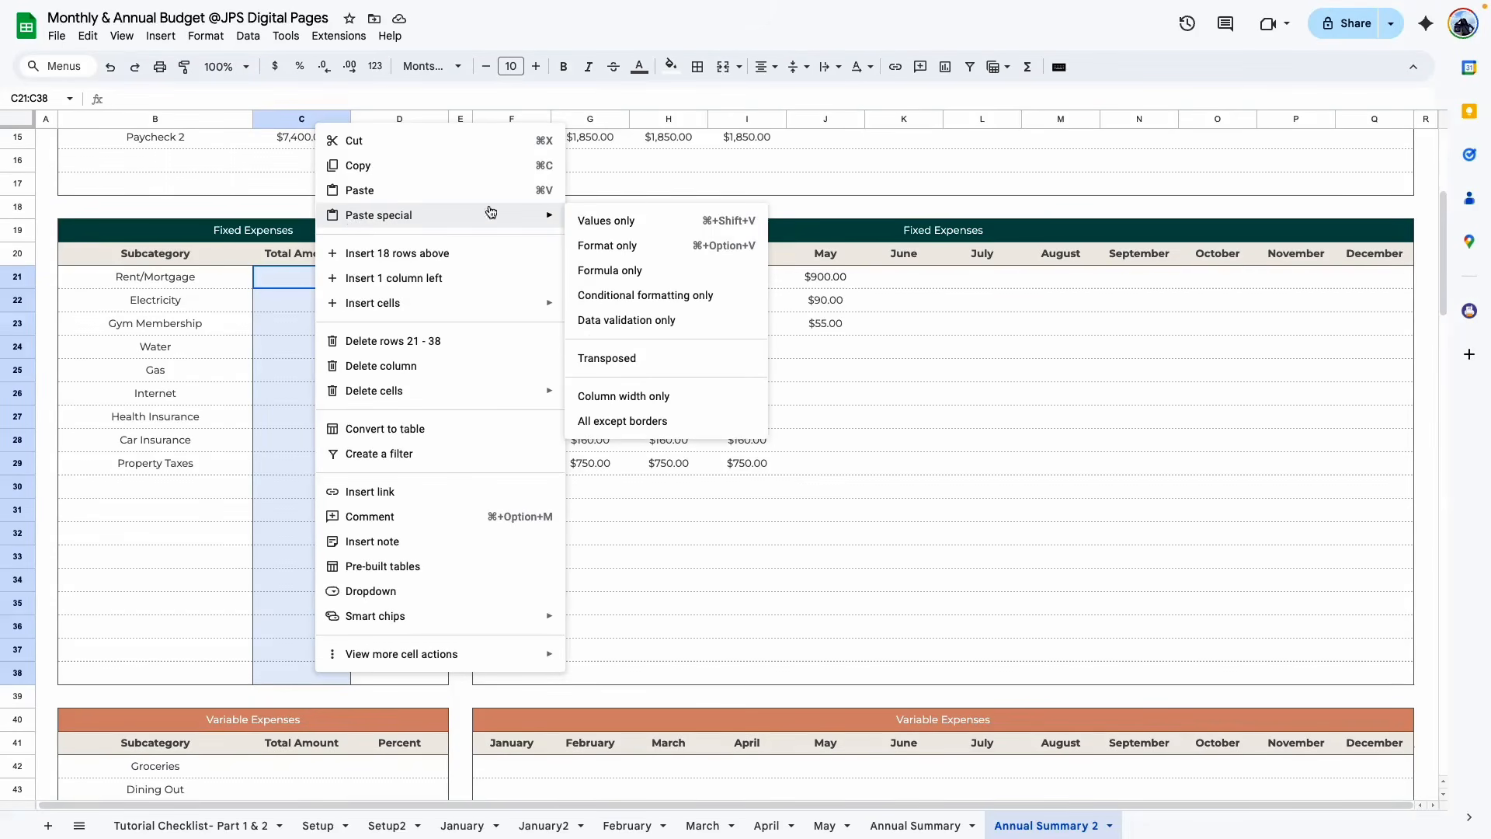
pyautogui.click(642, 271)
pyautogui.click(302, 603)
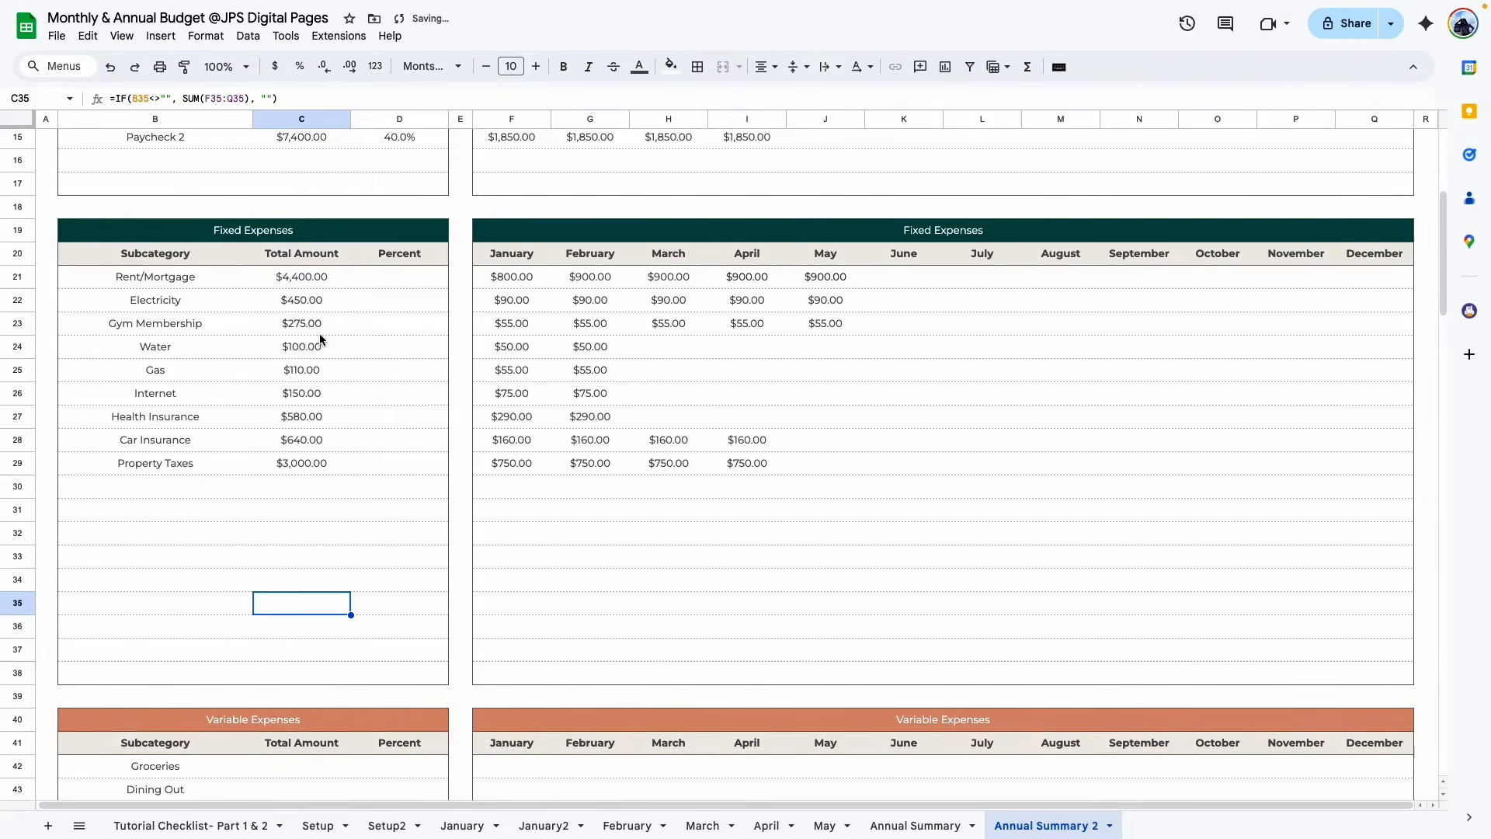
# Inspect the Total Amount formulas for Rent/Mortgage in C21 and Gas in C25
pyautogui.doubleClick(314, 287)
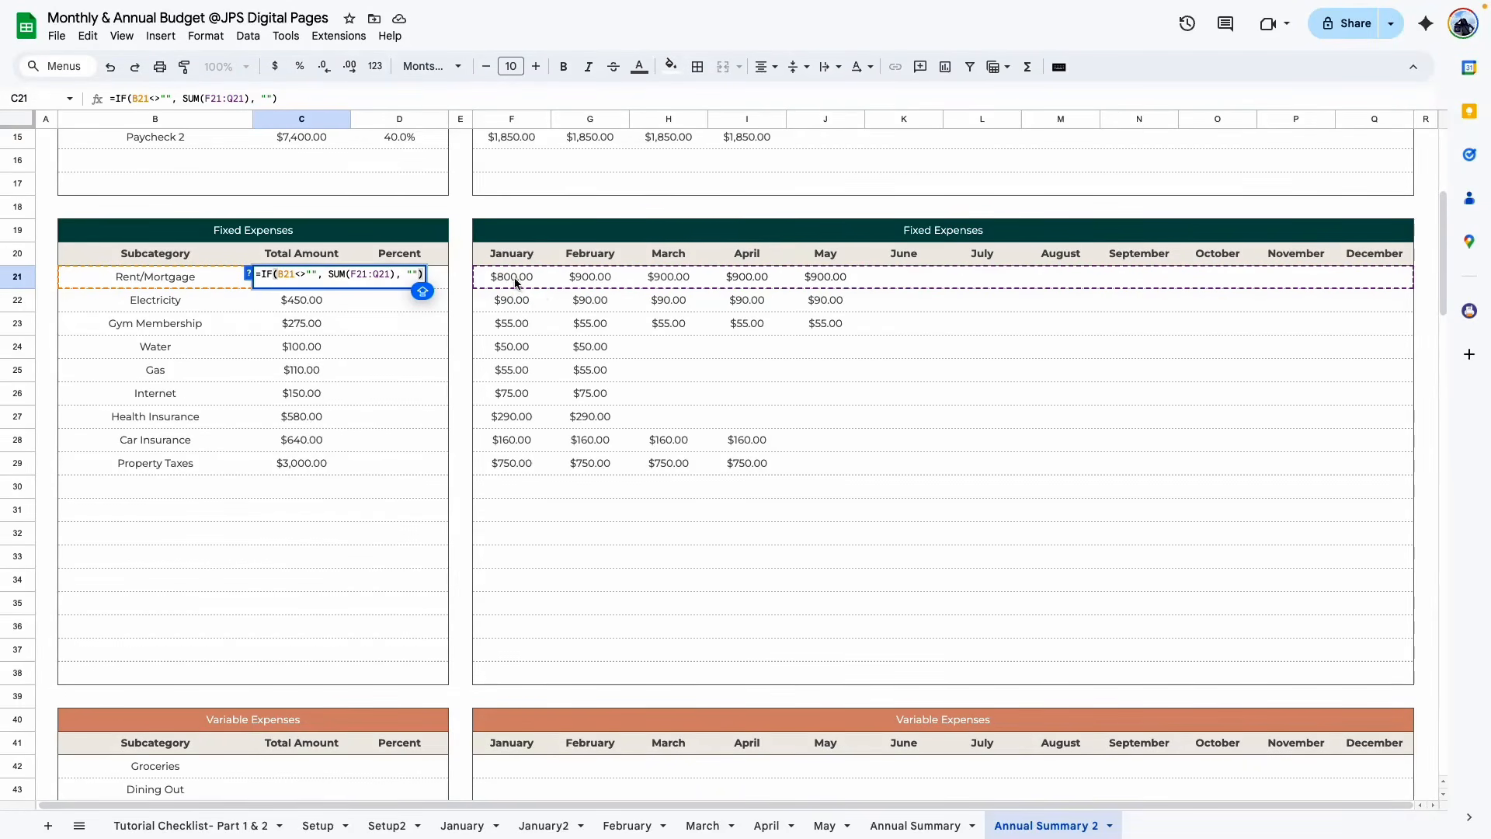
pyautogui.doubleClick(293, 379)
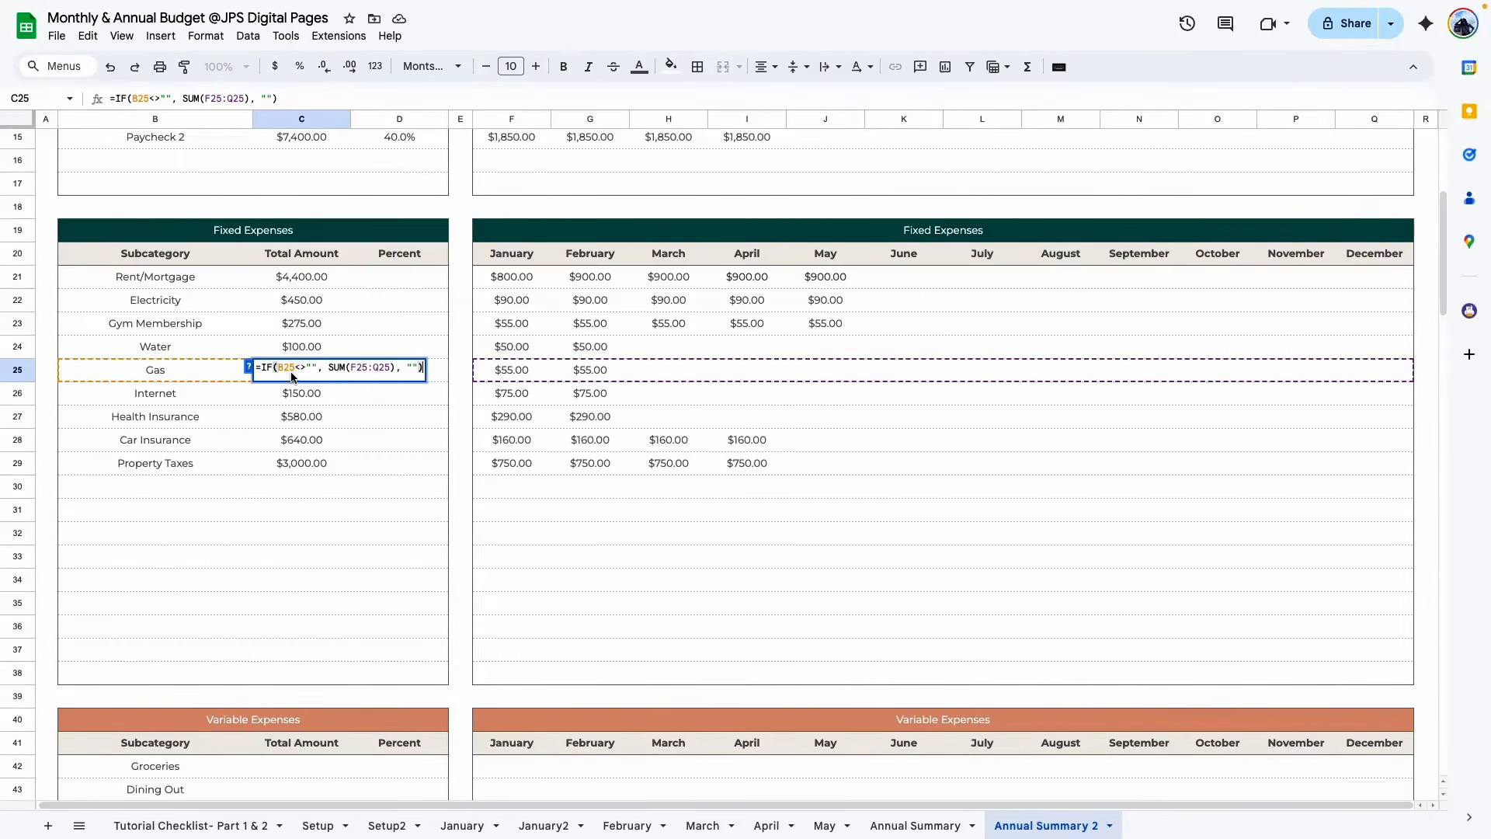
pyautogui.click(296, 540)
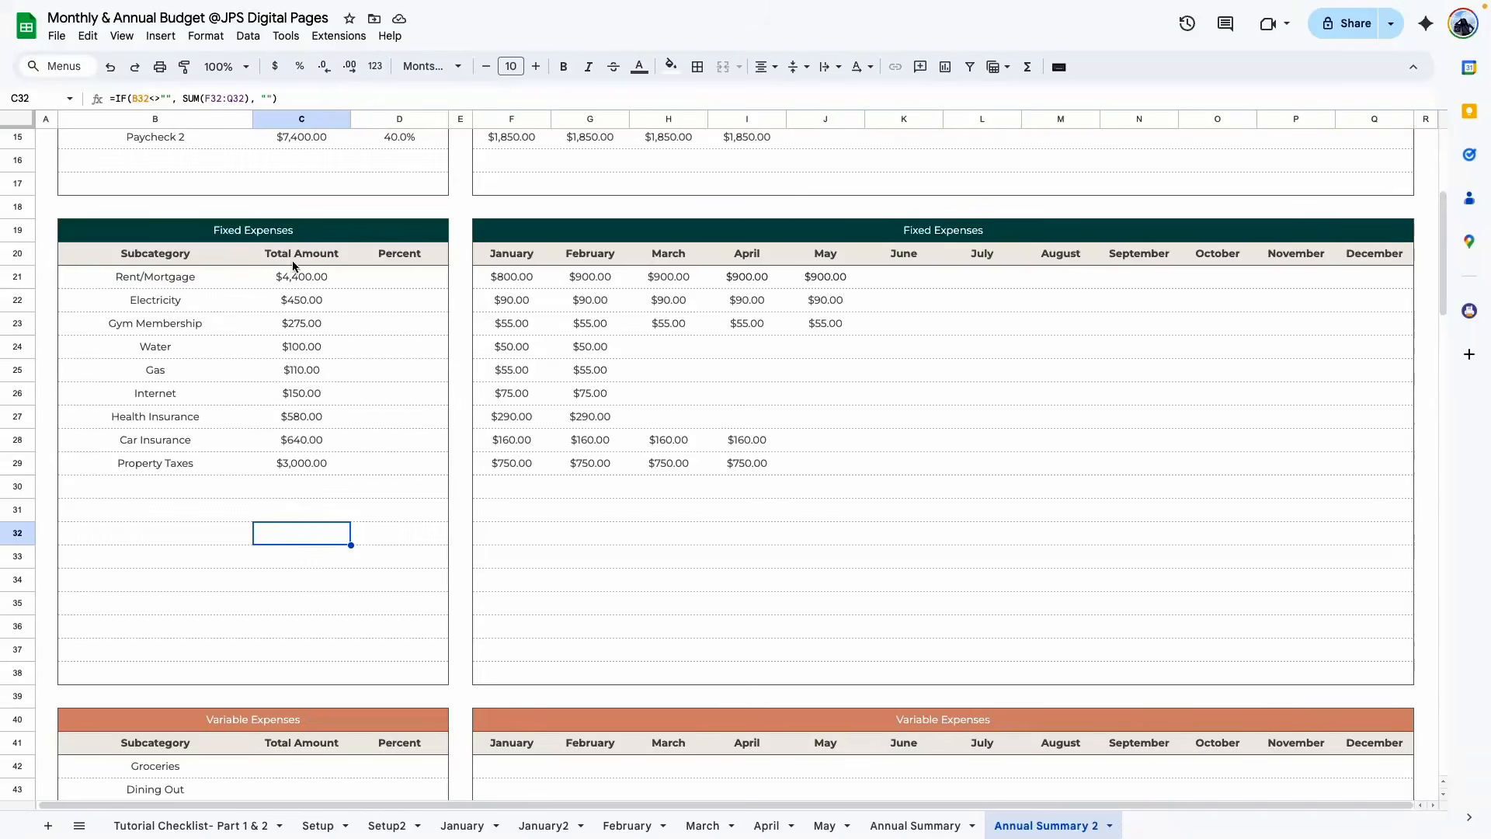
# Copy the Income percent formula from D8 into the Fixed Expenses Percent cell D21 for Rent/Mortgage
pyautogui.scroll(4, 294, 435)
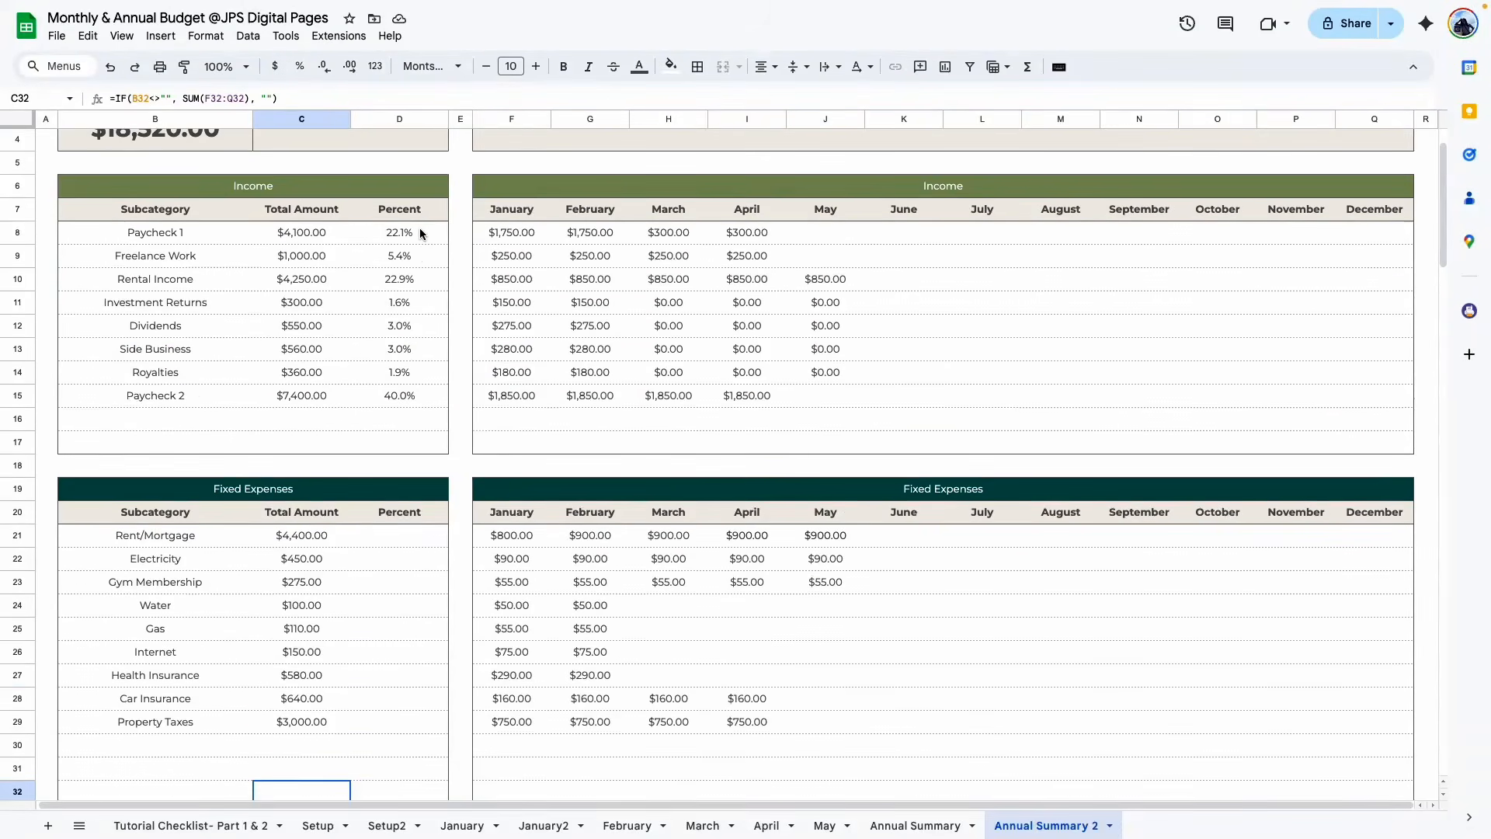
pyautogui.click(420, 234)
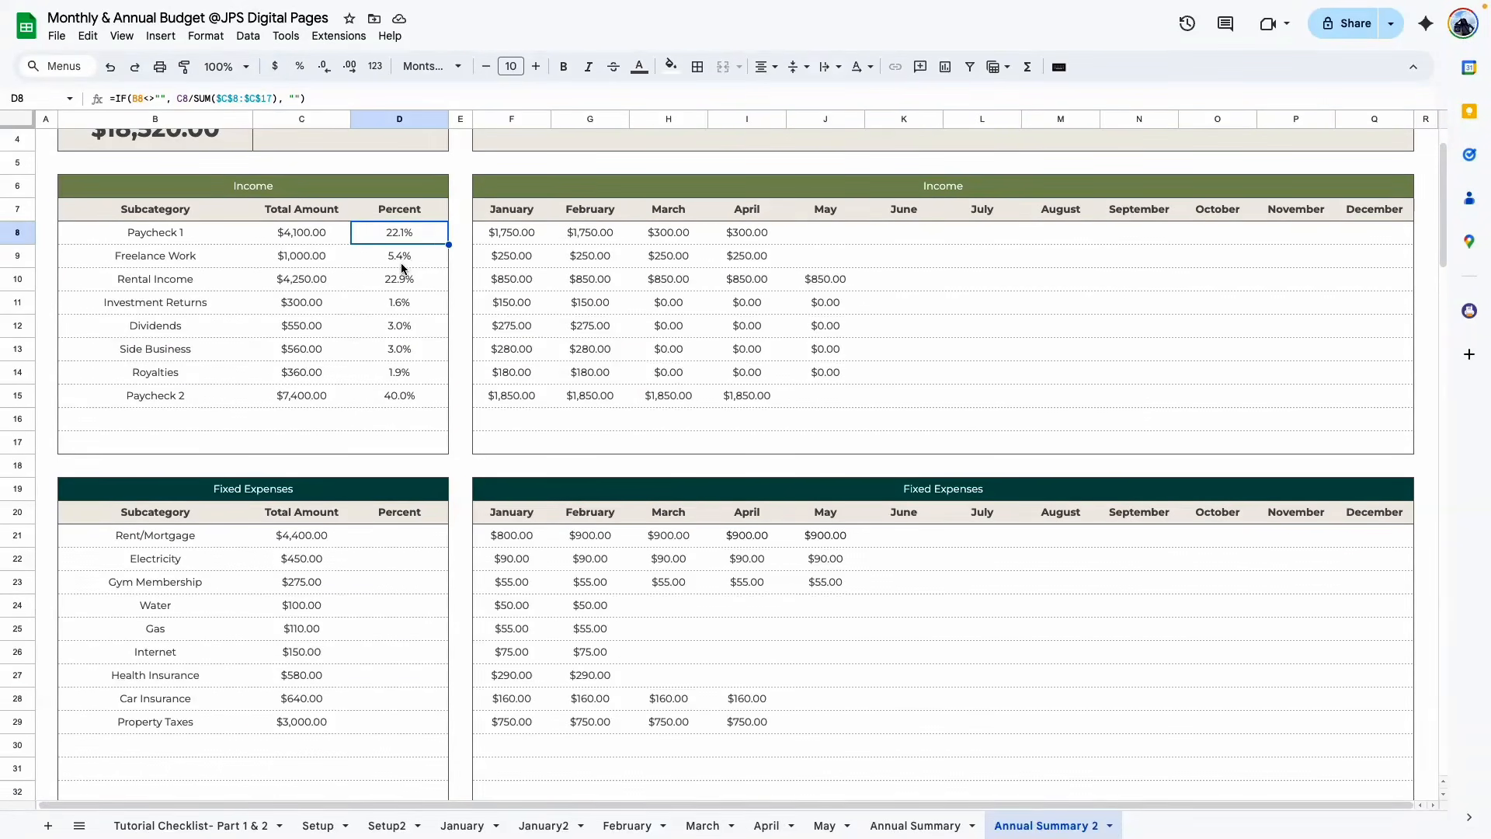
pyautogui.click(399, 303)
pyautogui.click(396, 241)
pyautogui.click(395, 536)
pyautogui.hotkey('ctrl', 'v')
pyautogui.click(375, 672)
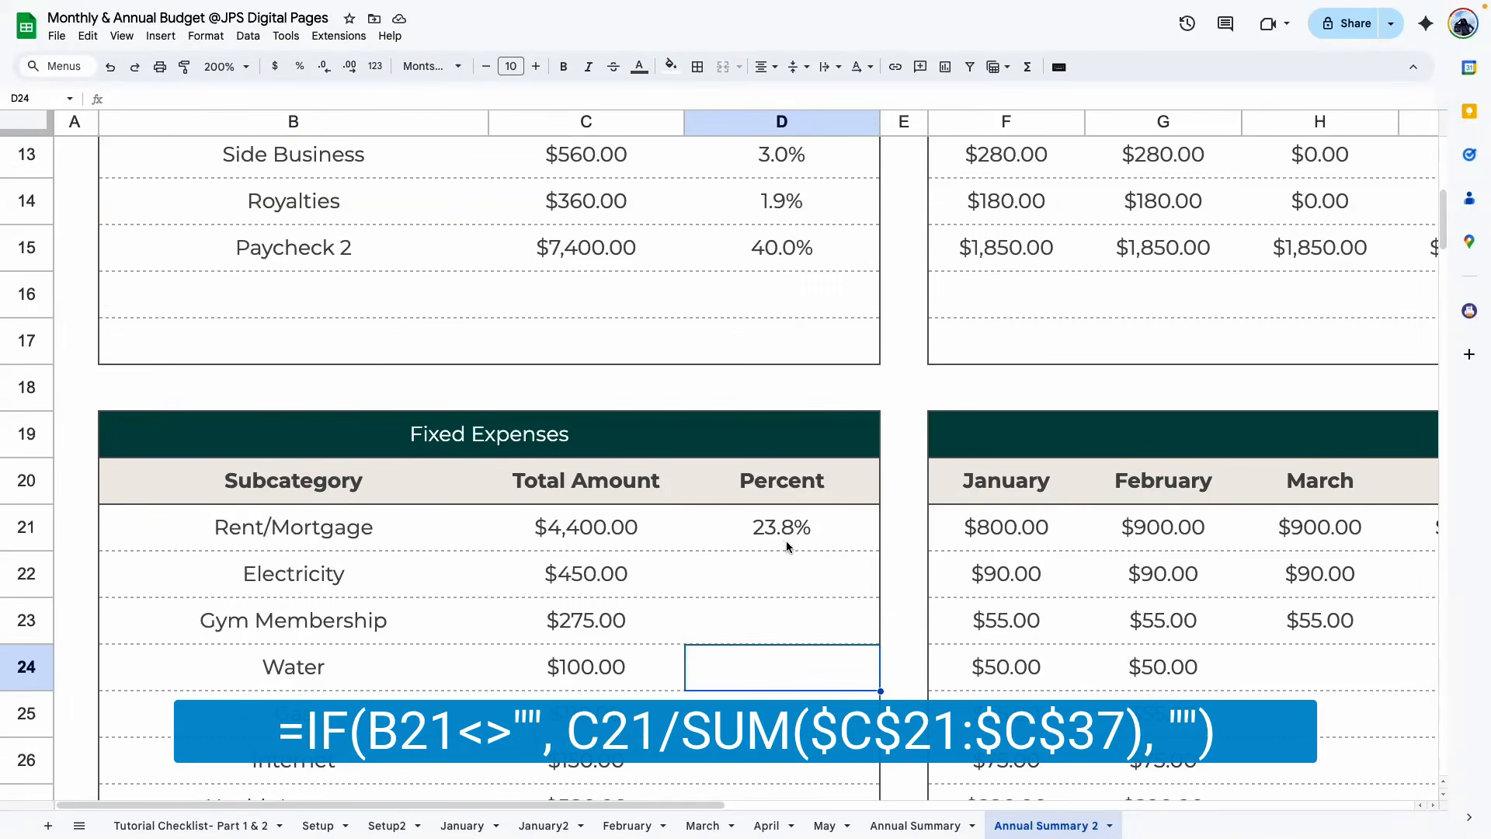
# Change the start of the summed range in the D21 percent formula to $C$21
pyautogui.doubleClick(786, 542)
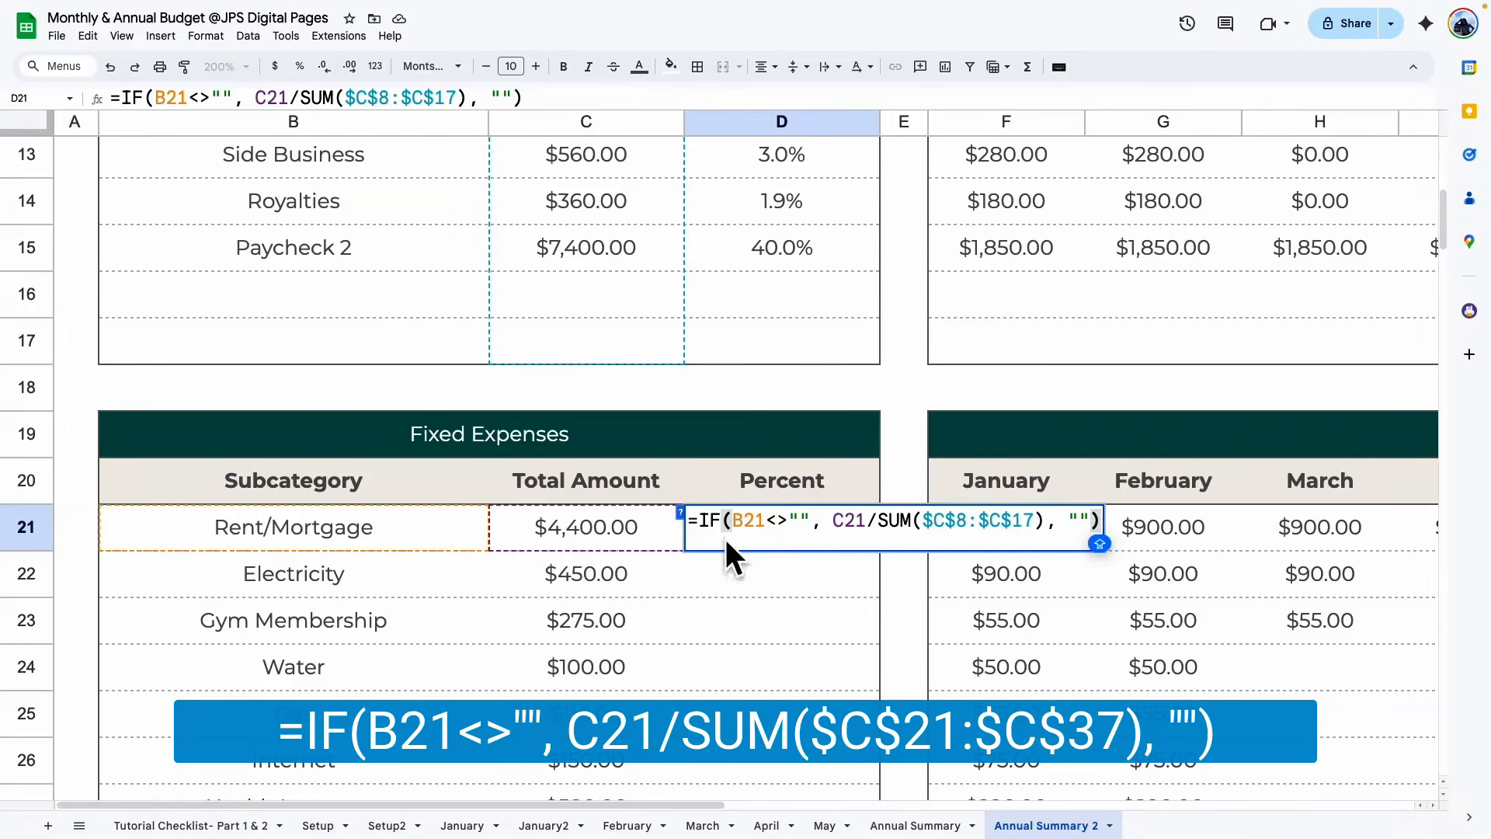
pyautogui.moveTo(923, 520); pyautogui.dragTo(1035, 521)
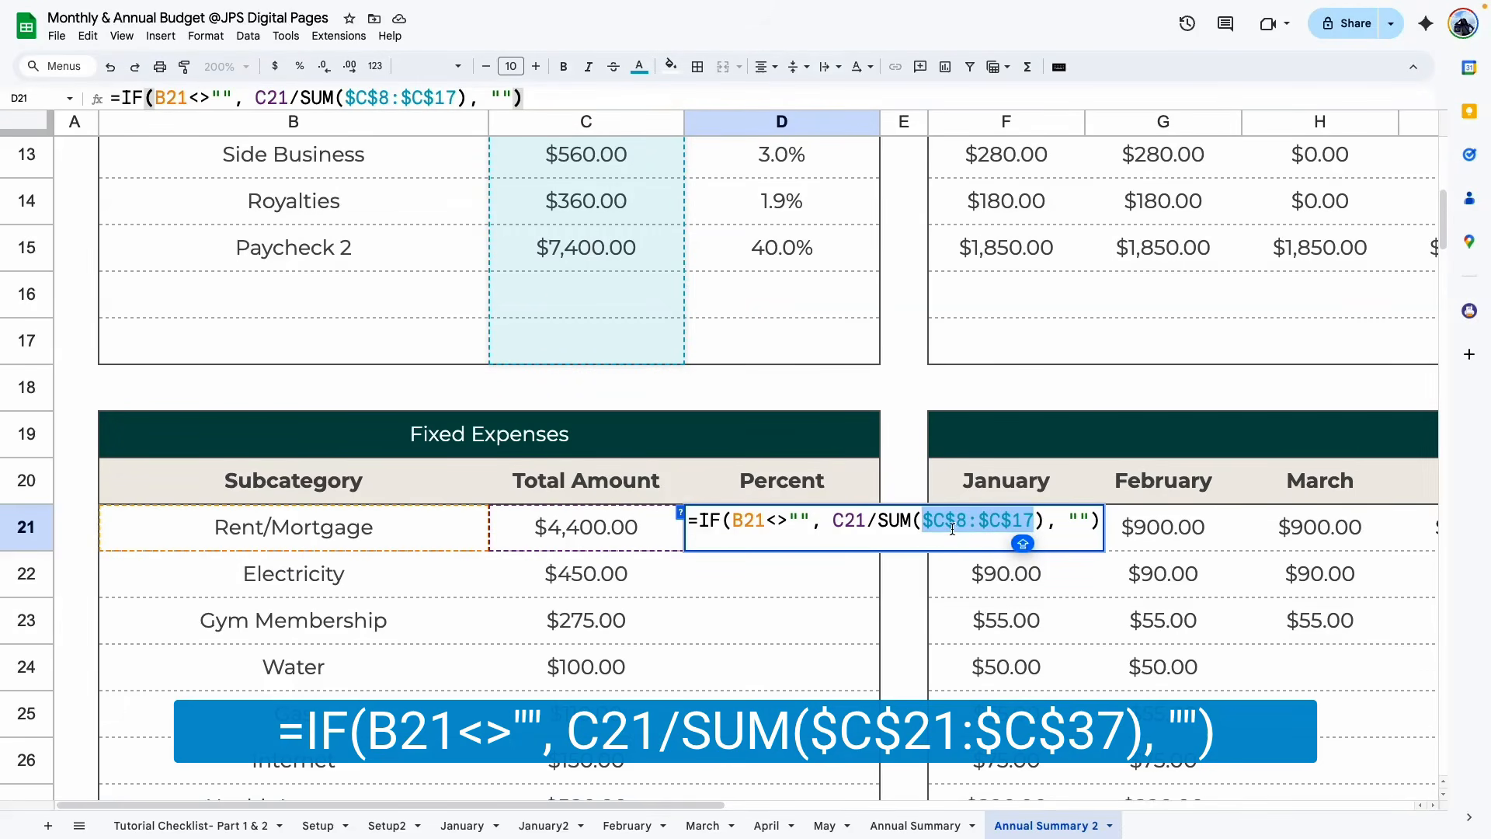
pyautogui.scroll(-3, 574, 475)
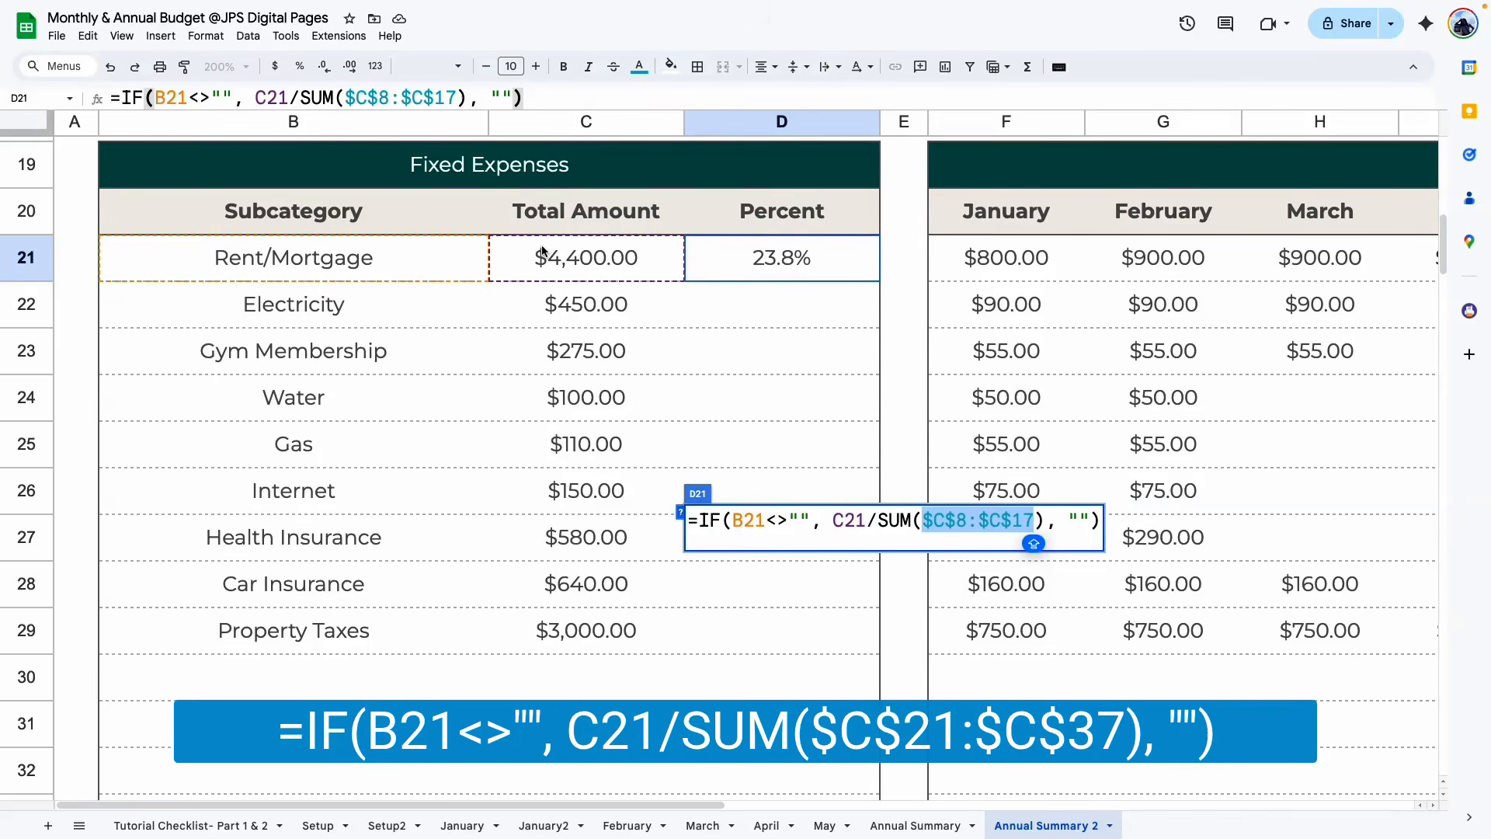
pyautogui.click(962, 519)
pyautogui.press('BackSpace')
pyautogui.write('21')
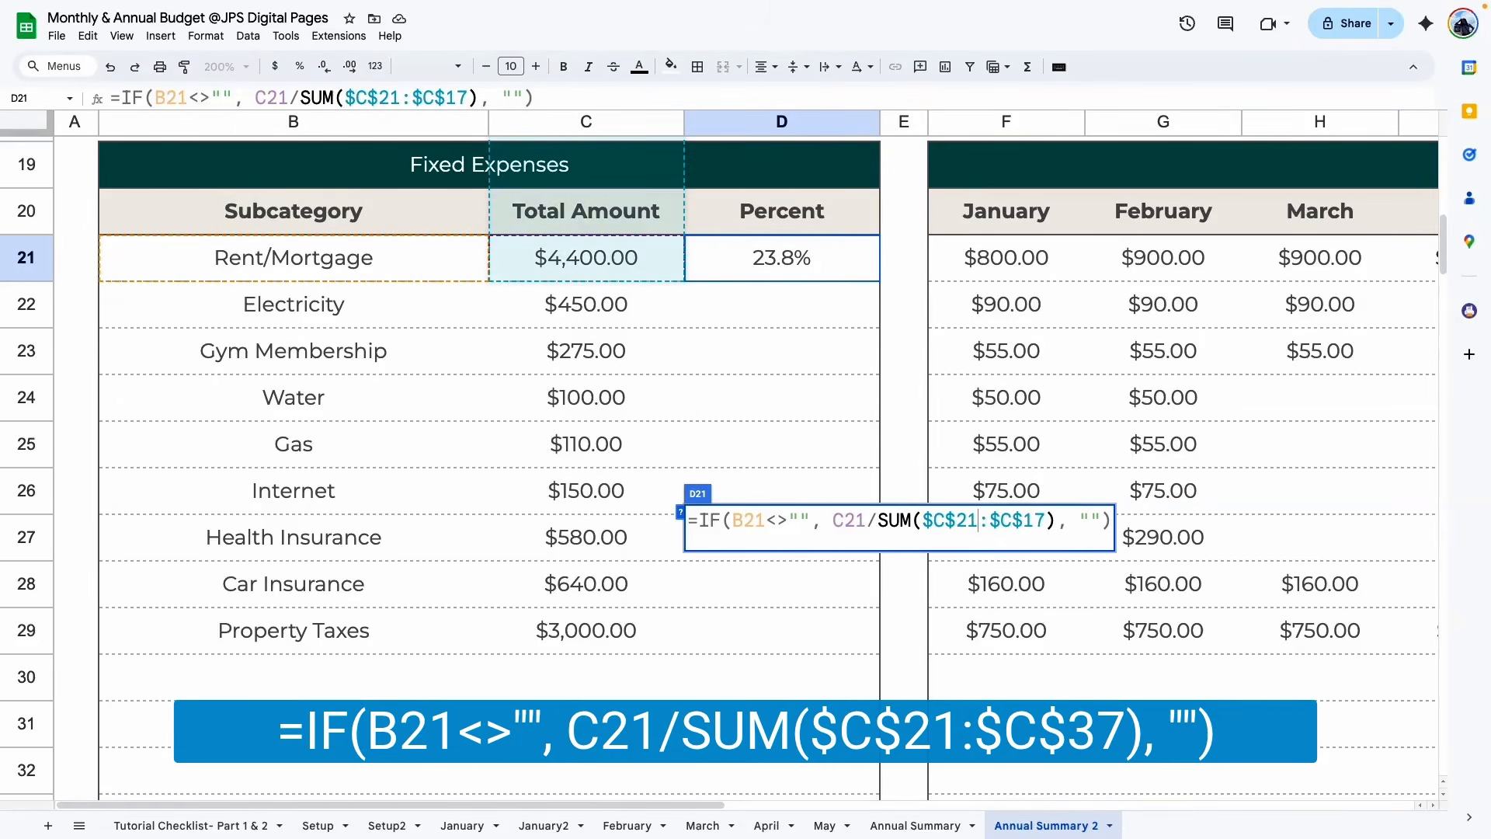
# Change the end of the summed range in the D21 percent formula to $C$38 and check the edited formula
pyautogui.scroll(-10, 619, 252)
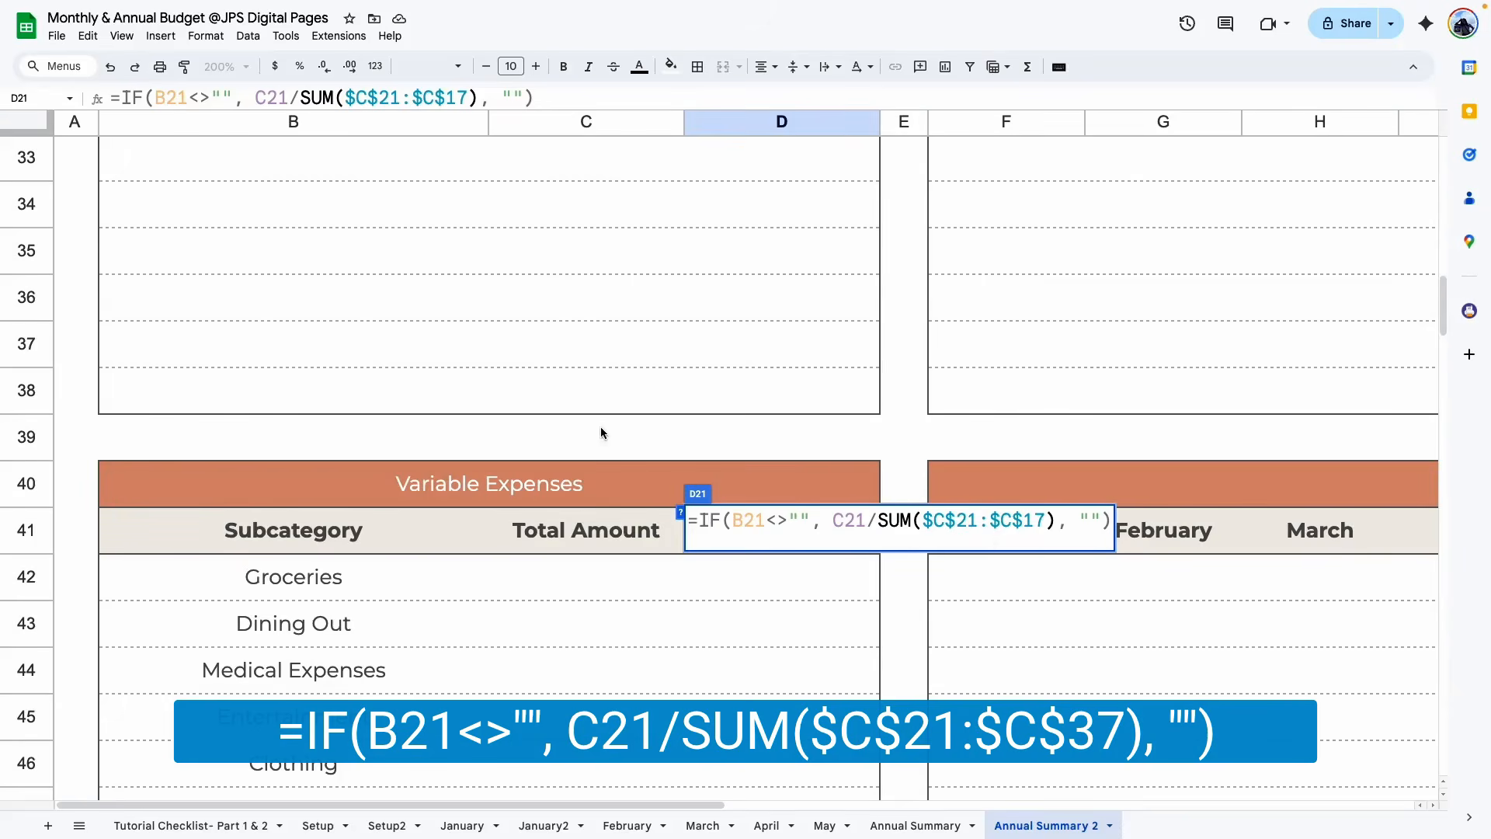
pyautogui.scroll(3, 606, 398)
pyautogui.scroll(10, 607, 402)
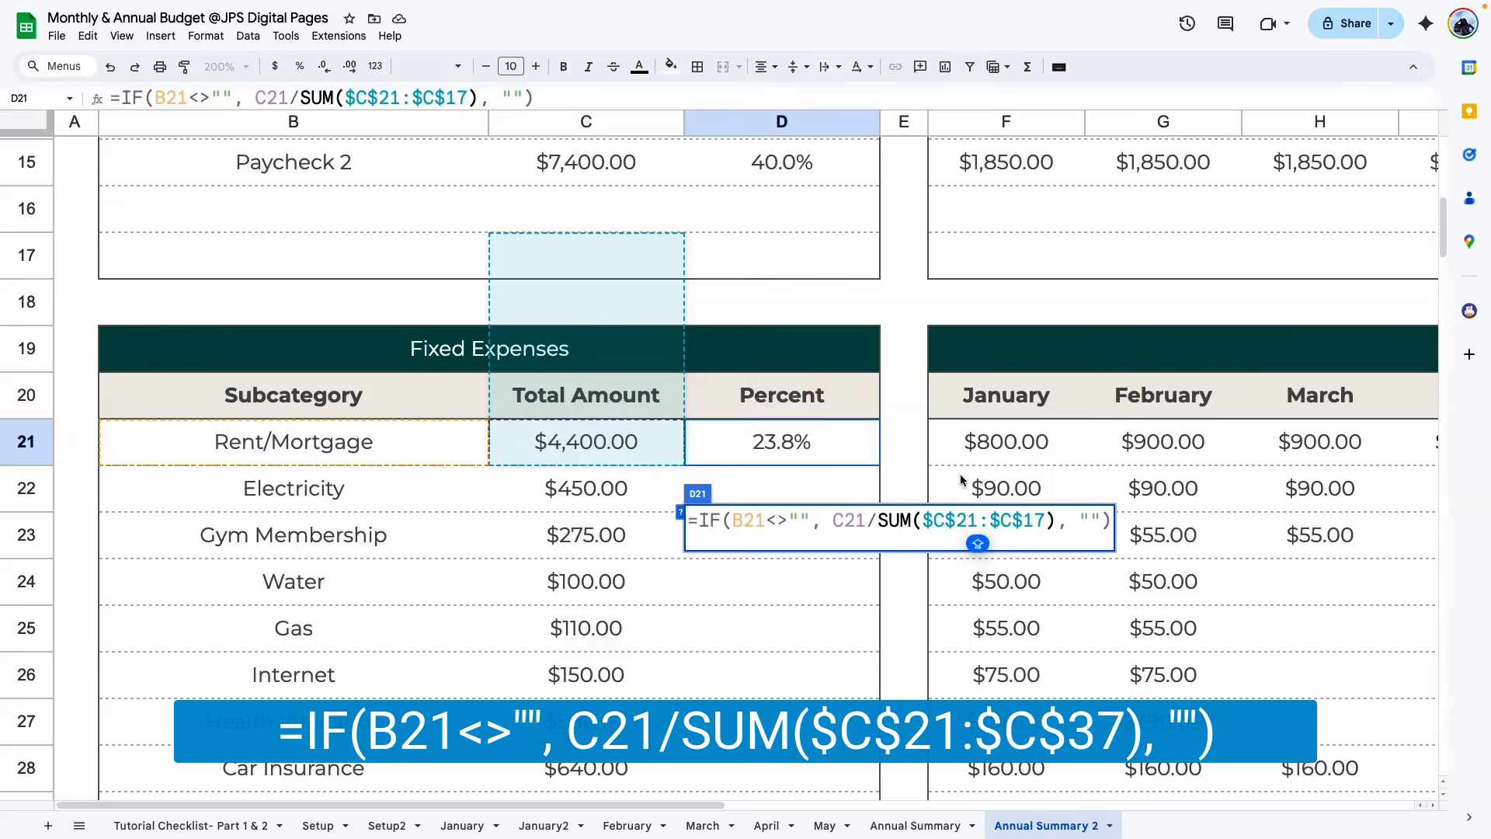
pyautogui.press('Delete')
pyautogui.write('3')
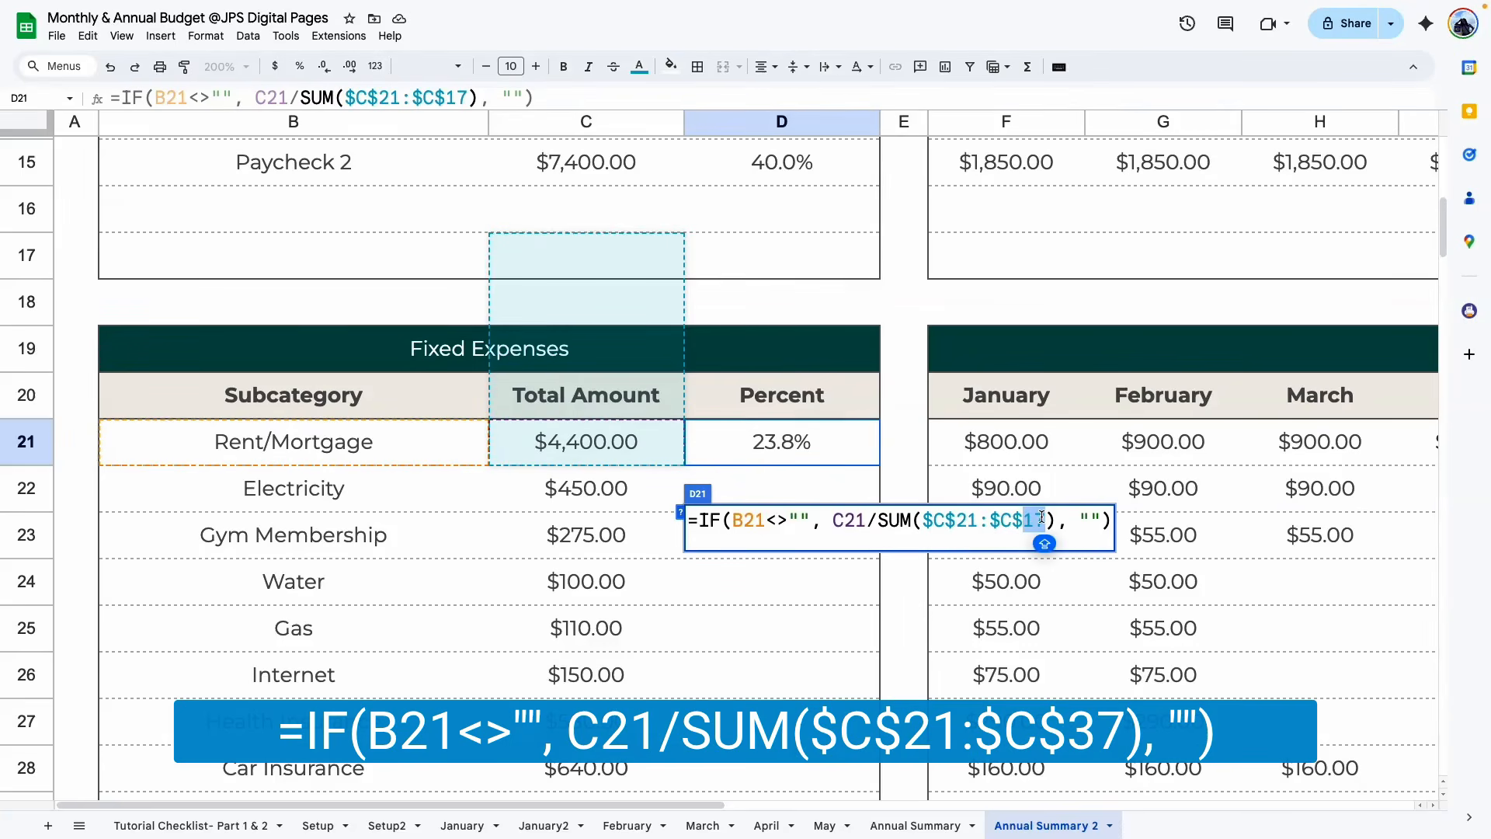
pyautogui.press('Return')
pyautogui.click(810, 563)
pyautogui.doubleClick(772, 443)
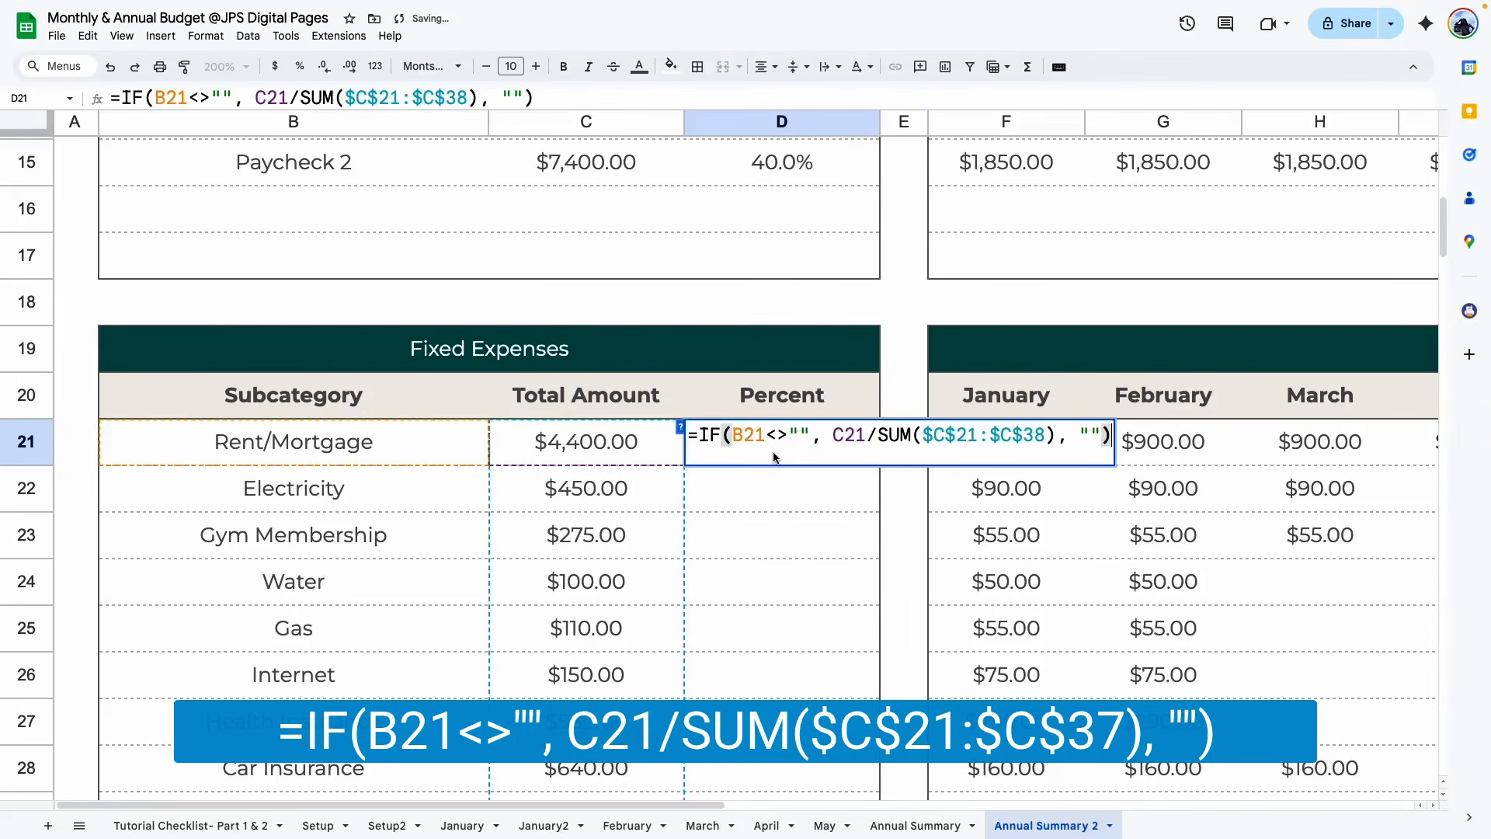
pyautogui.scroll(-1, 518, 472)
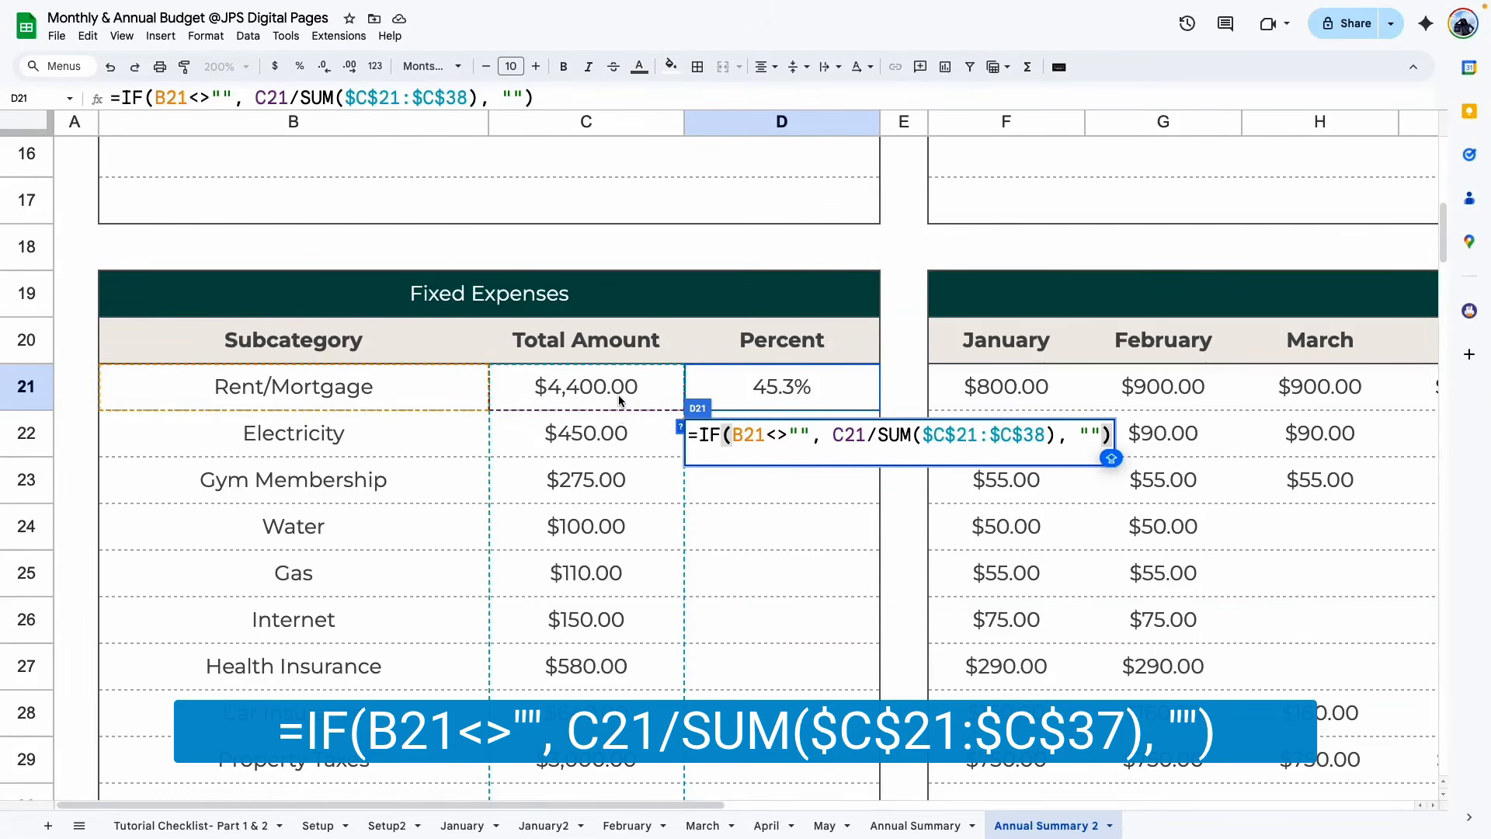
pyautogui.click(813, 586)
# Copy the Rent/Mortgage percent formula from D21 and paste it as formula only into D22:D38
pyautogui.click(780, 402)
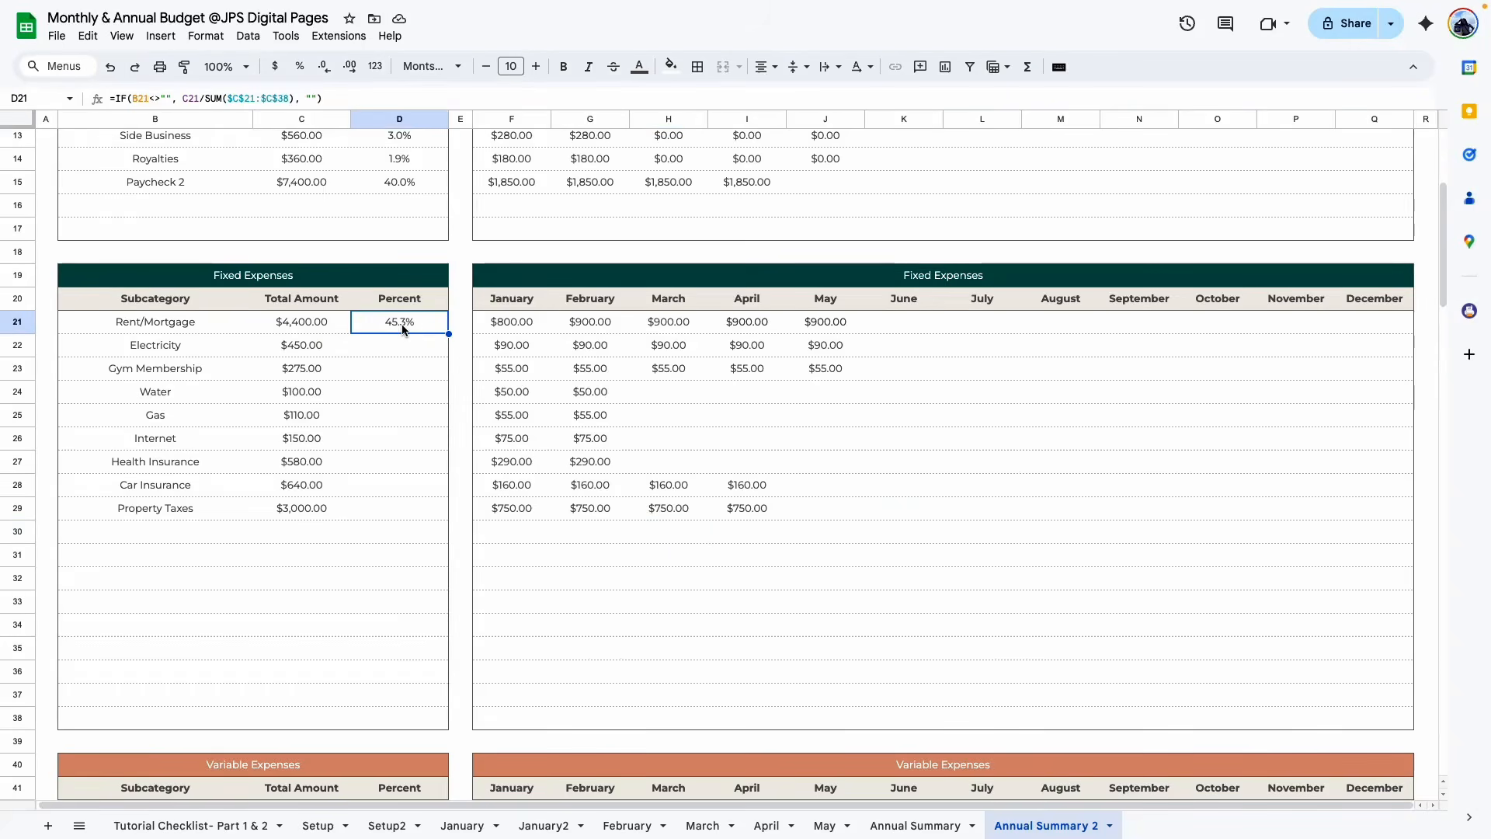
pyautogui.hotkey('ctrl', 'c')
pyautogui.moveTo(399, 345); pyautogui.dragTo(415, 725)
pyautogui.rightClick(415, 726)
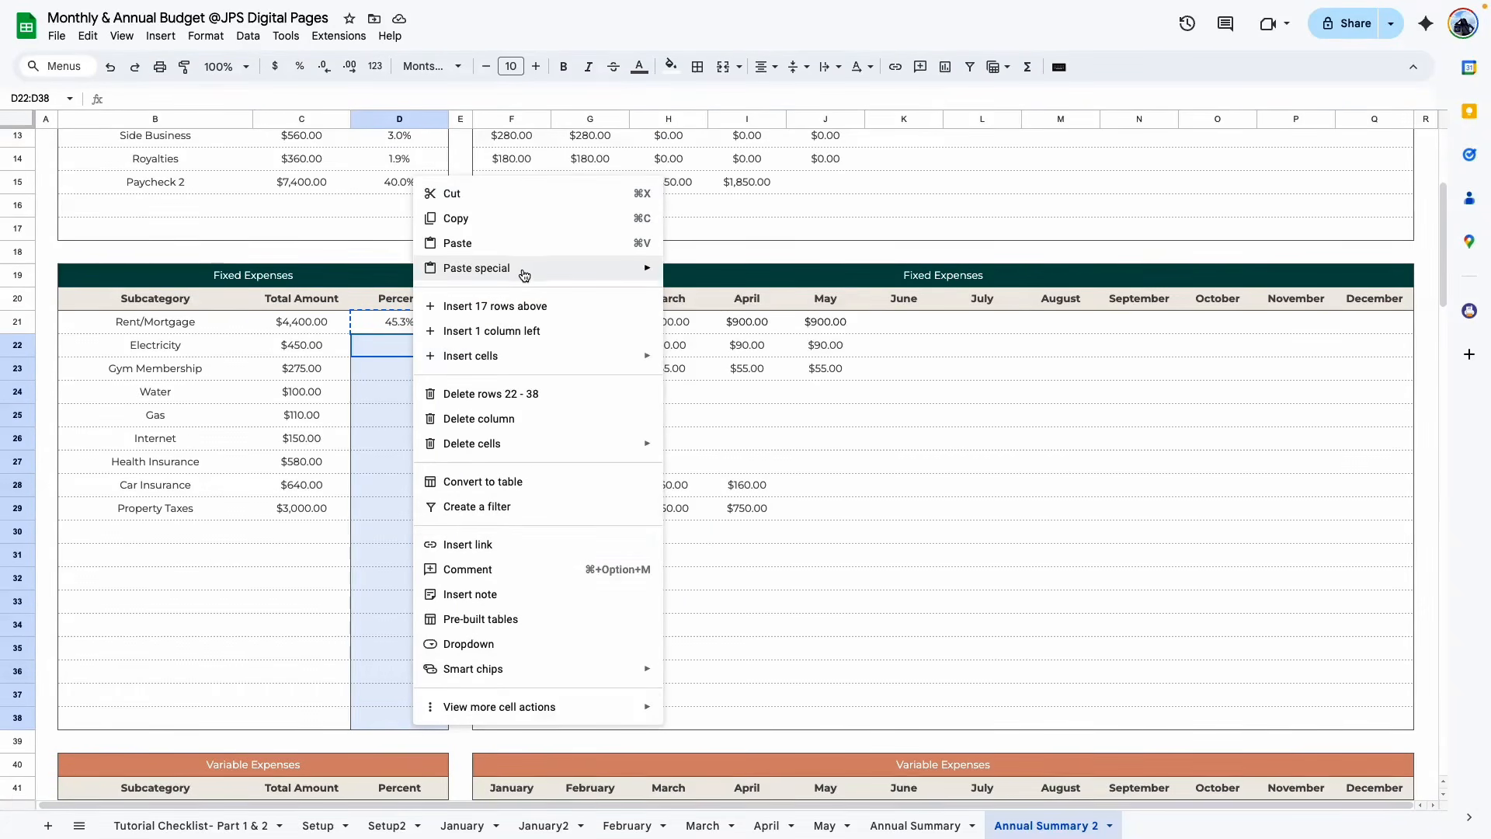
pyautogui.moveTo(525, 276)
pyautogui.click(726, 322)
pyautogui.click(751, 556)
# Format the Fixed Expenses Percent cells D21:D38 as percentages with one decimal place
pyautogui.moveTo(400, 322); pyautogui.dragTo(397, 712)
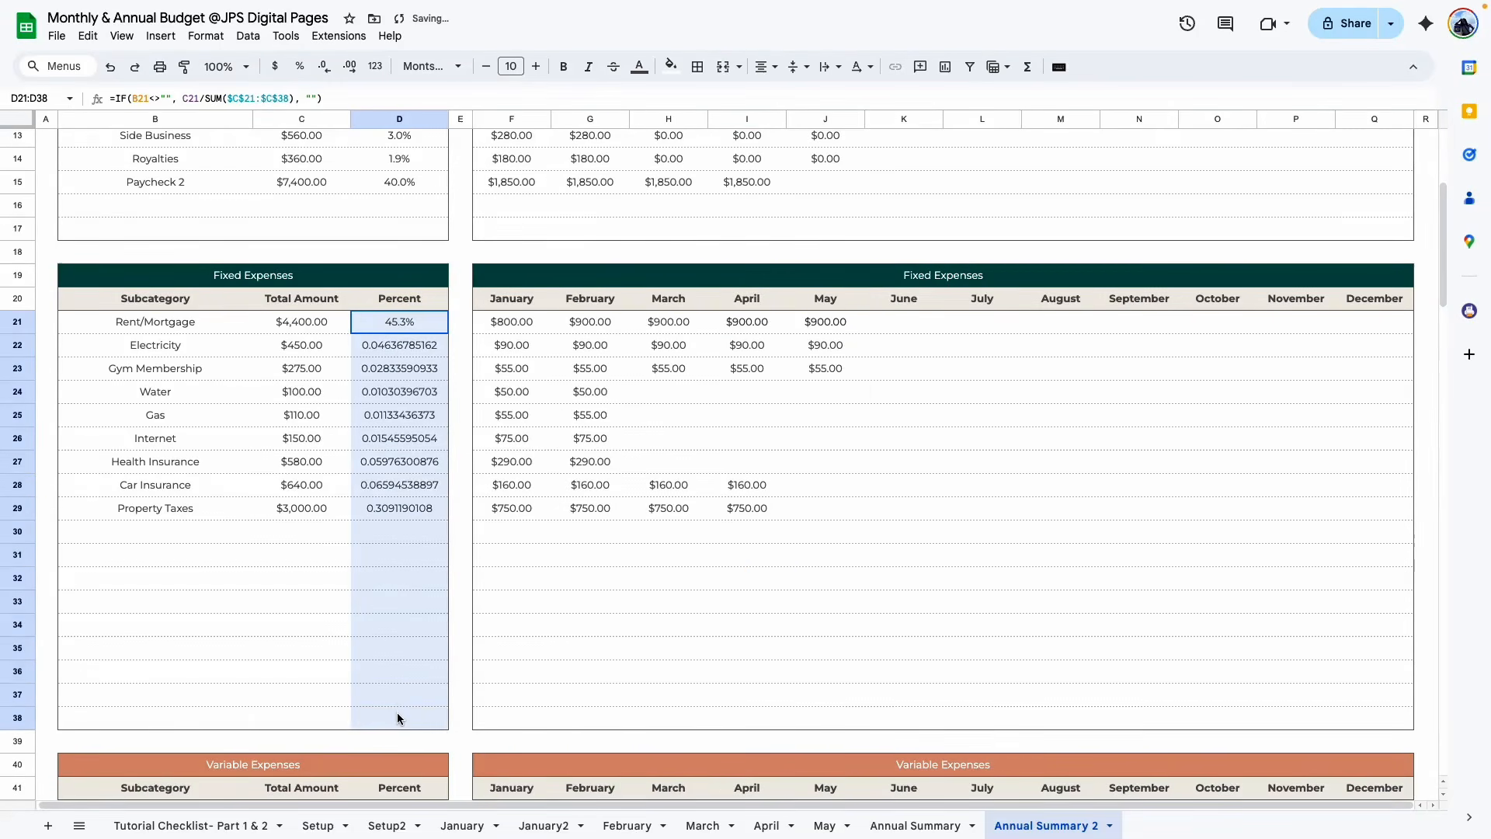
pyautogui.click(300, 67)
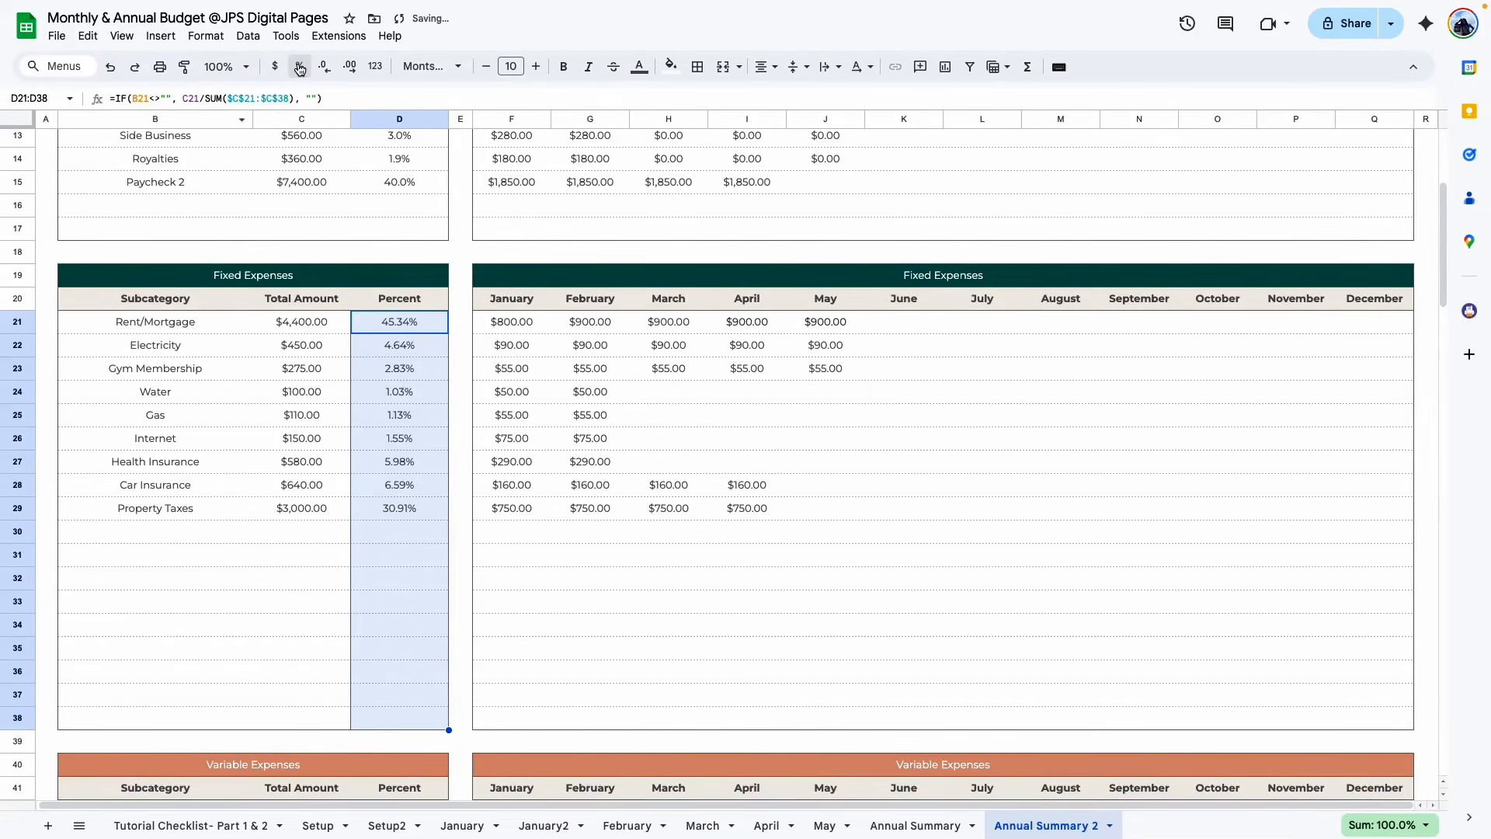
pyautogui.click(325, 68)
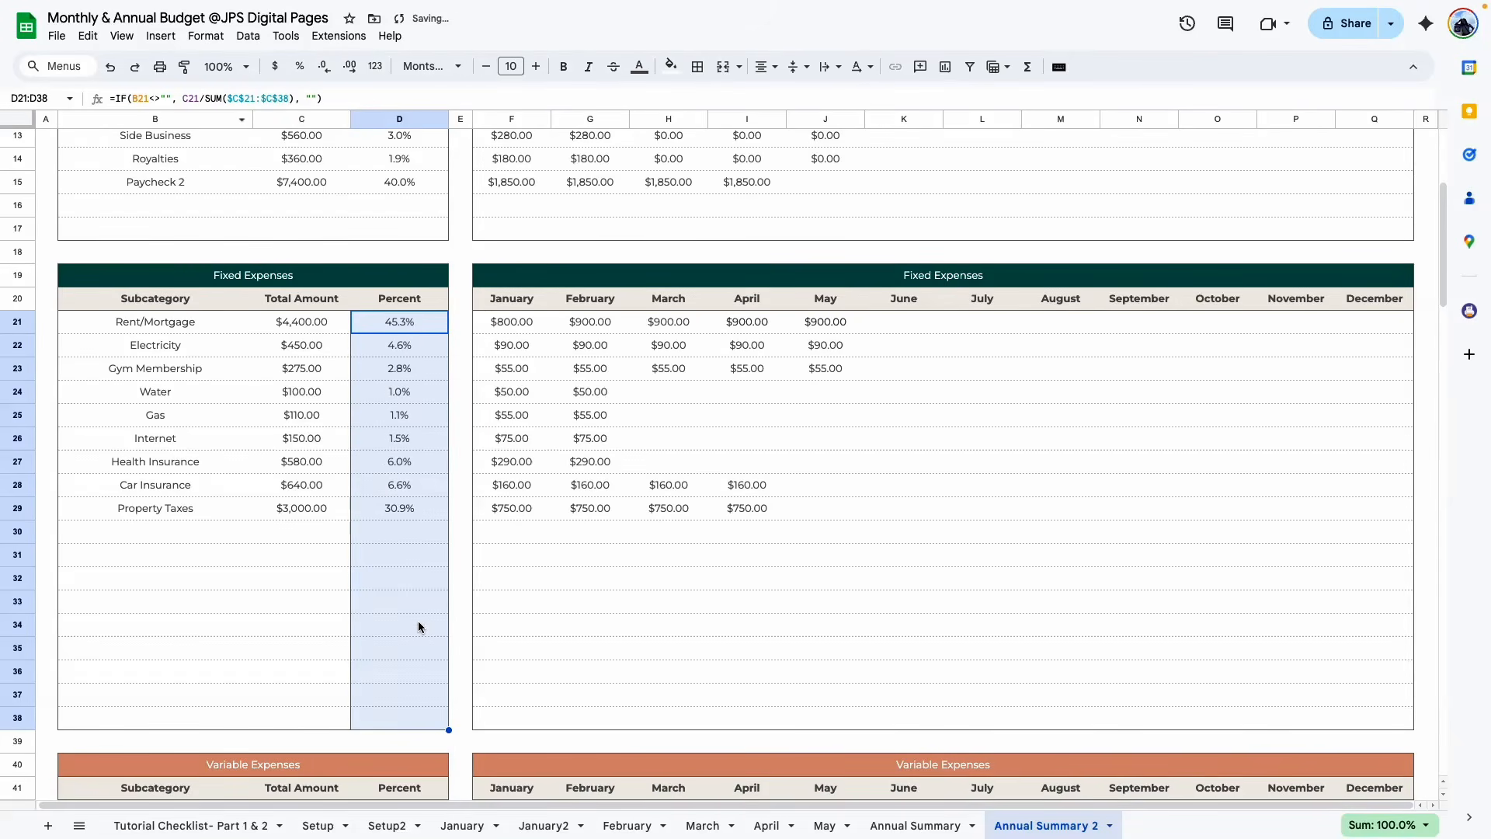
pyautogui.click(419, 625)
# Enter =SUM(C21:C38) in the Fixed Expenses summary cell F3:G4 to total the section
pyautogui.scroll(1, 372, 536)
pyautogui.scroll(4, 373, 538)
pyautogui.scroll(-2, 374, 489)
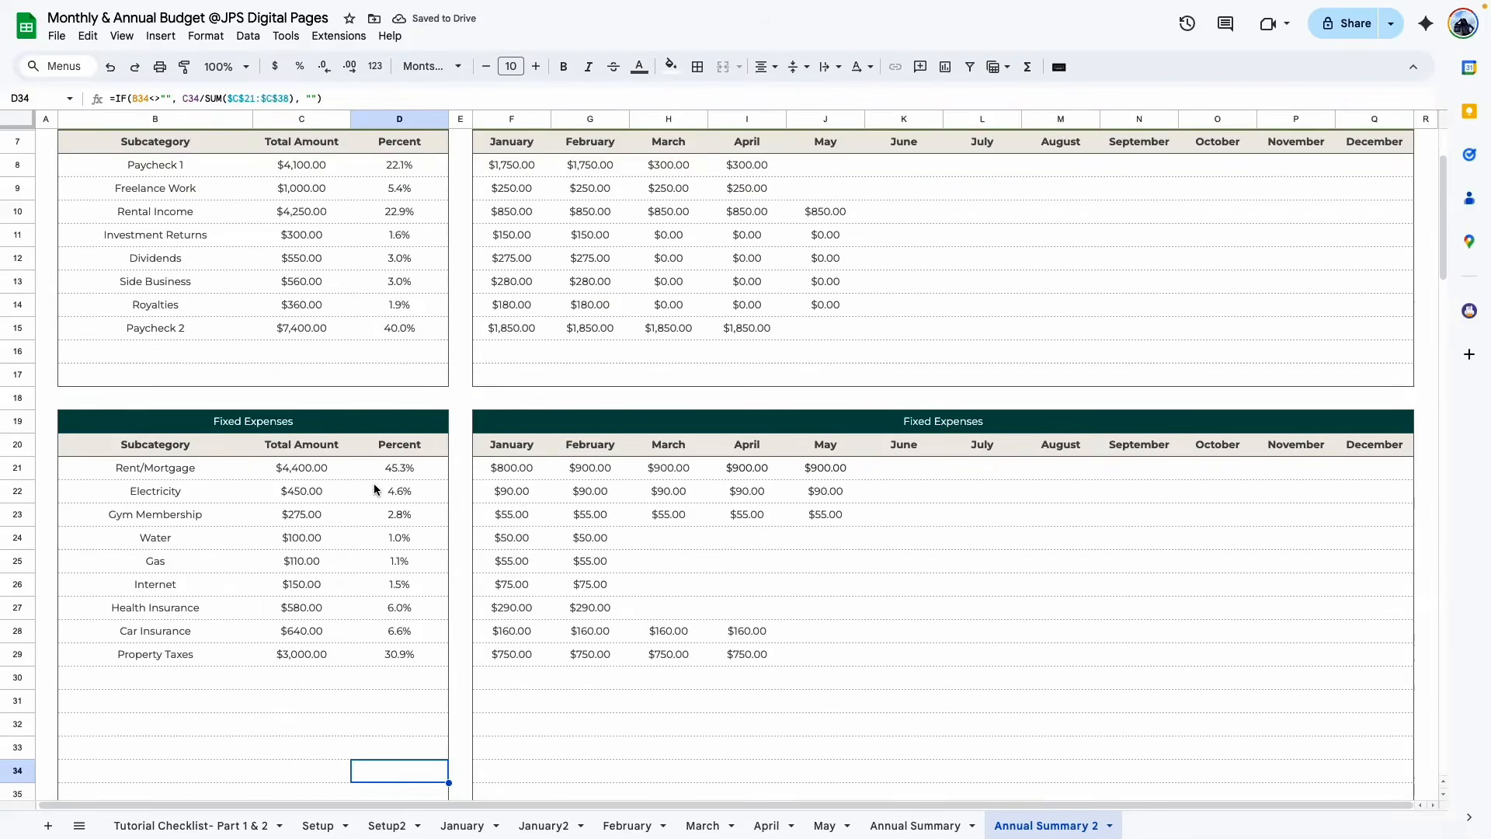
pyautogui.scroll(3, 567, 203)
pyautogui.click(563, 198)
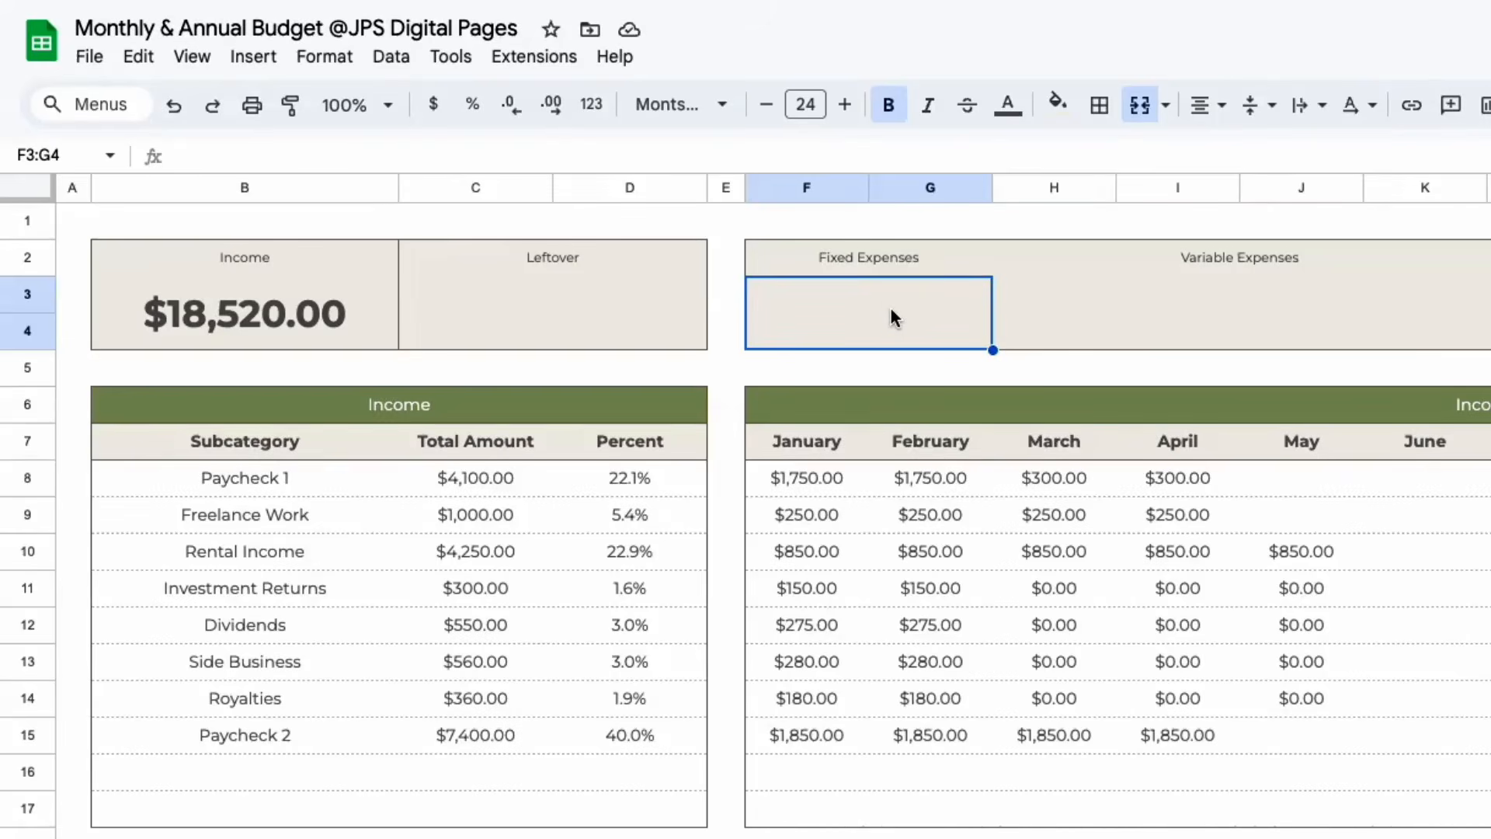
pyautogui.write('=SUM(')
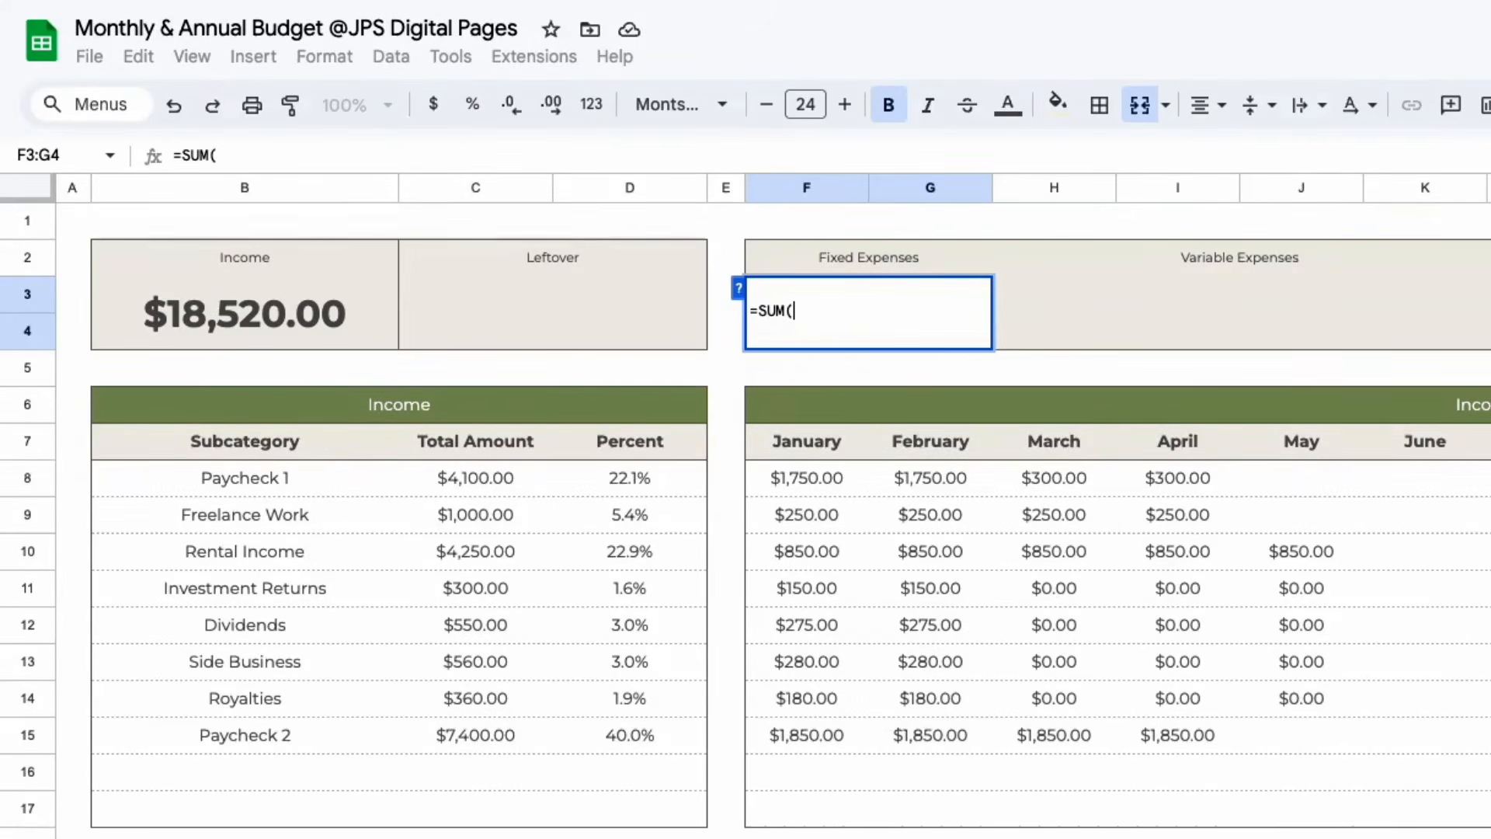
pyautogui.scroll(-5, 583, 785)
pyautogui.moveTo(503, 591); pyautogui.dragTo(476, 835)
pyautogui.press('Return')
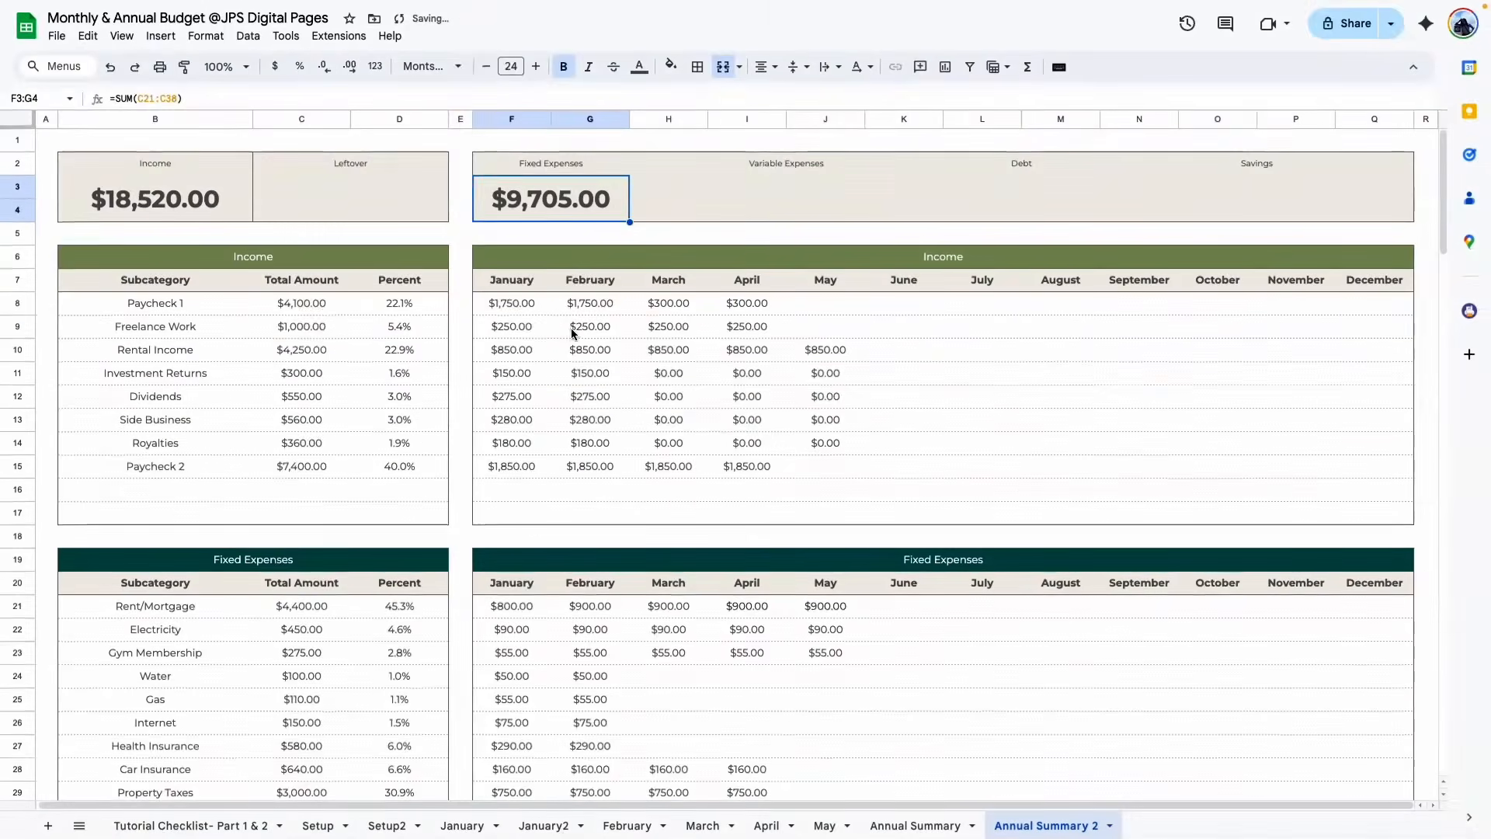
# Copy the full formula text from the Rent/Mortgage January cell F21 into the Groceries January cell F42 under Variable Expenses
pyautogui.scroll(-6, 567, 560)
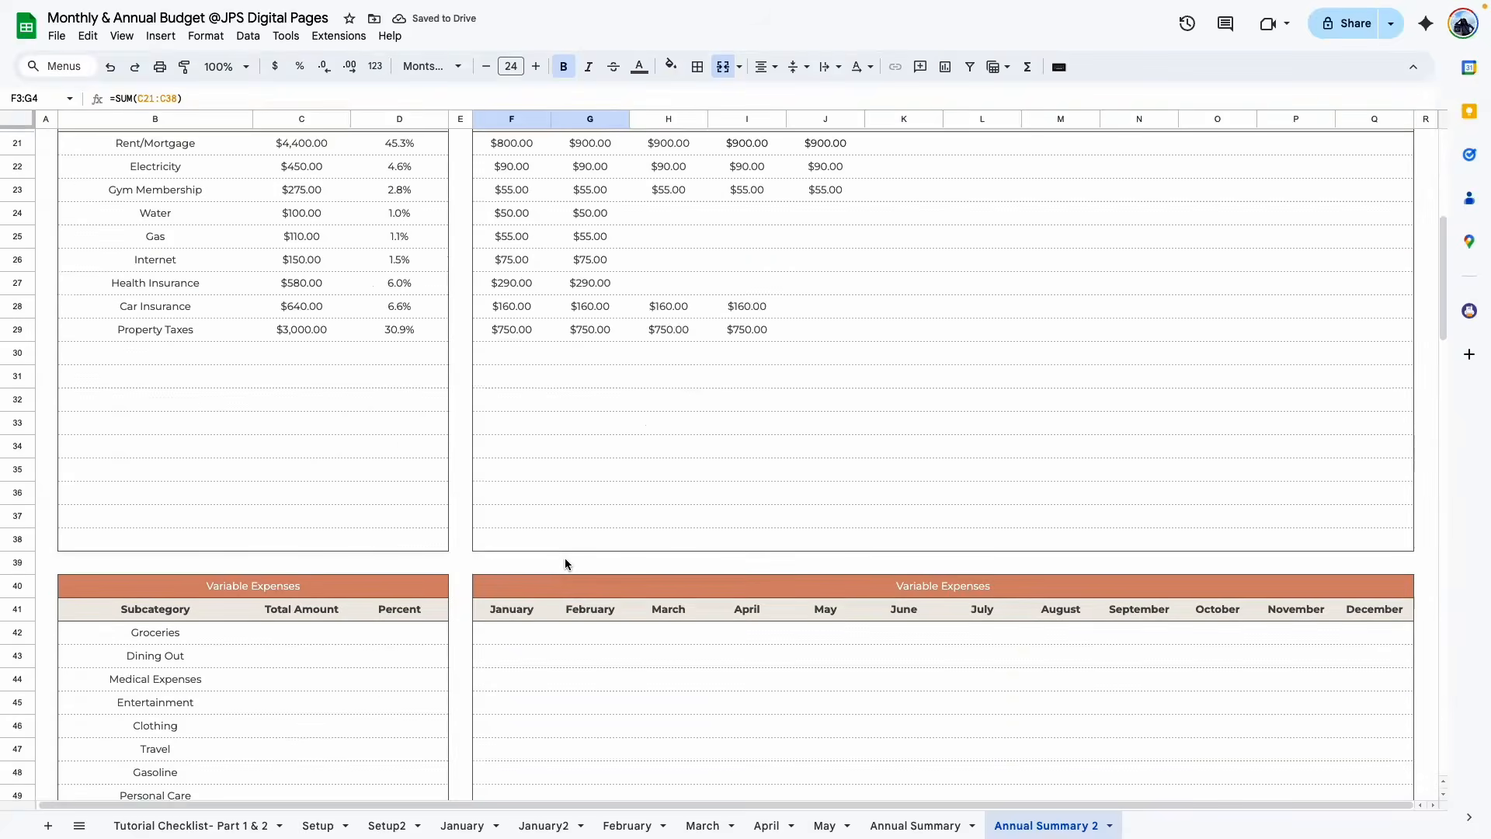
pyautogui.scroll(-4, 565, 564)
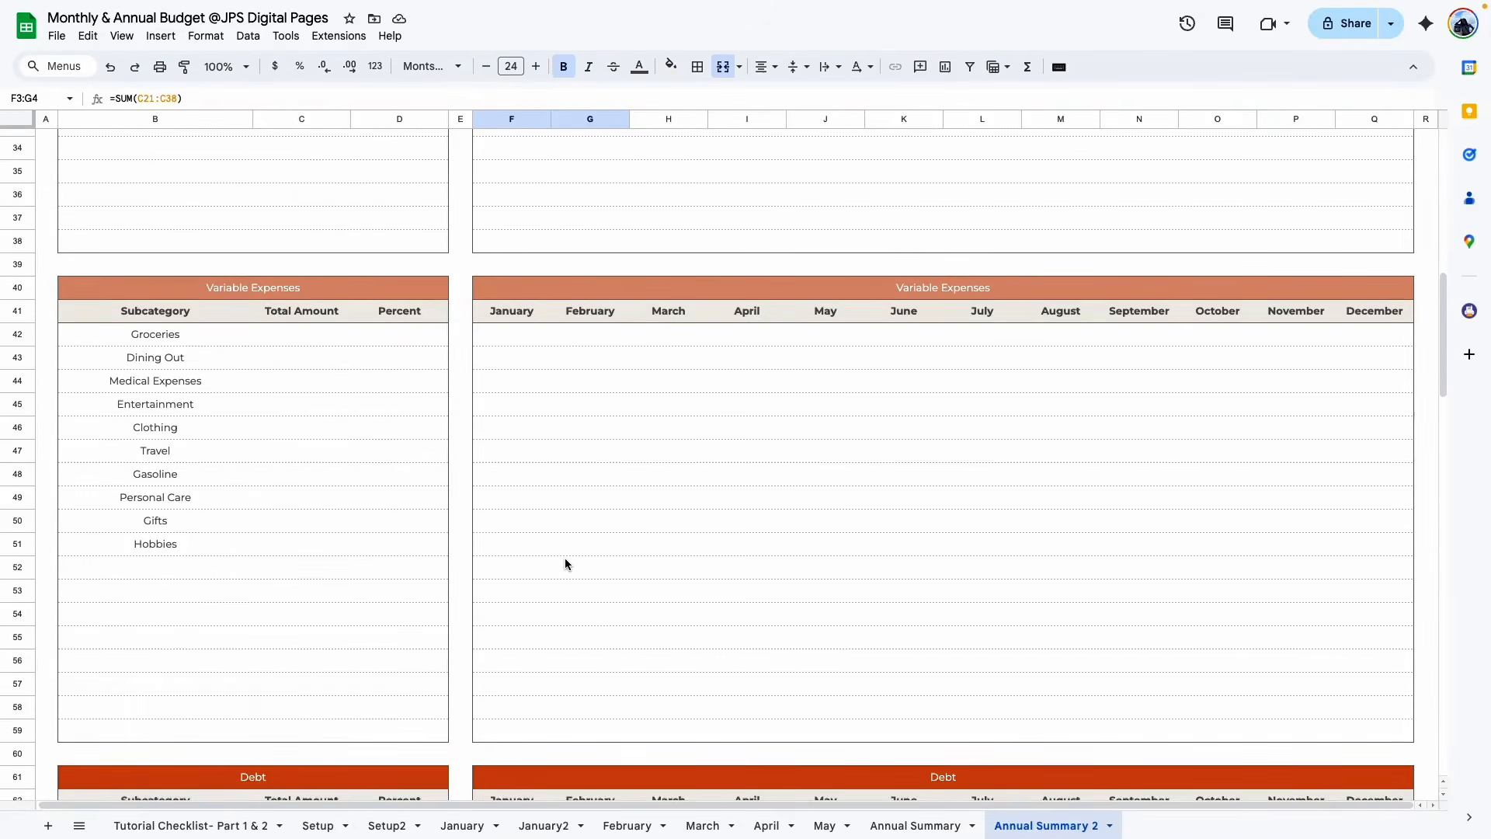
pyautogui.scroll(6, 565, 564)
pyautogui.tripleClick(513, 262)
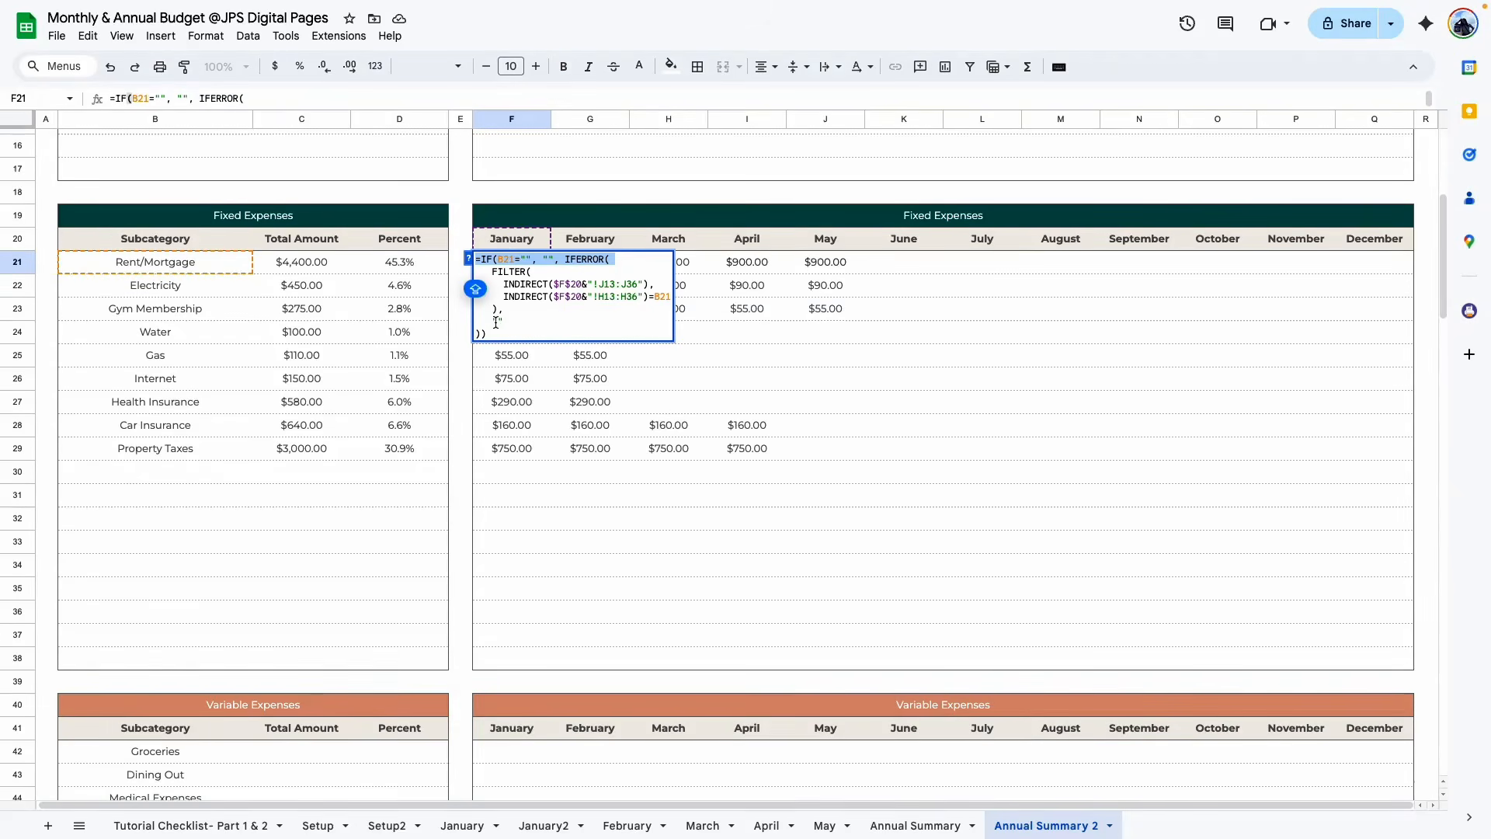
pyautogui.hotkey('ctrl', 'c')
pyautogui.scroll(-4, 495, 323)
pyautogui.doubleClick(490, 437)
pyautogui.hotkey('ctrl', 'v')
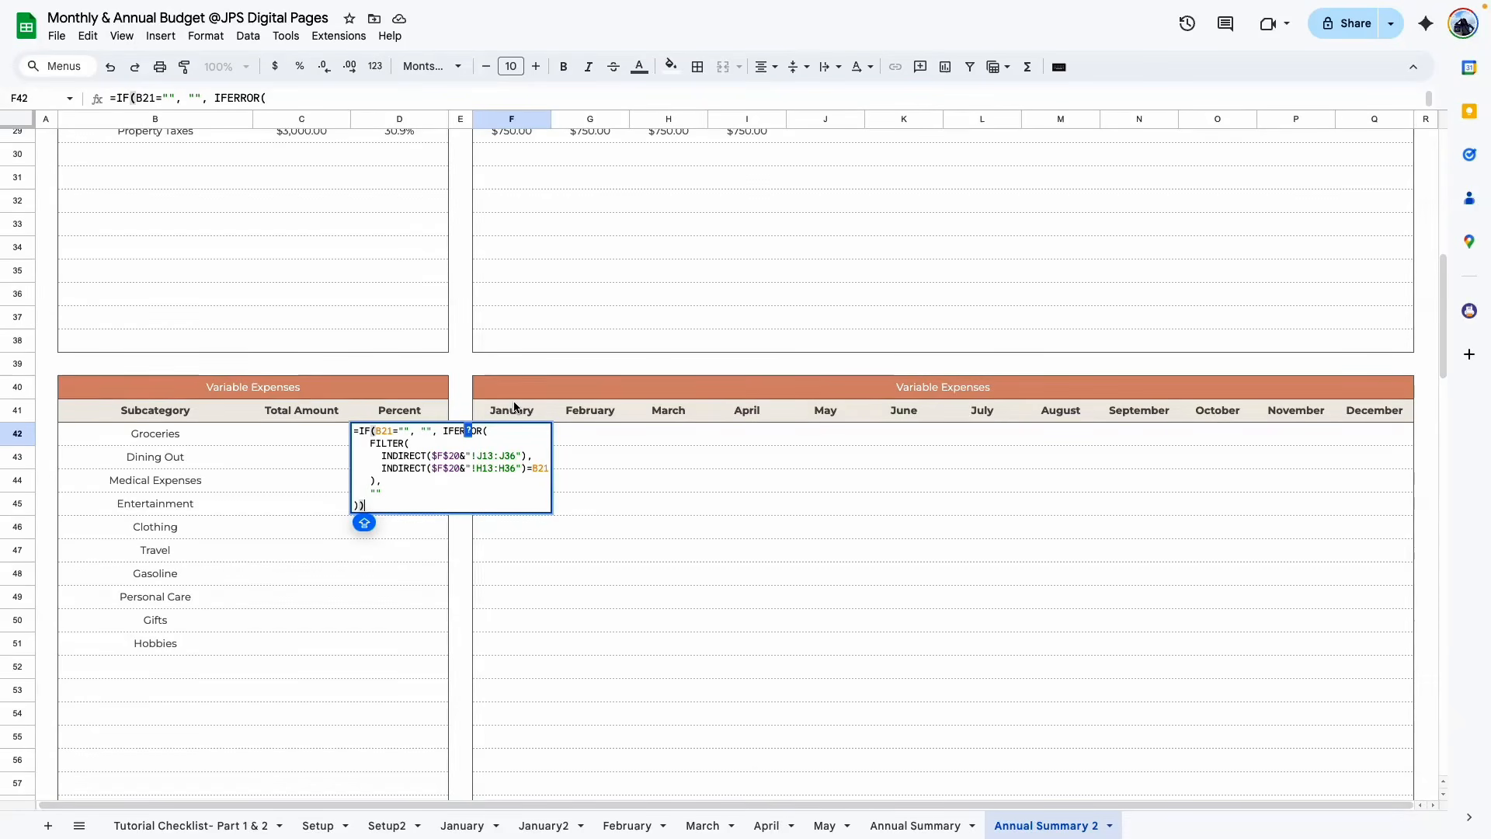
pyautogui.click(326, 388)
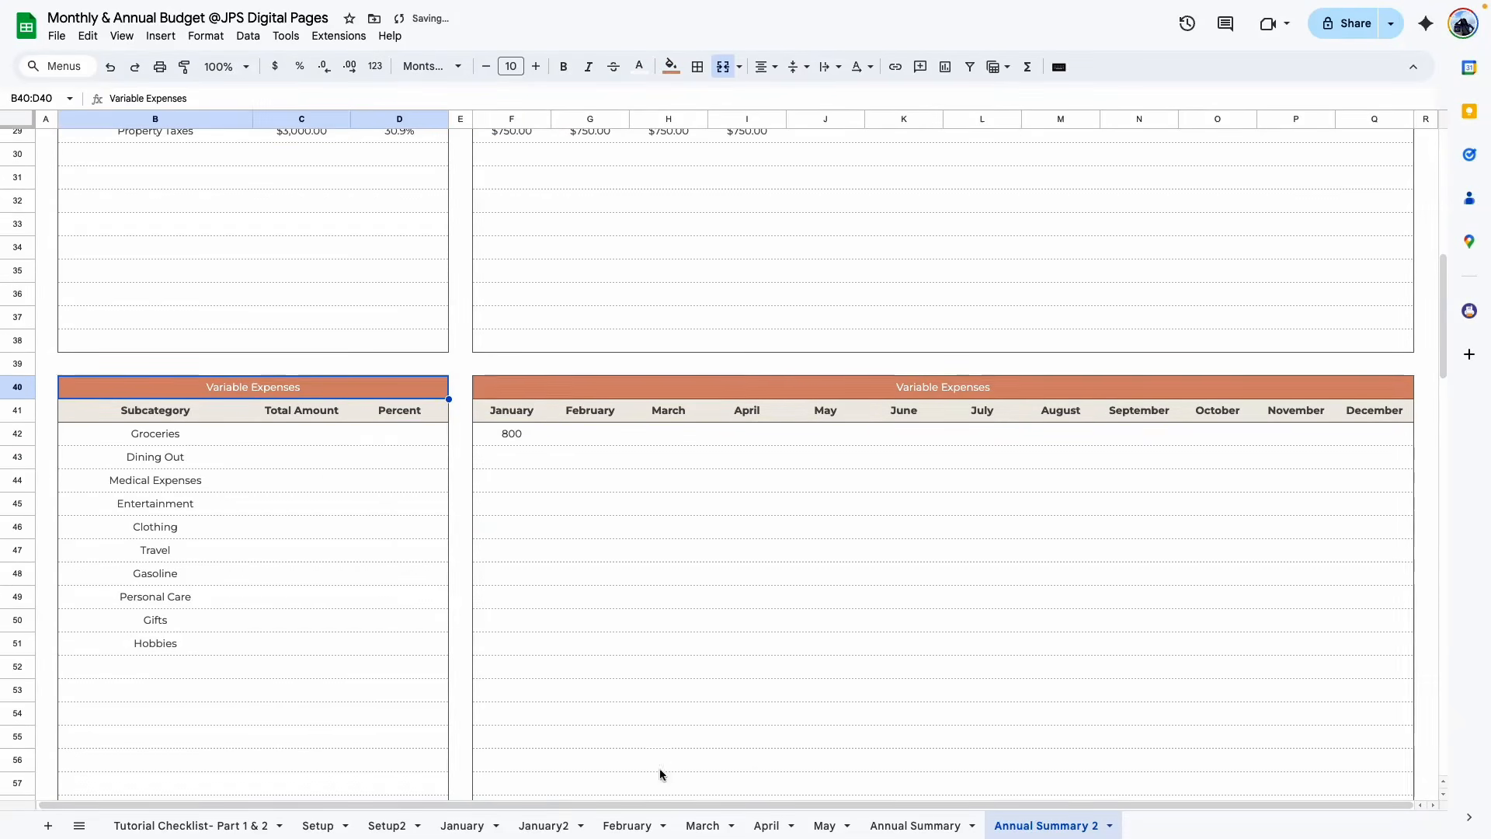
# Check the Variable Expenses ranges M13:M36 and O13:O36 on the January sheet and return to Annual Summary 2
pyautogui.click(460, 825)
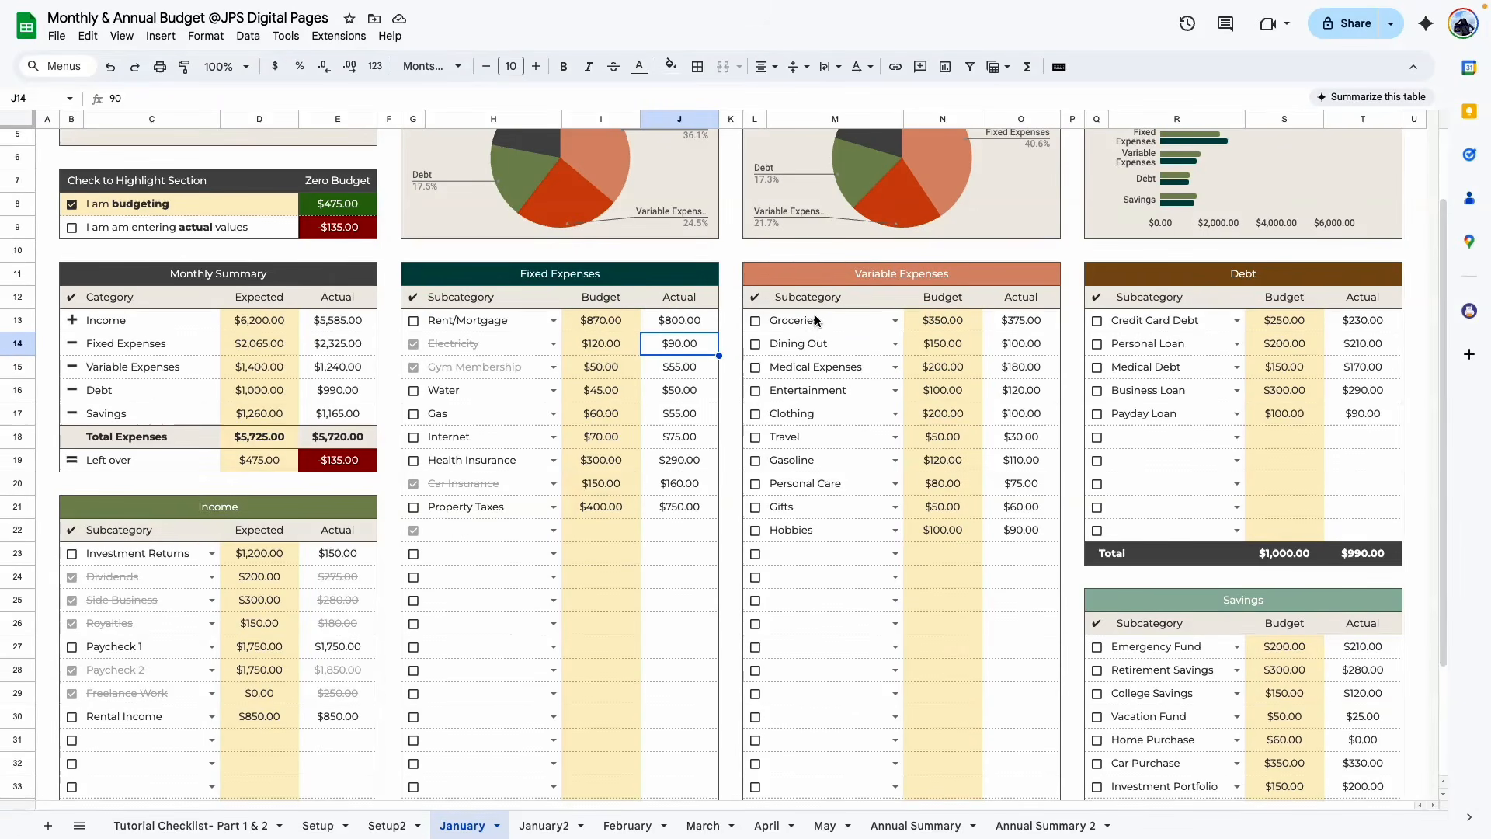
pyautogui.moveTo(815, 320); pyautogui.dragTo(821, 704)
pyautogui.scroll(4, 960, 449)
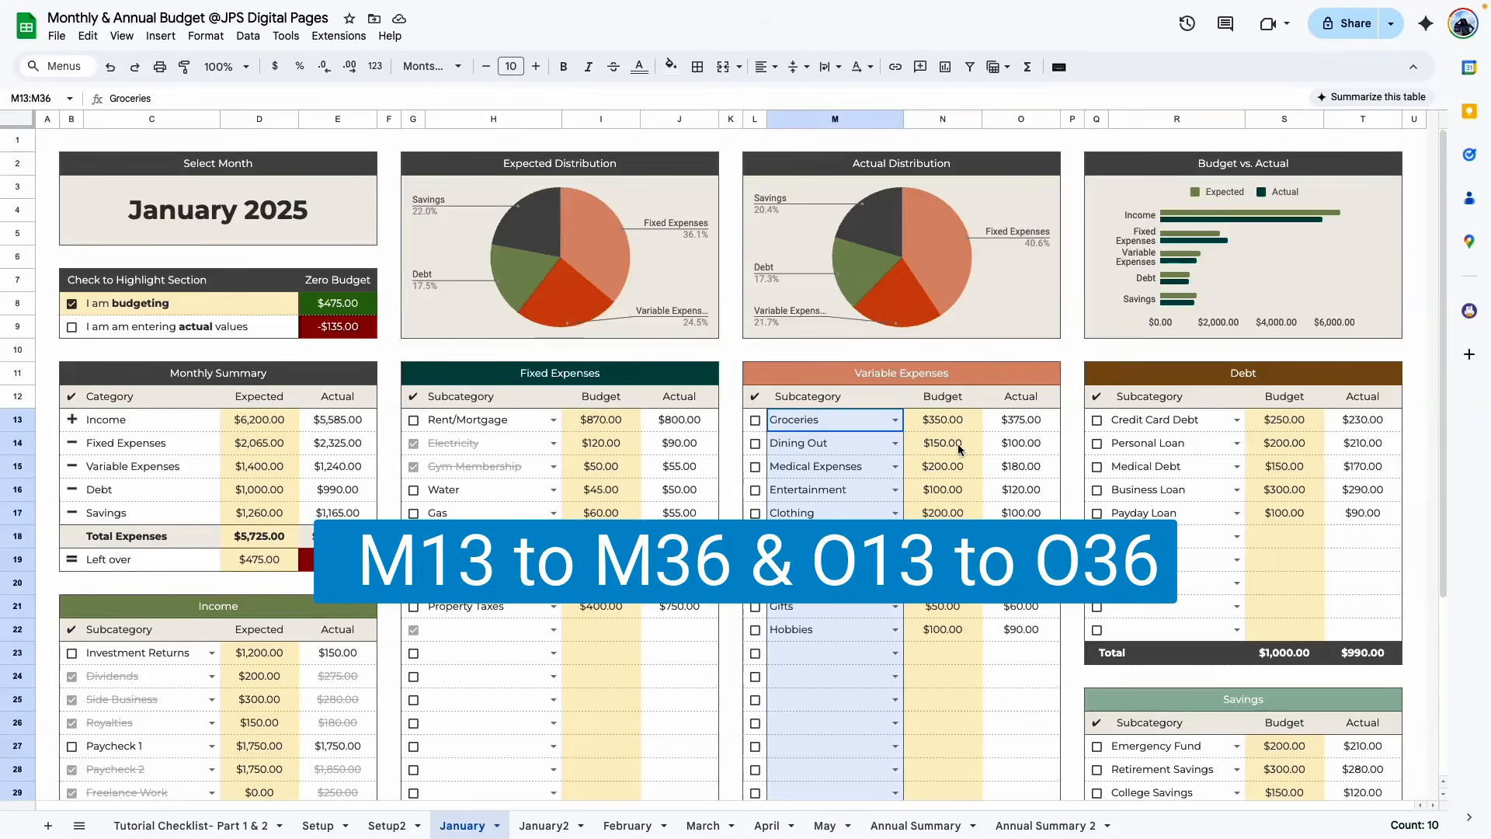
pyautogui.moveTo(1020, 423); pyautogui.dragTo(1023, 703)
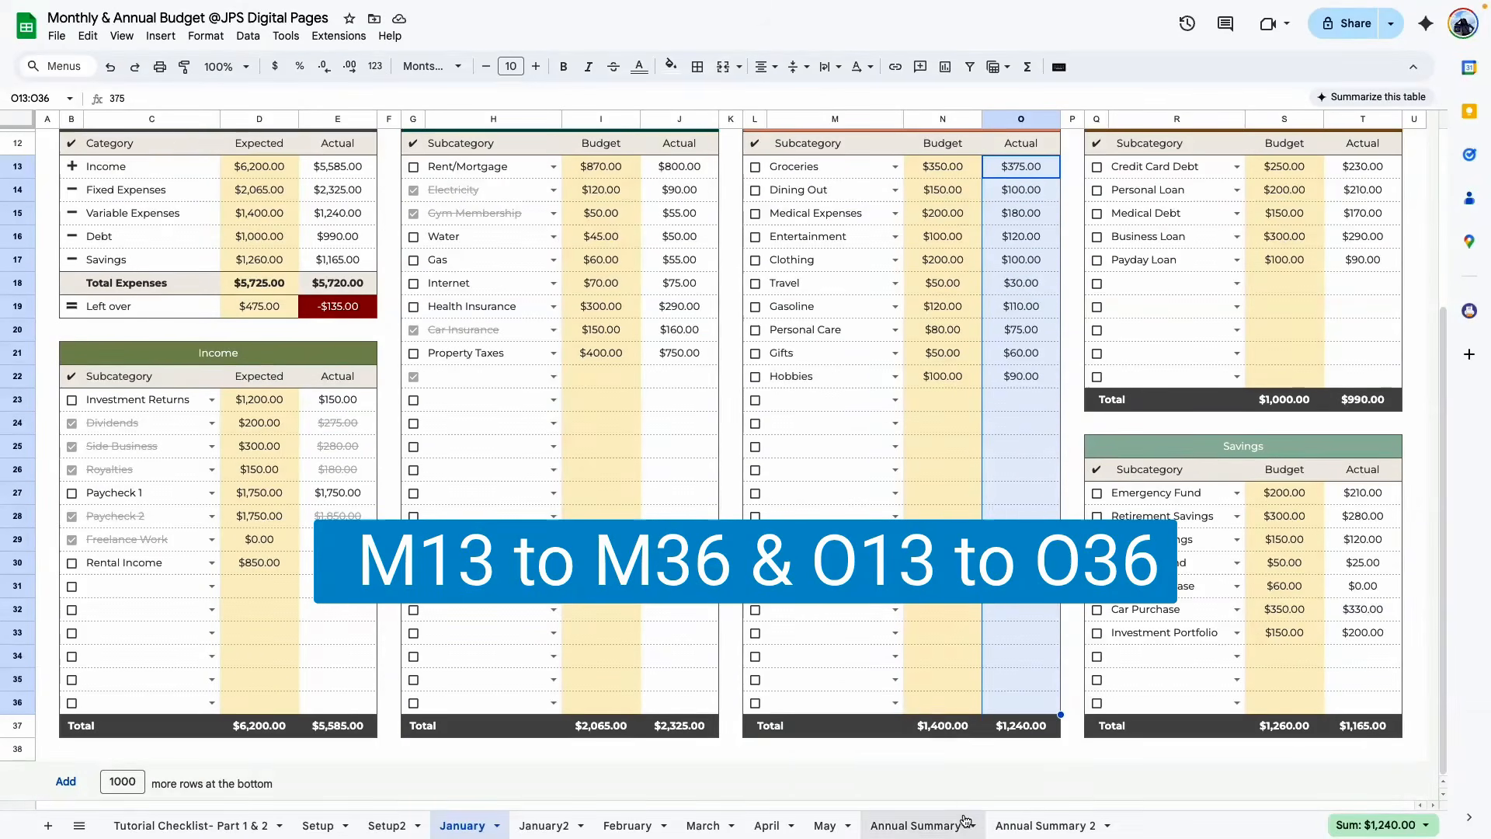
pyautogui.click(1046, 826)
pyautogui.scroll(-4, 546, 487)
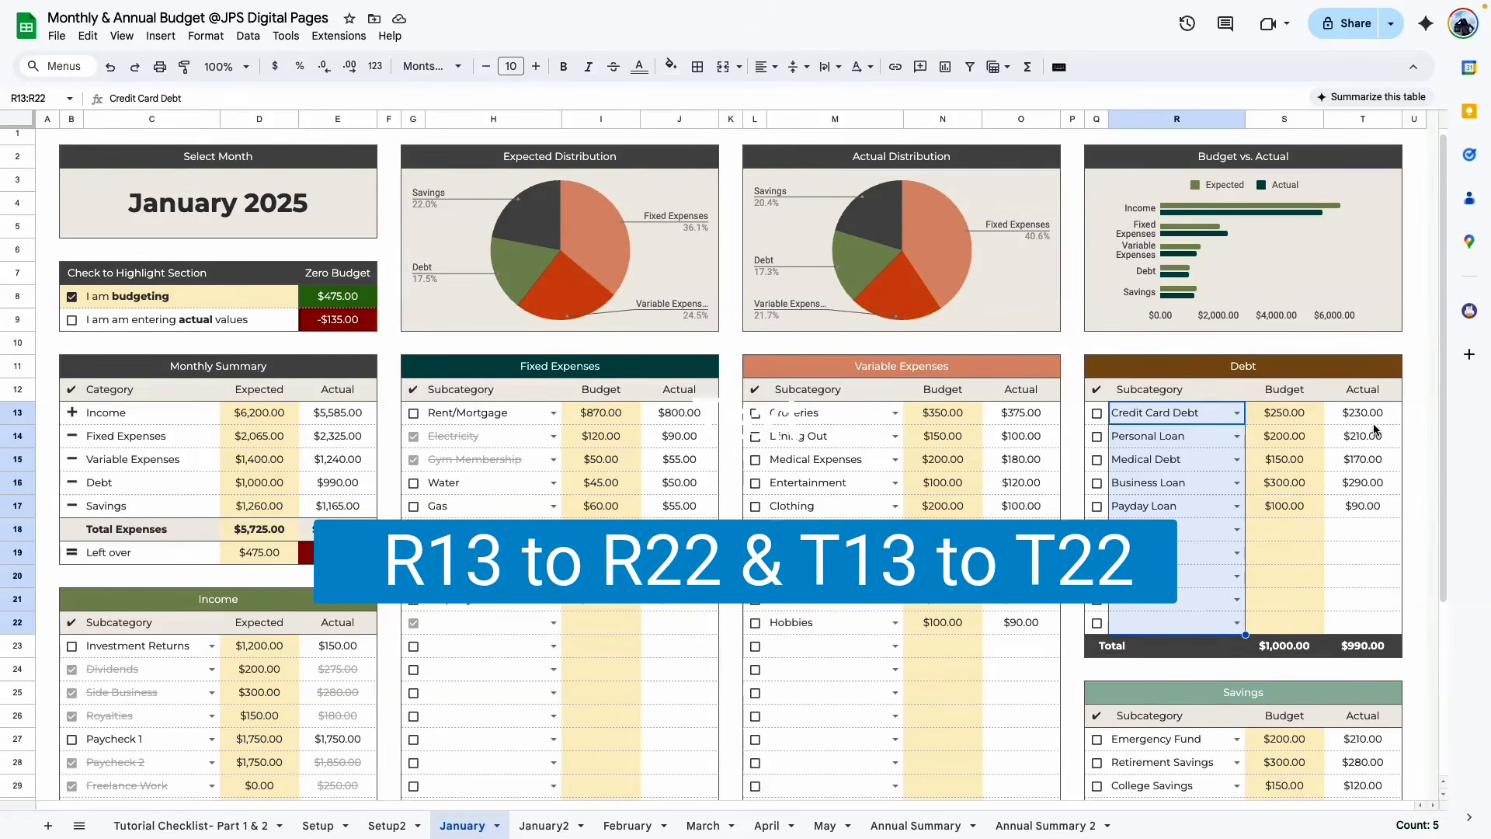
# Check the January sheet's Debt actual range T13:T22 and the Savings ranges R27:R36 and T27:T36
pyautogui.moveTo(1376, 416); pyautogui.dragTo(1378, 629)
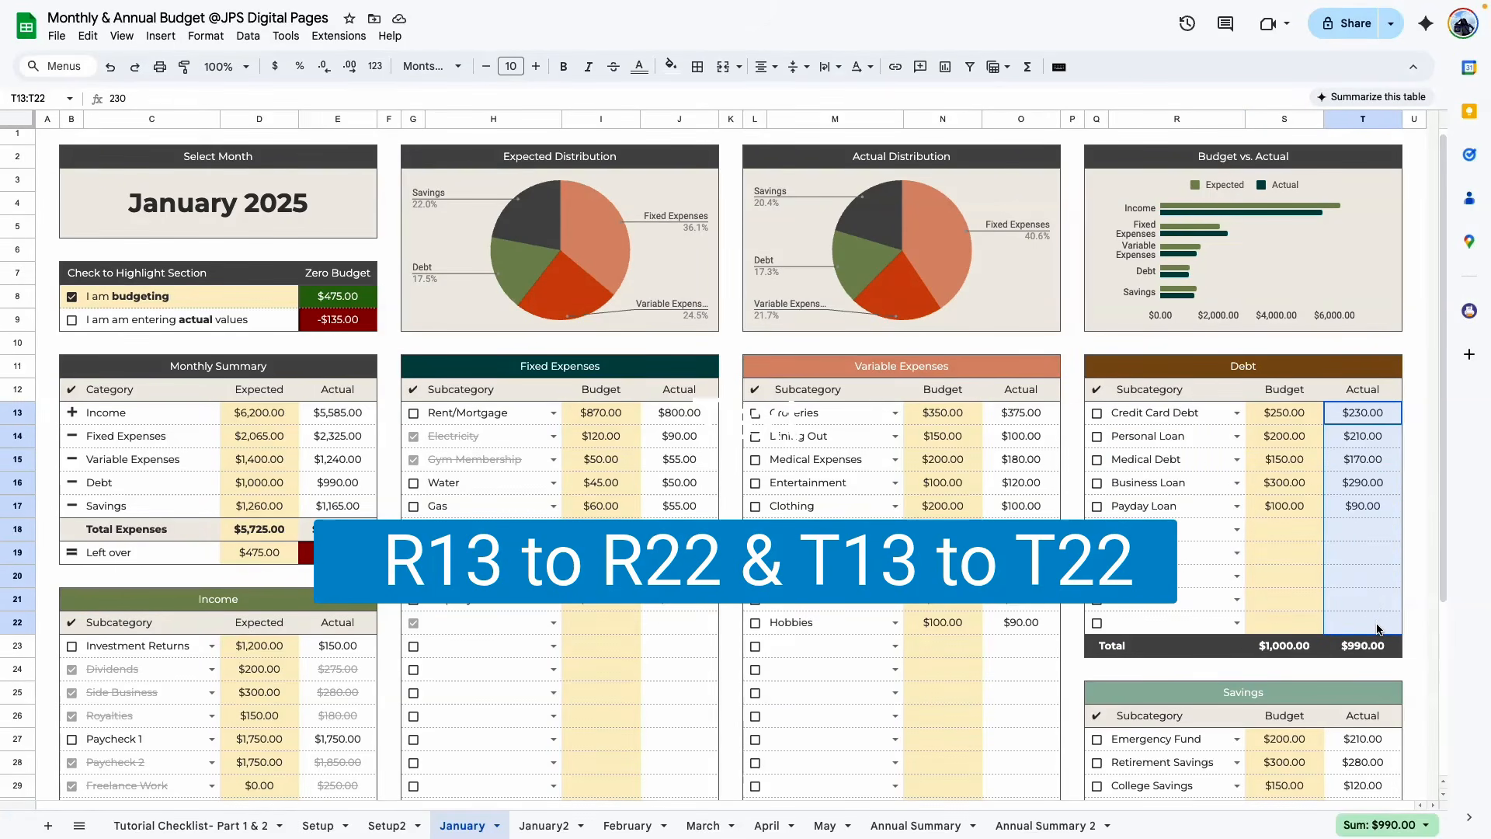
pyautogui.scroll(-3, 1274, 570)
pyautogui.moveTo(1165, 553); pyautogui.dragTo(1163, 769)
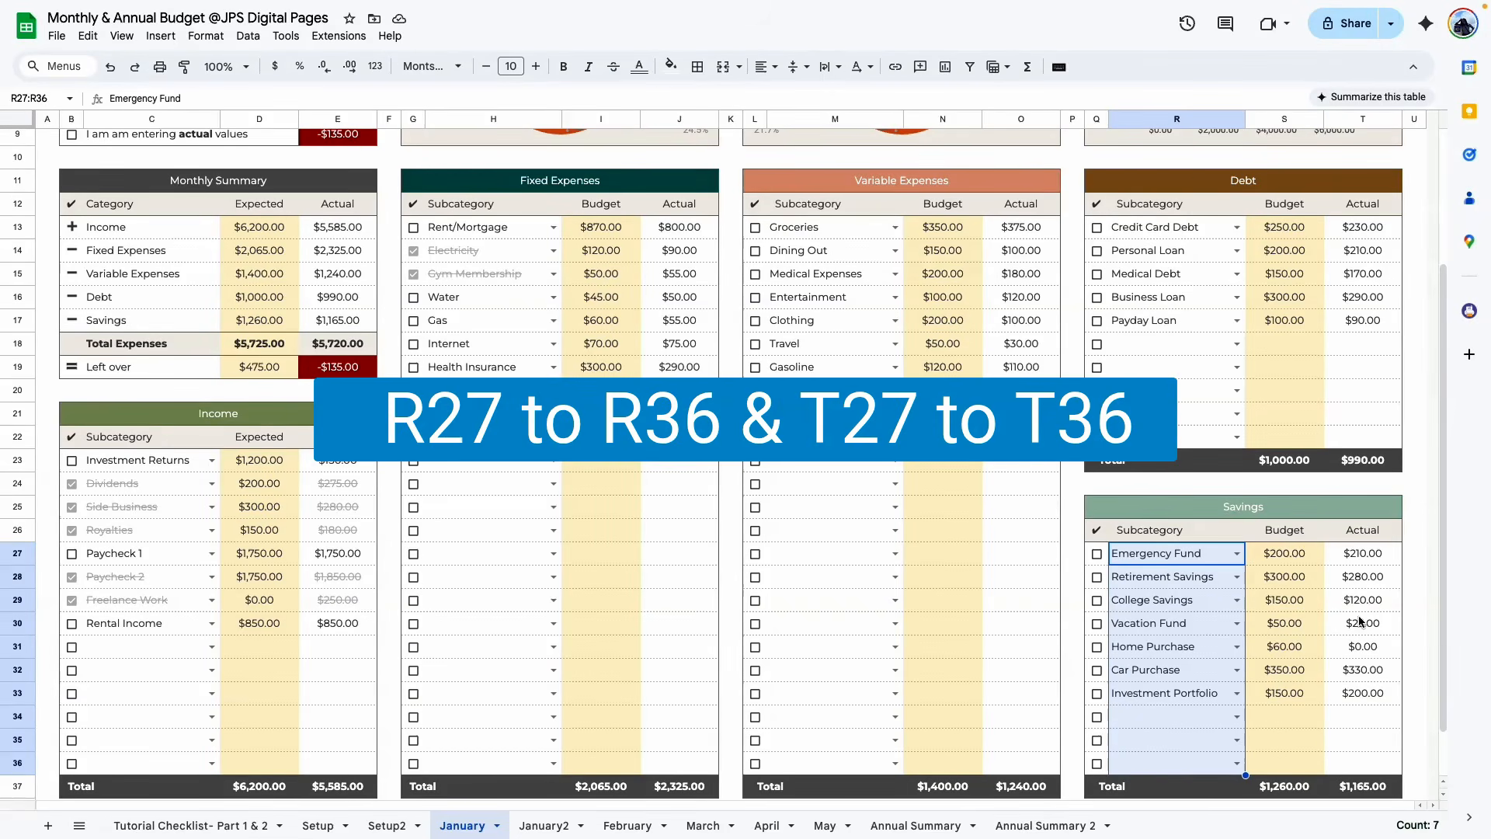
pyautogui.moveTo(1362, 553); pyautogui.dragTo(1372, 771)
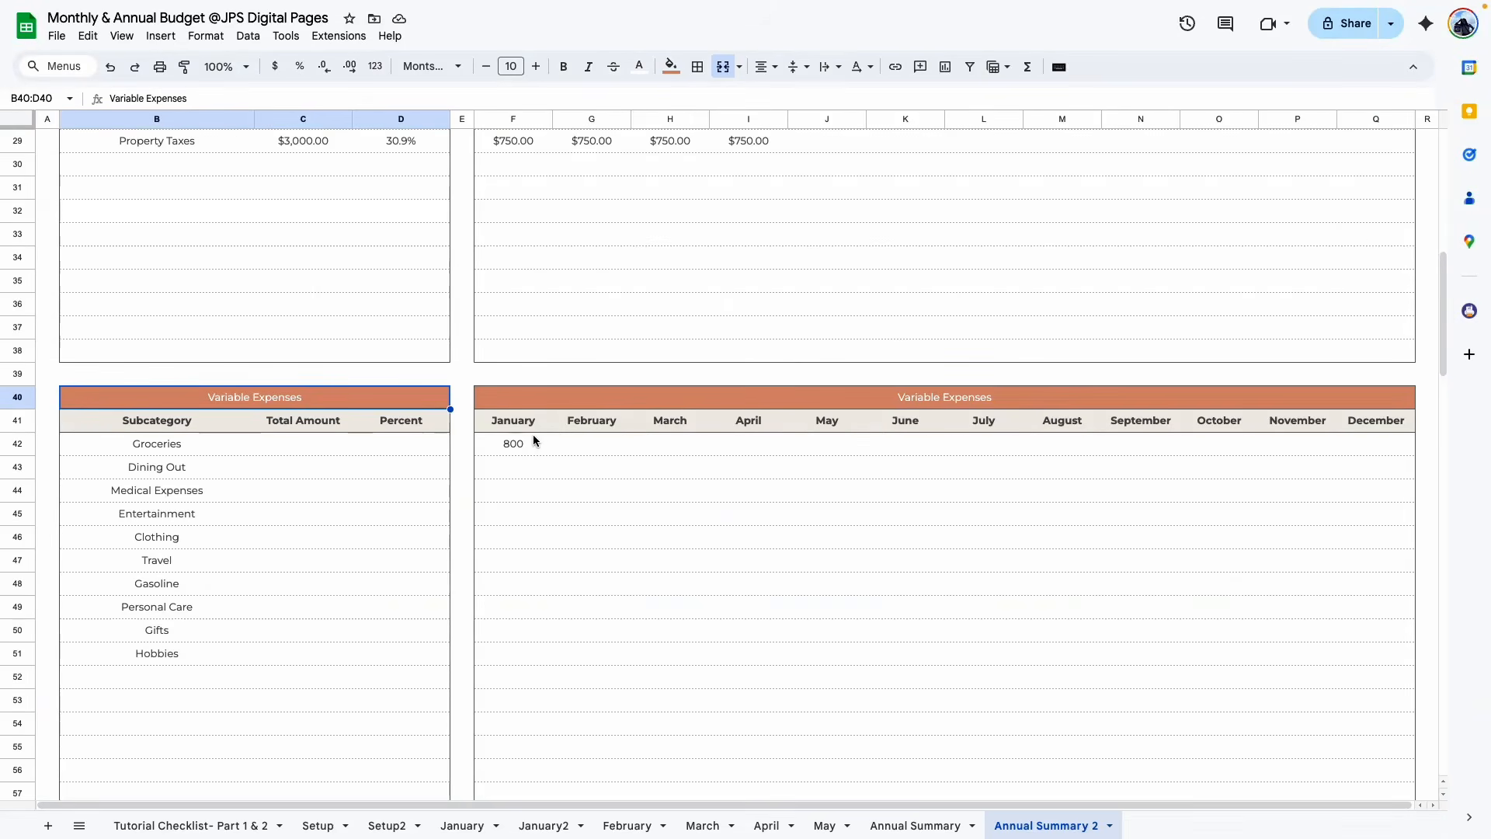
# Compare the formula text in Fixed Expenses cell F21 with the copy in Variable Expenses cell F42
pyautogui.scroll(5, 533, 441)
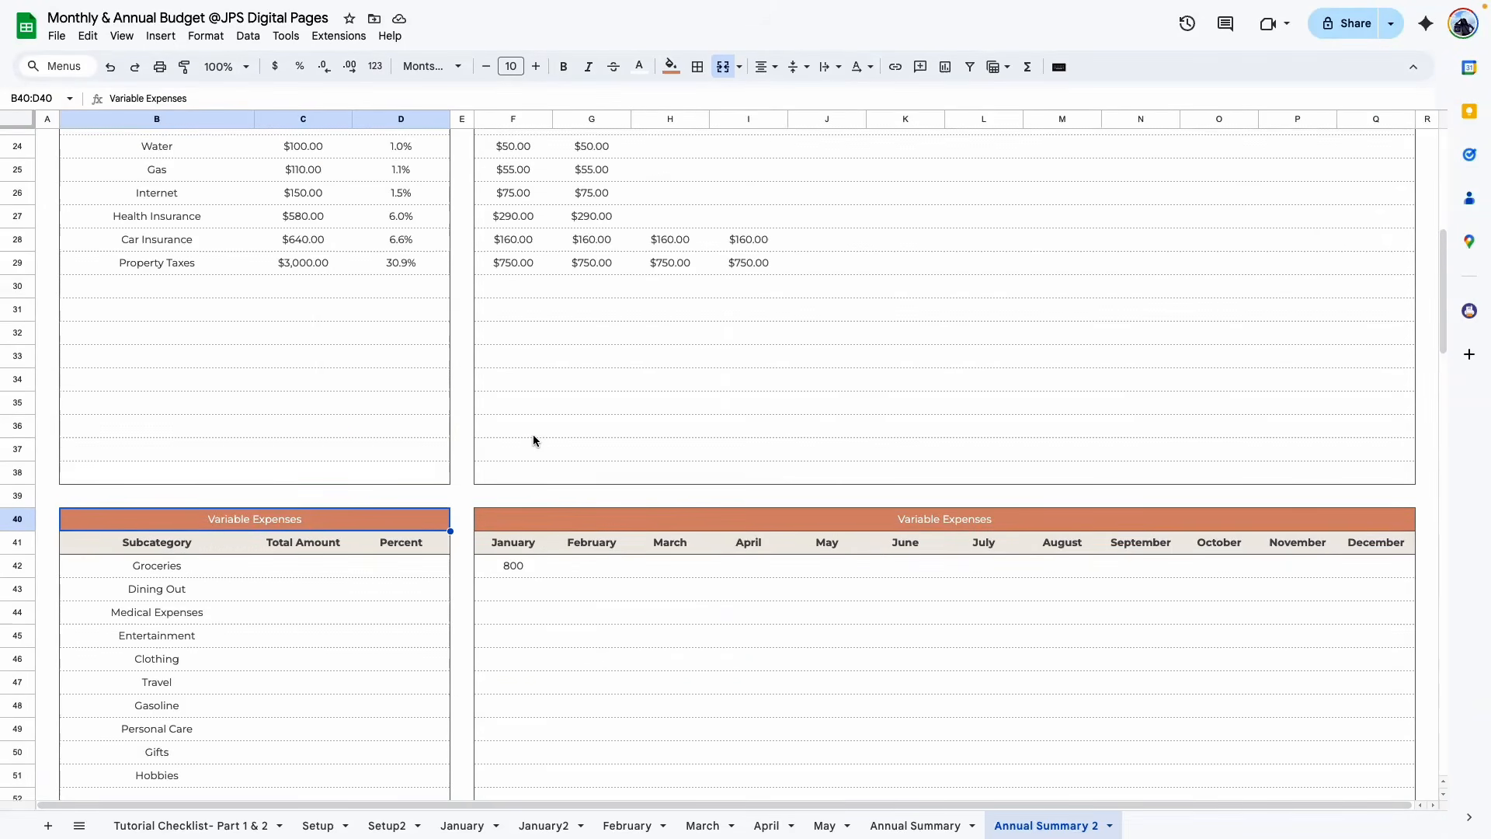
pyautogui.doubleClick(513, 198)
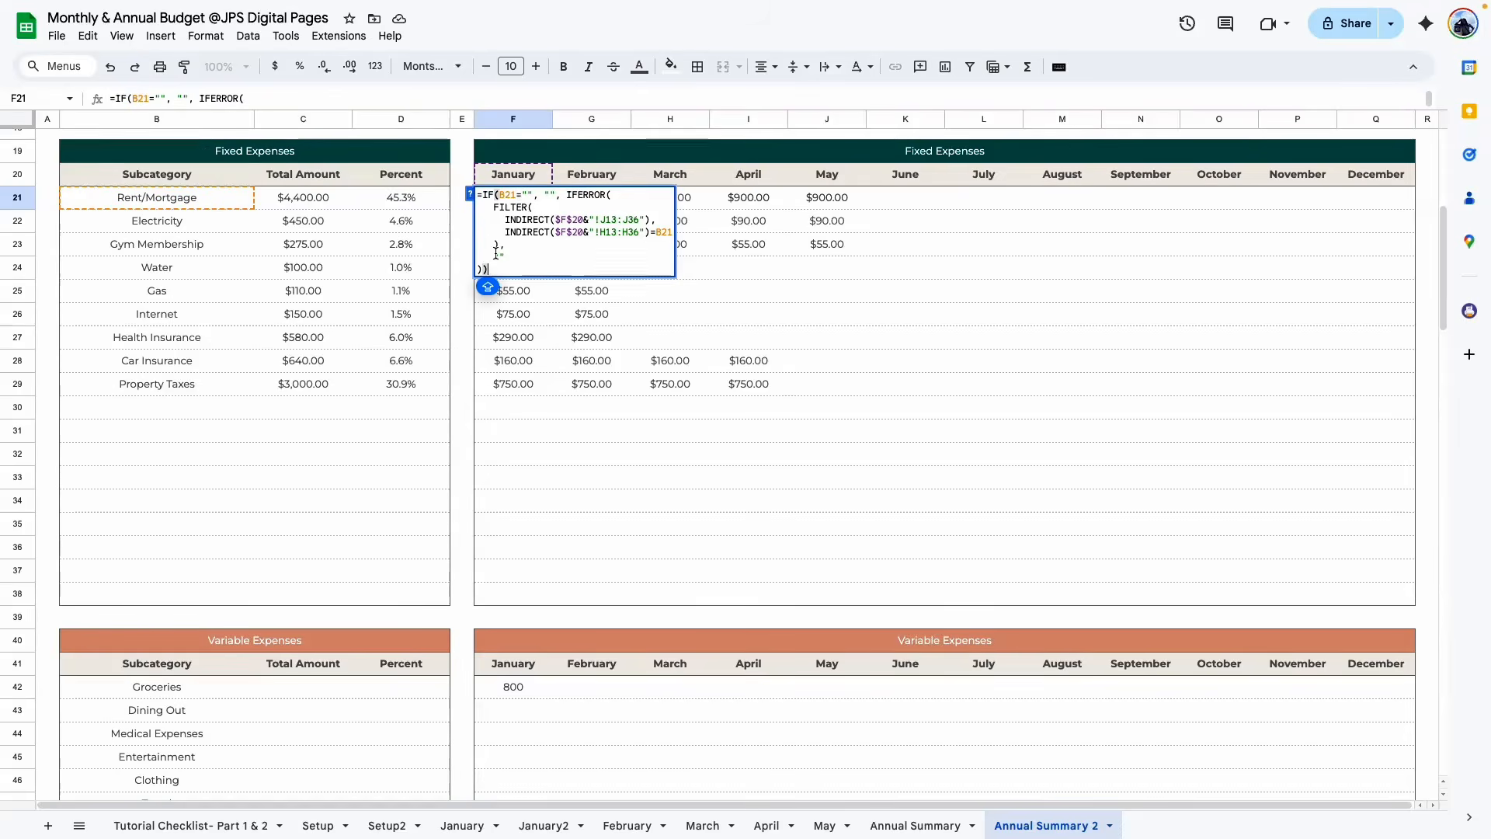
pyautogui.tripleClick(509, 686)
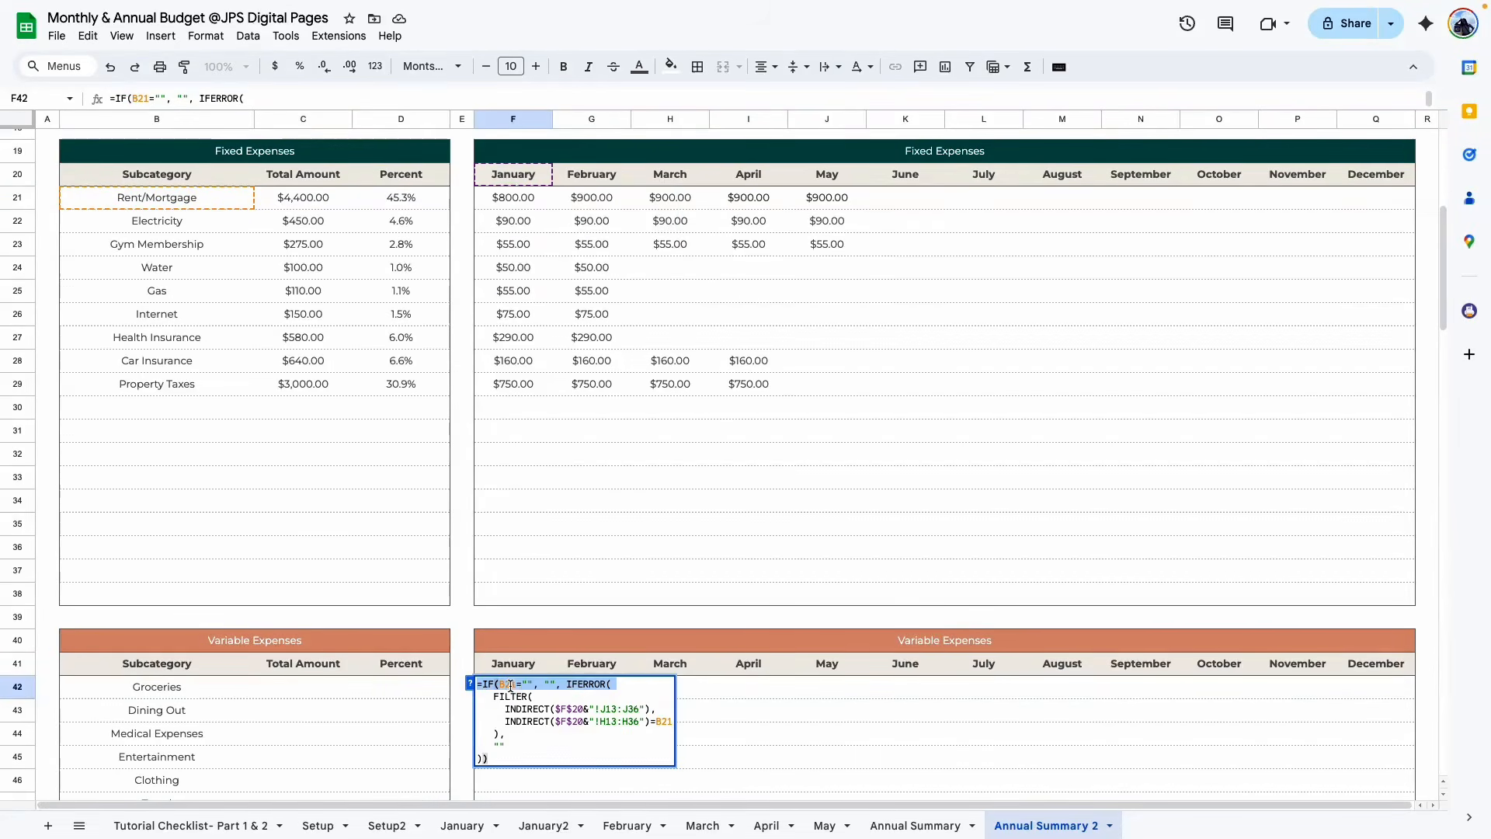
pyautogui.click(770, 715)
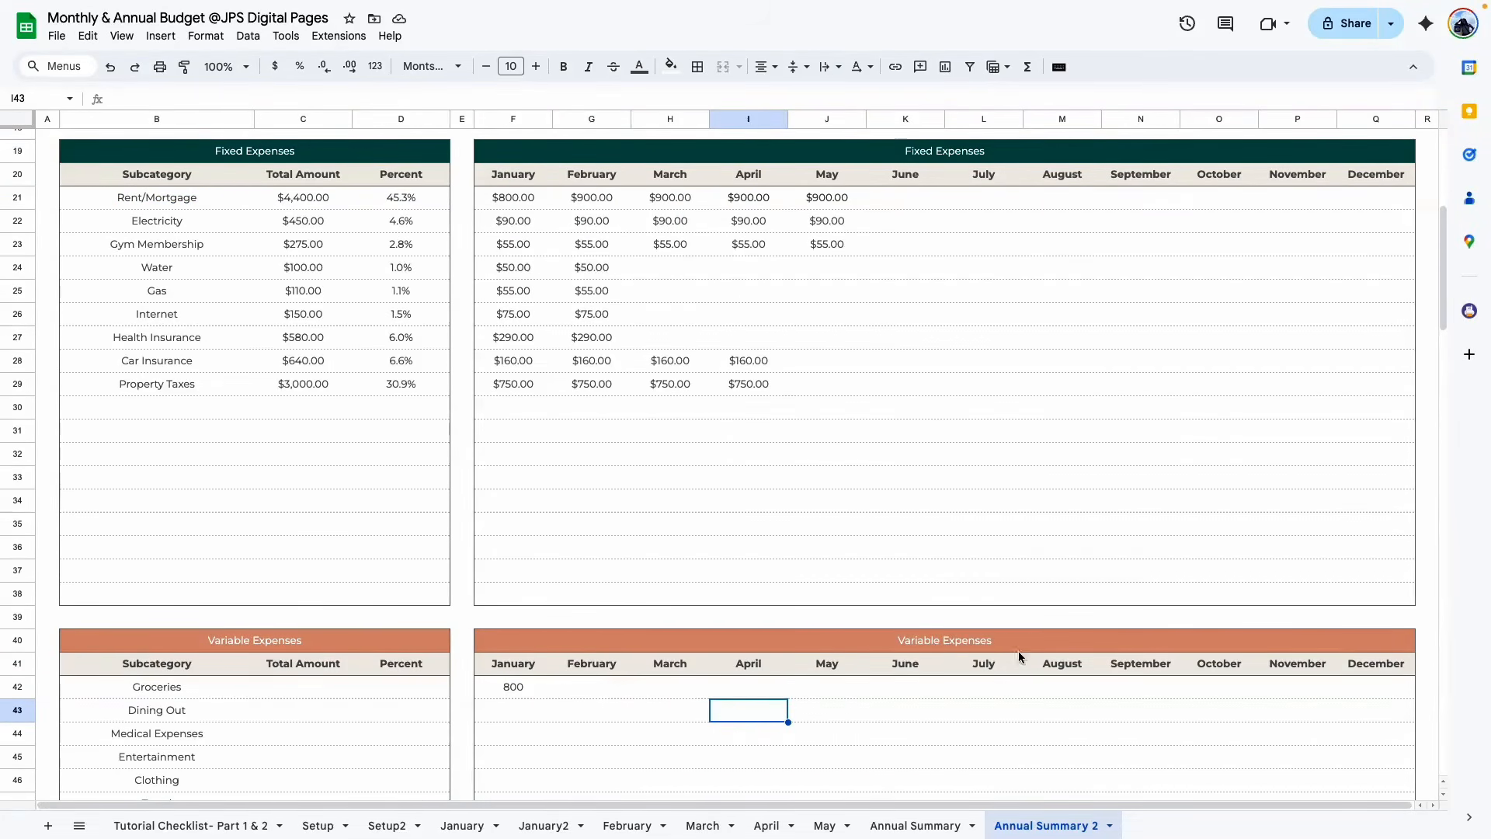
# Review the totals, percentages and monthly amounts in the filled-in Variable Expenses and Debt sections
pyautogui.scroll(-7, 1065, 711)
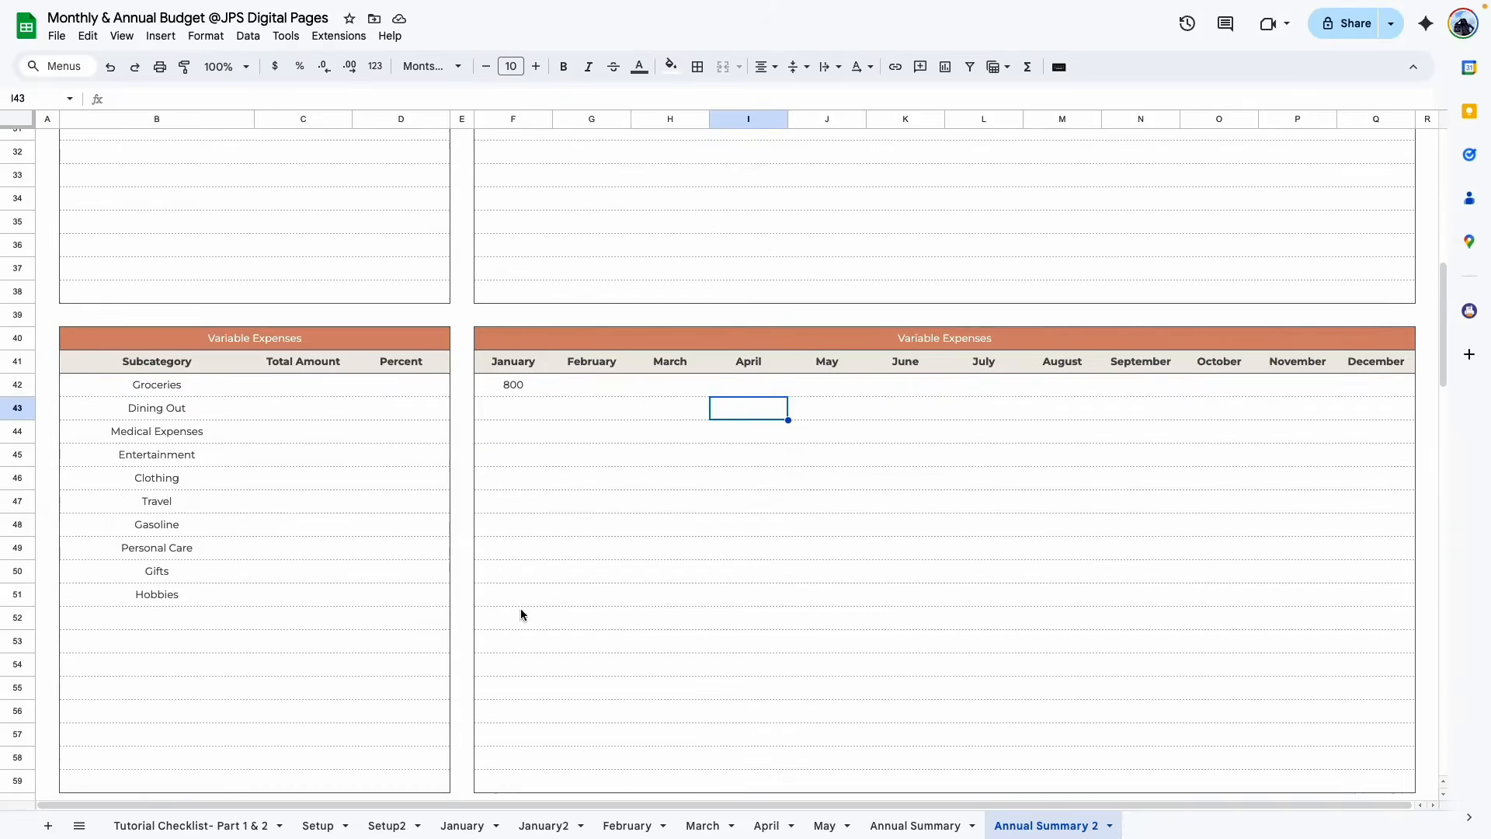
pyautogui.scroll(-2, 1013, 716)
pyautogui.scroll(-3, 672, 602)
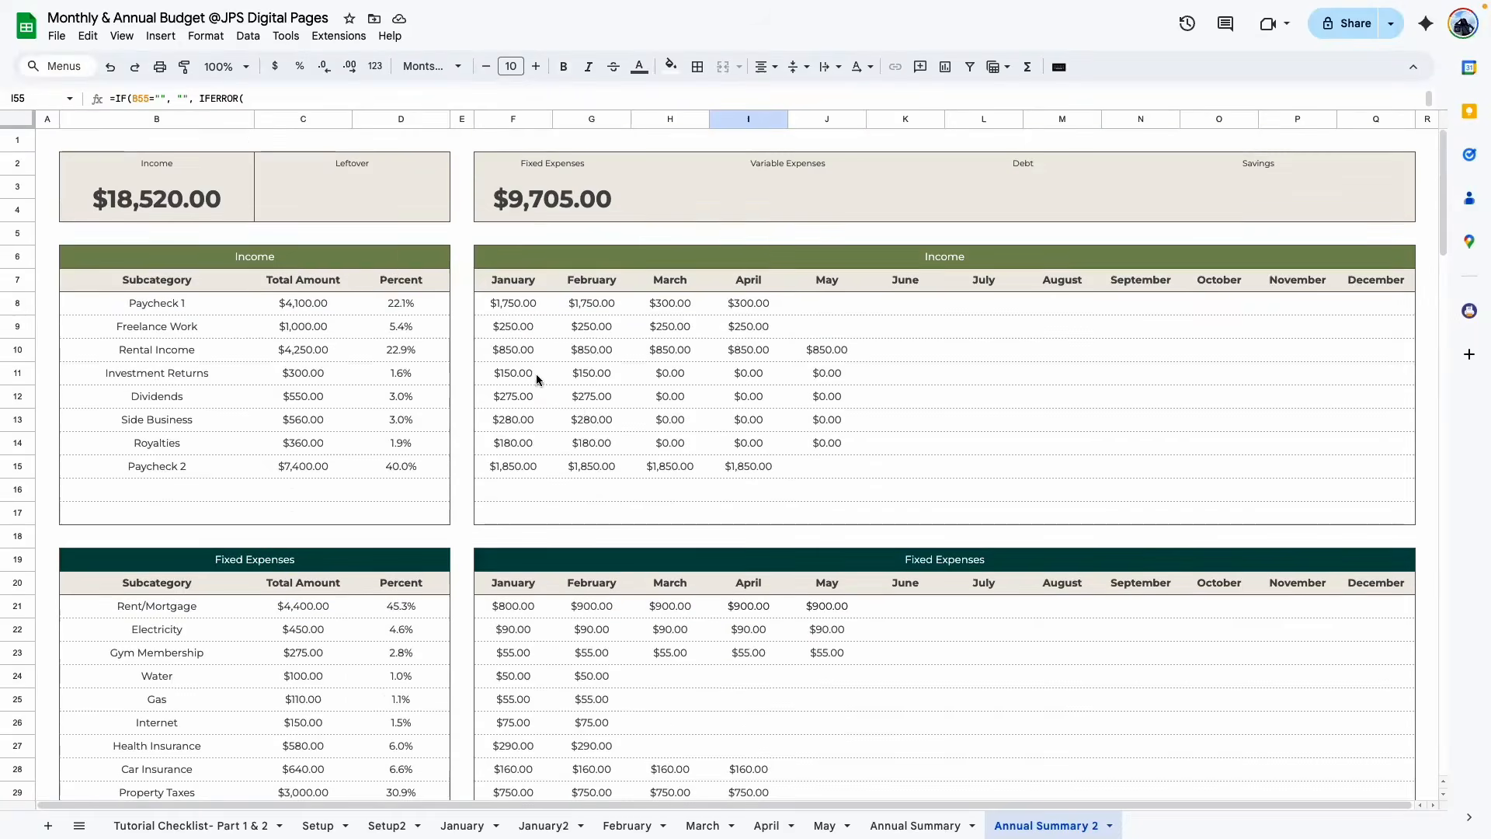
pyautogui.scroll(-8, 515, 420)
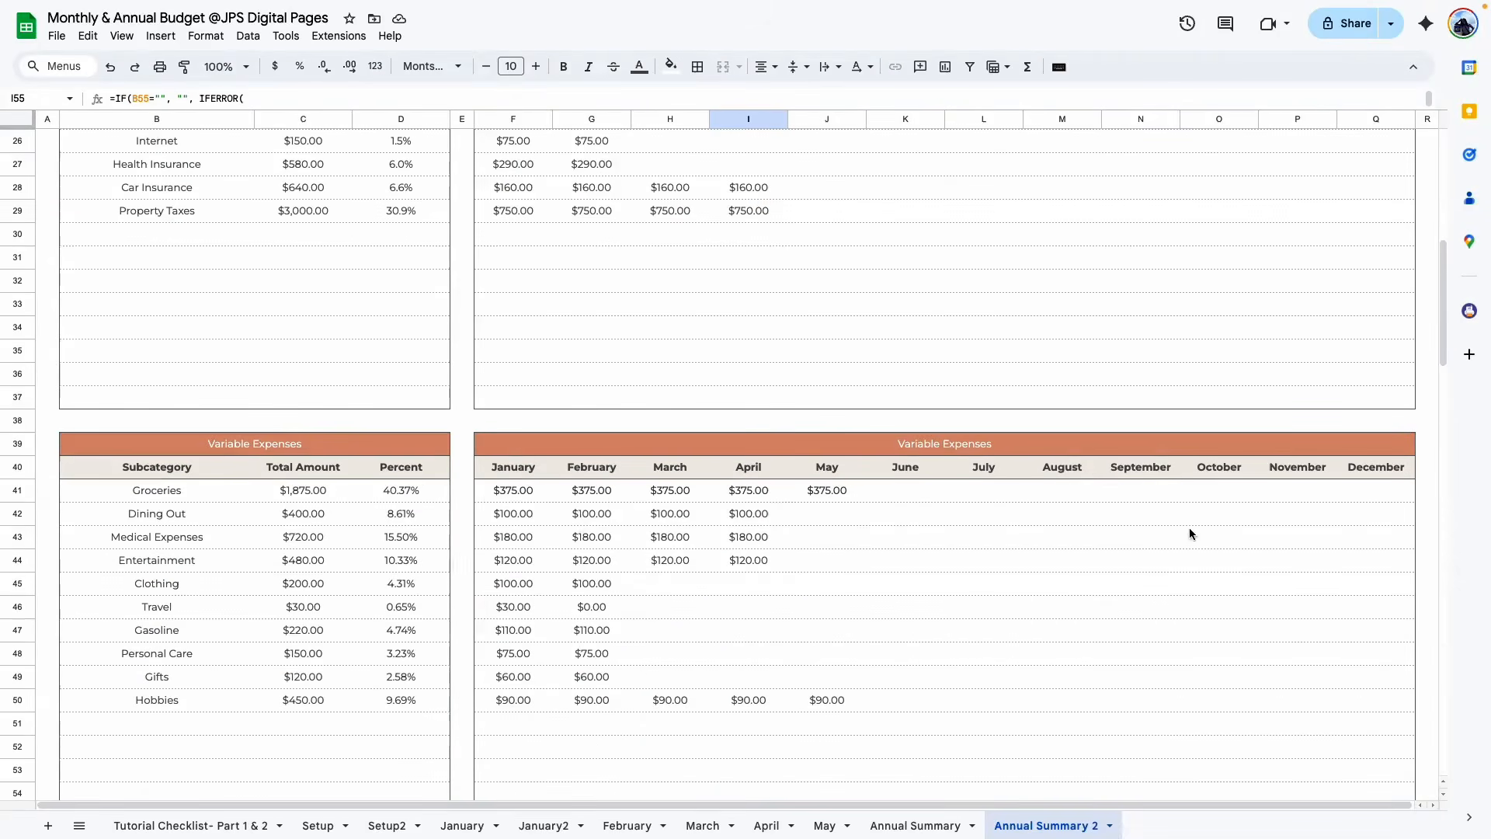
pyautogui.scroll(-2, 516, 536)
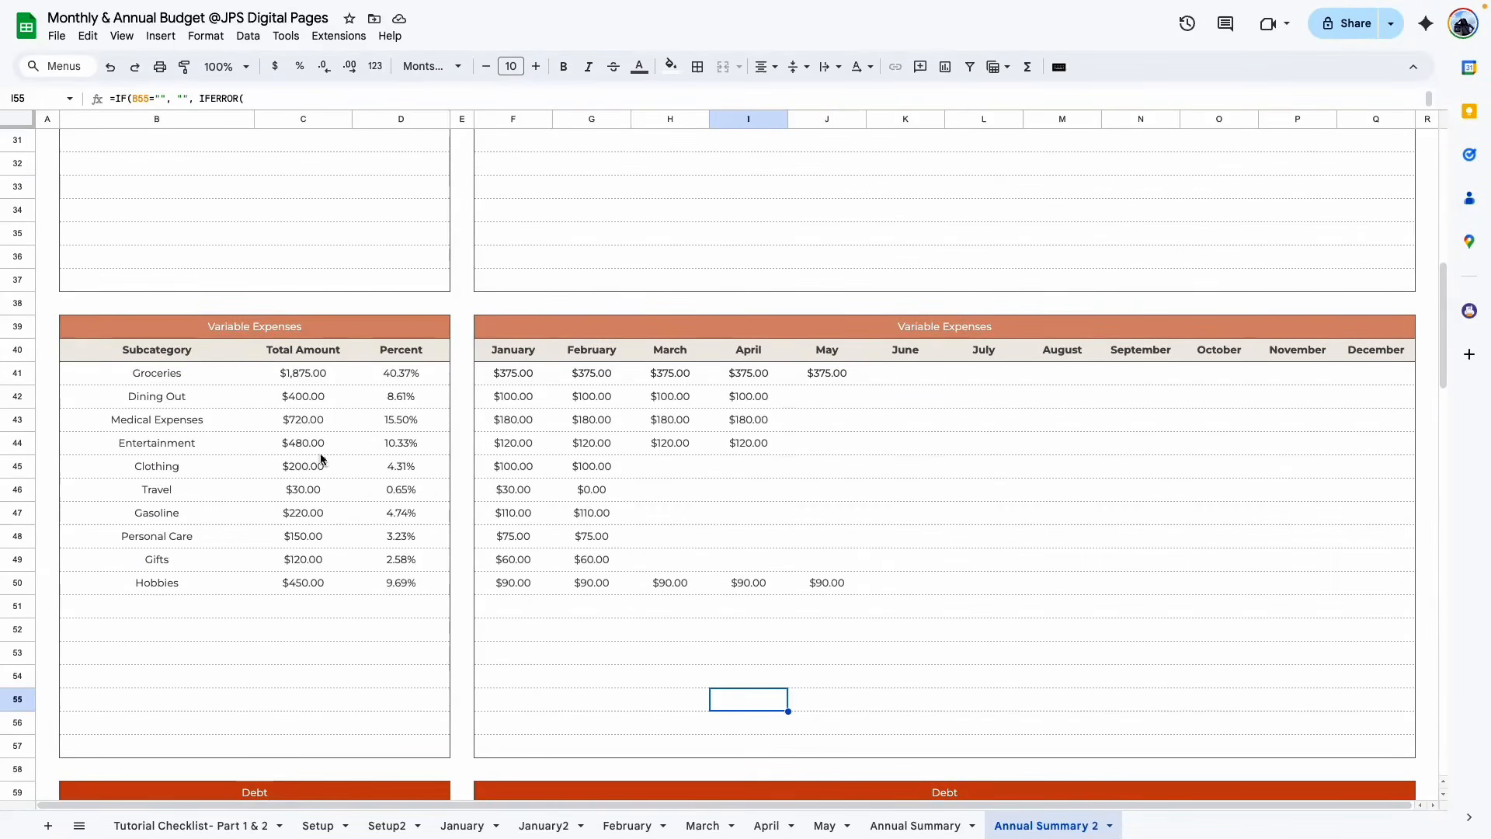
pyautogui.scroll(-5, 579, 699)
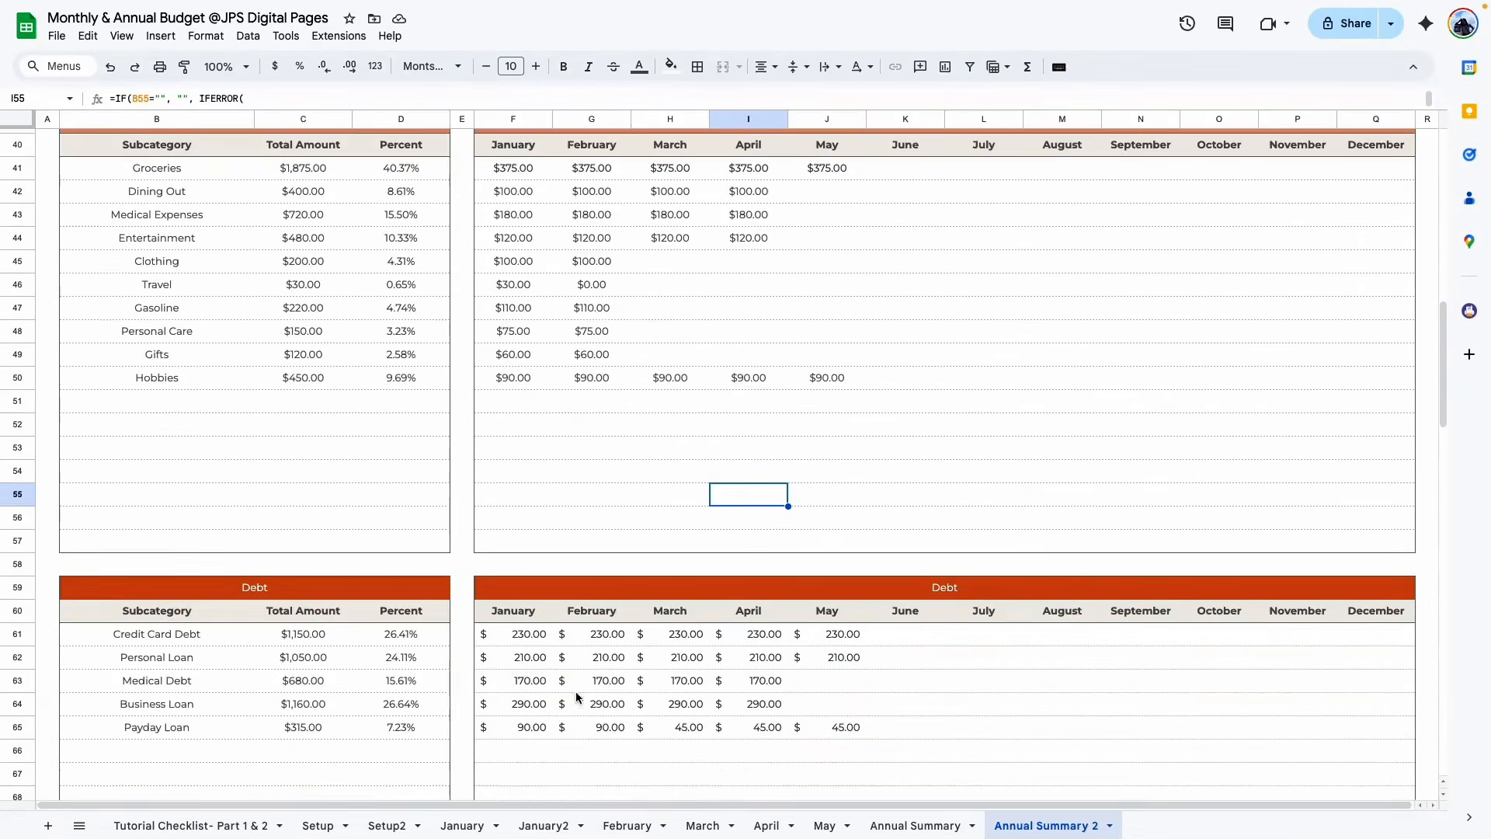
pyautogui.scroll(-3, 435, 637)
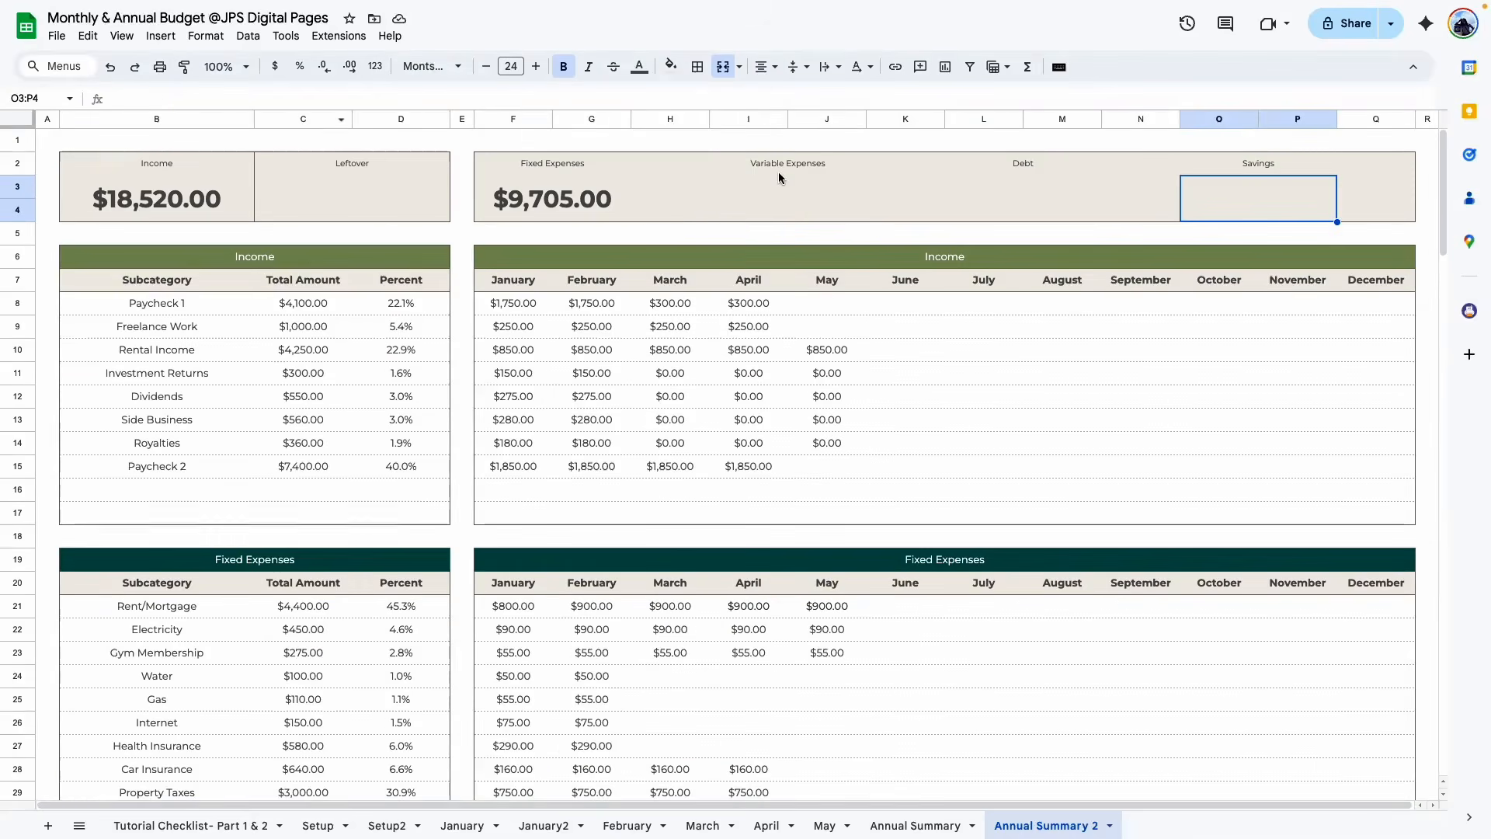
# Enter =SUM(C41:C57) in the Variable Expenses summary cell I3:J4 to total that section
pyautogui.click(771, 217)
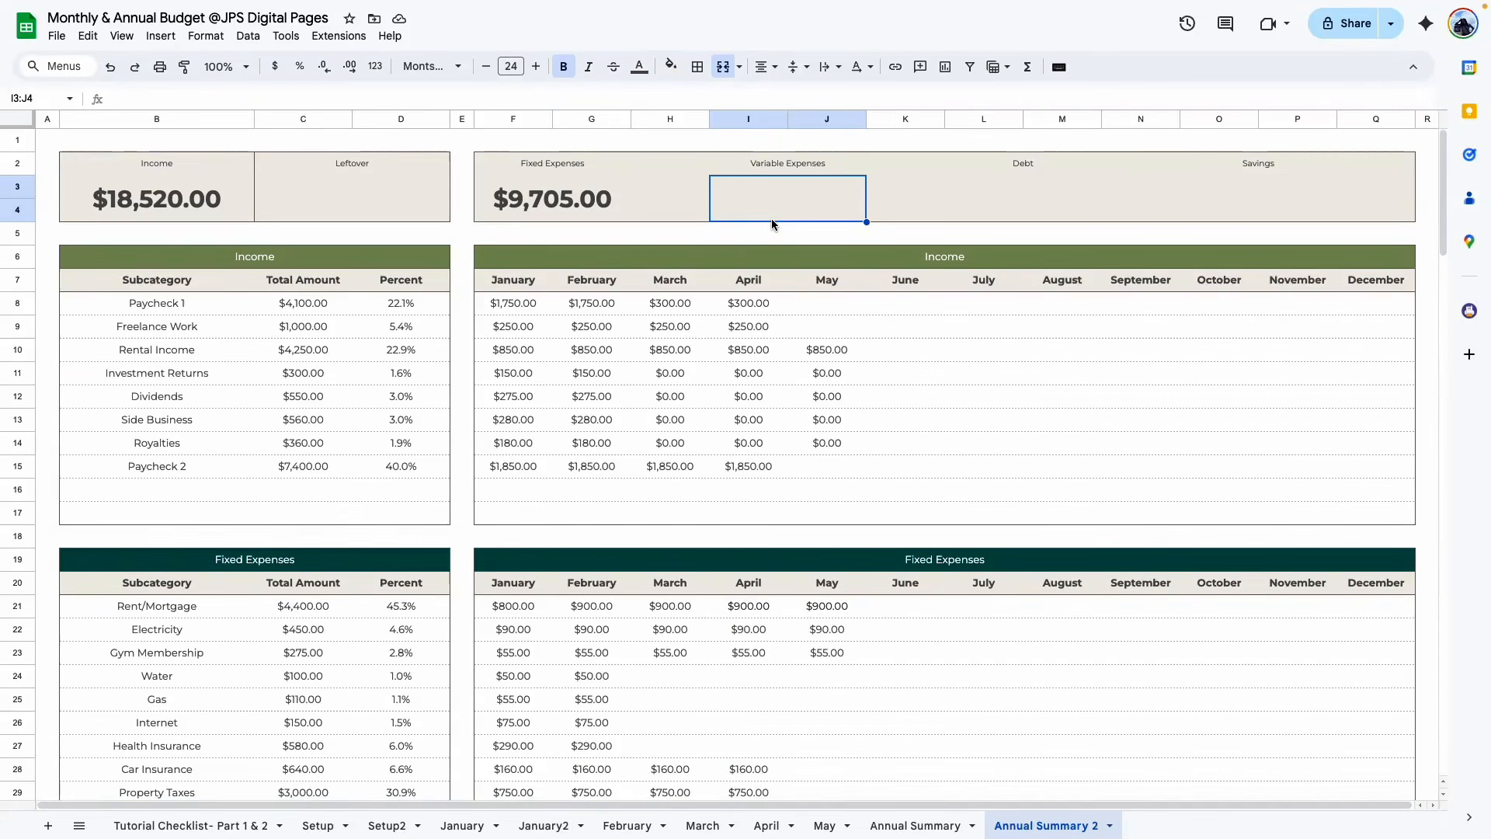
pyautogui.write('=SUM')
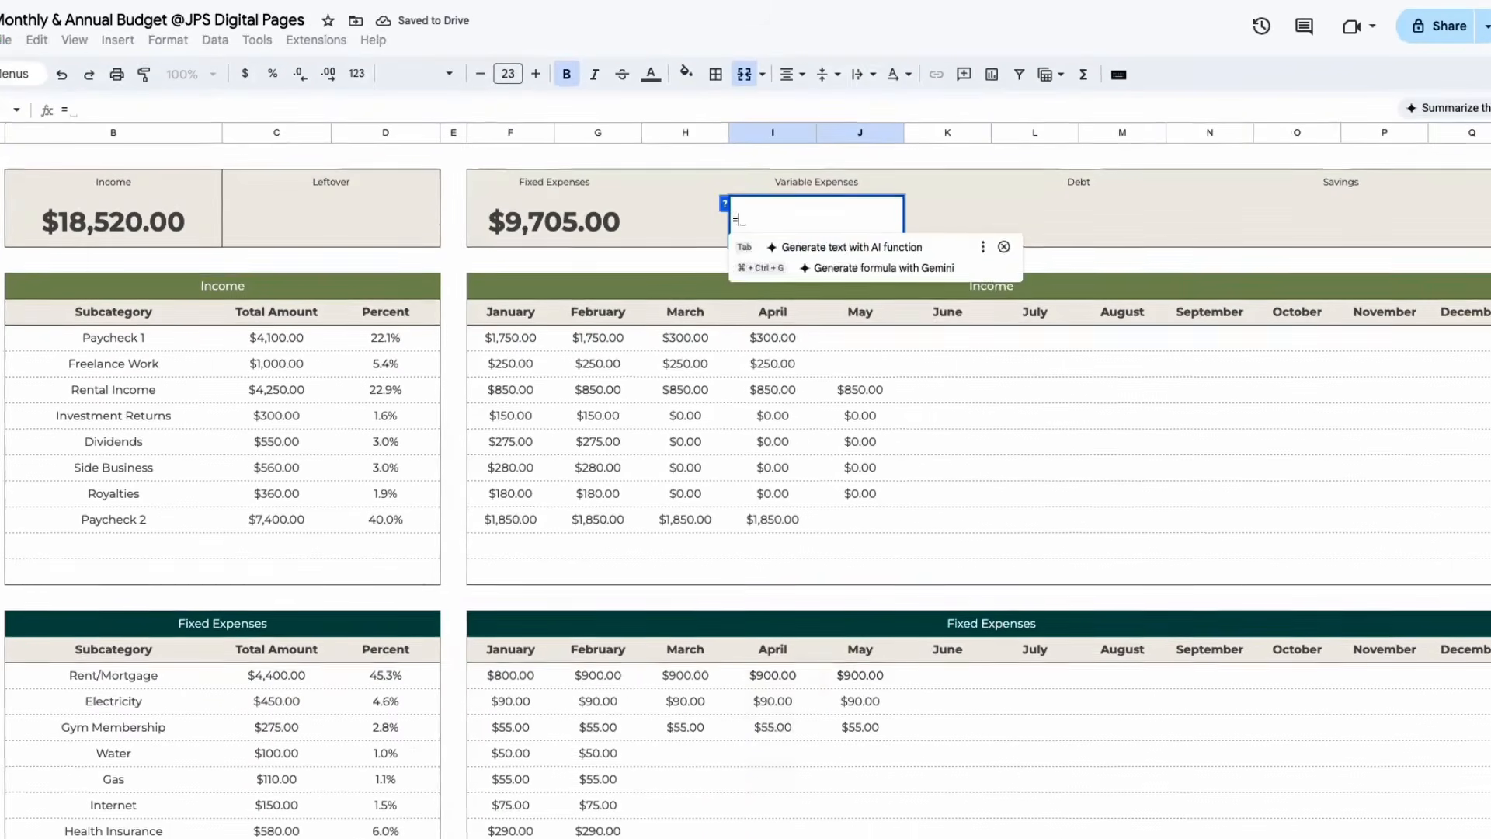
pyautogui.write('(')
pyautogui.scroll(-8, 554, 576)
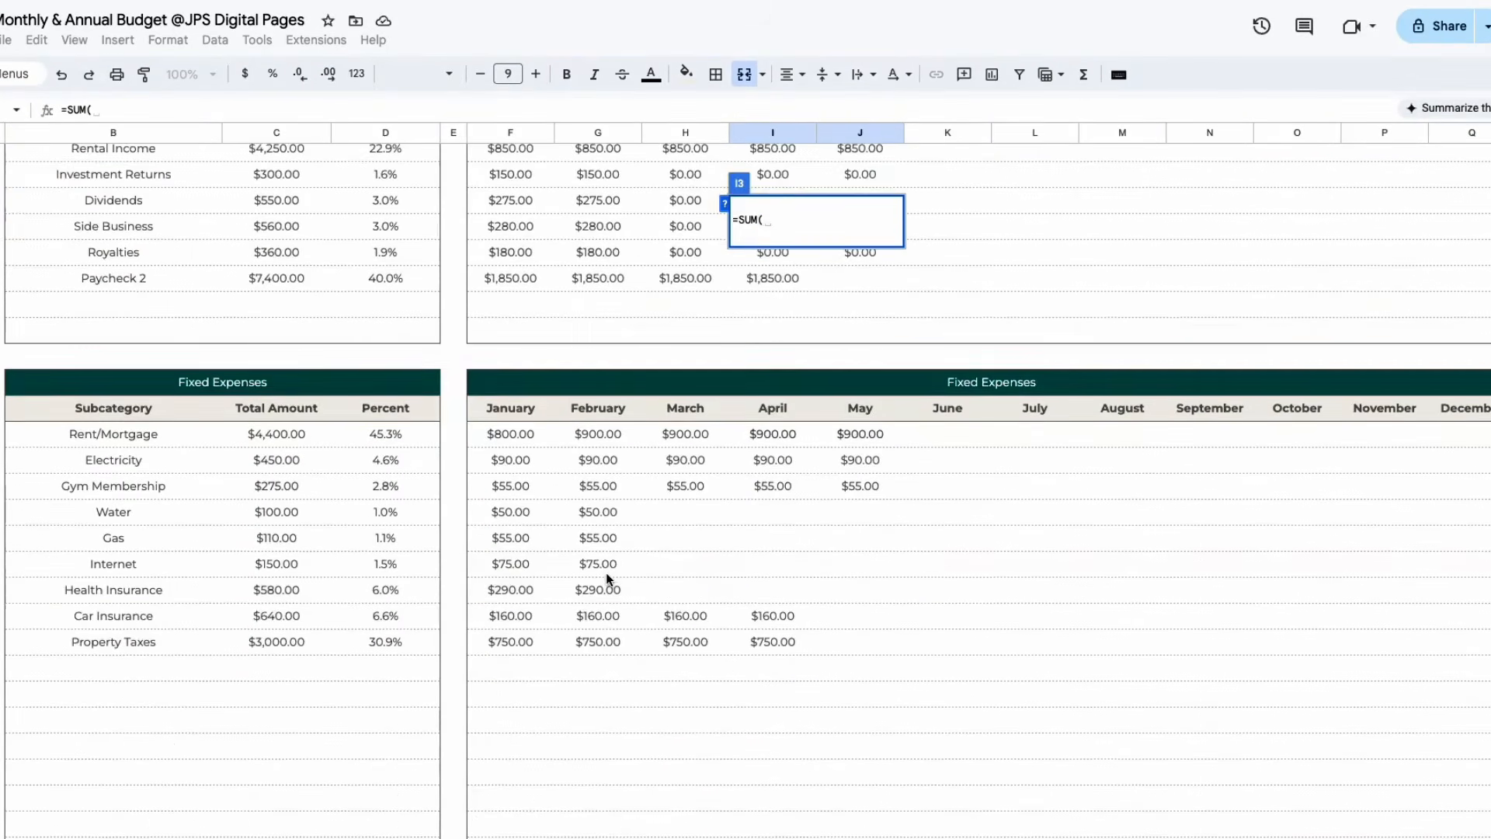
pyautogui.scroll(-2, 554, 575)
pyautogui.moveTo(290, 483); pyautogui.dragTo(297, 636)
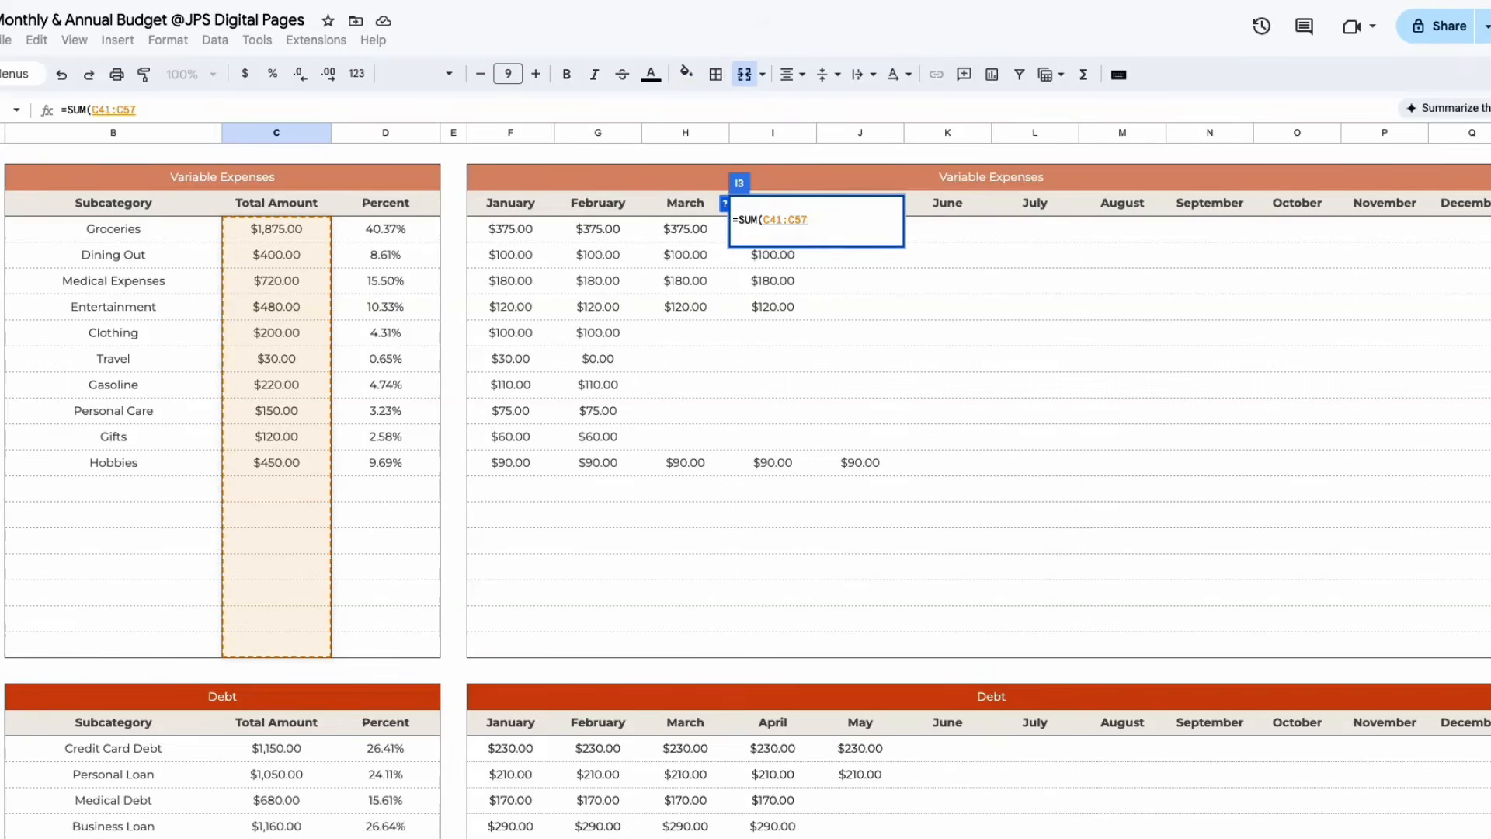
pyautogui.press('Return')
# Enter =SUM(C61:C70) in the Debt summary cell L3:M4 to total the debt amounts
pyautogui.scroll(1, 977, 323)
pyautogui.click(1075, 208)
pyautogui.write('=SU')
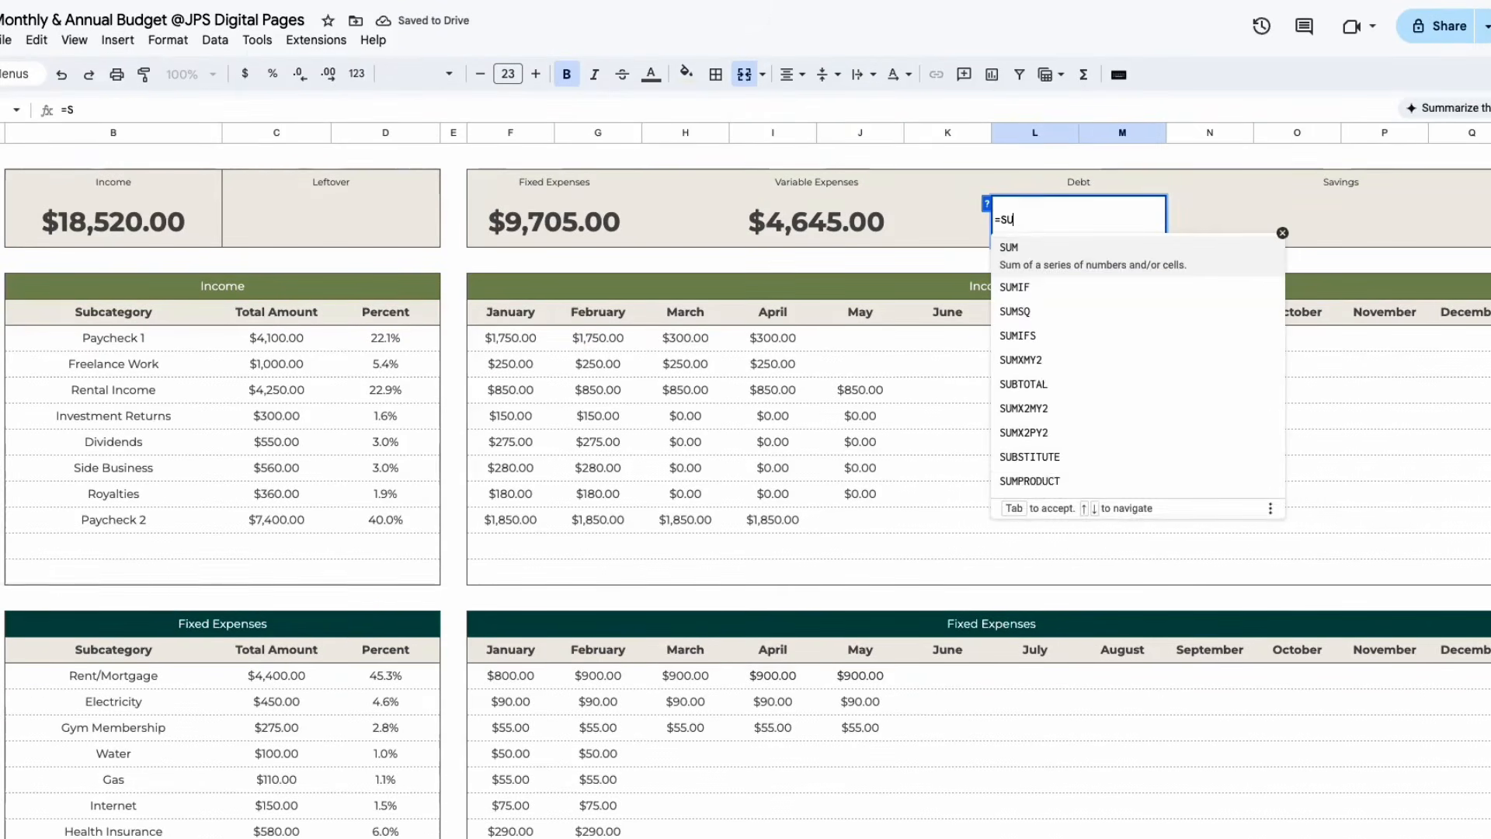
pyautogui.press('Tab')
pyautogui.scroll(-10, 277, 466)
pyautogui.moveTo(277, 320); pyautogui.dragTo(281, 557)
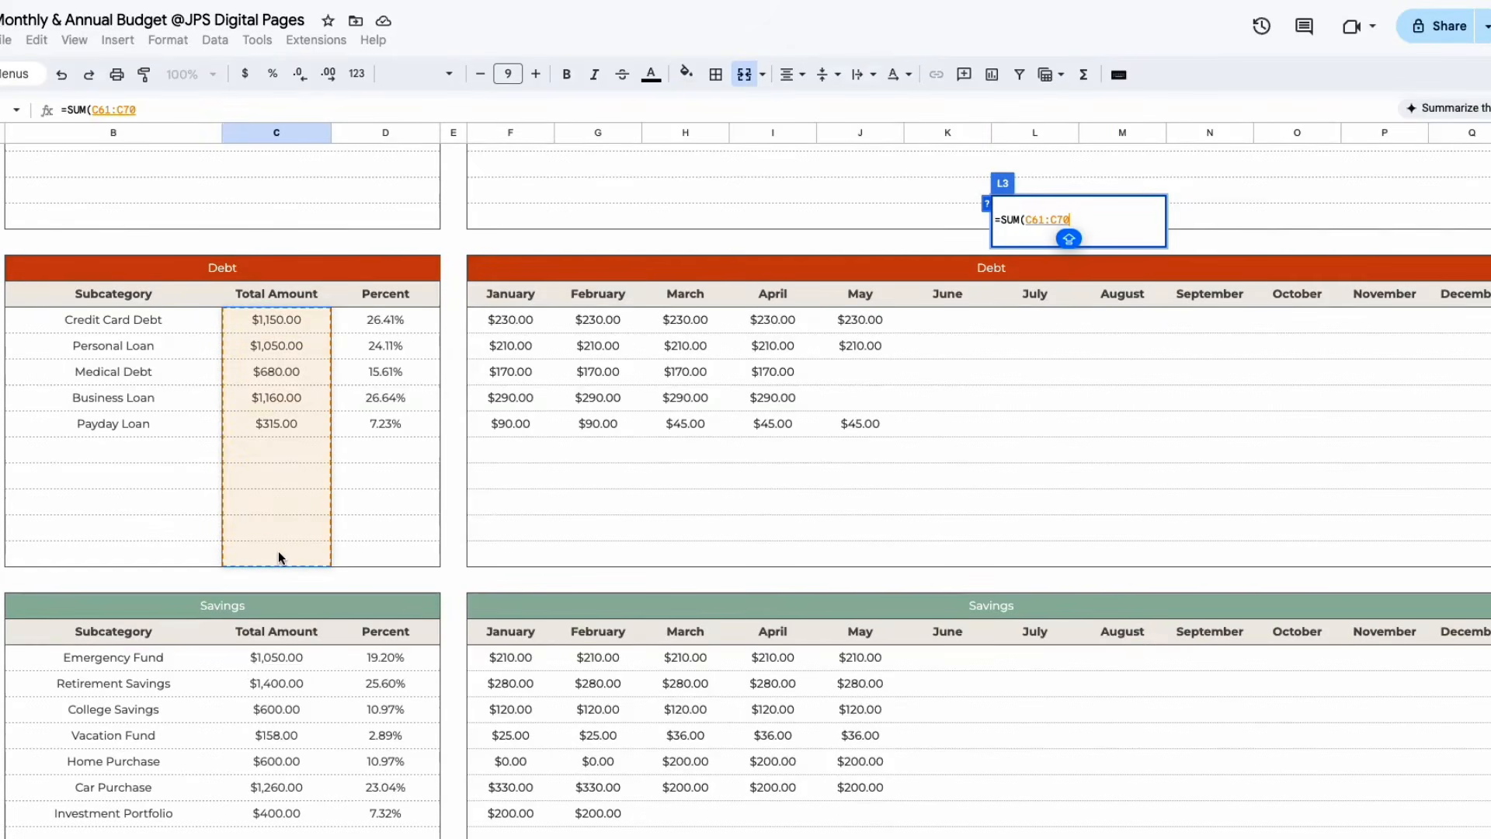
pyautogui.press('Return')
# Enter =SUM(C74:C83) in the Savings summary cell O3:P4 to total the savings amounts
pyautogui.scroll(1, 1325, 286)
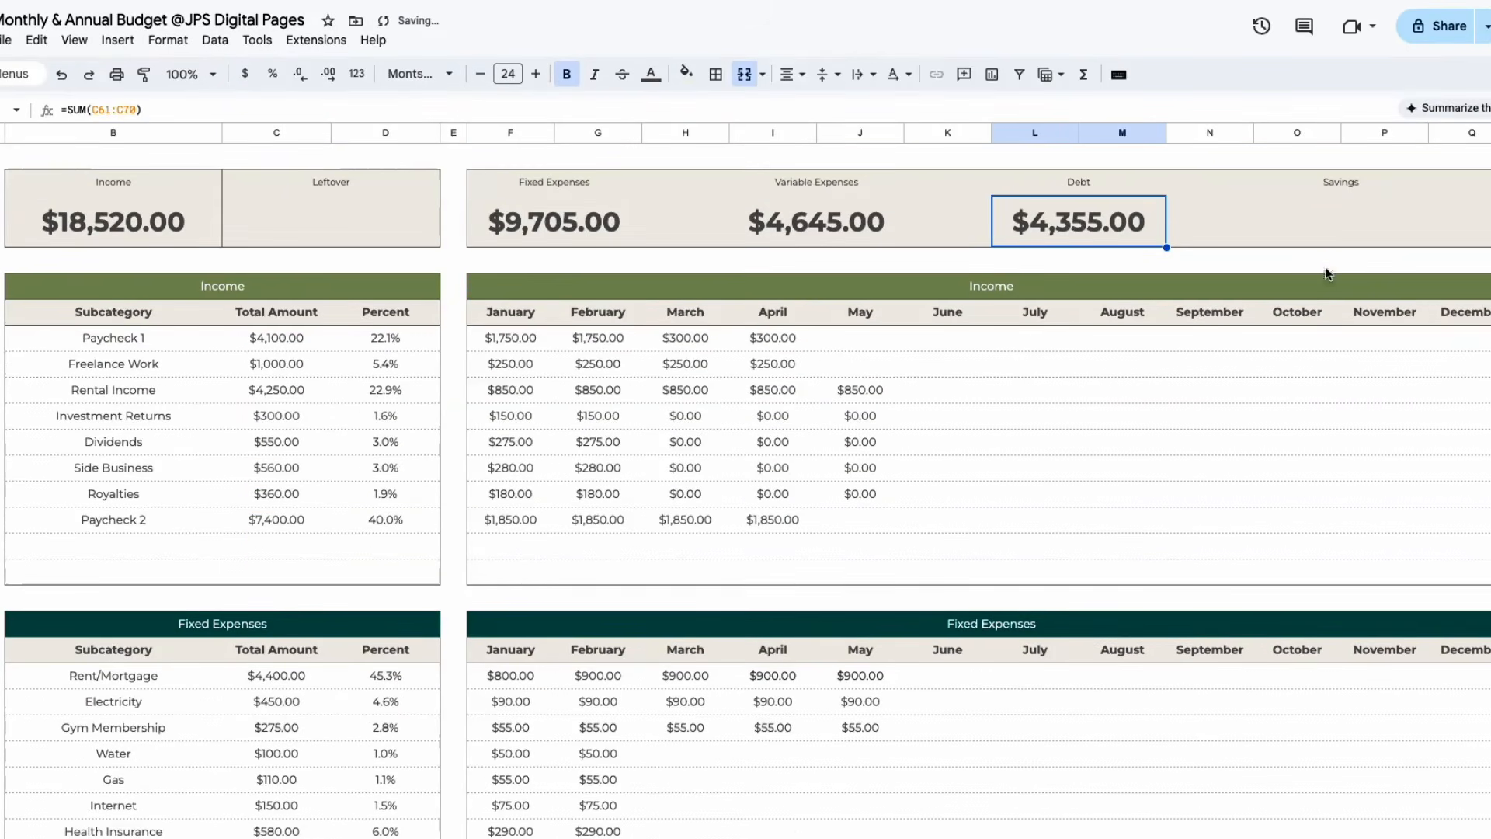
pyautogui.click(1352, 213)
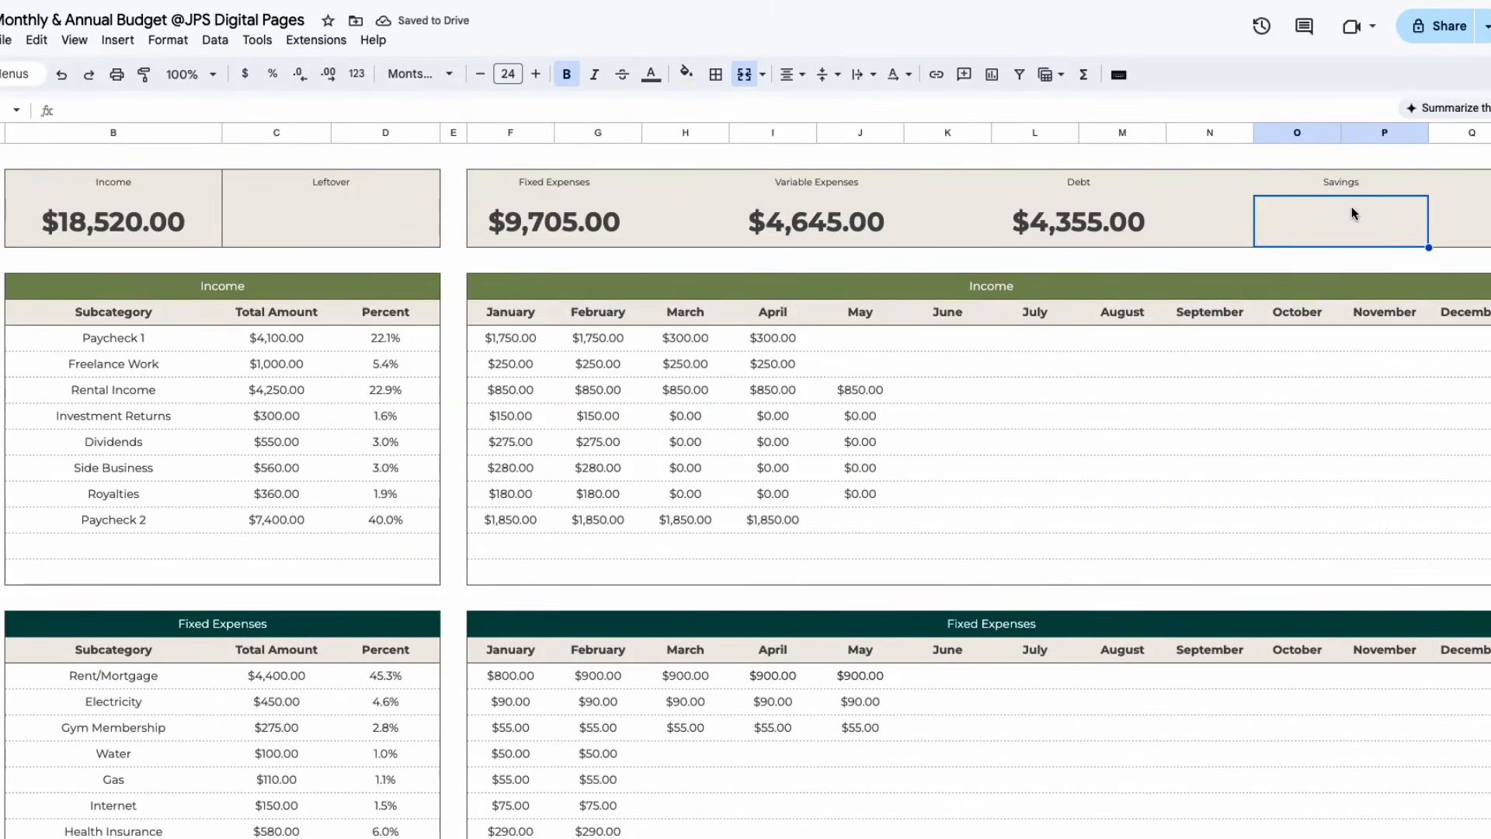
pyautogui.write('=SUM(')
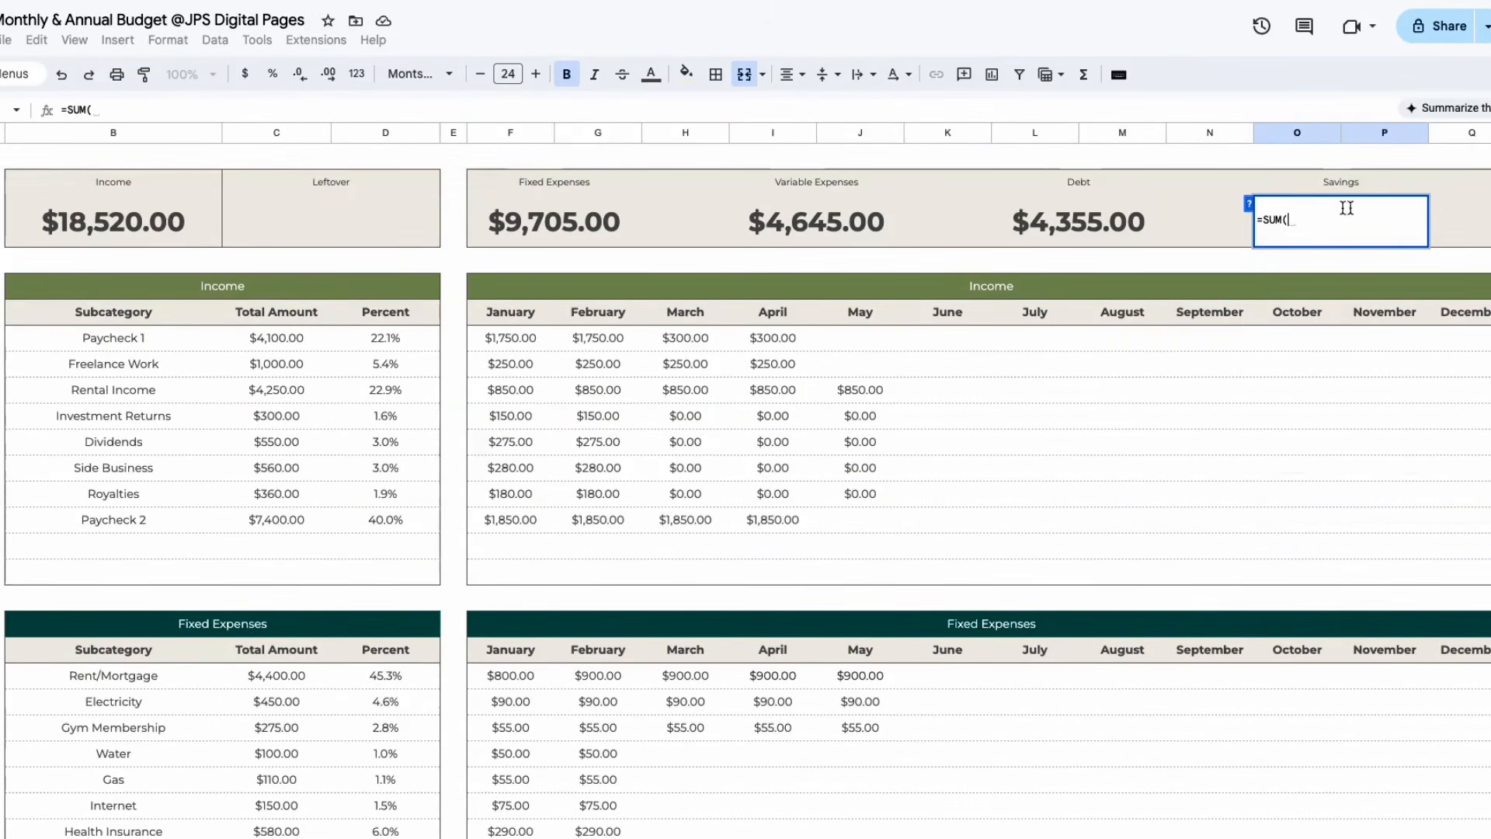
pyautogui.scroll(-15, 432, 449)
pyautogui.moveTo(301, 559); pyautogui.dragTo(319, 785)
pyautogui.press('Return')
pyautogui.scroll(1, 317, 763)
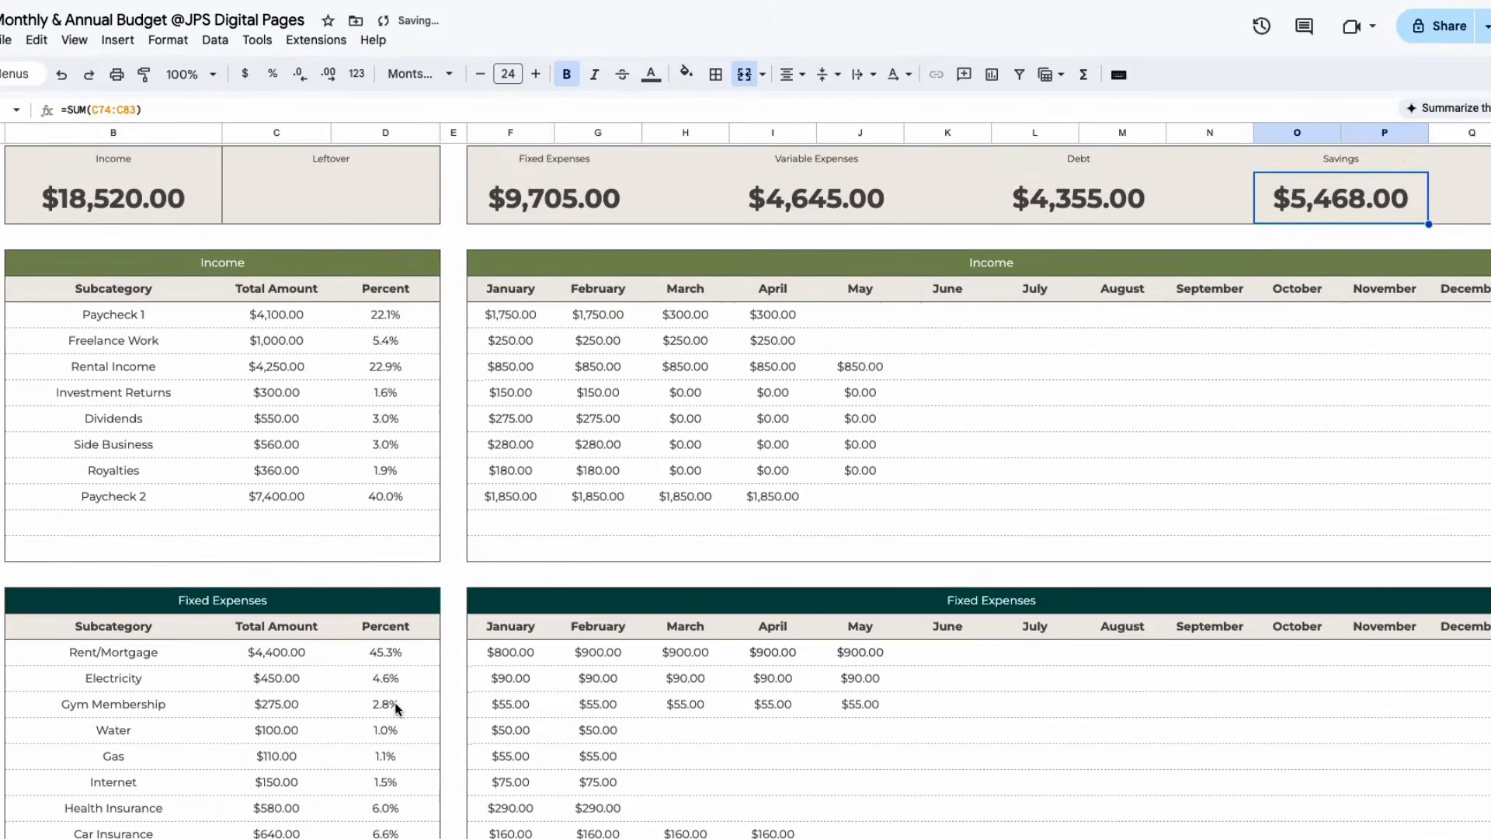
pyautogui.moveTo(579, 211); pyautogui.dragTo(1323, 225)
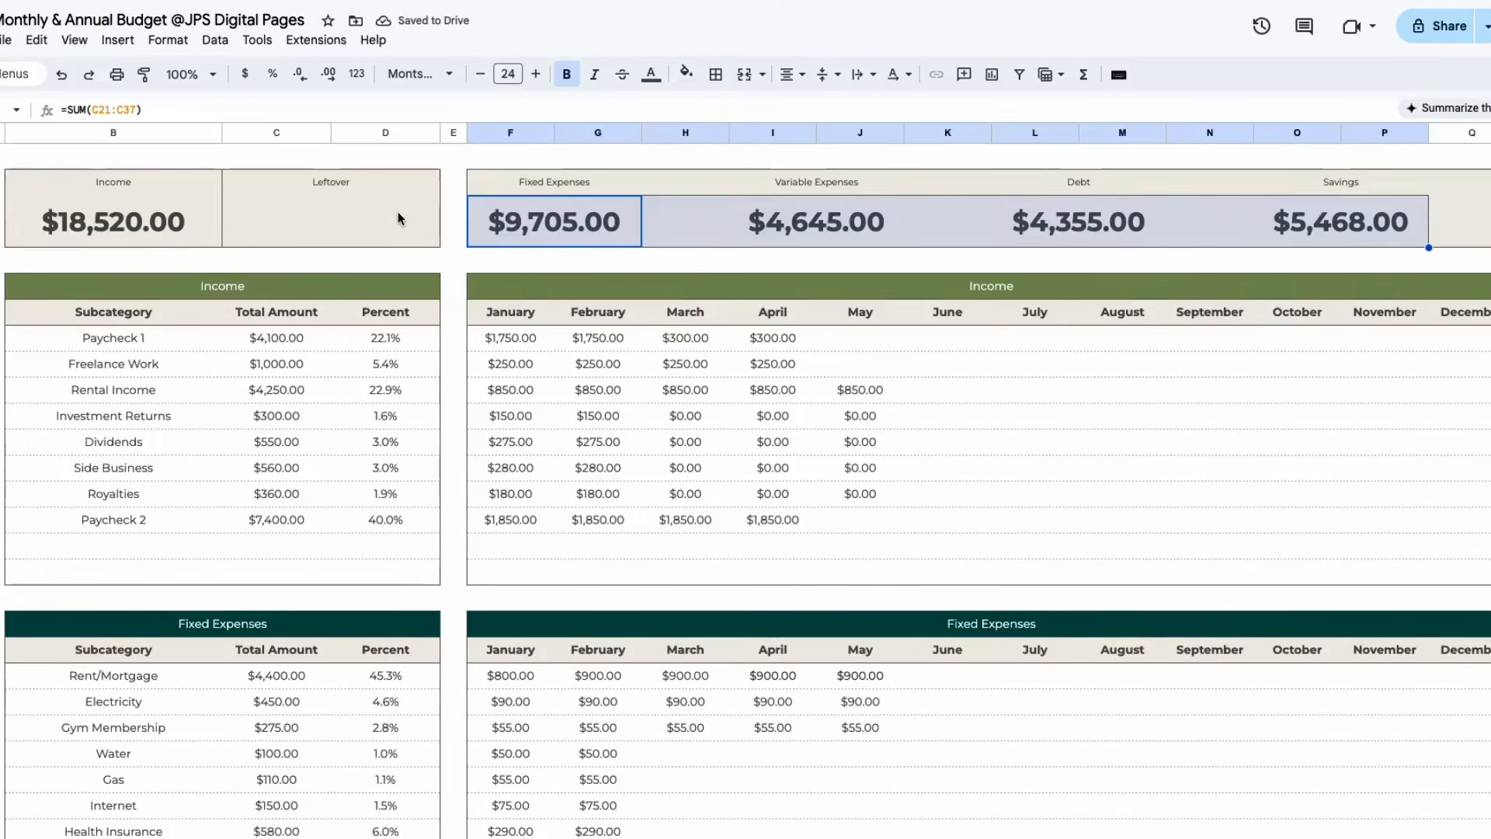
pyautogui.click(370, 218)
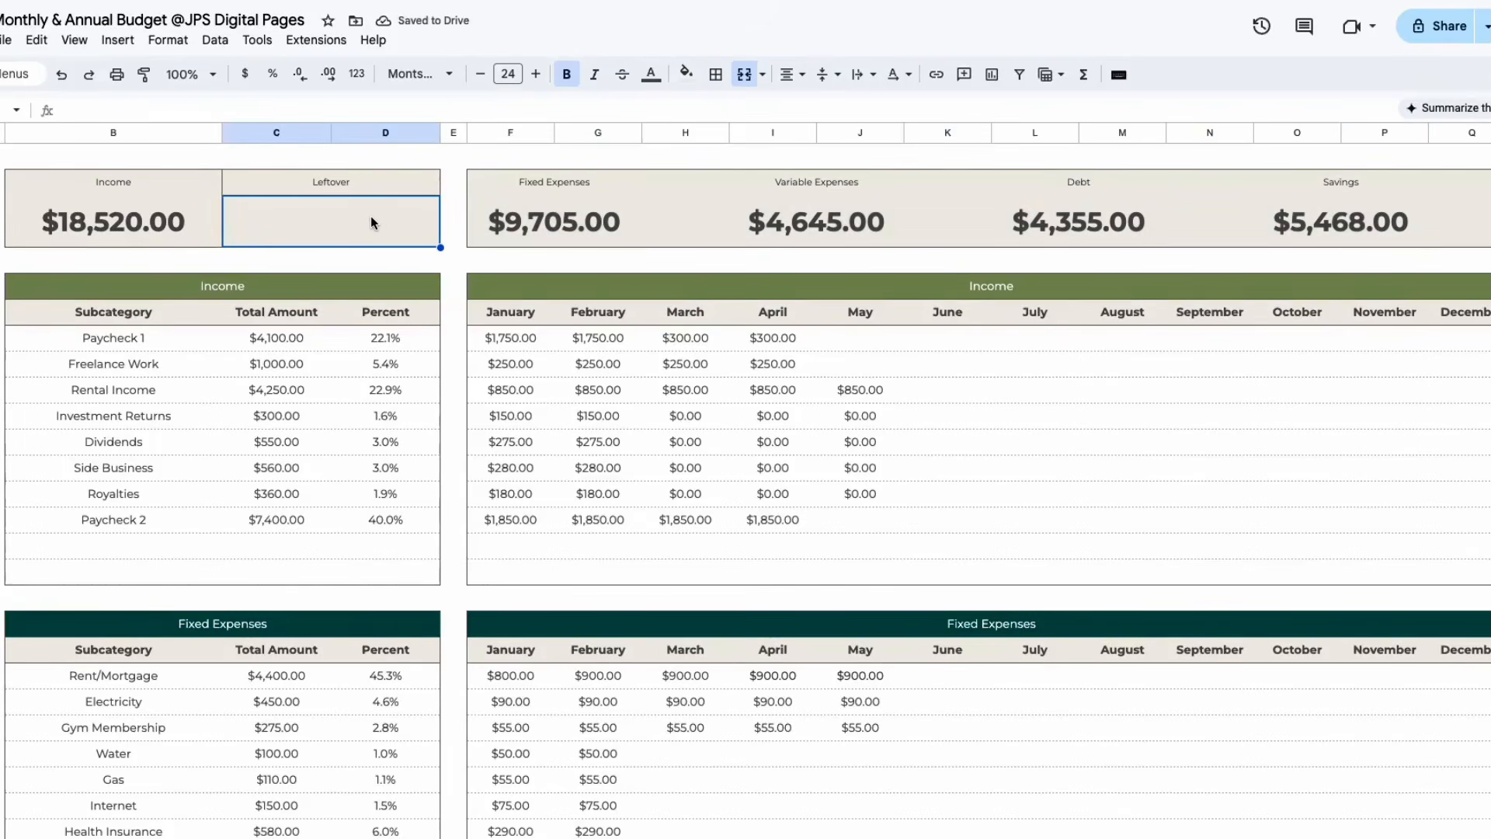
pyautogui.click(101, 229)
pyautogui.click(315, 223)
pyautogui.moveTo(589, 221); pyautogui.dragTo(1391, 225)
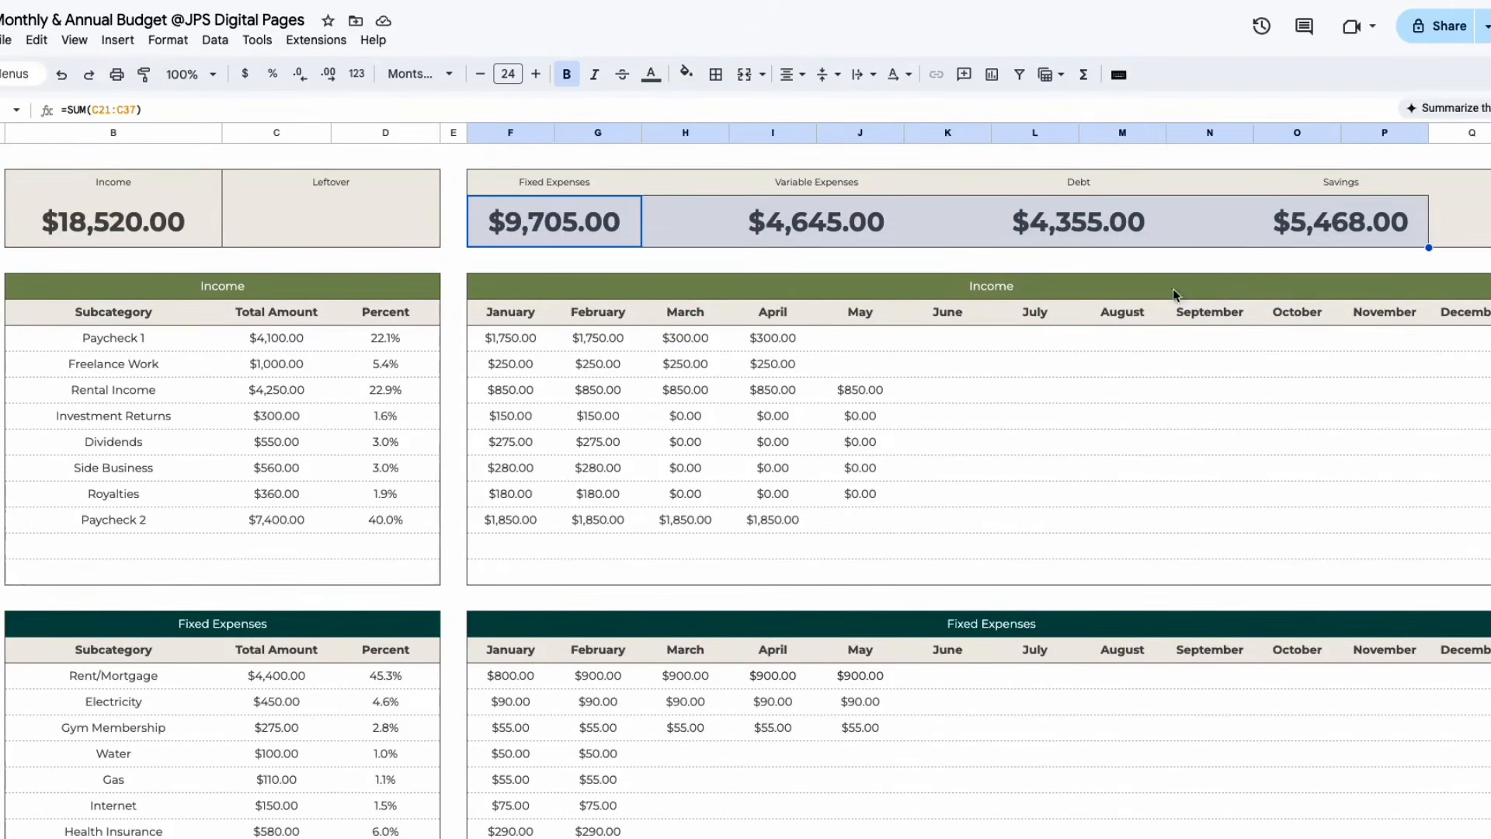
# Enter =B3-(SUM(F3:P4)) in the Leftover cell C3:D4 to subtract all expense, debt and savings totals from income
pyautogui.click(250, 205)
pyautogui.write('=')
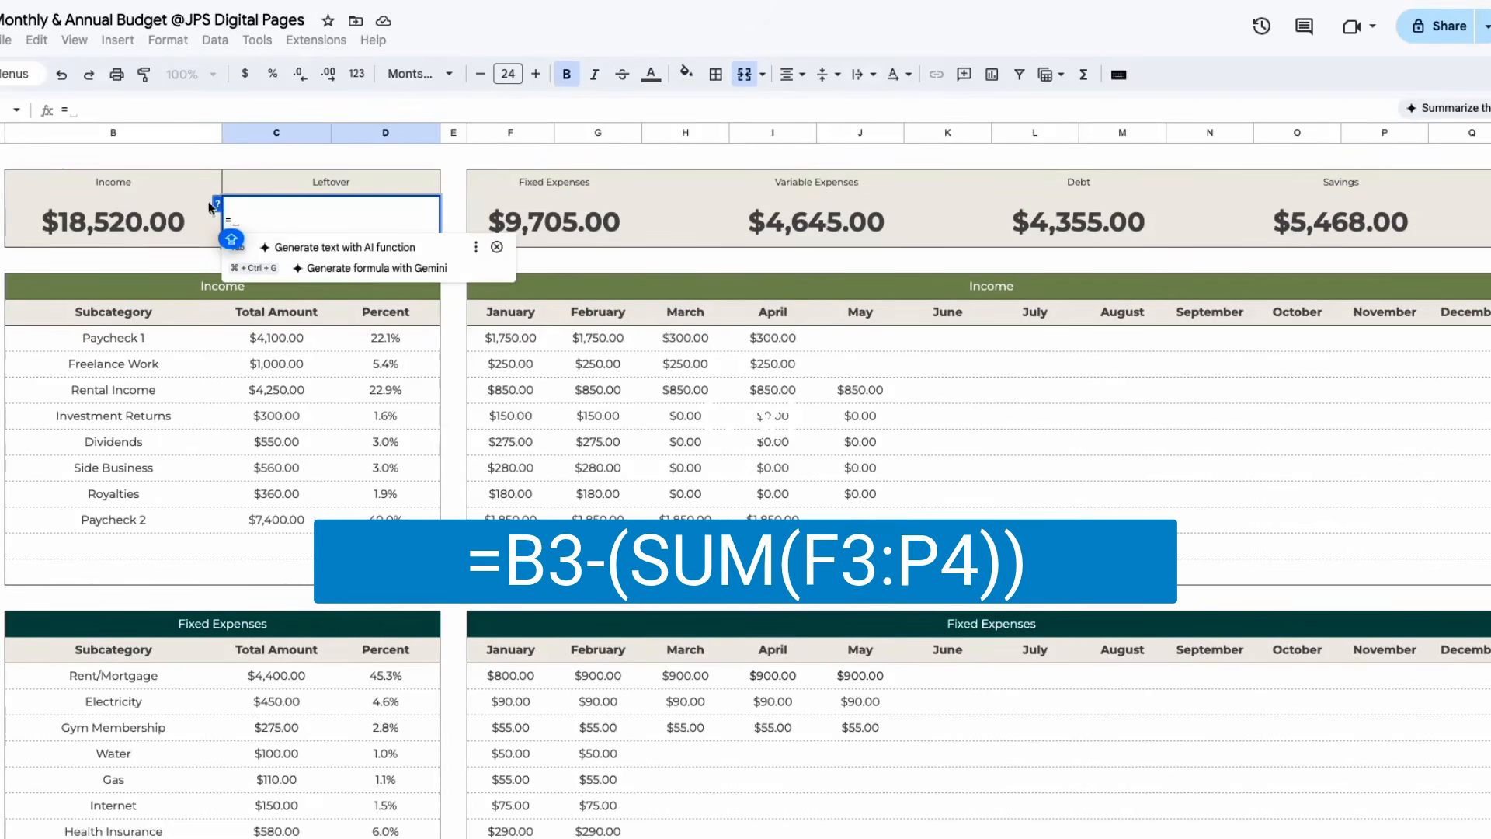
pyautogui.click(117, 222)
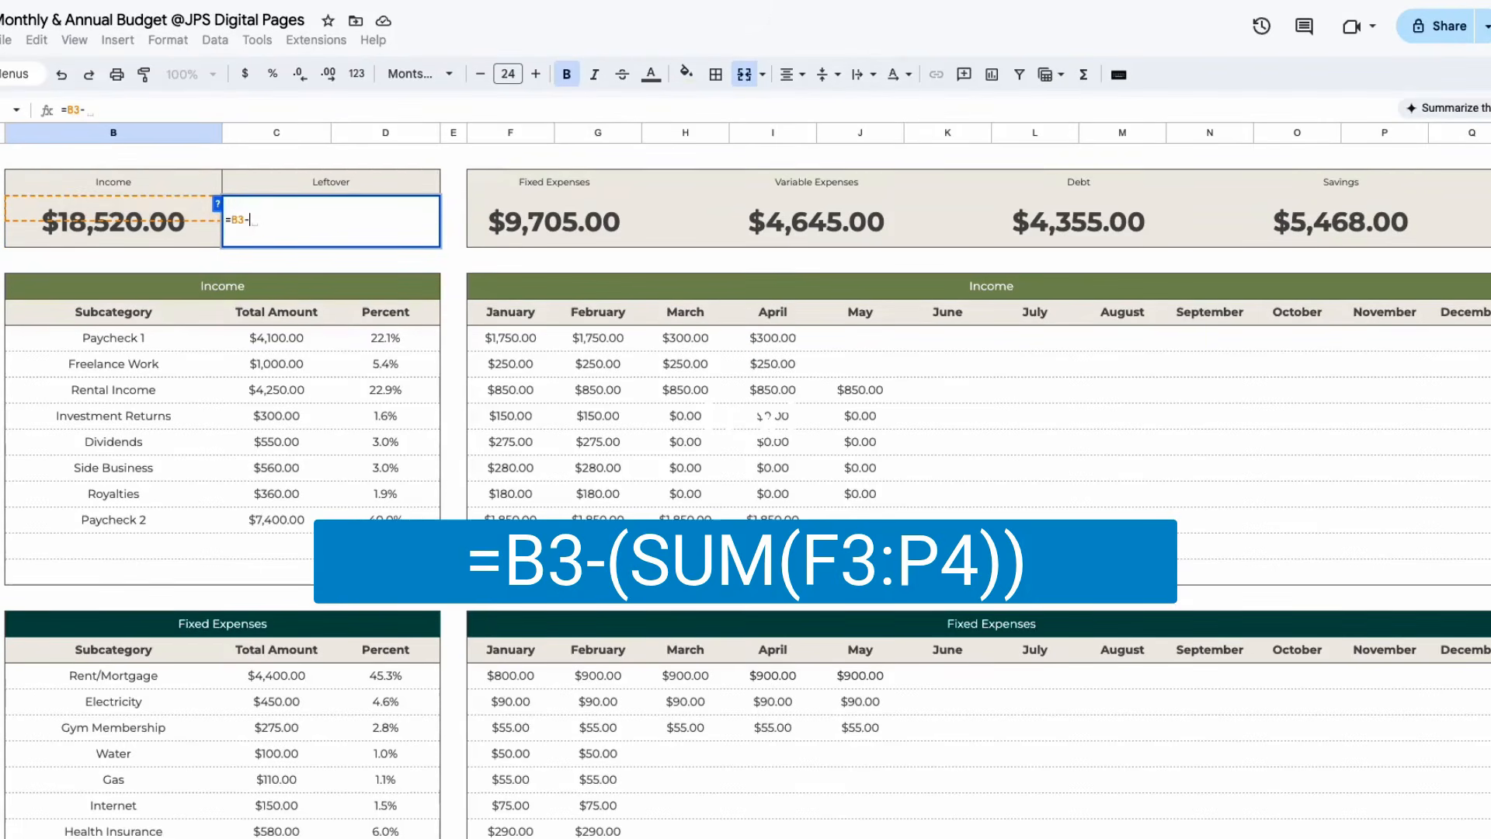
pyautogui.write('-(SUM')
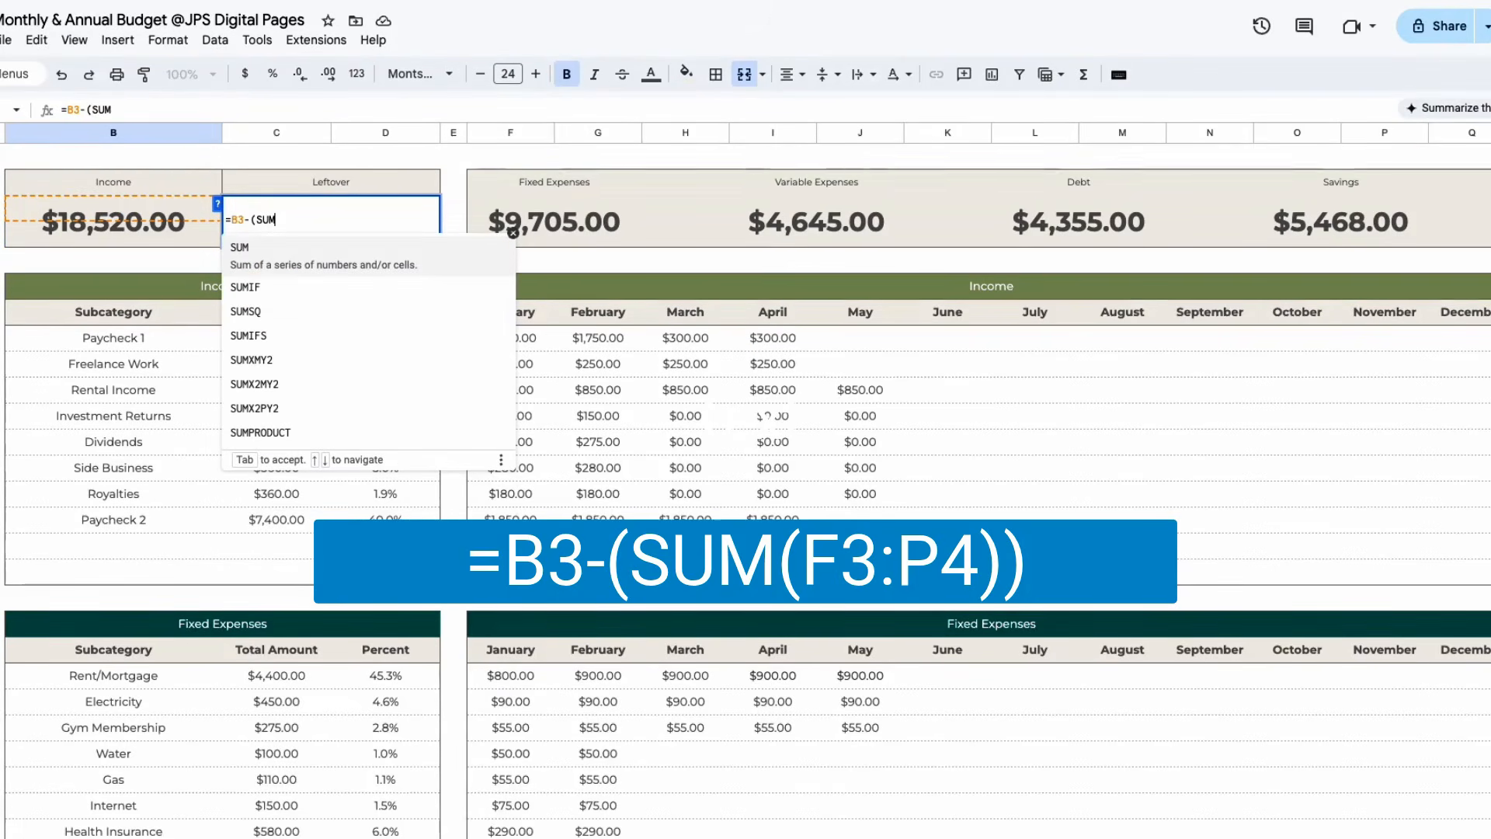
pyautogui.write('(')
pyautogui.moveTo(545, 227); pyautogui.dragTo(1358, 227)
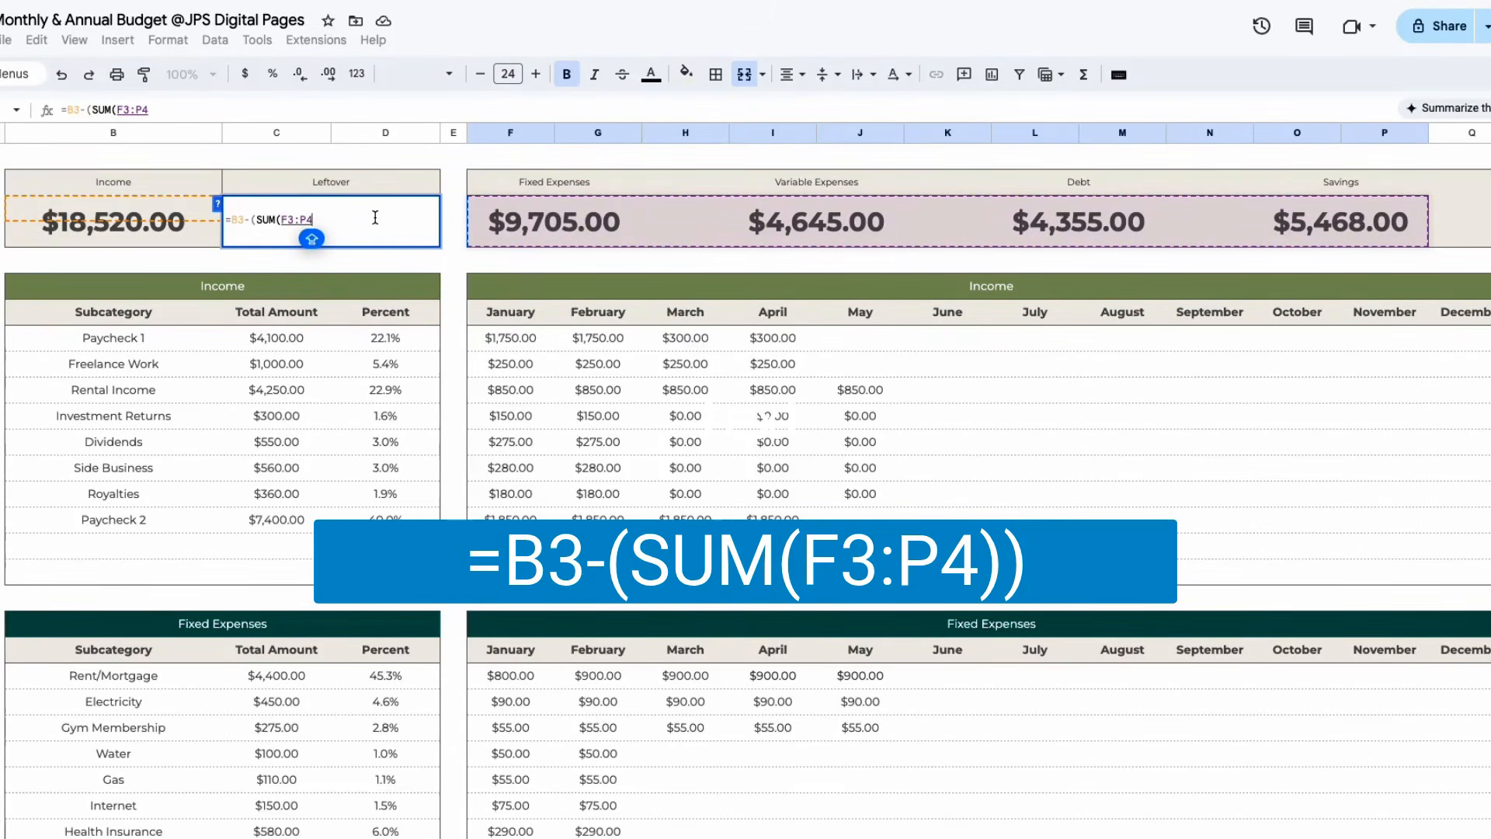
pyautogui.write(')')
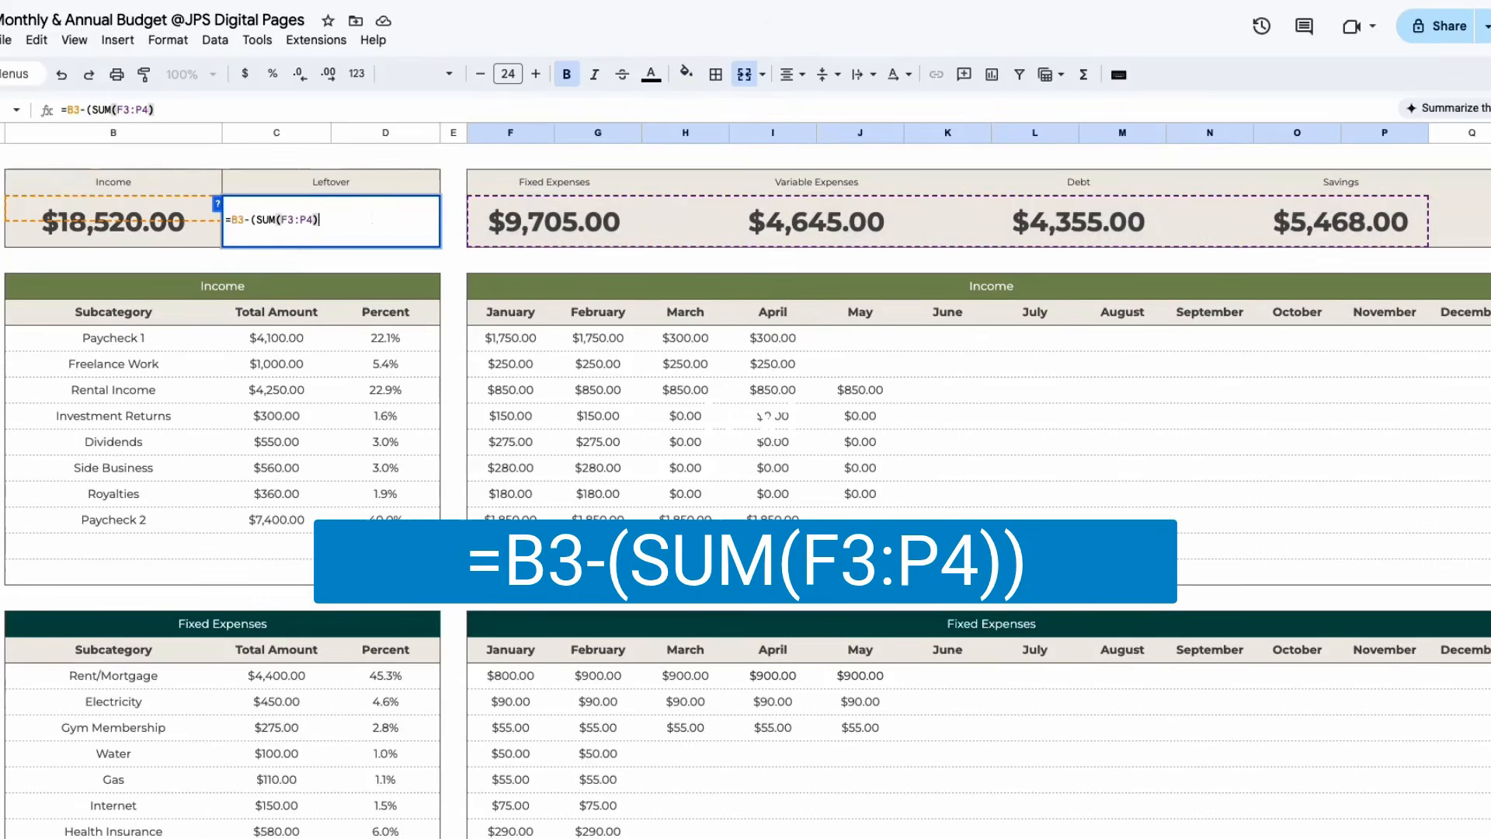
pyautogui.press('Return')
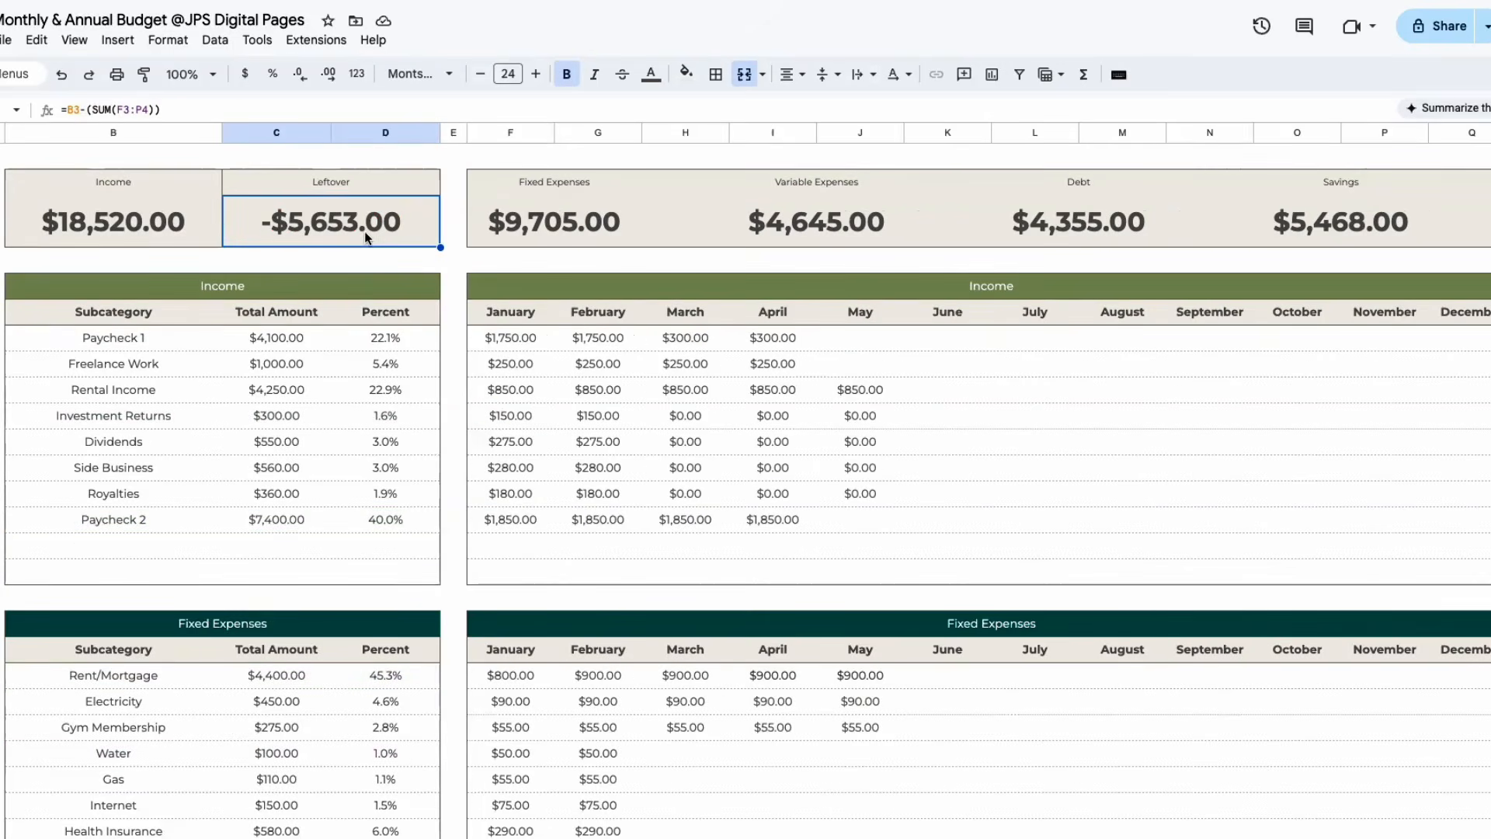
# Check how leftover amounts are formatted on the Annual Summary and January sheets, and return to Annual Summary 2
pyautogui.click(395, 246)
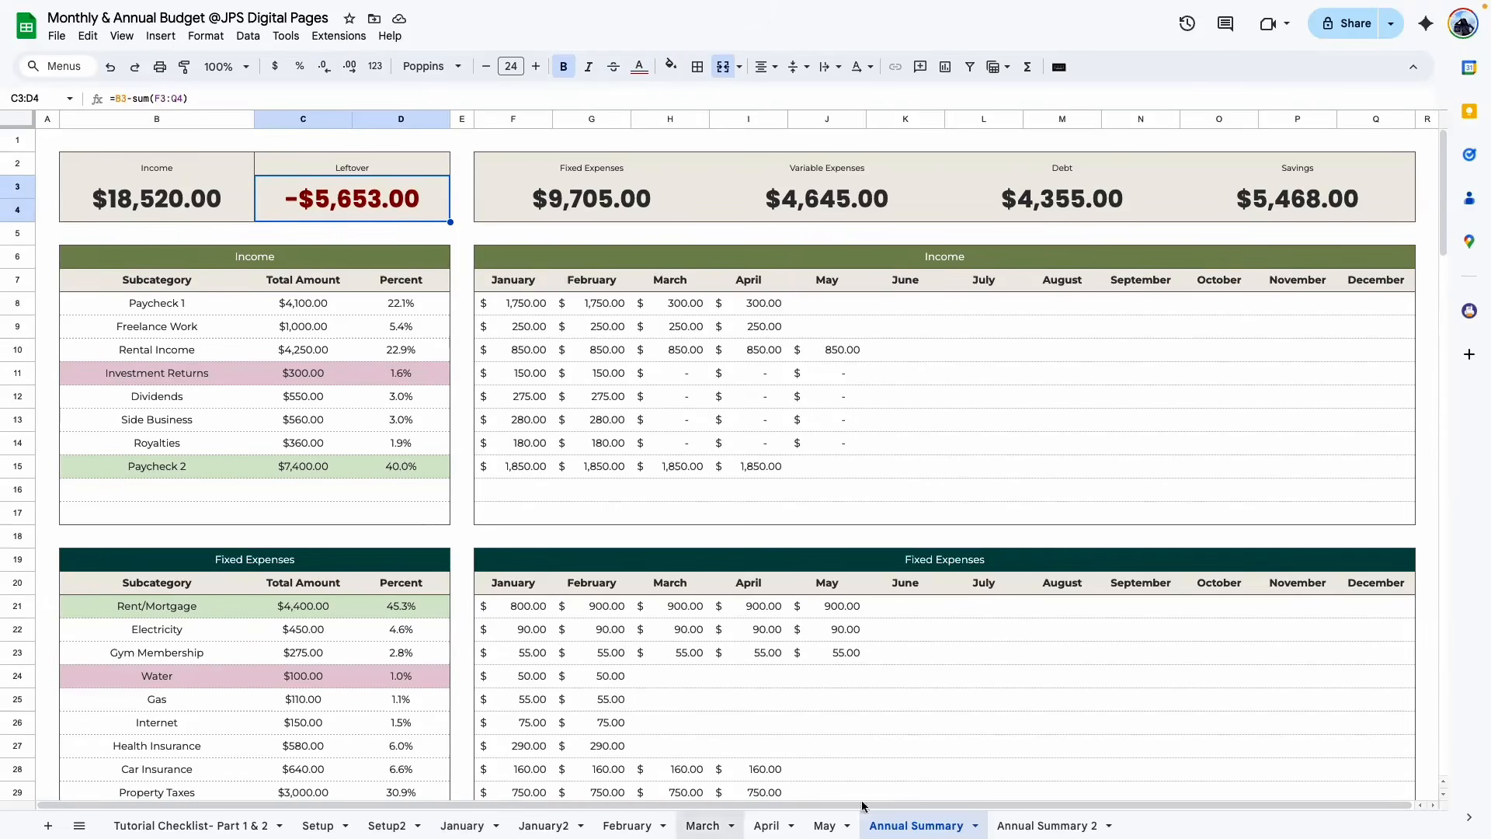
pyautogui.click(465, 826)
pyautogui.scroll(3, 324, 429)
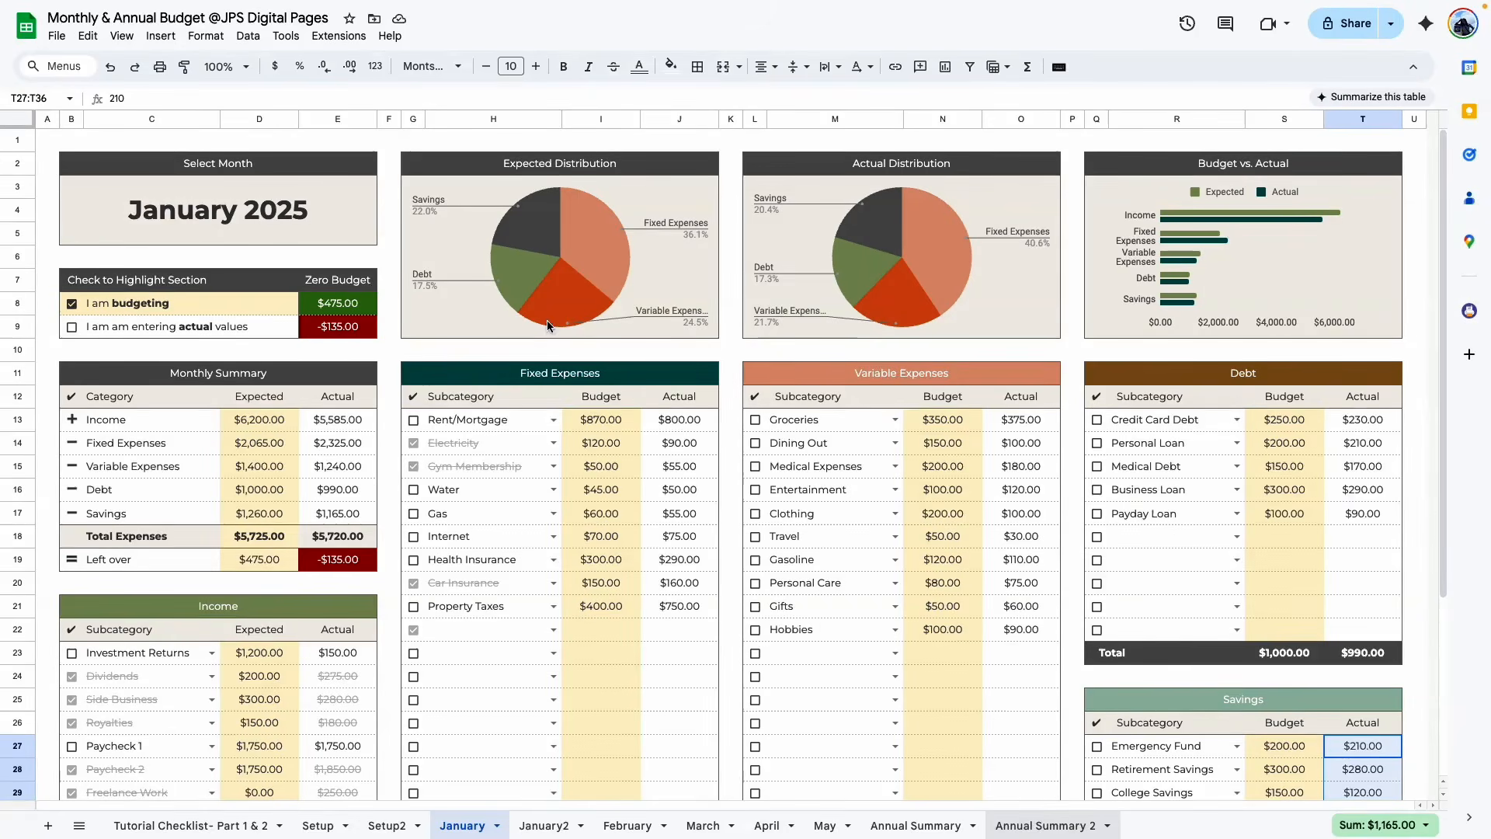
pyautogui.click(1046, 826)
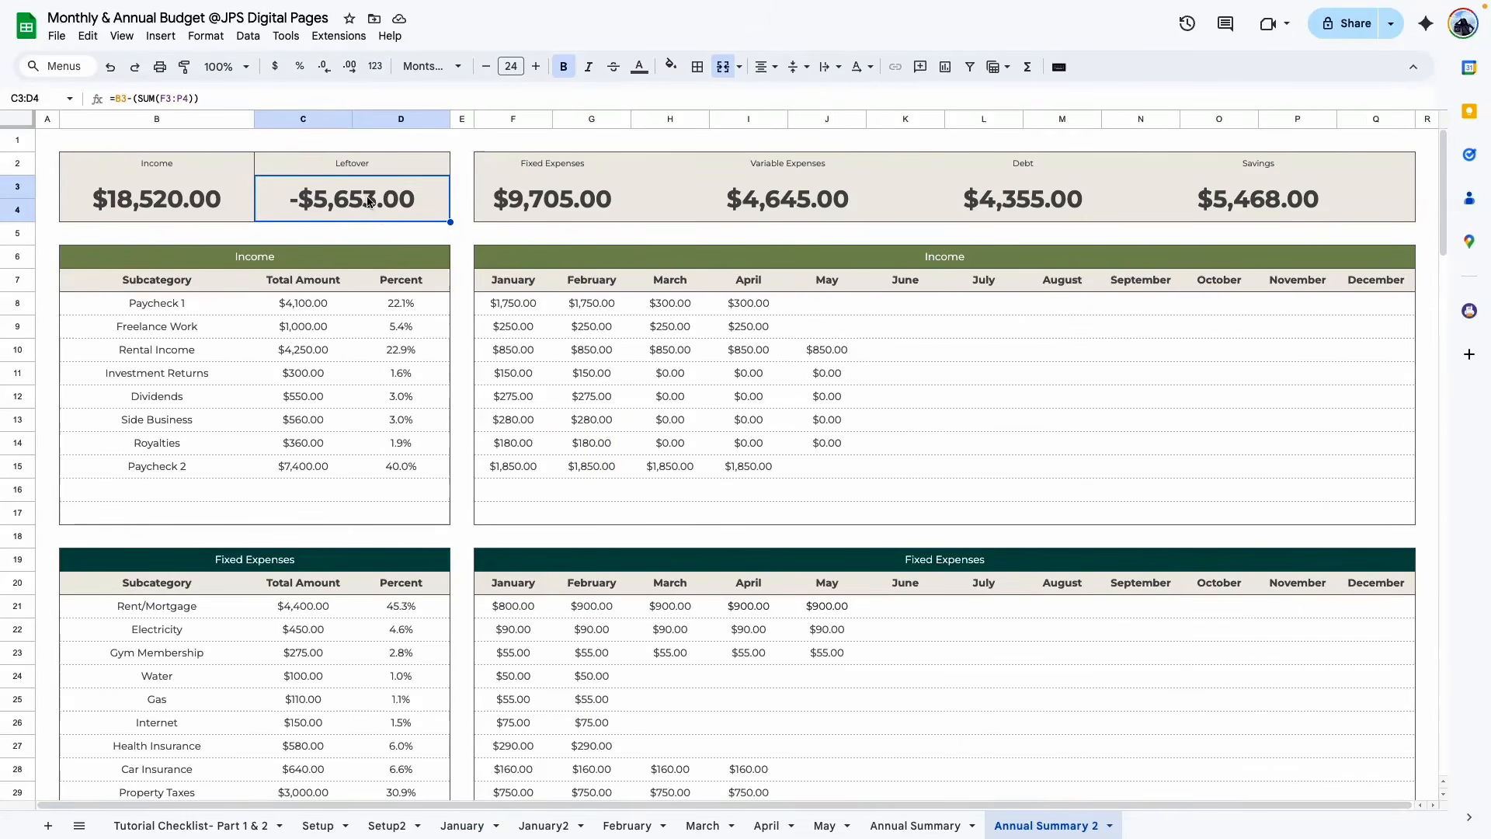
# Start a conditional formatting rule for the Leftover cell C3:D4 with the condition Less than 0
pyautogui.click(671, 66)
pyautogui.click(709, 372)
pyautogui.click(1250, 266)
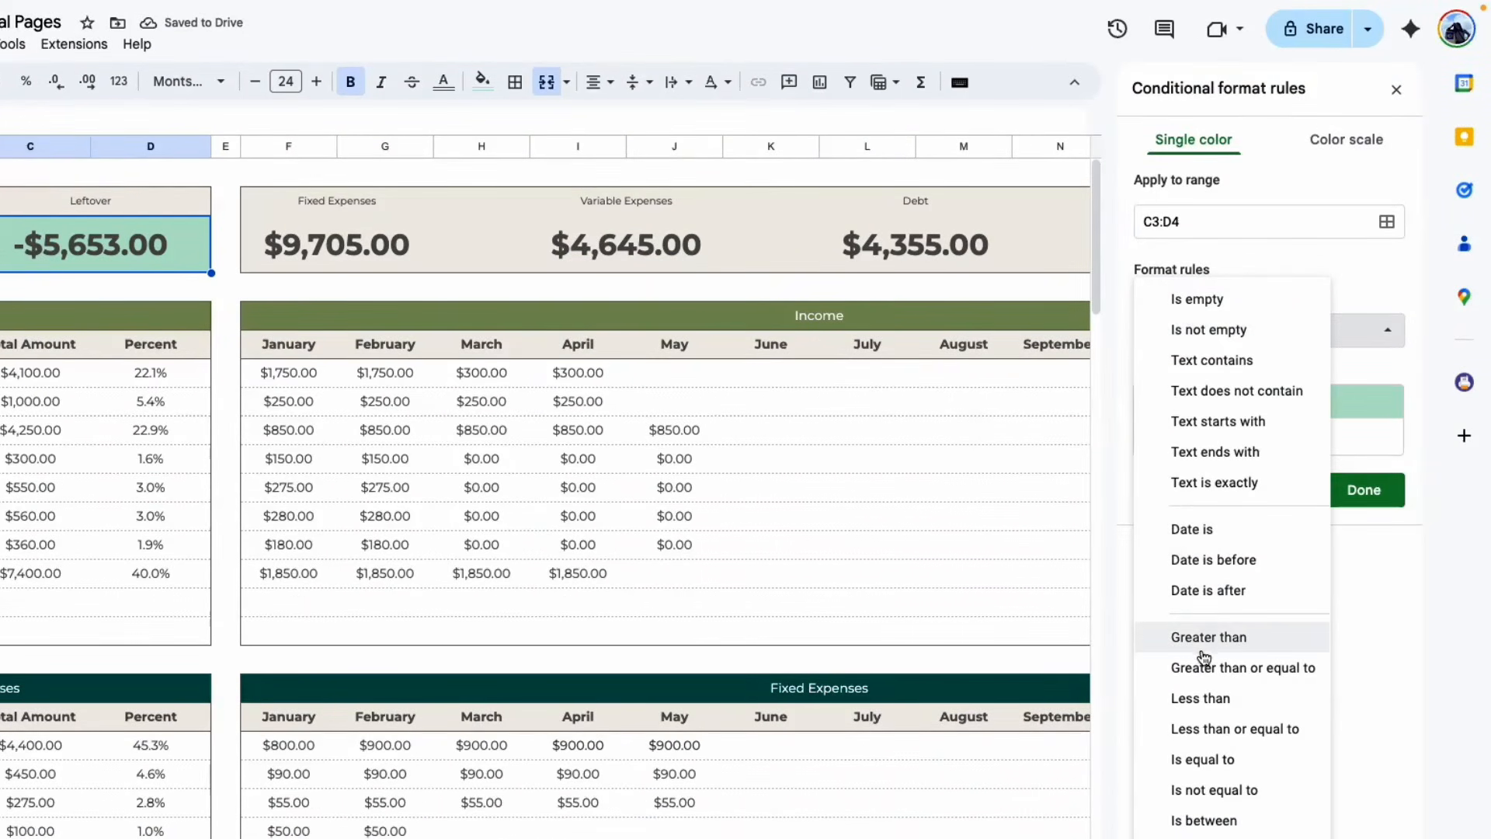
pyautogui.click(1237, 703)
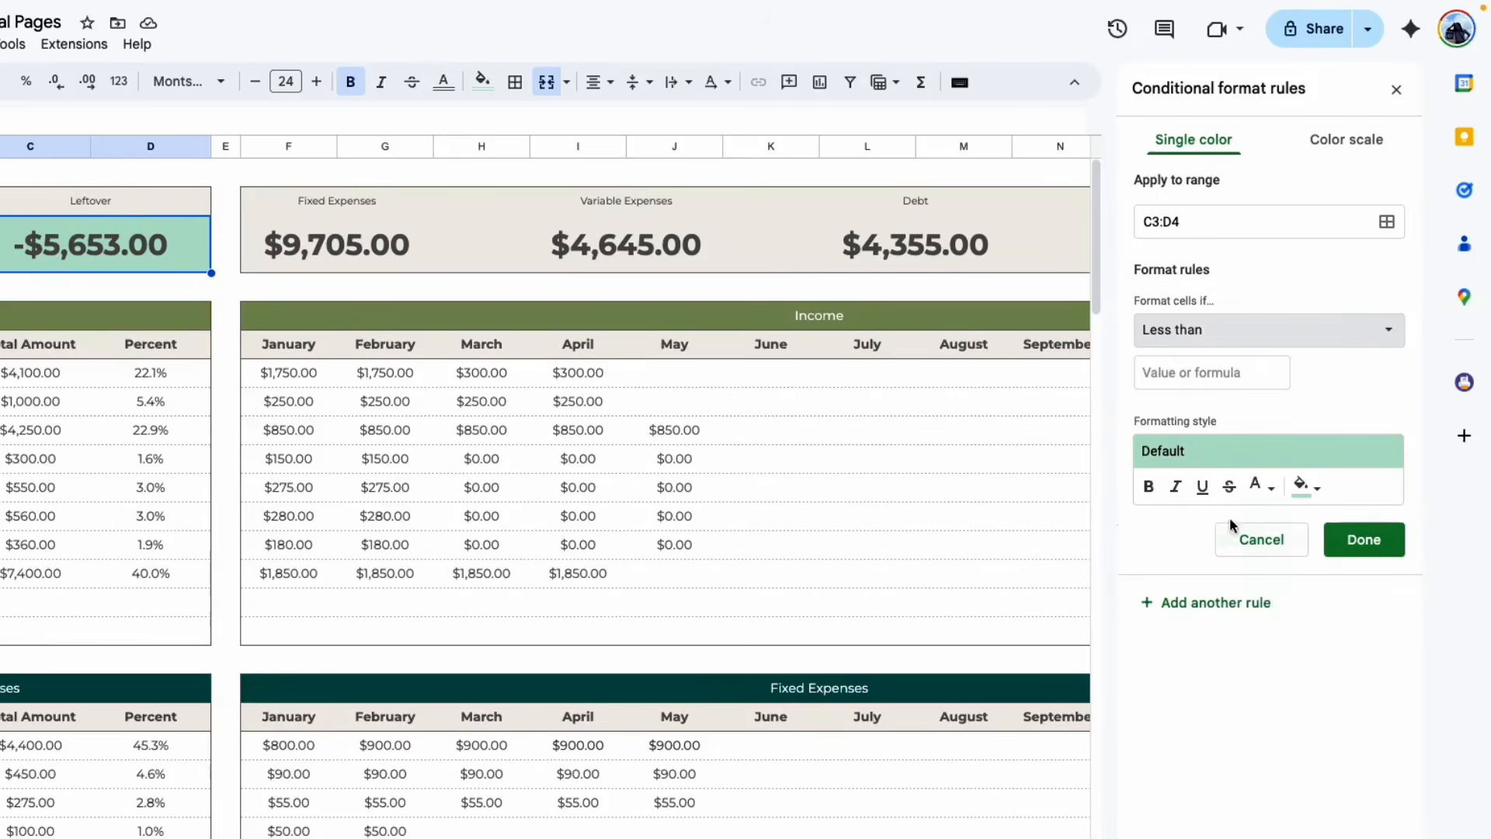
pyautogui.click(1189, 373)
pyautogui.write('0')
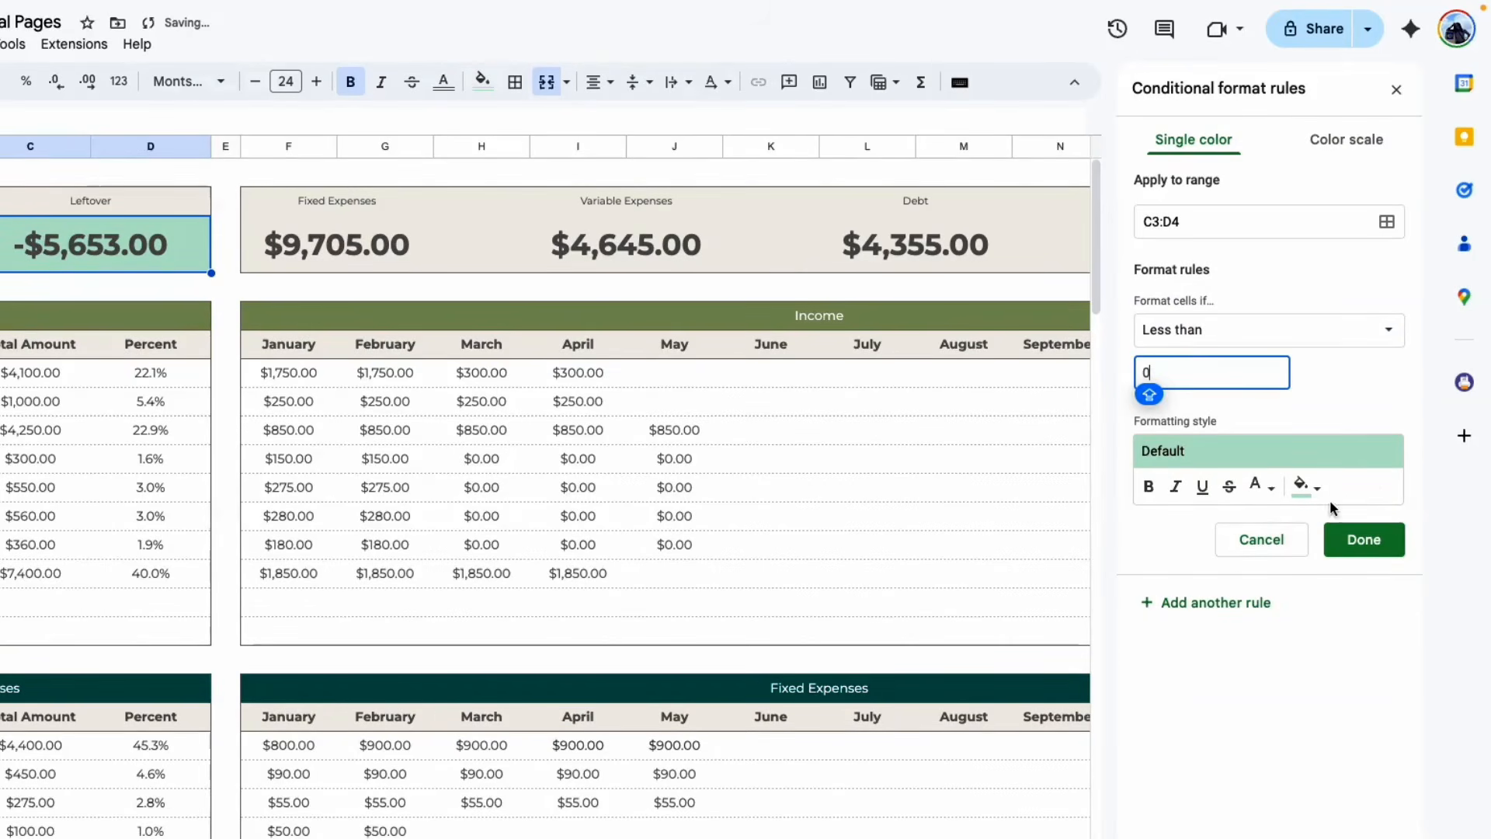
# Format the Less than 0 rule for the Leftover cell with no fill and dark red text
pyautogui.click(1308, 487)
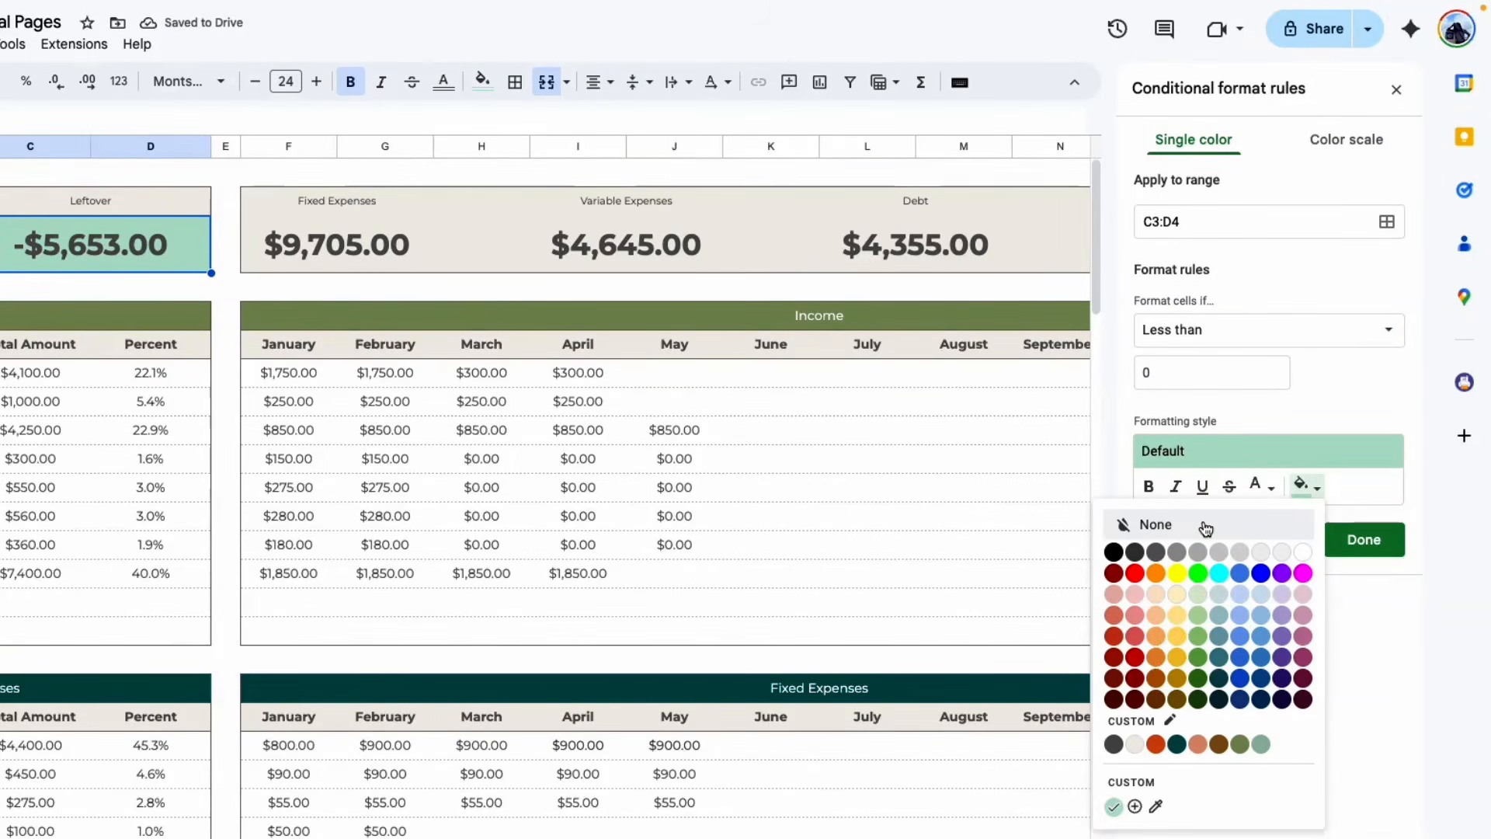
pyautogui.click(1206, 526)
pyautogui.click(1260, 487)
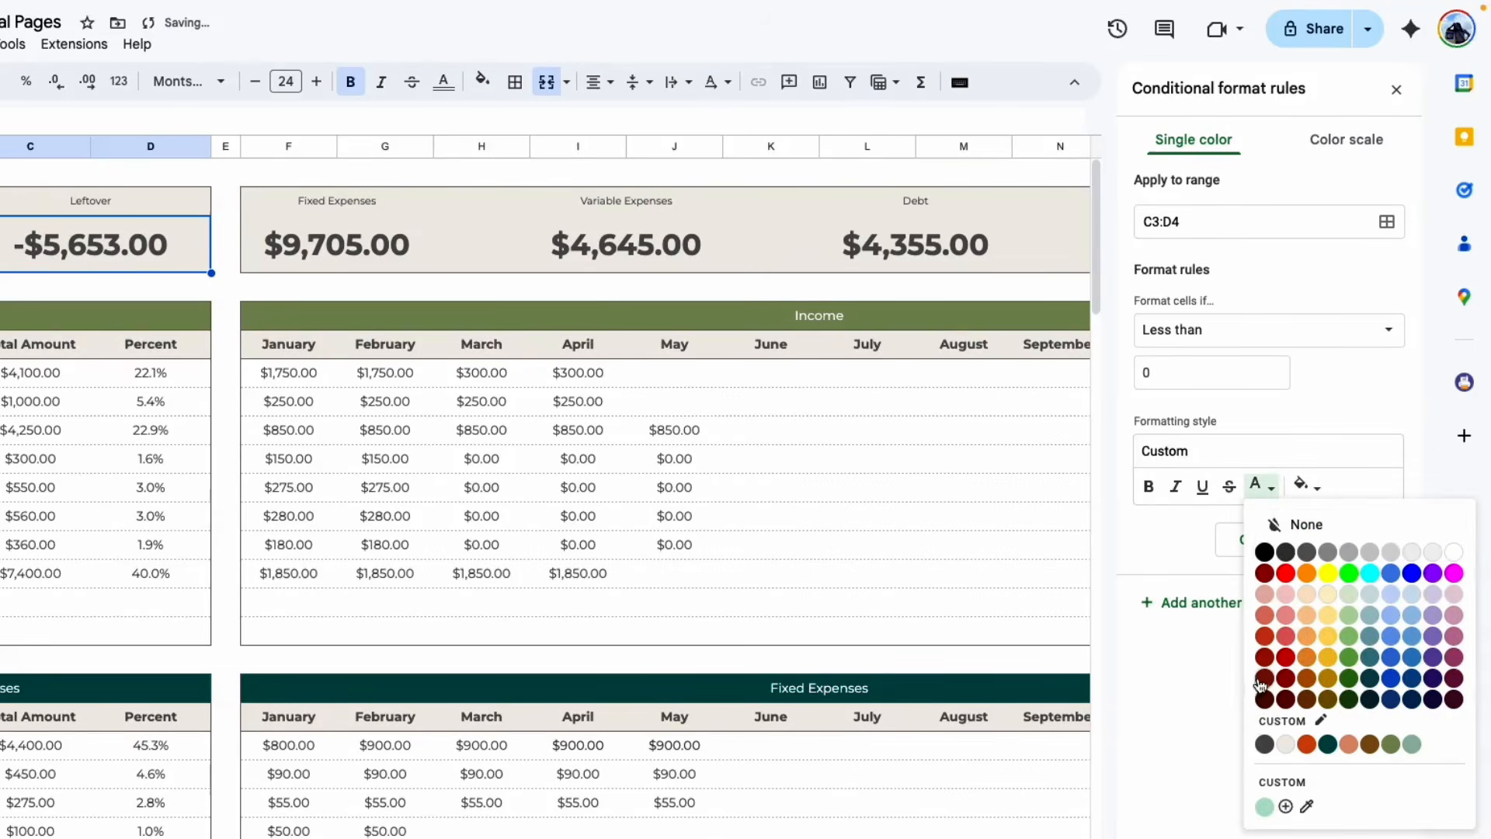
pyautogui.click(1265, 676)
# Add a second rule for Leftover cell C3:D4 with the condition Greater than or equal to 0 and its own text color
pyautogui.click(1210, 610)
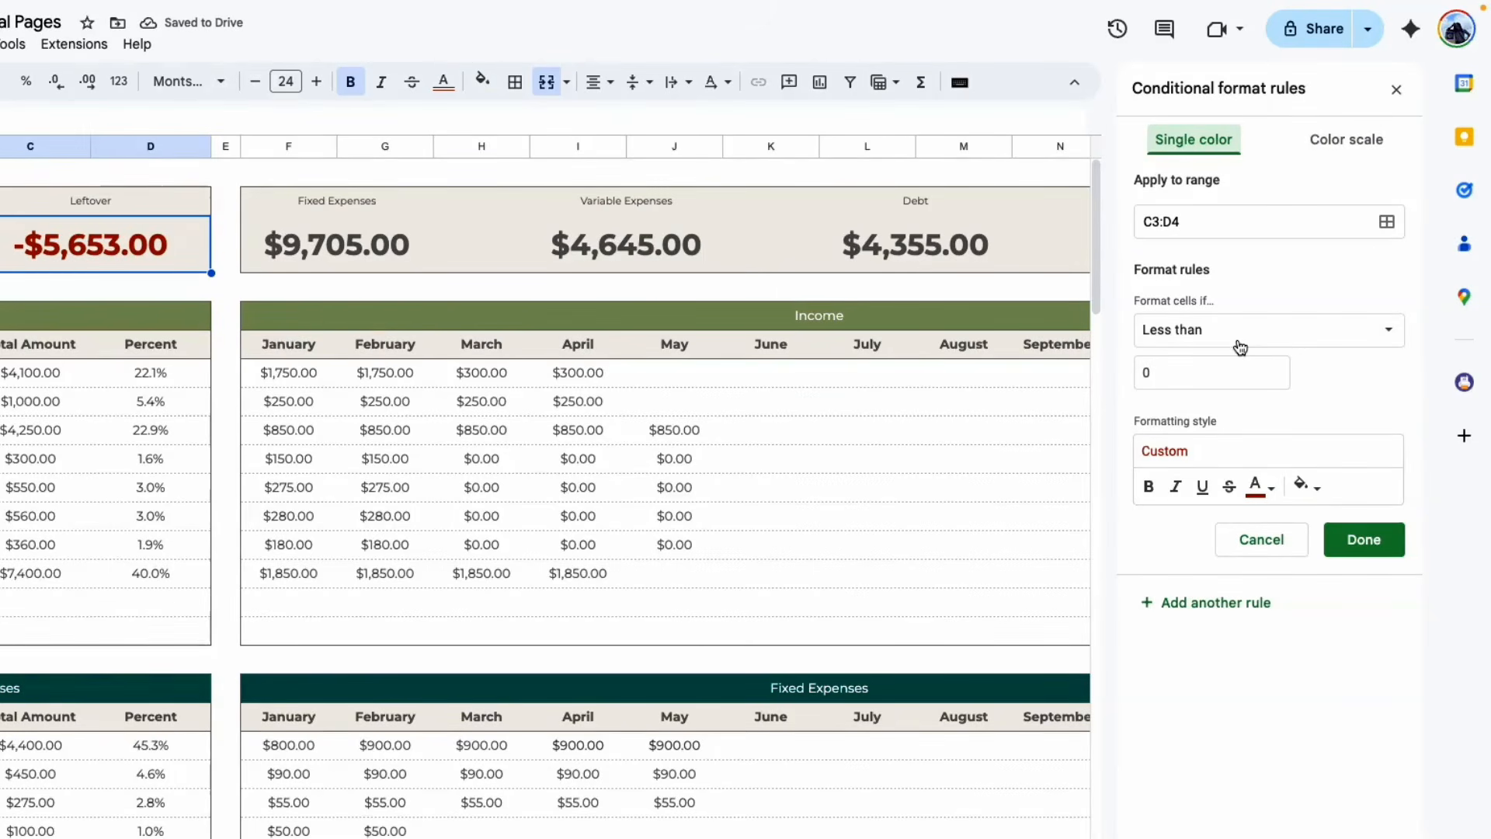
pyautogui.click(1205, 331)
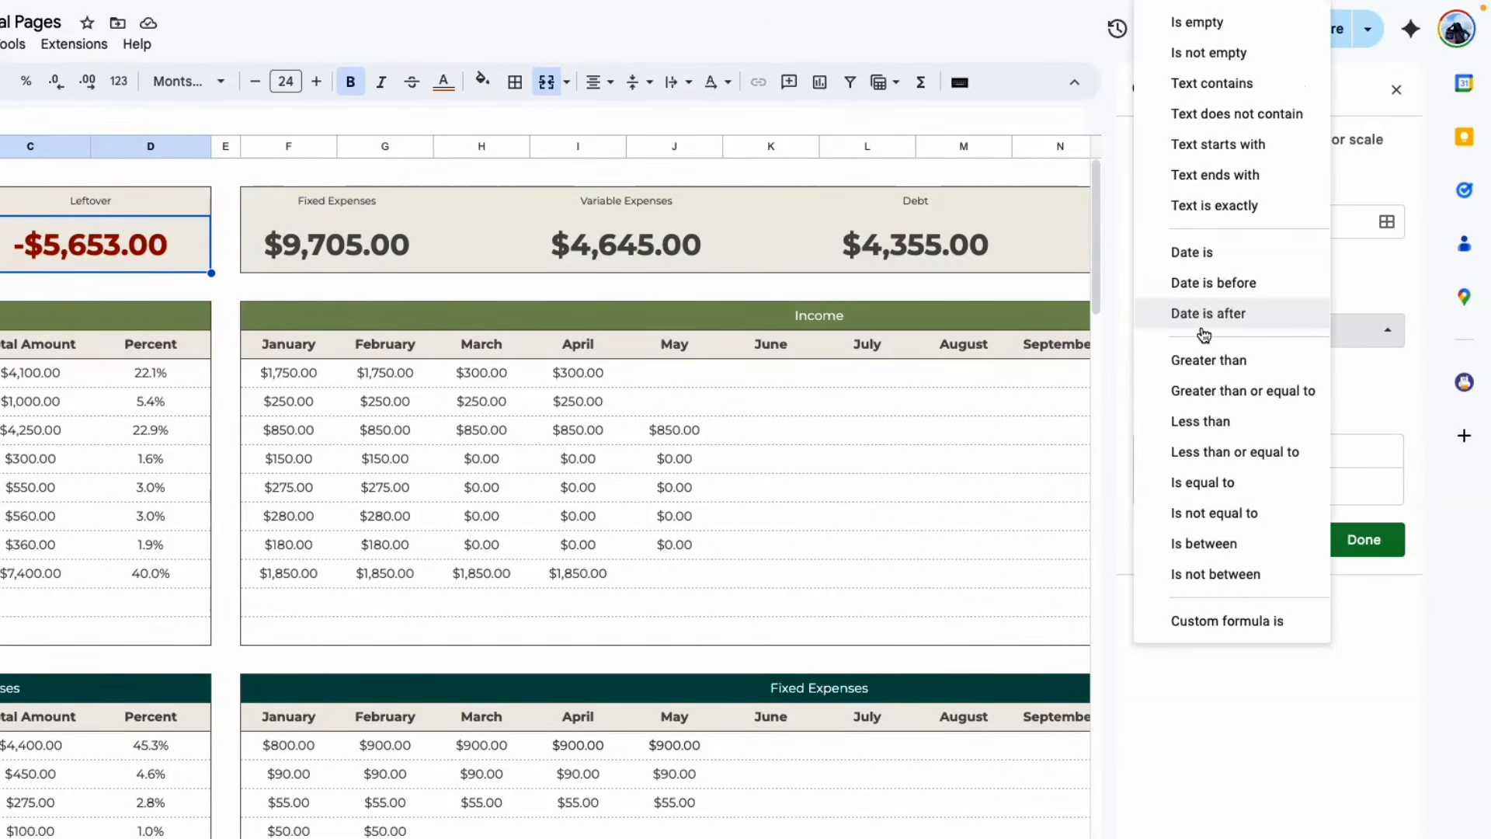
pyautogui.click(1222, 390)
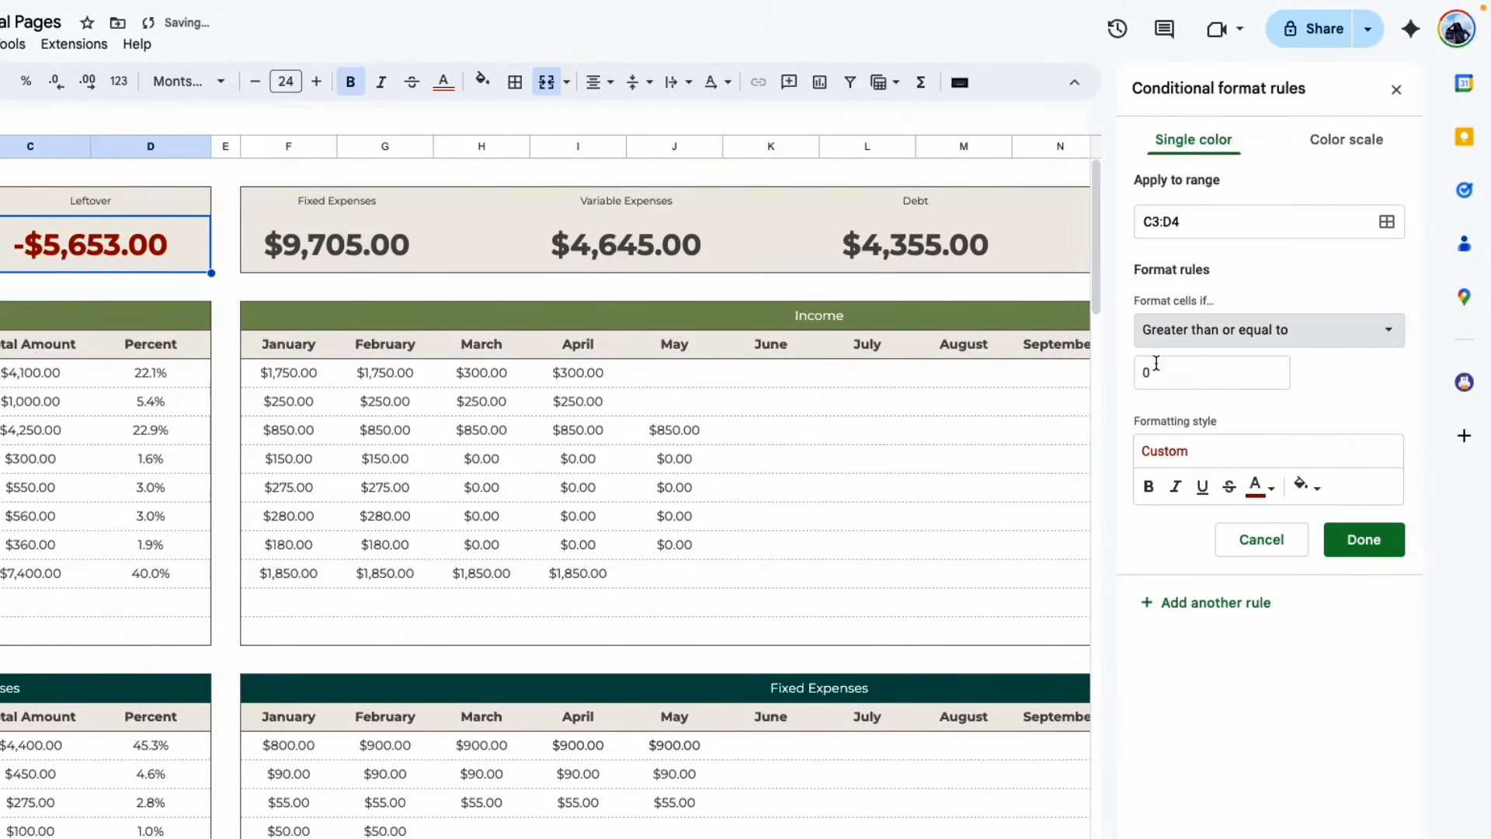
pyautogui.click(1260, 486)
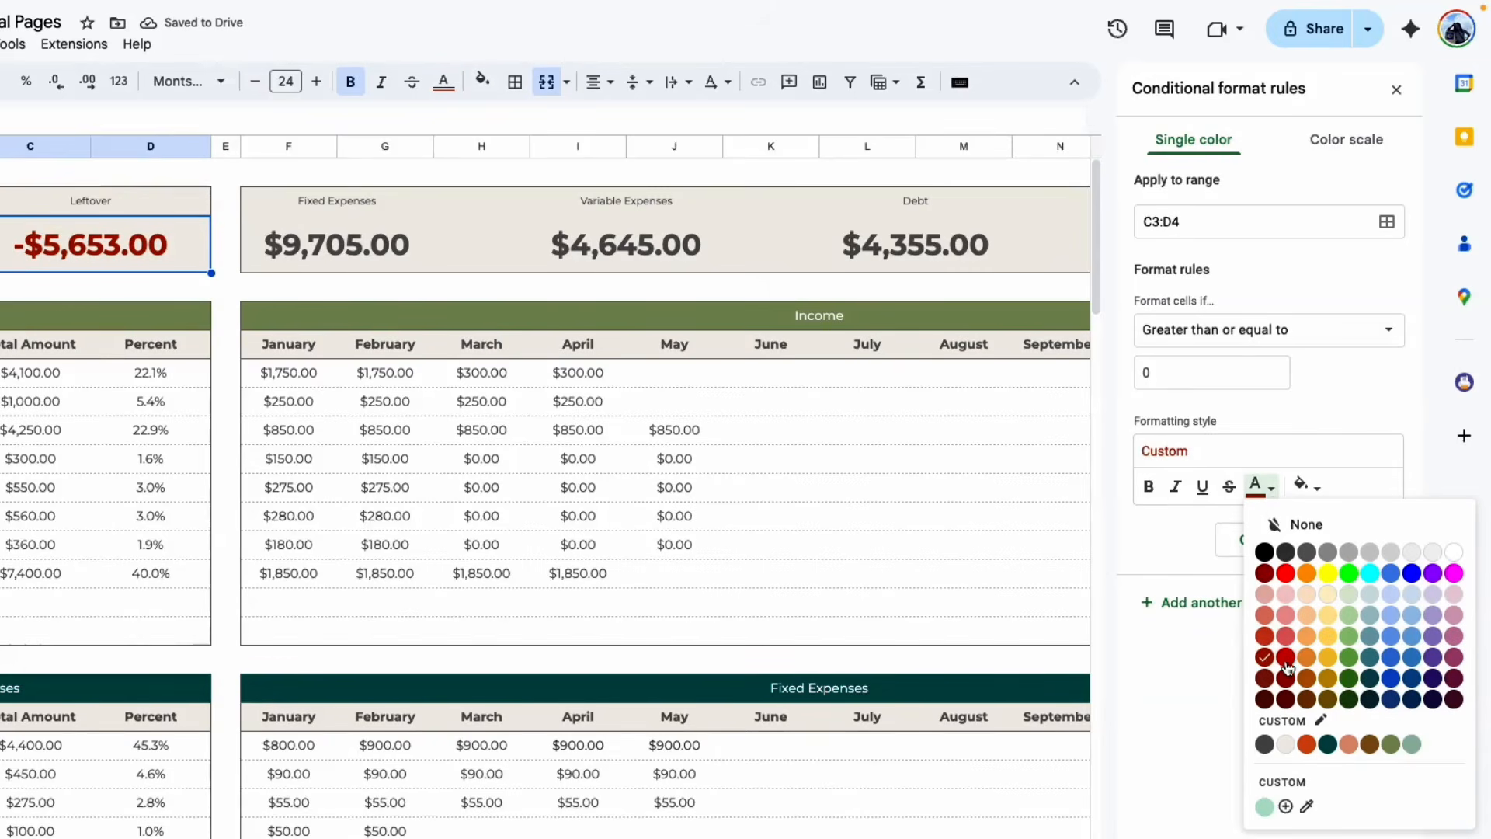
pyautogui.click(1332, 542)
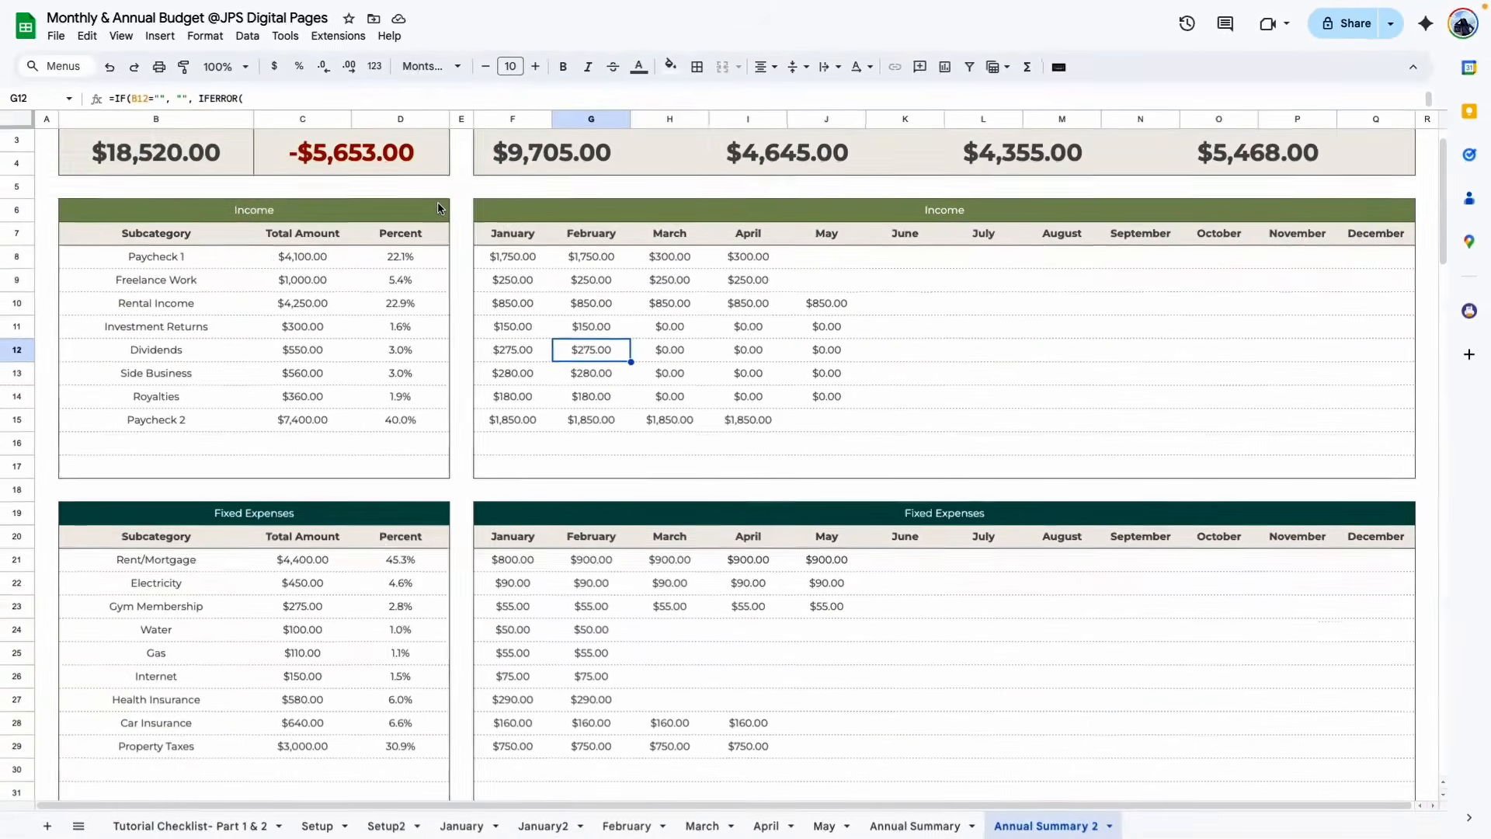
# Check the highlighted Income rows on the Annual Summary sheet and copy the formula =$C8=MAX($C$8:$C$17) from the green rule for B8:D17
pyautogui.click(895, 823)
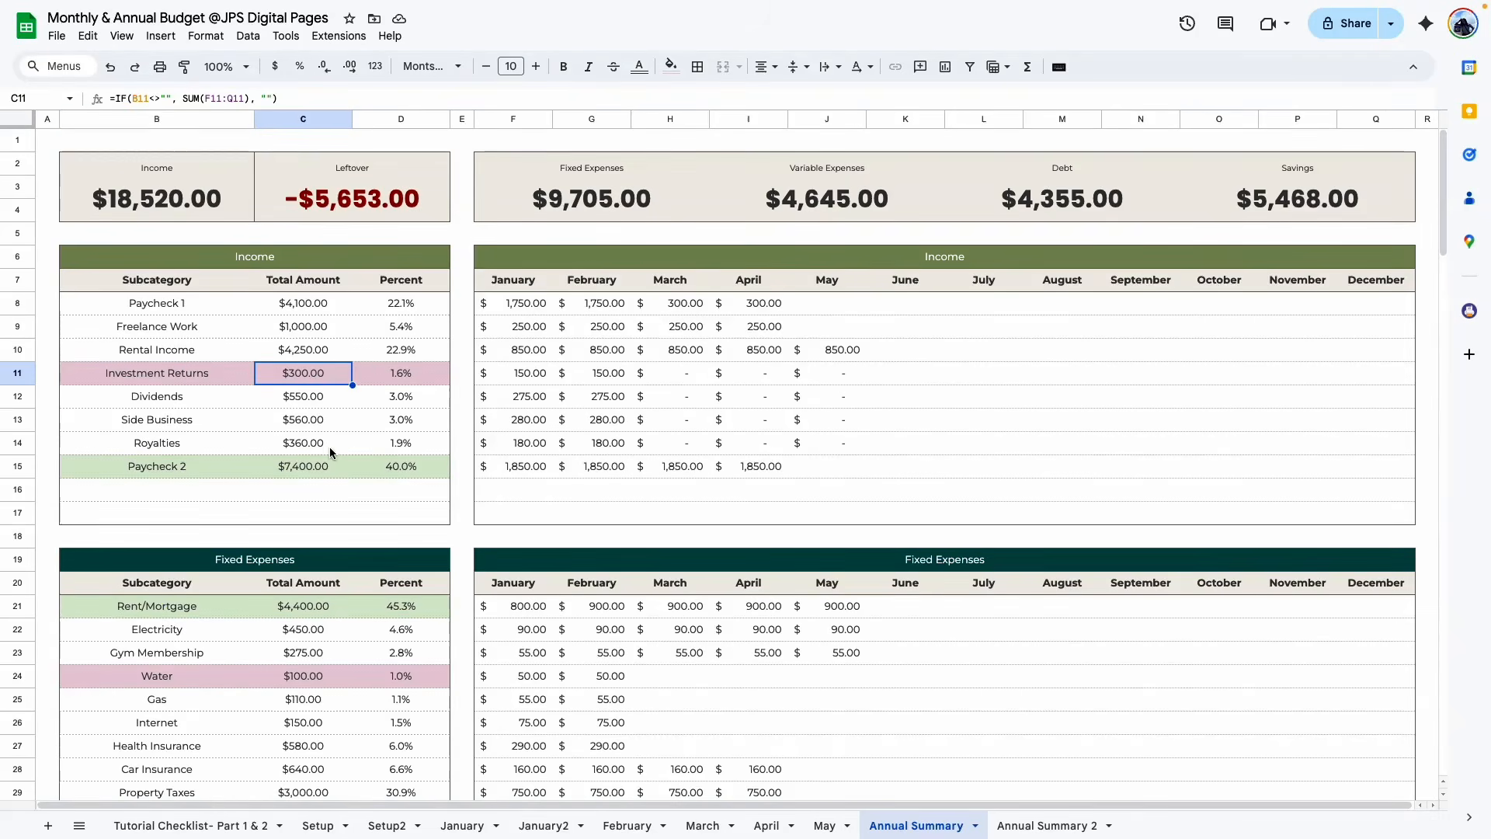
pyautogui.click(441, 377)
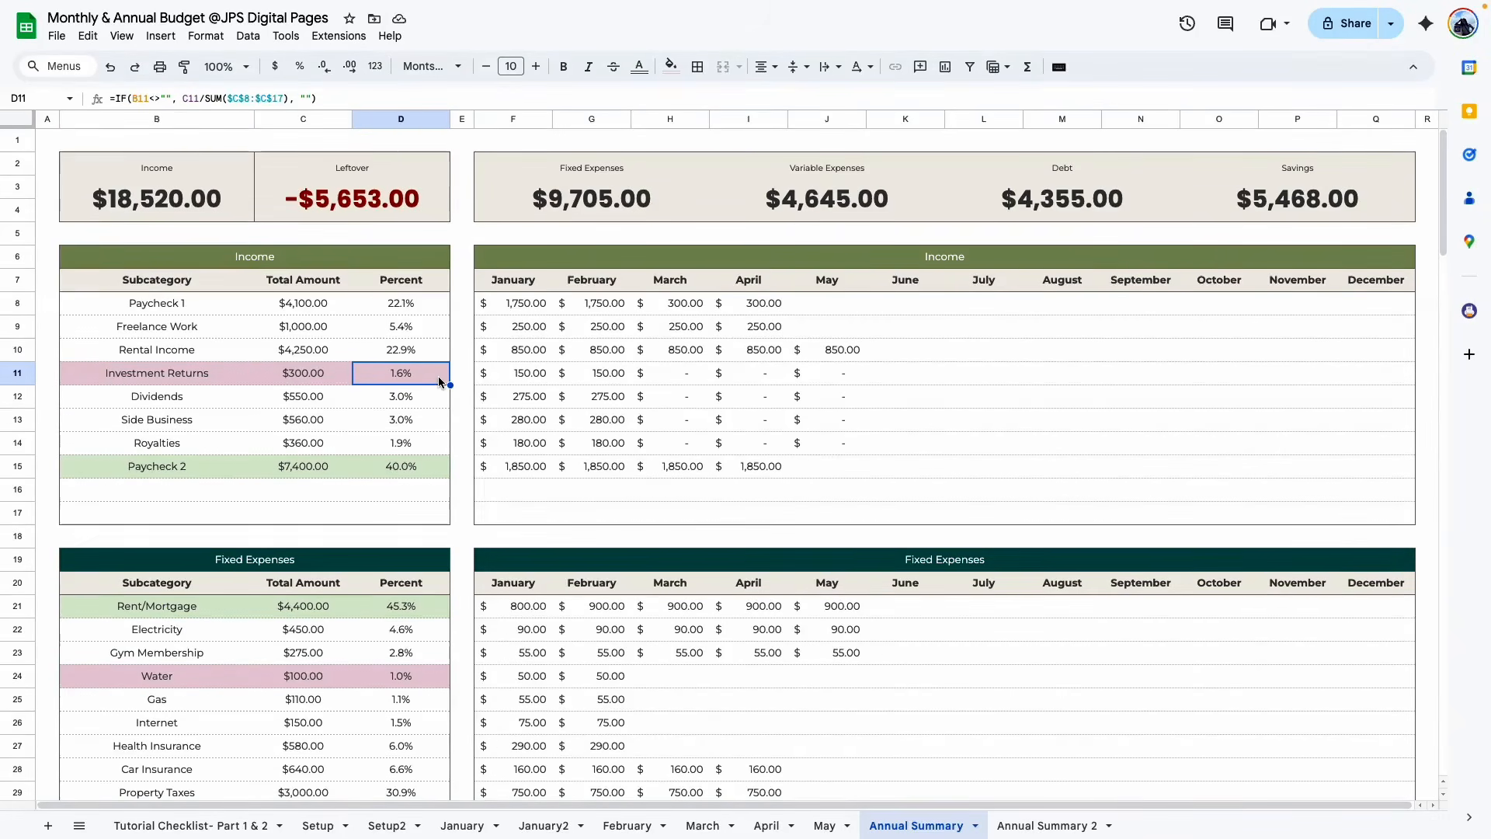
pyautogui.click(388, 467)
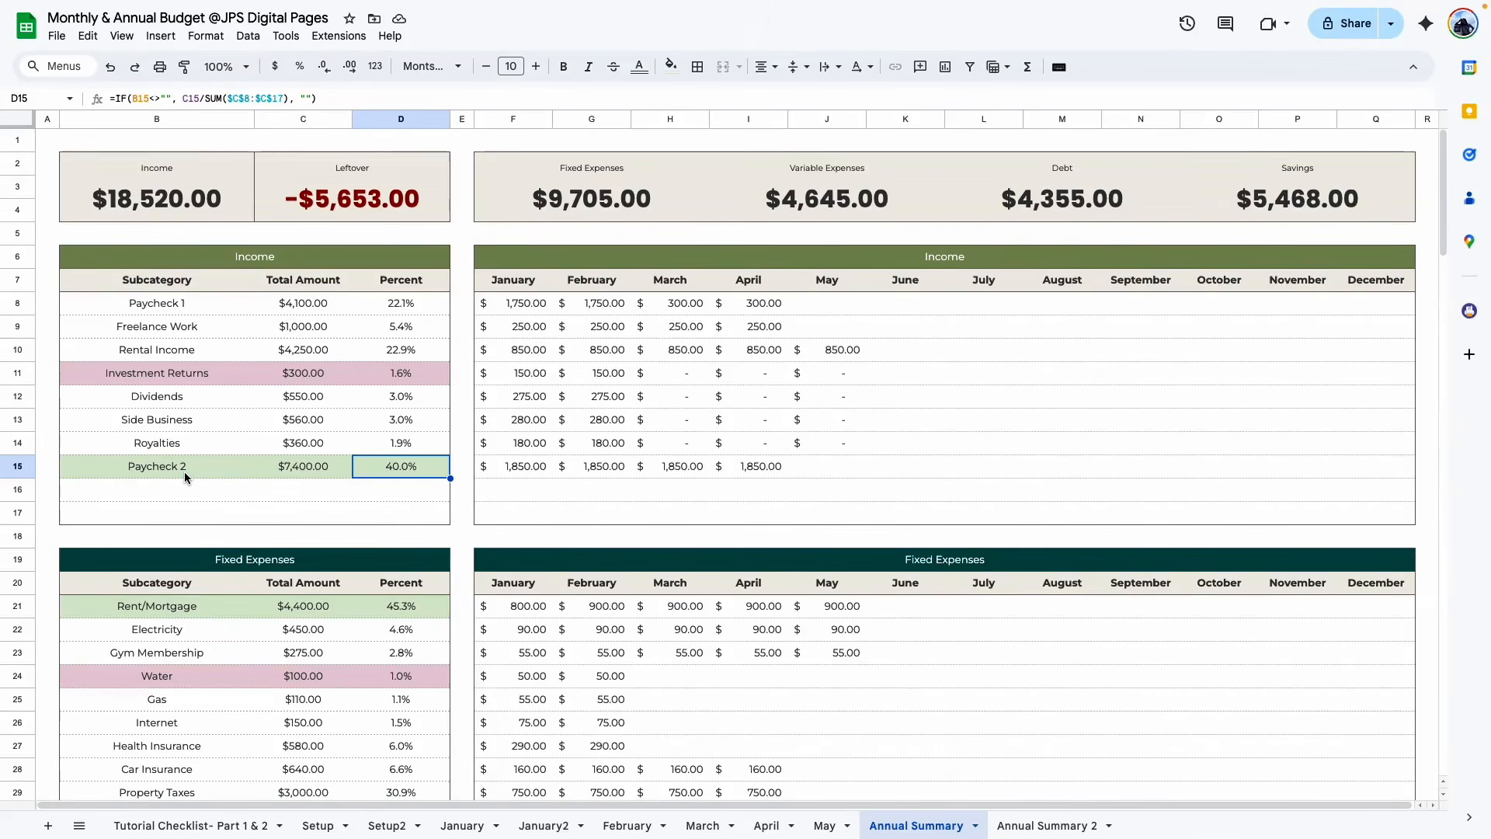
pyautogui.click(184, 473)
pyautogui.moveTo(194, 373); pyautogui.dragTo(346, 390)
pyautogui.click(328, 471)
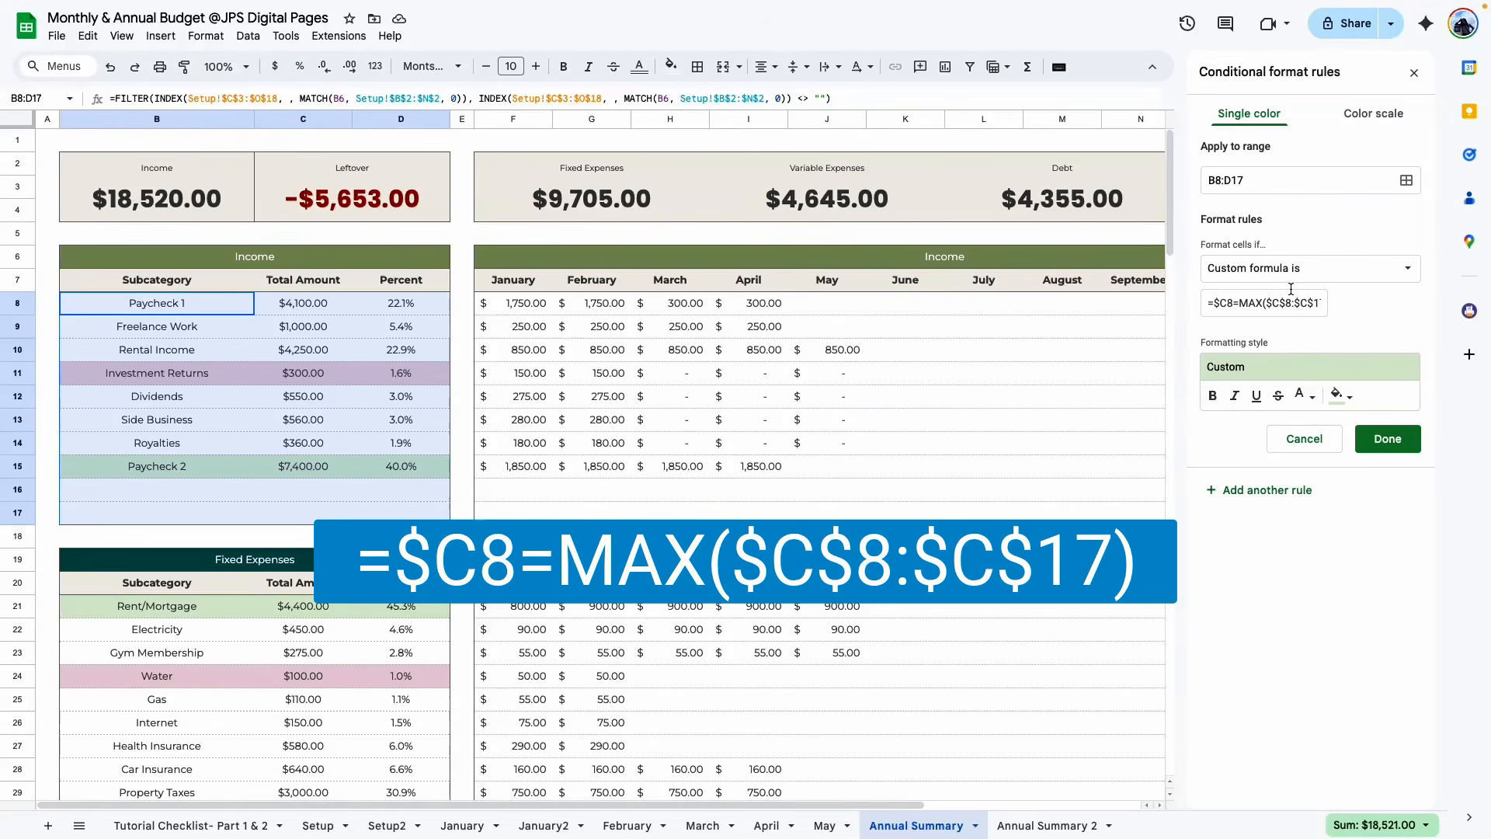
pyautogui.hotkey('ctrl', 'a')
pyautogui.press('super+c')
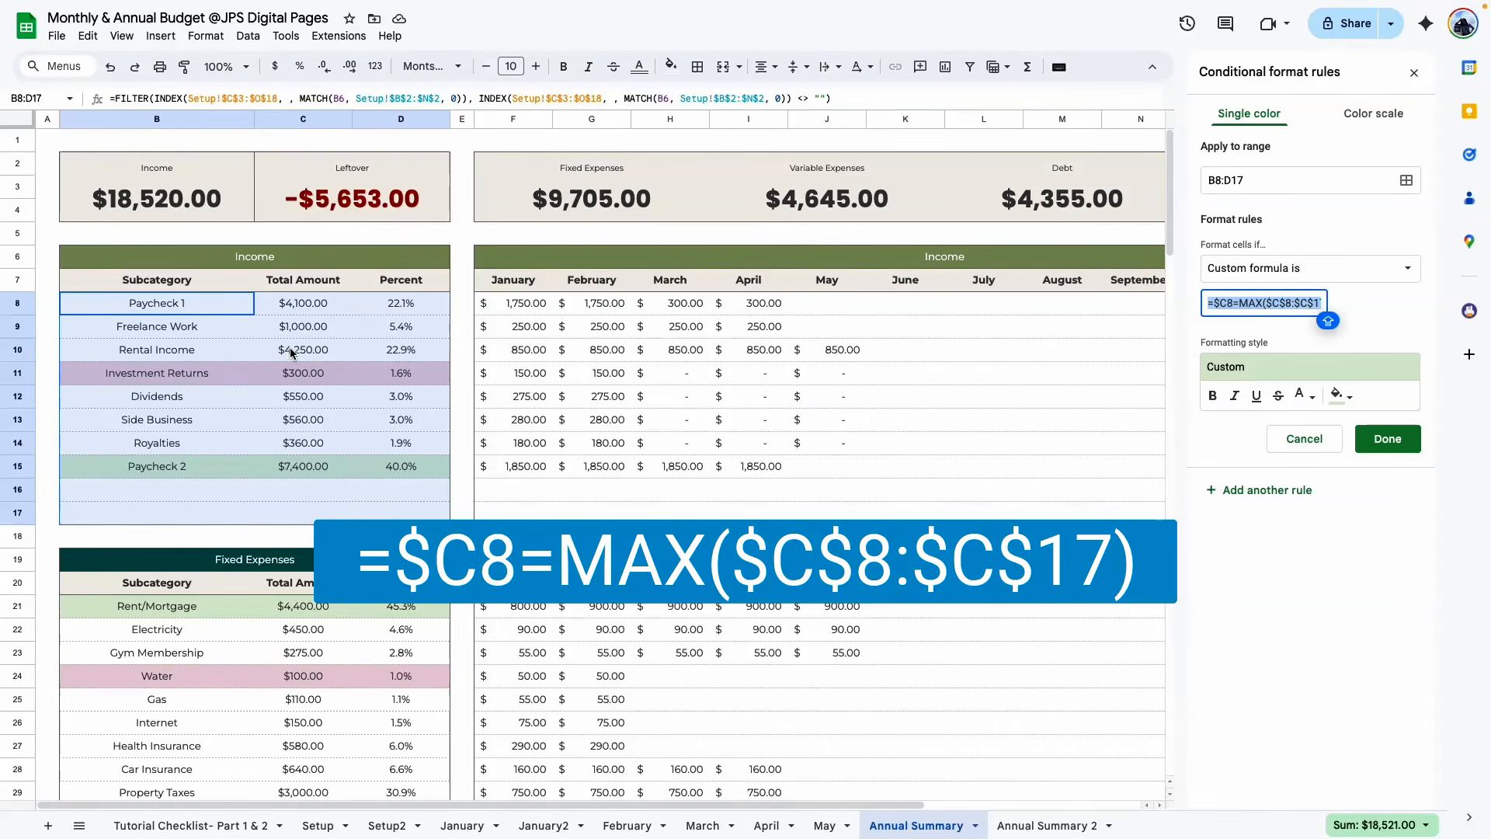
pyautogui.click(1307, 441)
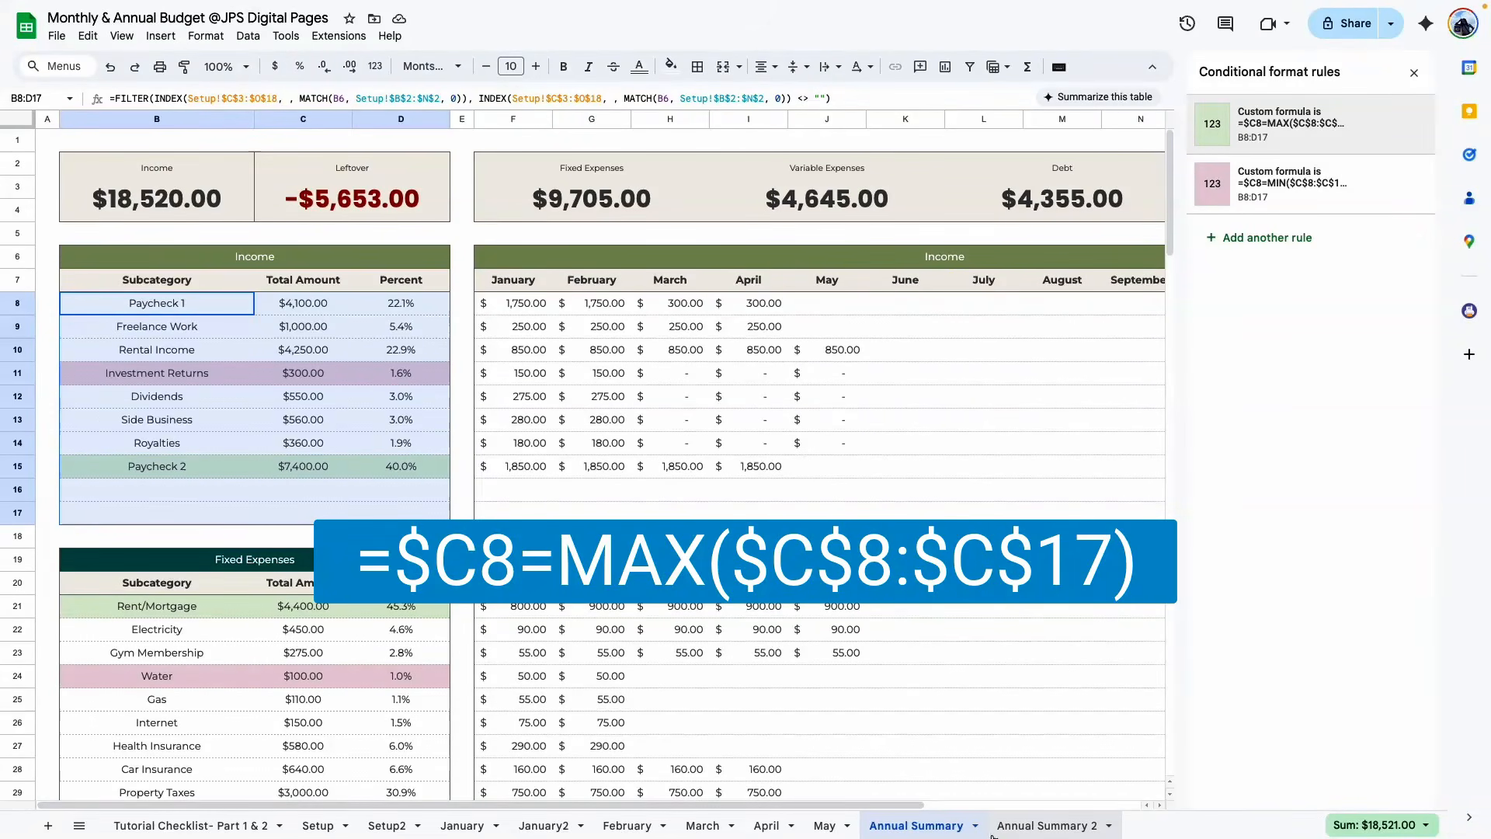
# On Annual Summary 2, add a conditional formatting rule for Income range B8:D17 with custom formula =$C8=MAX($C$8:$C$17) and a light green fill
pyautogui.click(1017, 827)
pyautogui.moveTo(112, 263); pyautogui.dragTo(430, 483)
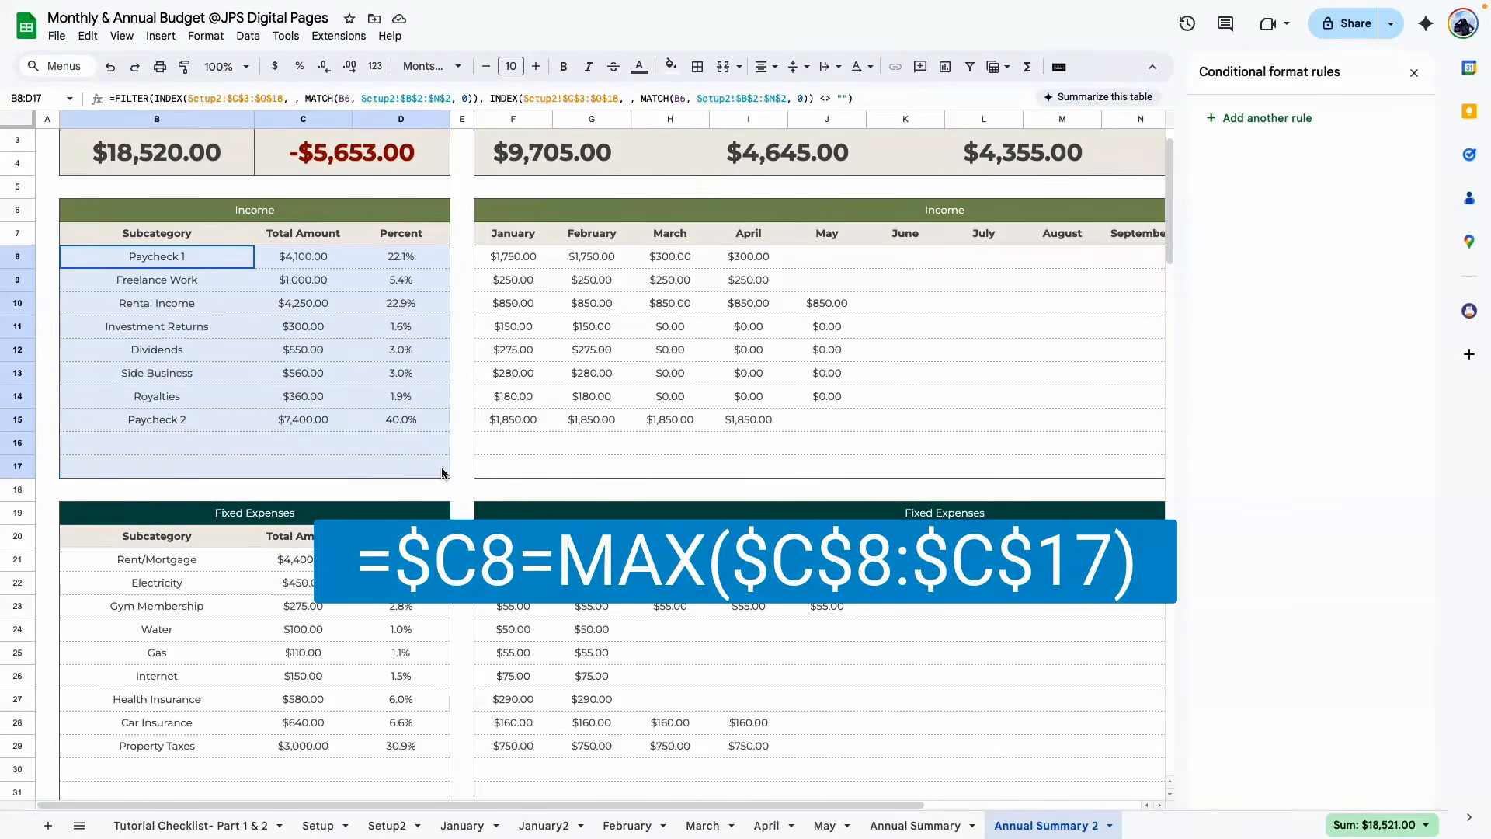
pyautogui.click(1265, 119)
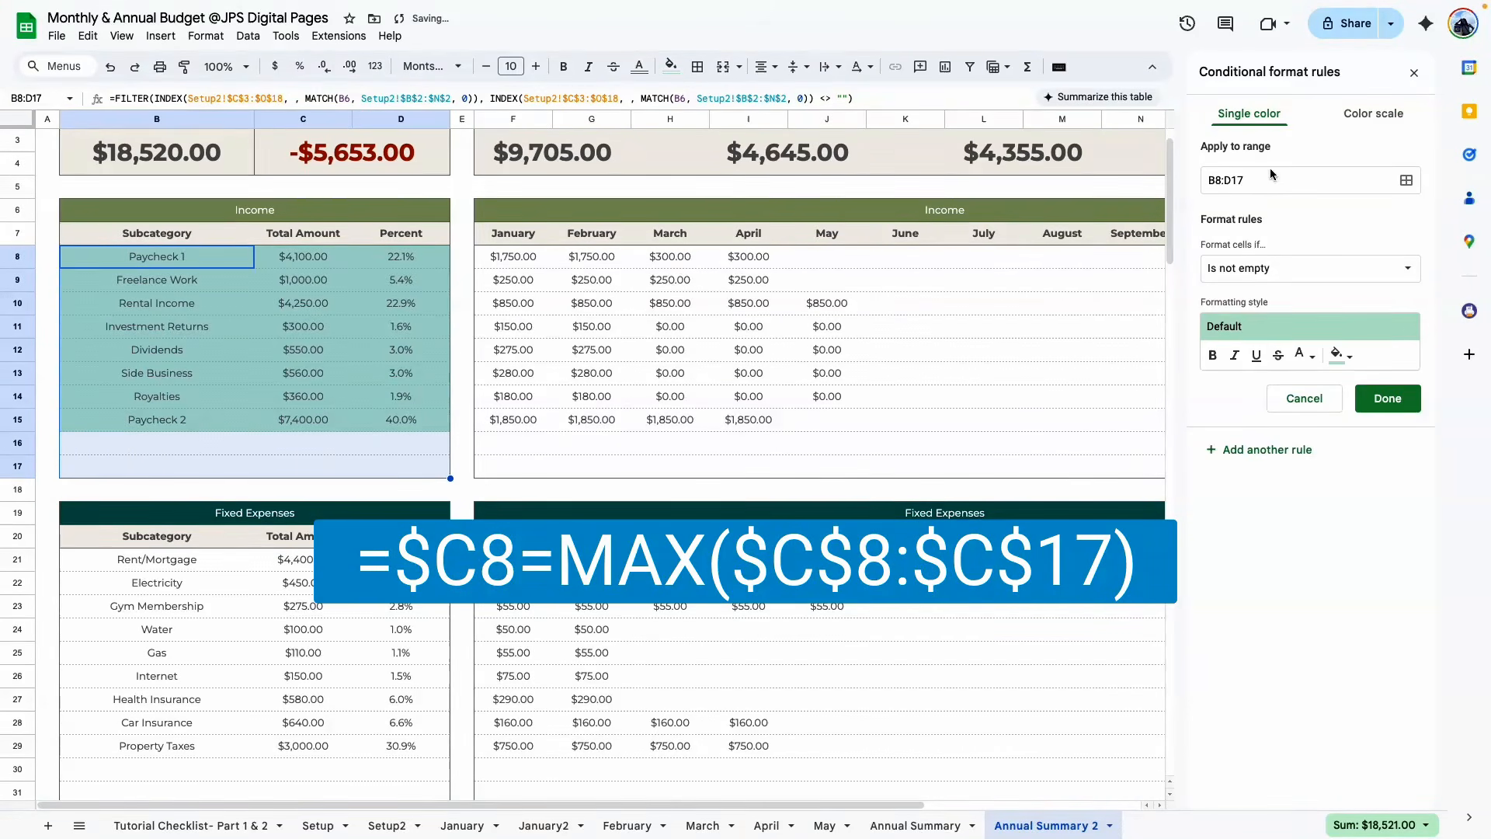
pyautogui.click(1256, 269)
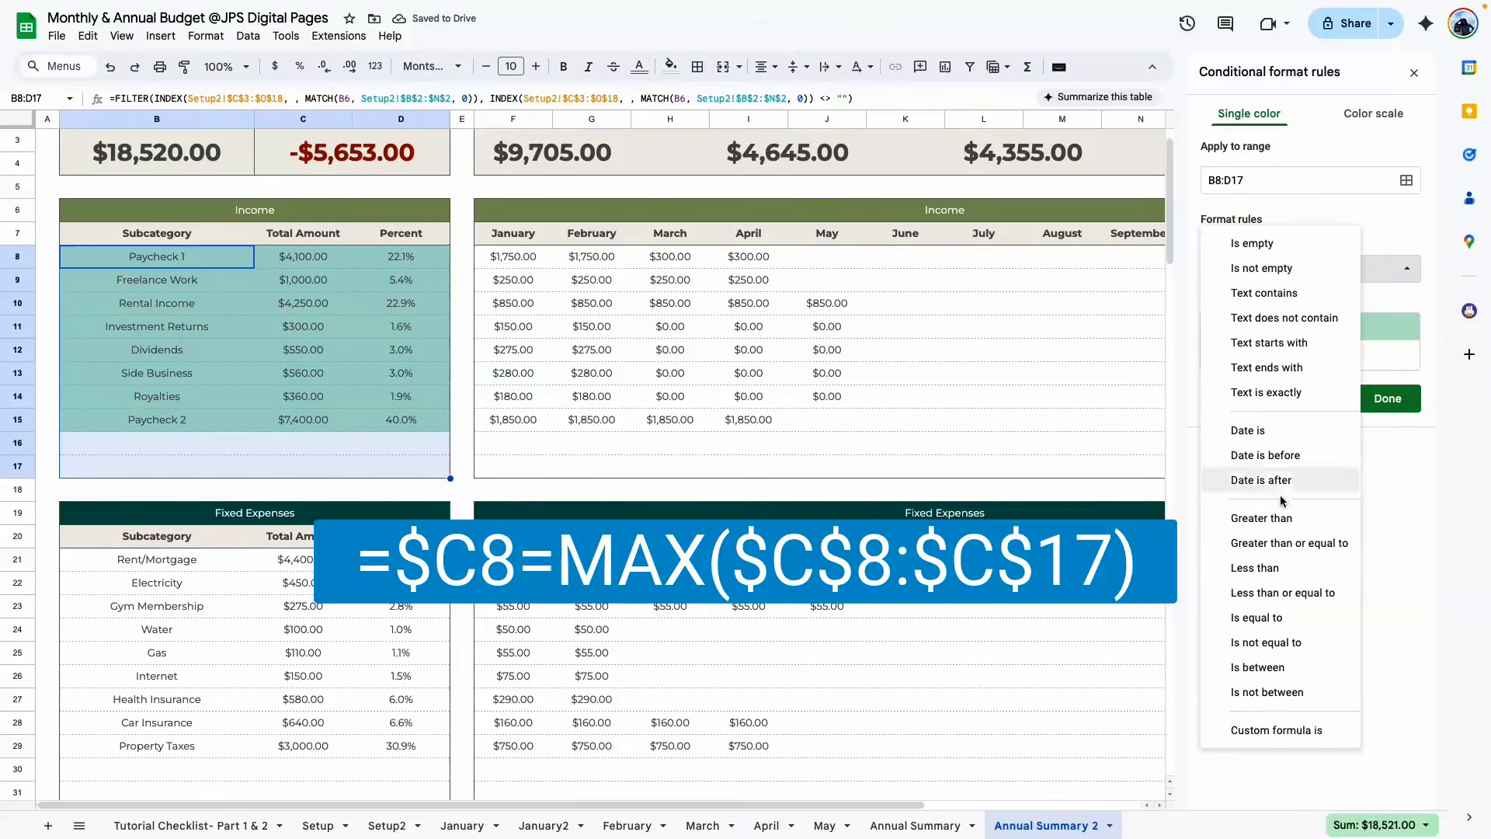
pyautogui.click(1276, 730)
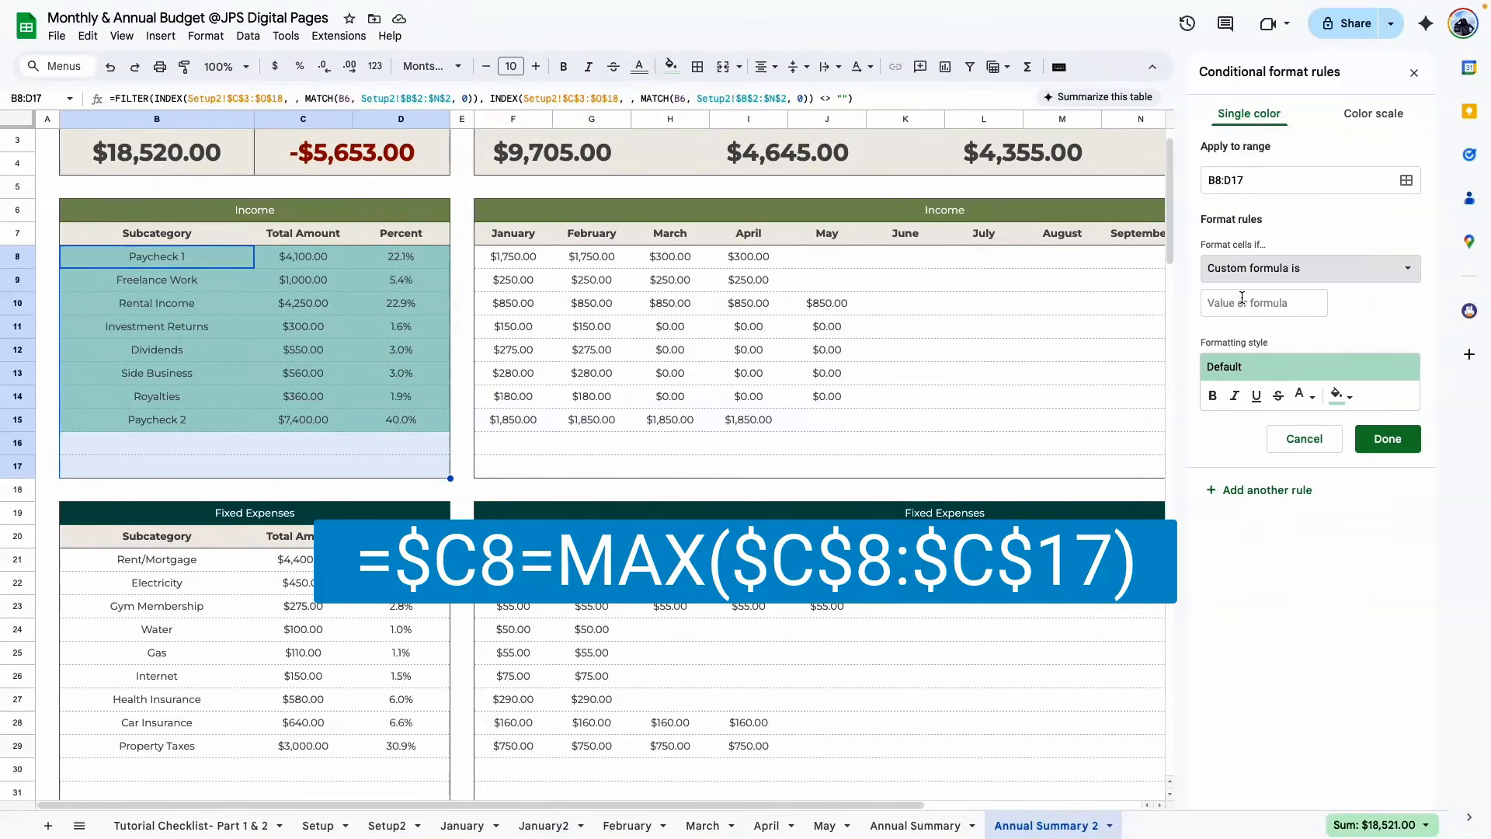
pyautogui.click(1243, 303)
pyautogui.press('super+v')
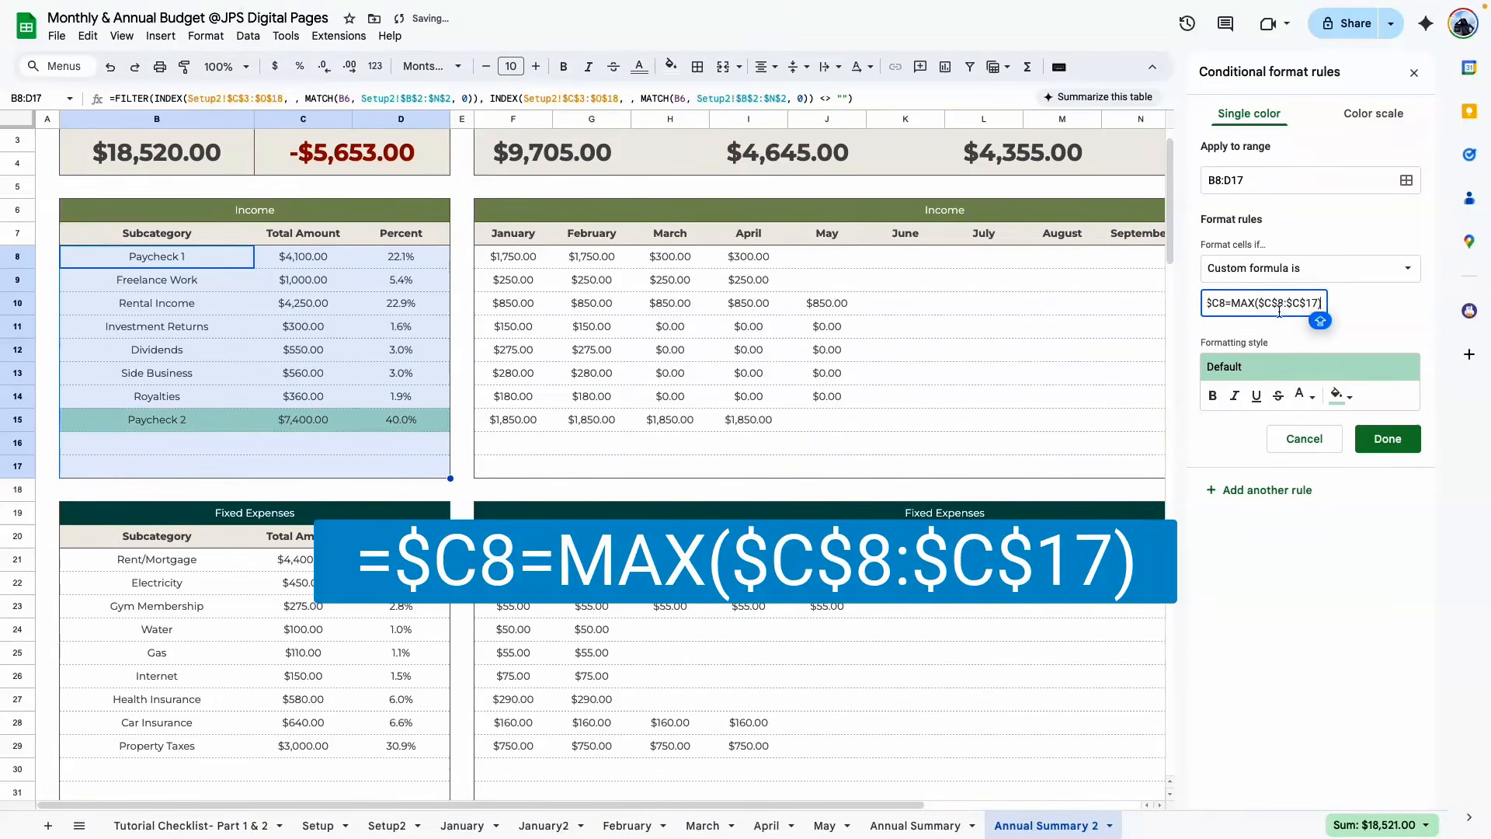
pyautogui.click(1339, 393)
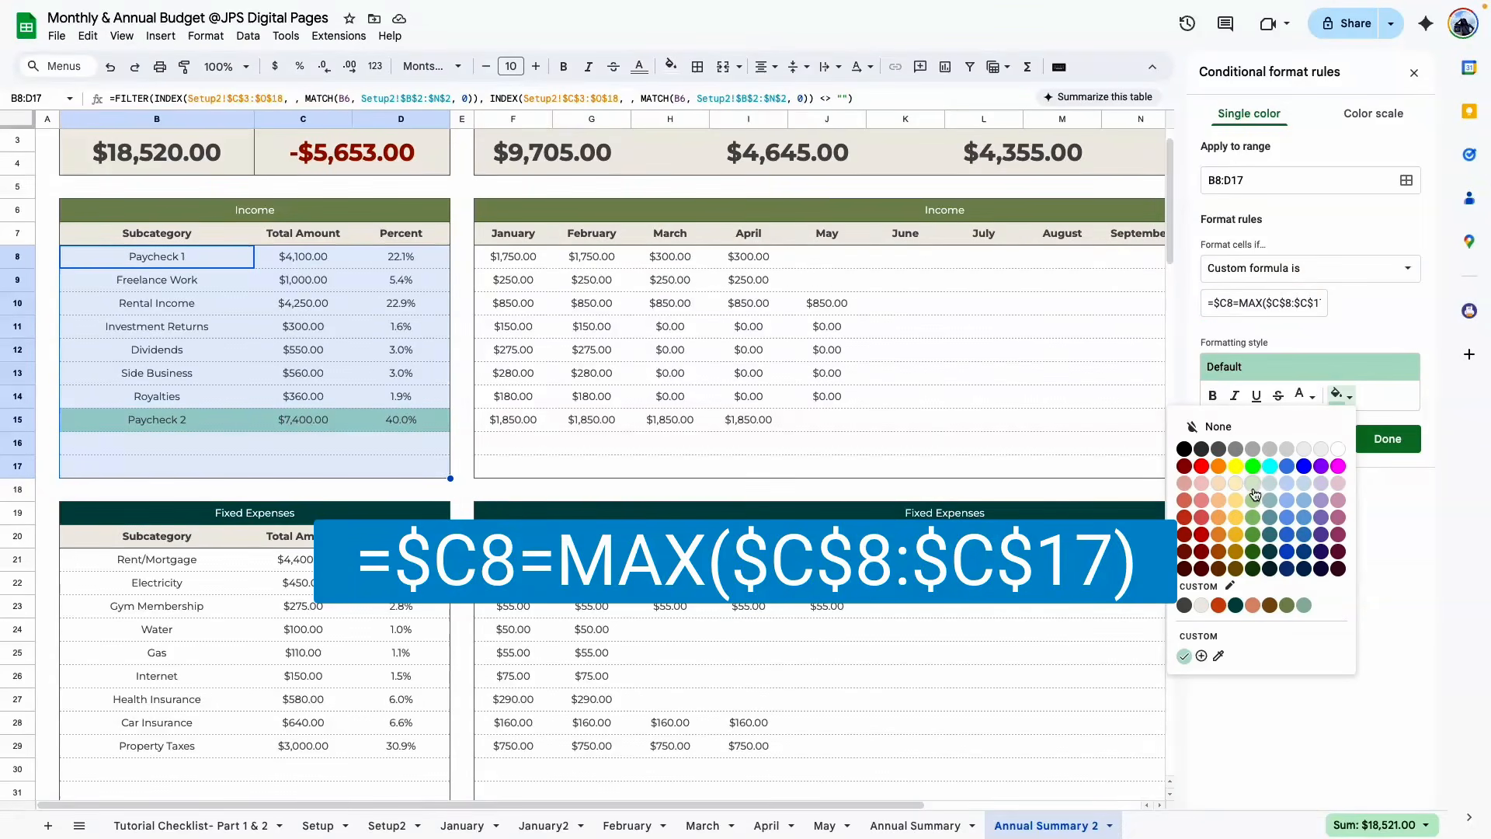
pyautogui.click(1253, 488)
pyautogui.click(1390, 437)
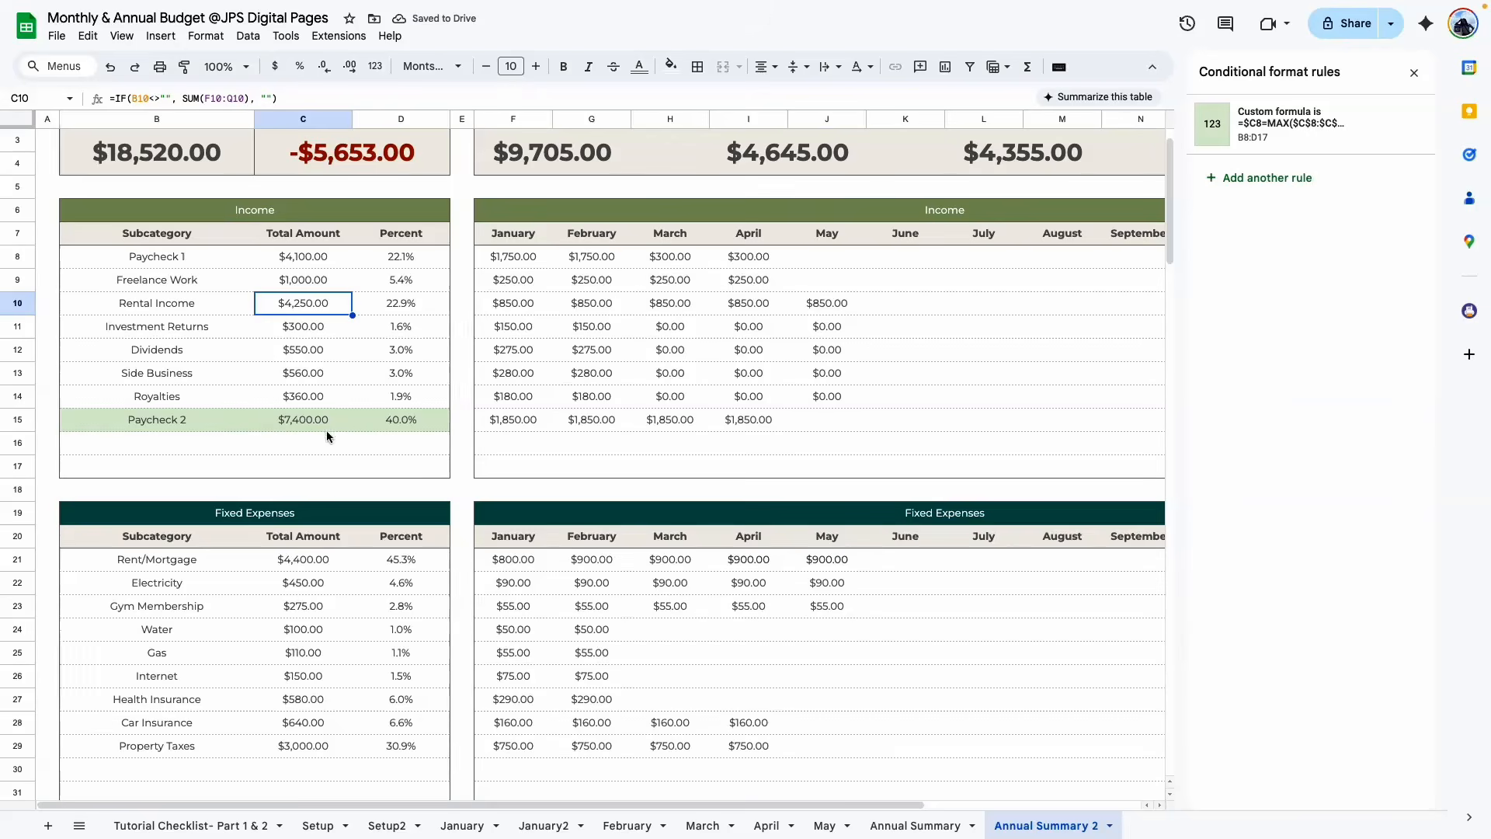
# Copy the custom formula =$C8=MIN($C$8:$C$17) from the pink Income table rule on the Annual Summary sheet
pyautogui.click(915, 825)
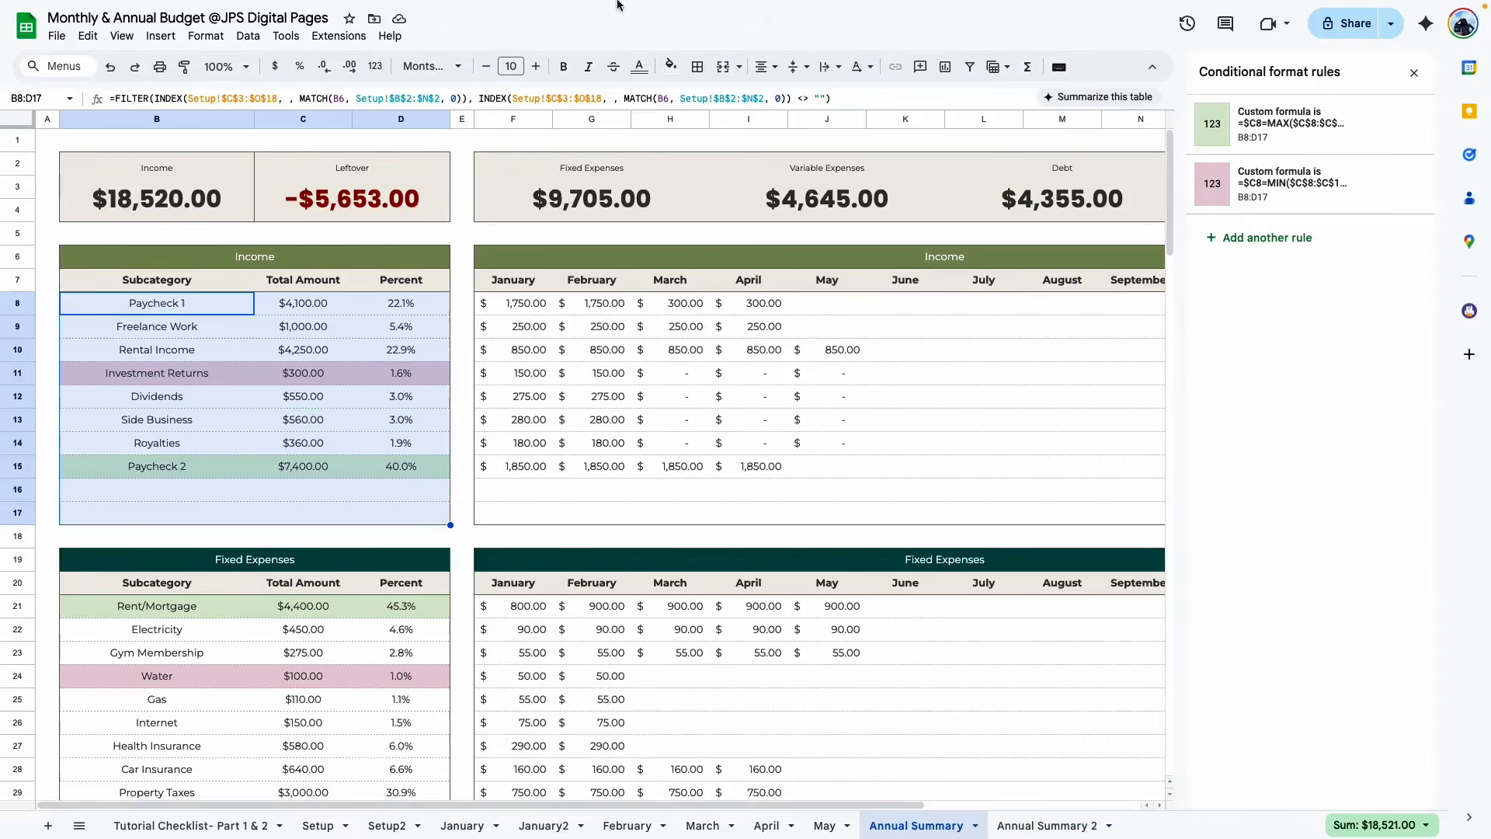
pyautogui.click(1280, 191)
pyautogui.click(1274, 303)
pyautogui.hotkey('ctrl', 'a')
pyautogui.click(1388, 439)
# On Annual Summary 2, add a second rule for Income range B8:D17 with custom formula =$C8=MIN($C$8:$C$17) and a light red fill
pyautogui.click(1047, 825)
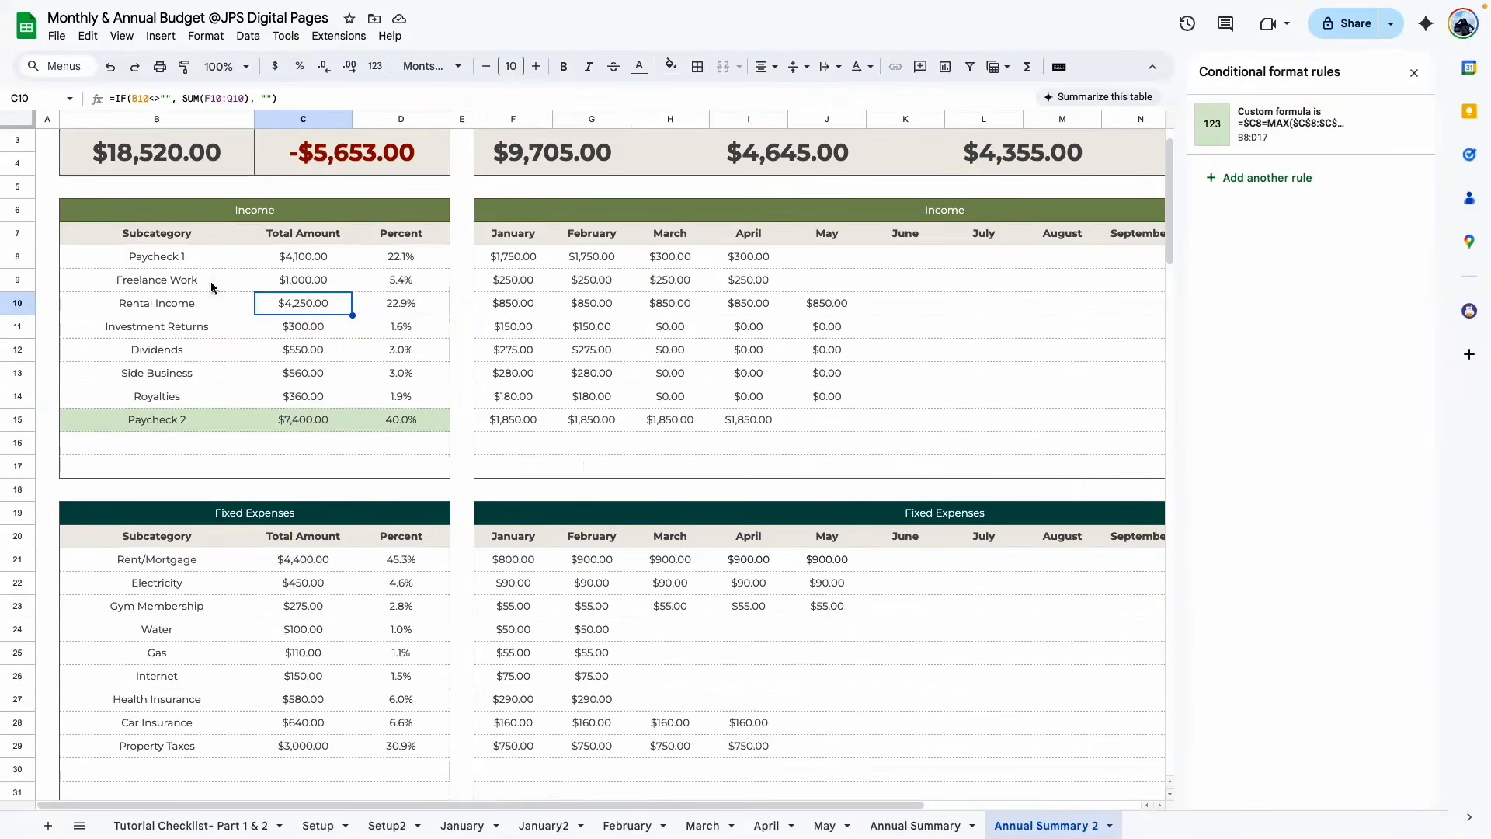
pyautogui.moveTo(123, 262); pyautogui.dragTo(400, 419)
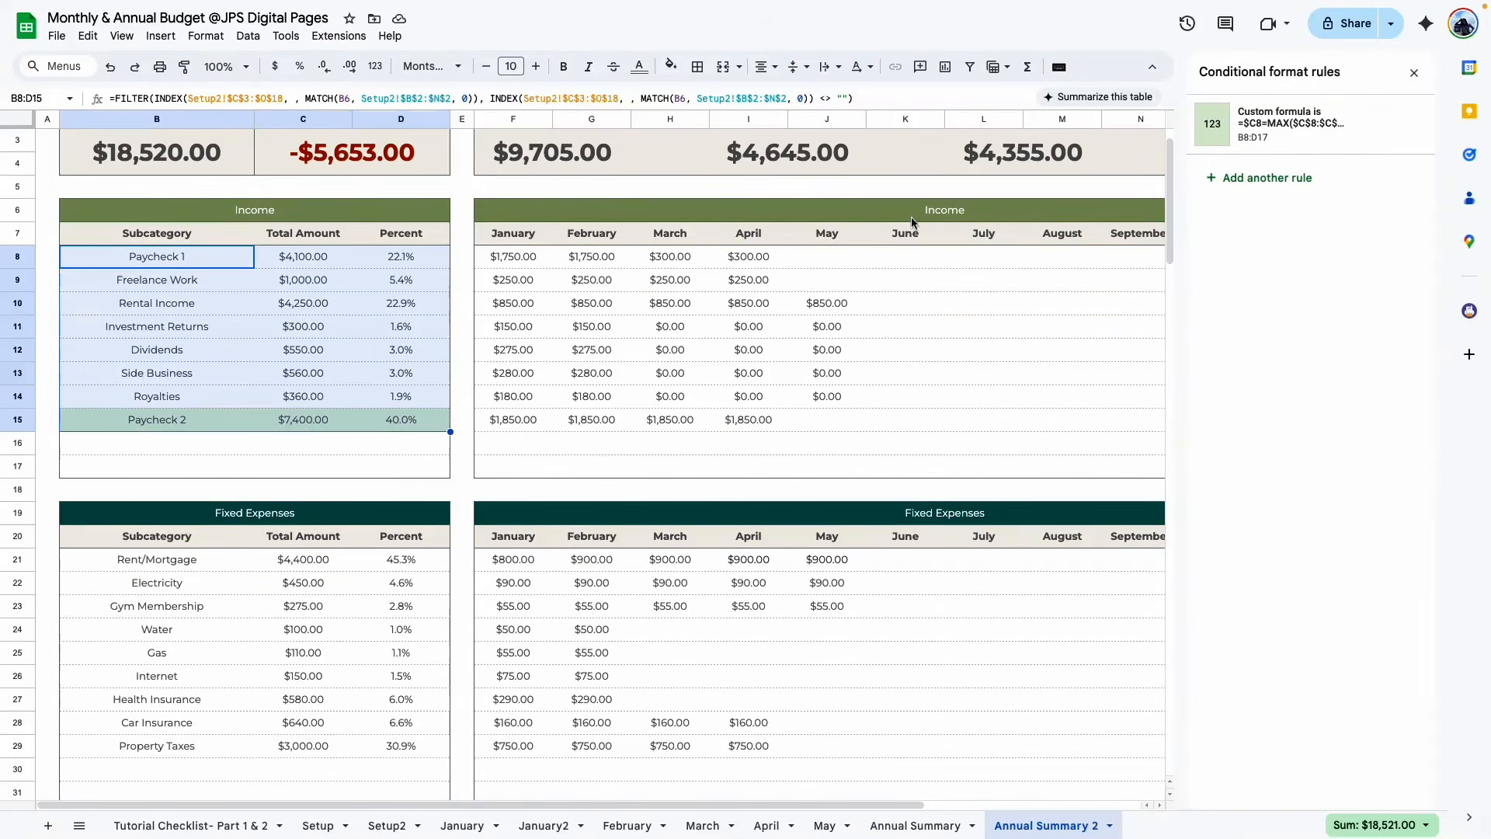
pyautogui.click(1298, 147)
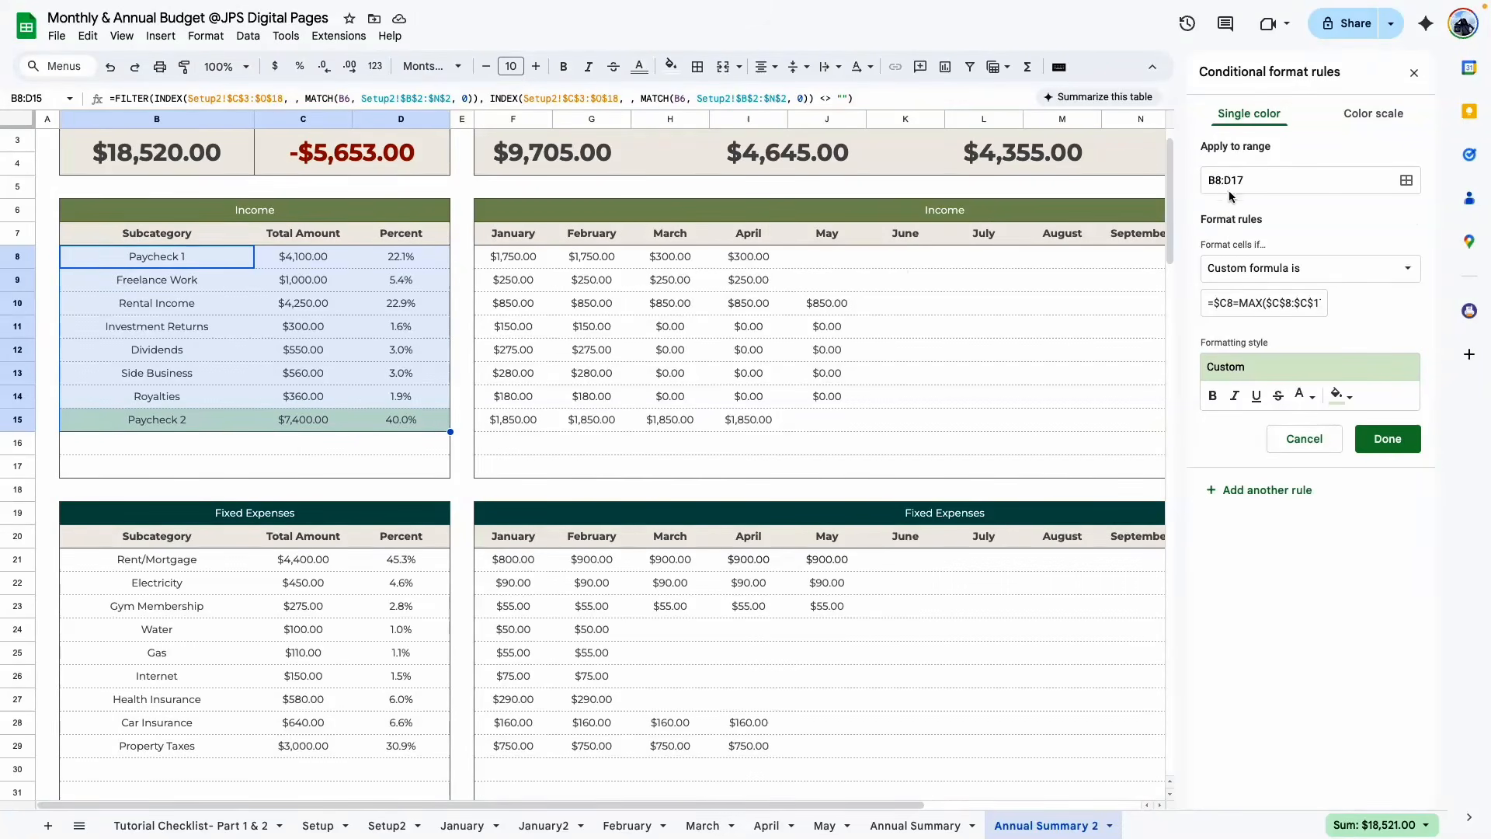
pyautogui.tripleClick(1256, 303)
pyautogui.press('BackSpace')
pyautogui.write('=$C8=MIN($C$8:$C$17)')
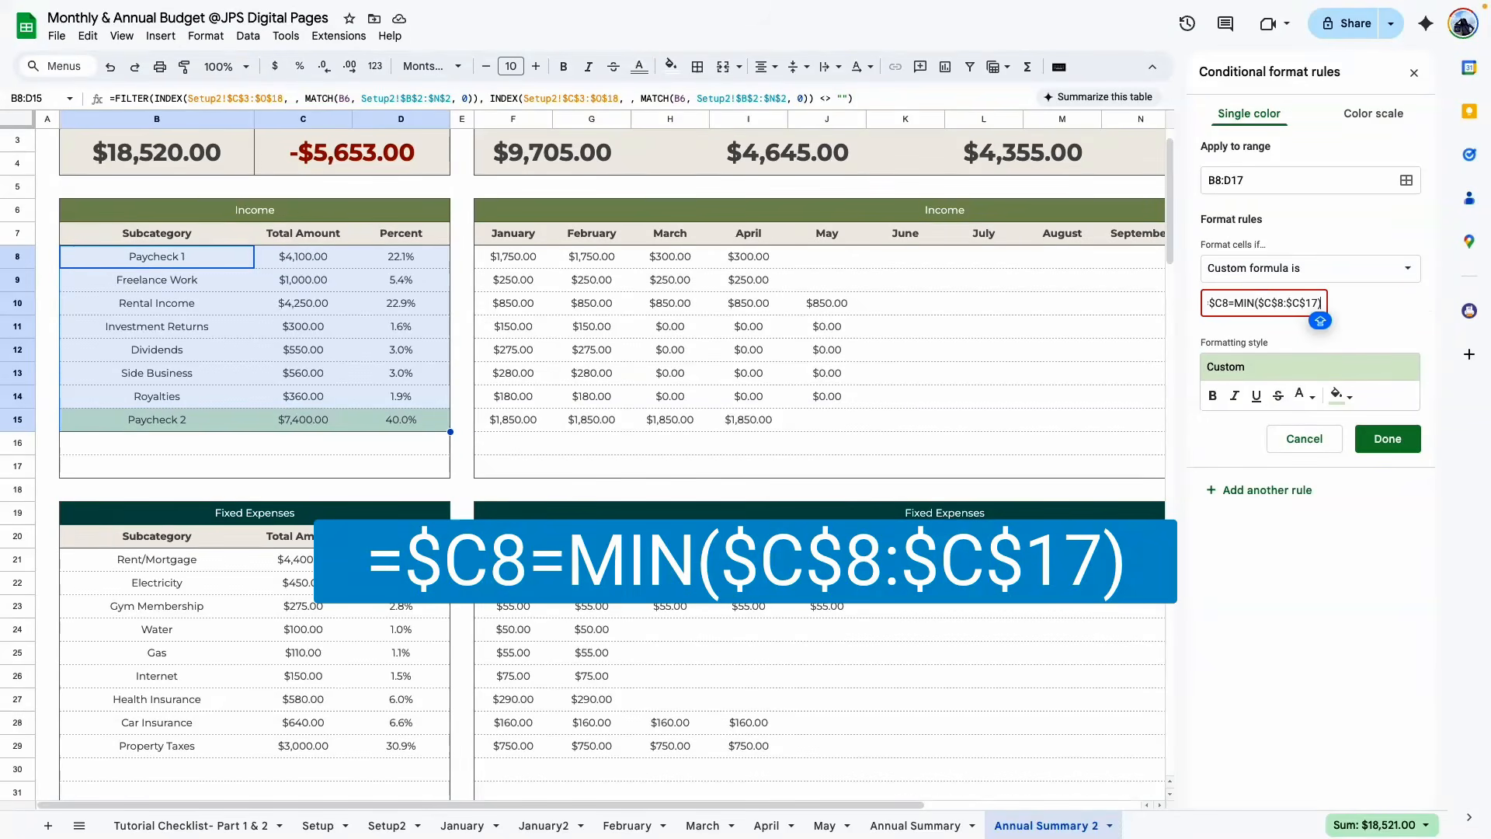
pyautogui.click(1340, 396)
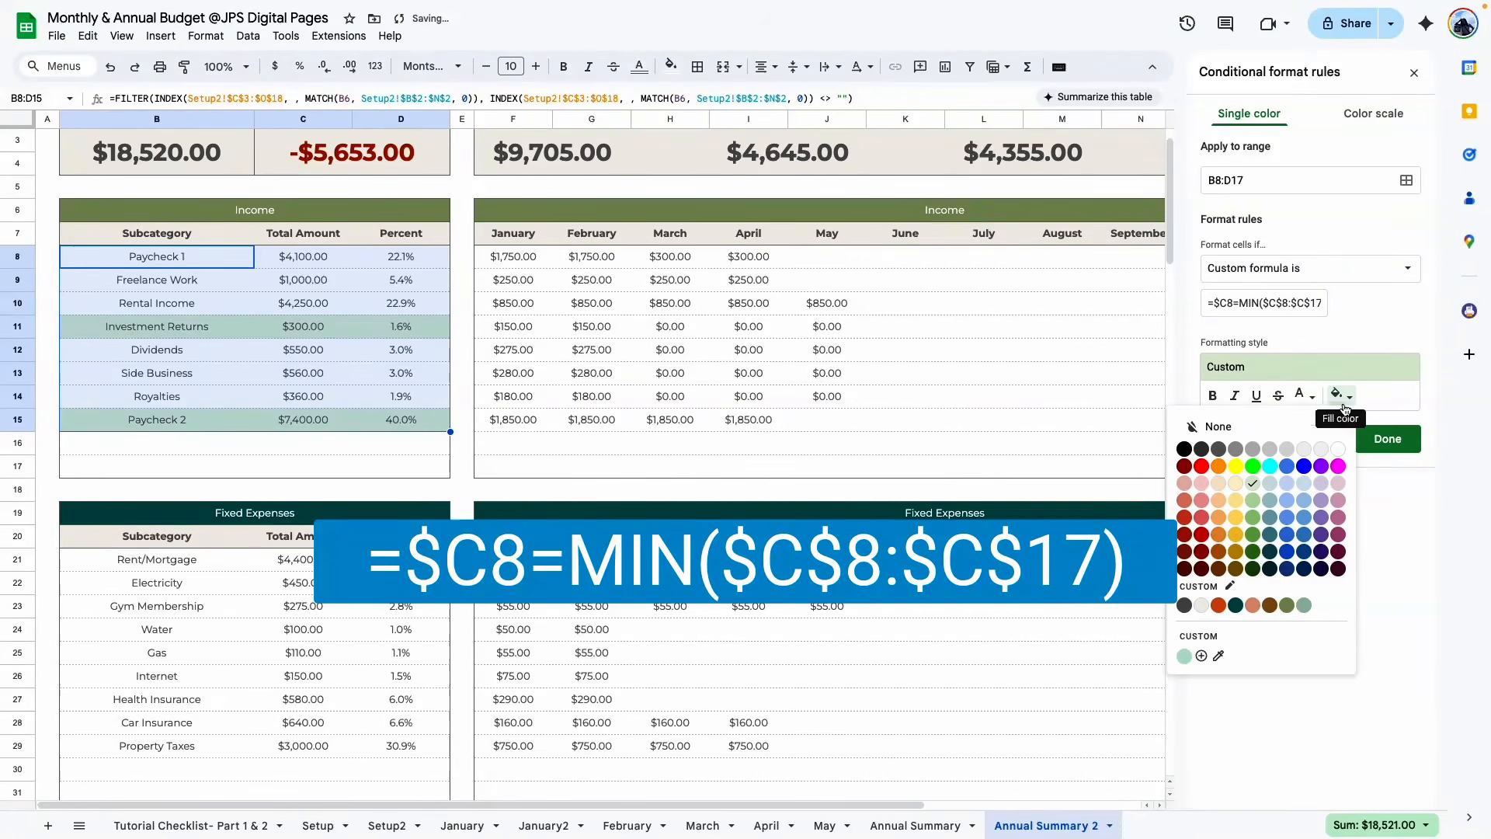
pyautogui.click(1202, 501)
pyautogui.click(1388, 438)
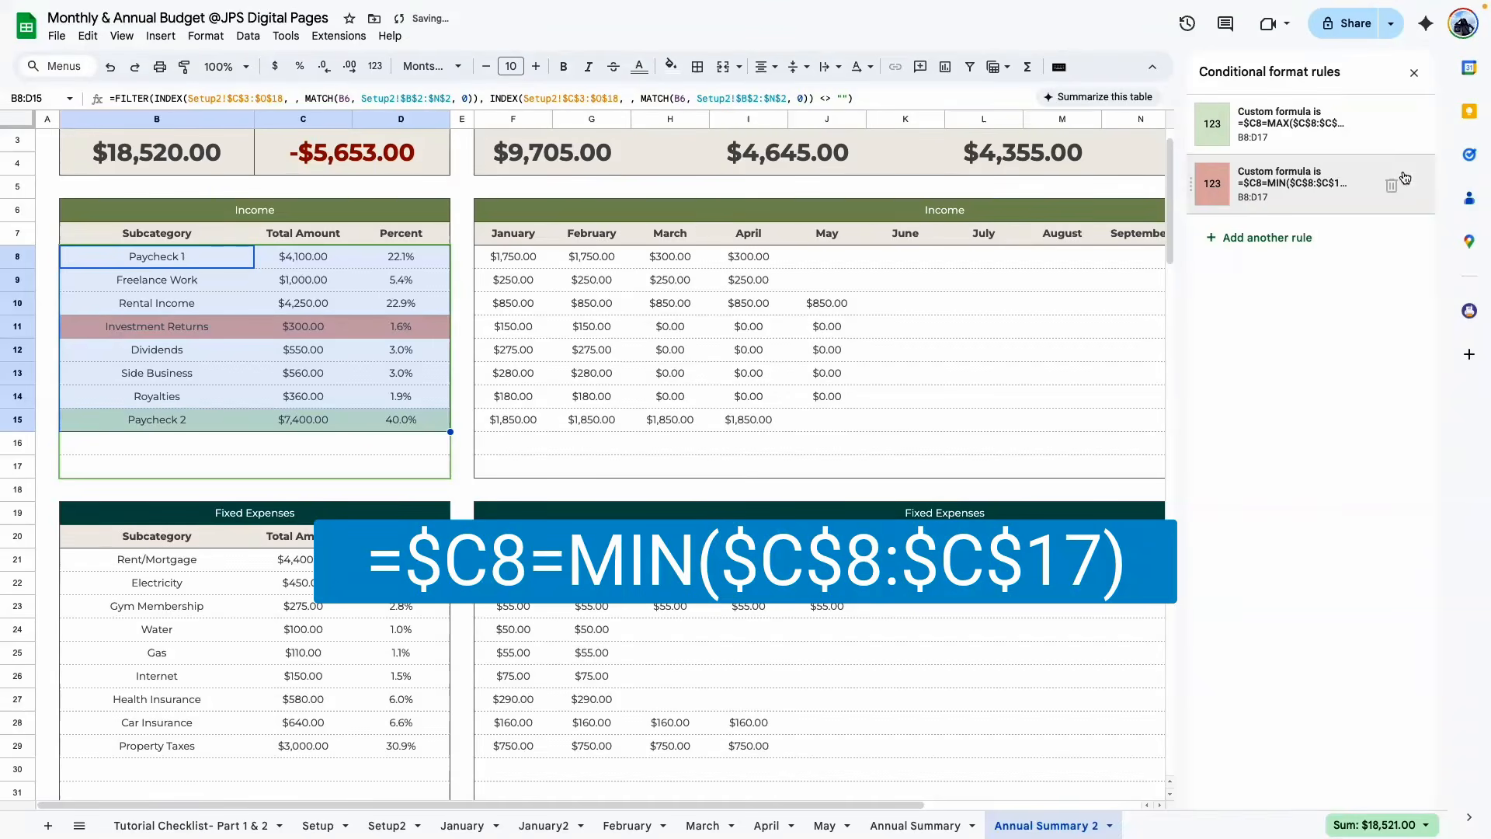
pyautogui.click(273, 474)
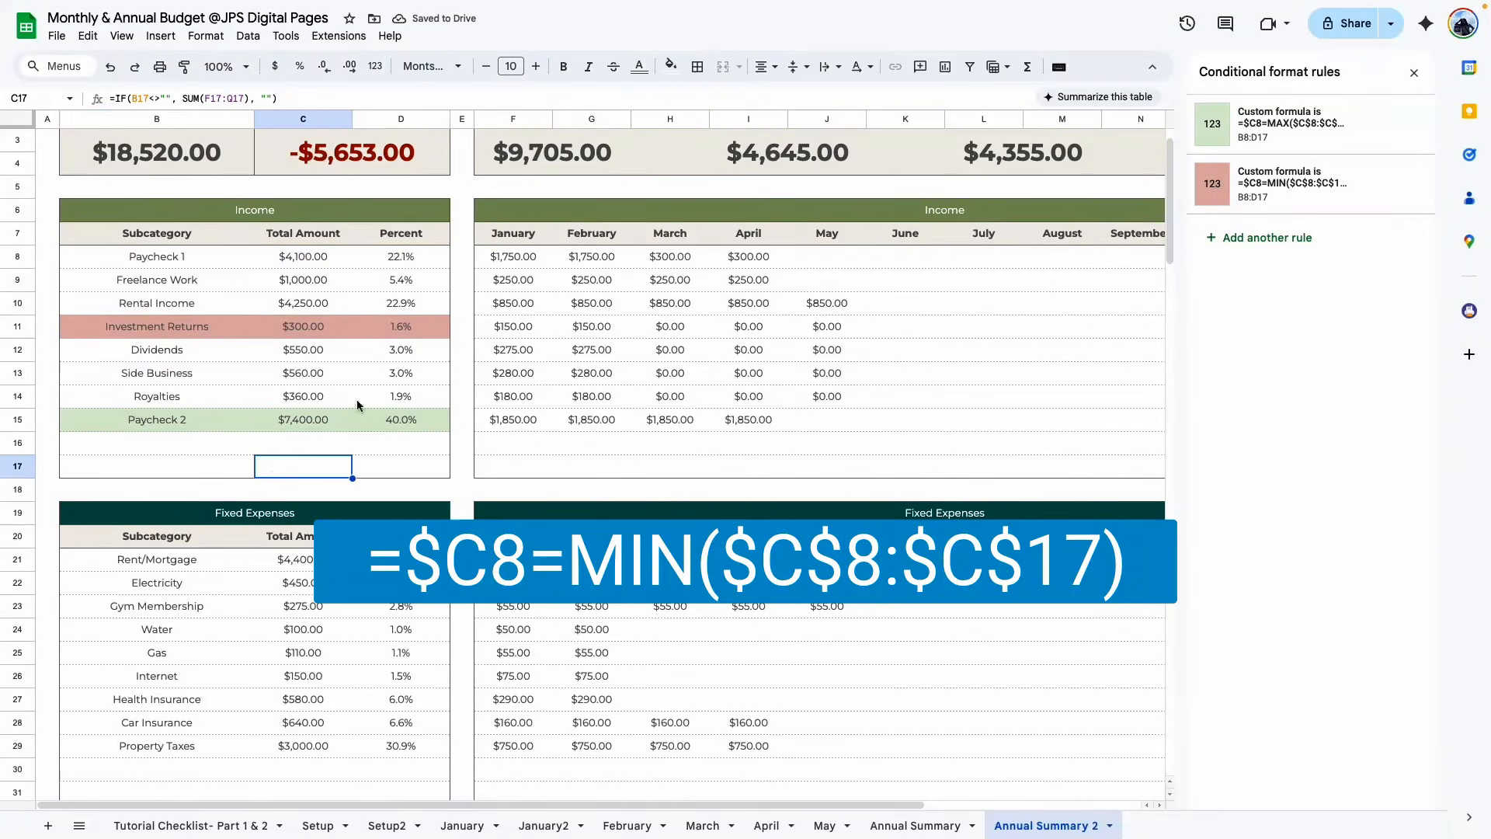
# Copy the =$C8=MAX($C$8:$C$17) formula from the green Income rule for B8:D17, leaving the rule as it is
pyautogui.click(1285, 137)
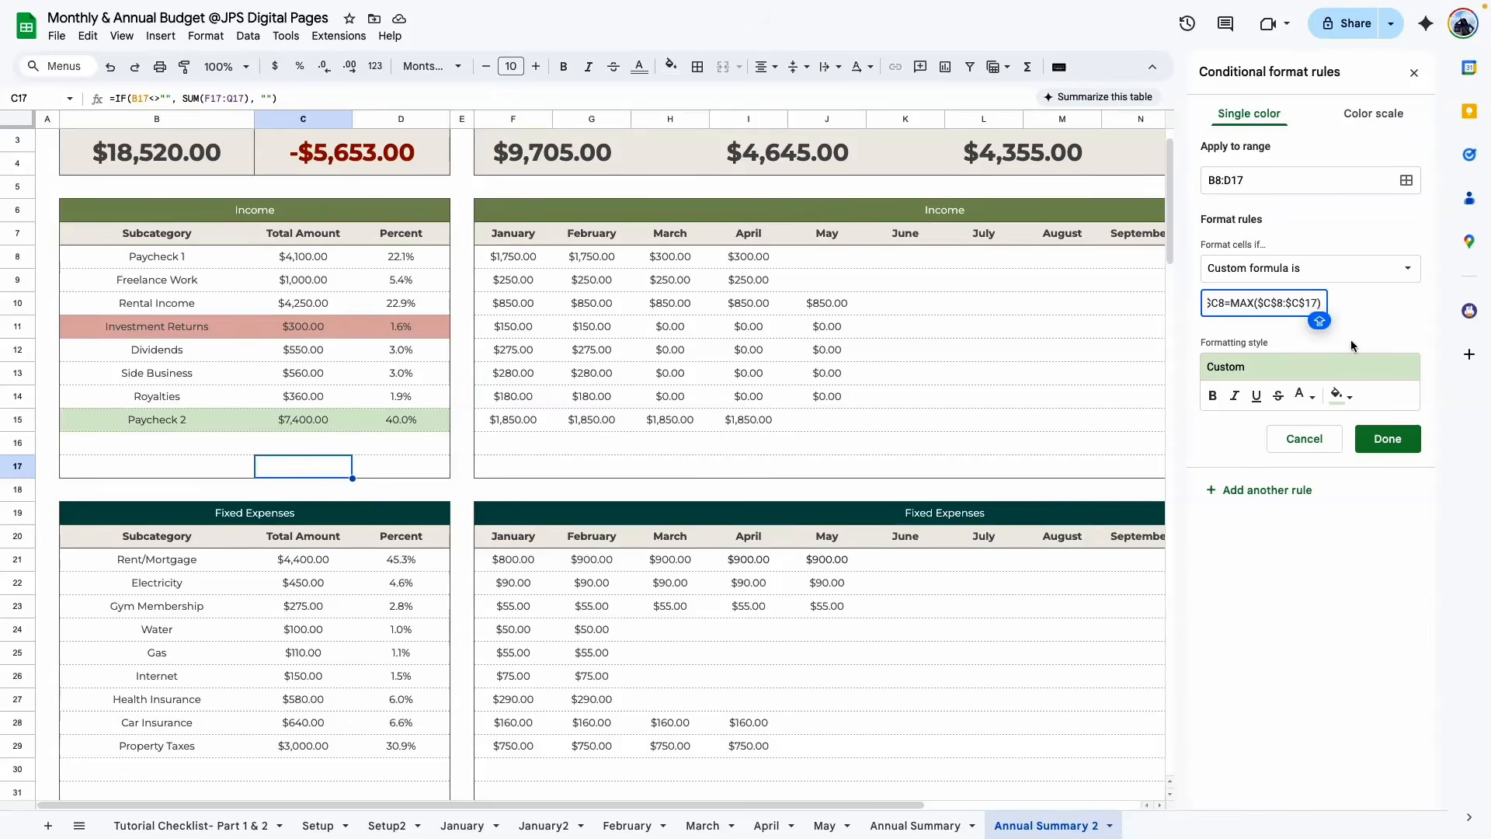
pyautogui.tripleClick(1277, 302)
pyautogui.hotkey('ctrl', 'c')
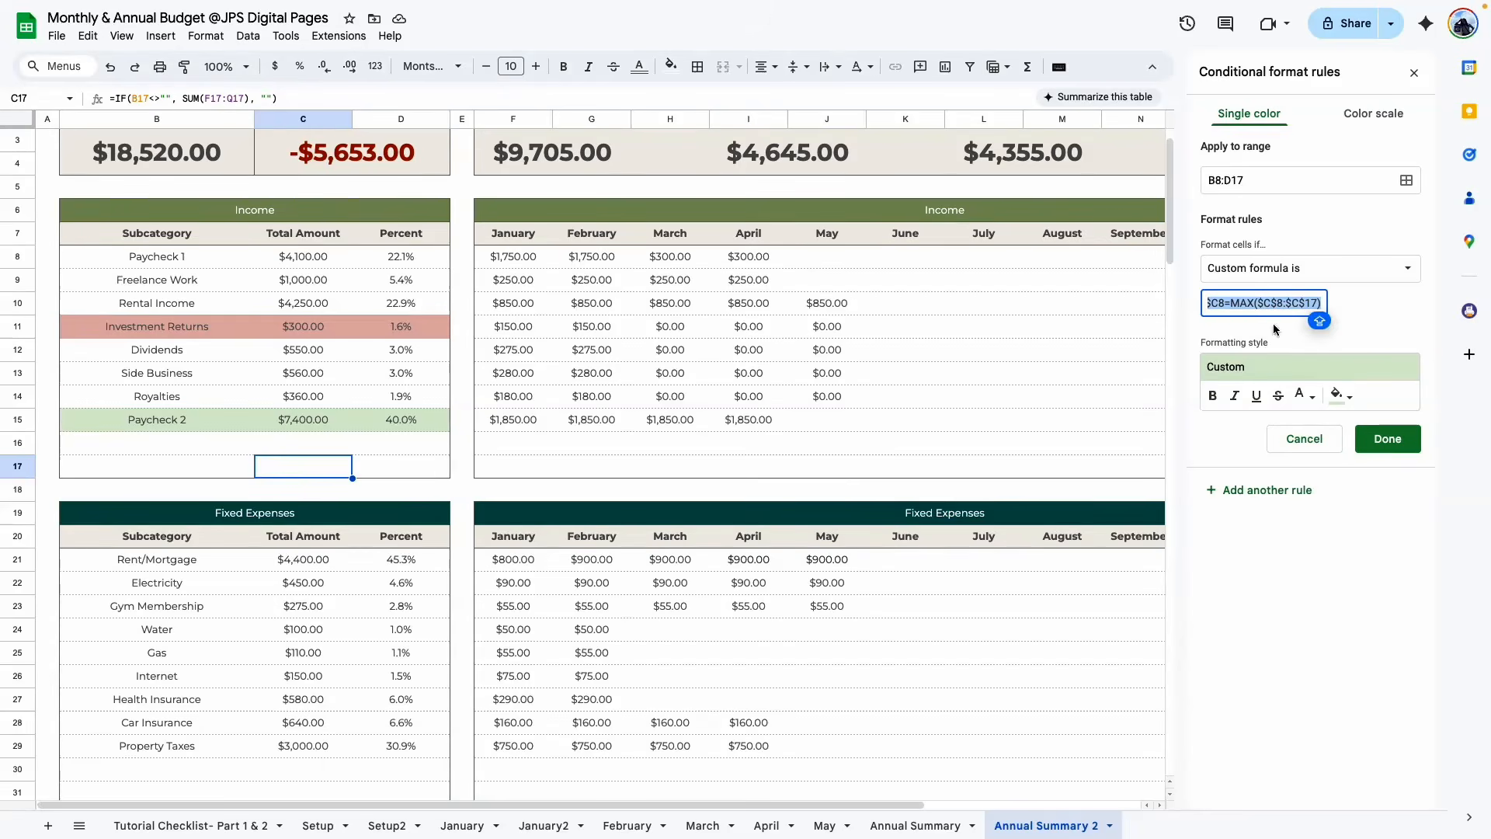
pyautogui.click(1316, 449)
# Start a conditional formatting rule for Fixed Expenses range B21:D37 with the copied custom formula =$C8=MAX($C$8:$C$17)
pyautogui.scroll(-3, 64, 368)
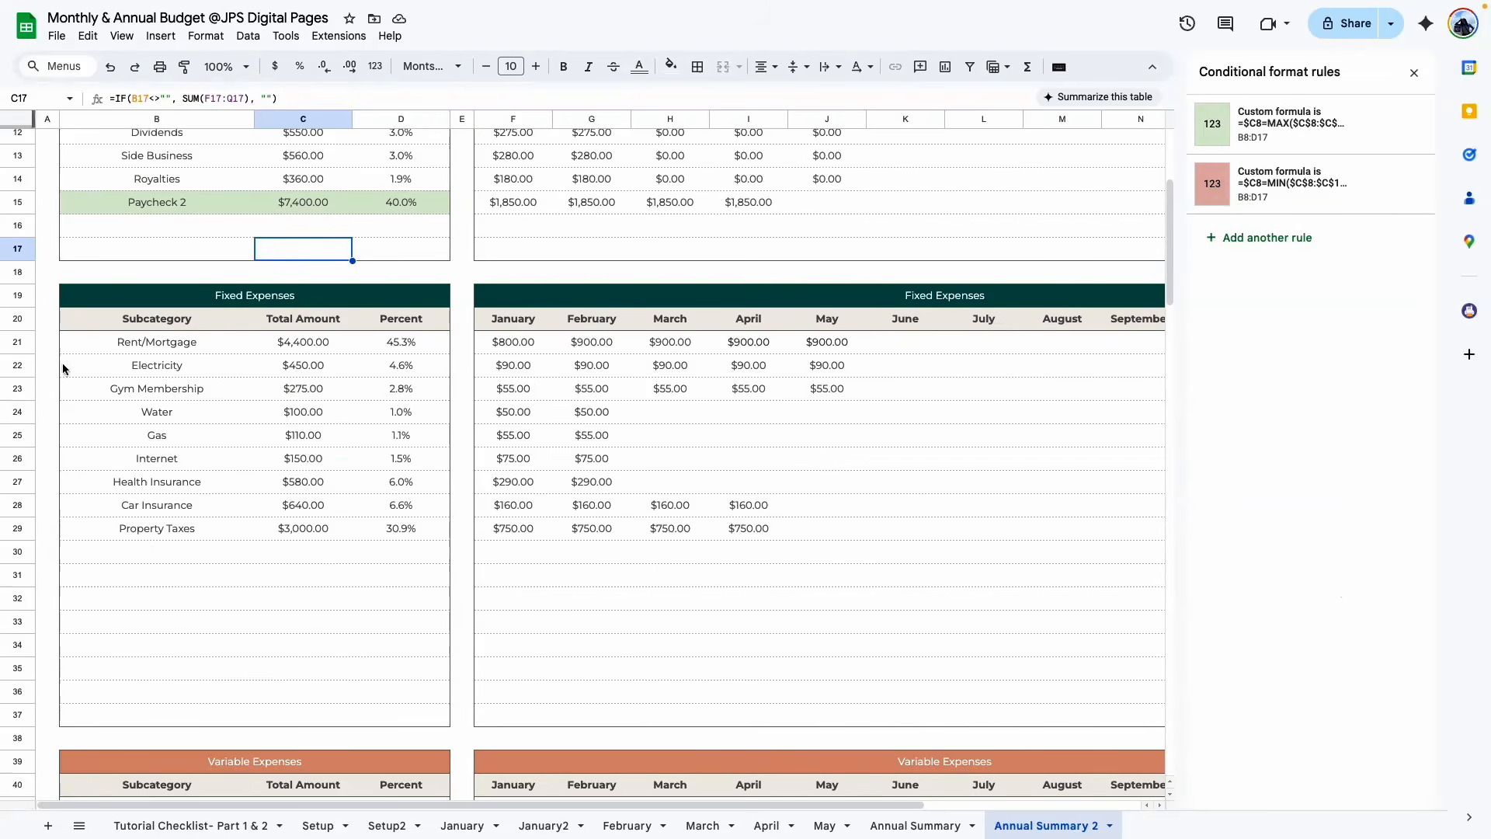
pyautogui.moveTo(86, 349); pyautogui.dragTo(392, 703)
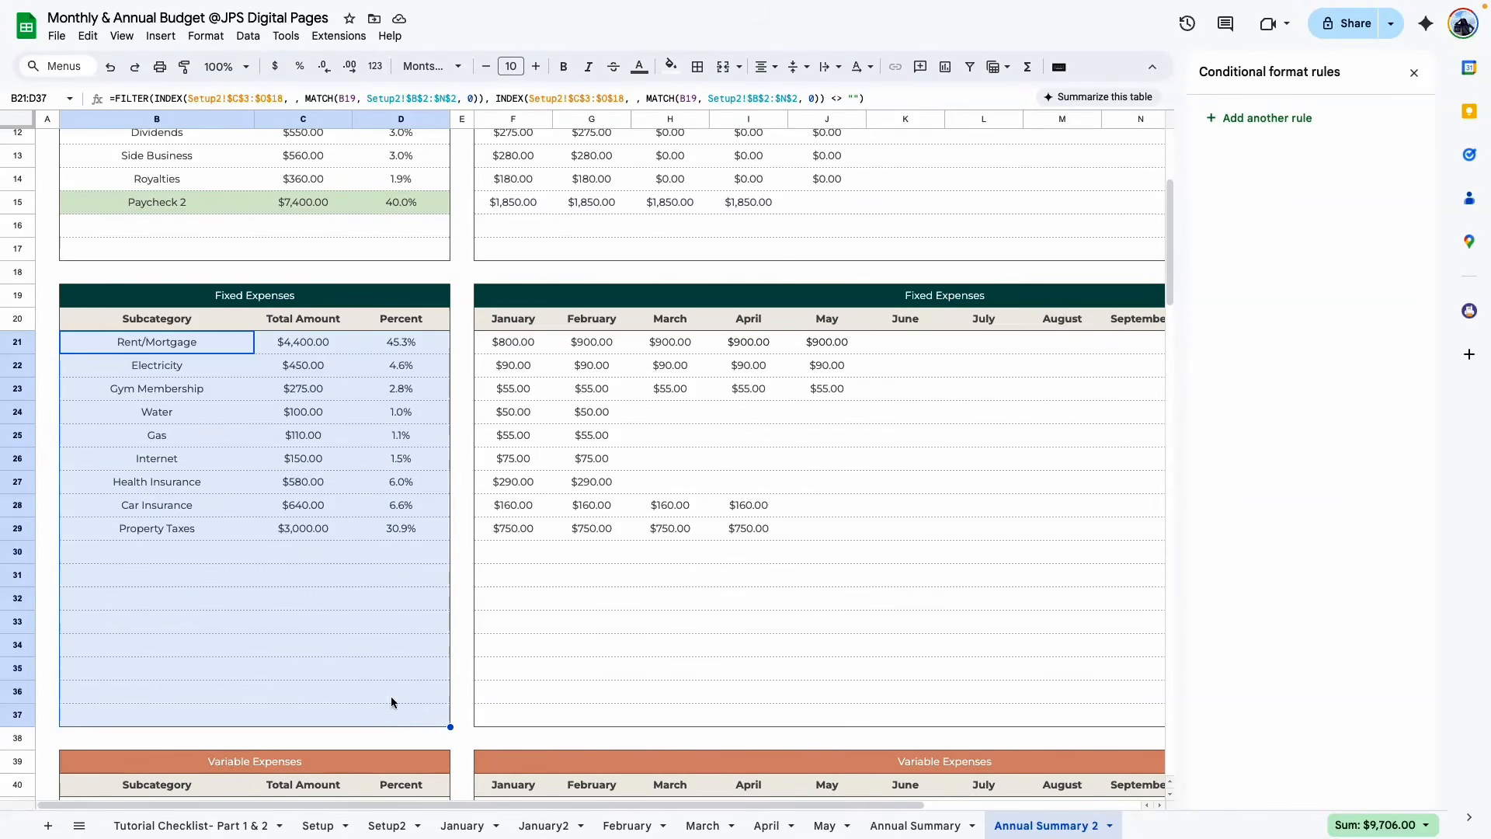
pyautogui.click(1270, 121)
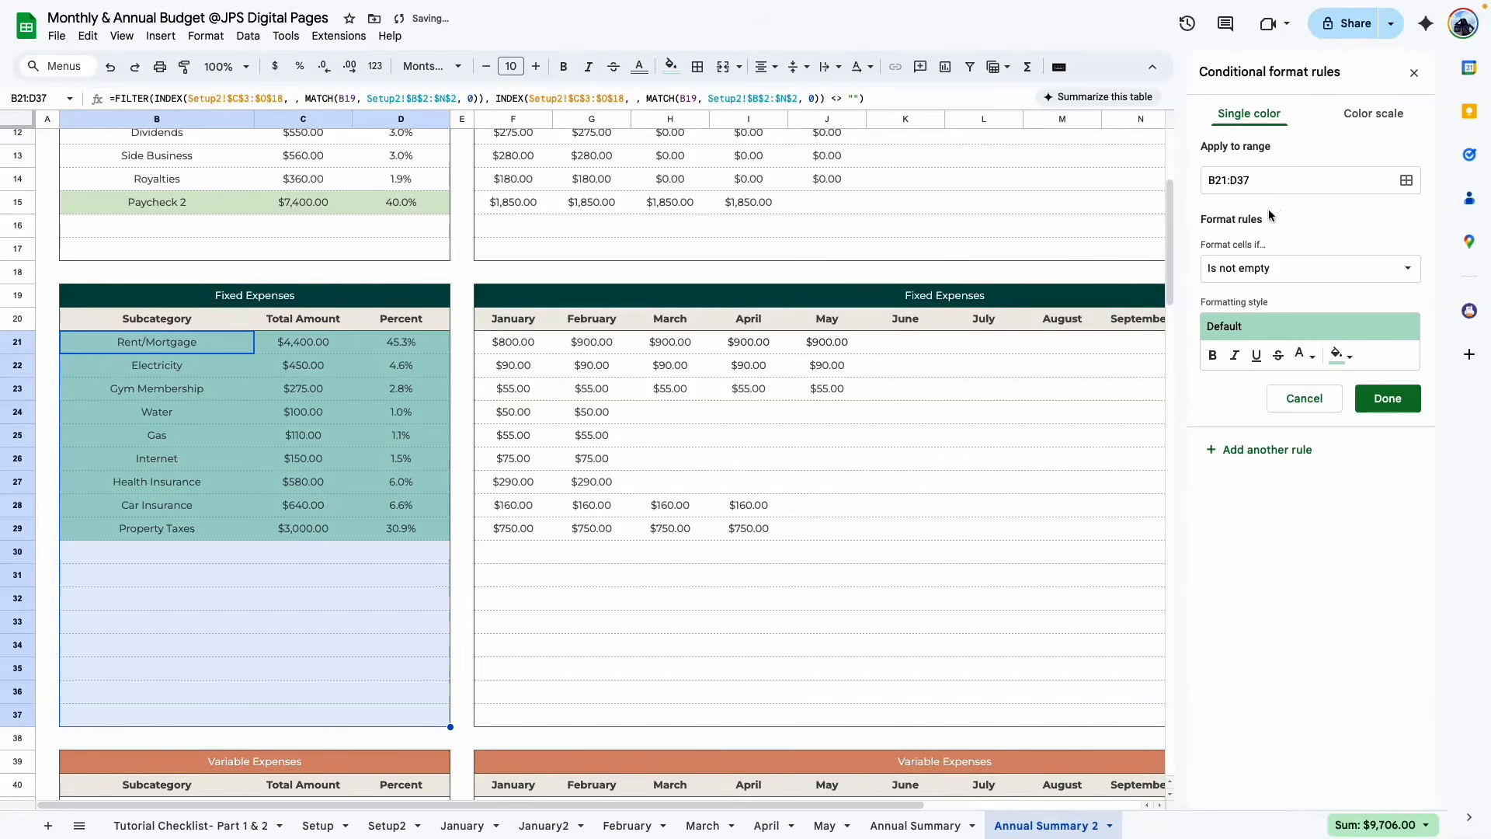
pyautogui.click(1271, 270)
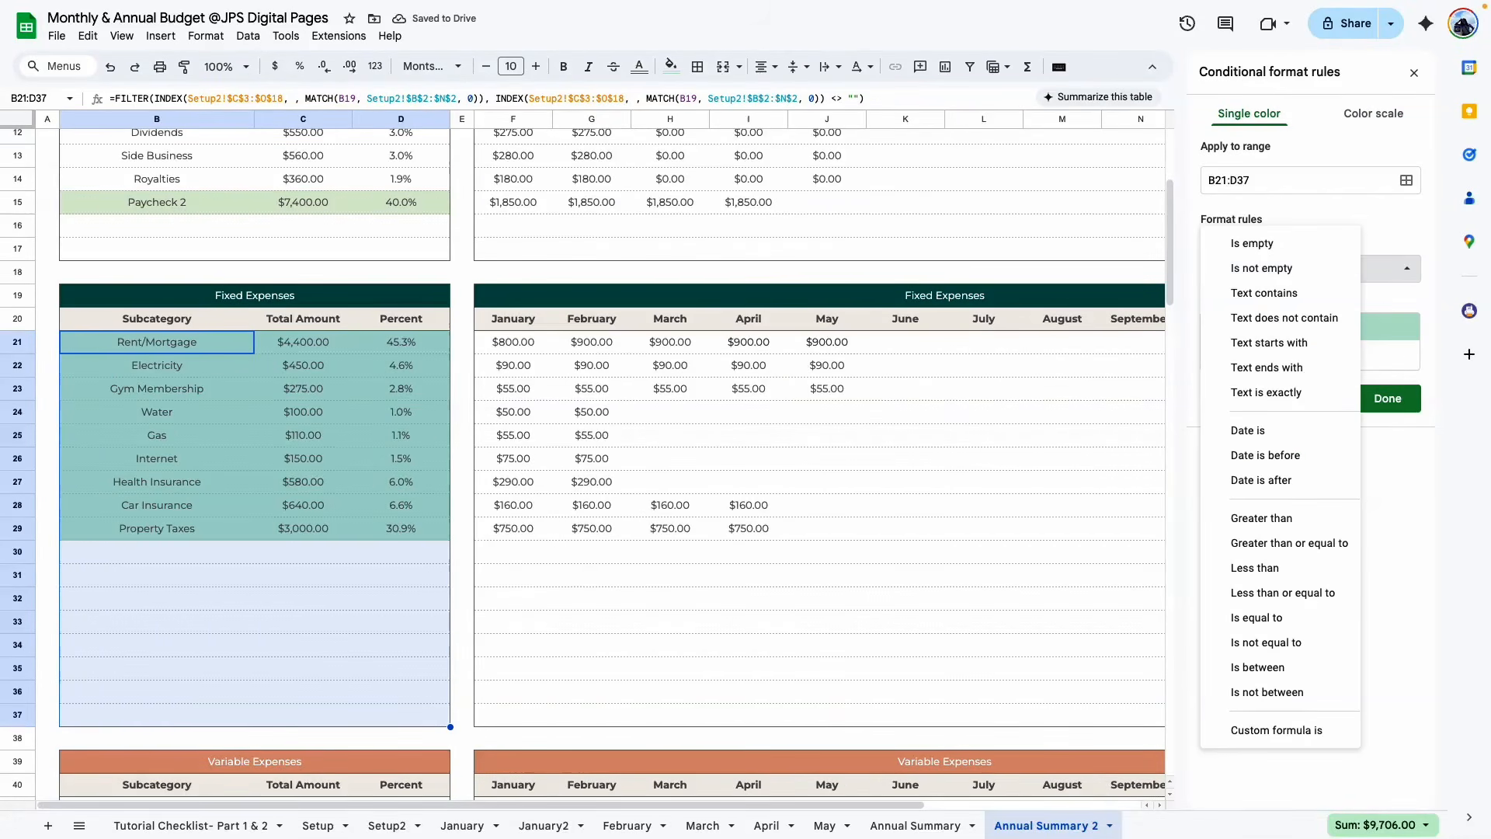
pyautogui.click(1244, 730)
pyautogui.click(1225, 305)
pyautogui.hotkey('ctrl', 'v')
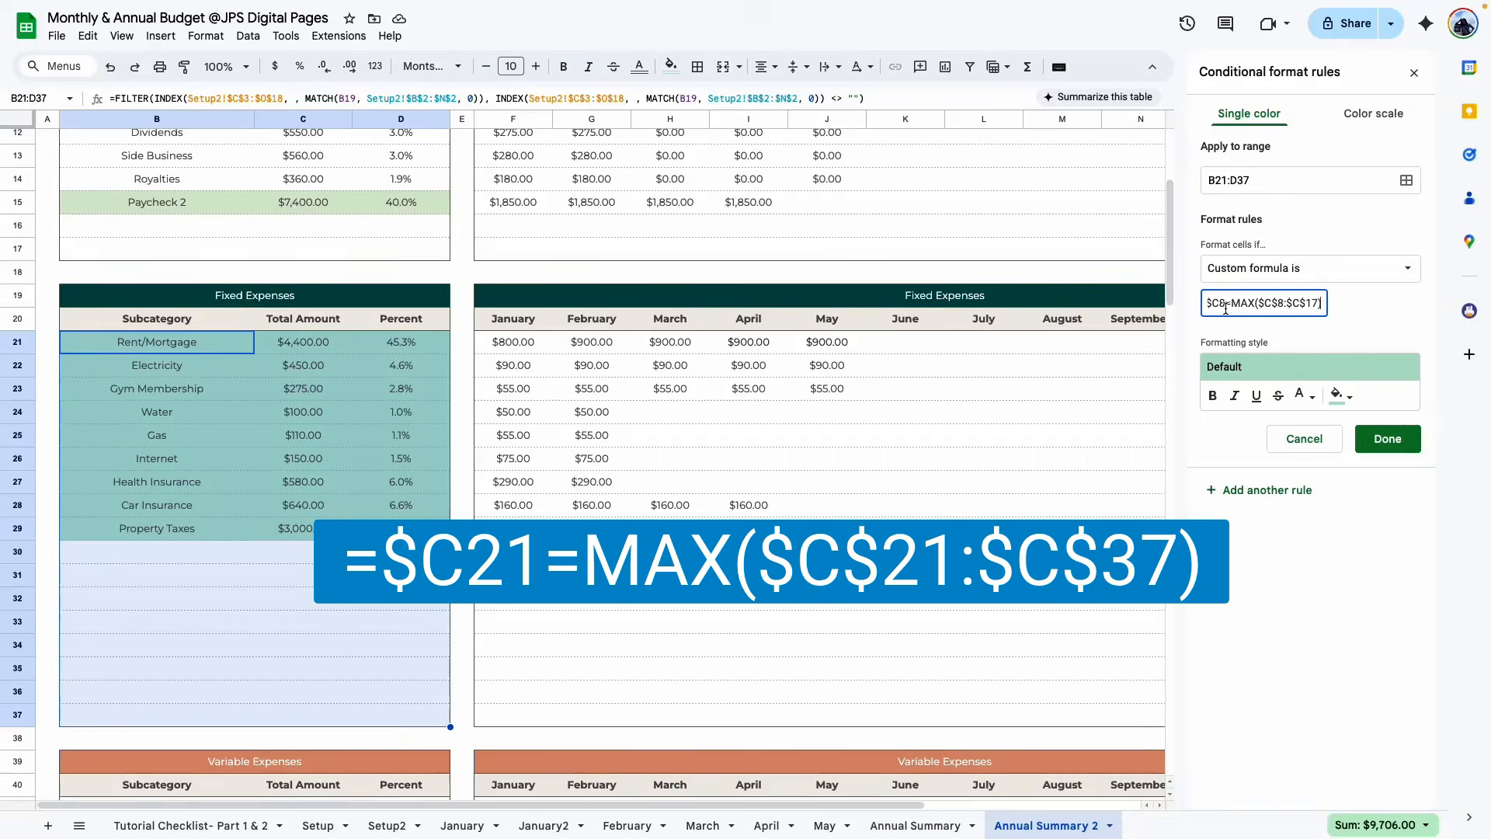
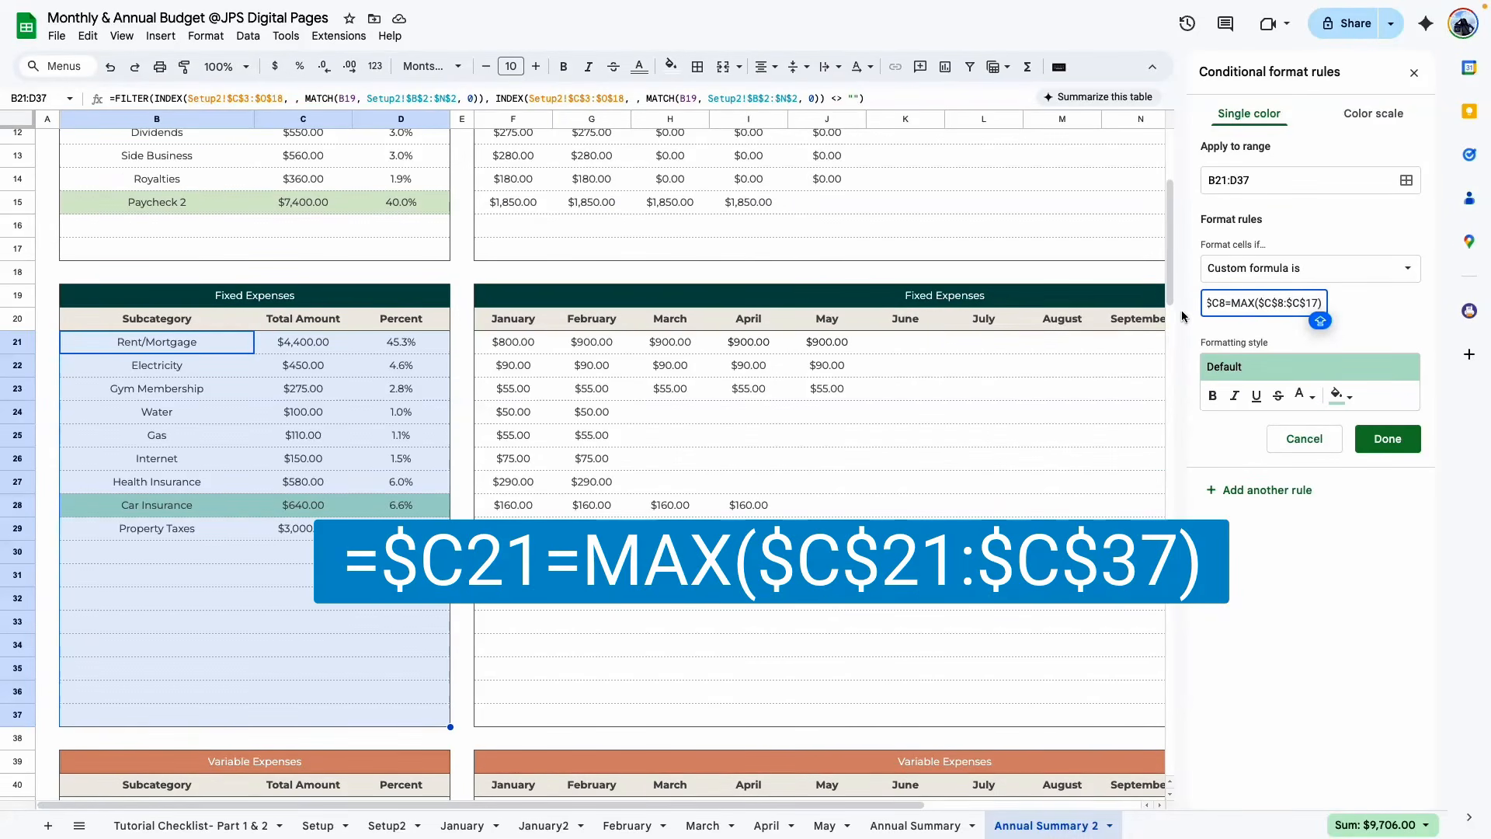
# In the Fixed Expenses rule's formula, change the compared cell to $C21 and the start of the MAX range to $C$21
pyautogui.click(1221, 303)
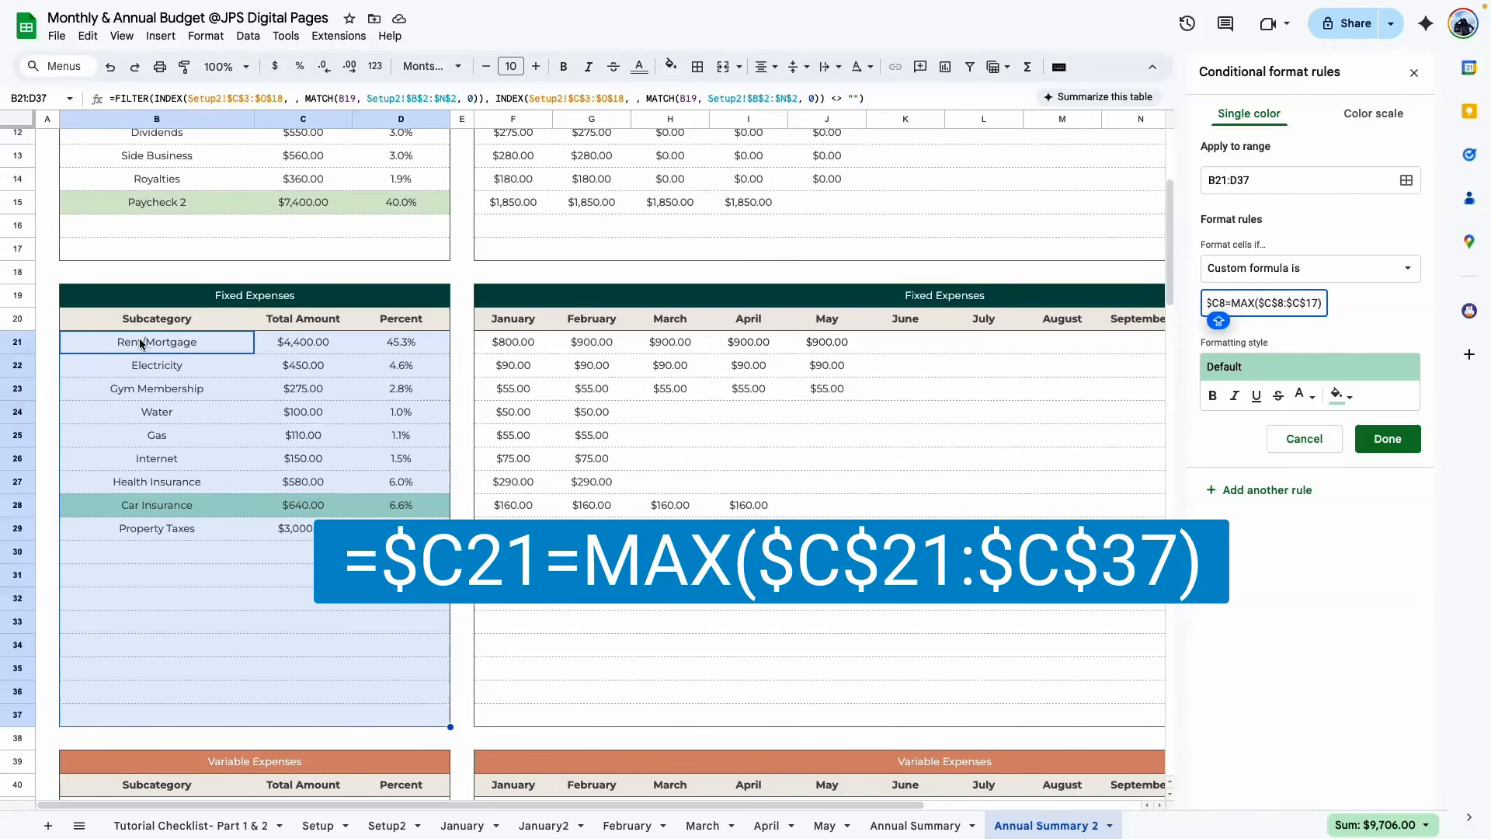
pyautogui.scroll(4, 148, 345)
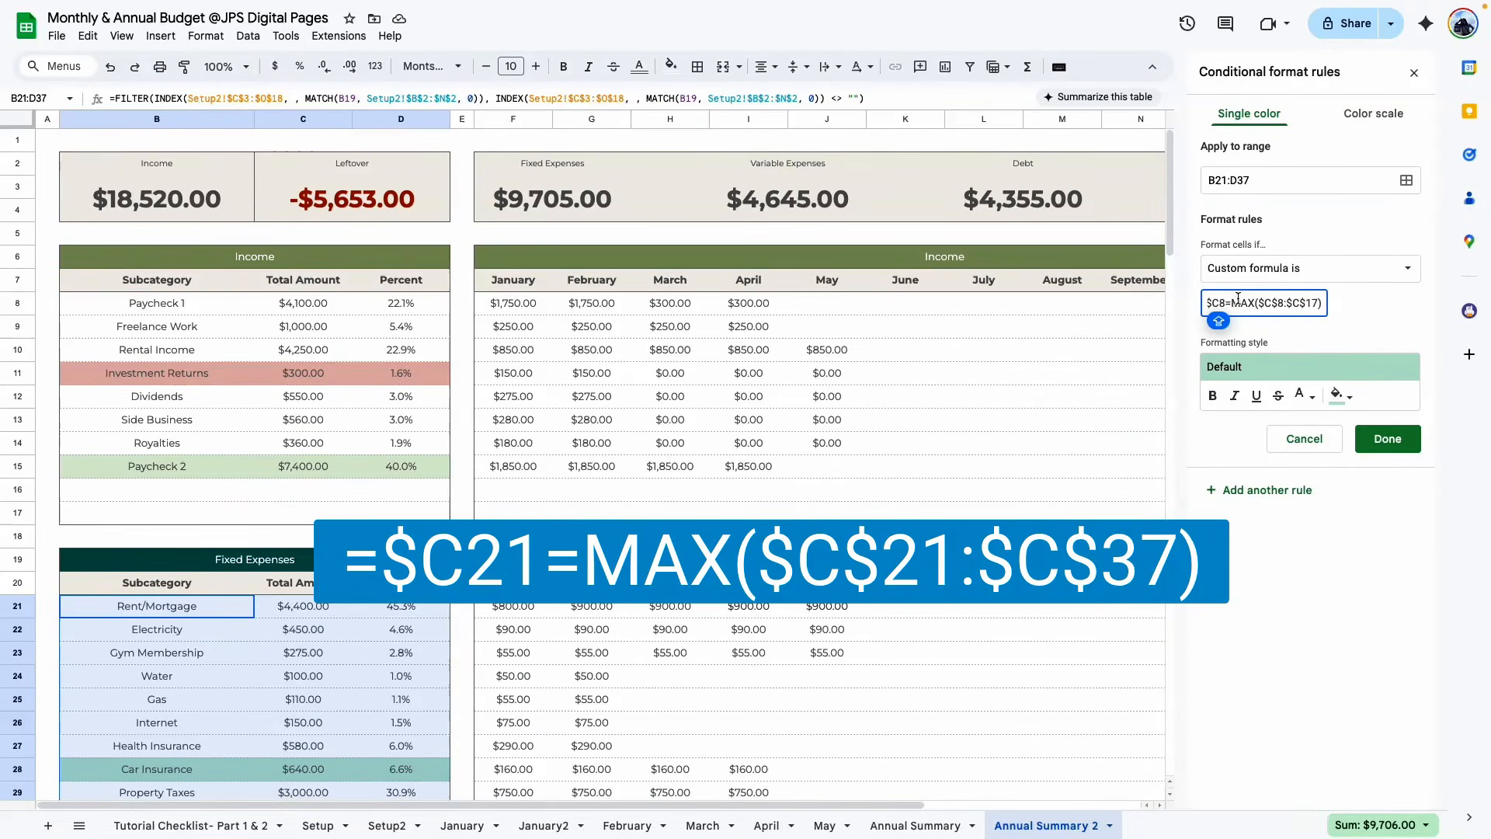
pyautogui.scroll(-3, 223, 437)
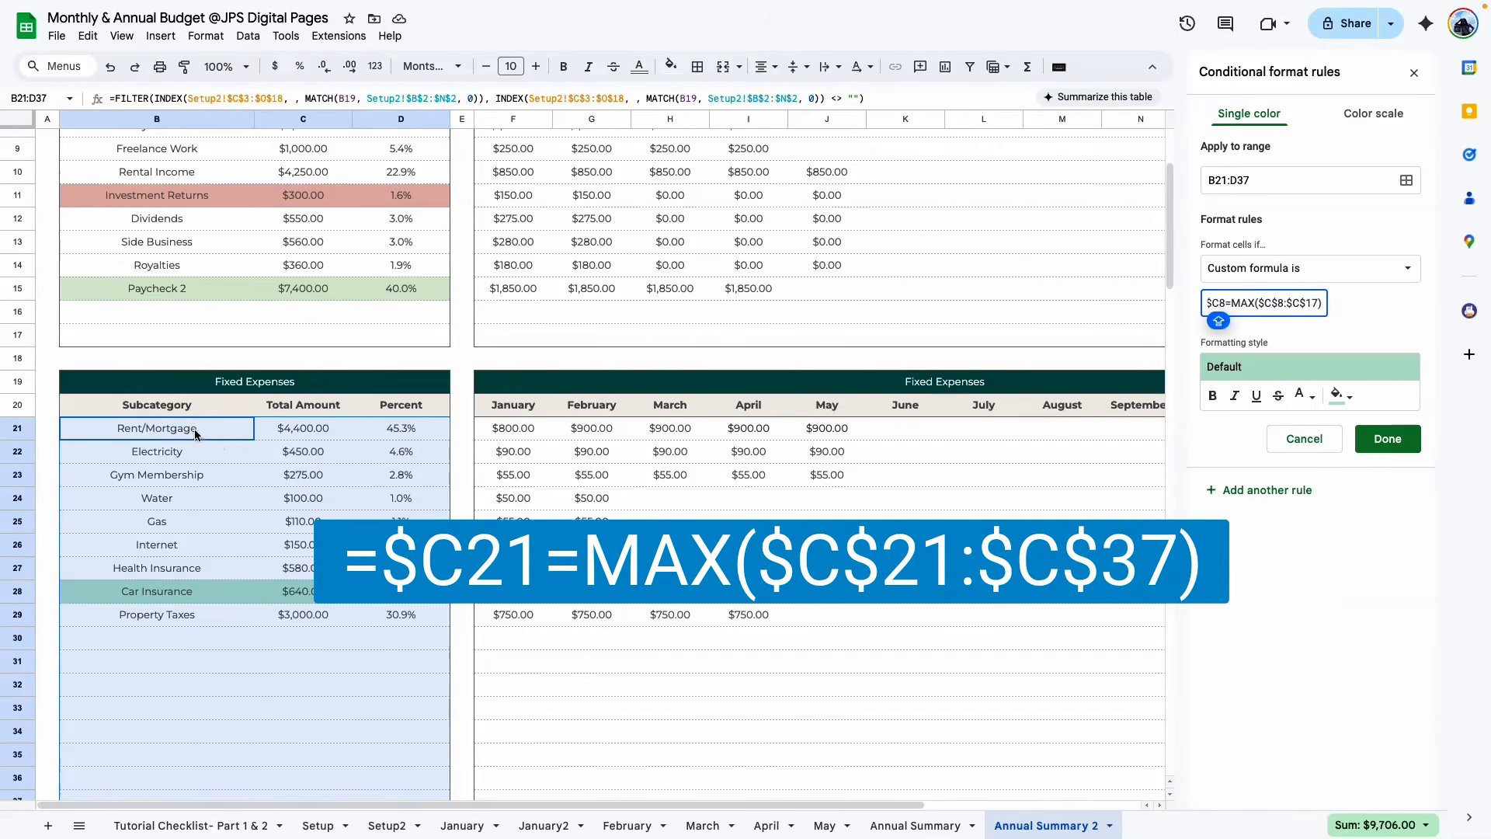
pyautogui.write('=')
pyautogui.press('Right')
pyautogui.press('Right')
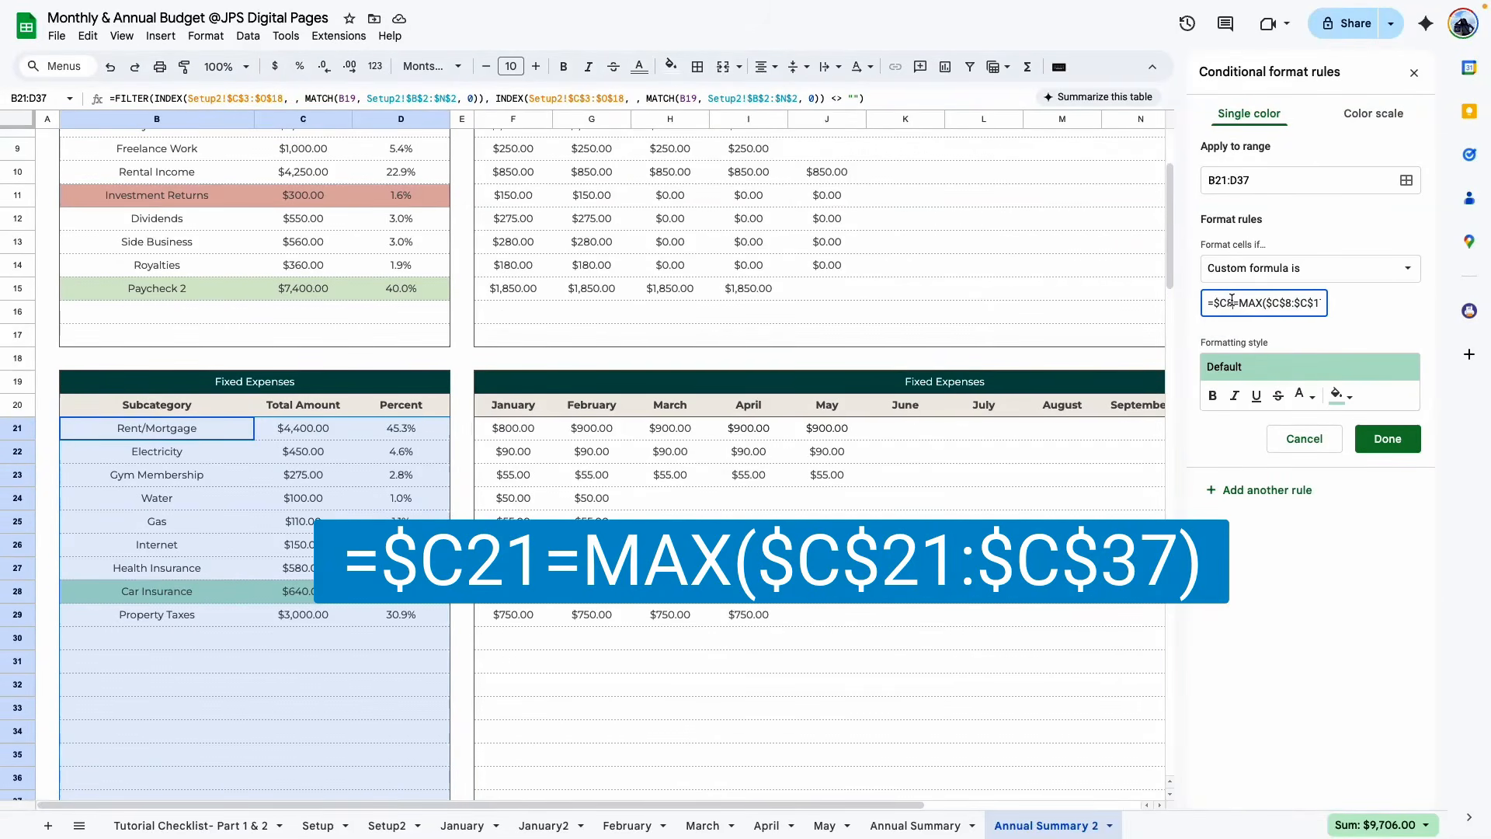
pyautogui.press('BackSpace')
pyautogui.write('21')
pyautogui.press('Right')
pyautogui.press('Right')
pyautogui.press('Right')
pyautogui.press('Right')
pyautogui.press('Right')
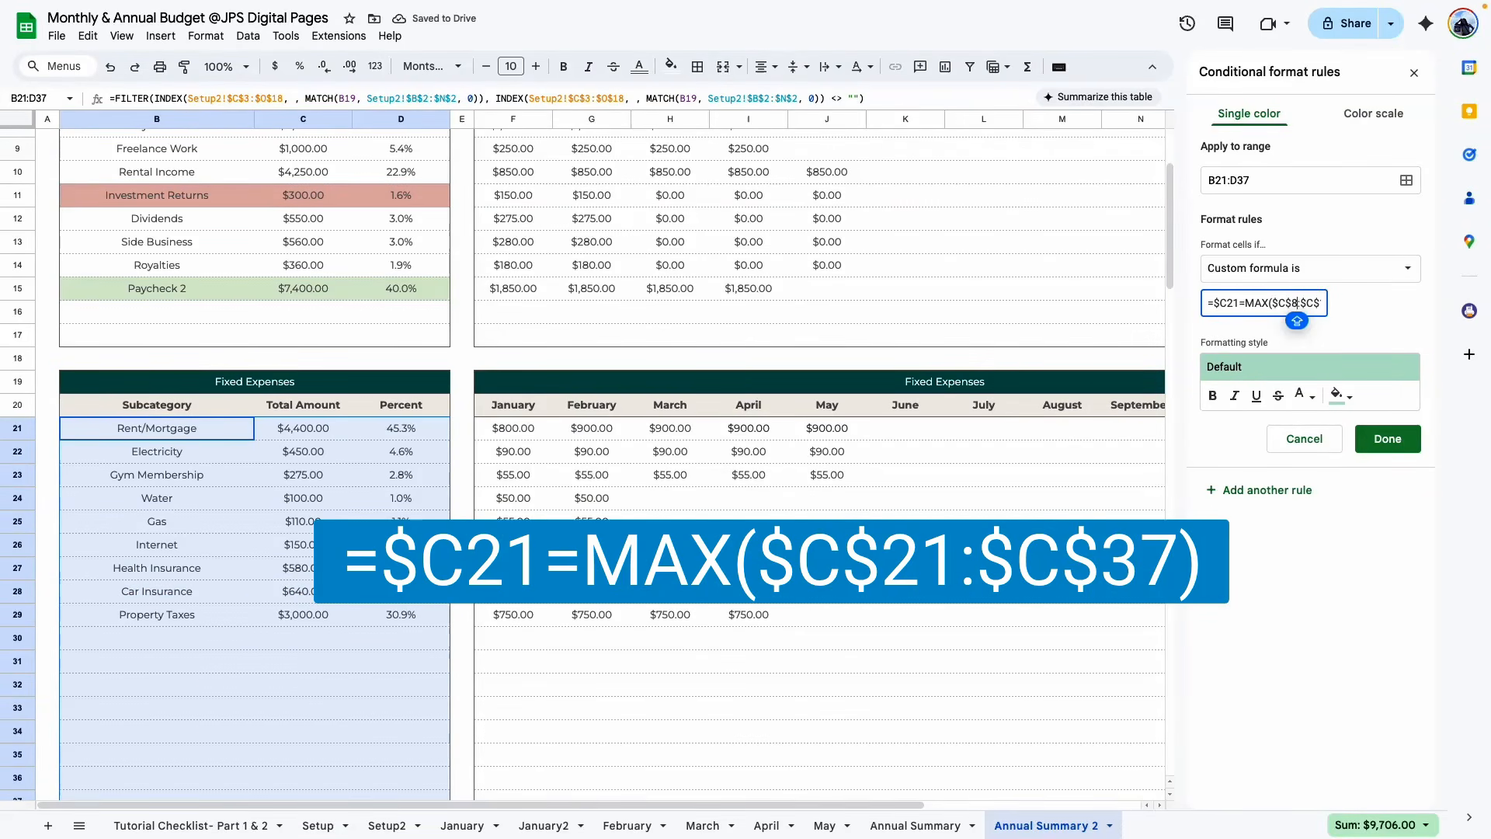
pyautogui.press('BackSpace')
pyautogui.write('21')
# Set the end of the MAX range to $C$37, completing =$C21=MAX($C$21:$C$37), and save the Fixed Expenses rule
pyautogui.press('Right')
pyautogui.press('Right')
pyautogui.press('Right')
pyautogui.press('Right')
pyautogui.press('Right')
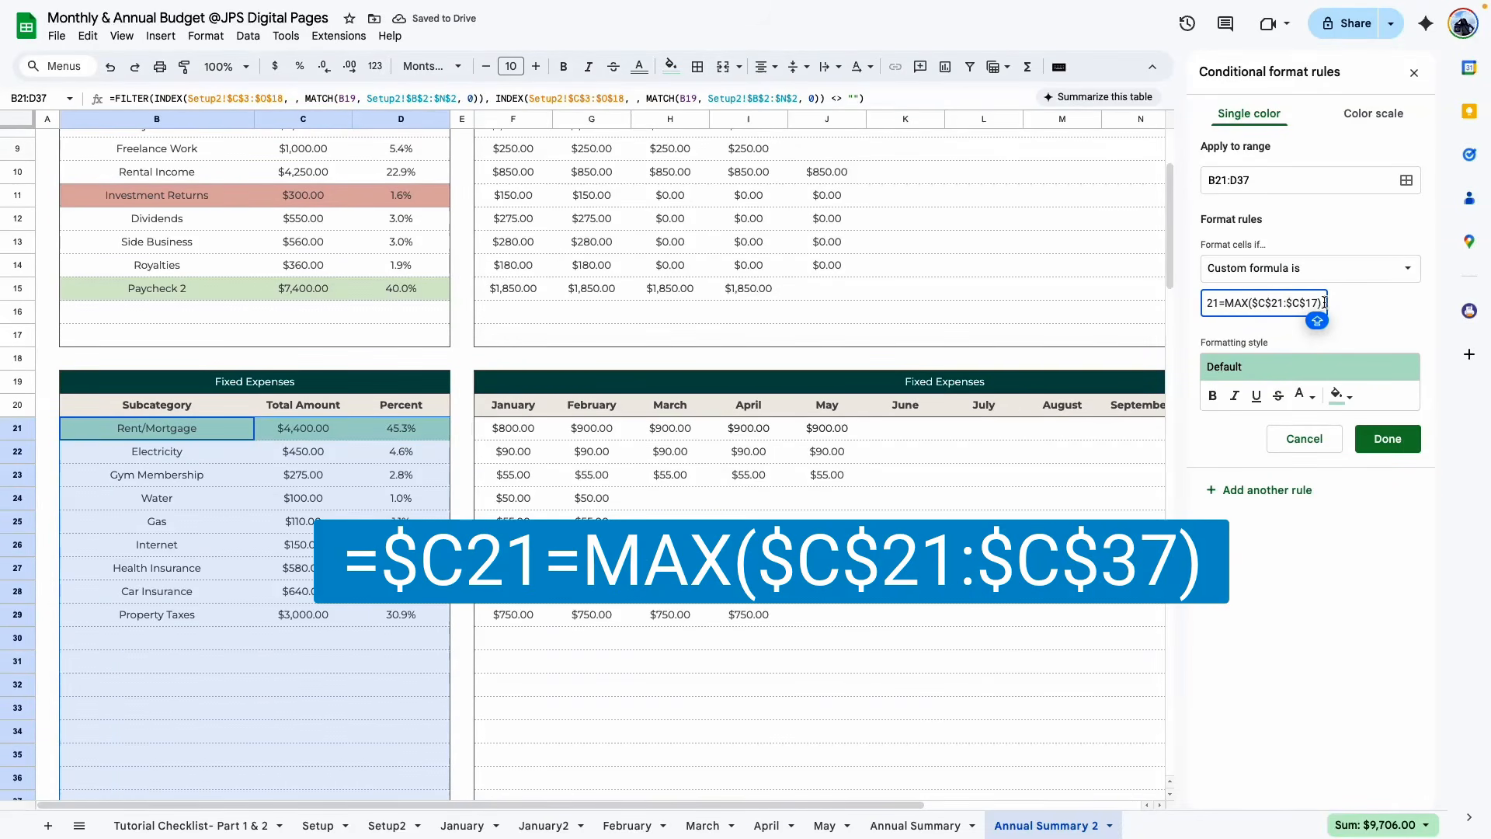
pyautogui.scroll(-2, 315, 361)
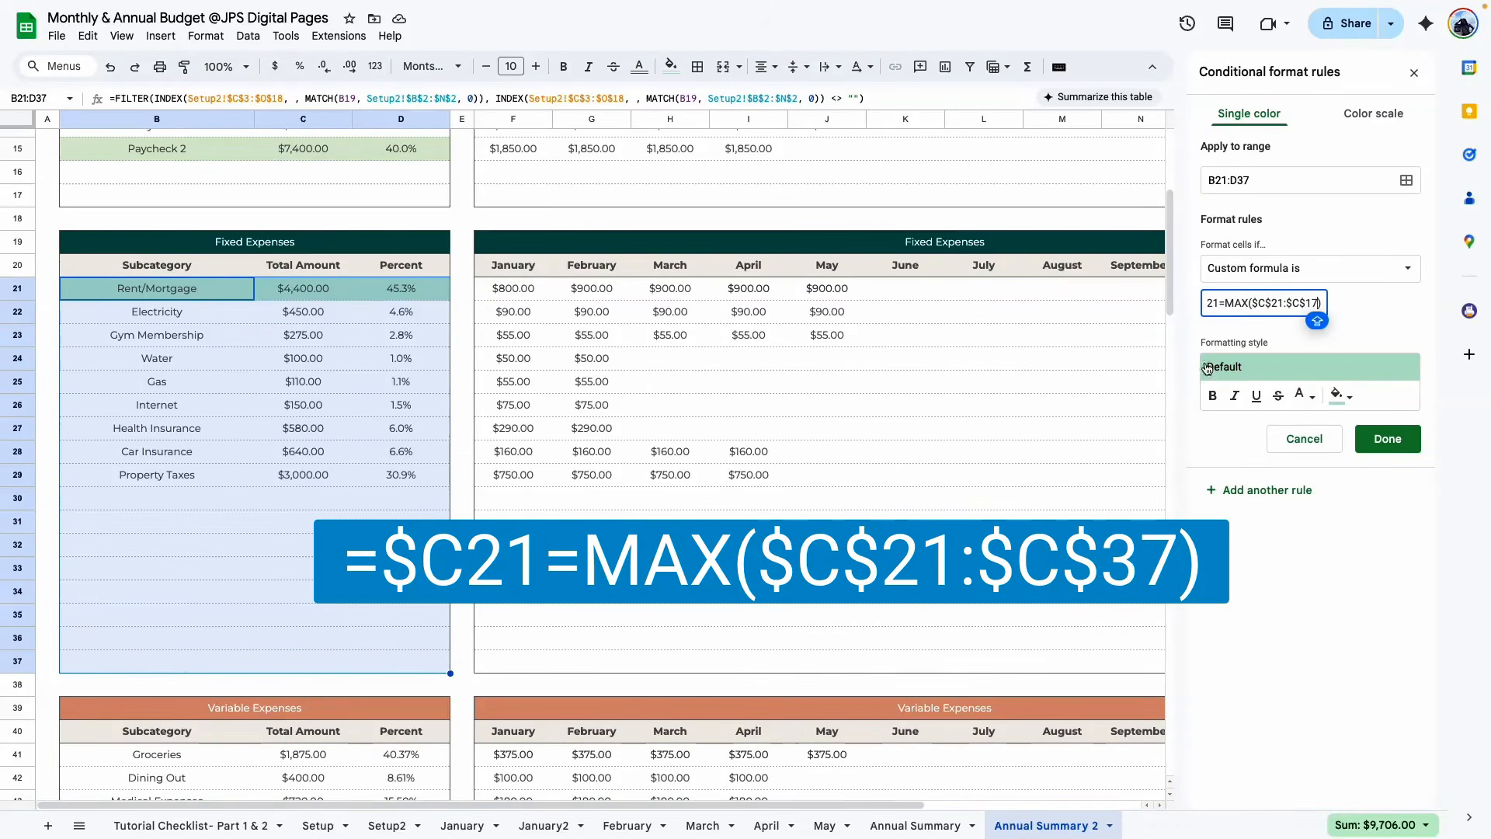
pyautogui.press('BackSpace')
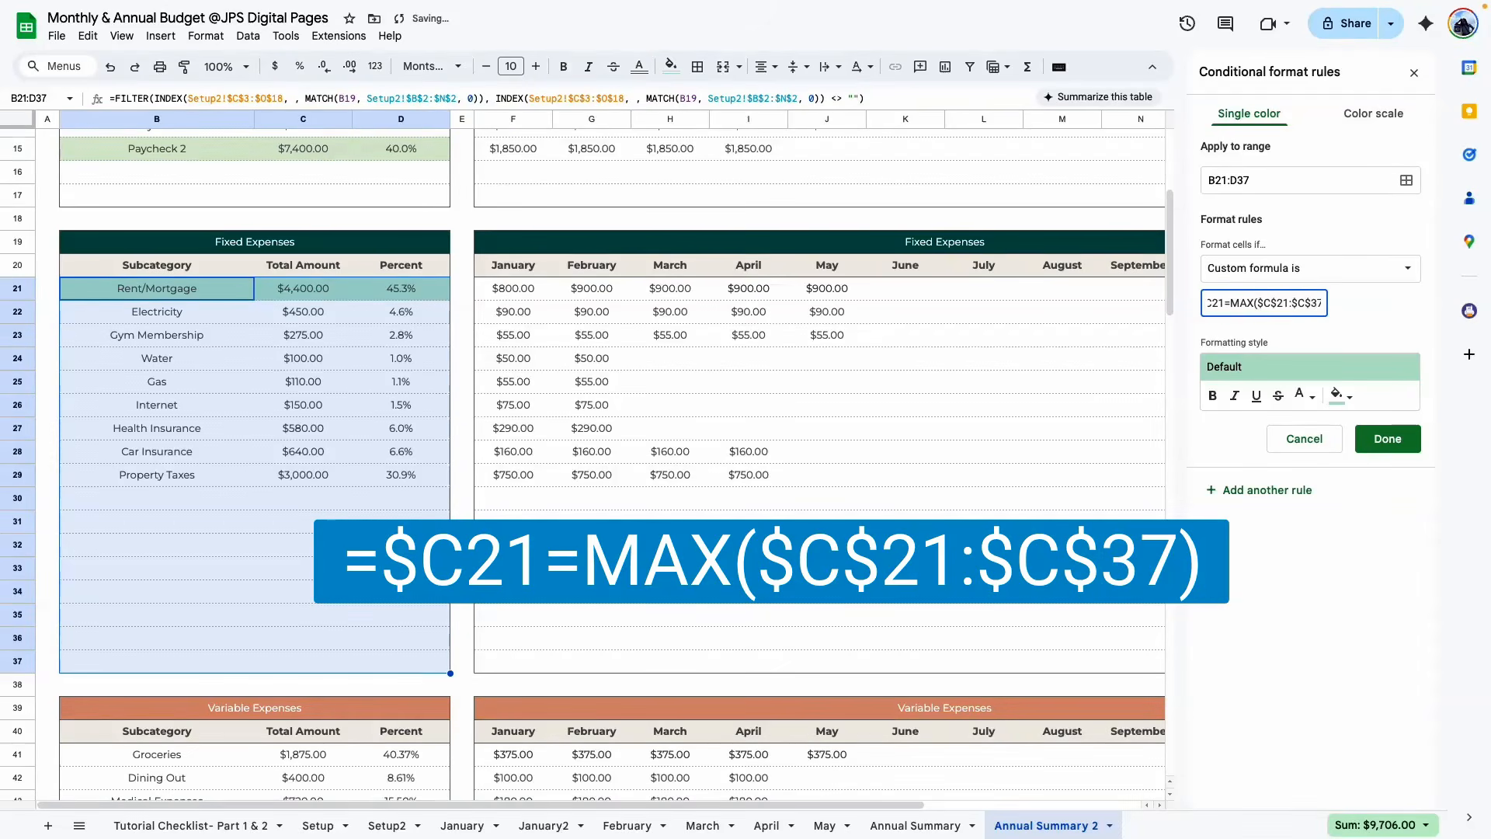
pyautogui.click(1388, 438)
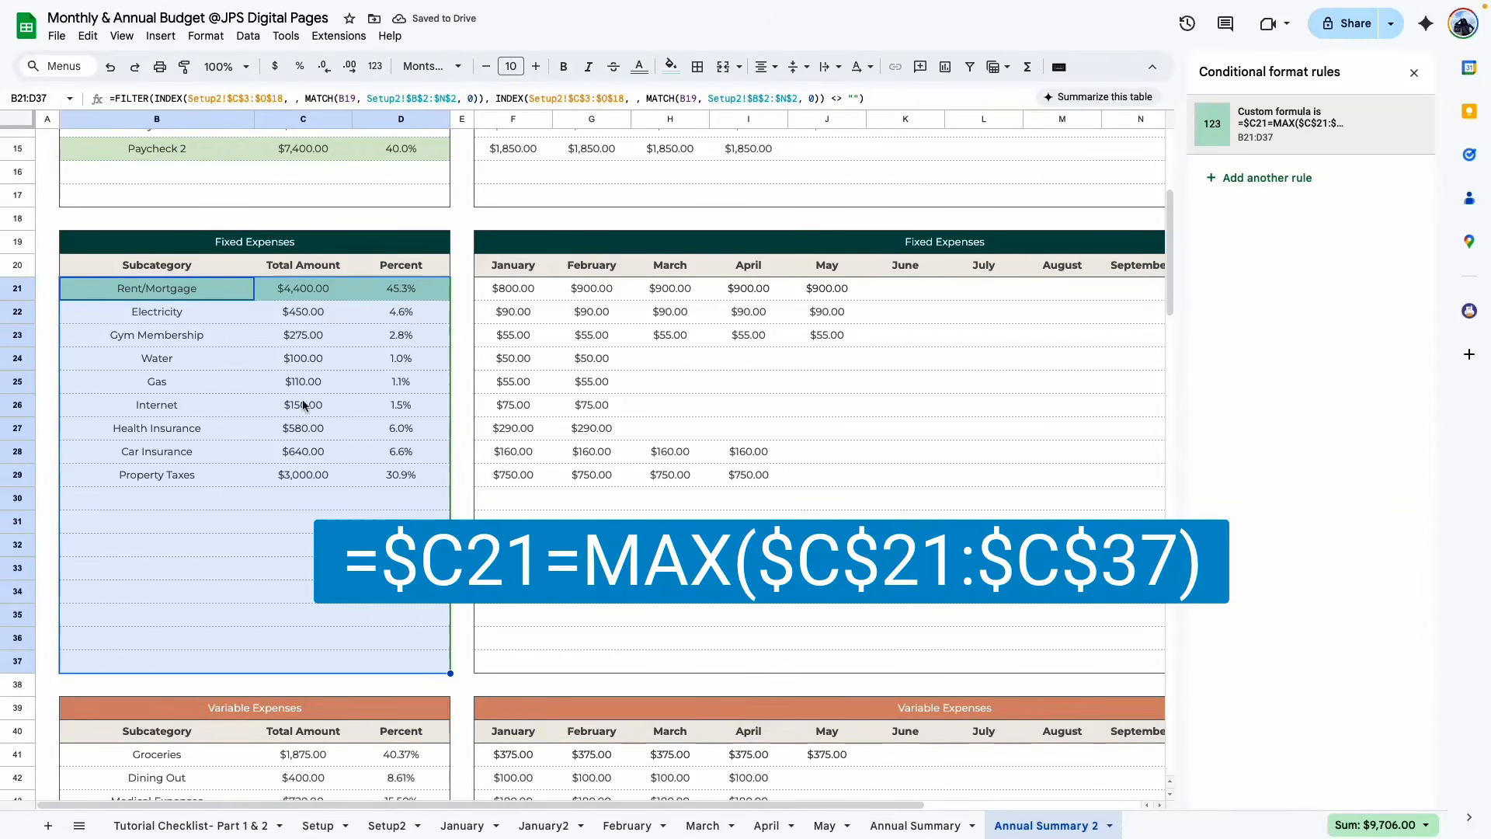
# Change the fill color of the Fixed Expenses MAX rule for B21:D37 to light green
pyautogui.click(290, 453)
pyautogui.click(411, 296)
pyautogui.scroll(1, 397, 382)
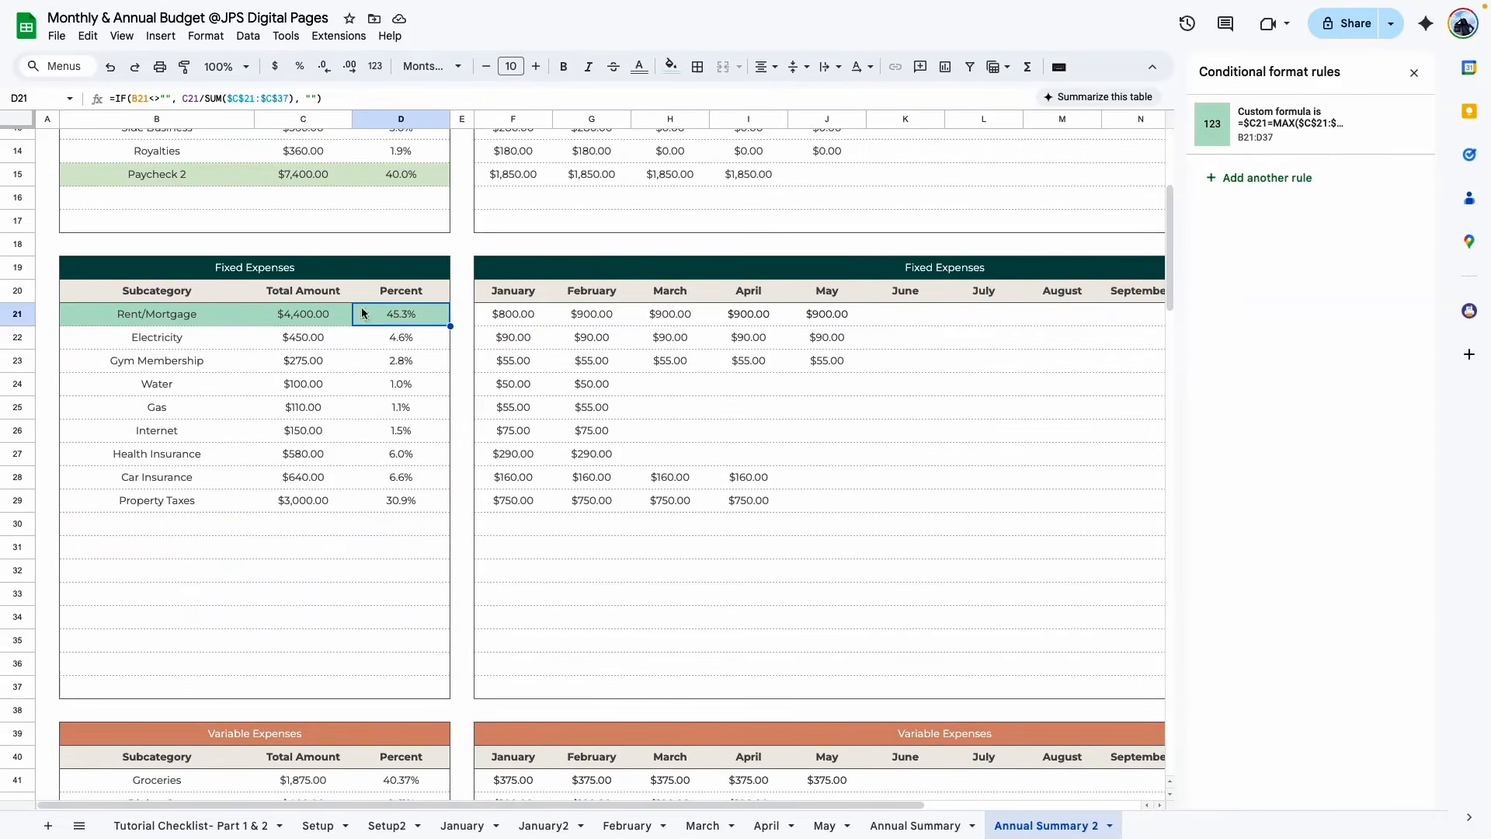
pyautogui.moveTo(133, 313); pyautogui.dragTo(404, 315)
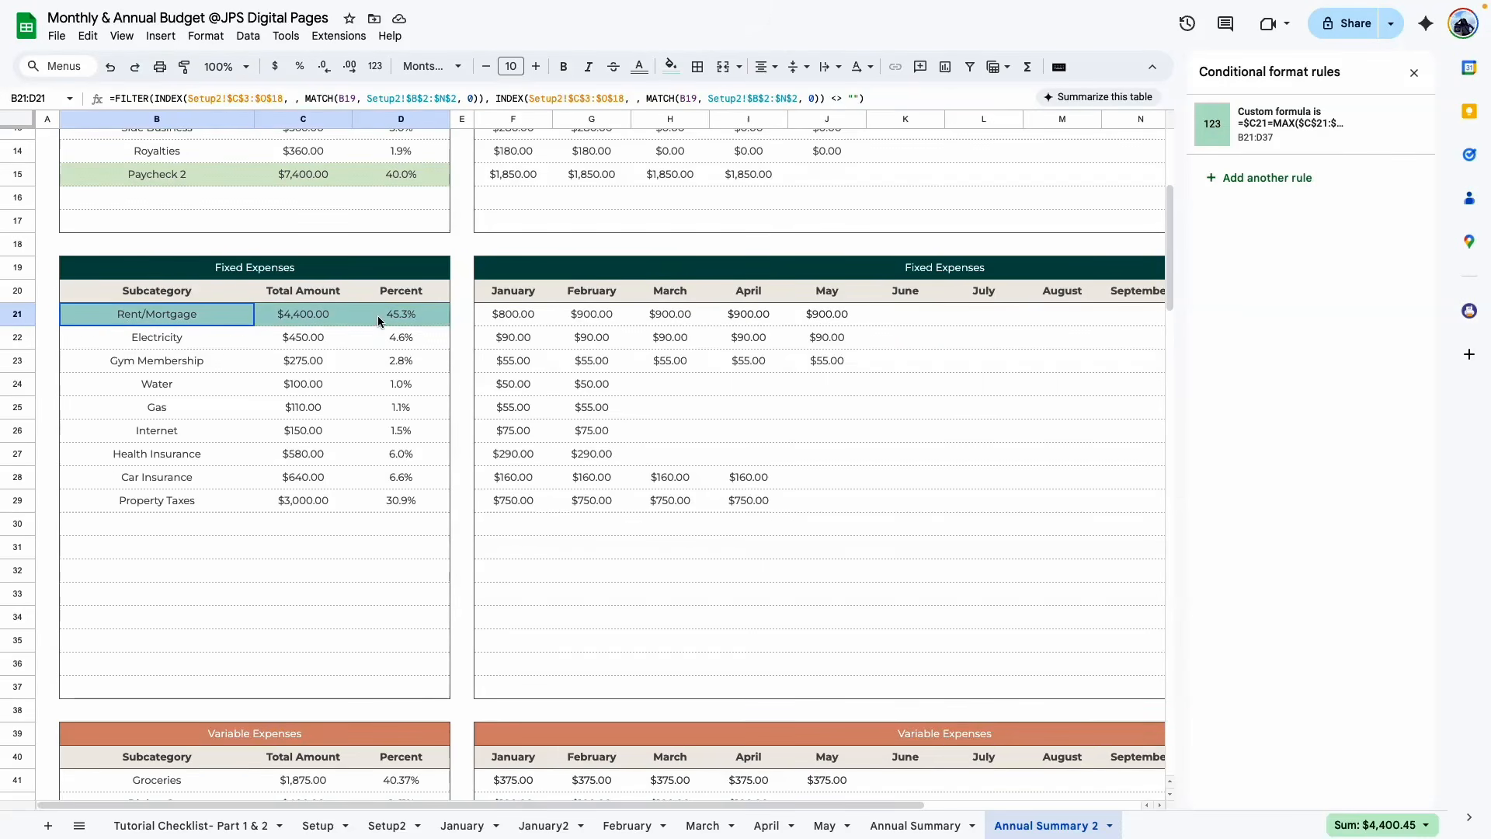
pyautogui.click(1289, 128)
pyautogui.click(1339, 396)
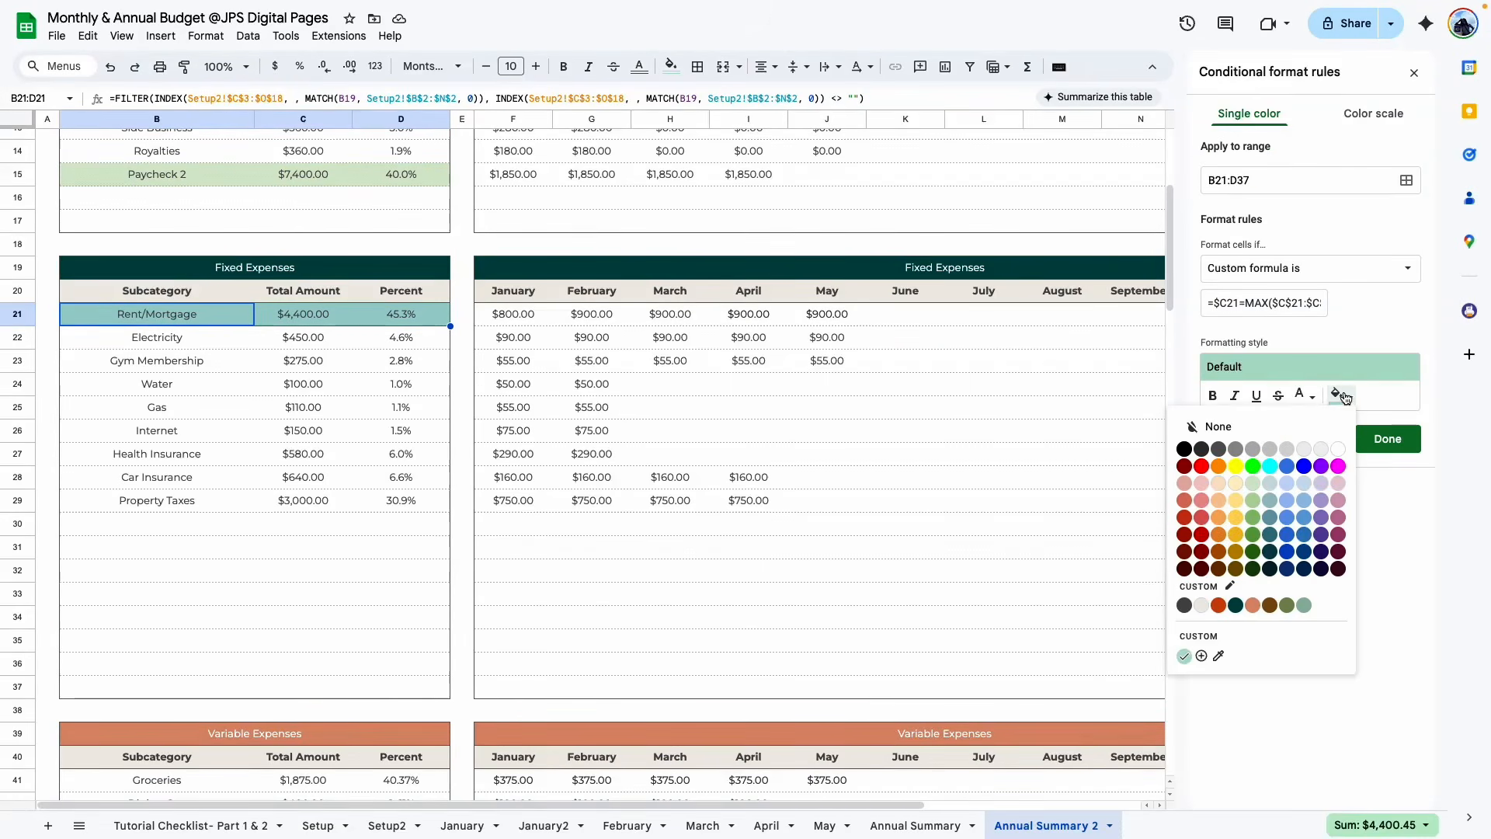
pyautogui.click(1253, 484)
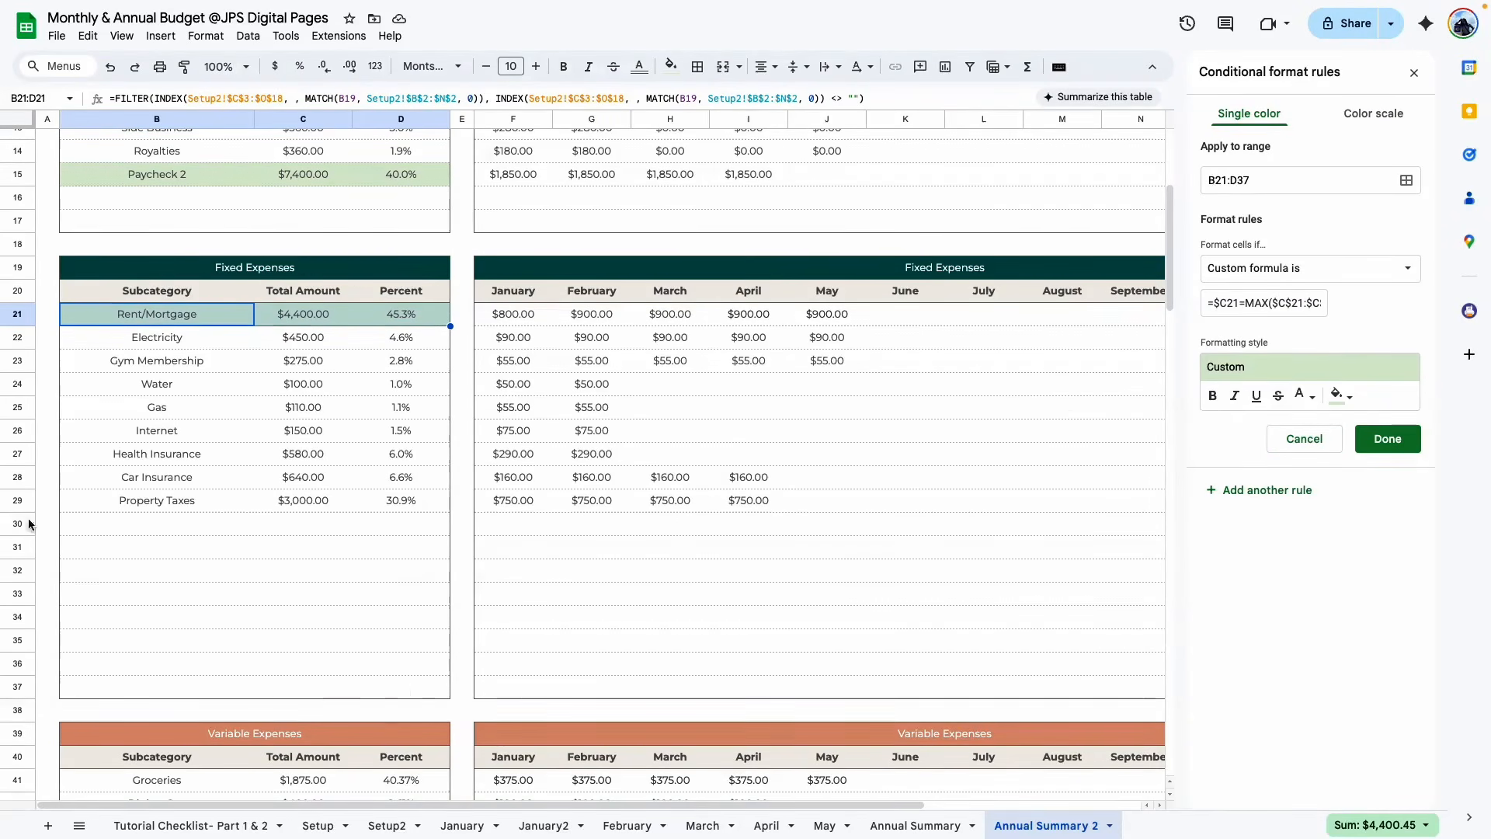
# Give the second Fixed Expenses rule for B21:D37 the formula =$C21=MIN($C$21:$C$37) and a light red fill, and save it
pyautogui.click(1262, 304)
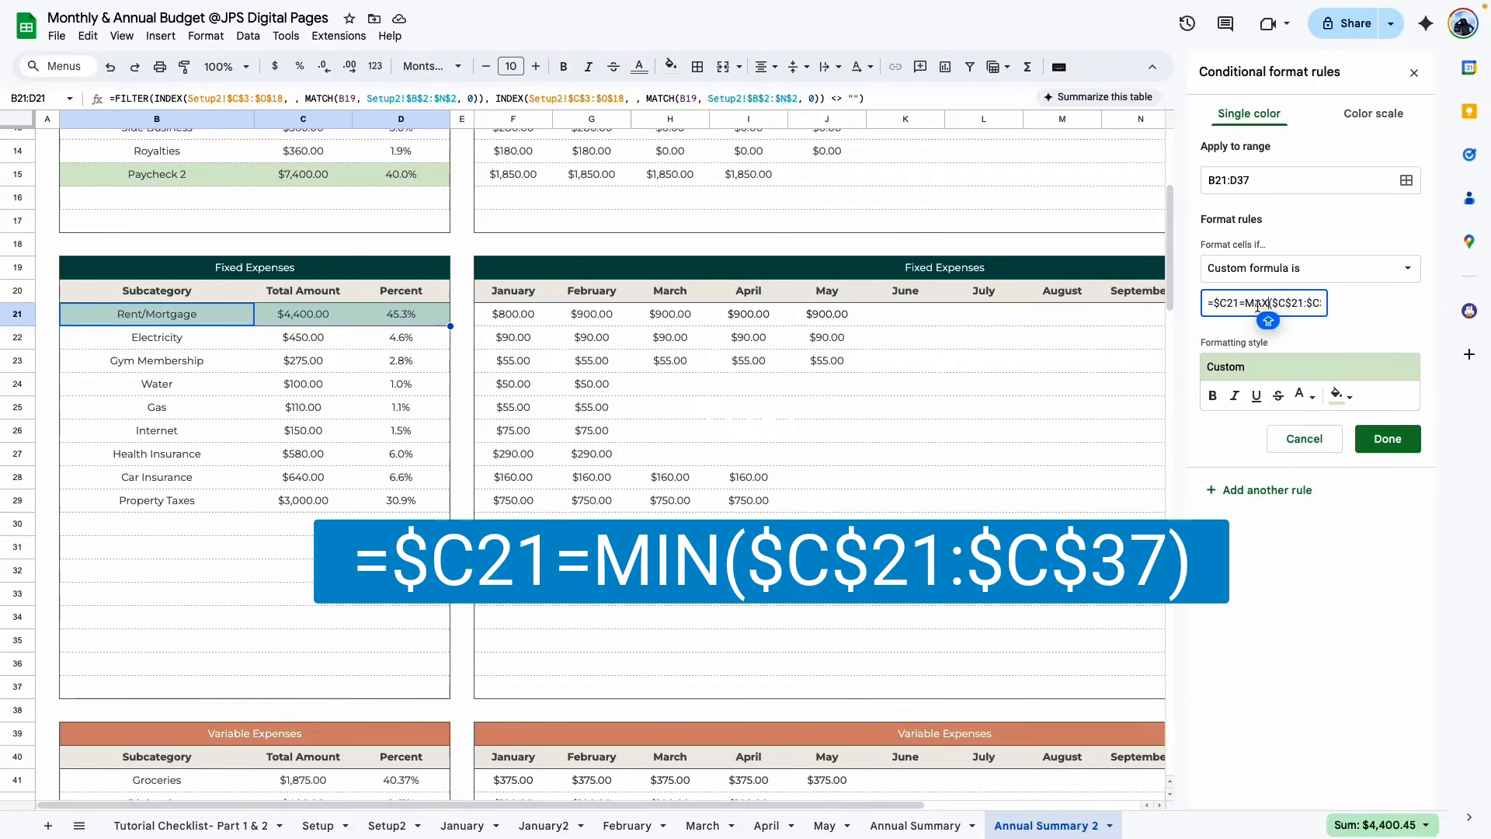
pyautogui.press('BackSpace')
pyautogui.press('BackSpace')
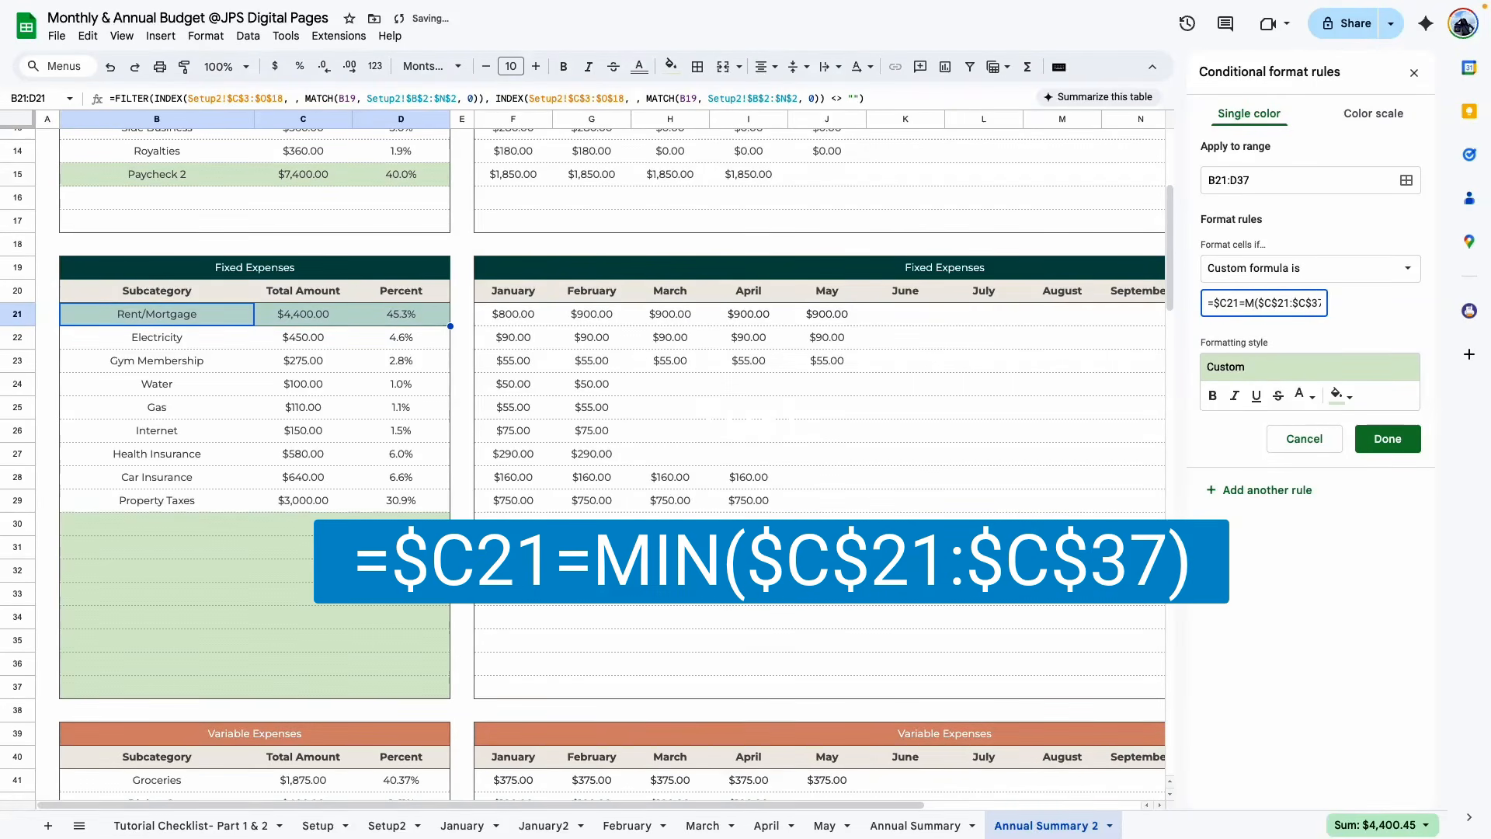
pyautogui.write('IN')
pyautogui.click(1344, 401)
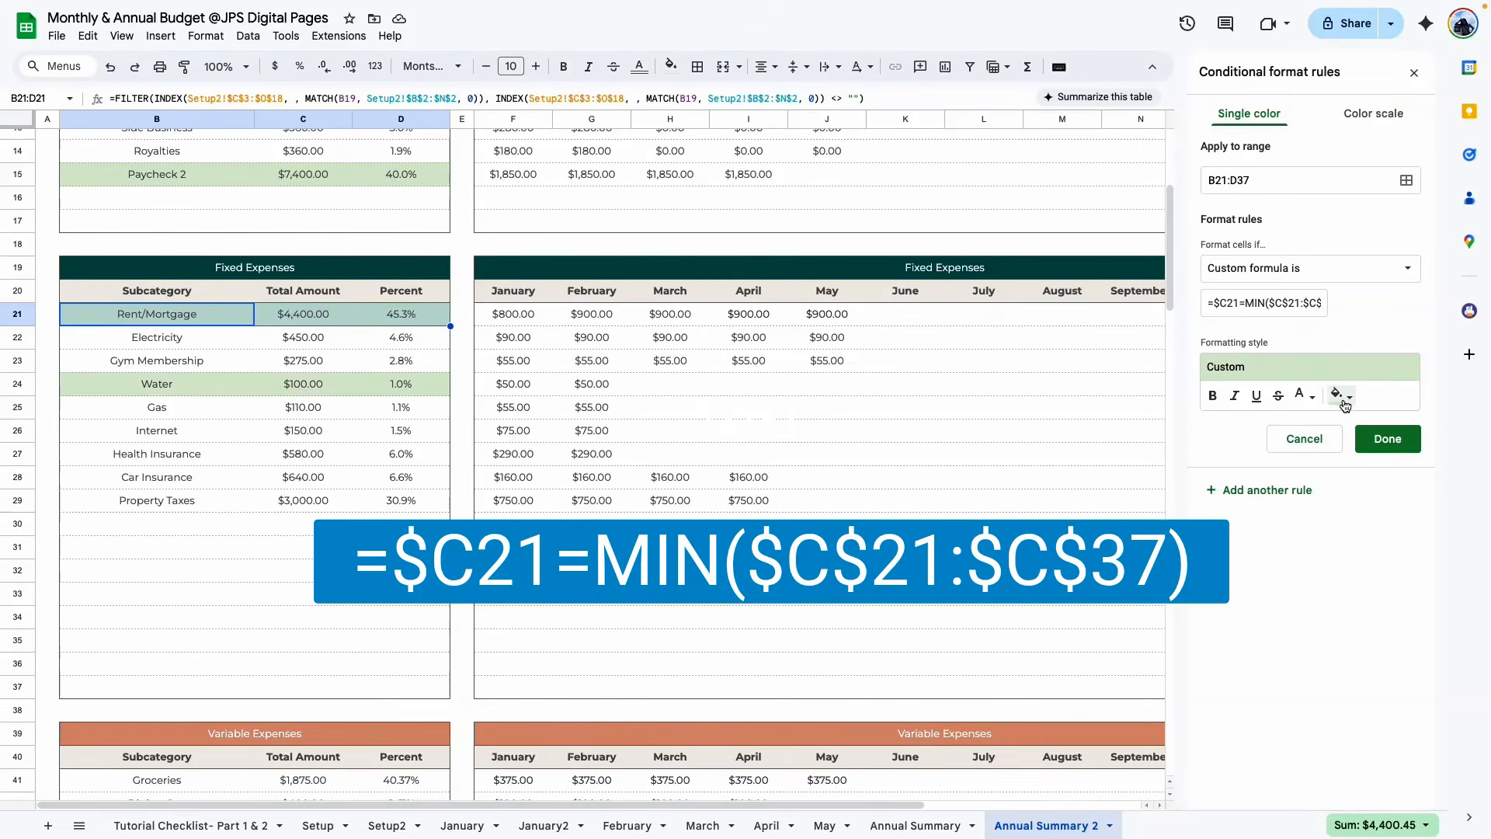
pyautogui.click(1197, 475)
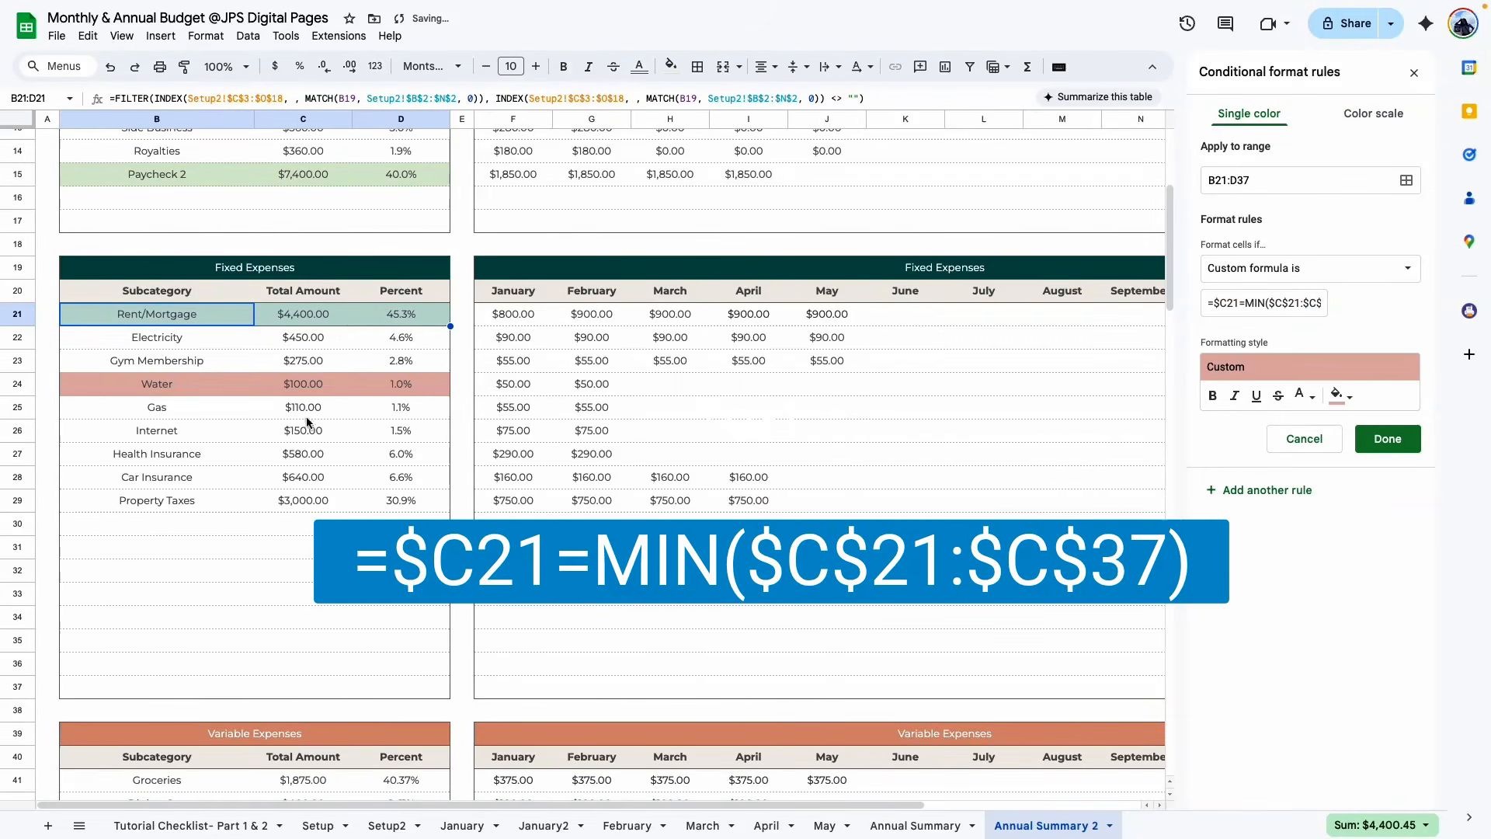
pyautogui.click(1388, 439)
pyautogui.click(670, 640)
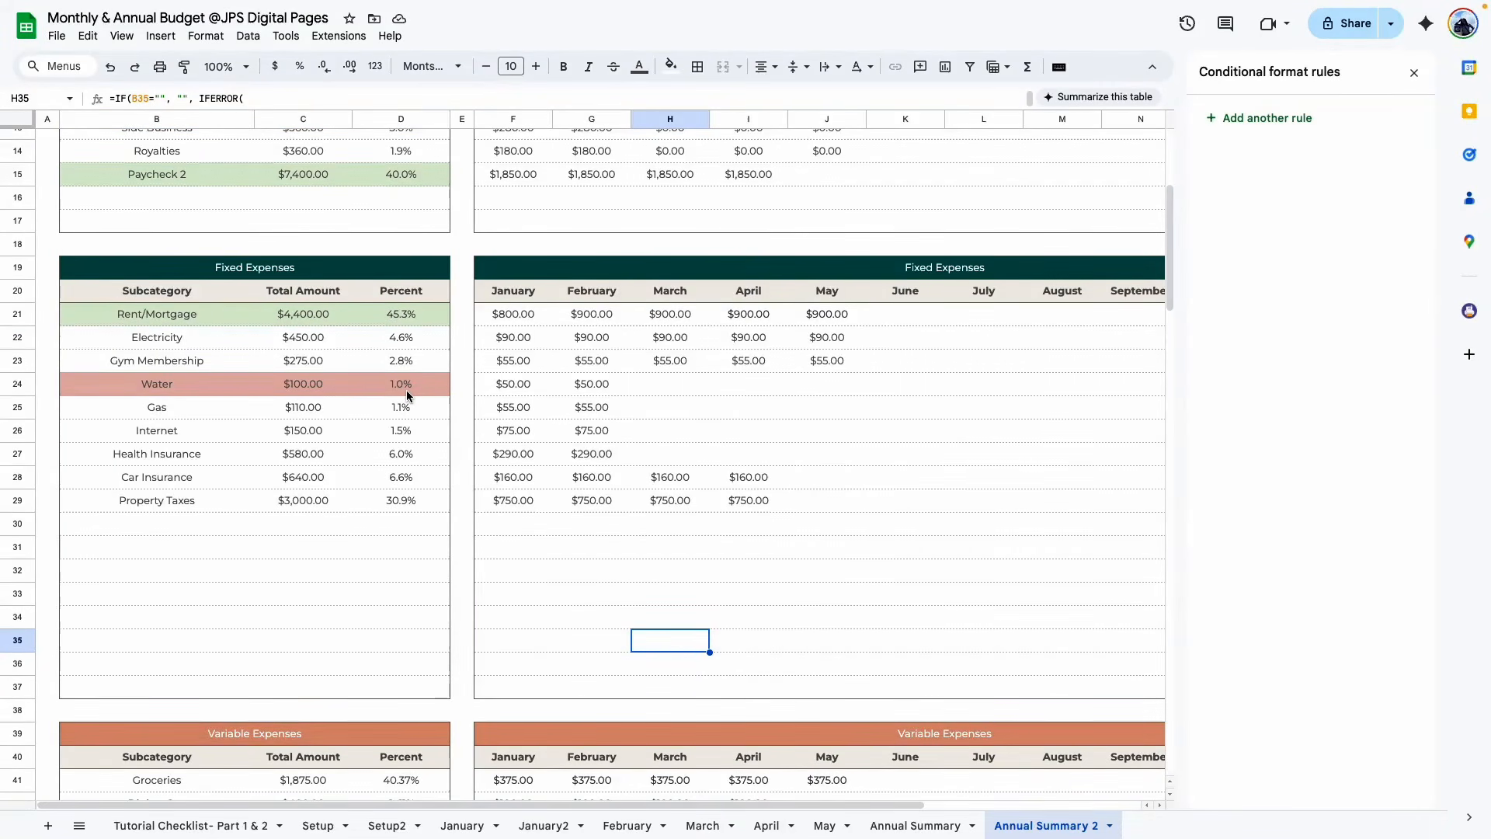
pyautogui.scroll(-10, 407, 396)
pyautogui.click(128, 288)
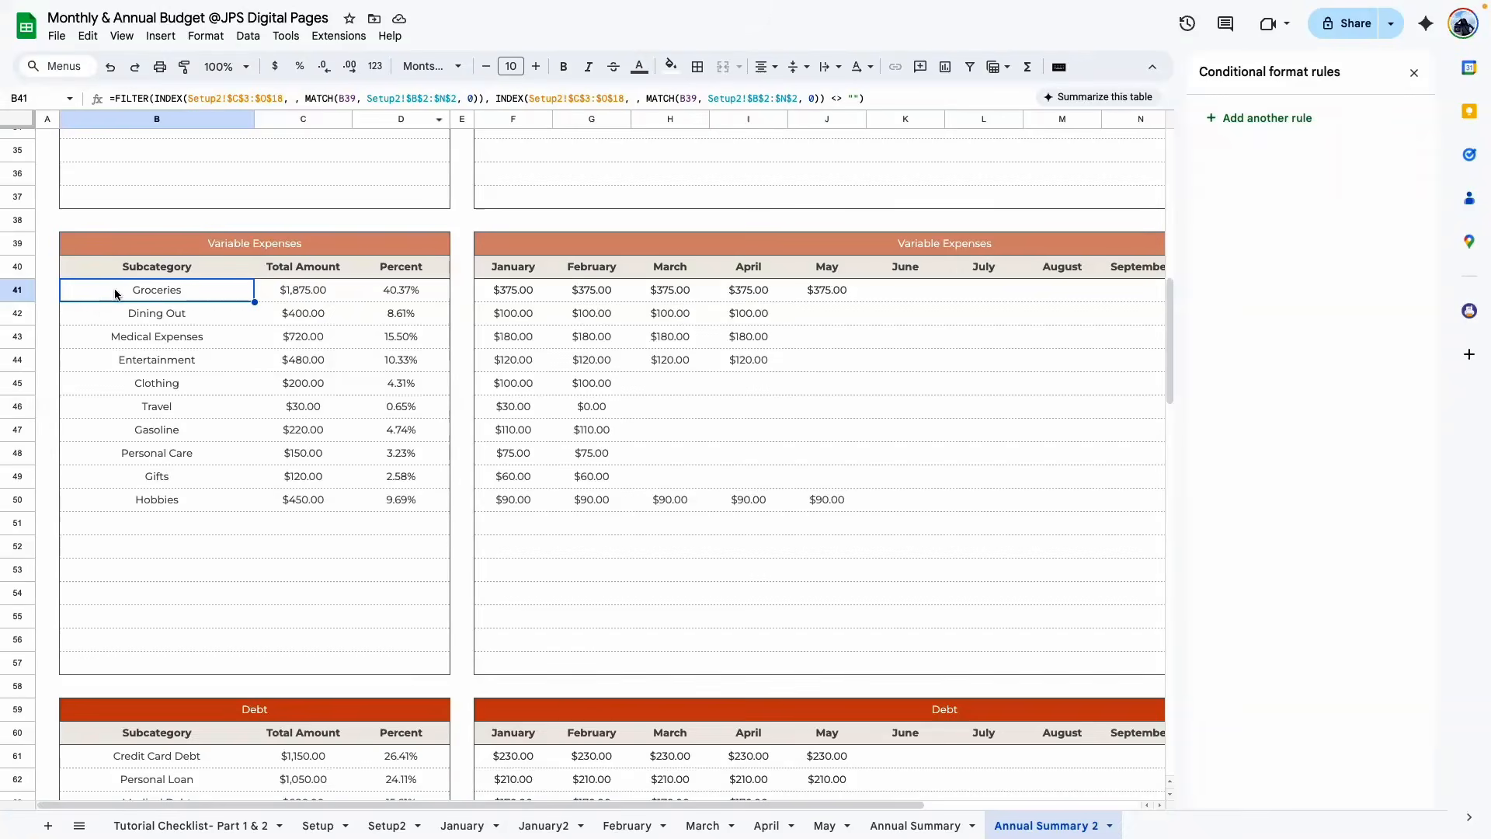
pyautogui.moveTo(189, 291); pyautogui.dragTo(184, 666)
pyautogui.click(183, 458)
pyautogui.click(186, 295)
# On the Tutorial Checklist- Part 1 & 2 sheet, tick off the Add formulas (annual tab) task
pyautogui.click(191, 826)
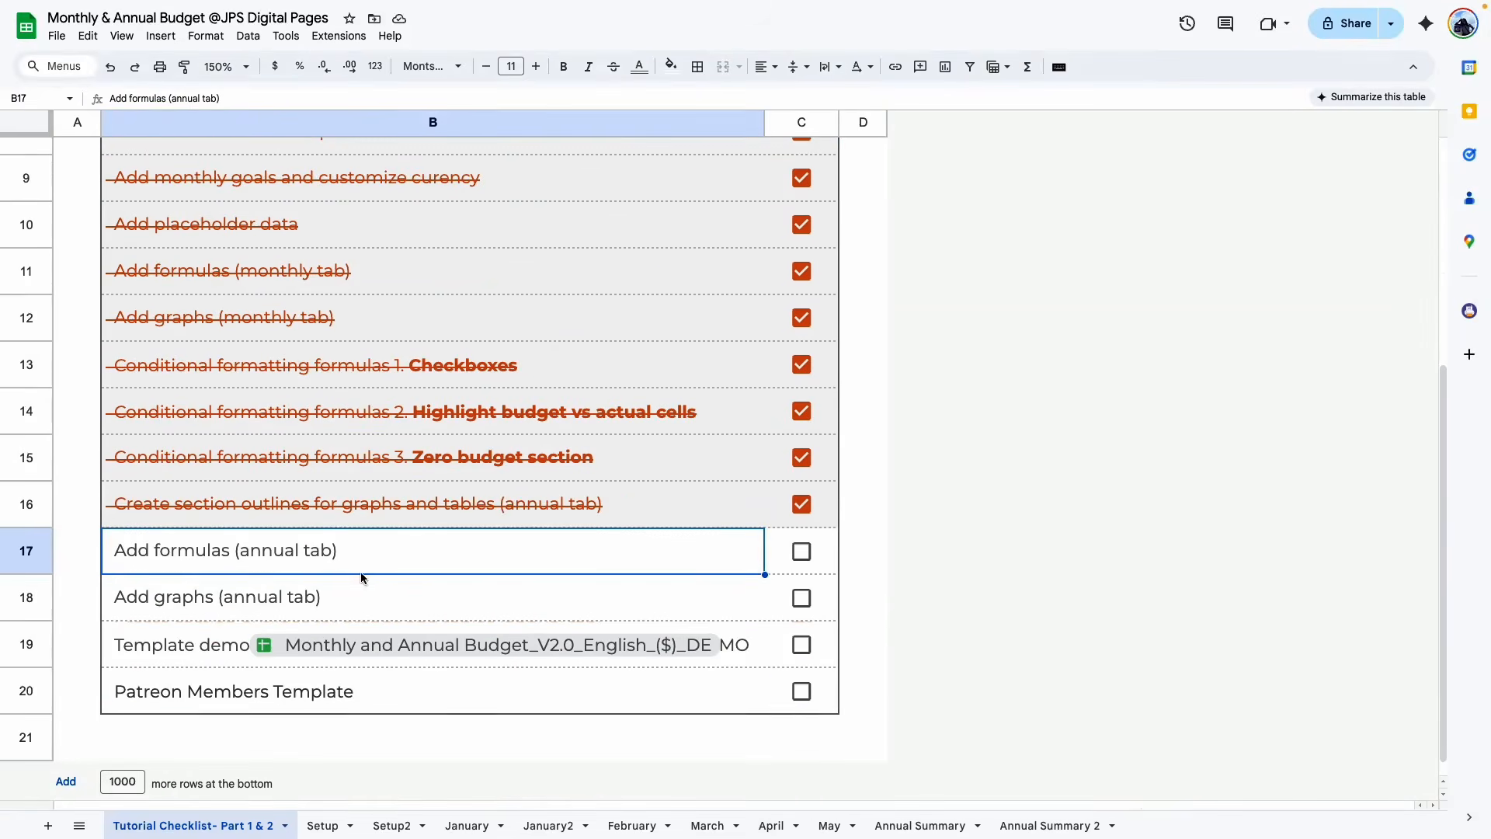
pyautogui.click(383, 610)
pyautogui.click(802, 552)
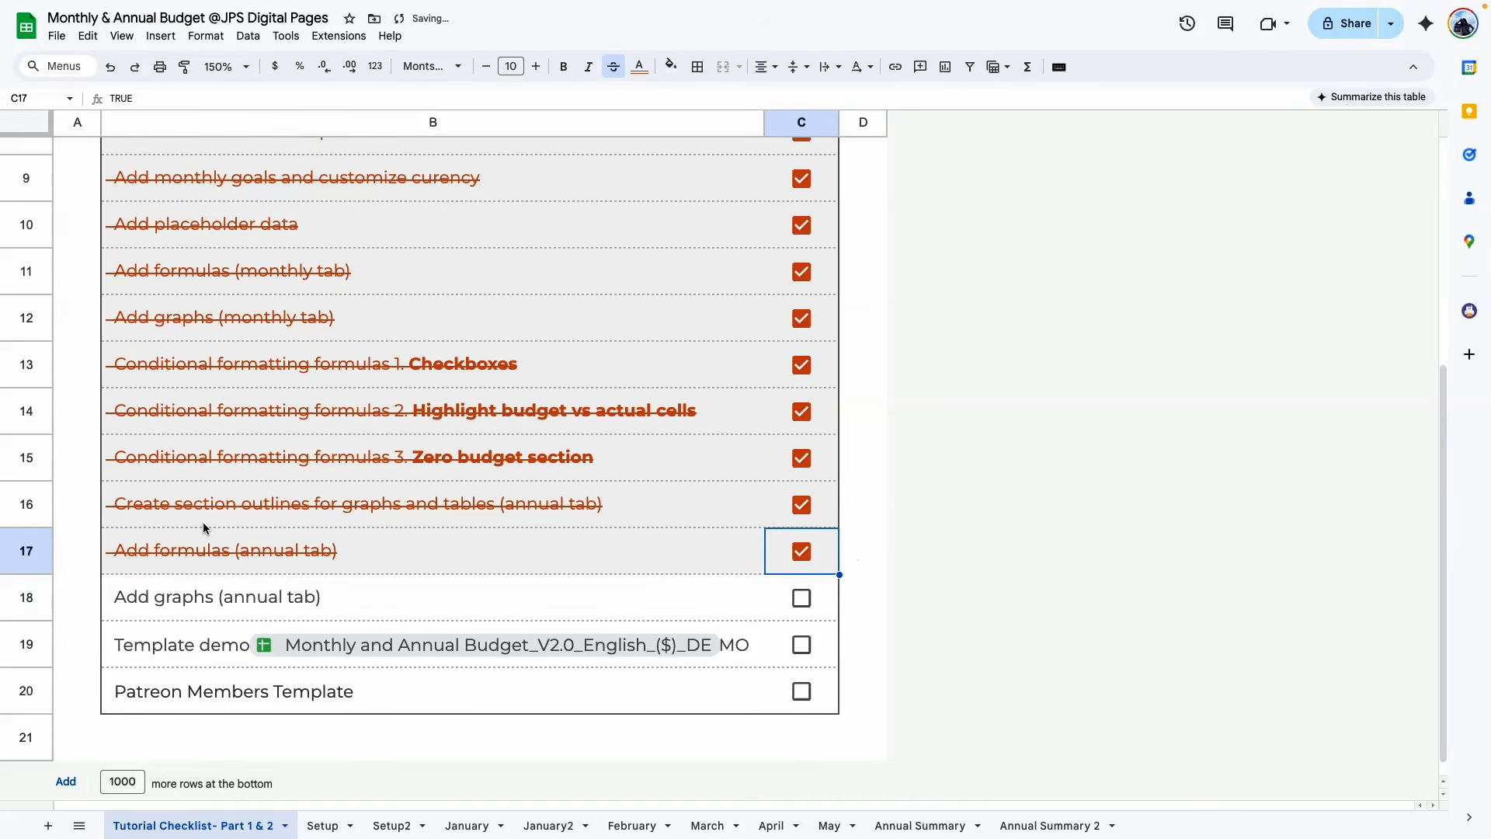
pyautogui.click(351, 613)
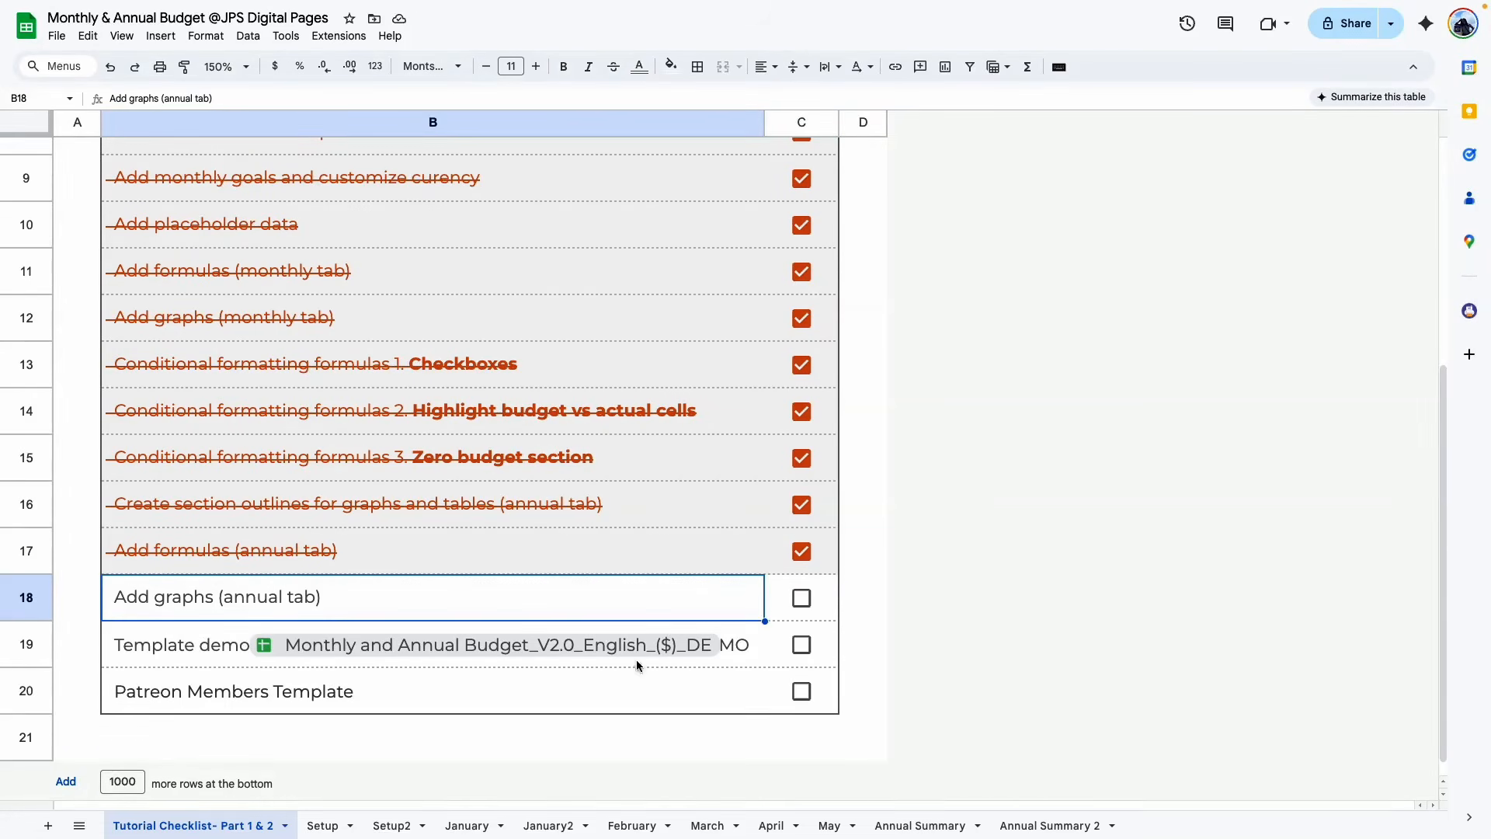
# On Annual Summary 2, insert a pie chart from the Income table's Subcategory and Total Amount columns, B7:C17
pyautogui.click(1050, 826)
pyautogui.click(363, 630)
pyautogui.scroll(20, 332, 477)
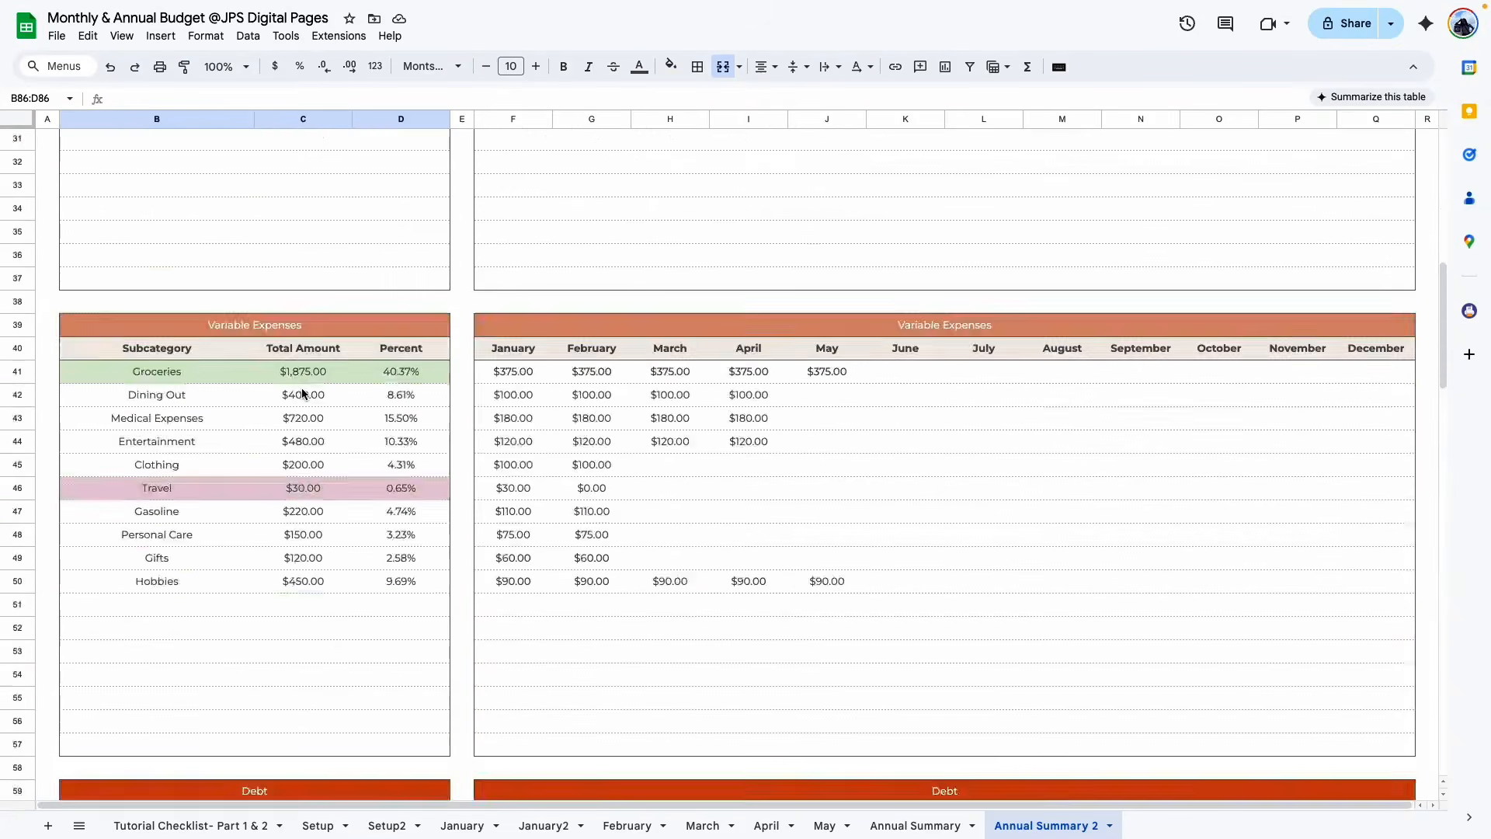
pyautogui.moveTo(150, 291); pyautogui.dragTo(276, 517)
pyautogui.click(275, 516)
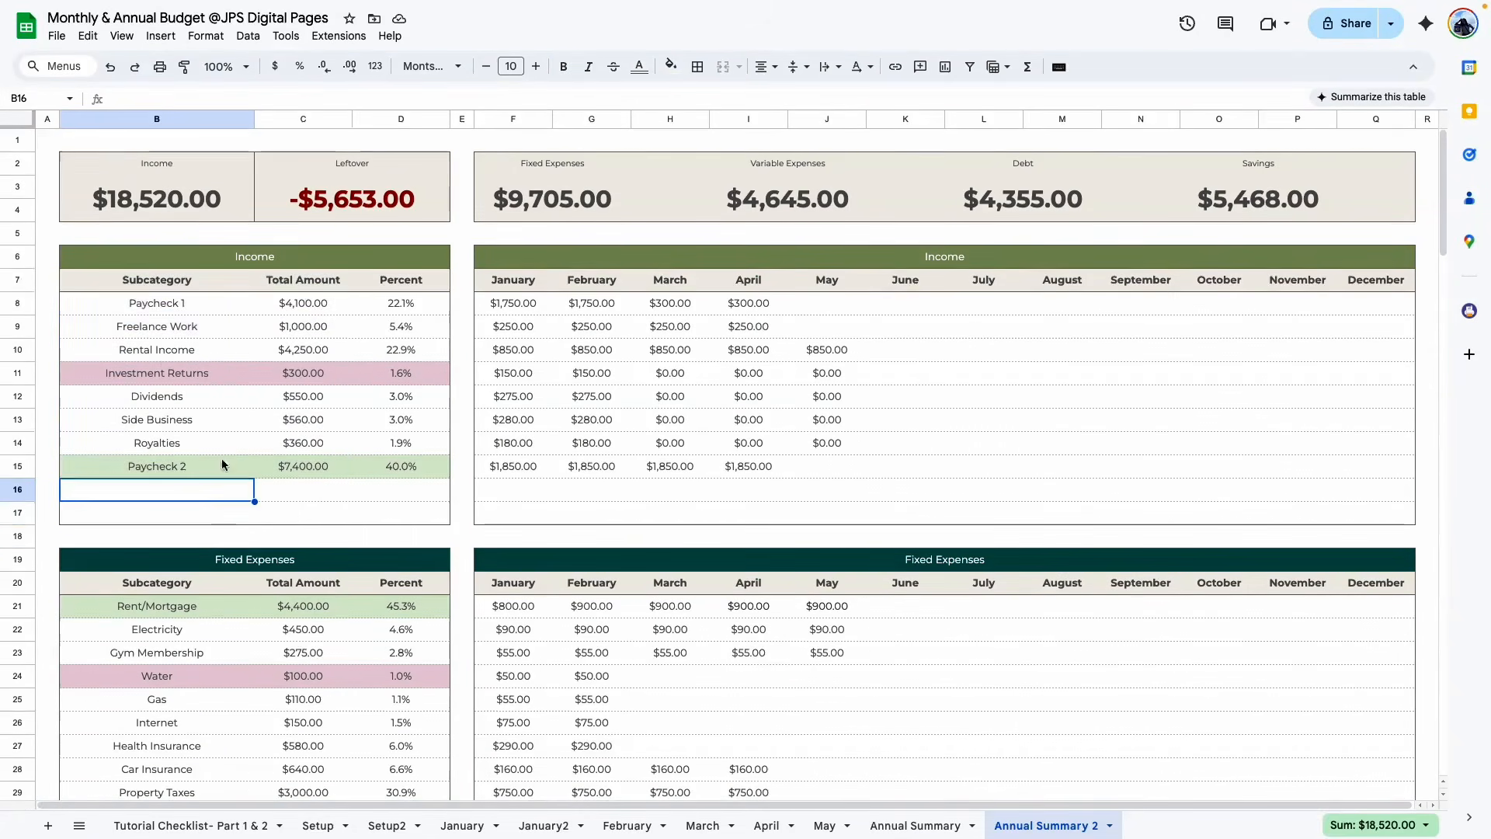
pyautogui.moveTo(132, 286); pyautogui.dragTo(328, 525)
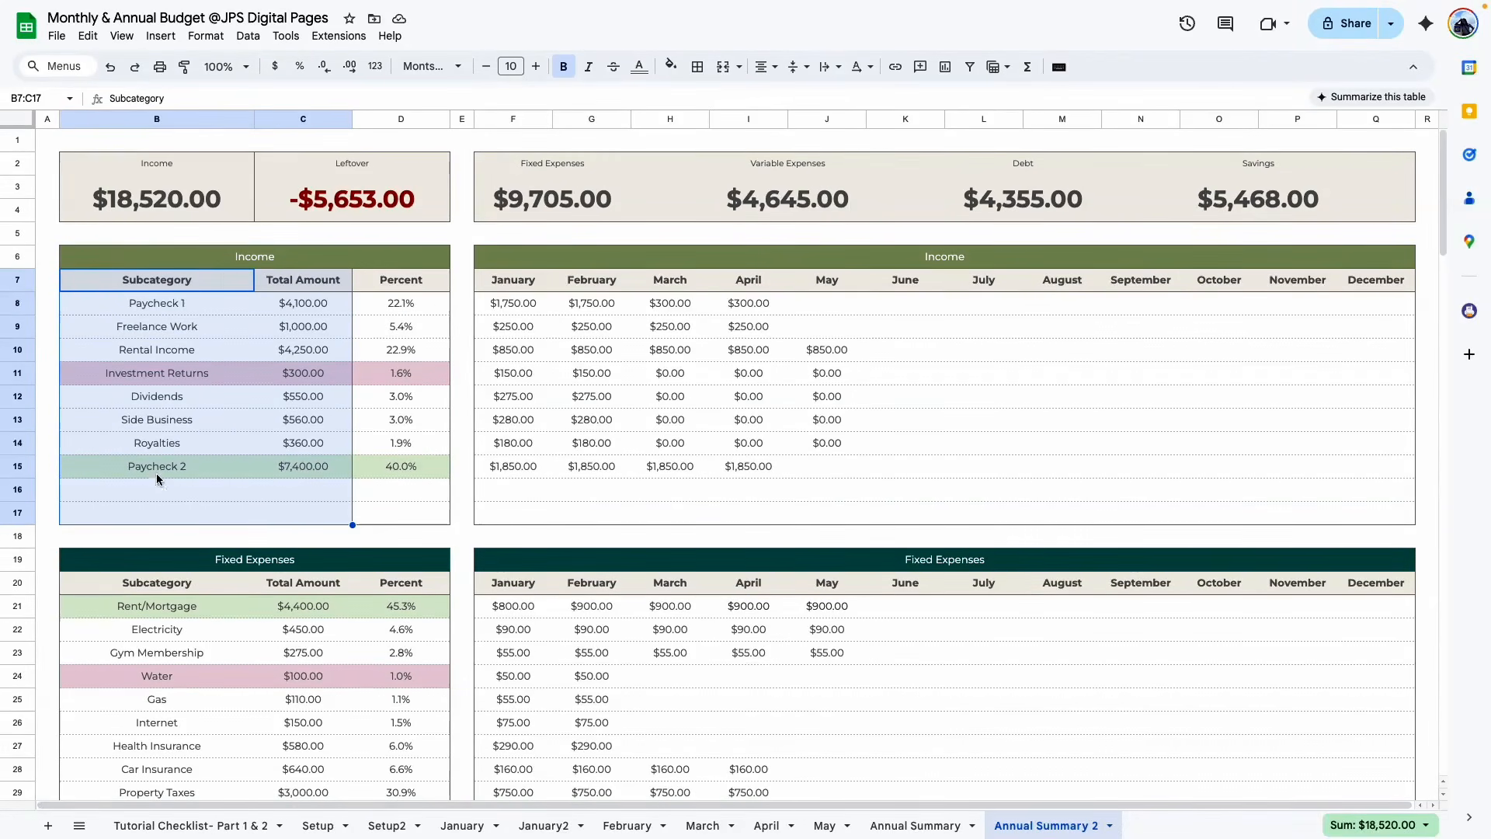
pyautogui.click(949, 70)
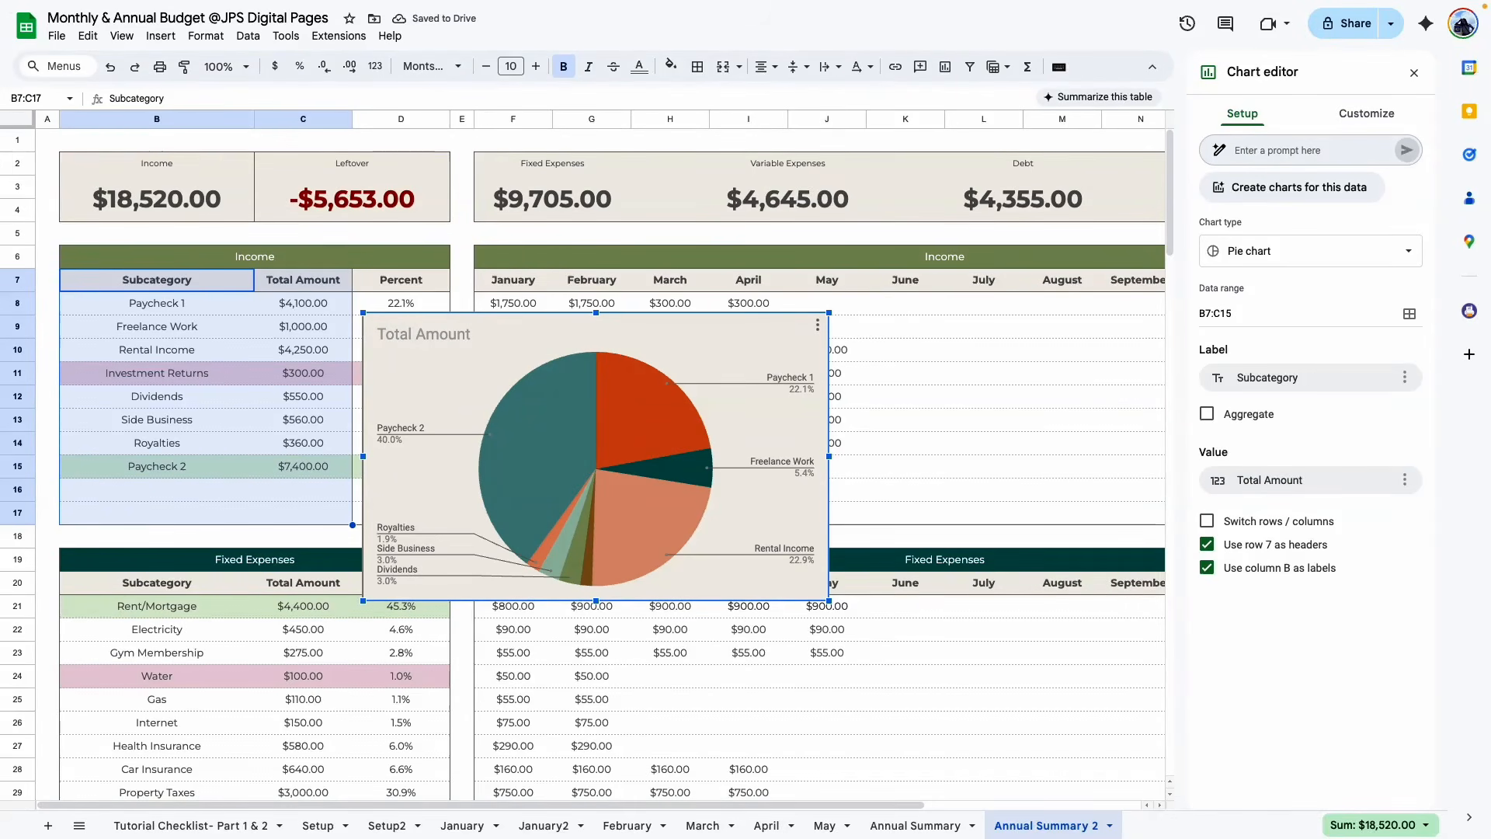
# Remove the Income pie chart's title and set both its background color and chart border color to None
pyautogui.click(534, 336)
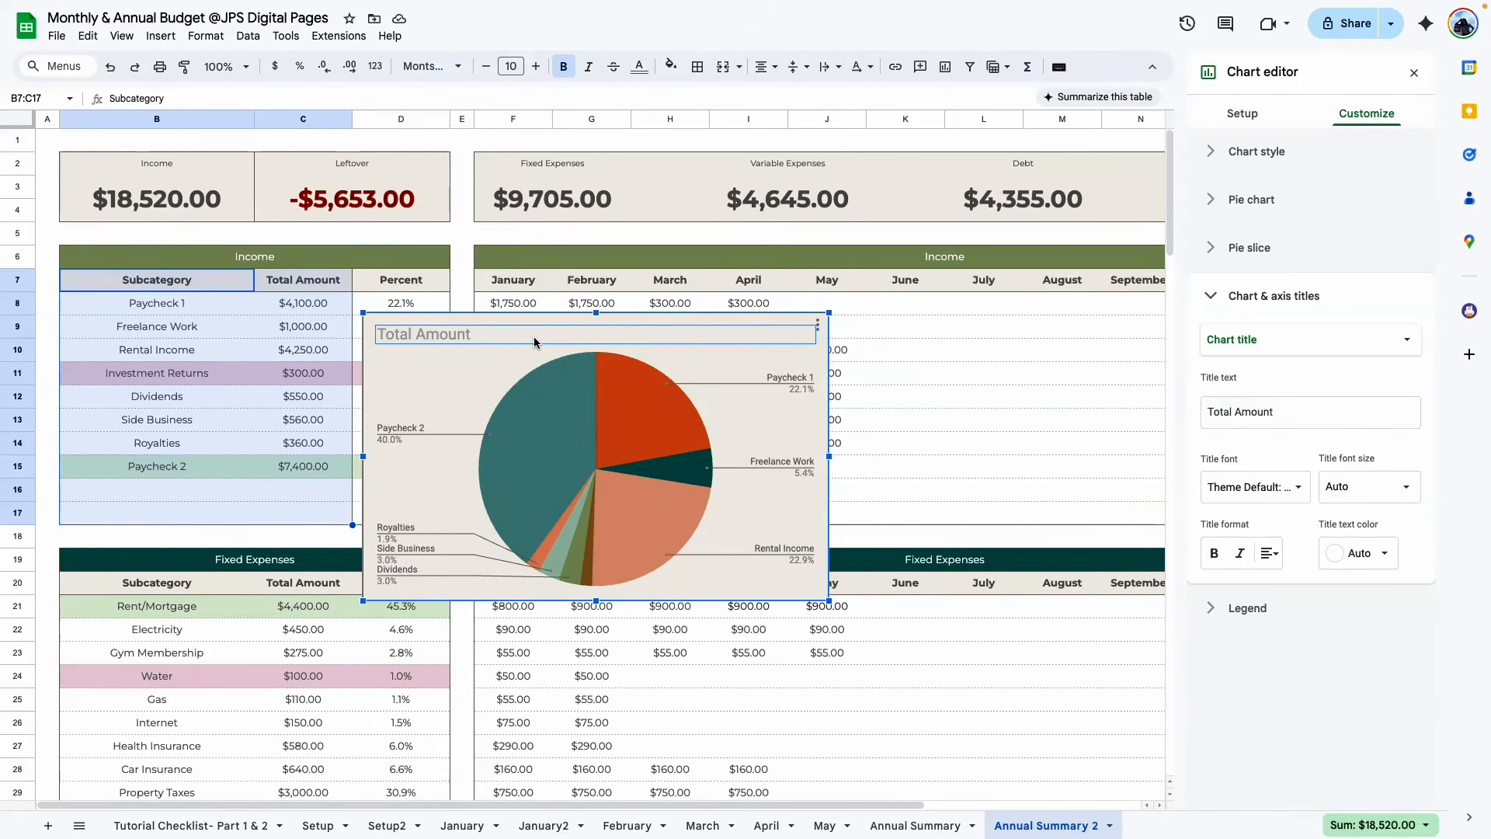
pyautogui.press('Delete')
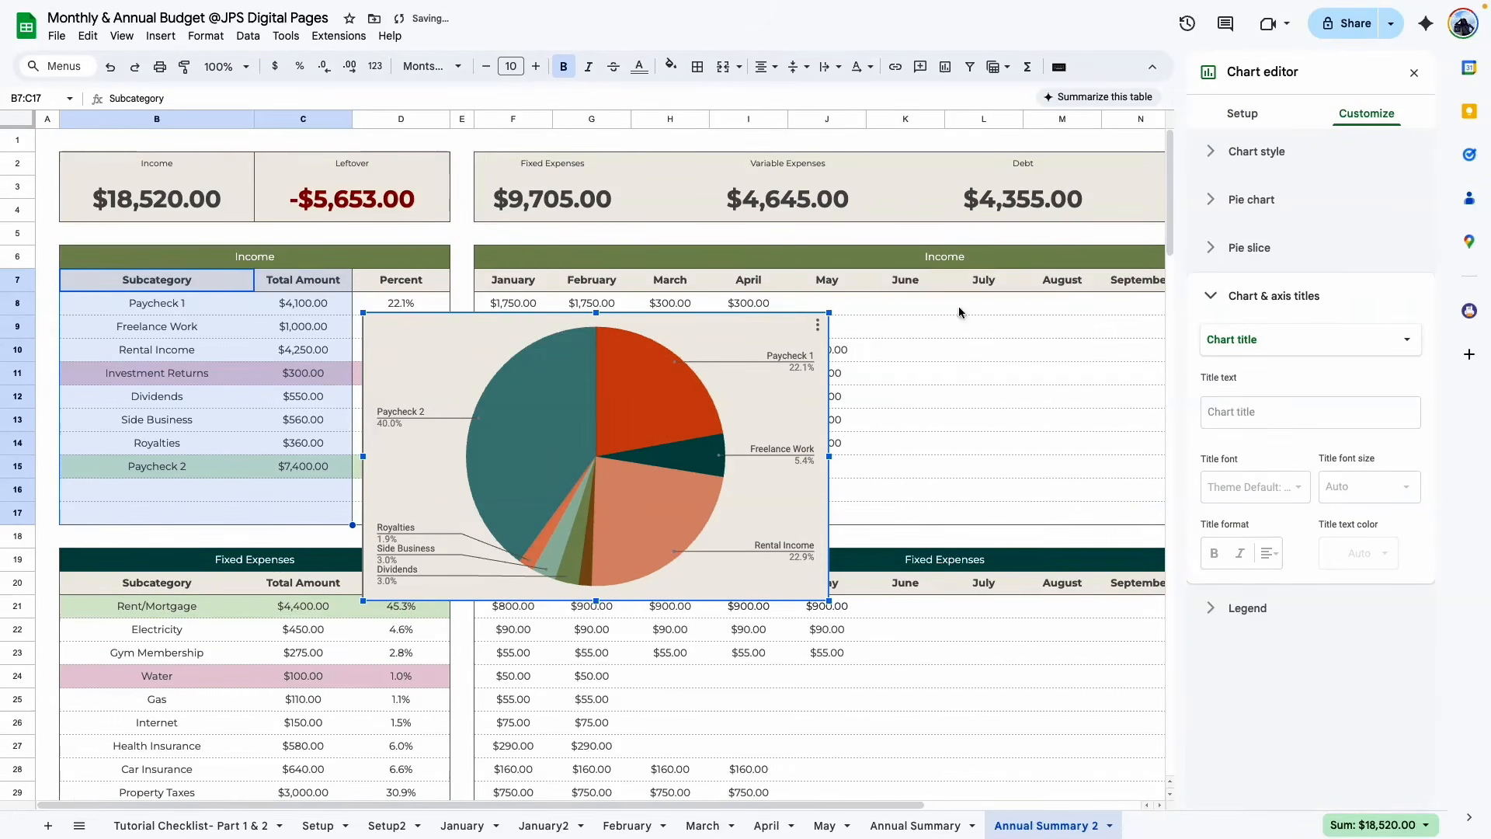
pyautogui.click(1274, 153)
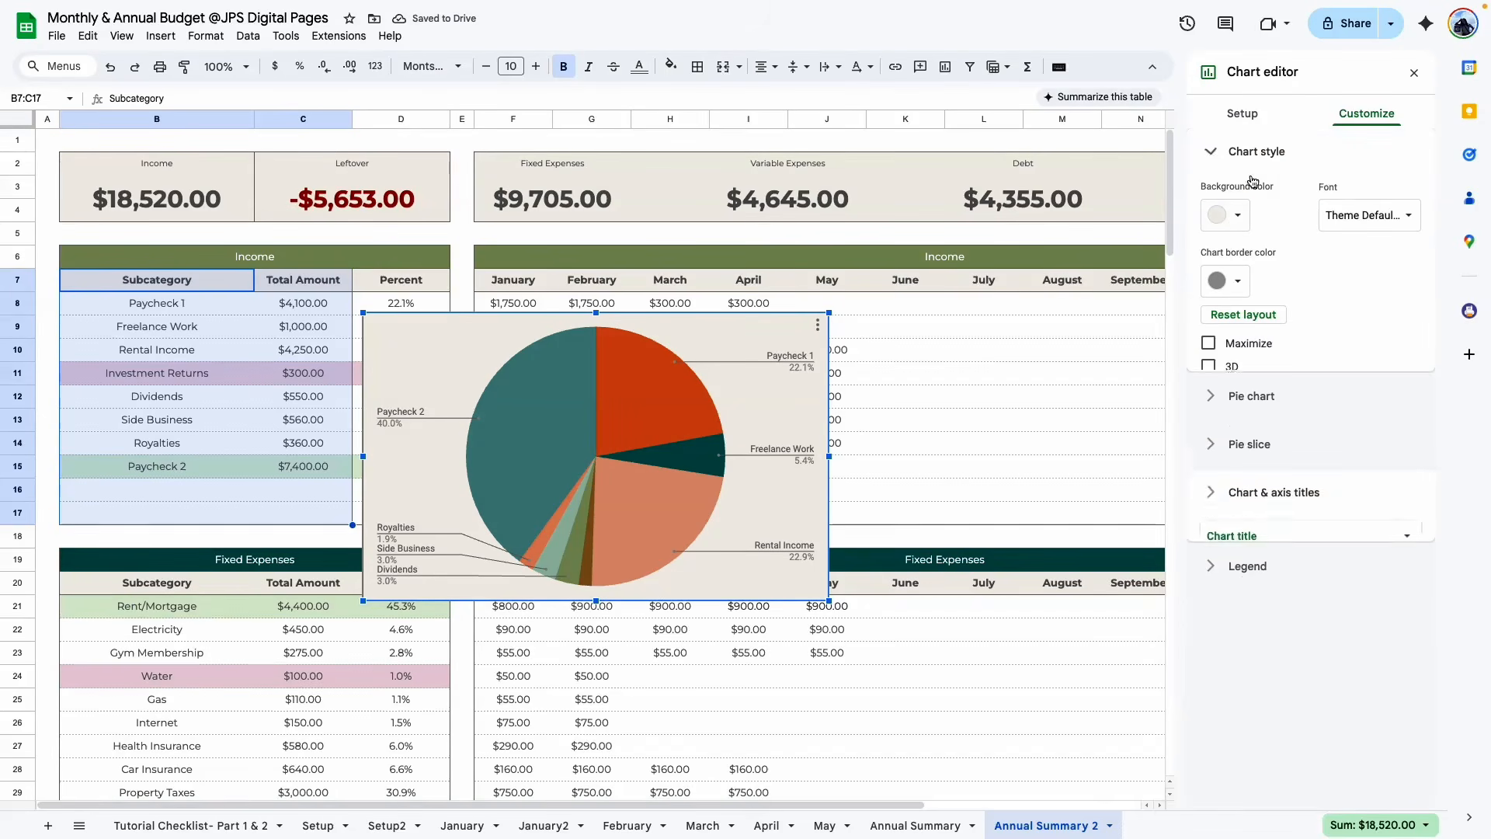
pyautogui.click(1225, 216)
pyautogui.click(1252, 248)
pyautogui.click(1235, 281)
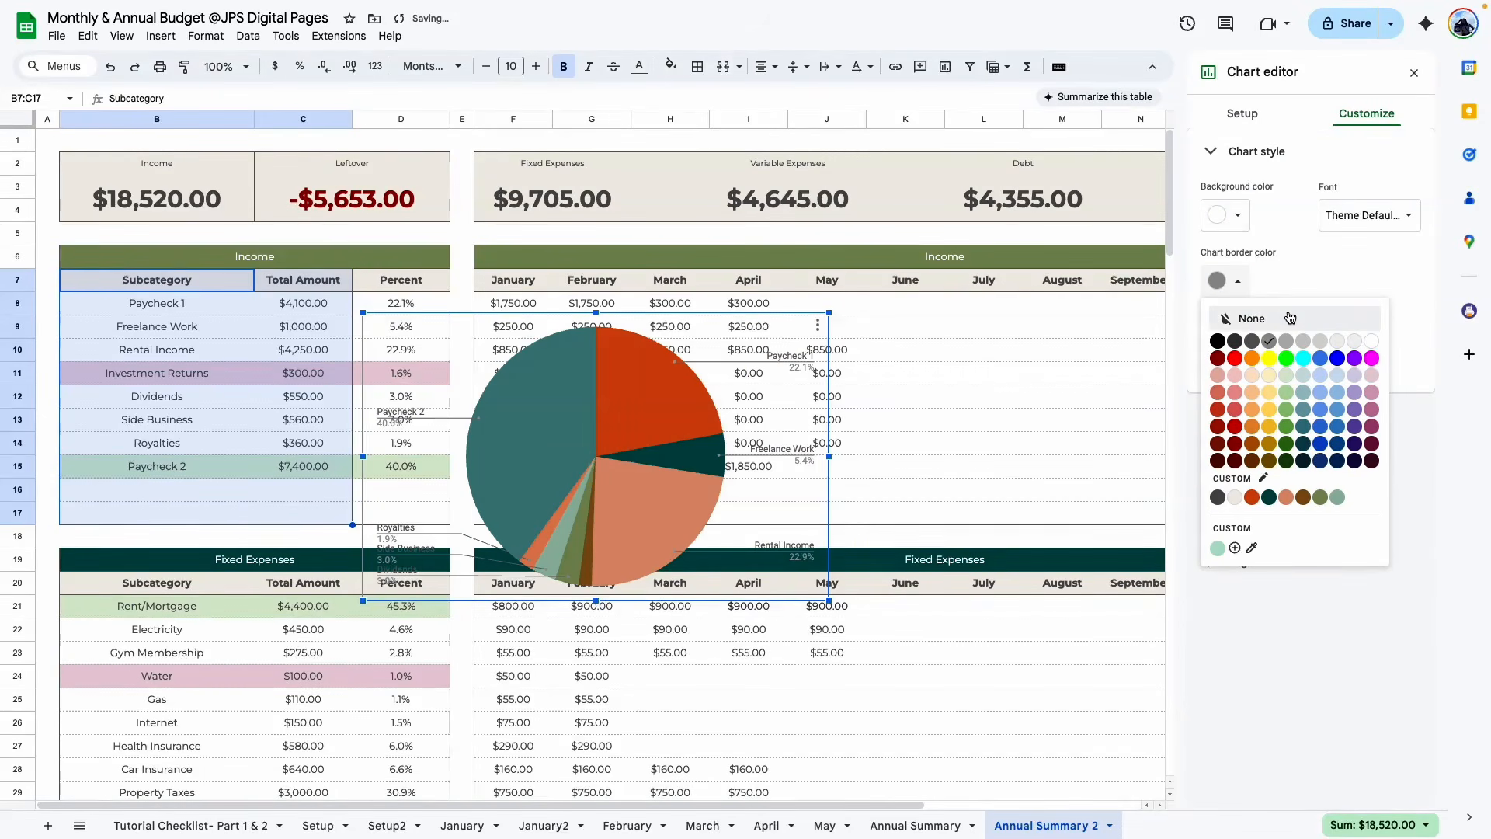
pyautogui.click(1243, 316)
# Move the Income pie chart into the empty Income chart box in row 86, columns B to D, and resize it to fit
pyautogui.moveTo(600, 465); pyautogui.dragTo(398, 724)
pyautogui.scroll(-4, 399, 724)
pyautogui.moveTo(296, 518); pyautogui.dragTo(296, 453)
pyautogui.moveTo(525, 346); pyautogui.dragTo(449, 342)
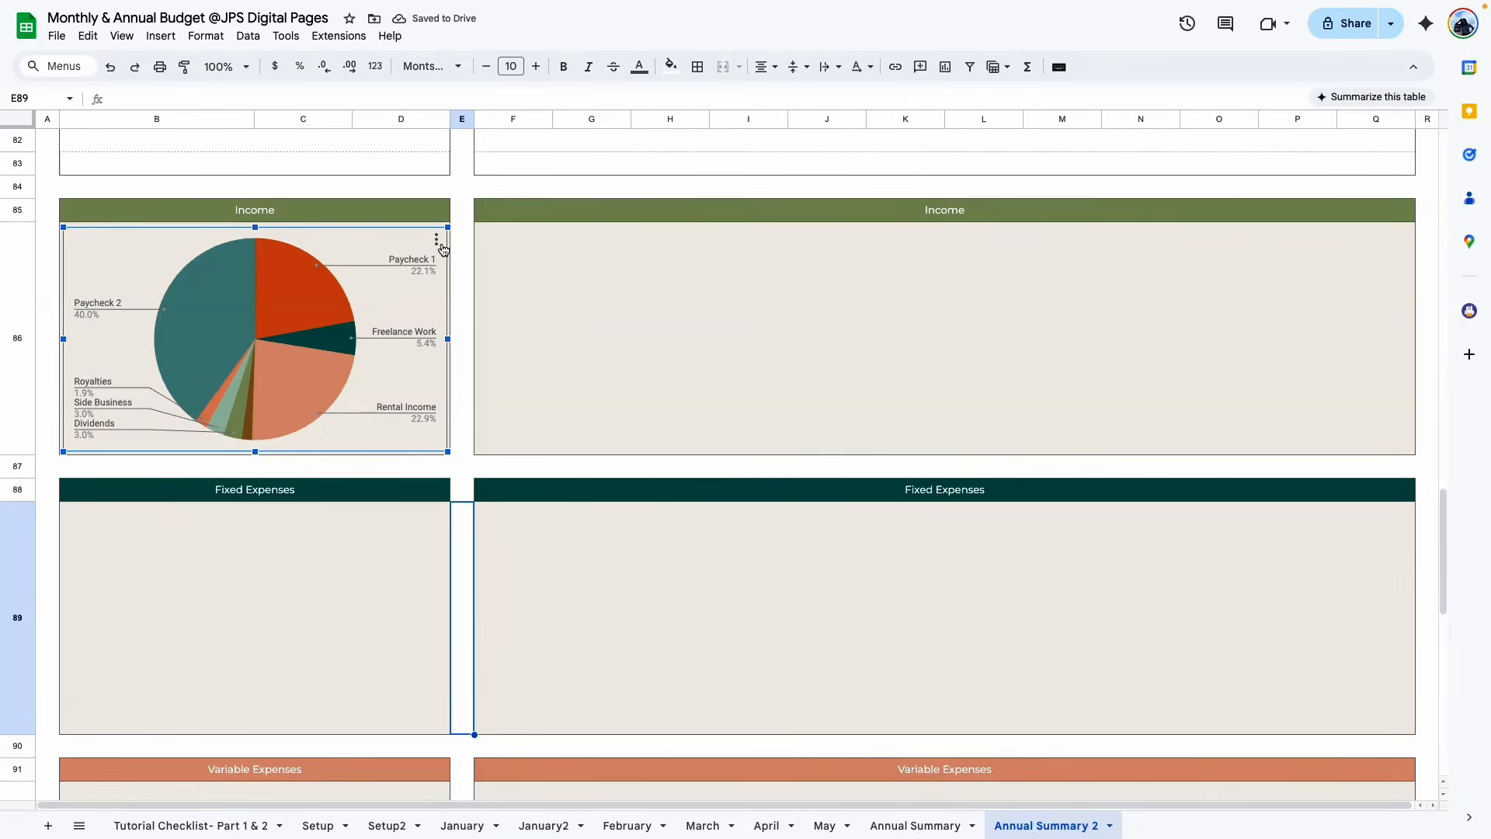
# Copy the Income pie chart and paste it into the Fixed Expenses and Variable Expenses chart boxes in B89:D89 and B92:D92
pyautogui.click(437, 246)
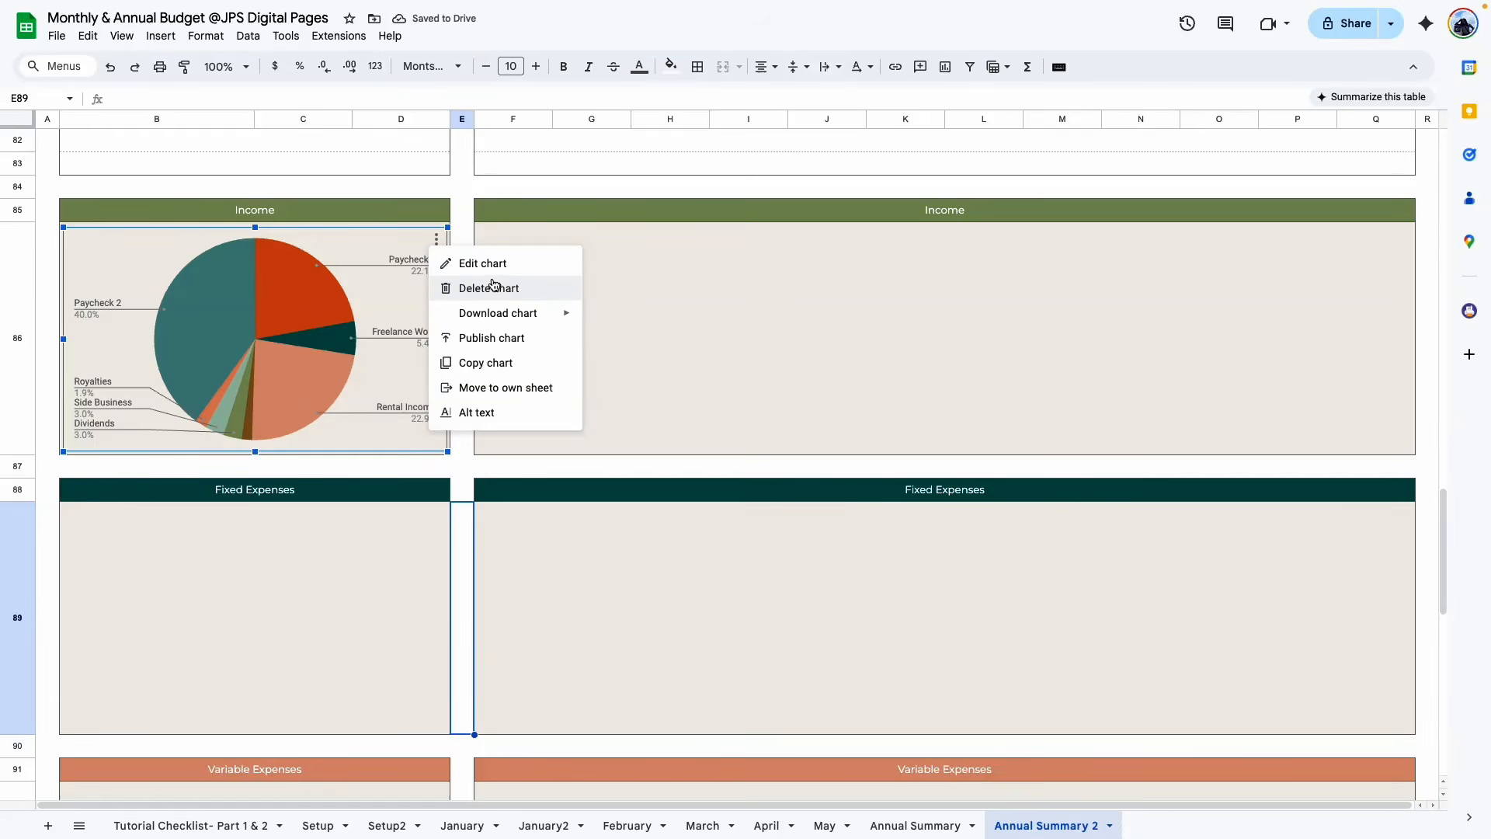
pyautogui.click(487, 362)
pyautogui.click(264, 543)
pyautogui.press('super+v')
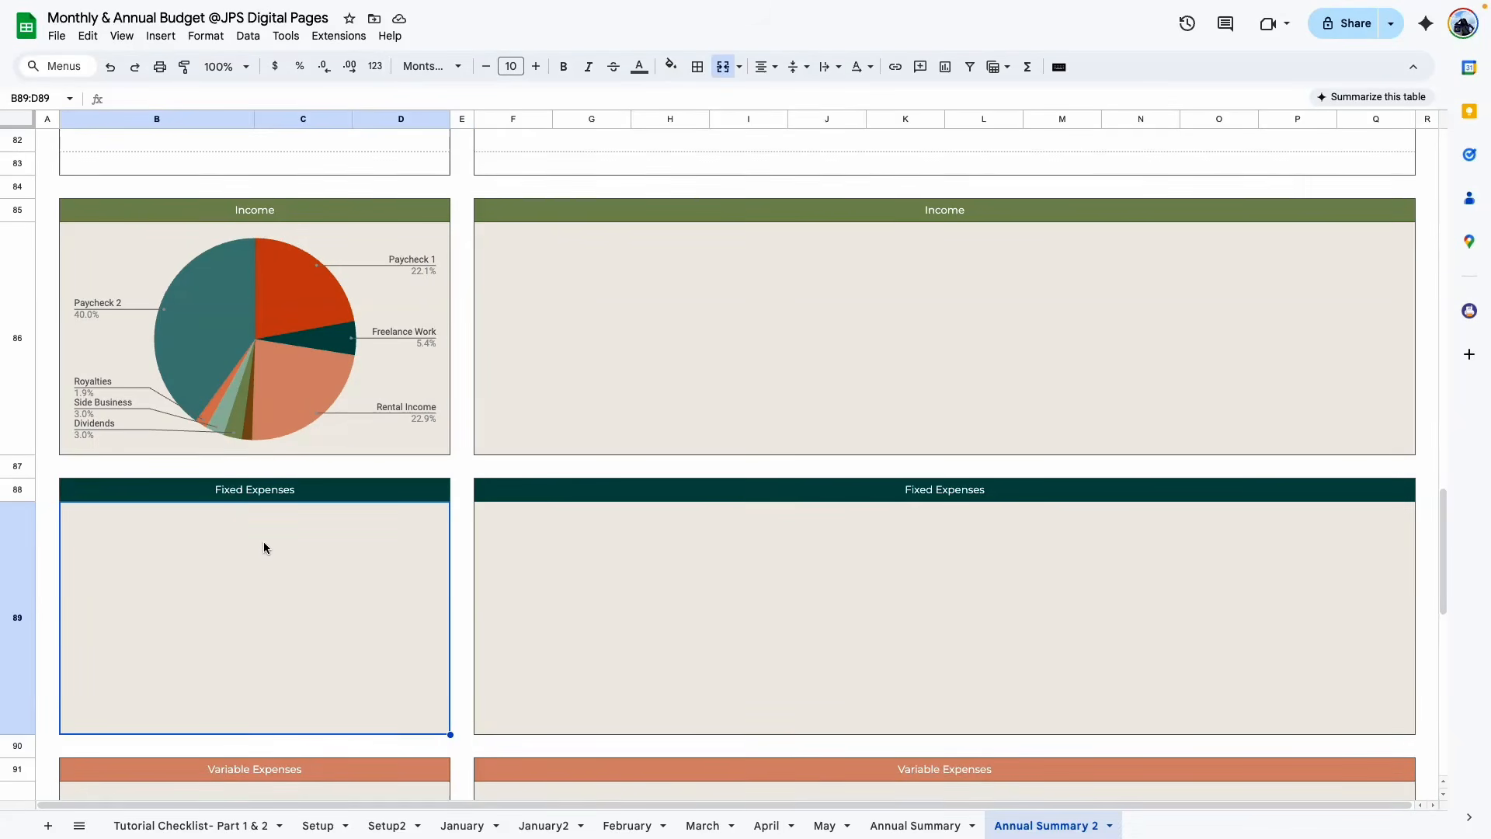
pyautogui.scroll(-4, 263, 542)
pyautogui.click(295, 536)
pyautogui.press('super+v')
# Paste the copied pie chart into the Debt and Savings chart boxes in B95:D95 and B98:D98
pyautogui.scroll(-3, 264, 575)
pyautogui.click(231, 608)
pyautogui.scroll(1, 233, 621)
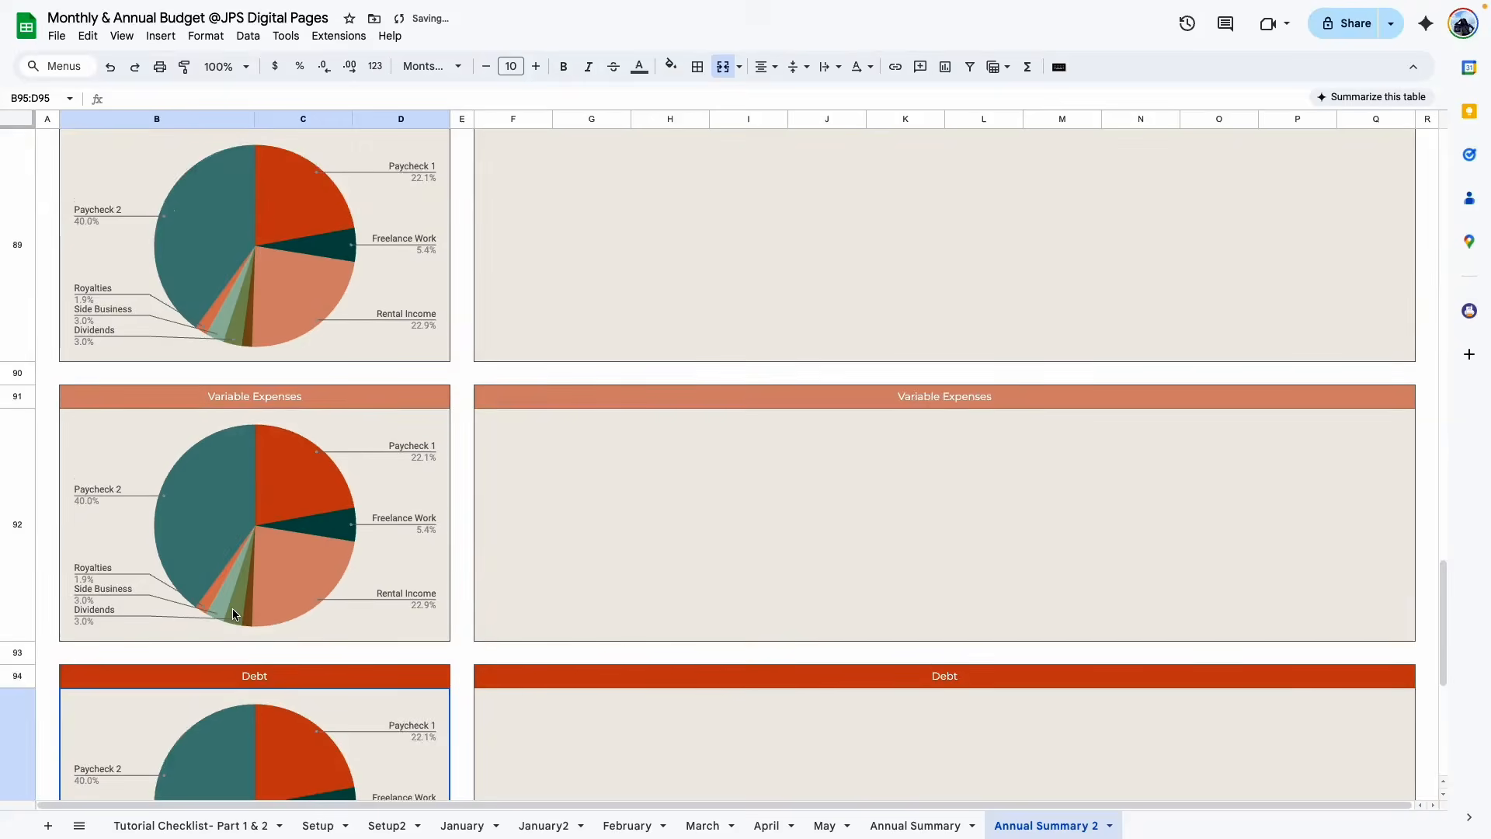
pyautogui.press('super+v')
pyautogui.scroll(-5, 244, 676)
pyautogui.click(259, 630)
pyautogui.press('super+v')
pyautogui.scroll(-2, 725, 633)
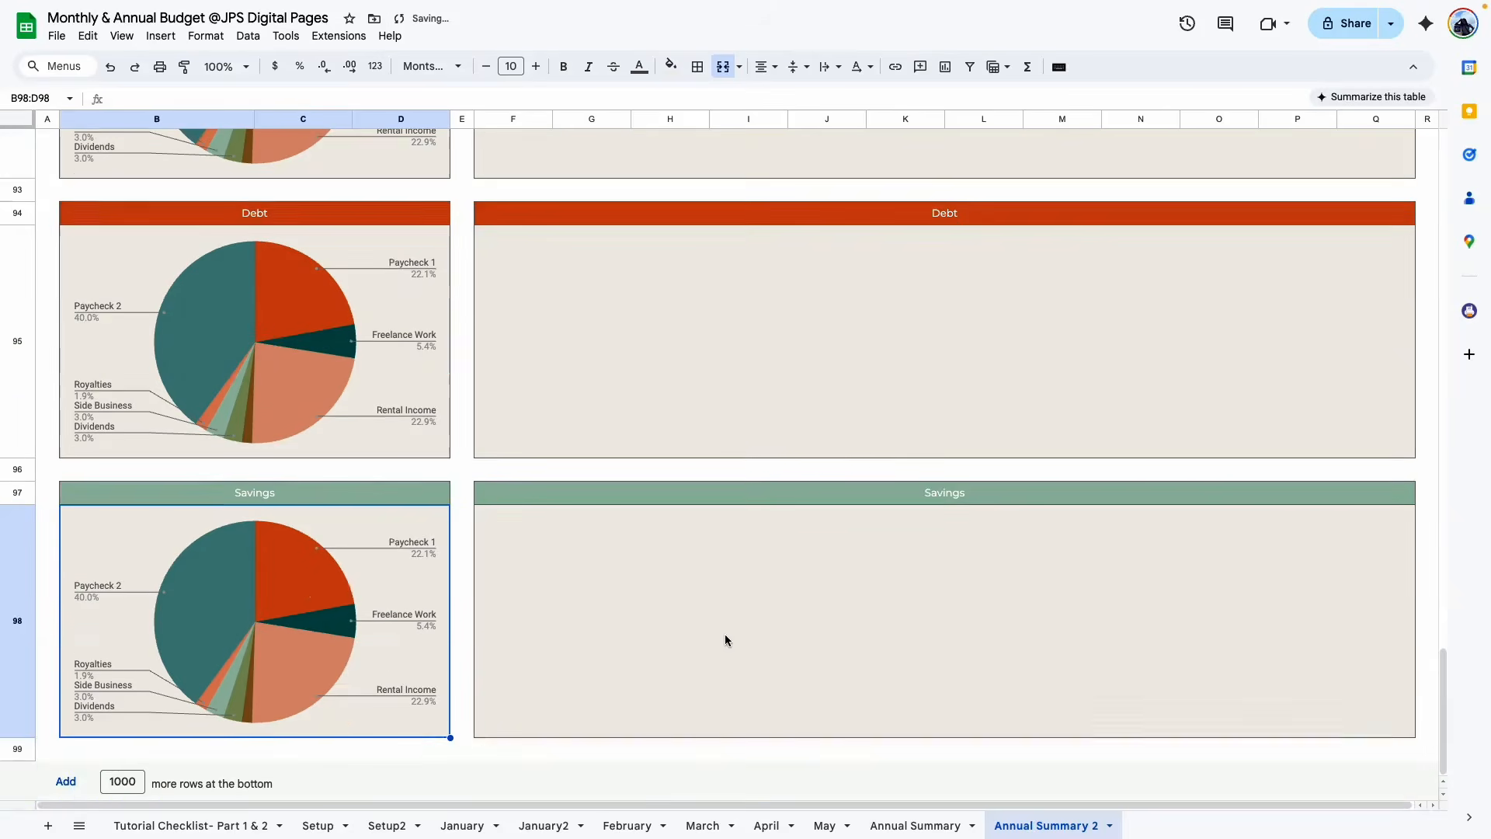
# Change the data range of the Fixed Expenses pie chart to B21:C37
pyautogui.scroll(5, 636, 558)
pyautogui.scroll(4, 637, 557)
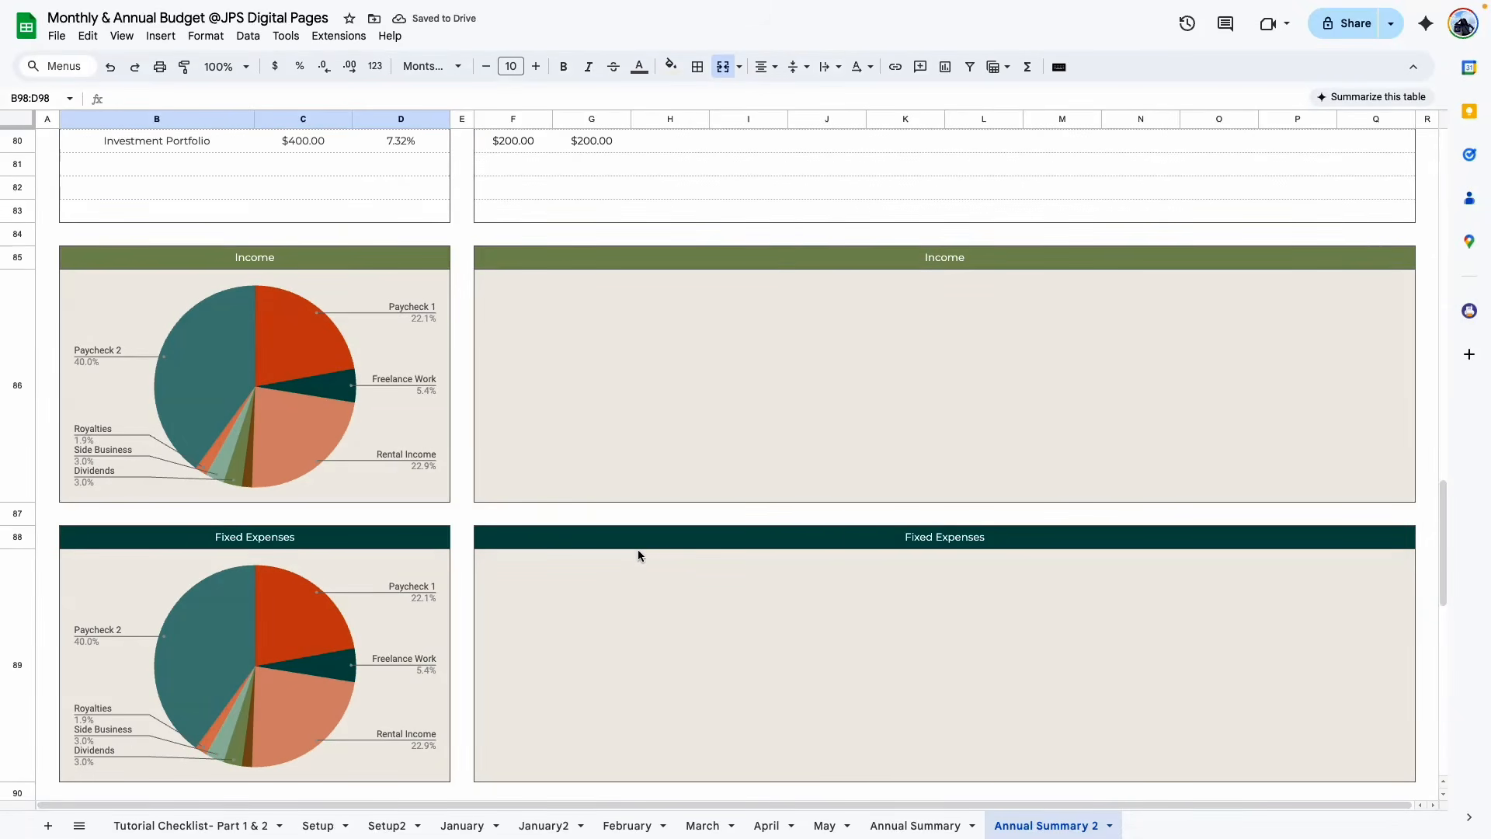
pyautogui.scroll(-2, 419, 622)
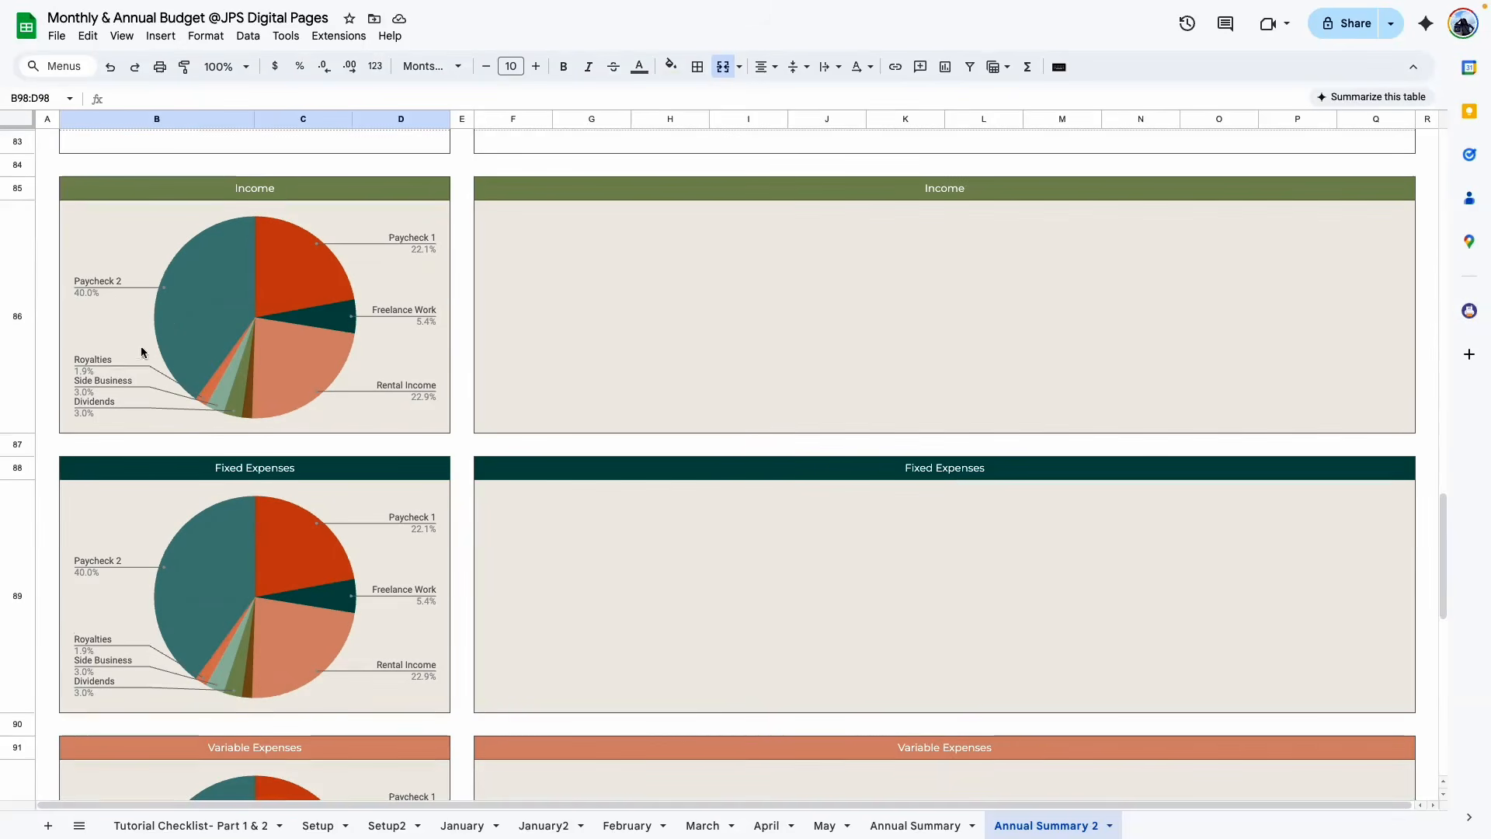
pyautogui.doubleClick(362, 536)
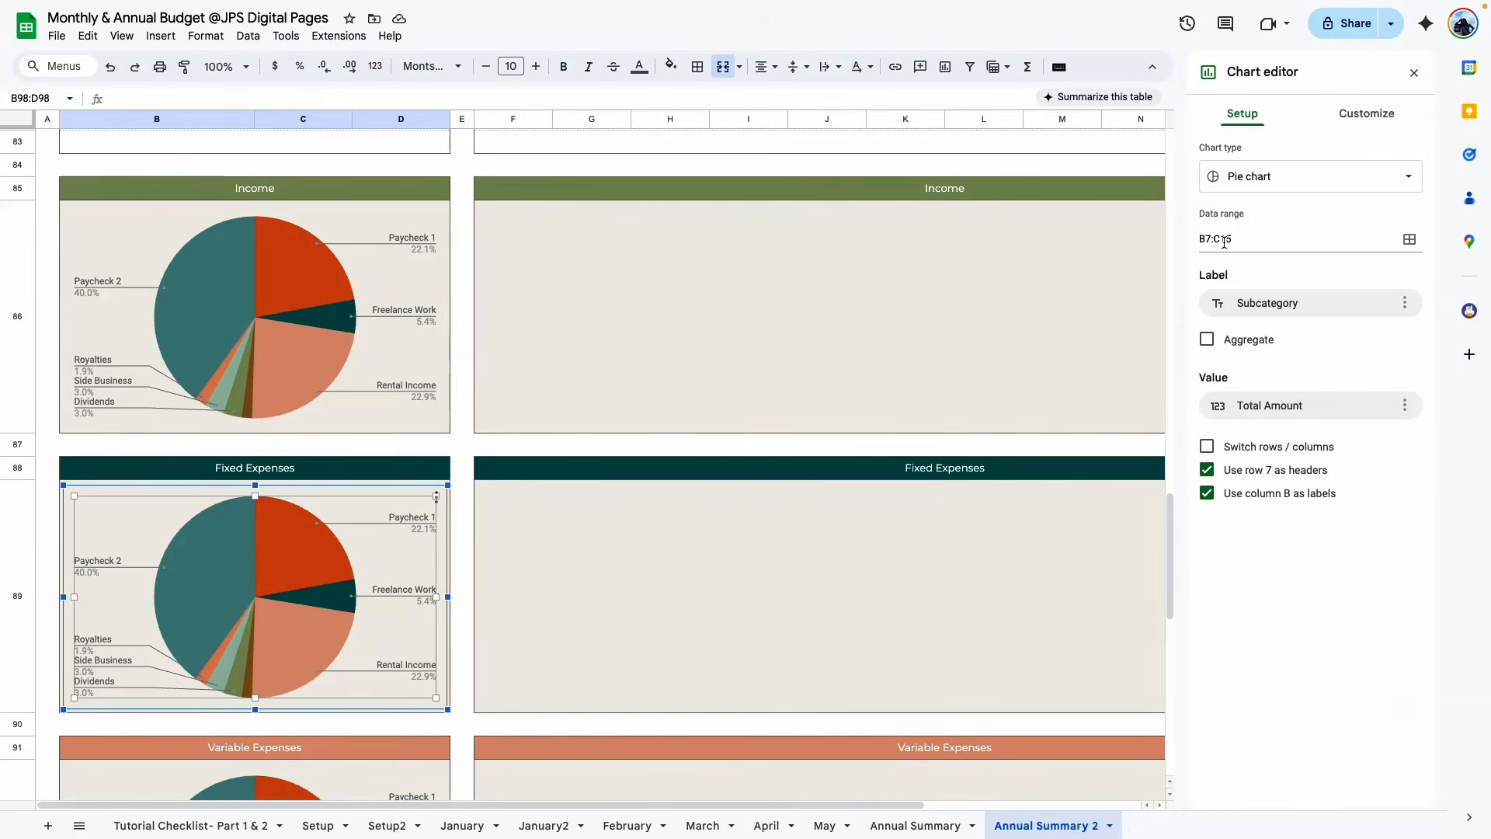
pyautogui.scroll(20, 333, 360)
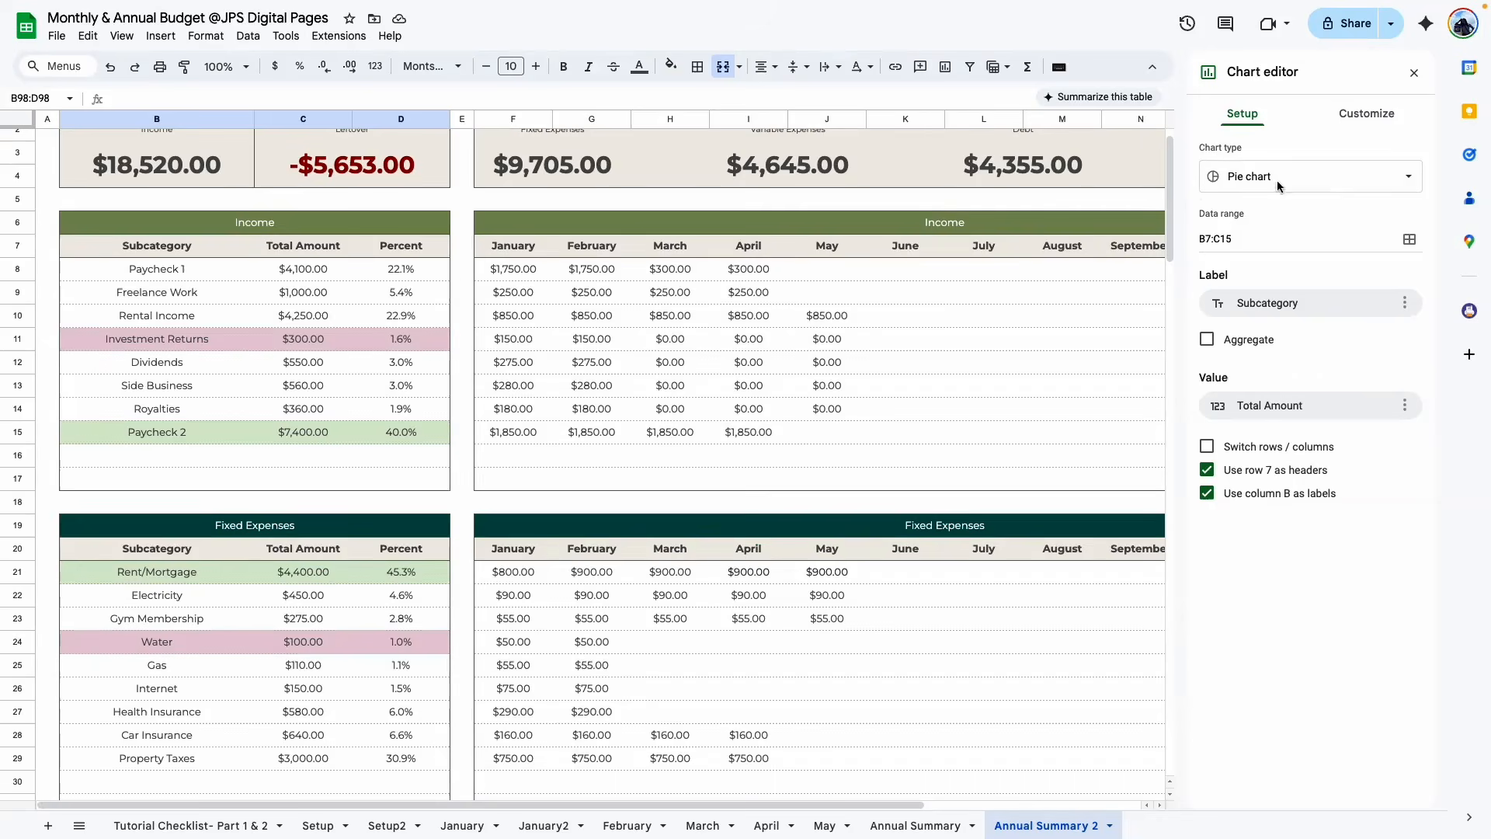
pyautogui.scroll(-1, 494, 429)
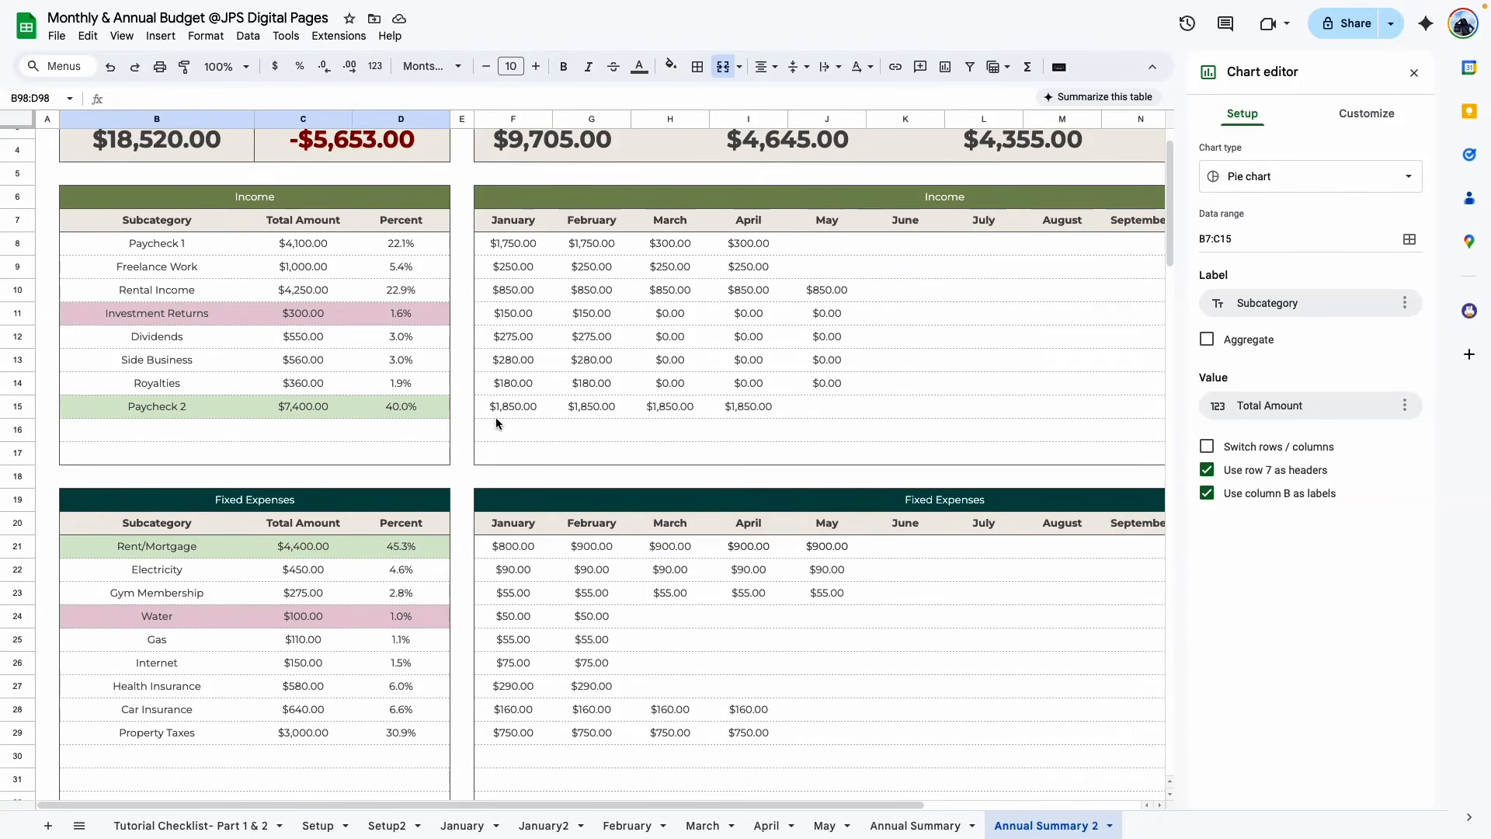
pyautogui.click(1407, 242)
pyautogui.scroll(-2, 403, 525)
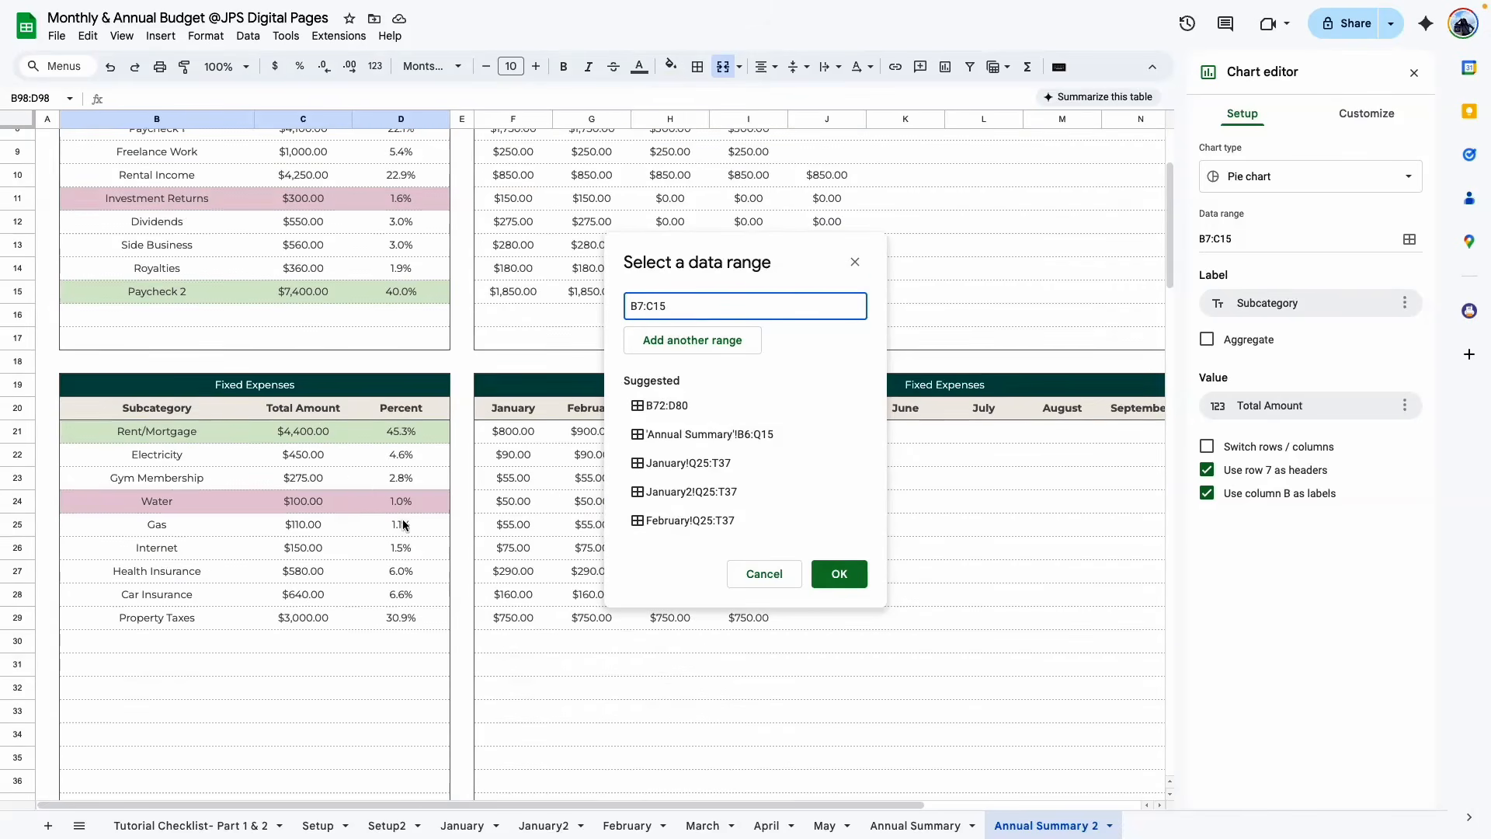
pyautogui.scroll(-3, 179, 426)
pyautogui.moveTo(125, 296); pyautogui.dragTo(303, 668)
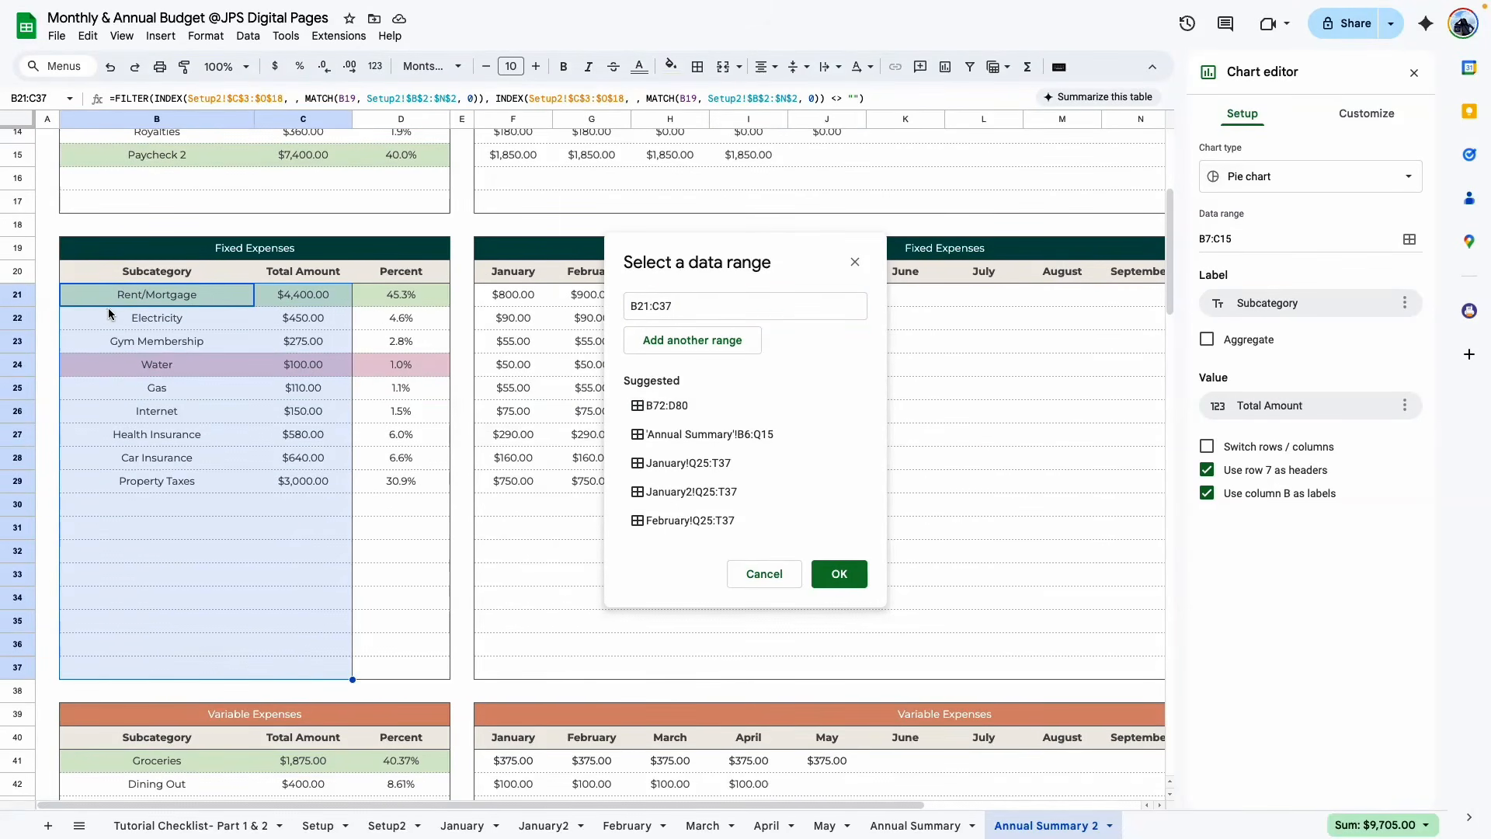
pyautogui.click(839, 575)
# Change the data range of the Variable Expenses pie chart to B40:C57, including the table's header row
pyautogui.scroll(-20, 524, 492)
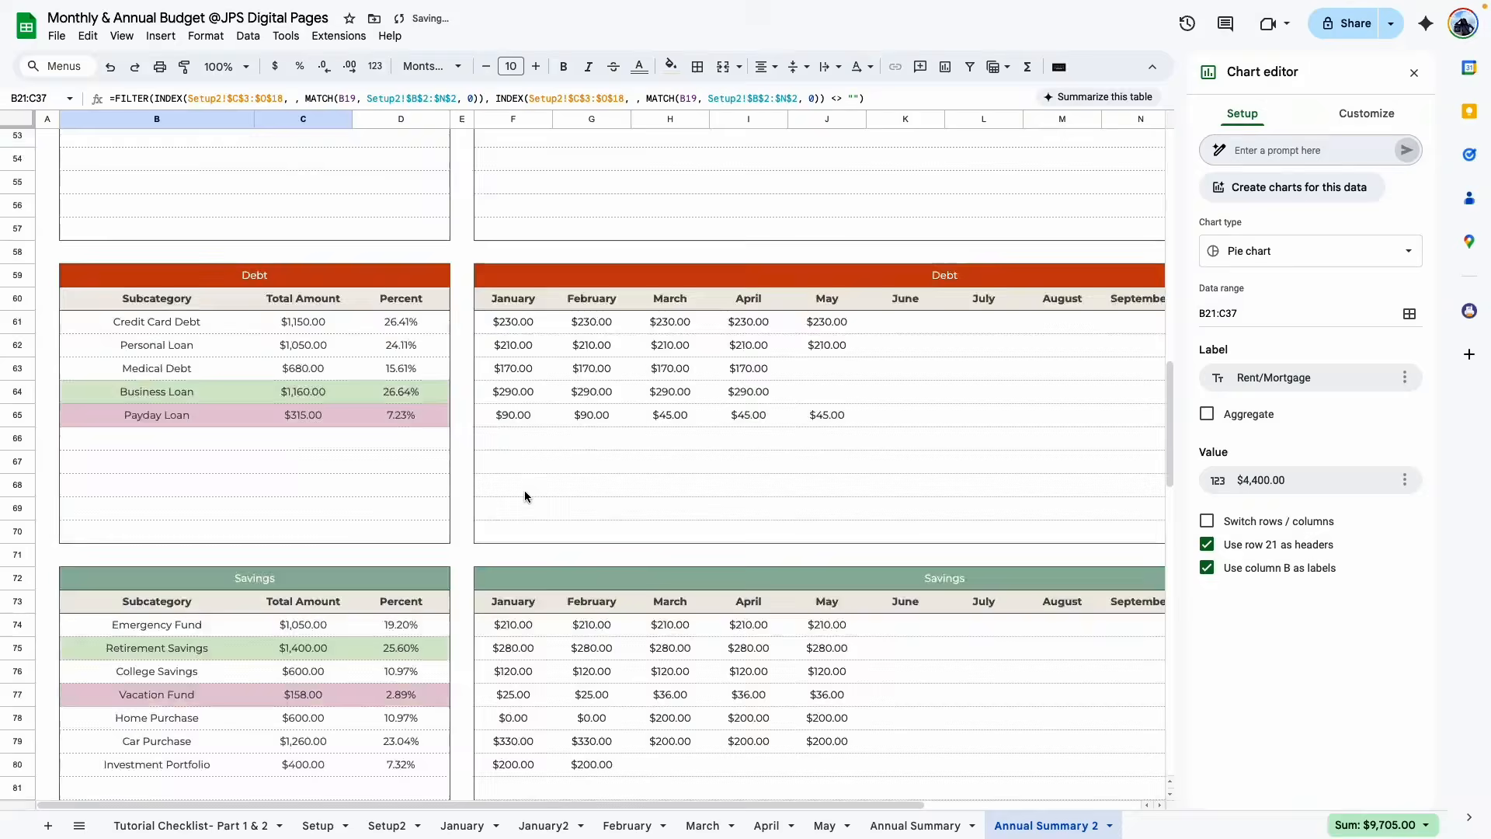
pyautogui.scroll(1, 524, 490)
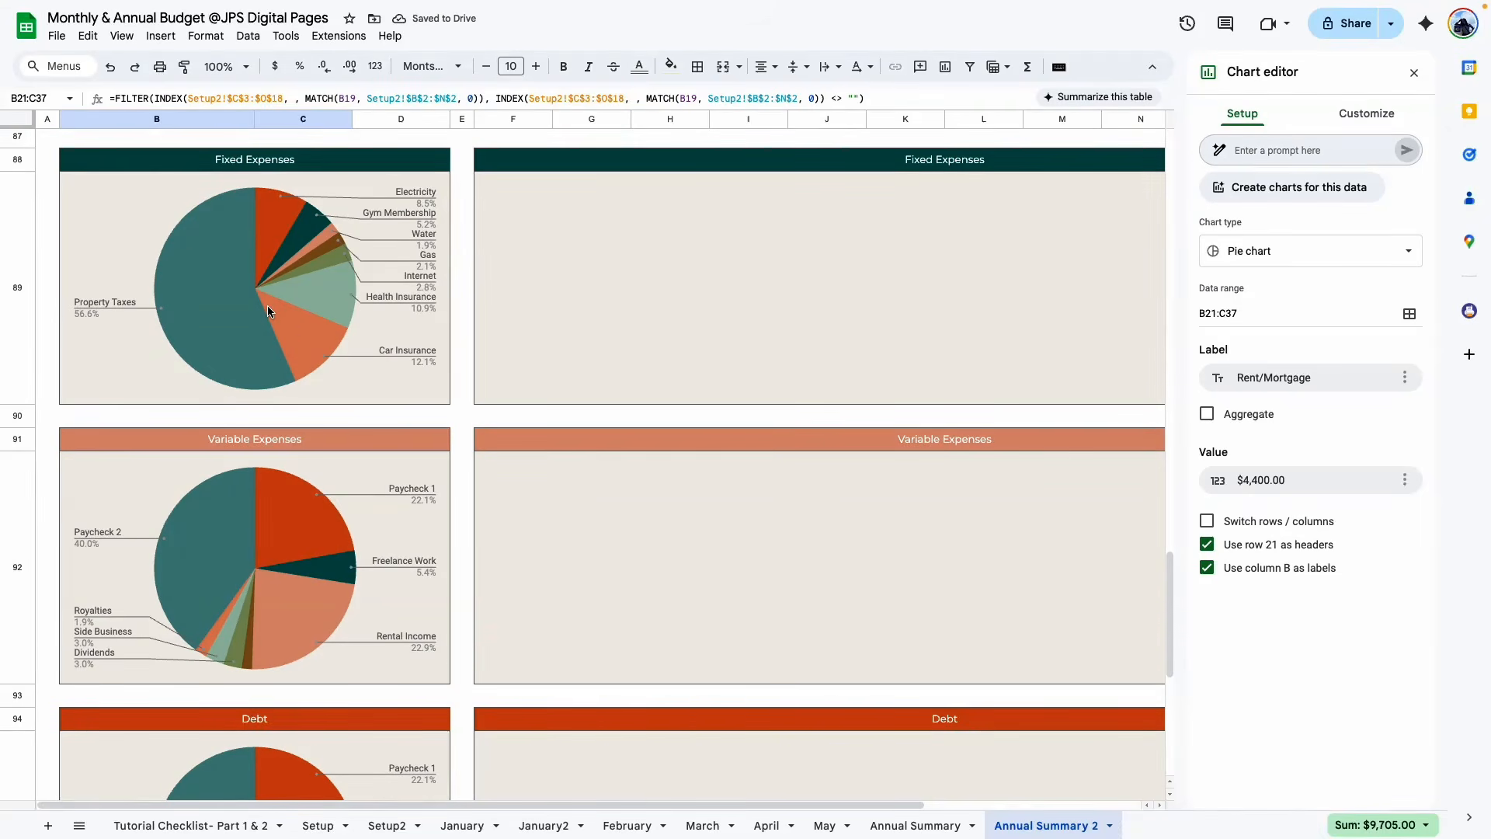
pyautogui.click(397, 524)
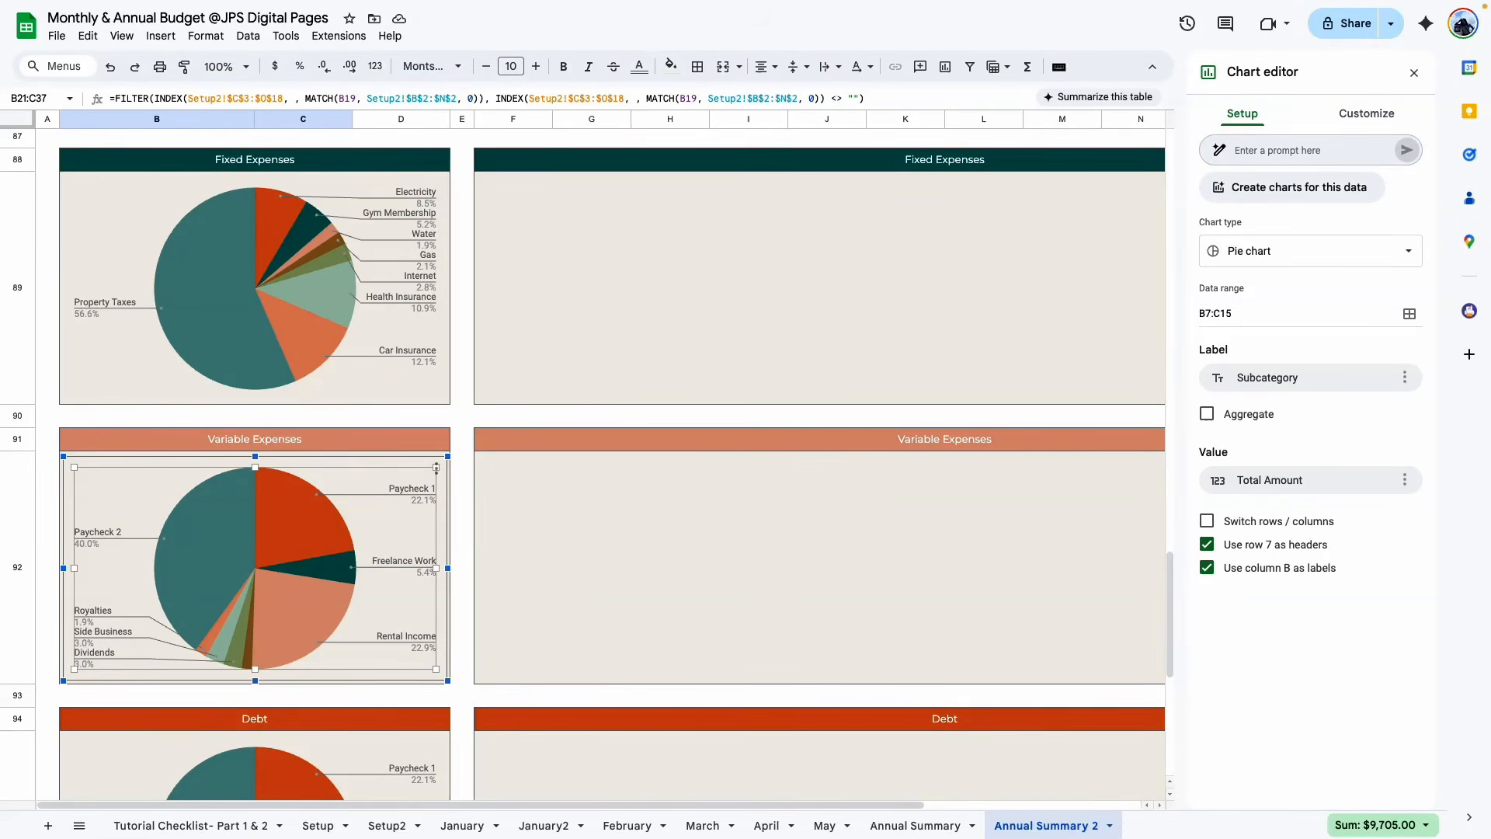
pyautogui.click(1409, 312)
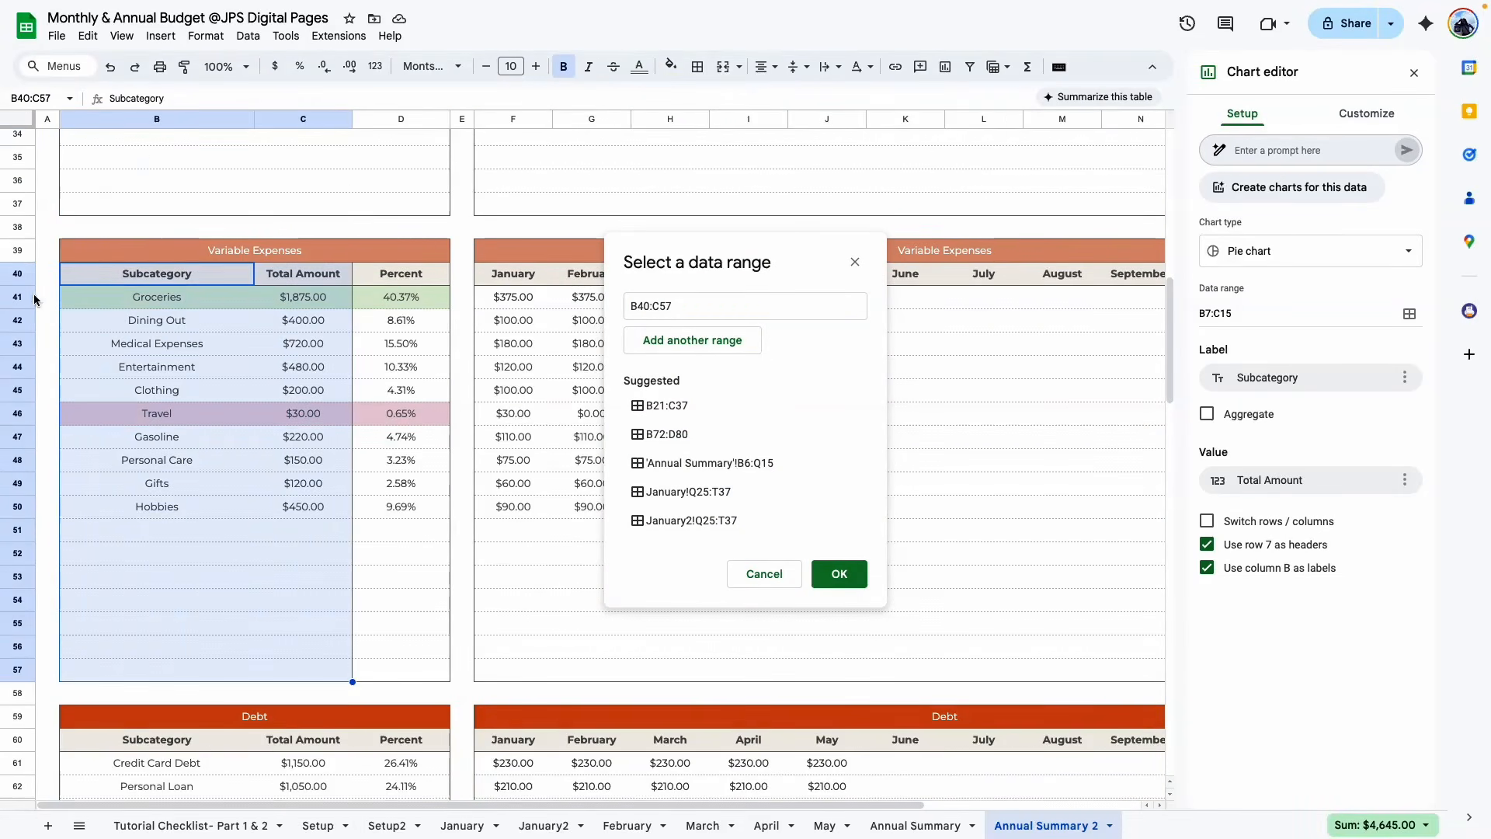
pyautogui.click(118, 362)
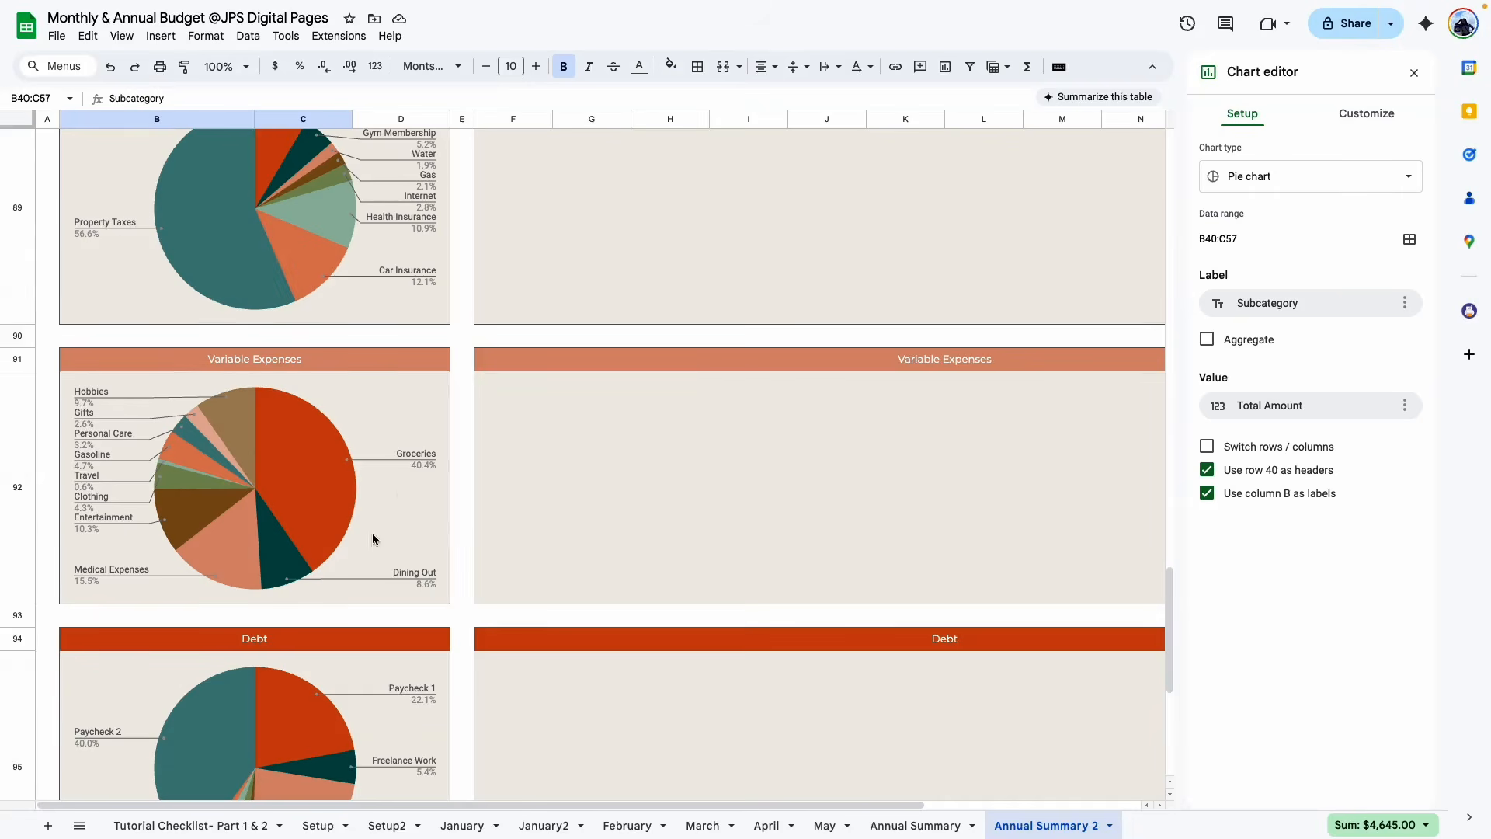
# Change the data range of the Debt pie chart to the Debt table's Subcategory and Total Amount columns, B60:C70
pyautogui.scroll(-3, 324, 468)
pyautogui.click(406, 523)
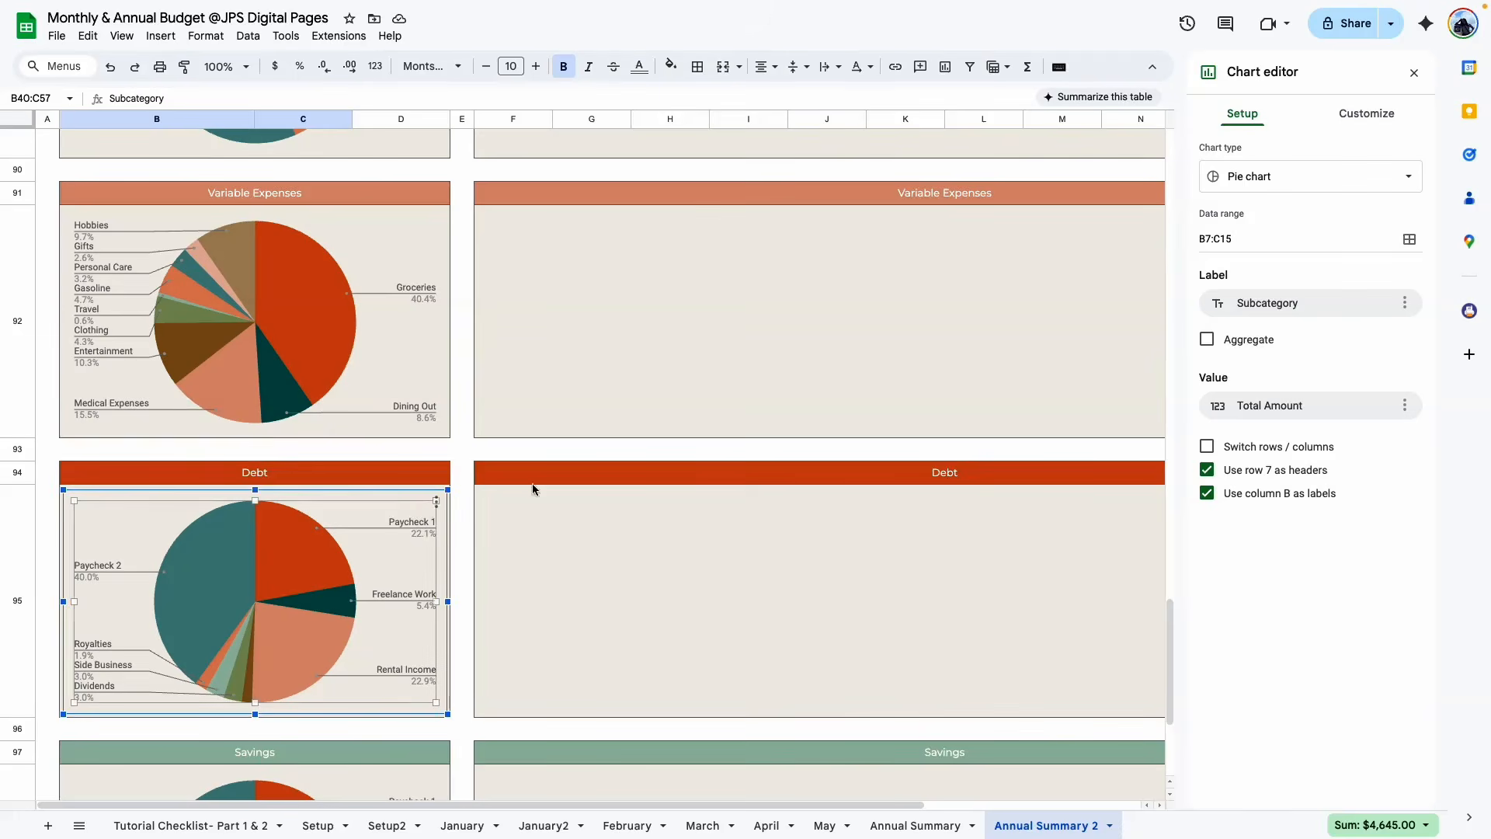
pyautogui.click(1409, 239)
pyautogui.scroll(12, 337, 413)
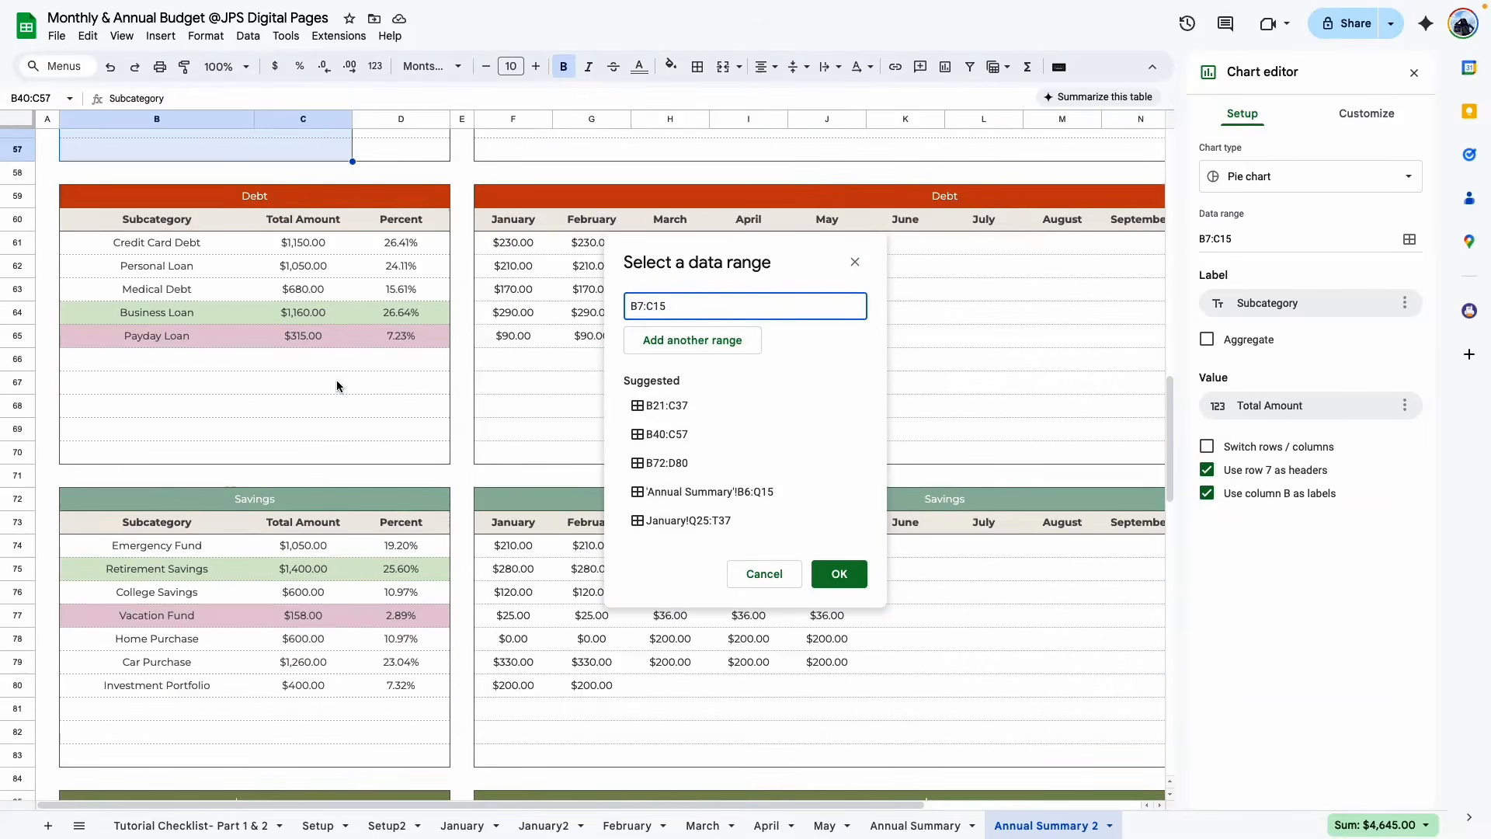
pyautogui.moveTo(159, 219); pyautogui.dragTo(321, 458)
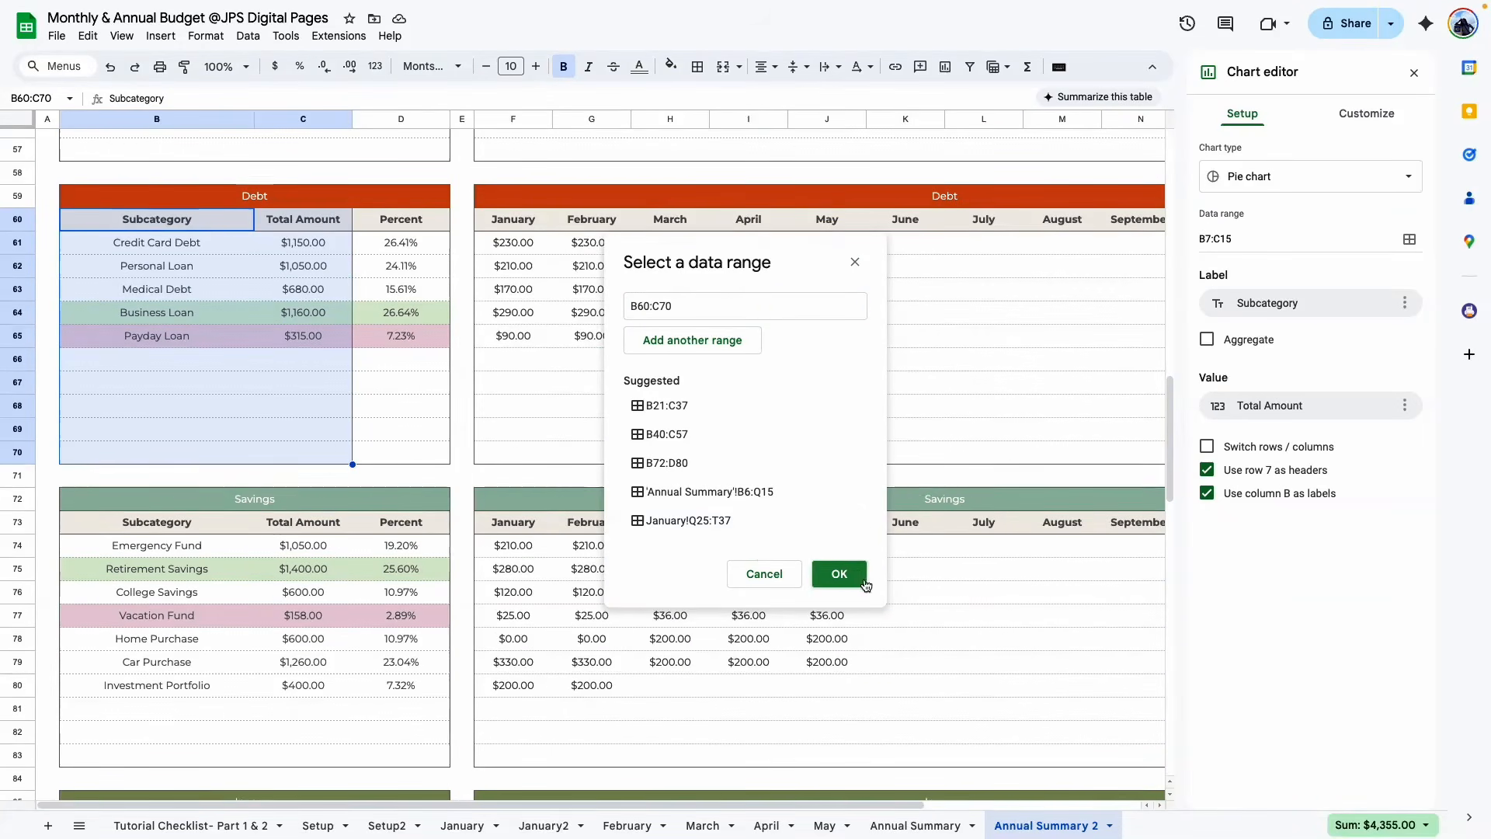
pyautogui.click(839, 574)
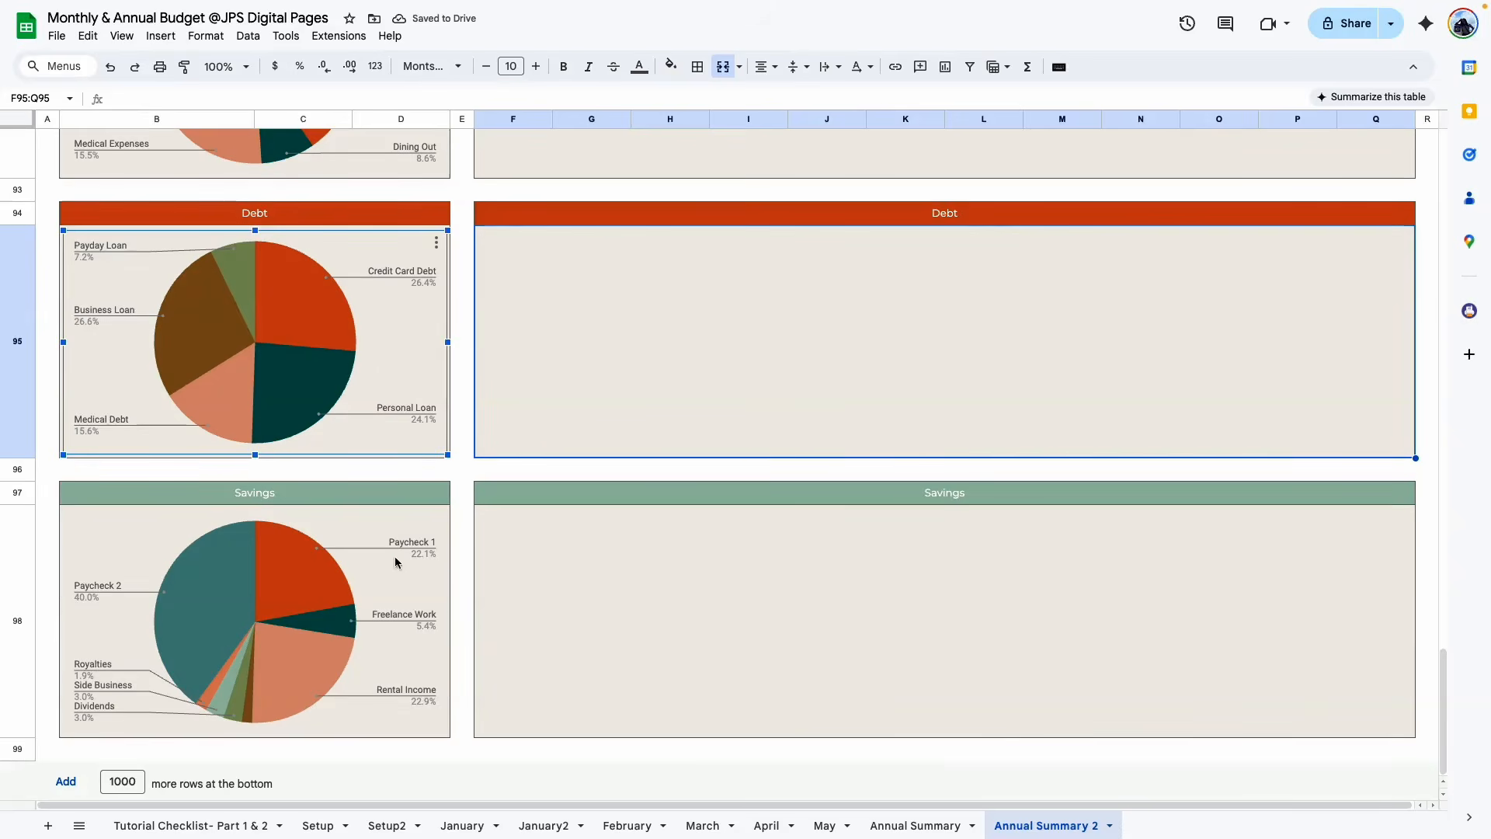
# Change the data range of the Savings pie chart to B73:C83 and close the chart editor
pyautogui.doubleClick(351, 518)
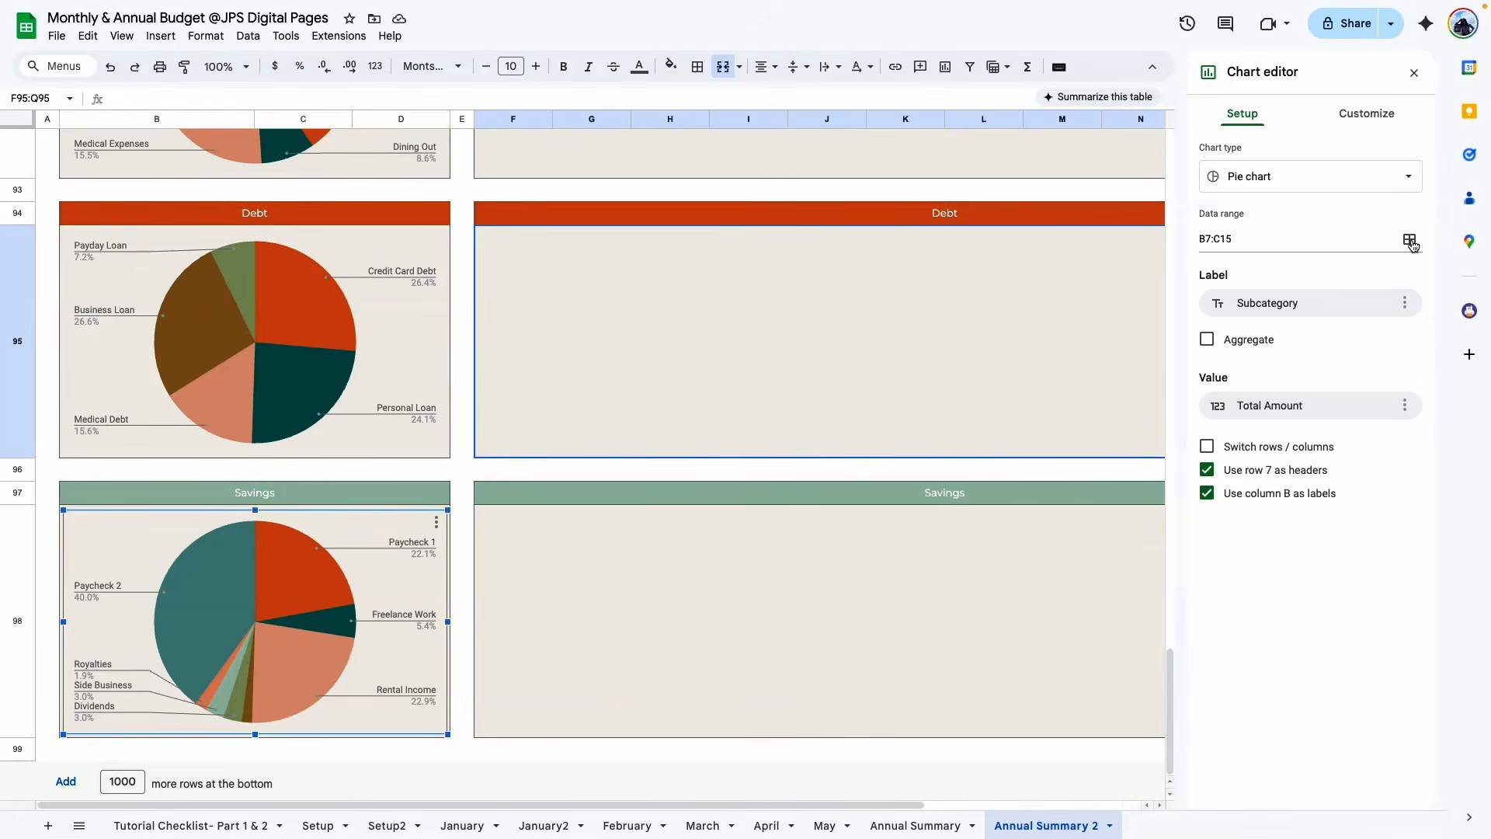
pyautogui.click(1409, 239)
pyautogui.scroll(10, 310, 389)
pyautogui.moveTo(156, 325); pyautogui.dragTo(306, 557)
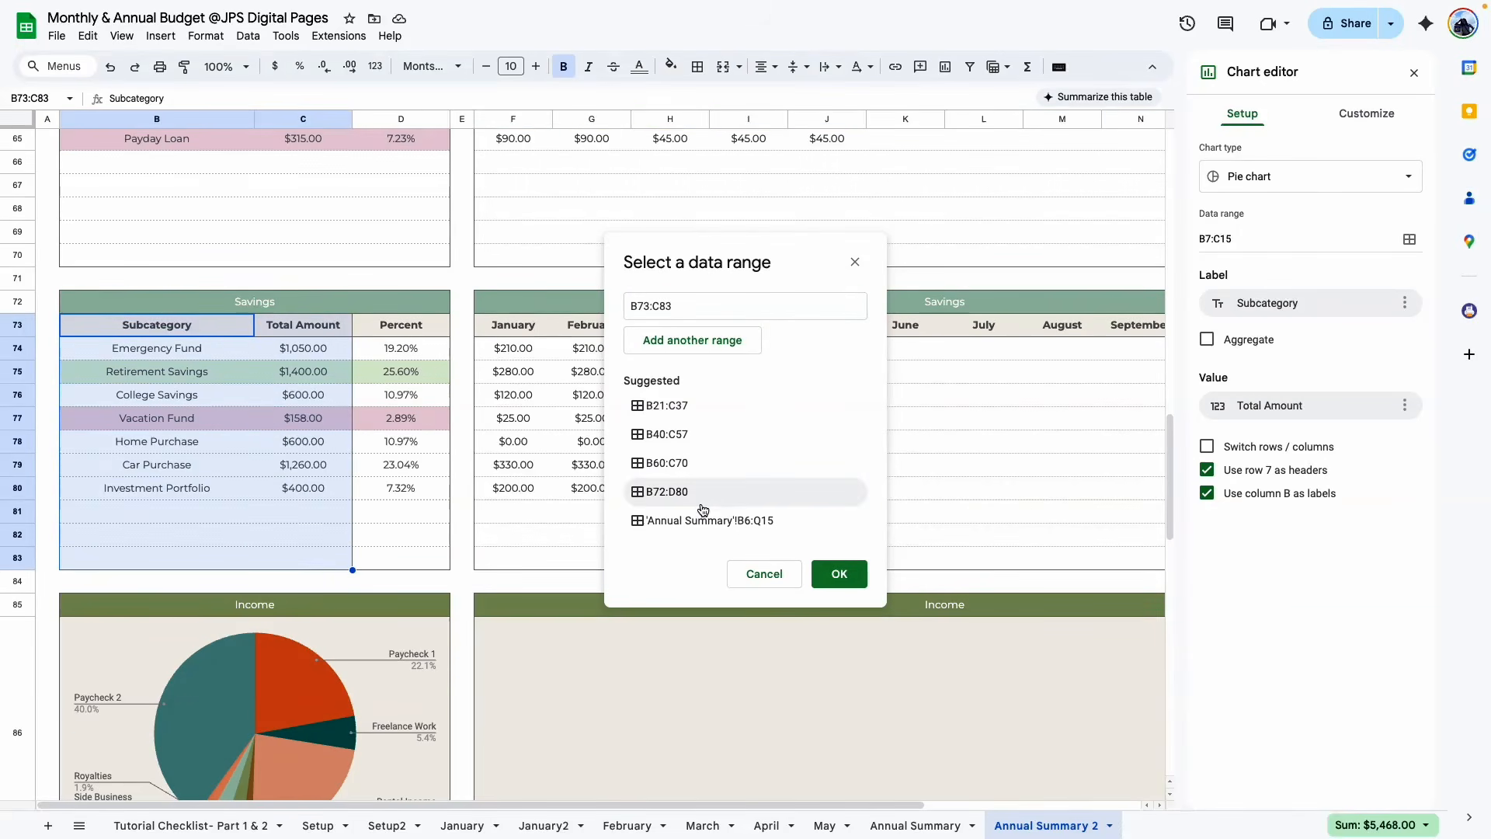
pyautogui.click(838, 574)
pyautogui.scroll(-10, 744, 584)
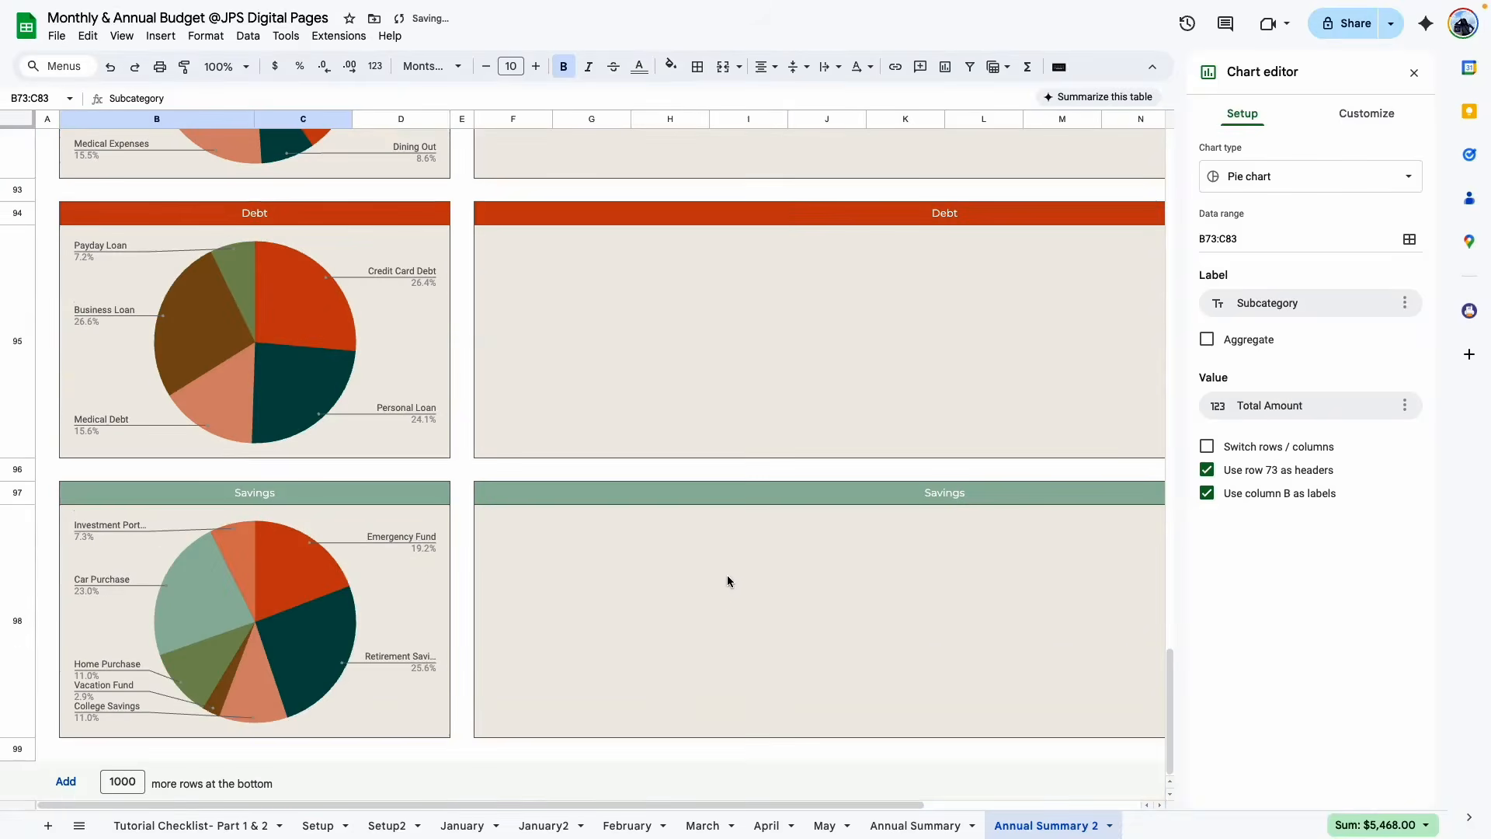
pyautogui.click(735, 568)
# Review the pie charts on Annual Summary 2, then examine the line charts and Income subcategories B8:B17 on the Annual Summary sheet
pyautogui.scroll(18, 510, 410)
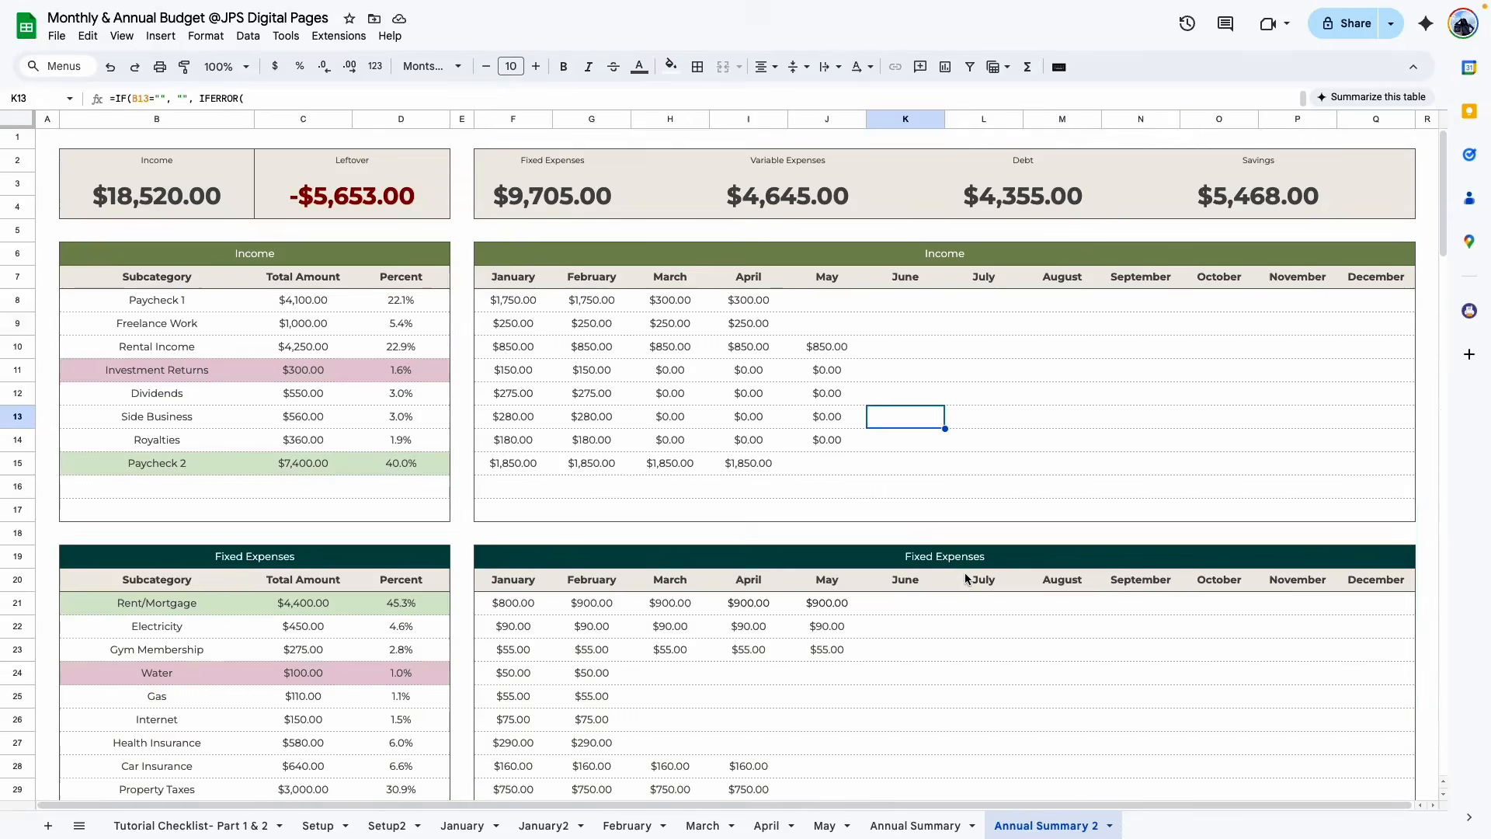
pyautogui.scroll(-13, 964, 578)
pyautogui.scroll(-9, 965, 578)
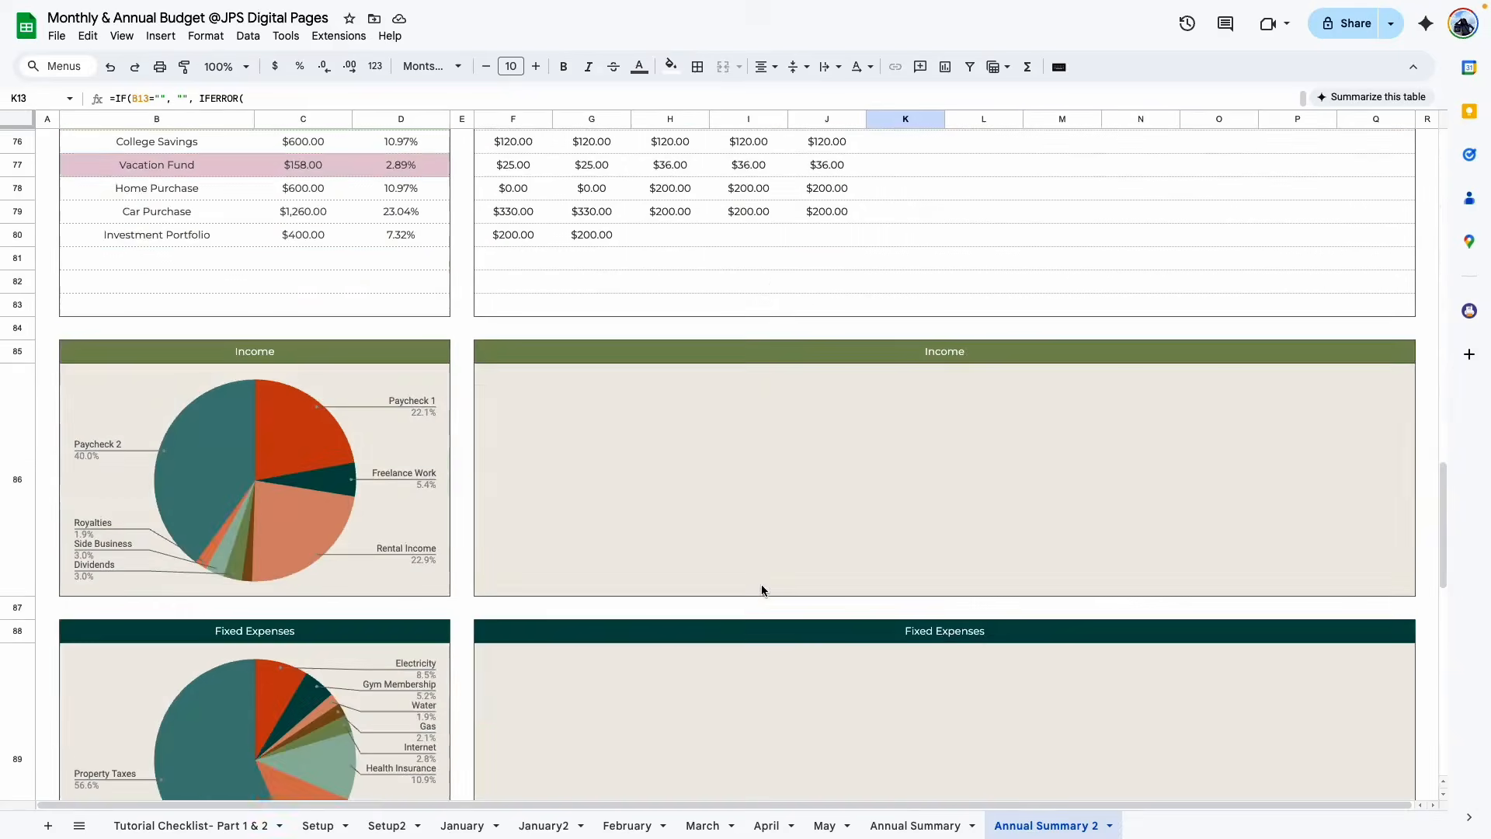
pyautogui.click(915, 826)
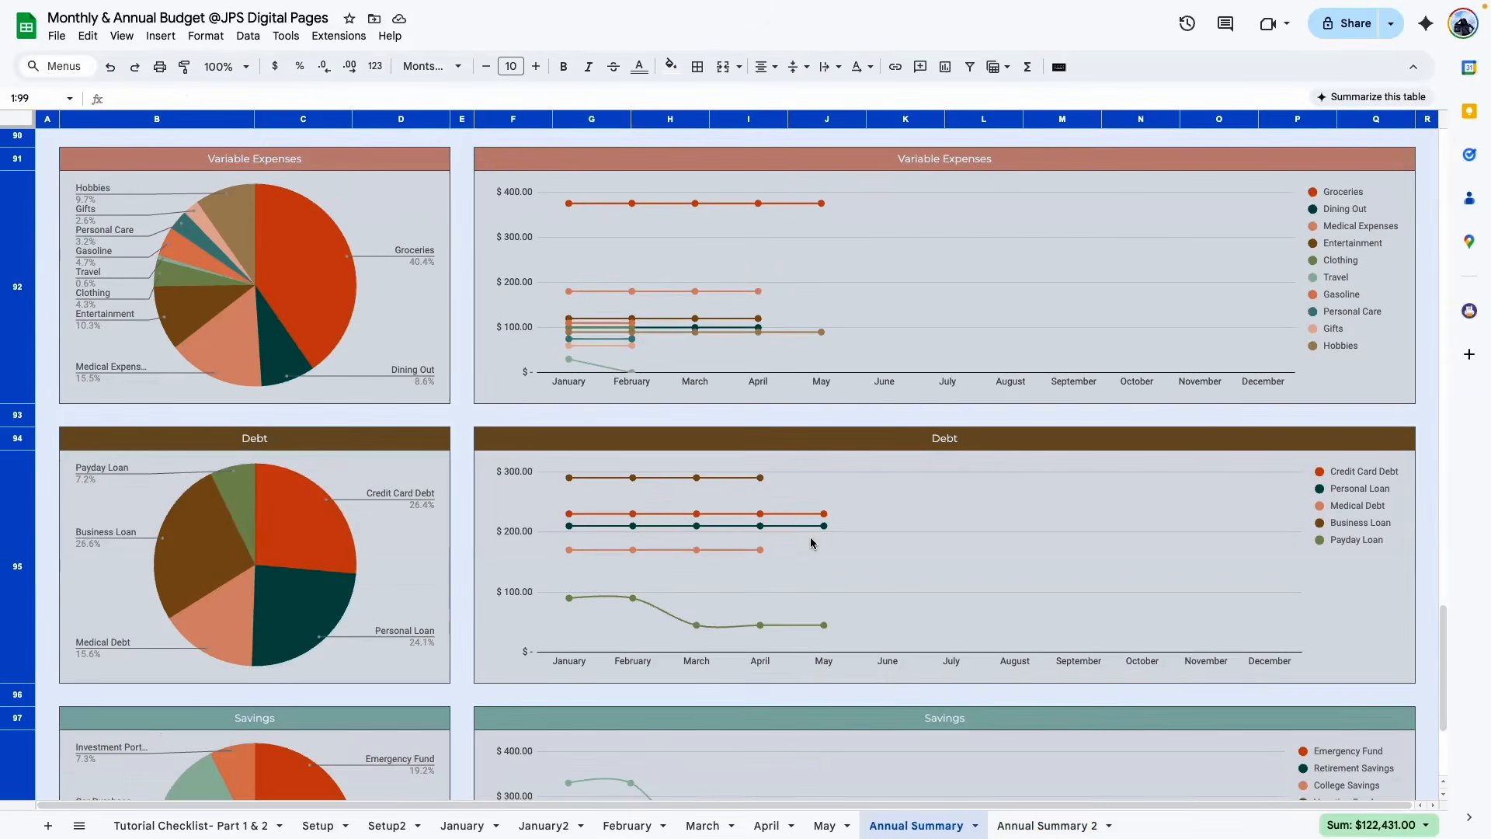
pyautogui.click(932, 557)
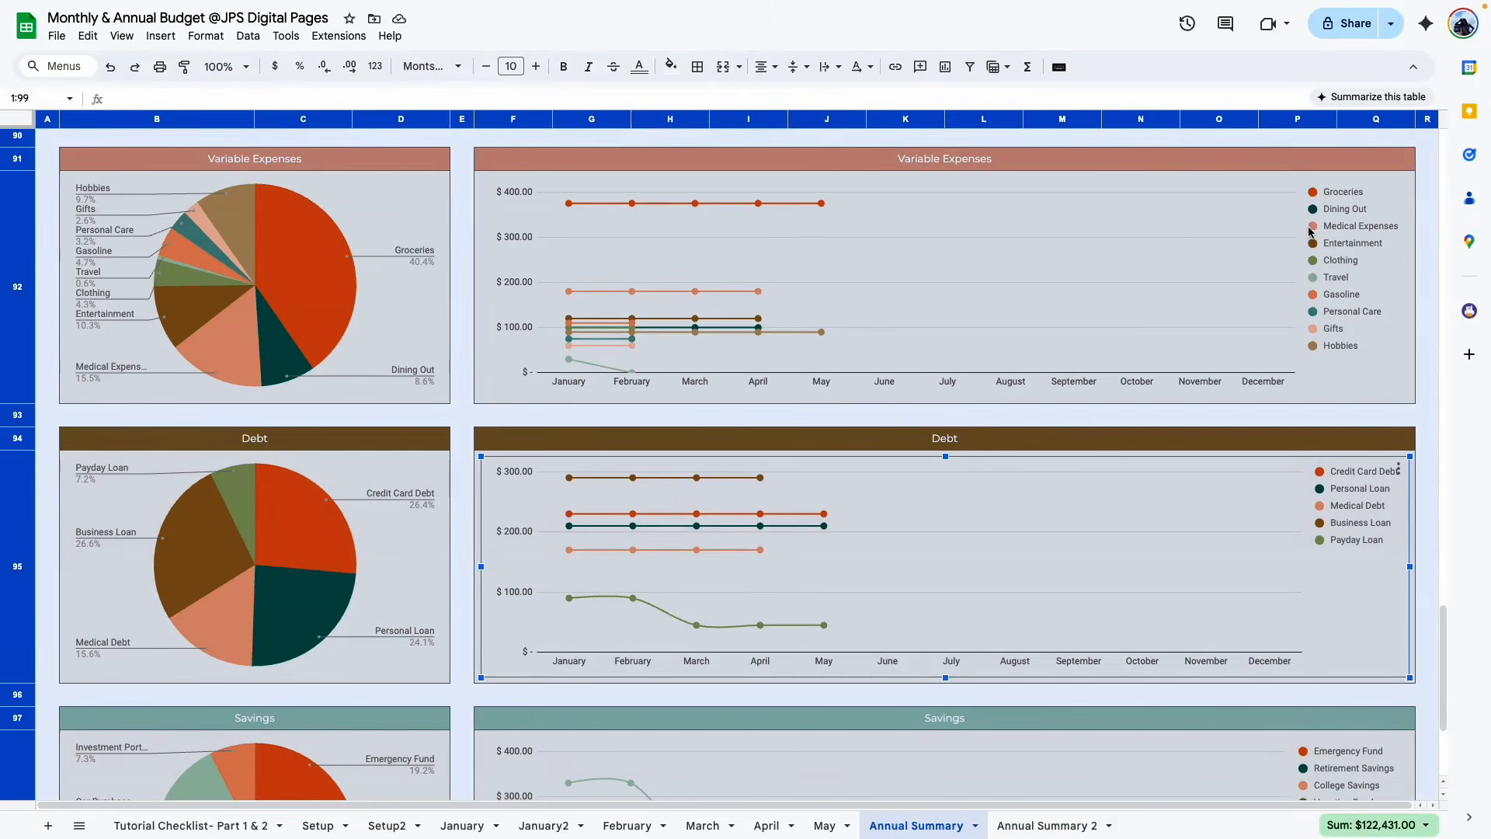
pyautogui.click(1433, 412)
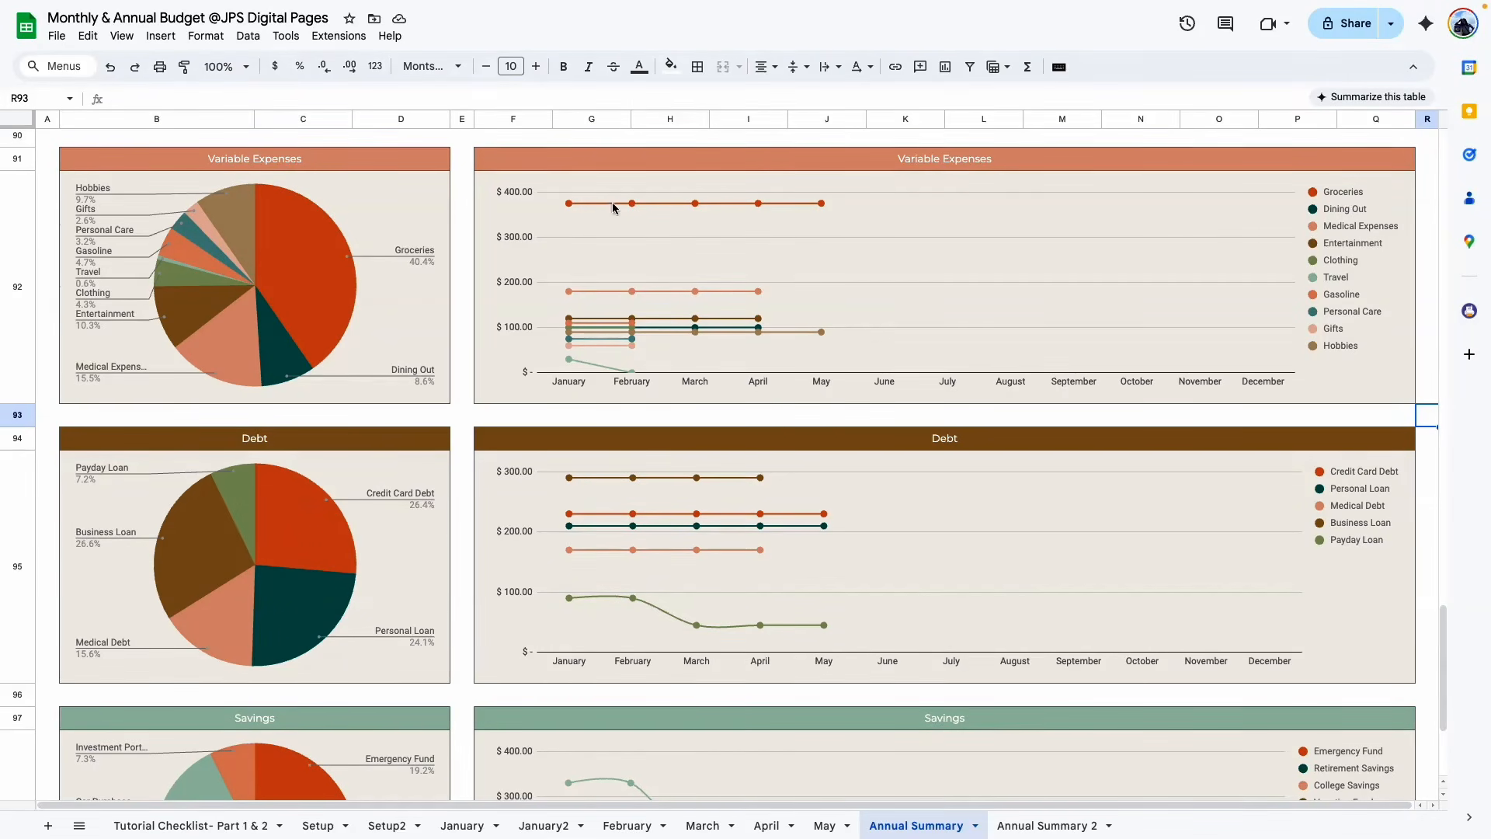
pyautogui.scroll(20, 1306, 296)
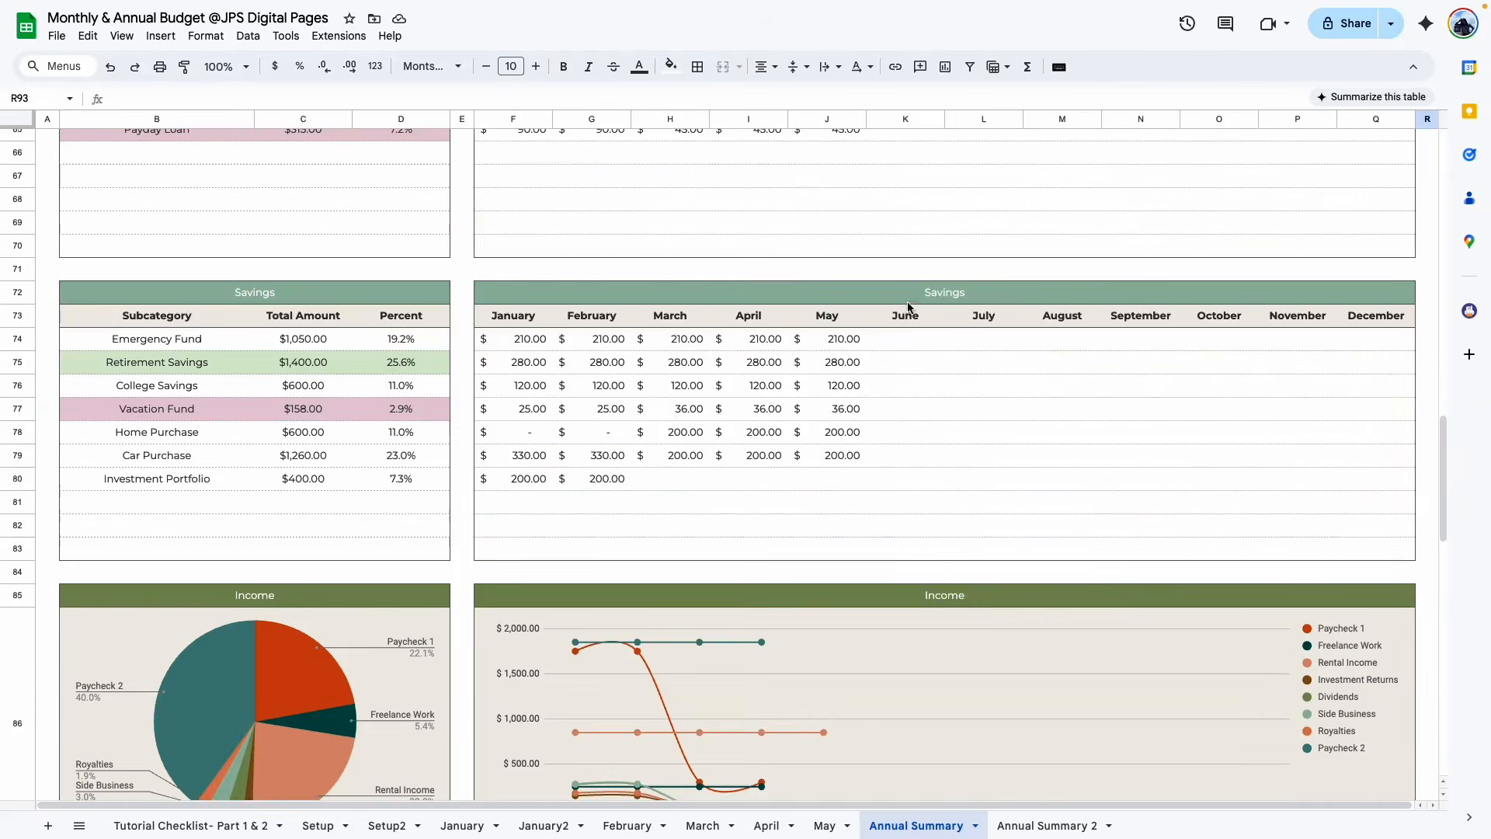
pyautogui.moveTo(203, 303); pyautogui.dragTo(194, 518)
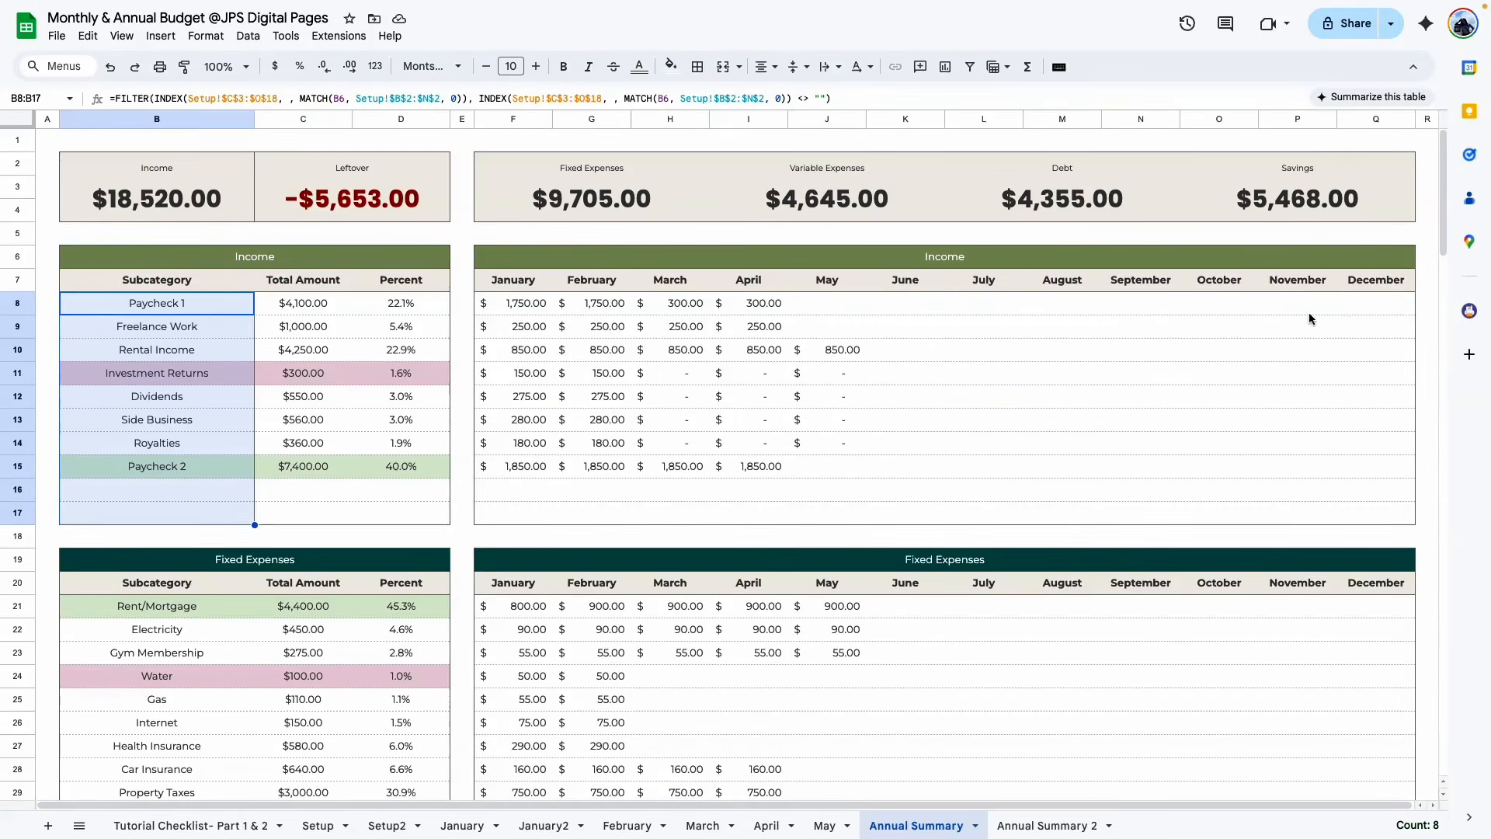
# Return to the Annual Summary 2 sheet and insert a chart for the empty Income area at F86:Q86
pyautogui.scroll(-20, 1191, 476)
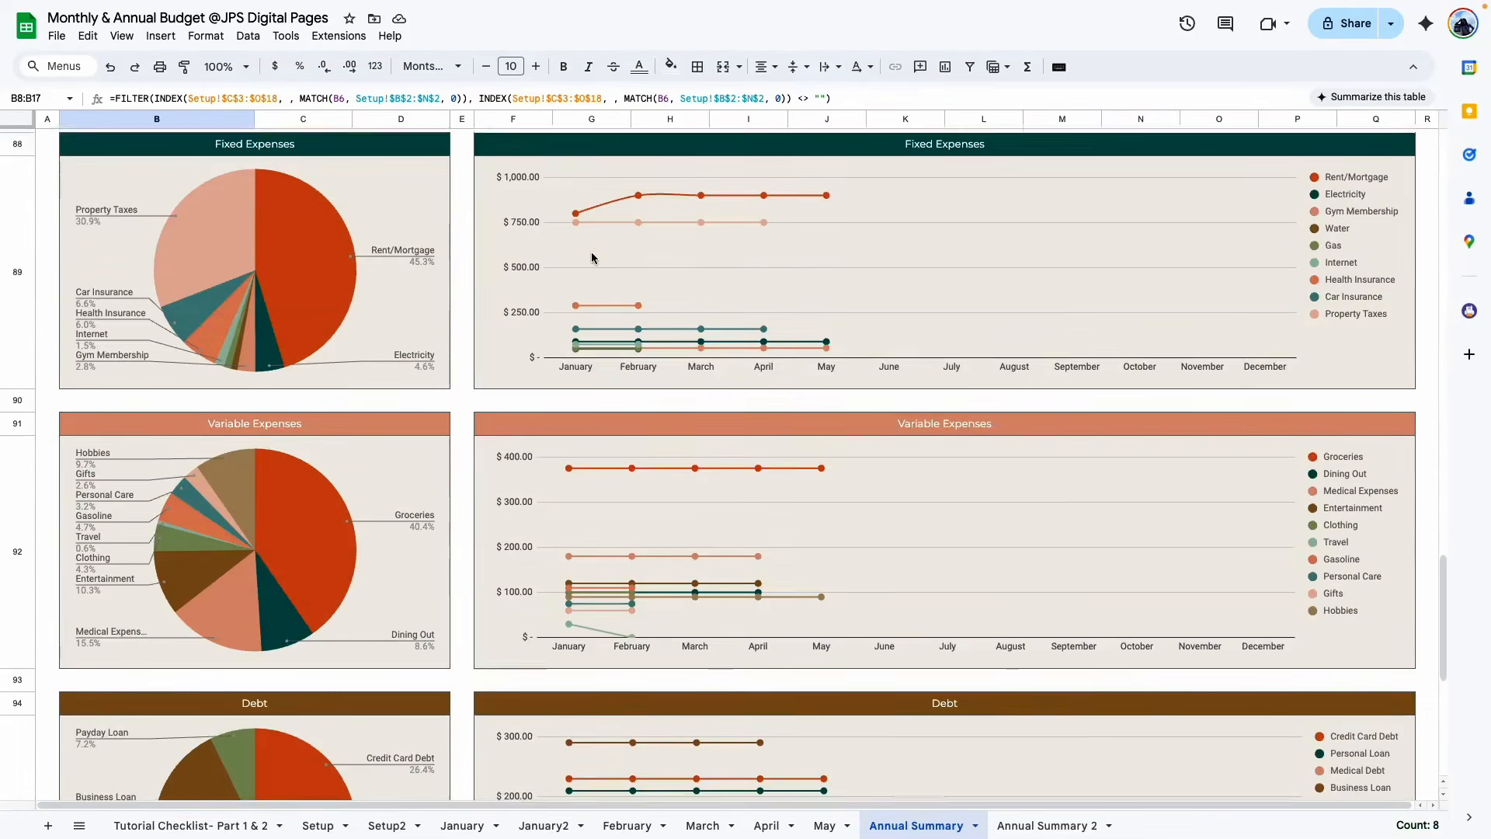
pyautogui.scroll(4, 592, 258)
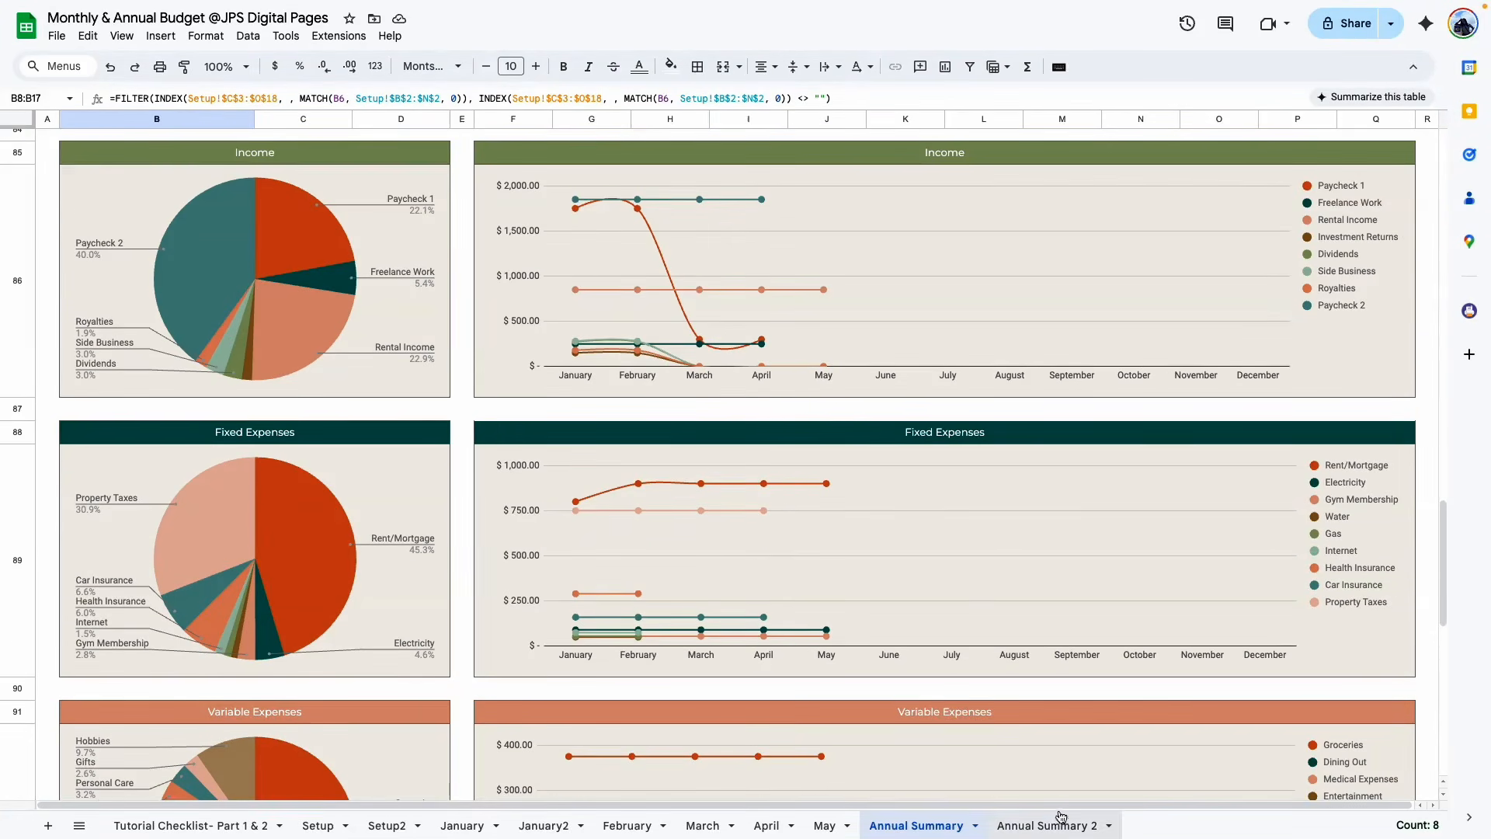
pyautogui.click(1021, 828)
pyautogui.scroll(-1, 744, 362)
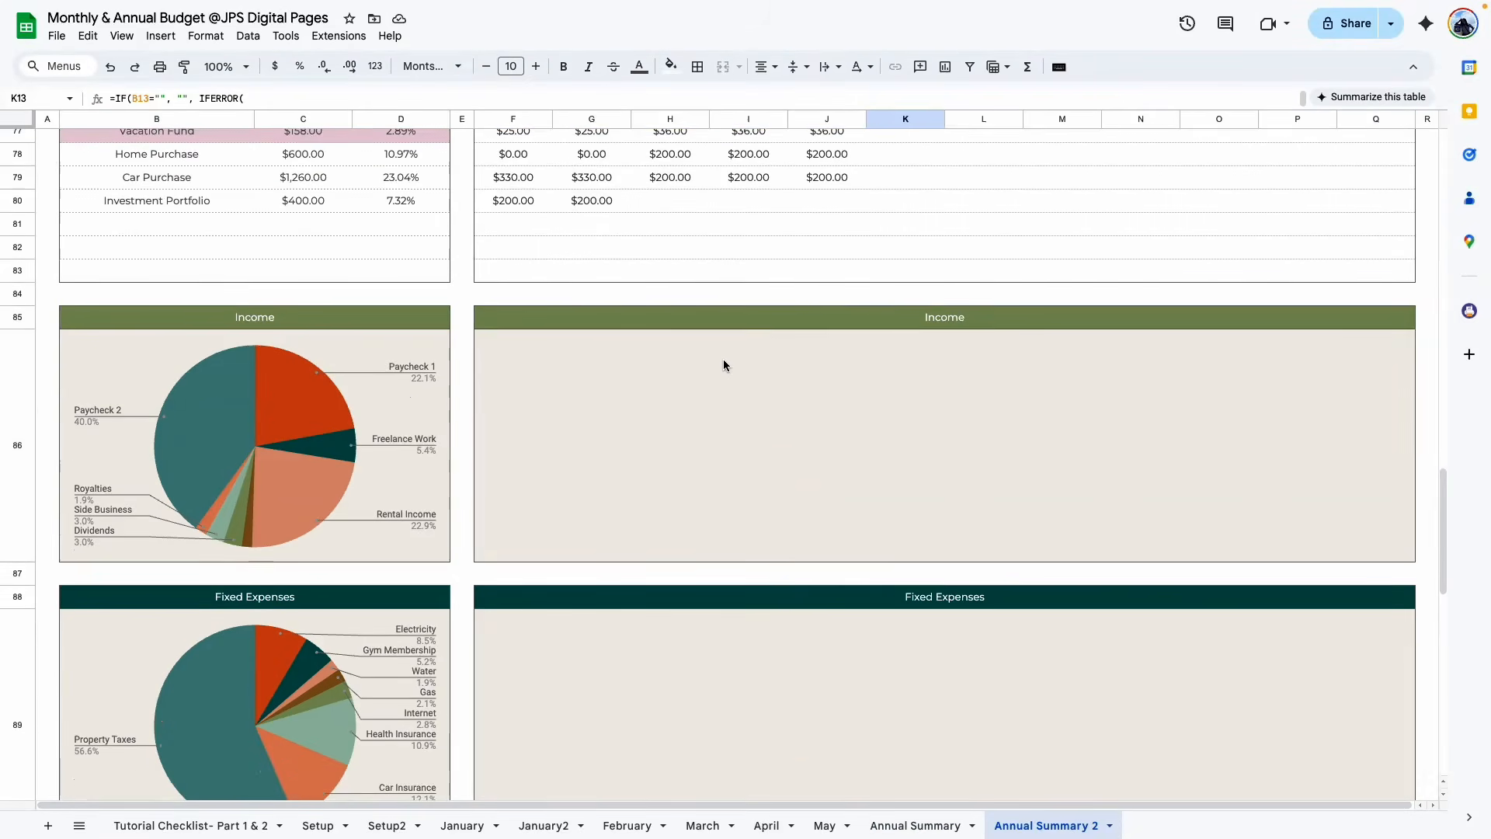
pyautogui.click(724, 364)
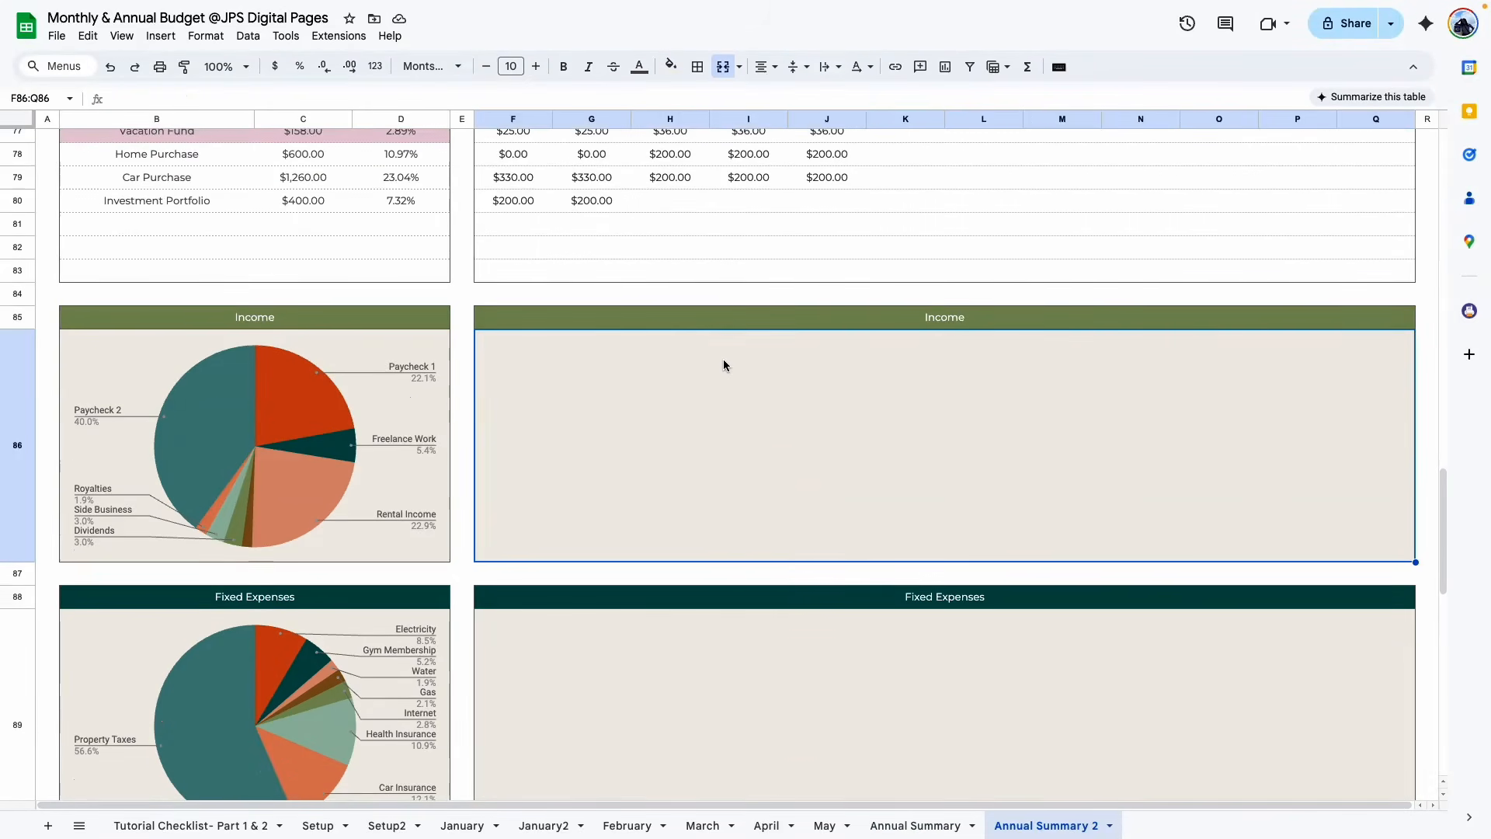
pyautogui.click(945, 66)
# Set the new chart's data range to the Income subcategories B7:B17 plus the monthly amounts F7:Q17, headers included
pyautogui.scroll(14, 317, 365)
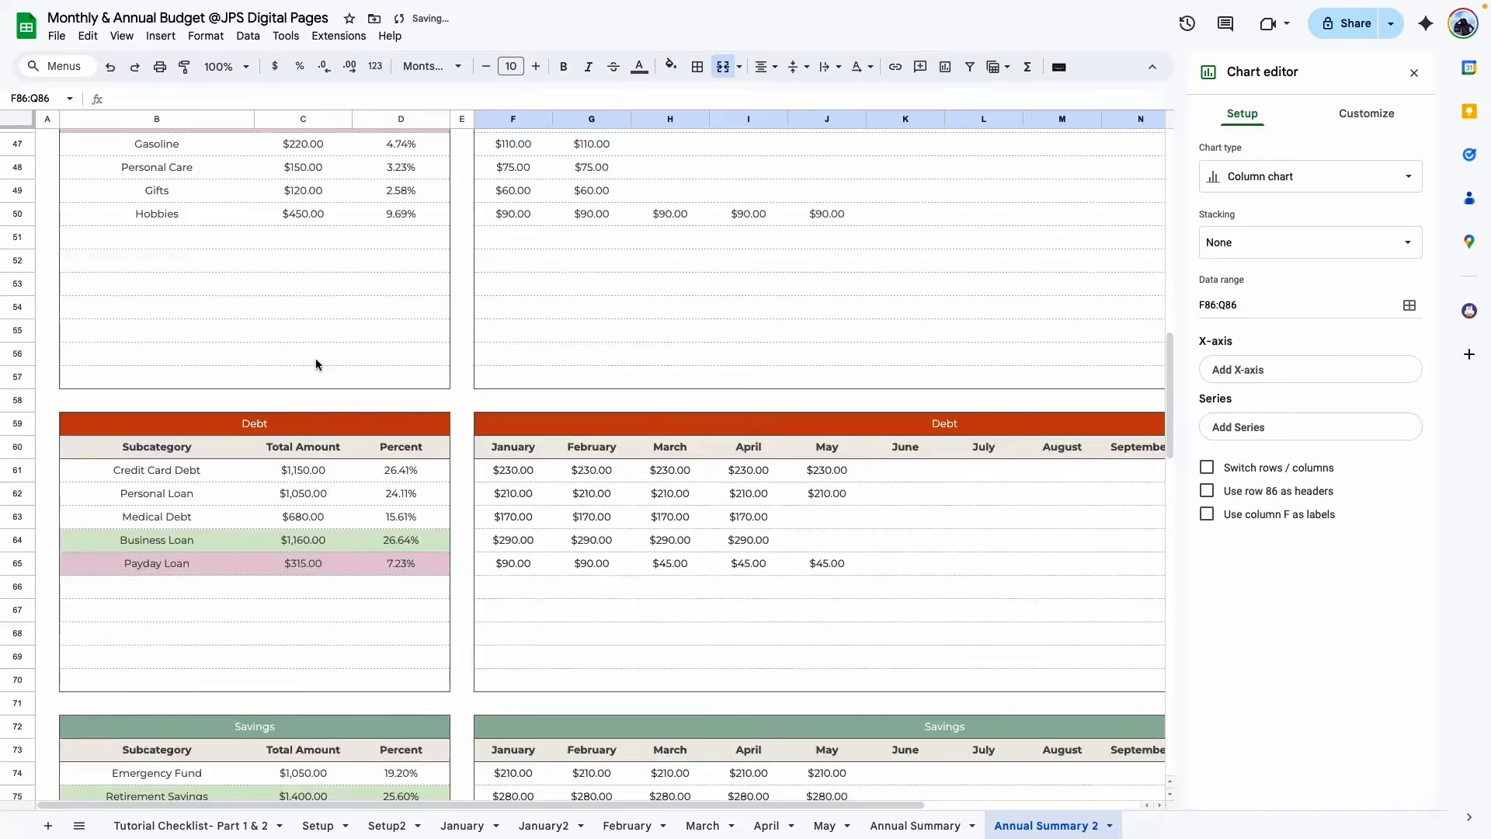
pyautogui.scroll(-10, 616, 483)
pyautogui.scroll(20, 719, 561)
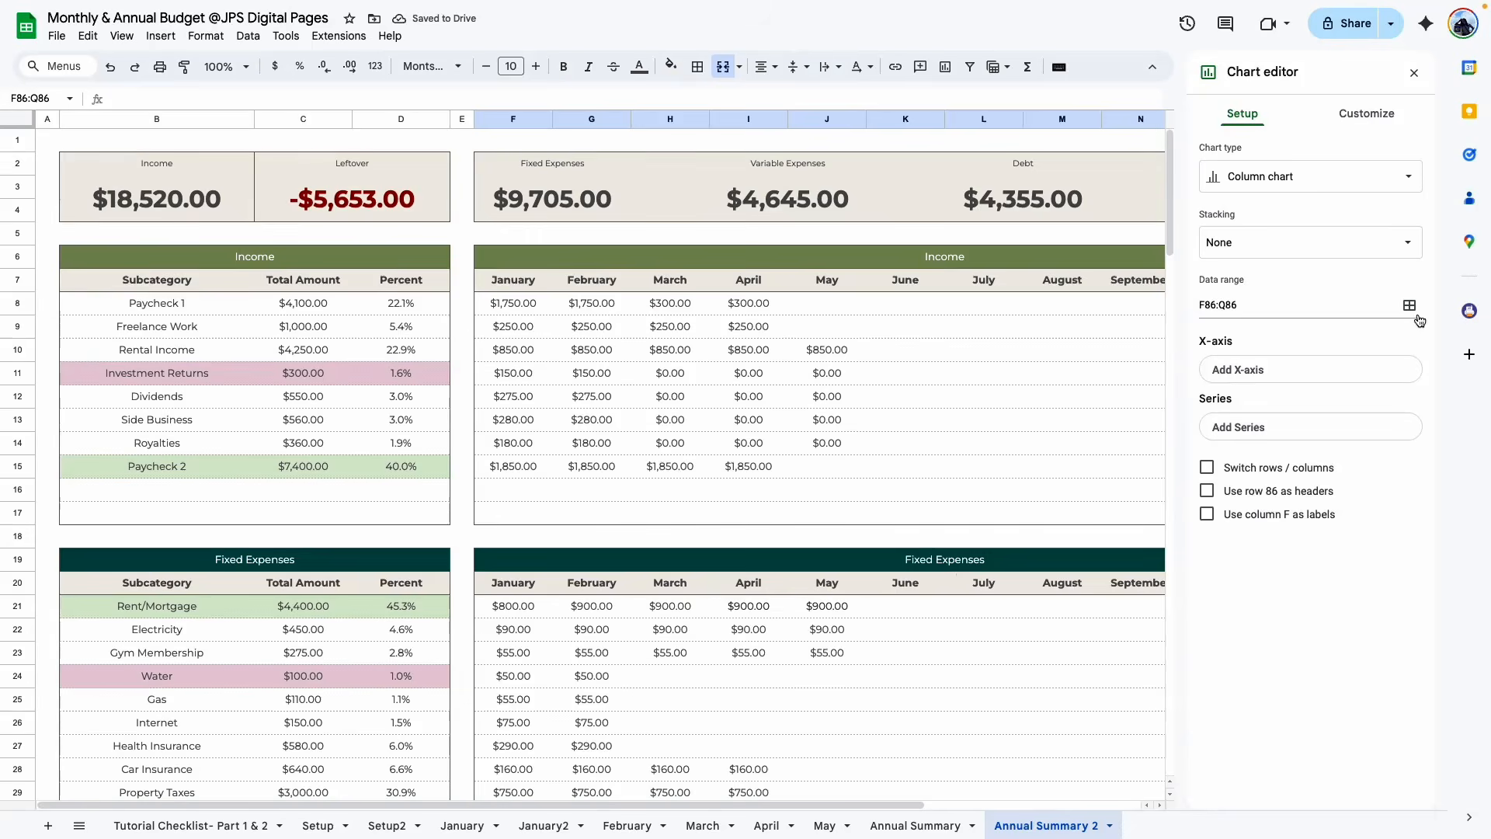
pyautogui.click(1409, 306)
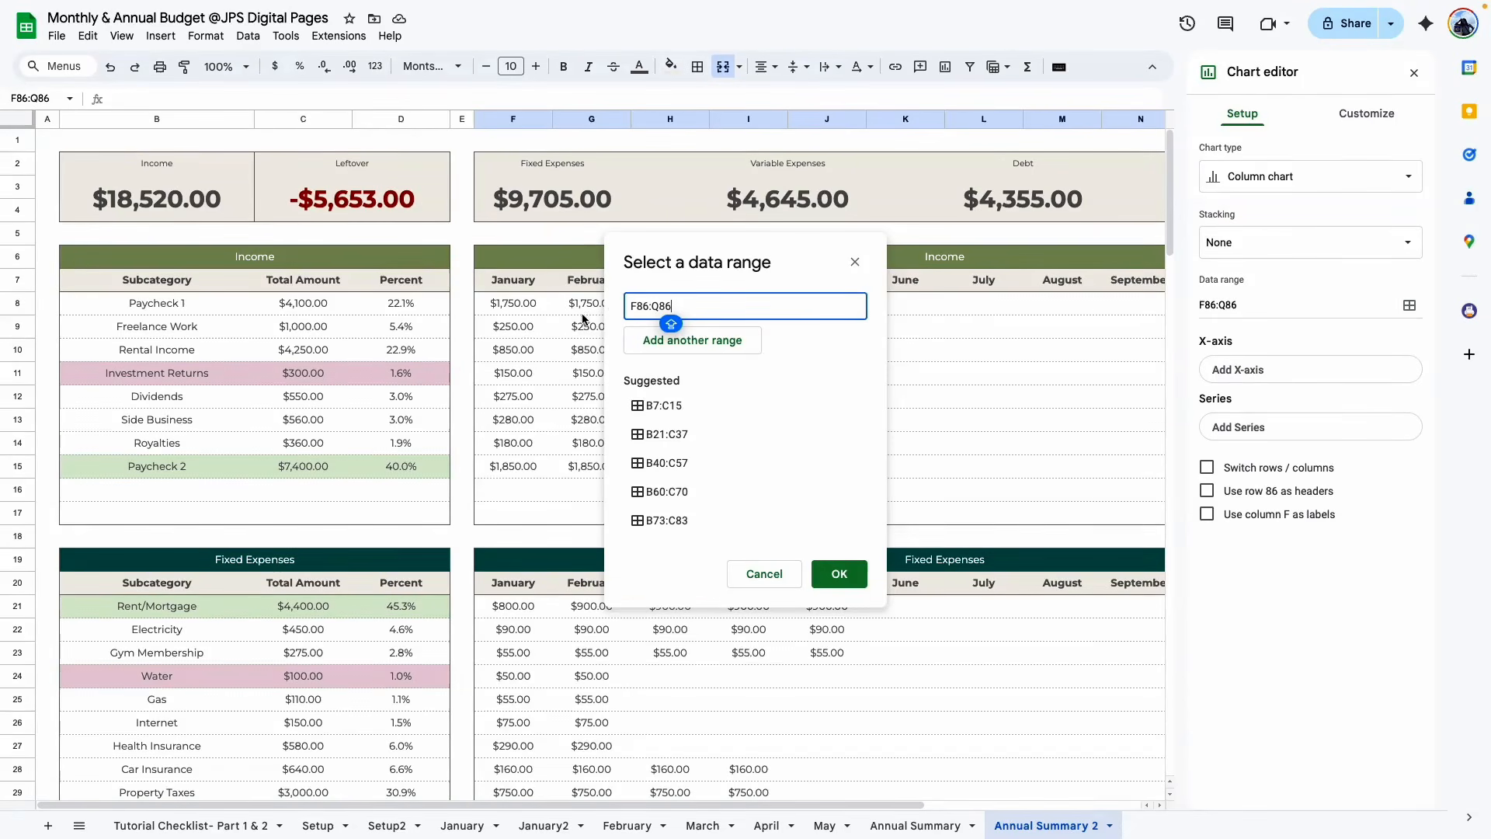
pyautogui.moveTo(173, 281); pyautogui.dragTo(180, 514)
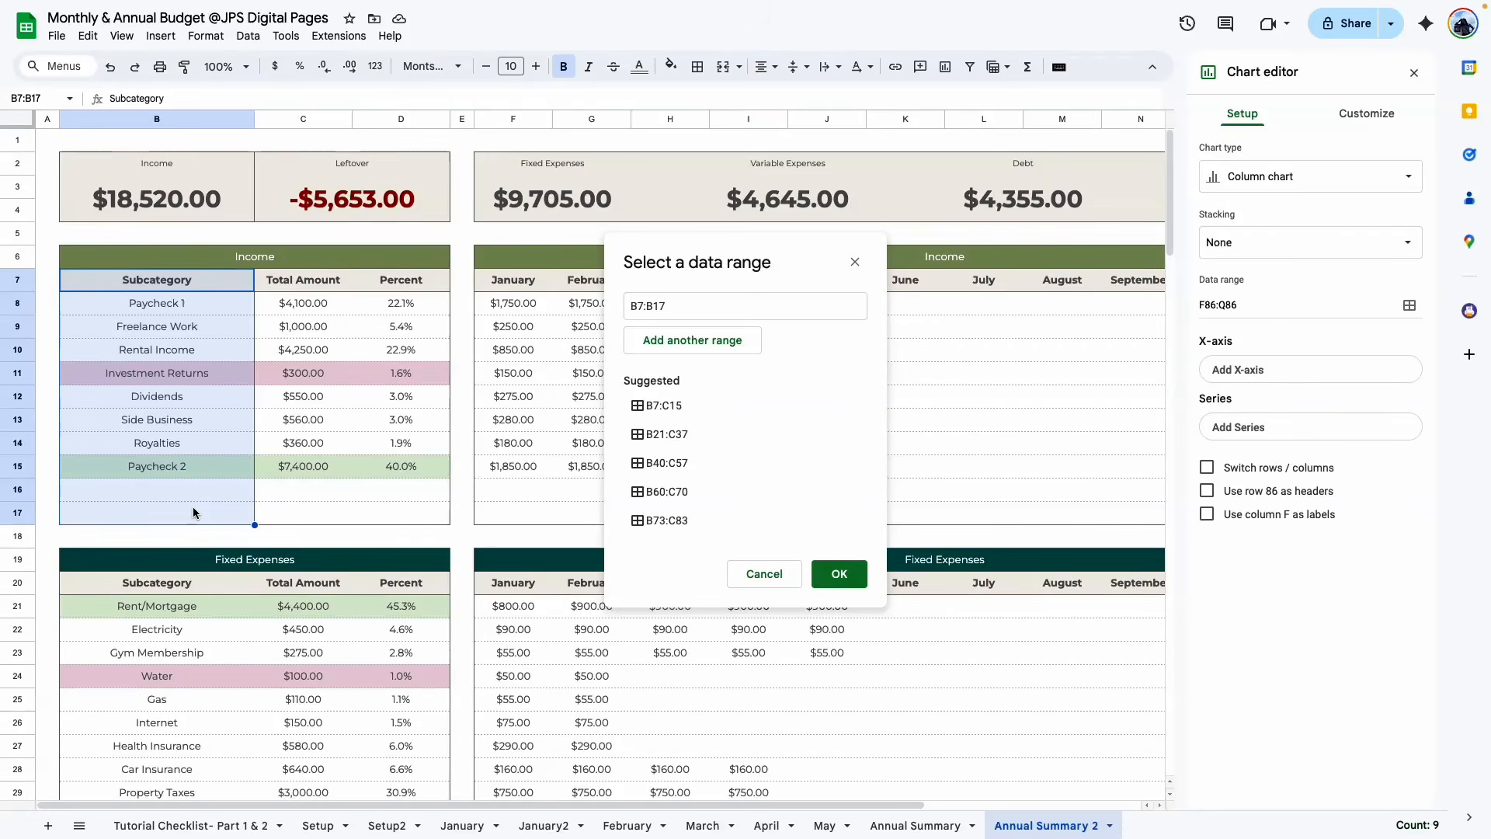
pyautogui.click(701, 342)
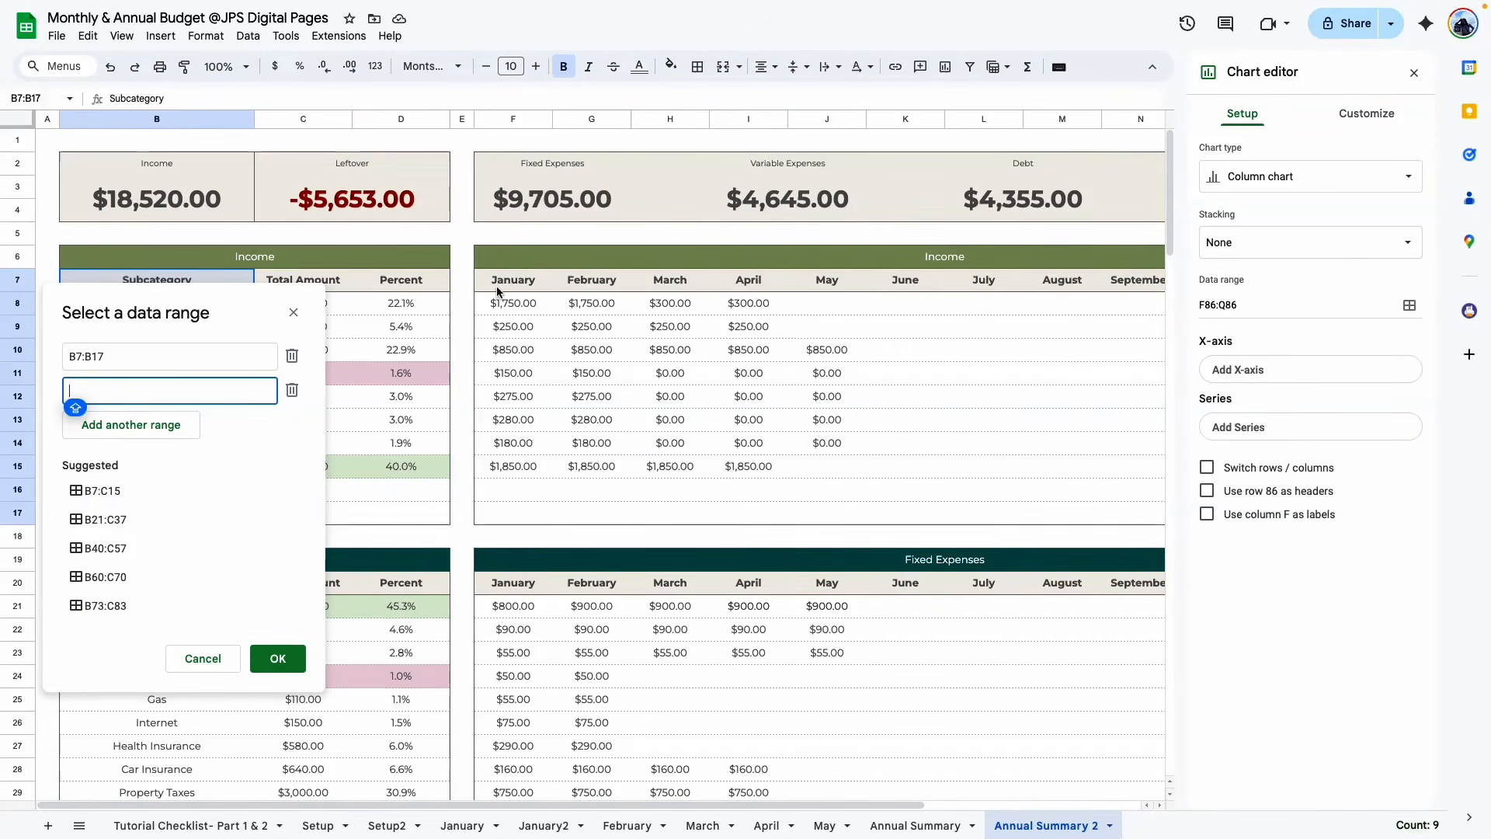
pyautogui.moveTo(502, 281); pyautogui.dragTo(1131, 513)
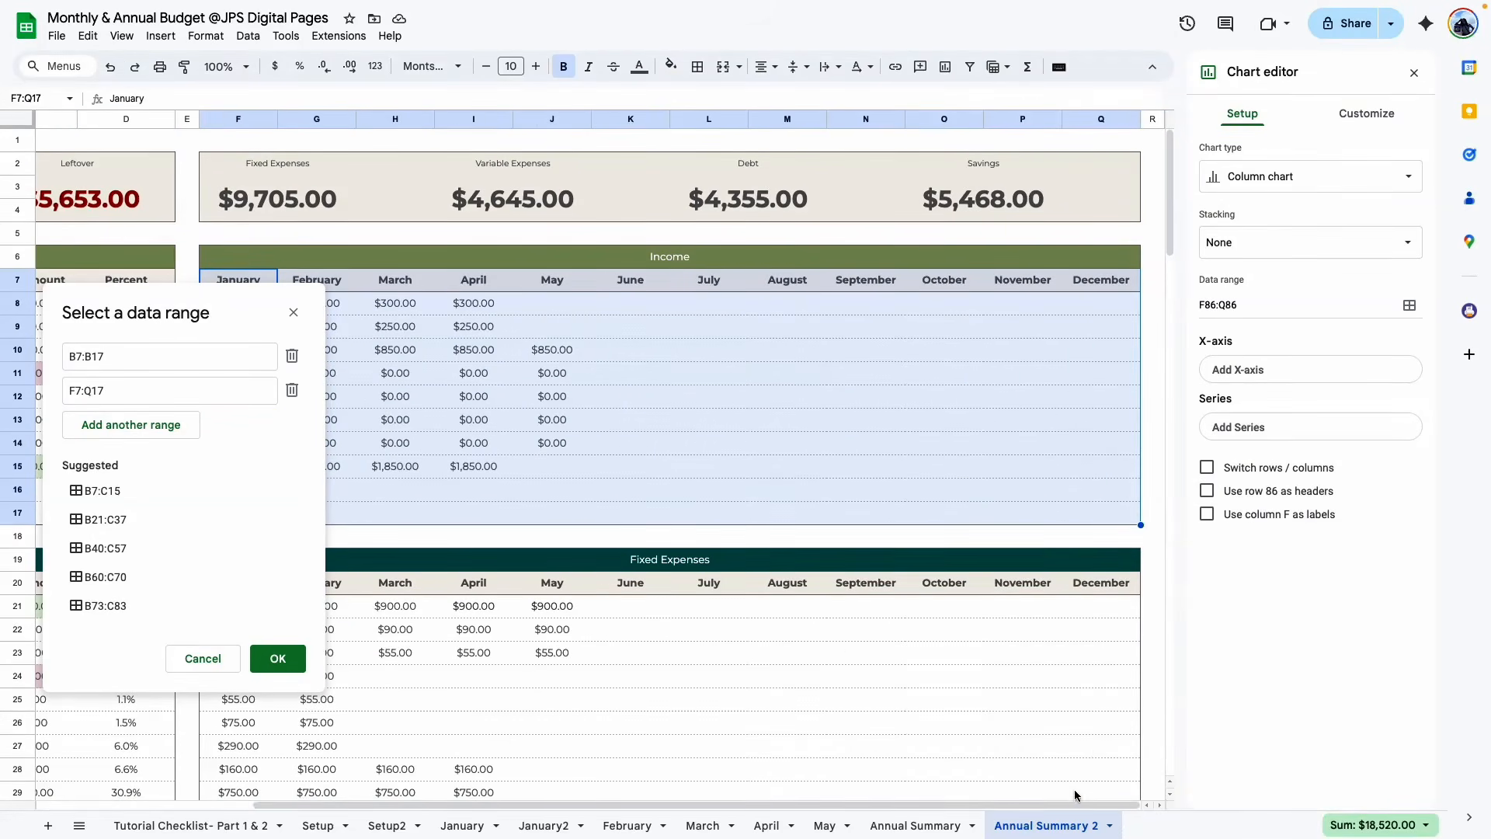
pyautogui.moveTo(1032, 806); pyautogui.dragTo(973, 819)
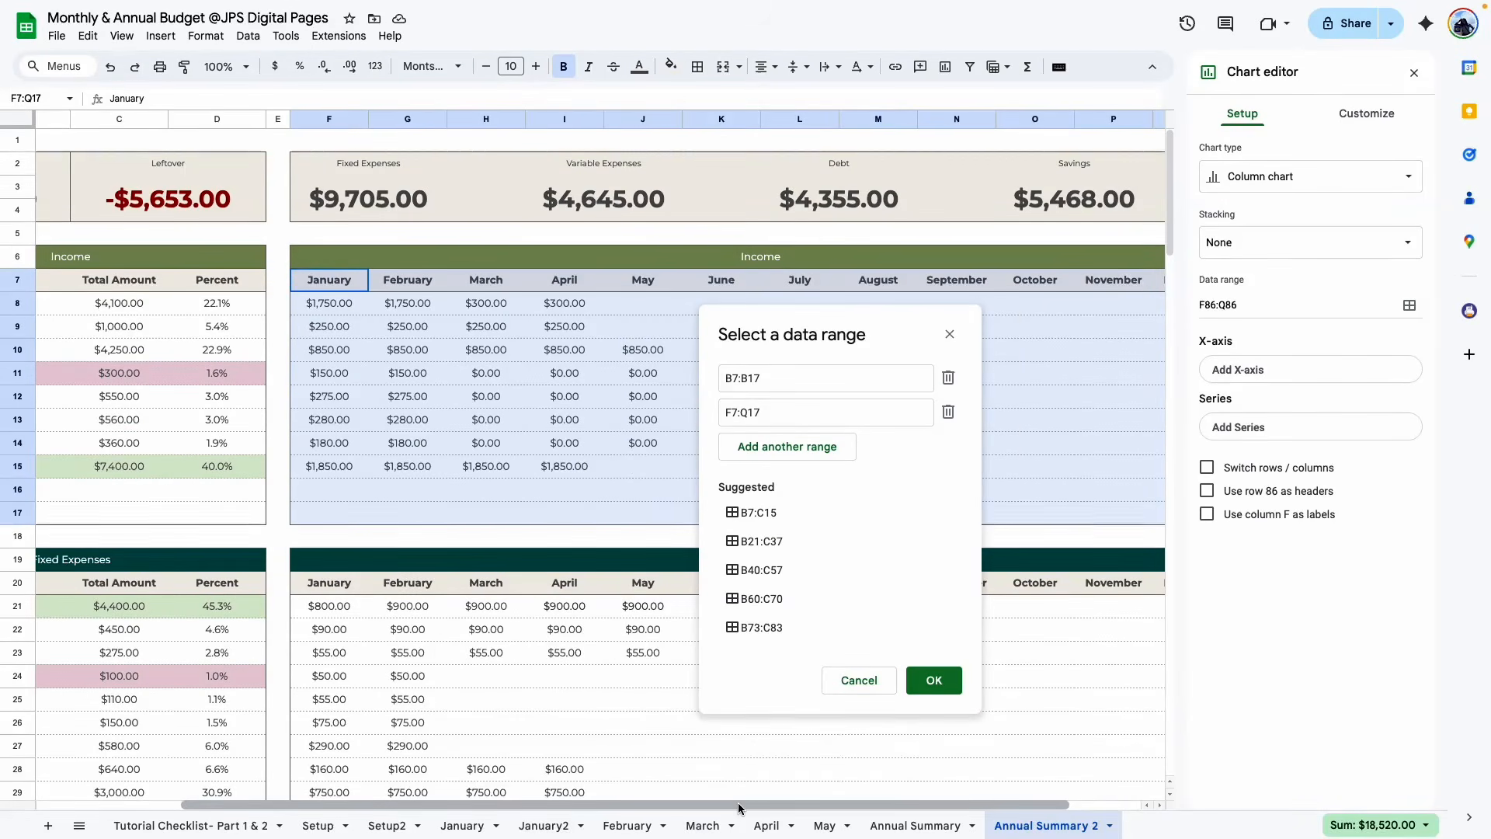
pyautogui.moveTo(740, 806); pyautogui.dragTo(590, 806)
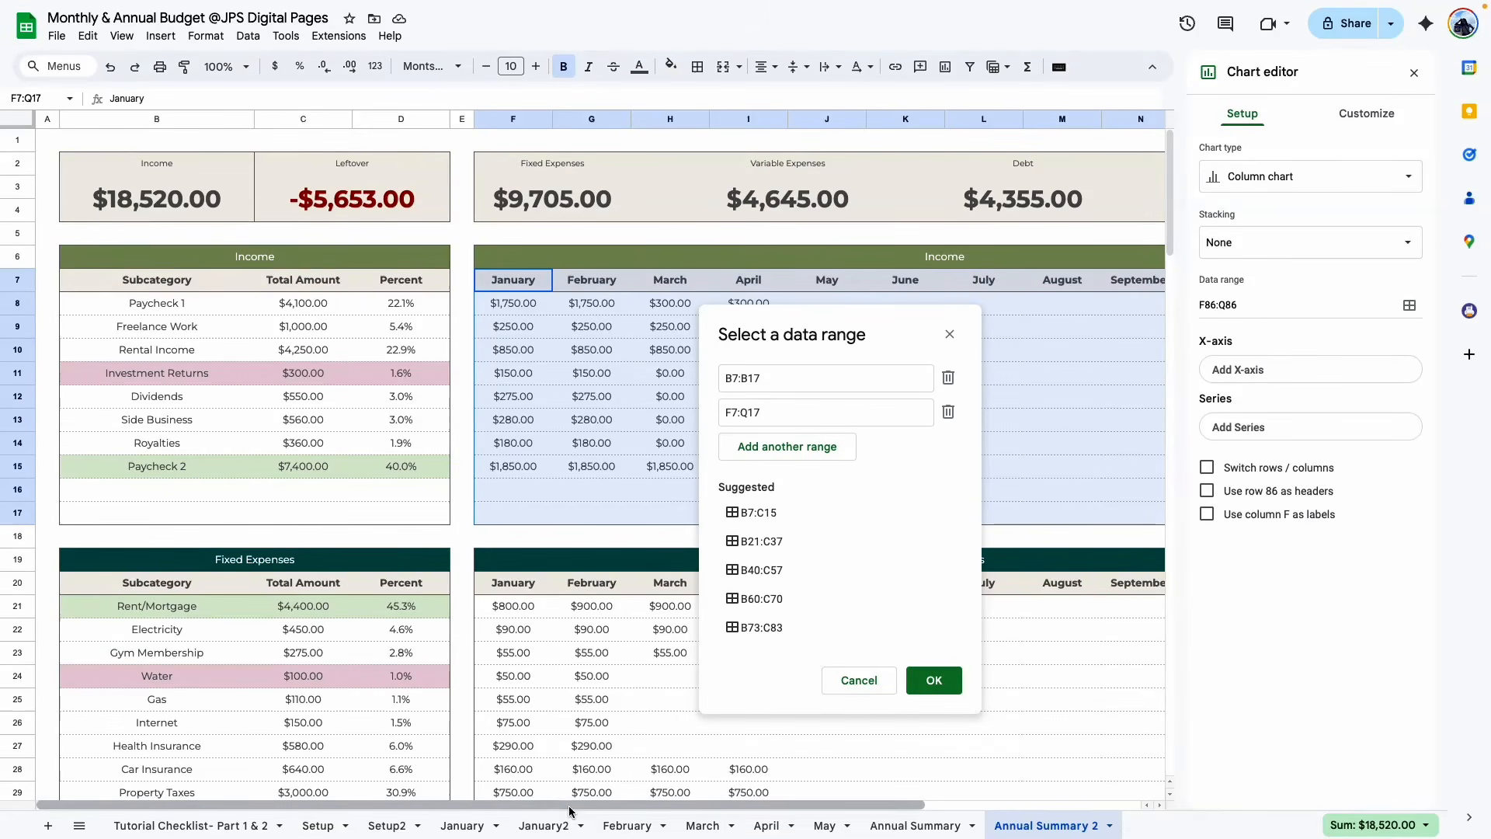
pyautogui.click(935, 682)
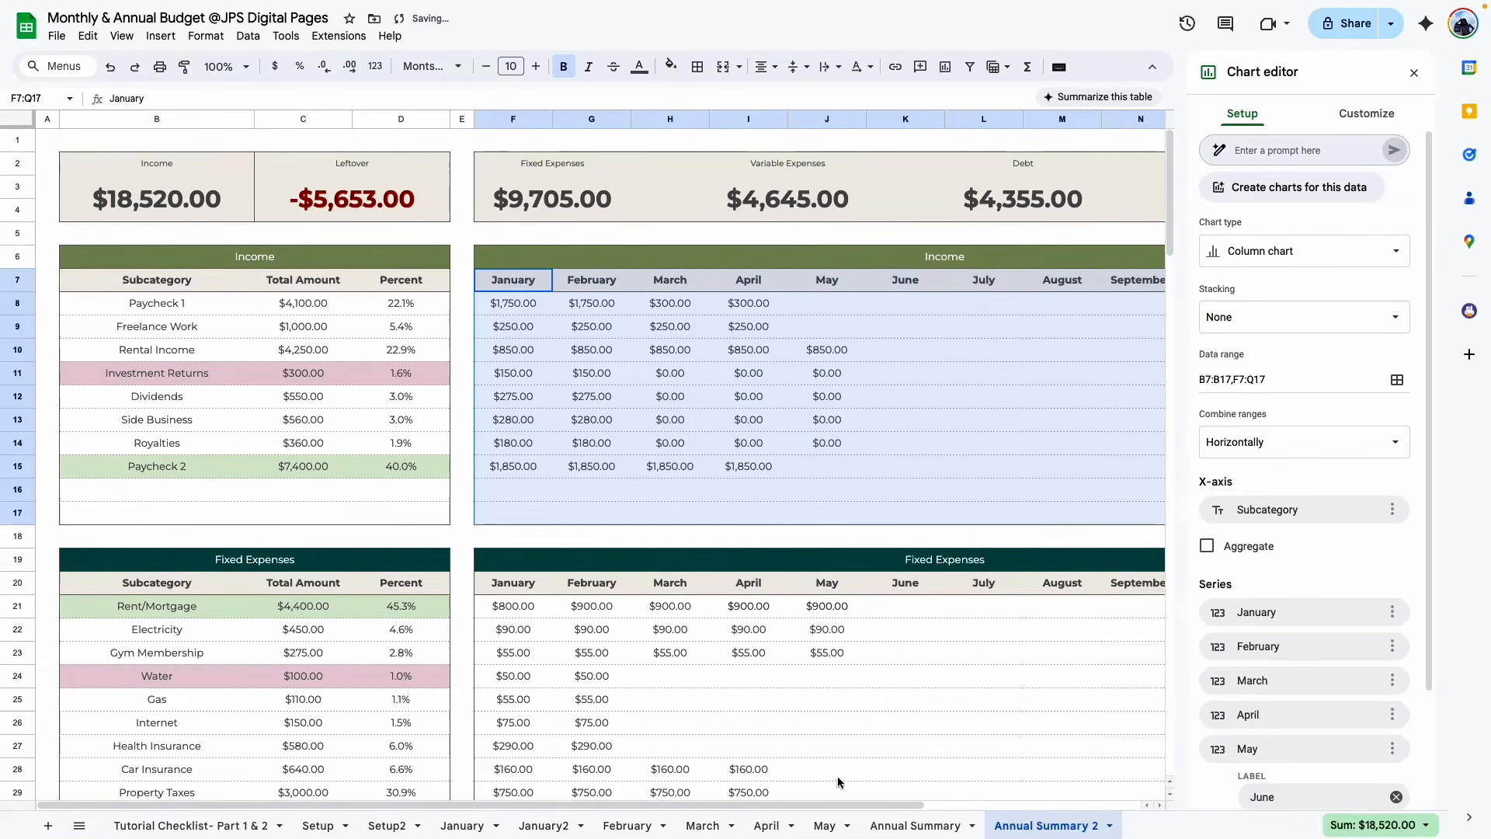
# Switch the Income chart's rows and columns, and change its chart type to a line chart
pyautogui.scroll(-15, 751, 651)
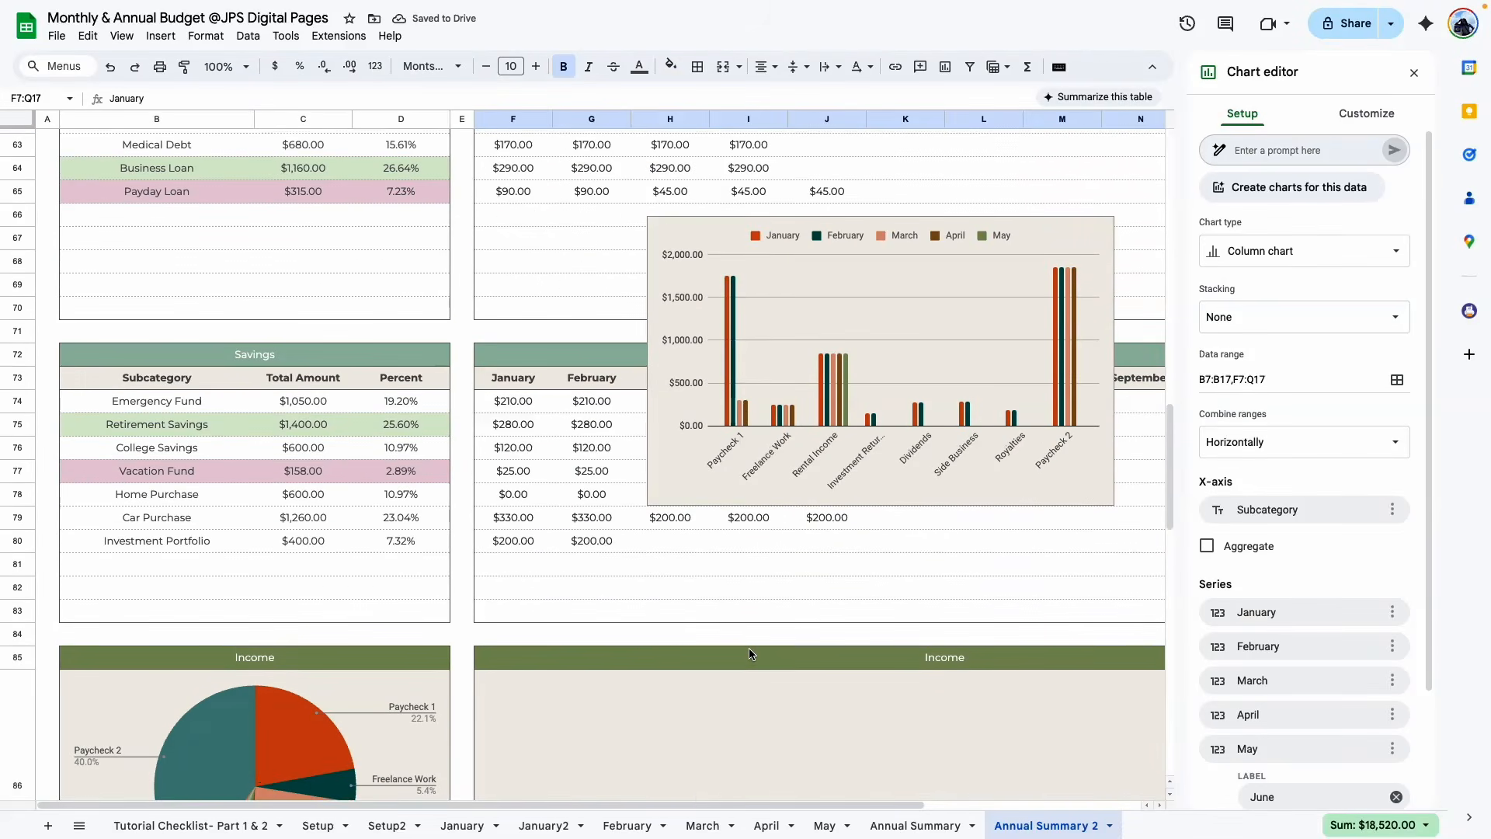
pyautogui.moveTo(676, 806); pyautogui.dragTo(874, 805)
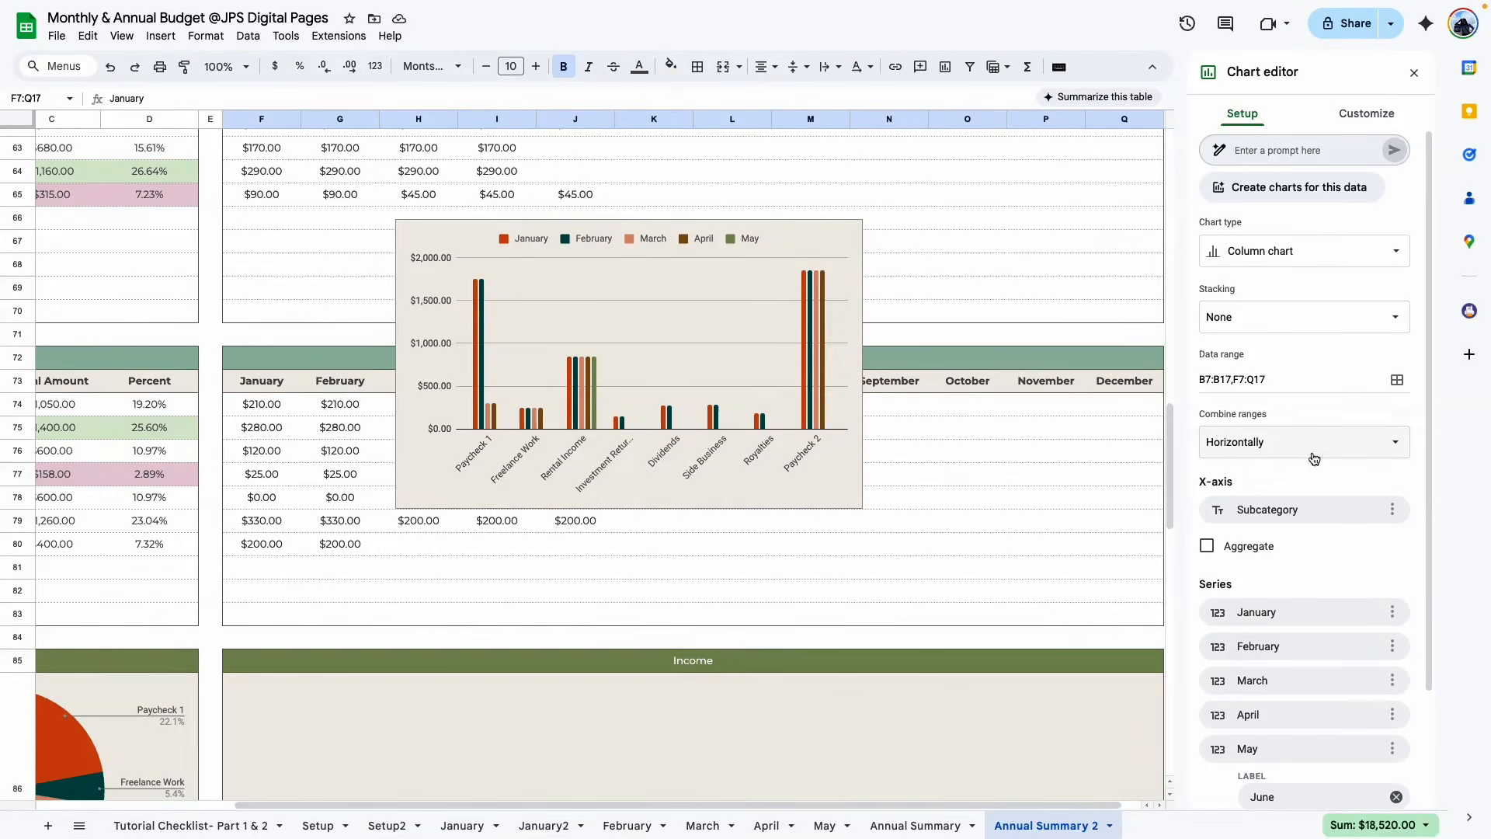
pyautogui.scroll(-2, 1321, 460)
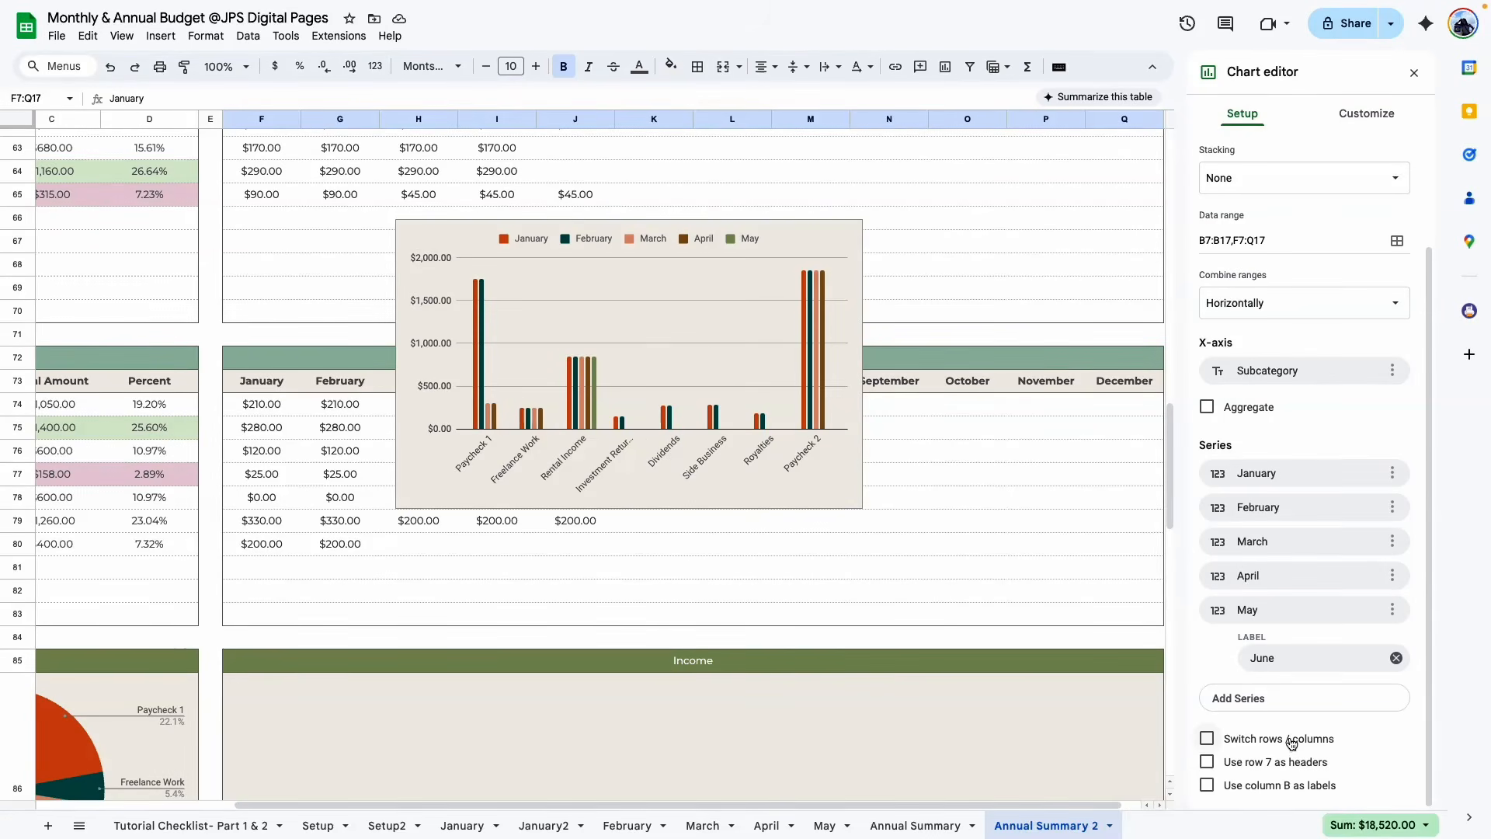
pyautogui.click(1207, 738)
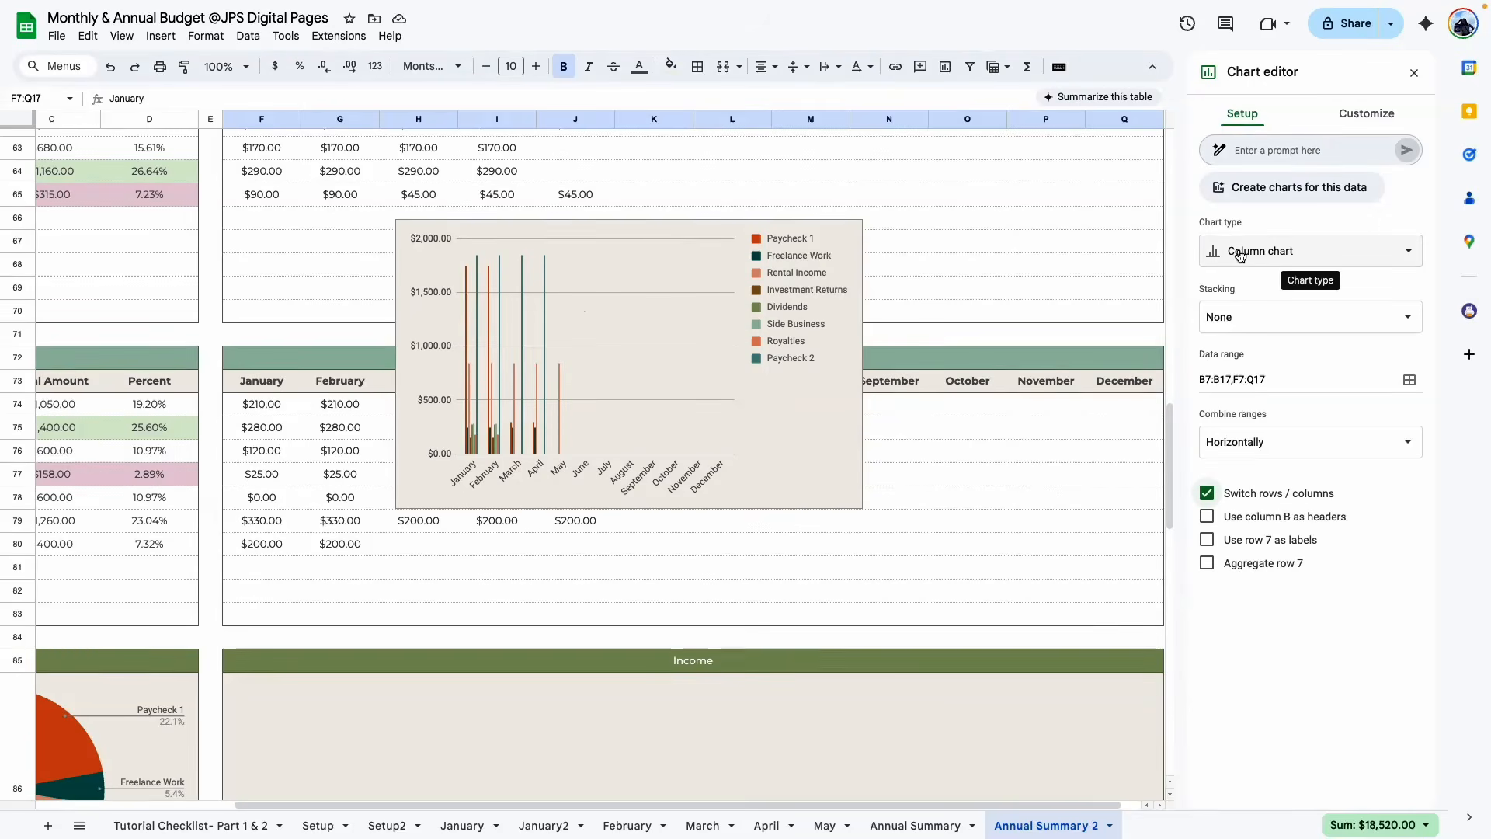
pyautogui.click(1240, 253)
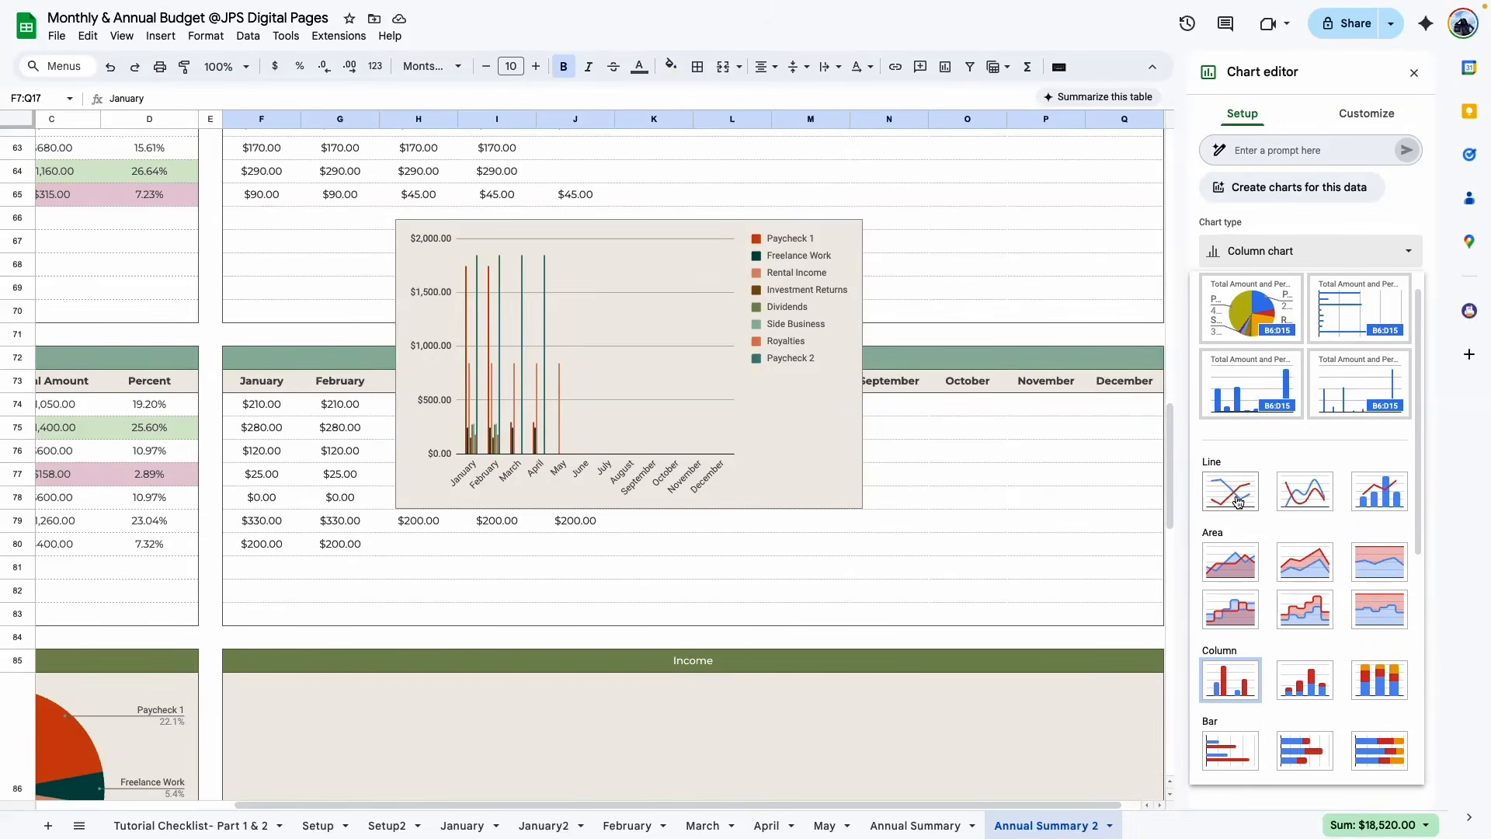
pyautogui.click(1230, 520)
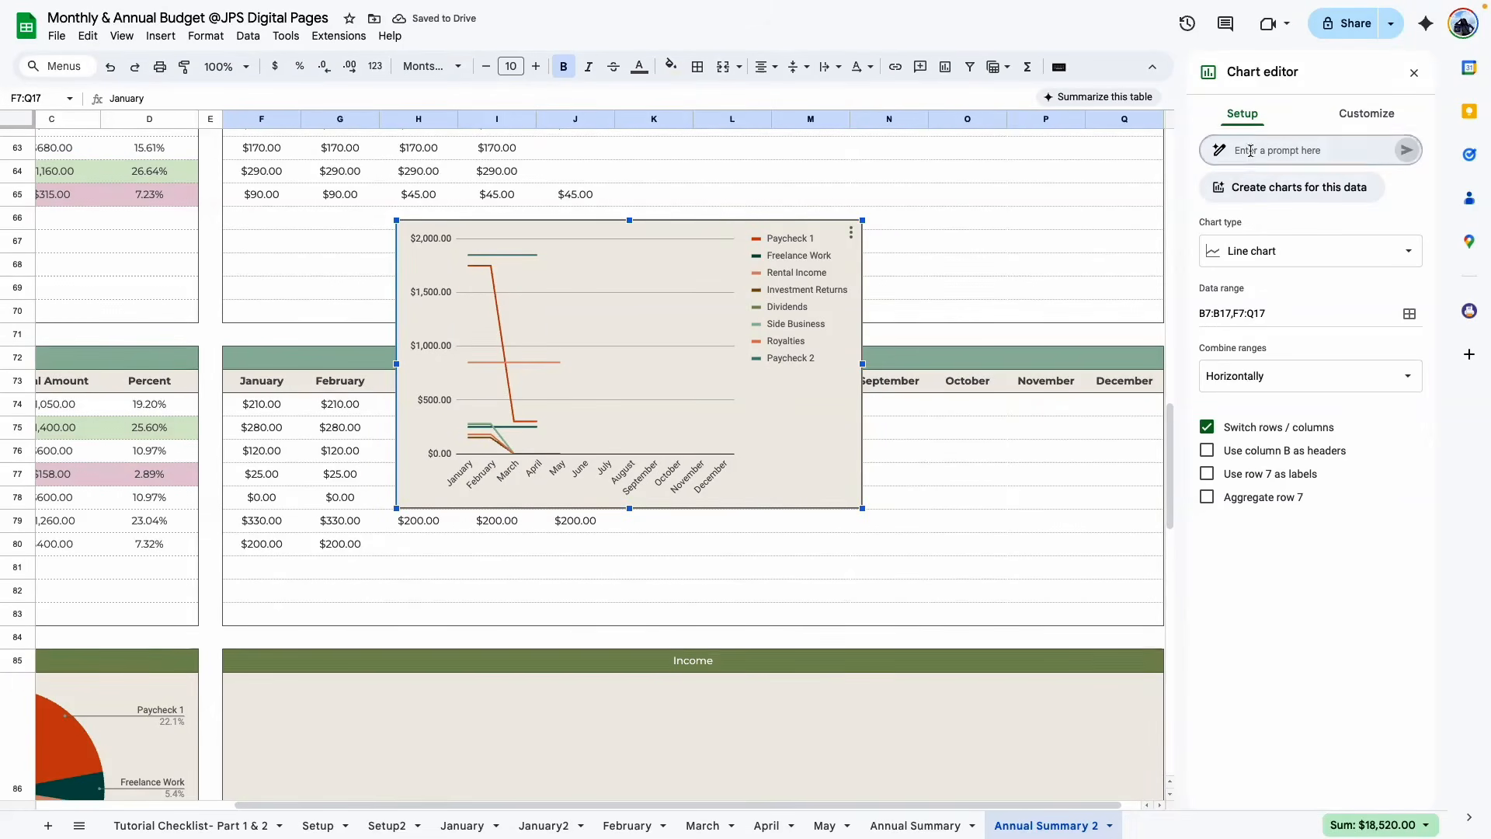
# Set the legend position of the Income line chart to Top
pyautogui.click(1373, 115)
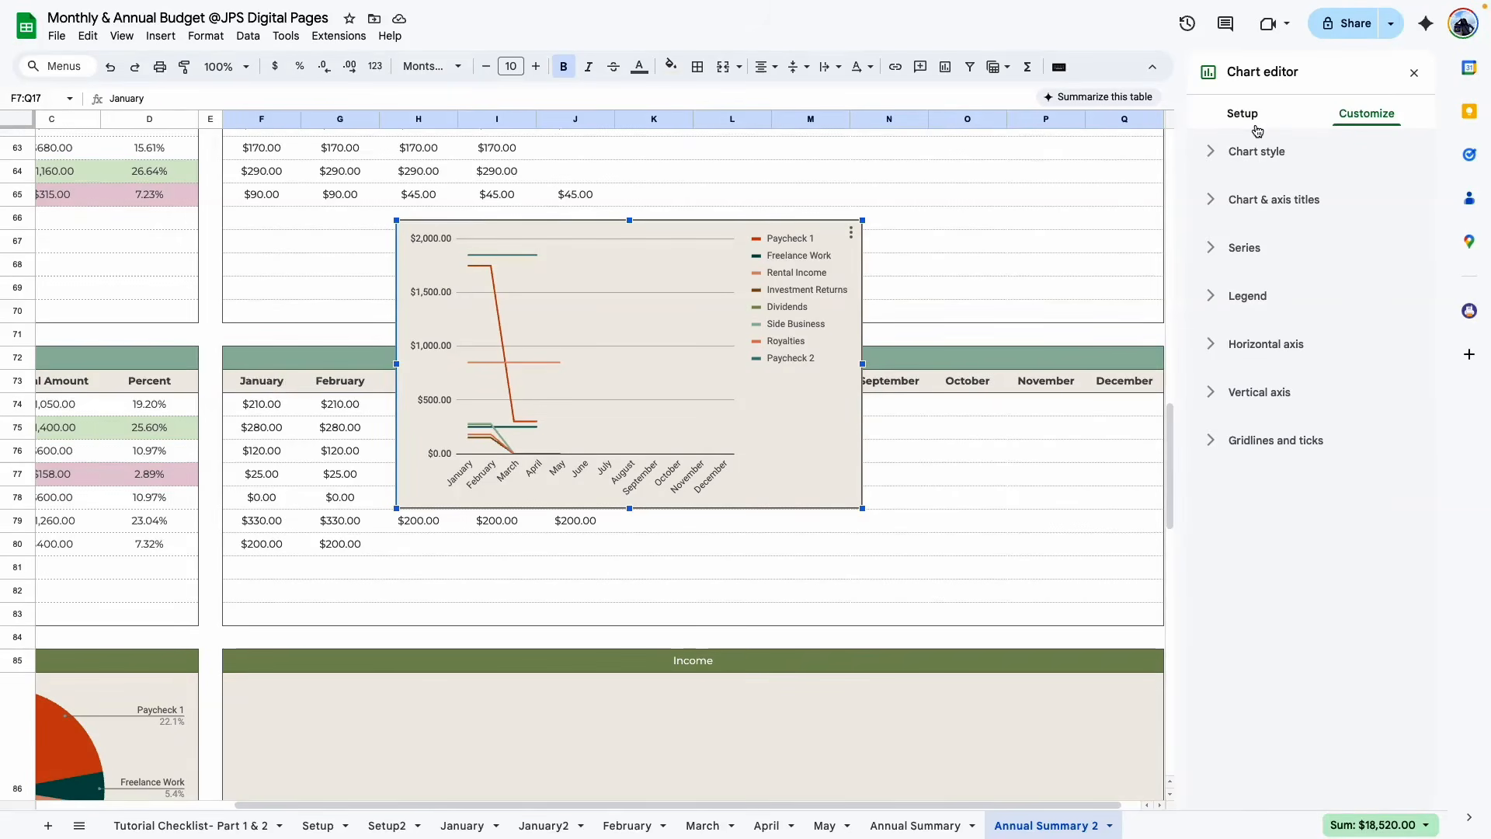
pyautogui.click(1245, 297)
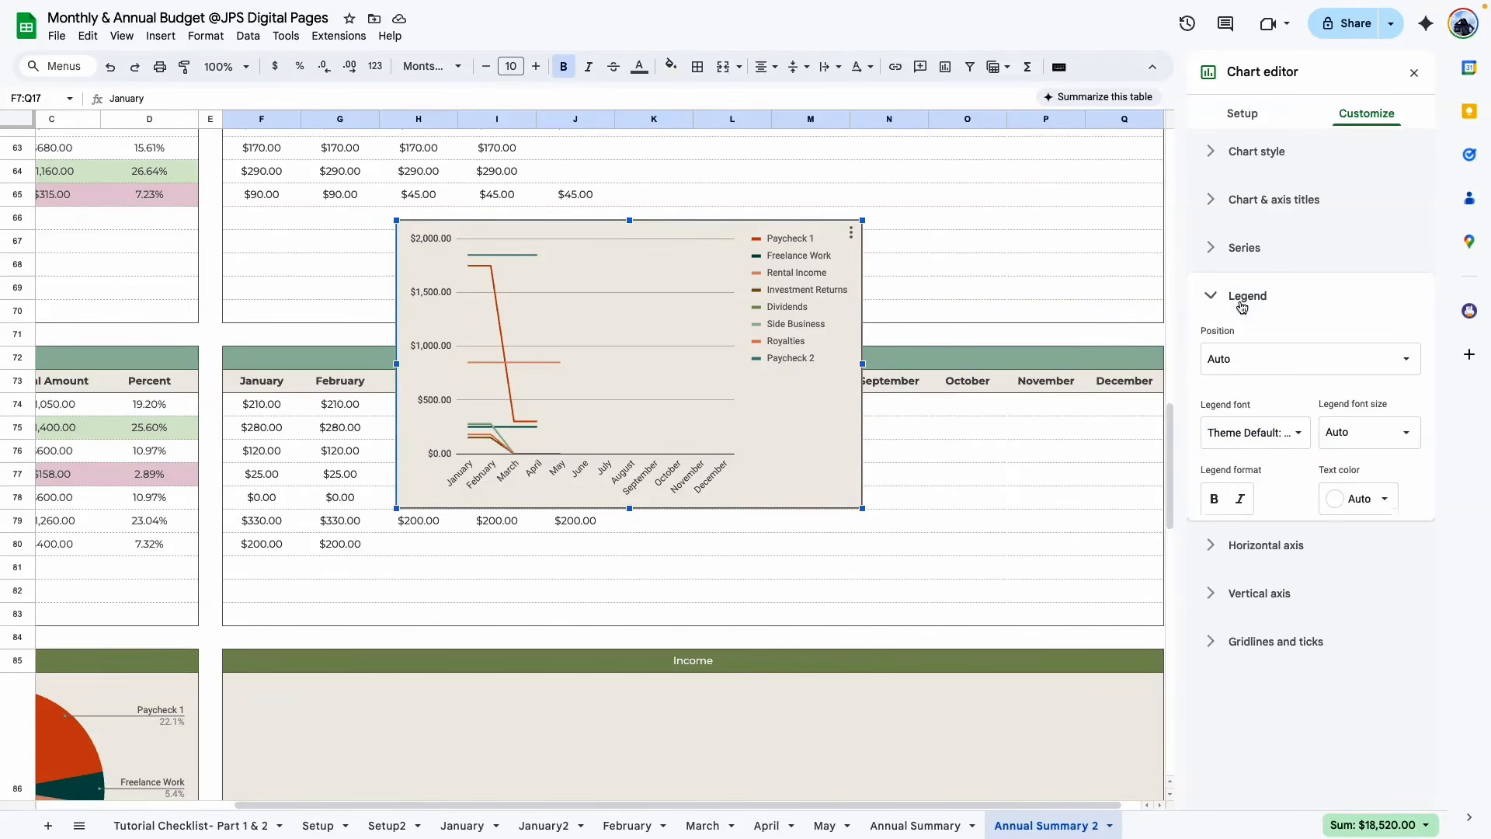
pyautogui.click(1255, 362)
pyautogui.click(1265, 208)
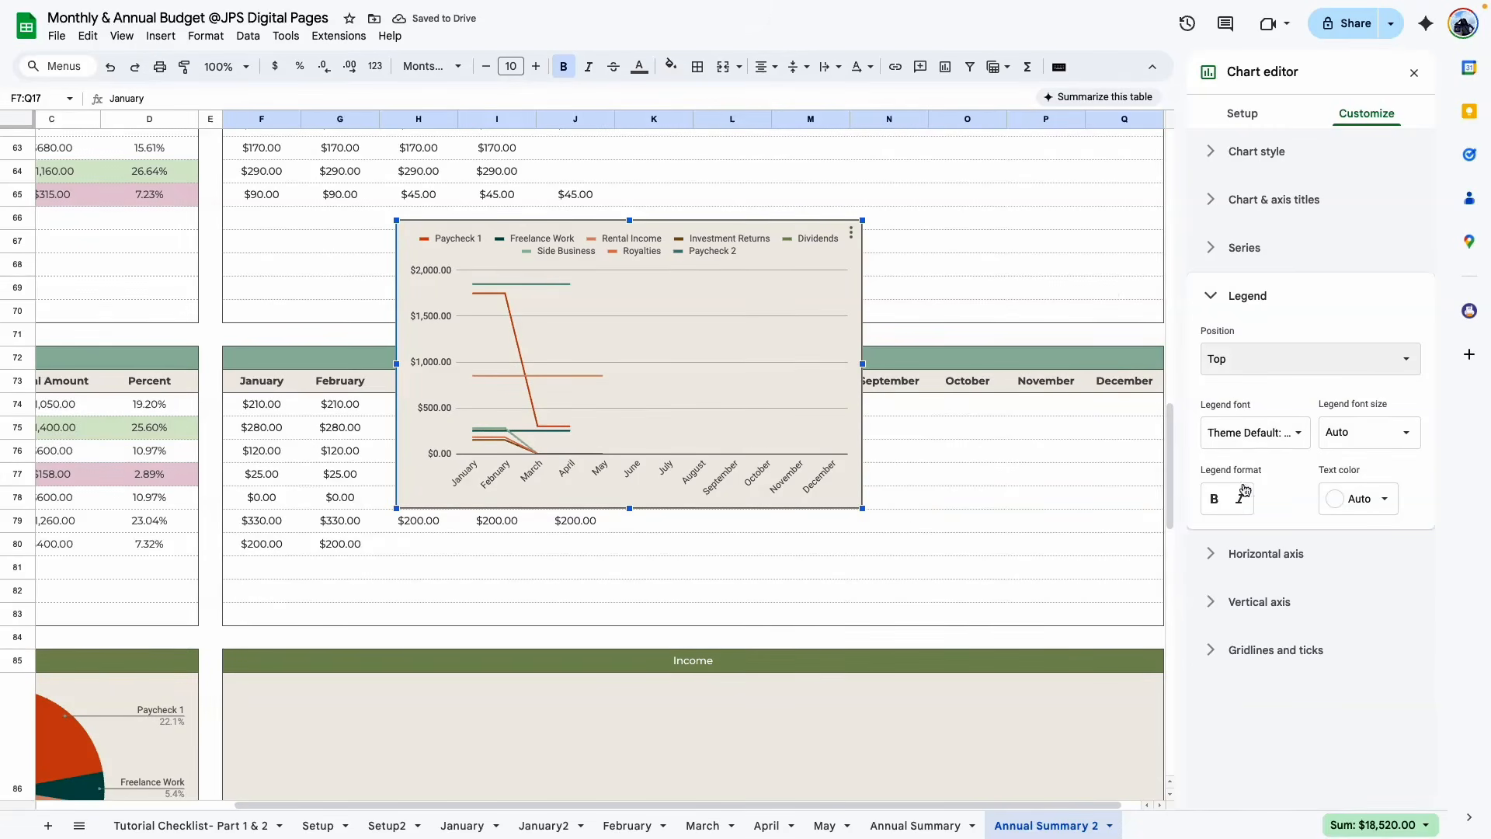
# Format all series of the Income line chart with 7px points in the Star shape
pyautogui.click(1245, 247)
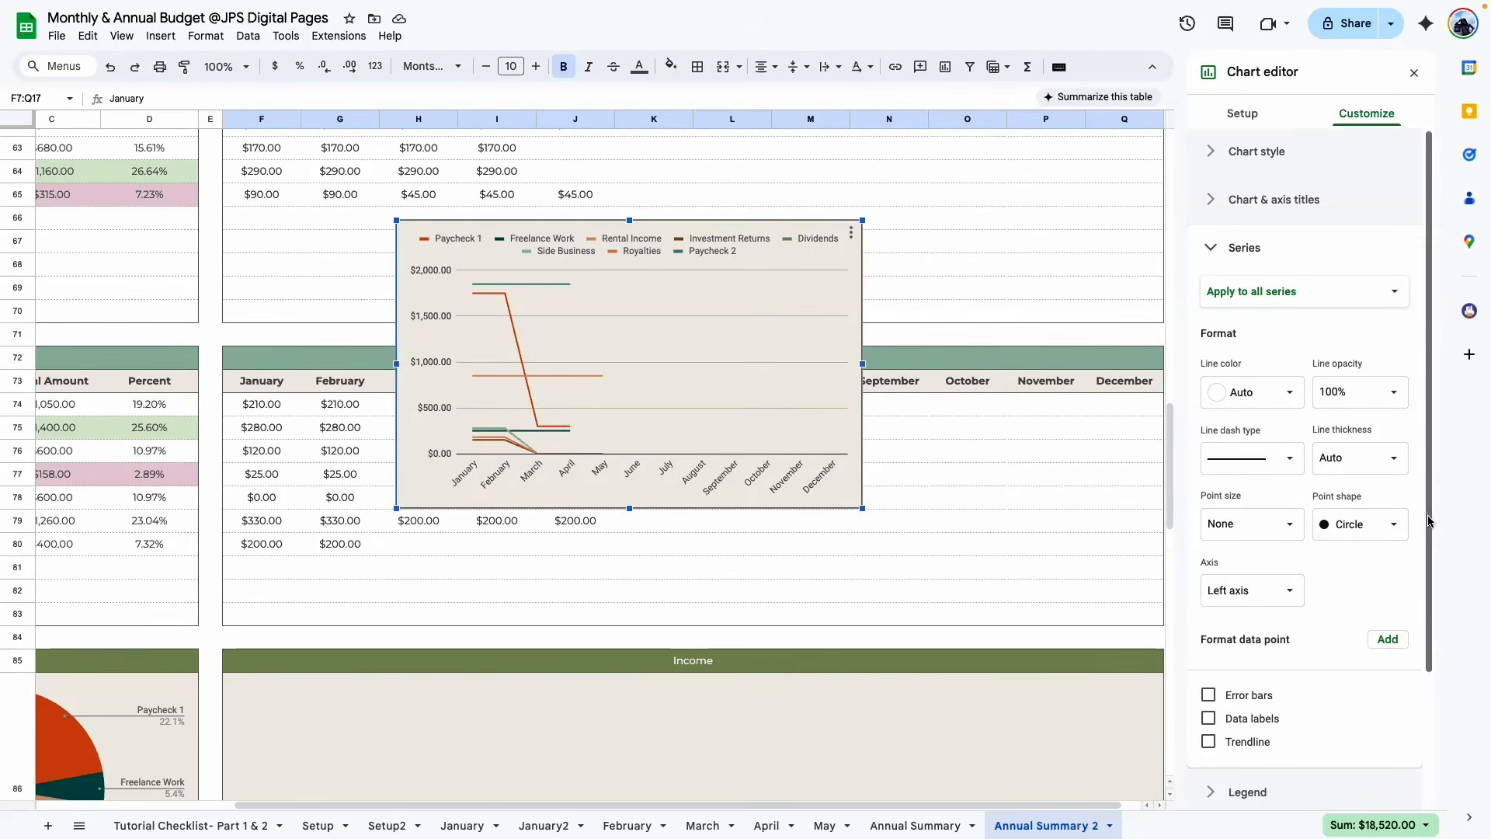
pyautogui.click(1361, 524)
pyautogui.click(1365, 525)
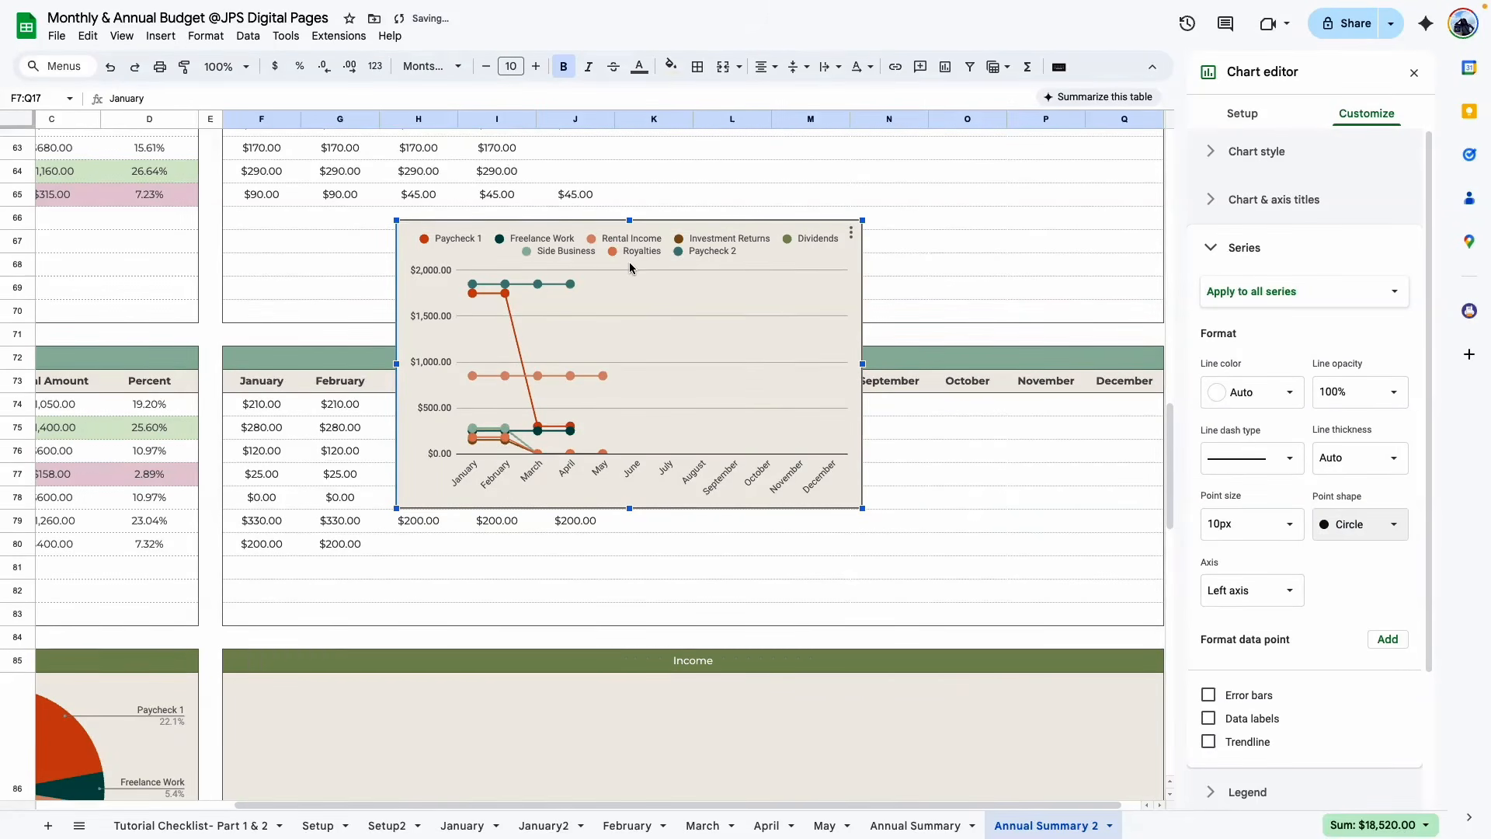
pyautogui.click(1291, 526)
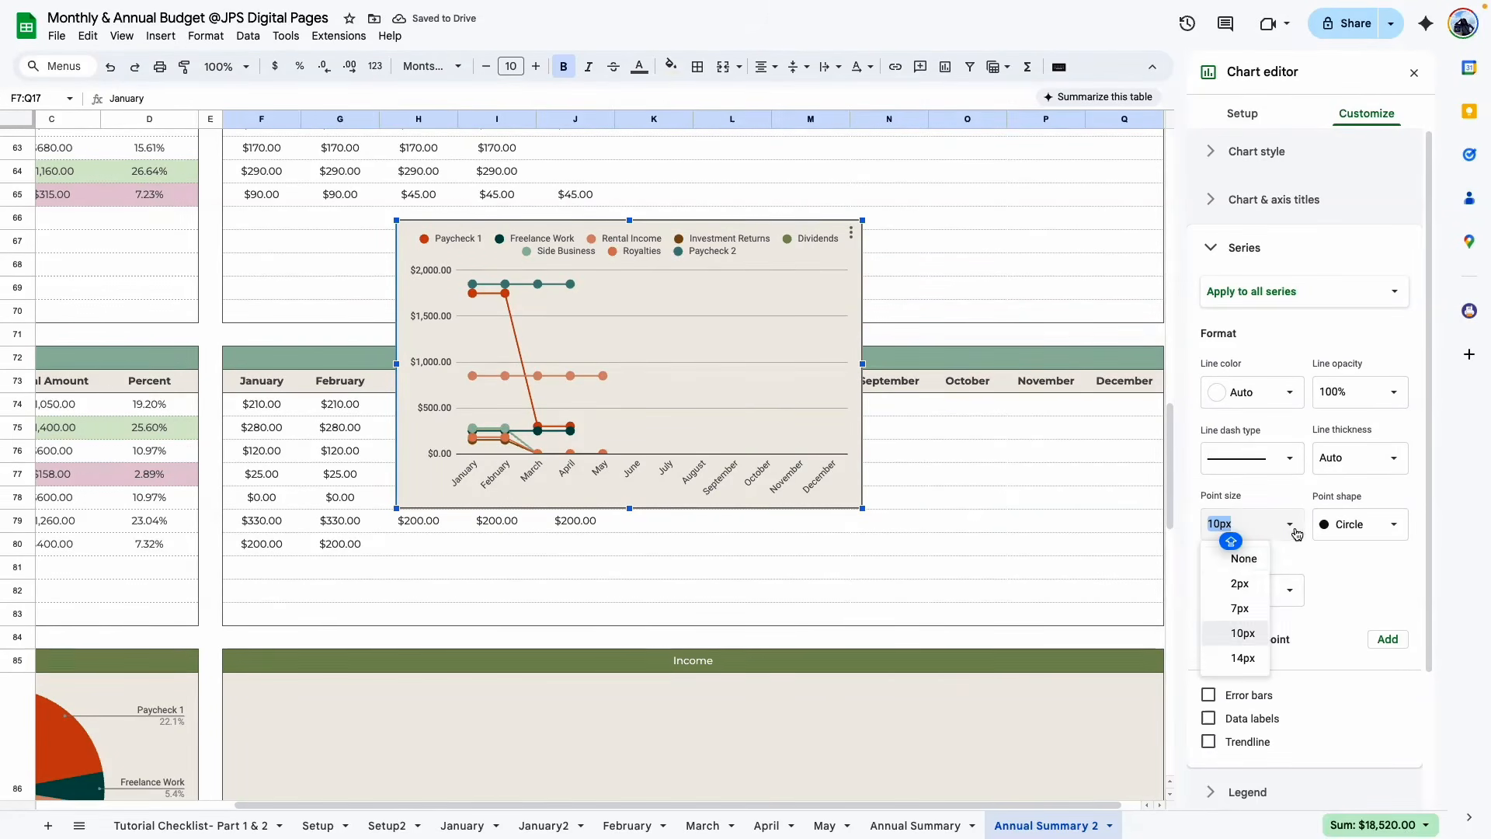
pyautogui.click(1242, 609)
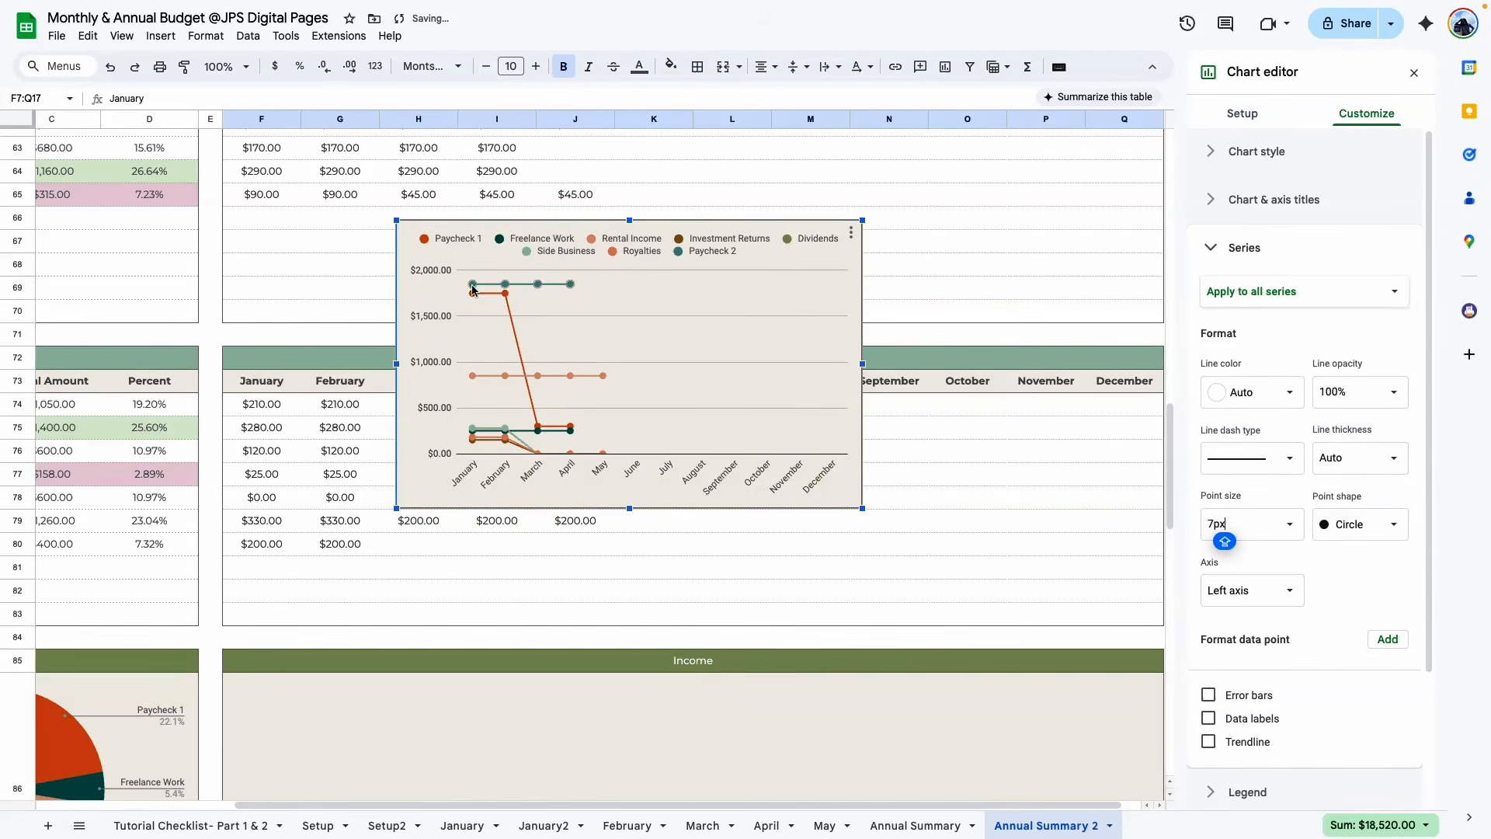
pyautogui.click(1371, 525)
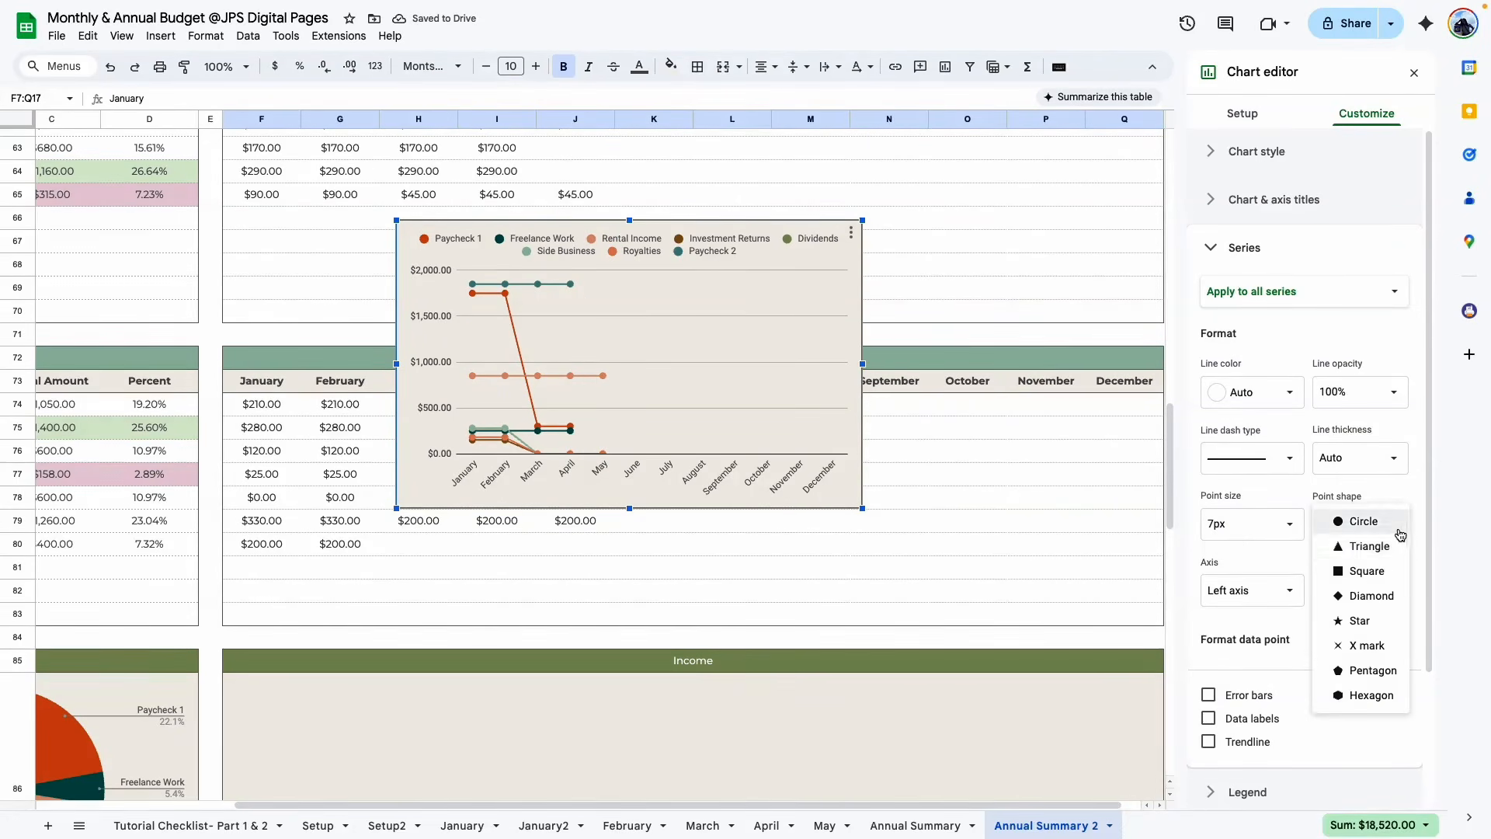
pyautogui.click(1365, 573)
pyautogui.click(1365, 533)
pyautogui.click(1359, 574)
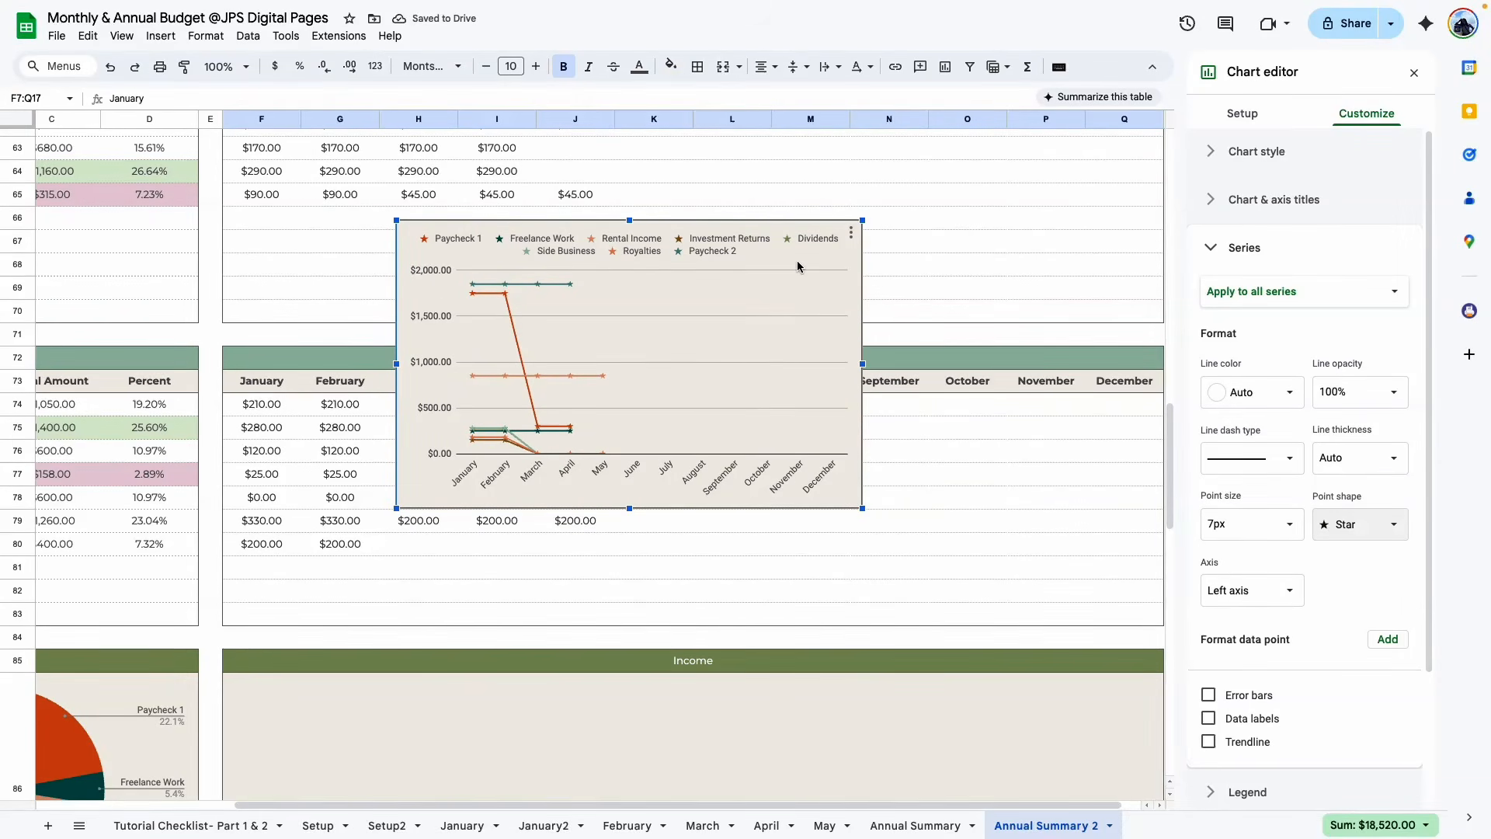
# Remove the Income line chart's background color and border color by setting both to None
pyautogui.click(1256, 151)
pyautogui.click(1227, 280)
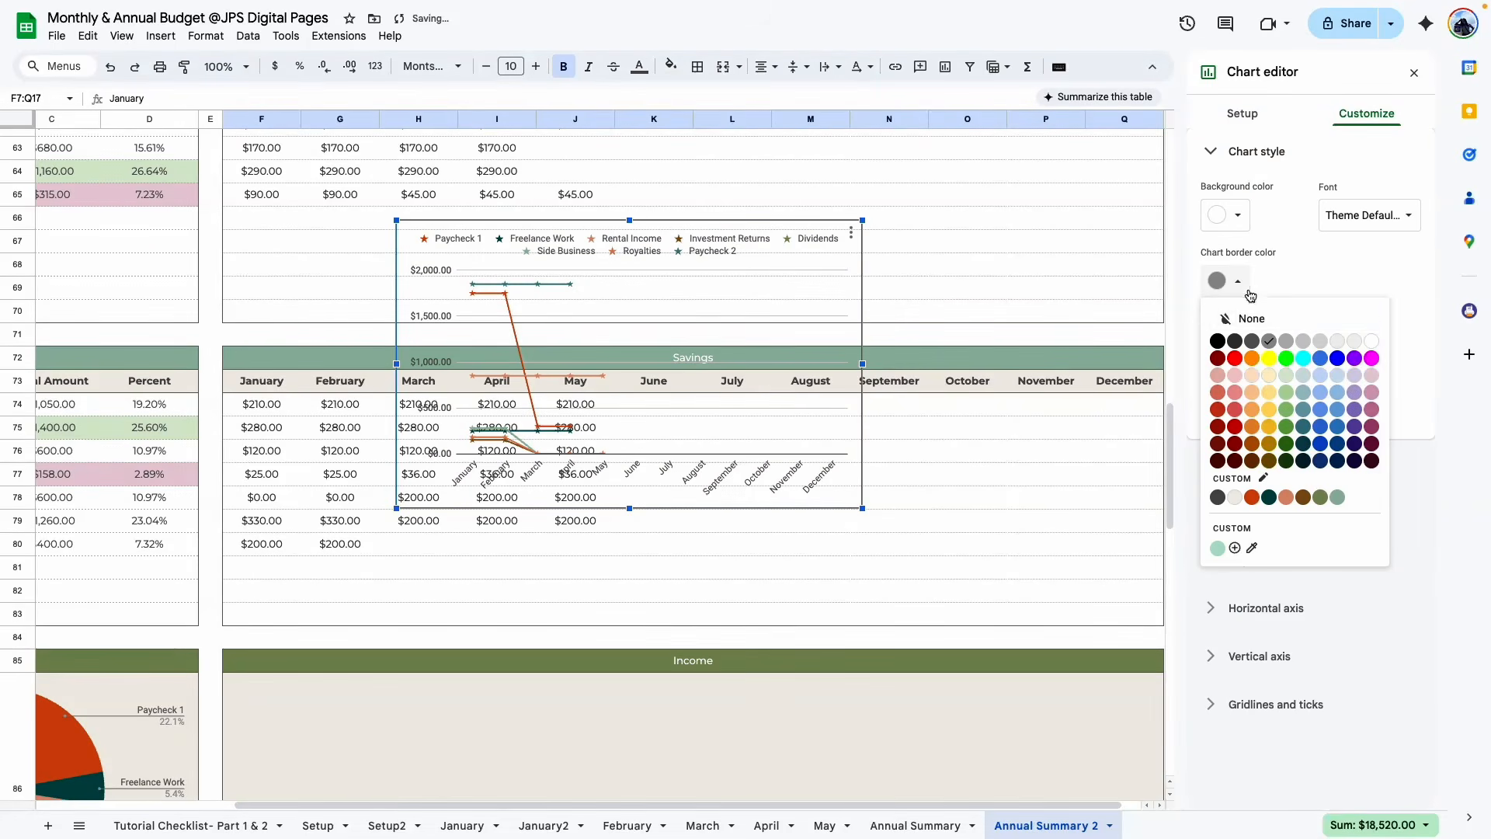
pyautogui.click(1278, 318)
# Move the Income line chart into F86:Q86 under the Income header, resize it to fill that area, and close the chart editor
pyautogui.moveTo(634, 269); pyautogui.dragTo(637, 696)
pyautogui.scroll(-7, 749, 269)
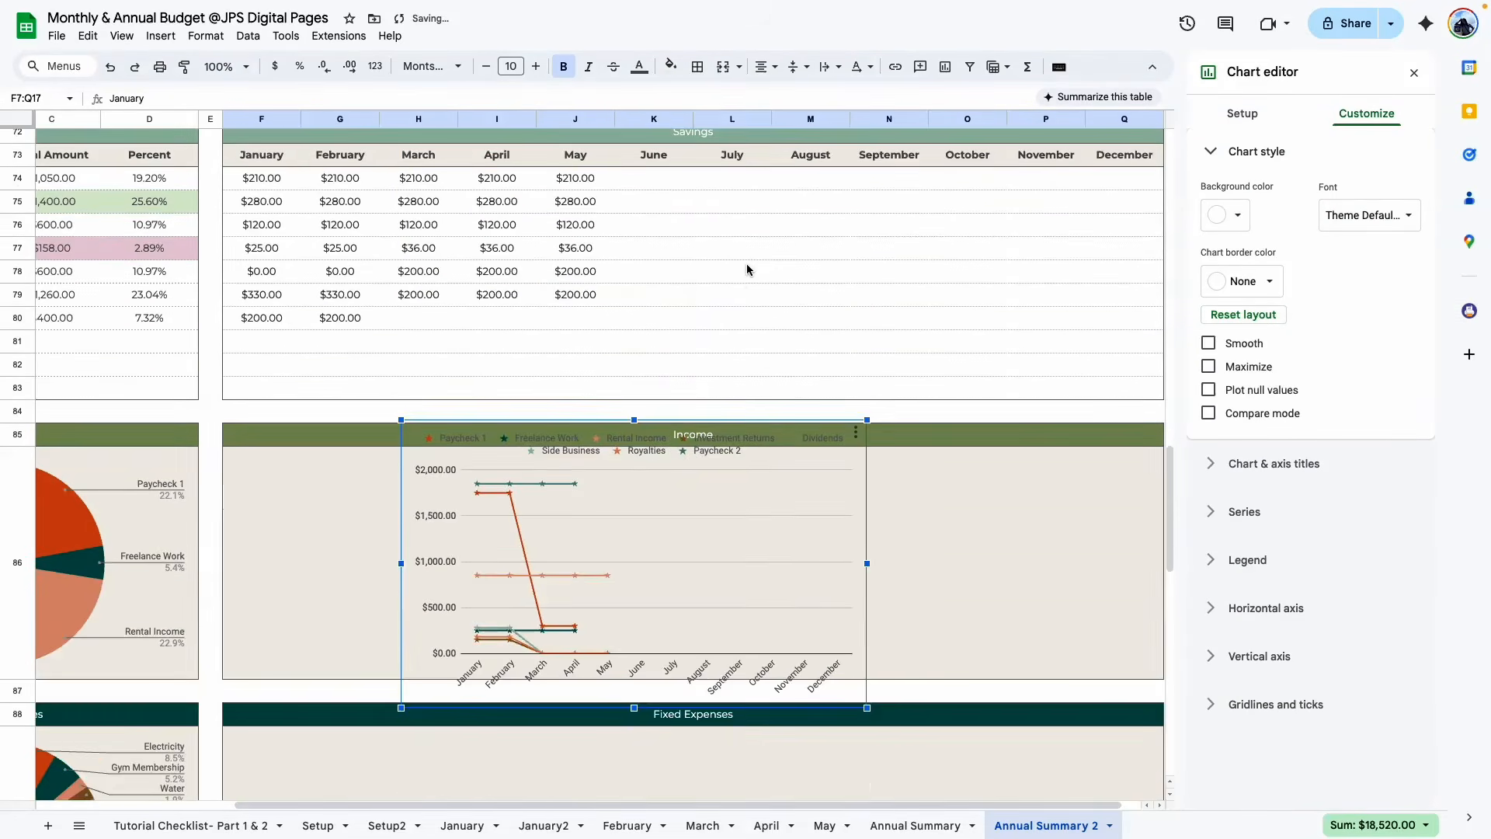
pyautogui.moveTo(697, 259); pyautogui.dragTo(635, 345)
pyautogui.scroll(2, 633, 345)
pyautogui.moveTo(499, 410); pyautogui.dragTo(393, 369)
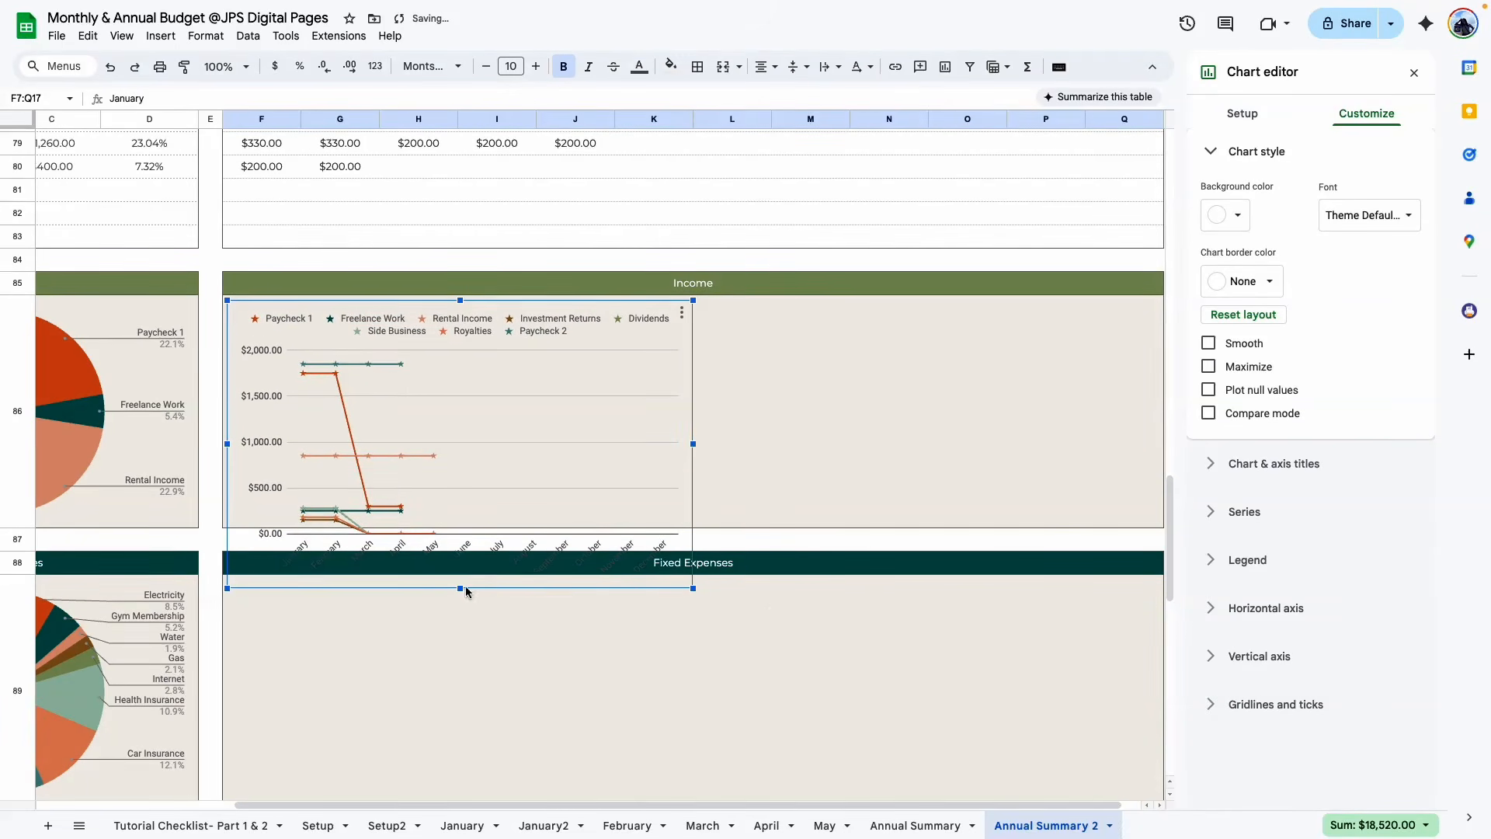
pyautogui.moveTo(460, 581); pyautogui.dragTo(460, 521)
pyautogui.moveTo(694, 410); pyautogui.dragTo(1161, 411)
pyautogui.click(893, 609)
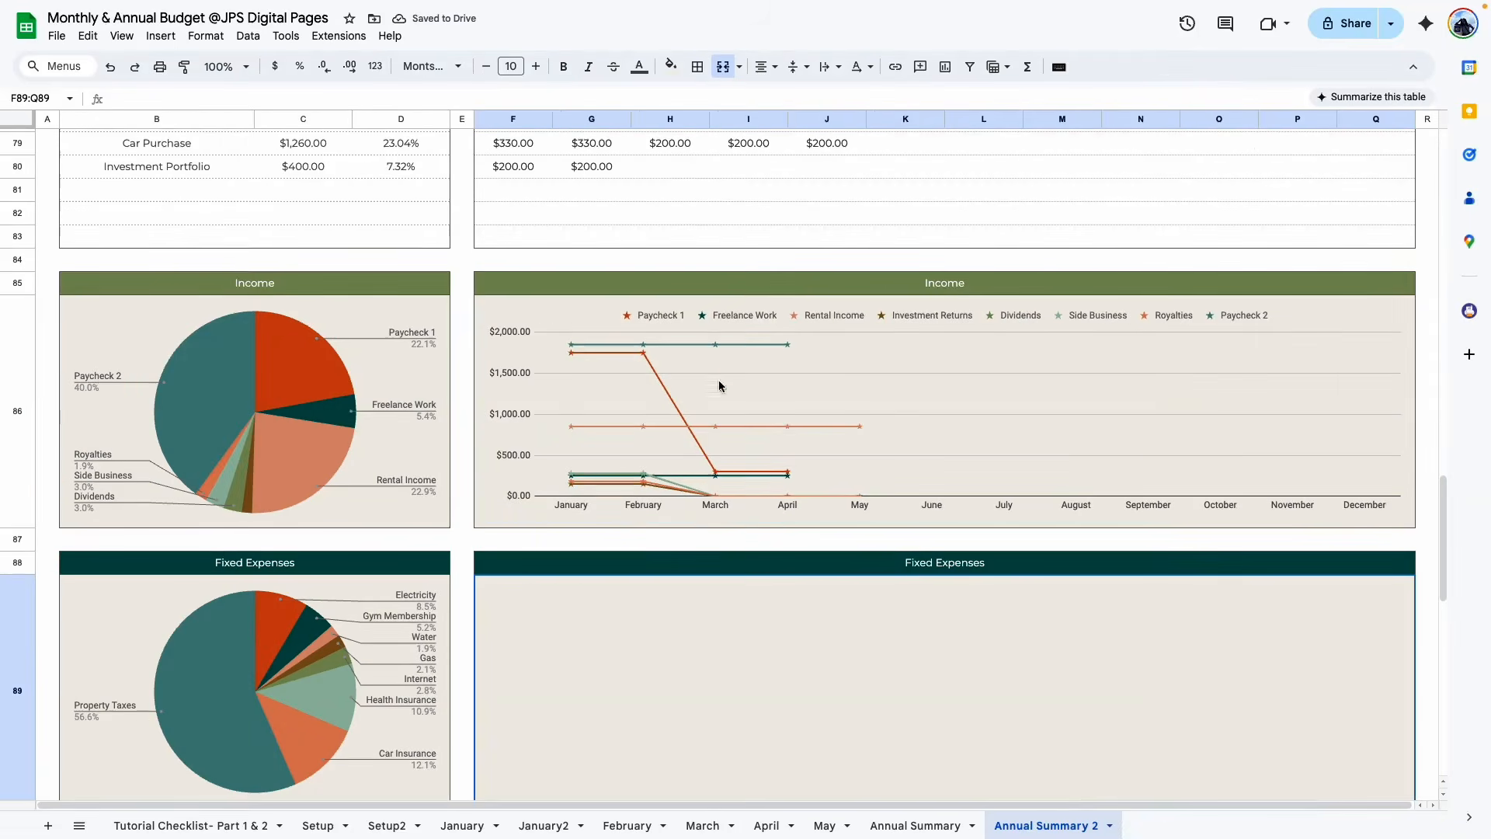
# Copy the Income line chart and paste the copy into F89:Q89 under the Fixed Expenses header
pyautogui.click(744, 262)
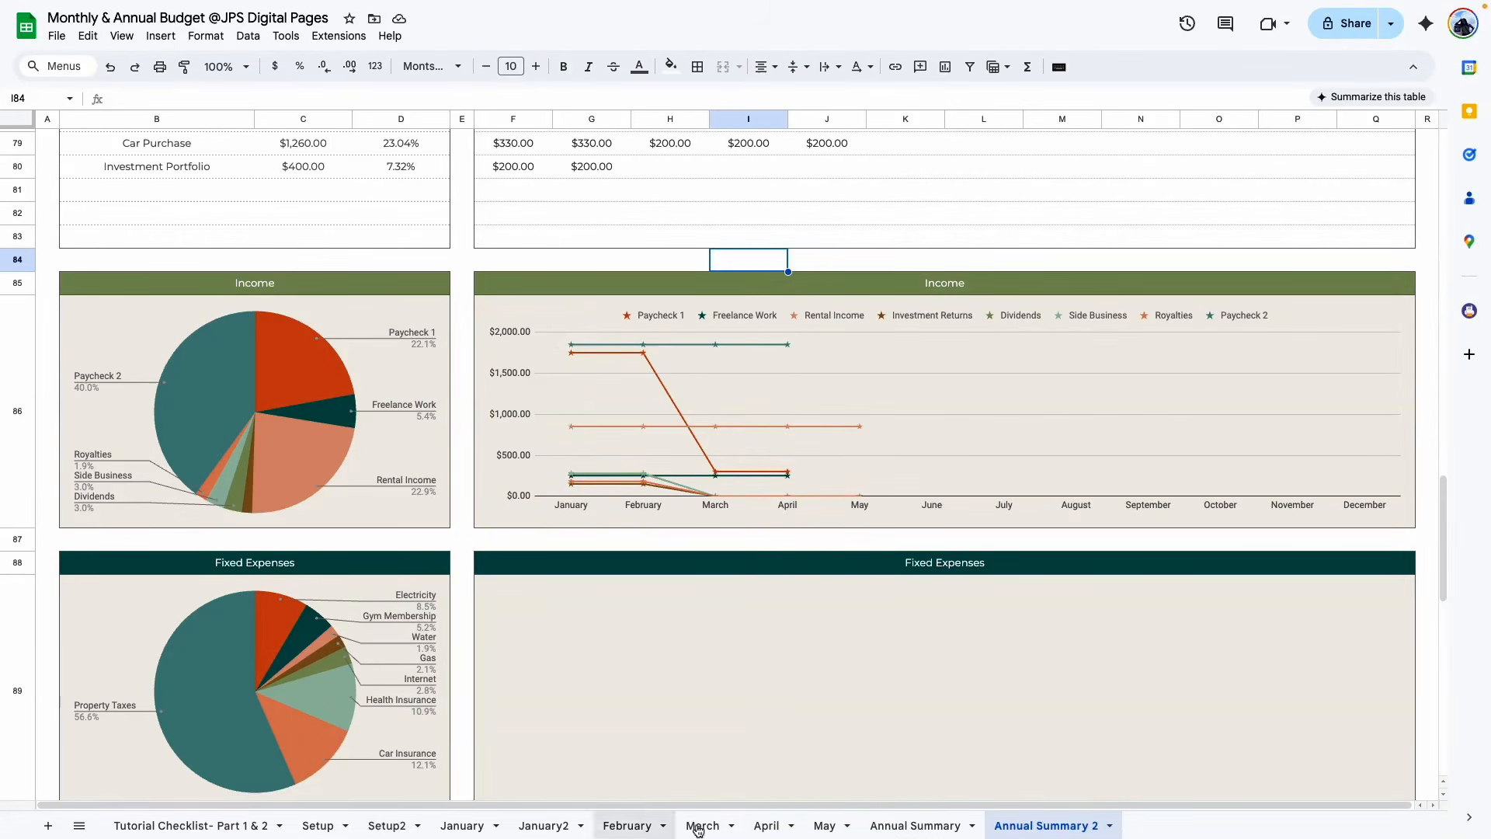
pyautogui.click(753, 475)
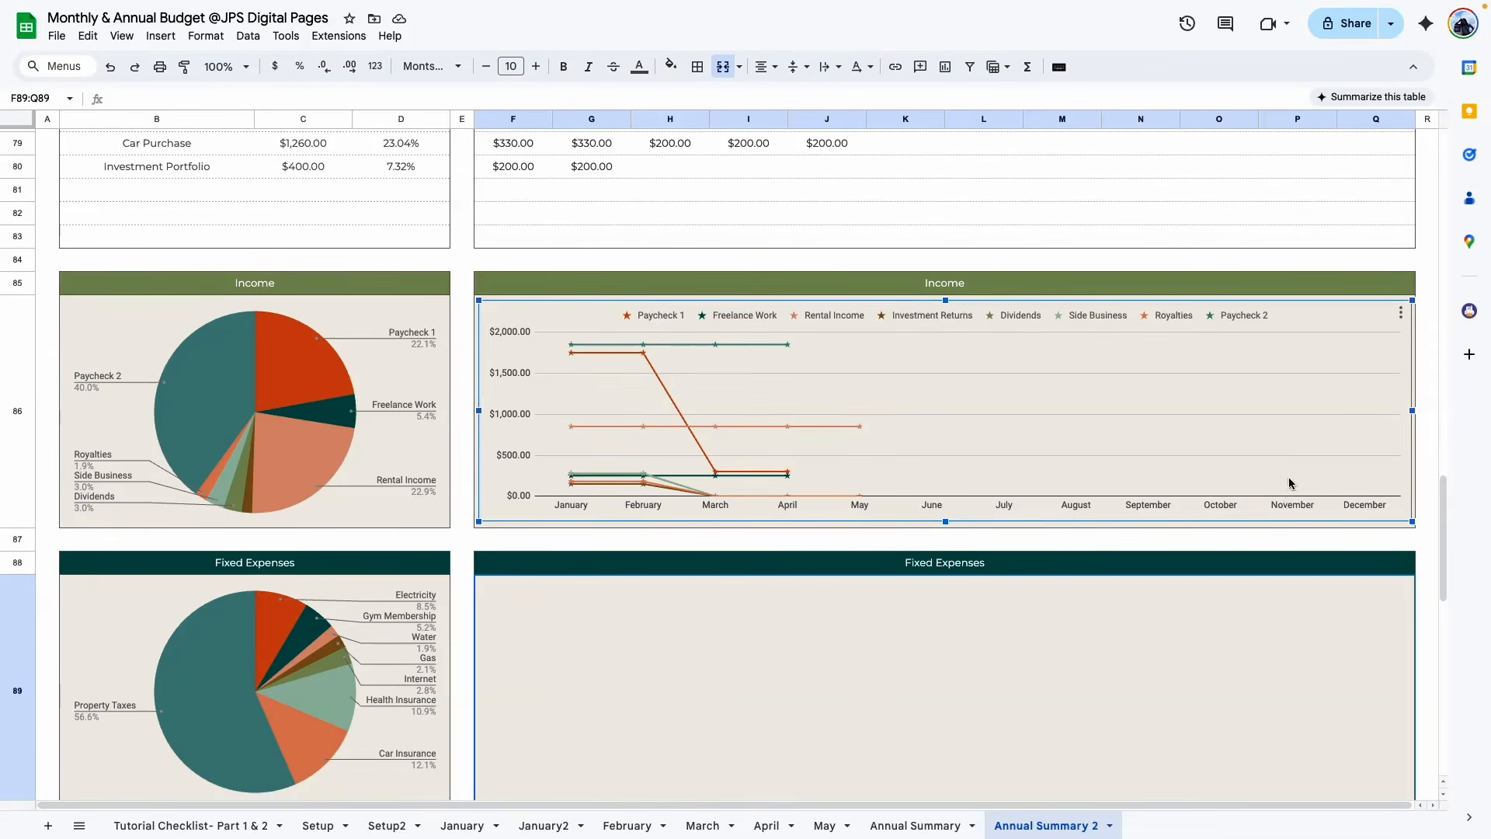
pyautogui.click(1400, 314)
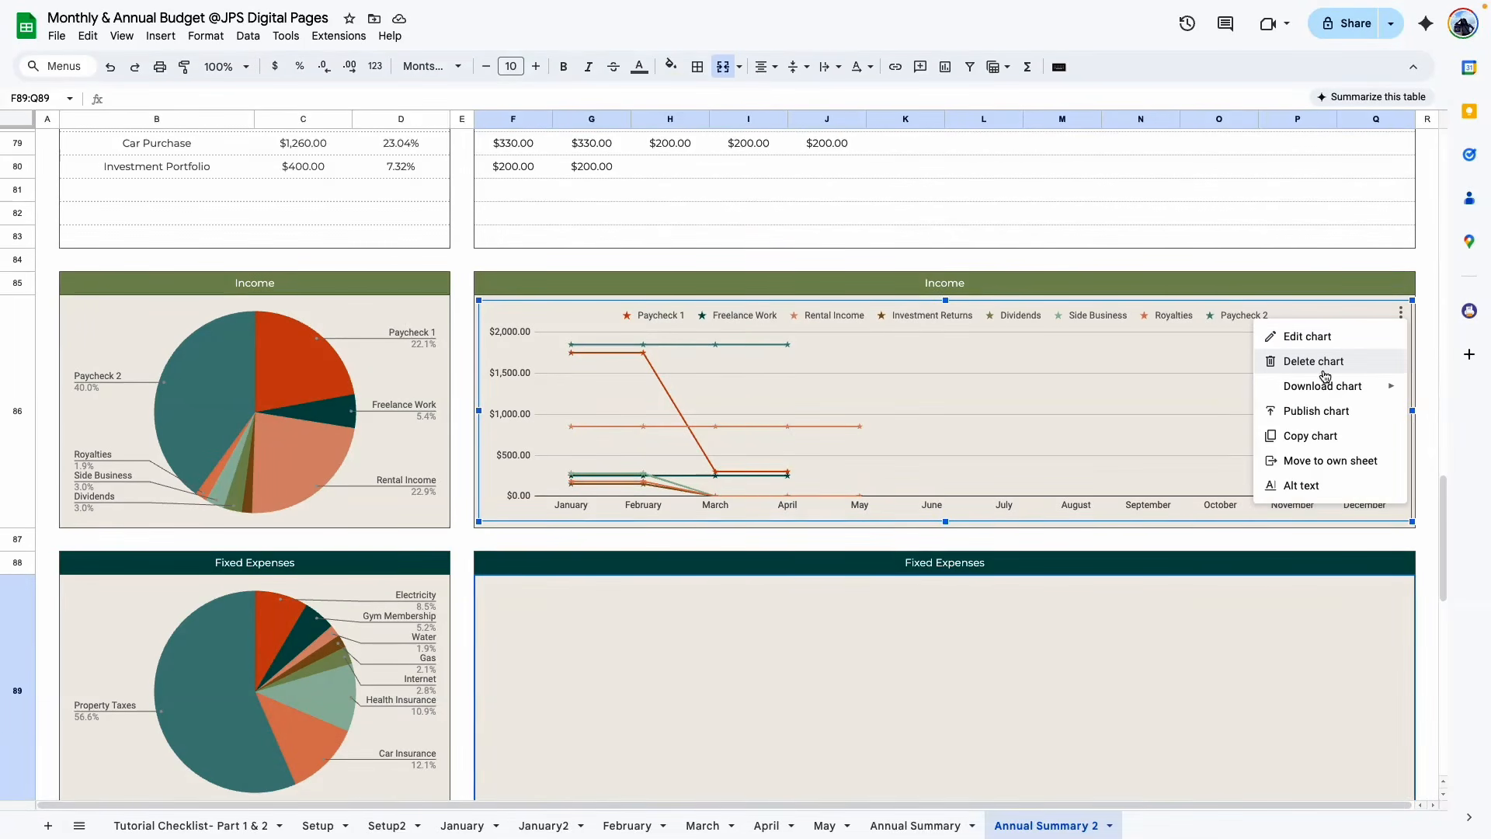
pyautogui.click(1322, 435)
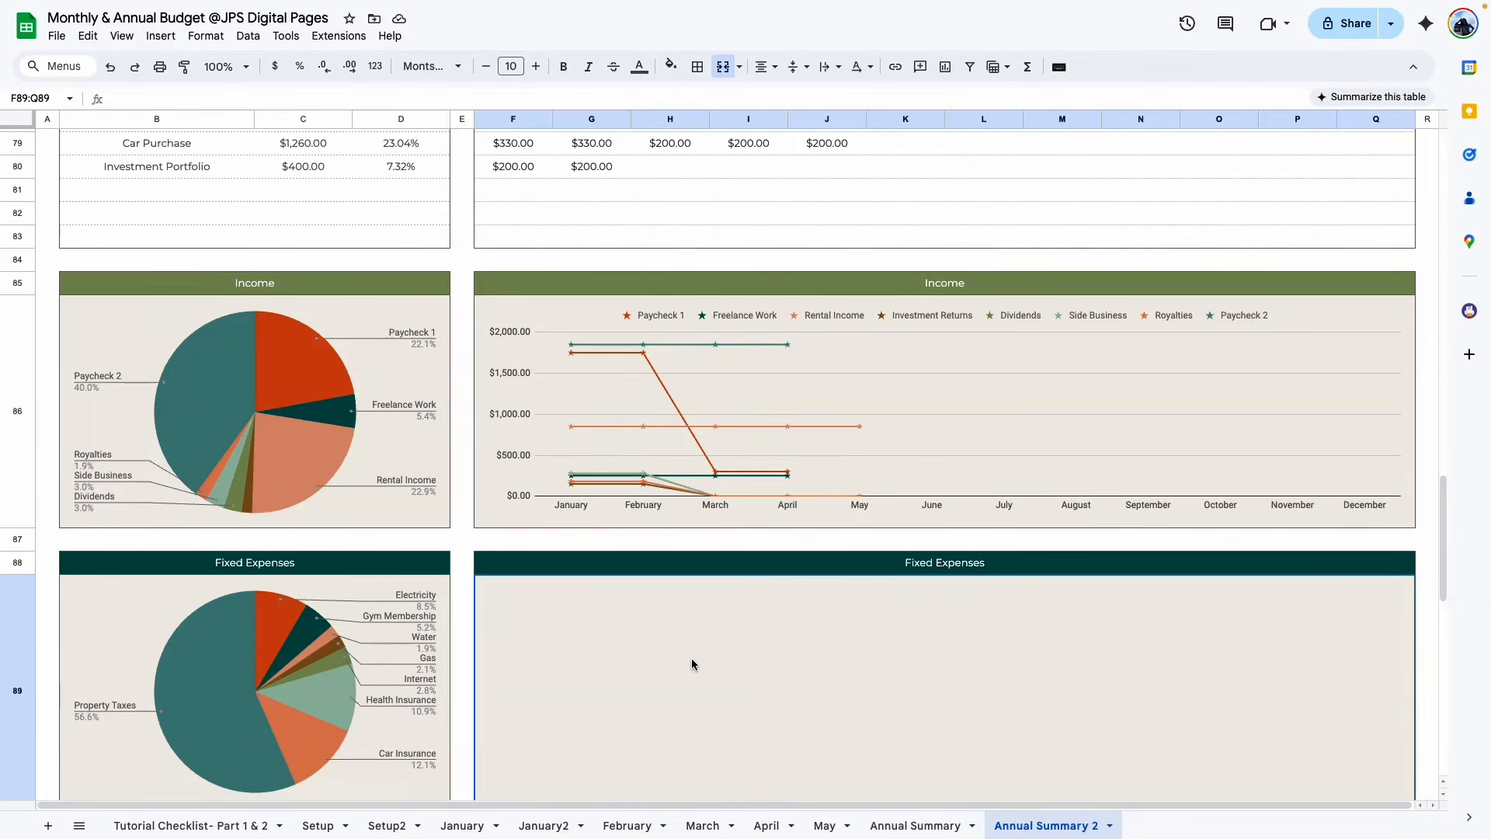
pyautogui.press('super+v')
# Paste the copied line chart into the empty areas under the Variable Expenses, Debt and Savings headers
pyautogui.scroll(-4, 666, 614)
pyautogui.click(650, 626)
pyautogui.press('super+v')
pyautogui.scroll(-3, 650, 626)
pyautogui.click(630, 742)
pyautogui.press('super+v')
pyautogui.scroll(-6, 653, 676)
pyautogui.click(676, 606)
pyautogui.press('super+v')
pyautogui.scroll(16, 685, 490)
pyautogui.scroll(-3, 701, 484)
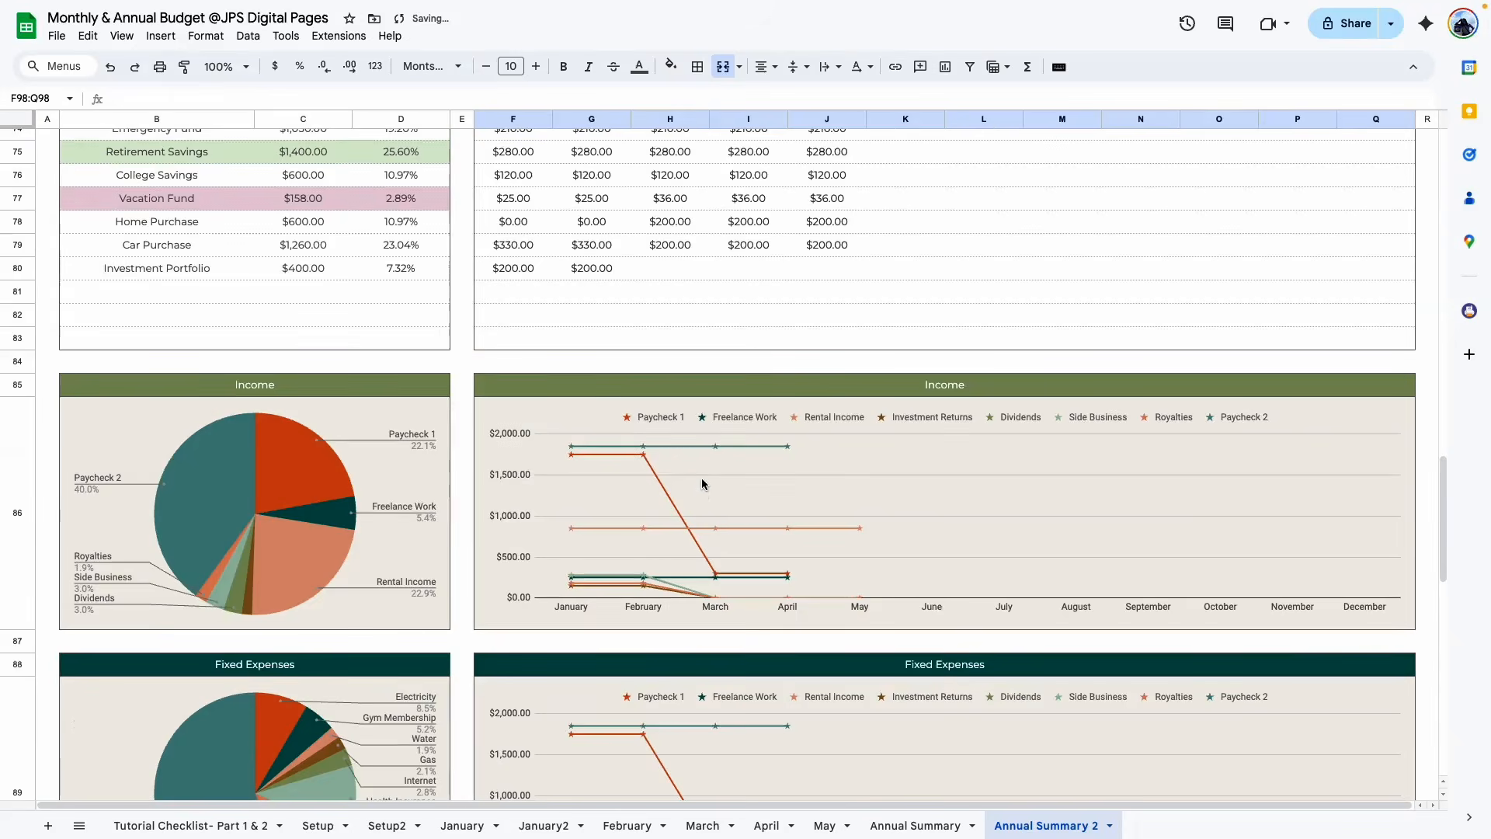
# Set the first data range of the Fixed Expenses line chart to its subcategory column, B20:B37
pyautogui.scroll(-5, 701, 484)
pyautogui.moveTo(589, 806); pyautogui.dragTo(633, 807)
pyautogui.doubleClick(1041, 357)
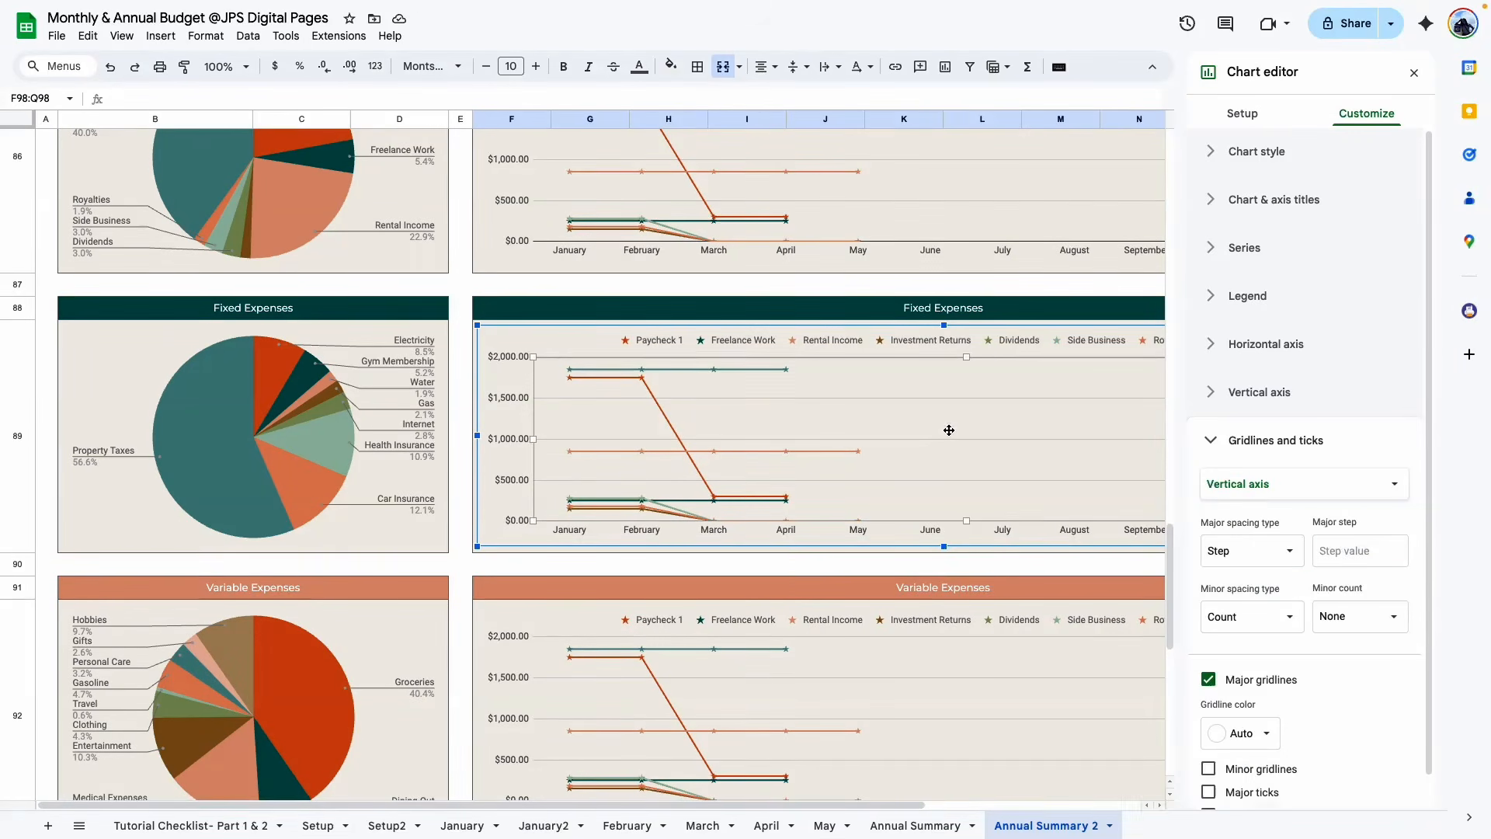
pyautogui.moveTo(633, 806); pyautogui.dragTo(719, 808)
pyautogui.hscroll(3, 475, 332)
pyautogui.scroll(20, 612, 405)
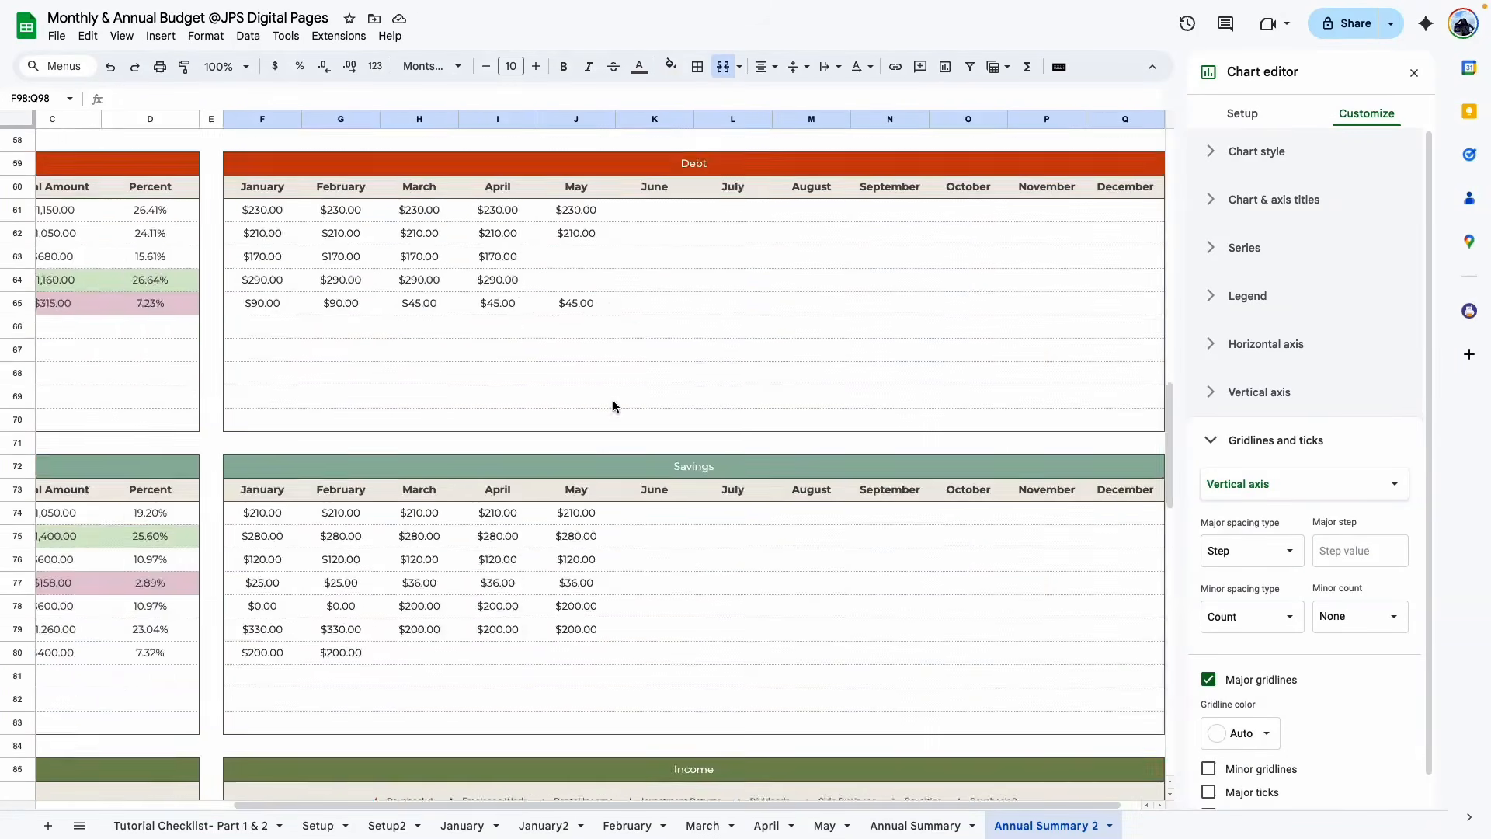
pyautogui.moveTo(884, 804); pyautogui.dragTo(686, 807)
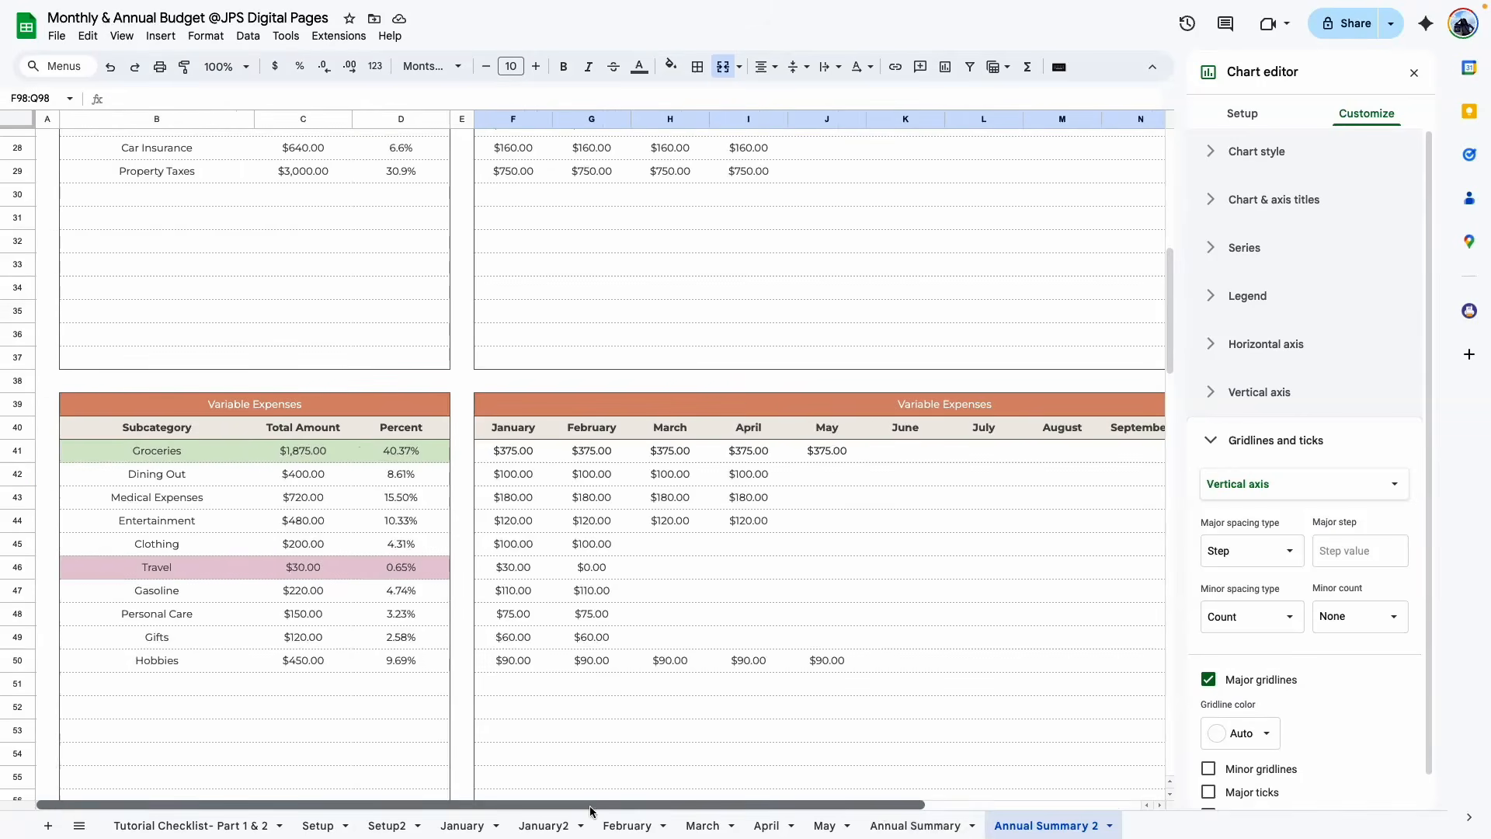
pyautogui.scroll(9, 777, 583)
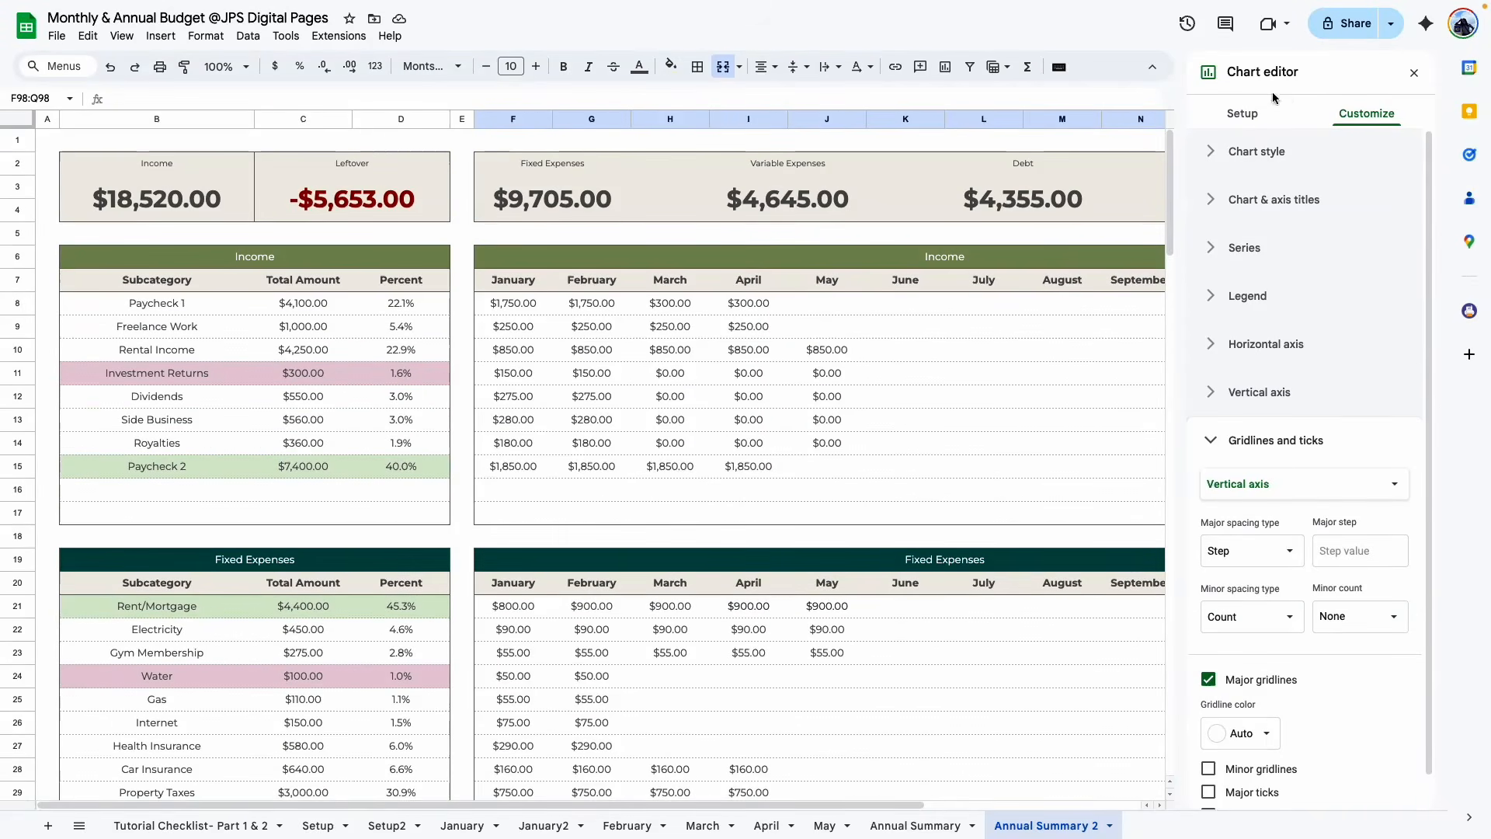
pyautogui.click(1243, 114)
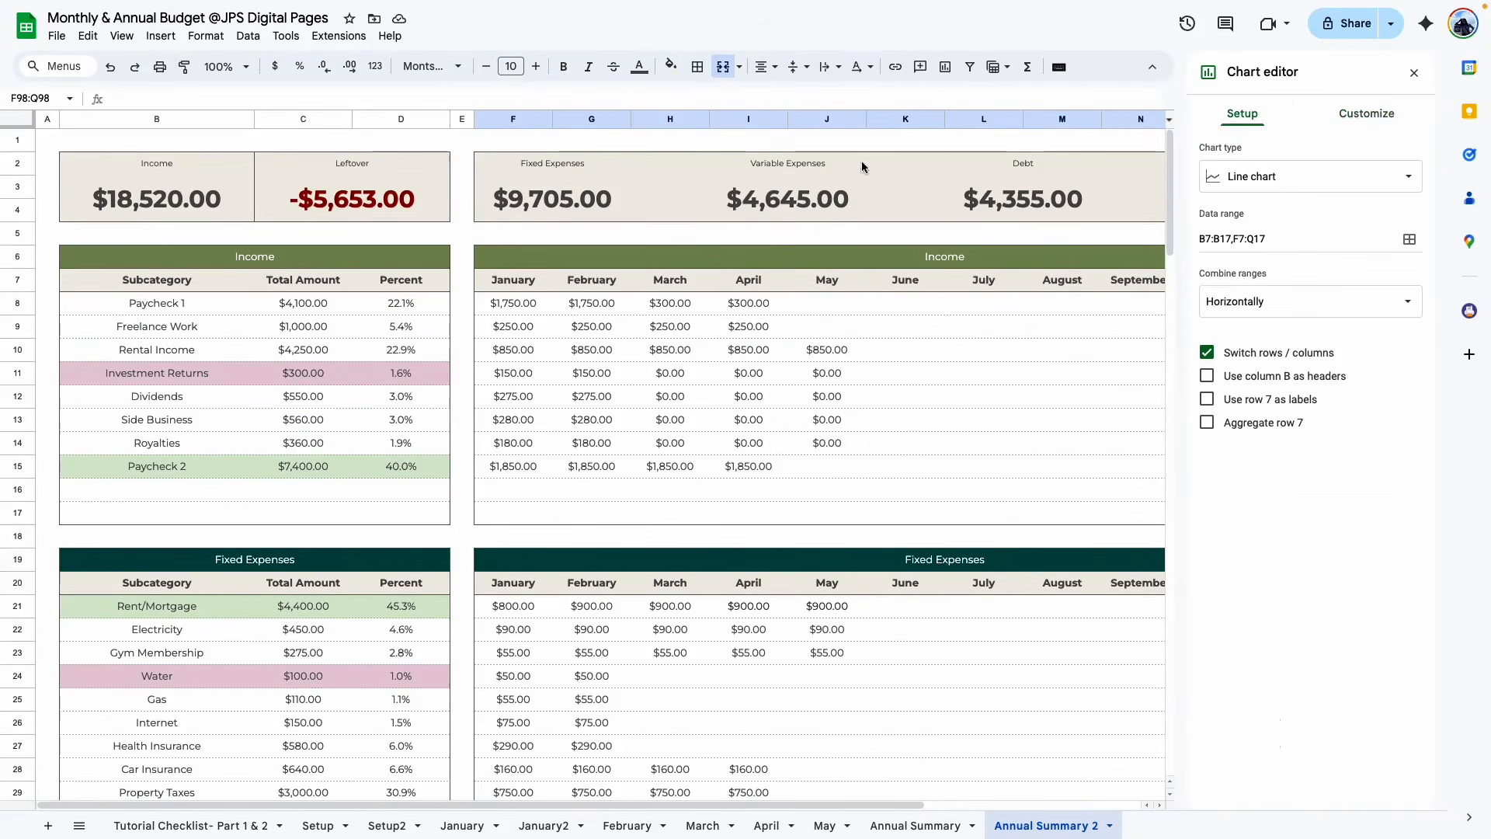
pyautogui.click(1412, 241)
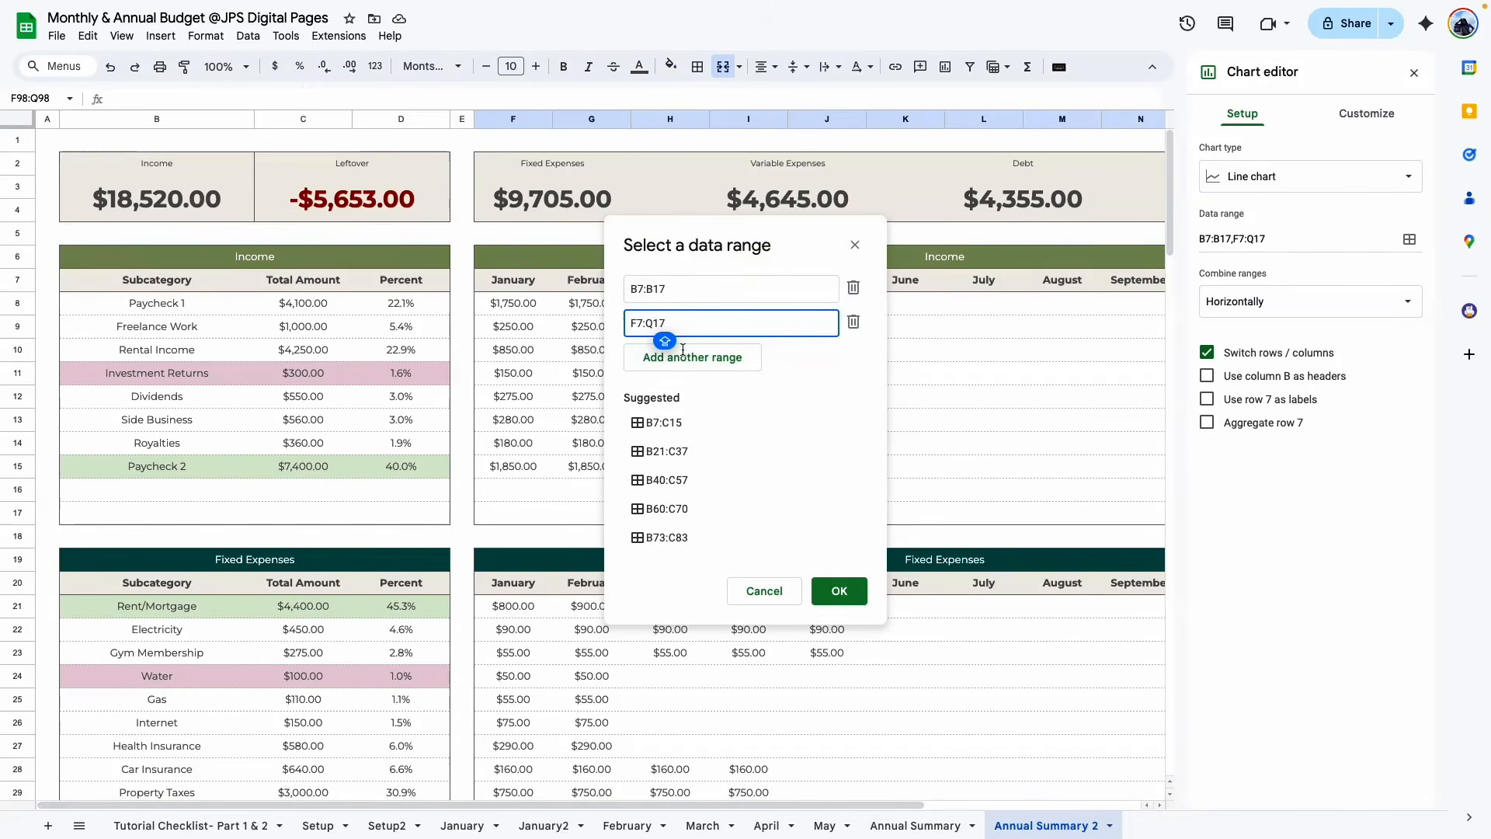
pyautogui.moveTo(638, 289); pyautogui.dragTo(668, 290)
pyautogui.scroll(-1, 41, 392)
pyautogui.scroll(-2, 194, 373)
pyautogui.scroll(3, 346, 373)
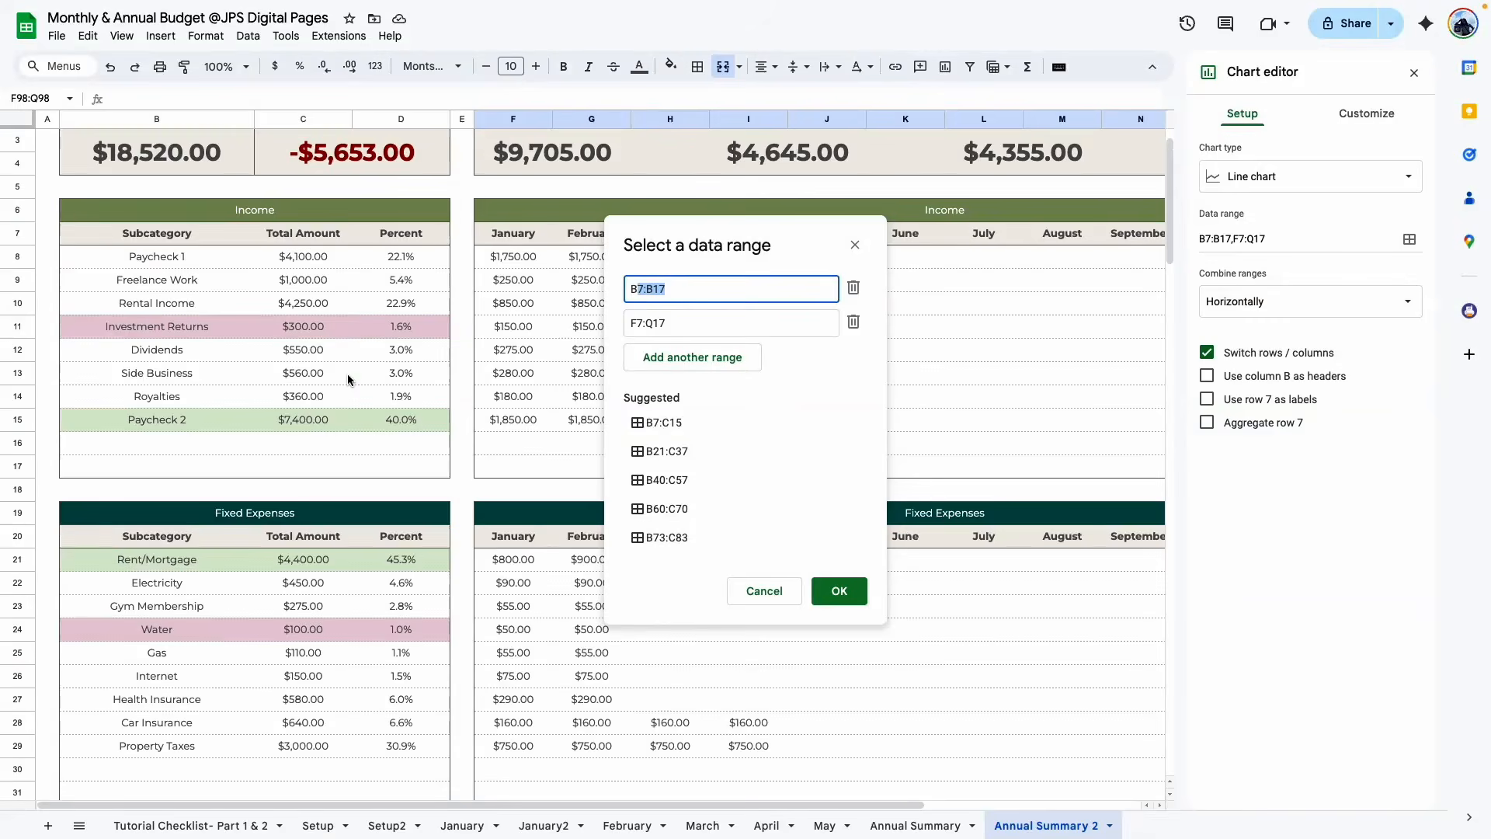
pyautogui.scroll(-5, 146, 433)
pyautogui.moveTo(190, 330); pyautogui.dragTo(211, 728)
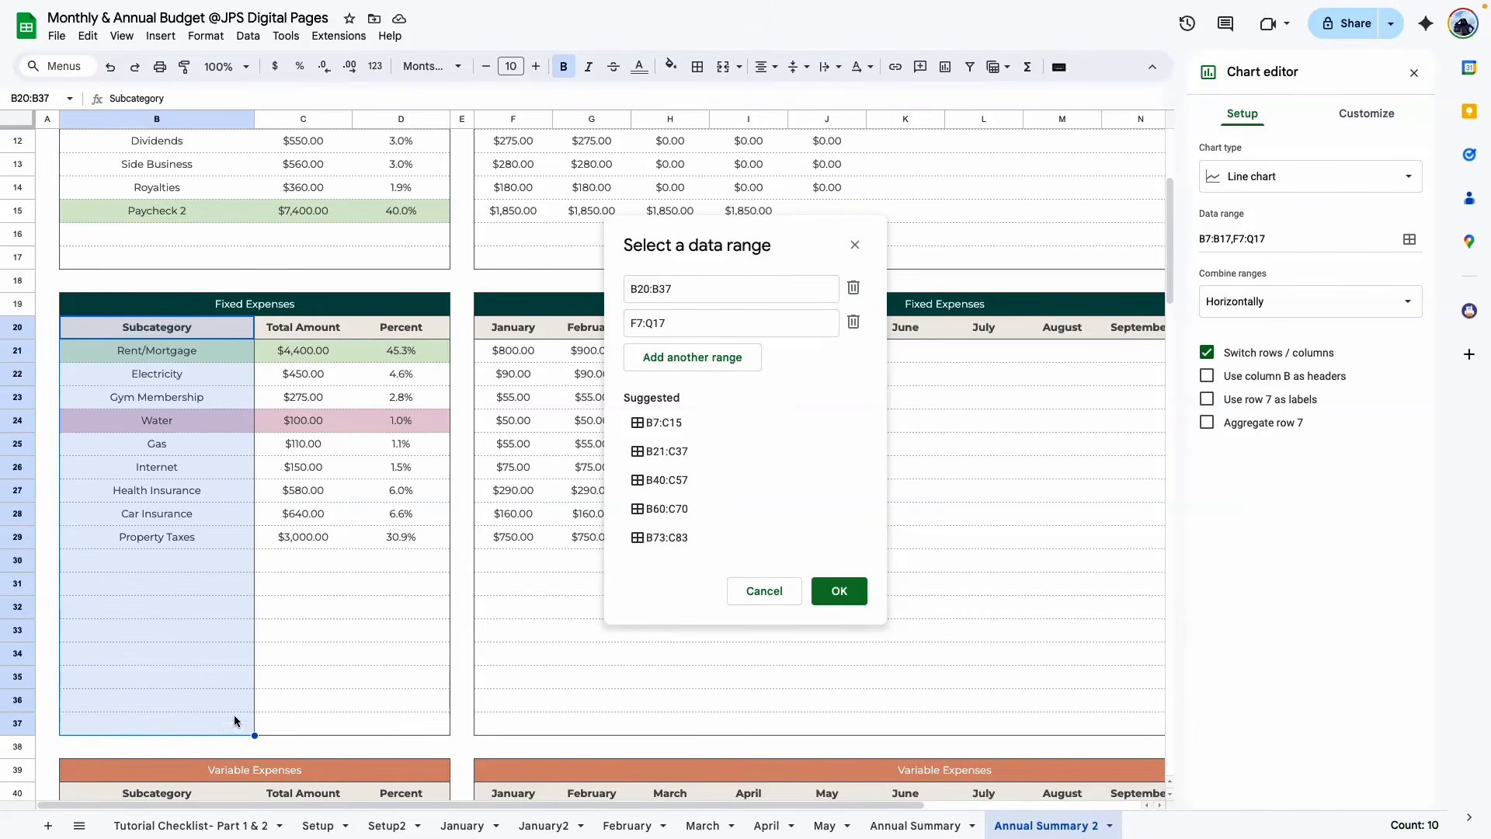
# Set the second data range of the Fixed Expenses line chart to the monthly amounts in F20:Q37 and apply both ranges
pyautogui.click(705, 327)
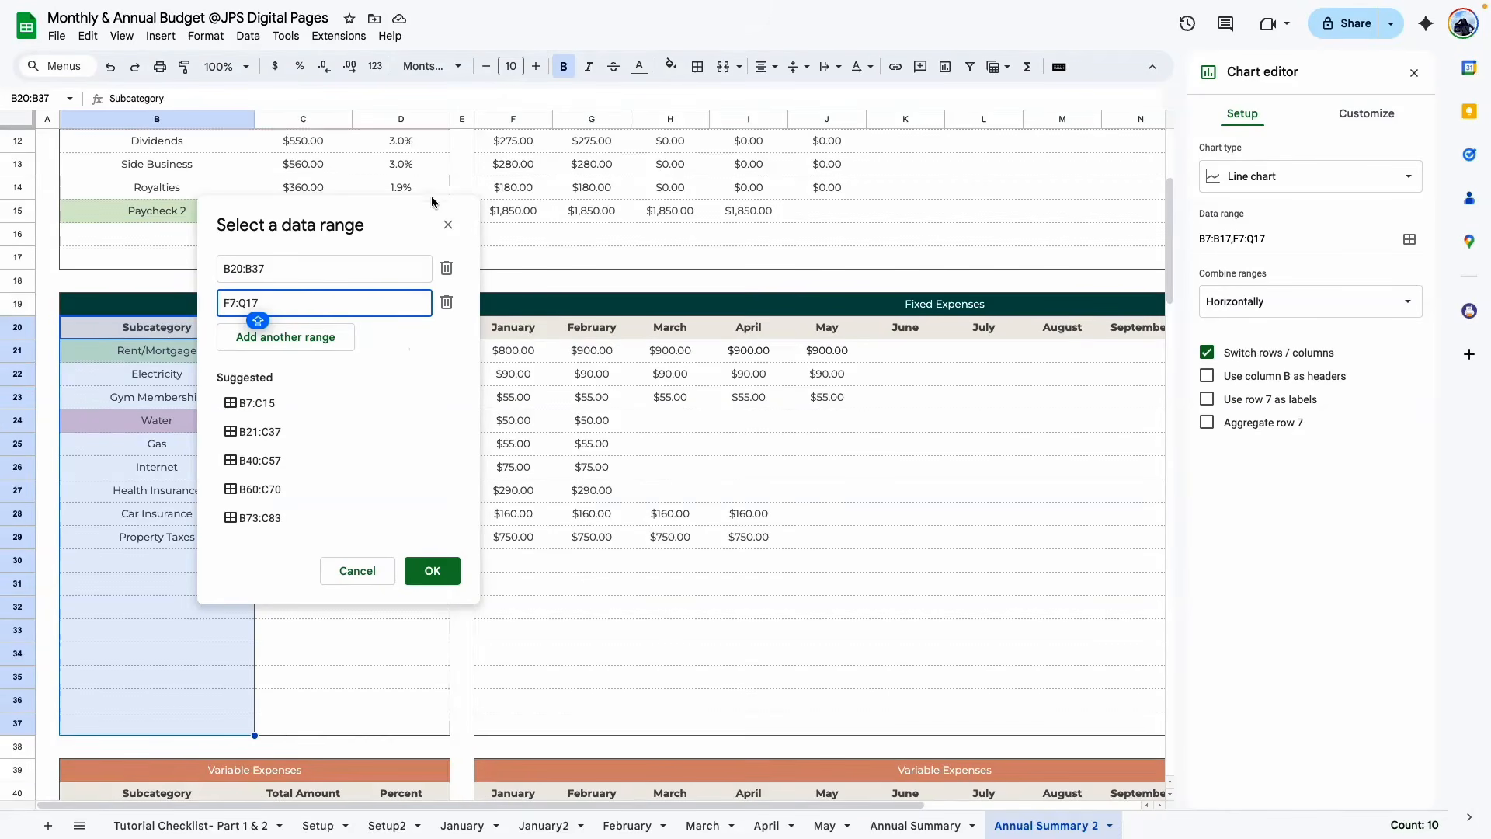
pyautogui.moveTo(502, 333); pyautogui.dragTo(1125, 726)
pyautogui.hscroll(-5, 912, 408)
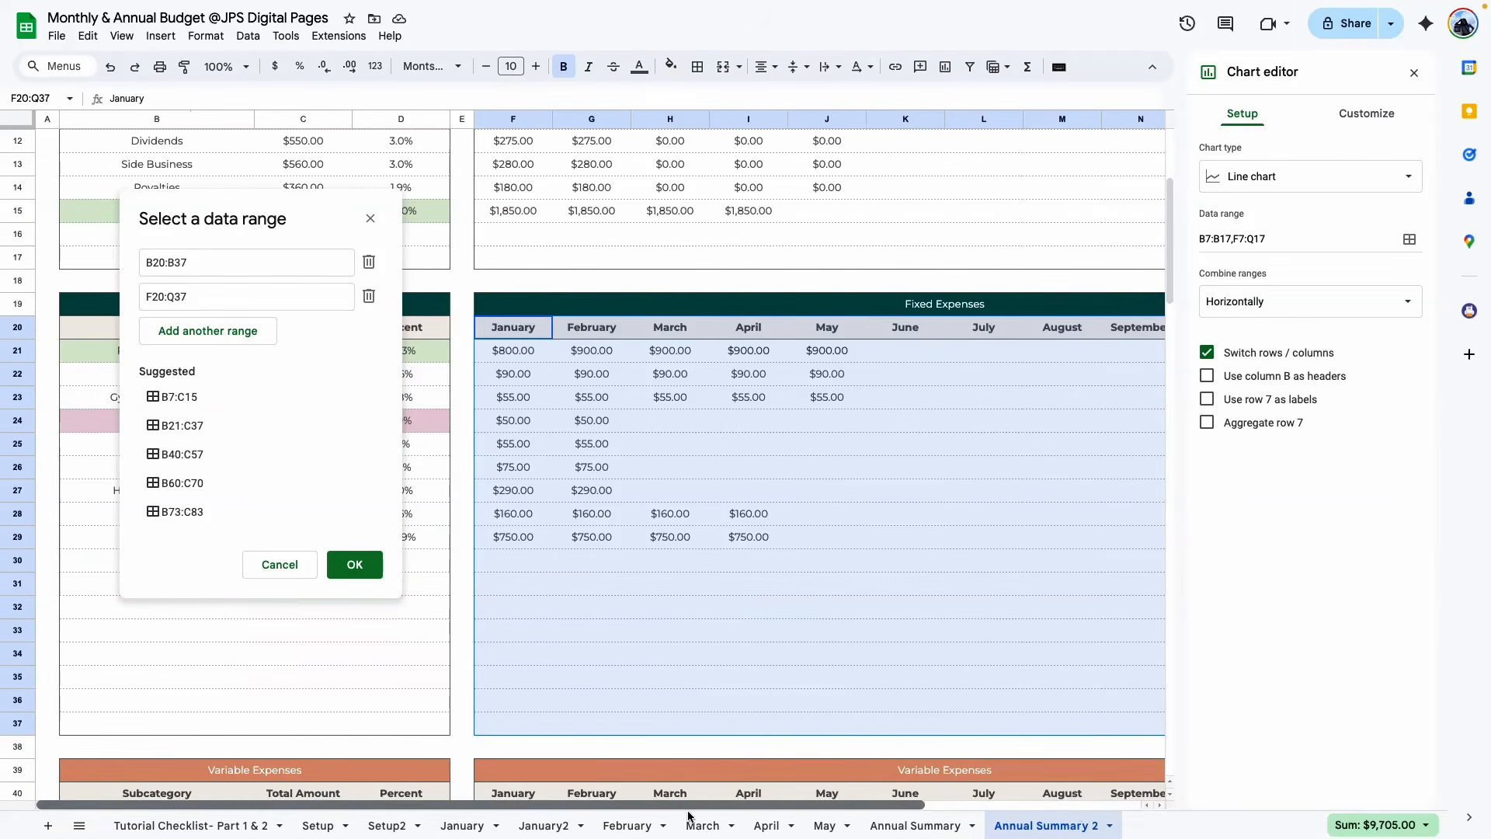
pyautogui.click(354, 565)
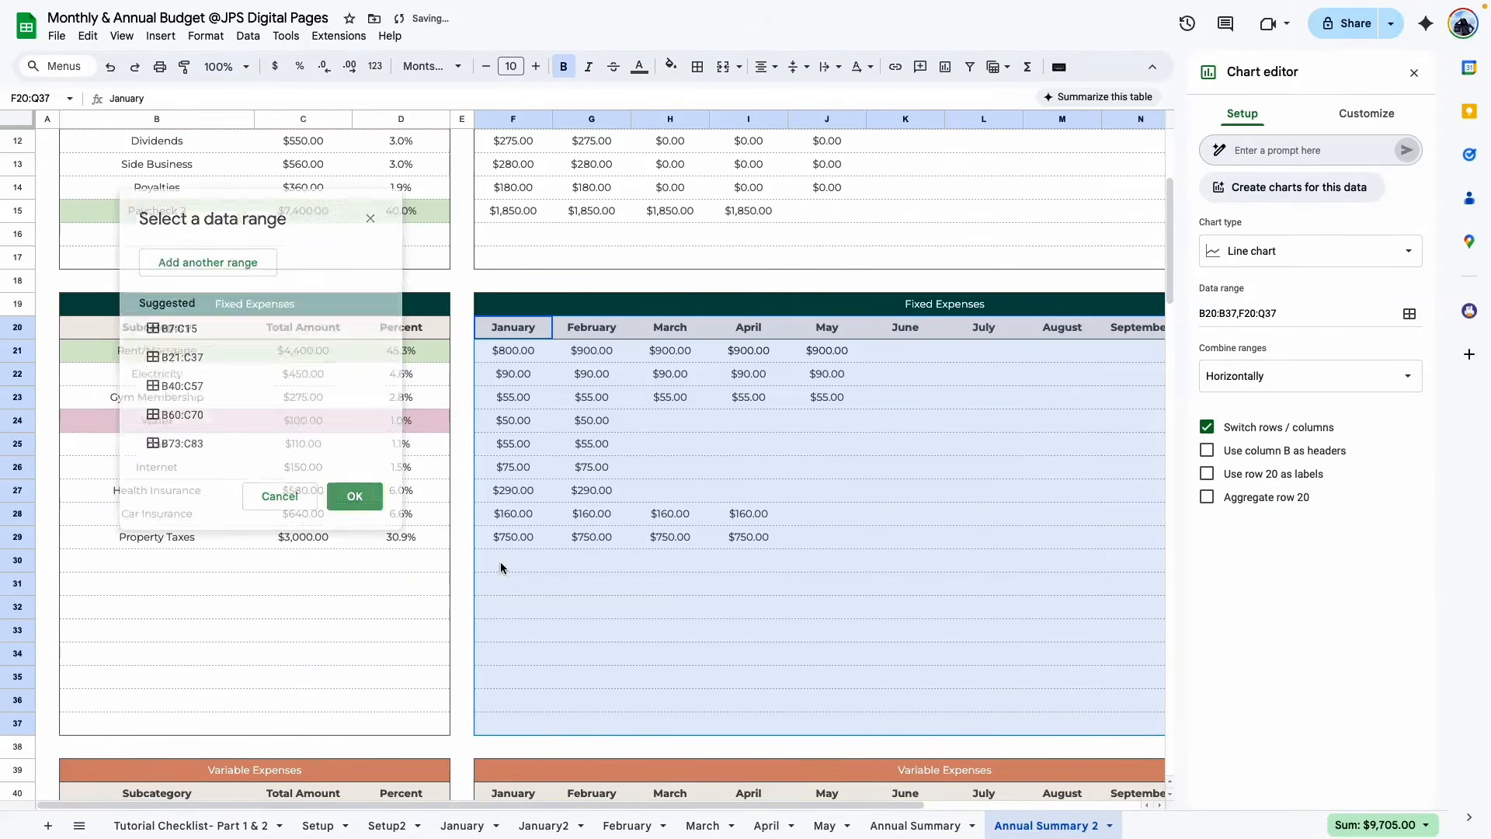
pyautogui.scroll(-6, 857, 567)
pyautogui.scroll(-15, 858, 564)
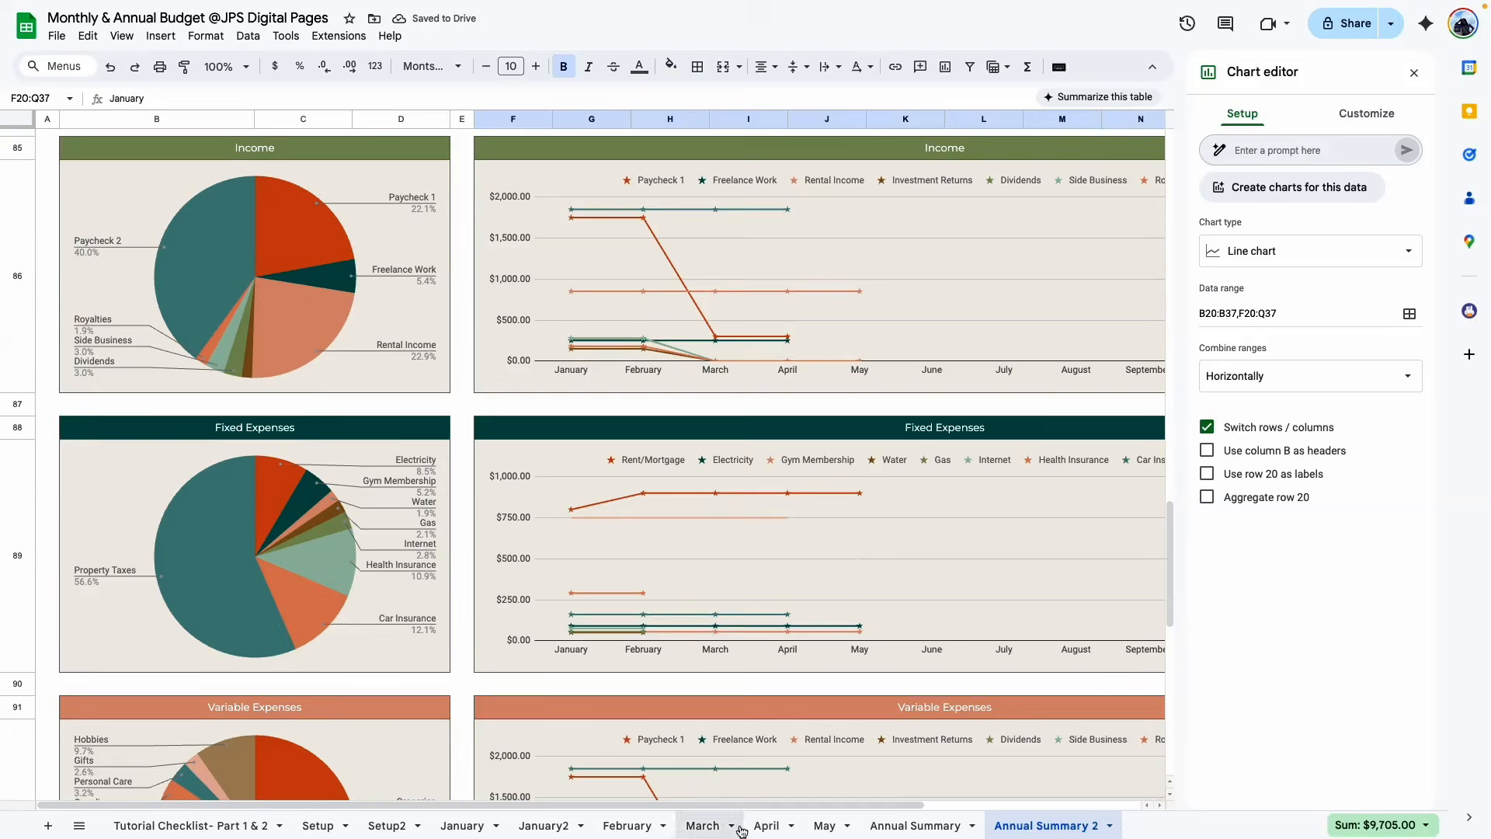
pyautogui.moveTo(686, 810); pyautogui.dragTo(912, 808)
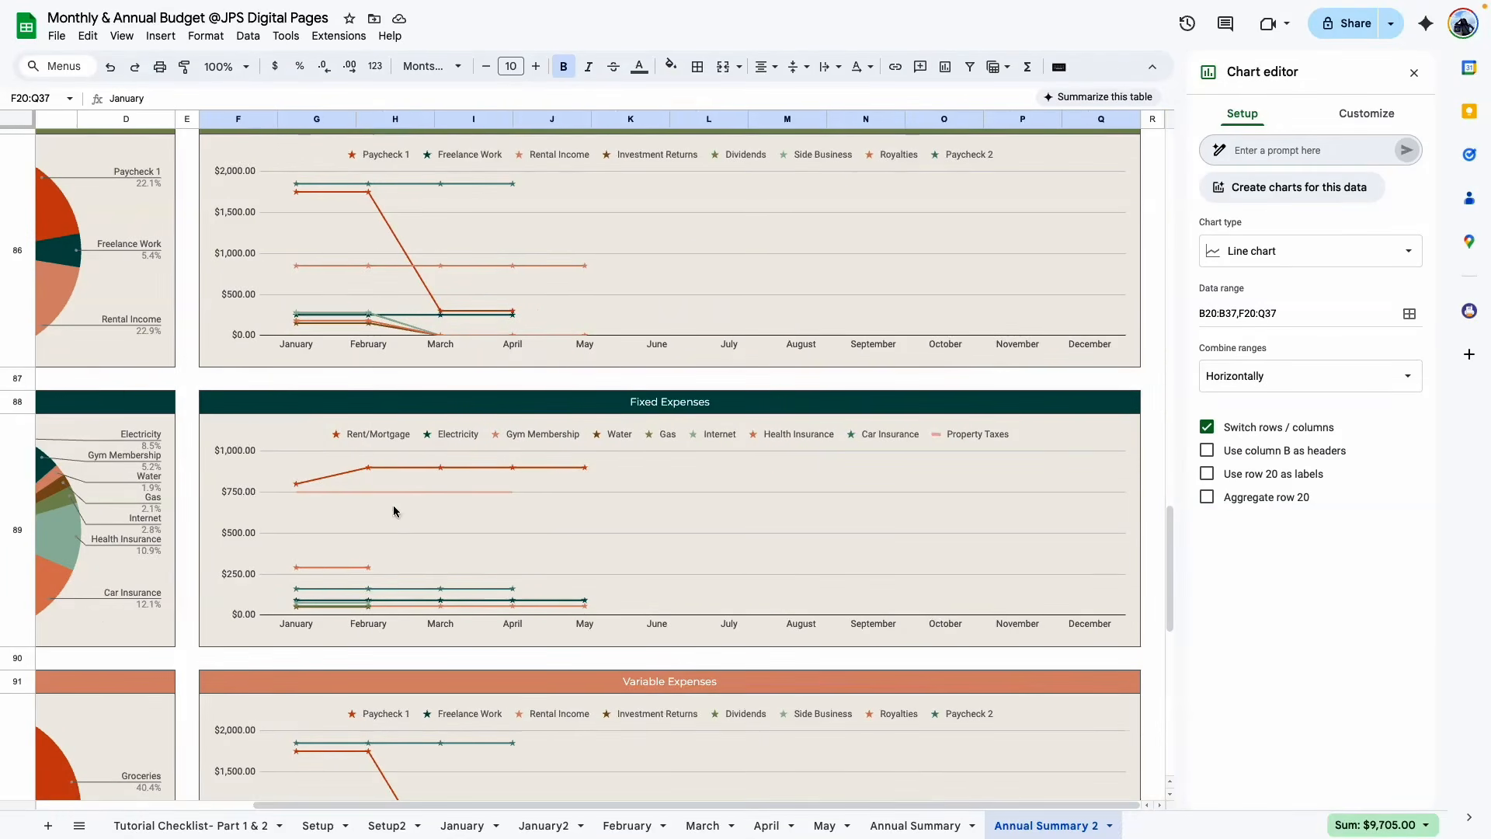
pyautogui.scroll(1, 855, 453)
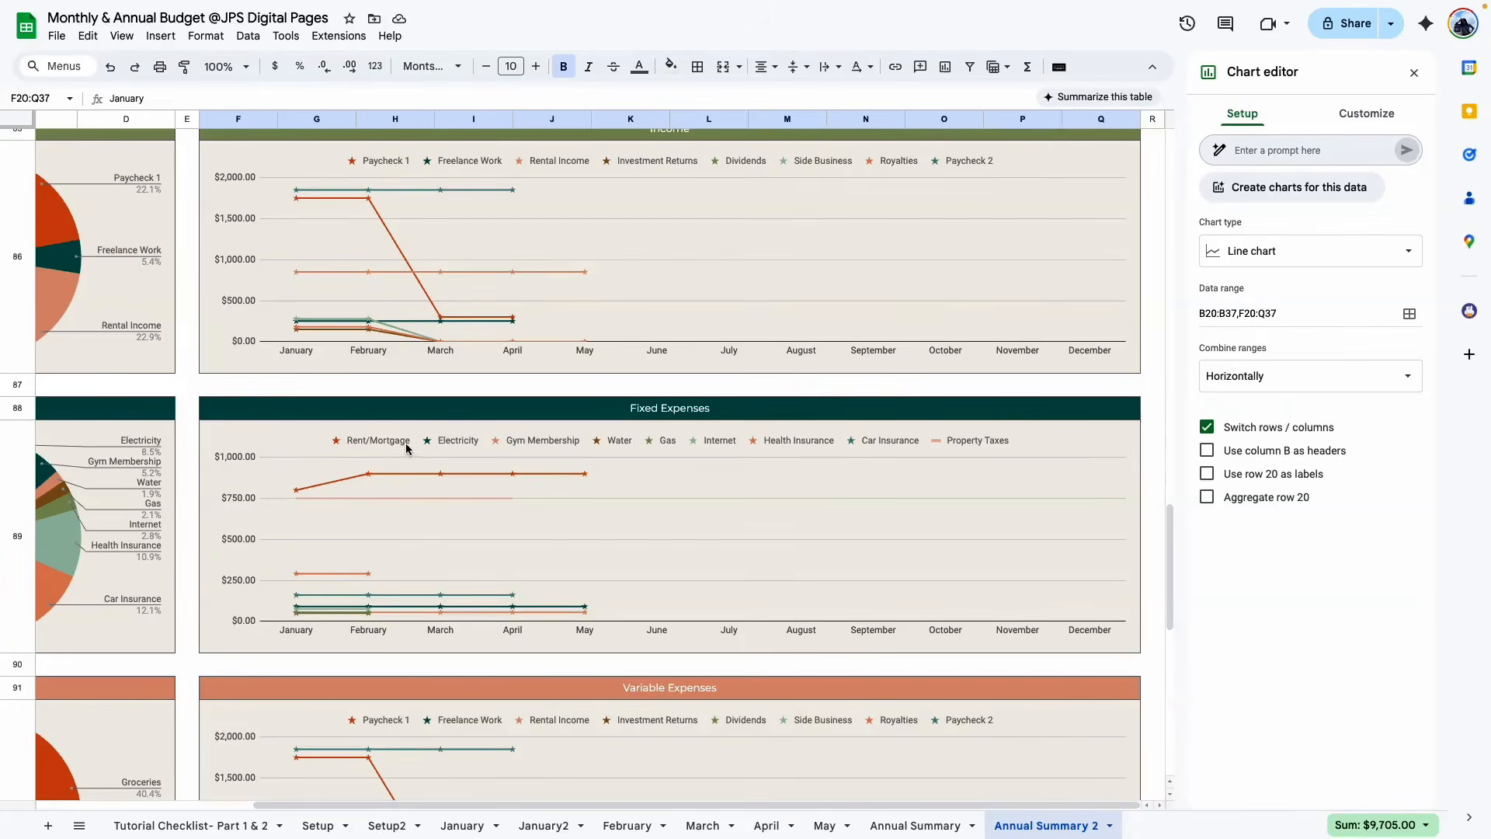
# Set the first data range of the Variable Expenses line chart to its subcategory column, B40:B57
pyautogui.scroll(-4, 548, 624)
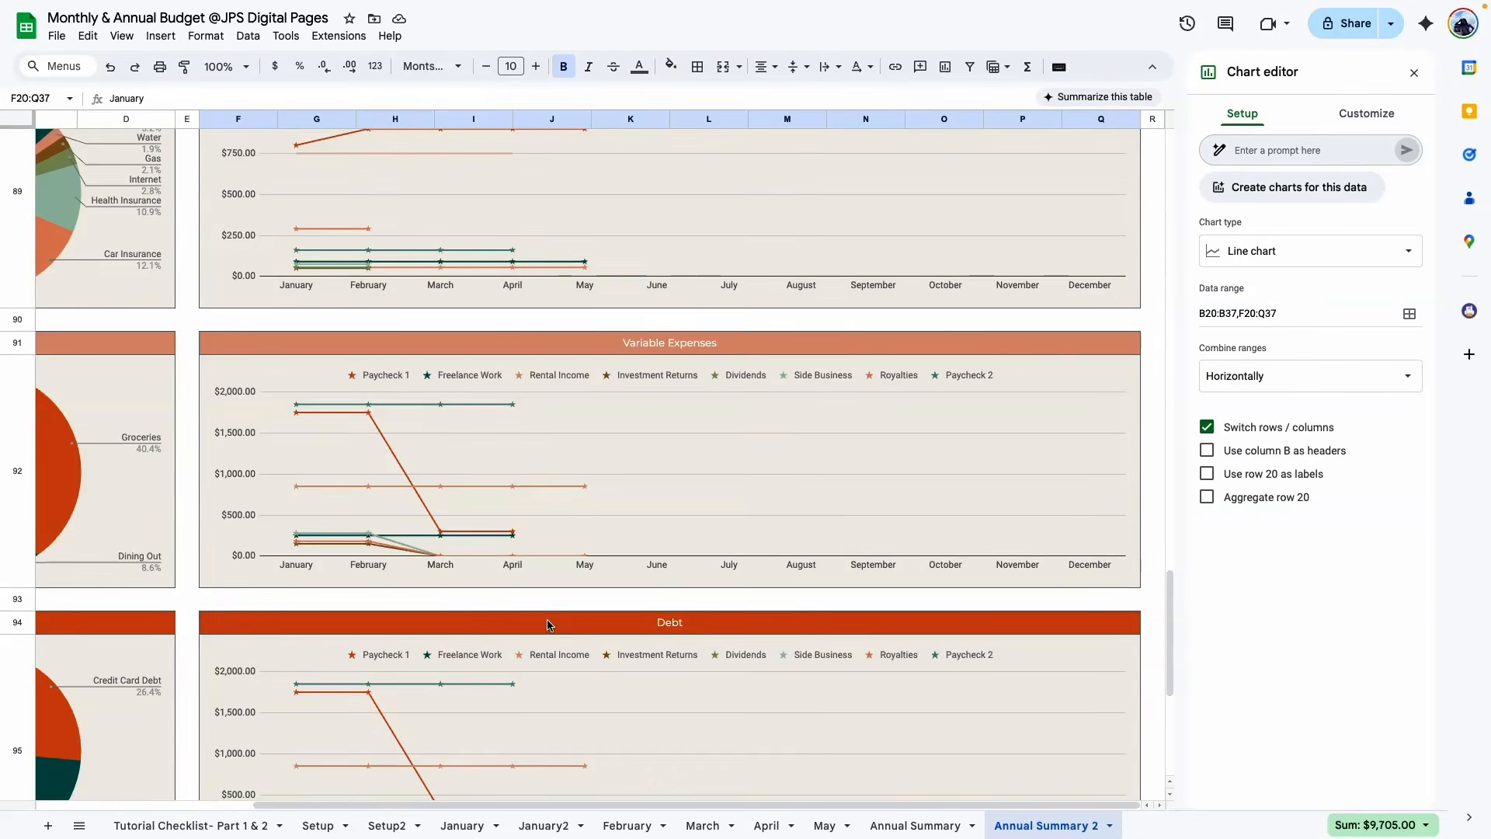
pyautogui.click(557, 435)
pyautogui.click(825, 440)
pyautogui.click(1030, 392)
pyautogui.click(1243, 114)
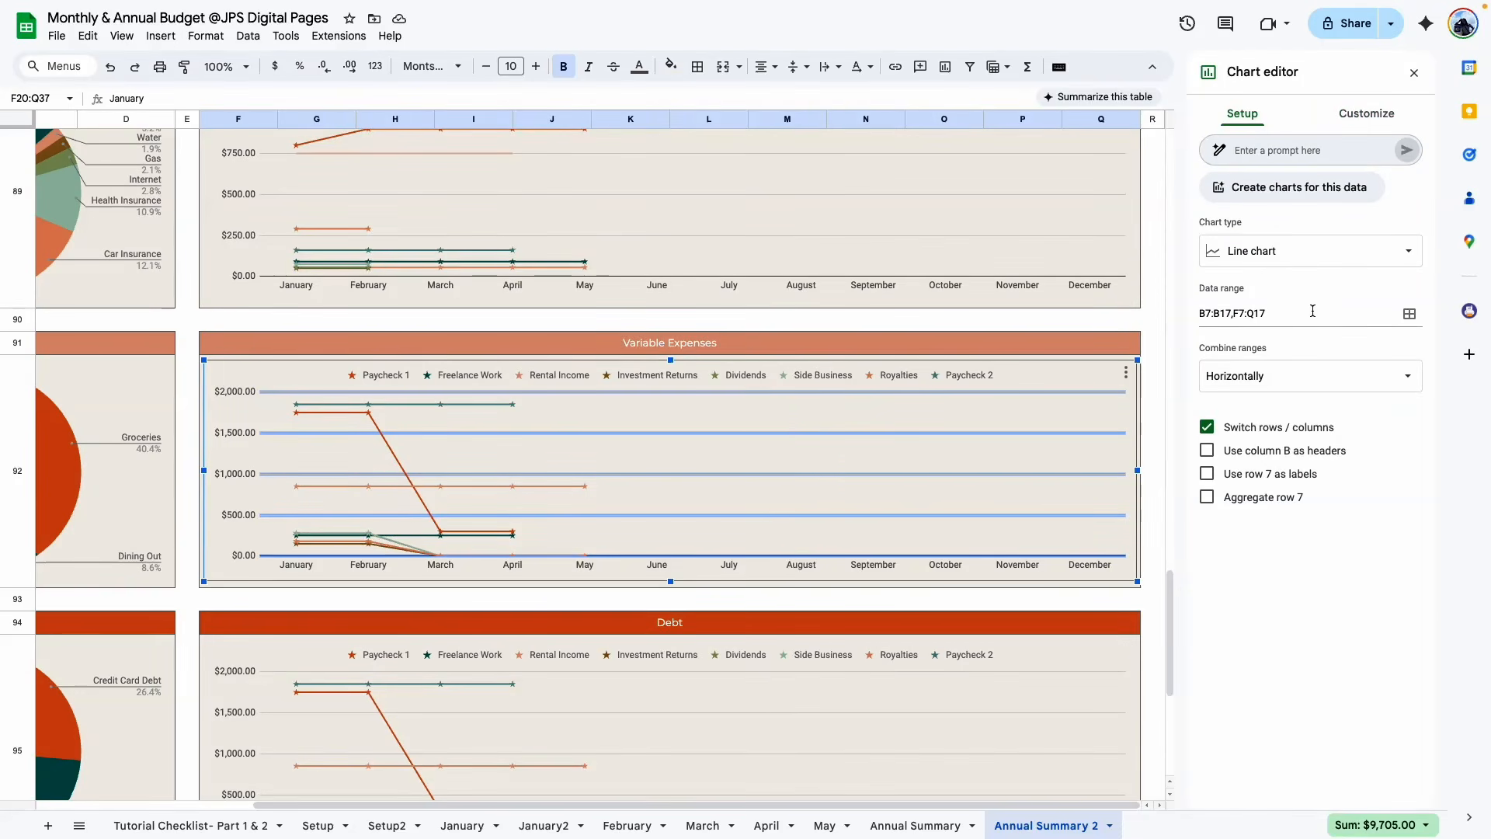
pyautogui.click(1410, 314)
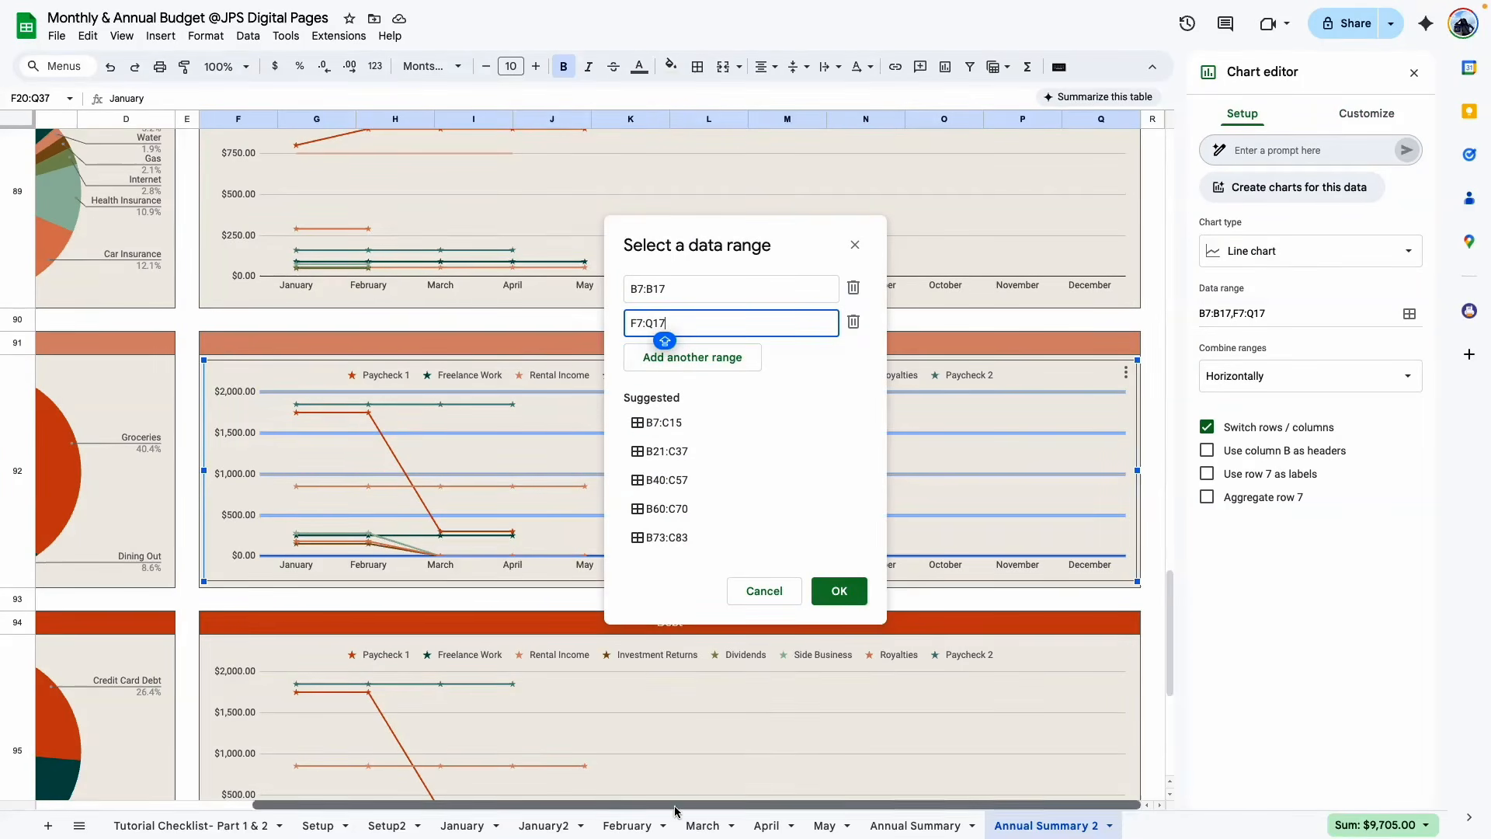
pyautogui.hscroll(-5, 466, 687)
pyautogui.scroll(15, 470, 637)
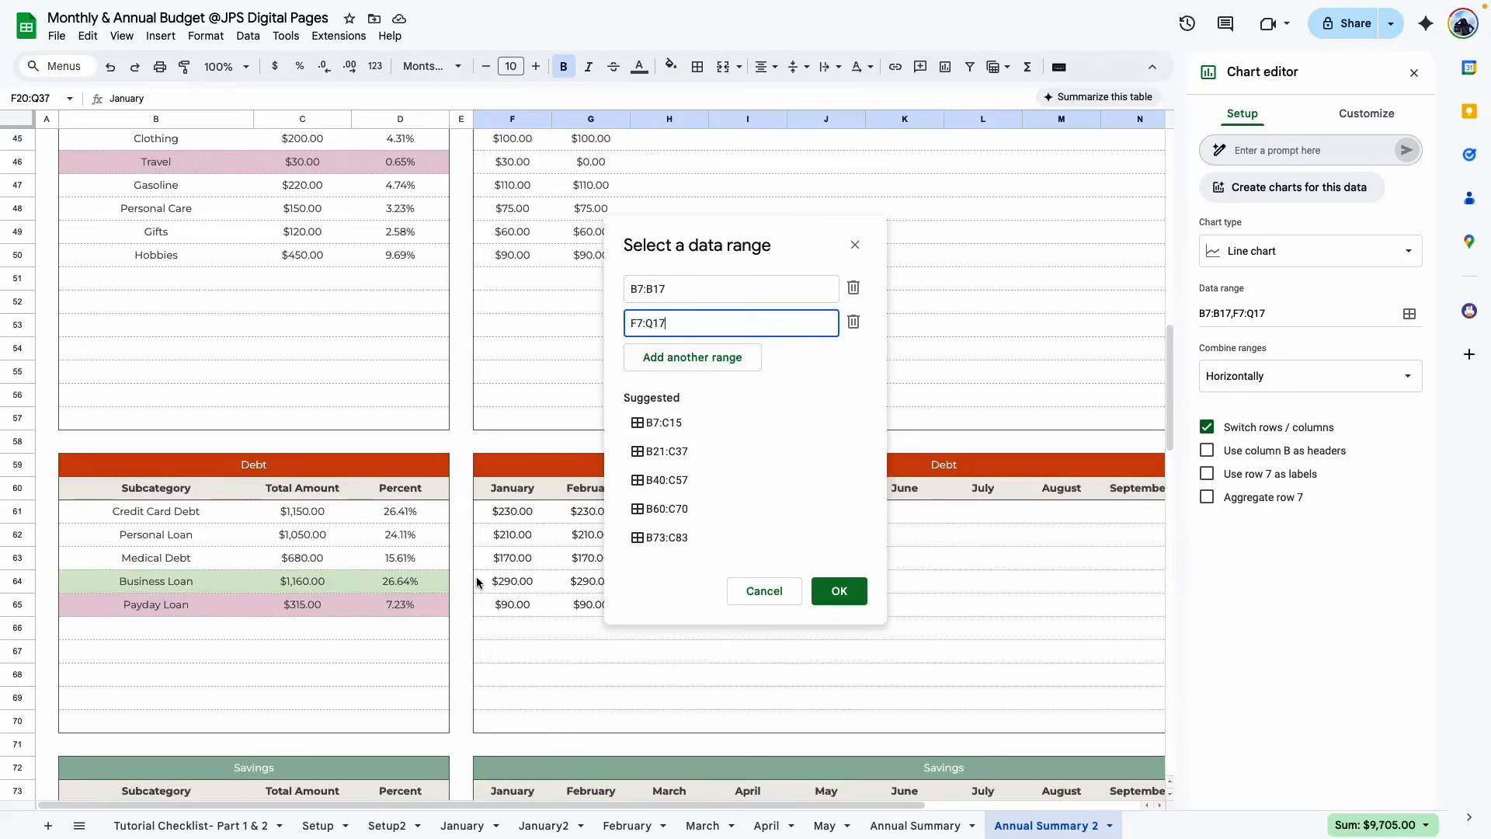
pyautogui.scroll(3, 477, 583)
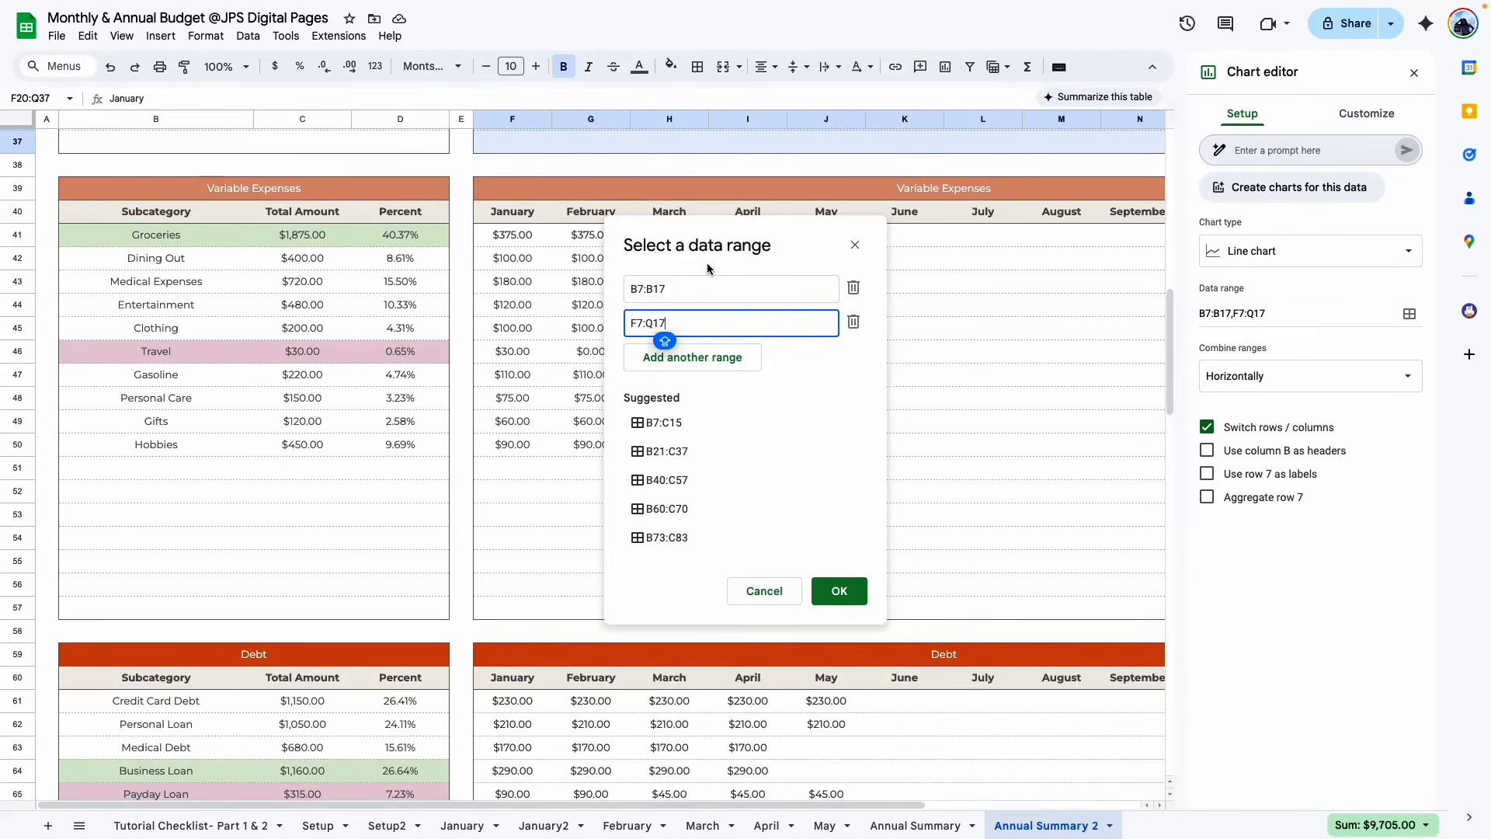
pyautogui.click(694, 287)
pyautogui.moveTo(189, 213); pyautogui.dragTo(194, 609)
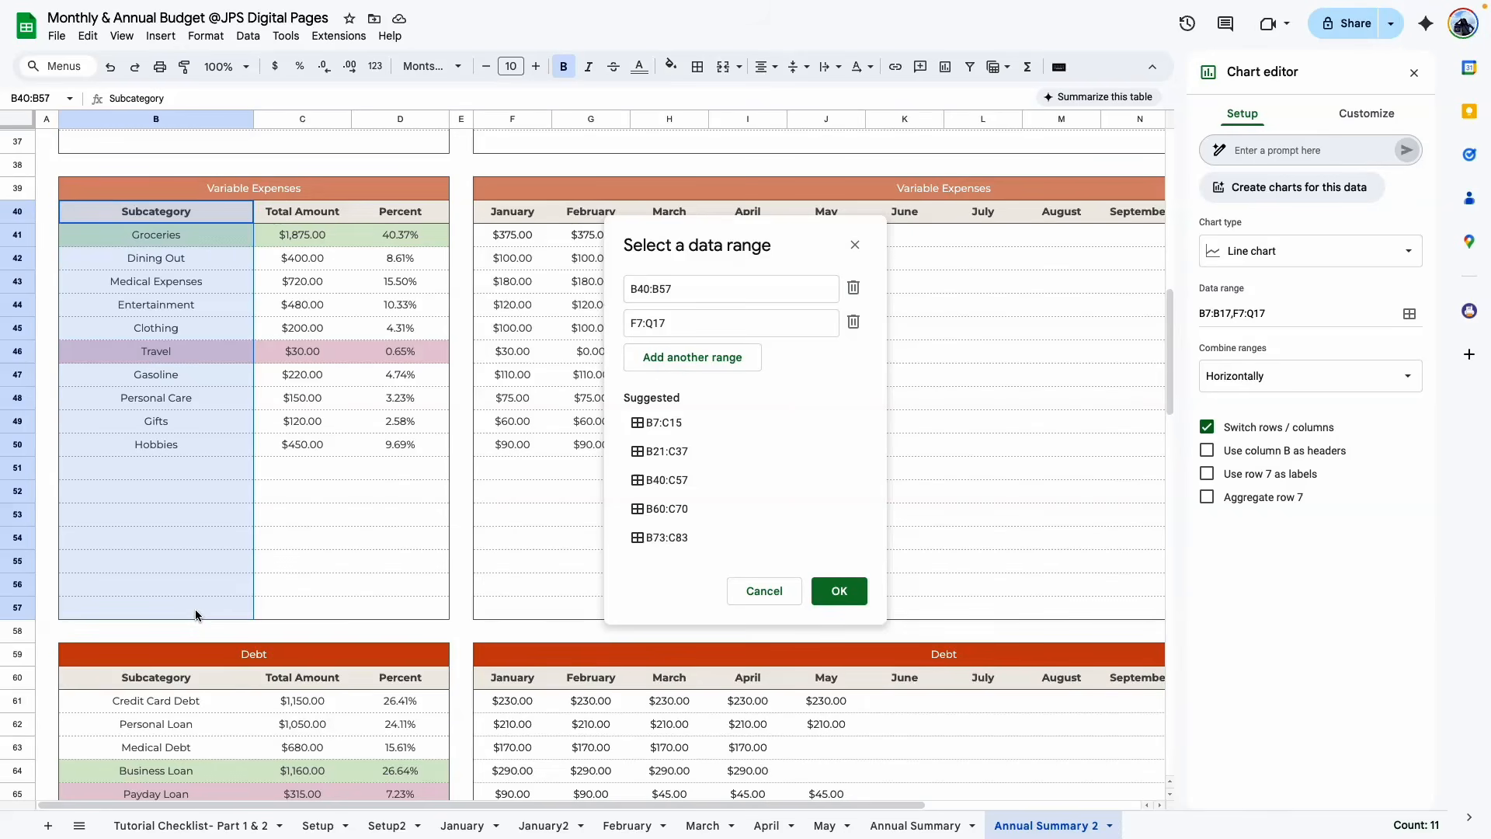
# Set the second data range of the Variable Expenses line chart to the monthly amounts in F40:Q57 and apply both ranges
pyautogui.click(777, 321)
pyautogui.moveTo(754, 227); pyautogui.dragTo(292, 215)
pyautogui.moveTo(499, 214); pyautogui.dragTo(1128, 620)
pyautogui.moveTo(1065, 808); pyautogui.dragTo(845, 808)
pyautogui.click(358, 579)
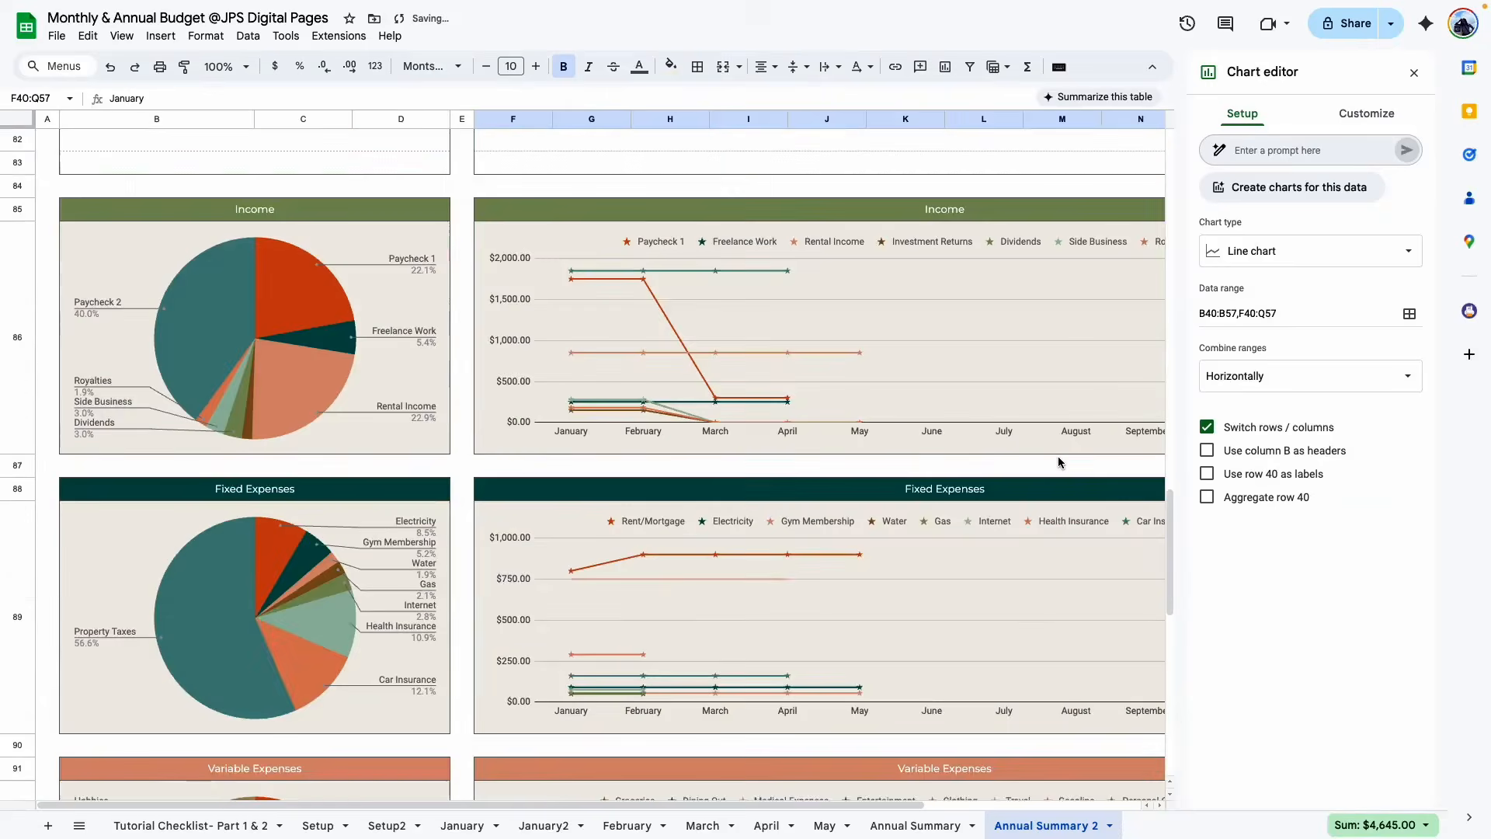
pyautogui.scroll(3, 1002, 437)
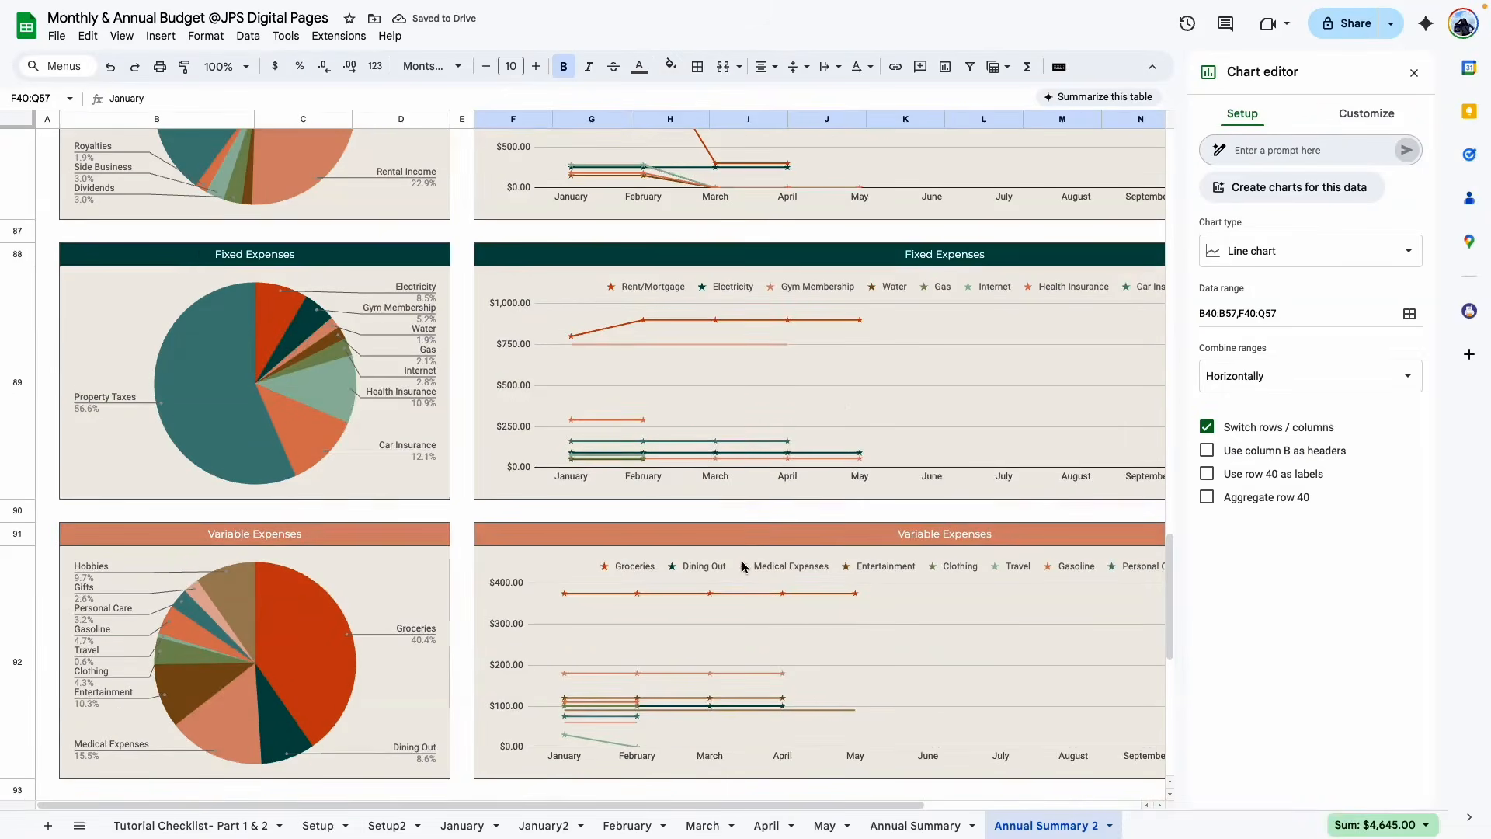
# Open the Debt line chart for editing
pyautogui.scroll(-2, 743, 567)
pyautogui.moveTo(635, 805); pyautogui.dragTo(686, 806)
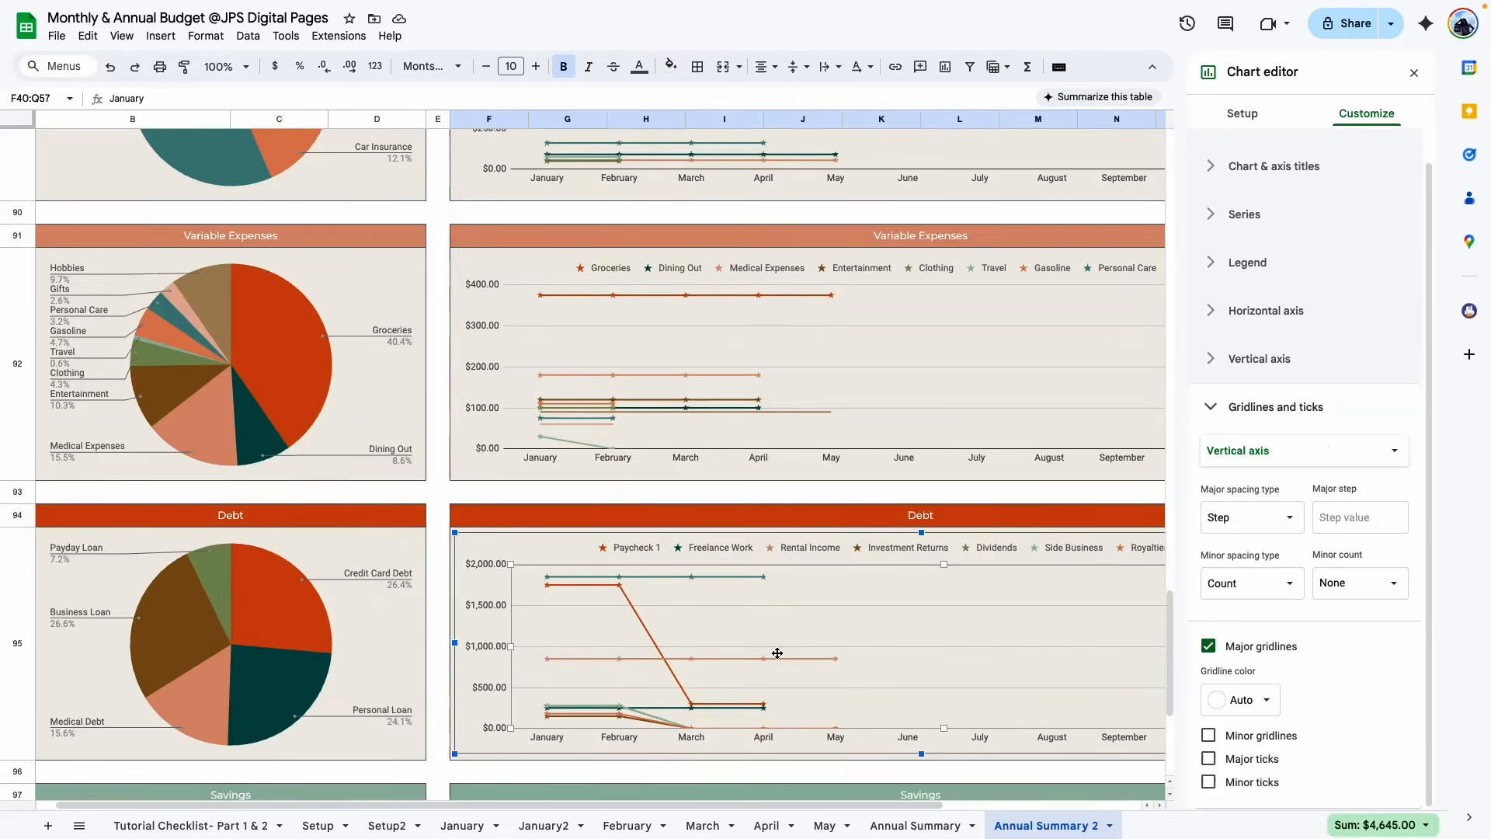
pyautogui.scroll(-4, 777, 652)
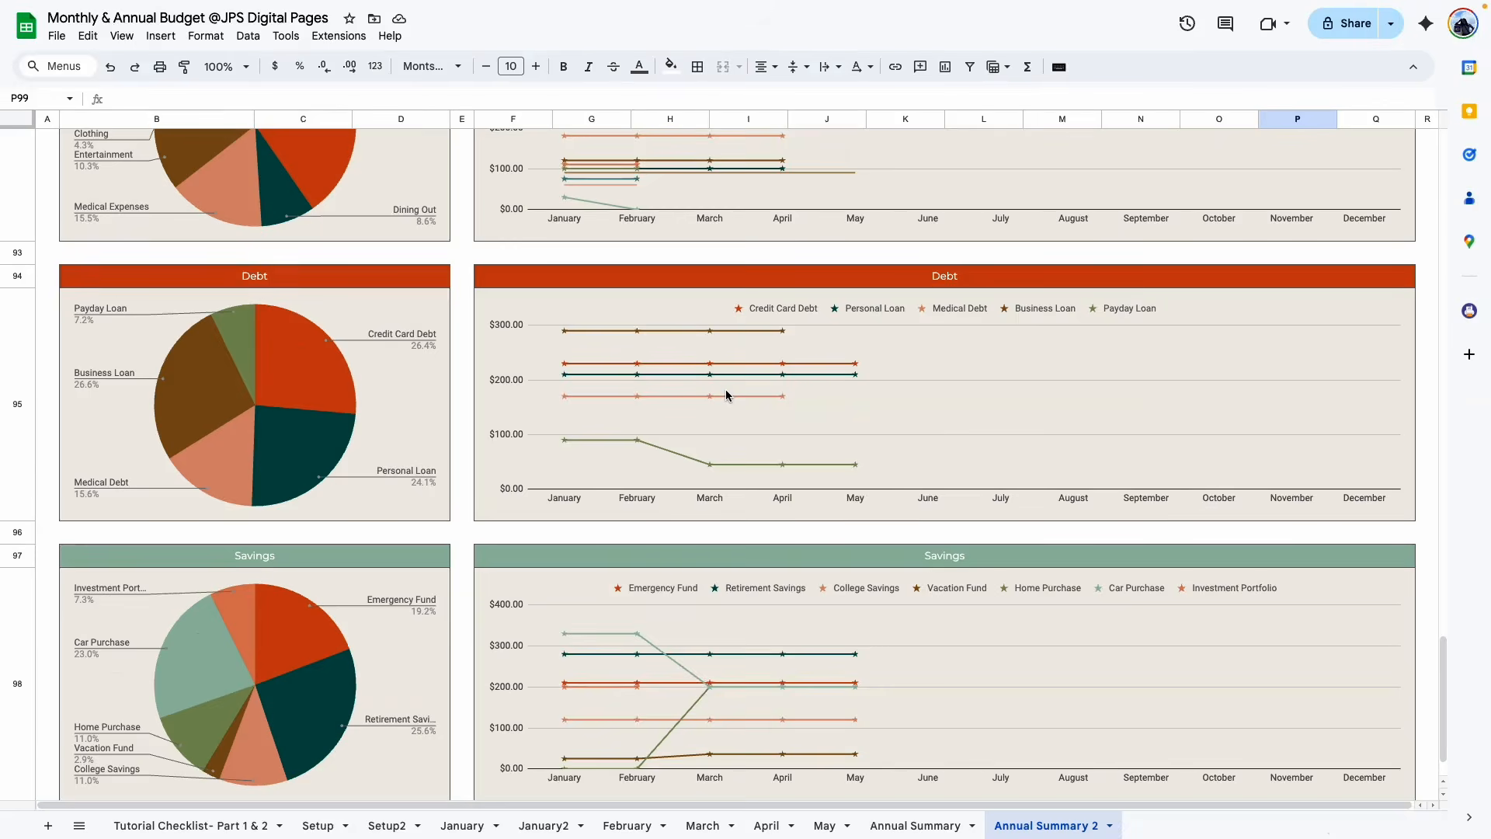
# Compare the Debt and Savings line charts on Annual Summary 2 with the corresponding charts on the Annual Summary sheet
pyautogui.scroll(-1, 726, 395)
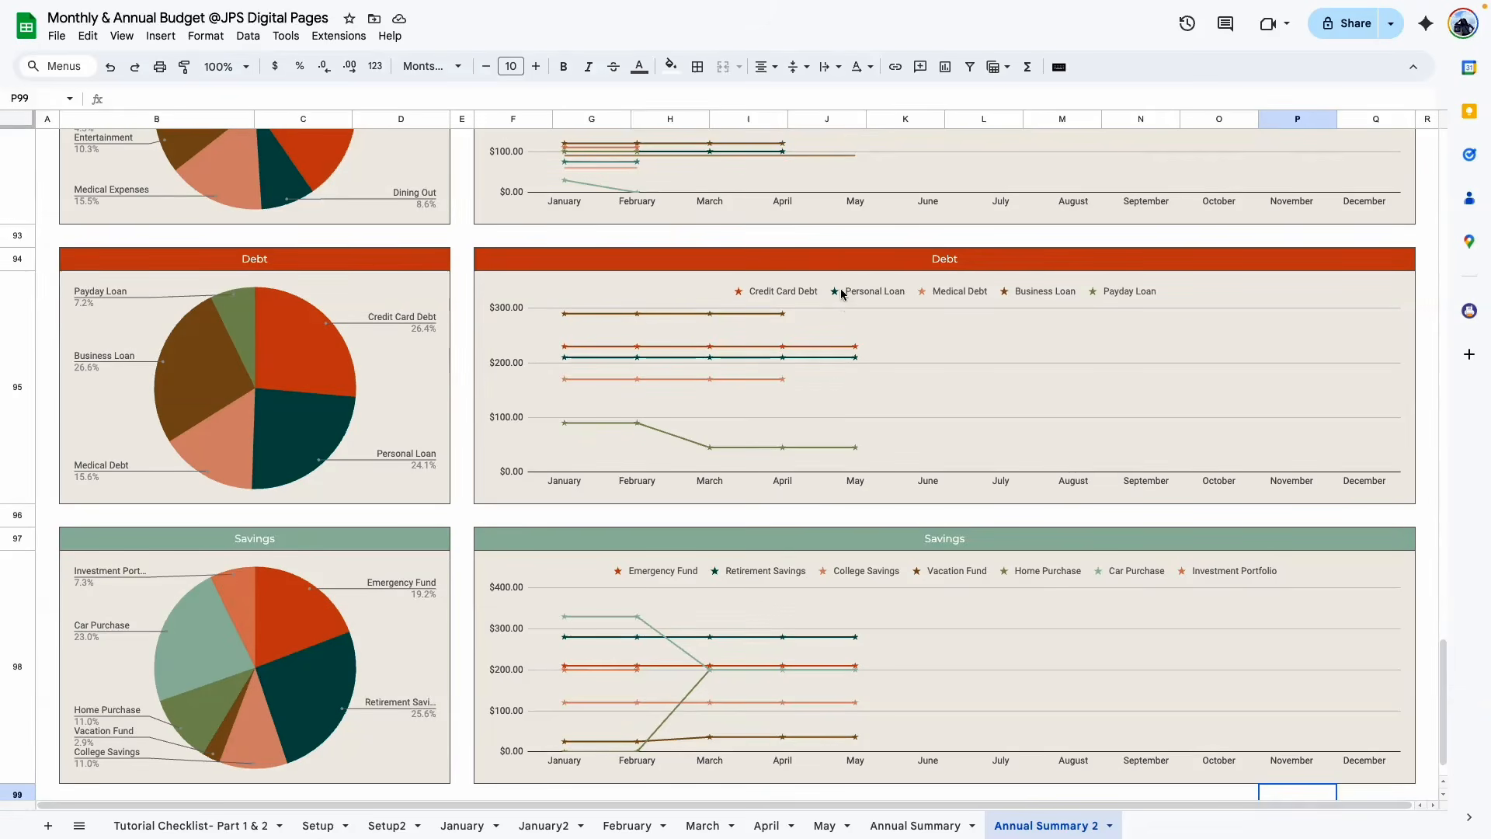
pyautogui.scroll(-1, 677, 533)
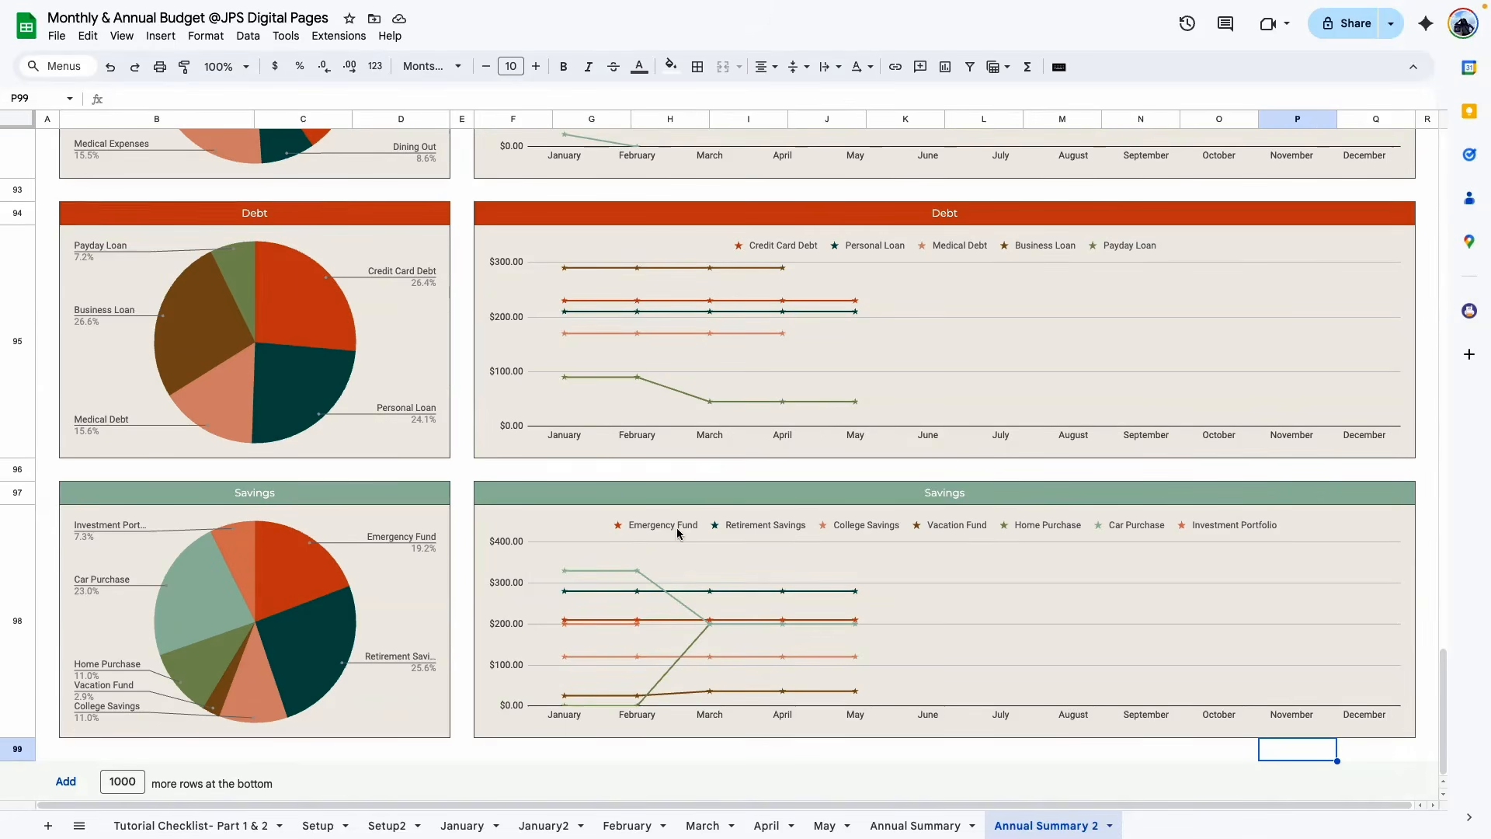
pyautogui.scroll(10, 622, 590)
pyautogui.scroll(10, 628, 589)
pyautogui.click(916, 825)
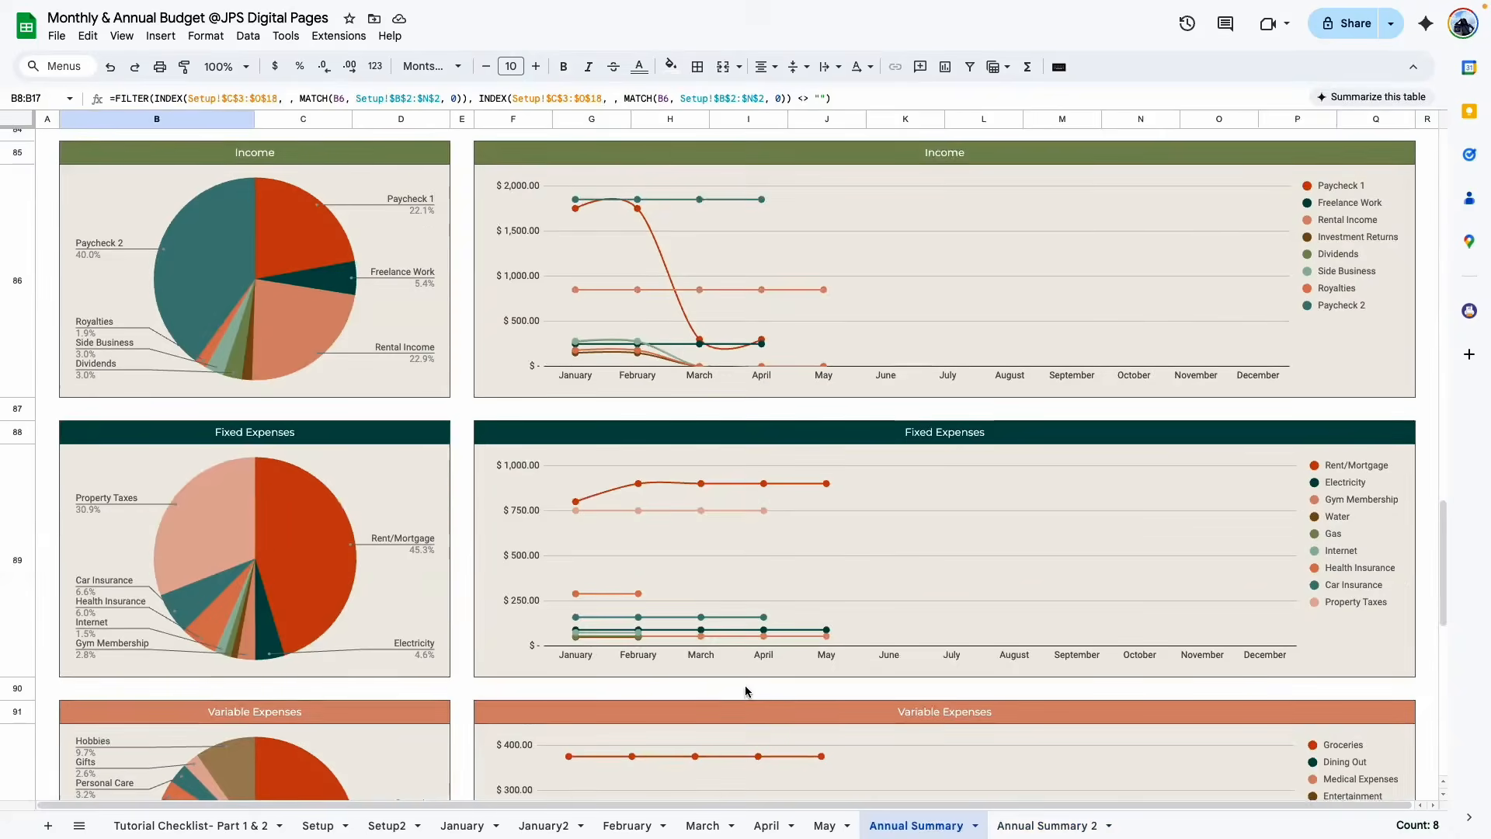
pyautogui.scroll(-2, 746, 683)
pyautogui.scroll(-6, 738, 668)
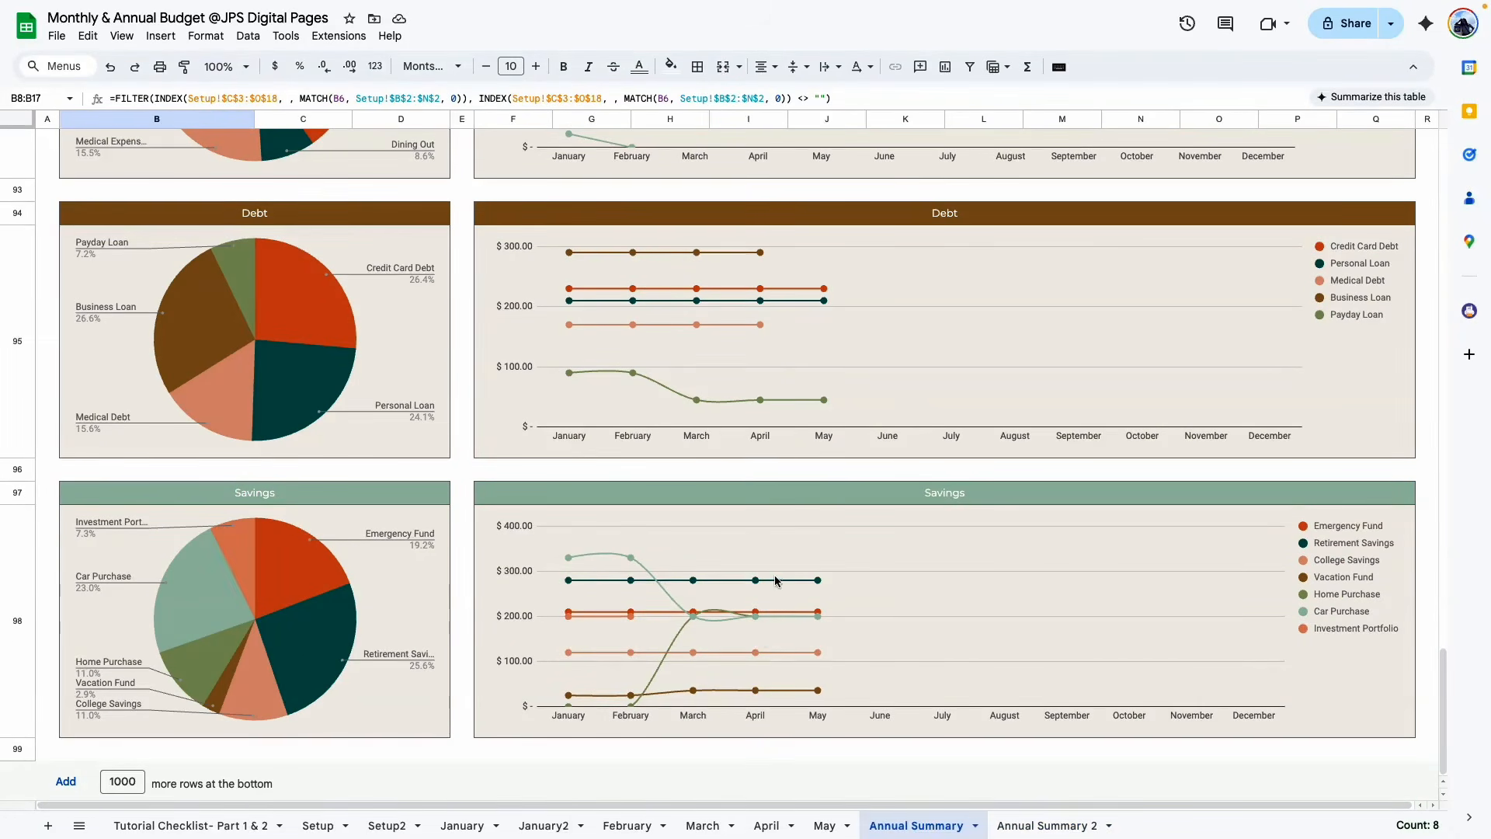
pyautogui.click(1047, 825)
pyautogui.scroll(-15, 632, 634)
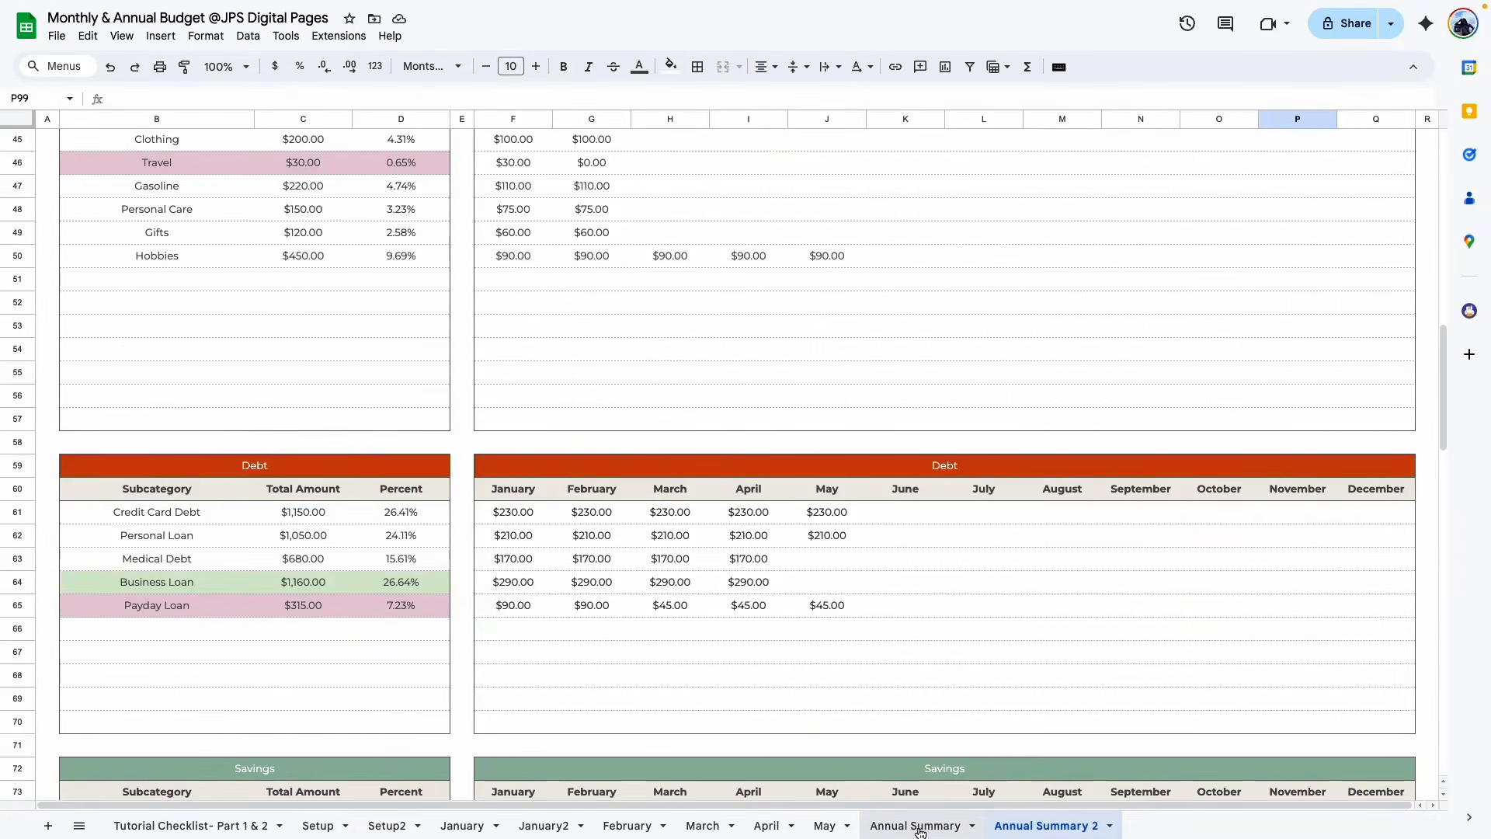
pyautogui.click(915, 825)
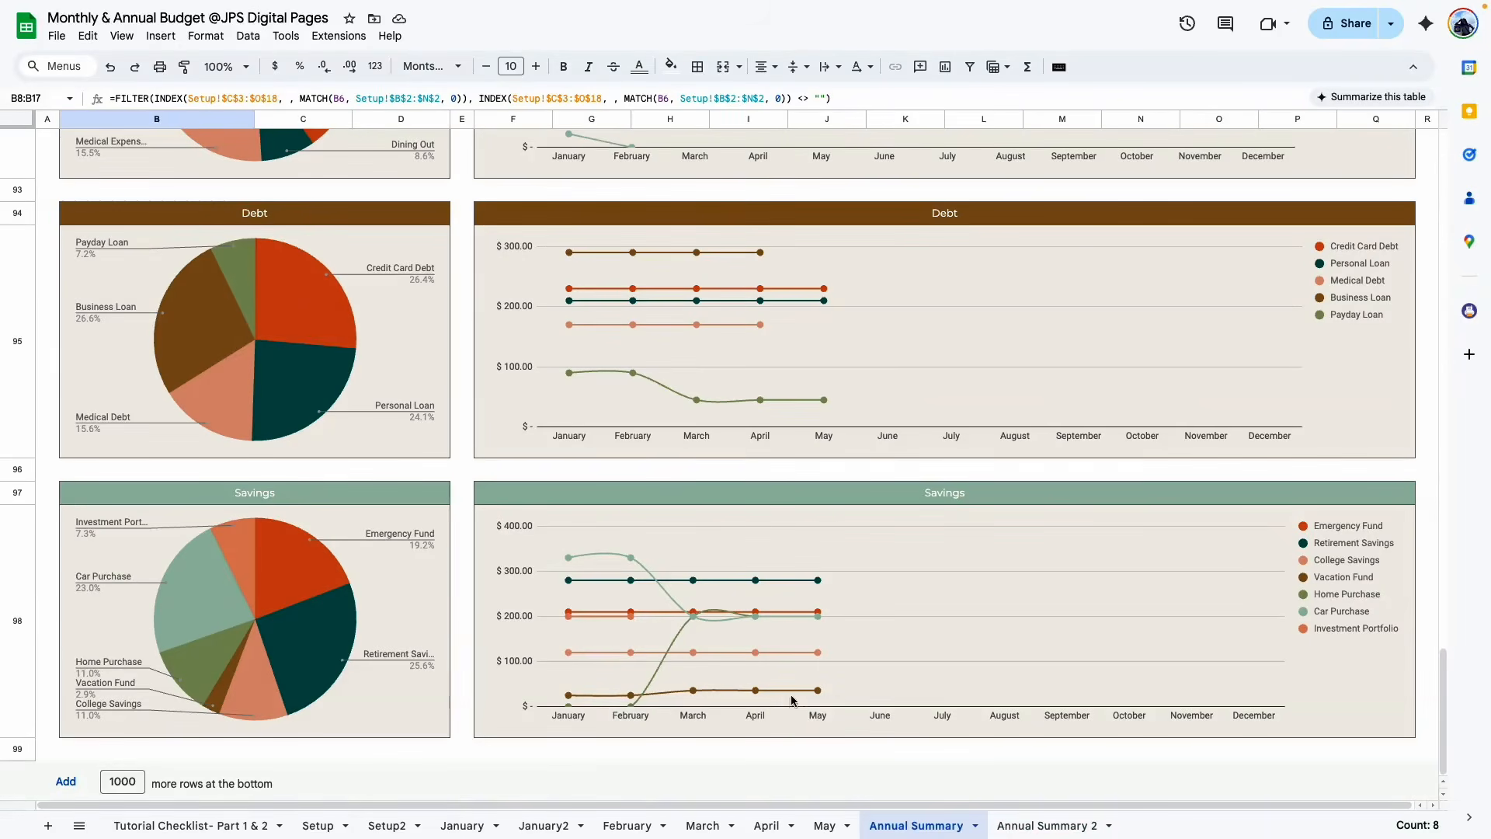
# Mark "Add graphs (annual tab)" as completed on the Tutorial Checklist- Part 1 & 2 sheet
pyautogui.click(200, 823)
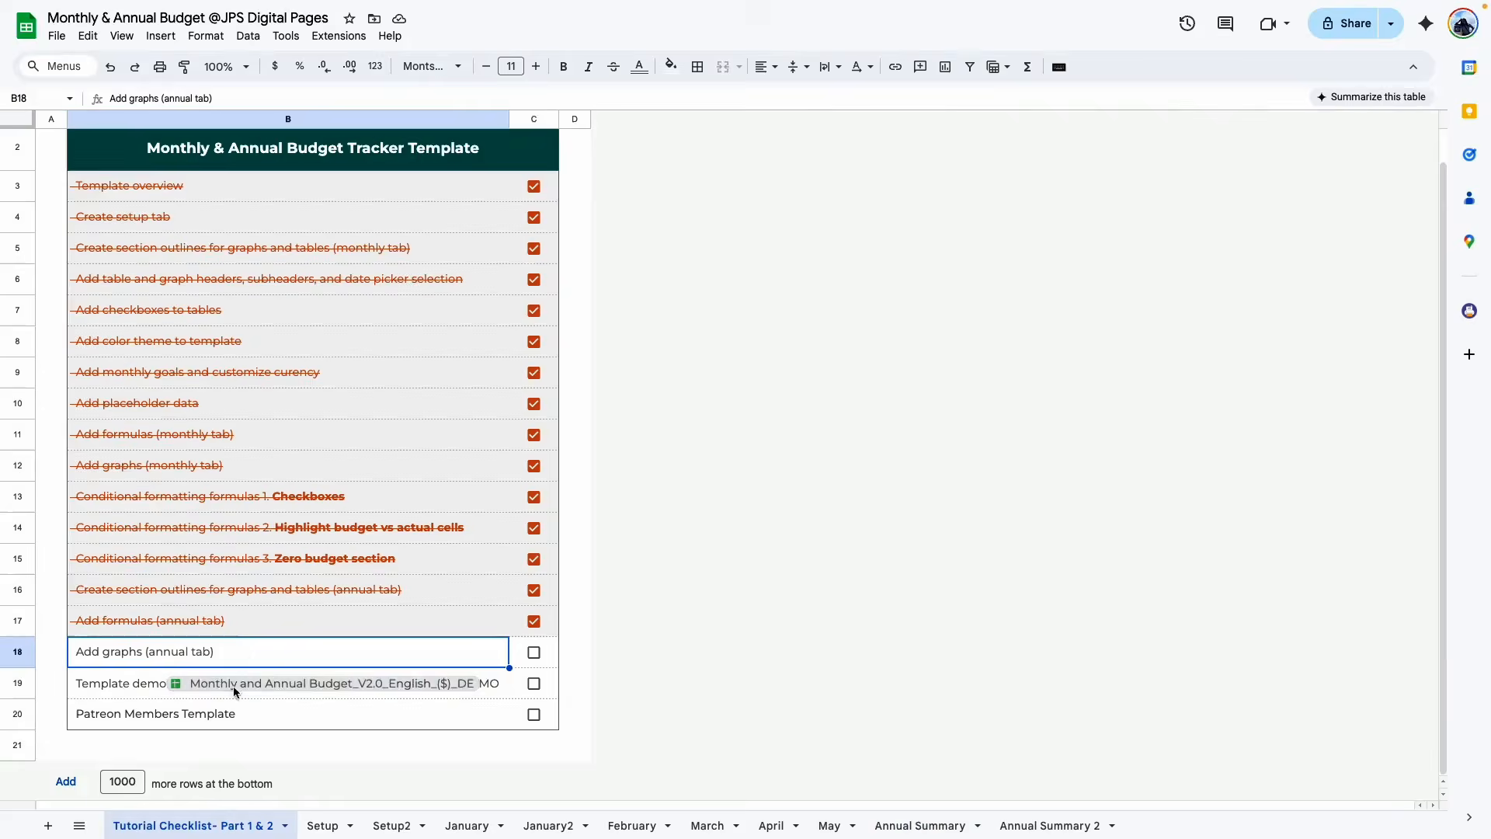
pyautogui.click(233, 67)
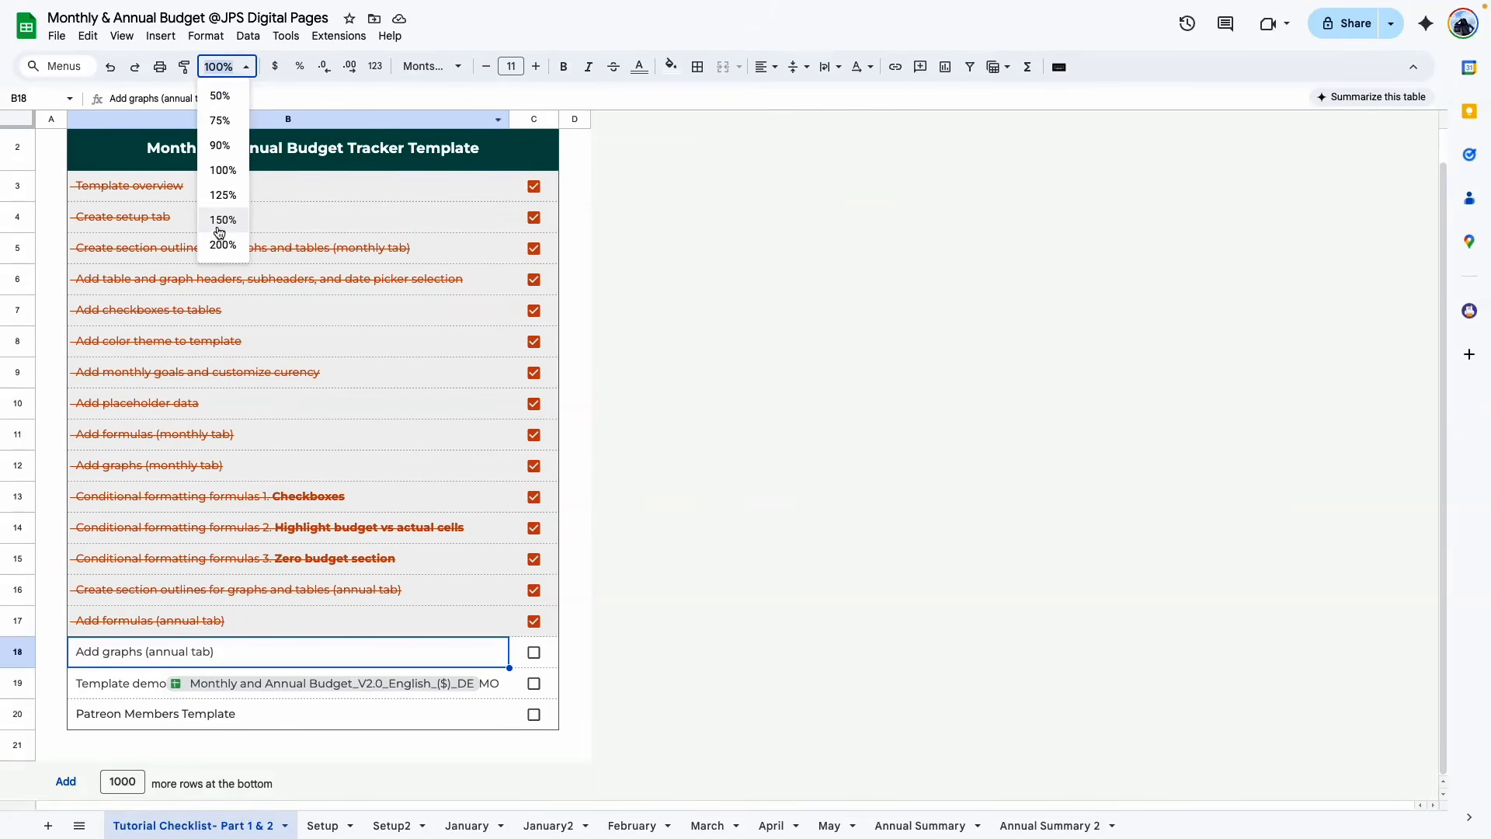
pyautogui.click(221, 246)
pyautogui.scroll(-5, 581, 530)
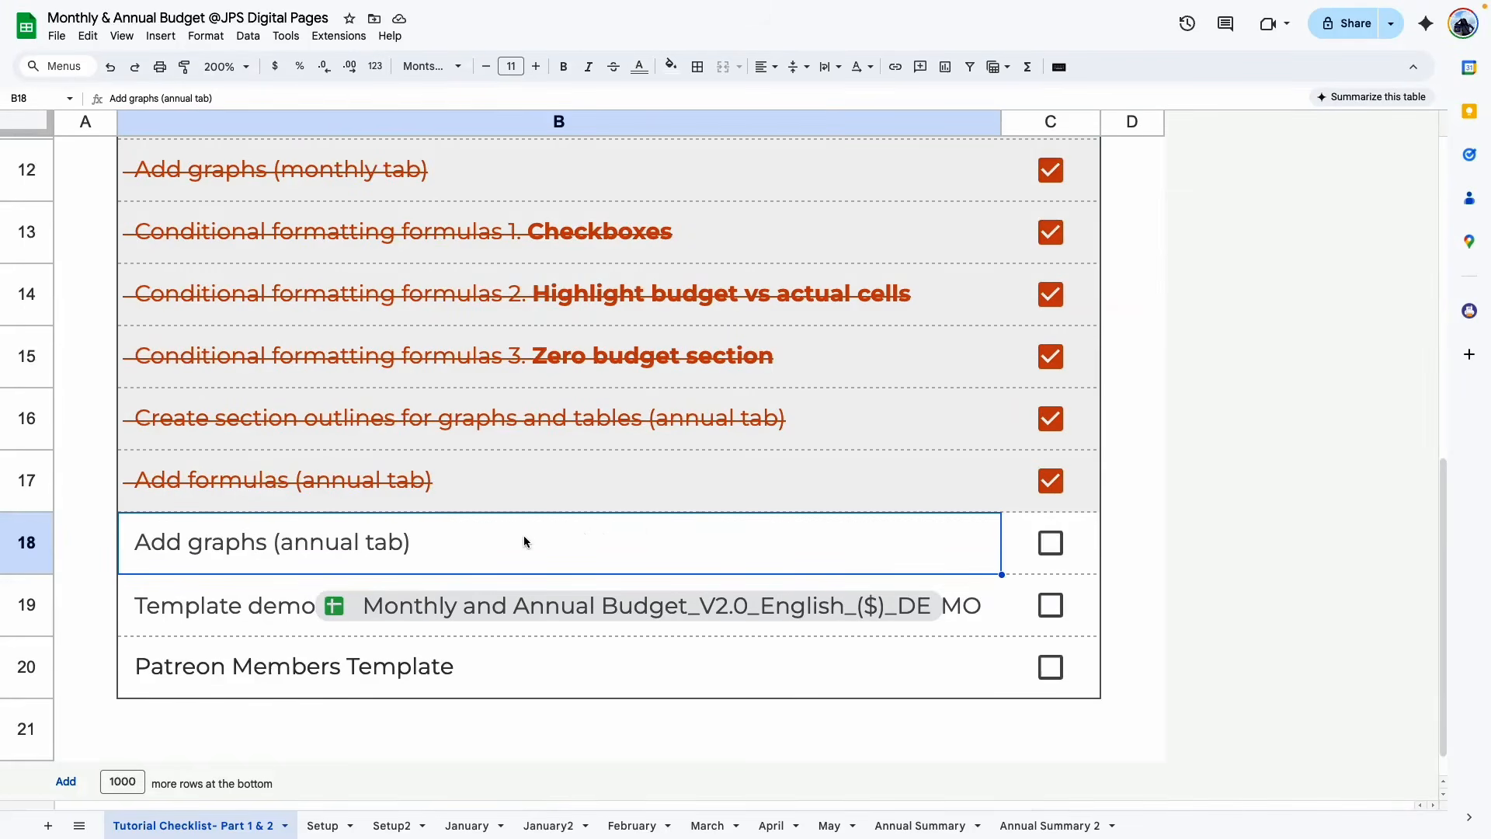
pyautogui.click(1051, 544)
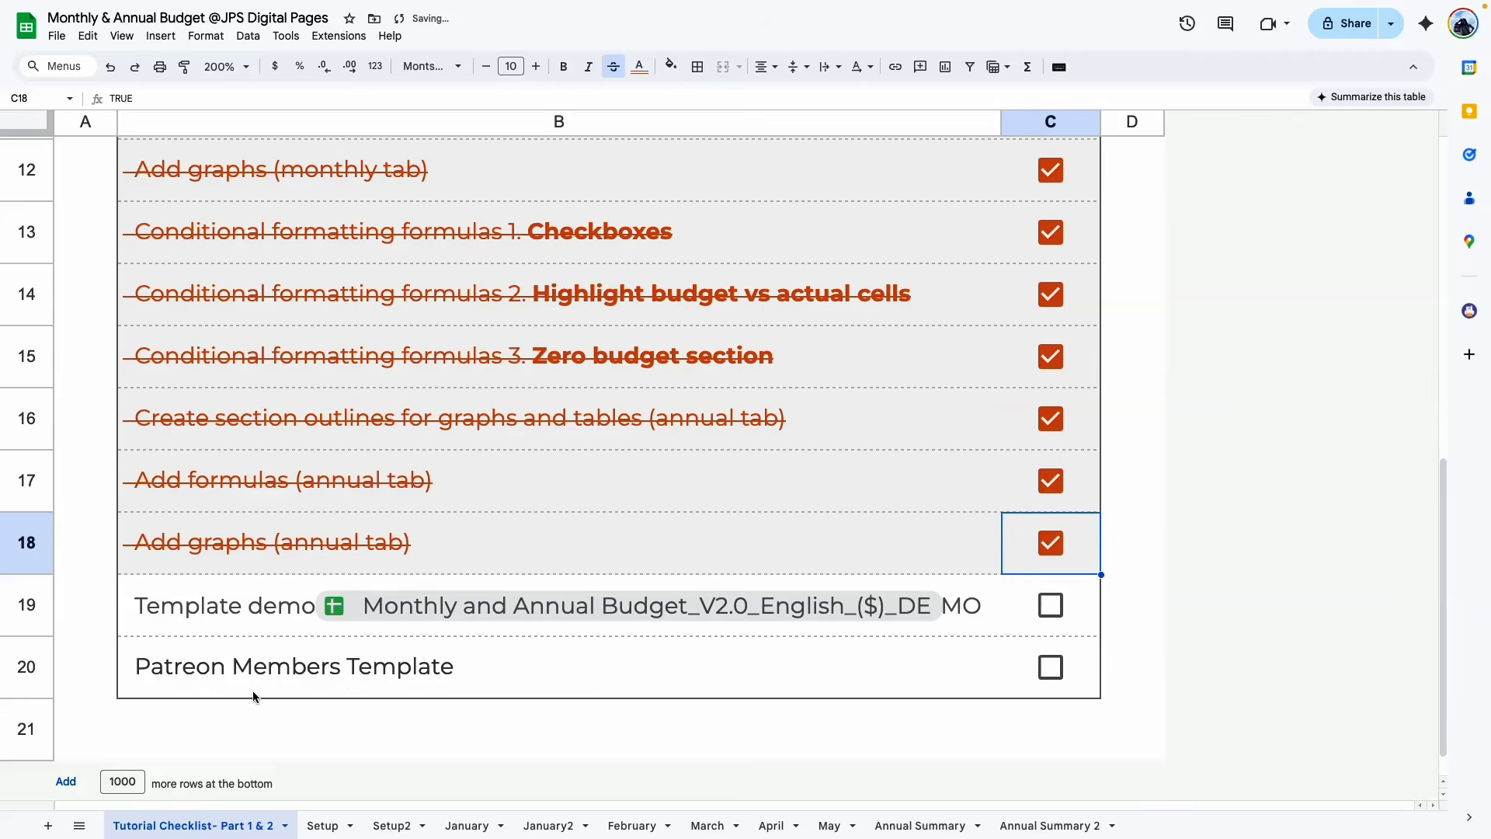
# Mark "Patreon Members Template" as completed in the tutorial checklist
pyautogui.click(343, 686)
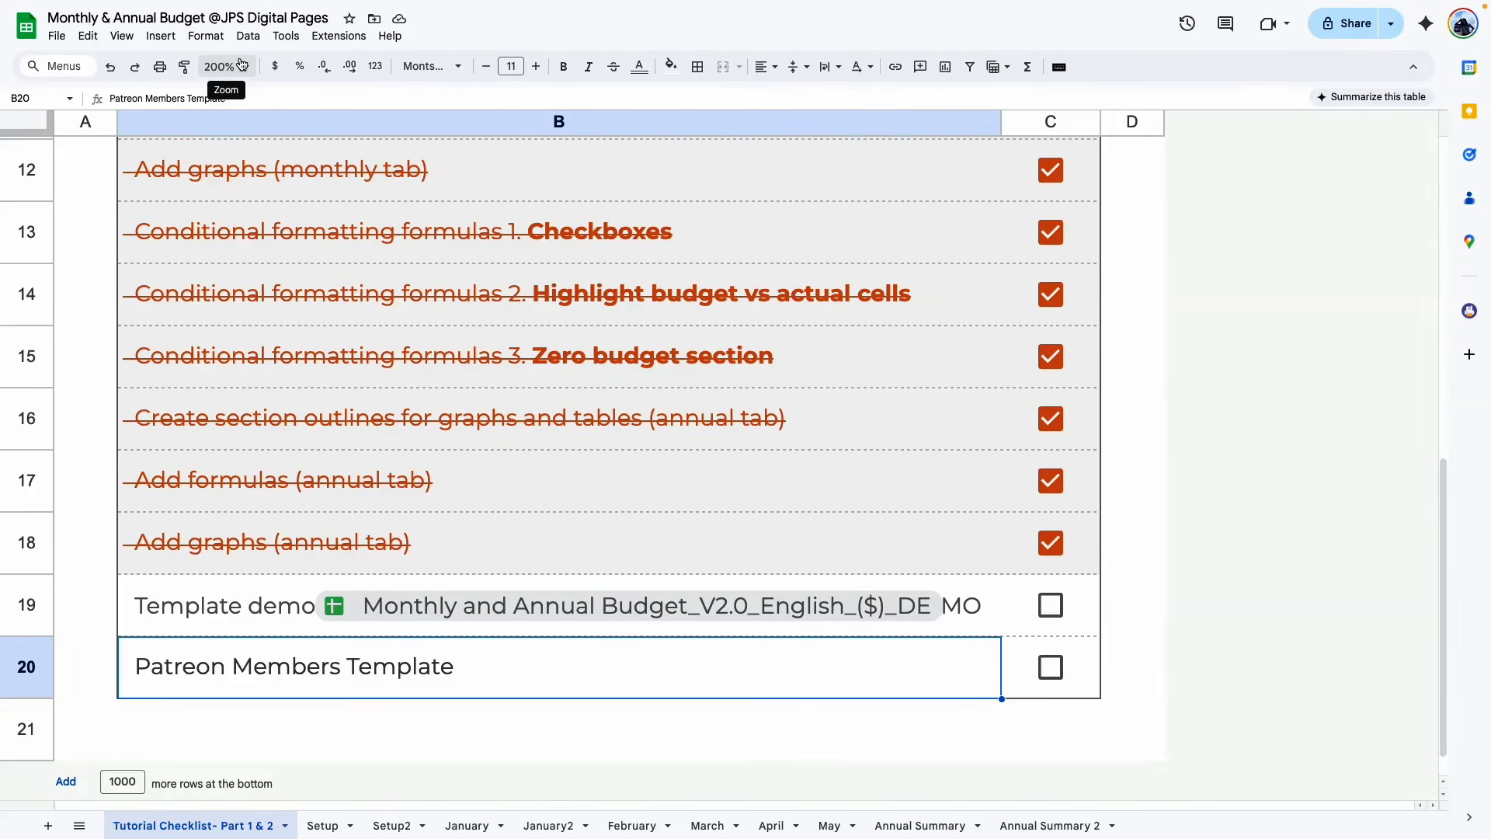
pyautogui.scroll(1, 655, 748)
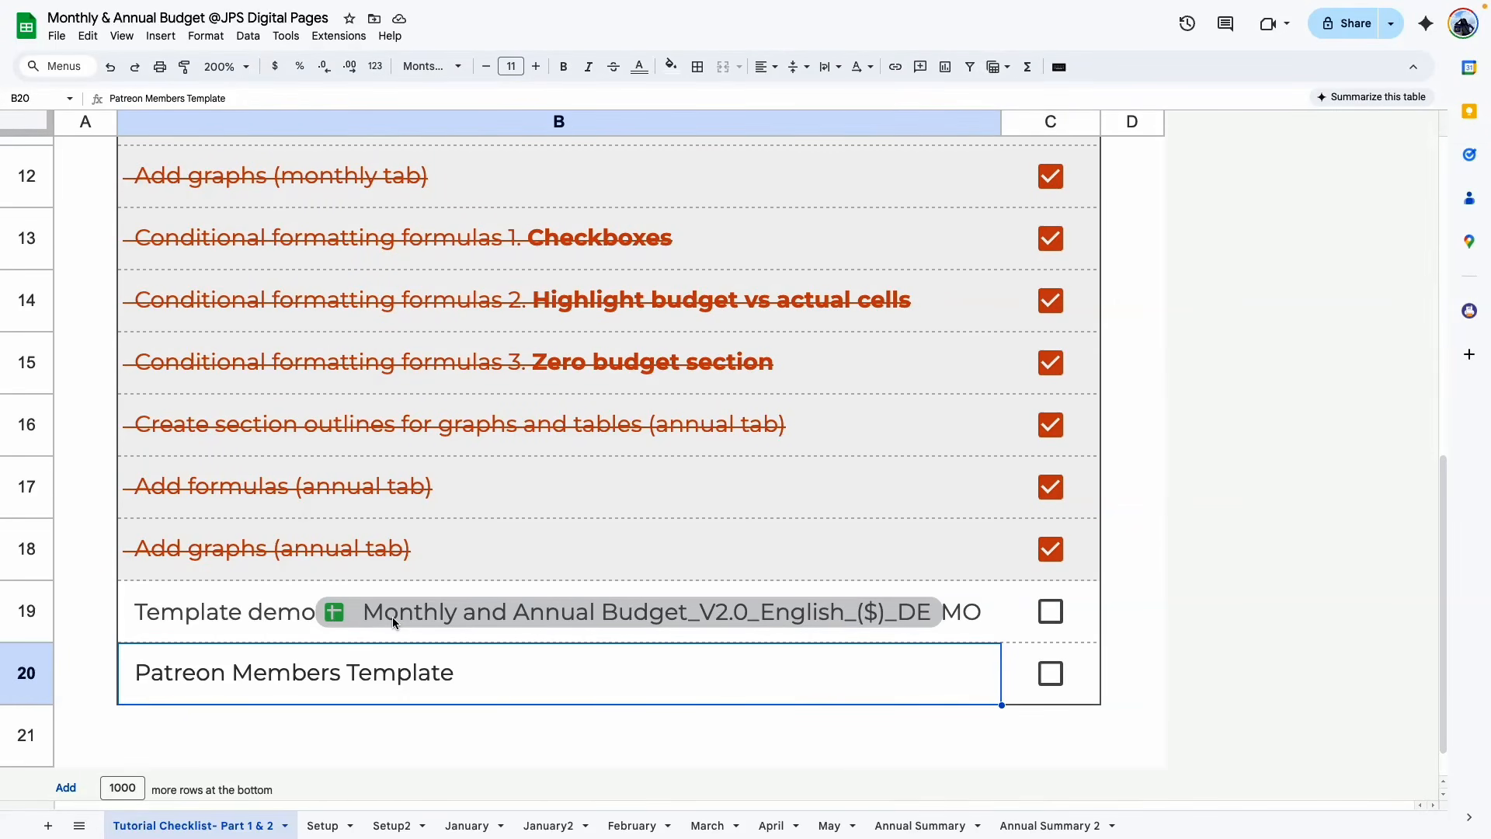
pyautogui.press('Right')
pyautogui.press('space')
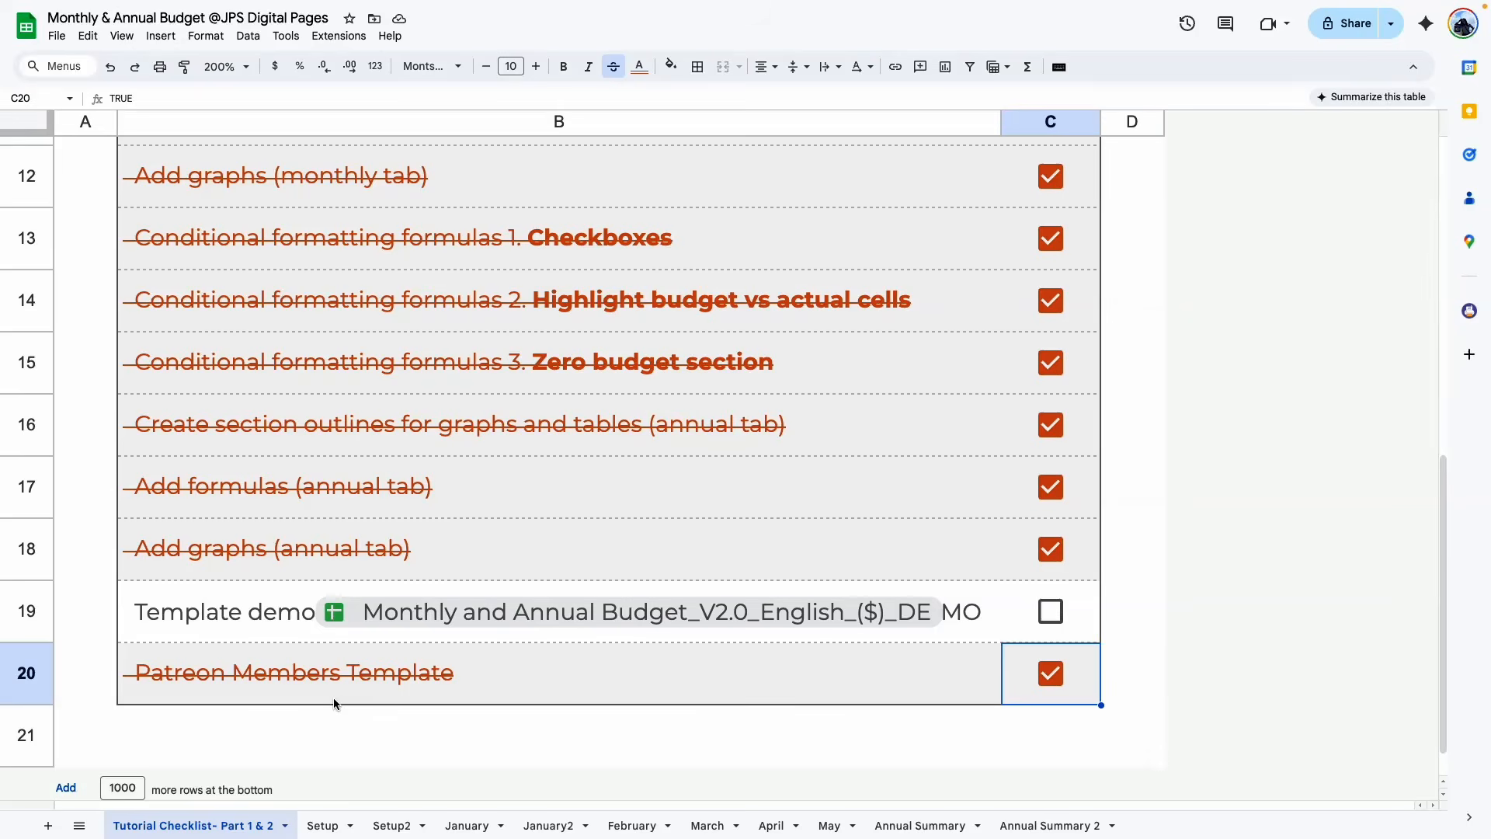
# Switch to the Monthly and Annual Budget_V2.0_English_($)_DEMO spreadsheet and examine its Annual Summary Table and Annual Summary Dashboard sheets
pyautogui.click(475, 396)
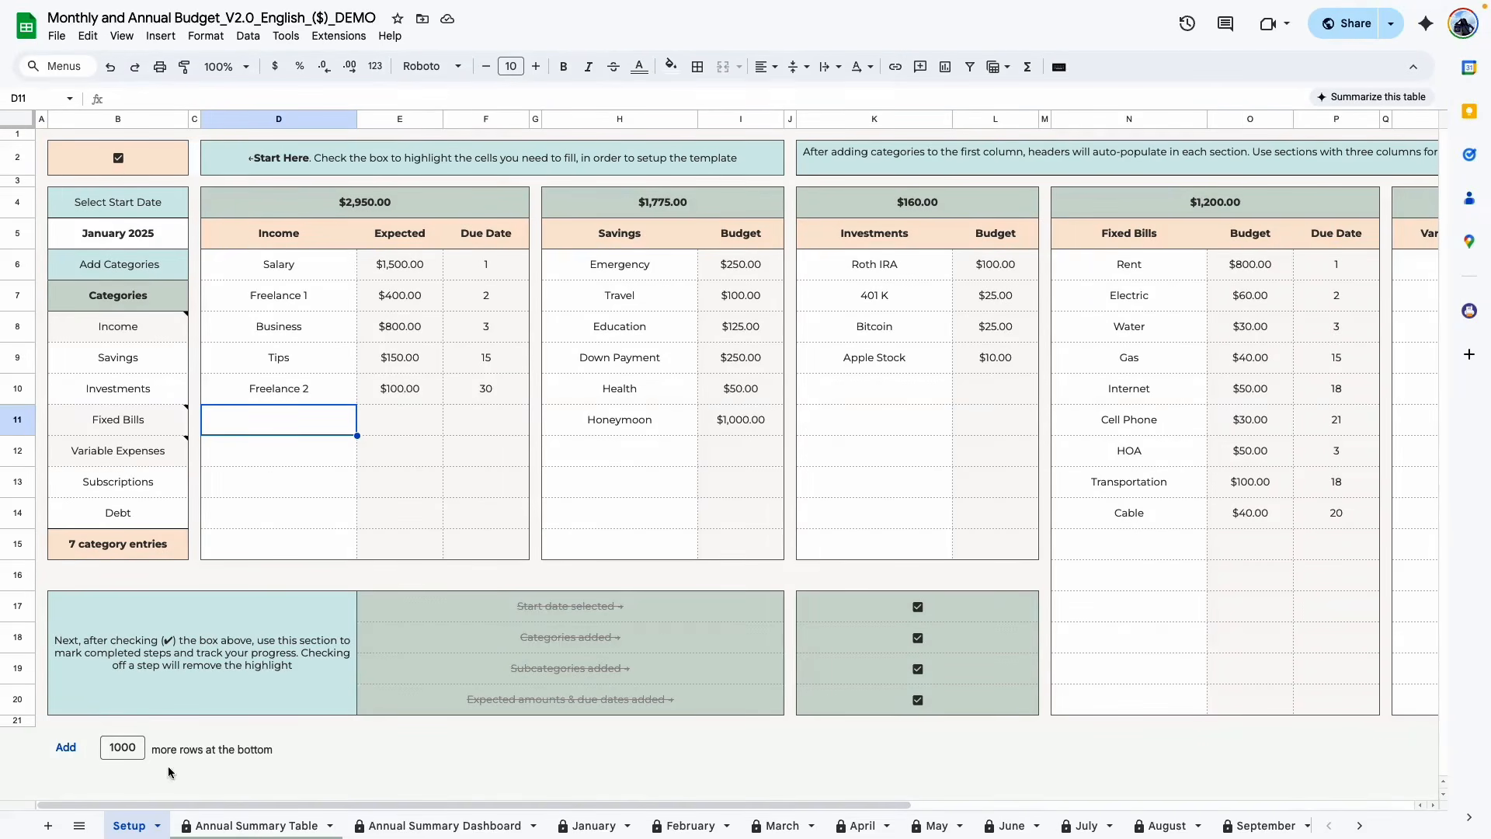
pyautogui.click(217, 825)
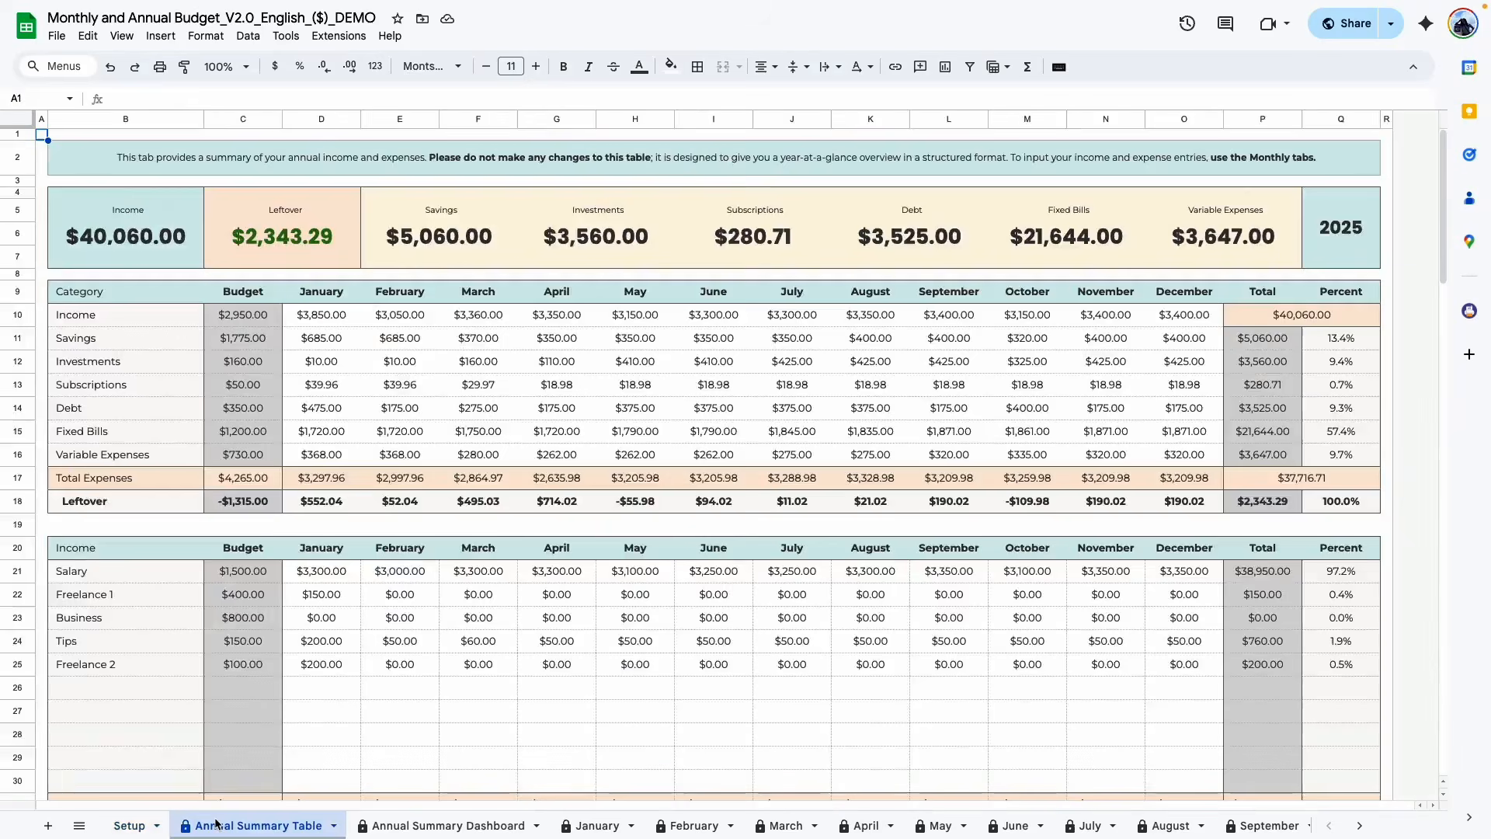
pyautogui.scroll(-20, 329, 590)
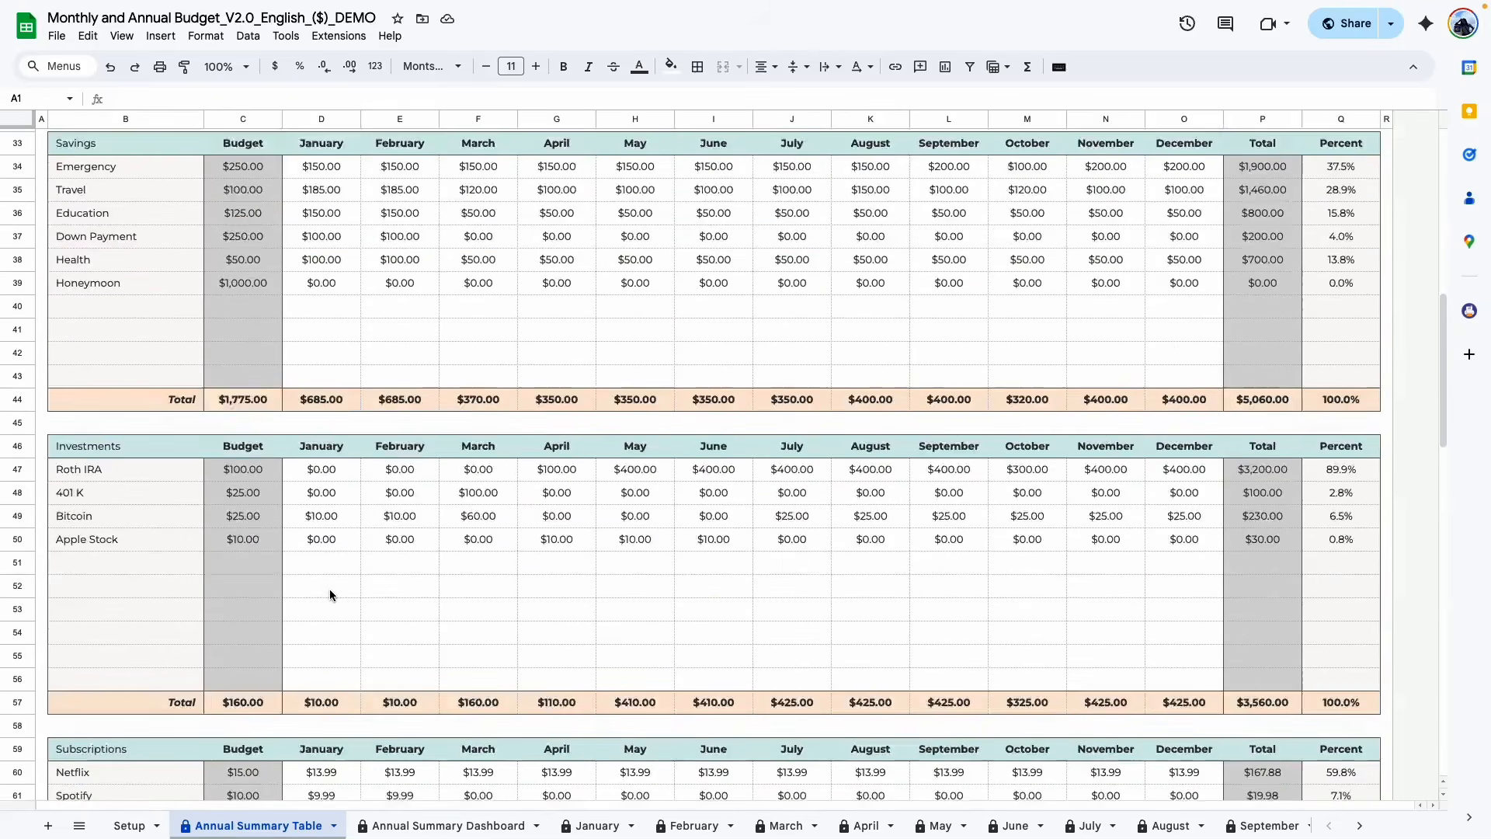
pyautogui.scroll(-9, 328, 595)
pyautogui.scroll(18, 422, 645)
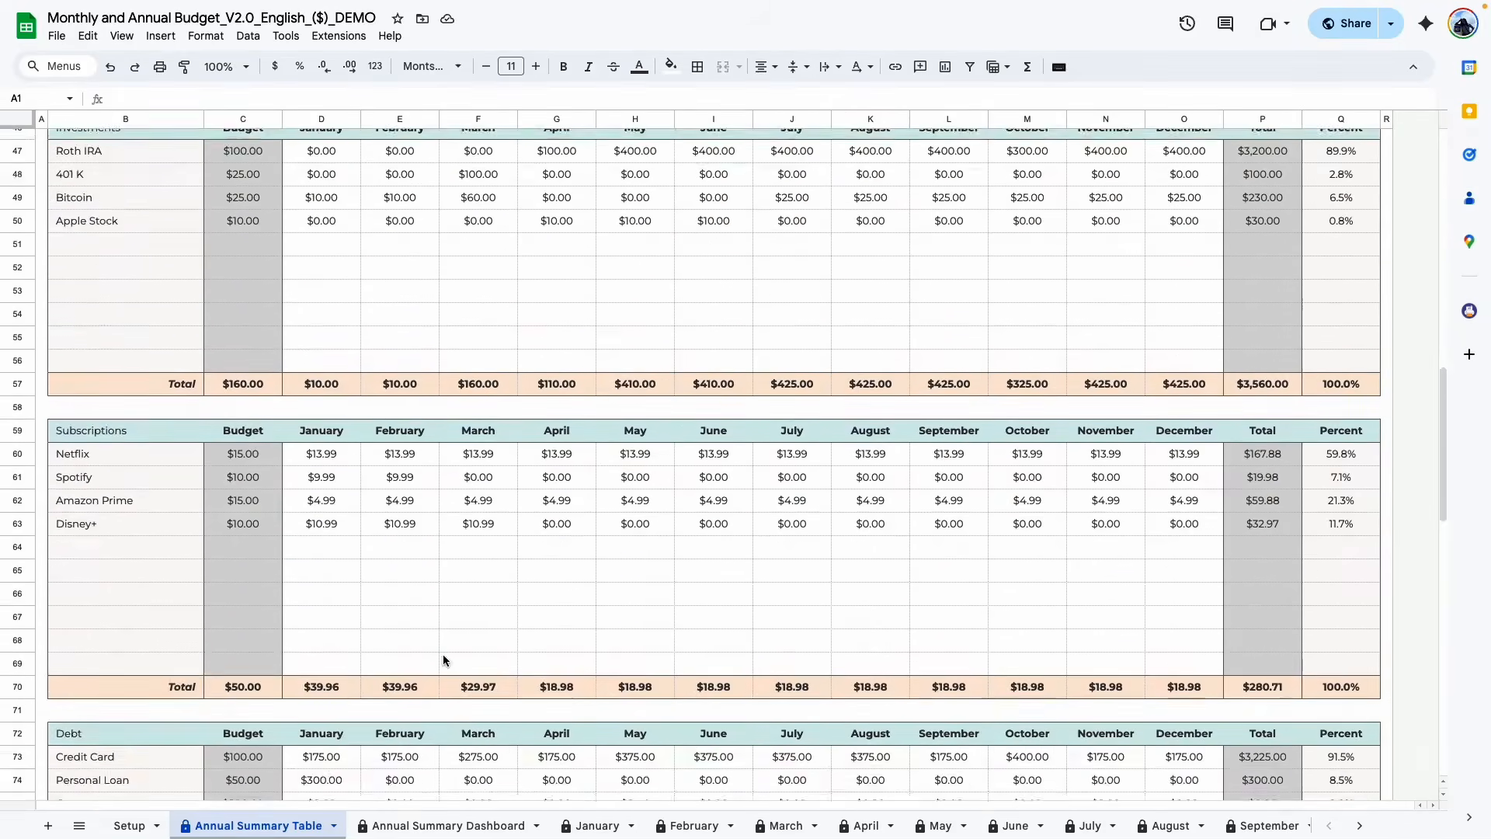
pyautogui.click(427, 828)
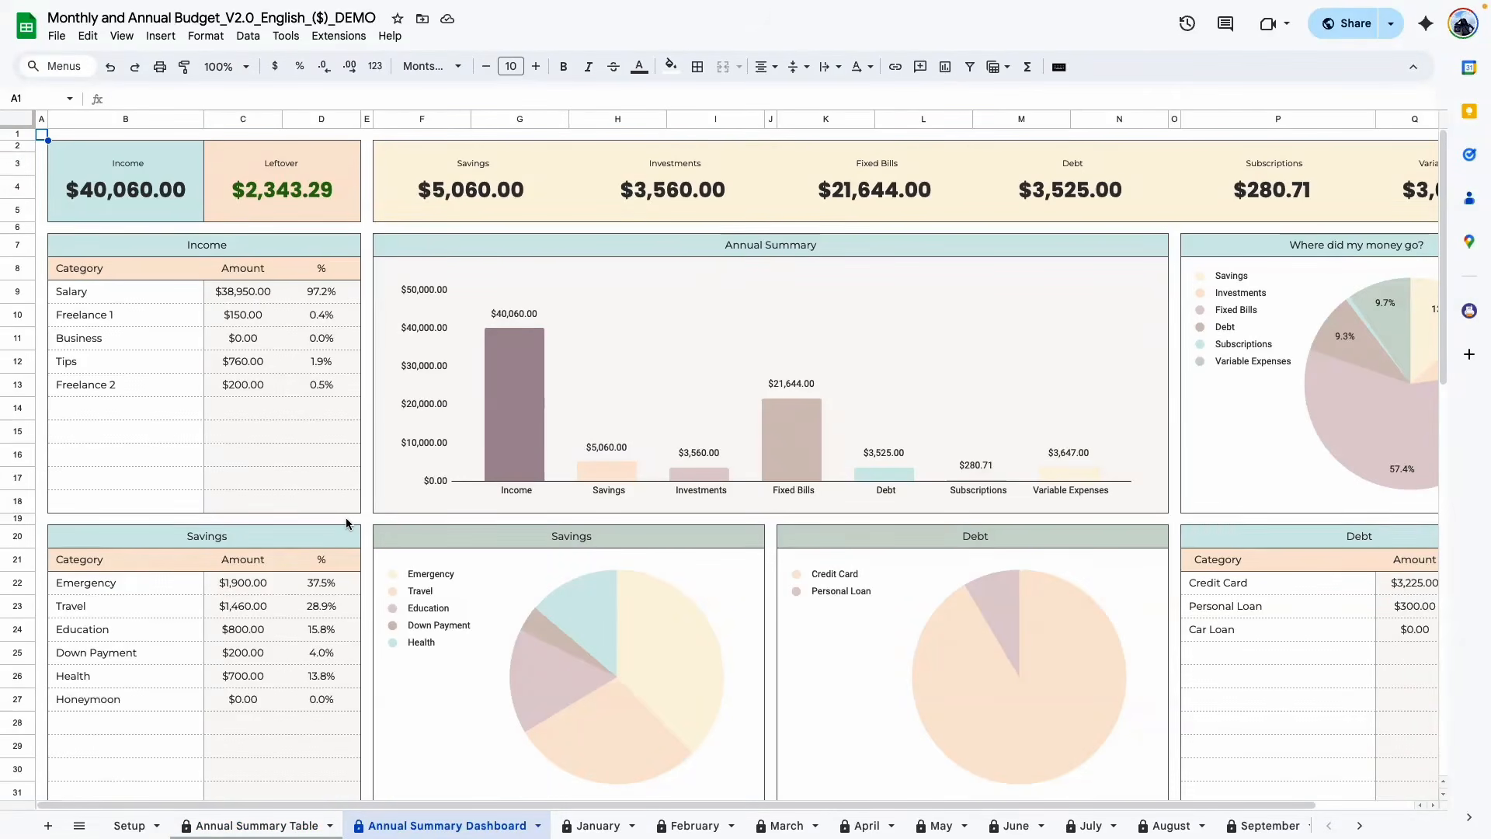
pyautogui.scroll(-5, 347, 517)
pyautogui.scroll(-11, 395, 527)
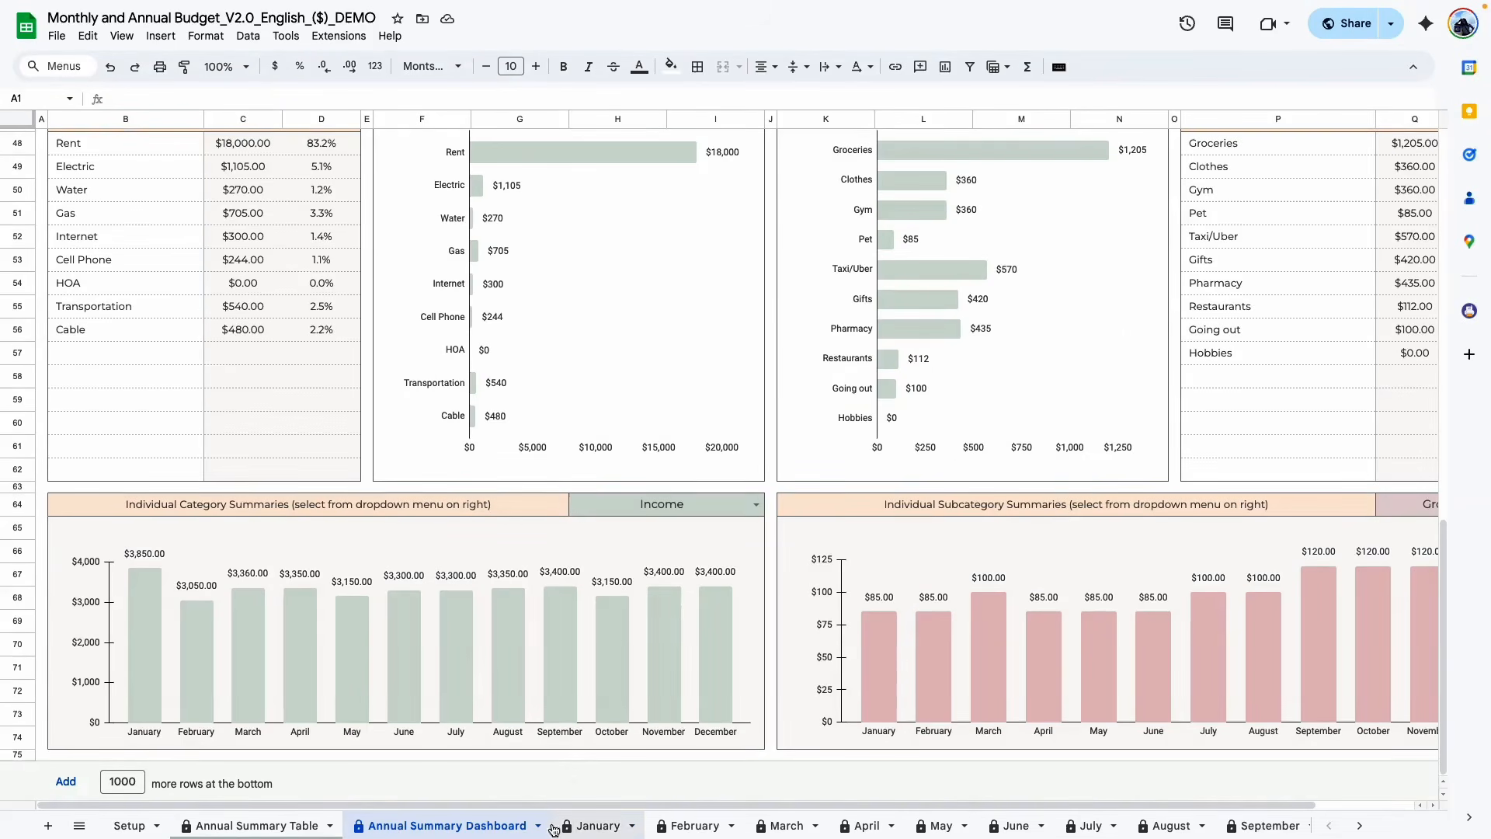
# Look through the demo's monthly sheets from January to June, examining June's category tables, transactions and distribution chart
pyautogui.click(576, 828)
pyautogui.click(676, 828)
pyautogui.click(781, 827)
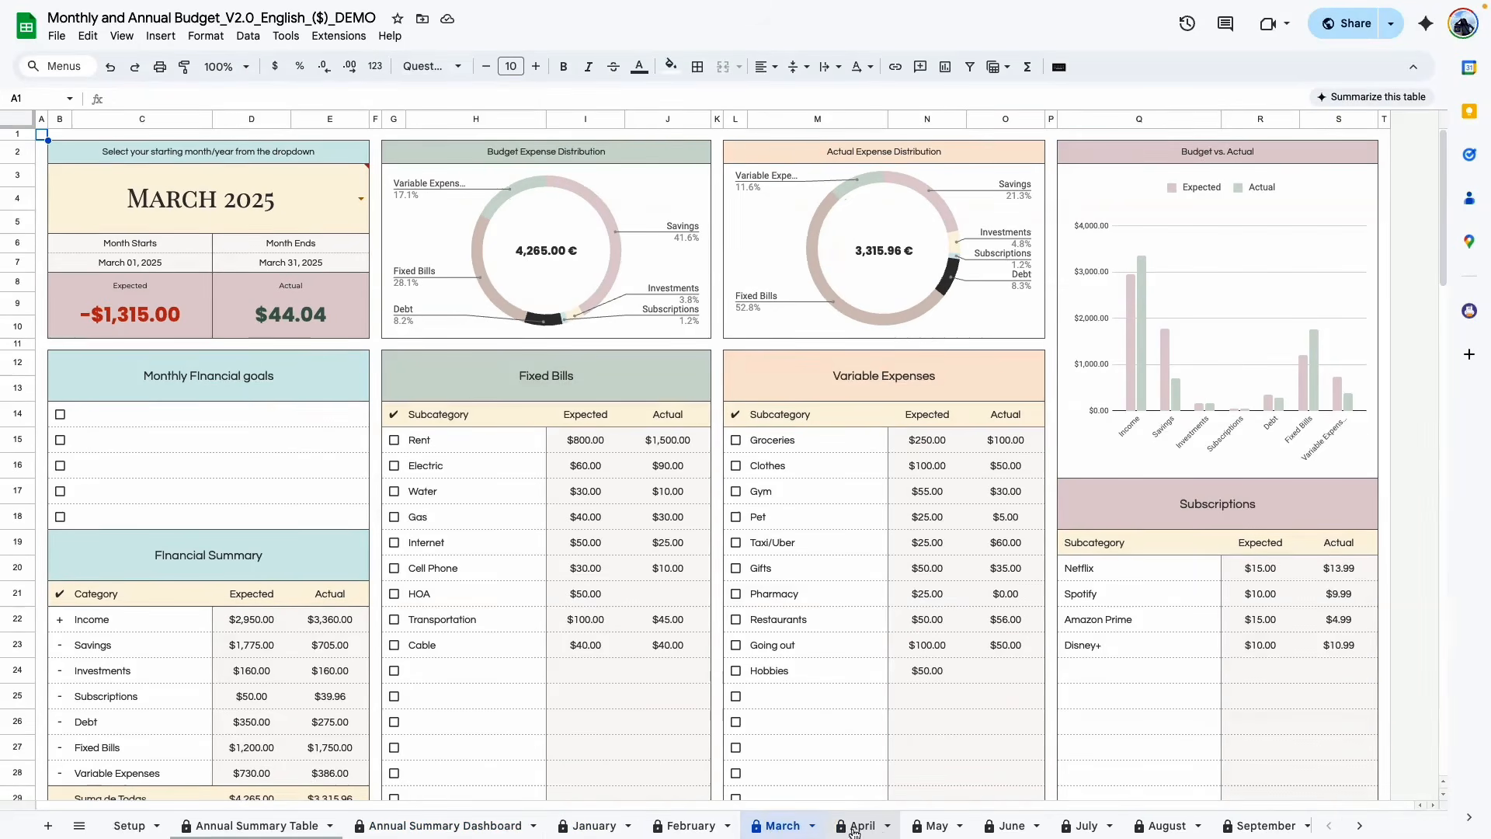
pyautogui.click(861, 826)
pyautogui.click(936, 827)
pyautogui.click(1010, 827)
pyautogui.scroll(-6, 765, 381)
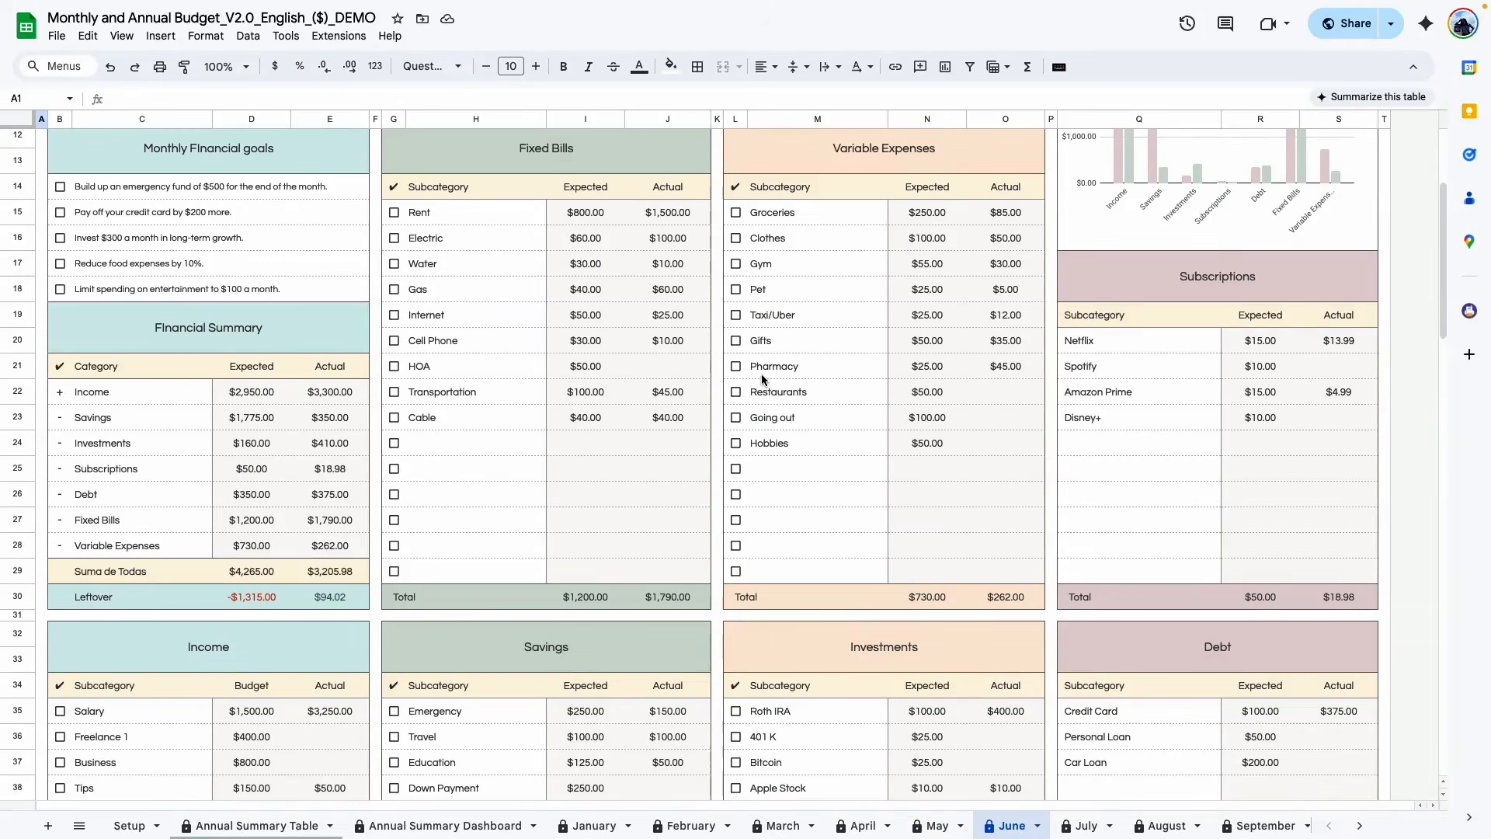
pyautogui.scroll(2, 1030, 659)
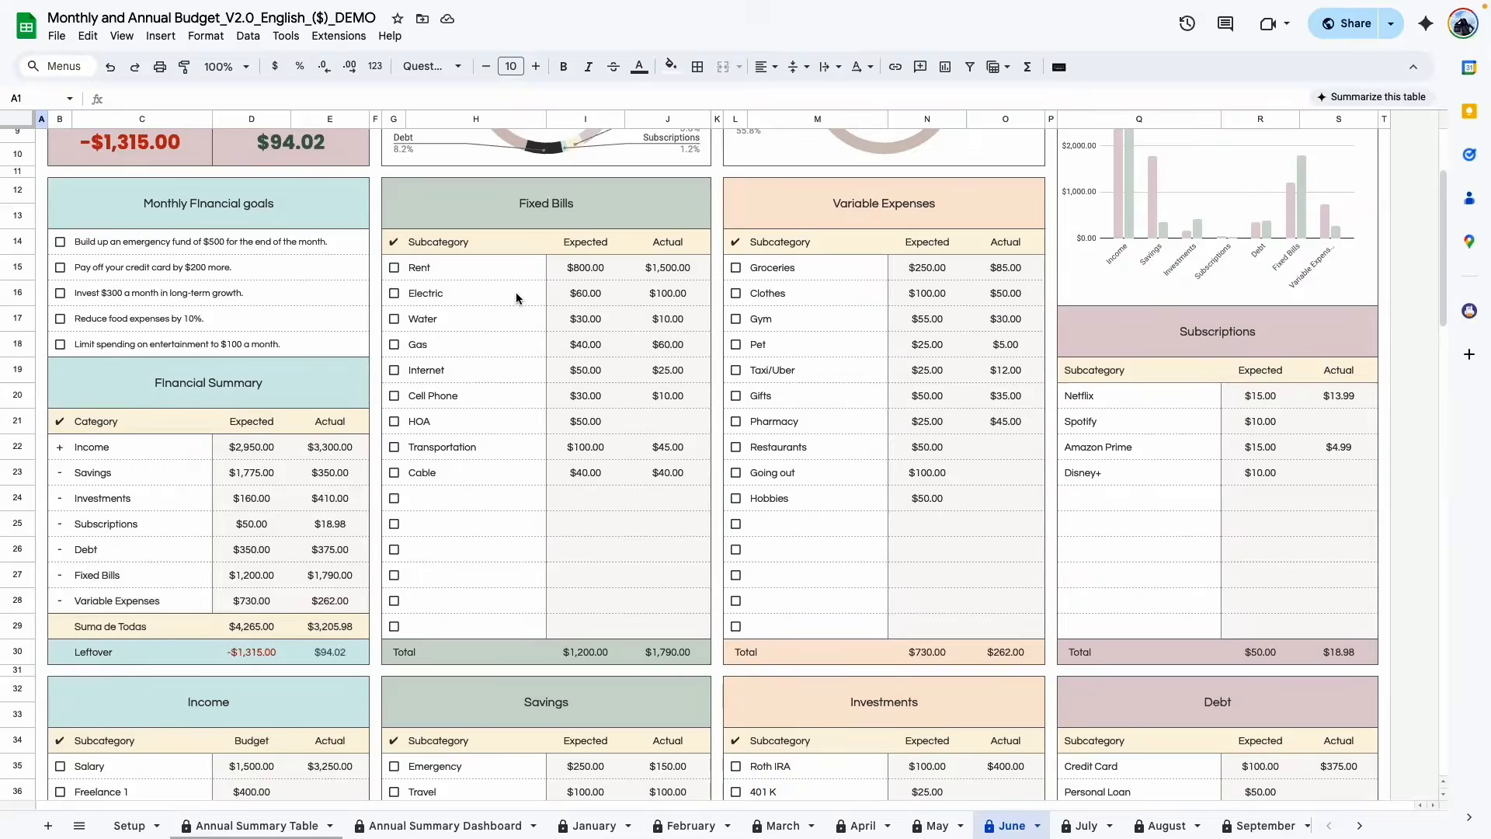
pyautogui.scroll(-8, 631, 300)
pyautogui.scroll(-3, 631, 300)
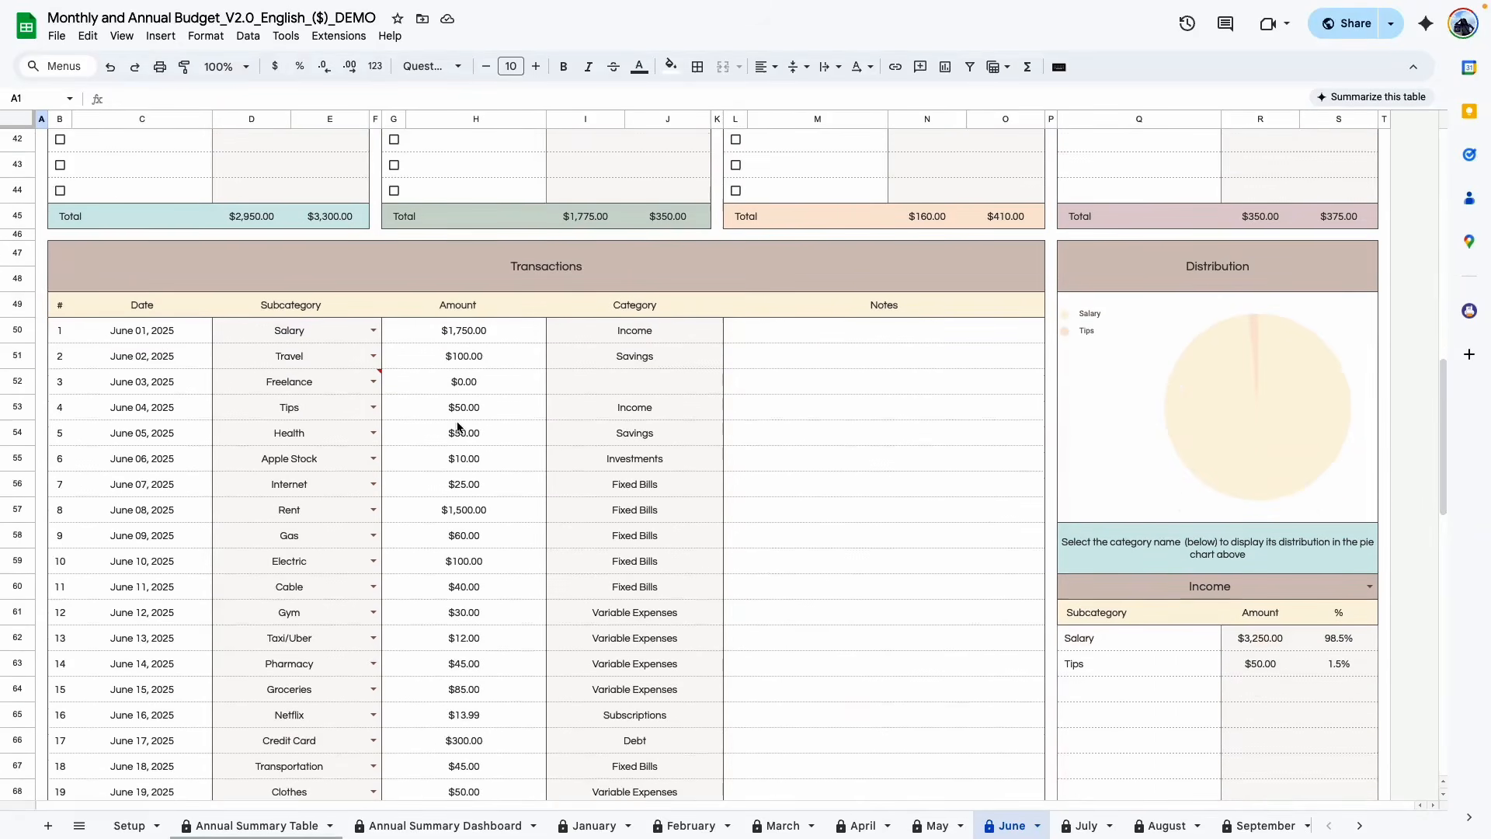
pyautogui.moveTo(216, 395)
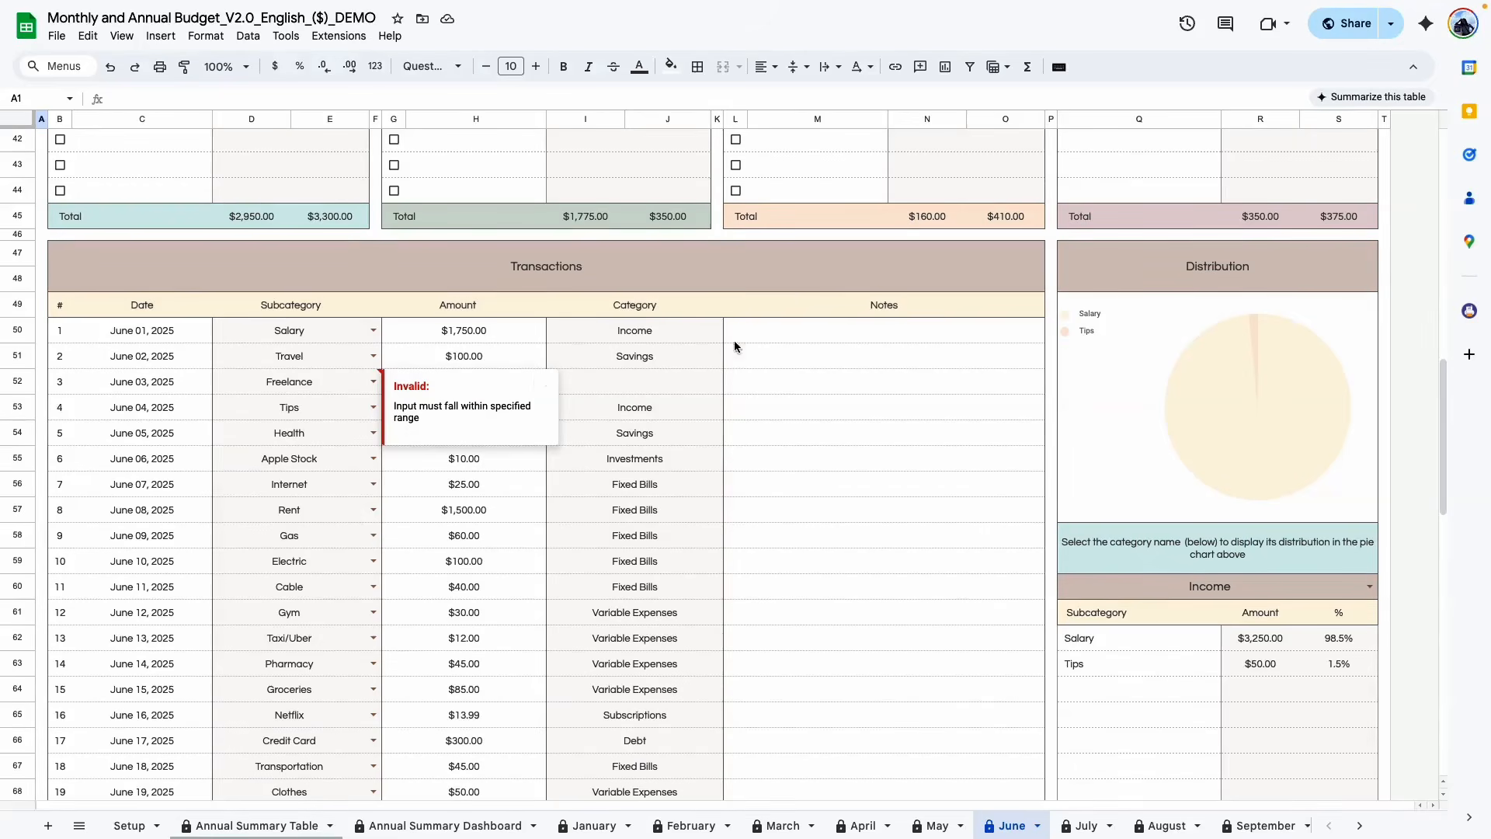
pyautogui.click(816, 483)
pyautogui.scroll(5, 713, 466)
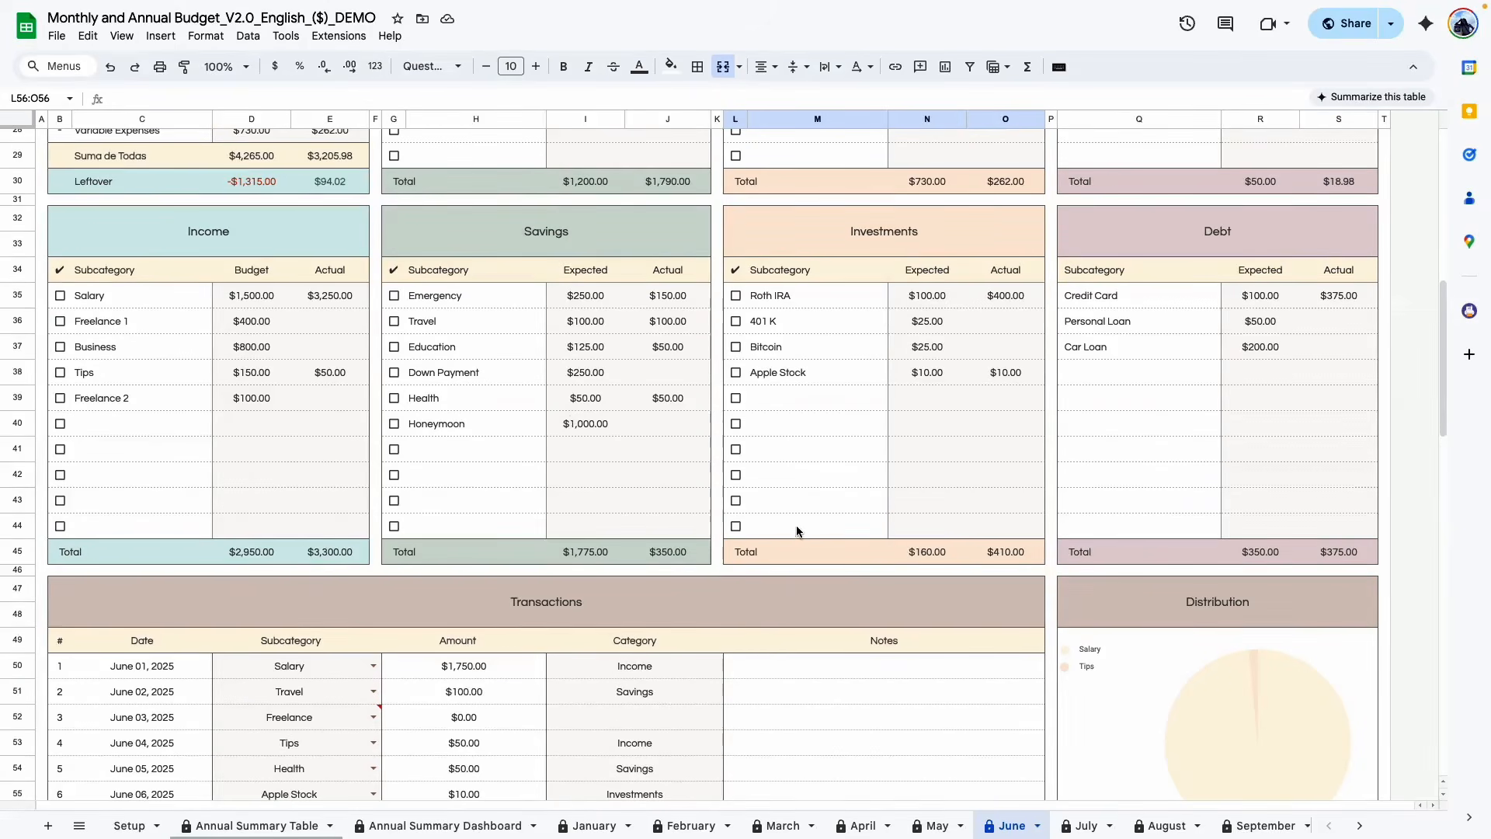
pyautogui.scroll(-12, 797, 533)
pyautogui.scroll(15, 792, 497)
pyautogui.scroll(5, 791, 483)
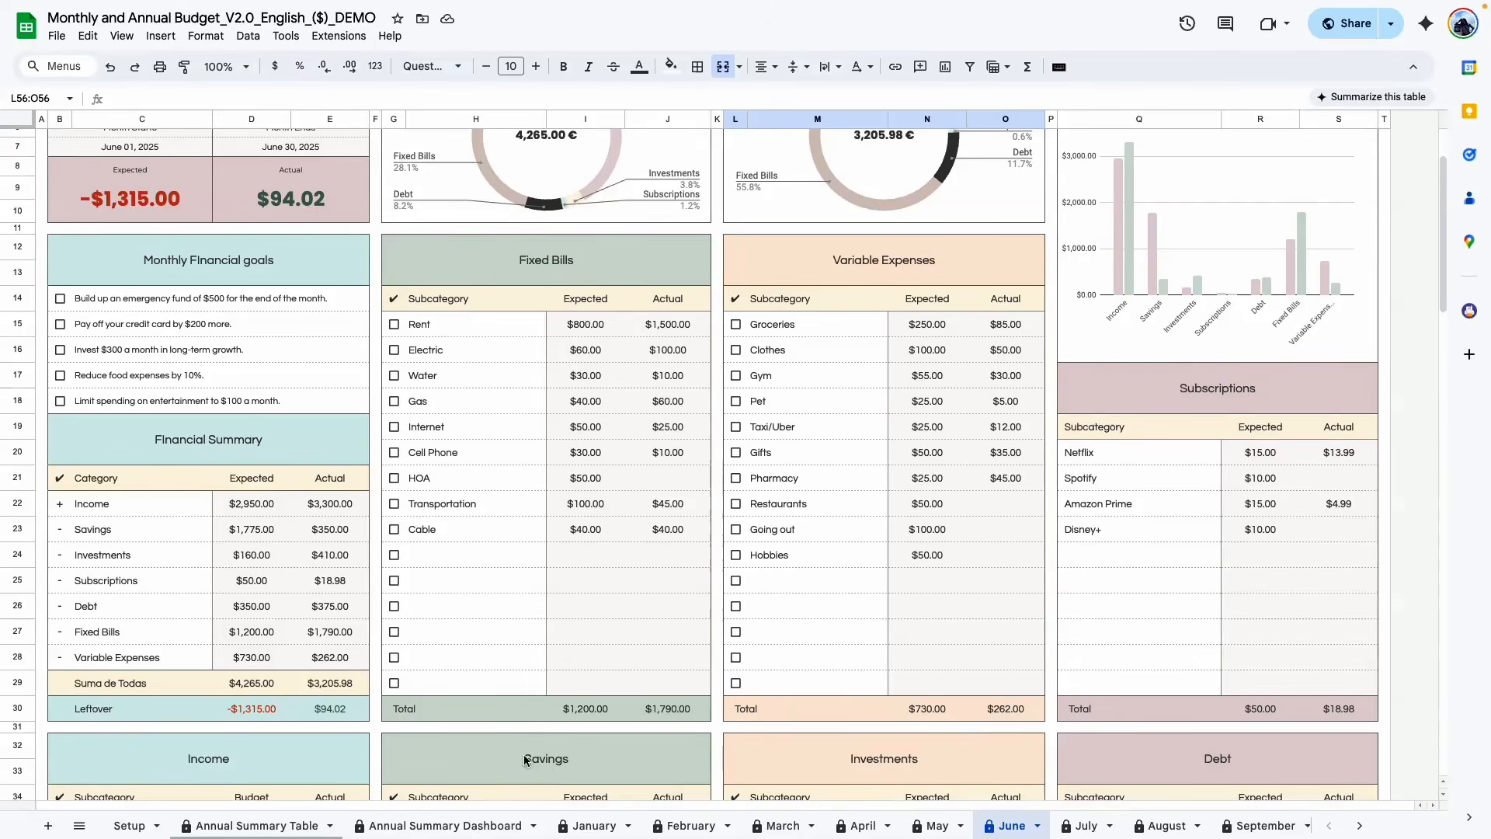
# Revisit the demo's Annual Summary Table and review the overview charts at the start of the Annual Summary Dashboard
pyautogui.click(246, 828)
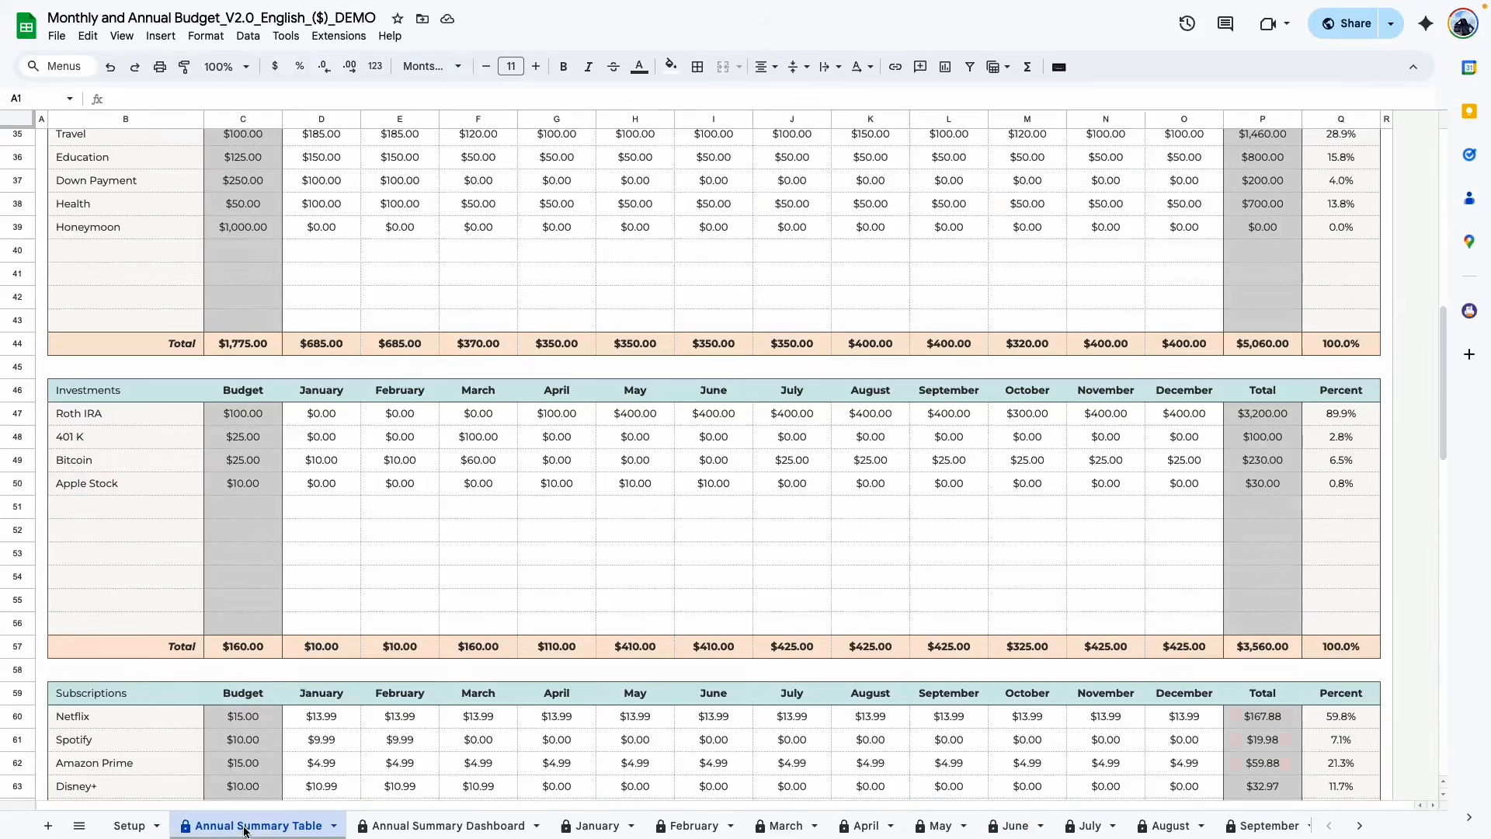
pyautogui.click(458, 826)
pyautogui.scroll(15, 535, 683)
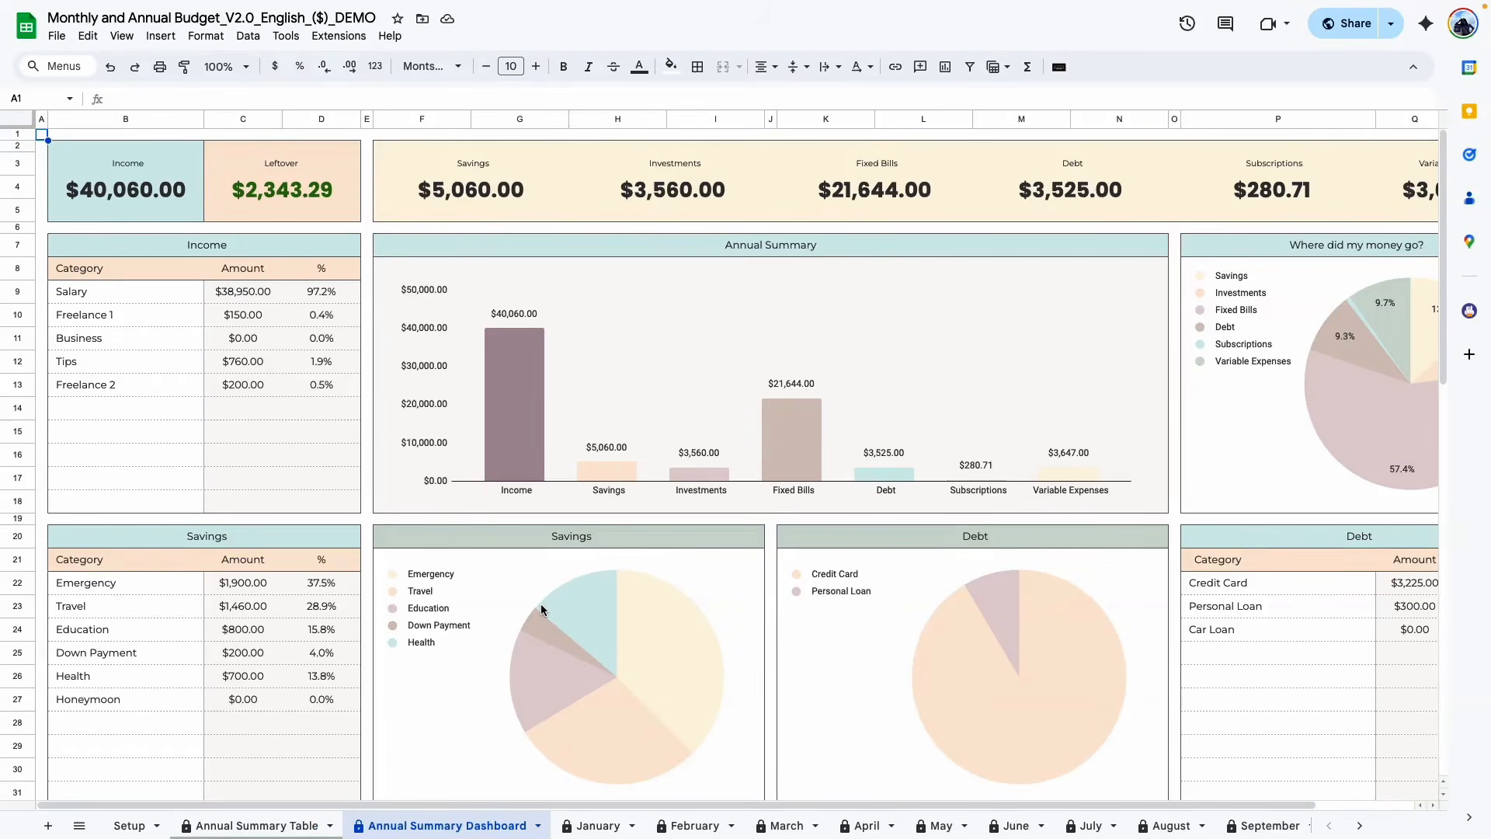